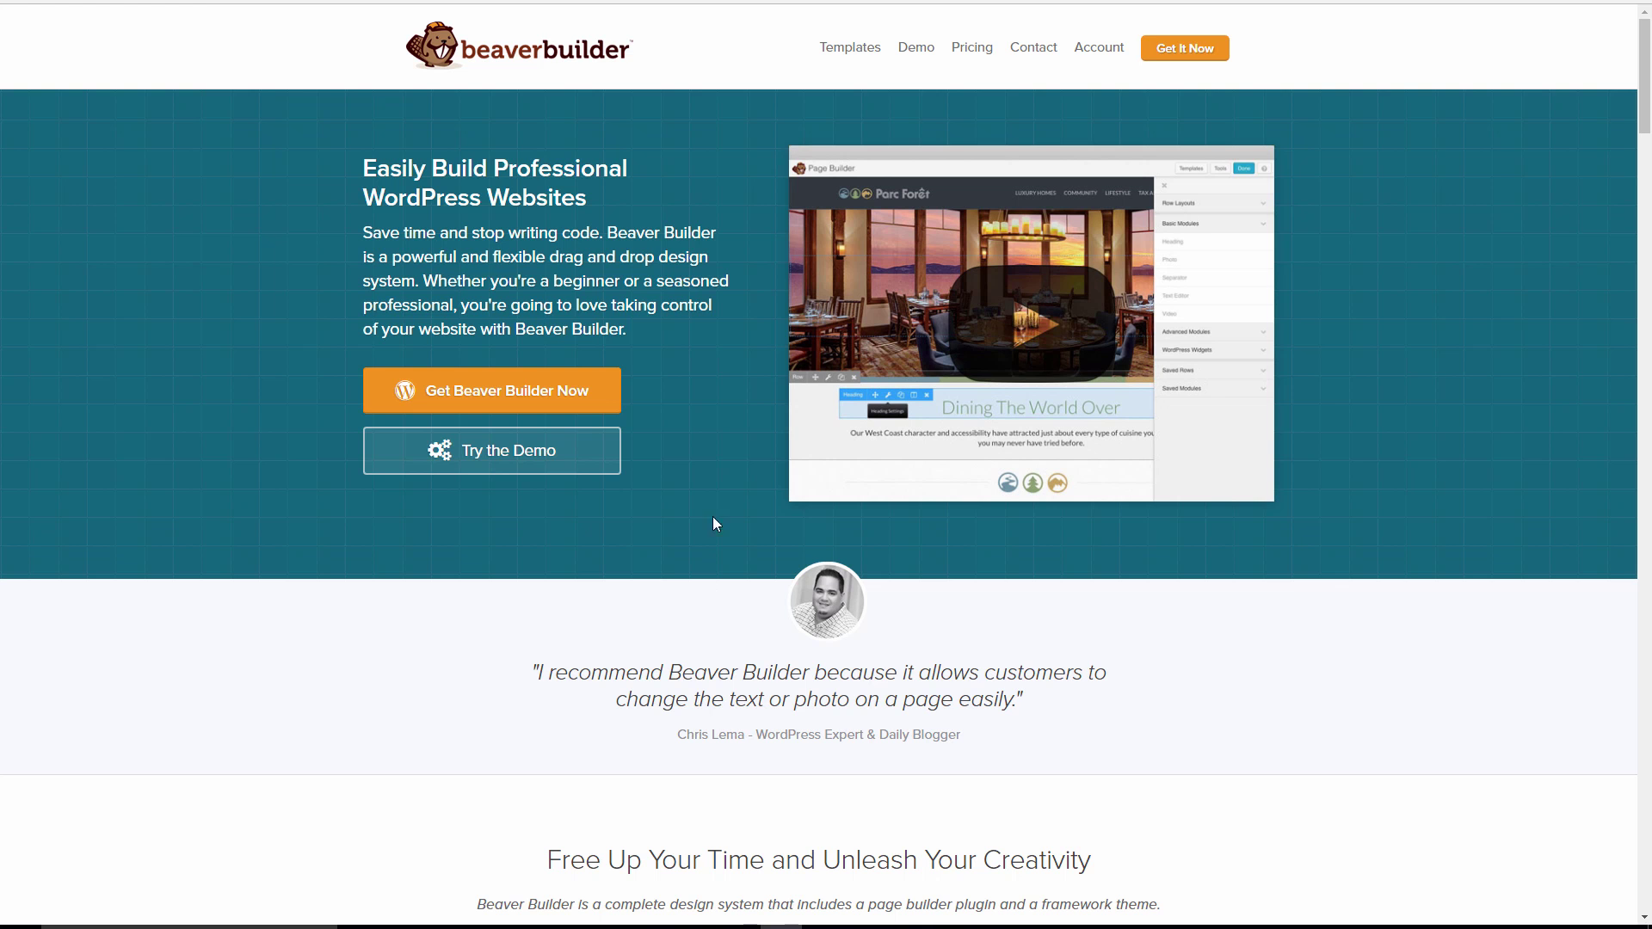
Browse the Beaver Builder site's template overview and open its collection of landing page templates.
{"action": "left_click", "coordinate": [855, 54]}
{"action": "scroll", "coordinate": [317, 287], "scroll_direction": "down", "scroll_amount": 15}
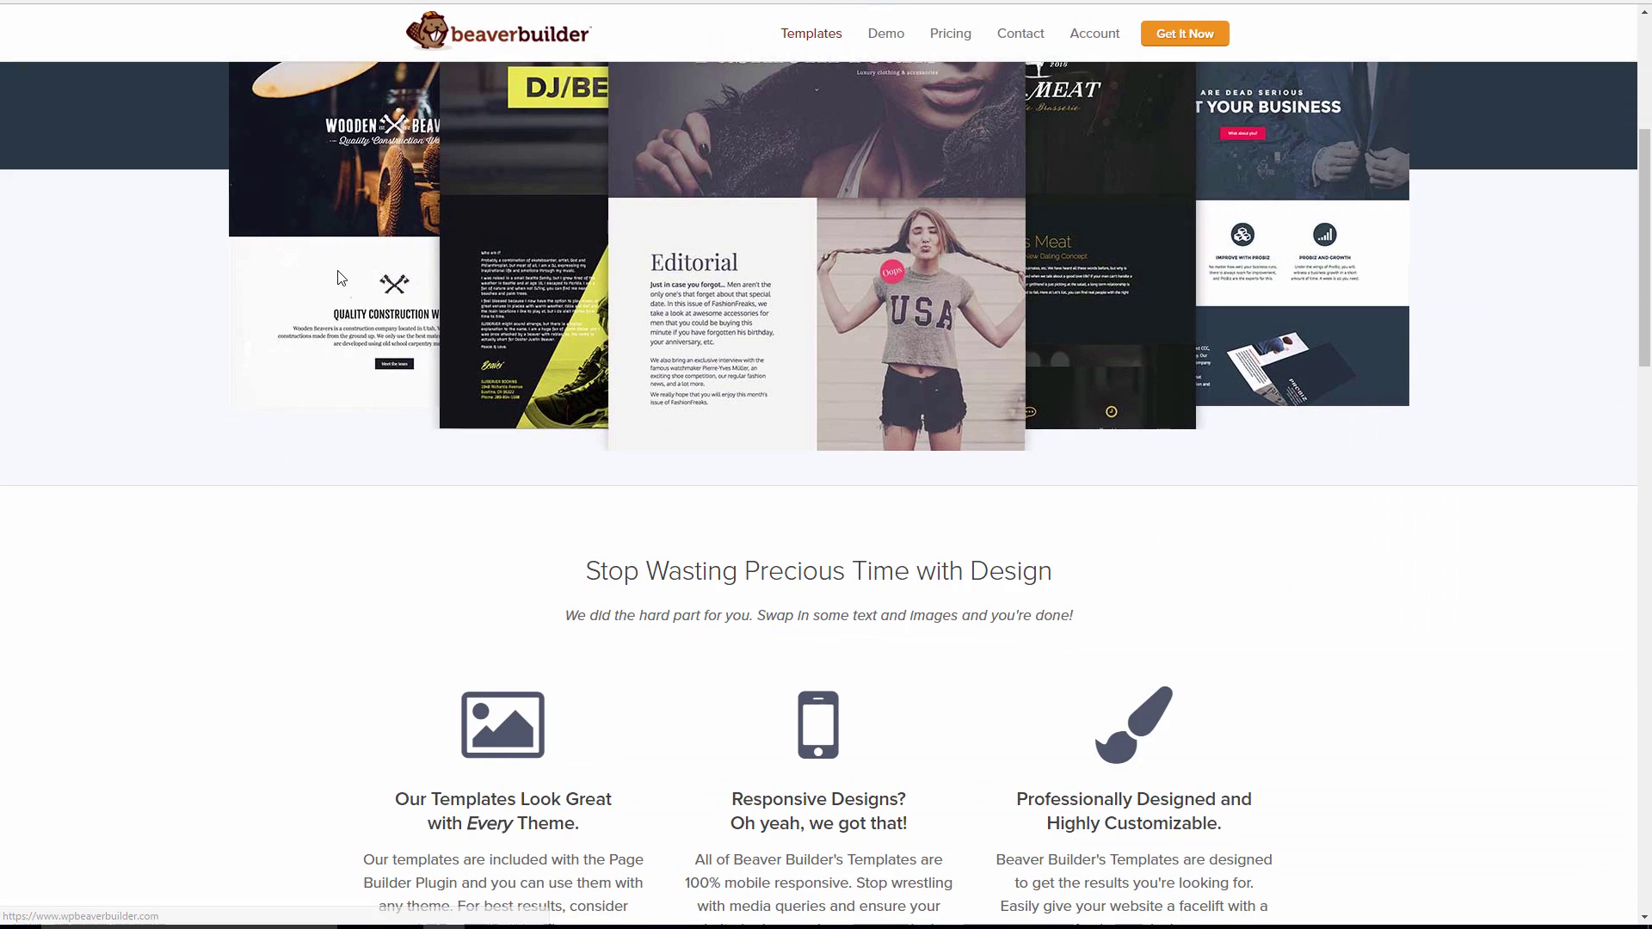
{"action": "scroll", "coordinate": [216, 376], "scroll_direction": "down", "scroll_amount": 1}
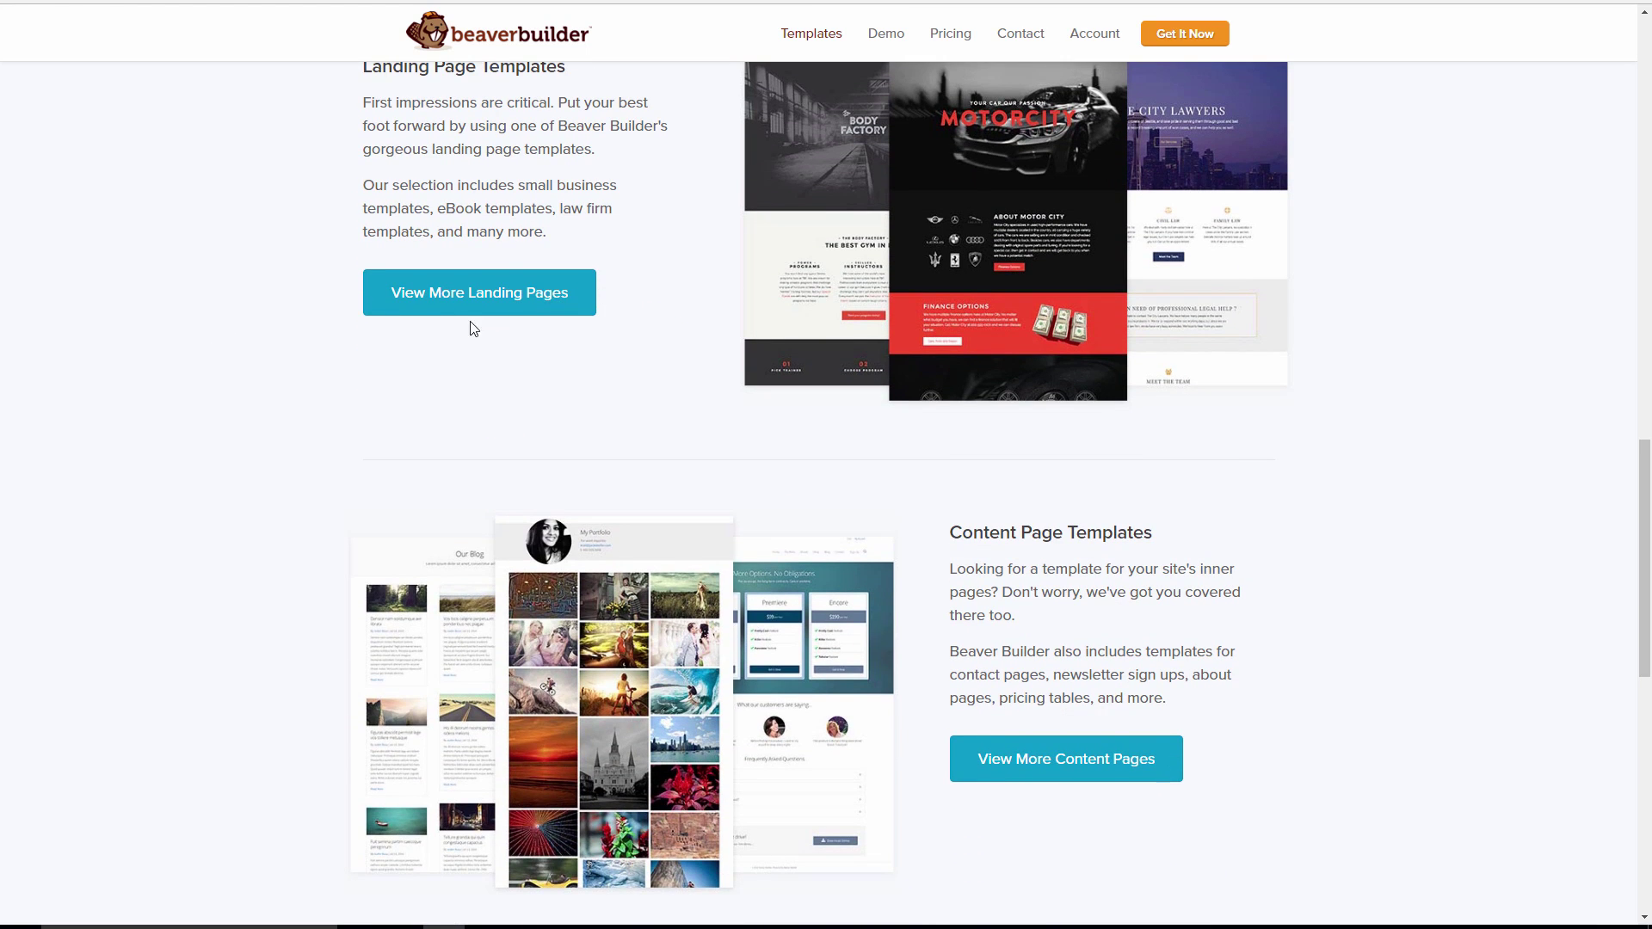
{"action": "left_click", "coordinate": [463, 294]}
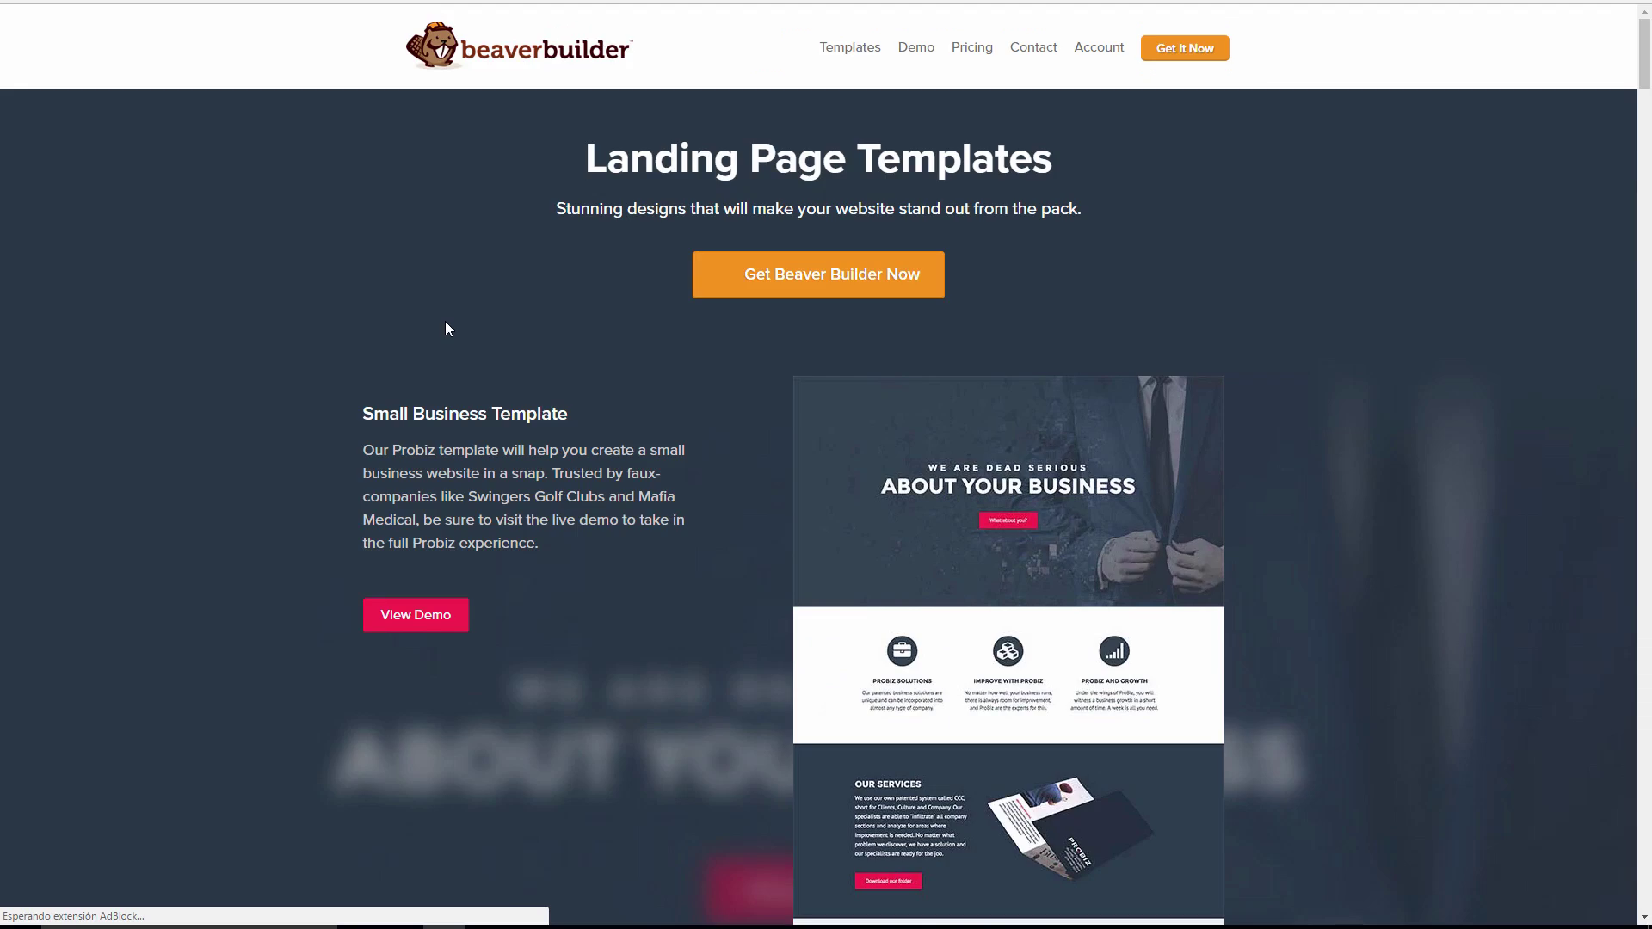
Find the Small Business Template among the landing page templates and open its live demo.
{"action": "scroll", "coordinate": [508, 275], "scroll_direction": "down", "scroll_amount": 1}
{"action": "scroll", "coordinate": [508, 283], "scroll_direction": "down", "scroll_amount": 2}
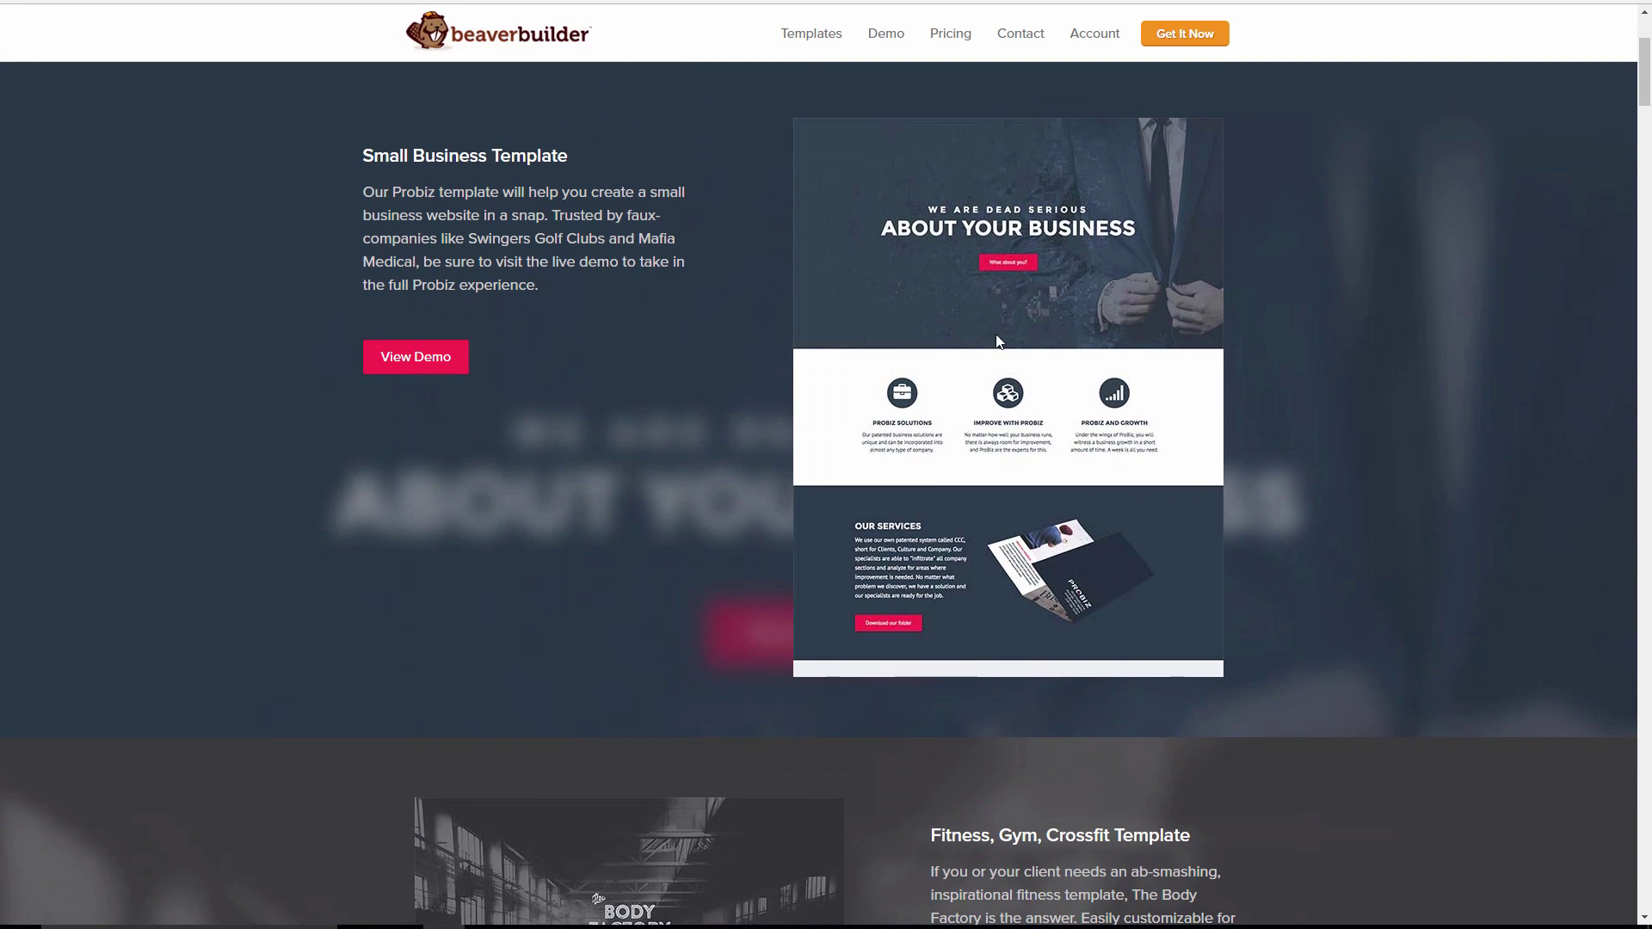
{"action": "left_click", "coordinate": [405, 363]}
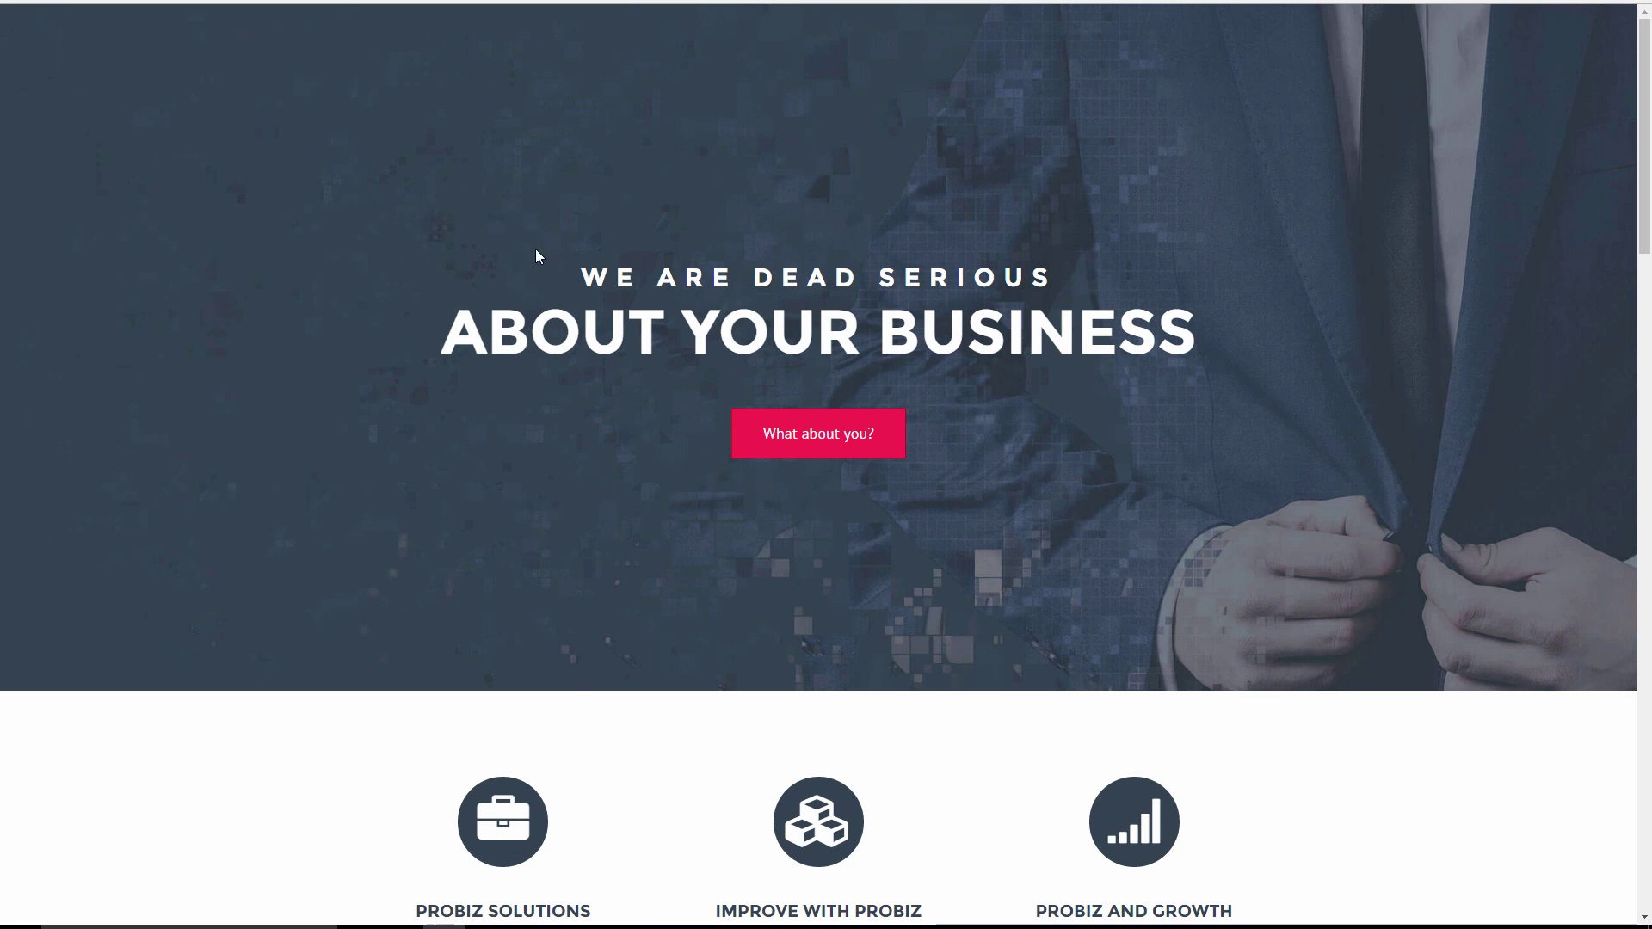
Examine the ProBiz demo page's sections, from the hero heading through services, team, numbers and clients to the closing call to action.
{"action": "left_click_drag", "start_coordinate": [589, 277], "coordinate": [1076, 338]}
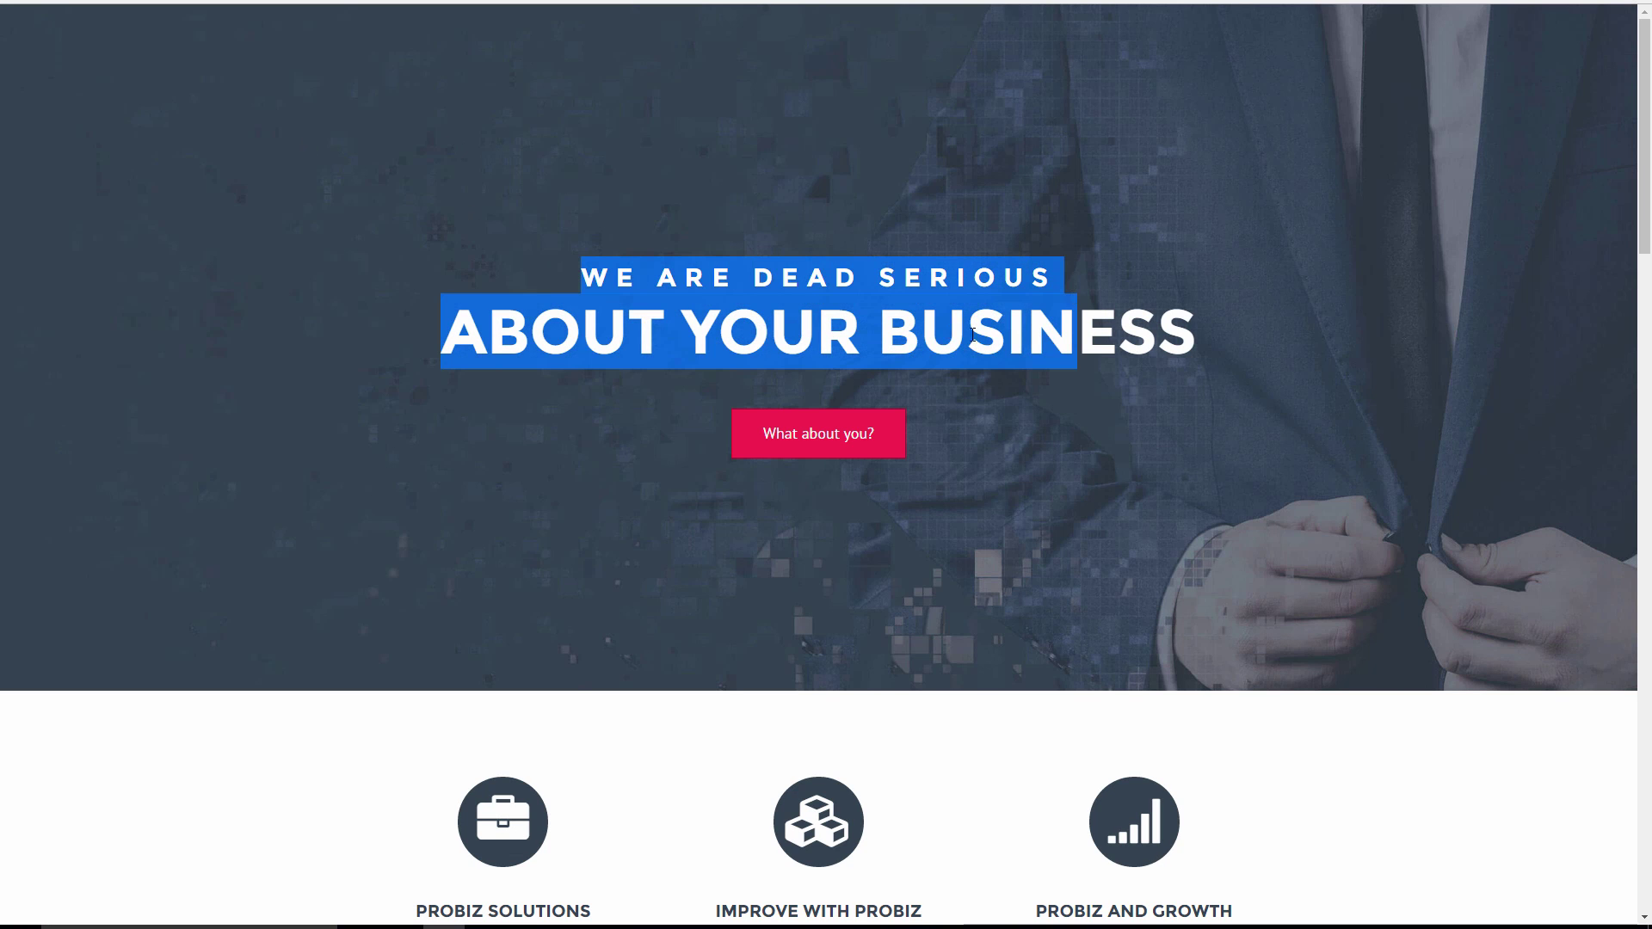
{"action": "left_click", "coordinate": [832, 478]}
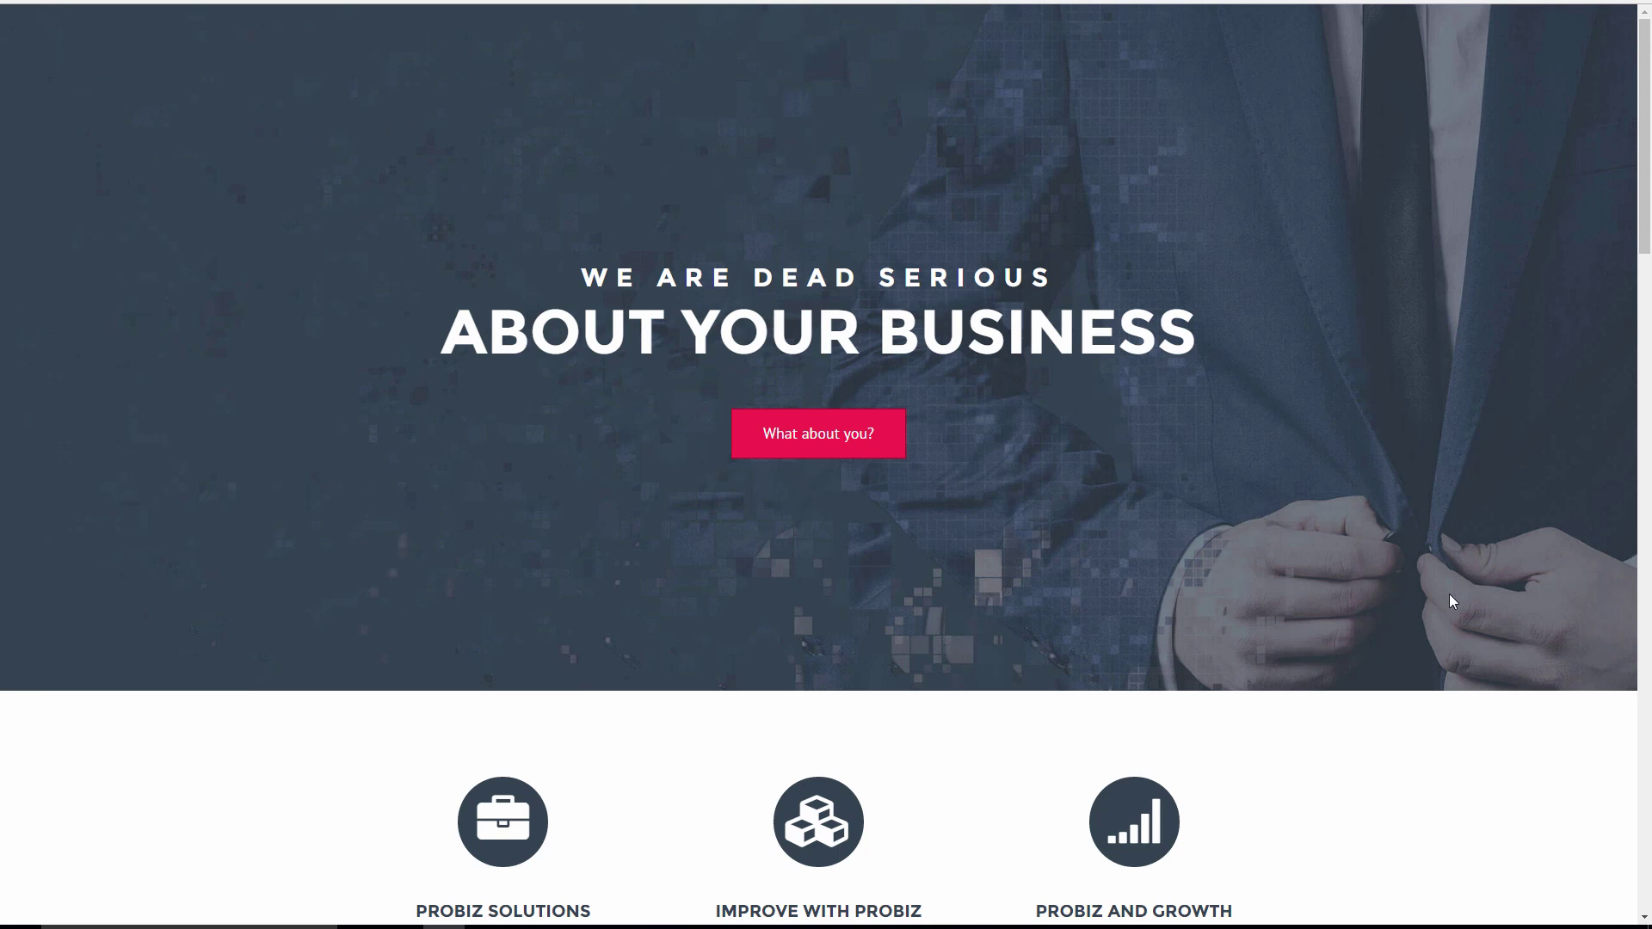
{"action": "scroll", "coordinate": [1276, 333], "scroll_direction": "down", "scroll_amount": 6}
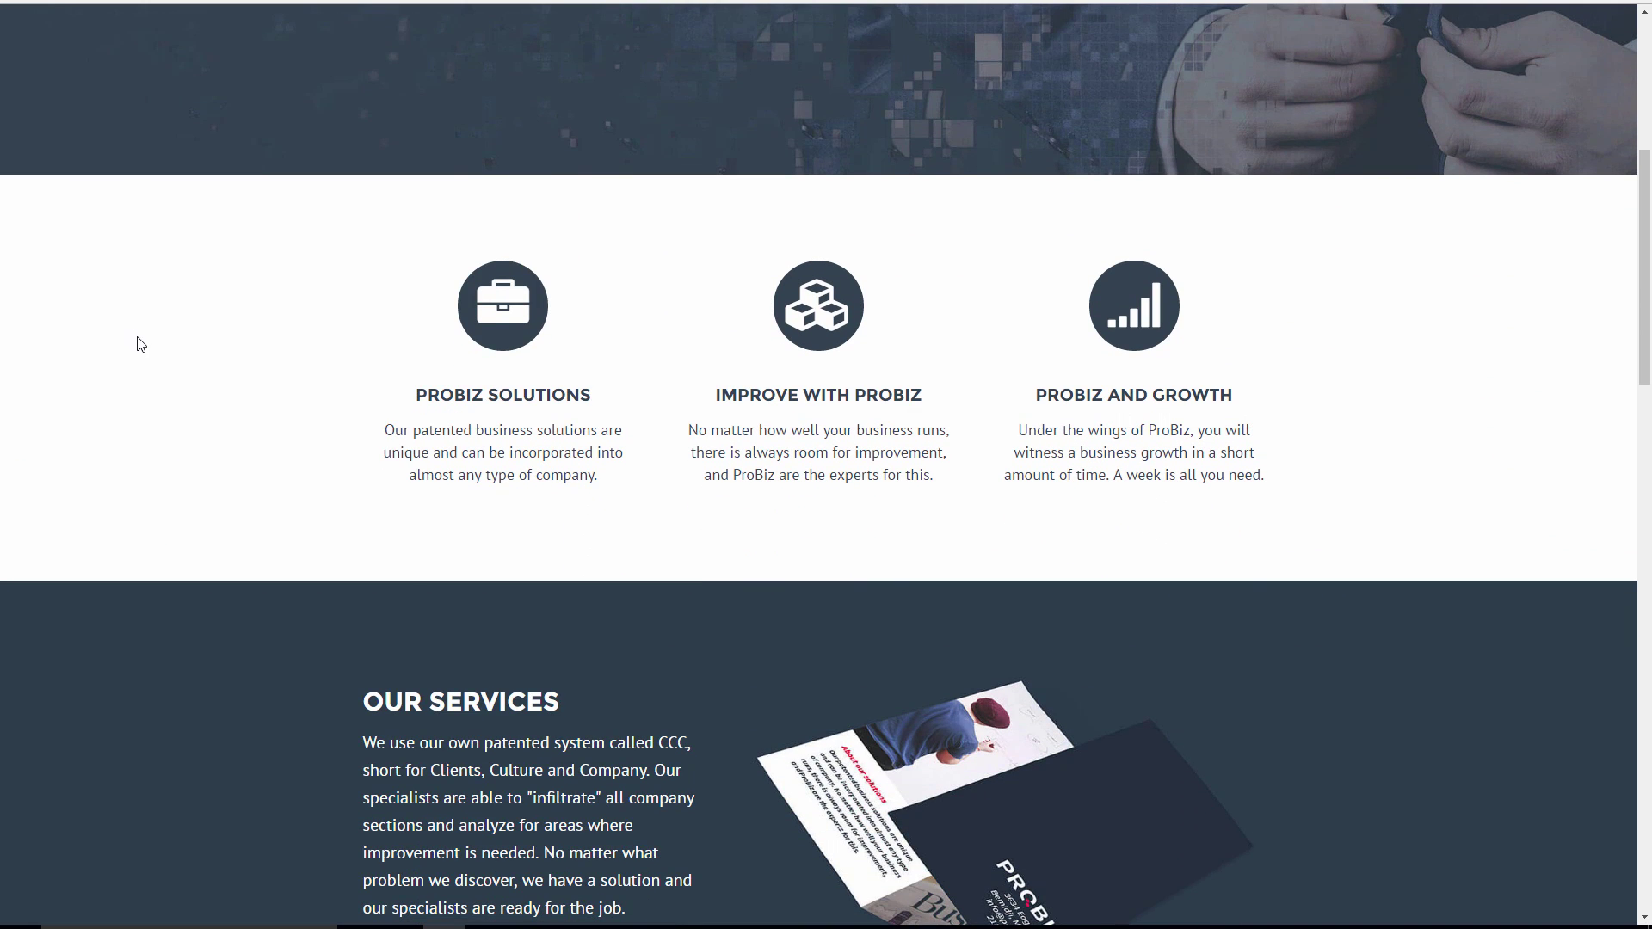
{"action": "scroll", "coordinate": [138, 340], "scroll_direction": "down", "scroll_amount": 2}
{"action": "scroll", "coordinate": [985, 369], "scroll_direction": "down", "scroll_amount": 3}
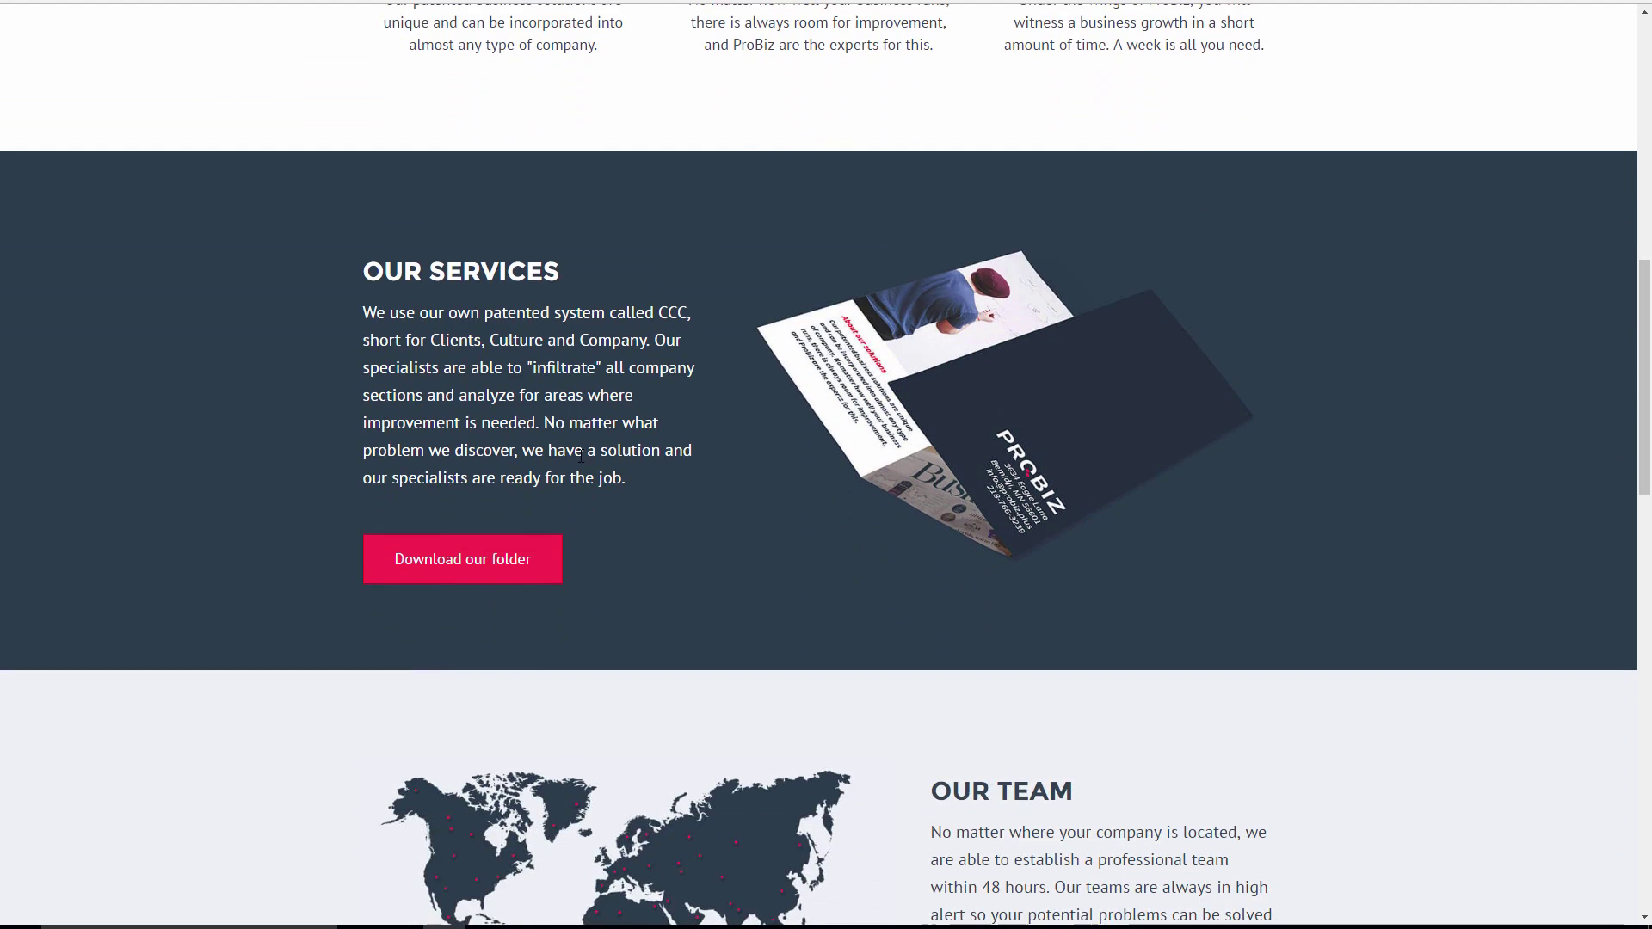
{"action": "scroll", "coordinate": [1018, 370], "scroll_direction": "down", "scroll_amount": 10}
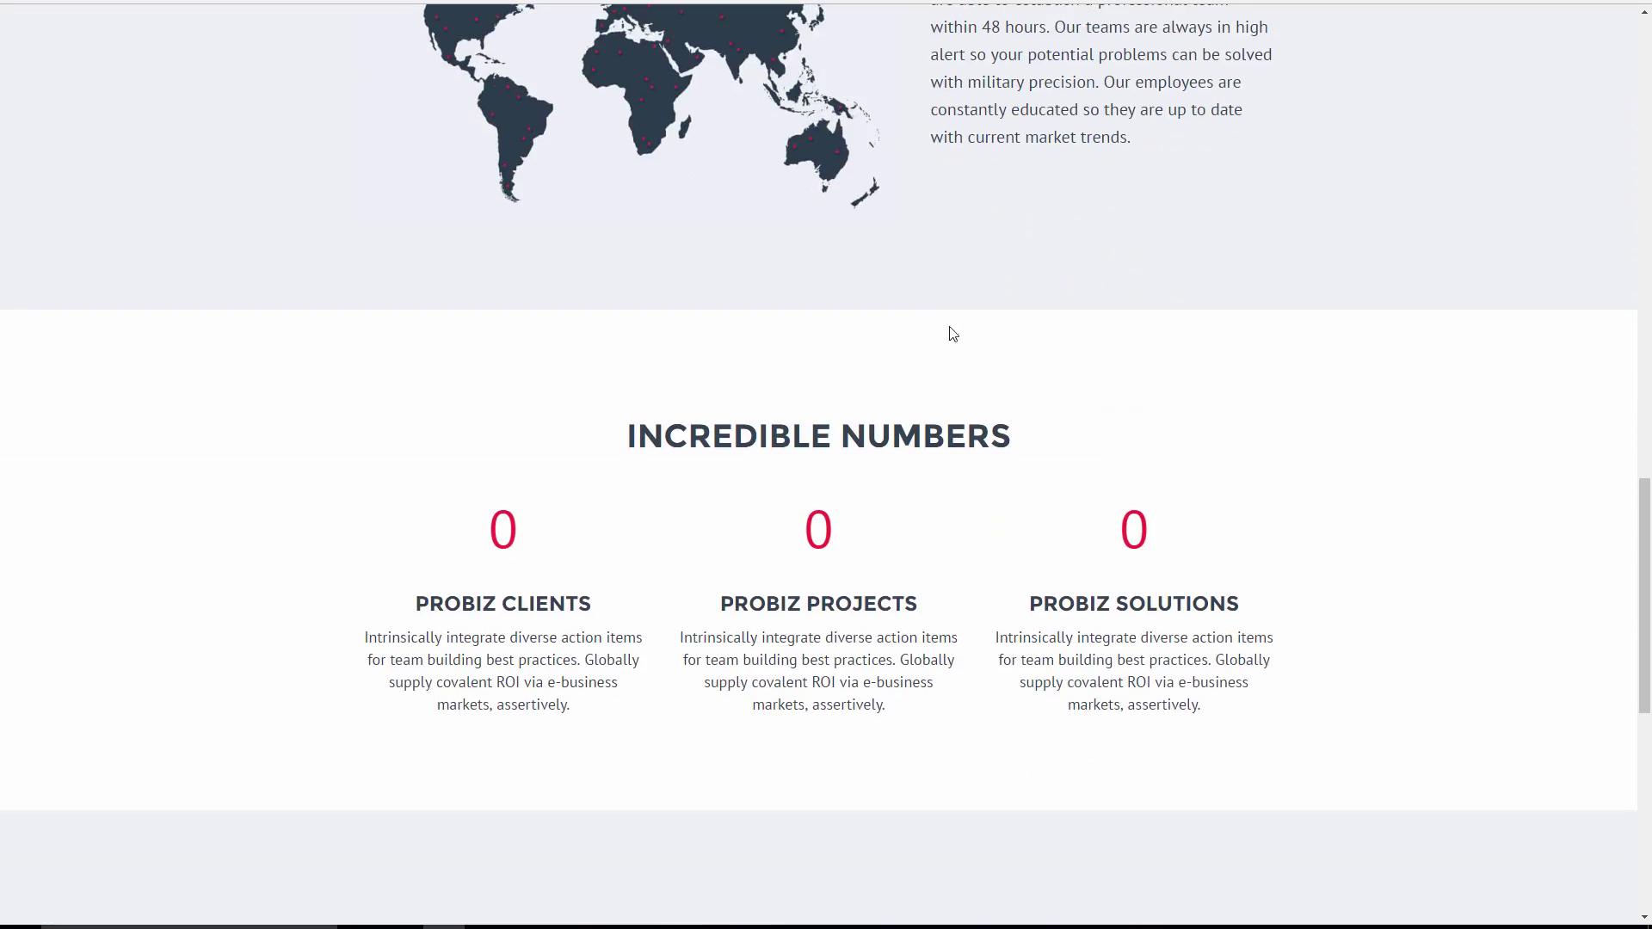
{"action": "scroll", "coordinate": [1024, 204], "scroll_direction": "down", "scroll_amount": 3}
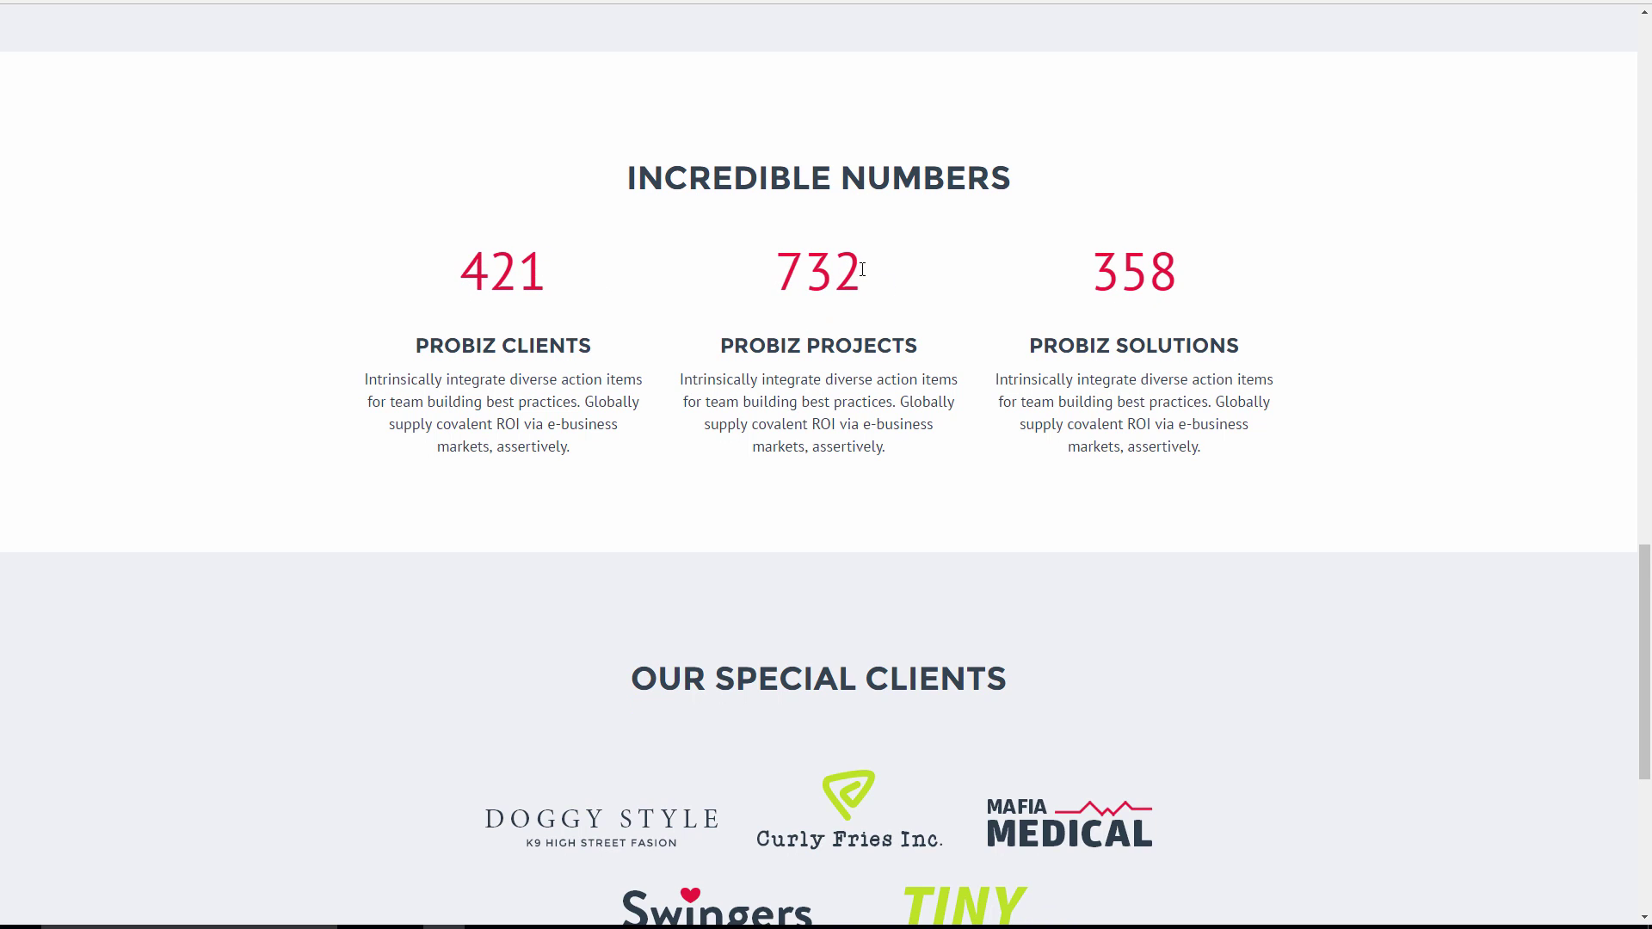
{"action": "scroll", "coordinate": [1008, 477], "scroll_direction": "down", "scroll_amount": 5}
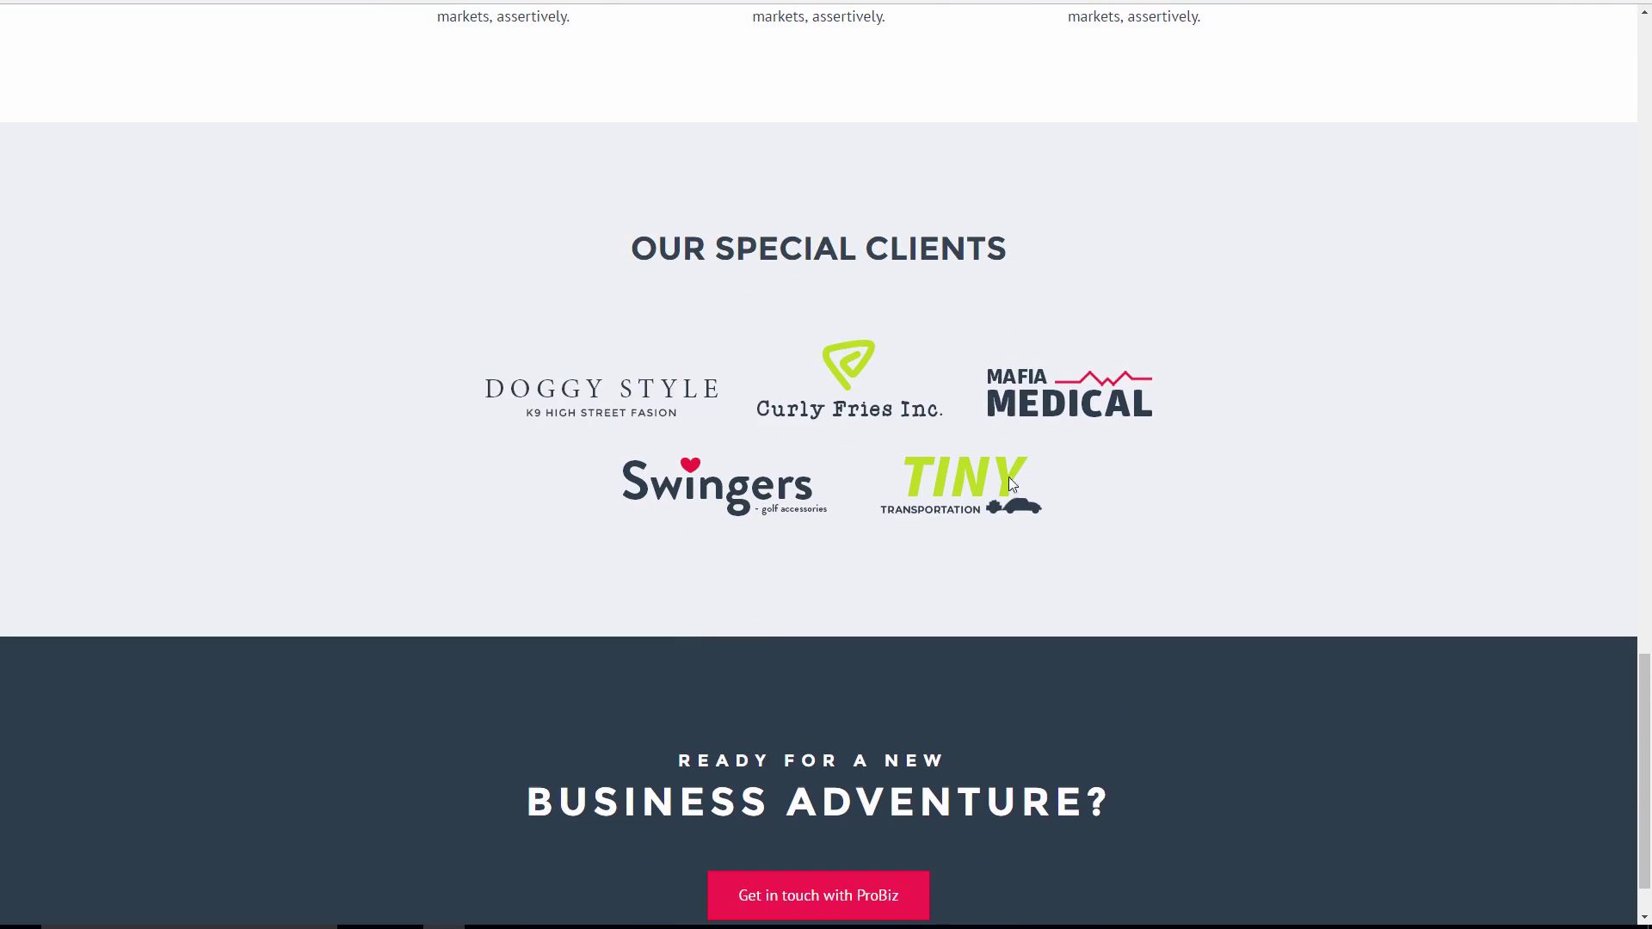
{"action": "scroll", "coordinate": [915, 355], "scroll_direction": "down", "scroll_amount": 1}
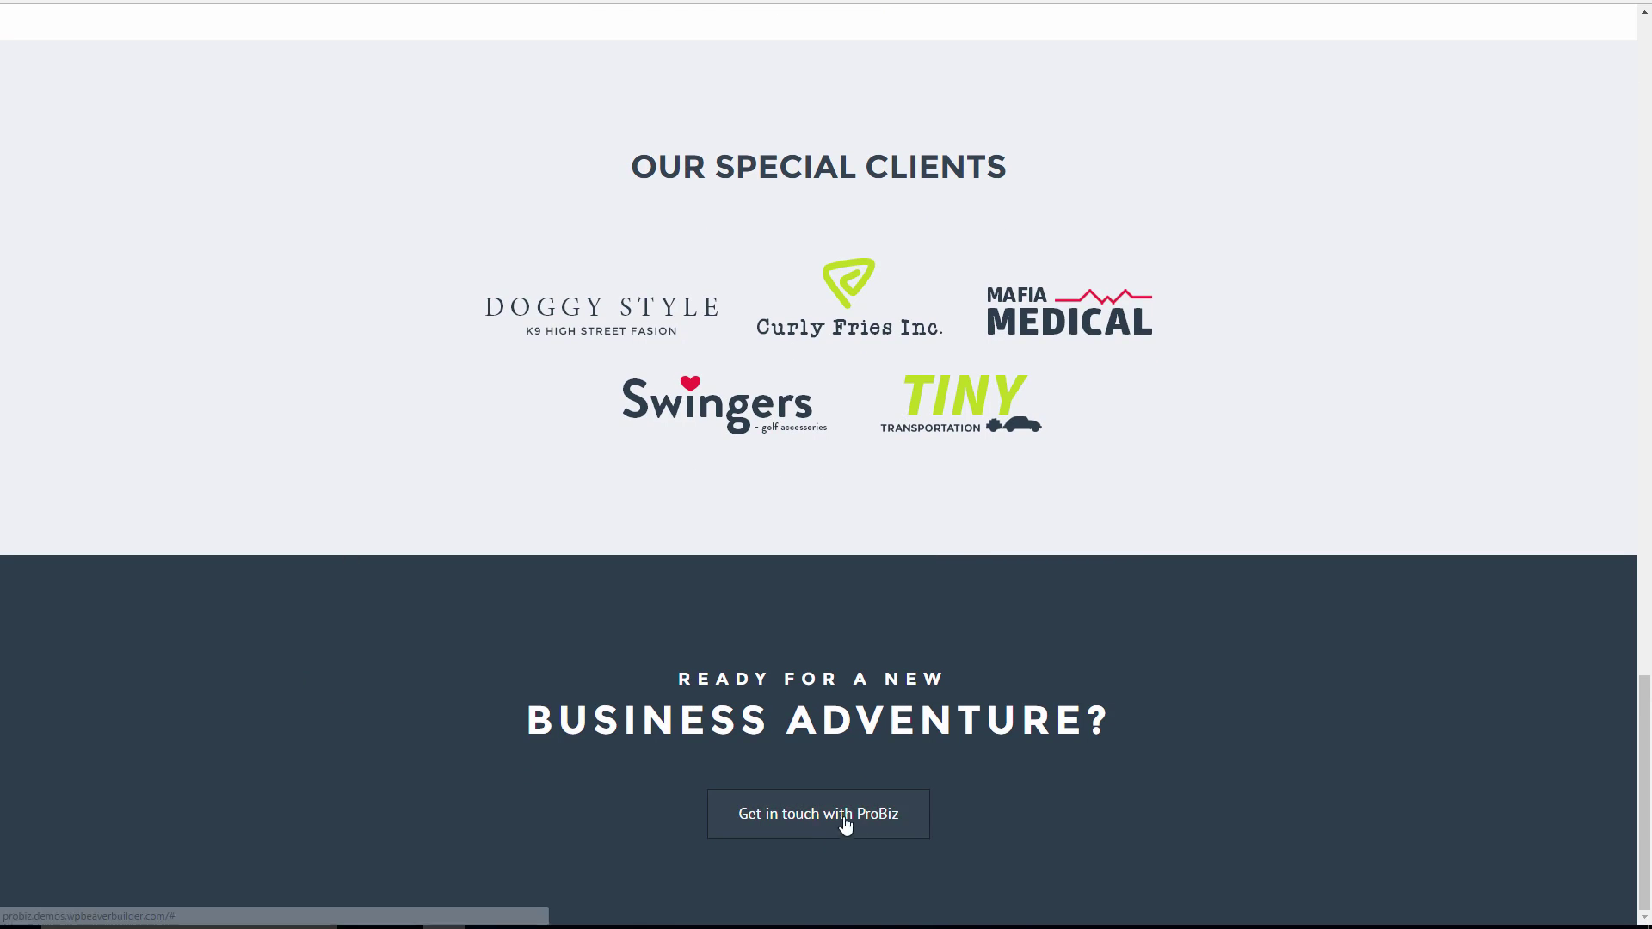
{"action": "scroll", "coordinate": [367, 641], "scroll_direction": "up", "scroll_amount": 20}
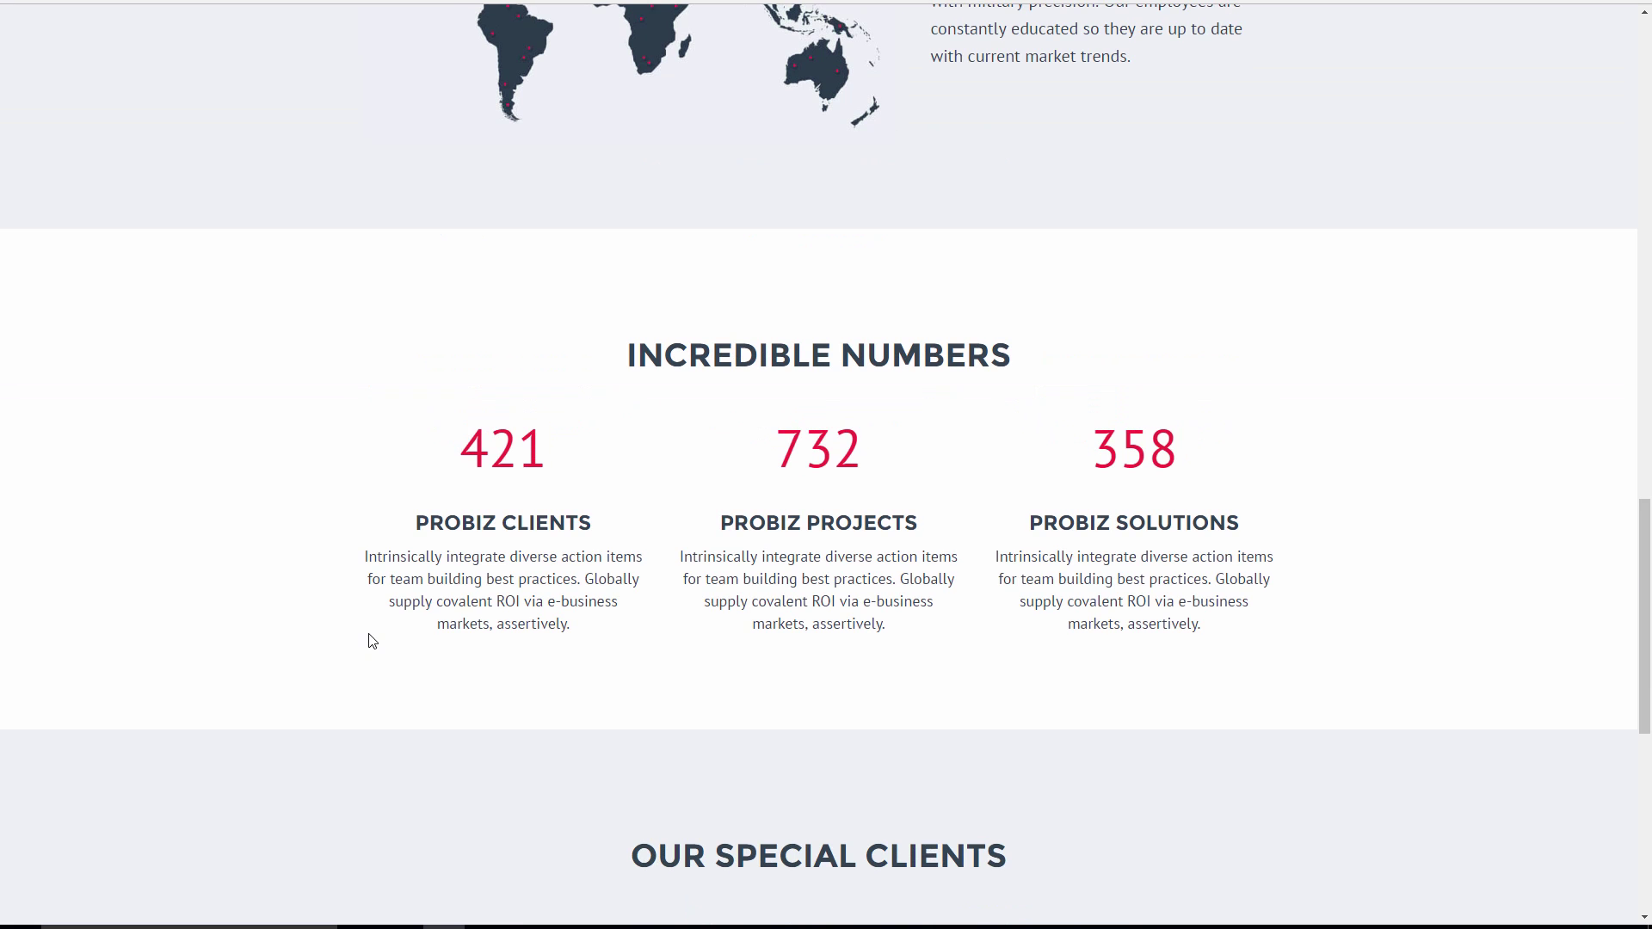
{"action": "scroll", "coordinate": [651, 620], "scroll_direction": "up", "scroll_amount": 2}
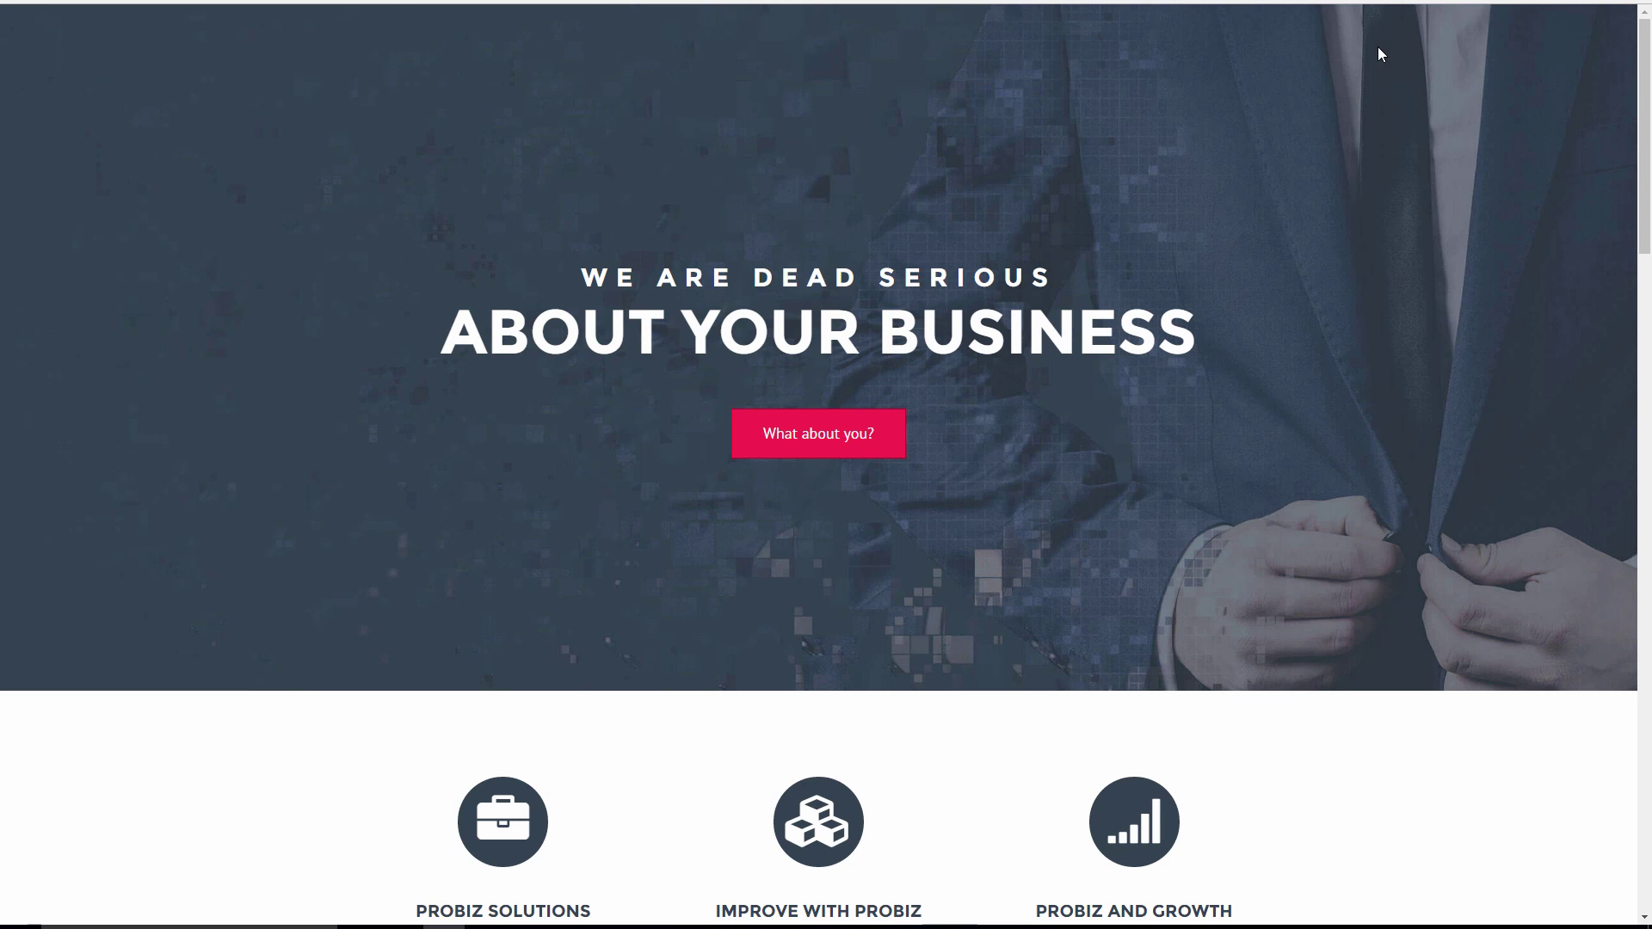
{"action": "scroll", "coordinate": [1438, 482], "scroll_direction": "down", "scroll_amount": 10}
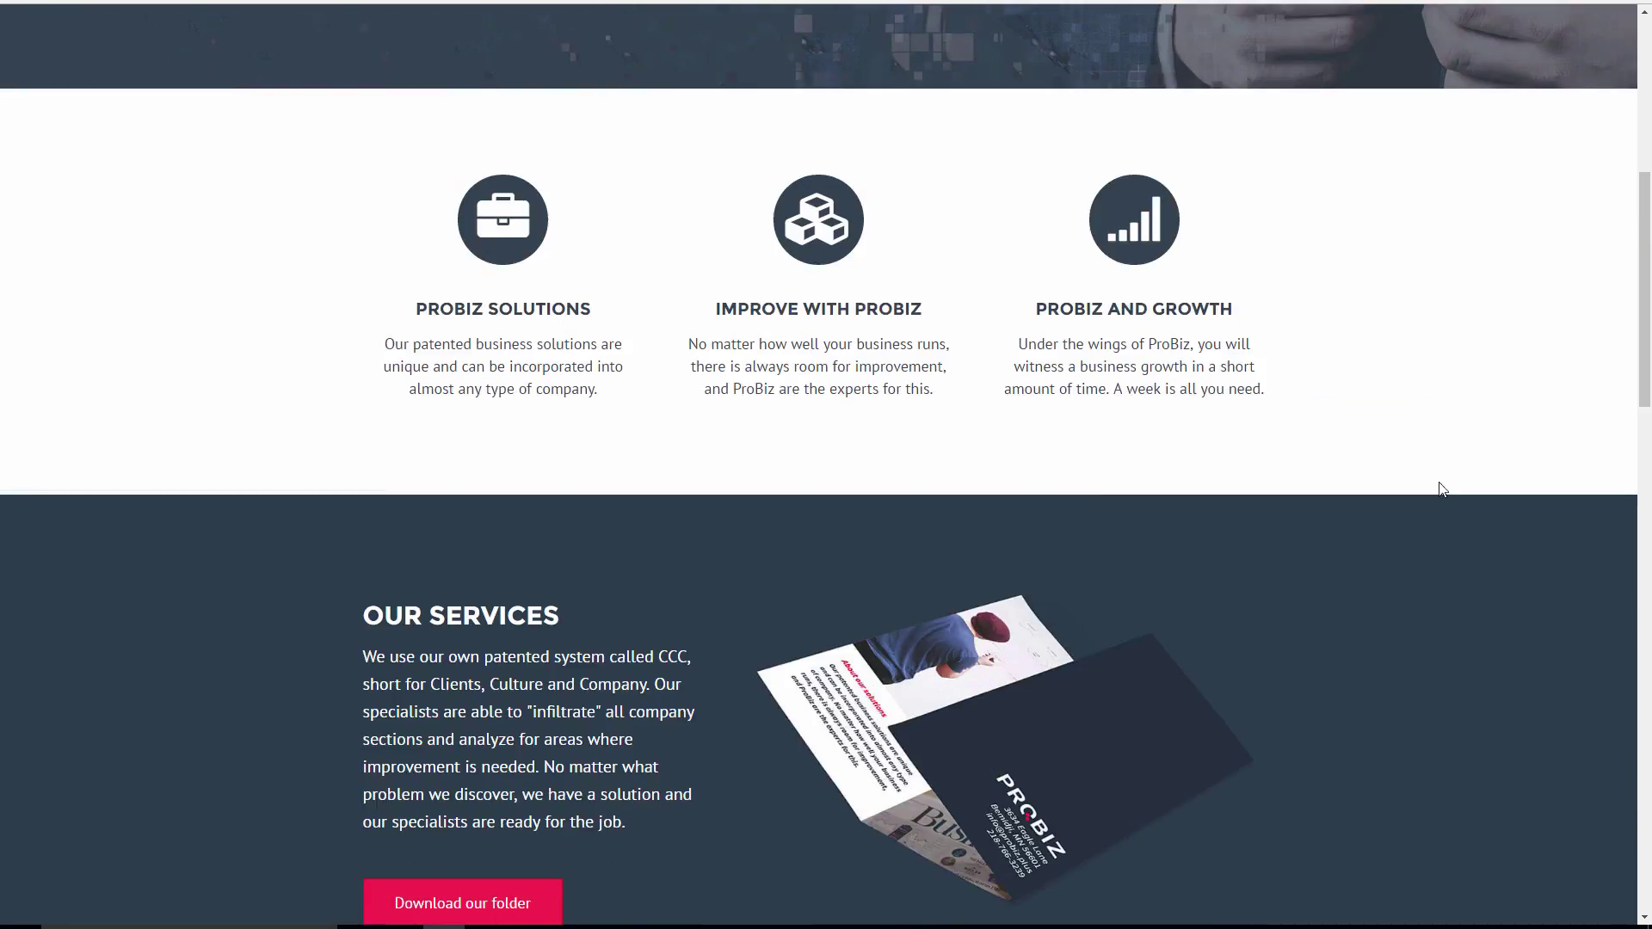
{"action": "scroll", "coordinate": [1250, 698], "scroll_direction": "down", "scroll_amount": 14}
{"action": "scroll", "coordinate": [903, 852], "scroll_direction": "up", "scroll_amount": 17}
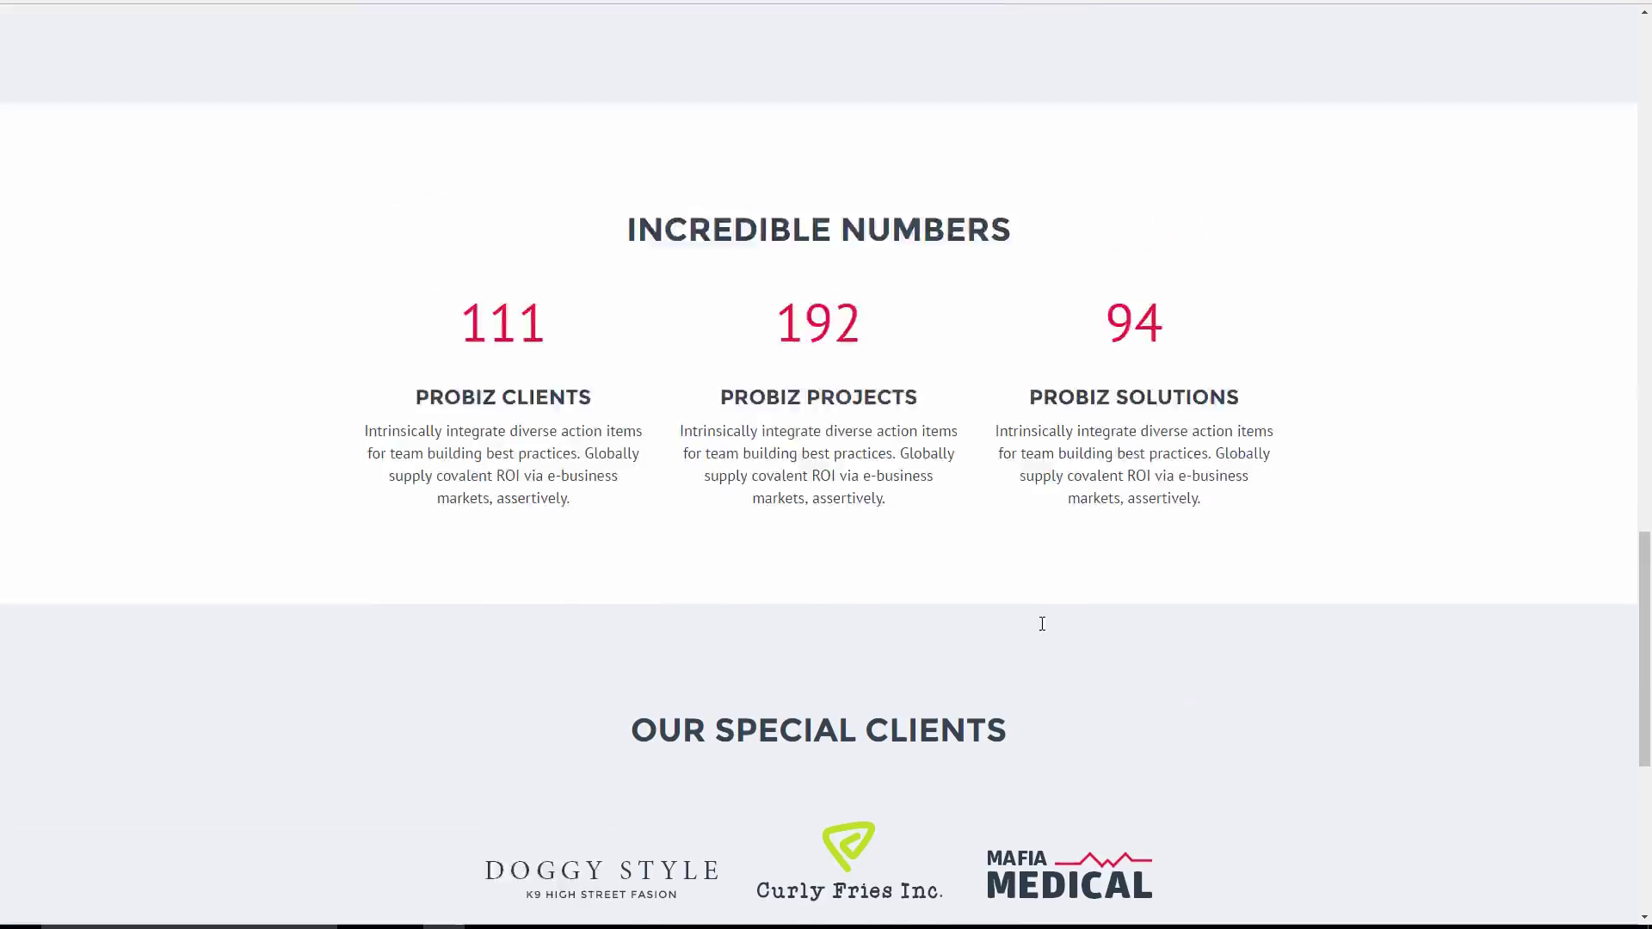
{"action": "scroll", "coordinate": [853, 460], "scroll_direction": "up", "scroll_amount": 12}
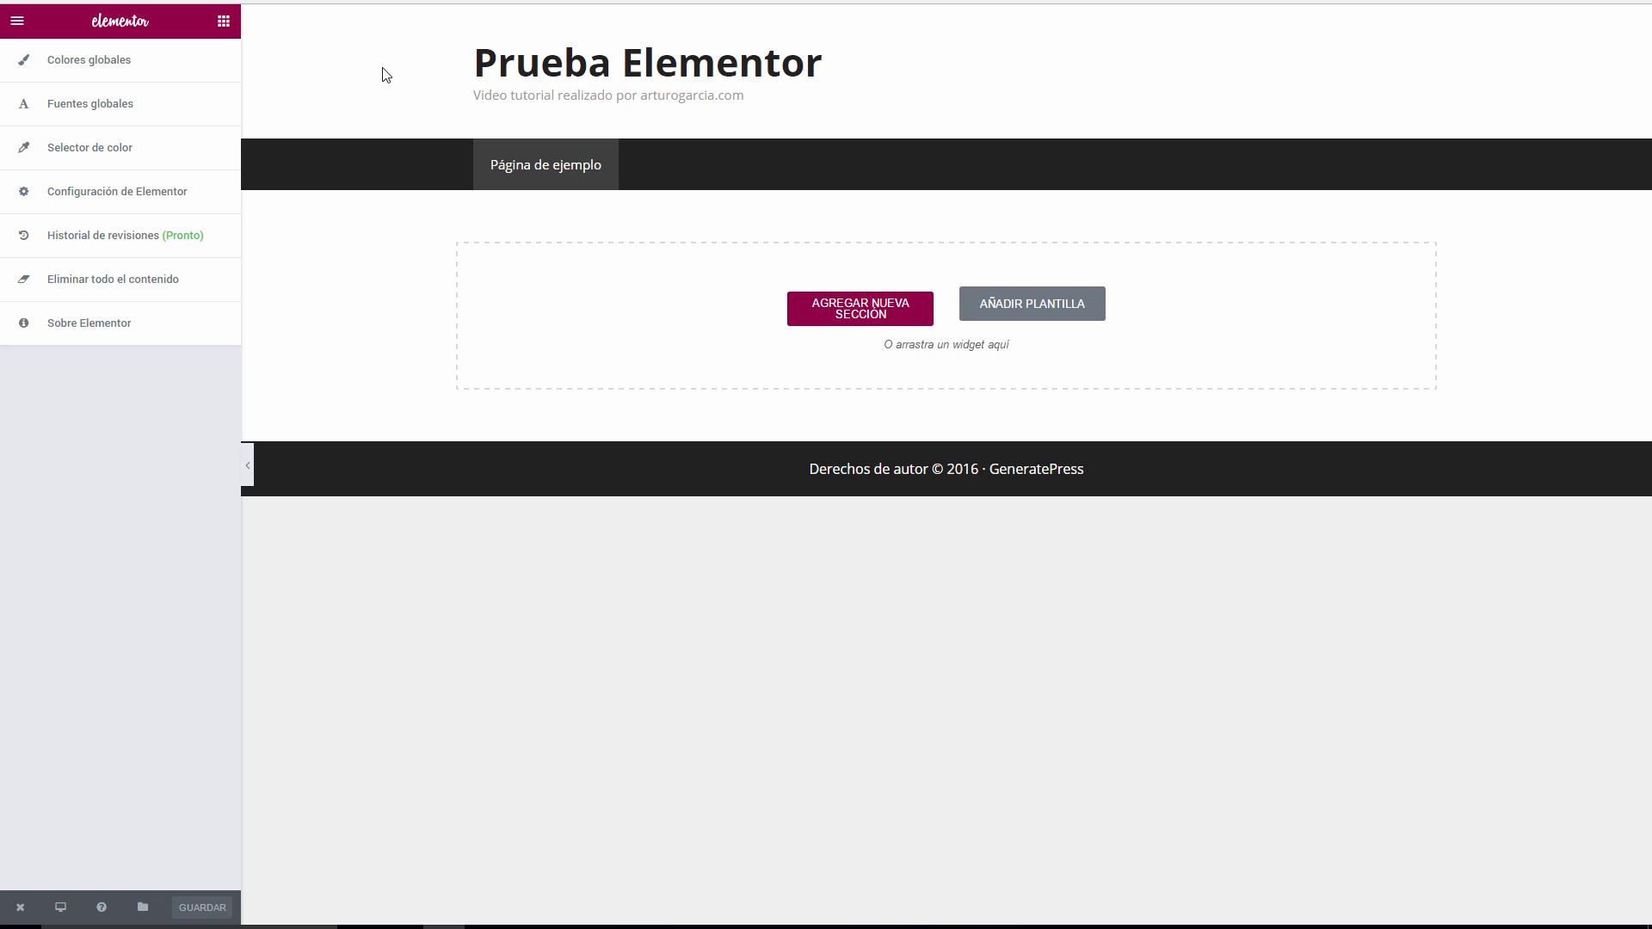
Switch to the WordPress admin, edit Página de ejemplo to disable Header, Primary Navigation, Post Image / Page Header and Footer, and update it.
{"action": "left_click", "coordinate": [164, 2]}
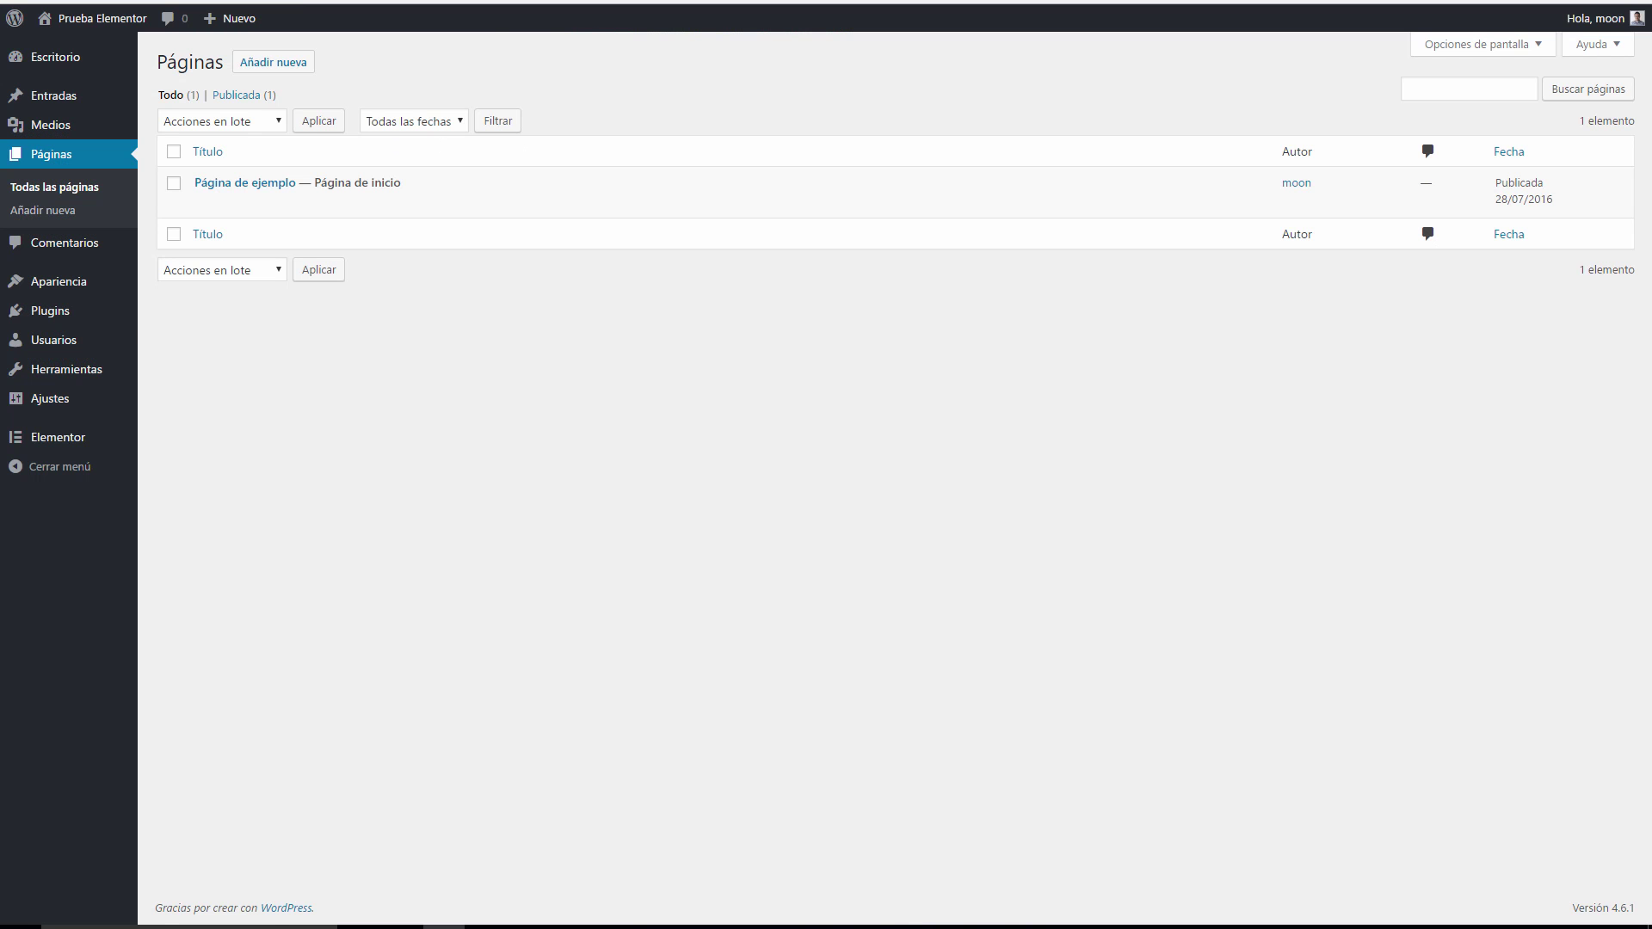
{"action": "left_click", "coordinate": [270, 183]}
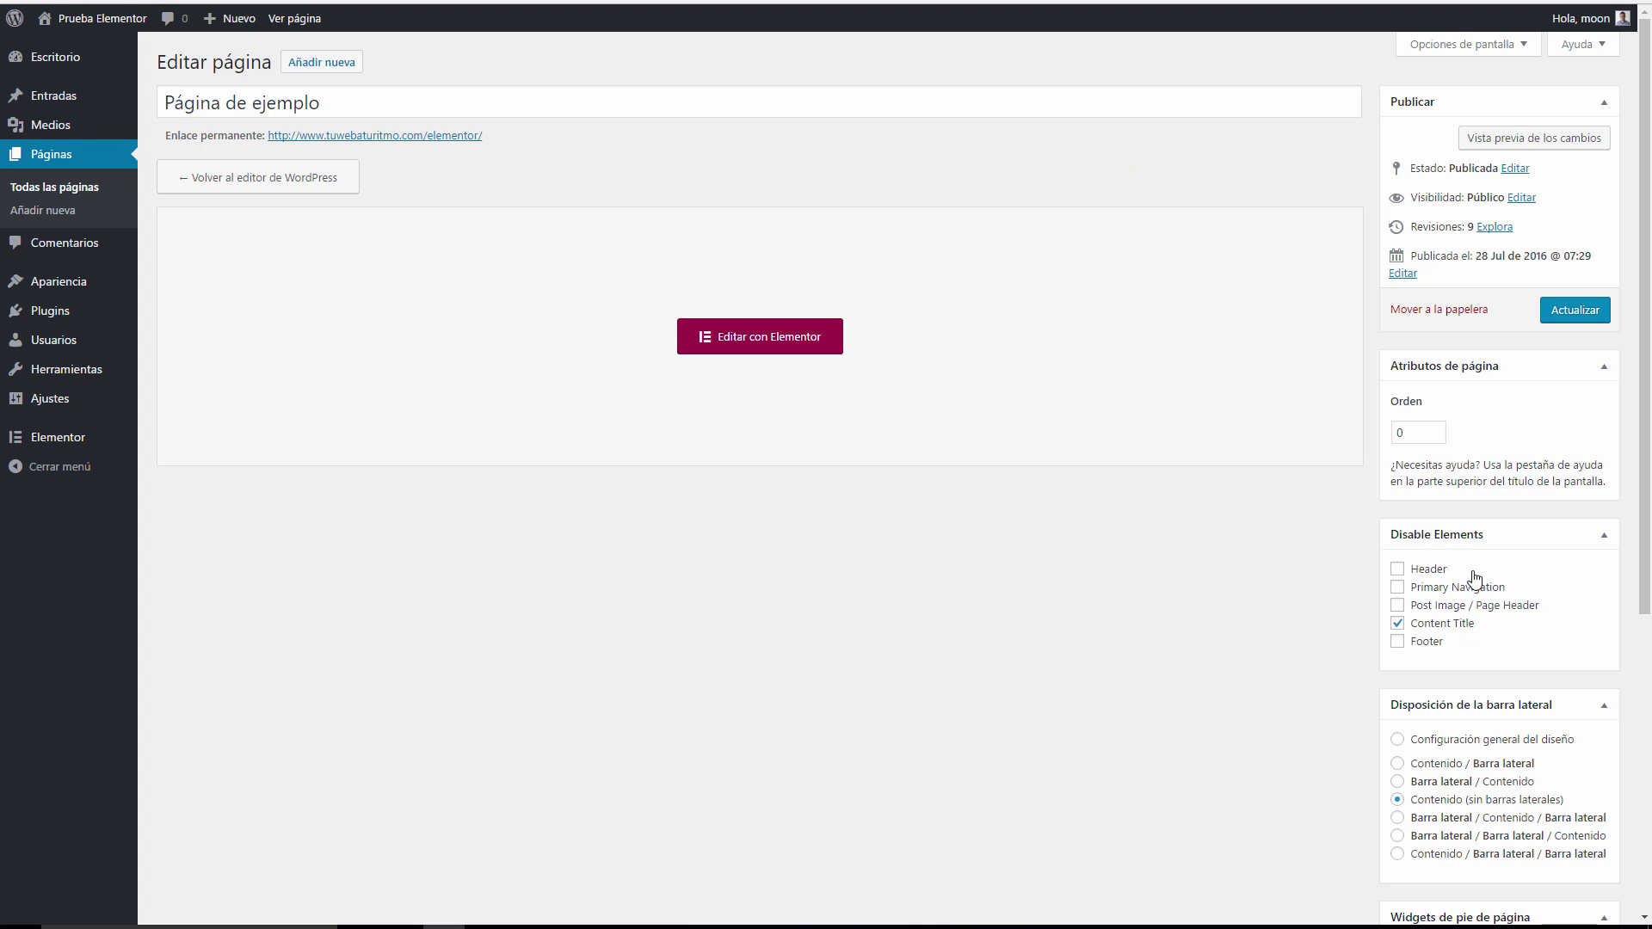
{"action": "scroll", "coordinate": [1523, 571], "scroll_direction": "down", "scroll_amount": 1}
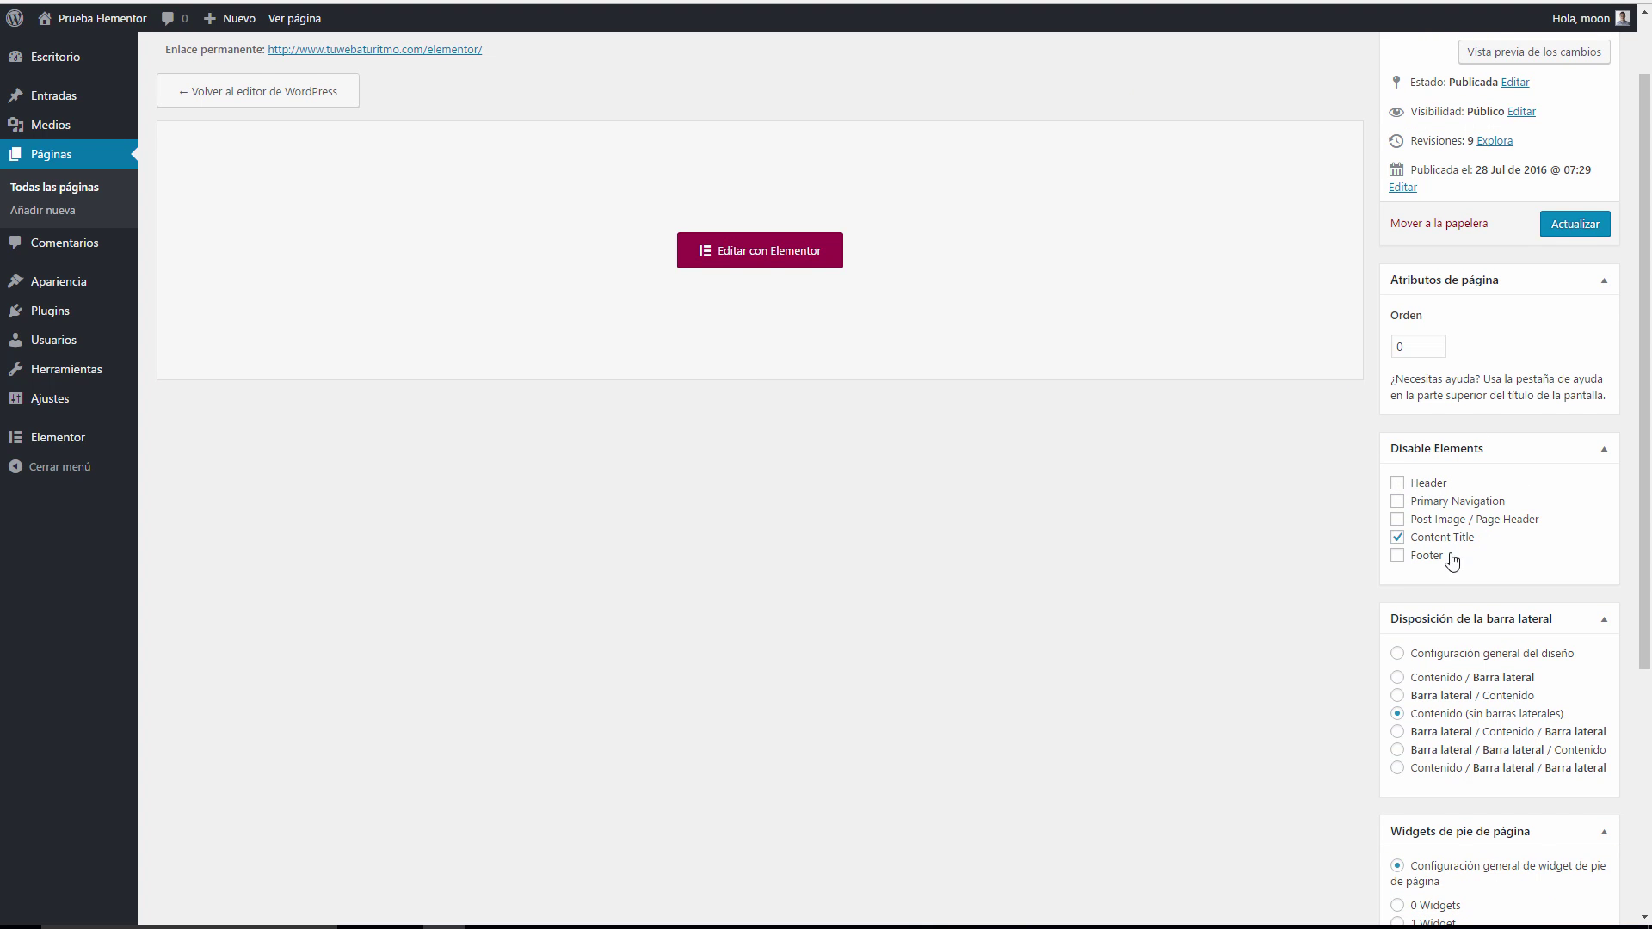
{"action": "left_click", "coordinate": [1397, 485]}
{"action": "left_click", "coordinate": [1398, 503]}
{"action": "left_click", "coordinate": [1398, 521]}
{"action": "left_click", "coordinate": [1397, 556]}
{"action": "left_click", "coordinate": [1568, 224]}
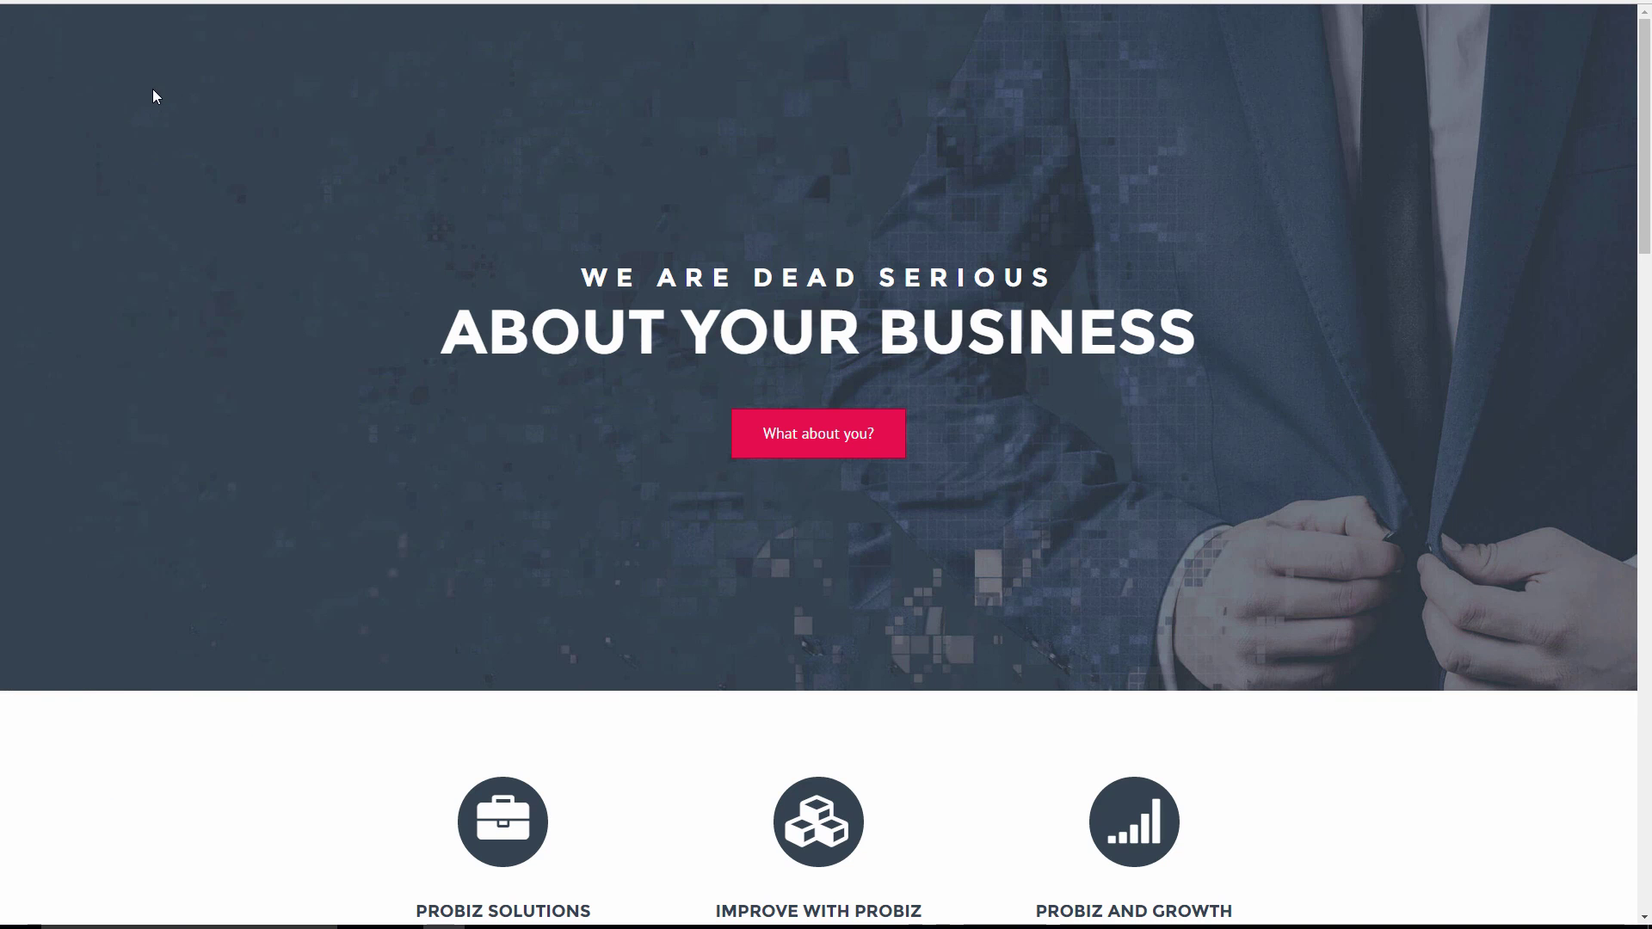
Switch to the ProBiz demo page and inspect the dimensions of its hero row with the browser's developer tools.
{"action": "right_click", "coordinate": [153, 89]}
{"action": "left_click", "coordinate": [220, 348]}
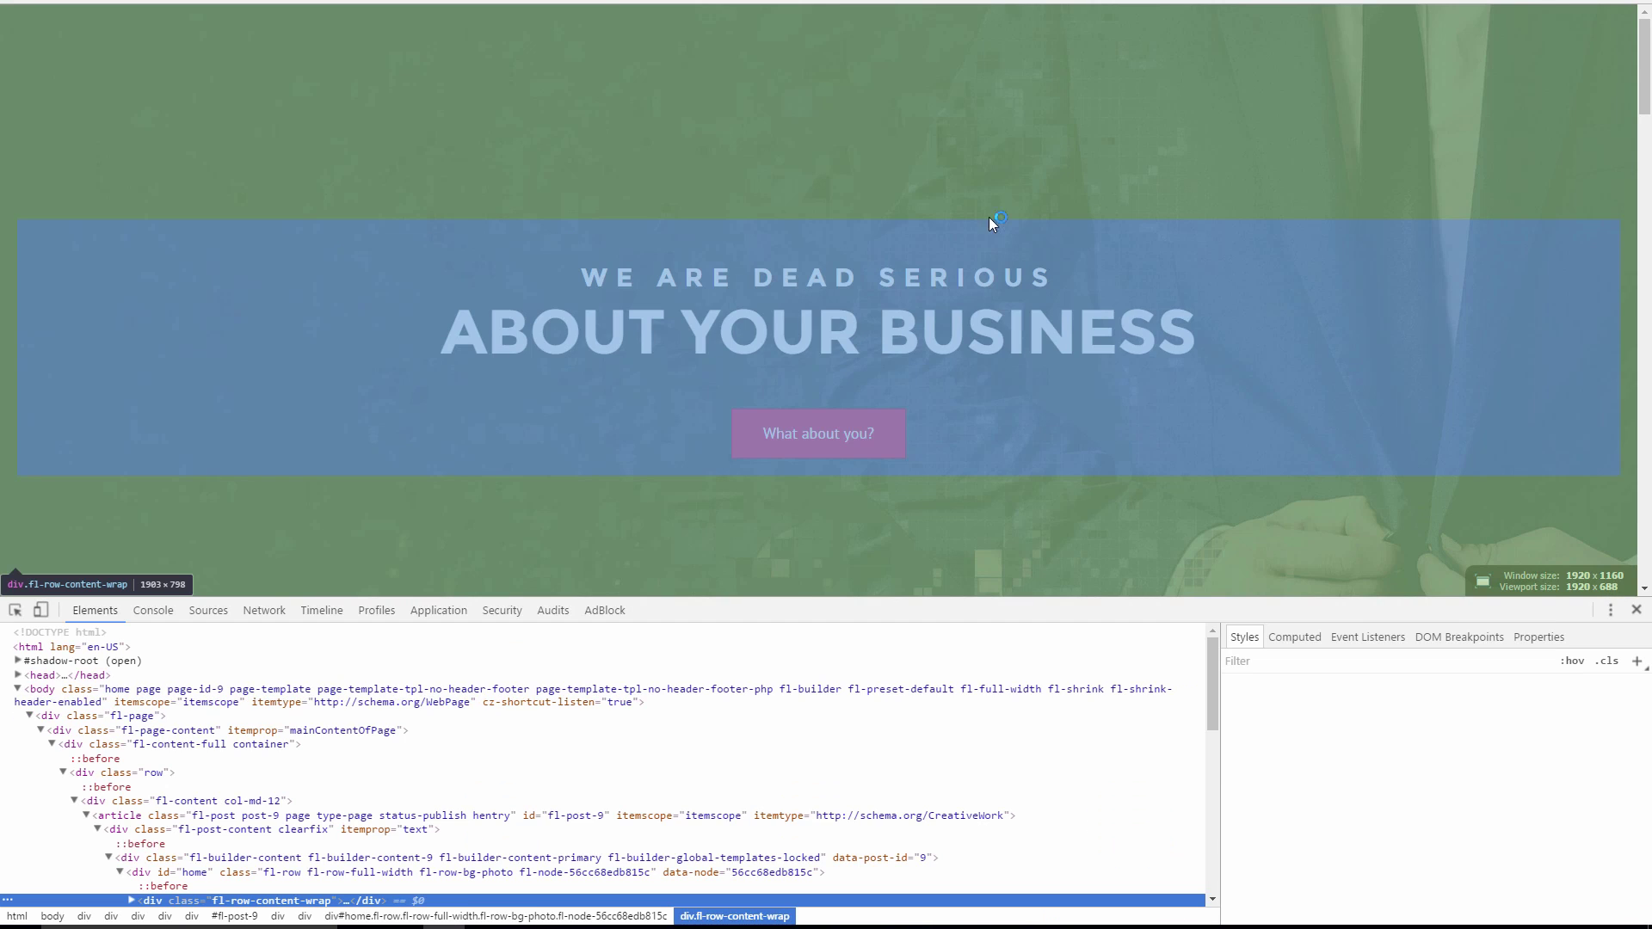
{"action": "left_click_drag", "start_coordinate": [1228, 603], "coordinate": [1217, 711]}
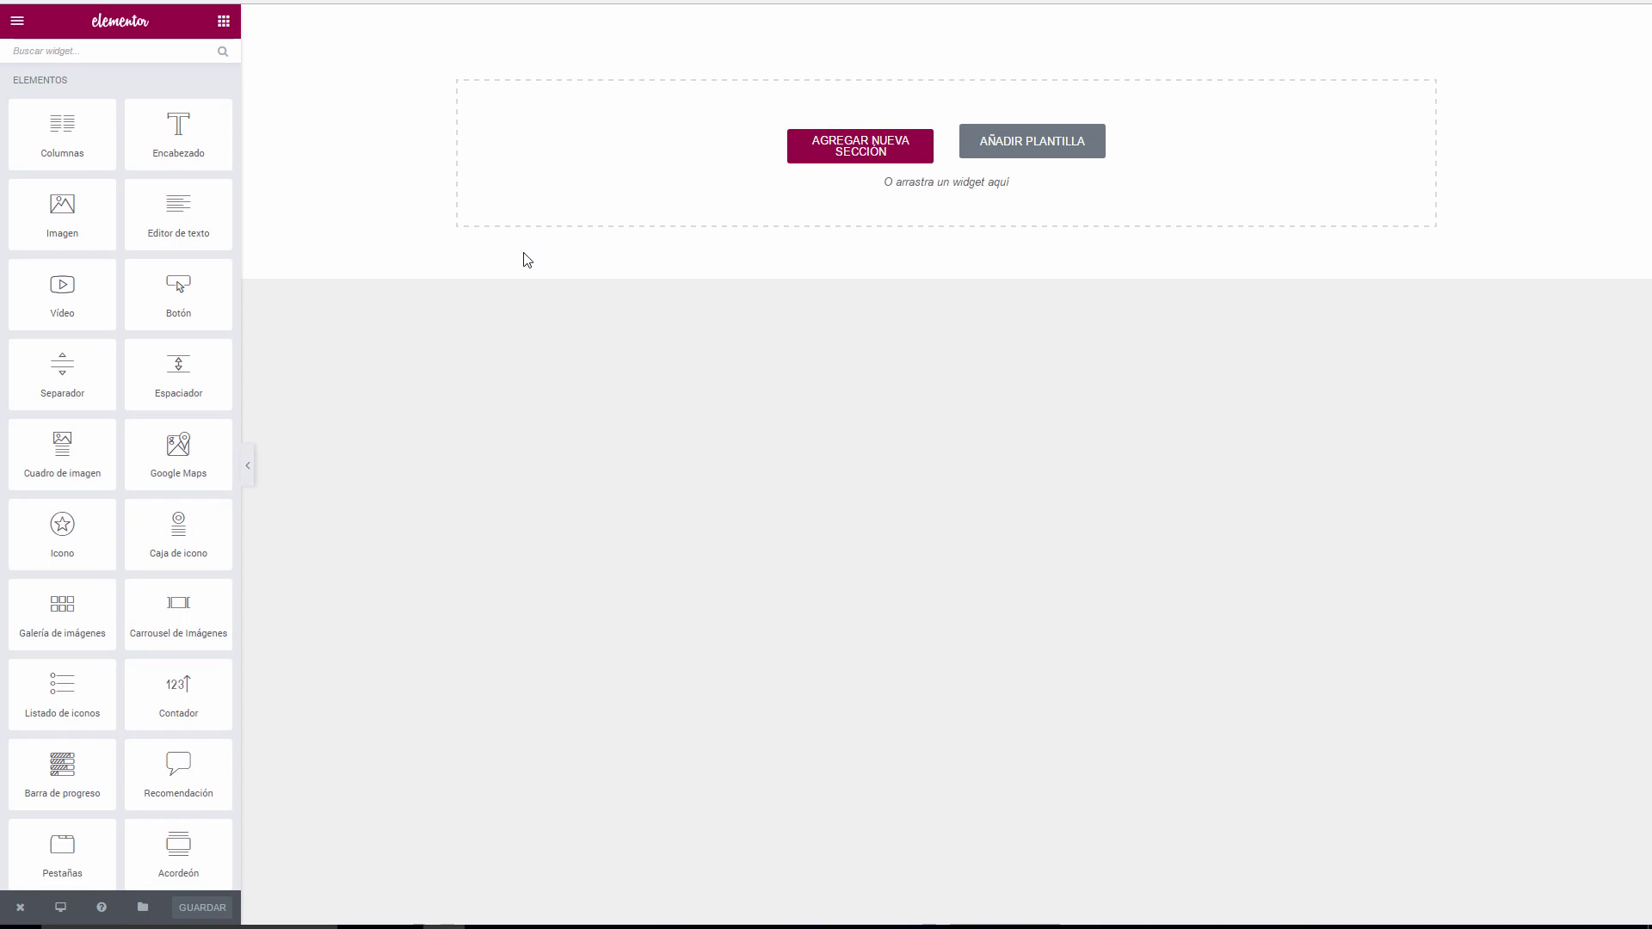
Add a single-column section to the Elementor page and set its content width to Ancho completo.
{"action": "left_click", "coordinate": [863, 150]}
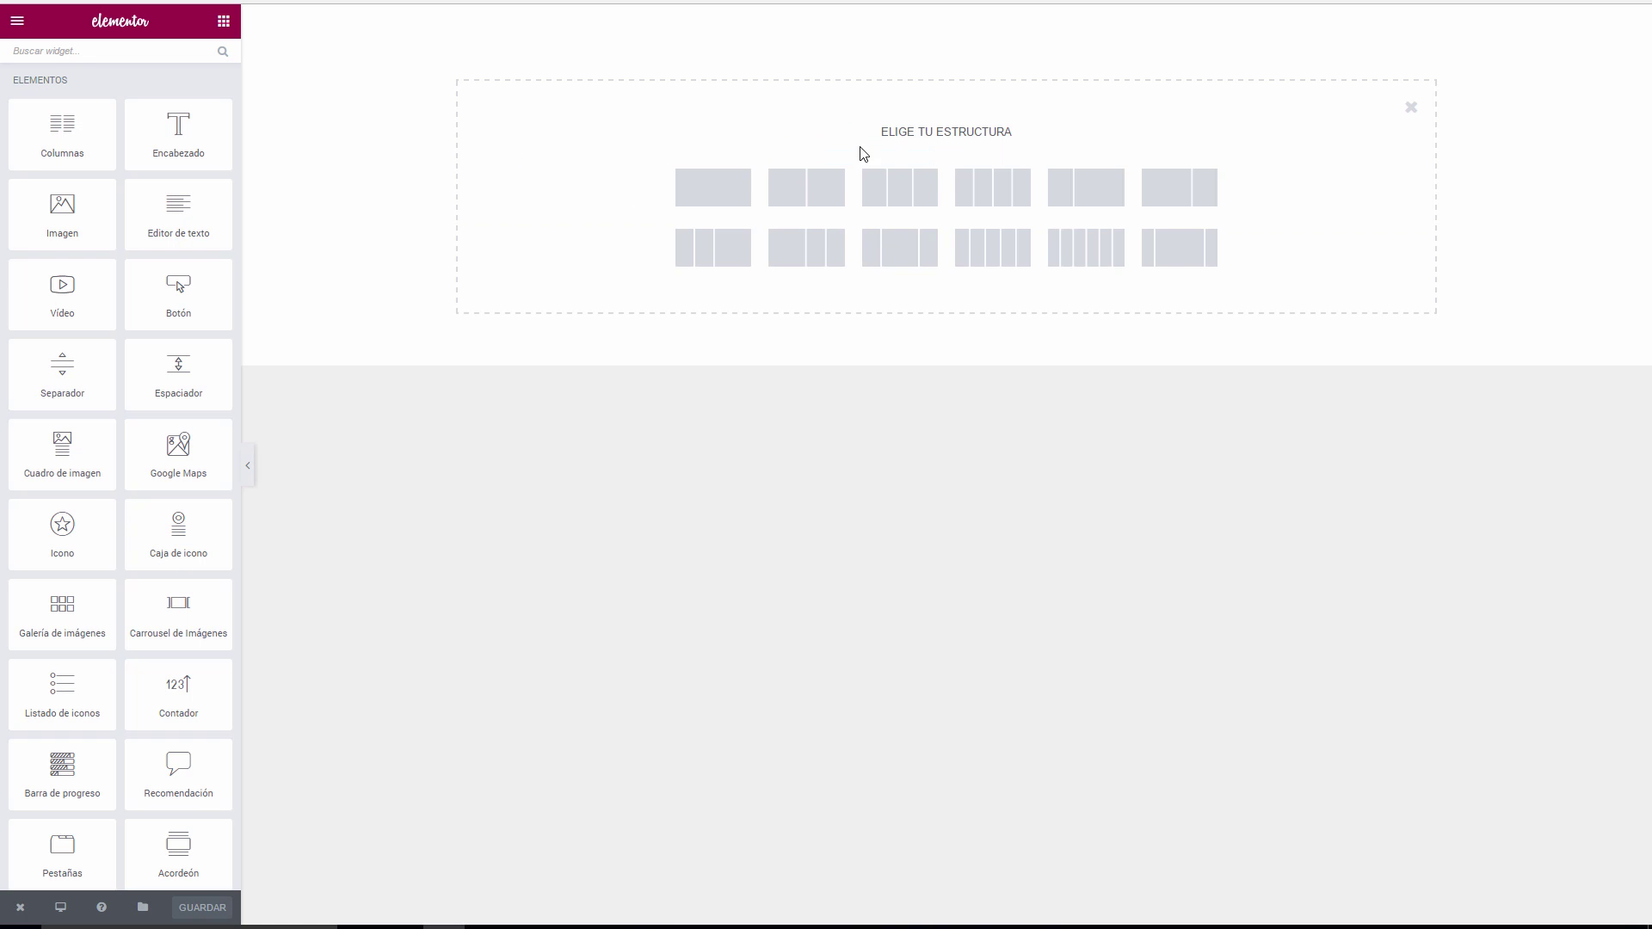
{"action": "left_click", "coordinate": [728, 194]}
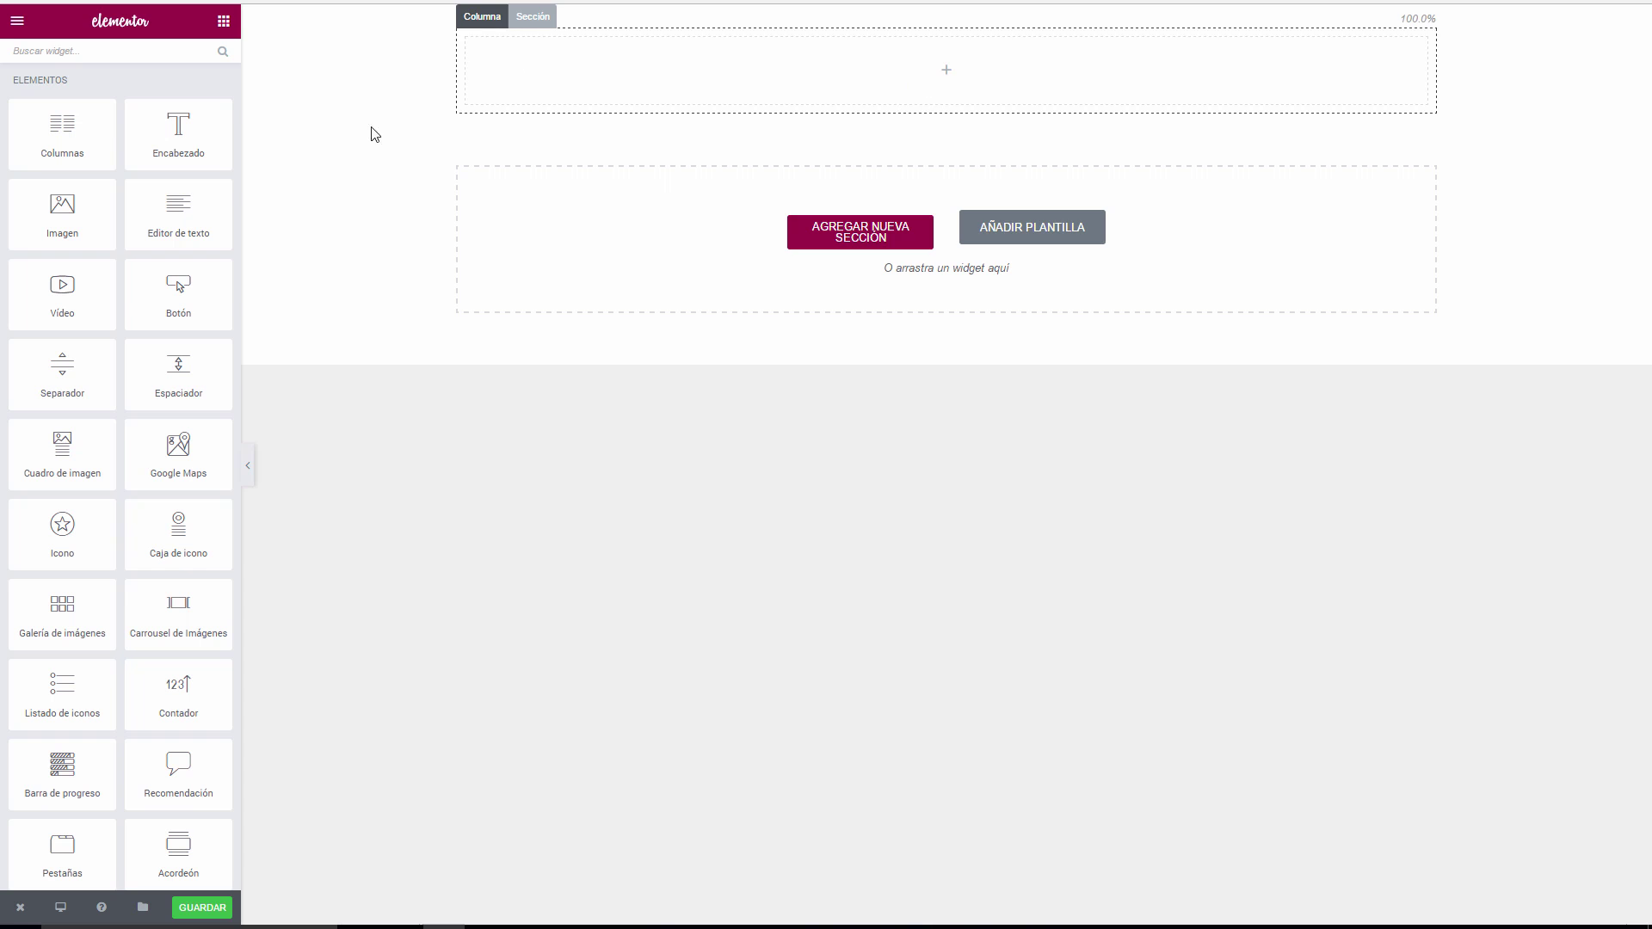
{"action": "left_click", "coordinate": [523, 17]}
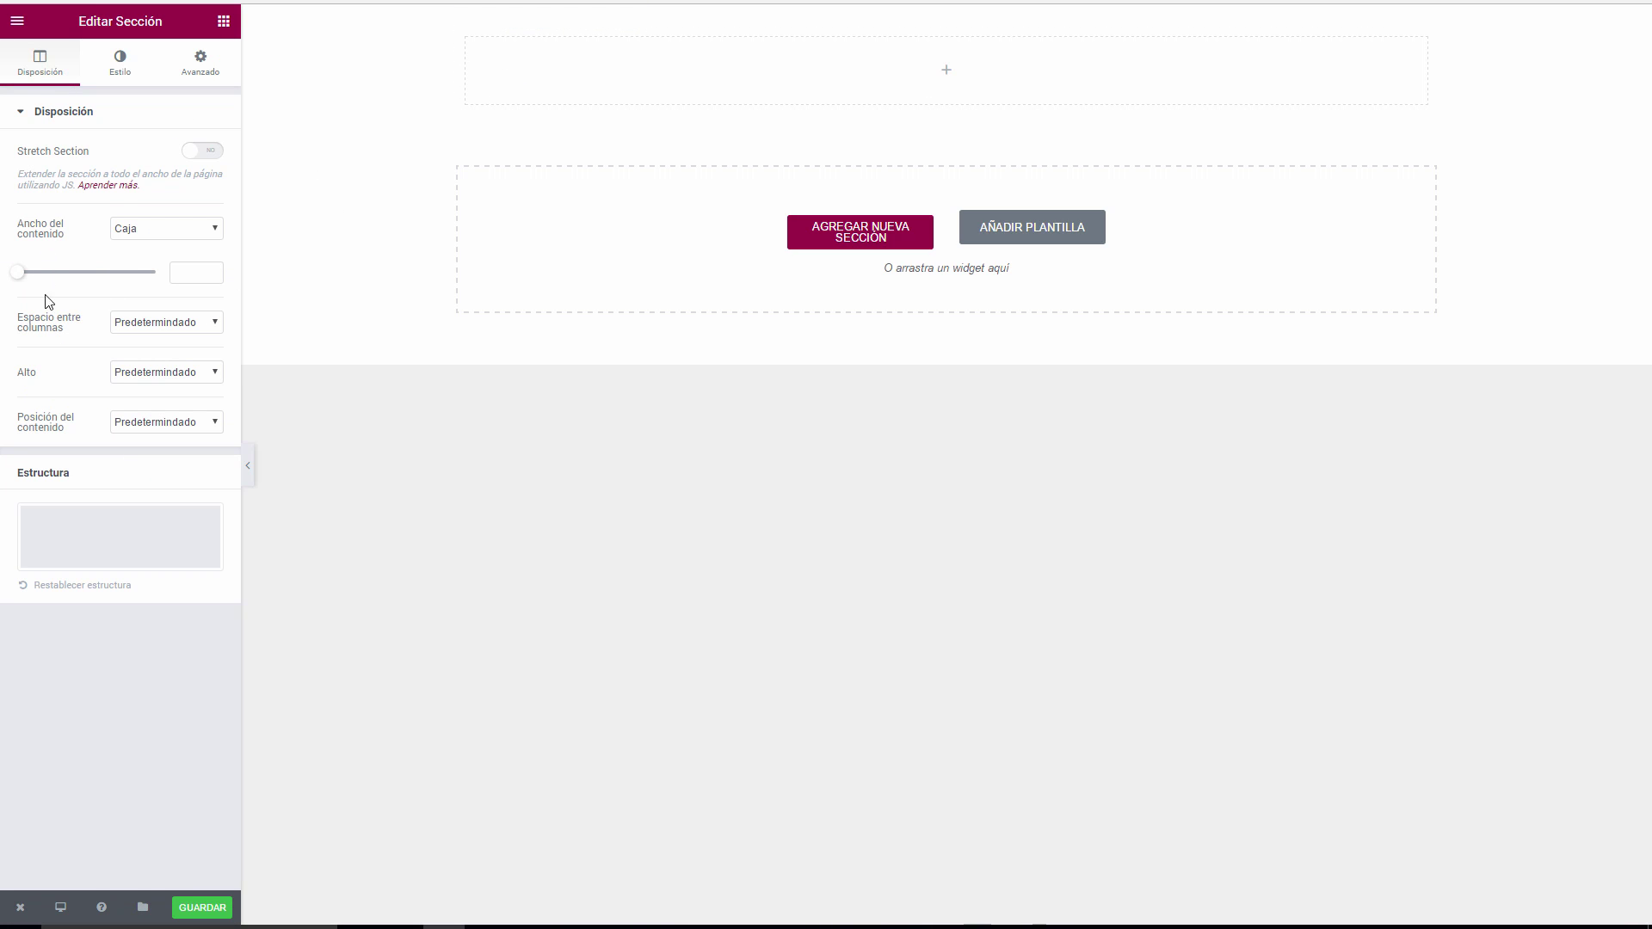
{"action": "left_click", "coordinate": [160, 229]}
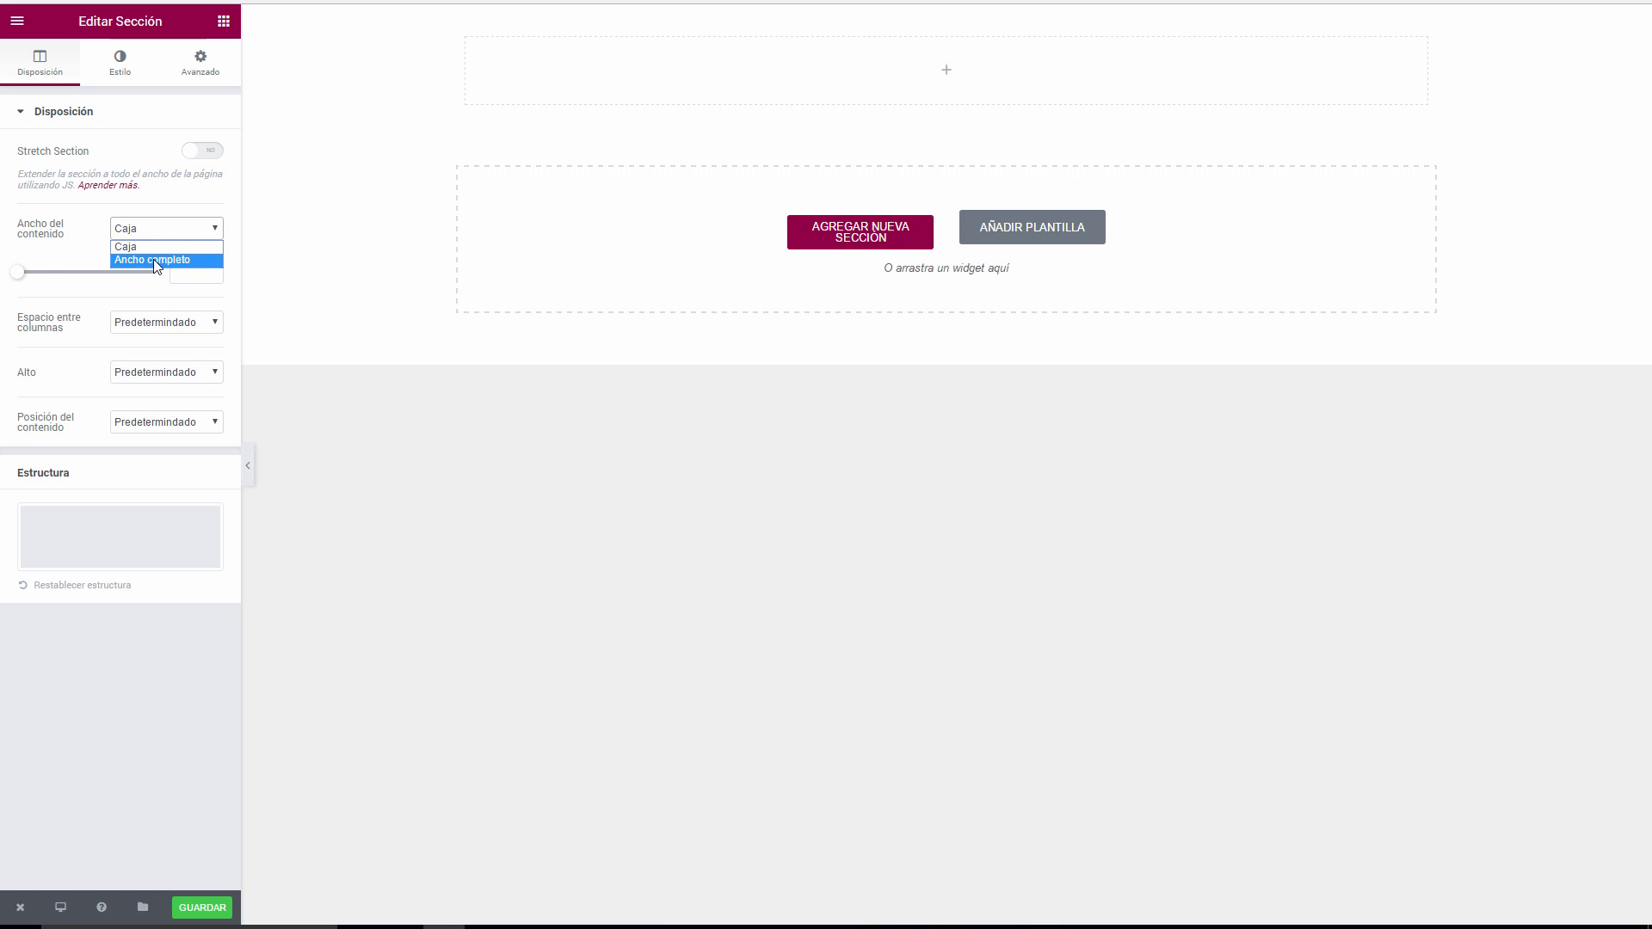
{"action": "left_click", "coordinate": [153, 260]}
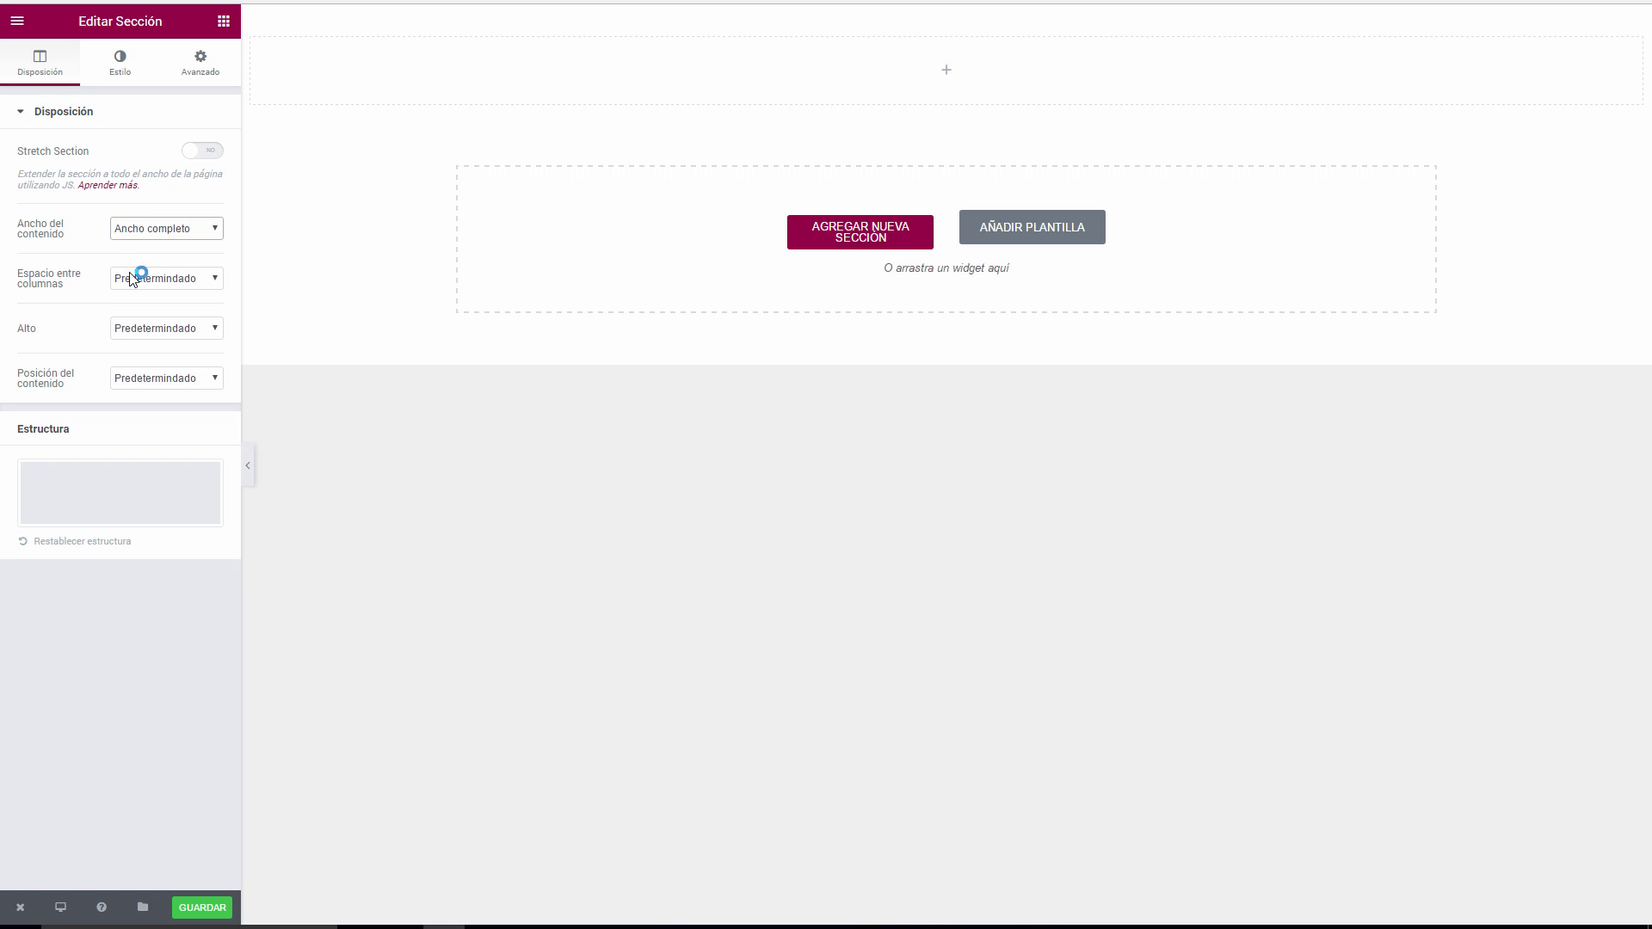
Set the section's Alto option to Altura mínima with a minimum height of 800.
{"action": "left_click", "coordinate": [147, 328]}
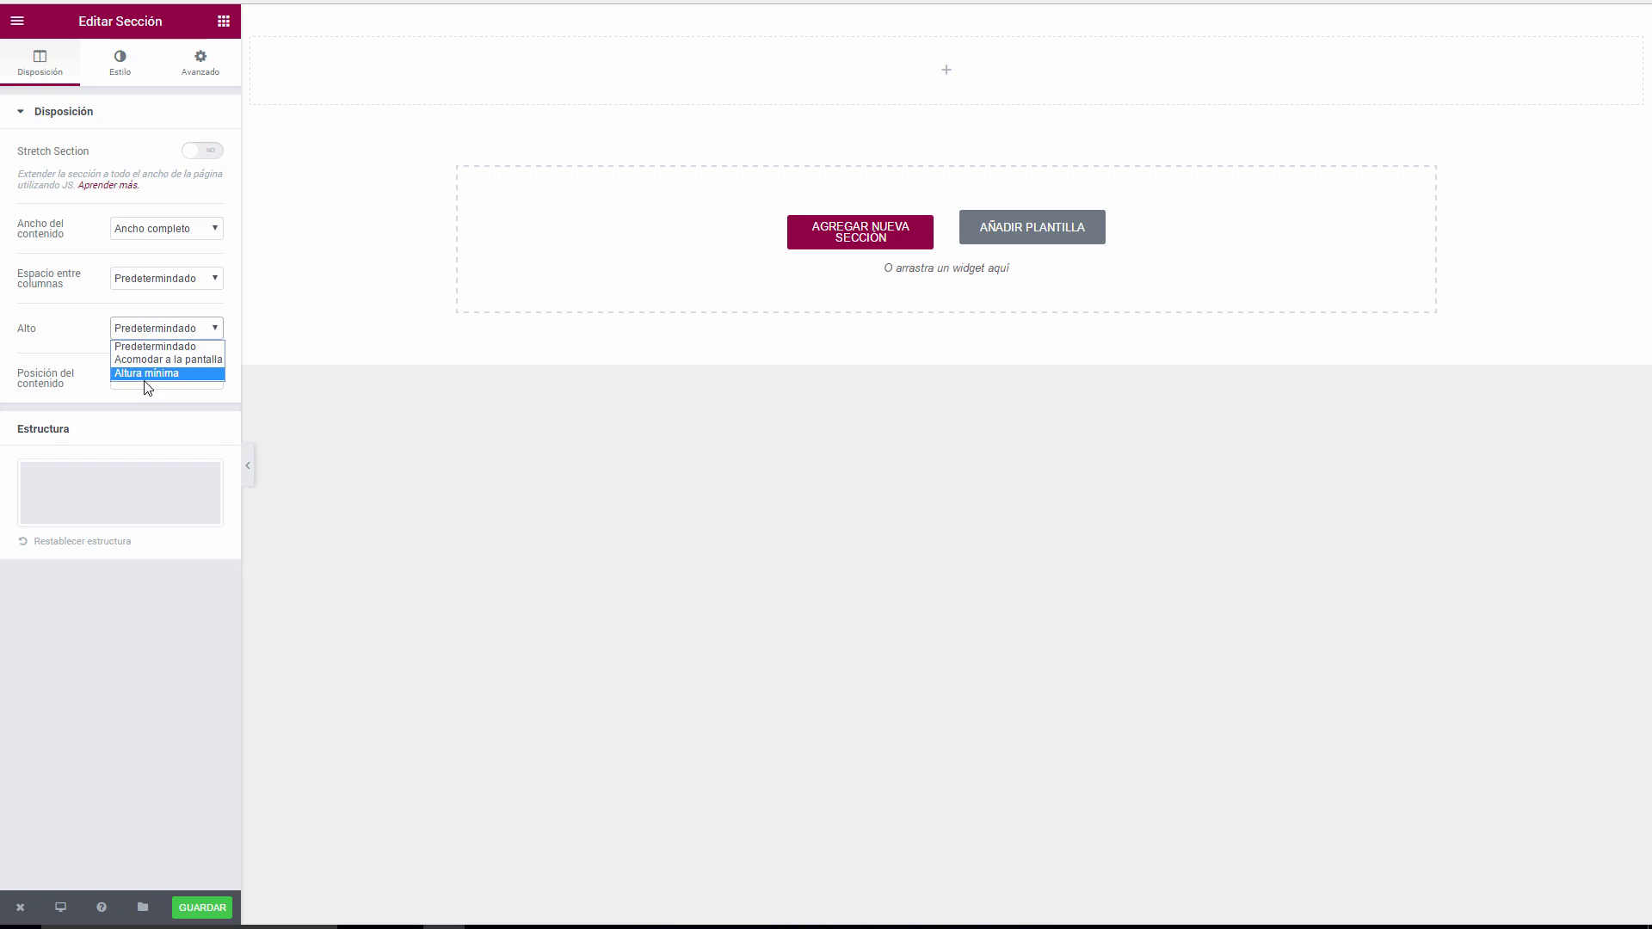
{"action": "left_click", "coordinate": [147, 373]}
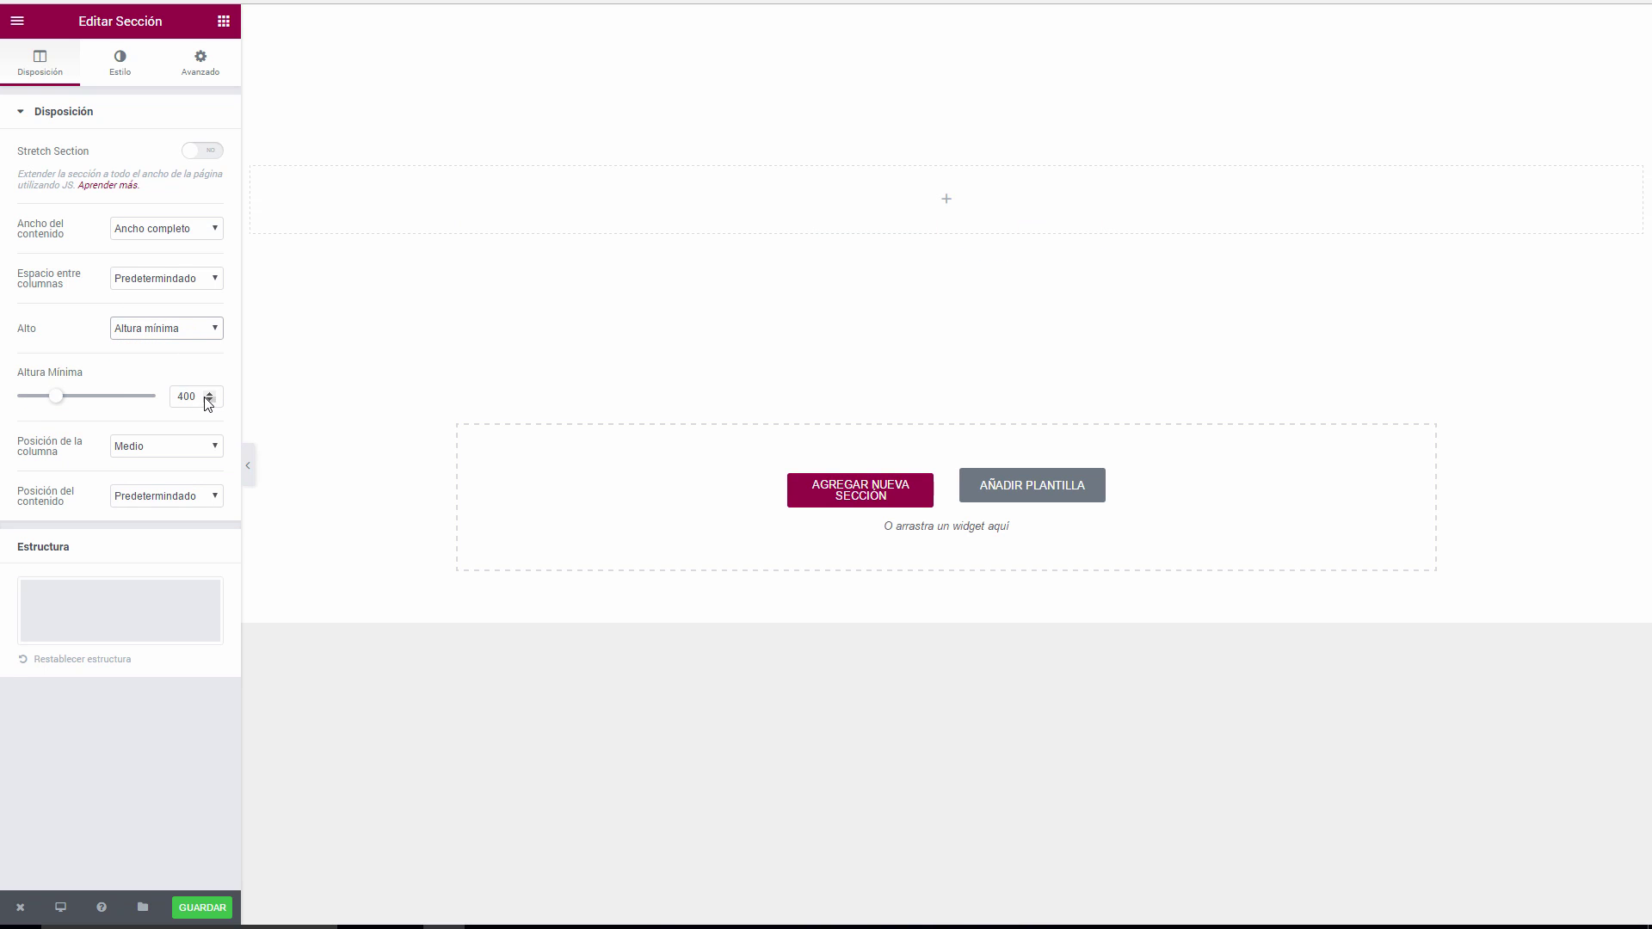
{"action": "left_click_drag", "start_coordinate": [198, 397], "coordinate": [146, 394]}
{"action": "left_click", "coordinate": [154, 395]}
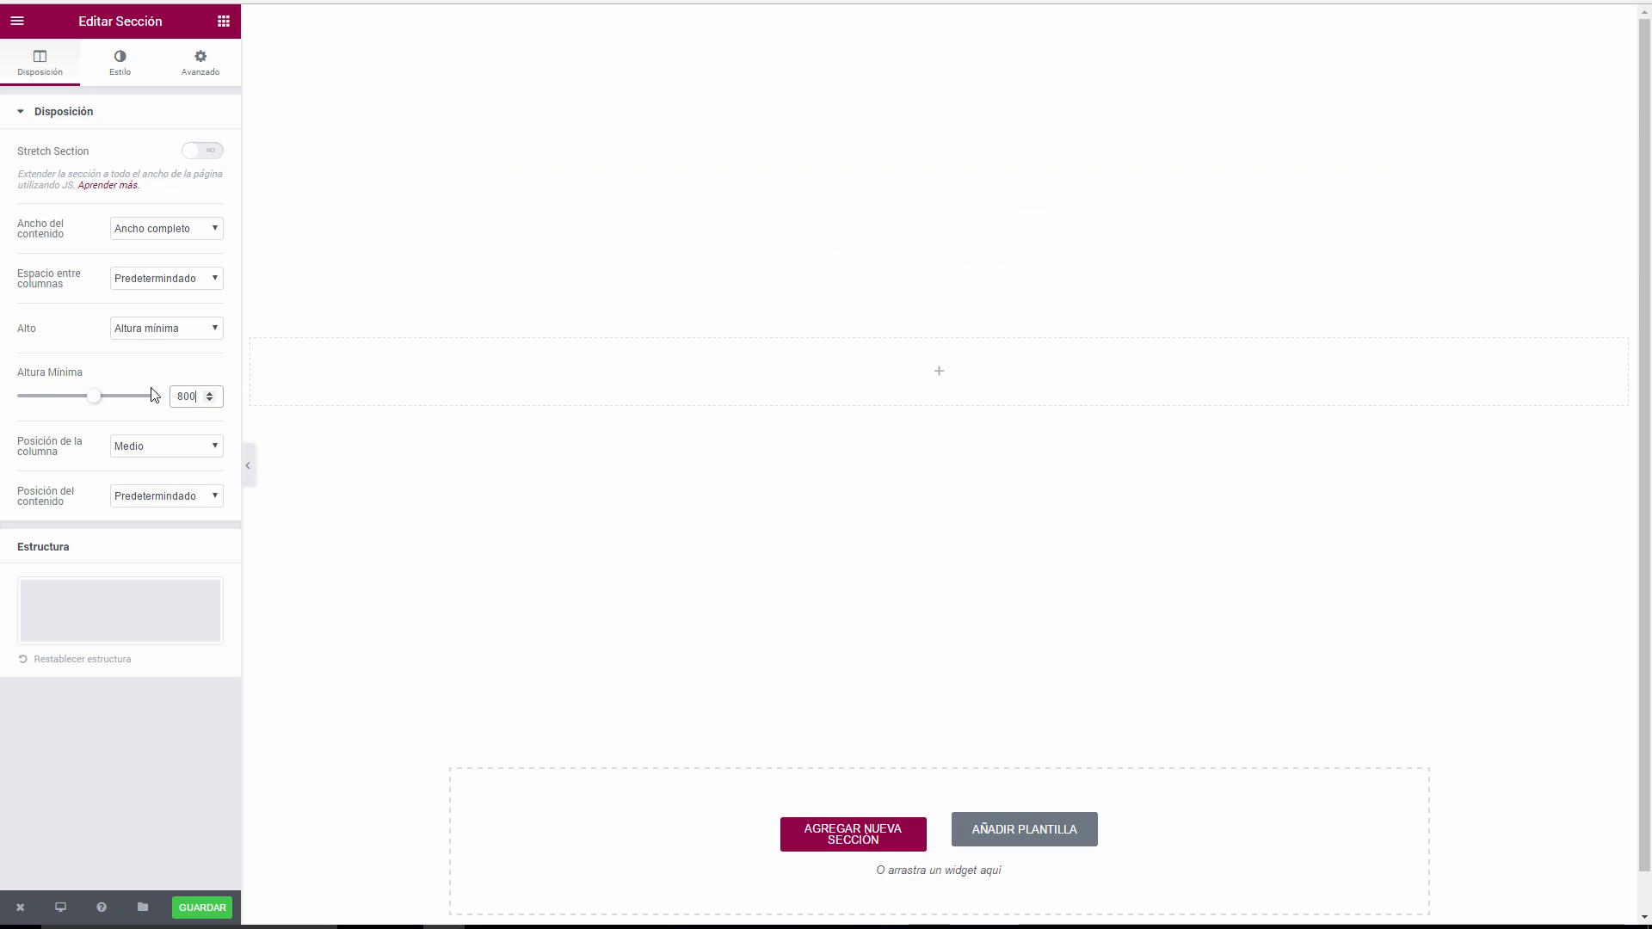
Set biz-header-2.jpg as the section's background image with Posición Centro derecha and Tamaño Abarcar, and preview the result full width.
{"action": "left_click", "coordinate": [120, 62]}
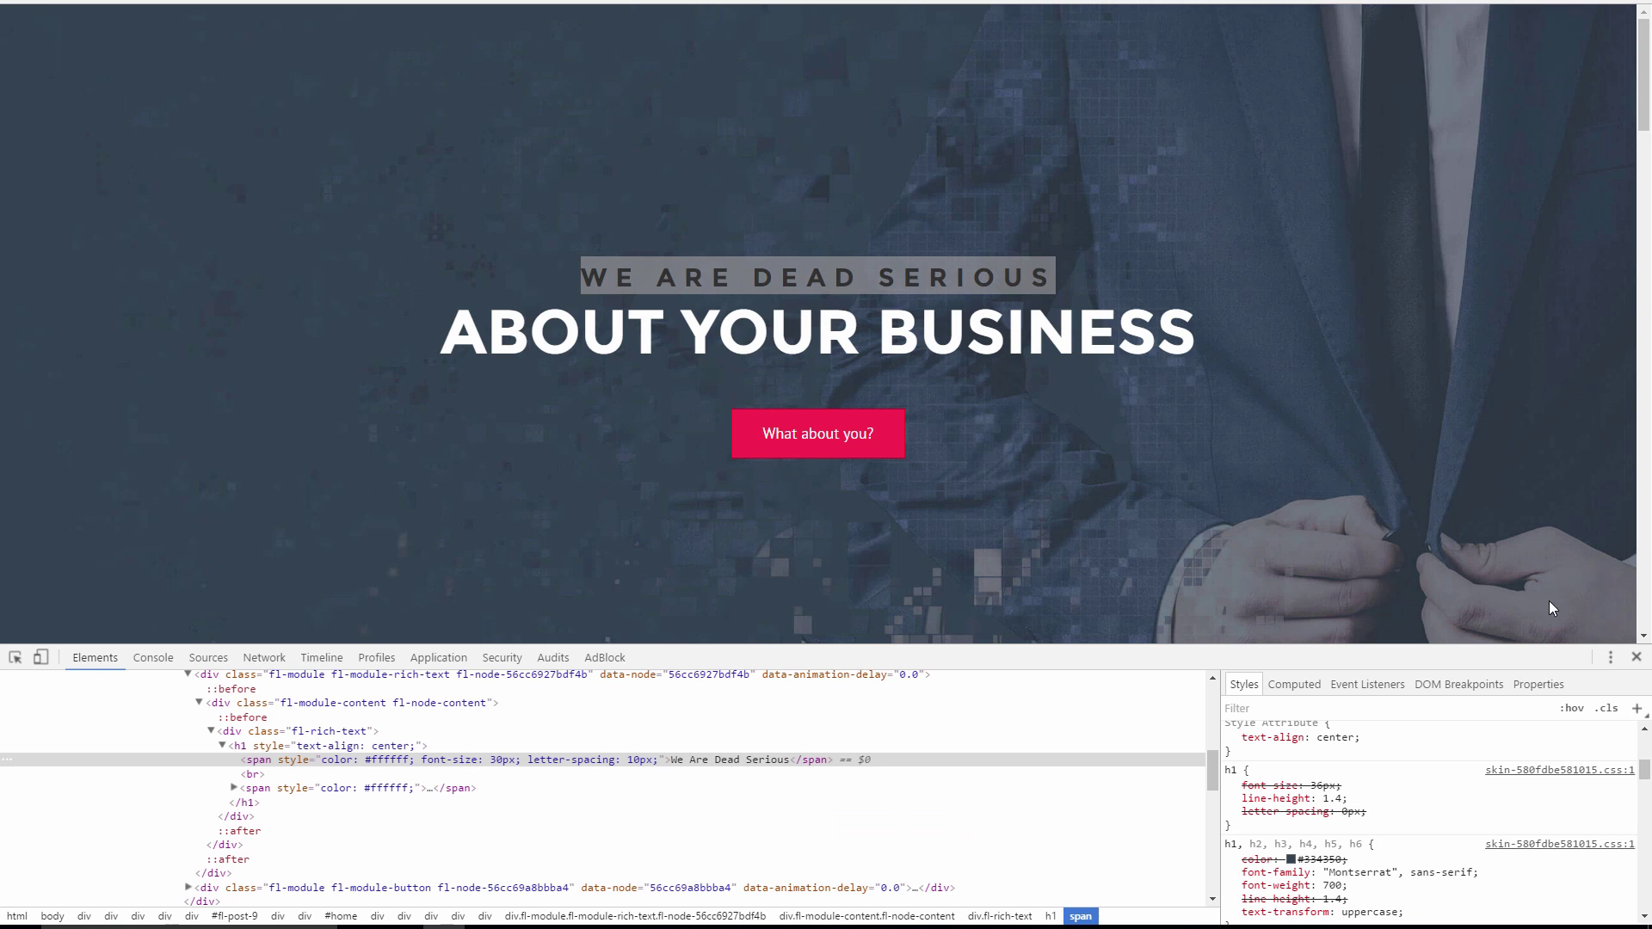
{"action": "left_click", "coordinate": [1637, 656]}
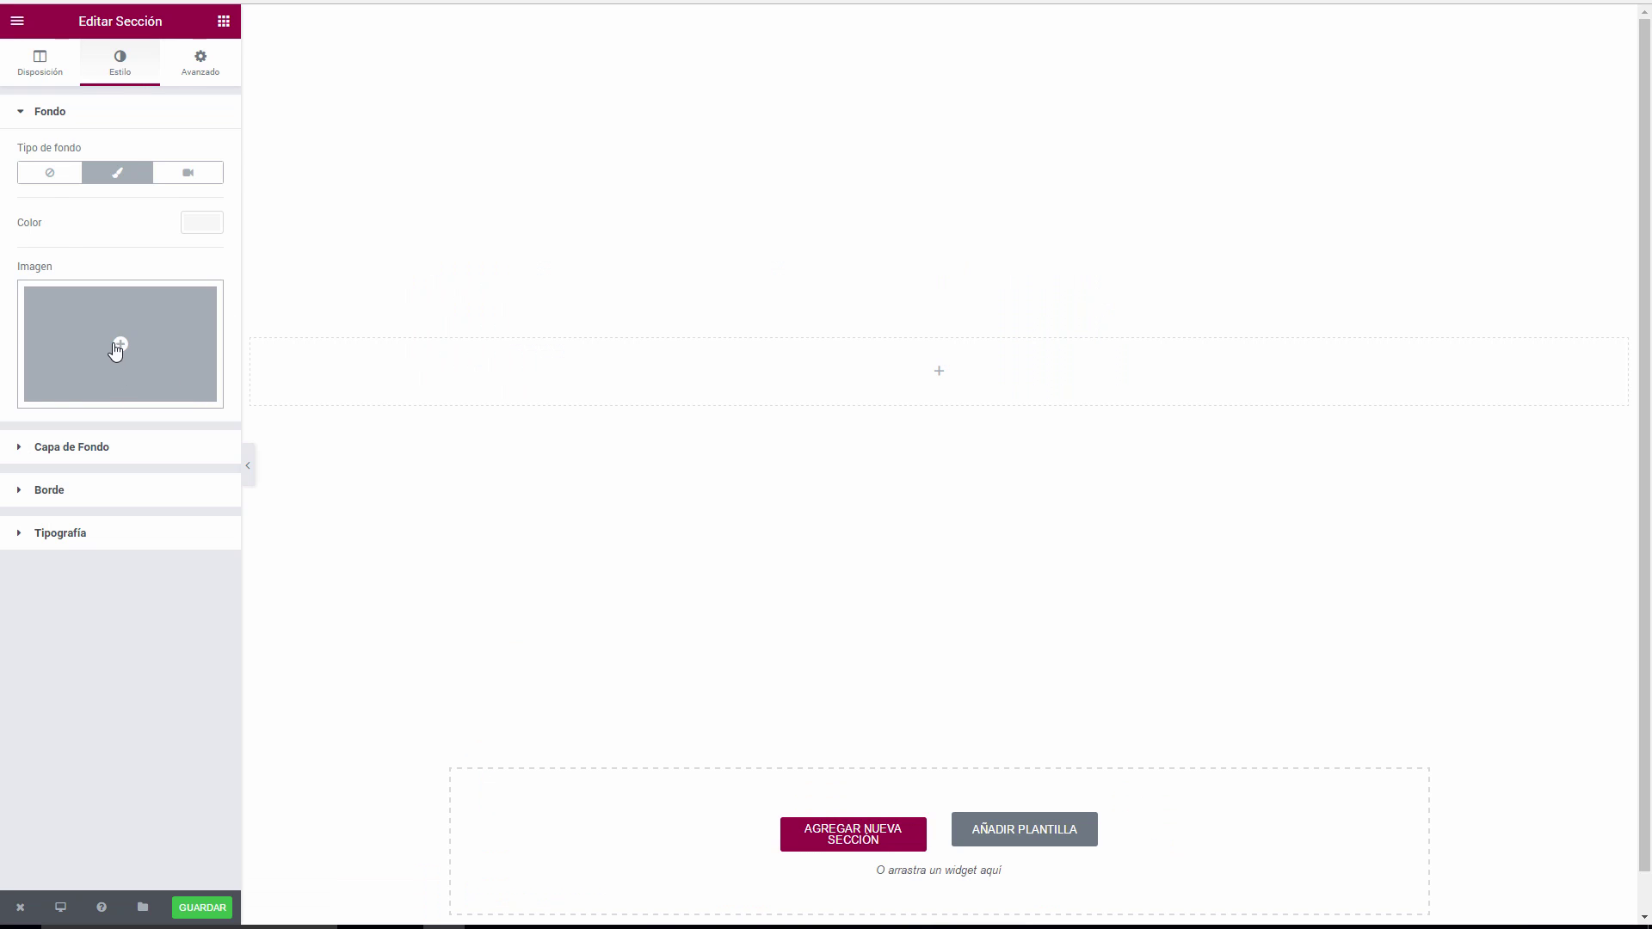
{"action": "left_click", "coordinate": [118, 351]}
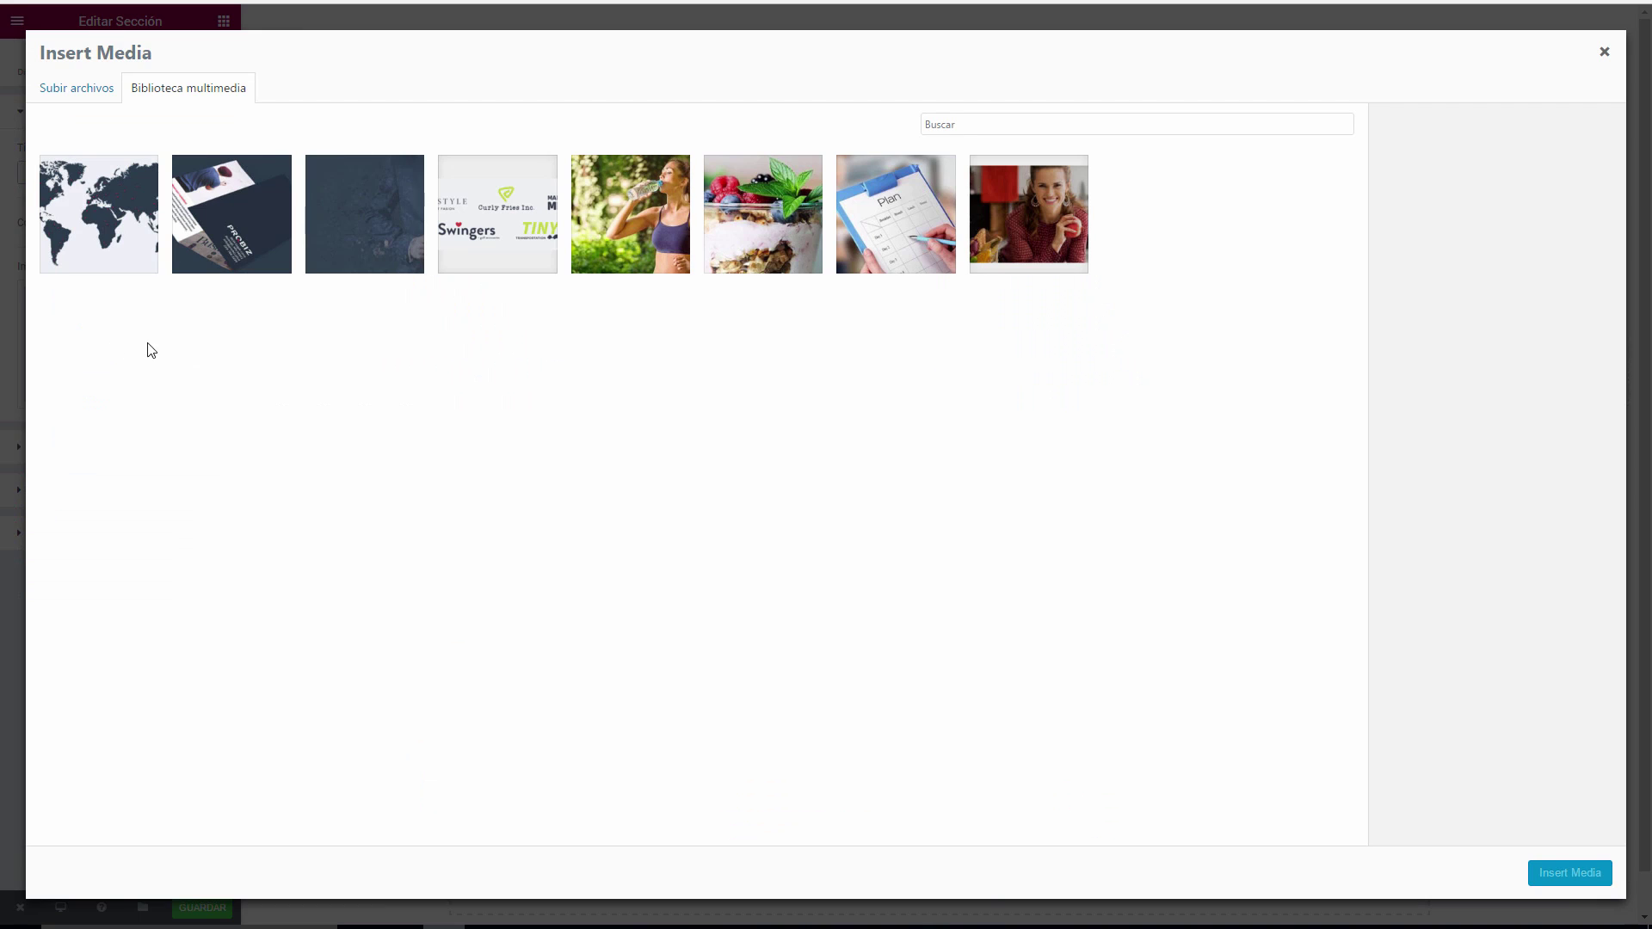
{"action": "left_click", "coordinate": [368, 203]}
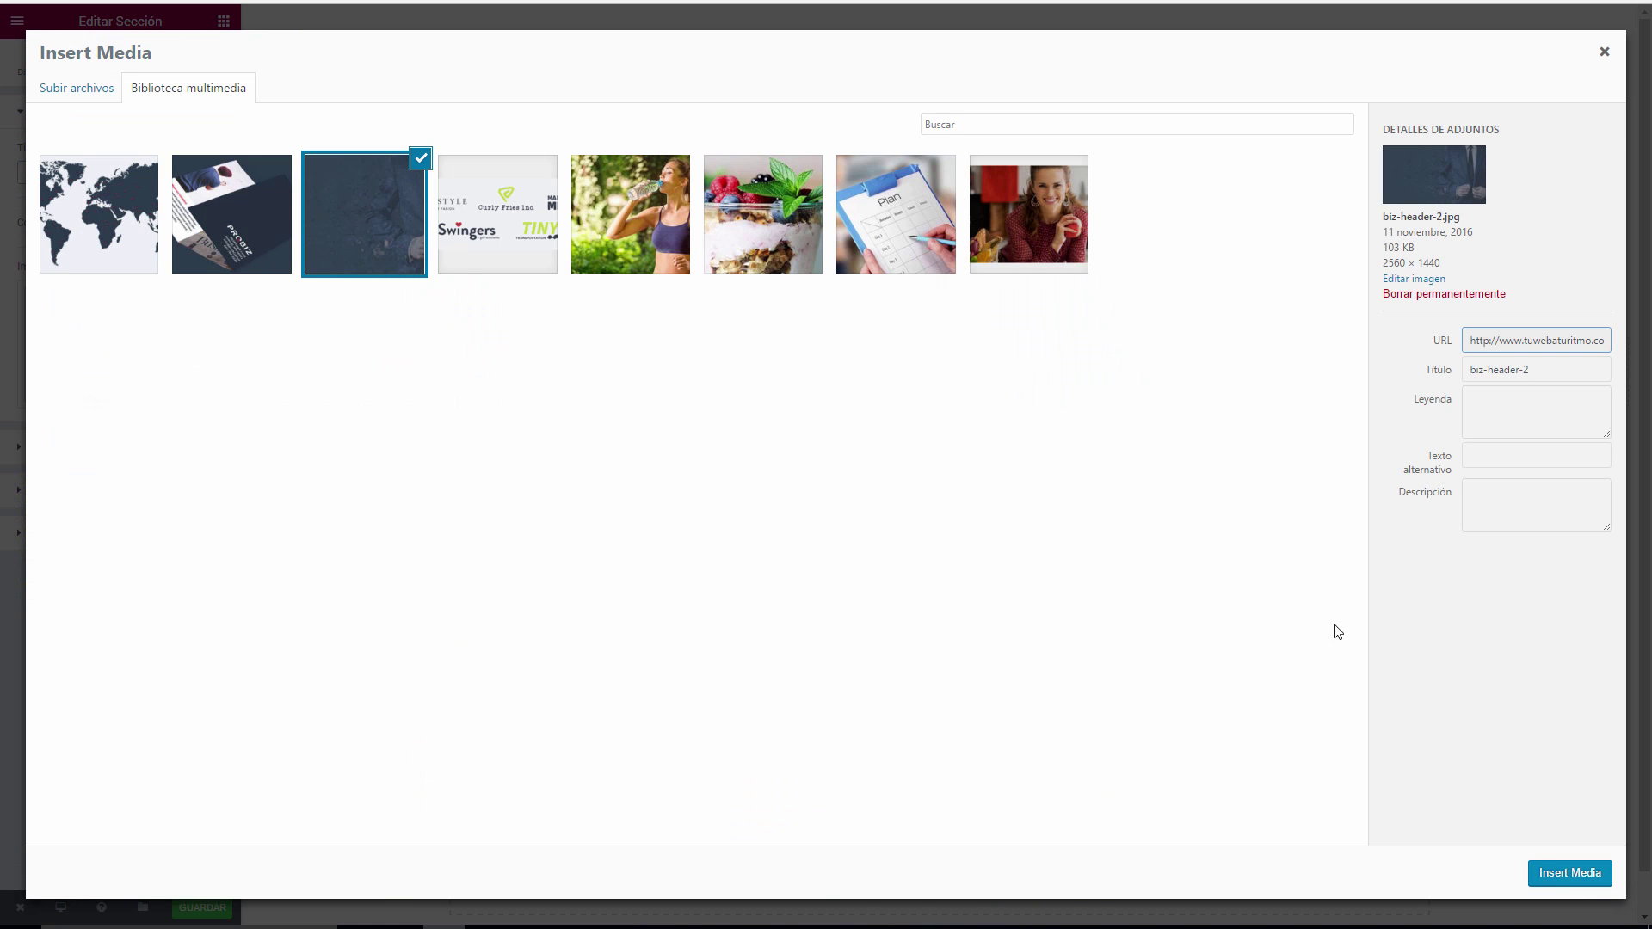
{"action": "left_click", "coordinate": [1575, 881]}
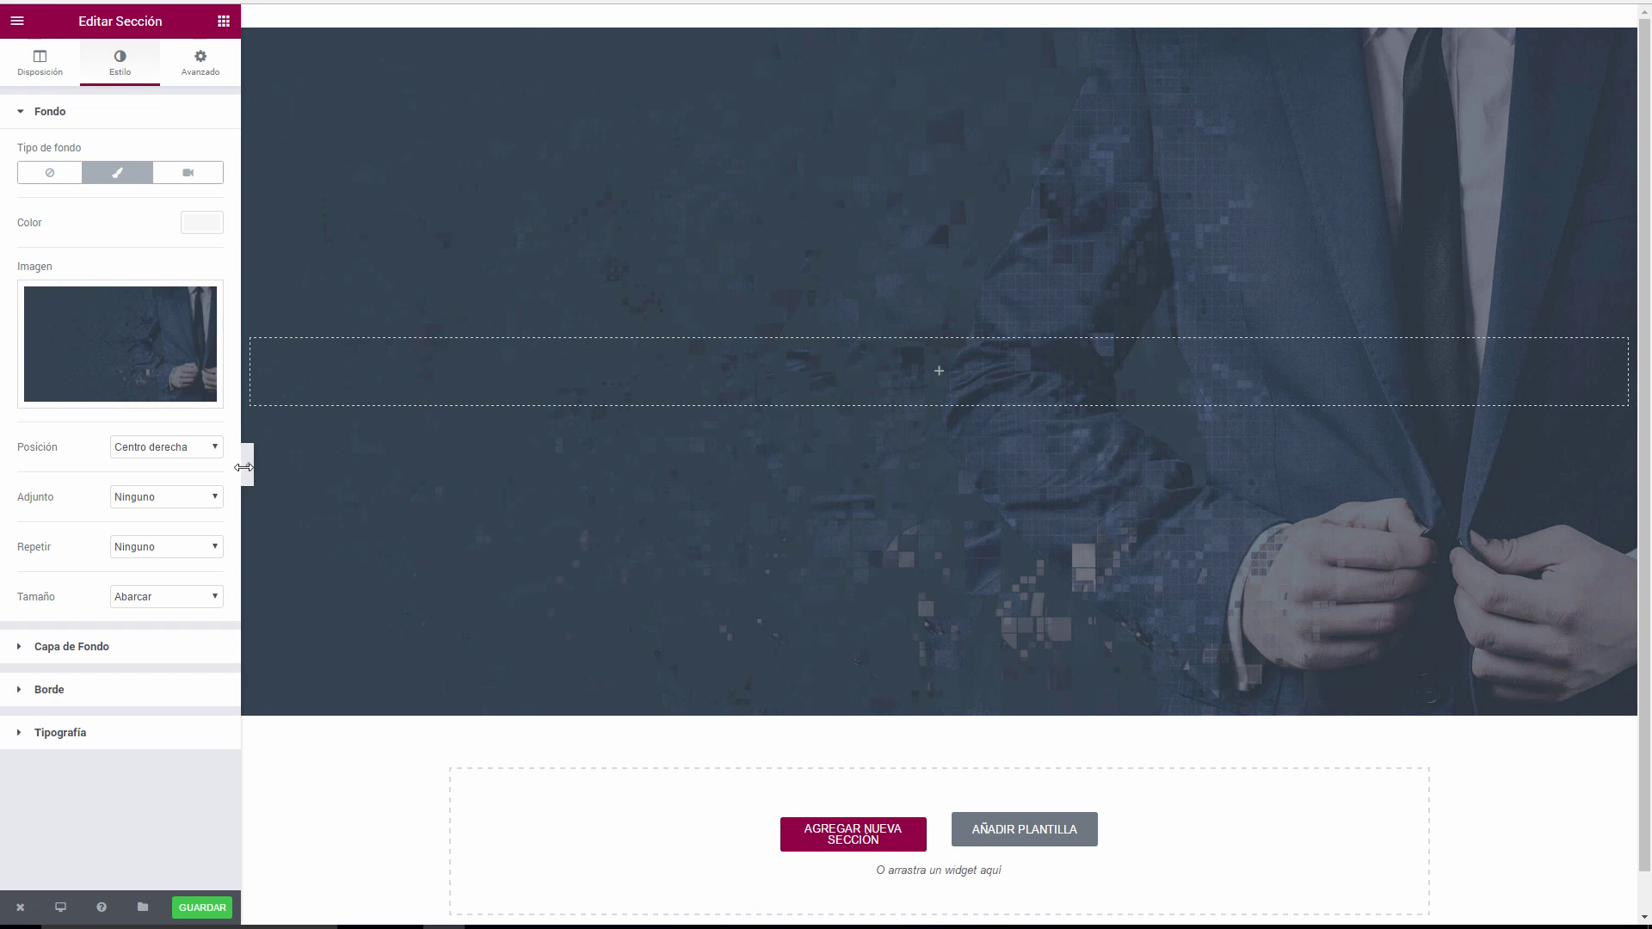
{"action": "left_click", "coordinate": [246, 467]}
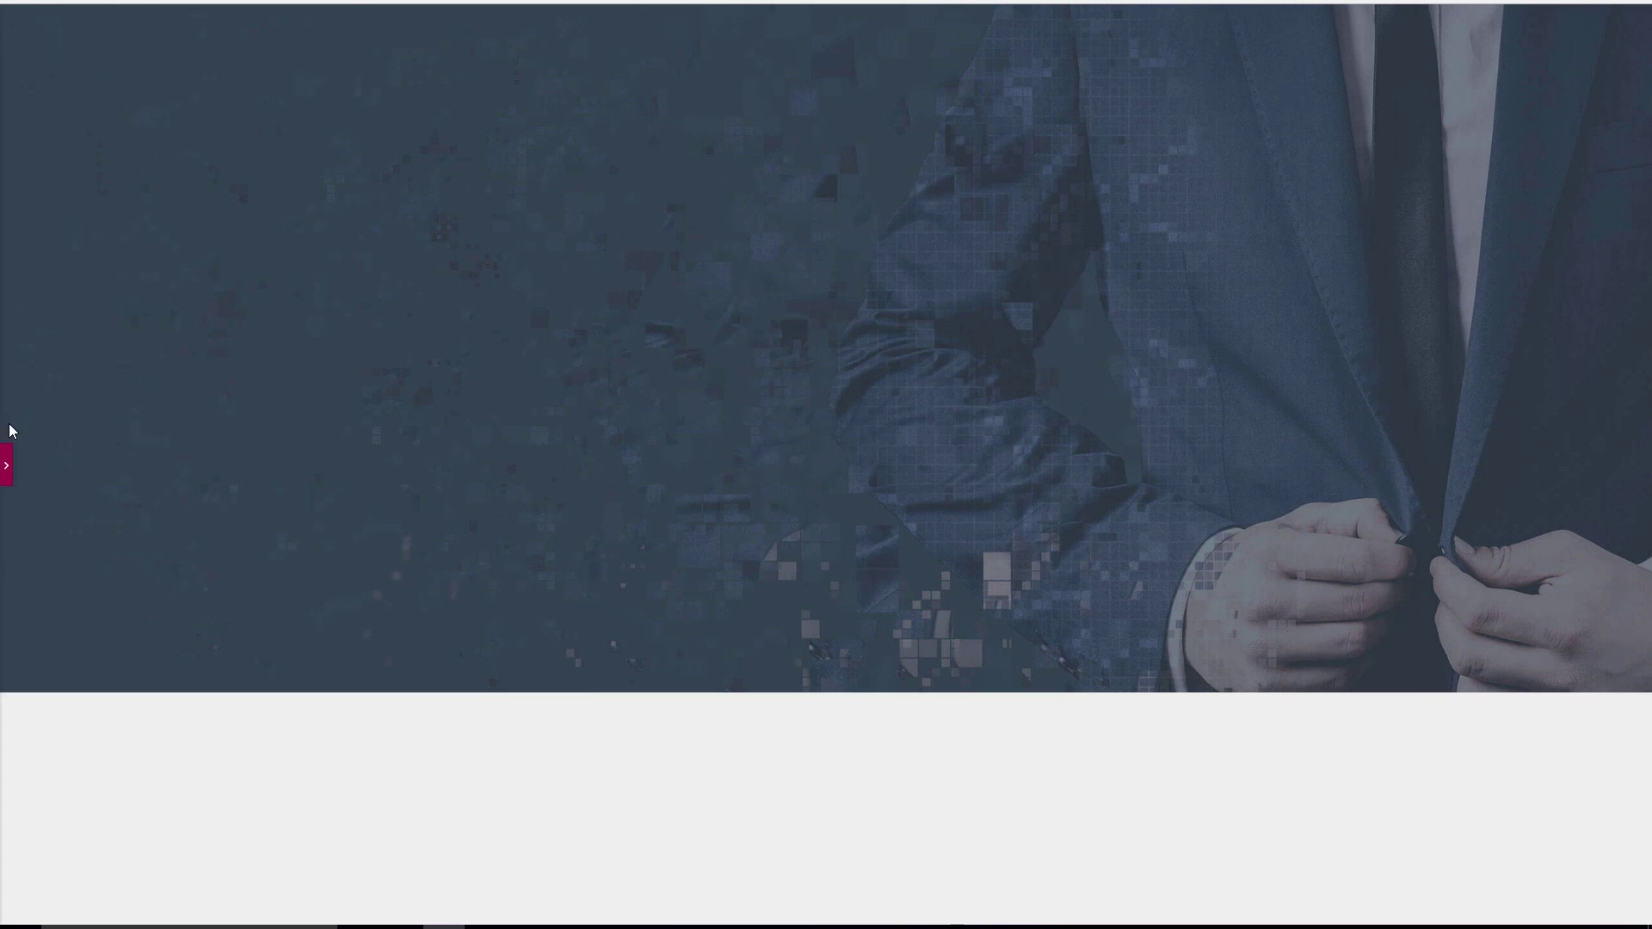
{"action": "left_click", "coordinate": [5, 469]}
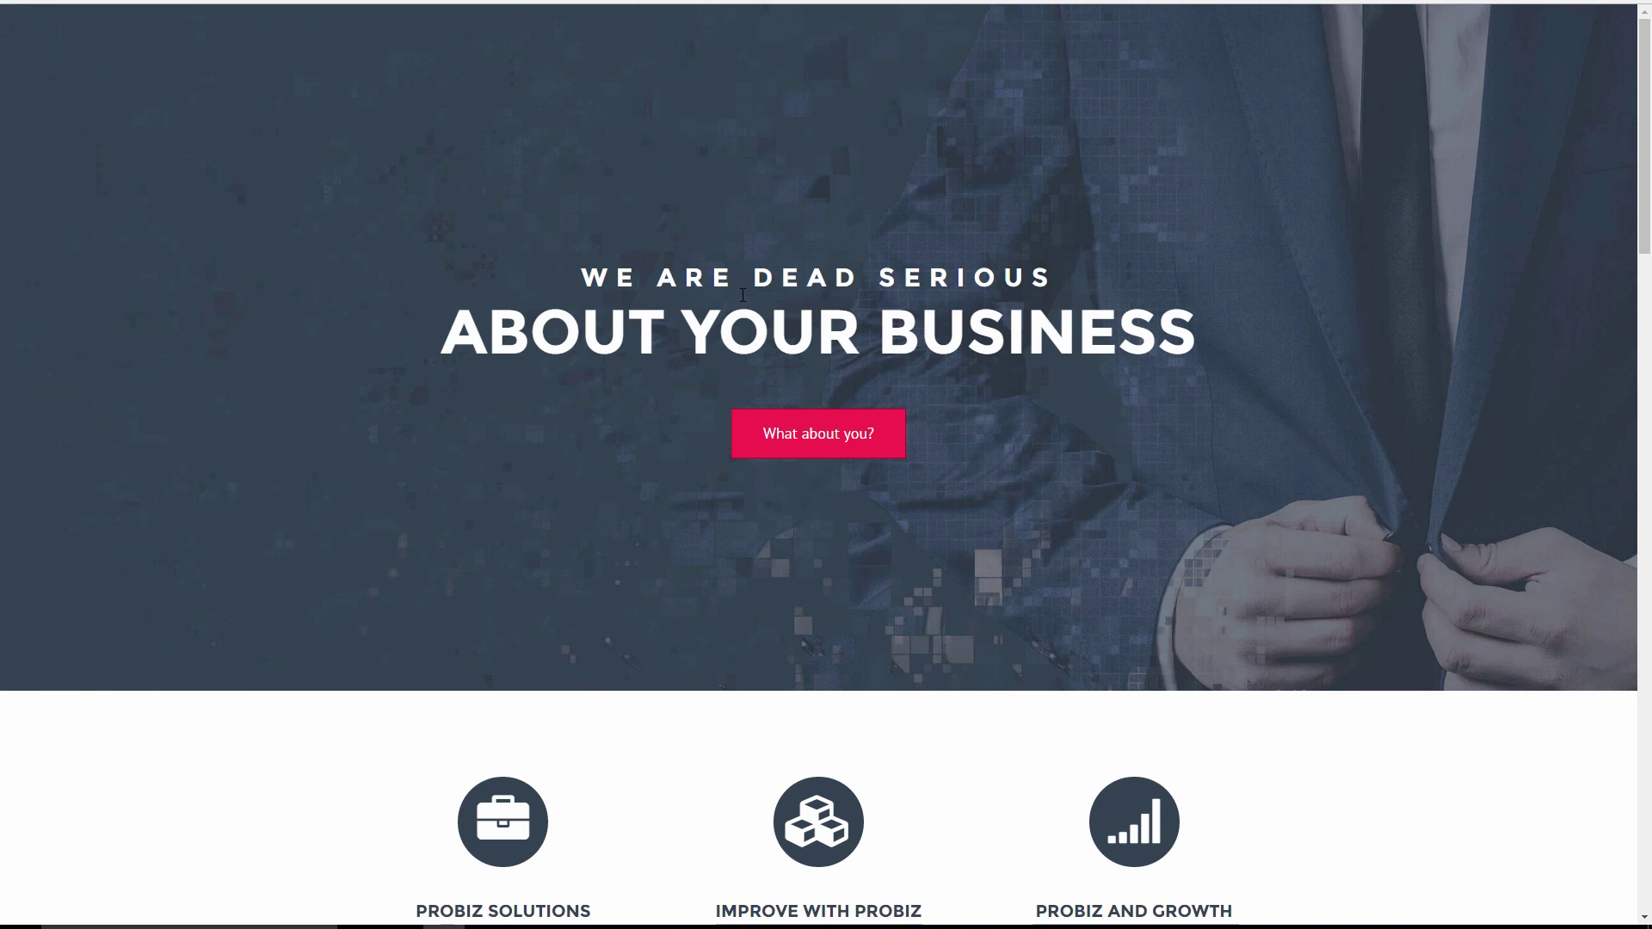
Switch to the ProBiz demo page, copy the "WE ARE DEAD SERIOUS" heading text, and inspect its font styles in the developer tools.
{"action": "left_click_drag", "start_coordinate": [582, 277], "coordinate": [1049, 285]}
{"action": "key", "text": "ctrl+c"}
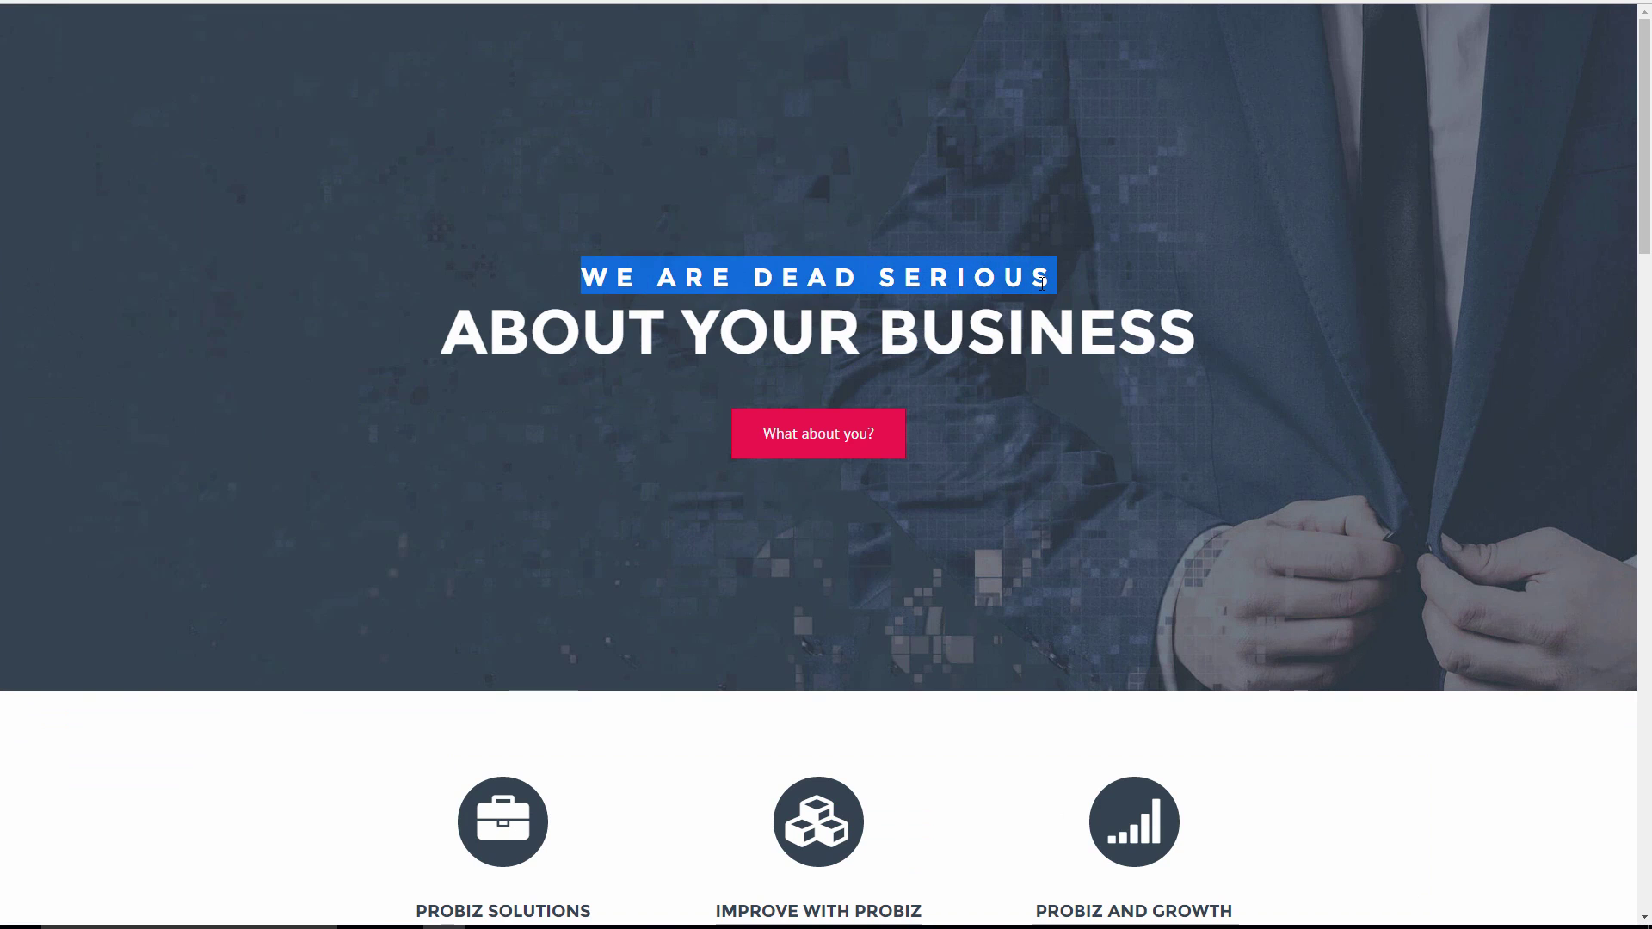
{"action": "right_click", "coordinate": [665, 272]}
{"action": "left_click", "coordinate": [740, 408]}
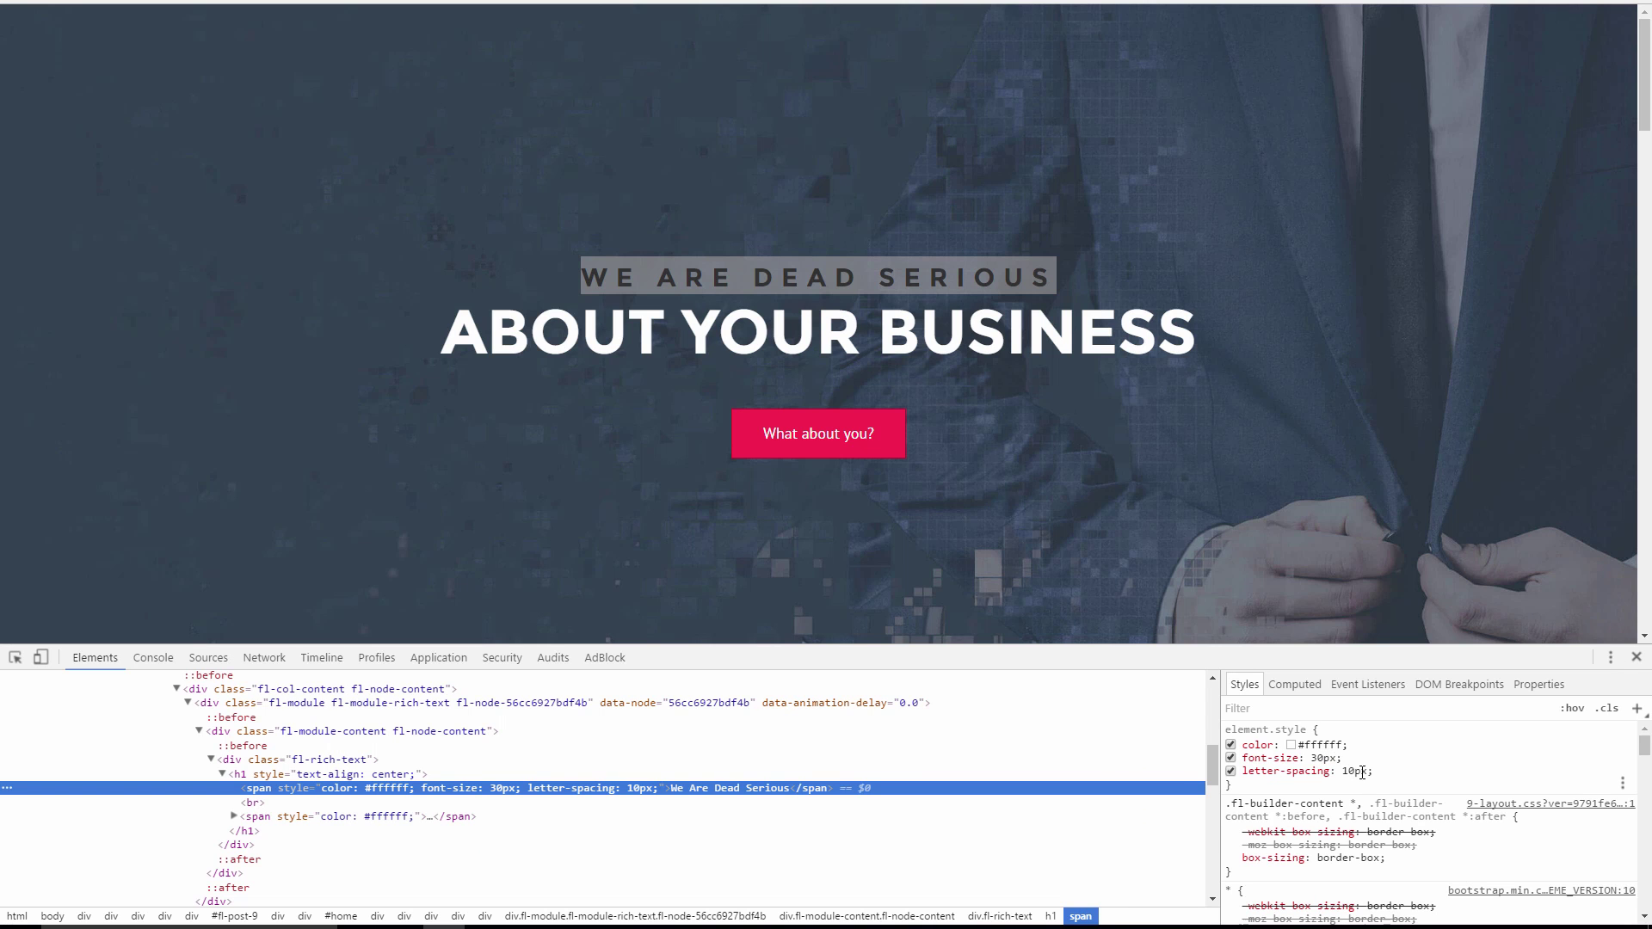
{"action": "scroll", "coordinate": [1377, 809], "scroll_direction": "down", "scroll_amount": 5}
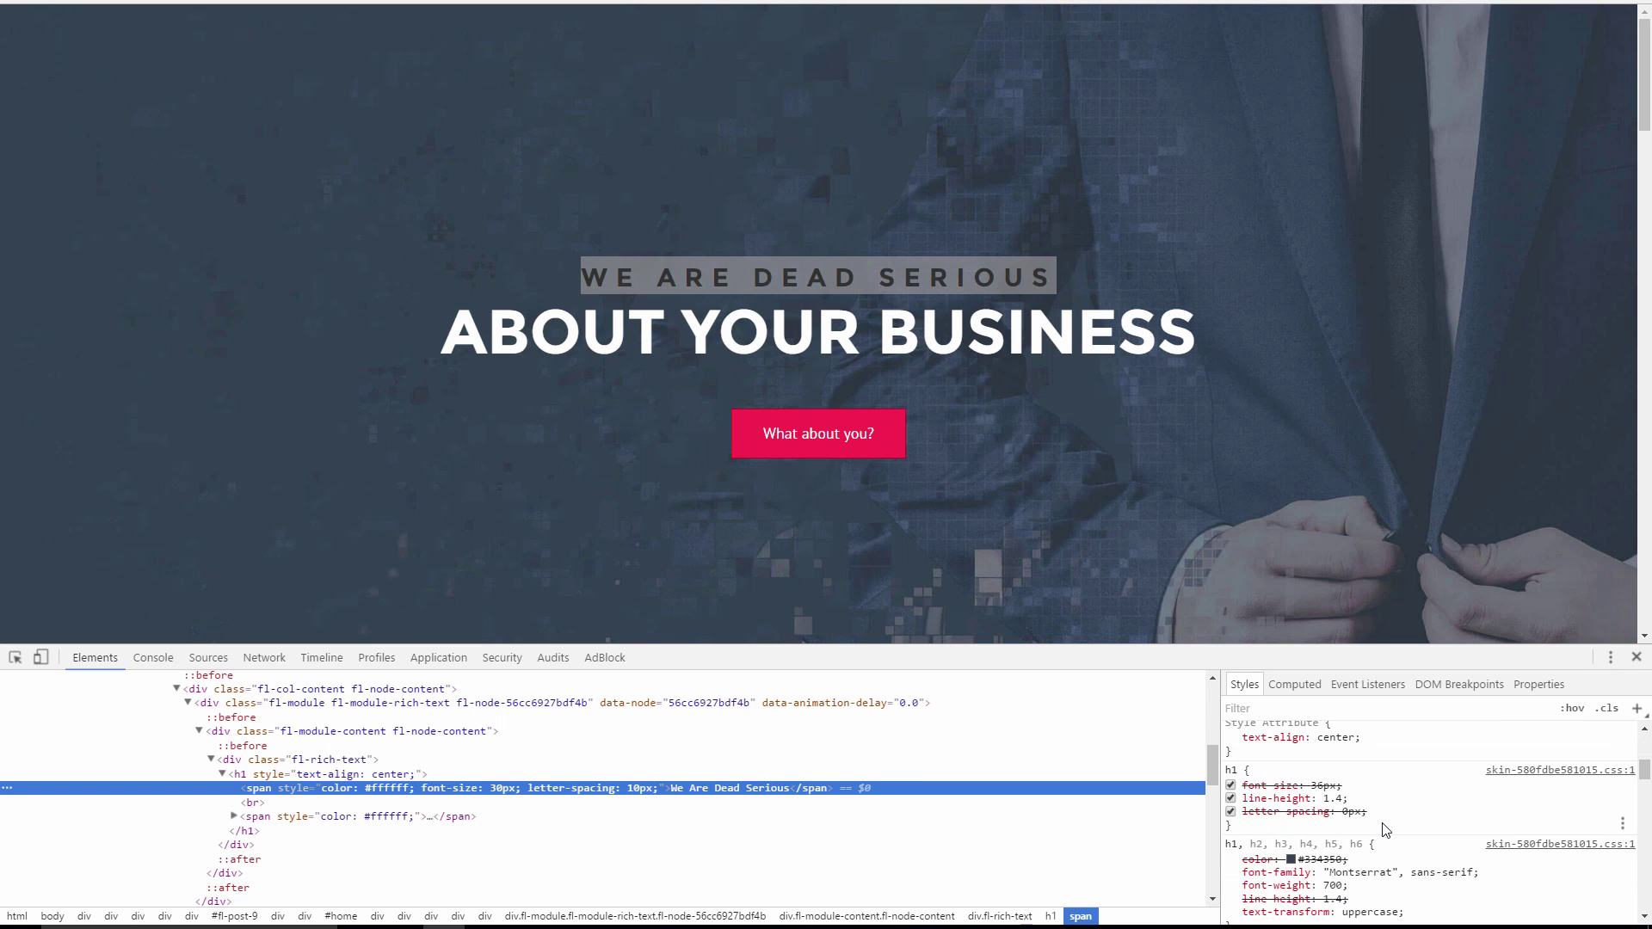
{"action": "scroll", "coordinate": [1386, 828], "scroll_direction": "down", "scroll_amount": 1}
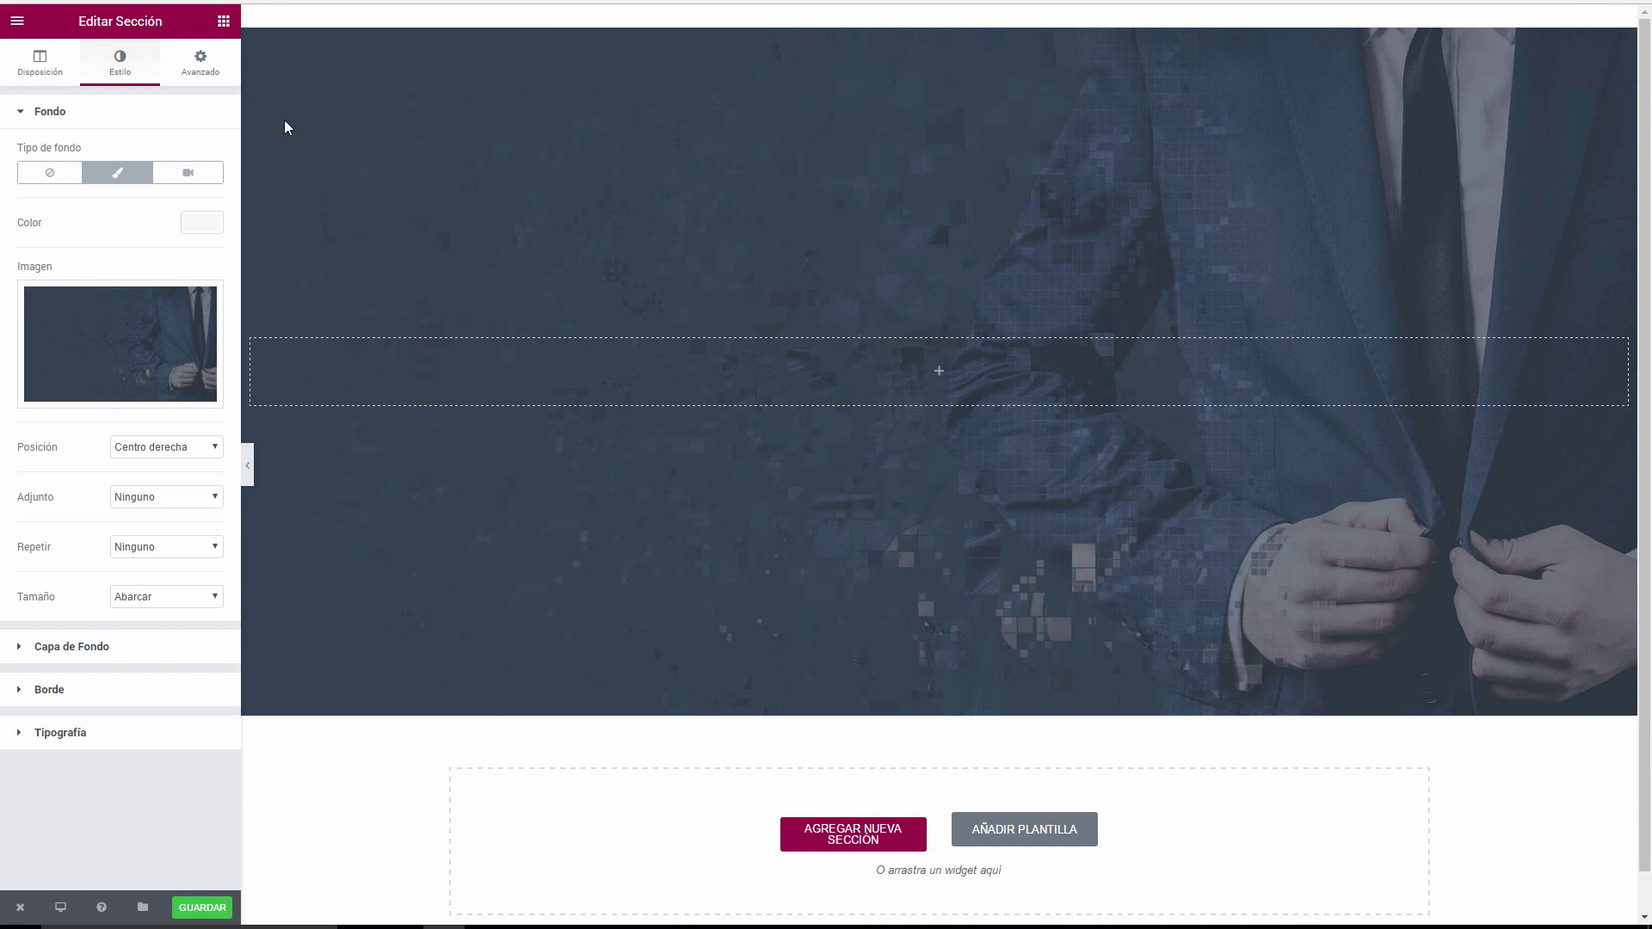
Switch to the Elementor page and add a centered Encabezado widget reading "WE ARE DEAD SERIOUS" to the hero section, with HTML tag H2.
{"action": "left_click", "coordinate": [224, 21]}
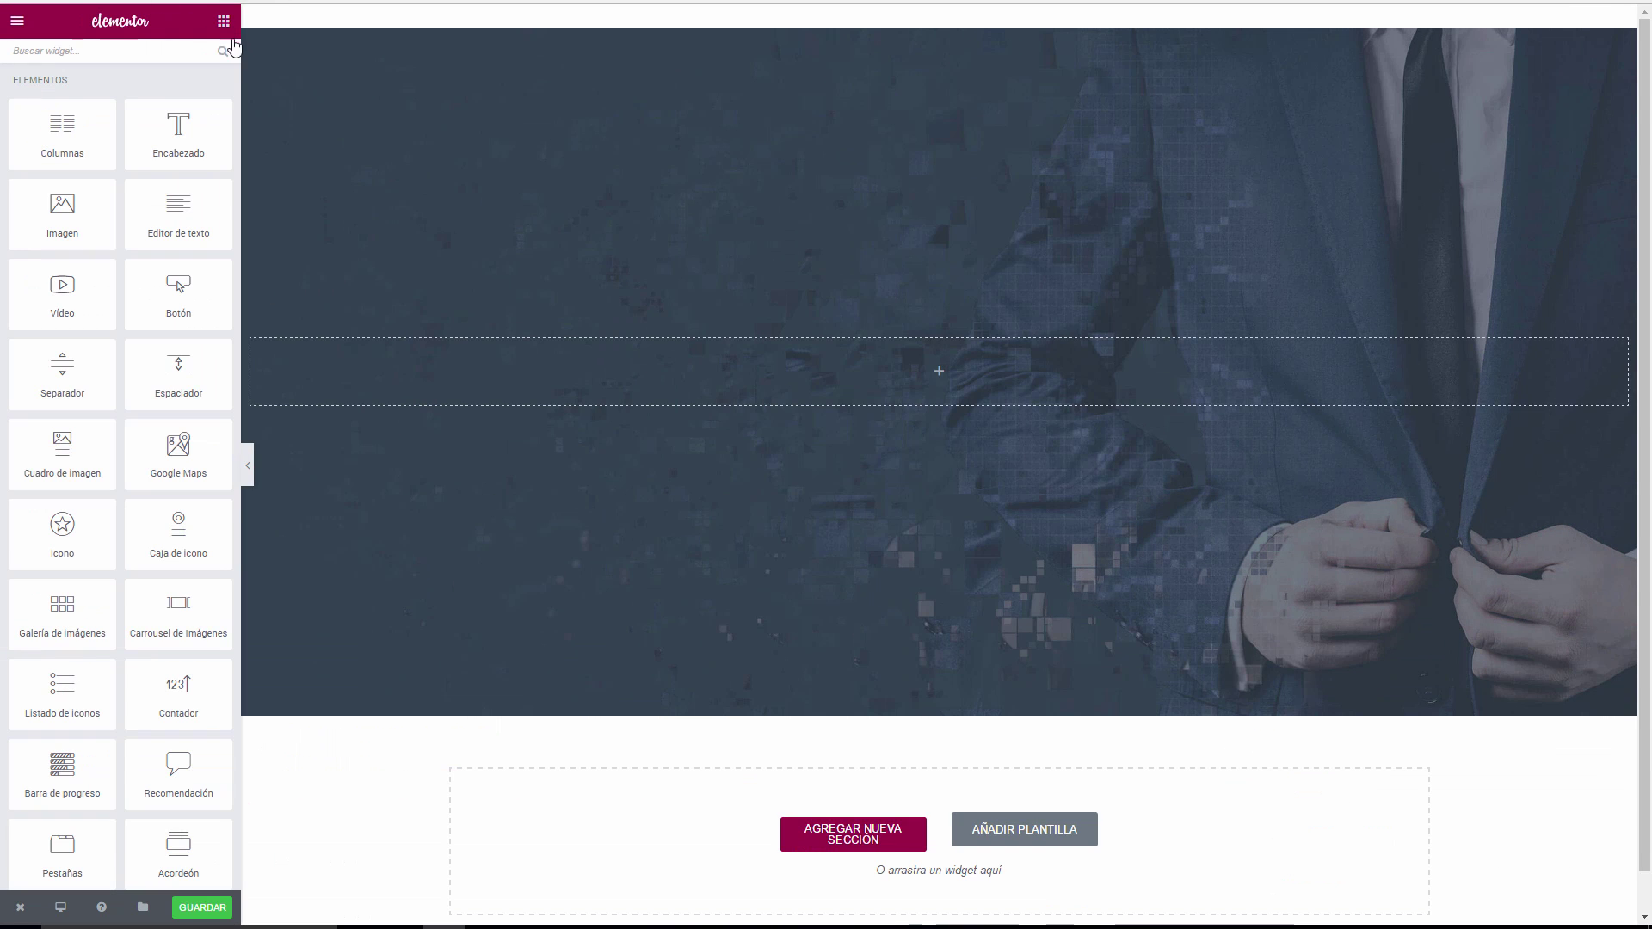
{"action": "left_click_drag", "start_coordinate": [181, 130], "coordinate": [946, 383]}
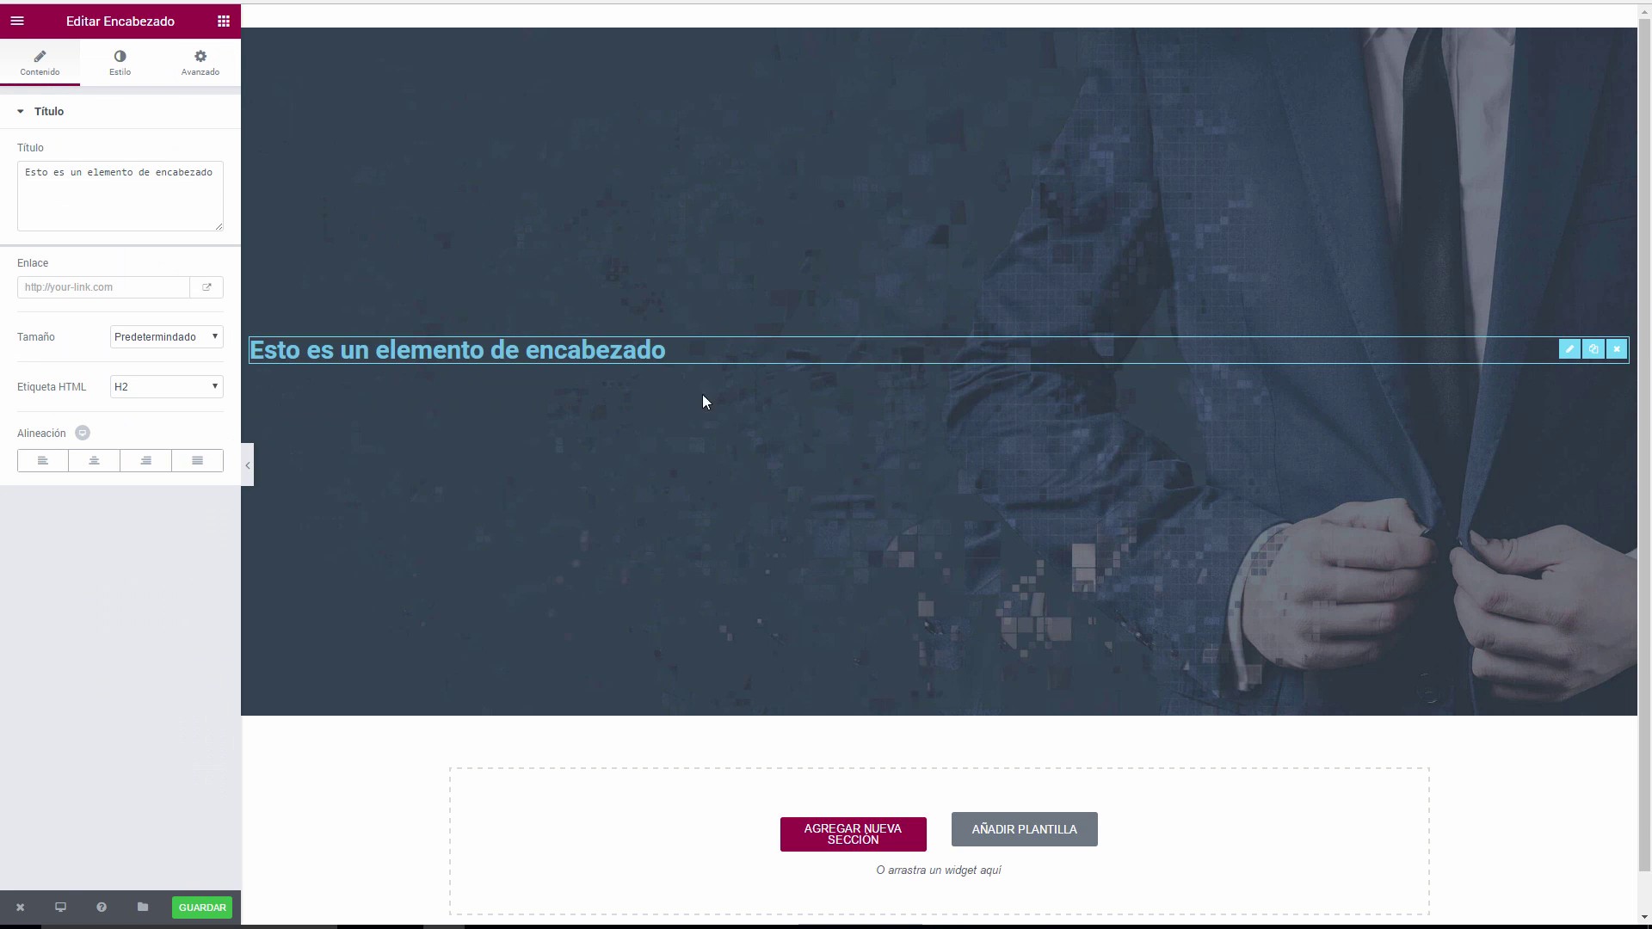
{"action": "left_click_drag", "start_coordinate": [220, 172], "coordinate": [2, 153]}
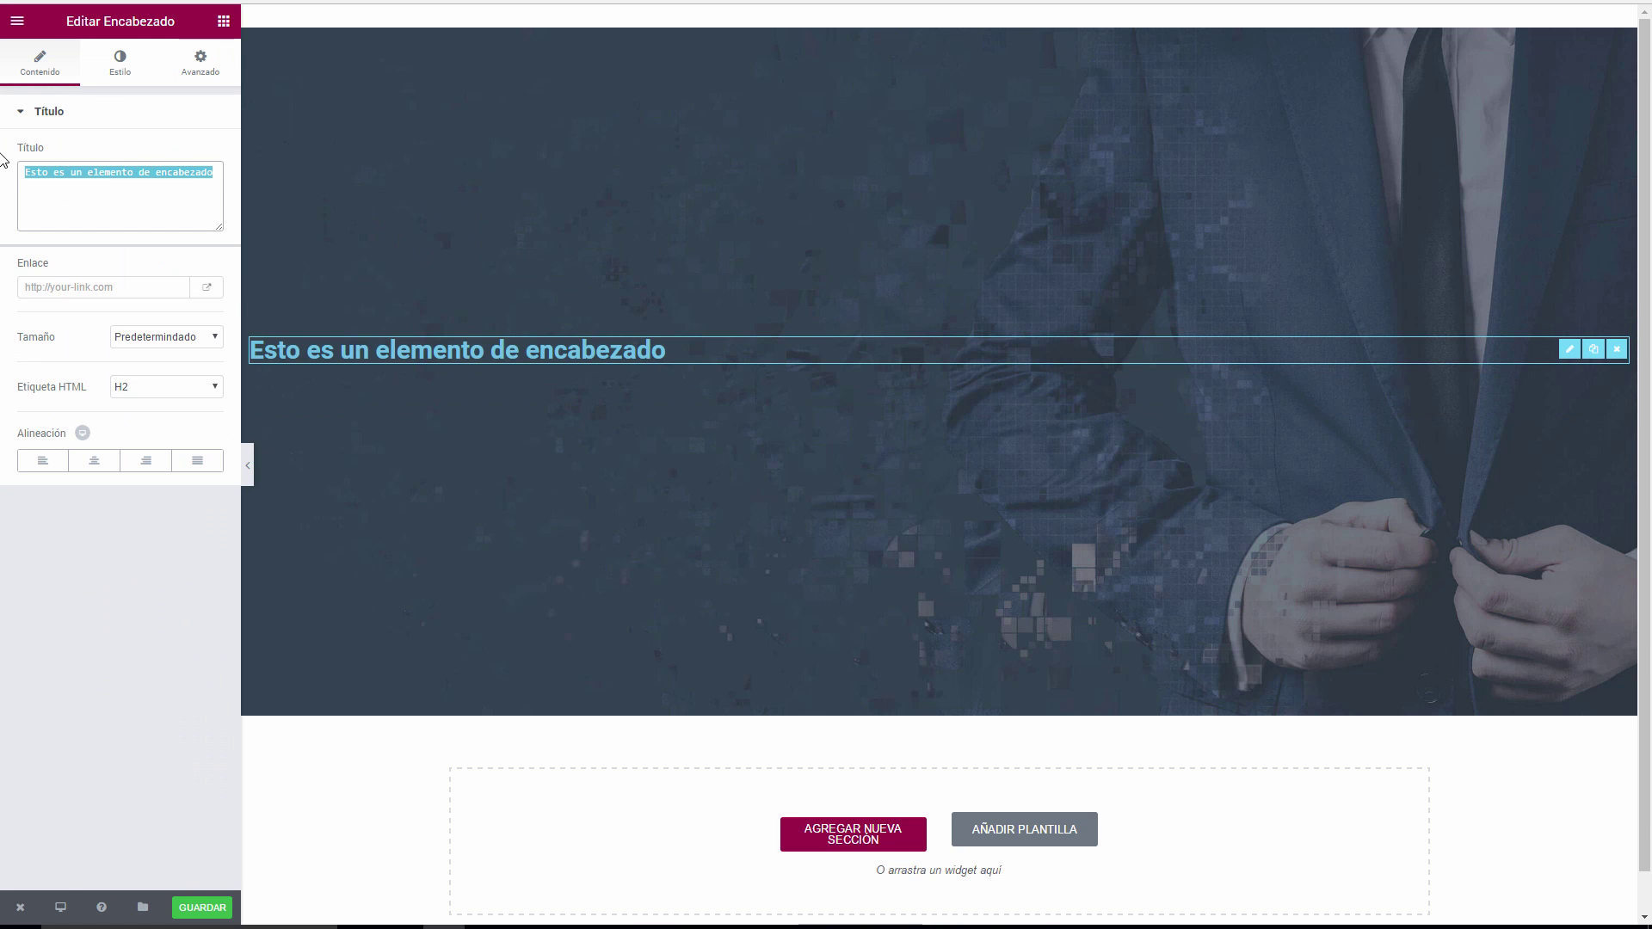
{"action": "key", "text": "ctrl+v"}
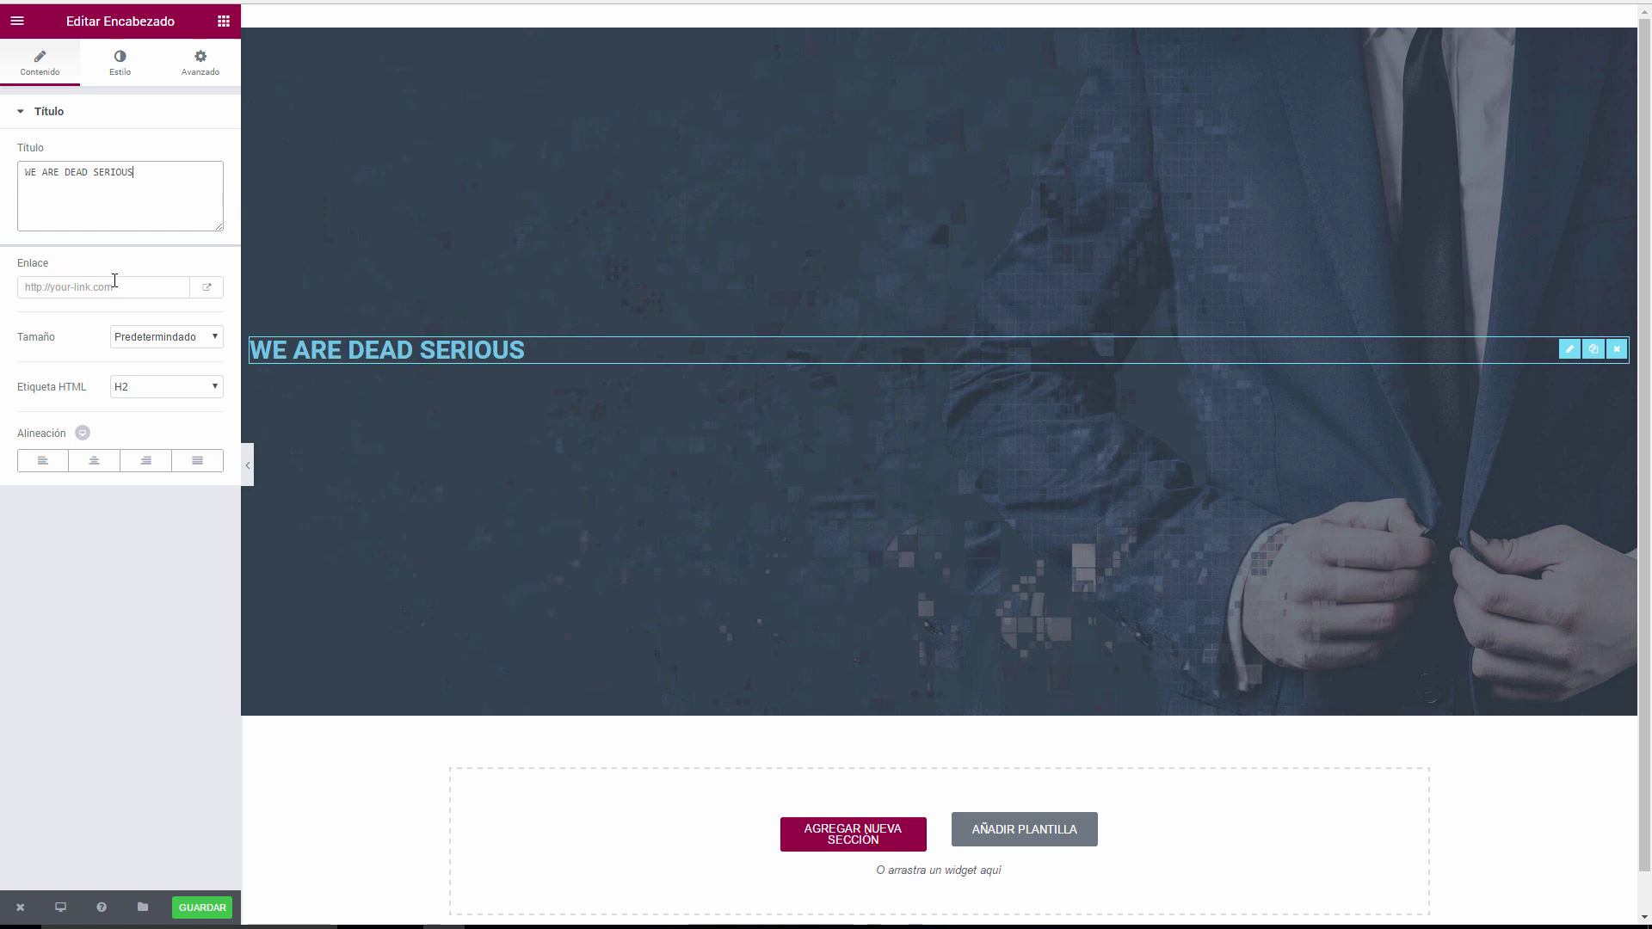
{"action": "left_click", "coordinate": [152, 392]}
{"action": "left_click", "coordinate": [137, 419]}
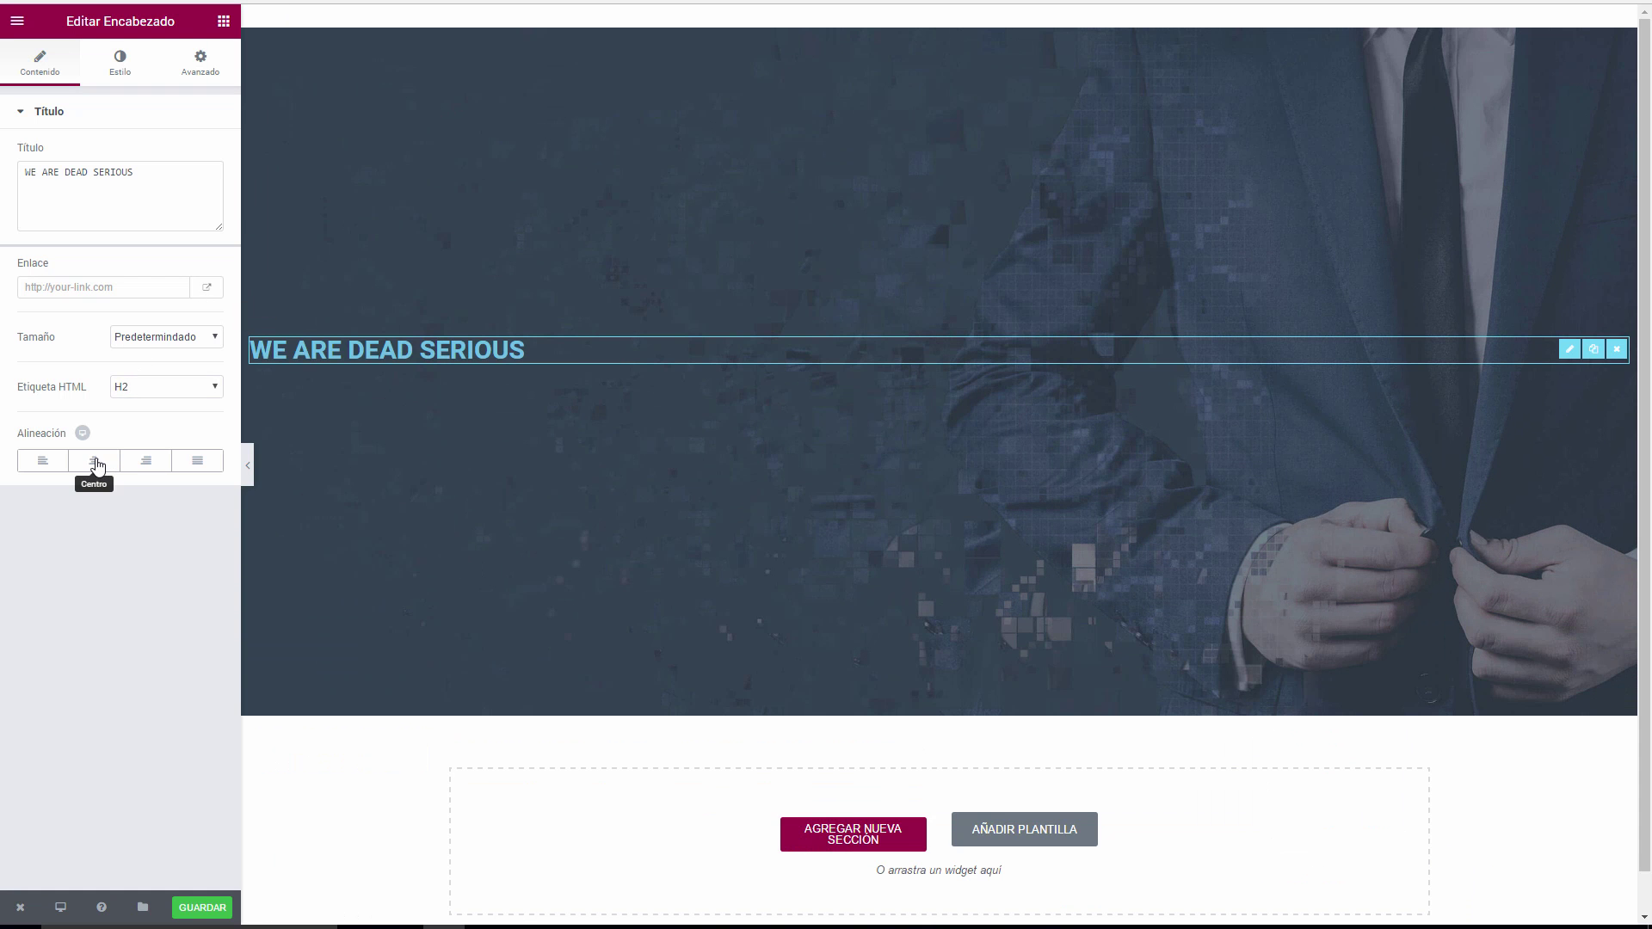
{"action": "left_click", "coordinate": [95, 464]}
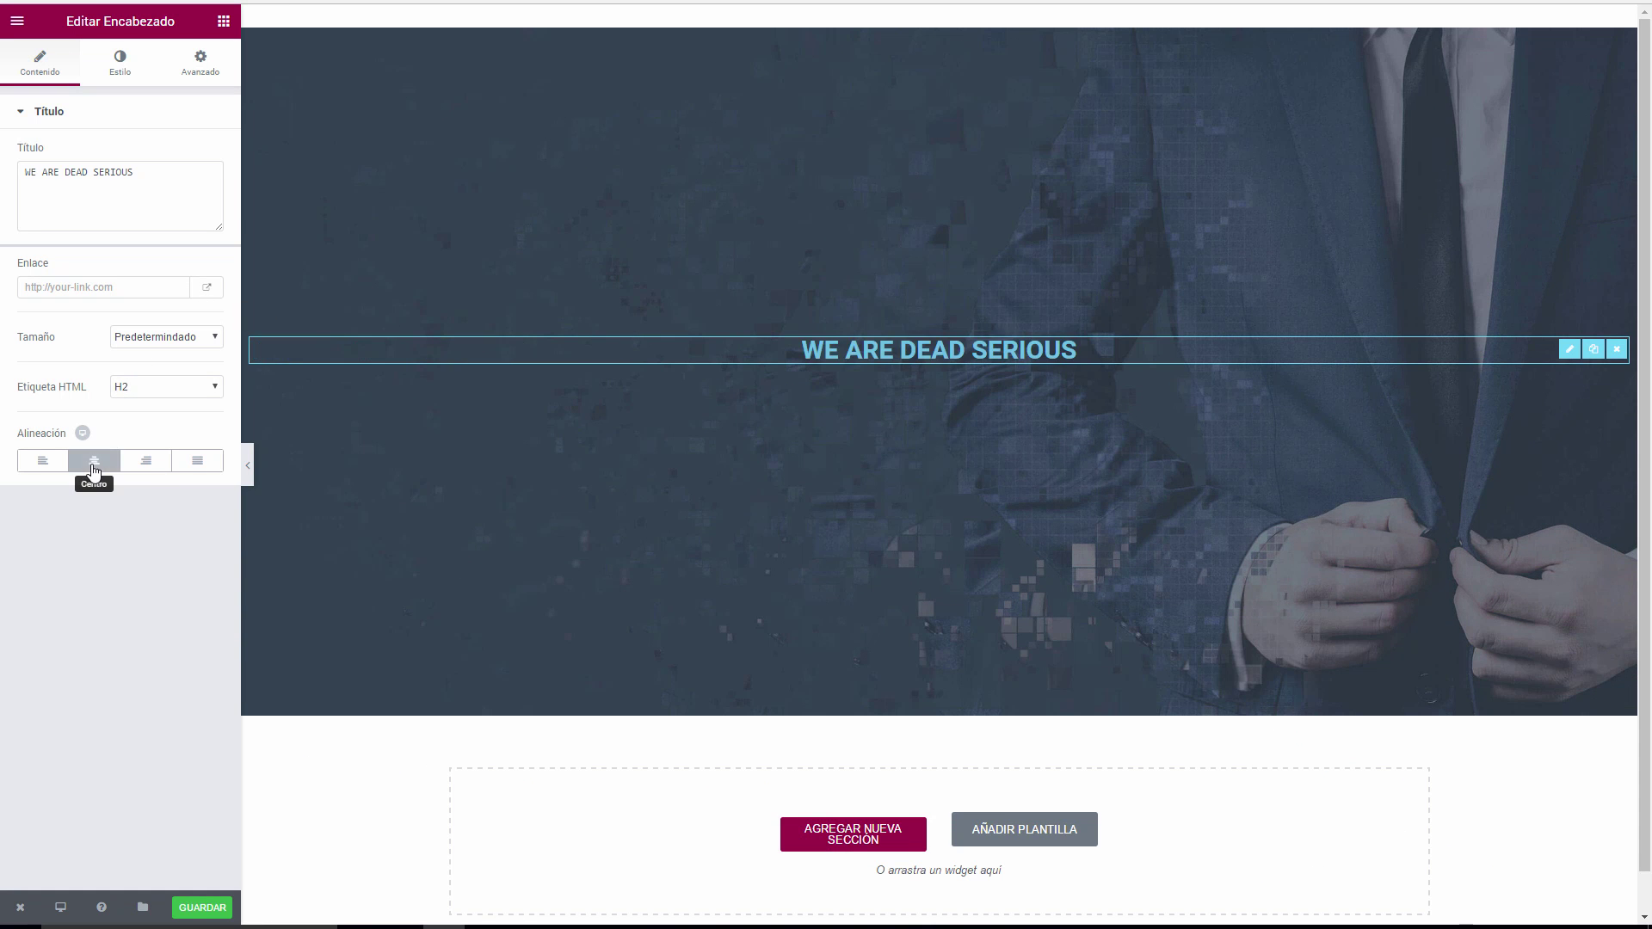
Set the heading's text color to the light swatch #edf2f4.
{"action": "left_click", "coordinate": [120, 65]}
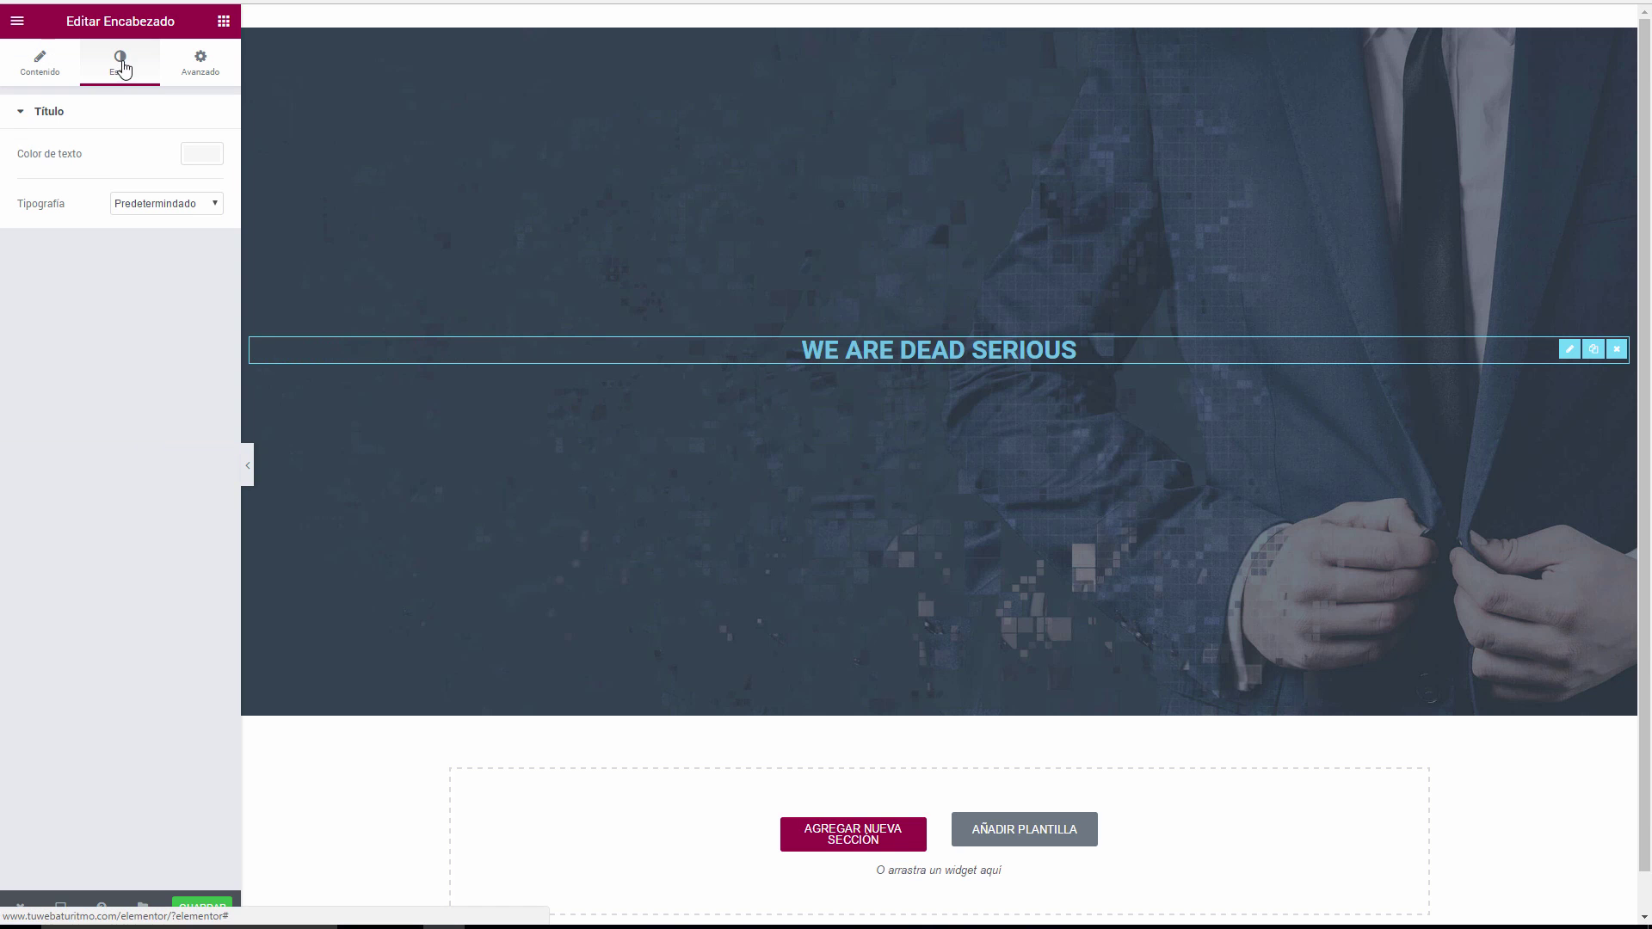
{"action": "left_click", "coordinate": [200, 152]}
{"action": "left_click", "coordinate": [47, 337]}
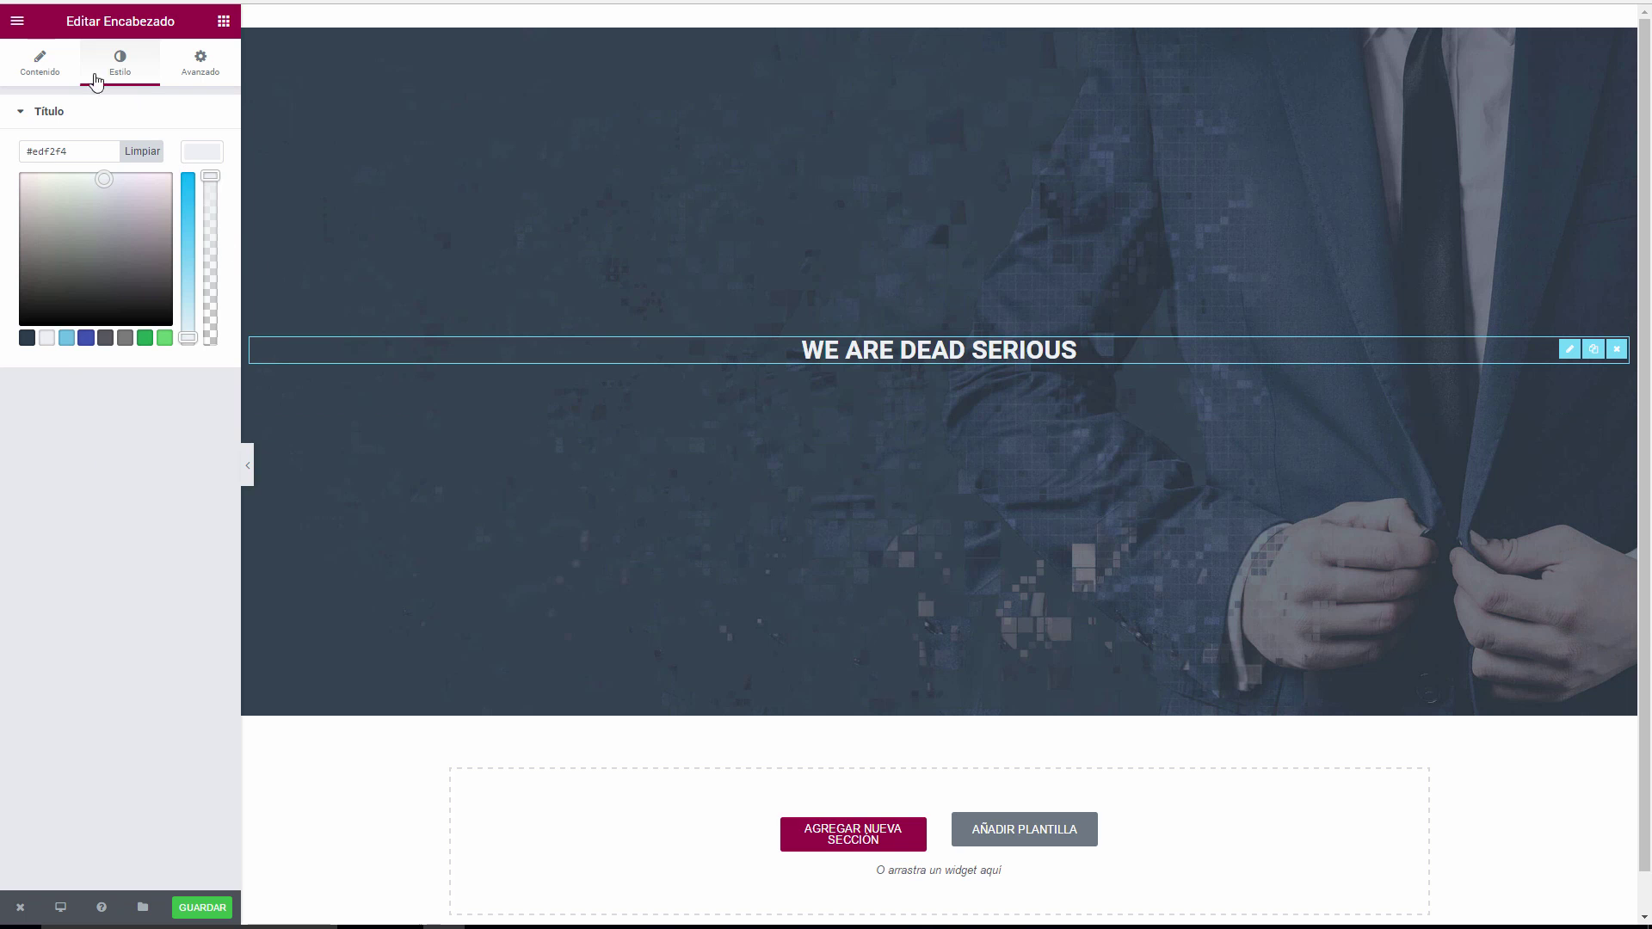
{"action": "left_click", "coordinate": [40, 63]}
{"action": "left_click", "coordinate": [120, 64]}
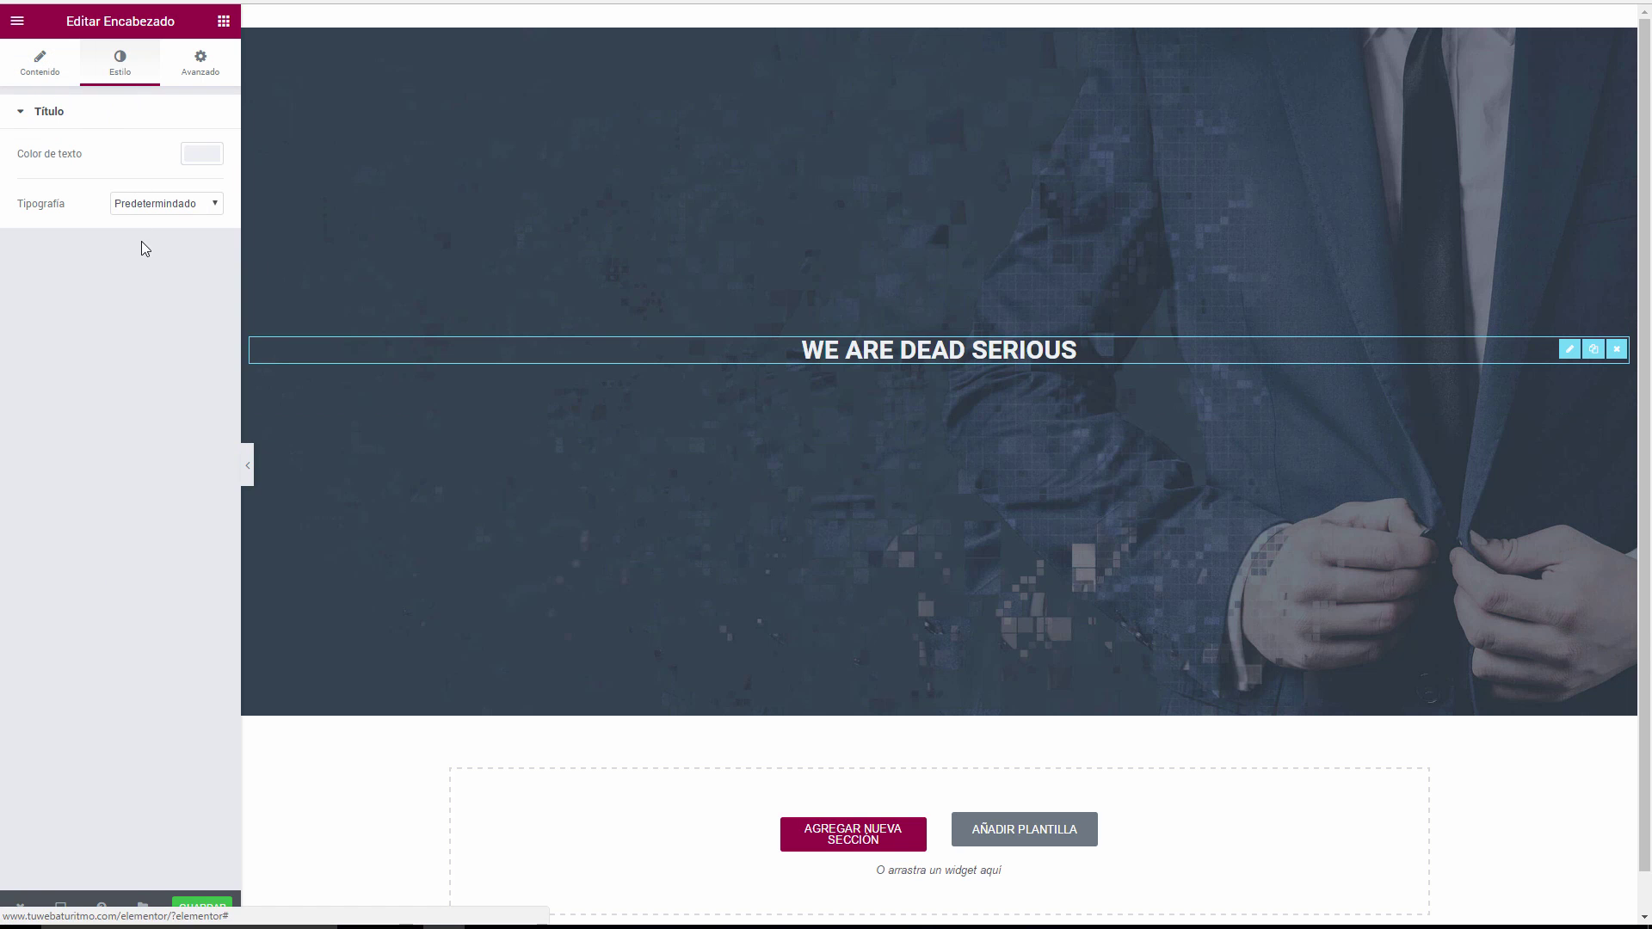
Give the heading Personalizado typography with a size of 30 px and the Montserrat family.
{"action": "left_click", "coordinate": [176, 203]}
{"action": "left_click", "coordinate": [163, 235]}
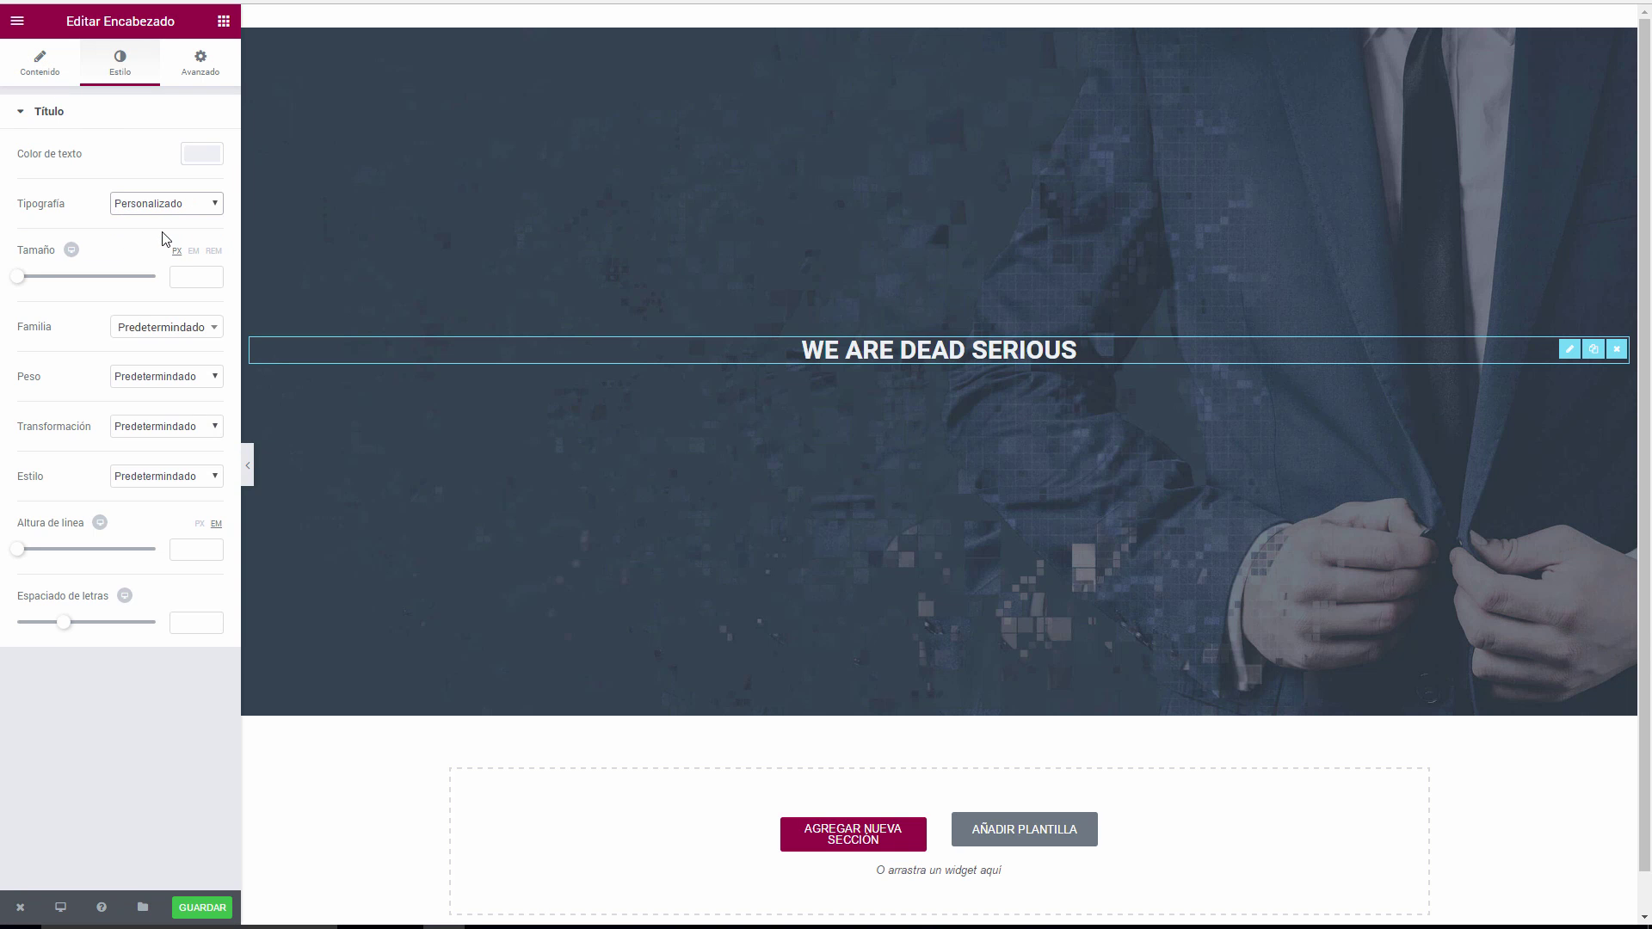
{"action": "left_click", "coordinate": [192, 277]}
{"action": "type", "text": "30"}
{"action": "left_click", "coordinate": [147, 332]}
{"action": "type", "text": "montse"}
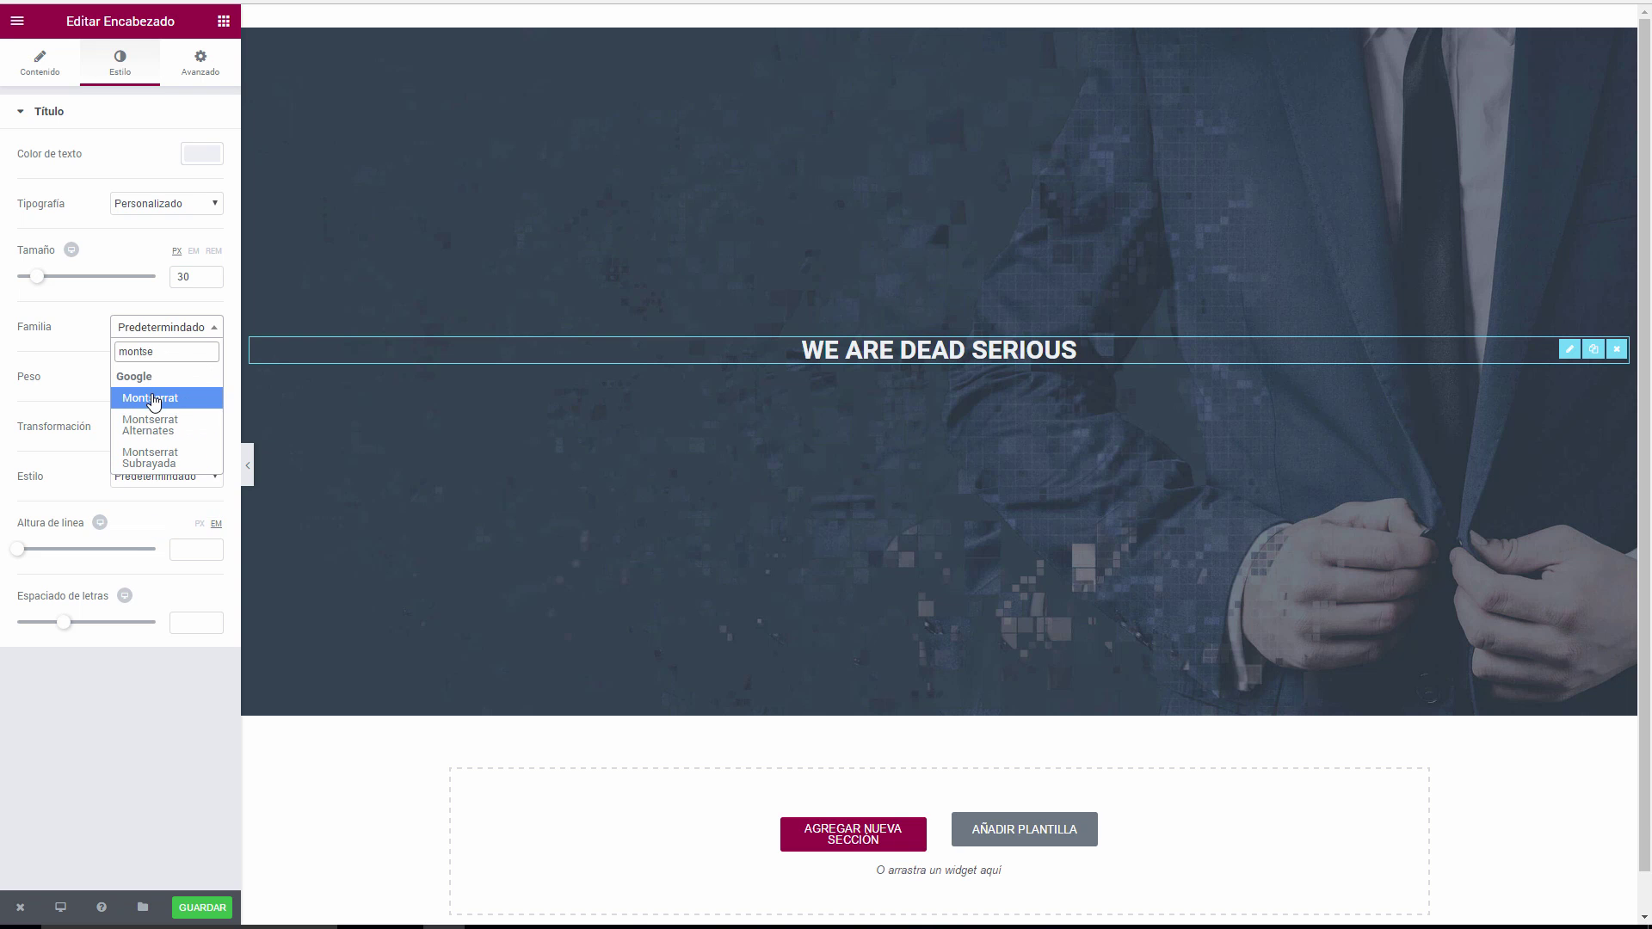
{"action": "left_click", "coordinate": [154, 401]}
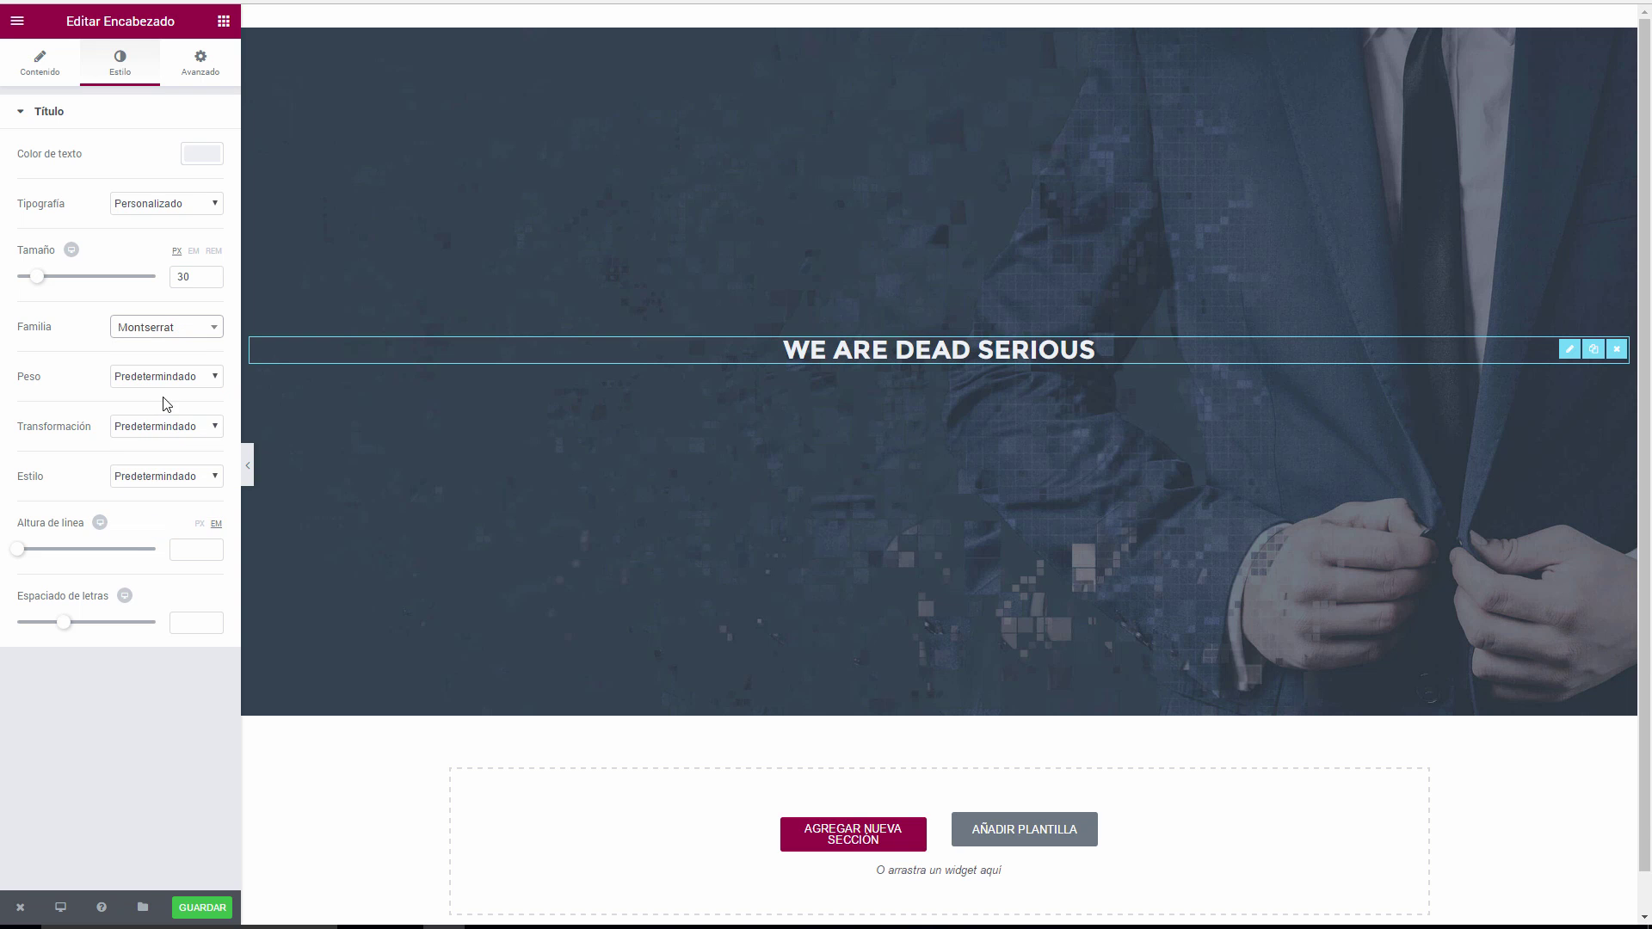
Set the heading's letter spacing to 10 and its weight to 700, and preview the page full width.
{"action": "left_click", "coordinate": [152, 477]}
{"action": "left_click", "coordinate": [147, 487]}
{"action": "left_click", "coordinate": [184, 629]}
{"action": "type", "text": "10"}
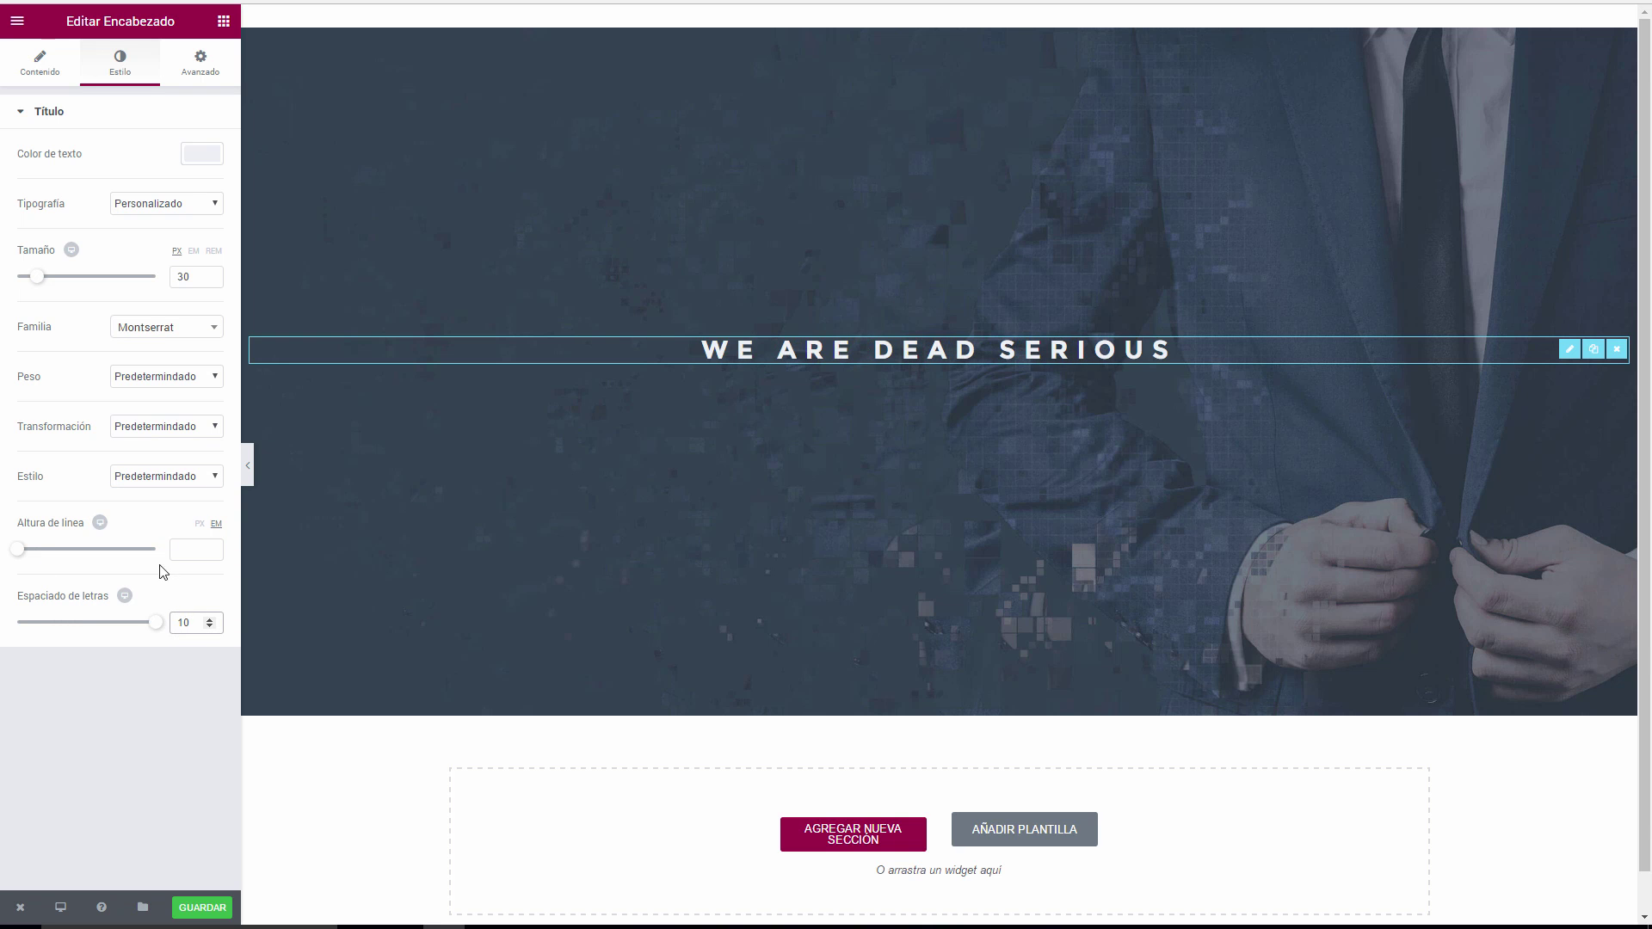
{"action": "left_click", "coordinate": [161, 382]}
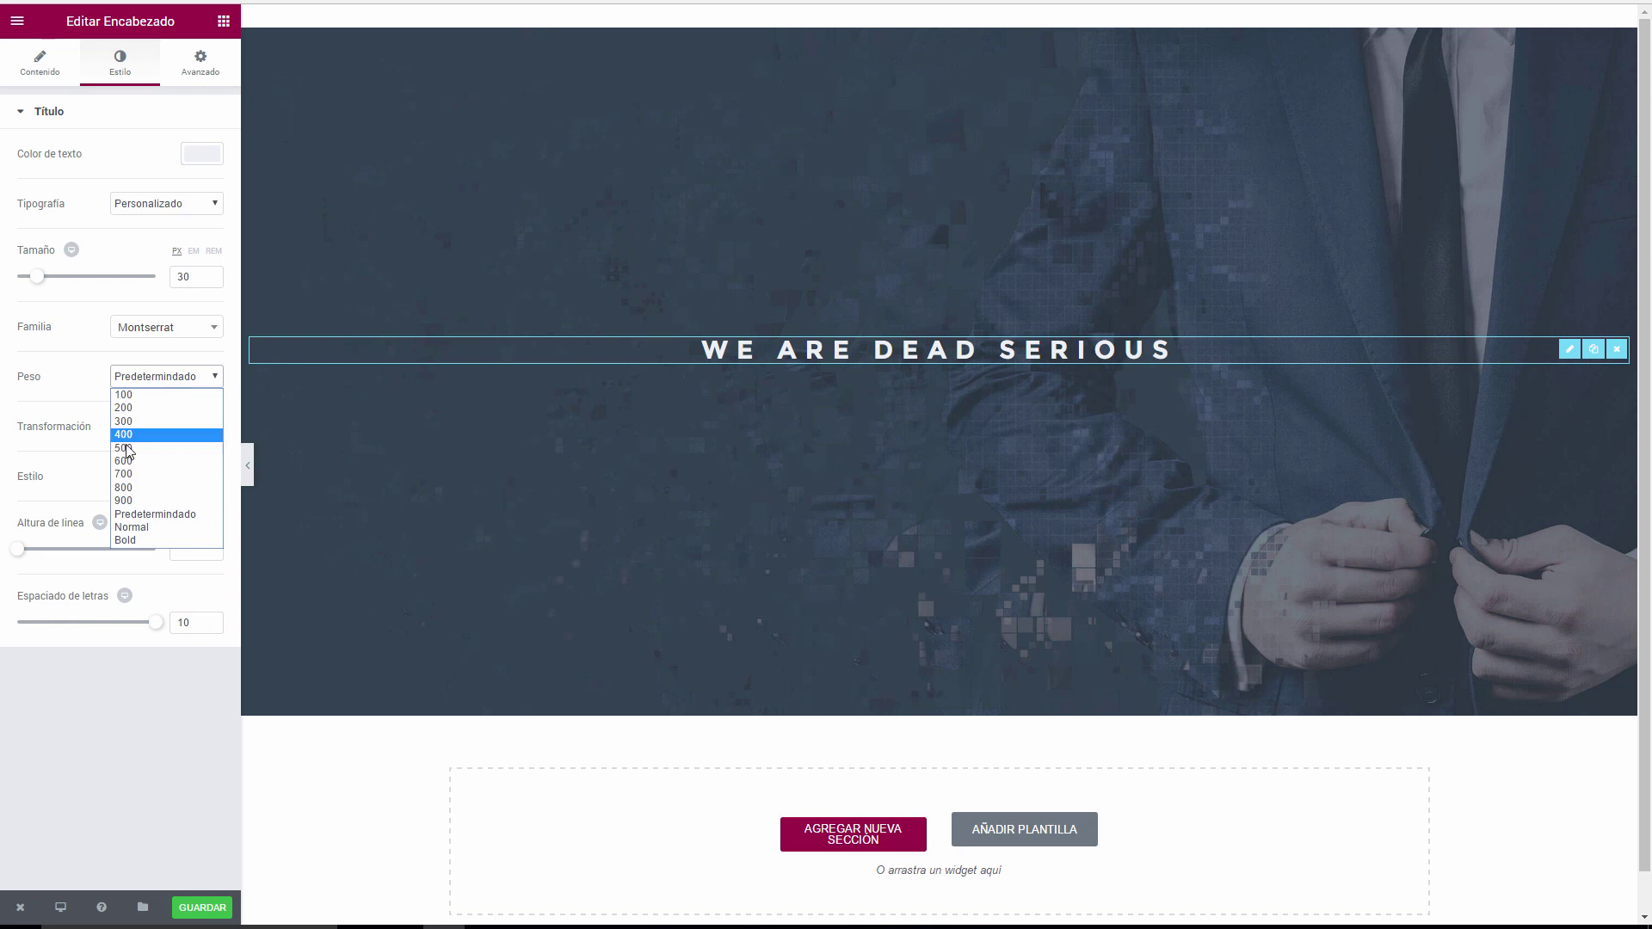
{"action": "left_click", "coordinate": [130, 479]}
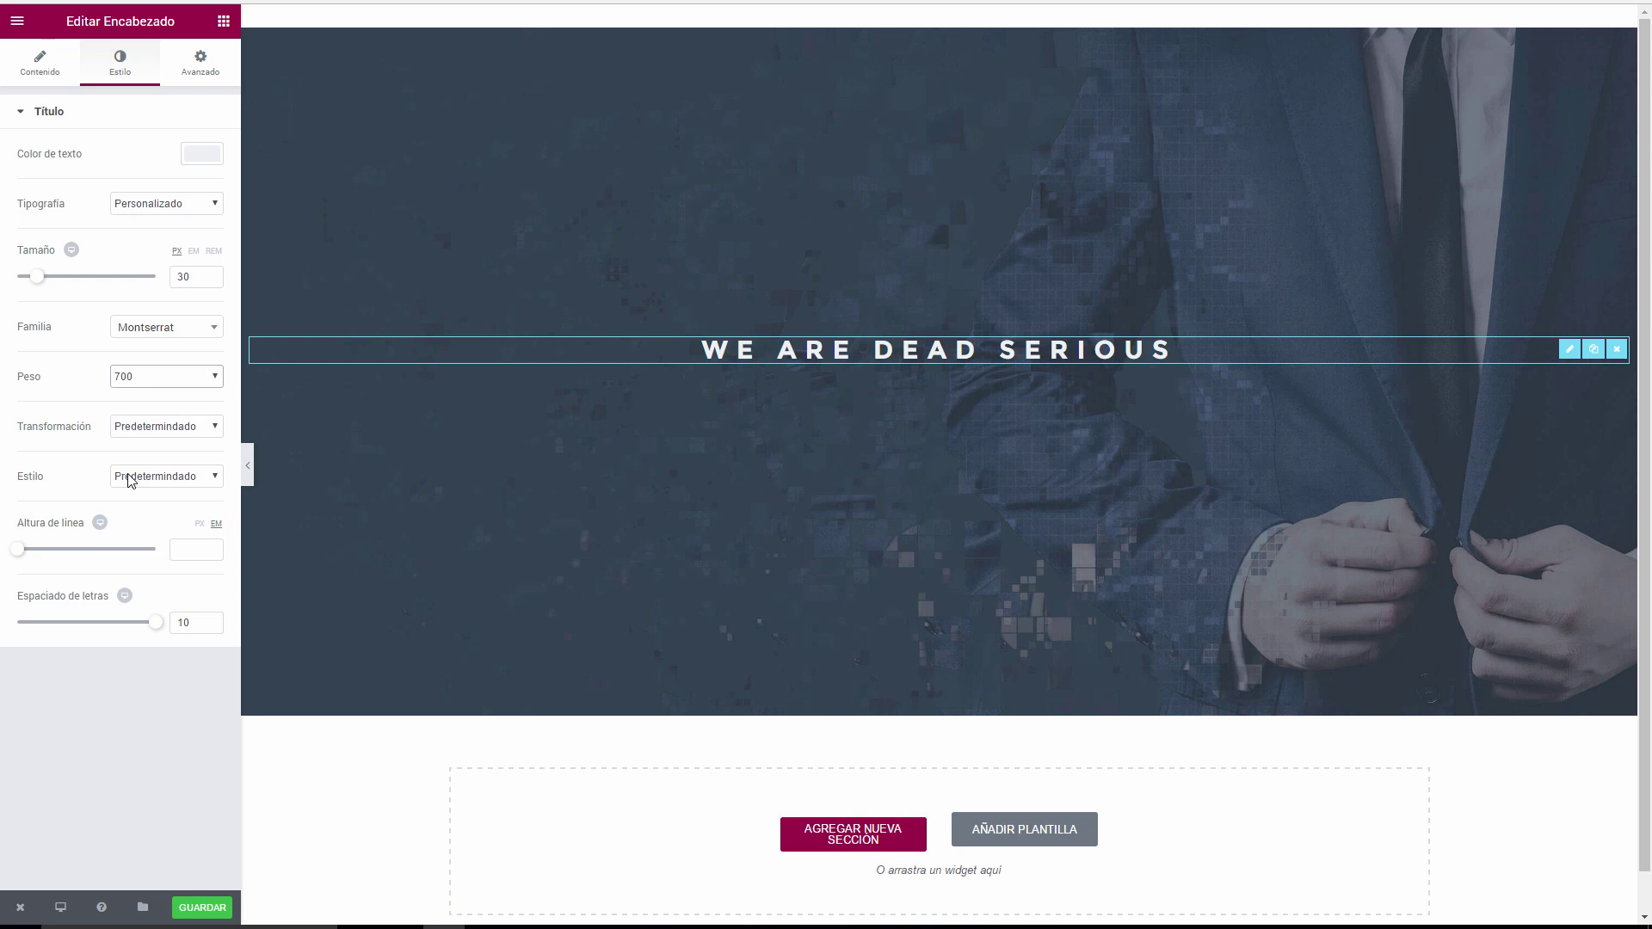
{"action": "left_click", "coordinate": [247, 472]}
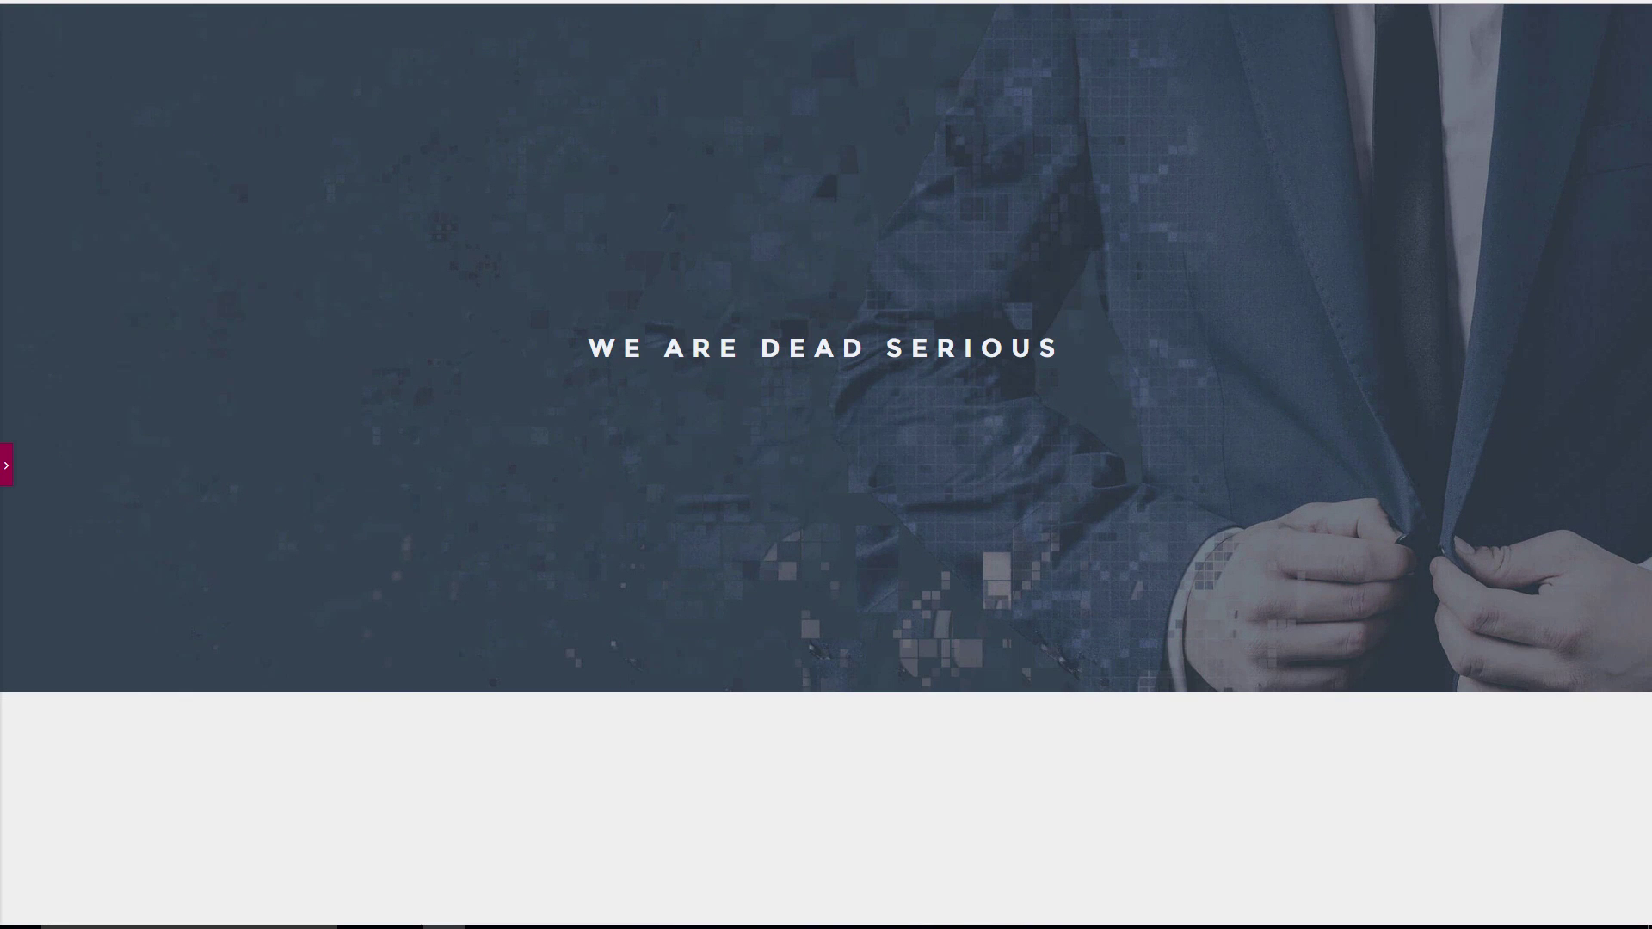
{"action": "left_click", "coordinate": [6, 465]}
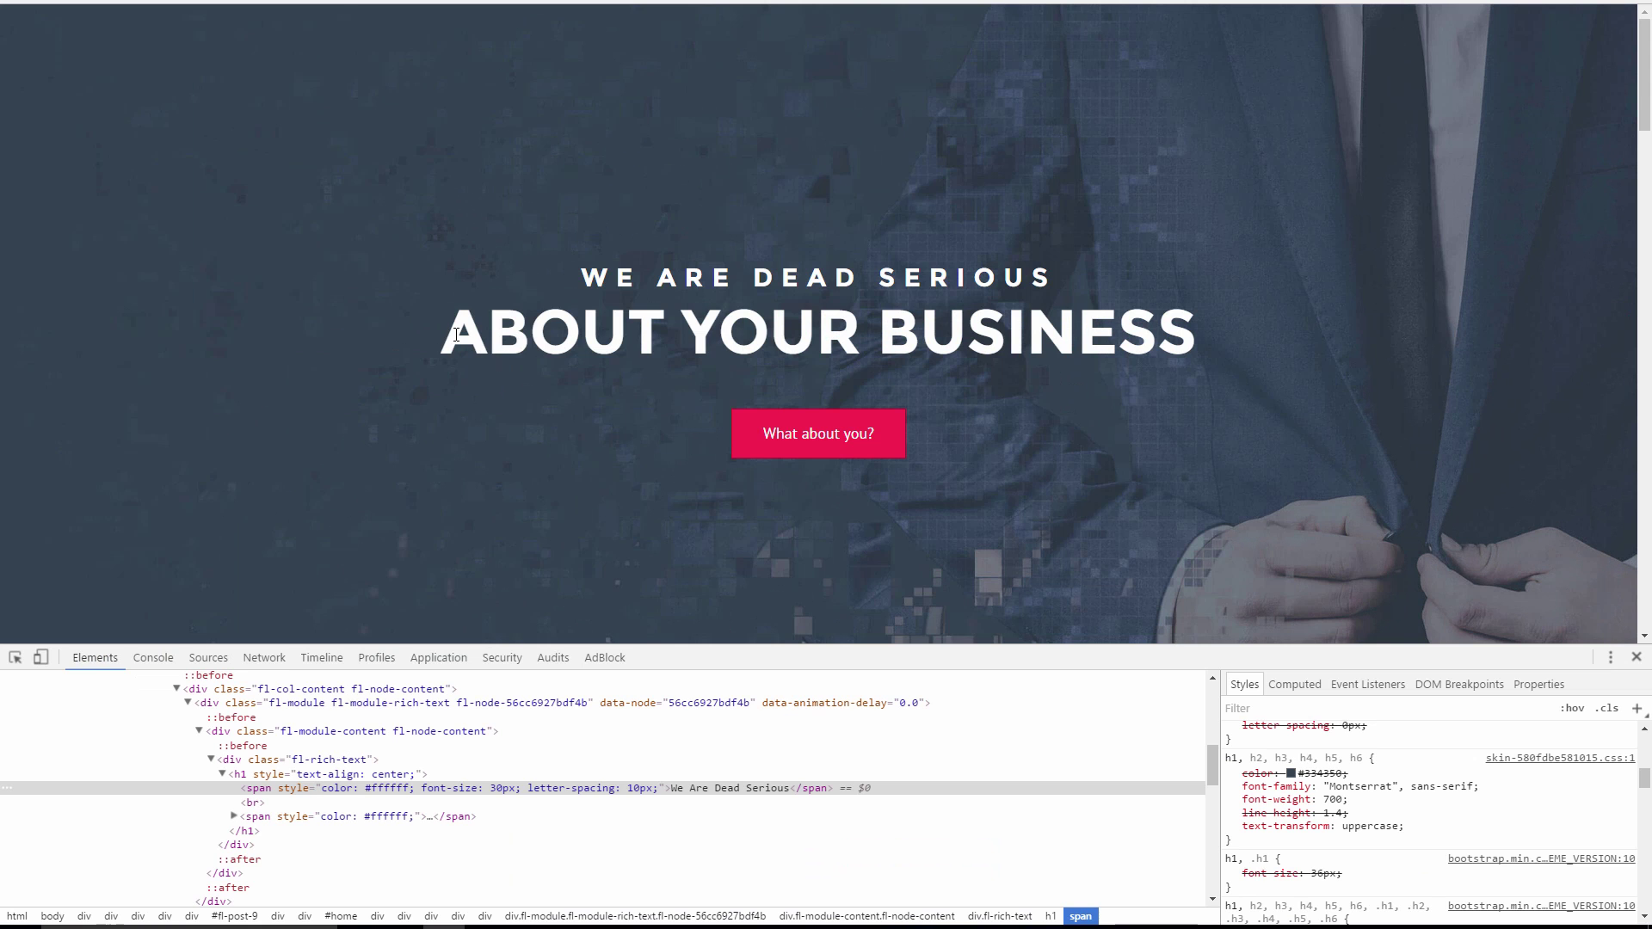
Switch to the ProBiz demo page, copy the "ABOUT YOUR BUSINESS" heading text, and inspect its span's font styles in the developer tools.
{"action": "left_click_drag", "start_coordinate": [456, 335], "coordinate": [1187, 342]}
{"action": "key", "text": "ctrl+c"}
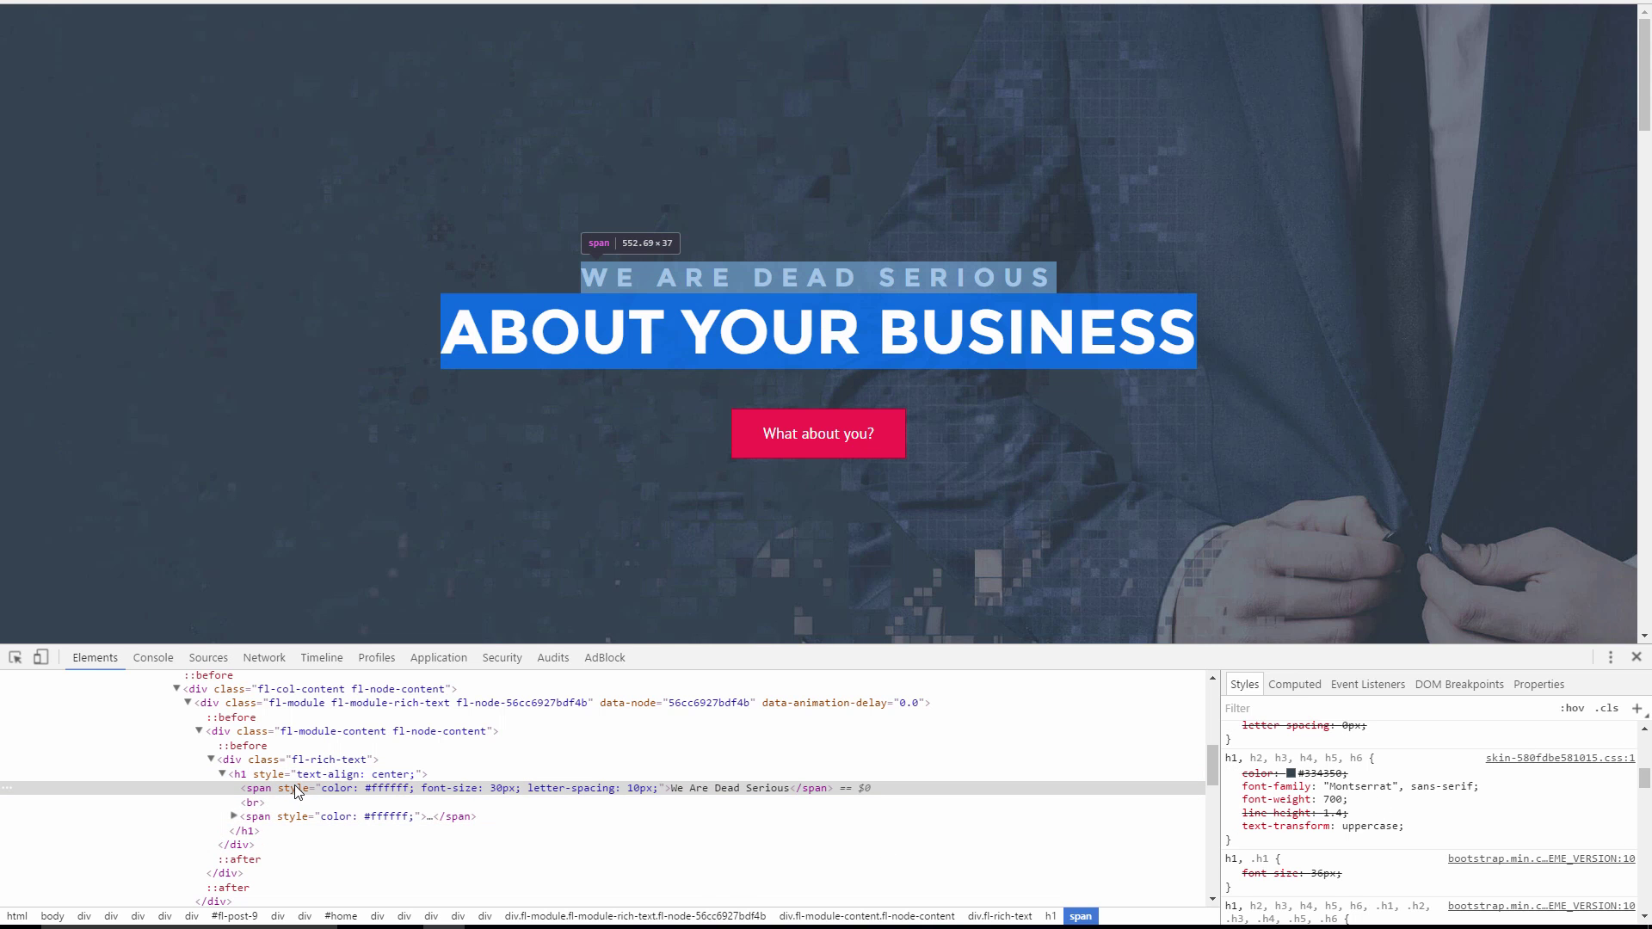
{"action": "left_click", "coordinate": [234, 816]}
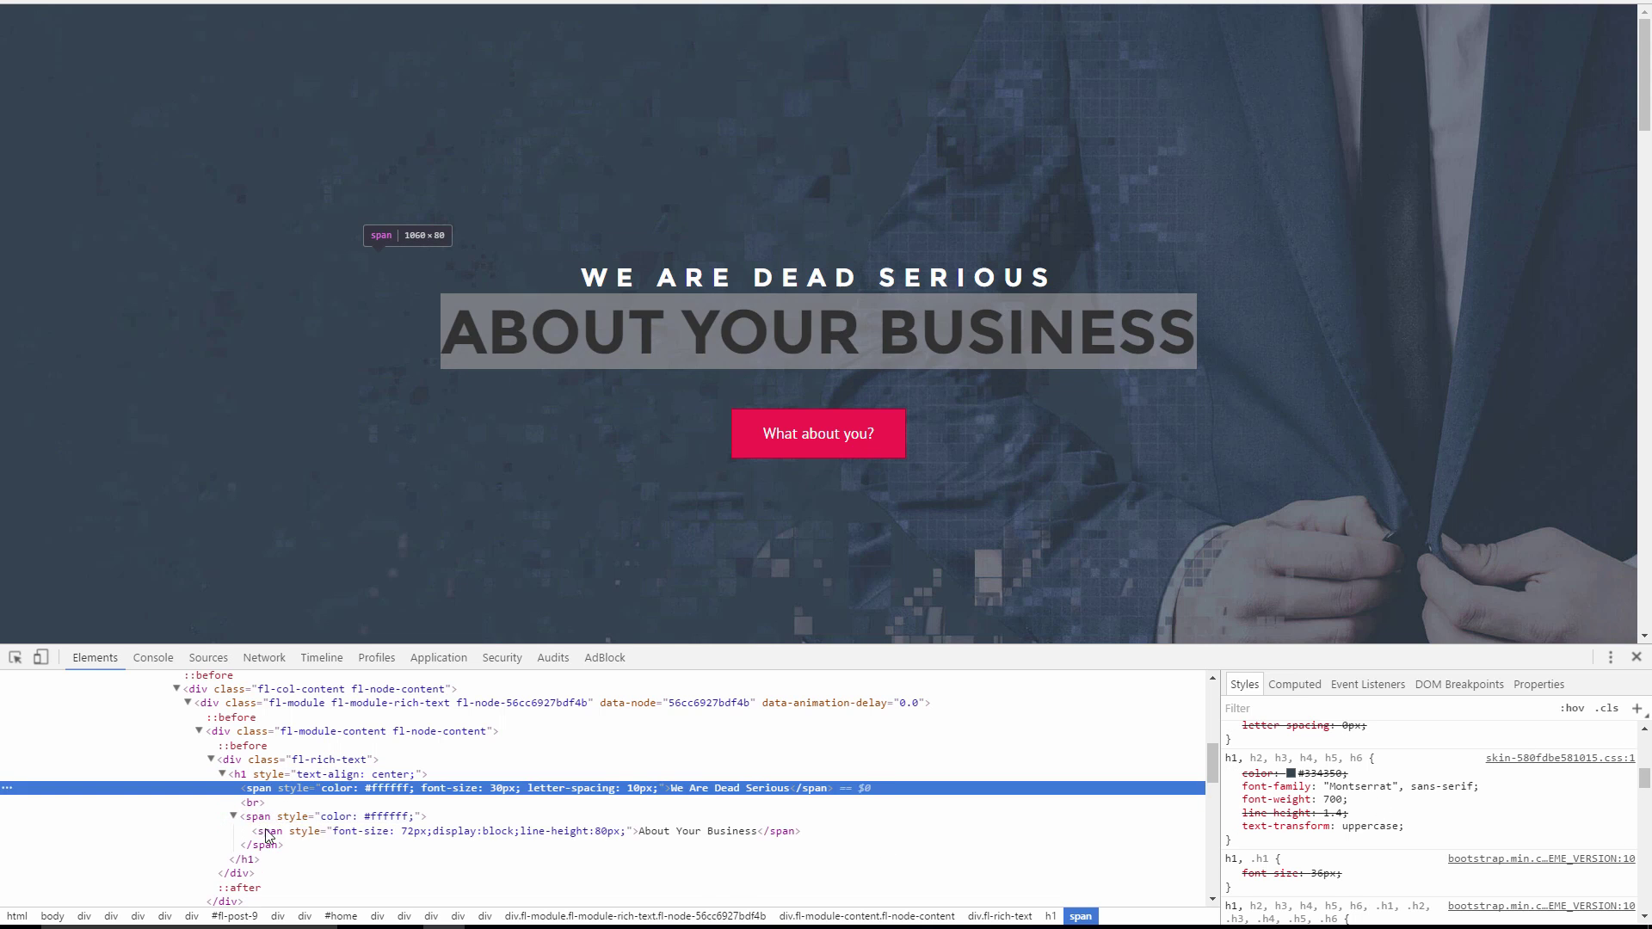
{"action": "left_click", "coordinate": [327, 833]}
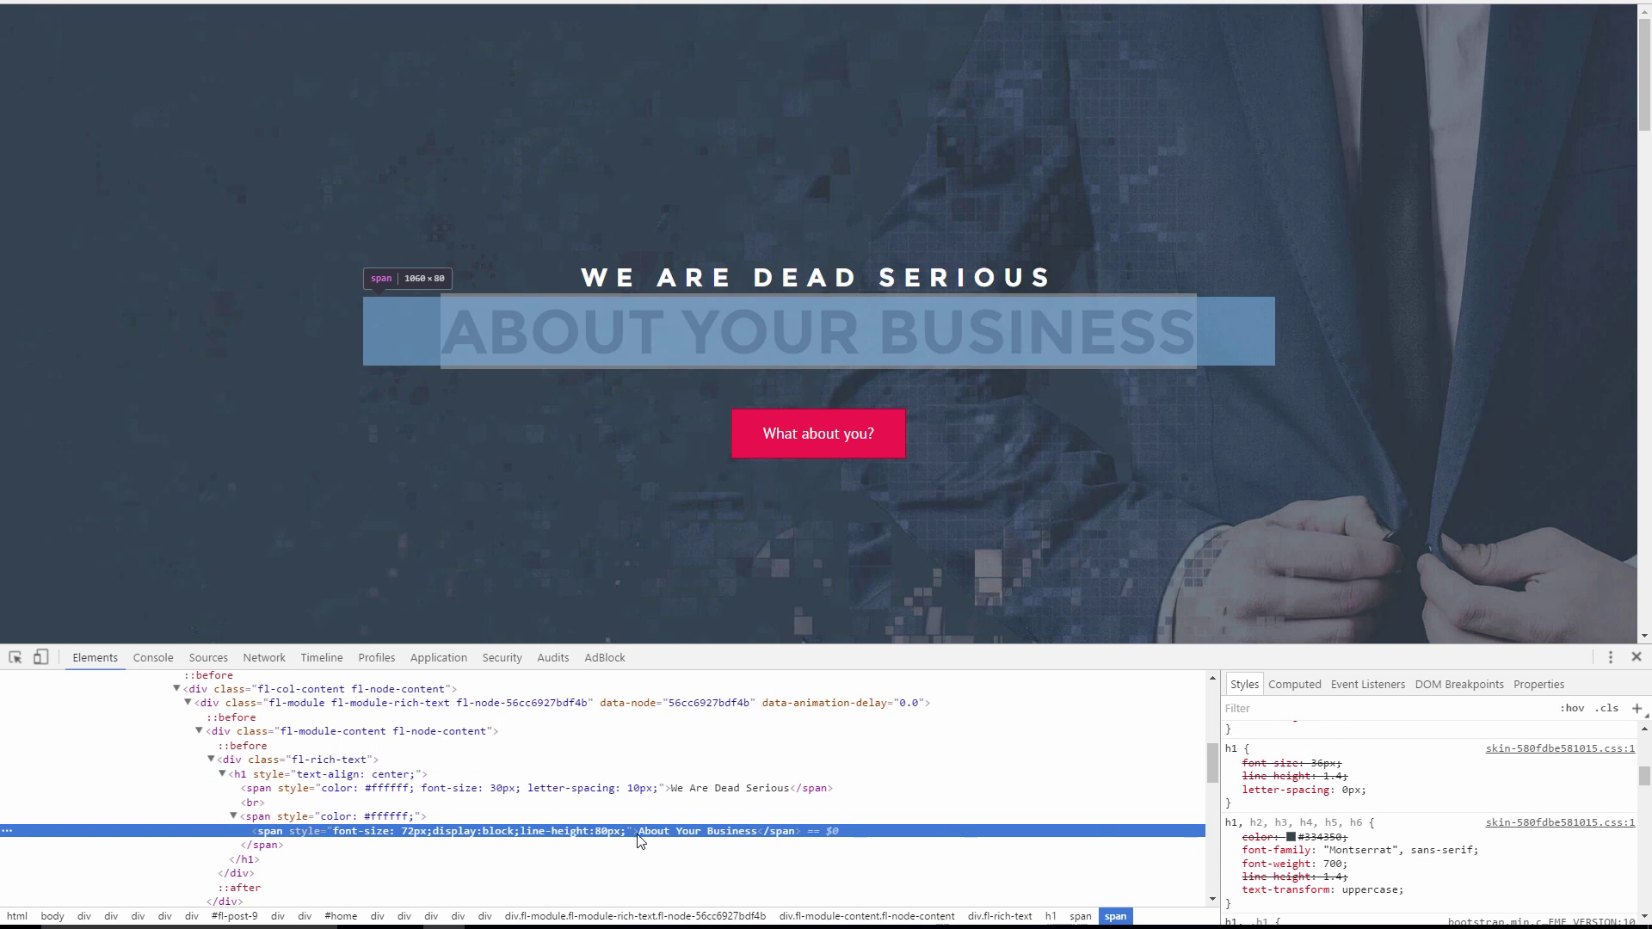
{"action": "scroll", "coordinate": [1394, 847], "scroll_direction": "down", "scroll_amount": 2}
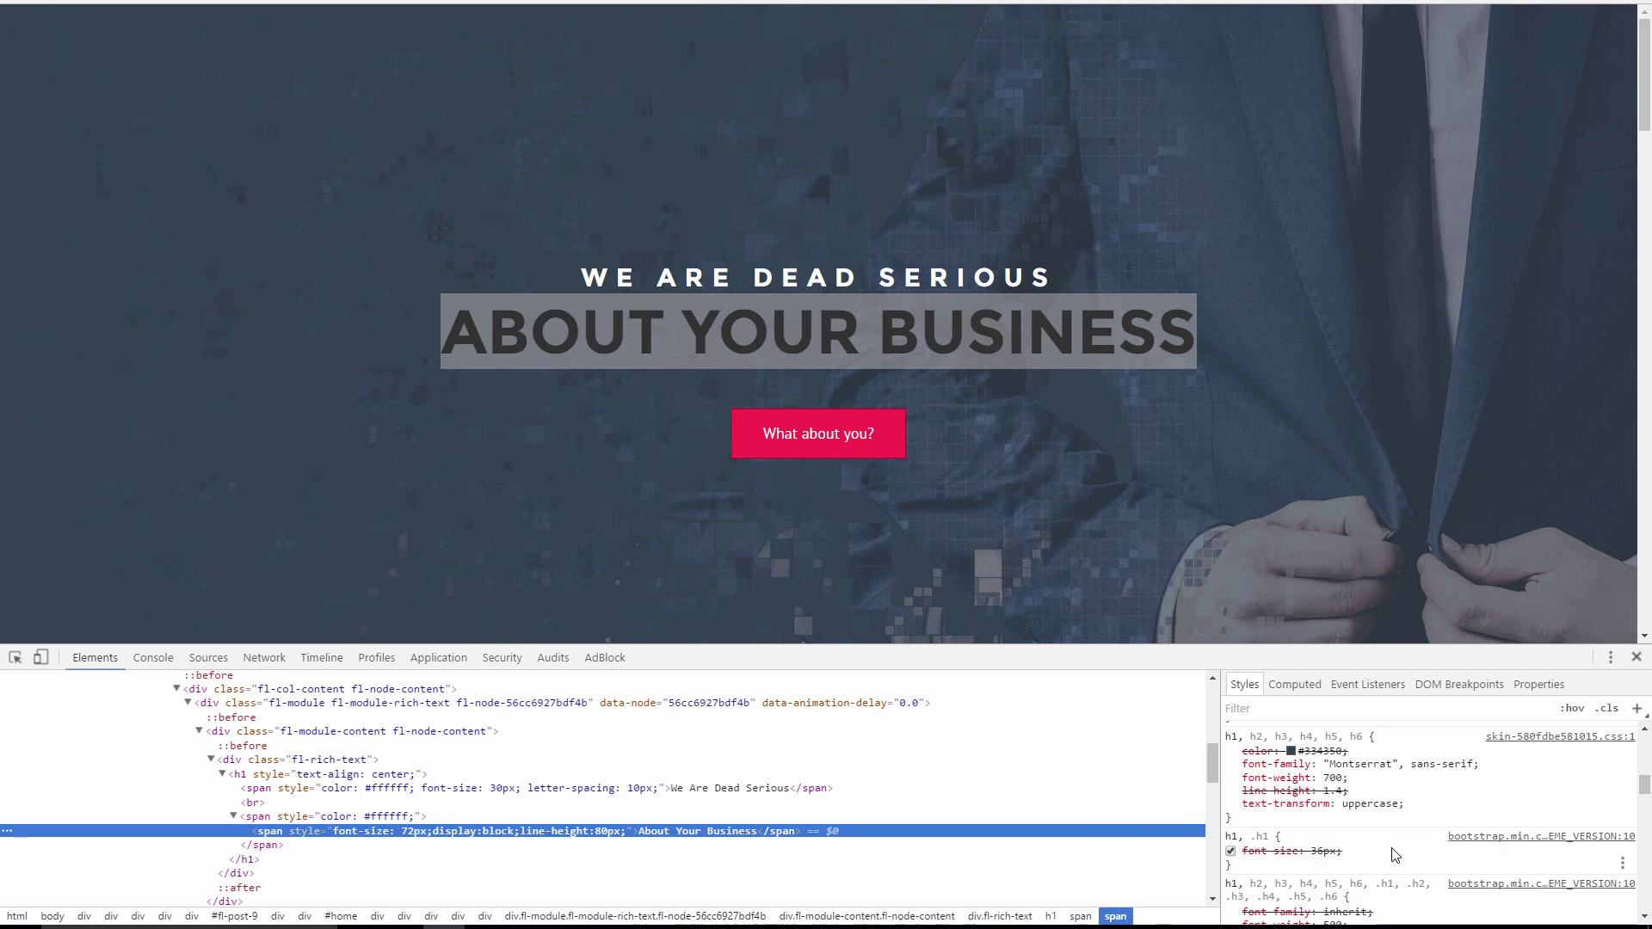
{"action": "scroll", "coordinate": [1390, 847], "scroll_direction": "up", "scroll_amount": 2}
{"action": "scroll", "coordinate": [1387, 847], "scroll_direction": "up", "scroll_amount": 2}
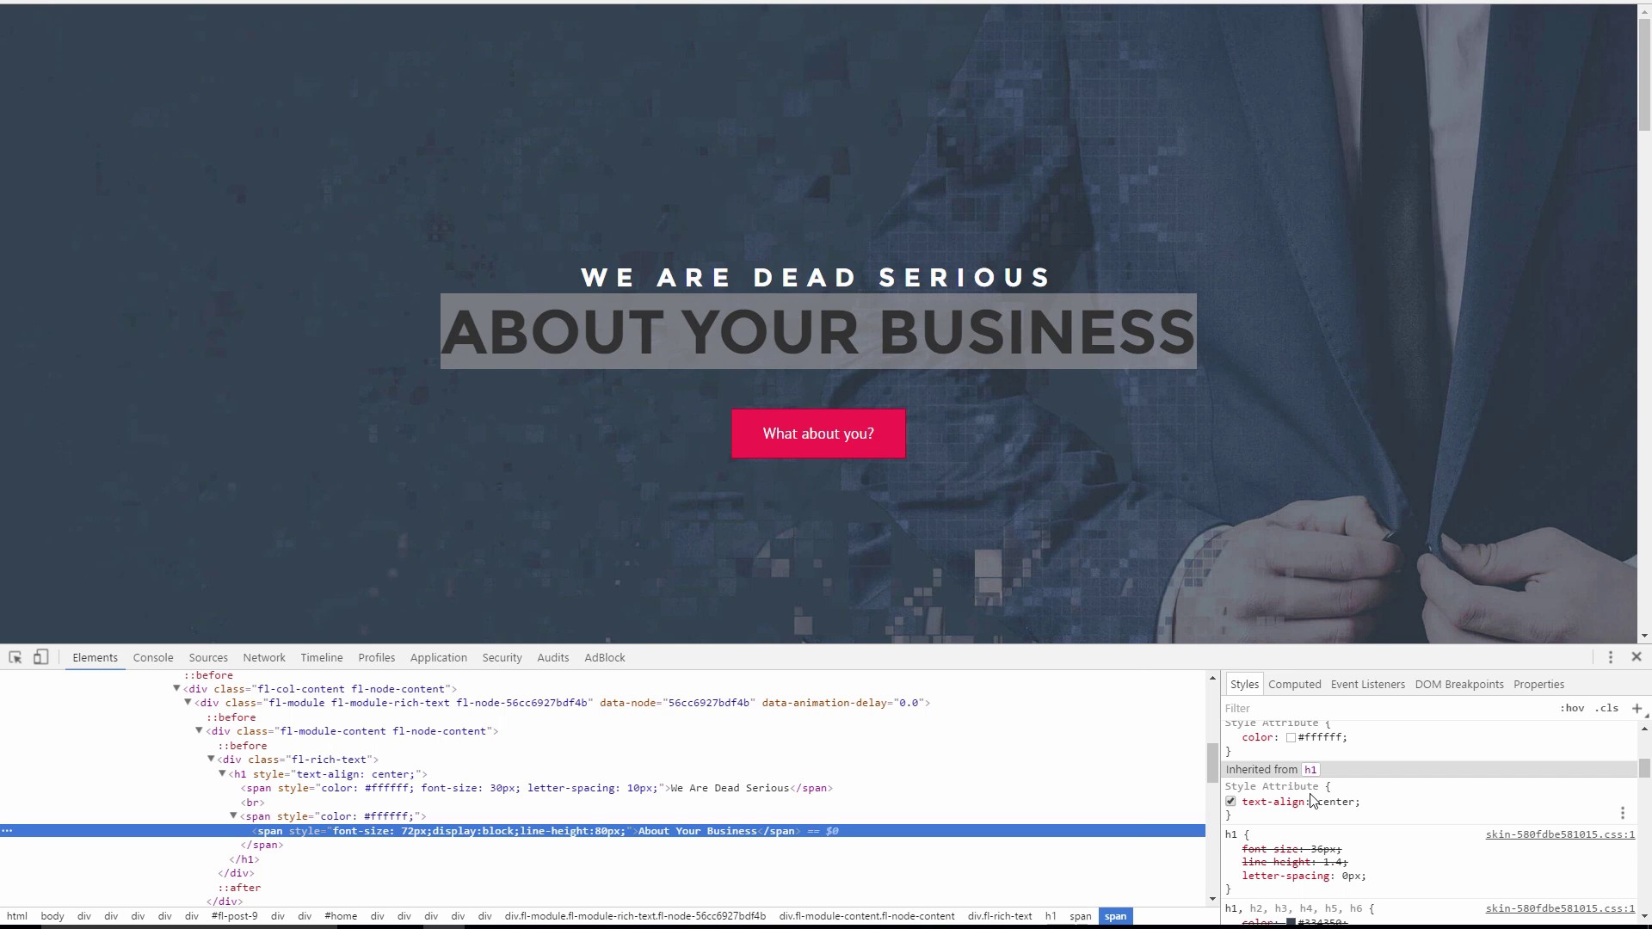
{"action": "scroll", "coordinate": [1372, 869], "scroll_direction": "down", "scroll_amount": 2}
{"action": "scroll", "coordinate": [1371, 869], "scroll_direction": "down", "scroll_amount": 5}
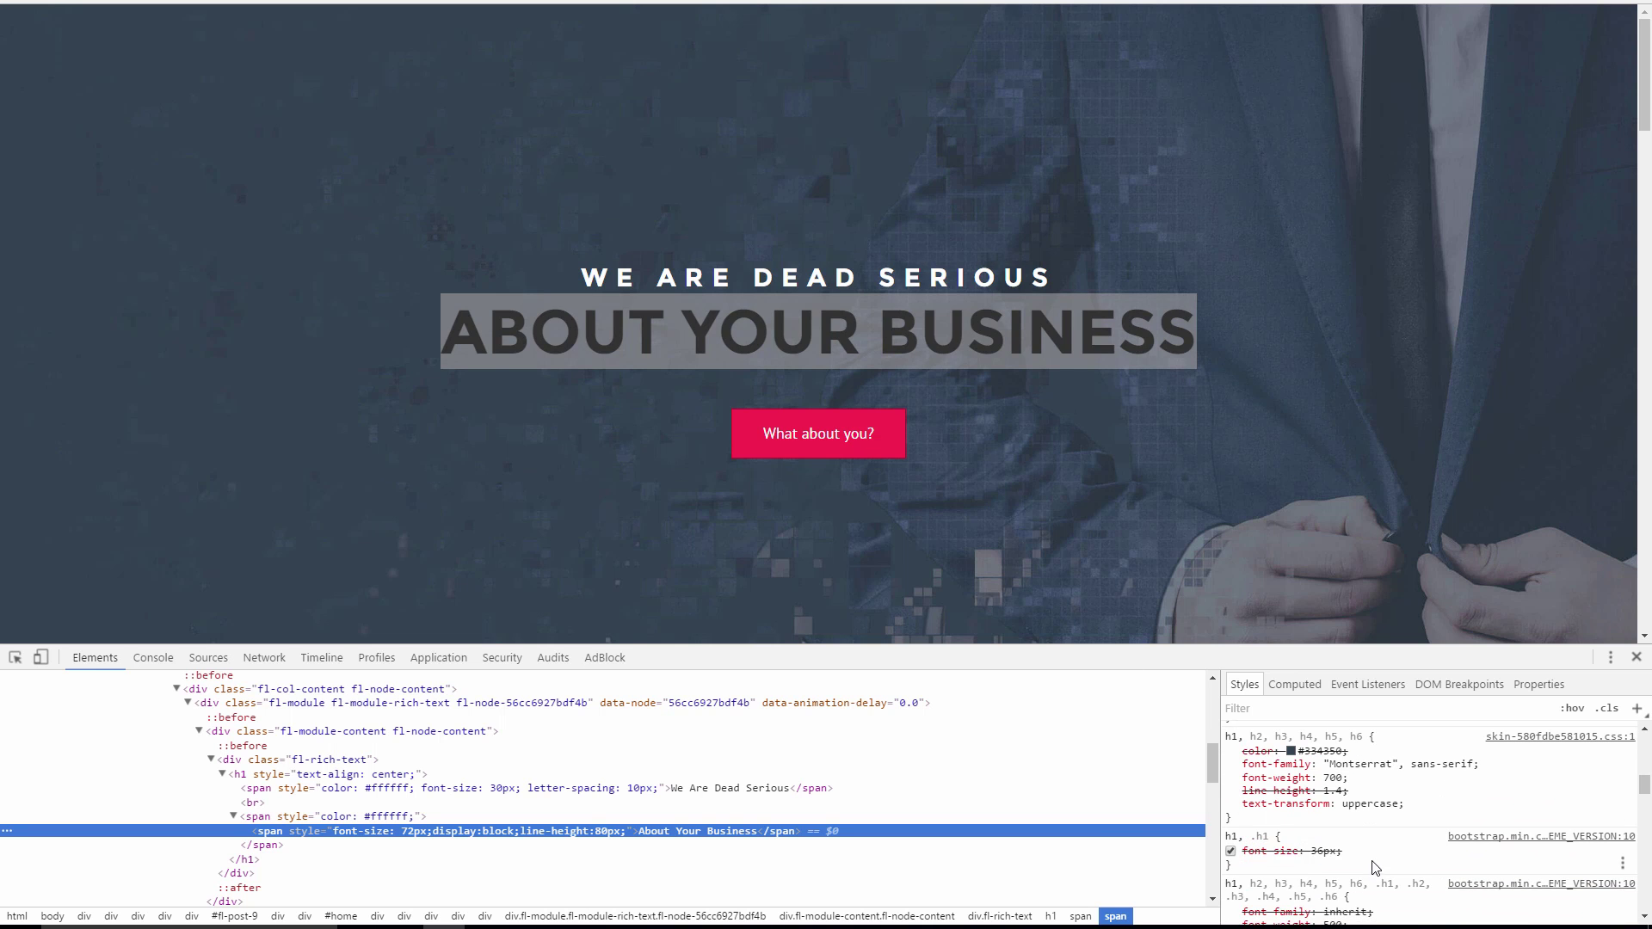
{"action": "scroll", "coordinate": [1374, 867], "scroll_direction": "down", "scroll_amount": 4}
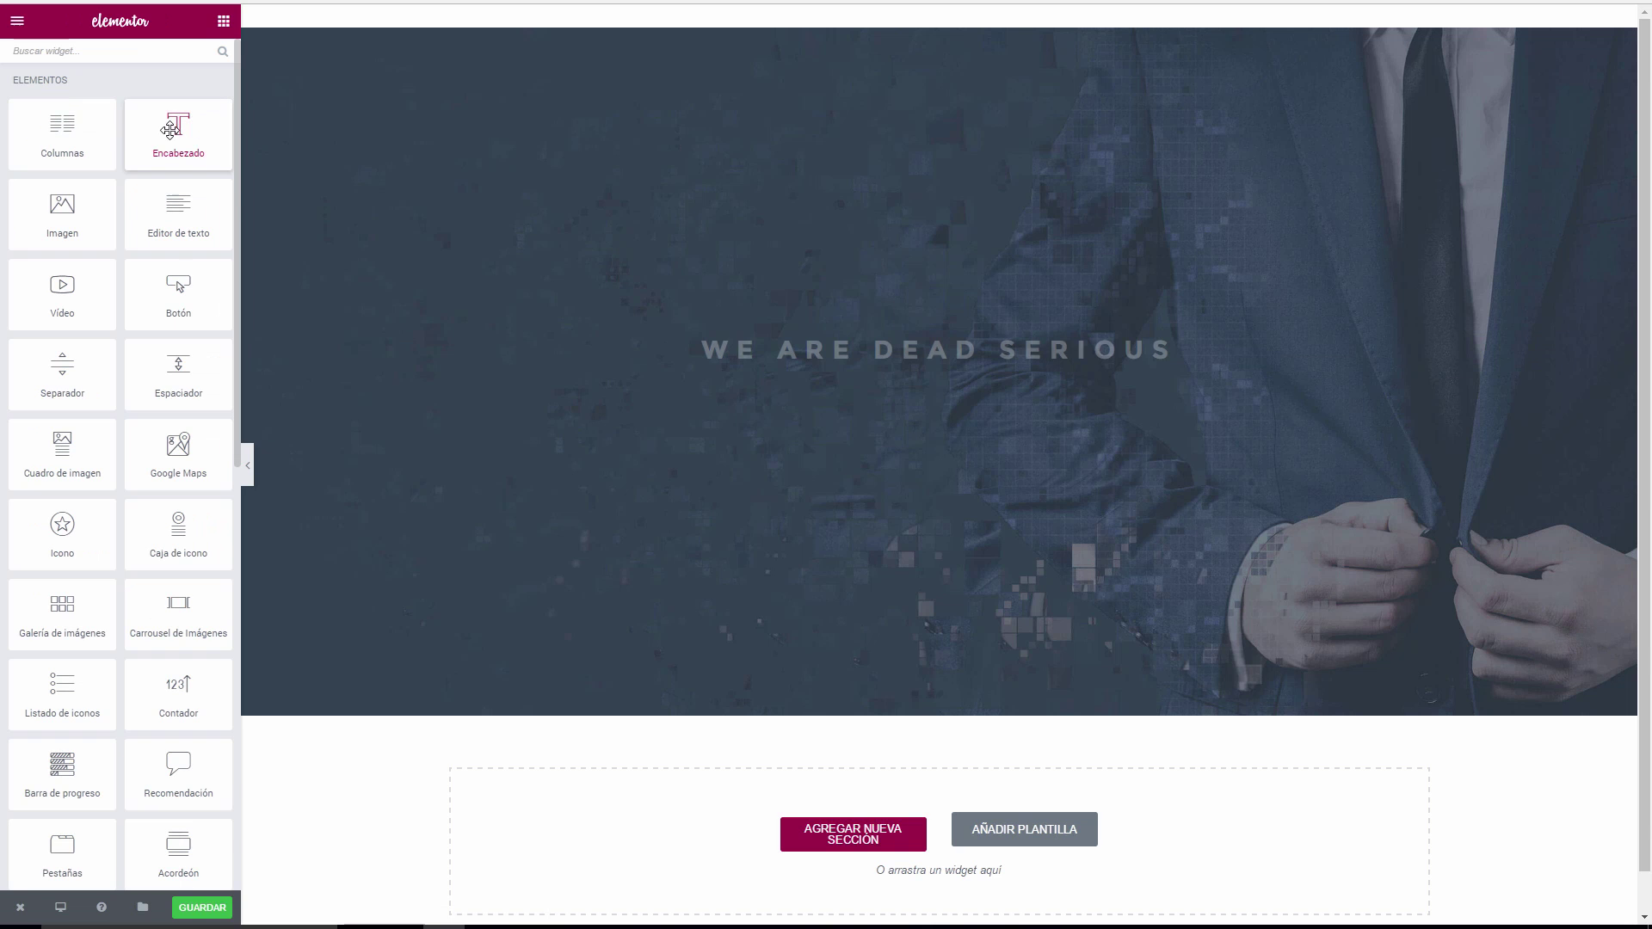
Add a heading widget below "WE ARE DEAD SERIOUS" and replace its default text with "ABOUT YOUR BUSINESS".
{"action": "left_click_drag", "start_coordinate": [172, 129], "coordinate": [904, 372]}
{"action": "left_click", "coordinate": [192, 197]}
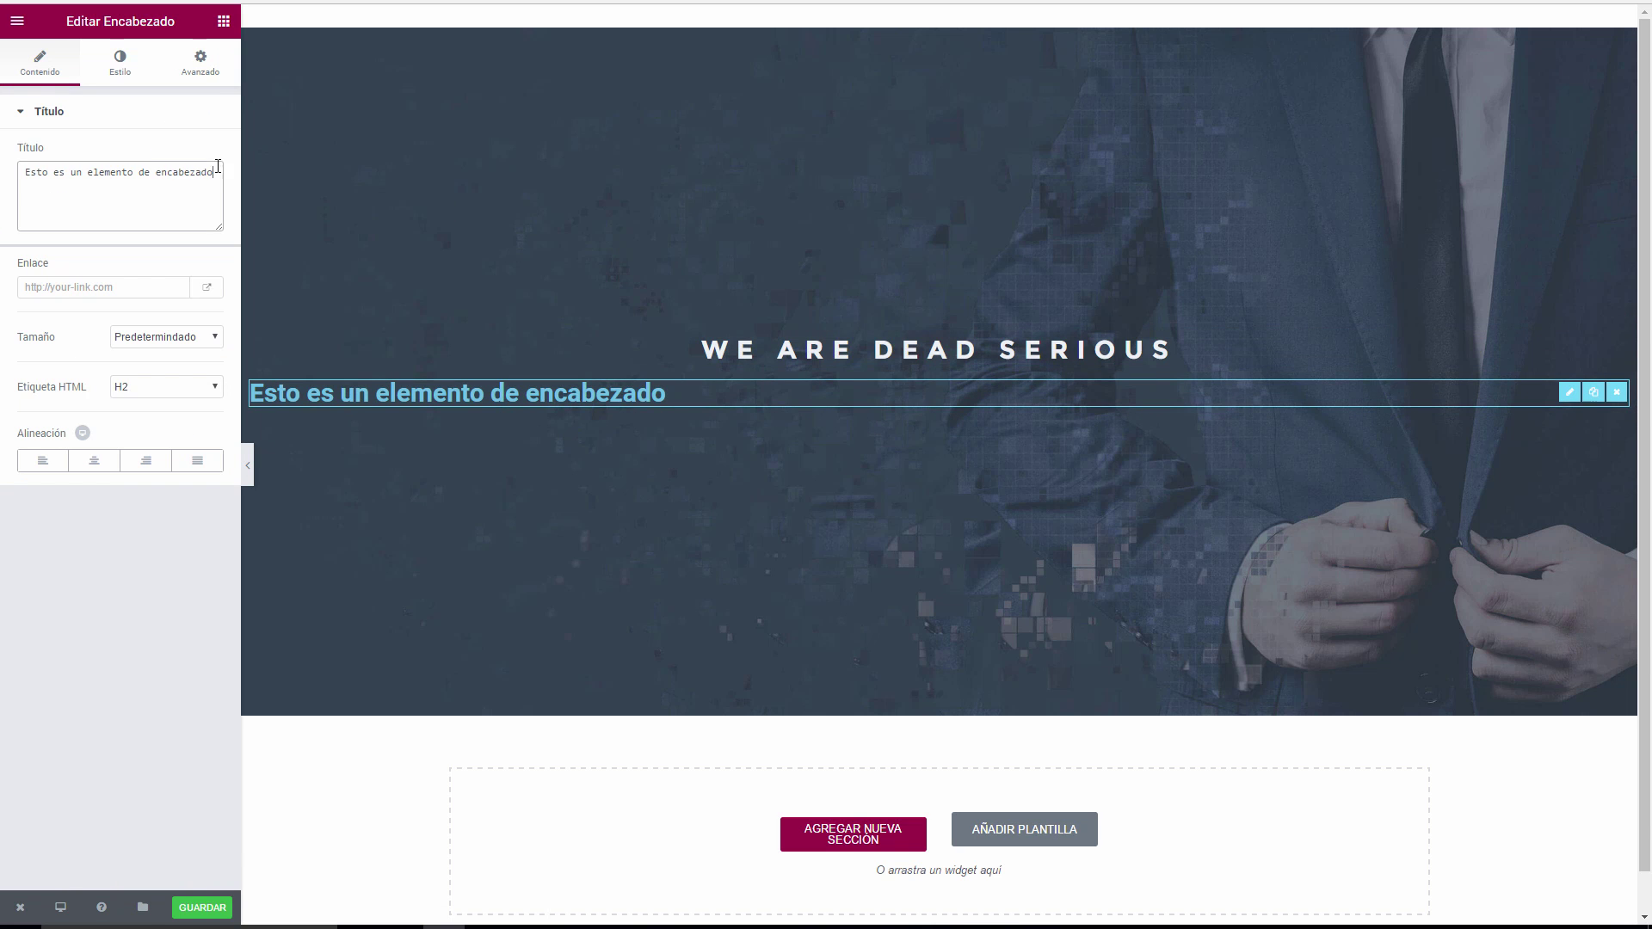
{"action": "key", "text": "ctrl+a"}
{"action": "key", "text": "ctrl+v"}
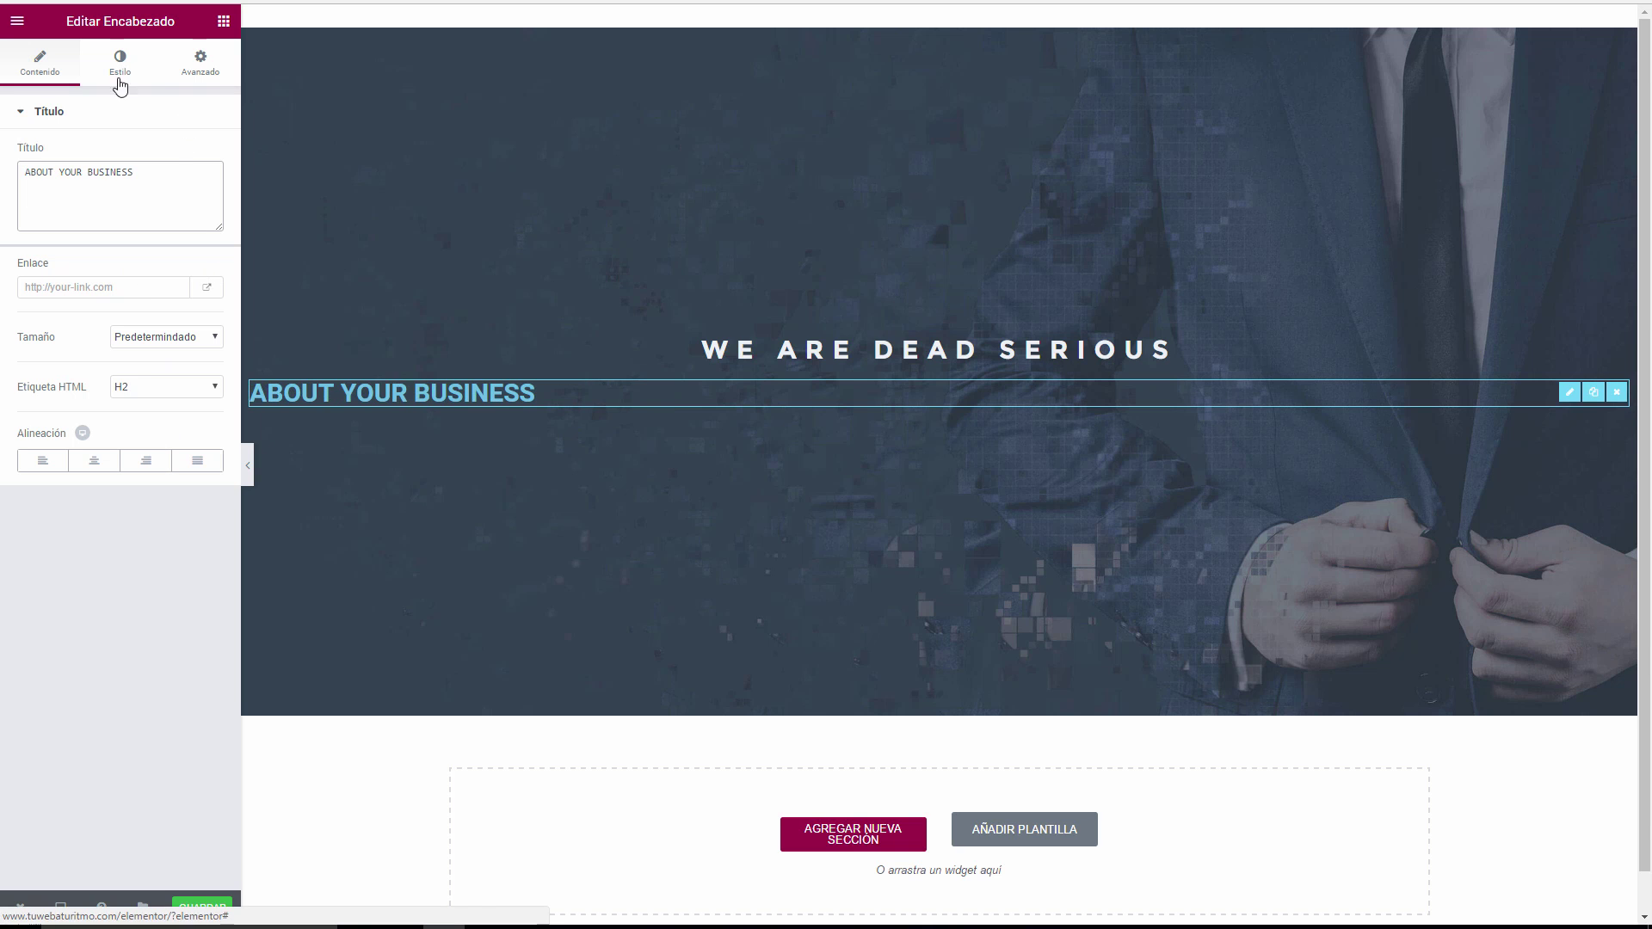
Center the "ABOUT YOUR BUSINESS" heading and set its HTML tag to H1.
{"action": "left_click", "coordinate": [95, 467]}
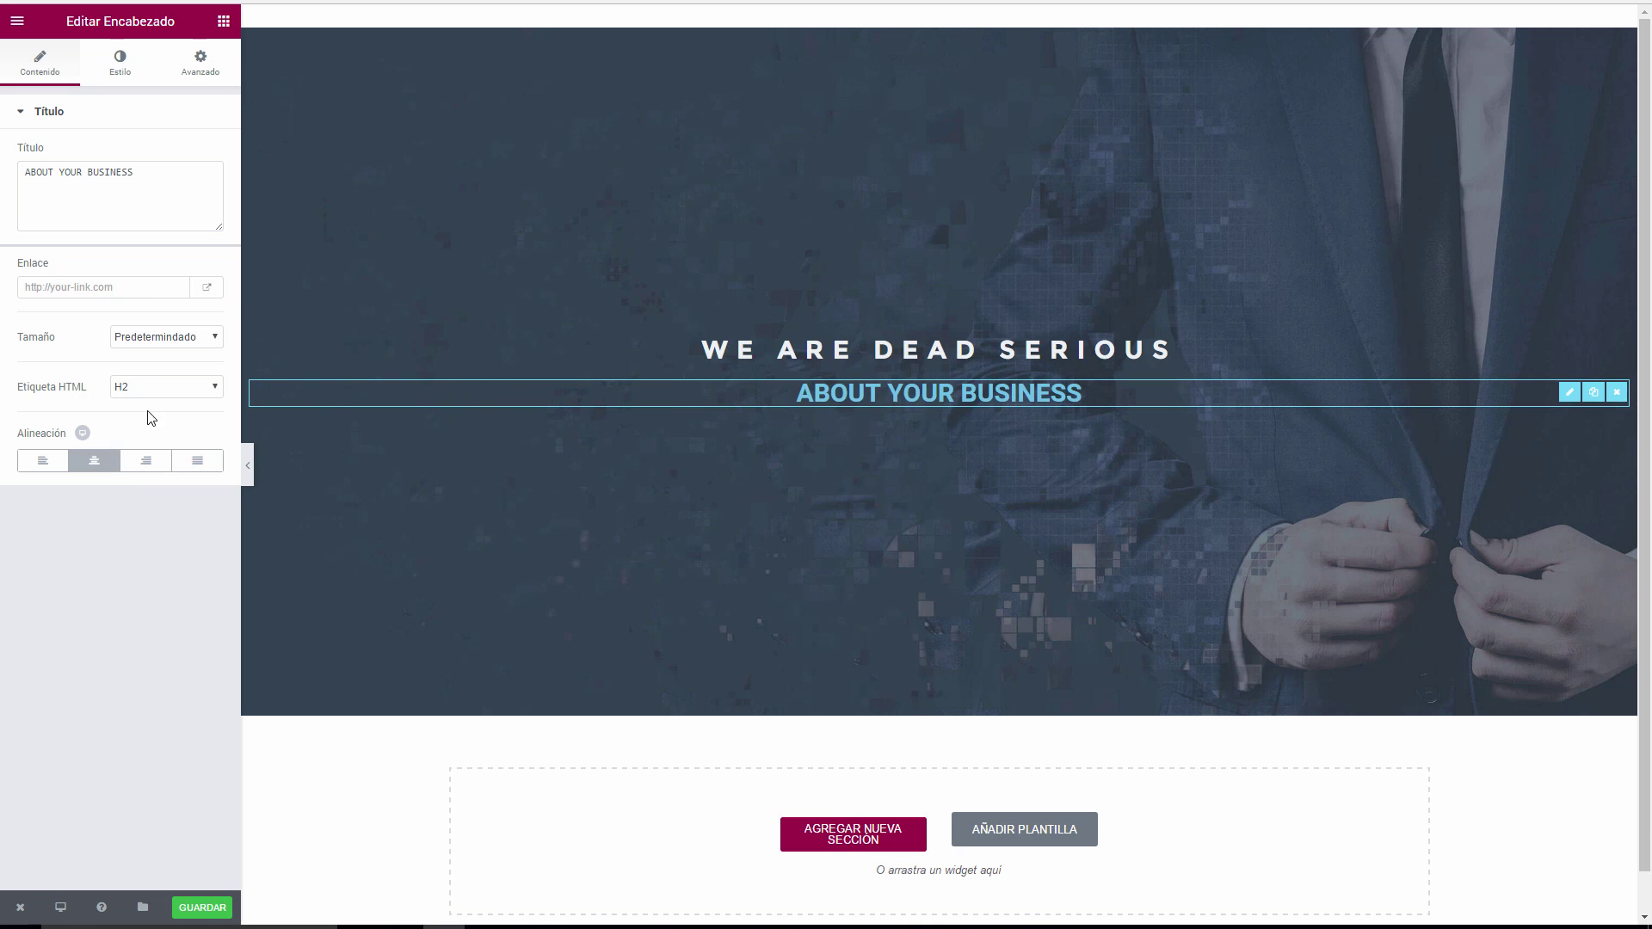
{"action": "left_click", "coordinate": [150, 391]}
{"action": "left_click", "coordinate": [146, 413]}
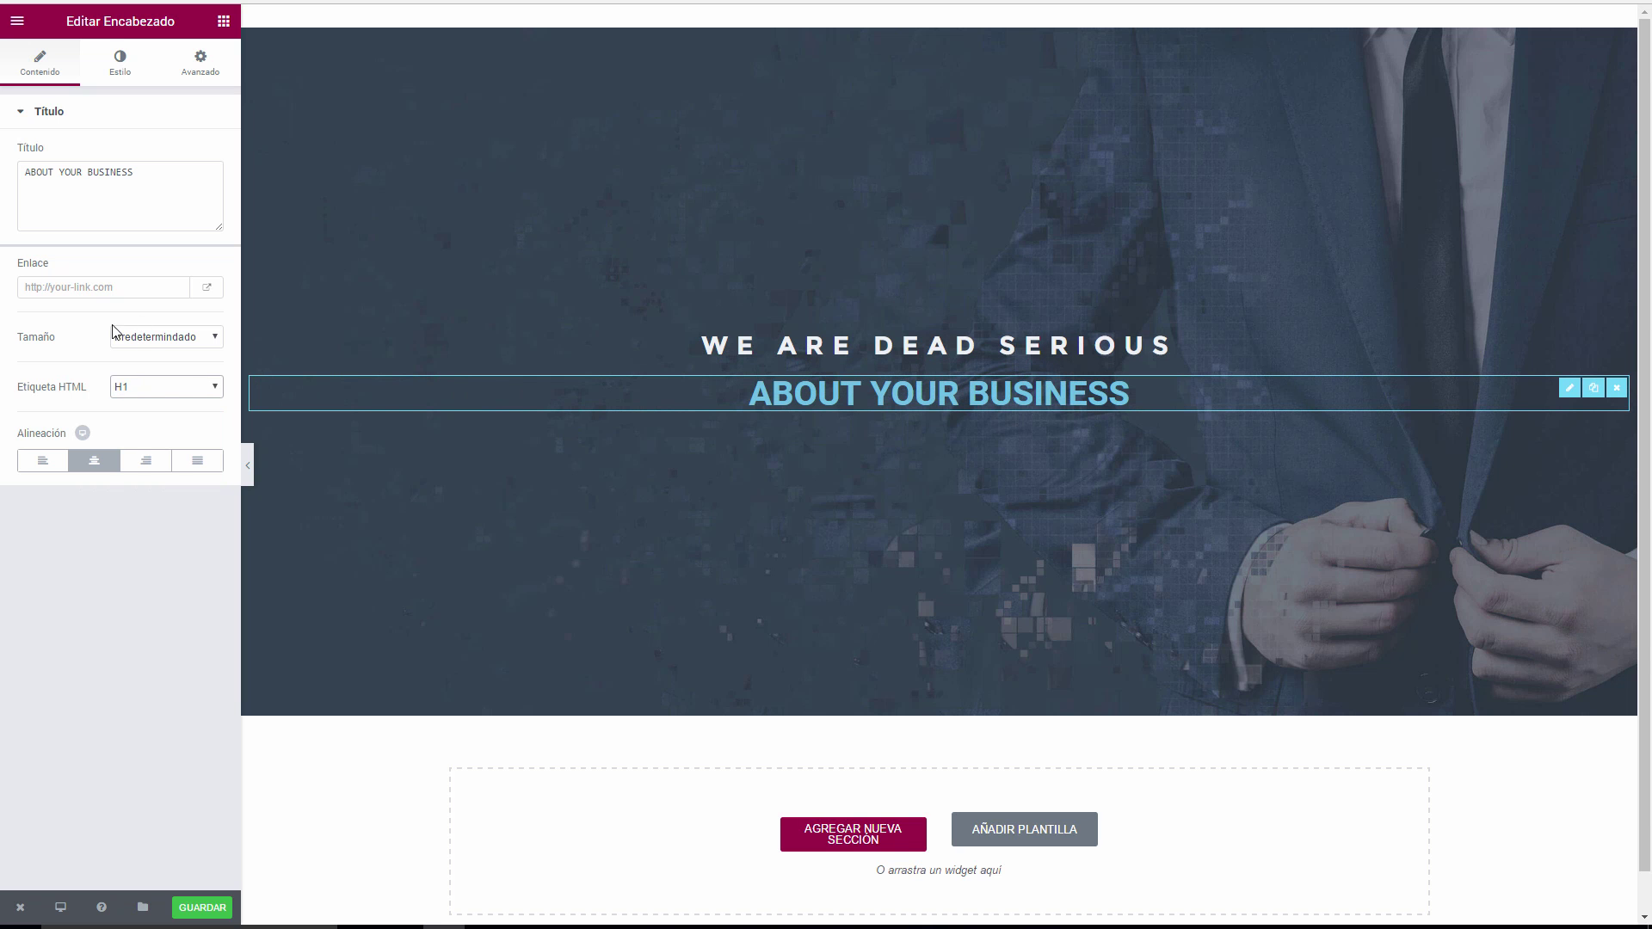
Set the "ABOUT YOUR BUSINESS" heading's text color to white, #ffffff.
{"action": "left_click", "coordinate": [115, 63]}
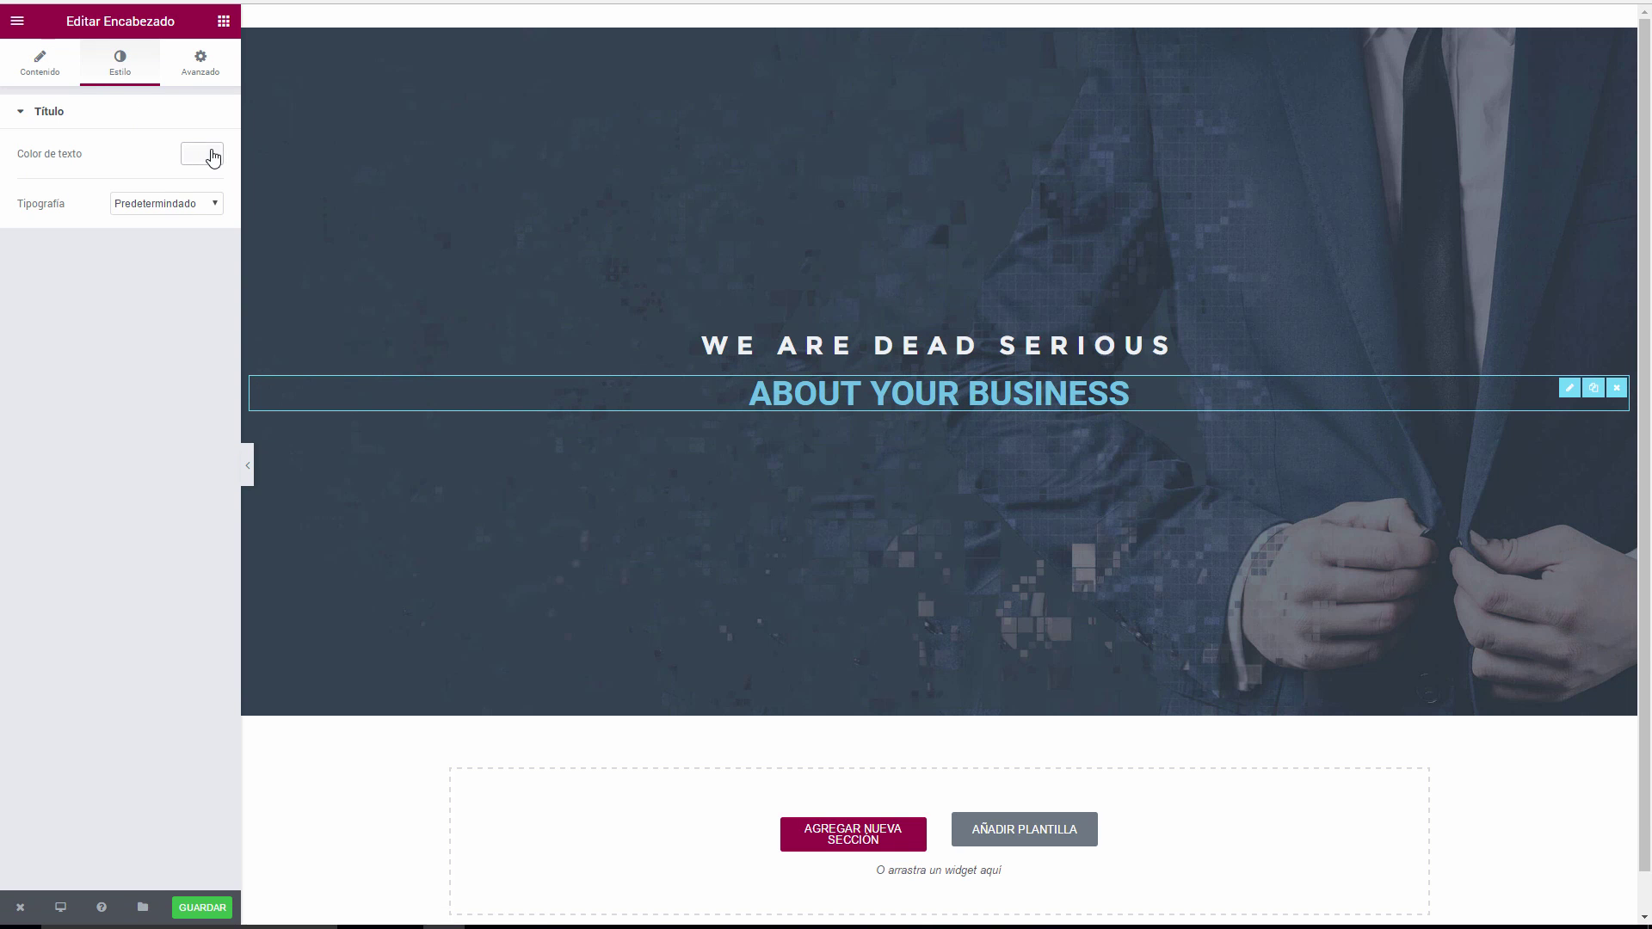
{"action": "left_click", "coordinate": [207, 153]}
{"action": "left_click", "coordinate": [46, 337]}
{"action": "left_click", "coordinate": [146, 112]}
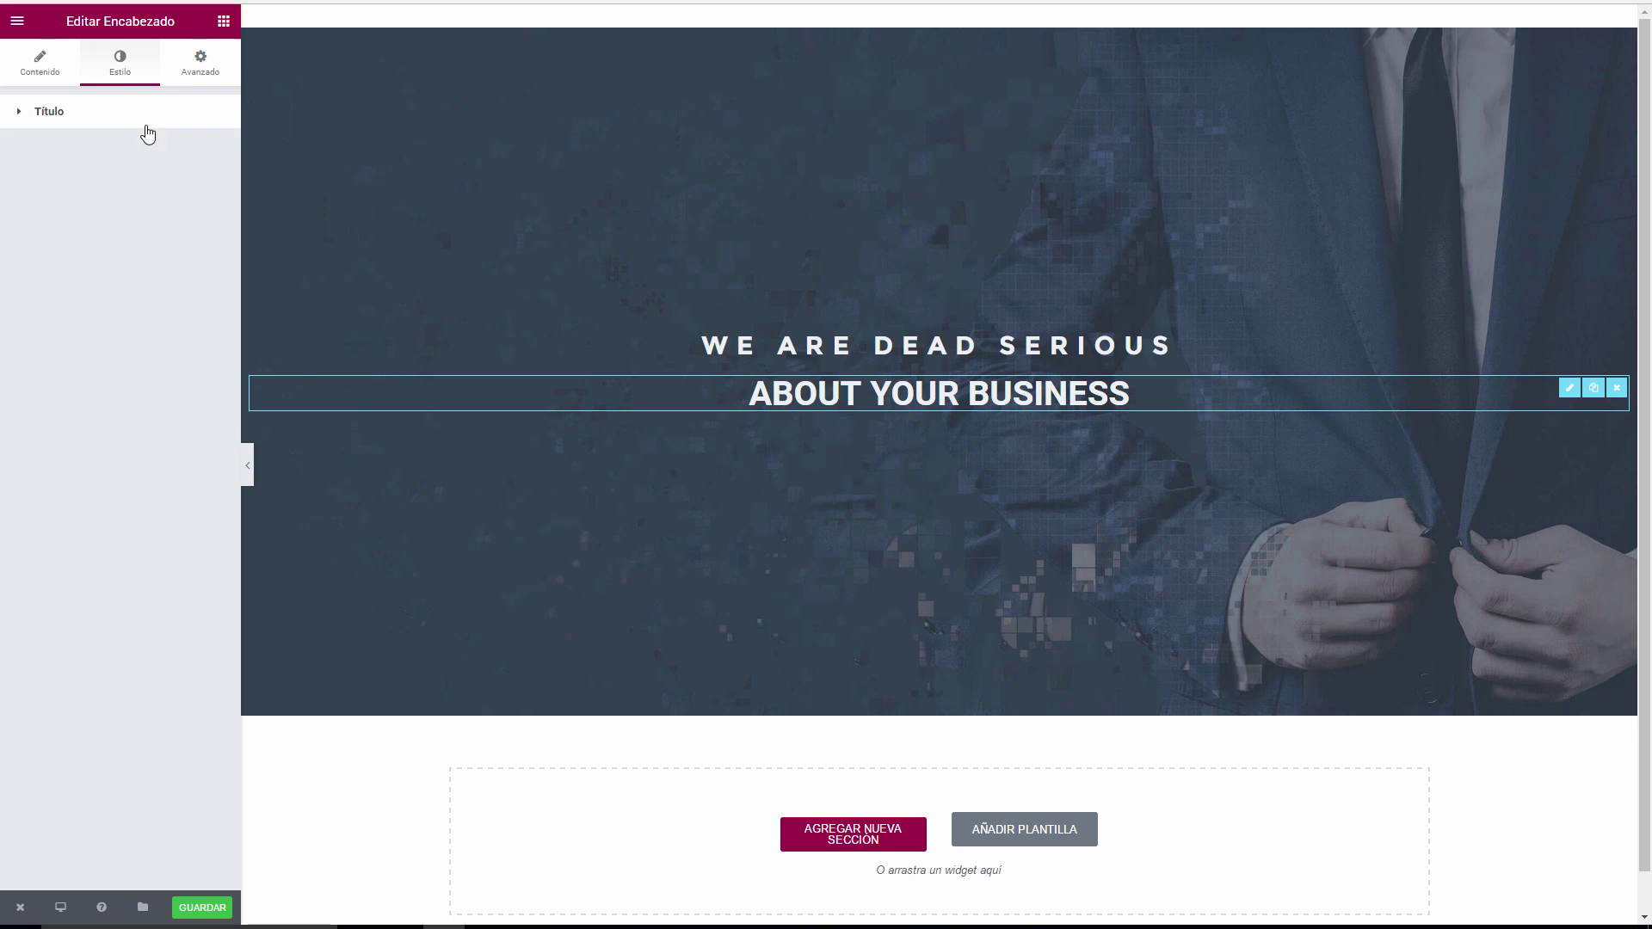
{"action": "left_click", "coordinate": [181, 112]}
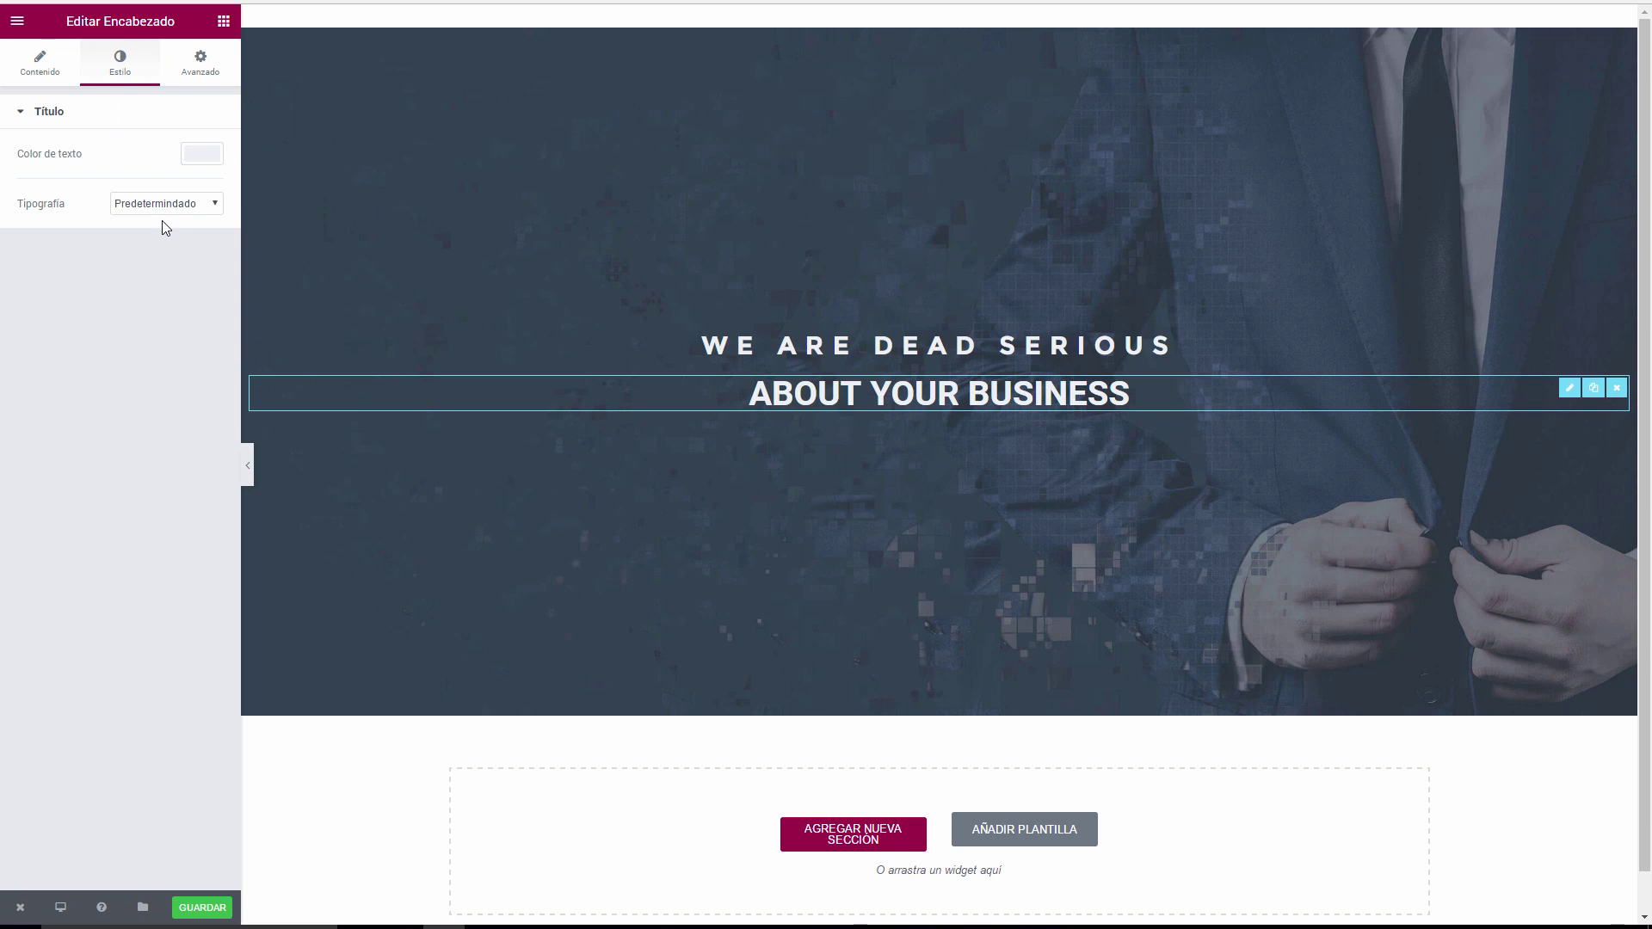
{"action": "left_click", "coordinate": [201, 153]}
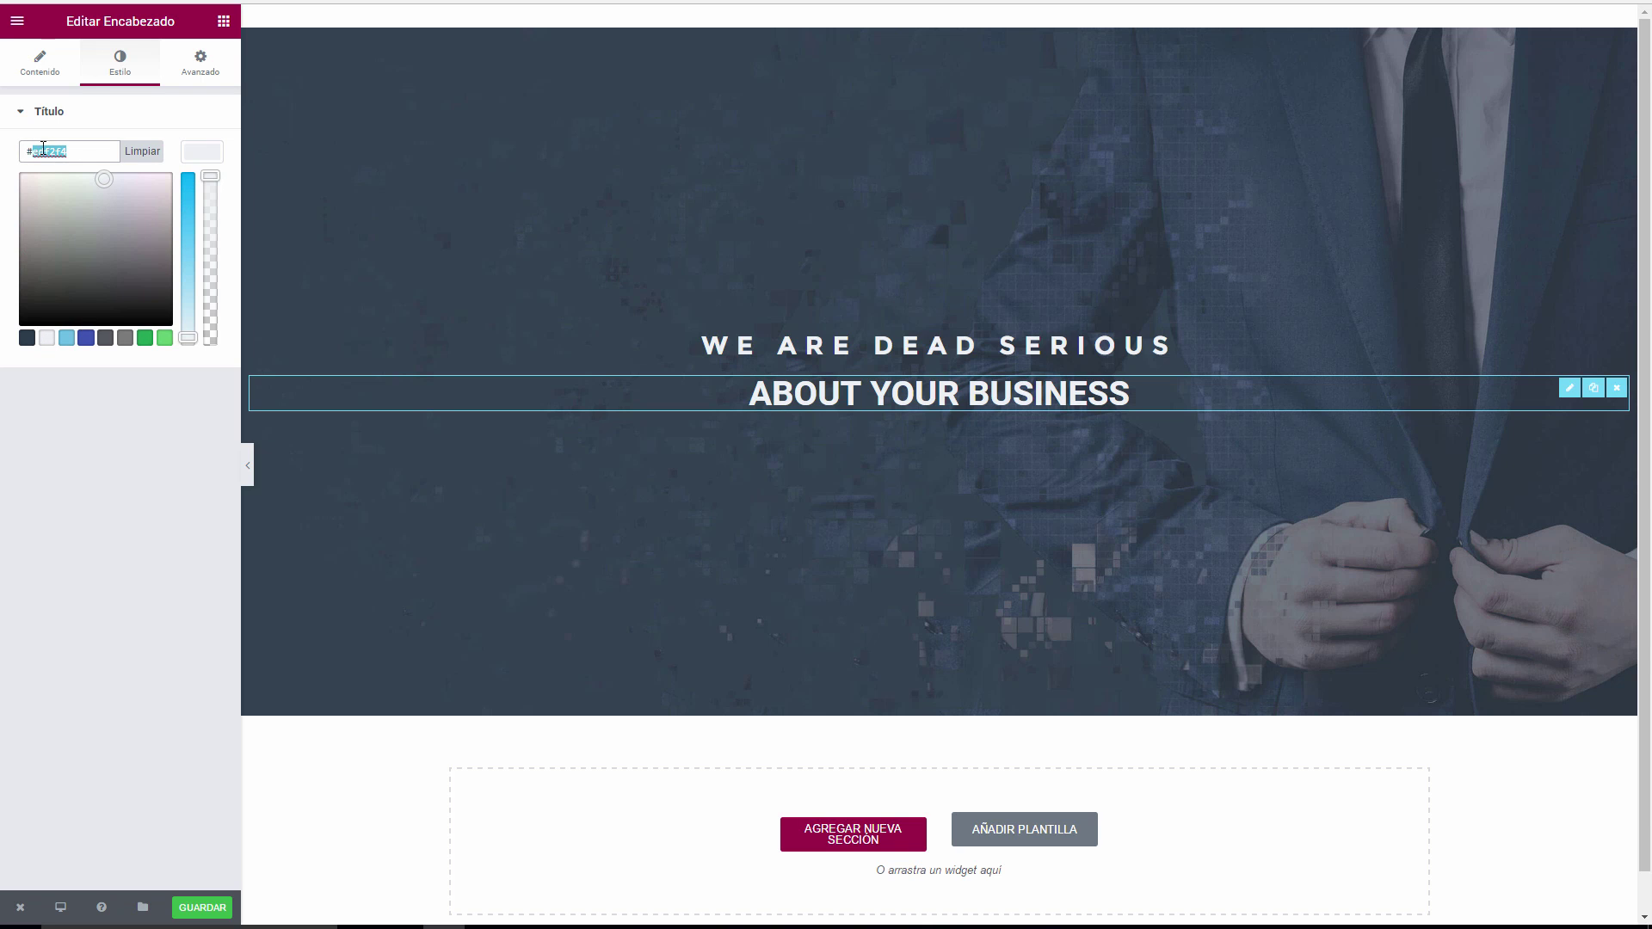
{"action": "type", "text": "ffffff"}
{"action": "left_click", "coordinate": [141, 449]}
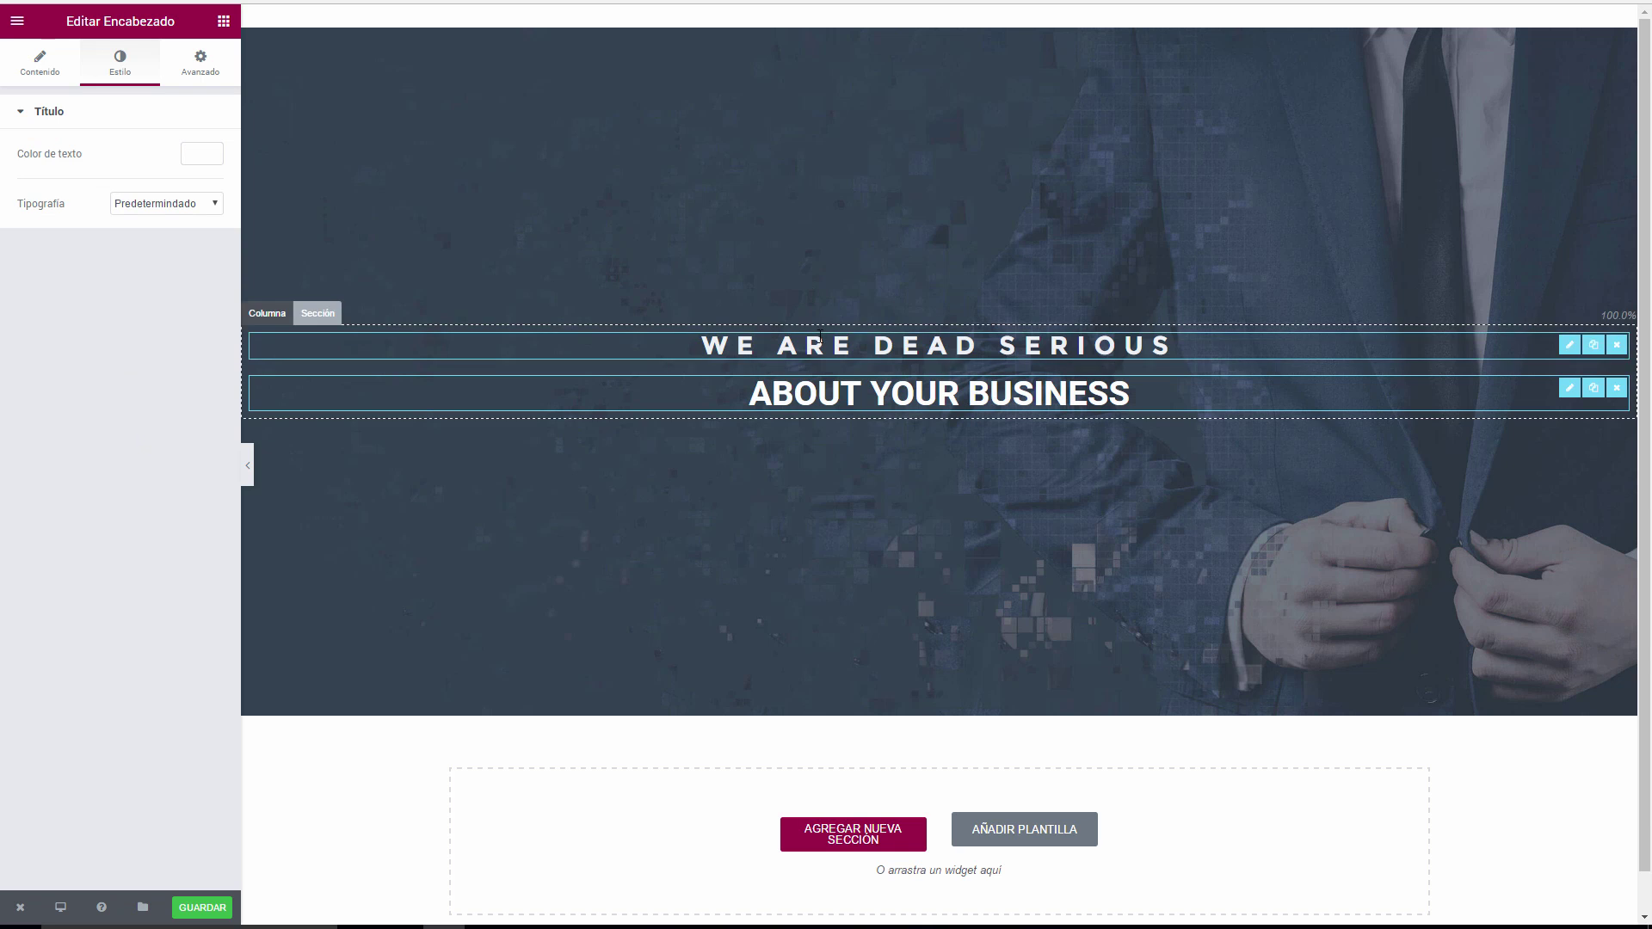
Change the "WE ARE DEAD SERIOUS" heading's text color to white, #ffffff.
{"action": "left_click", "coordinate": [526, 346]}
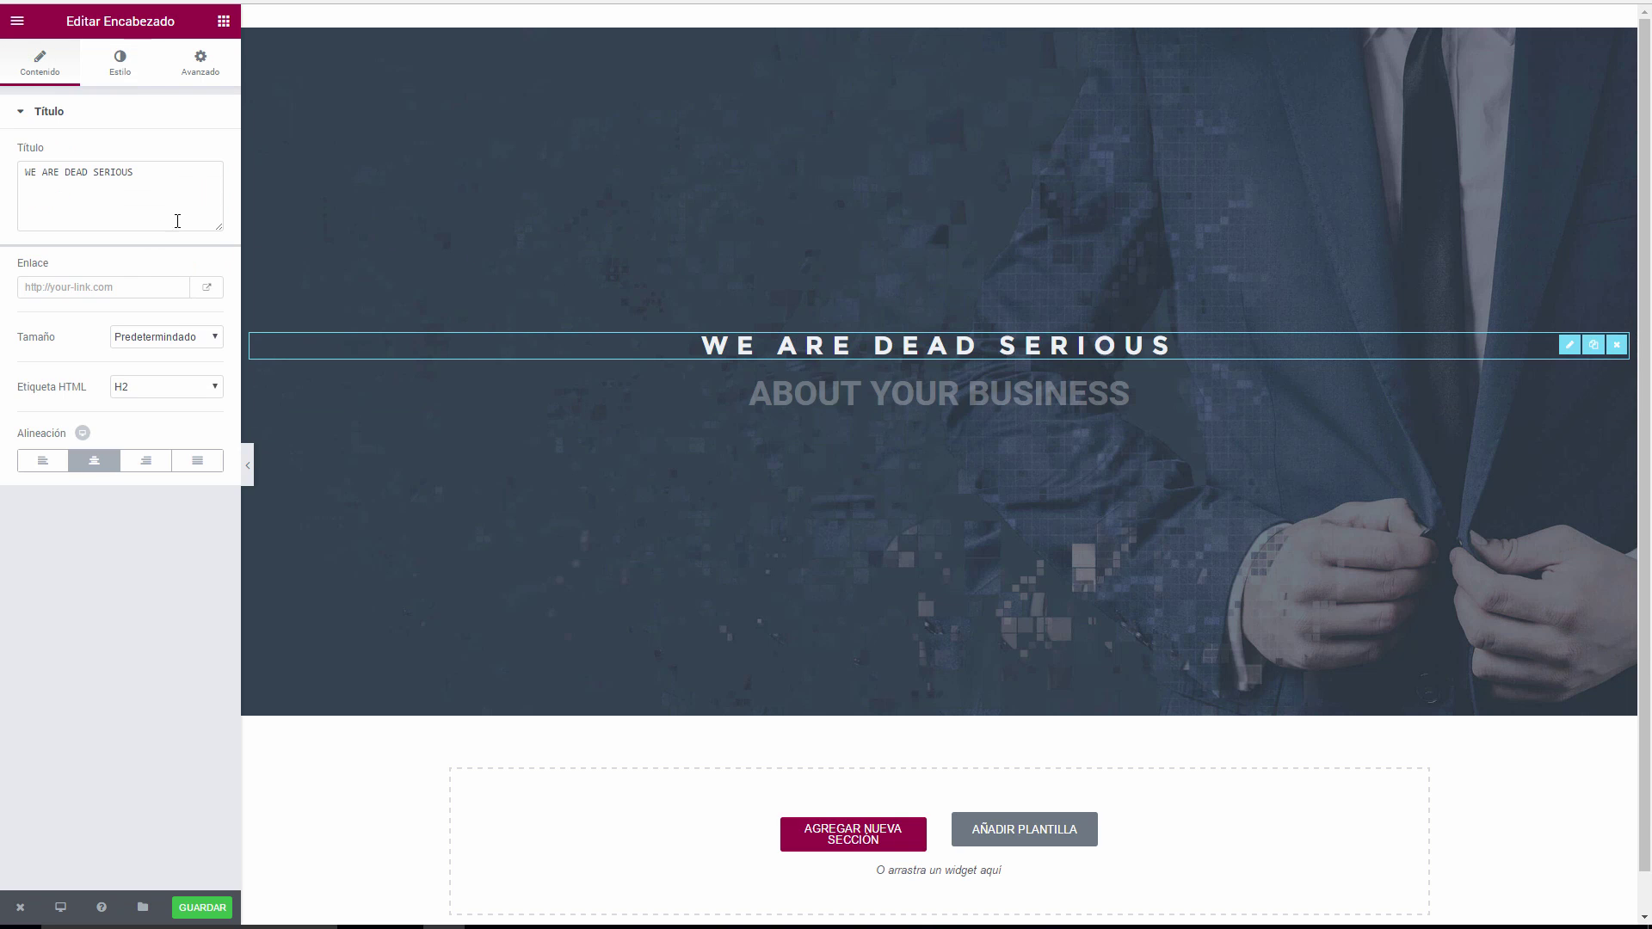
{"action": "left_click", "coordinate": [121, 64]}
{"action": "left_click", "coordinate": [202, 153]}
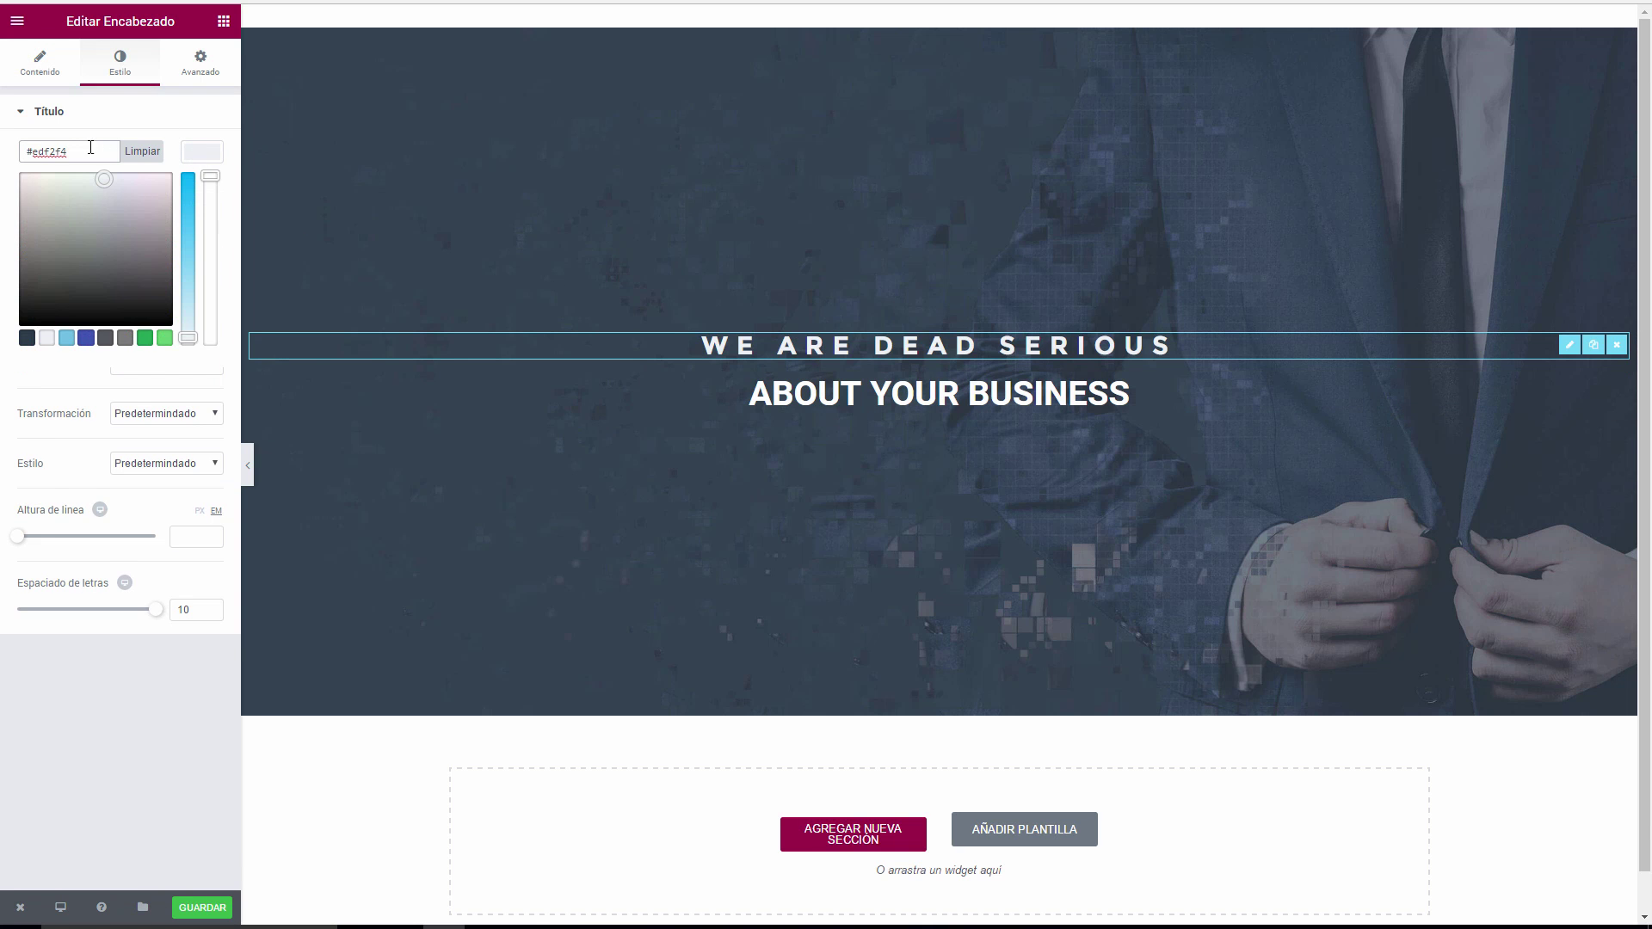
{"action": "double_click", "coordinate": [30, 153]}
{"action": "type", "text": "ffffff"}
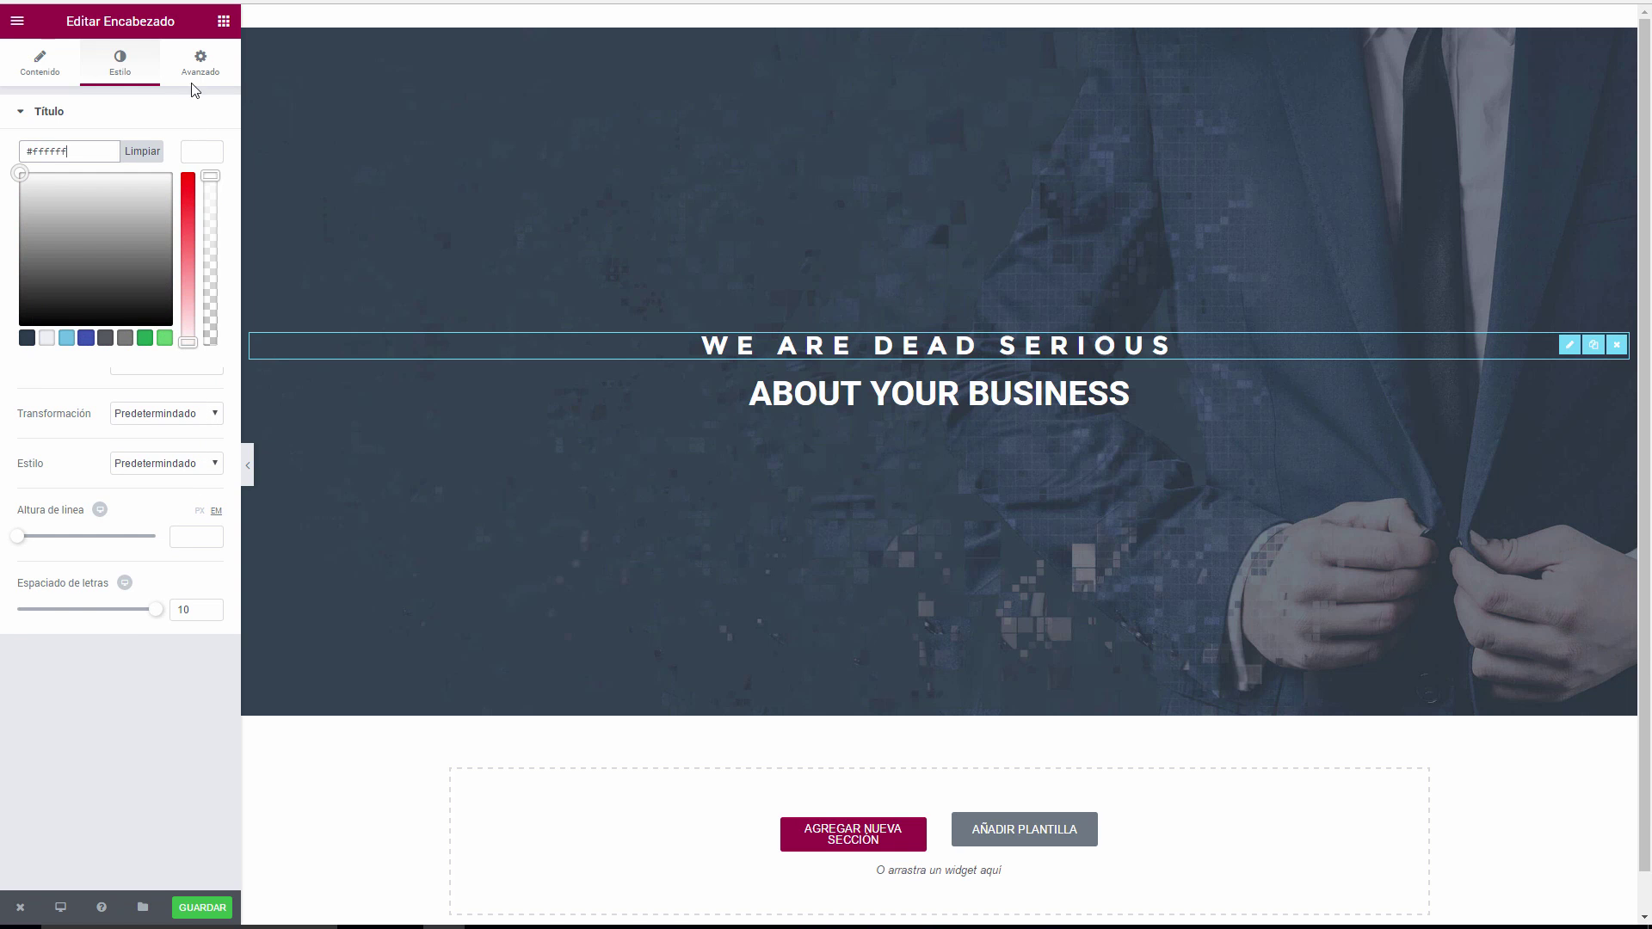
{"action": "left_click", "coordinate": [209, 724]}
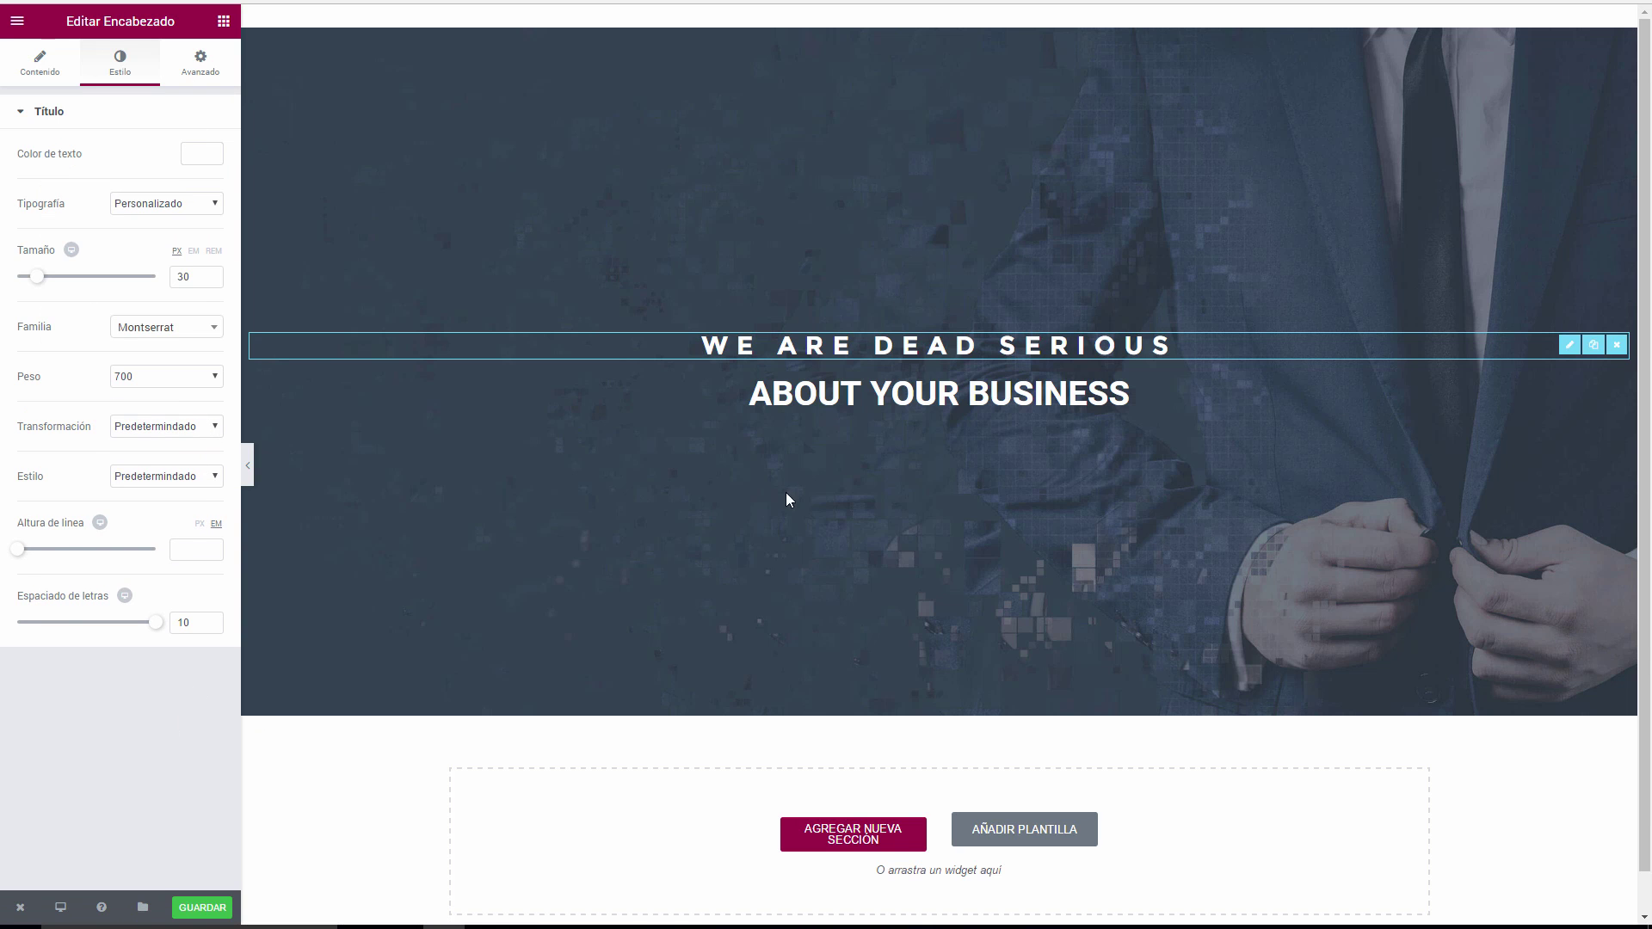
Give the "ABOUT YOUR BUSINESS" heading Personalizado typography with a size of 72 px.
{"action": "left_click", "coordinate": [829, 404]}
{"action": "left_click", "coordinate": [163, 340]}
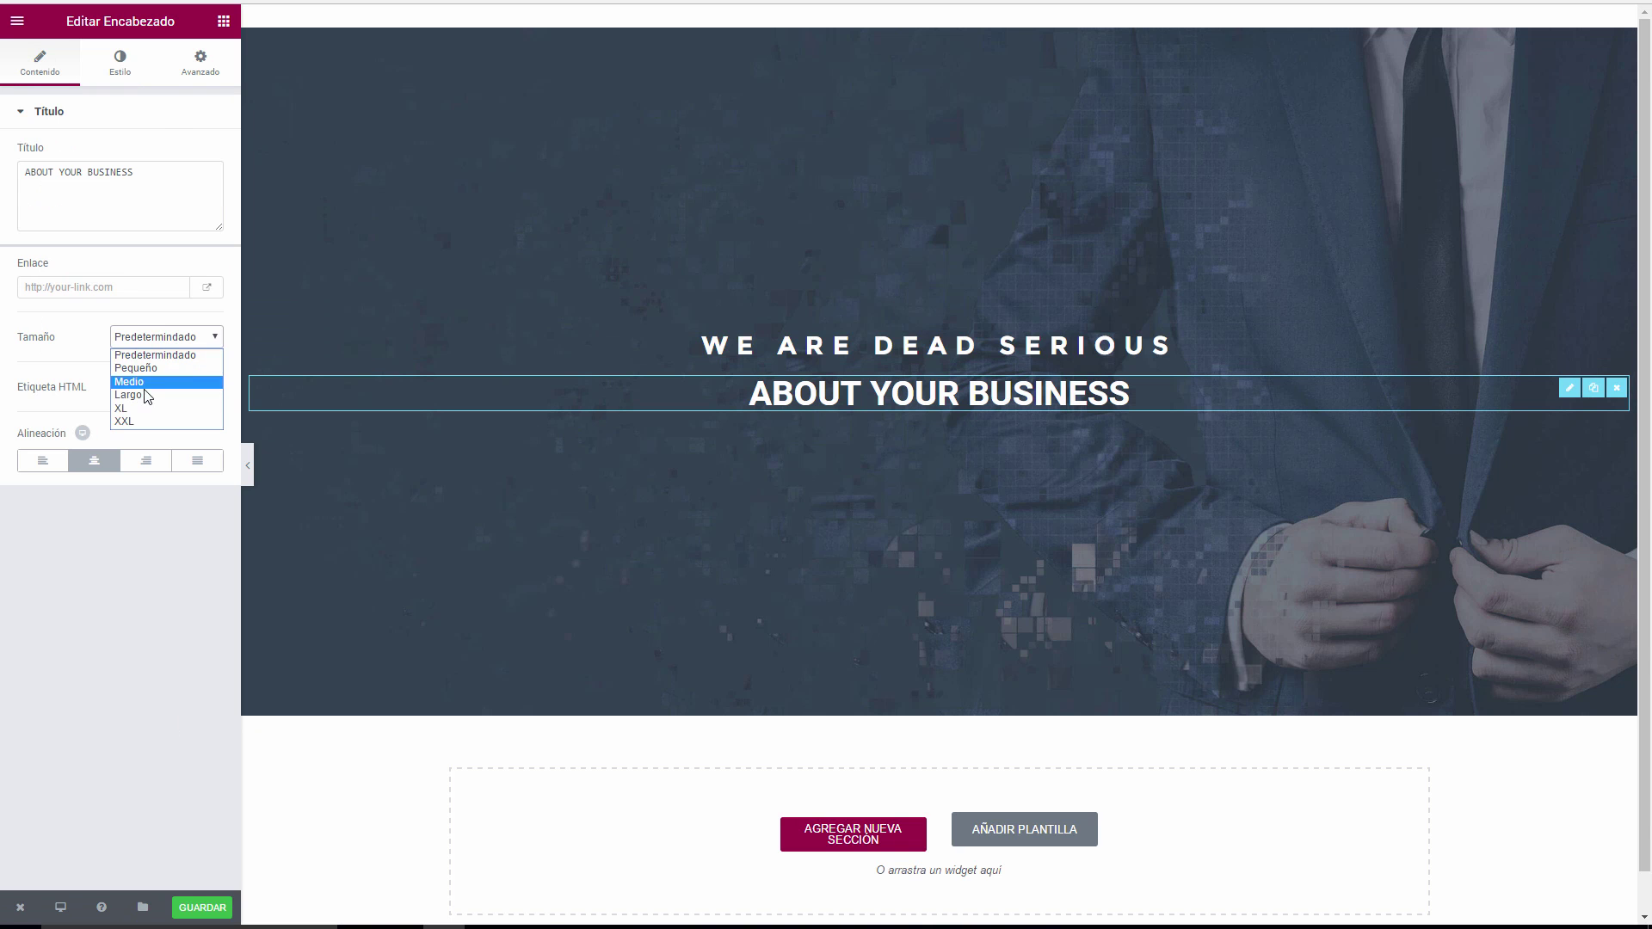
{"action": "left_click", "coordinate": [120, 63]}
{"action": "left_click", "coordinate": [120, 63]}
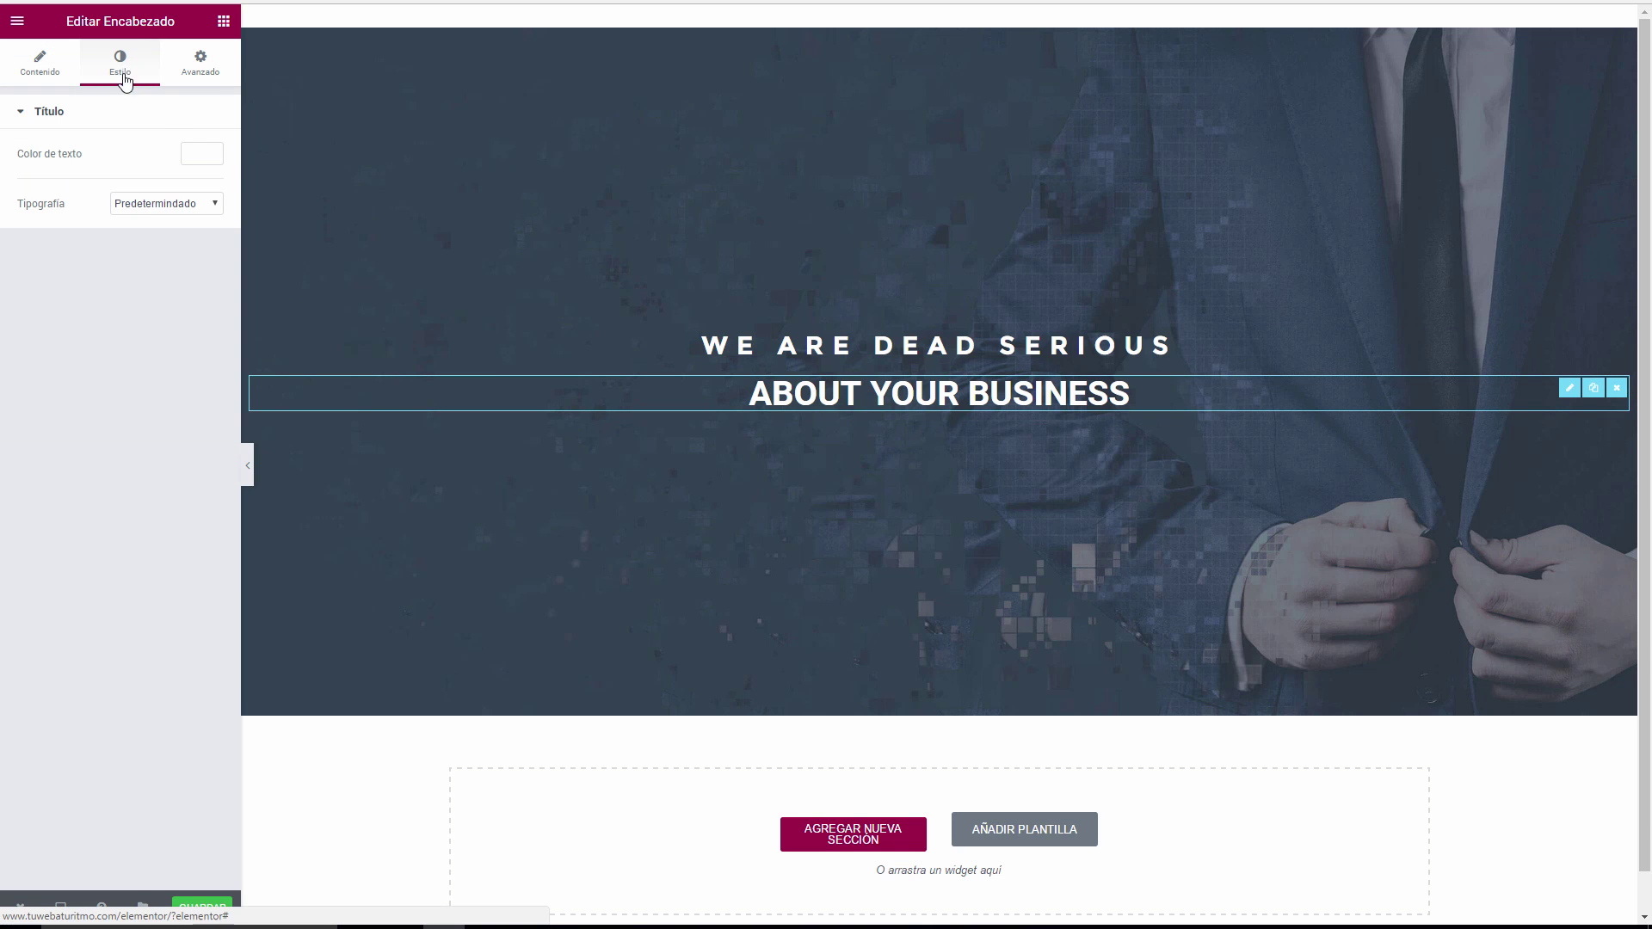
{"action": "left_click", "coordinate": [145, 201]}
{"action": "left_click", "coordinate": [147, 236]}
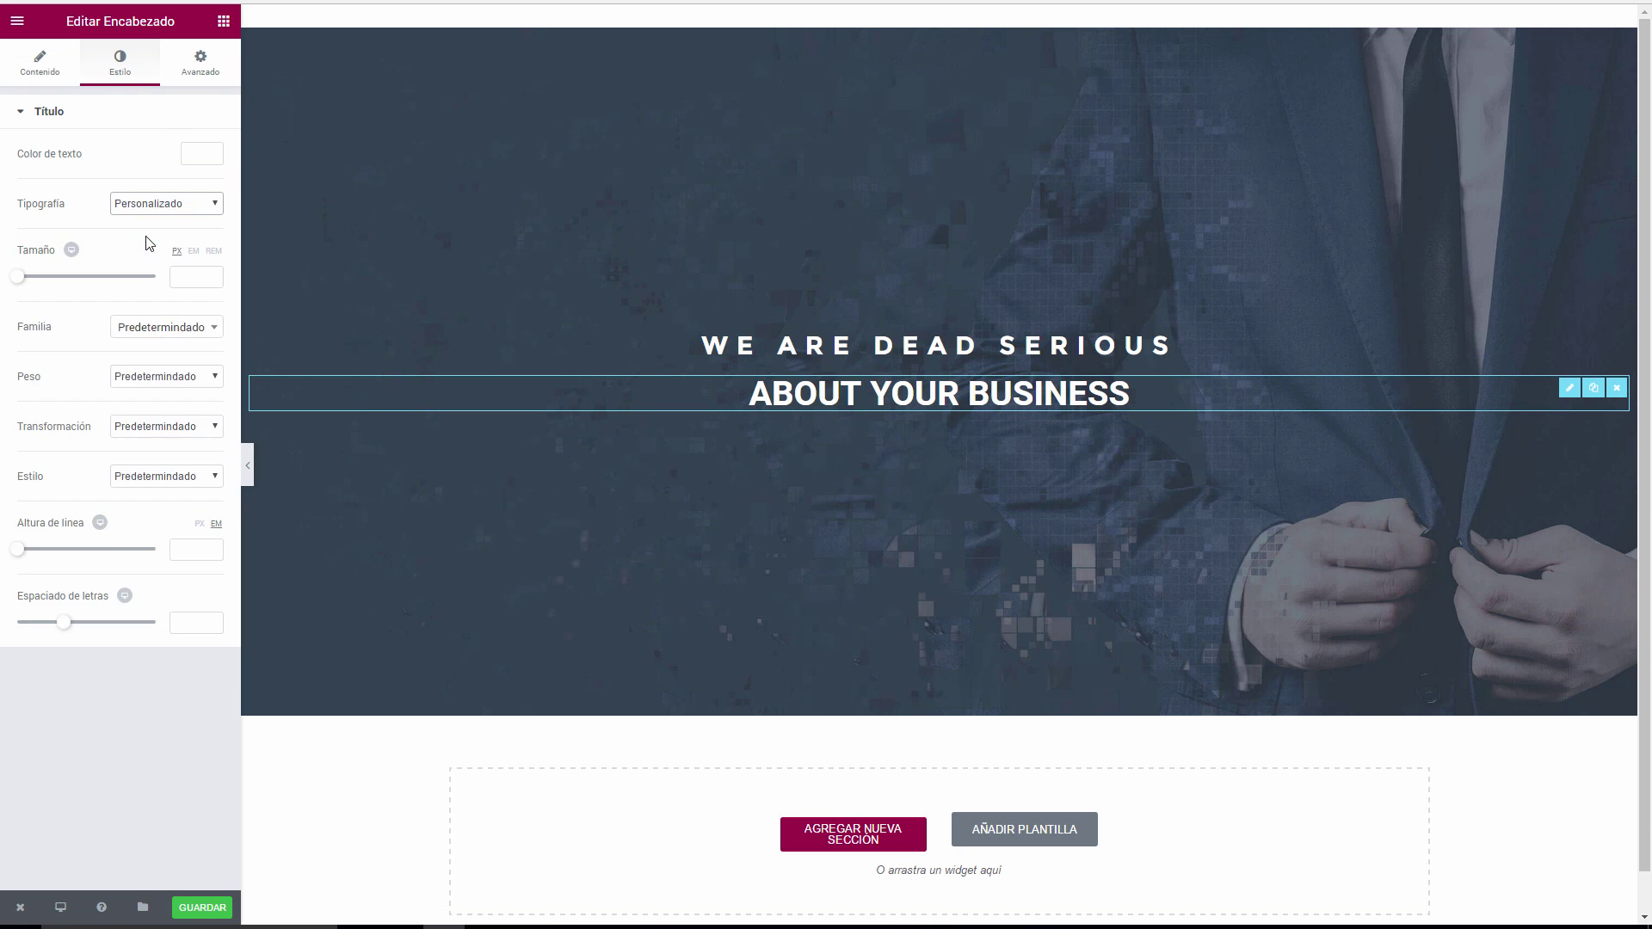
{"action": "left_click", "coordinate": [206, 277]}
{"action": "type", "text": "72"}
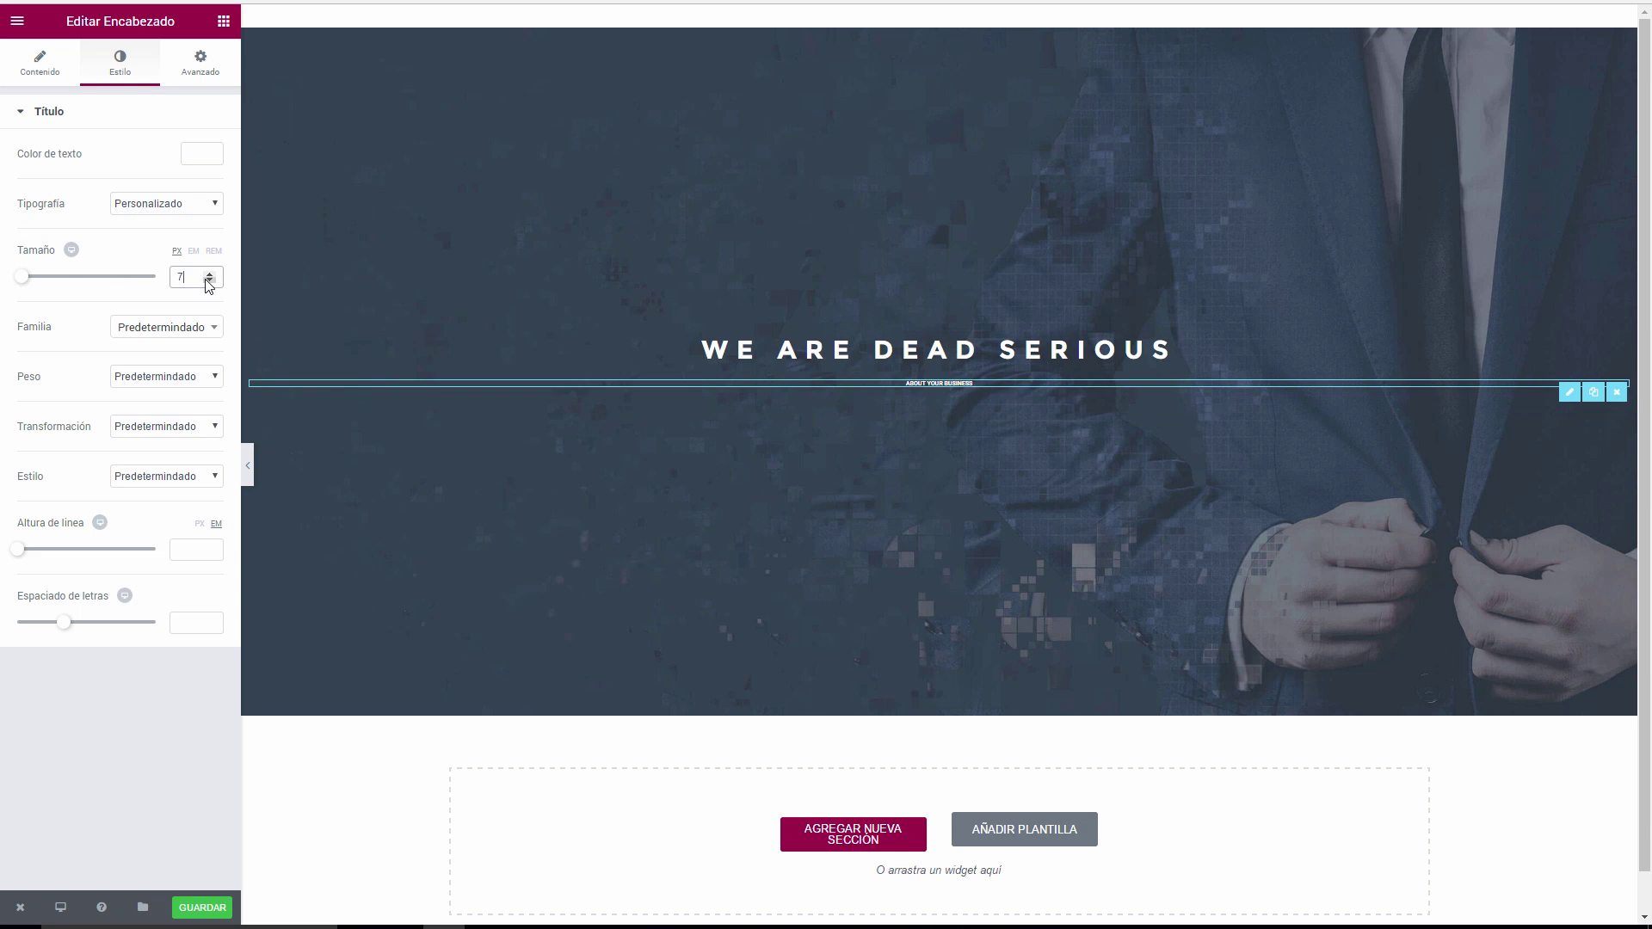
Set the "ABOUT YOUR BUSINESS" heading's font family to Montserrat and preview the page full width.
{"action": "left_click", "coordinate": [176, 334]}
{"action": "type", "text": "mont"}
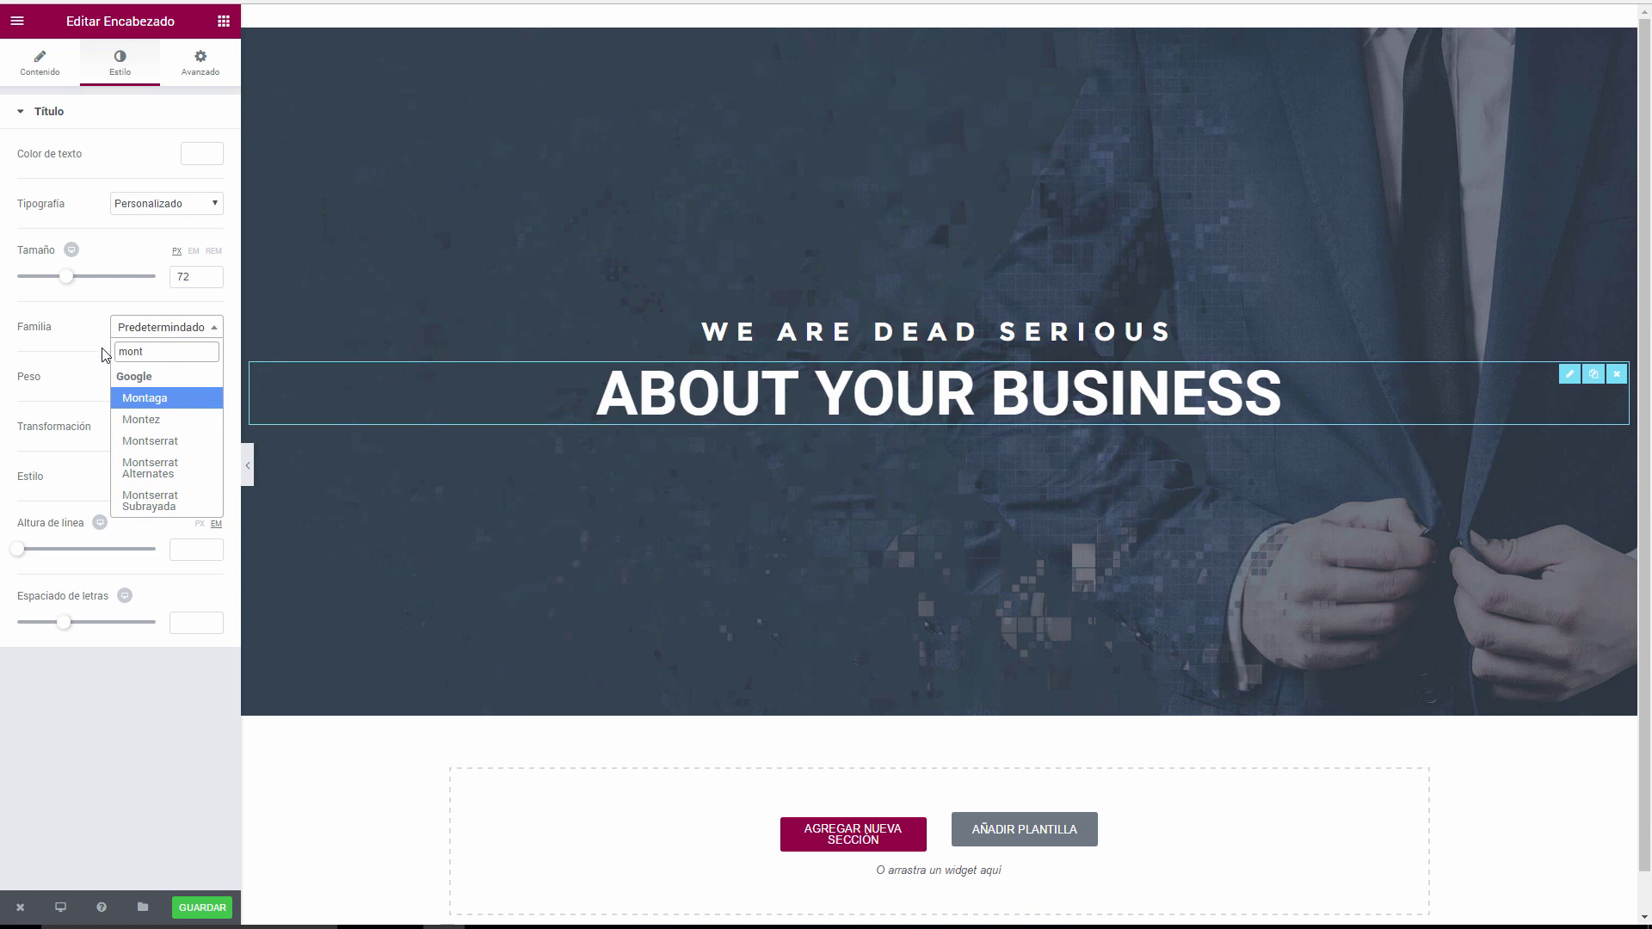
{"action": "left_click", "coordinate": [152, 444]}
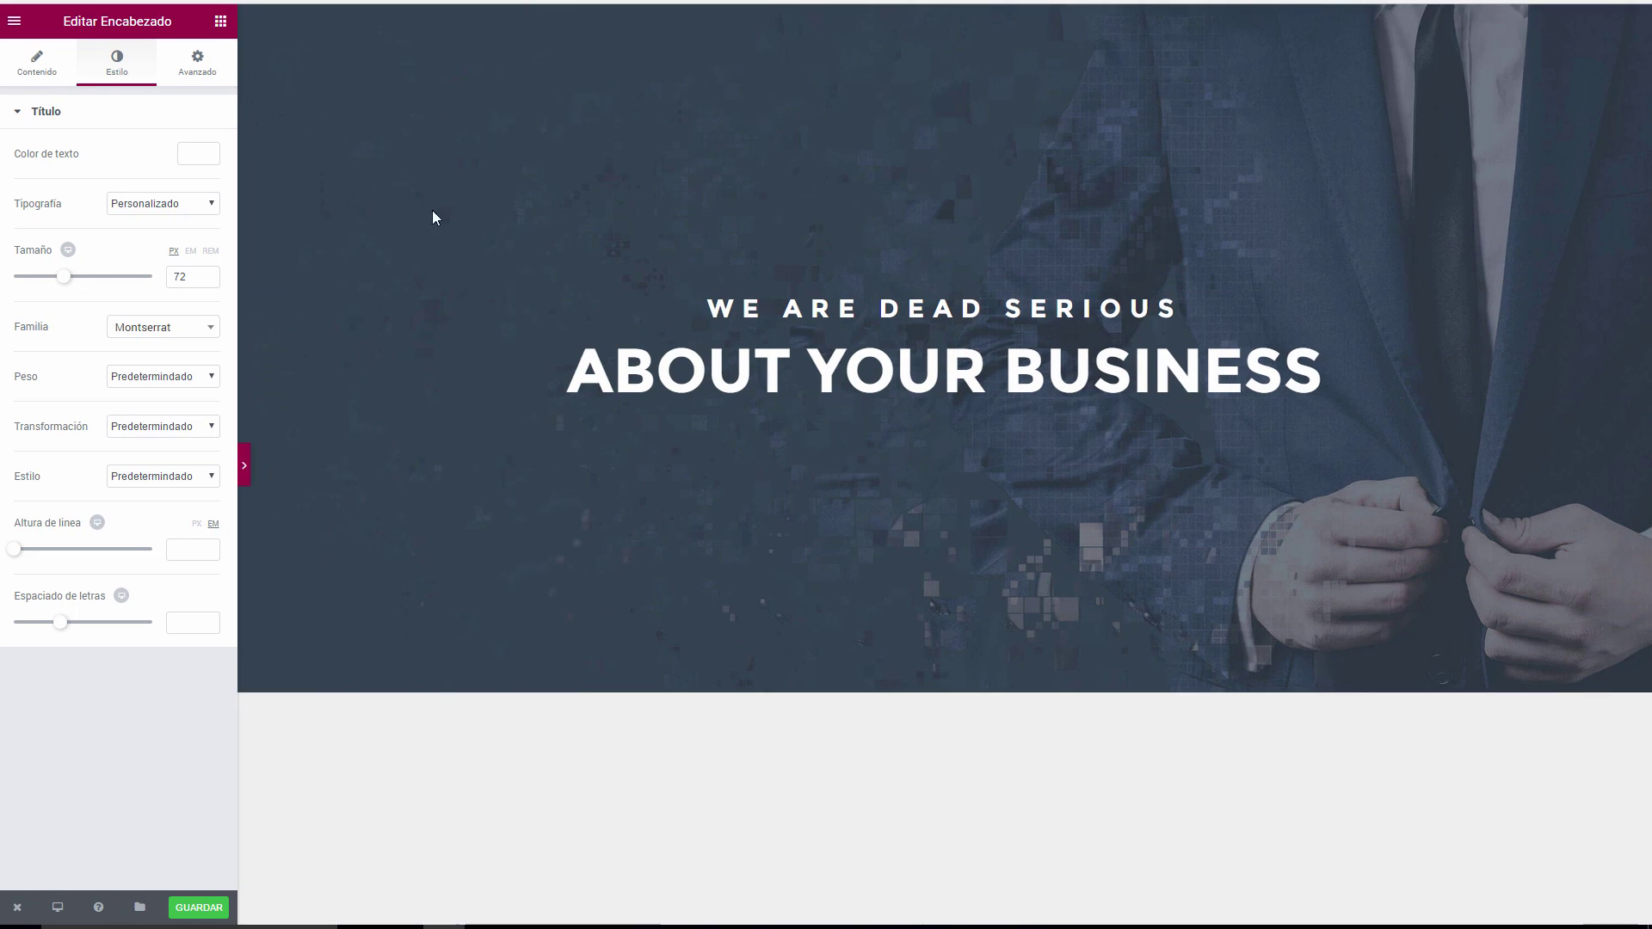
{"action": "key", "text": "ctrl+p"}
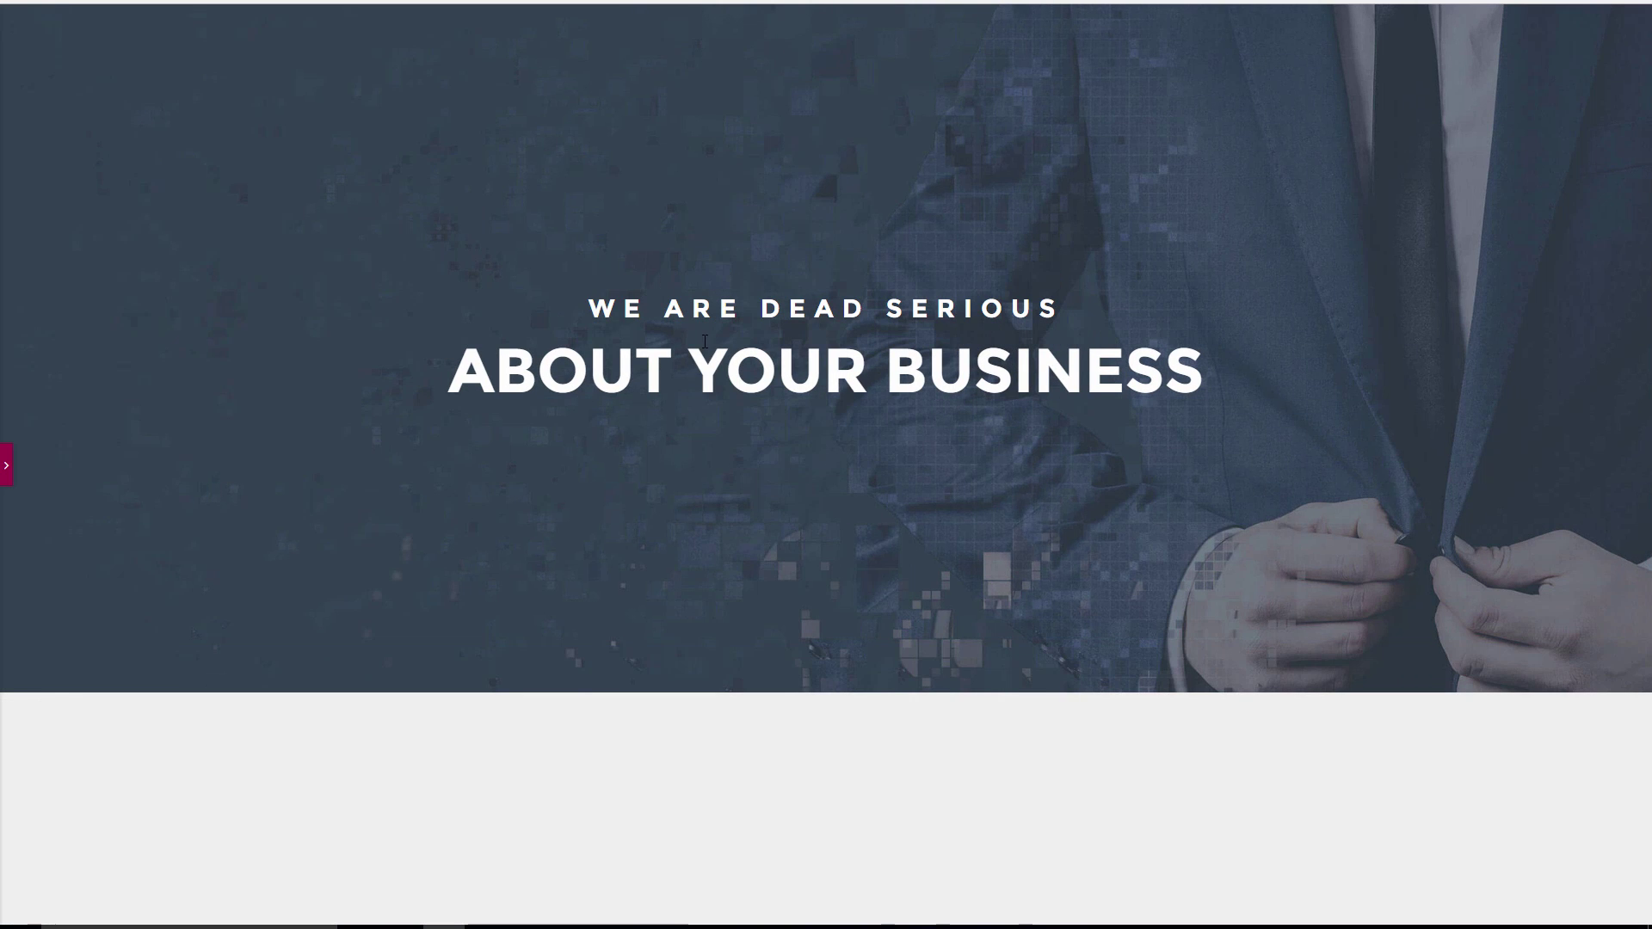
{"action": "left_click", "coordinate": [6, 470]}
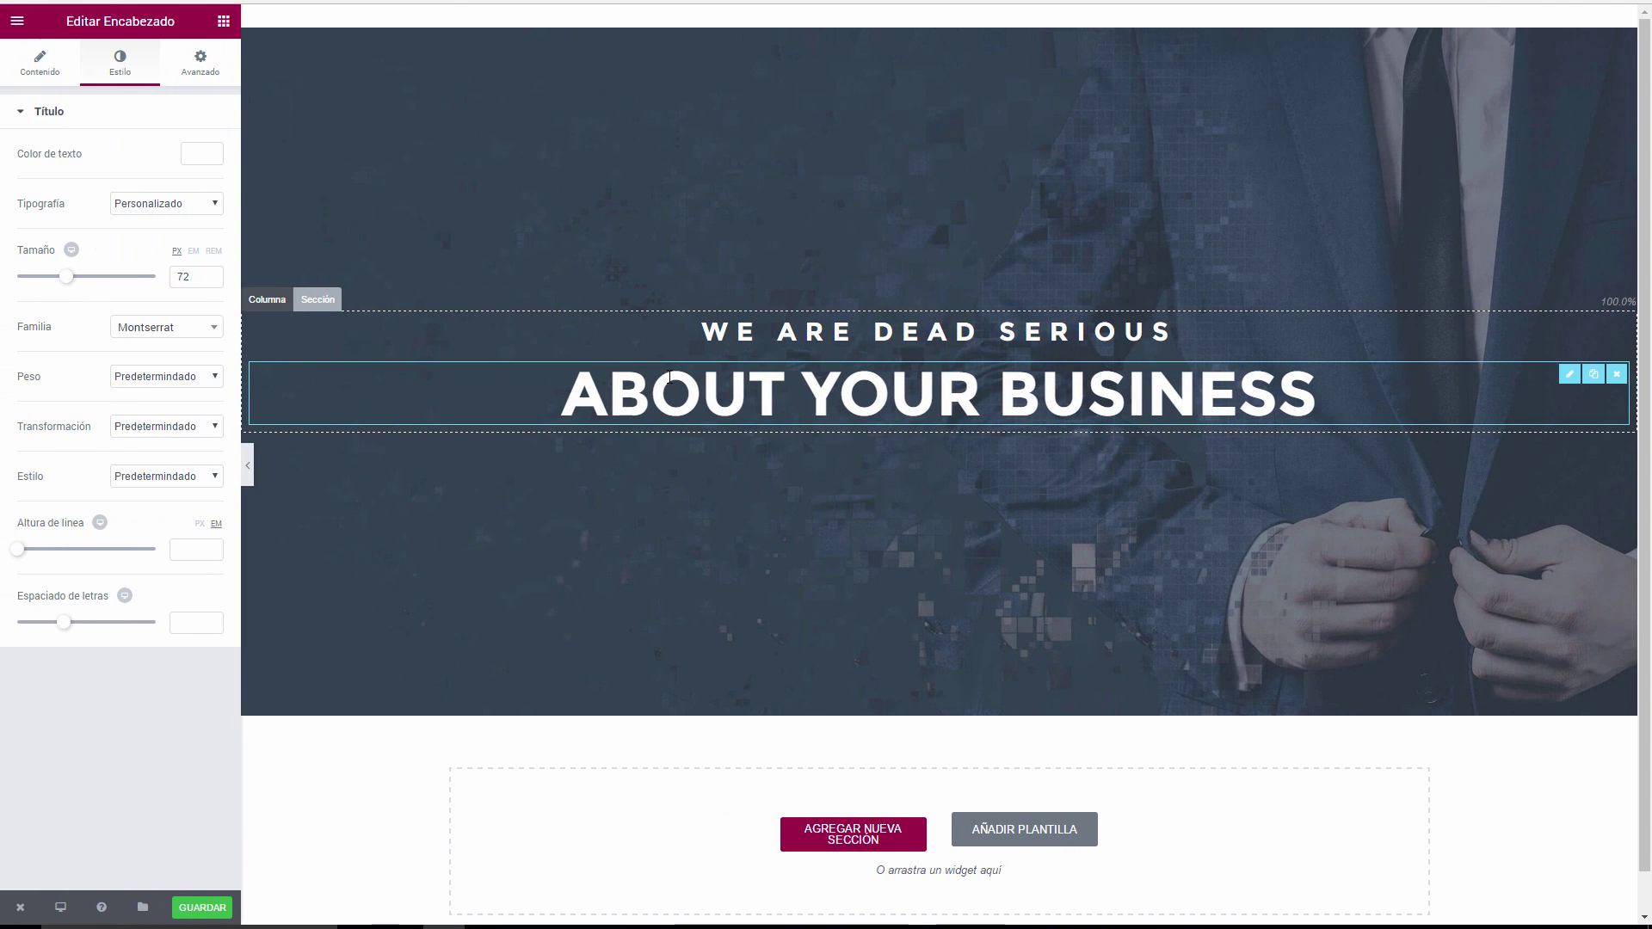
Unlink the "ABOUT YOUR BUSINESS" heading's margins, set its top margin to -10 px, and preview the page full width.
{"action": "left_click", "coordinate": [201, 62]}
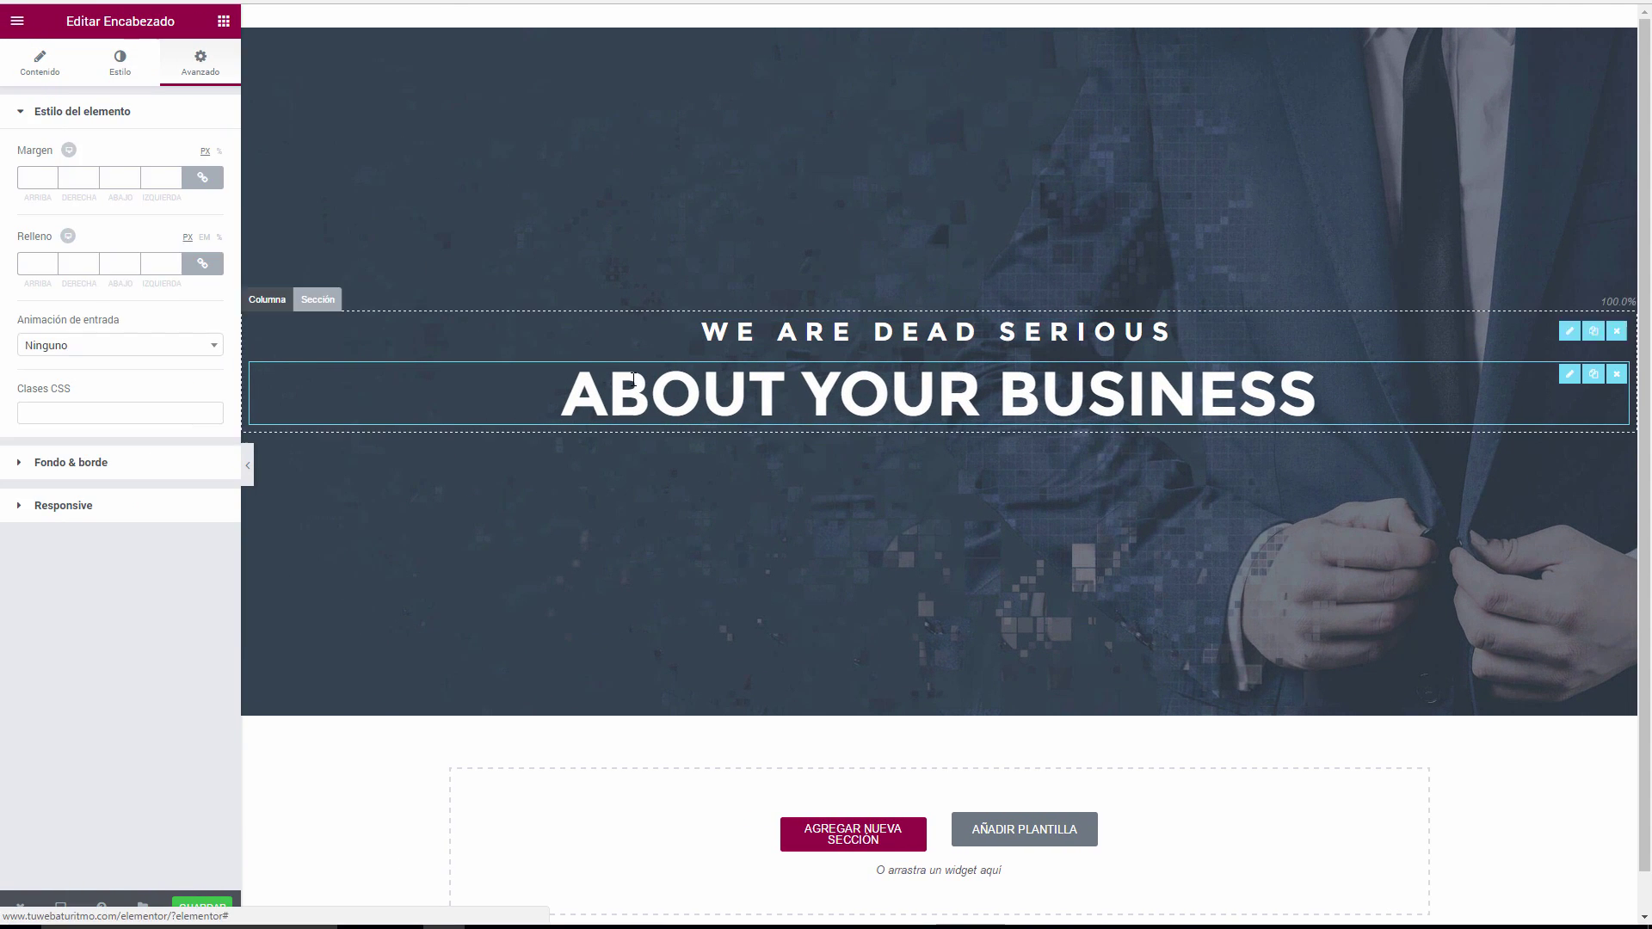
{"action": "left_click", "coordinate": [205, 180]}
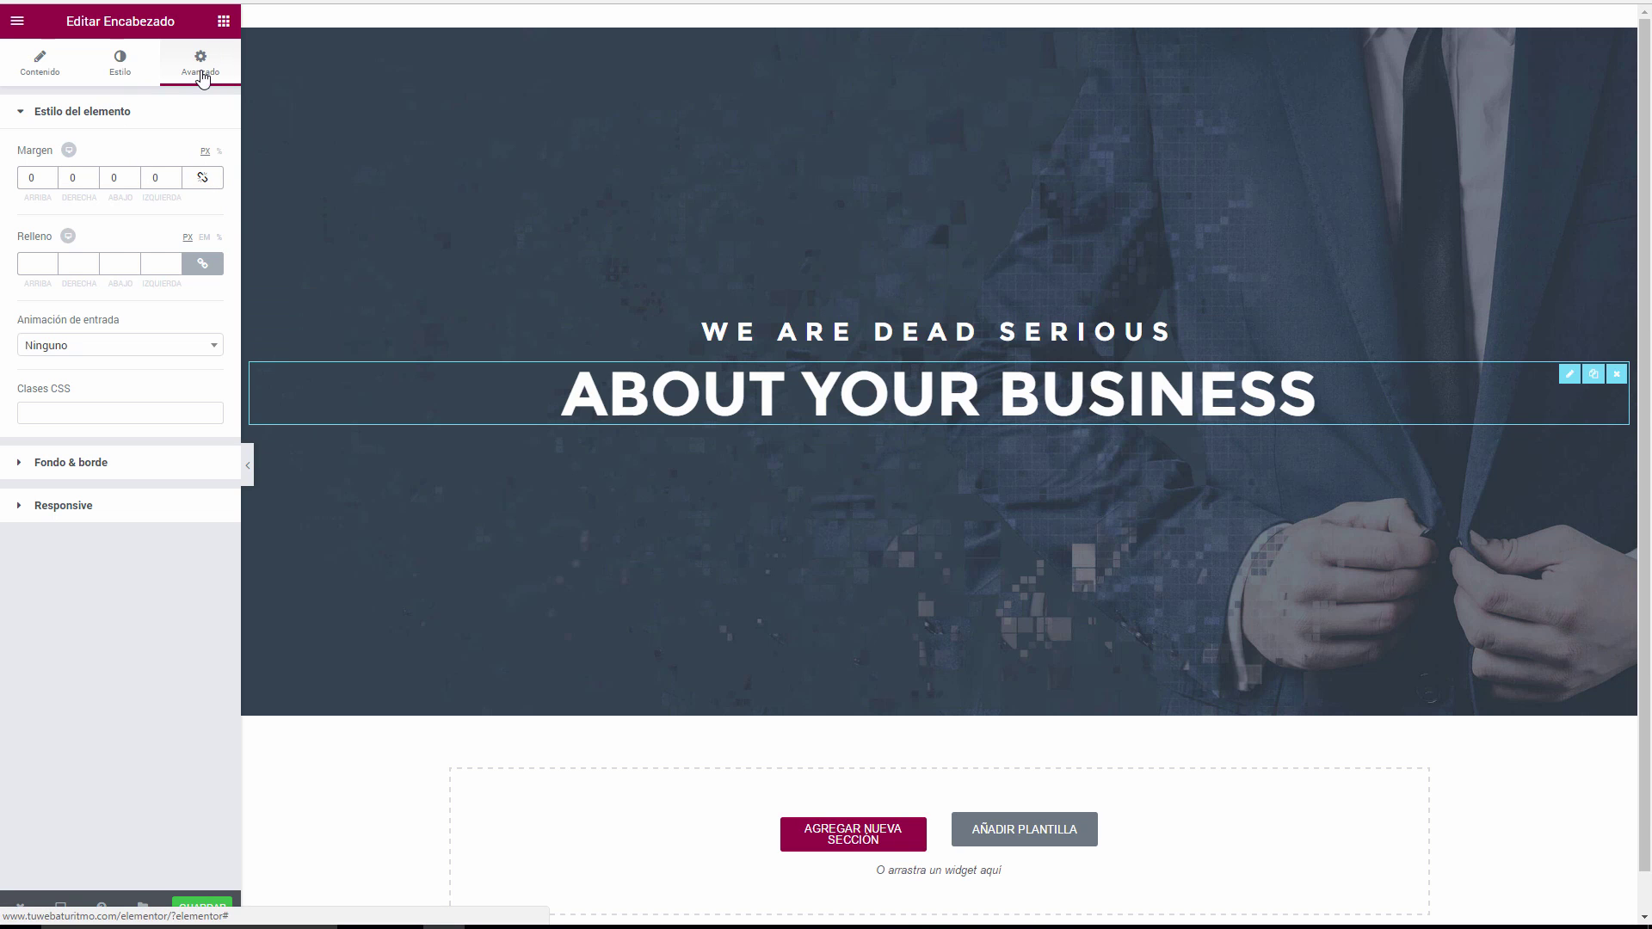
{"action": "left_click", "coordinate": [51, 176]}
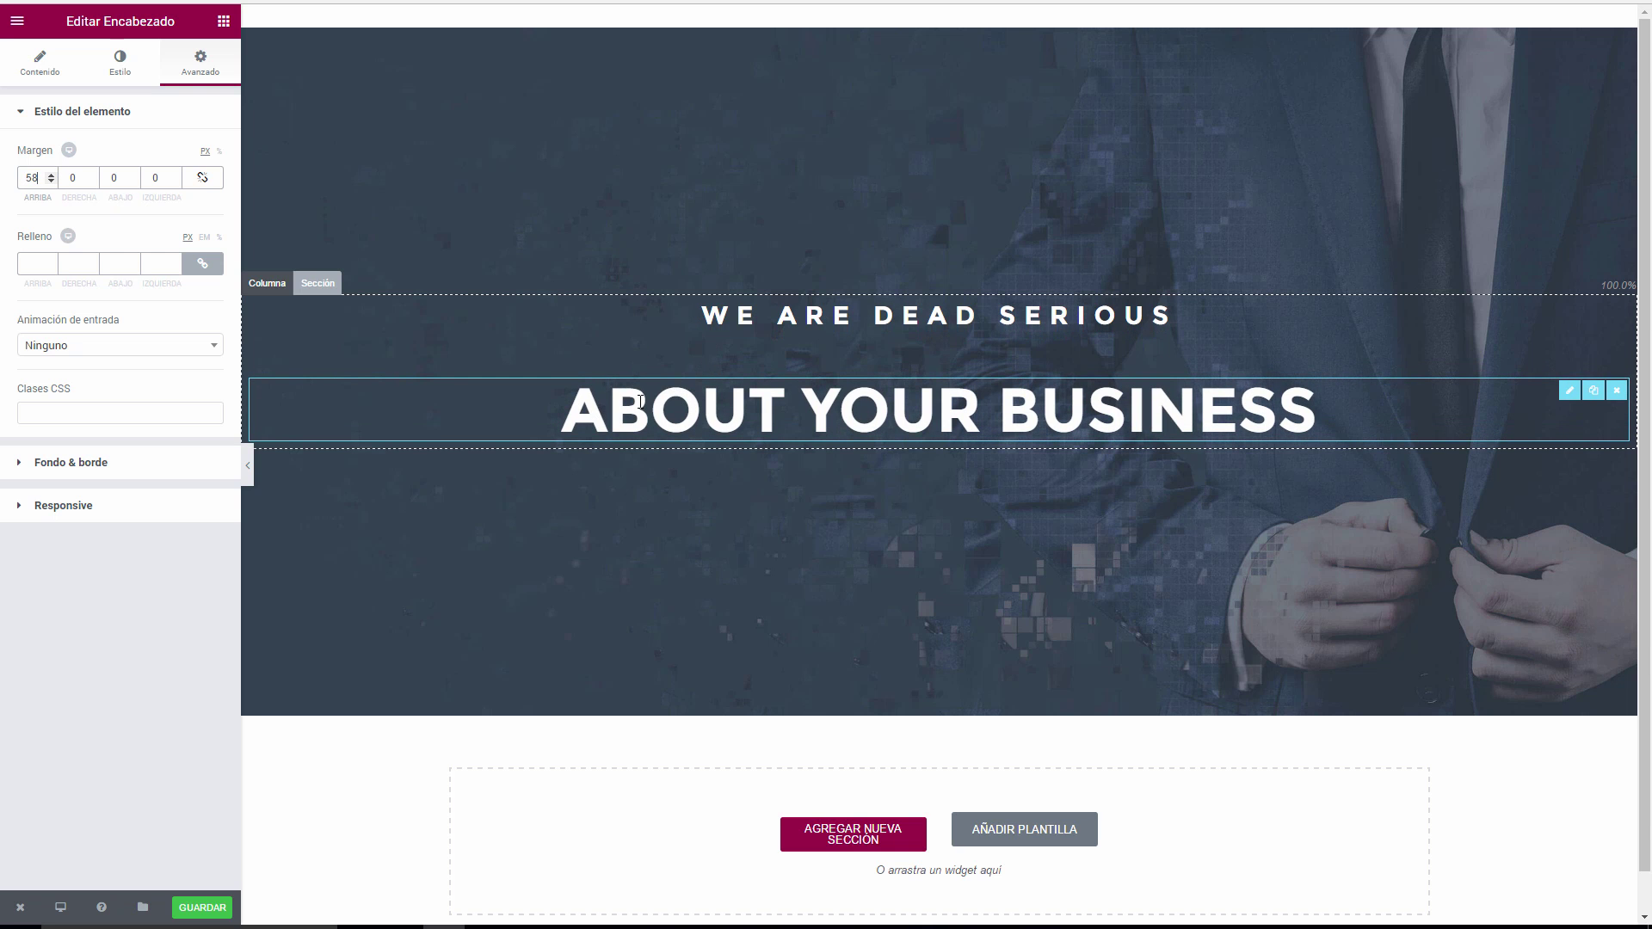
{"action": "left_click", "coordinate": [52, 182]}
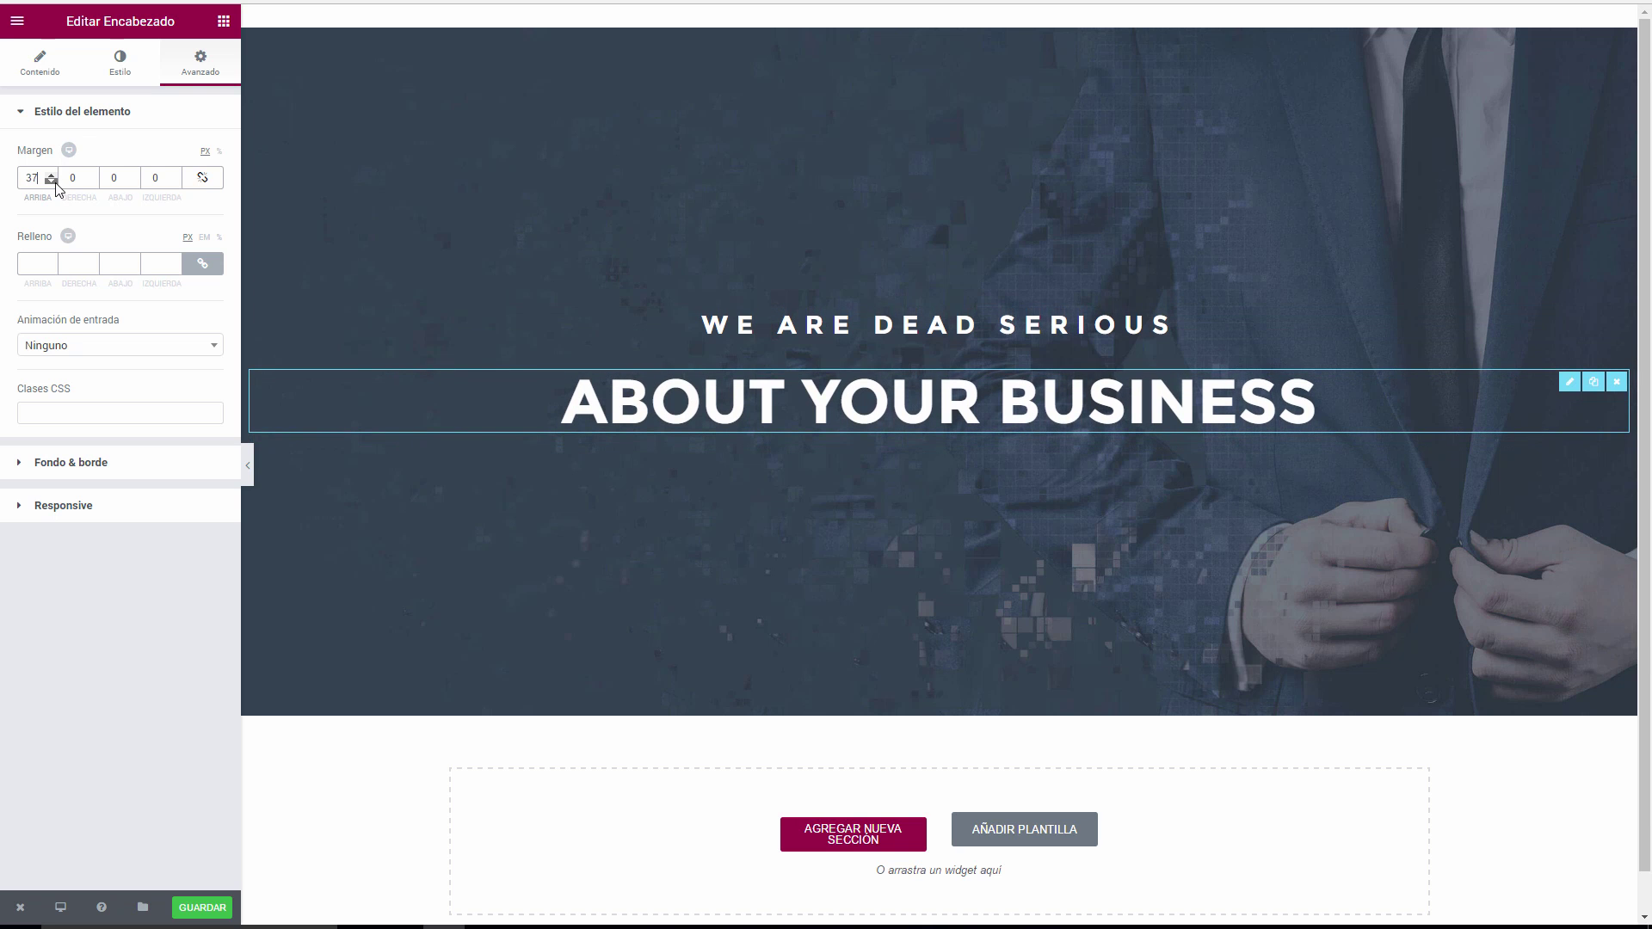
{"action": "left_click_drag", "start_coordinate": [51, 181], "coordinate": [51, 182]}
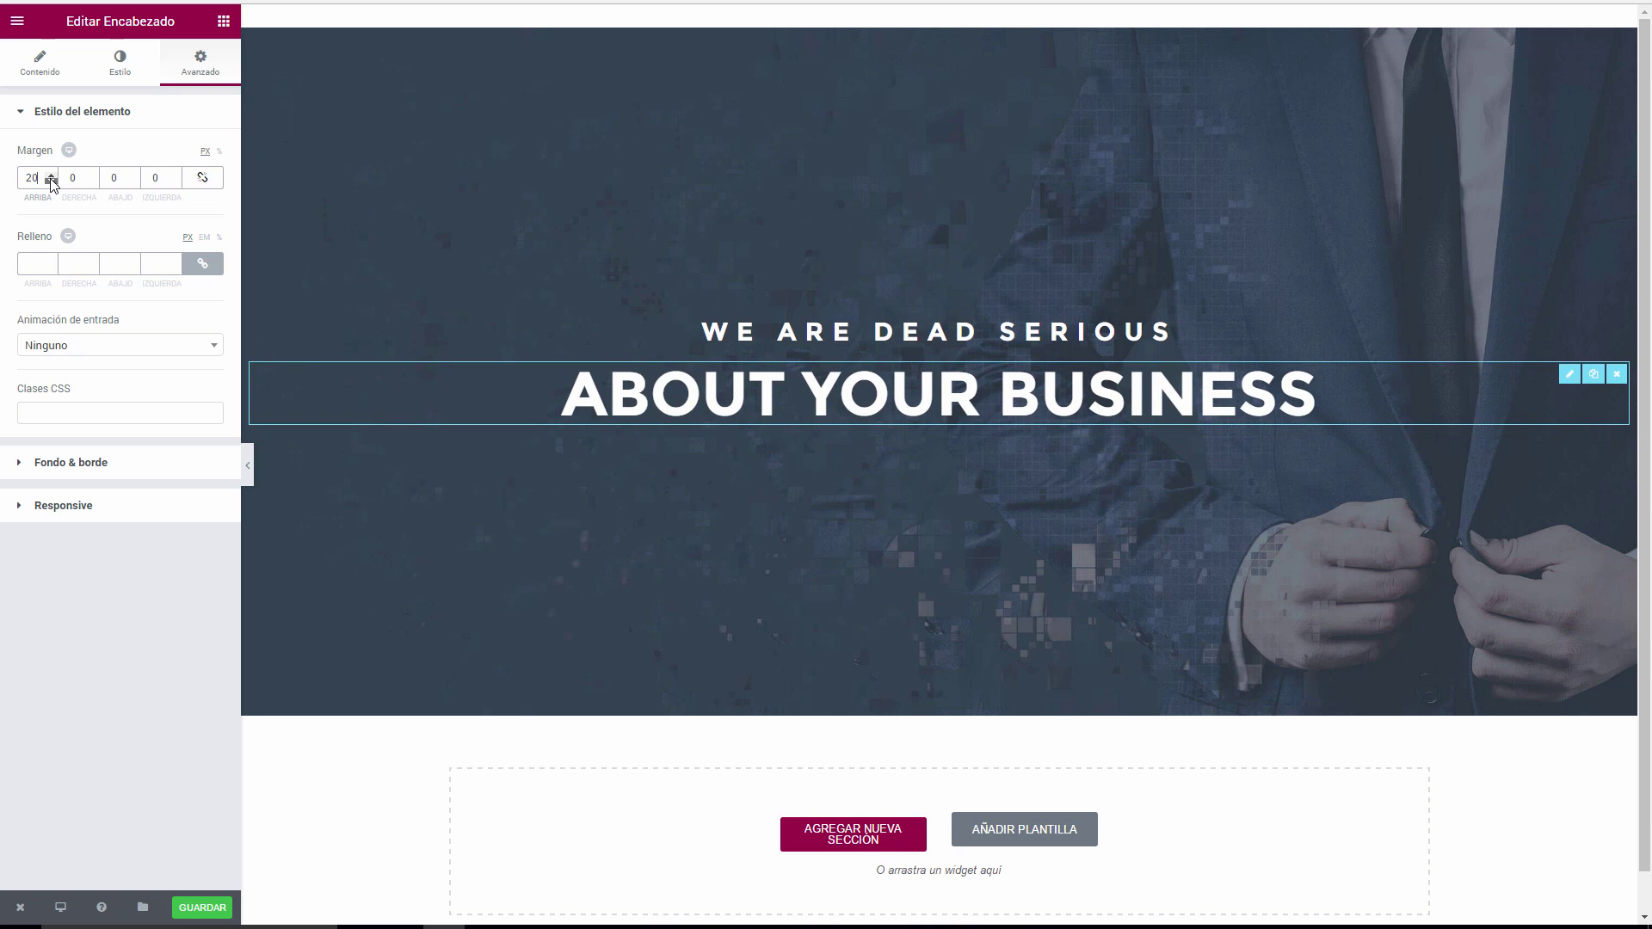
{"action": "right_click", "coordinate": [52, 181]}
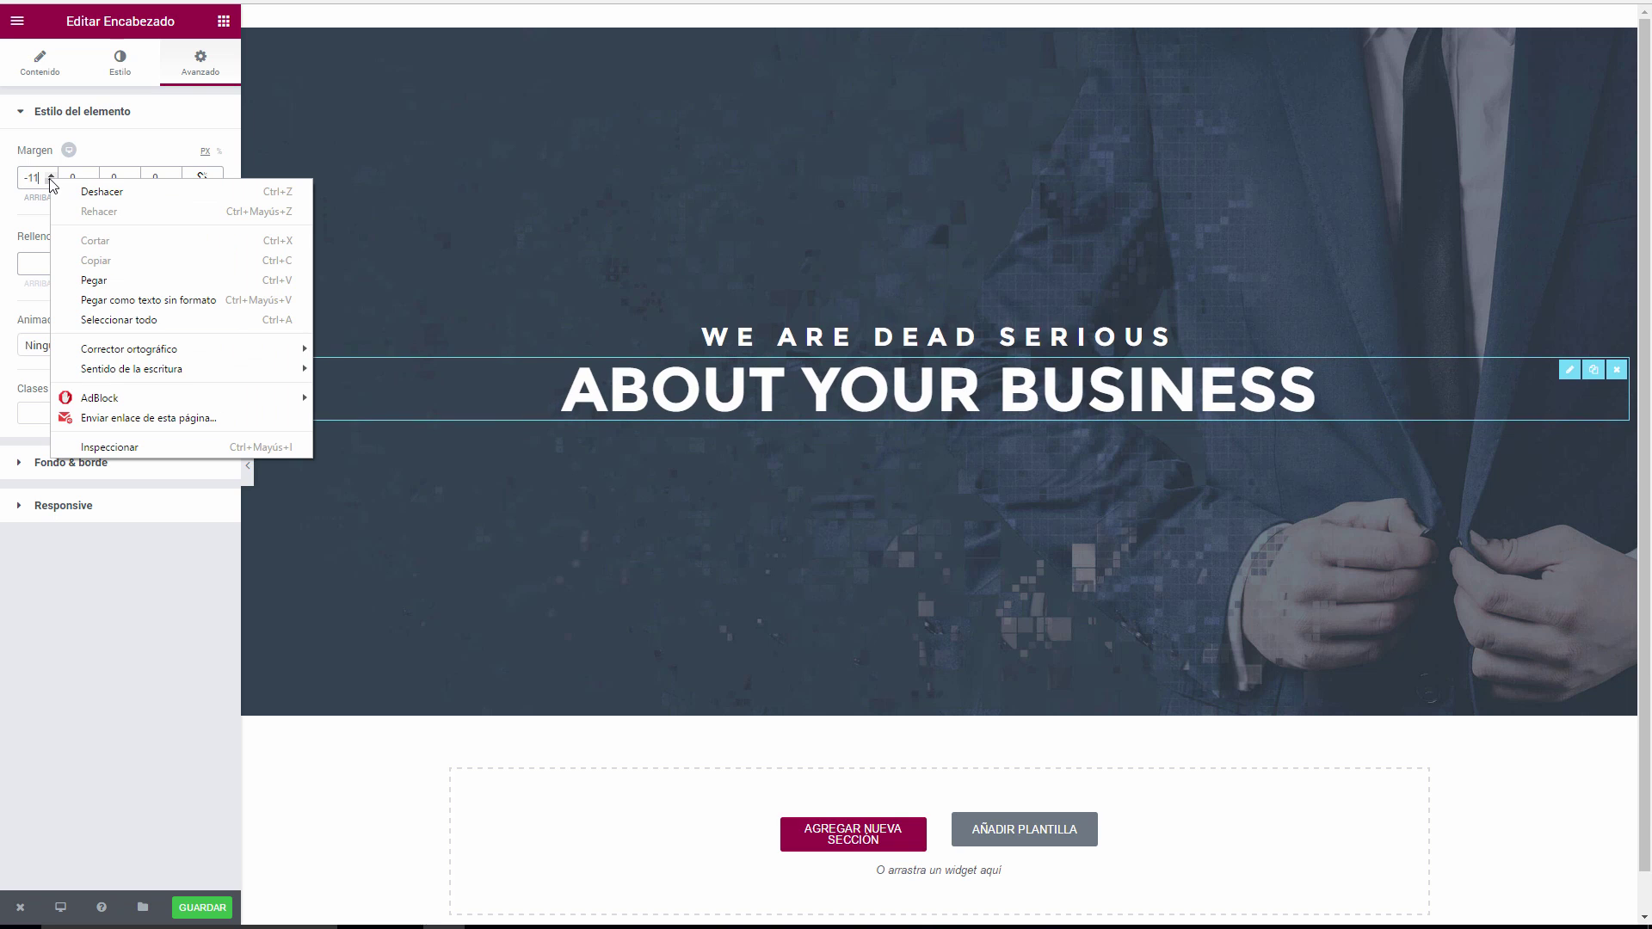
{"action": "left_click", "coordinate": [42, 202]}
{"action": "left_click_drag", "start_coordinate": [51, 176], "coordinate": [53, 180]}
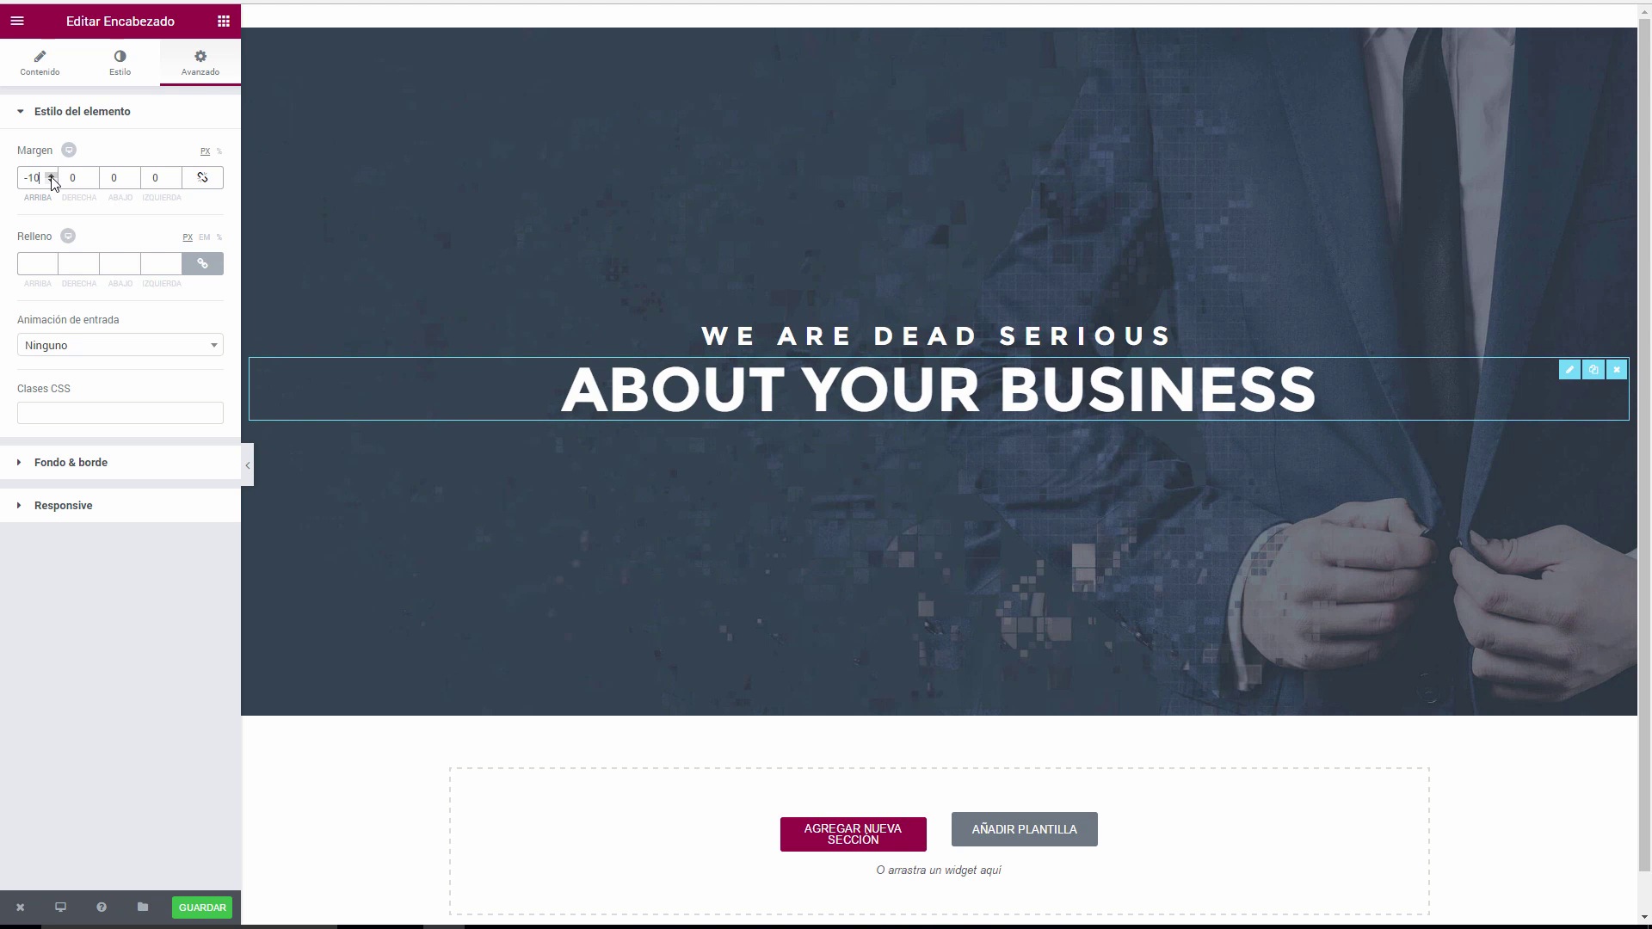
{"action": "left_click", "coordinate": [247, 466]}
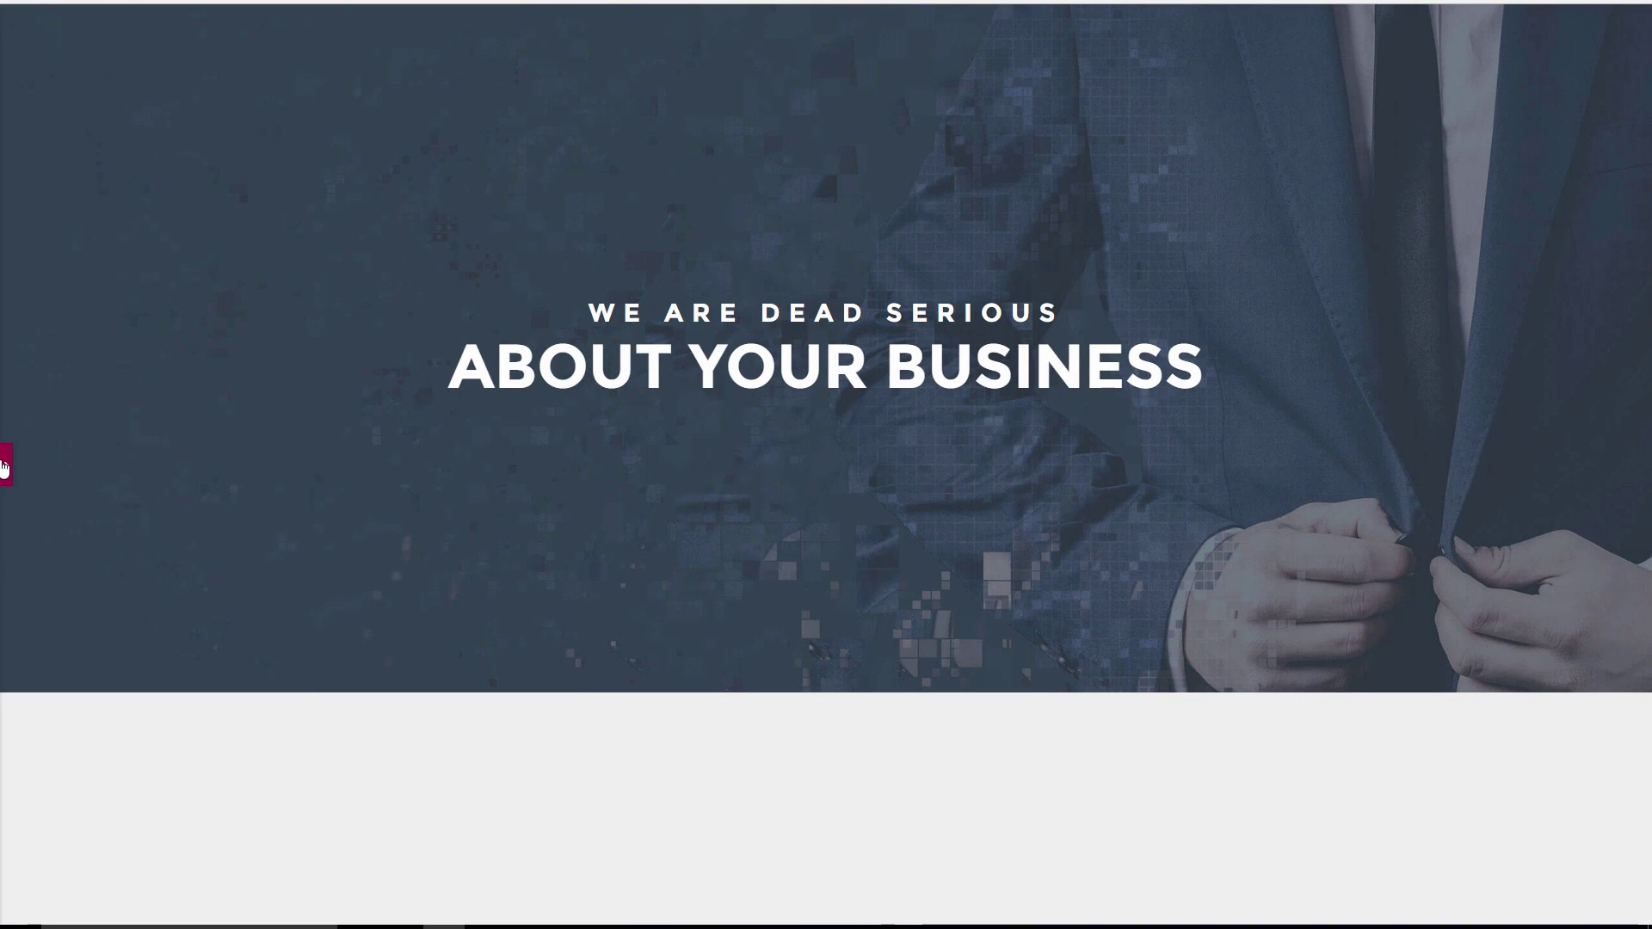
{"action": "left_click", "coordinate": [7, 473]}
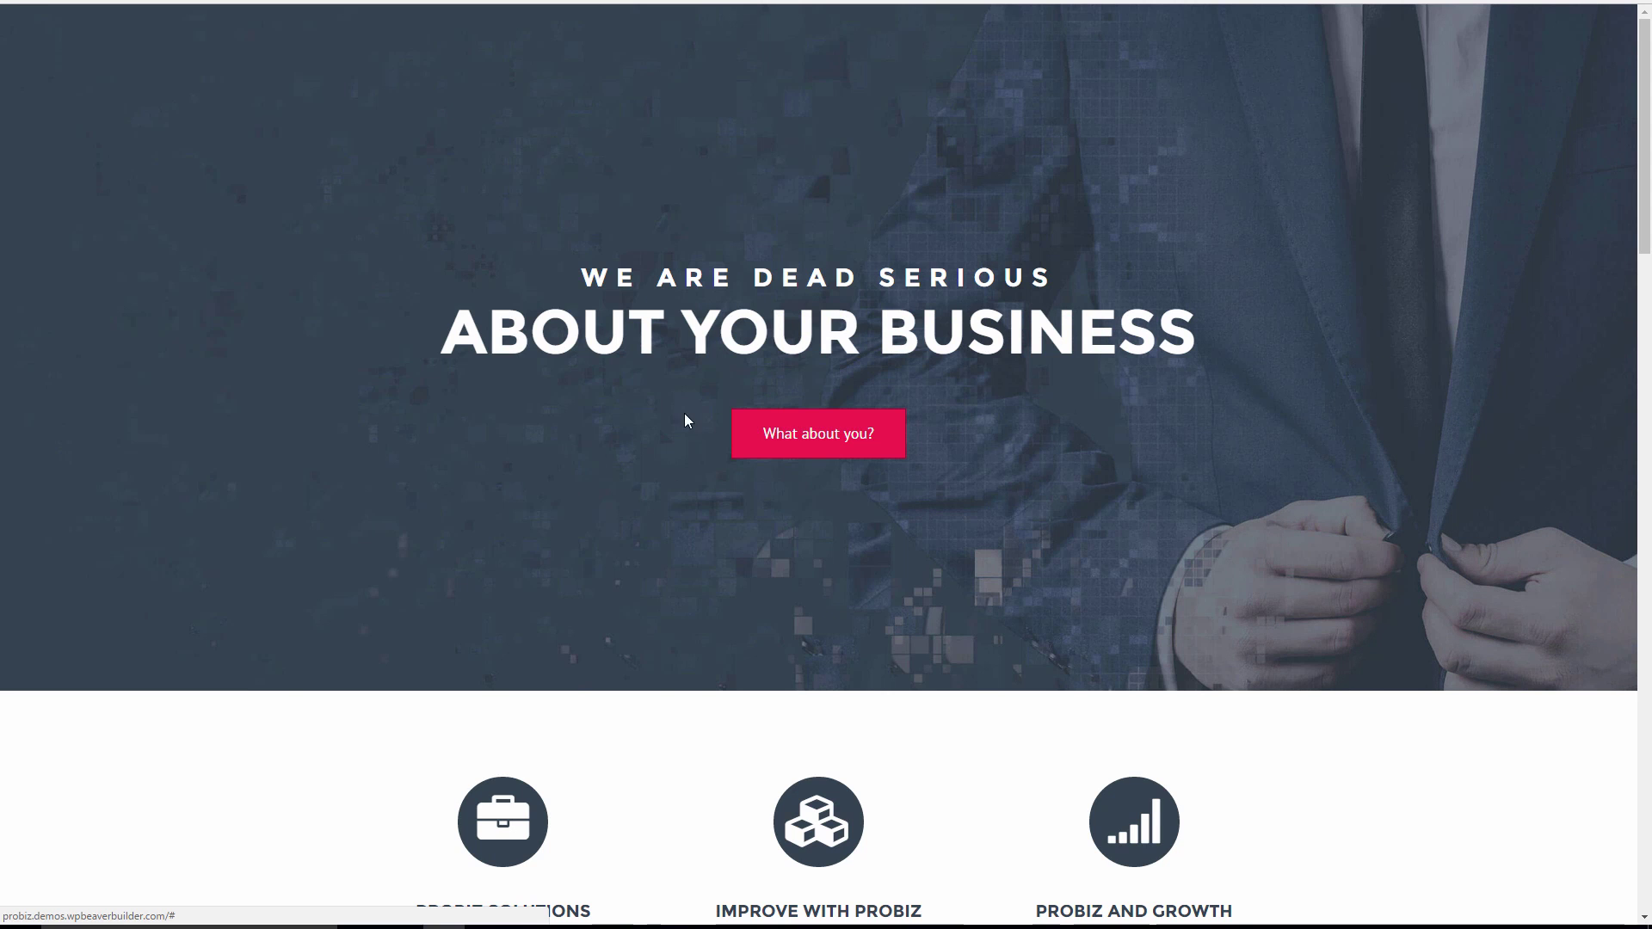
On the ProBiz demo page, inspect the pink button in the developer tools and copy its "What about you?" label text.
{"action": "right_click", "coordinate": [756, 430]}
{"action": "left_click", "coordinate": [848, 609]}
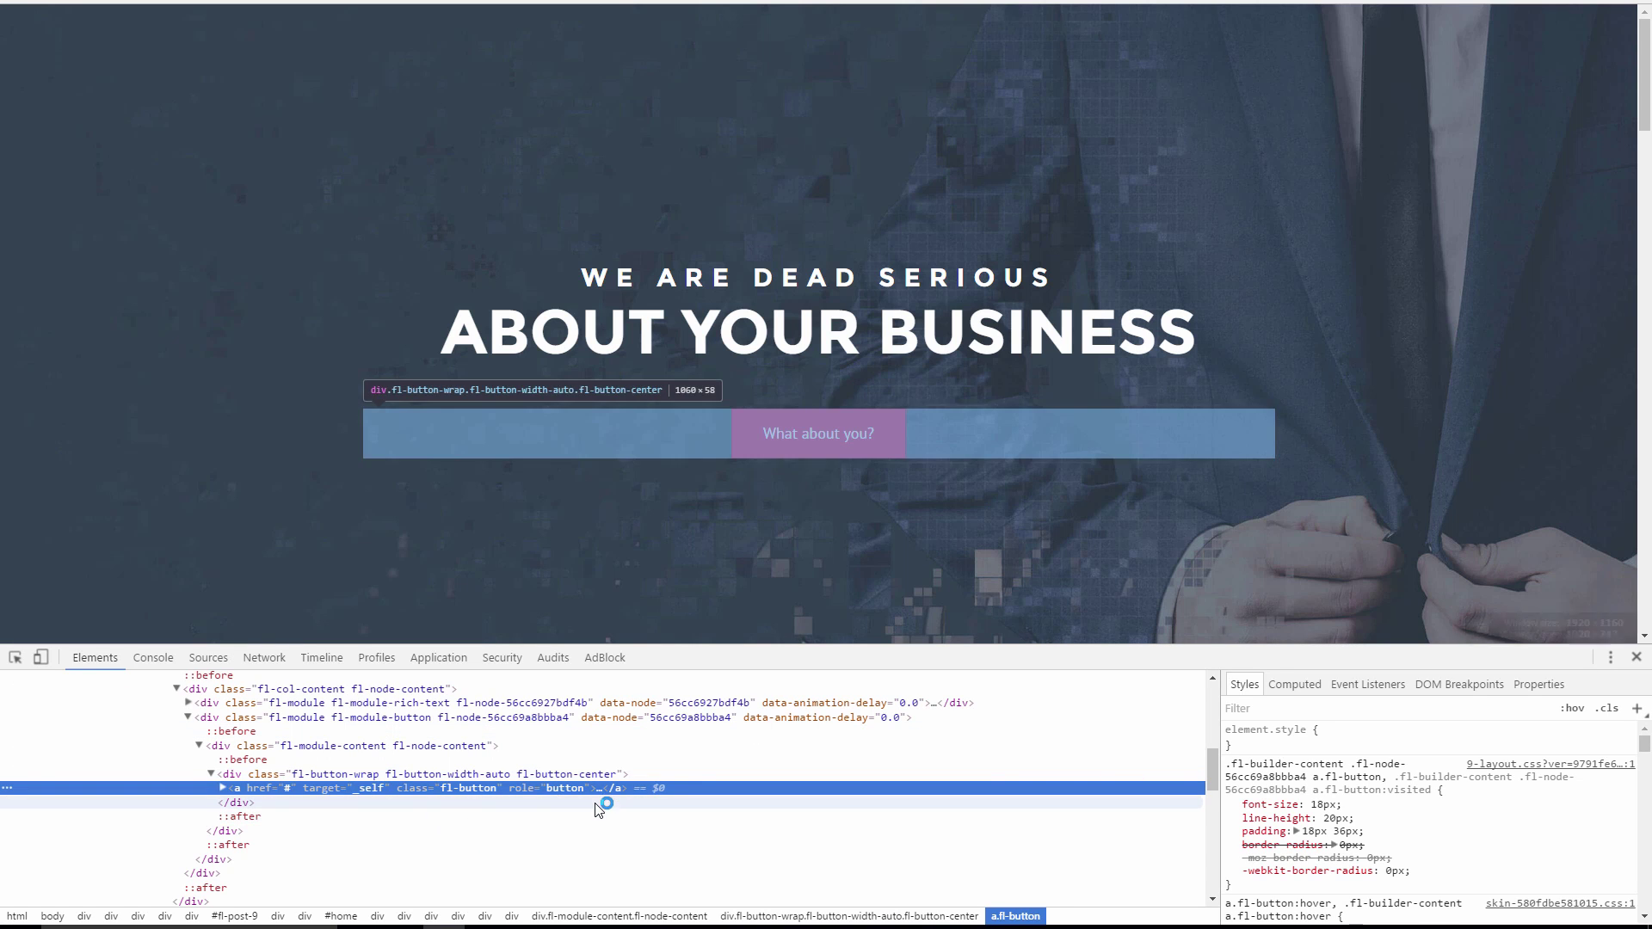
{"action": "key", "text": "Right"}
{"action": "double_click", "coordinate": [488, 803]}
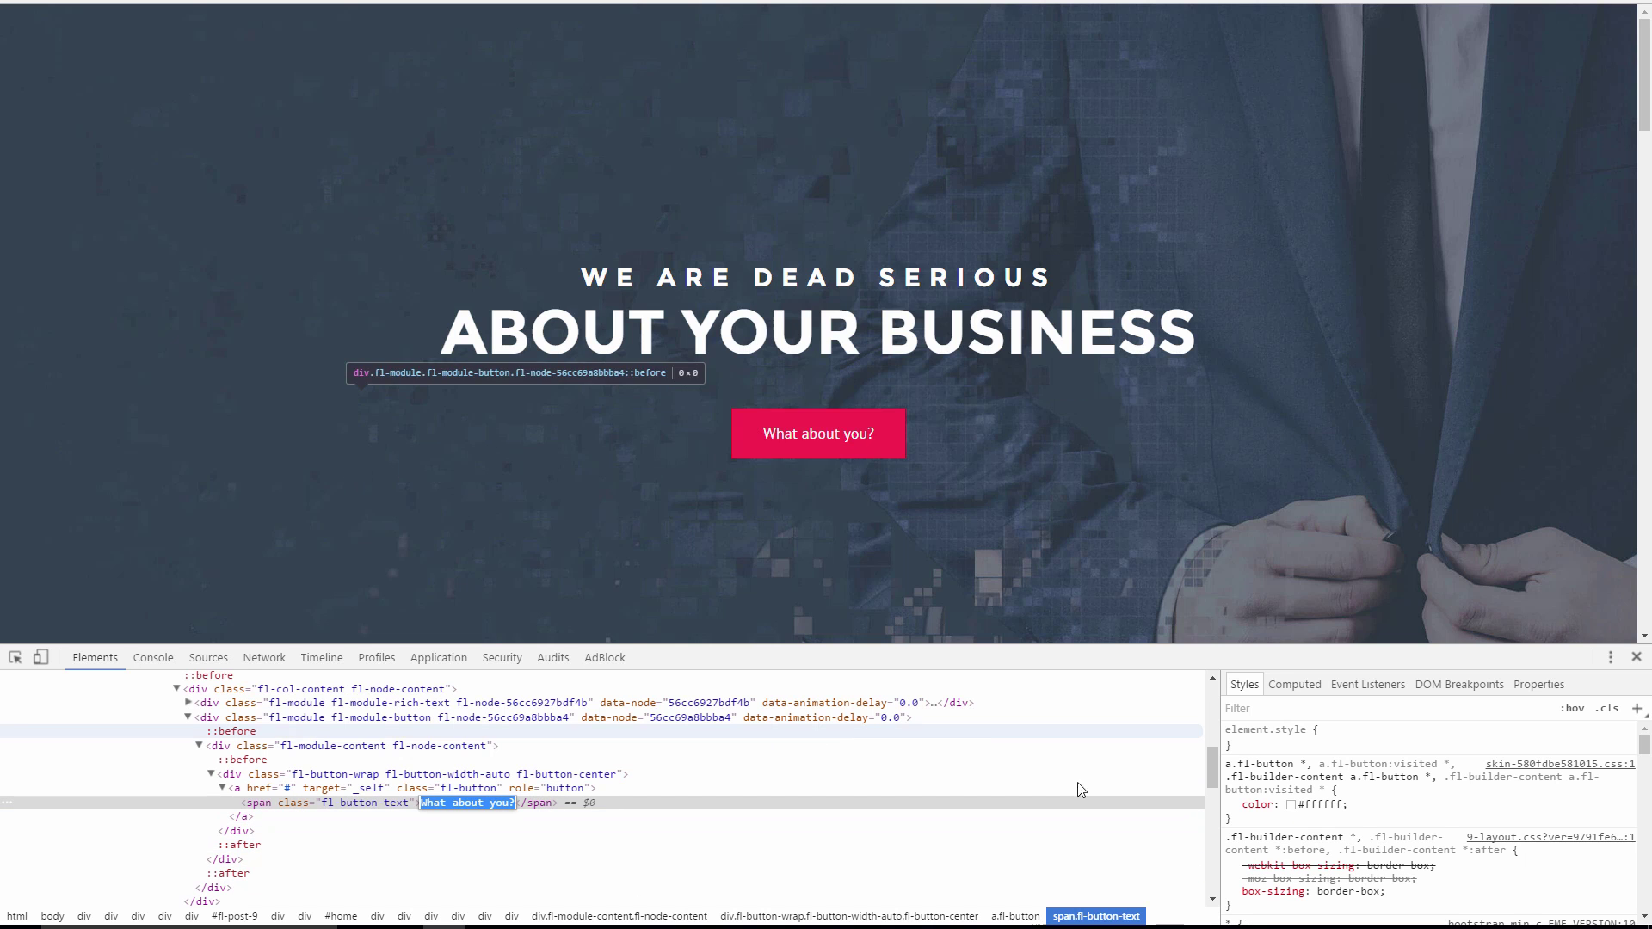
{"action": "left_click", "coordinate": [1637, 659]}
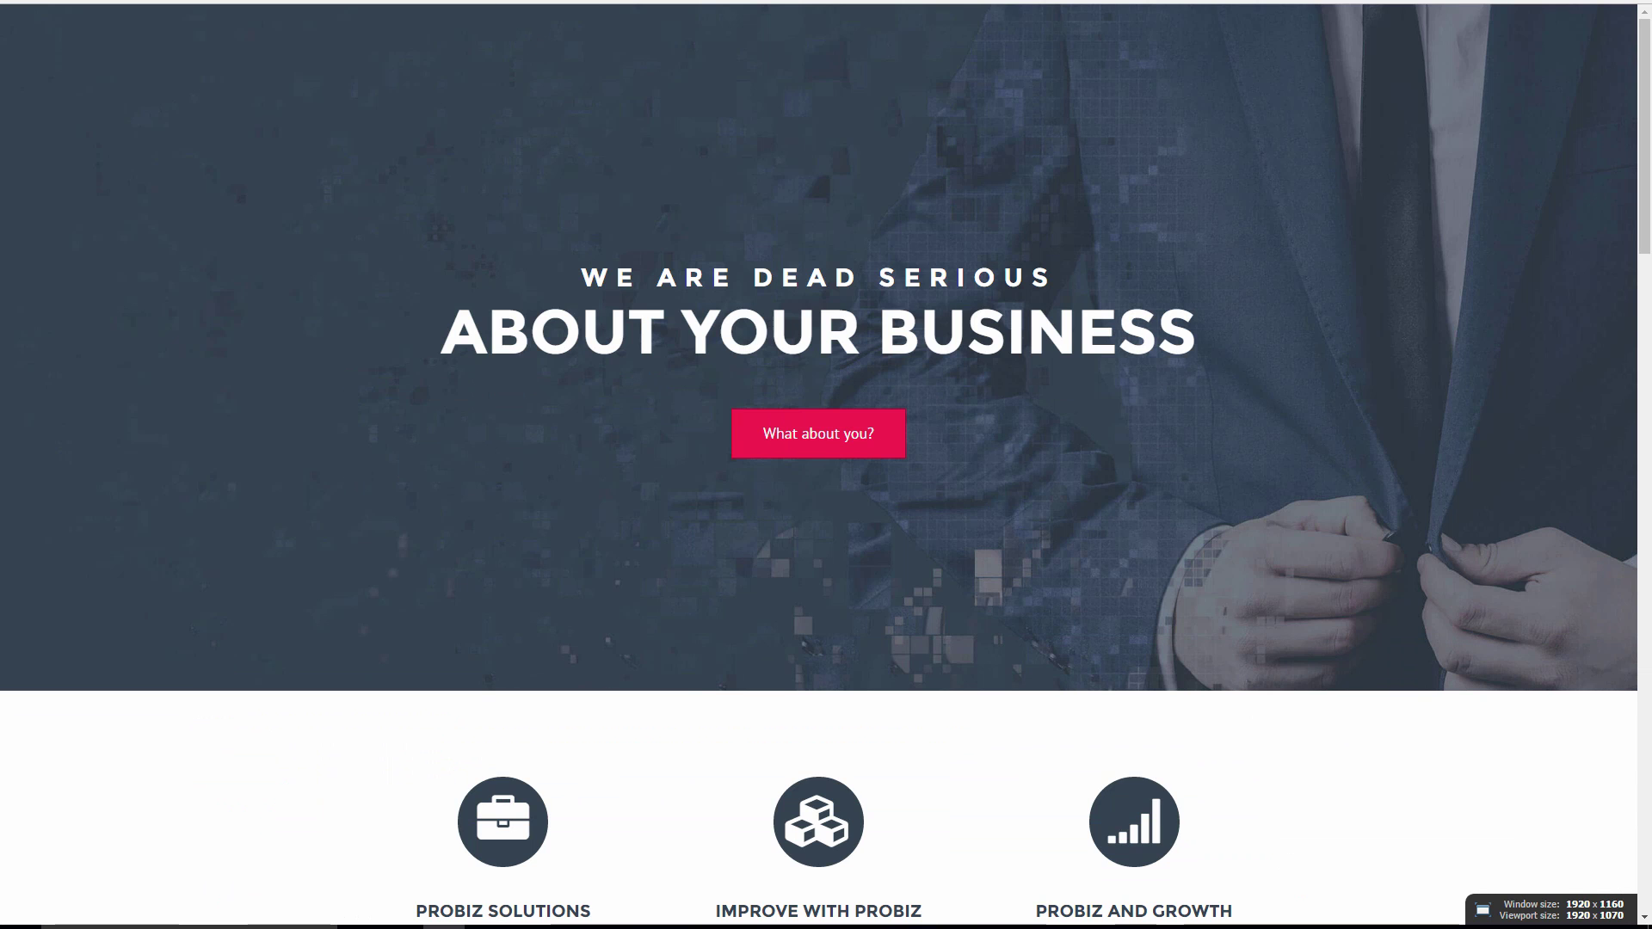
On the ProBiz demo page, inspect the "What about you?" button text and review its font, size, colour and padding styles.
{"action": "right_click", "coordinate": [780, 437]}
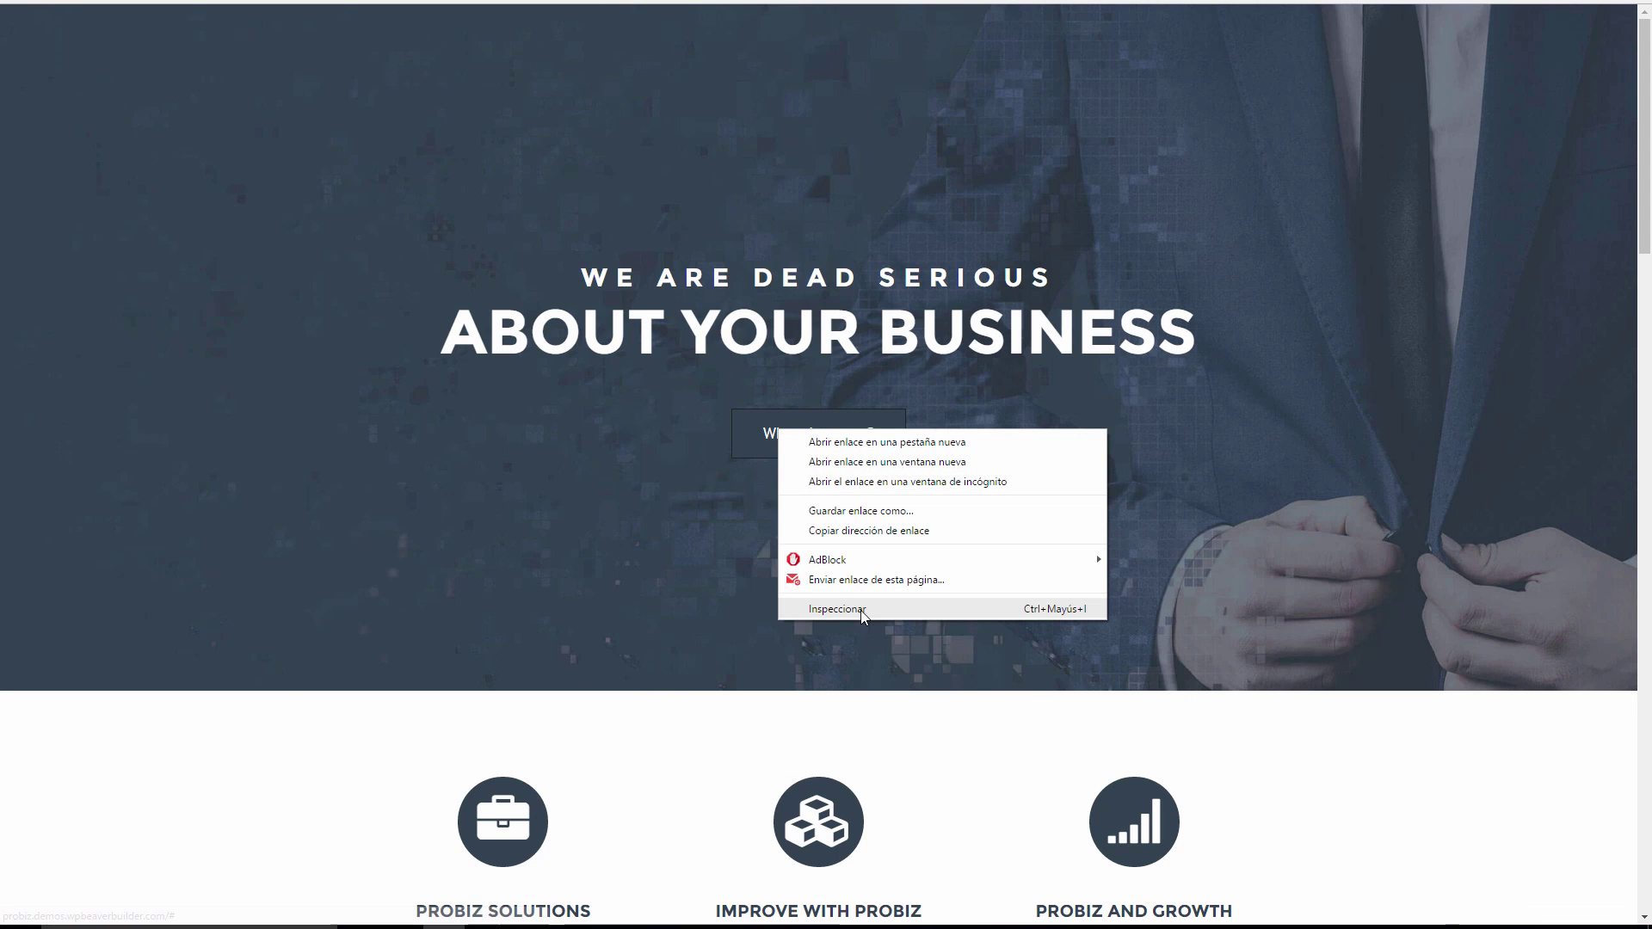
{"action": "left_click", "coordinate": [859, 608]}
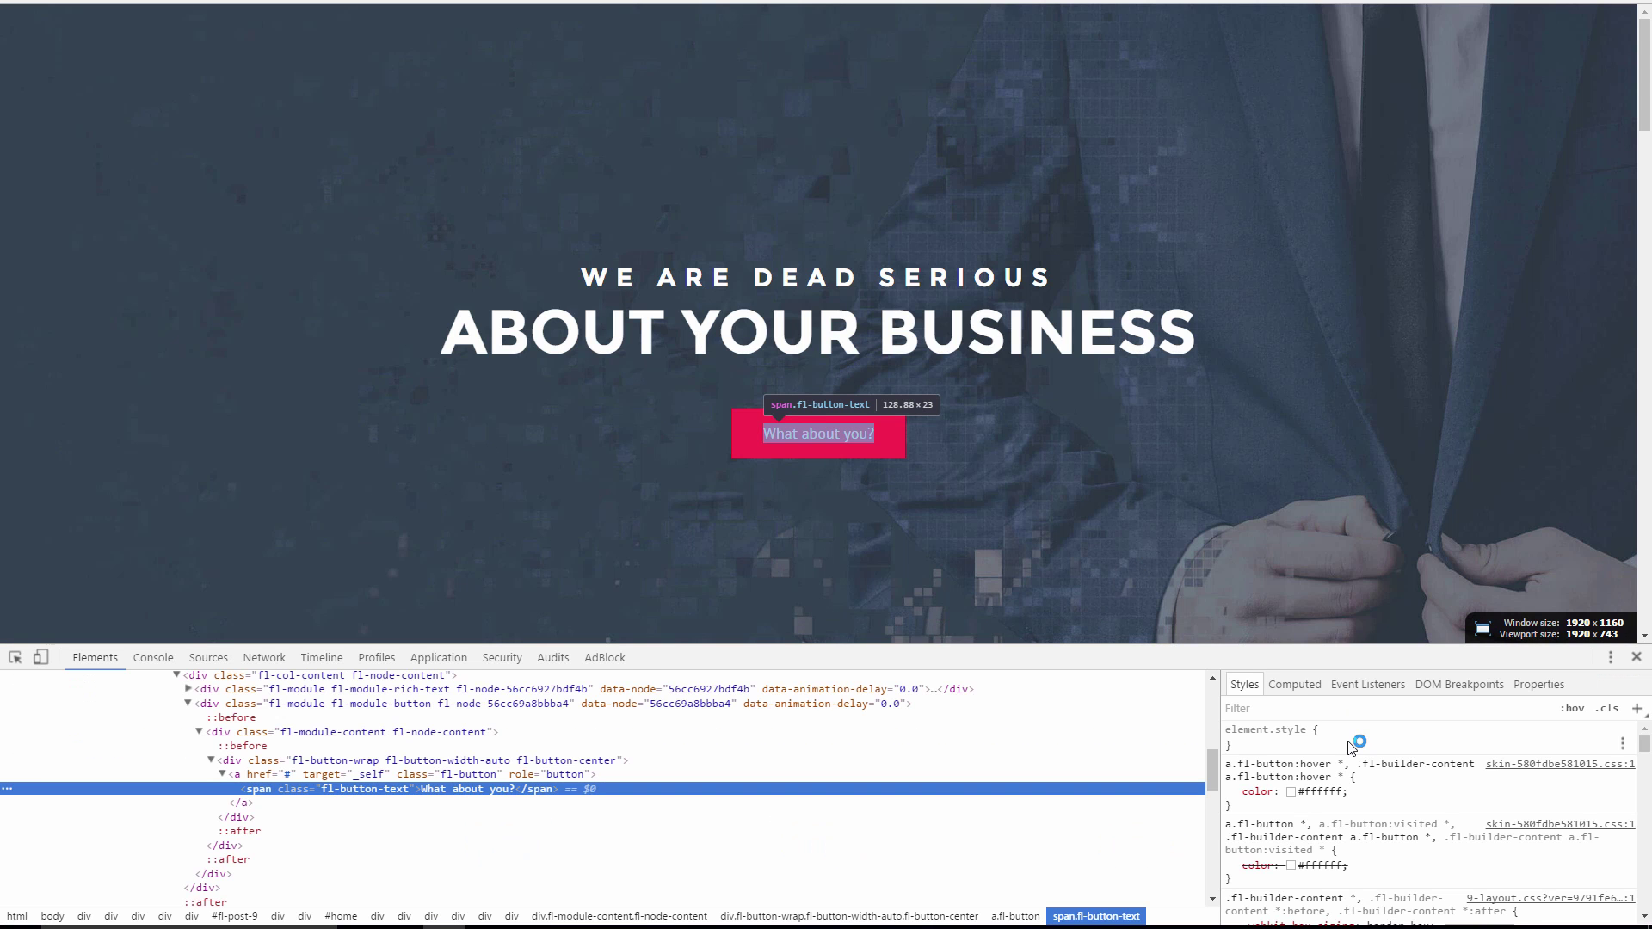
{"action": "scroll", "coordinate": [1412, 848], "scroll_direction": "down", "scroll_amount": 5}
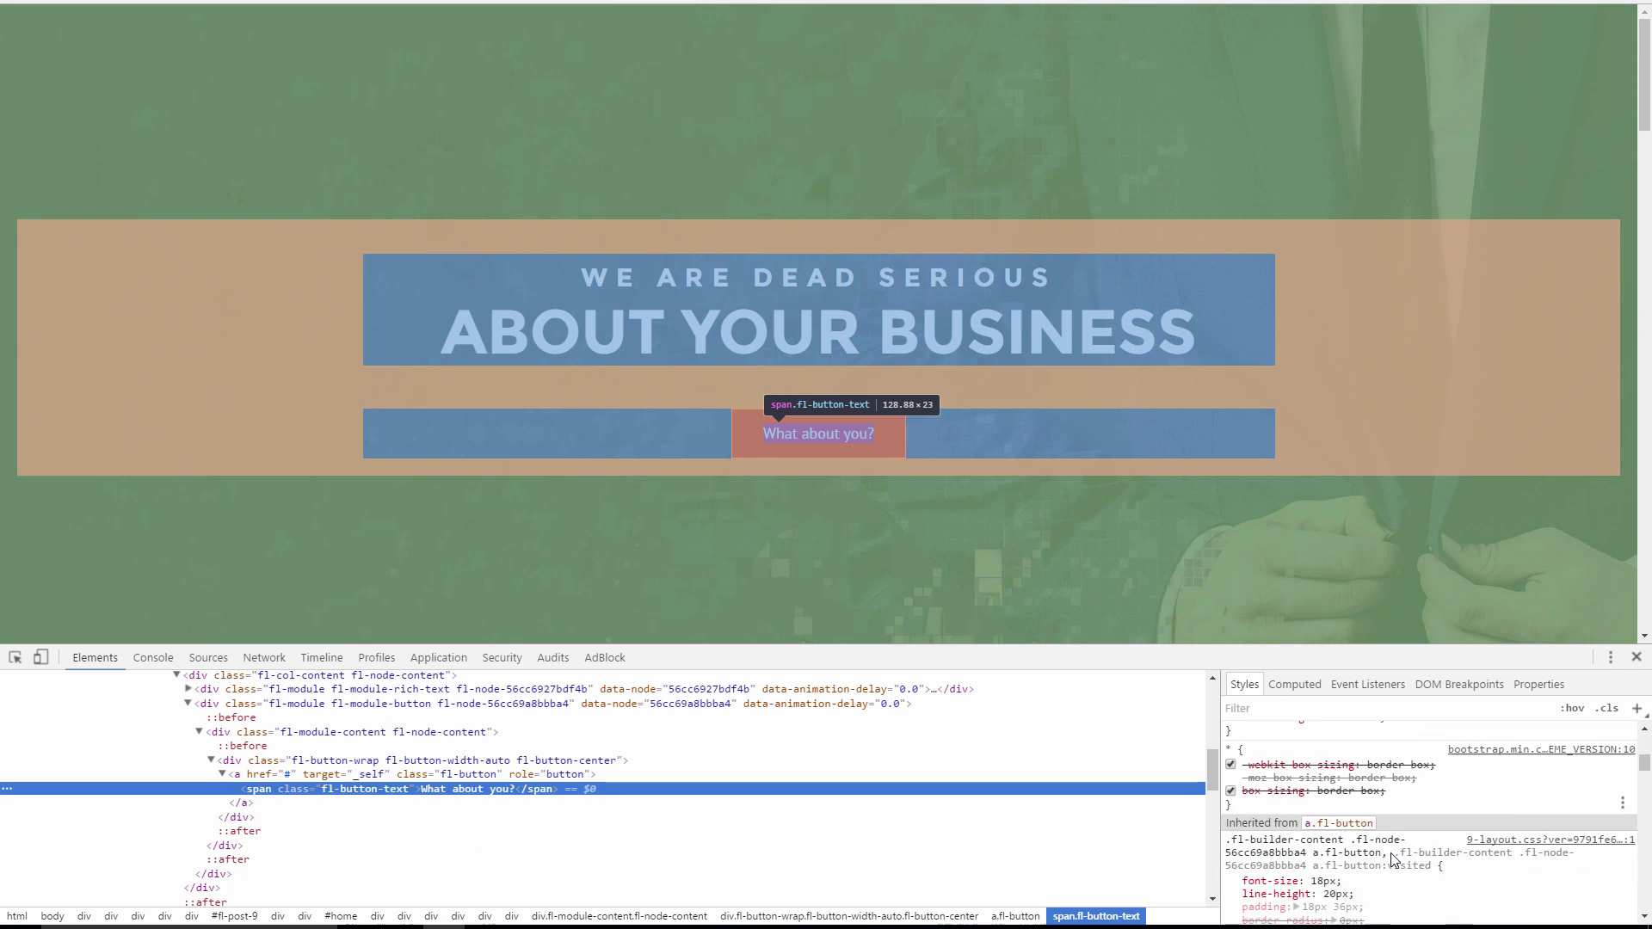
{"action": "scroll", "coordinate": [1434, 852], "scroll_direction": "down", "scroll_amount": 8}
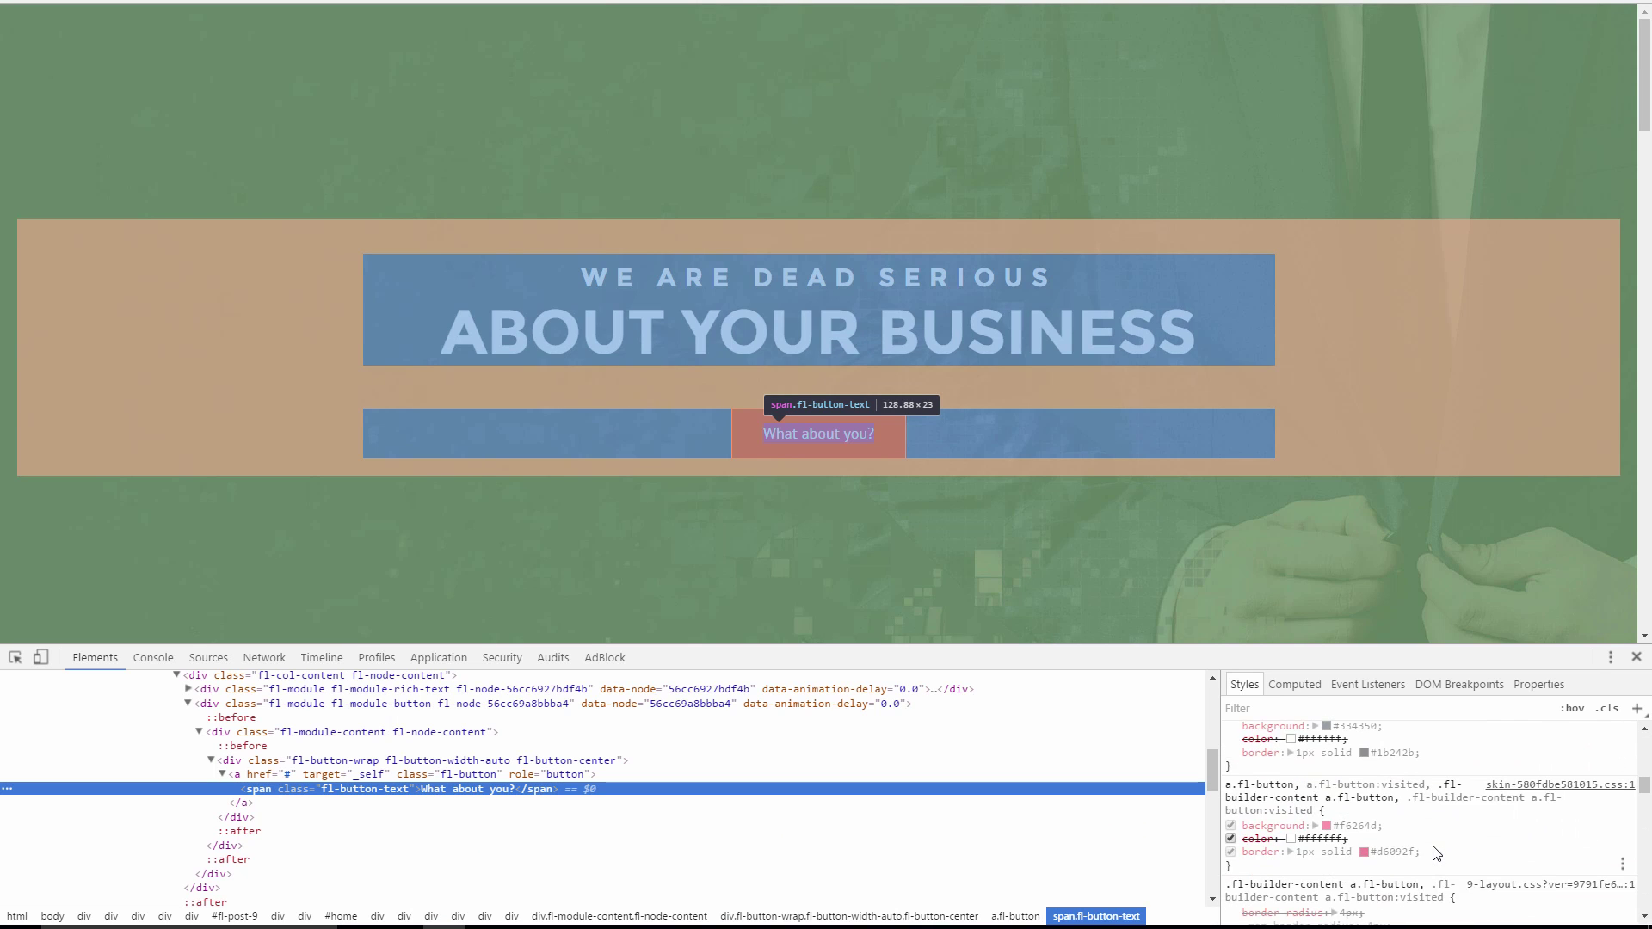
{"action": "scroll", "coordinate": [1428, 861], "scroll_direction": "down", "scroll_amount": 10}
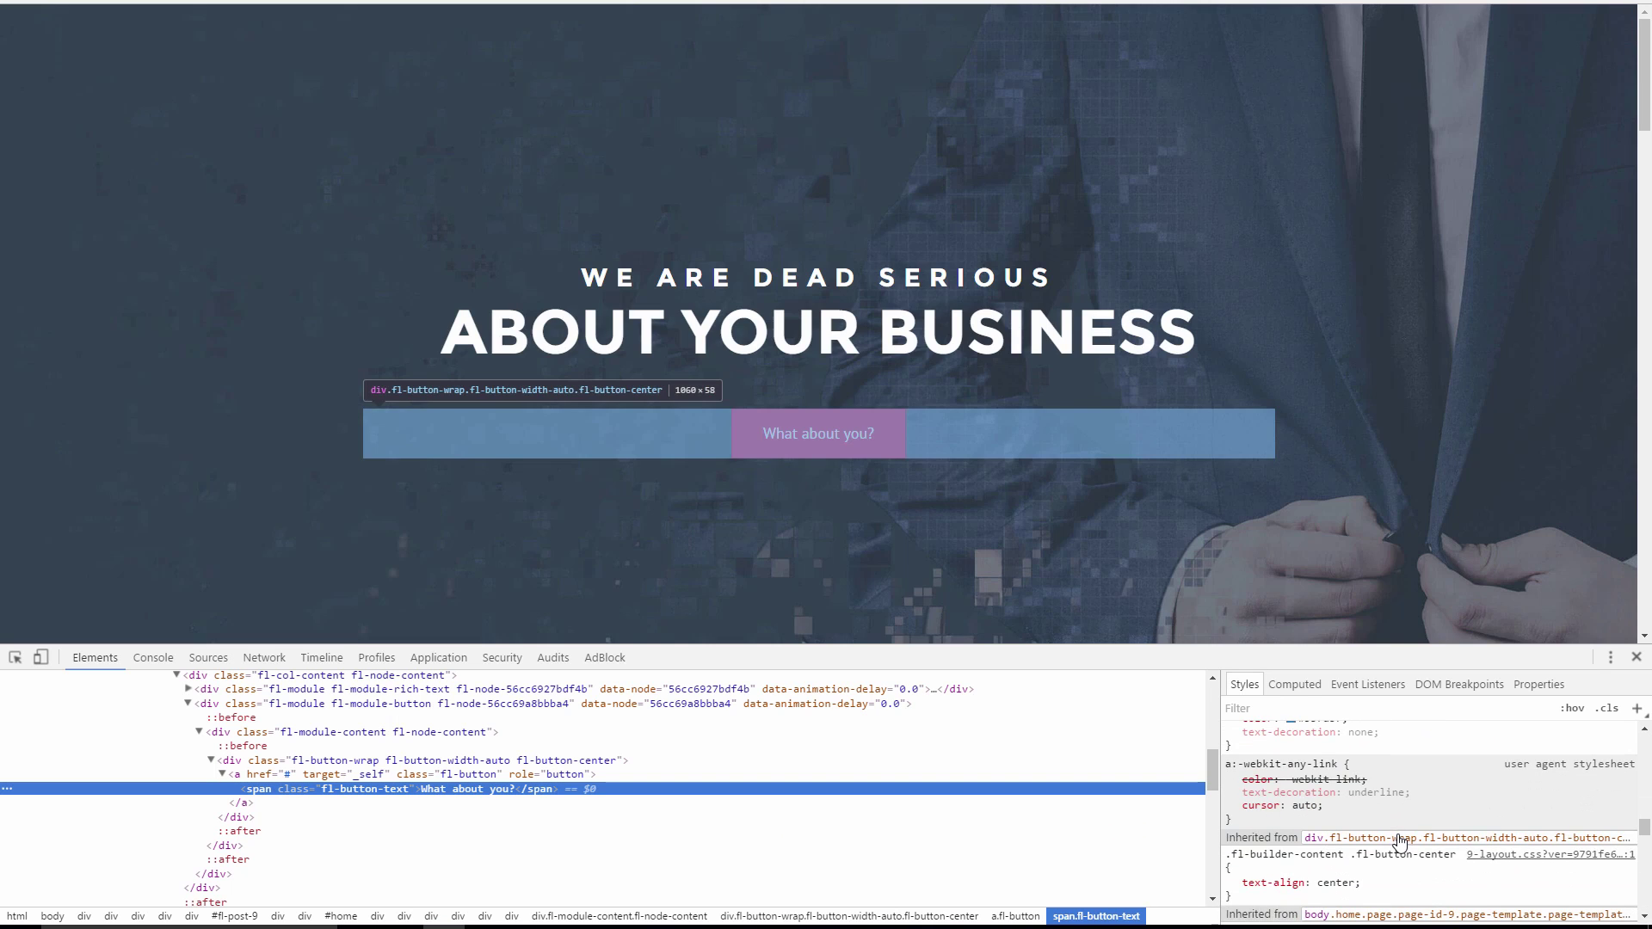
{"action": "scroll", "coordinate": [1411, 847], "scroll_direction": "up", "scroll_amount": 2}
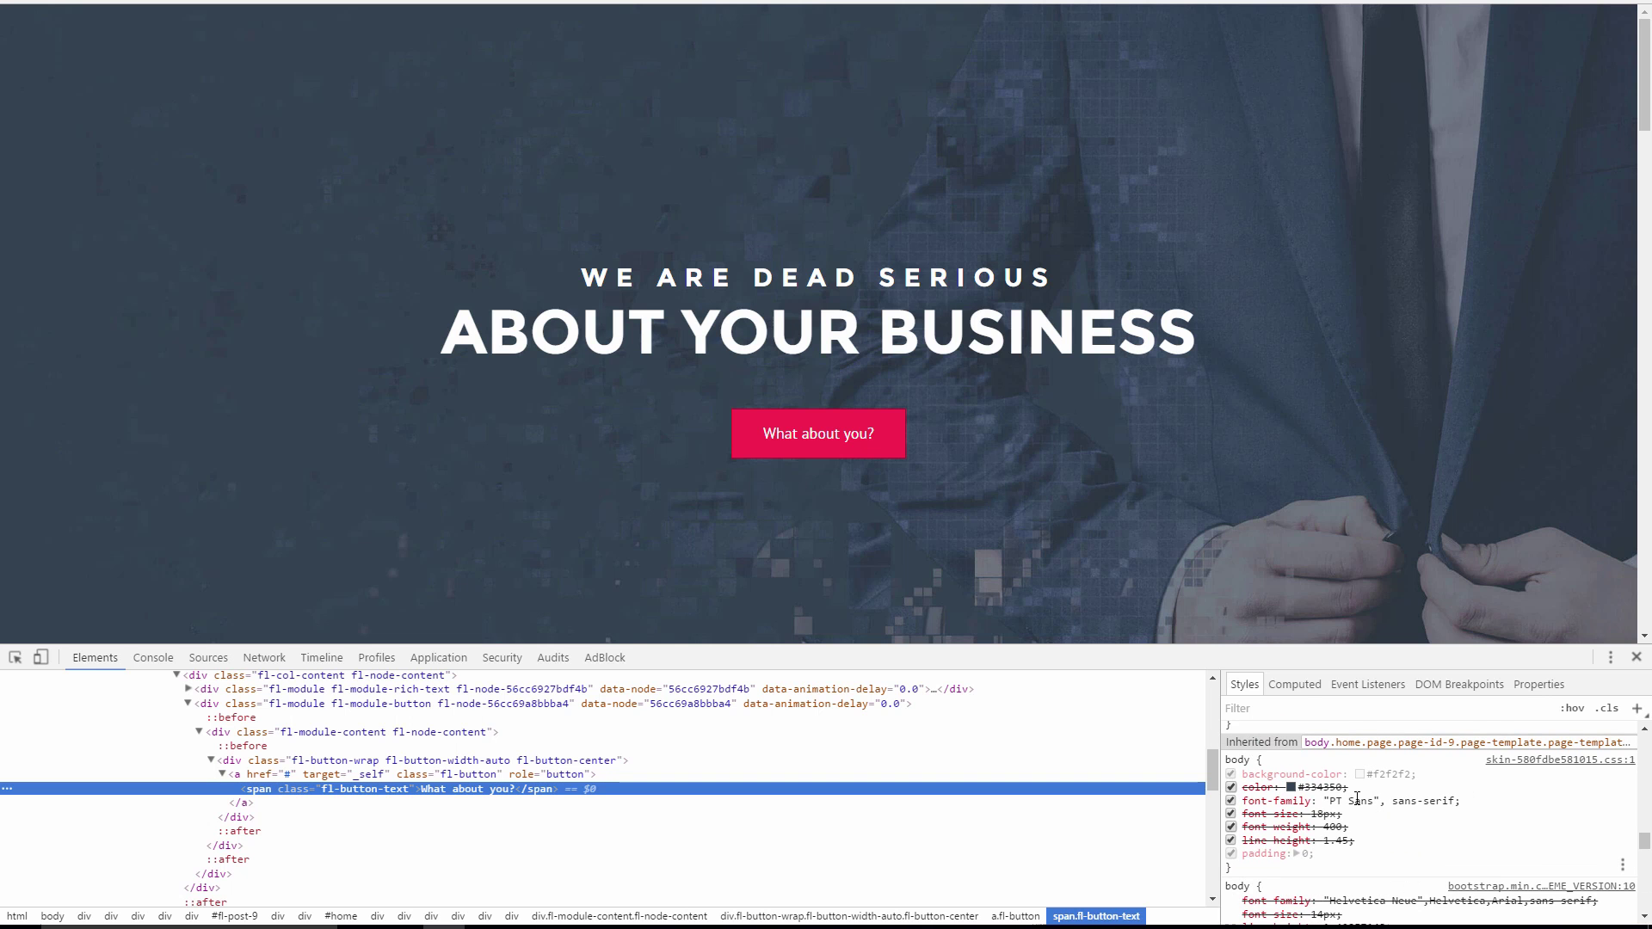
{"action": "scroll", "coordinate": [1373, 843], "scroll_direction": "up", "scroll_amount": 15}
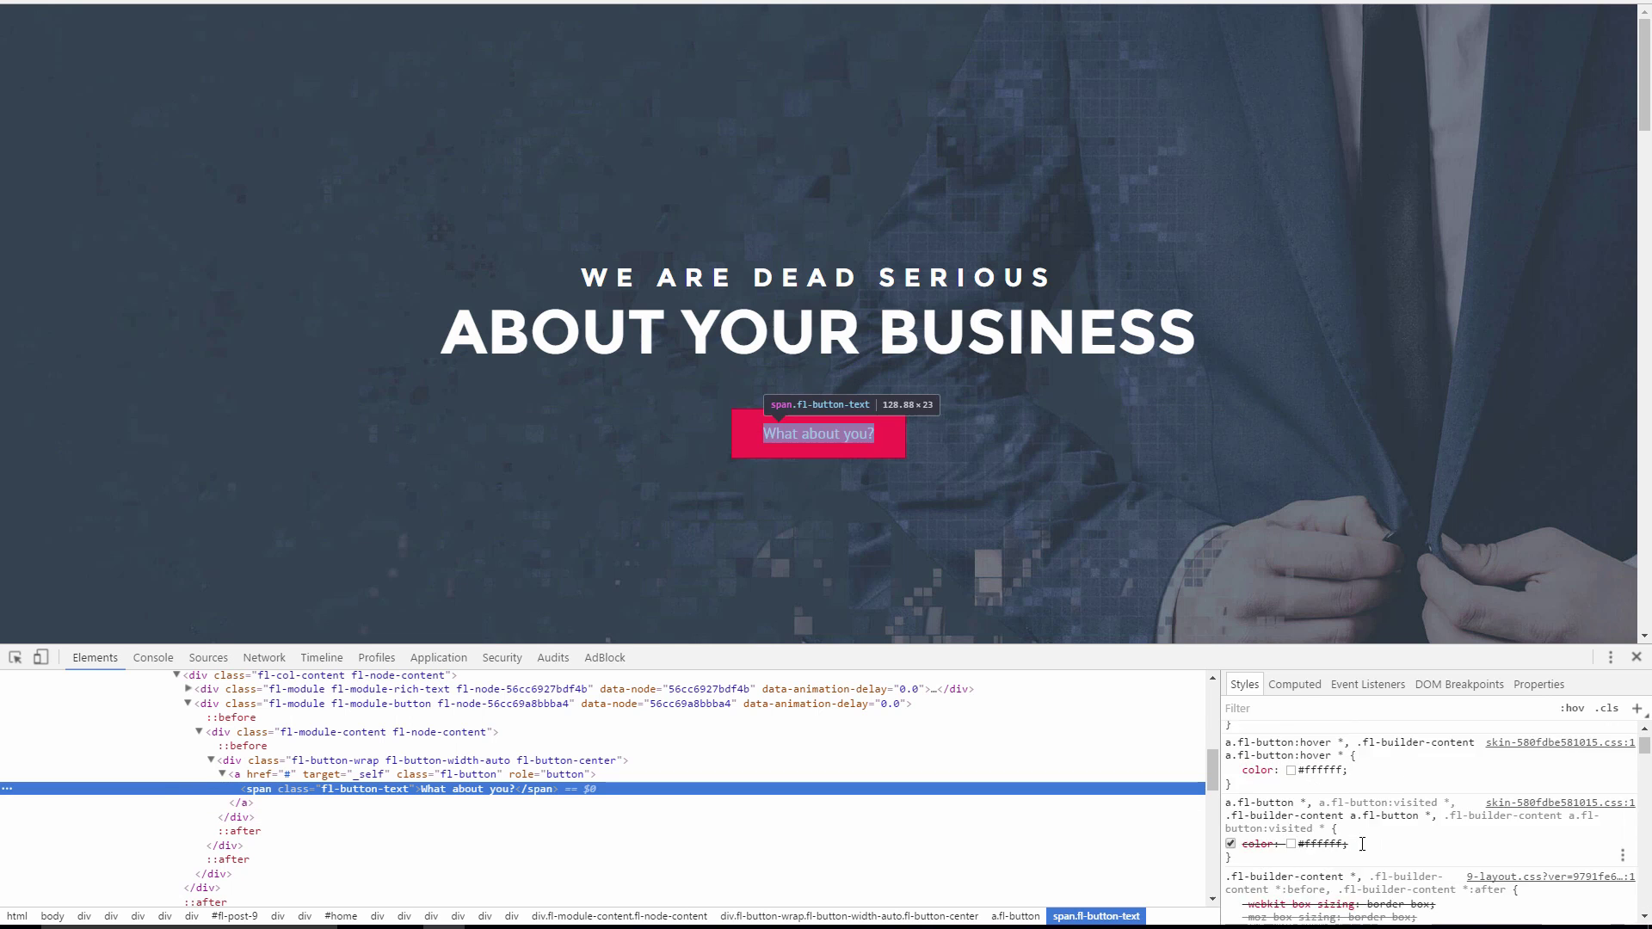
{"action": "scroll", "coordinate": [1375, 847], "scroll_direction": "down", "scroll_amount": 4}
{"action": "scroll", "coordinate": [1377, 850], "scroll_direction": "down", "scroll_amount": 2}
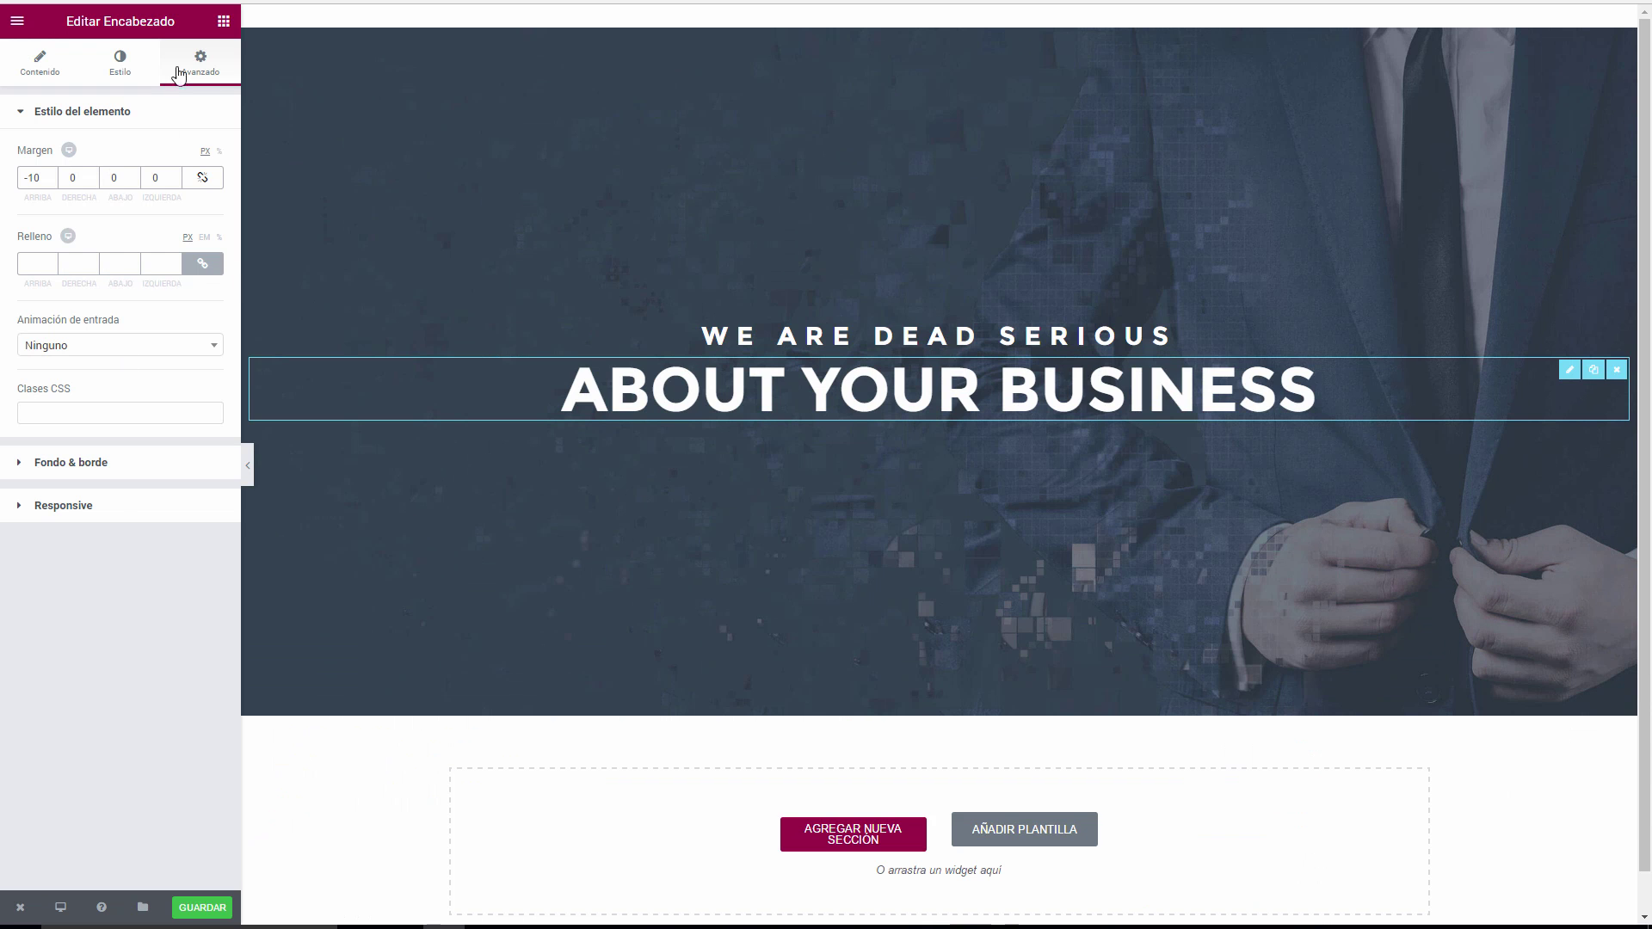
In the Elementor editor, add a centred Botón widget below the "ABOUT YOUR BUSINESS" heading with the text "What about you?".
{"action": "left_click", "coordinate": [223, 21]}
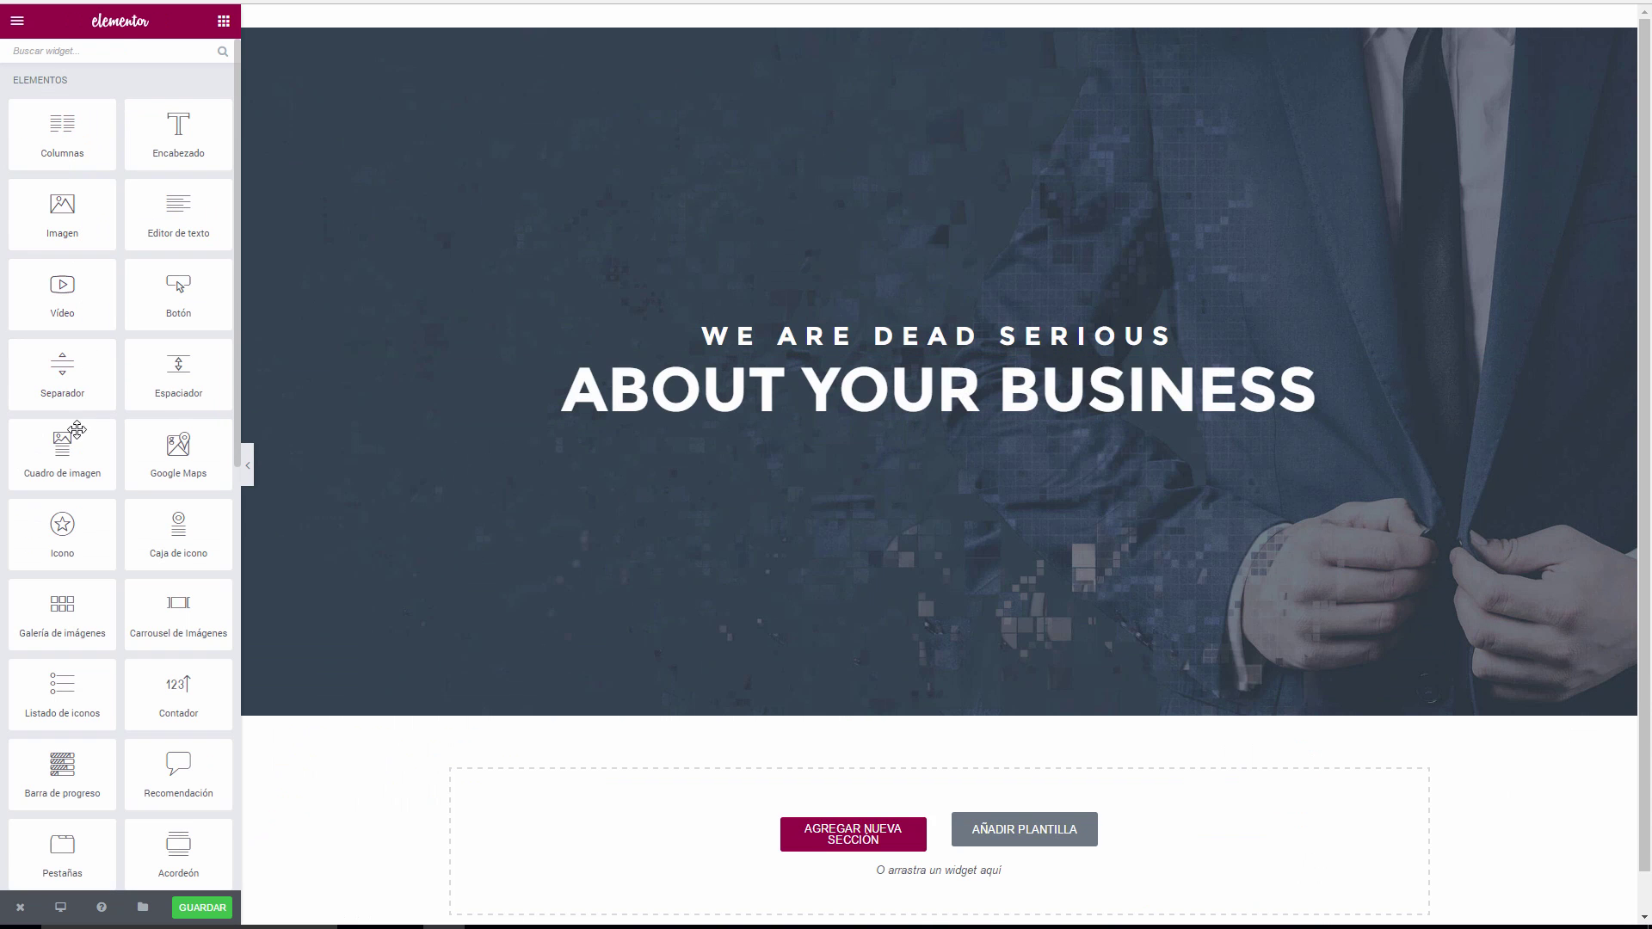
{"action": "left_click_drag", "start_coordinate": [209, 317], "coordinate": [918, 426]}
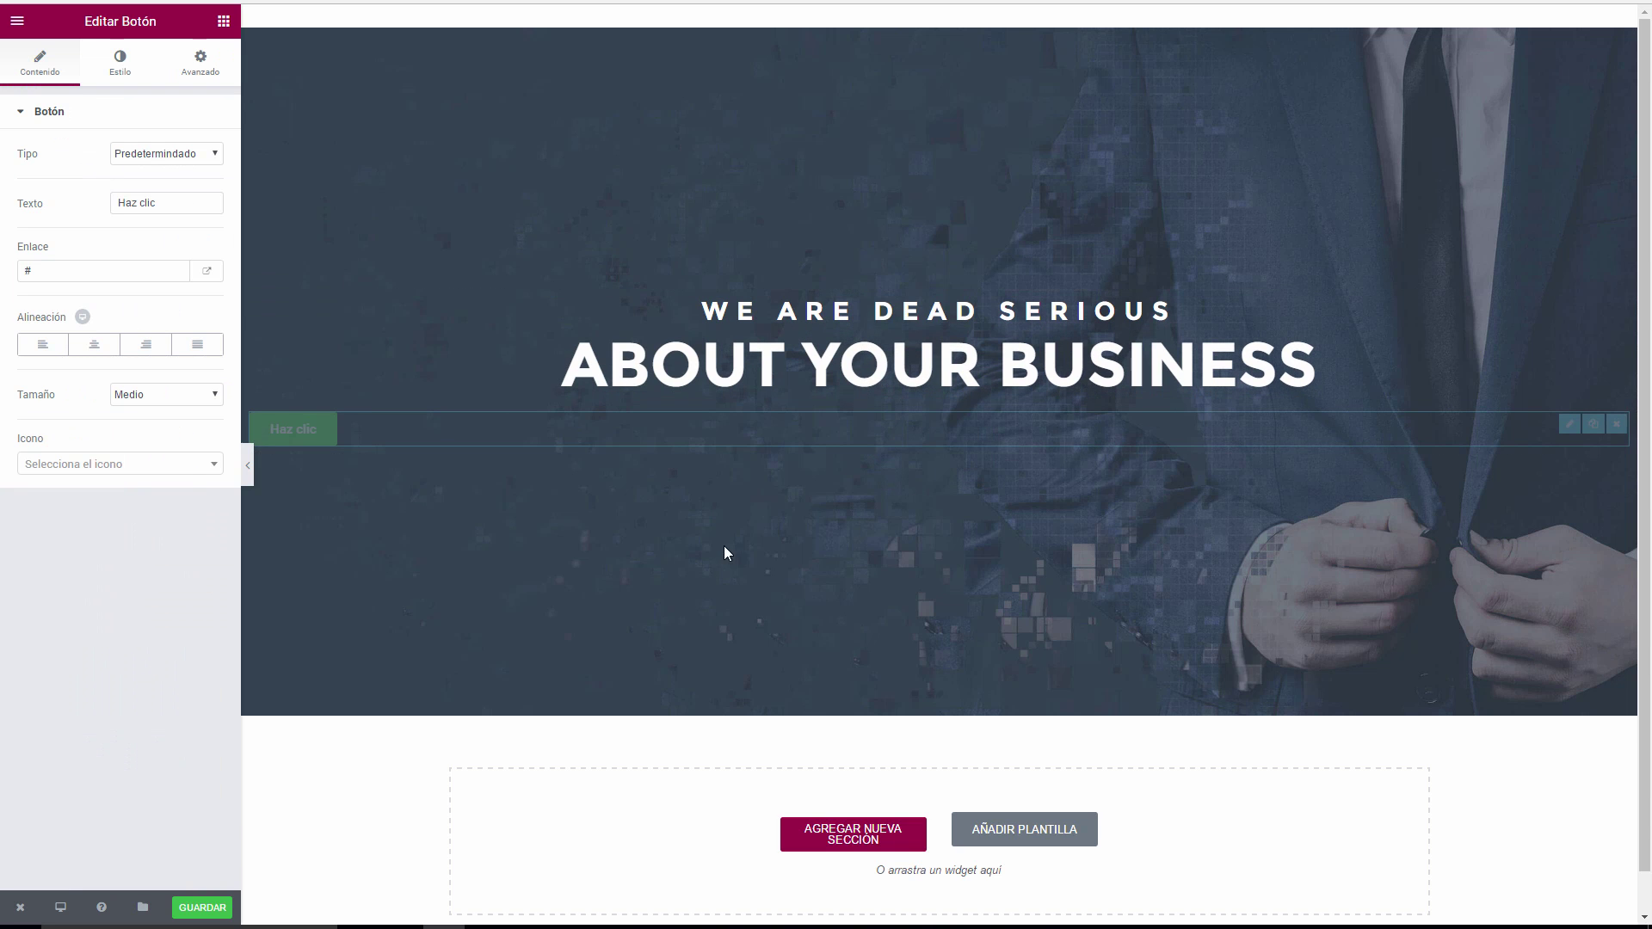
{"action": "left_click", "coordinate": [94, 347]}
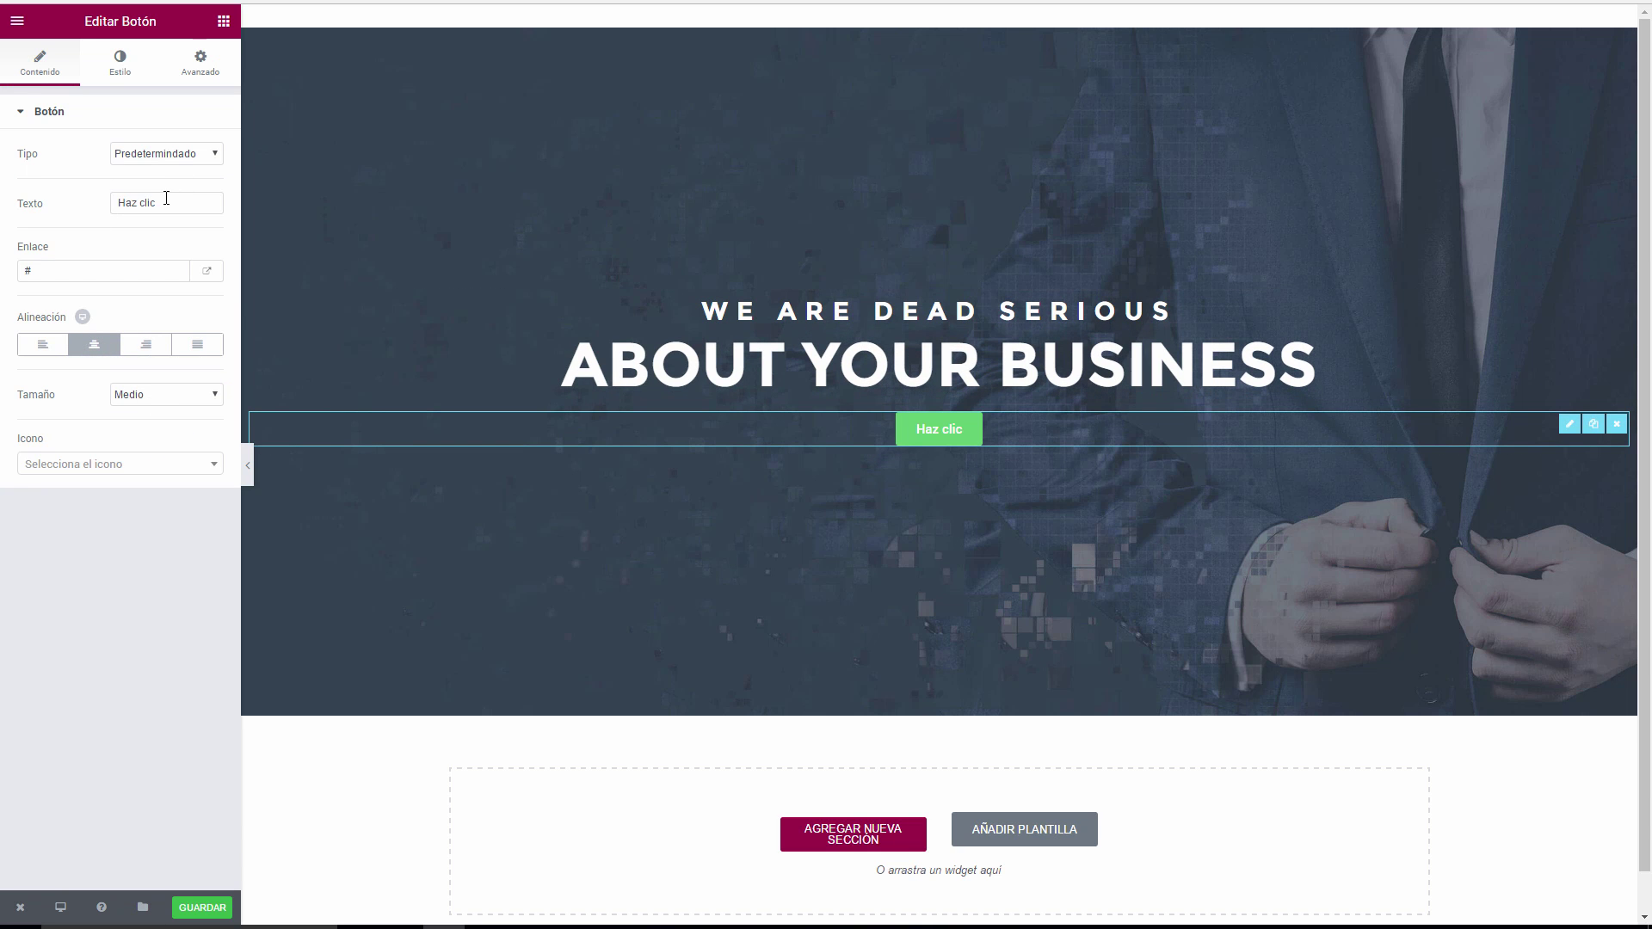
{"action": "left_click_drag", "start_coordinate": [166, 199], "coordinate": [86, 211]}
{"action": "type", "text": "What about you?"}
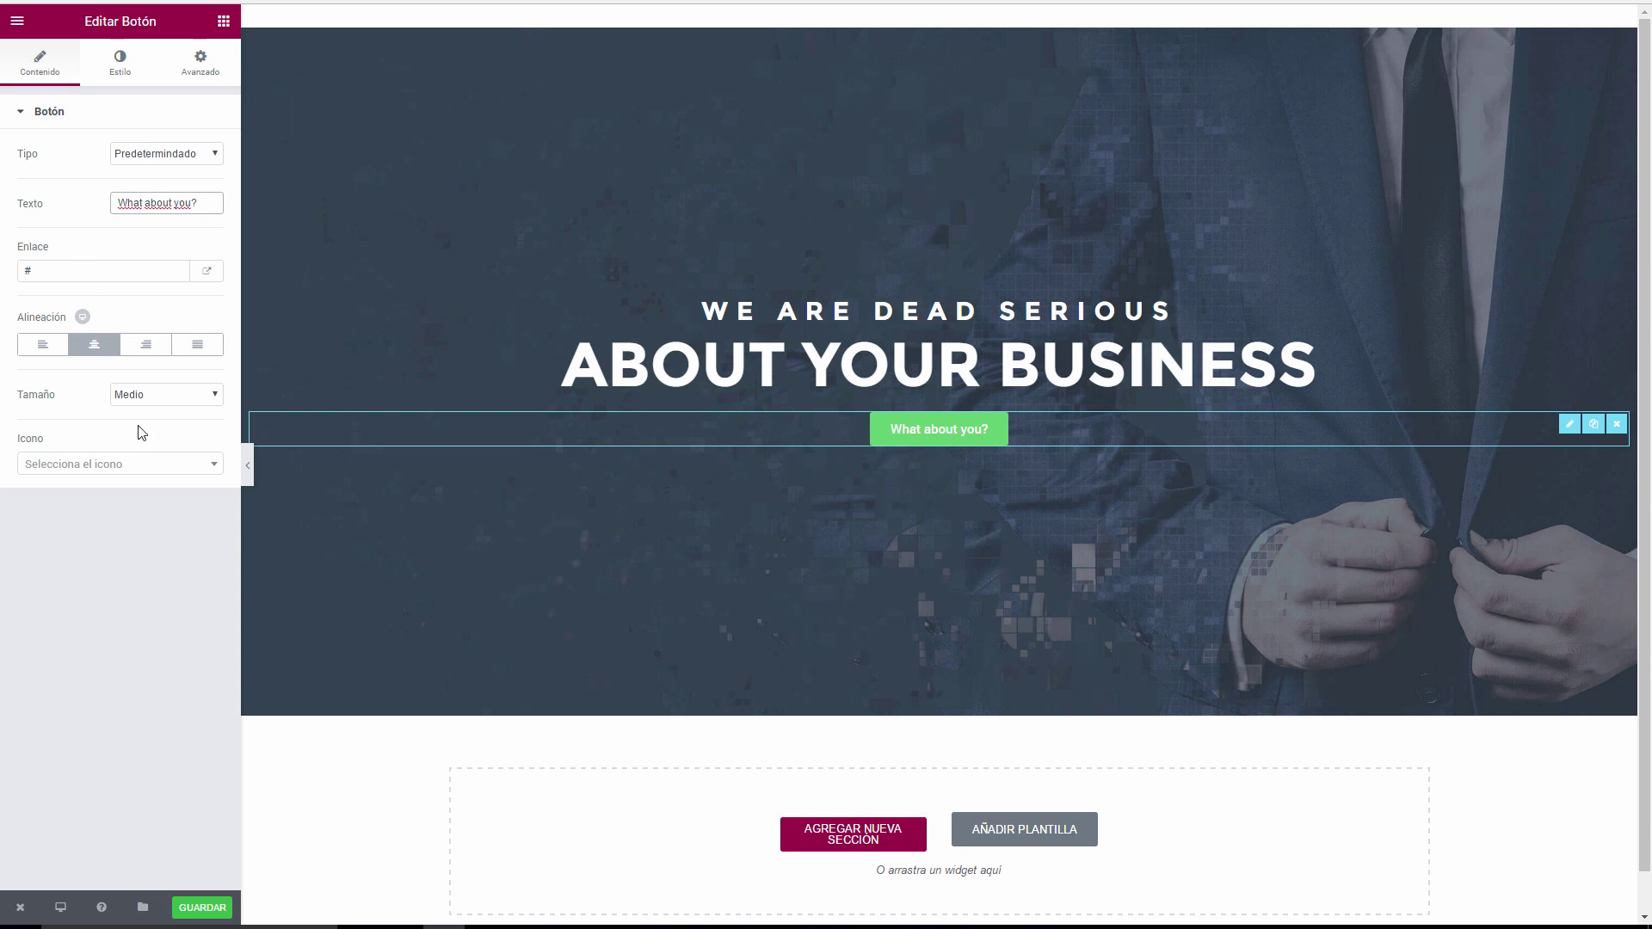
Set the "What about you?" button's text colour to white, #ffffff.
{"action": "left_click", "coordinate": [119, 64]}
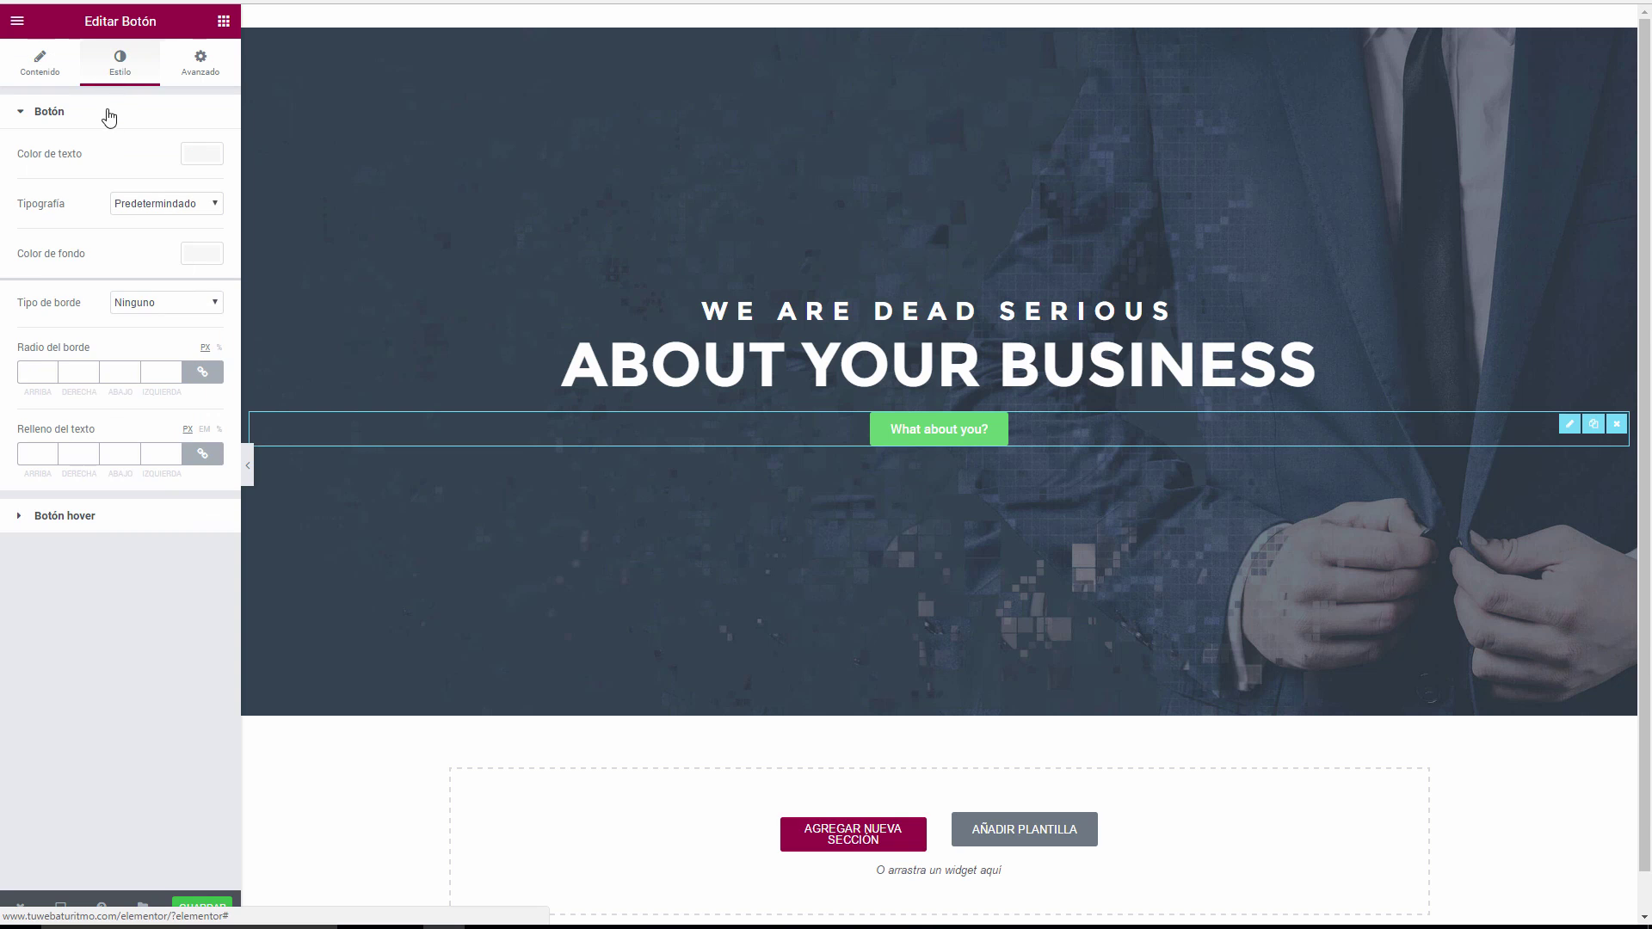
{"action": "left_click", "coordinate": [197, 160]}
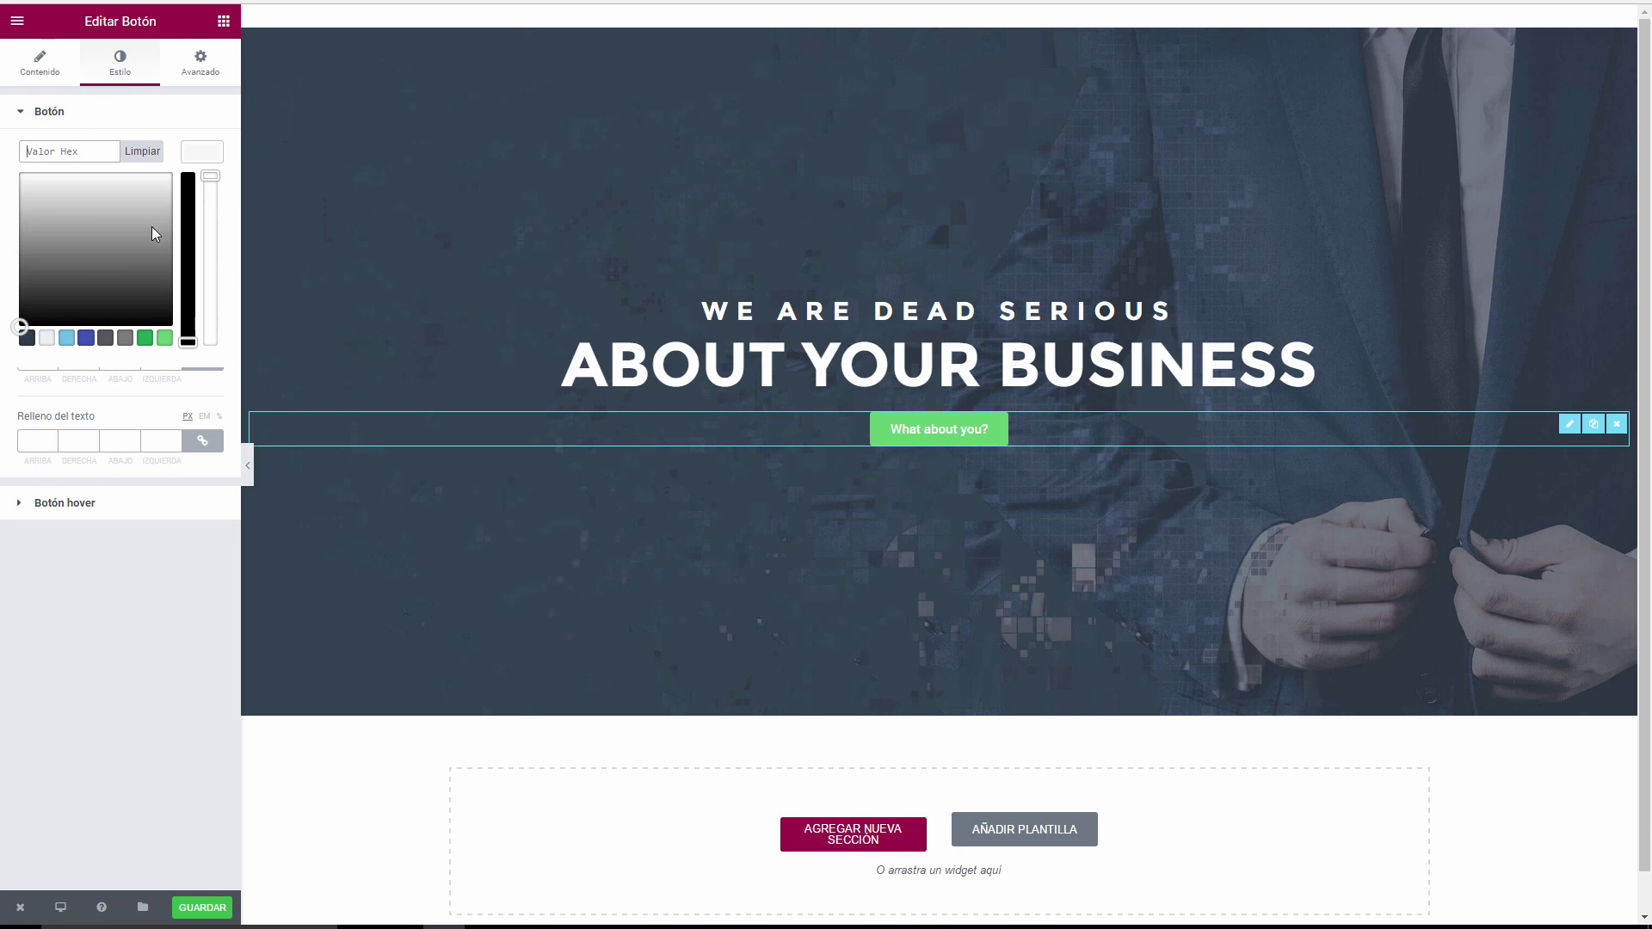
{"action": "type", "text": "fff"}
{"action": "left_click", "coordinate": [85, 136]}
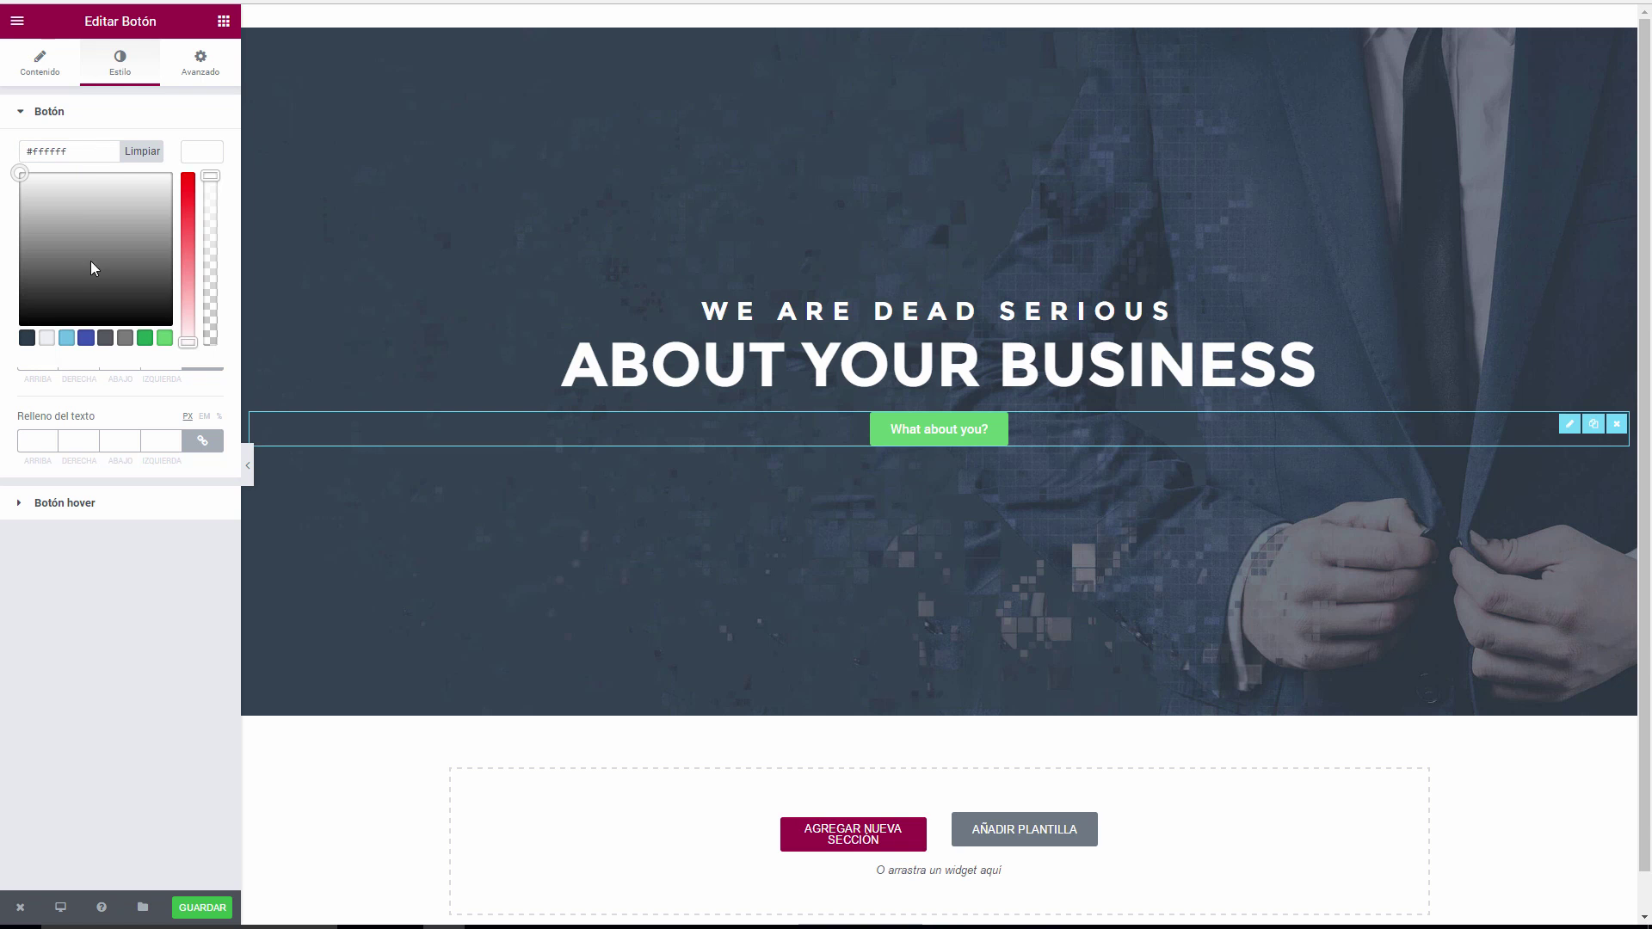
{"action": "left_click", "coordinate": [135, 404]}
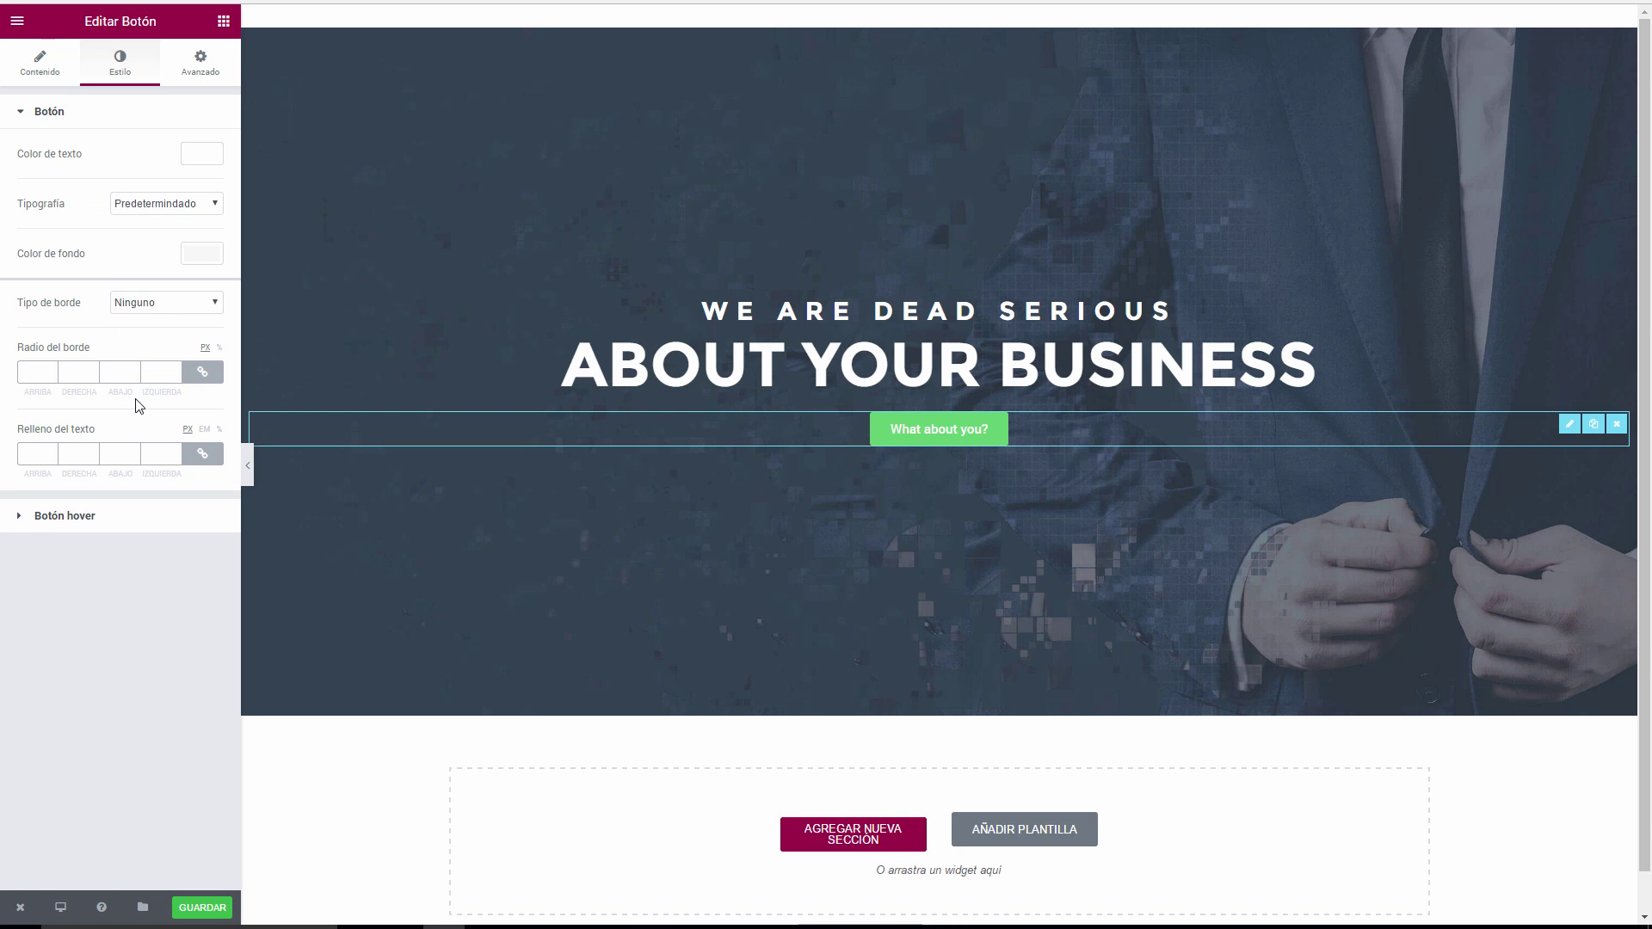
Give the "What about you?" button a golden yellow background colour, #ddb100.
{"action": "left_click", "coordinate": [195, 252]}
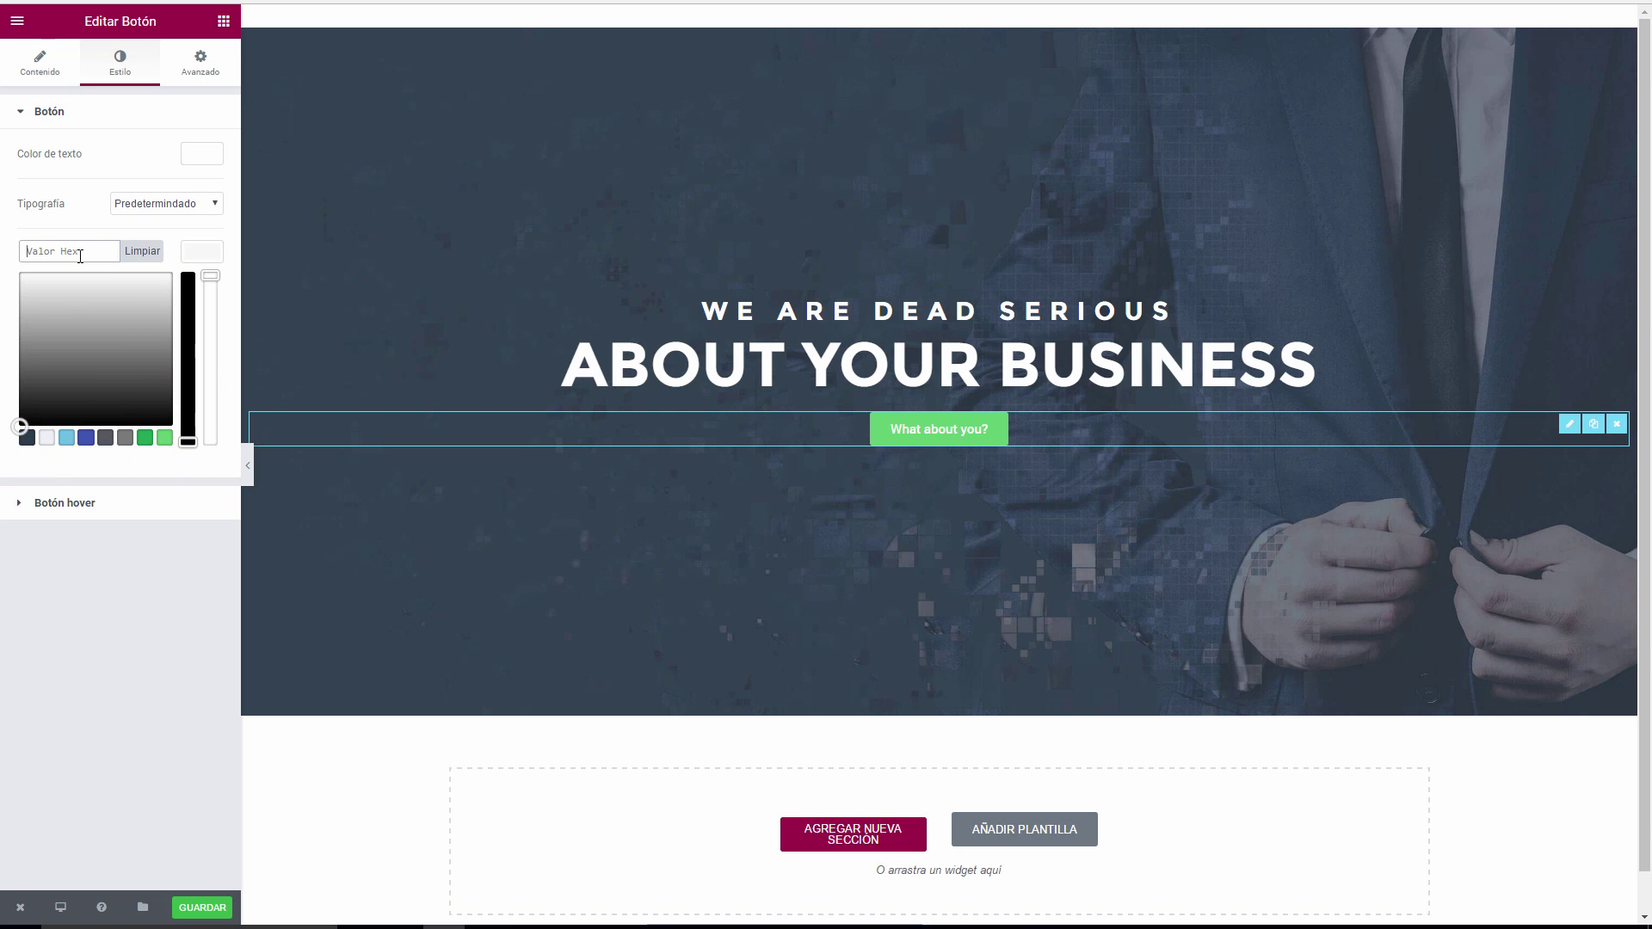
{"action": "type", "text": "ff400"}
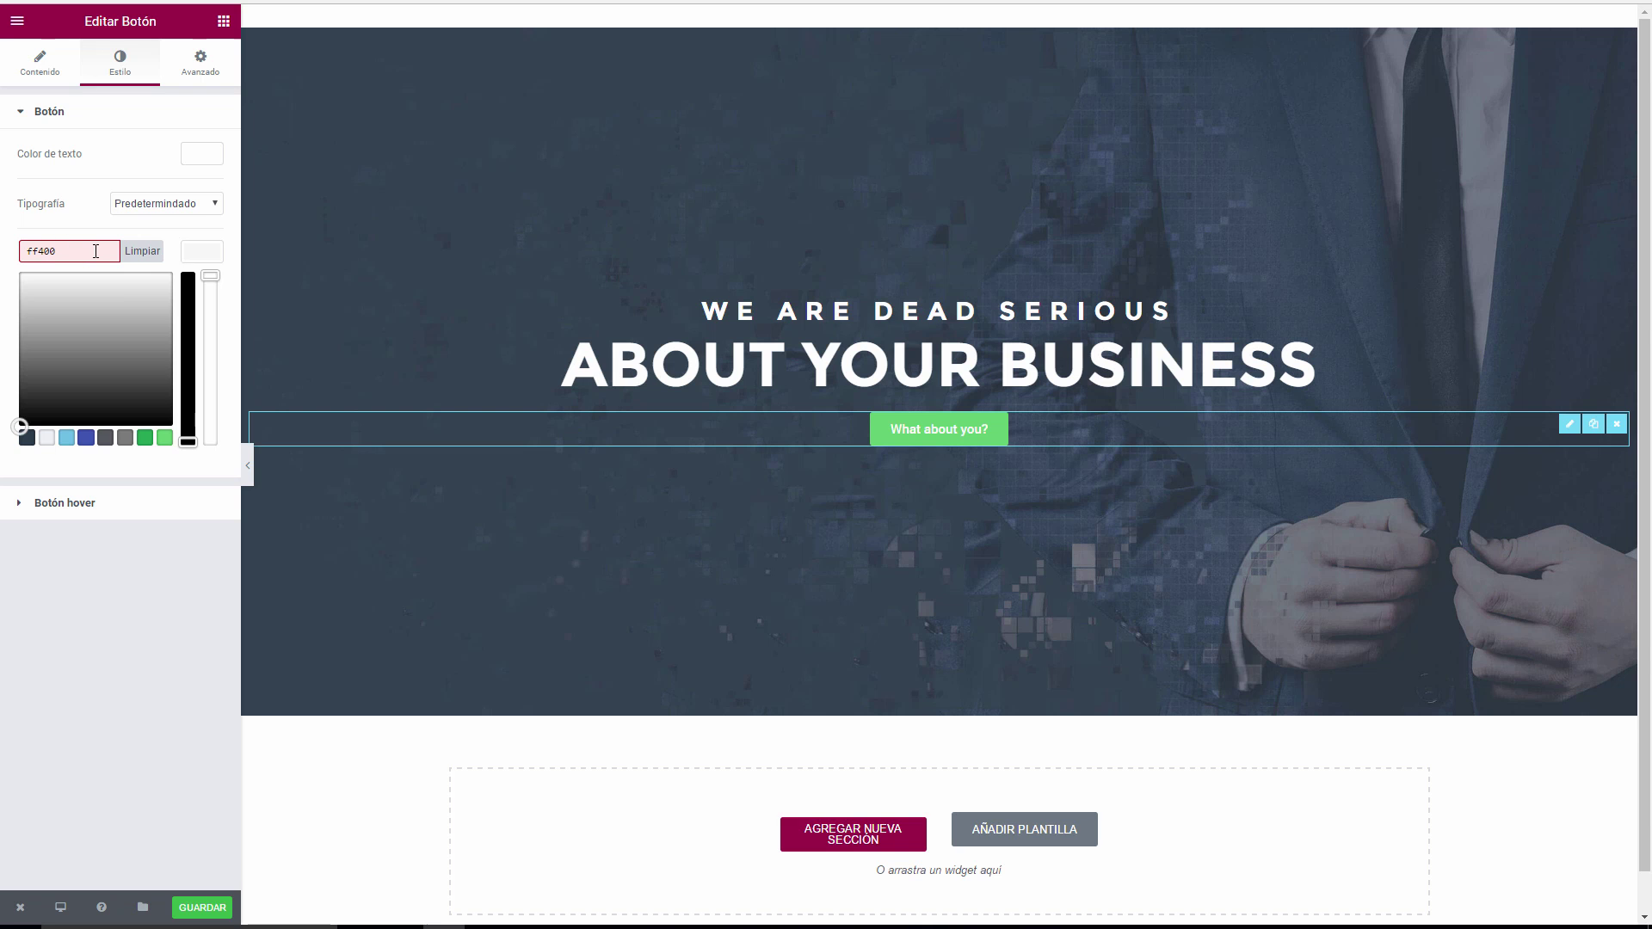
{"action": "left_click_drag", "start_coordinate": [95, 250], "coordinate": [32, 250]}
{"action": "left_click", "coordinate": [143, 338]}
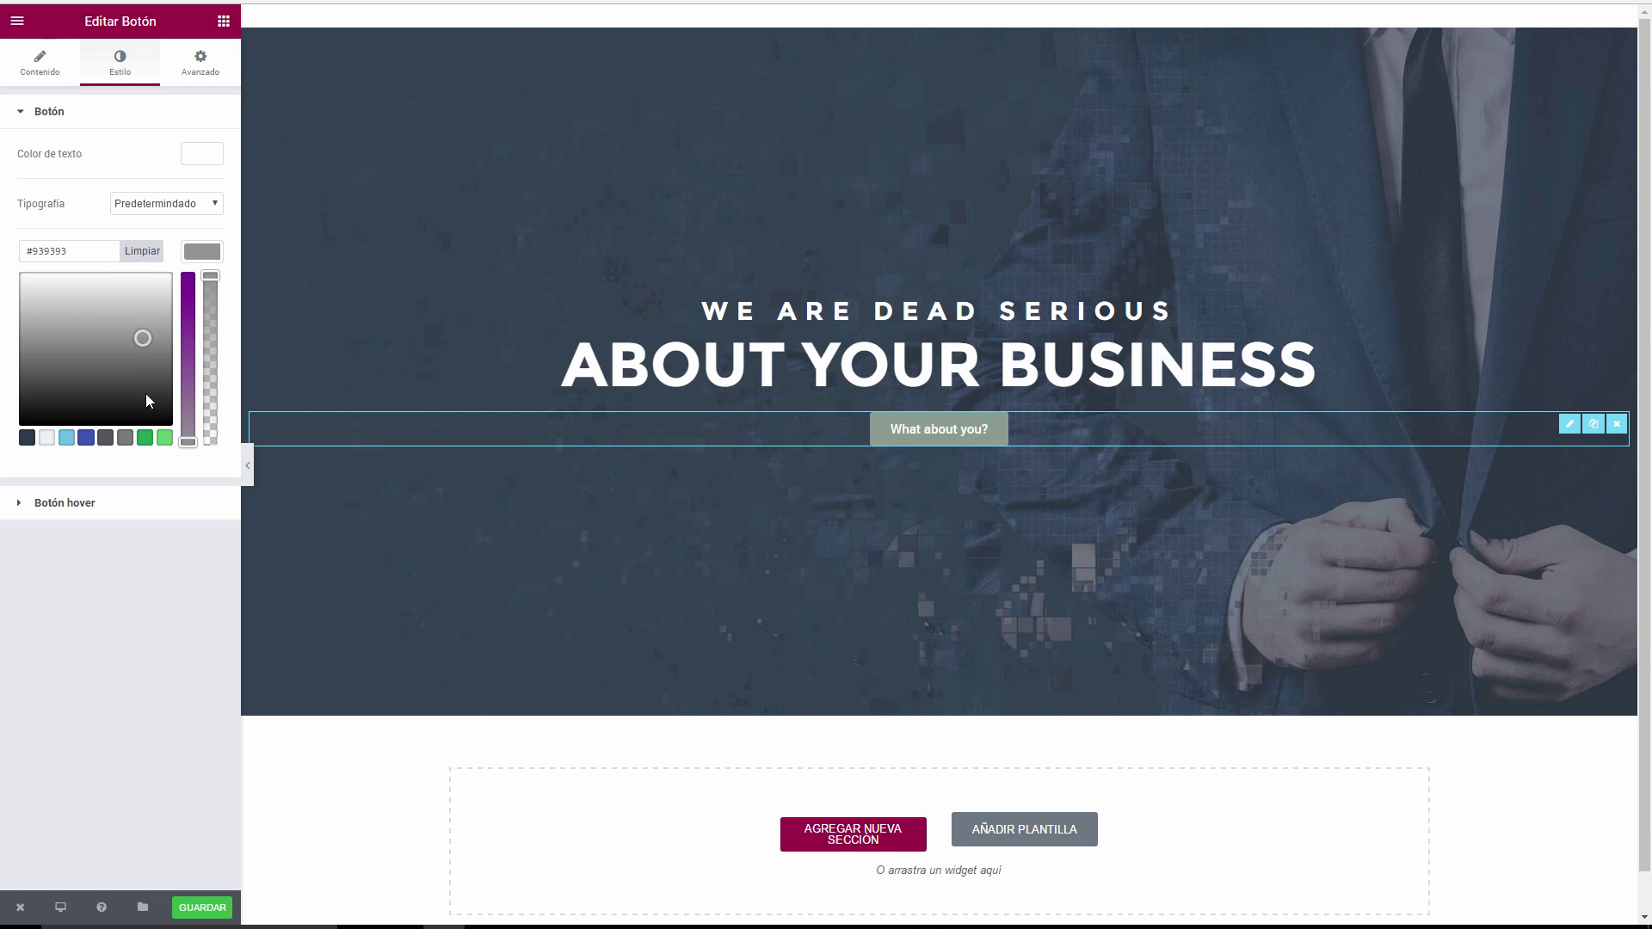
{"action": "left_click_drag", "start_coordinate": [184, 312], "coordinate": [186, 273]}
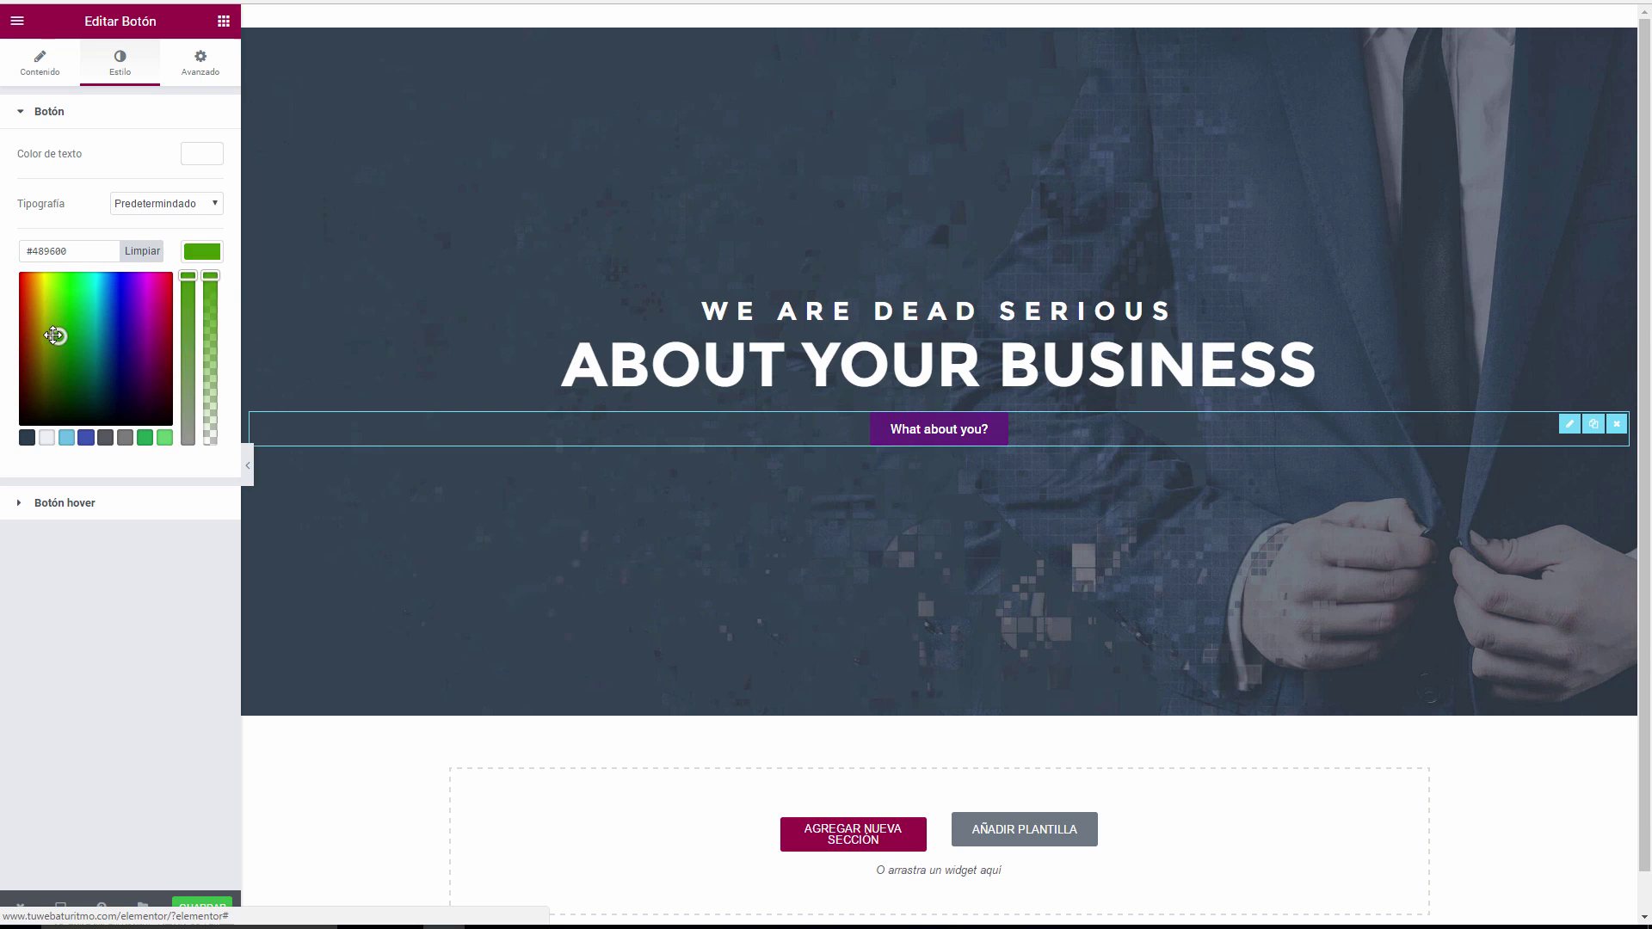
{"action": "left_click_drag", "start_coordinate": [45, 338], "coordinate": [39, 293]}
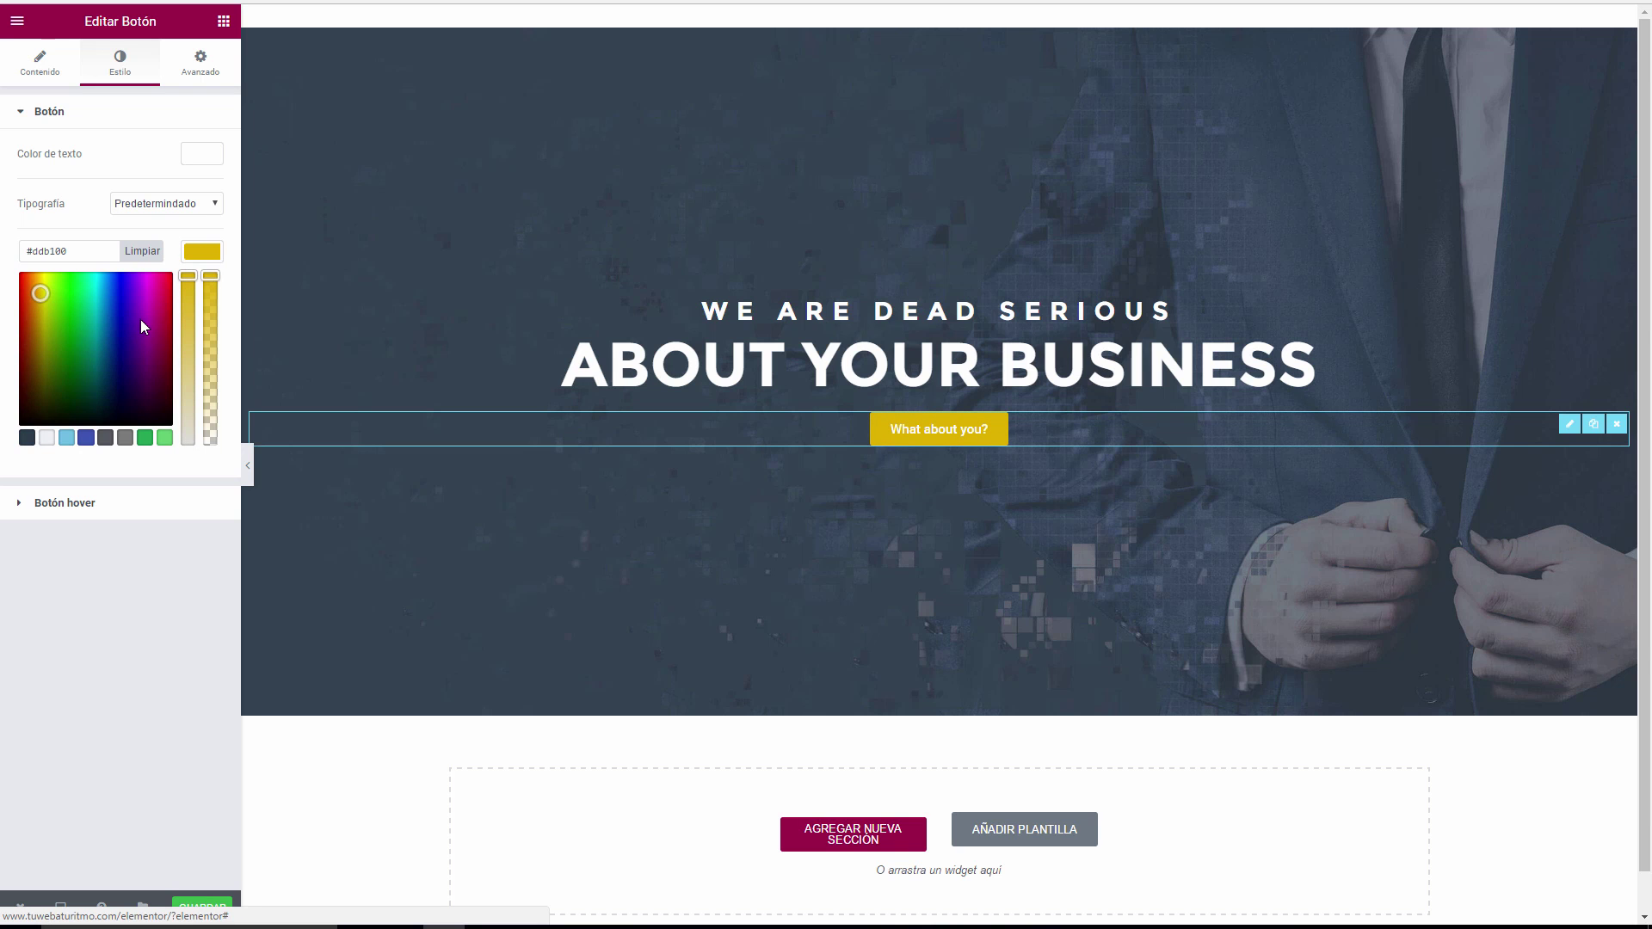
{"action": "left_click", "coordinate": [186, 547]}
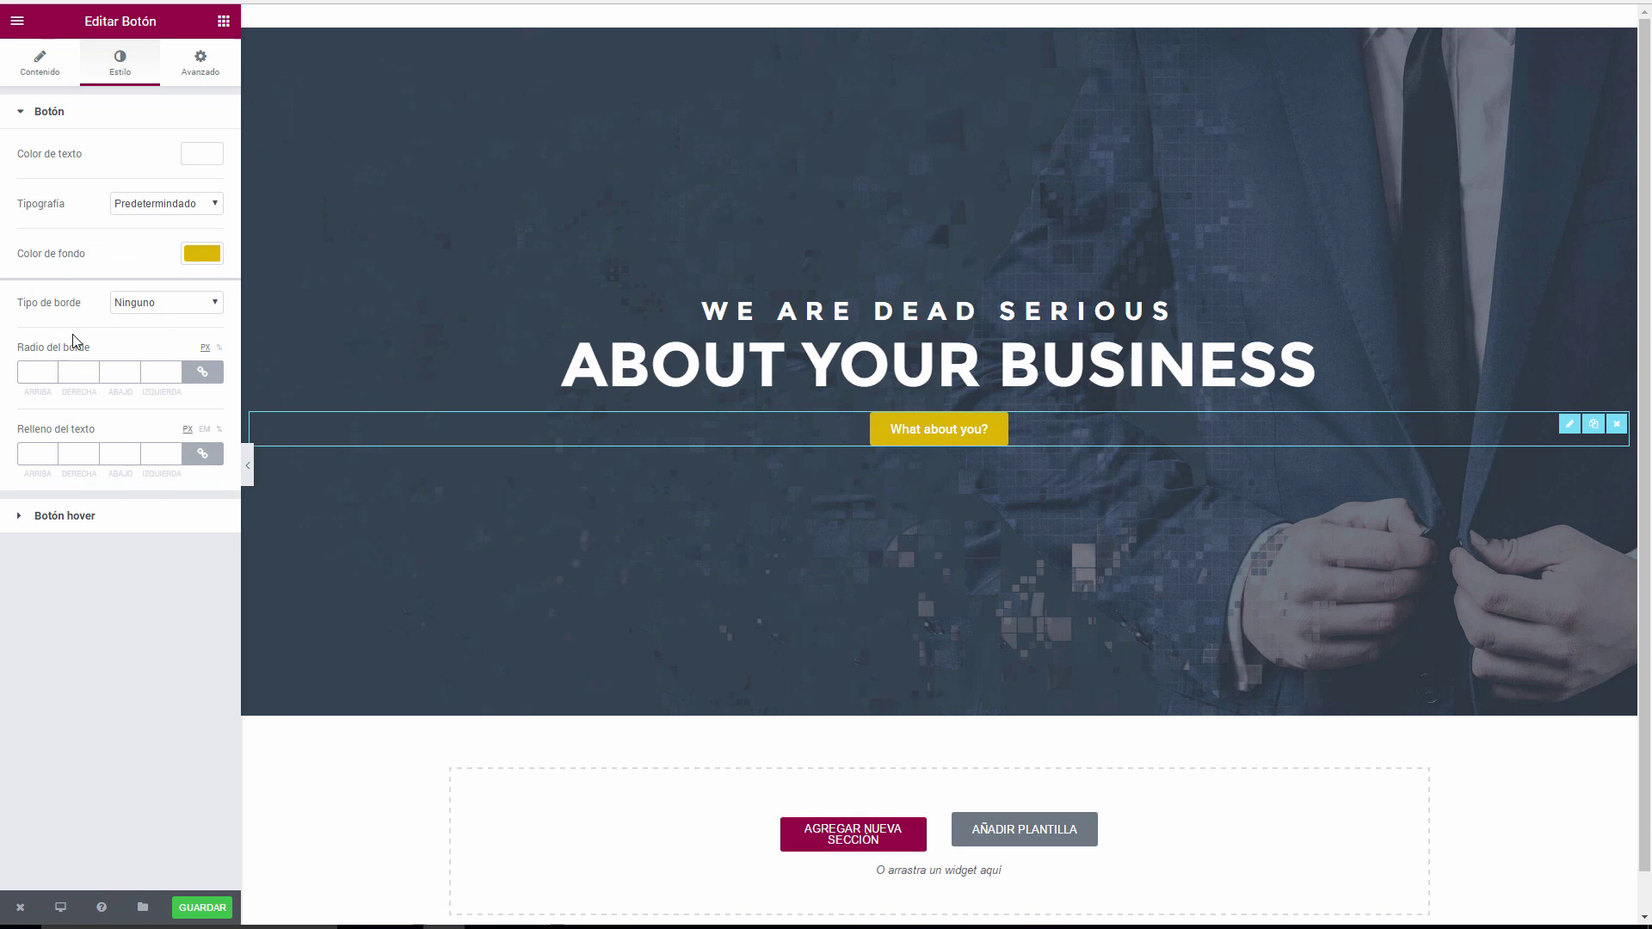
Give the "What about you?" button Personalizado typography with a size of 18 px.
{"action": "left_click", "coordinate": [170, 204]}
{"action": "left_click", "coordinate": [172, 234]}
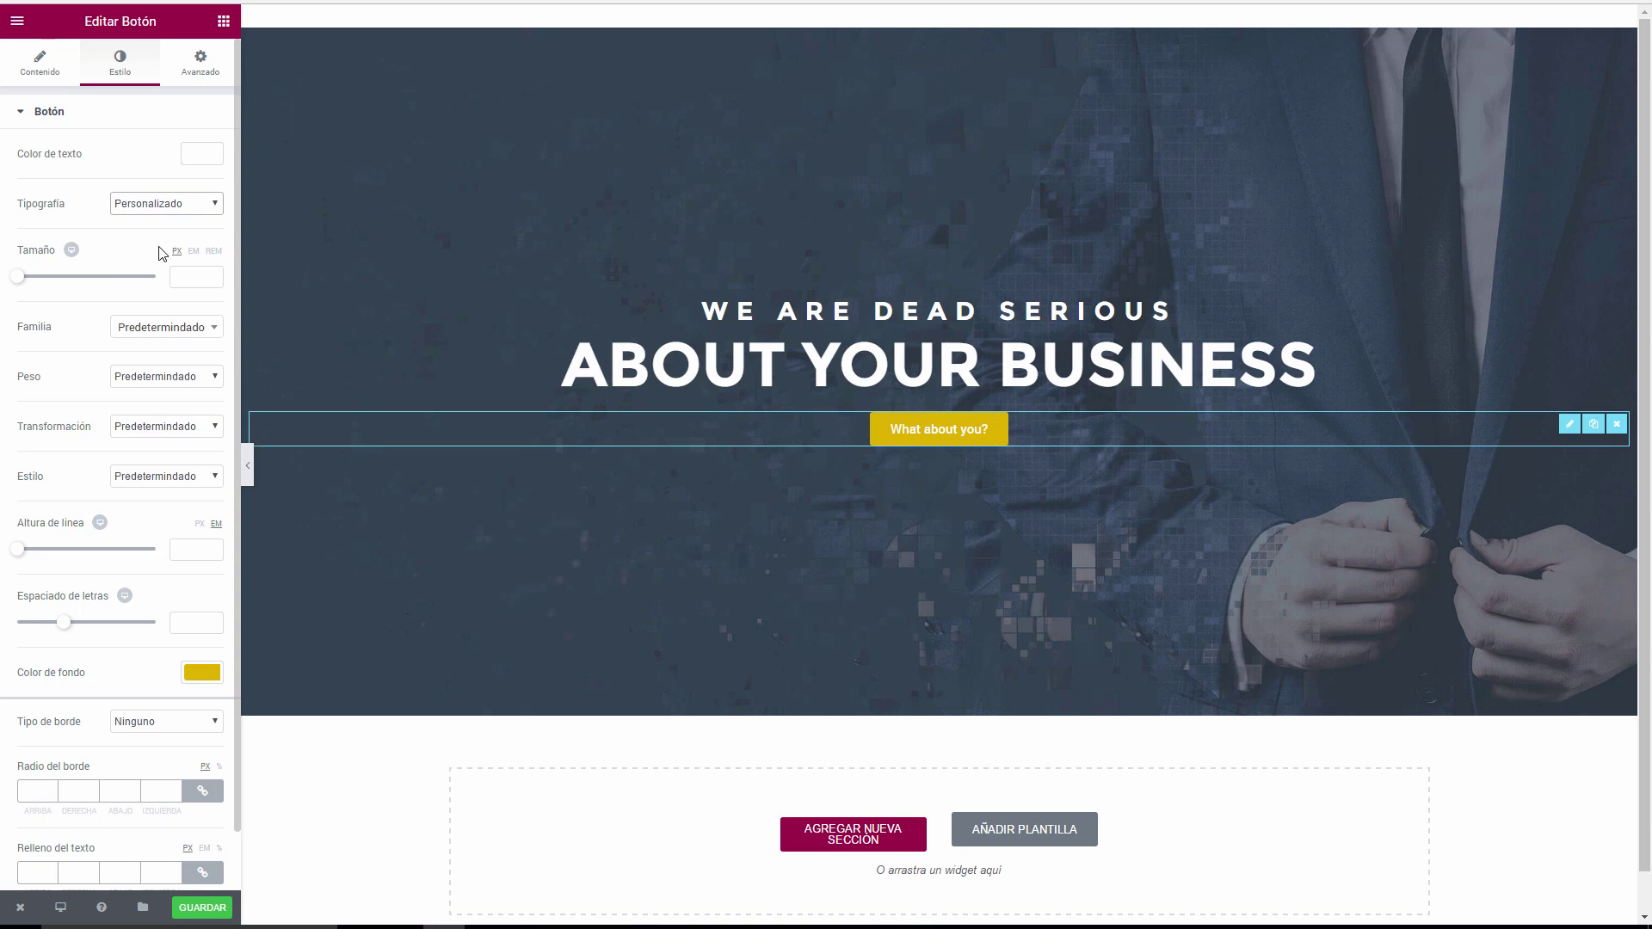
{"action": "left_click", "coordinate": [203, 276]}
{"action": "type", "text": "18"}
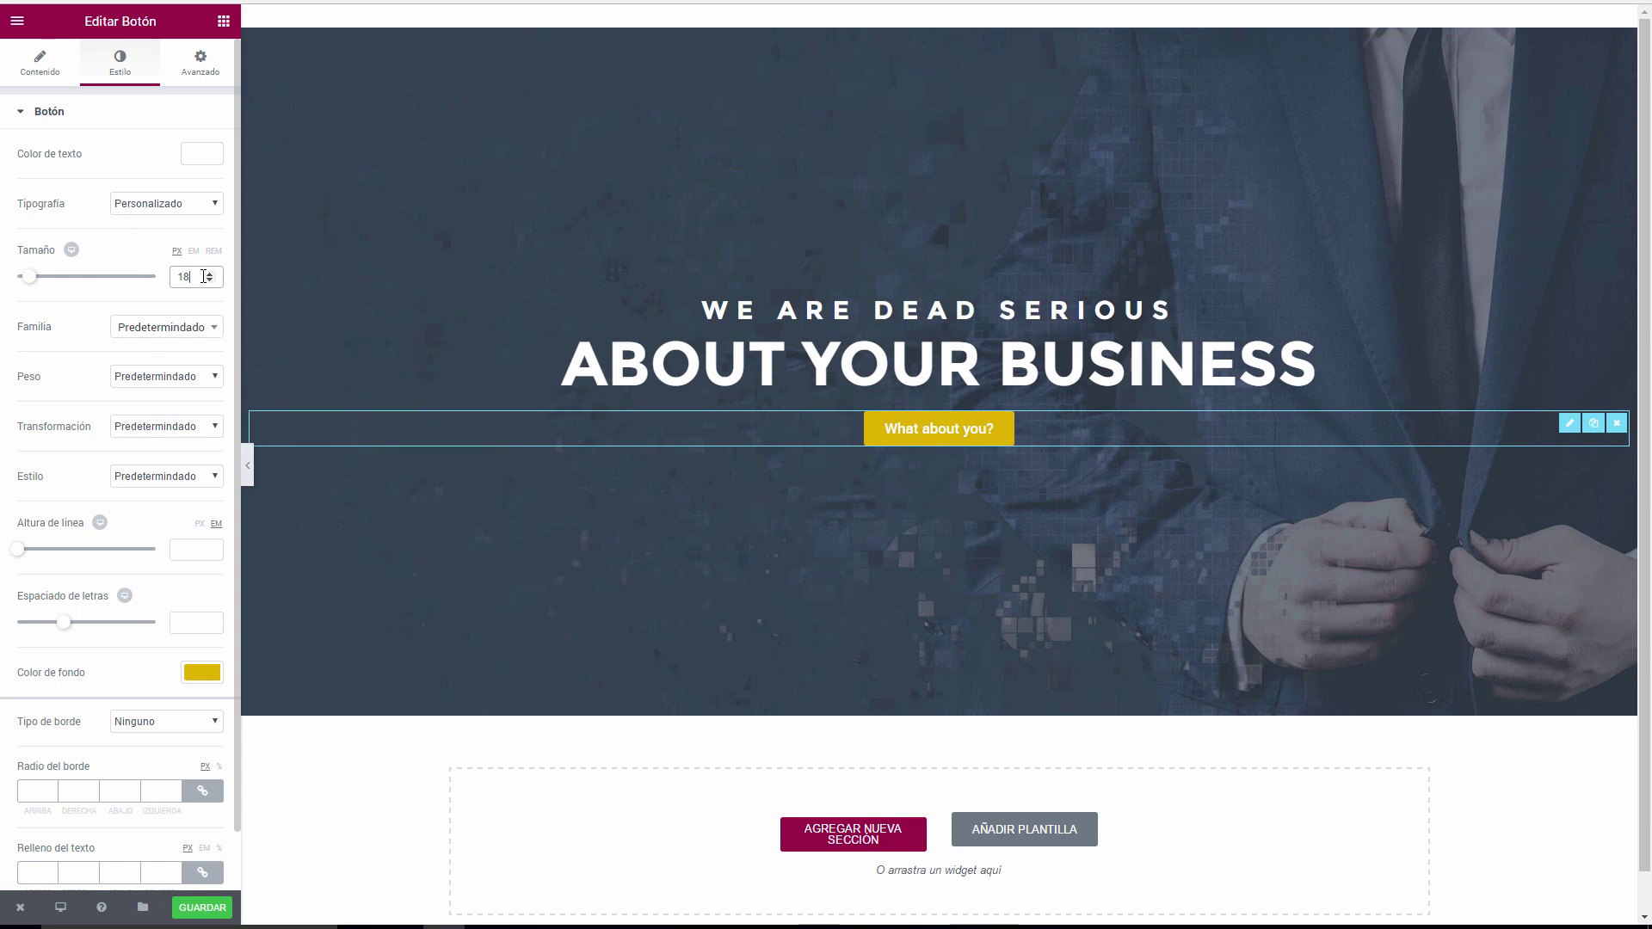
Set the "What about you?" button's font family to PT Sans.
{"action": "left_click", "coordinate": [164, 332]}
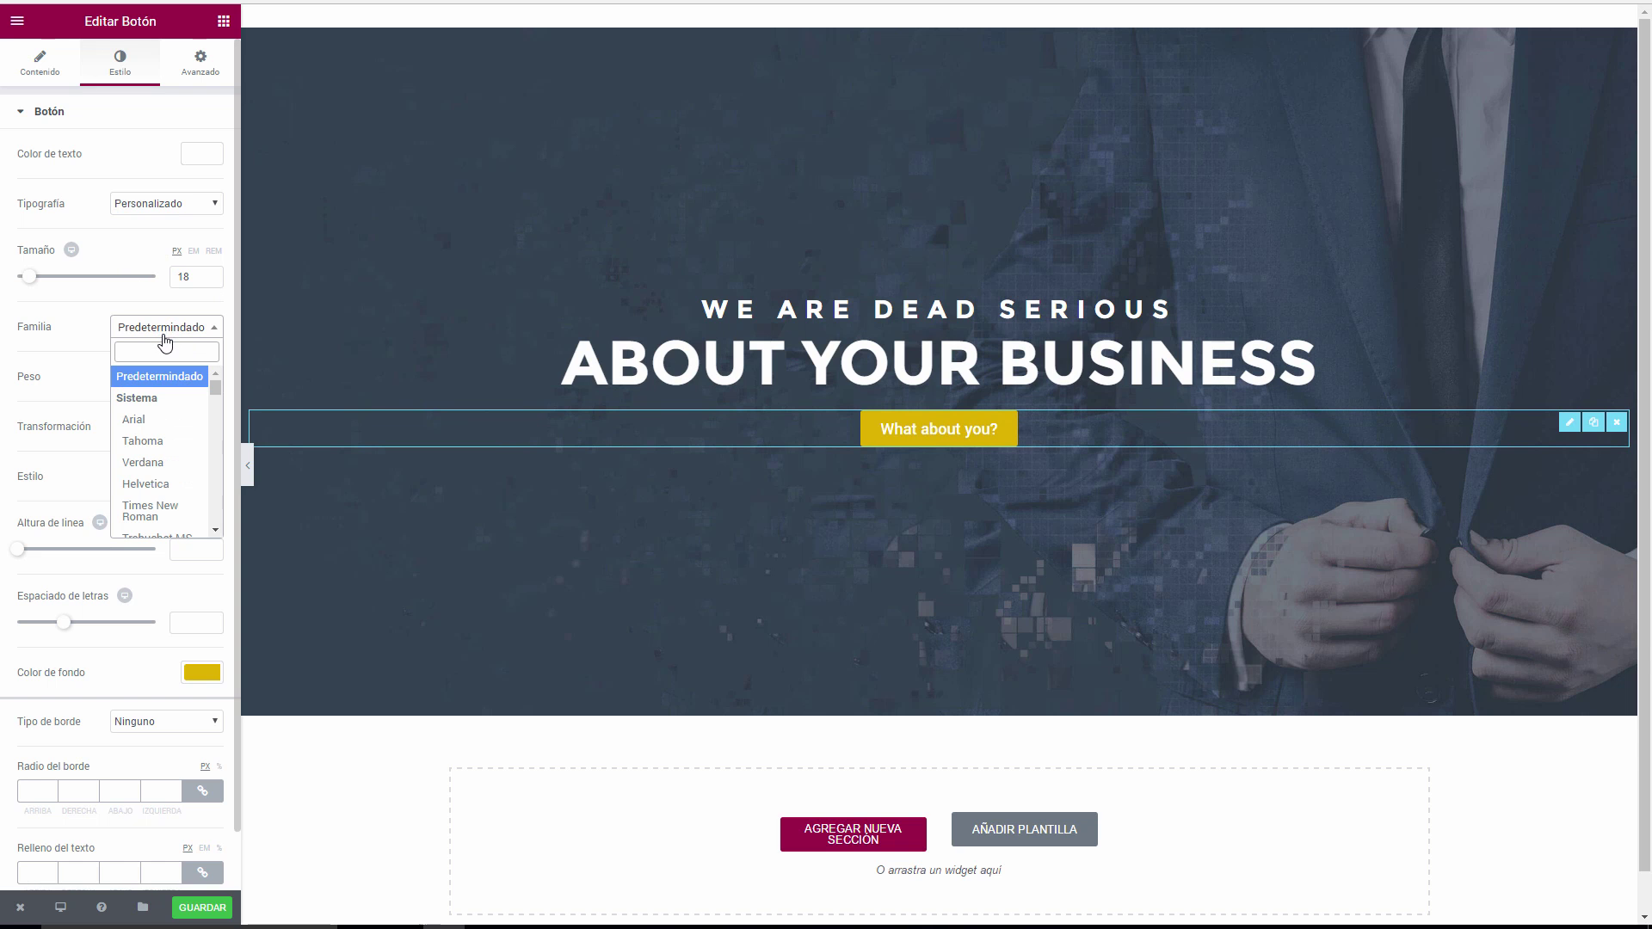
{"action": "type", "text": "p"}
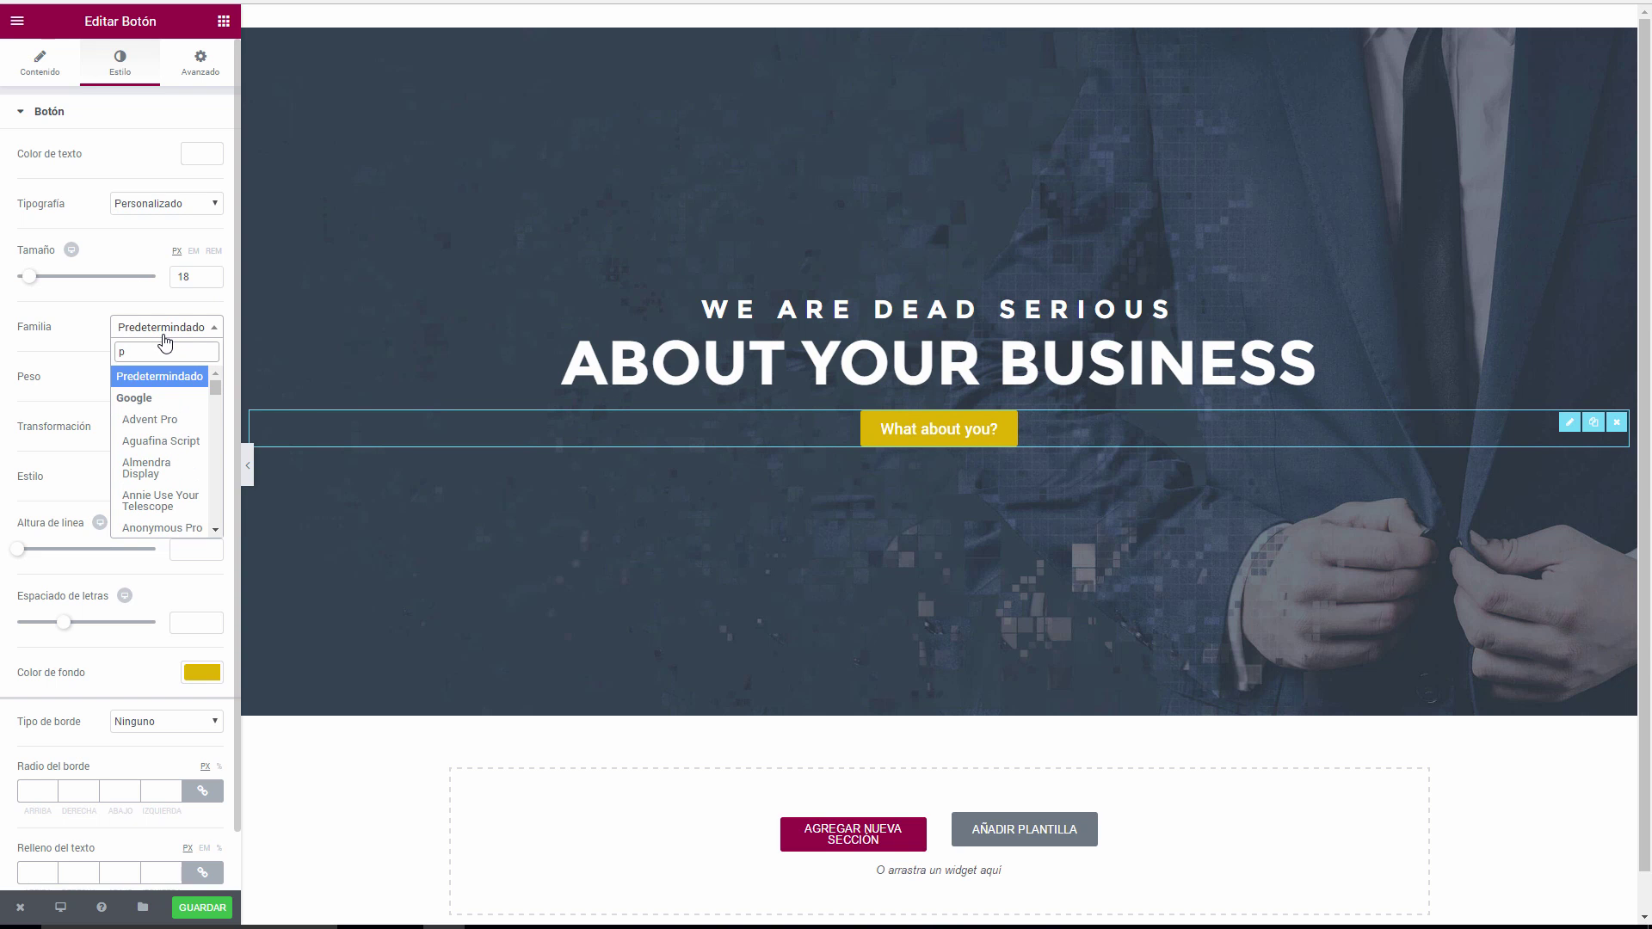
{"action": "type", "text": "t"}
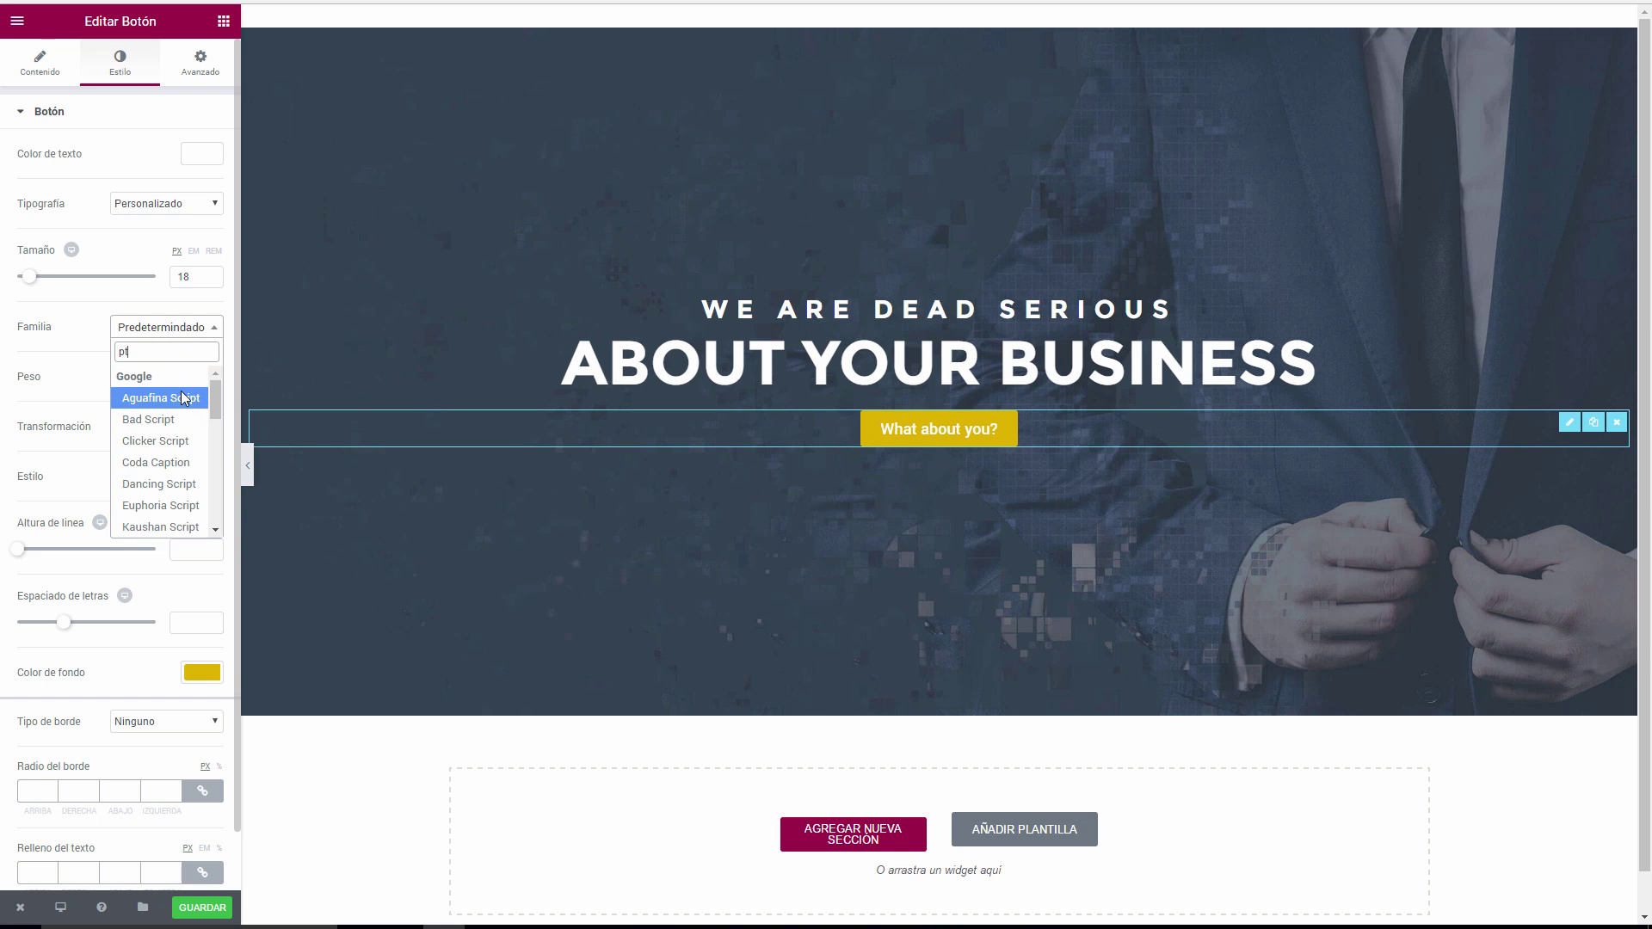
{"action": "scroll", "coordinate": [168, 482], "scroll_direction": "down", "scroll_amount": 3}
{"action": "scroll", "coordinate": [169, 505], "scroll_direction": "down", "scroll_amount": 4}
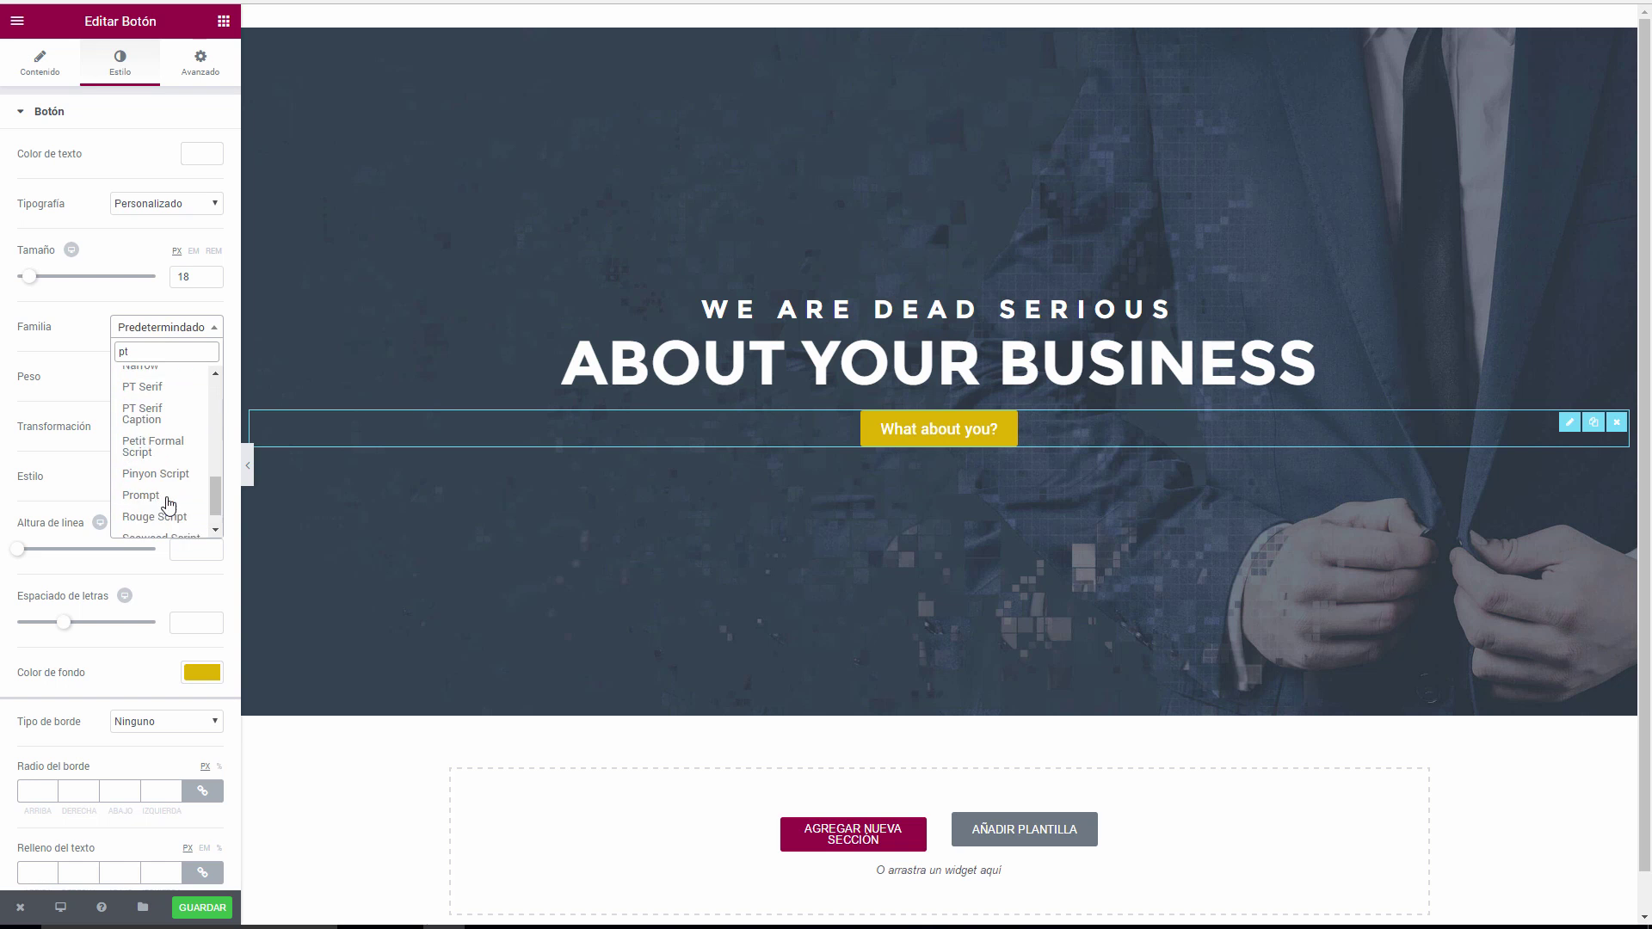
{"action": "scroll", "coordinate": [159, 417], "scroll_direction": "up", "scroll_amount": 2}
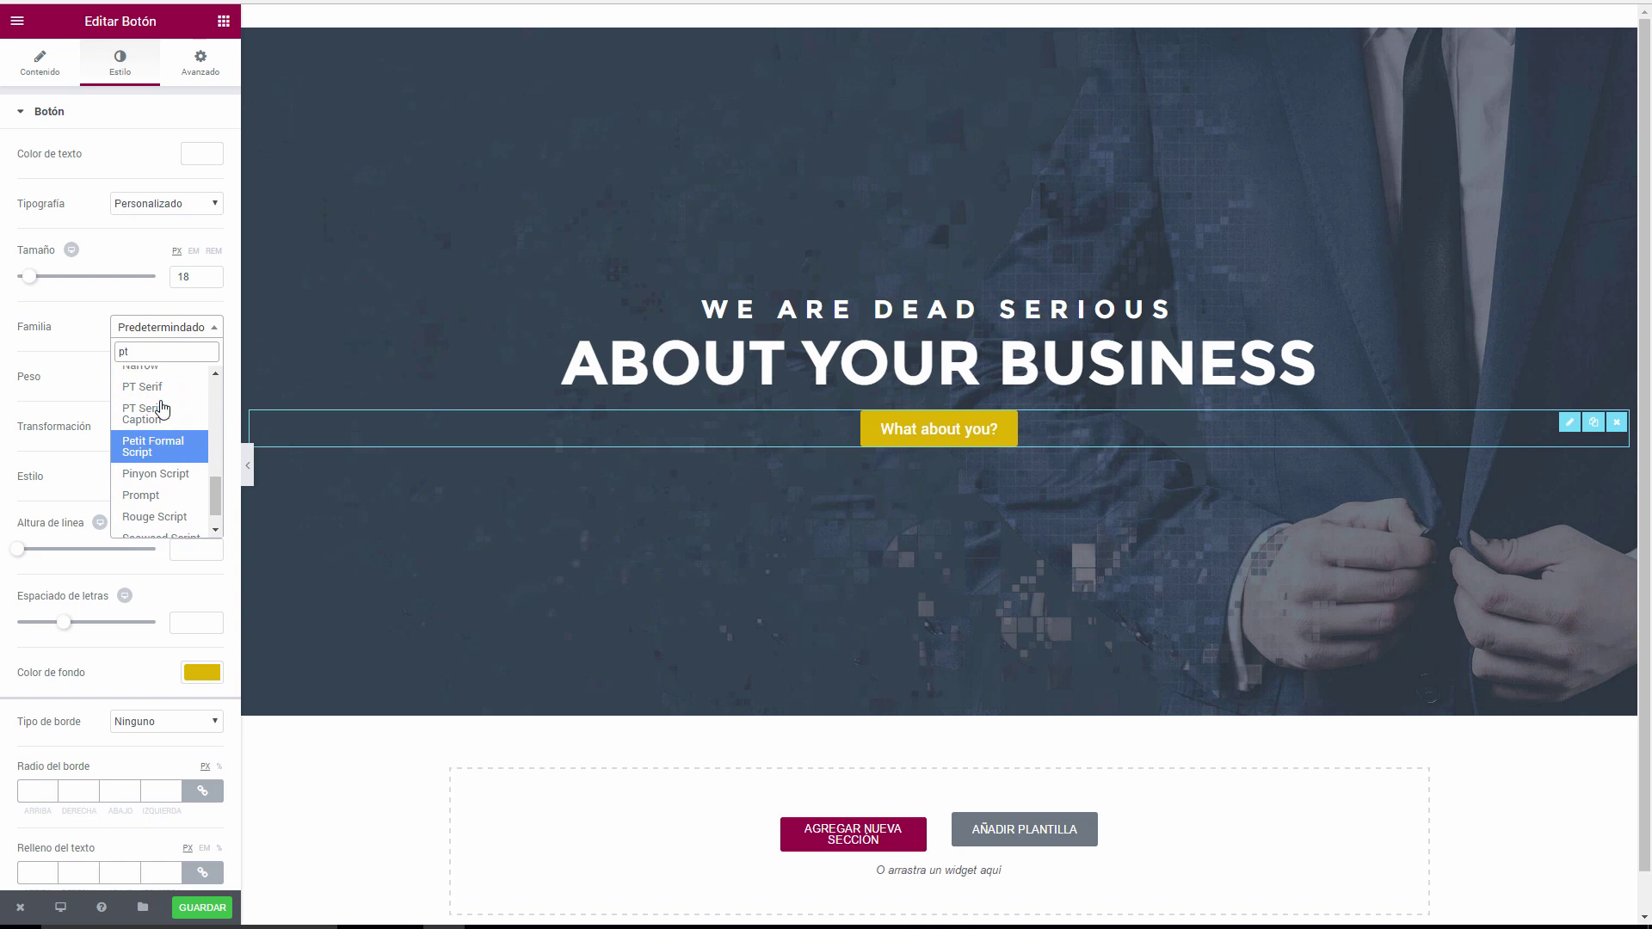
{"action": "scroll", "coordinate": [155, 426], "scroll_direction": "up", "scroll_amount": 1}
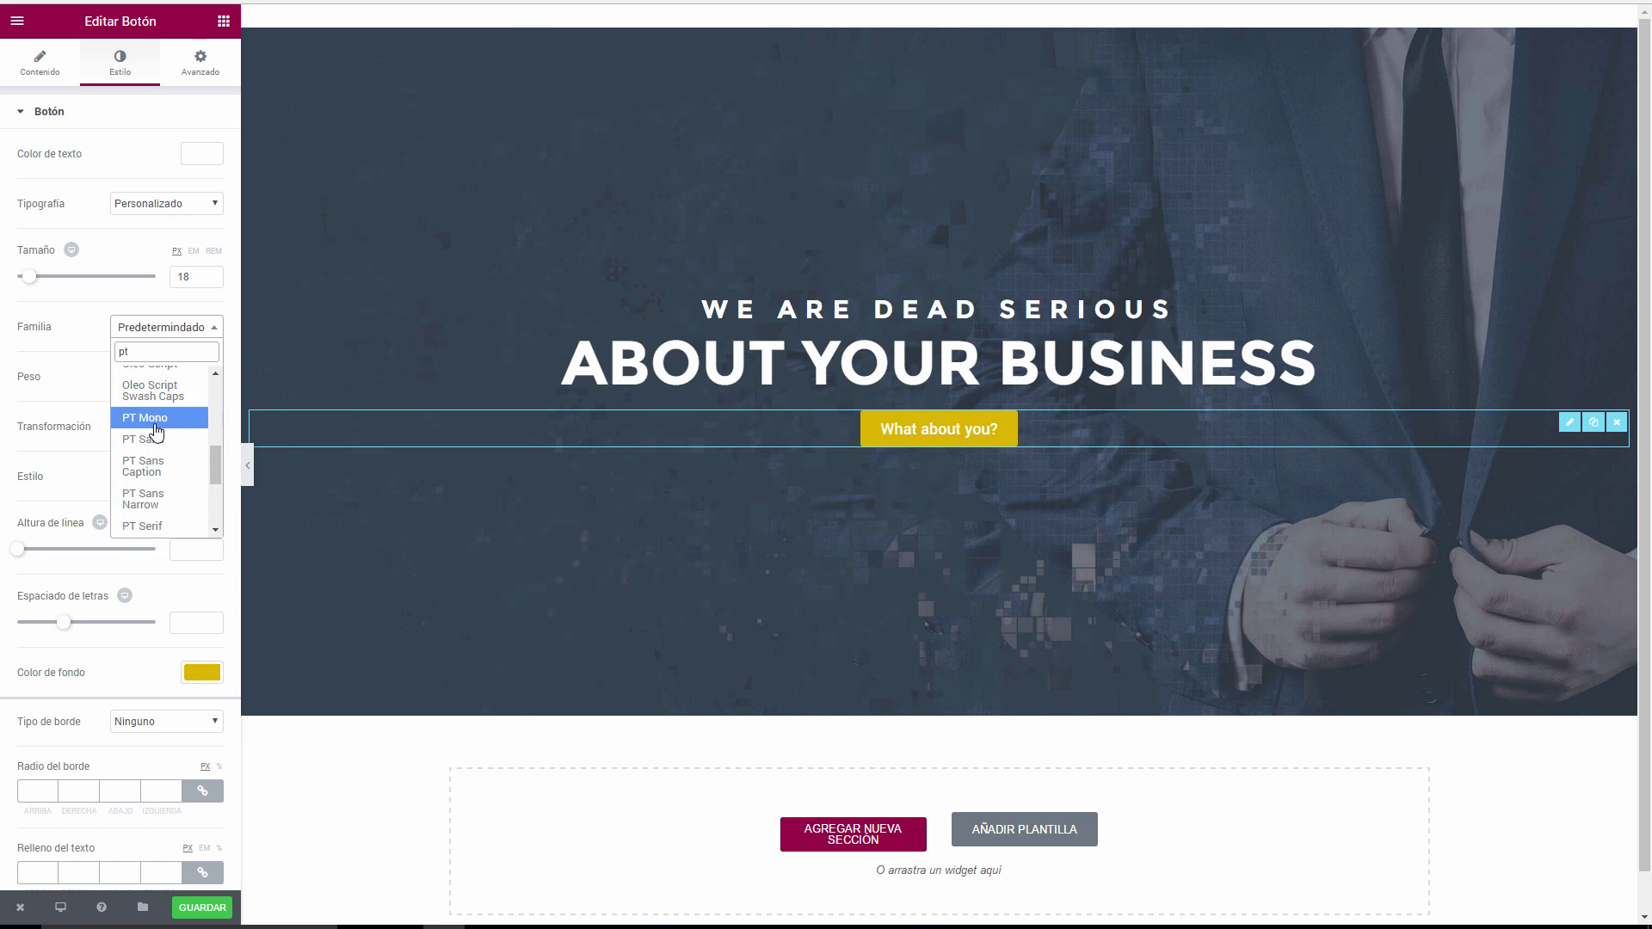
{"action": "left_click", "coordinate": [153, 443]}
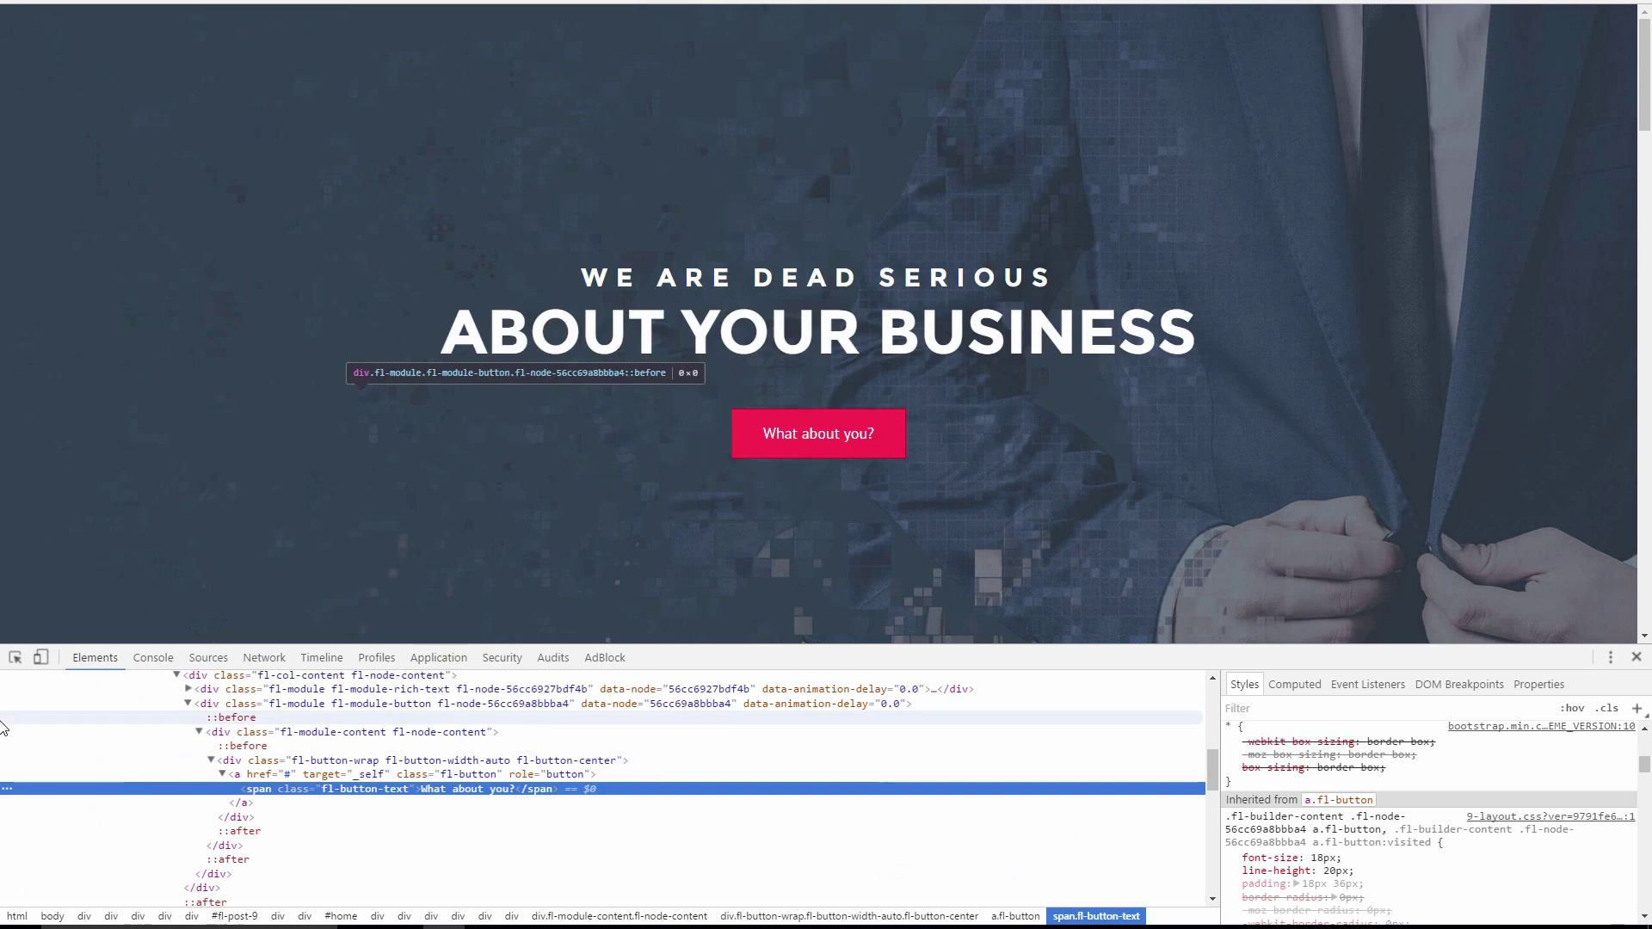
Back on the ProBiz demo page, inspect the pink button's a.fl-button element and review its line height and padding styles.
{"action": "left_click", "coordinate": [17, 657]}
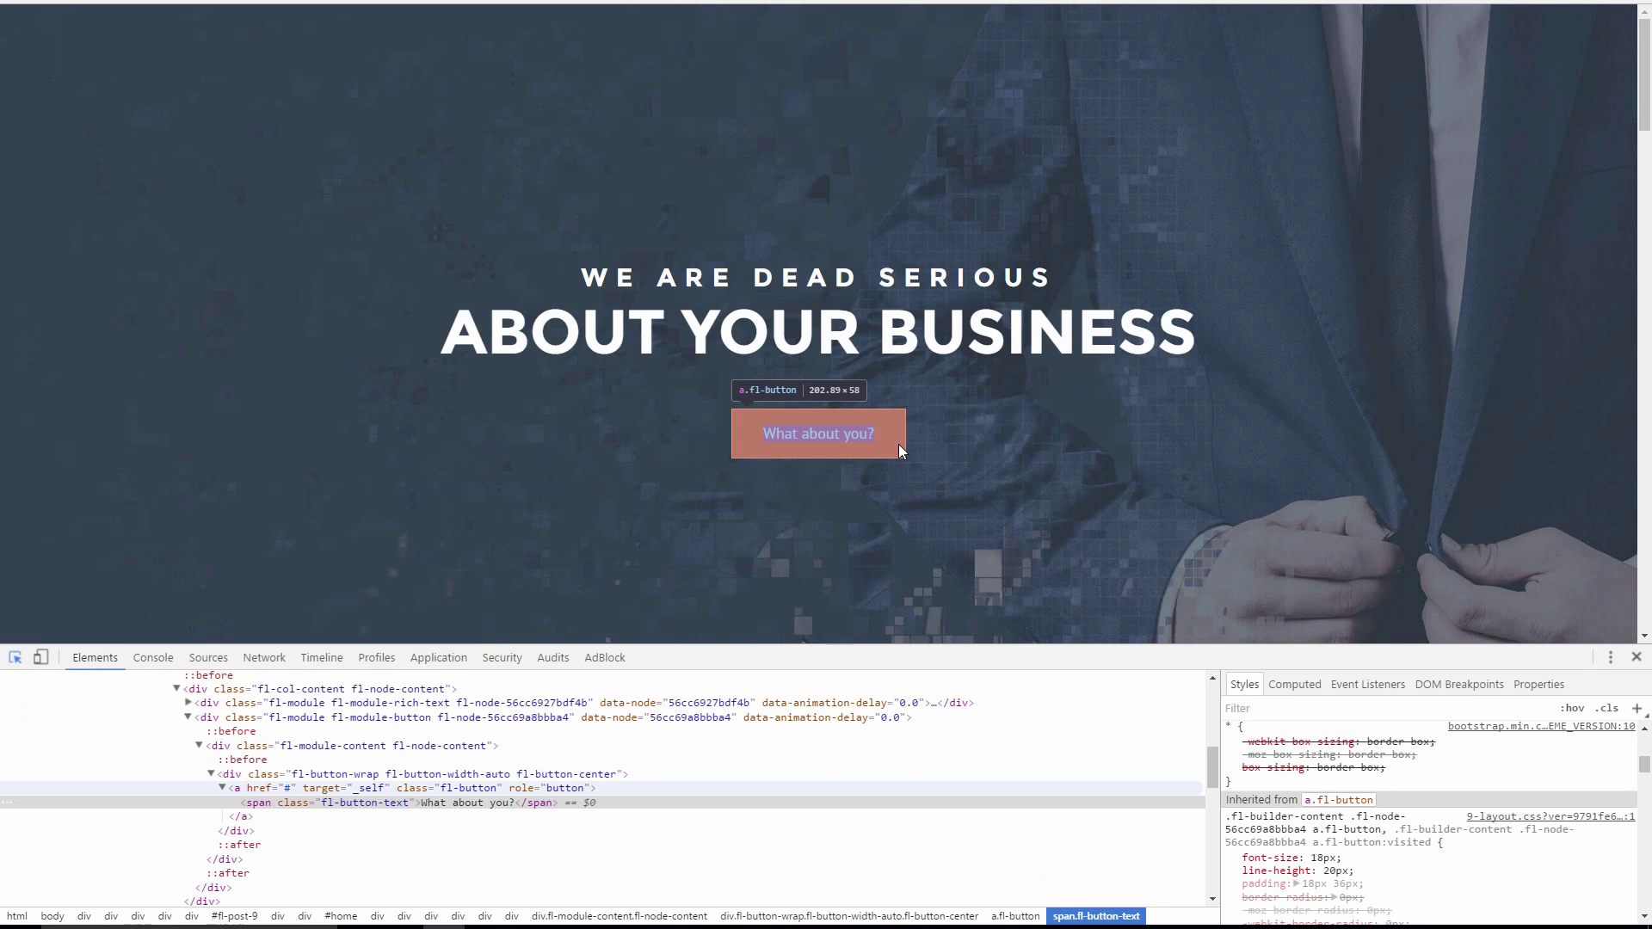
{"action": "left_click", "coordinate": [893, 446]}
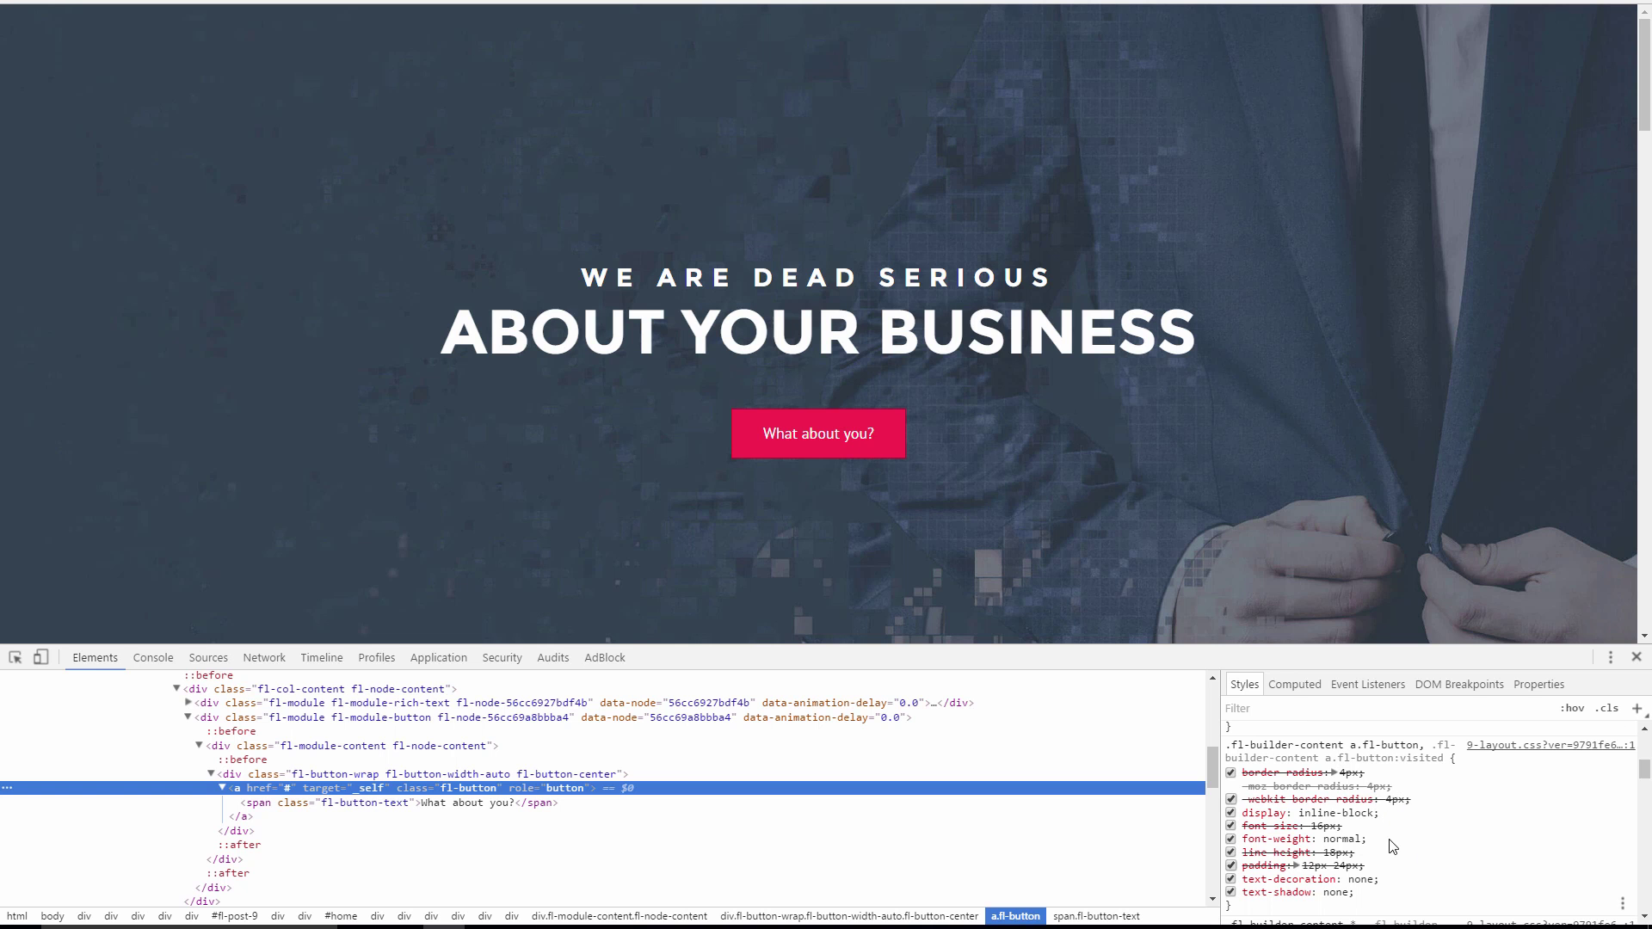
{"action": "scroll", "coordinate": [1378, 858], "scroll_direction": "down", "scroll_amount": 4}
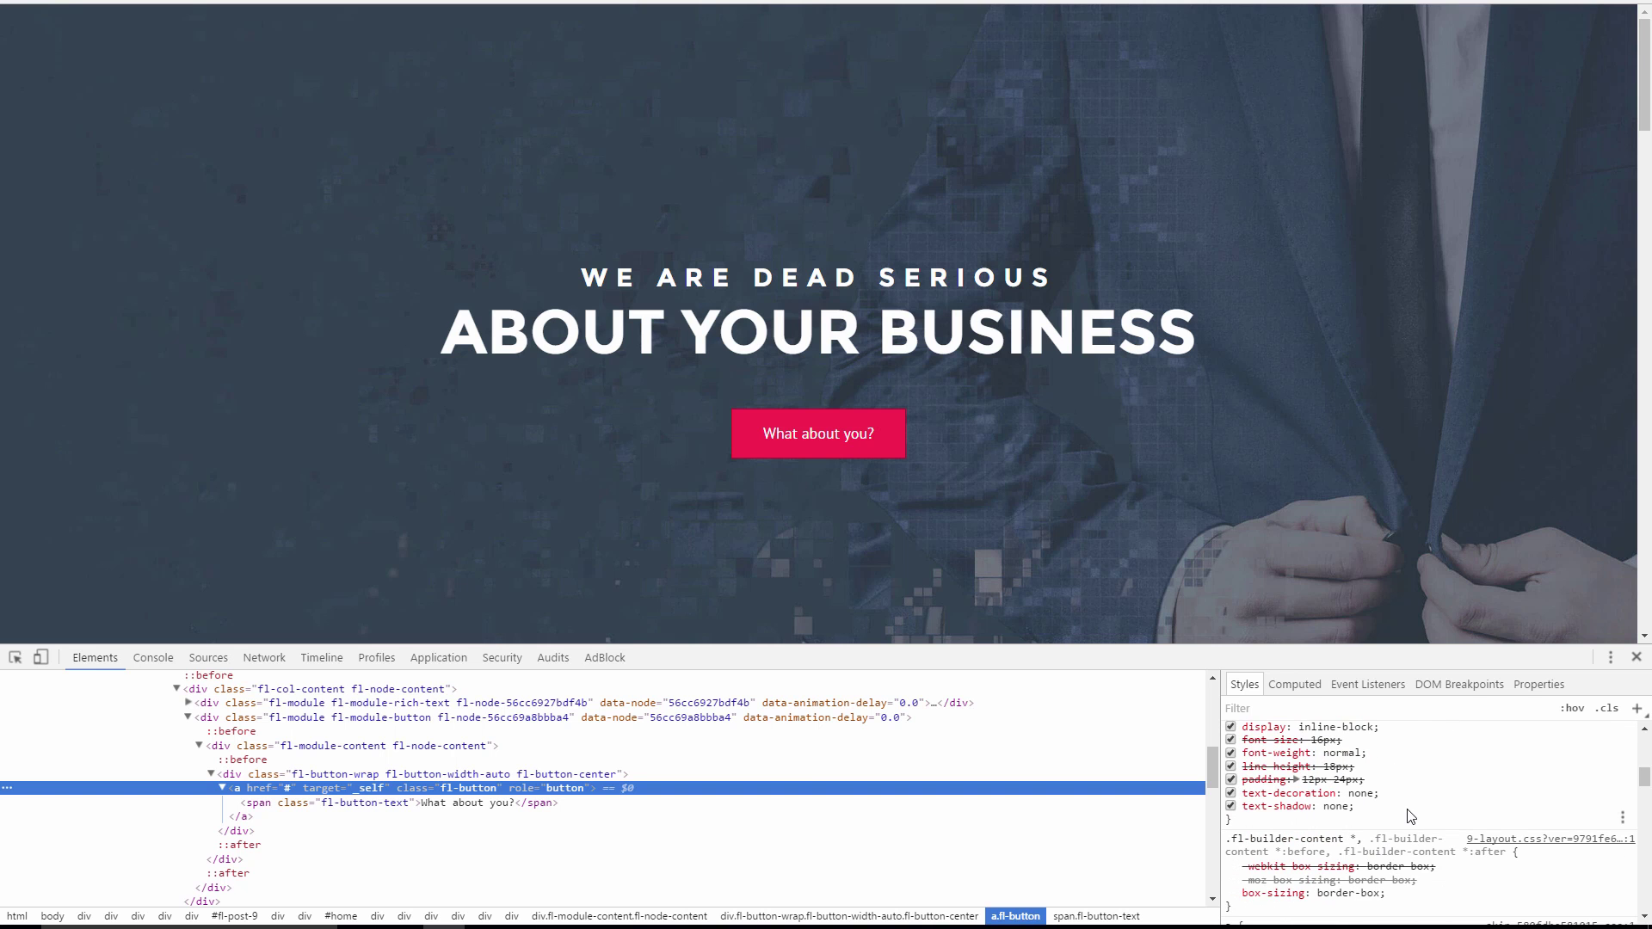
{"action": "scroll", "coordinate": [1425, 820], "scroll_direction": "up", "scroll_amount": 4}
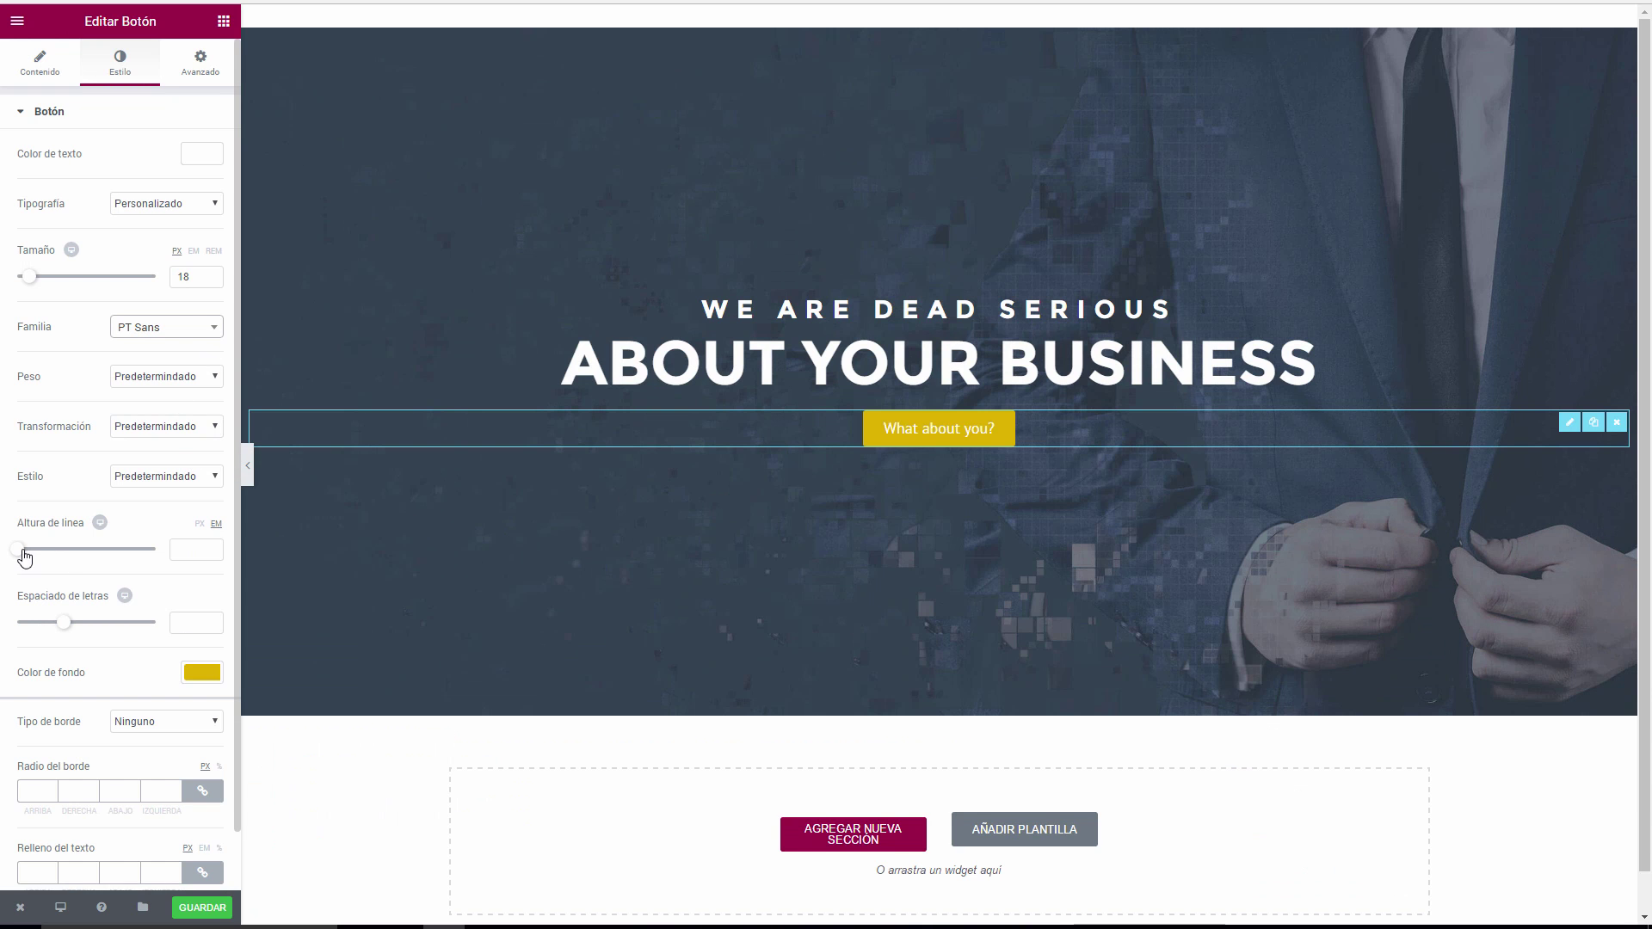
Set the "What about you?" button's line height to 20 px.
{"action": "left_click_drag", "start_coordinate": [21, 555], "coordinate": [33, 551]}
{"action": "left_click", "coordinate": [191, 543]}
{"action": "type", "text": "20"}
Unlink the button's text padding (Relleno del texto) values and set 18 px for top and bottom and 36 px for right and left.
{"action": "scroll", "coordinate": [178, 479], "scroll_direction": "down", "scroll_amount": 1}
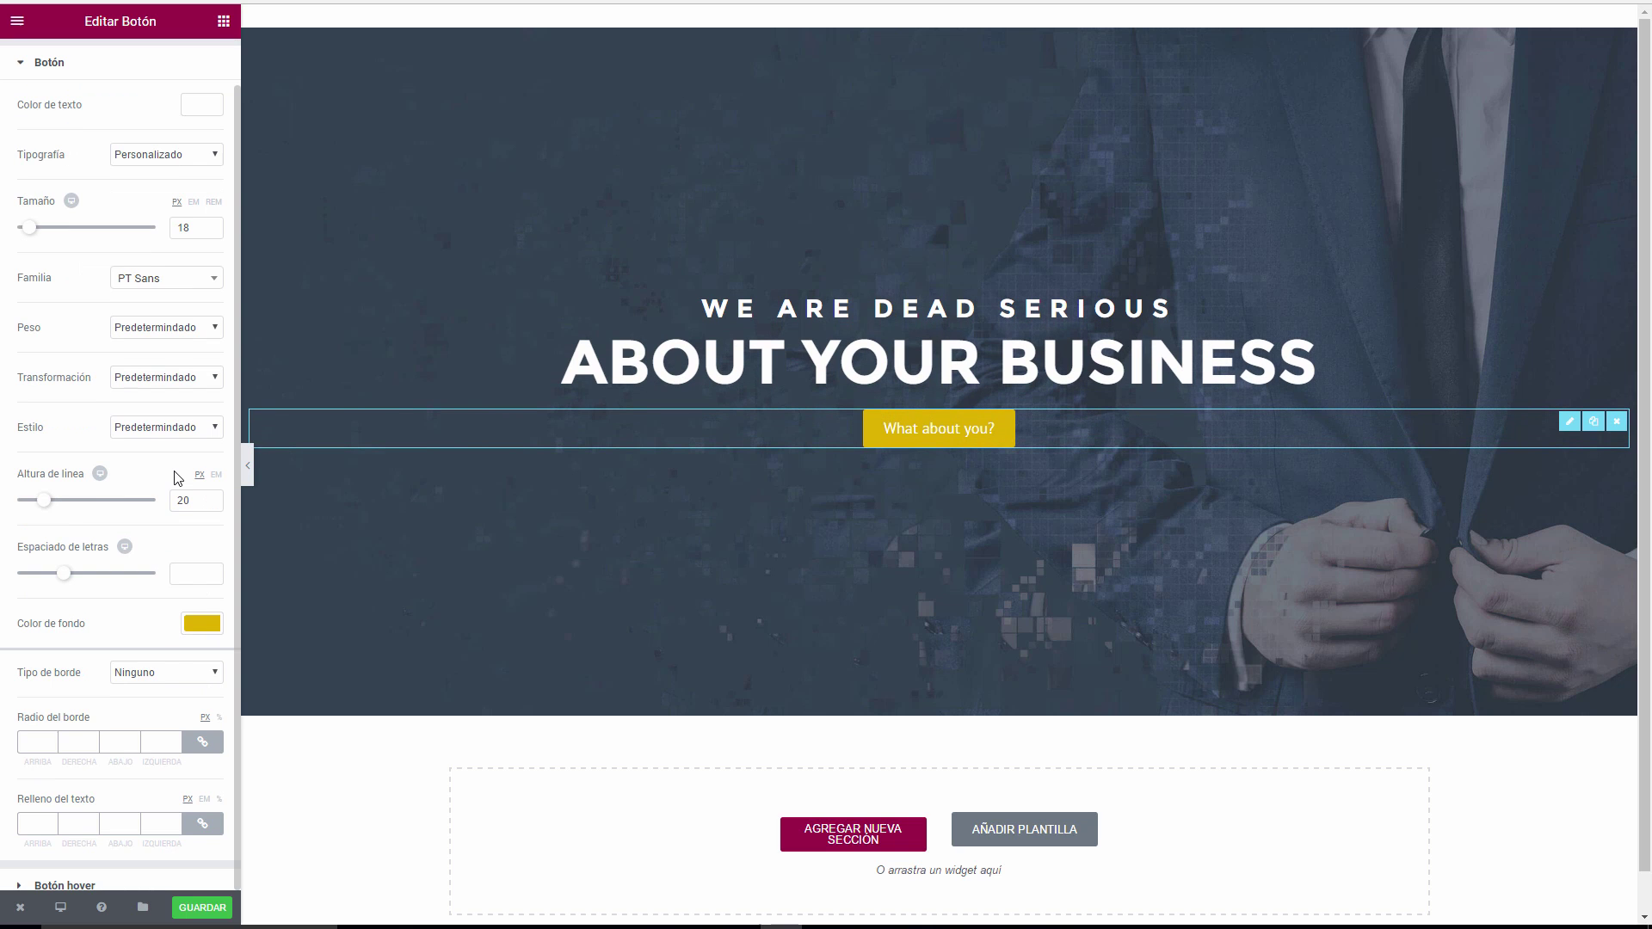
{"action": "left_click", "coordinate": [33, 824]}
{"action": "type", "text": "18"}
{"action": "left_click", "coordinate": [202, 823]}
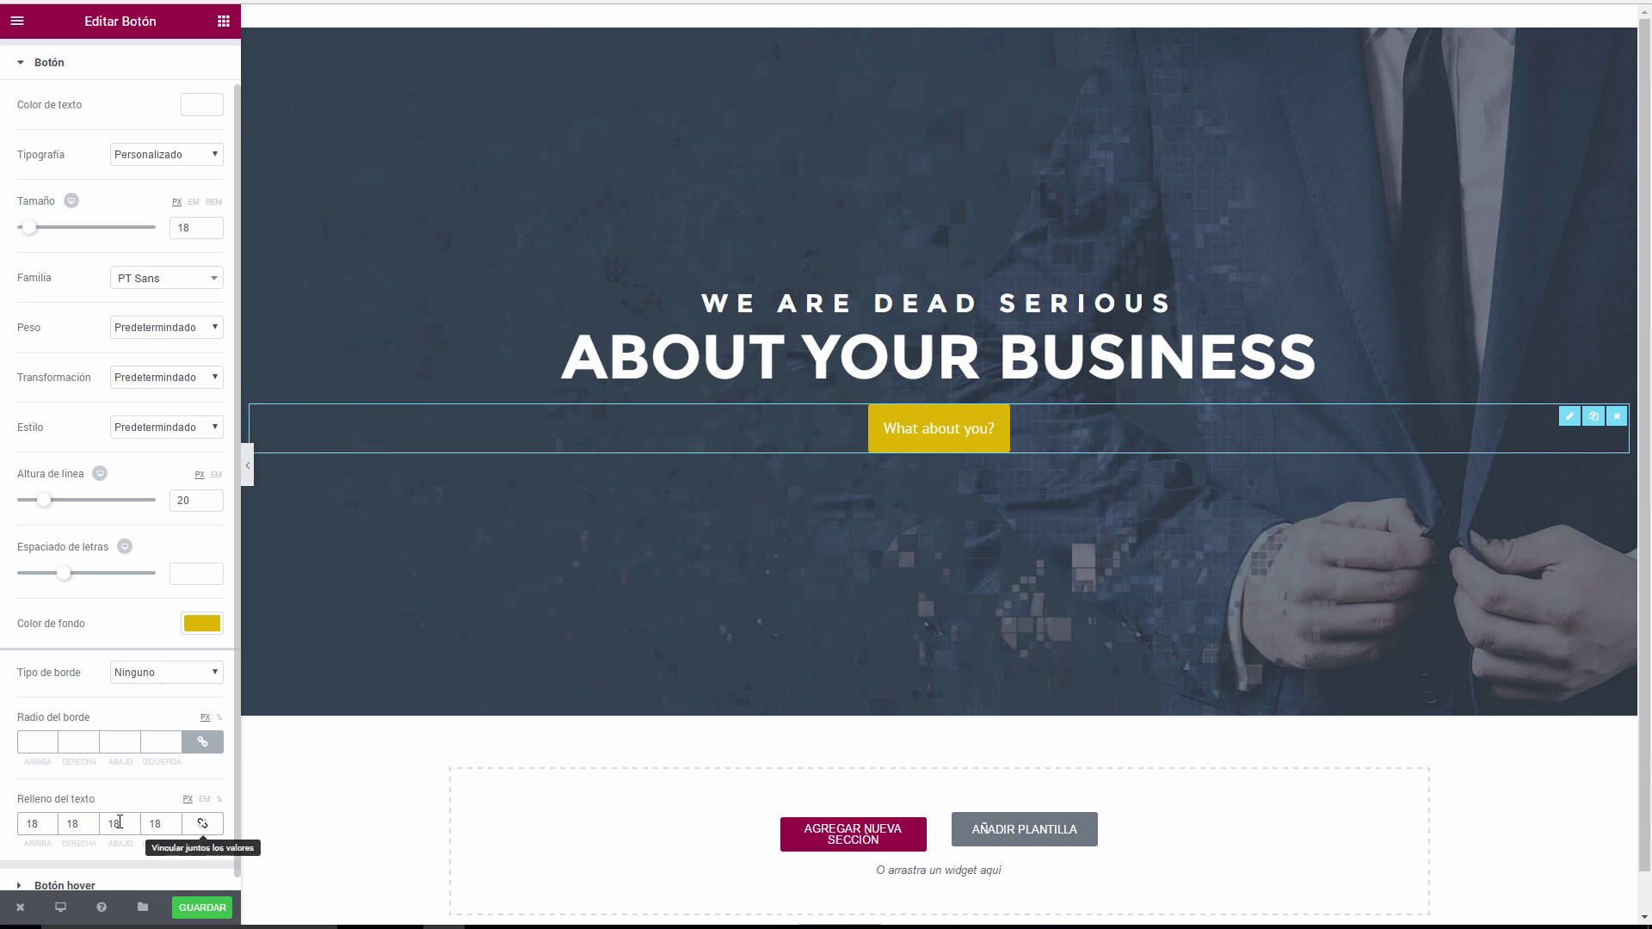
{"action": "double_click", "coordinate": [68, 824]}
{"action": "type", "text": "36"}
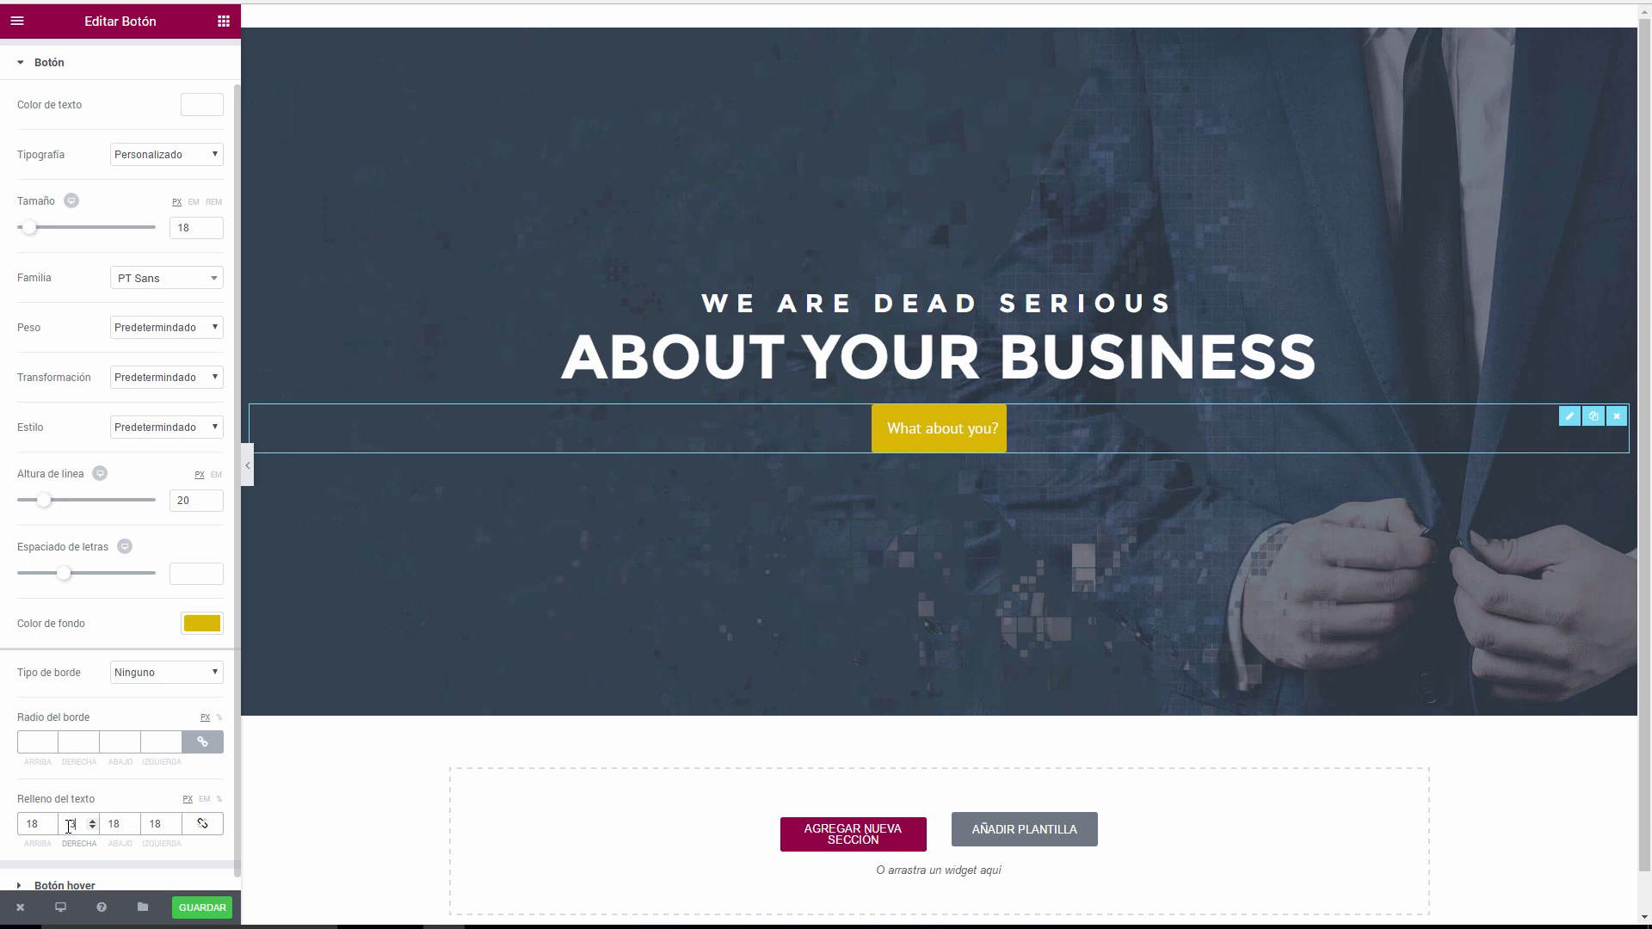
{"action": "double_click", "coordinate": [159, 824]}
{"action": "type", "text": "36"}
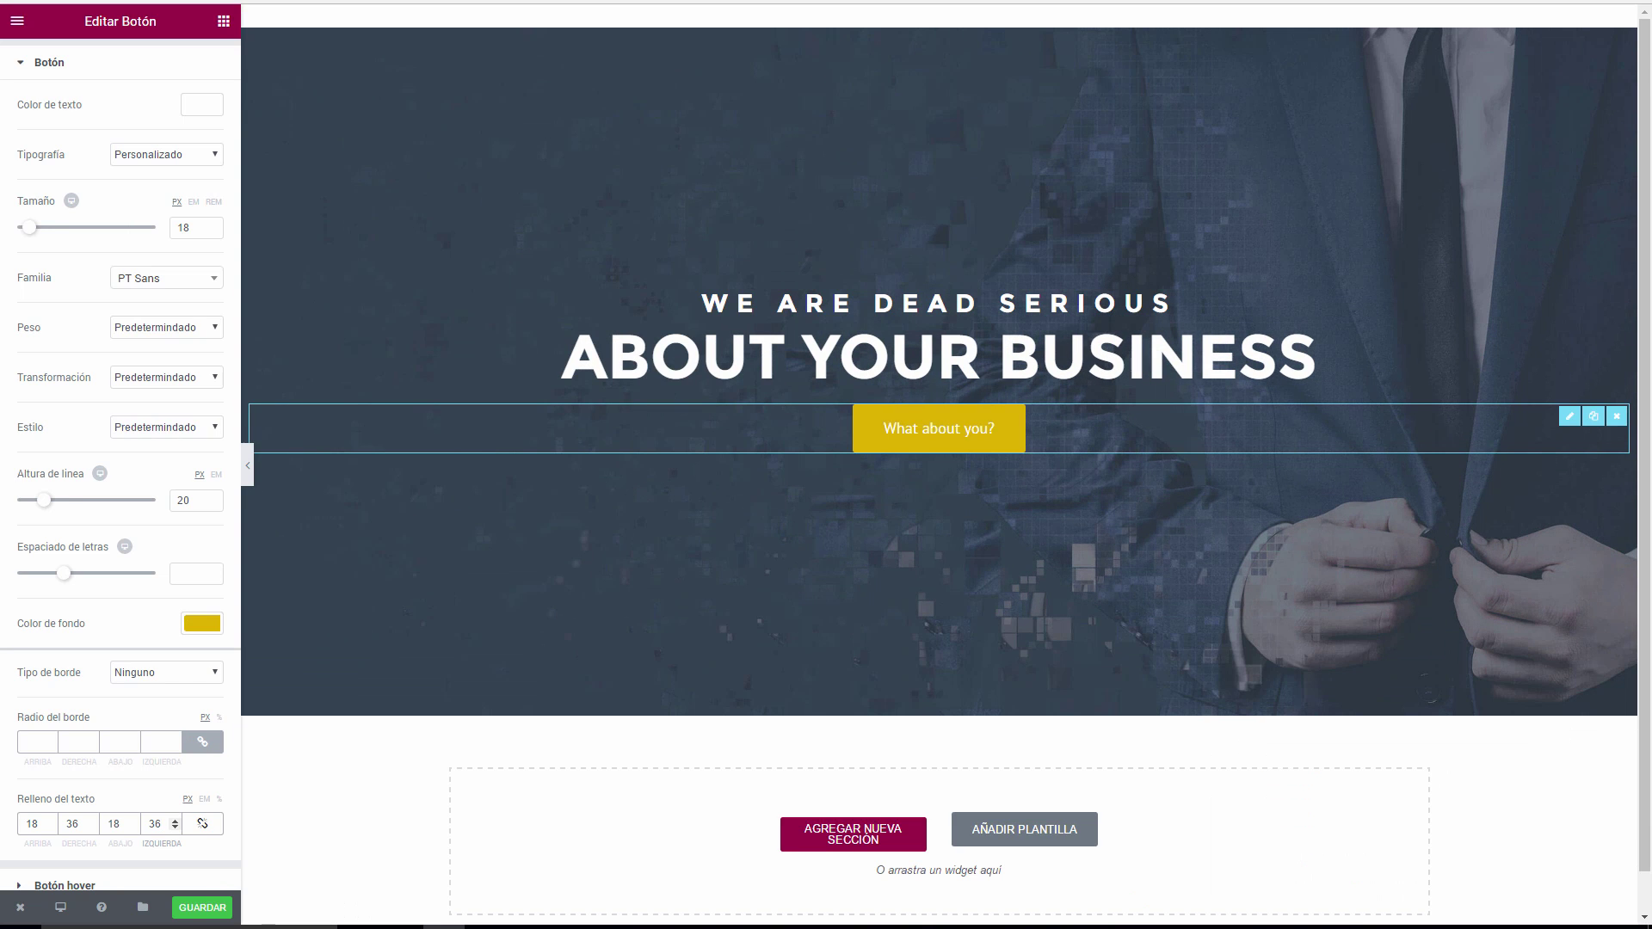
Set the "What about you?" button's border radius to 0 on all four corners and preview the hero.
{"action": "scroll", "coordinate": [172, 740], "scroll_direction": "down", "scroll_amount": 1}
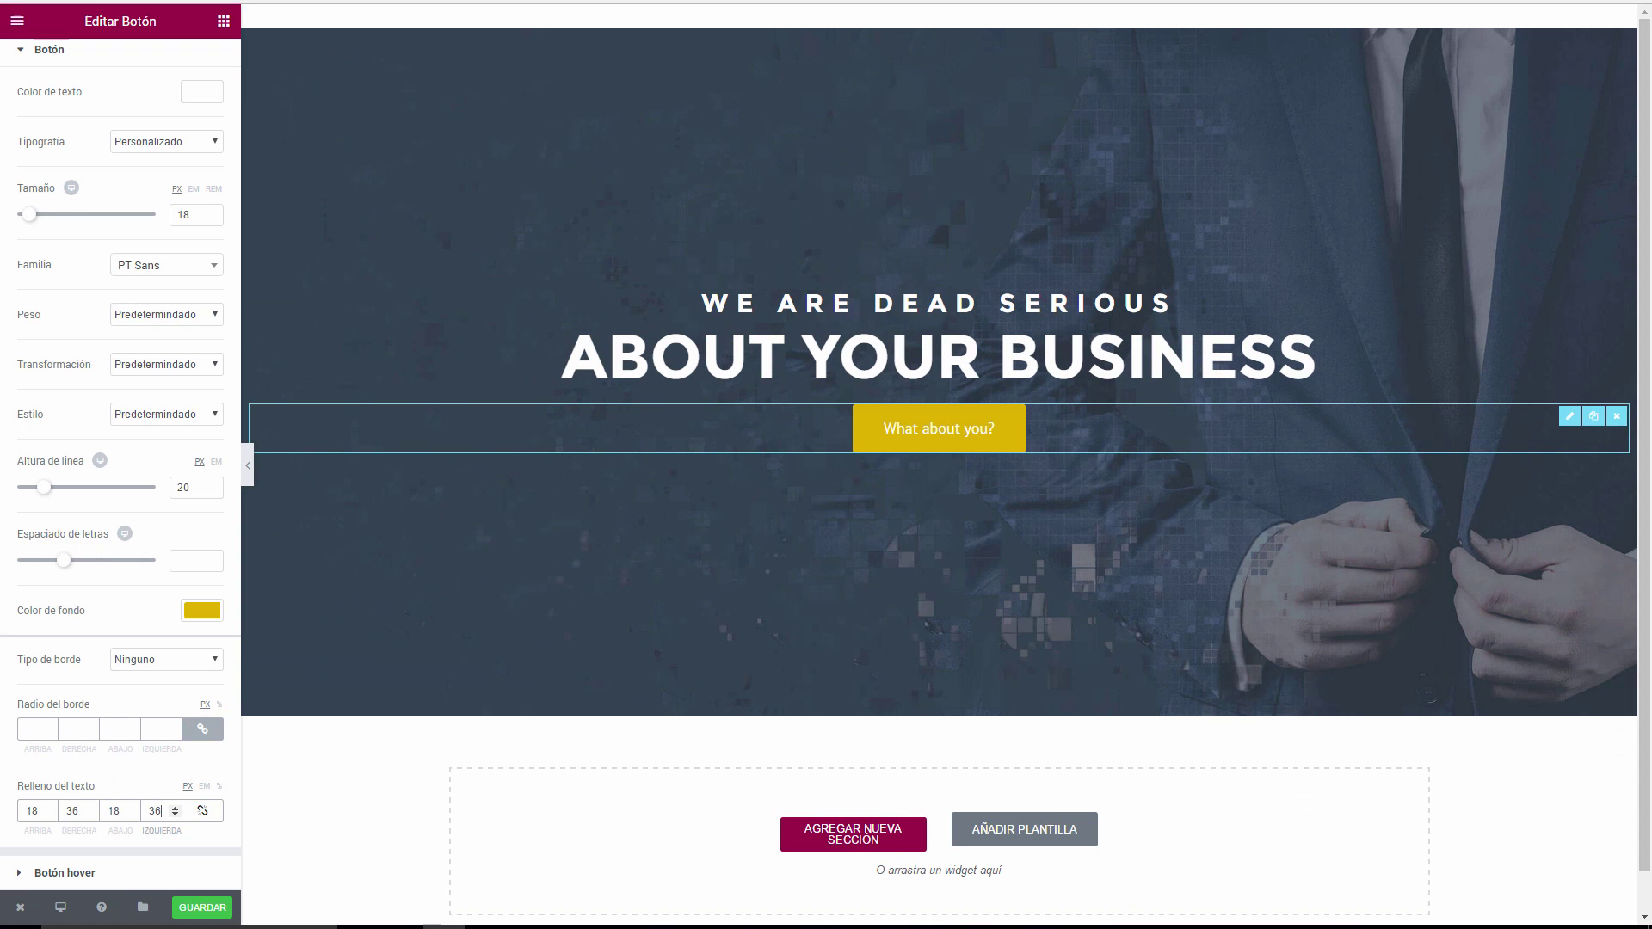
{"action": "left_click", "coordinate": [44, 730]}
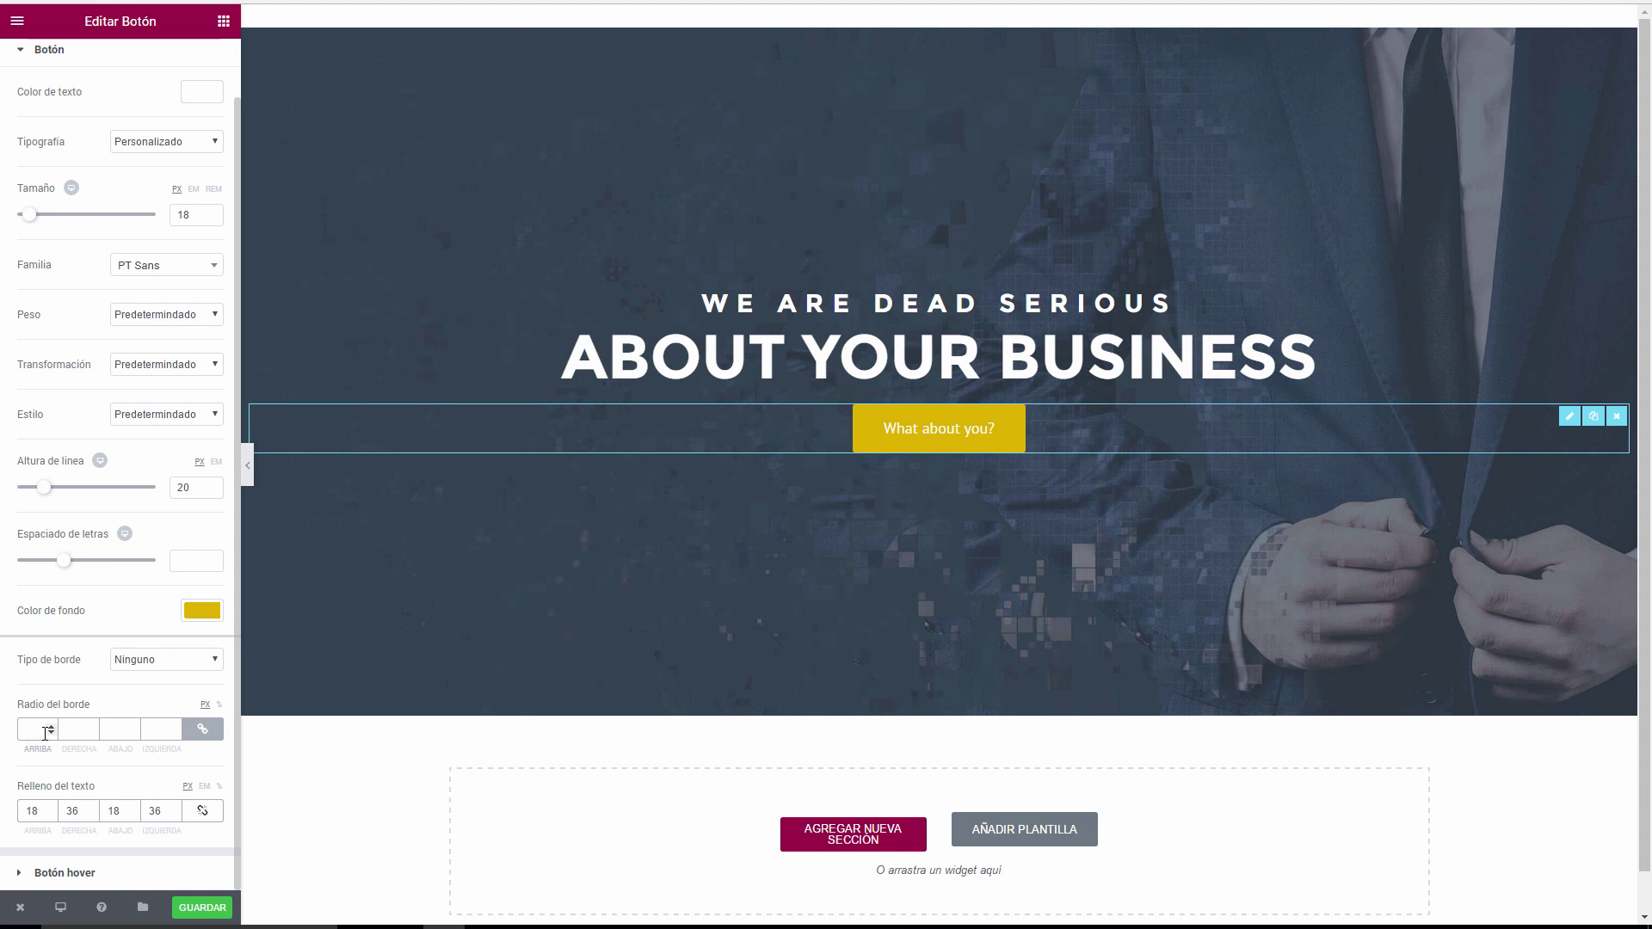
{"action": "type", "text": "0"}
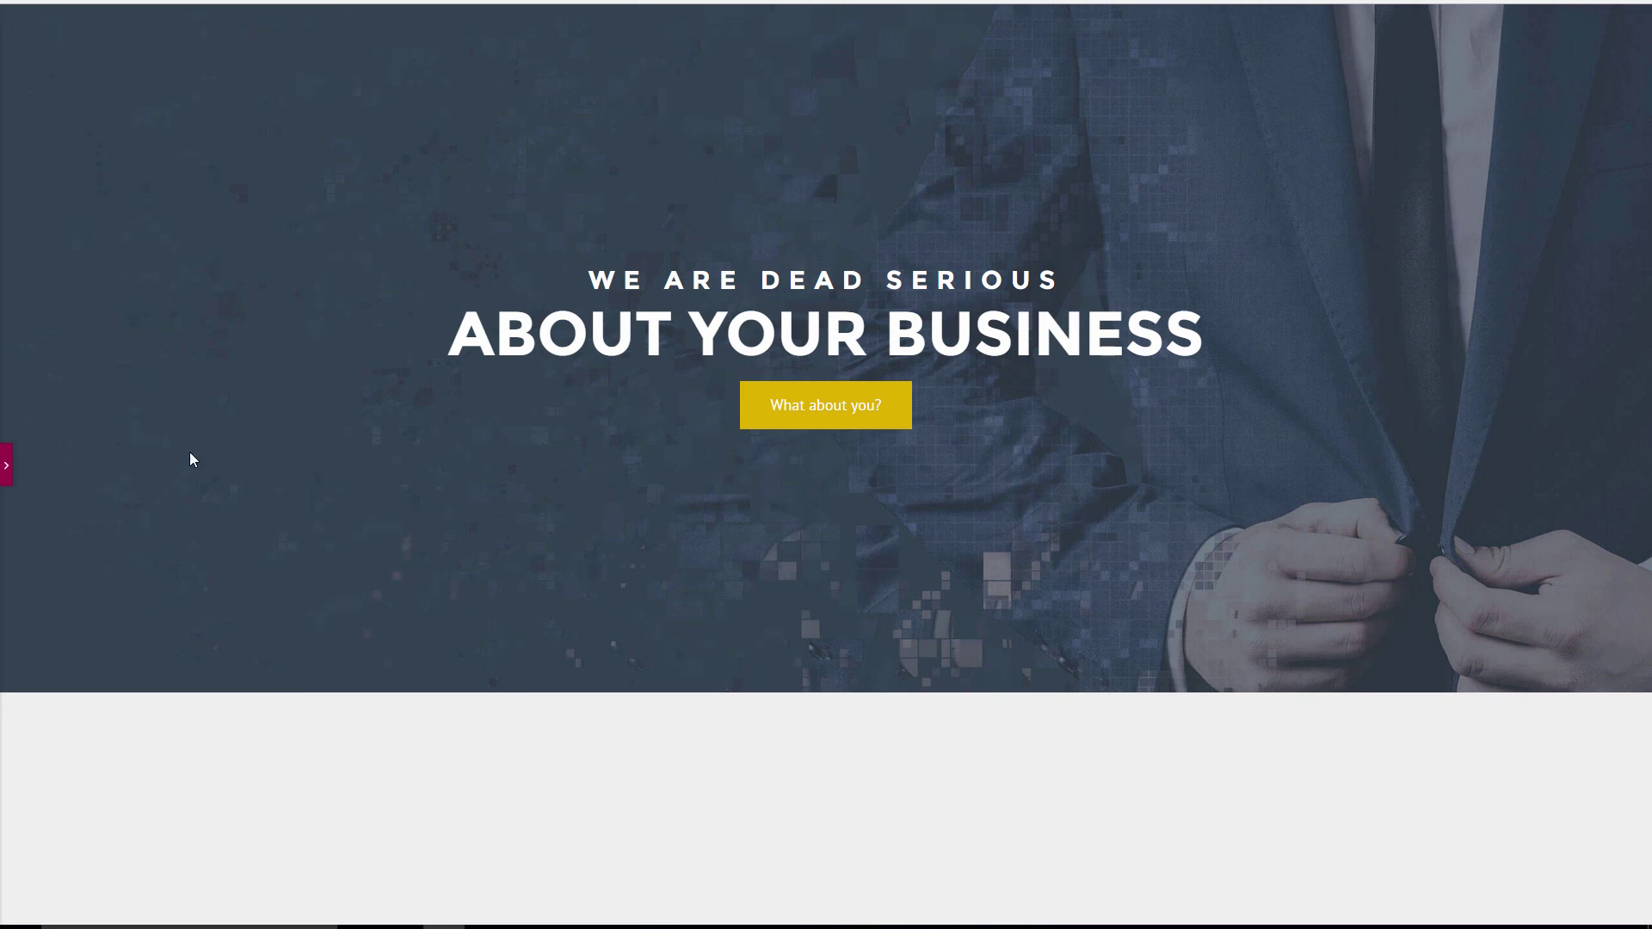
{"action": "left_click", "coordinate": [5, 469]}
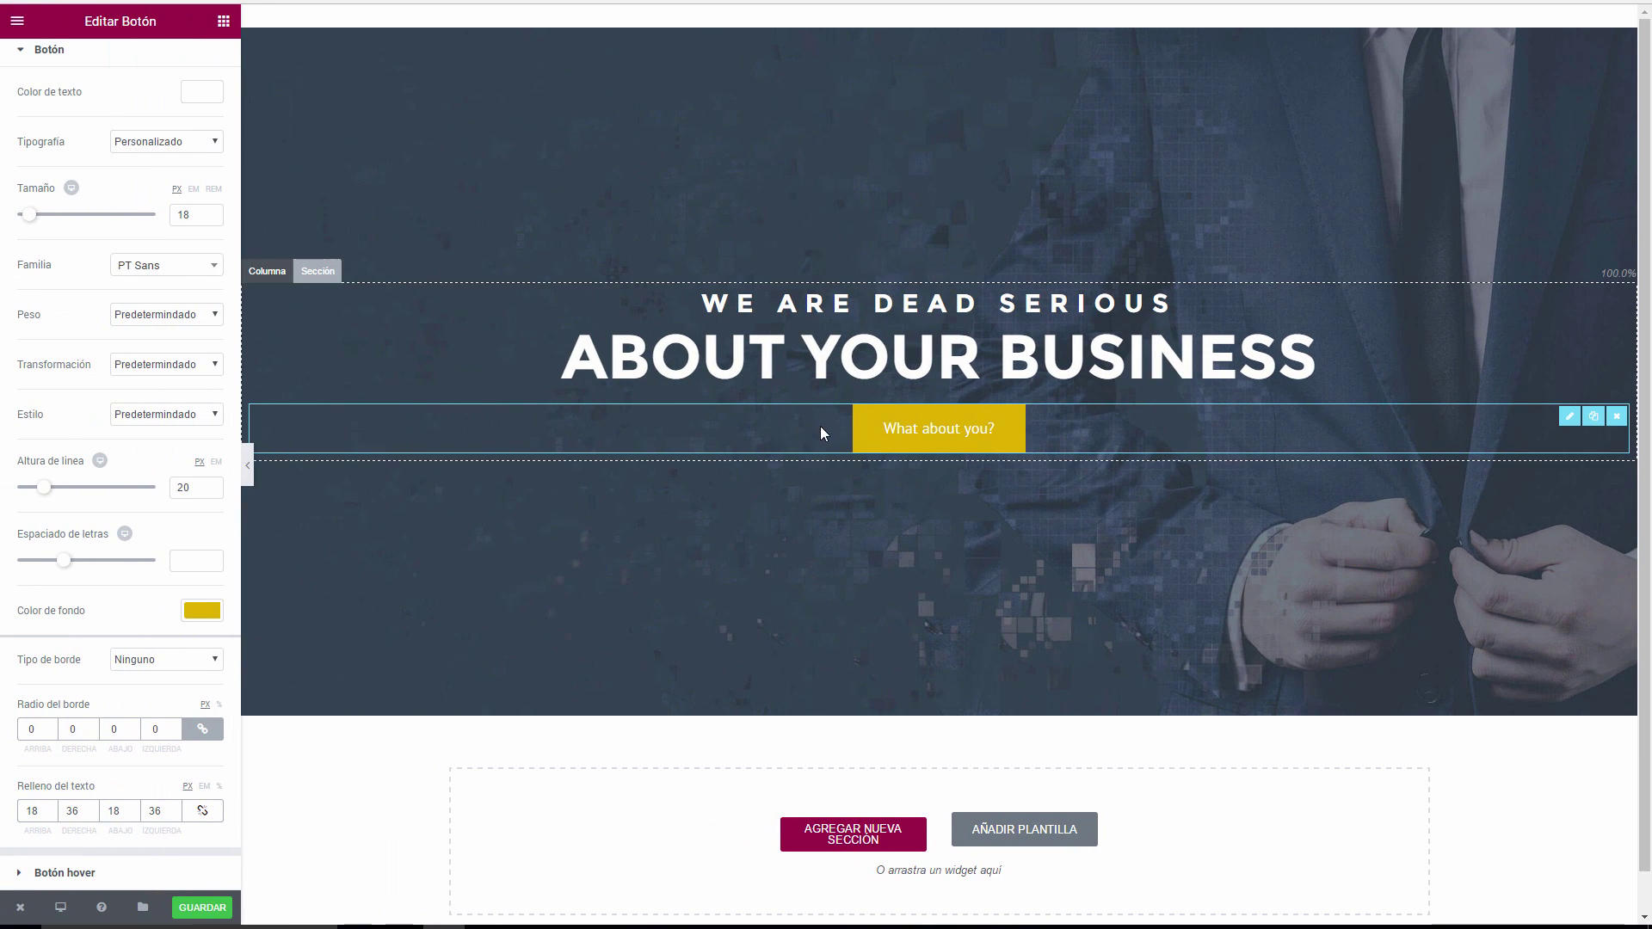
Set the "ABOUT YOUR BUSINESS" heading's bottom margin to 40 px and compare the hero with the ProBiz demo page.
{"action": "left_click", "coordinate": [862, 351]}
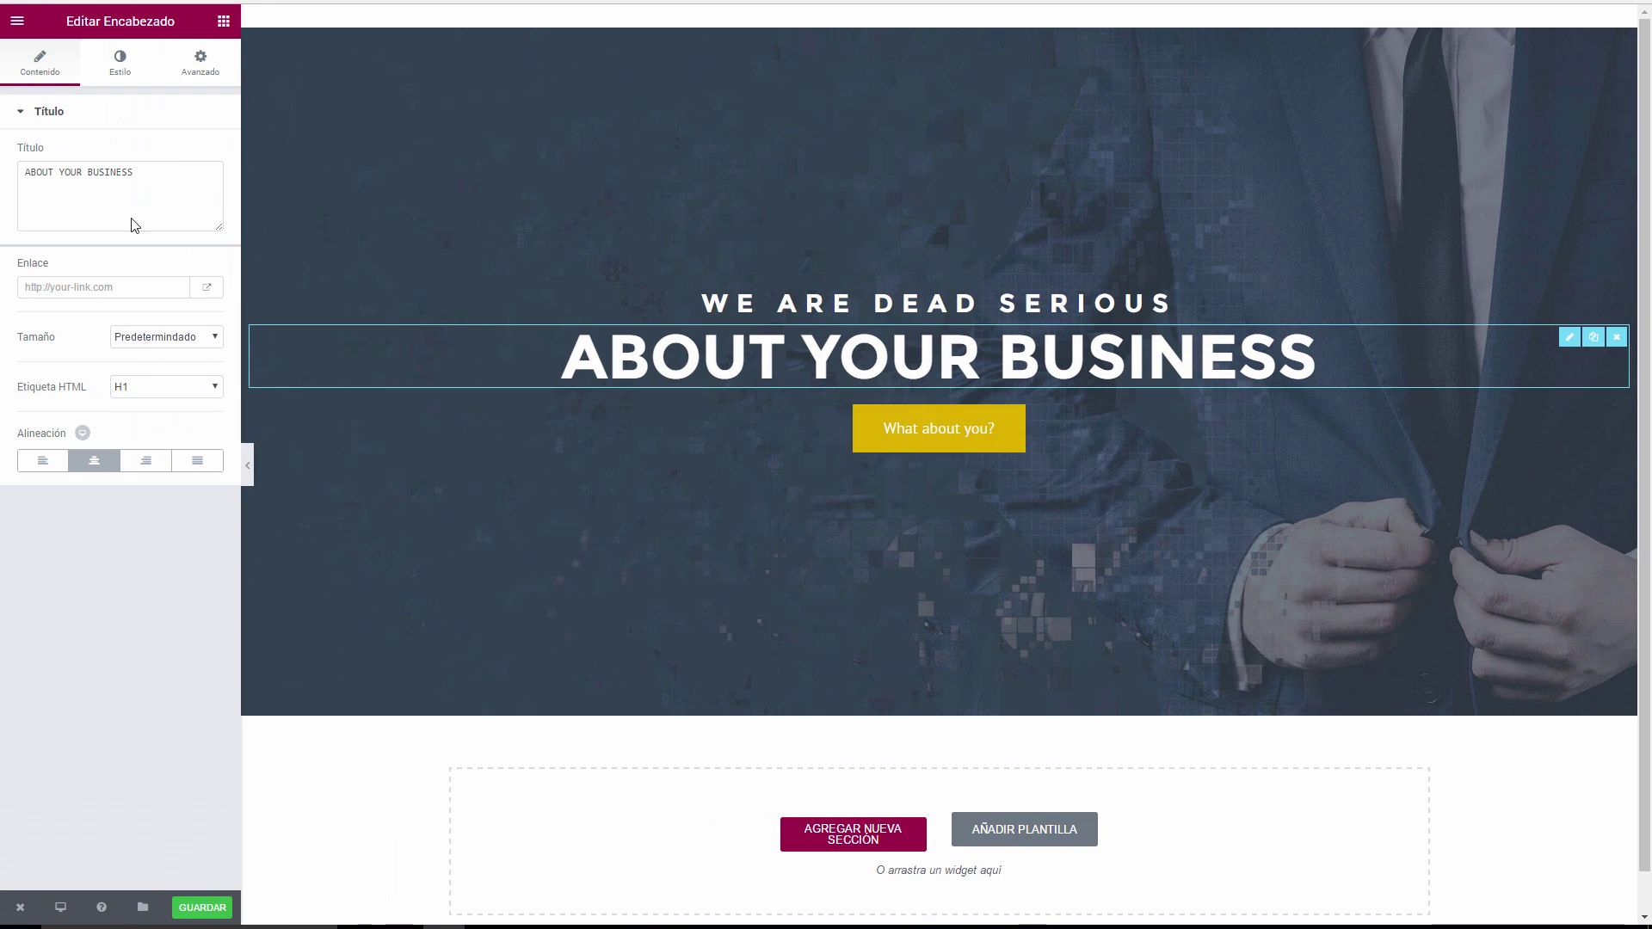
{"action": "left_click", "coordinate": [200, 66]}
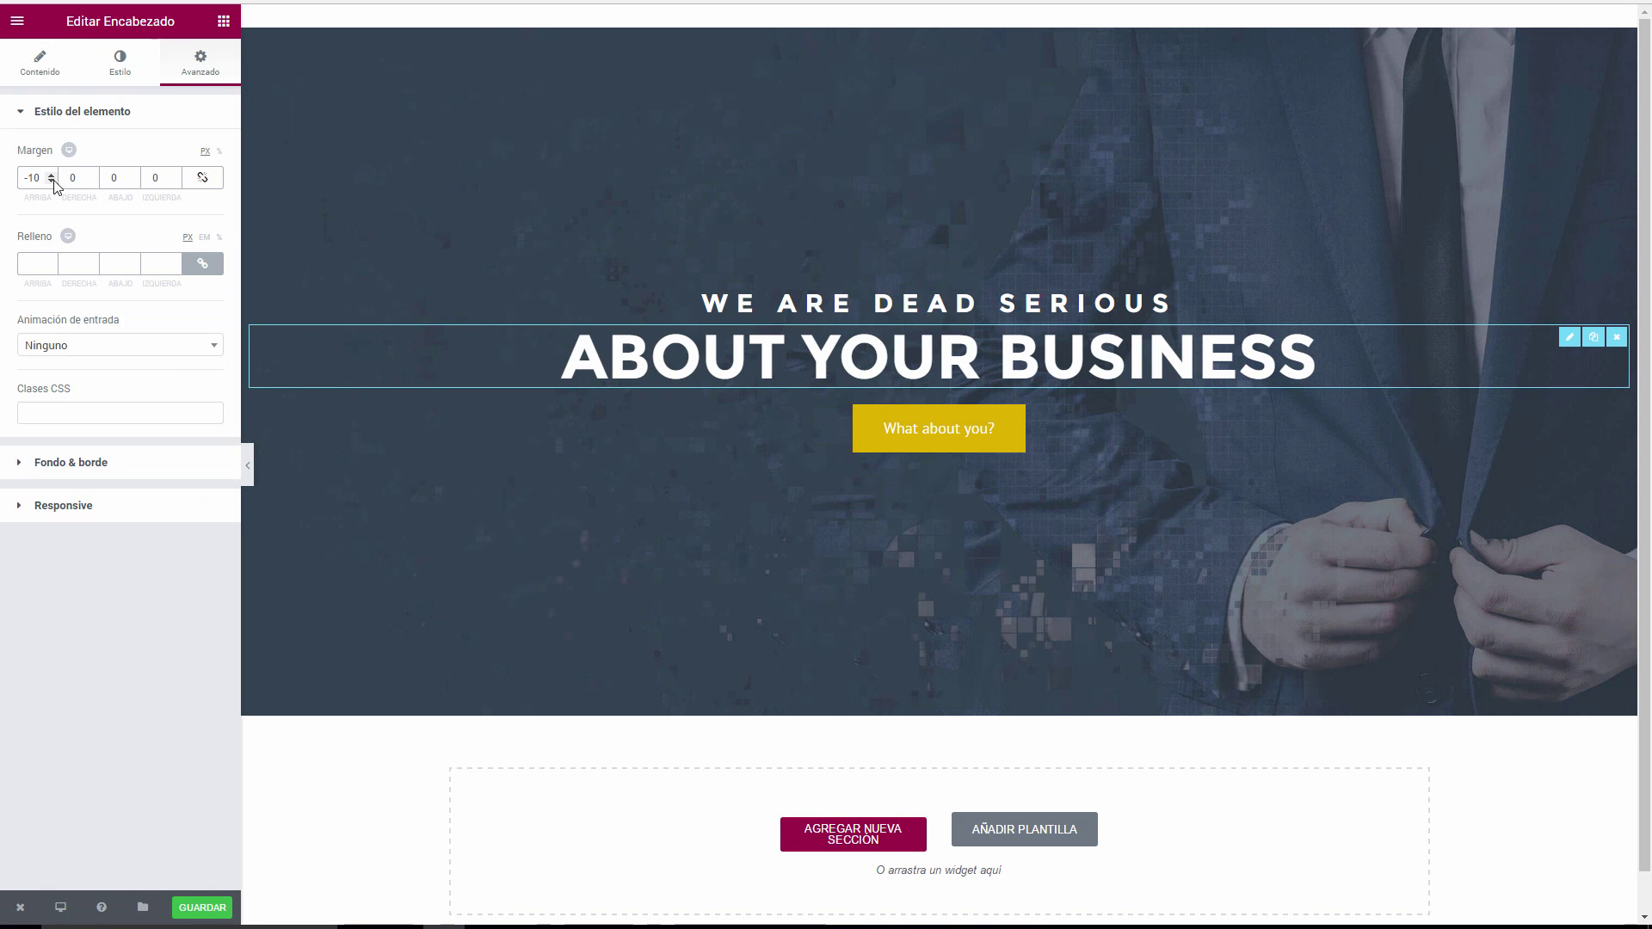
{"action": "left_click", "coordinate": [132, 175]}
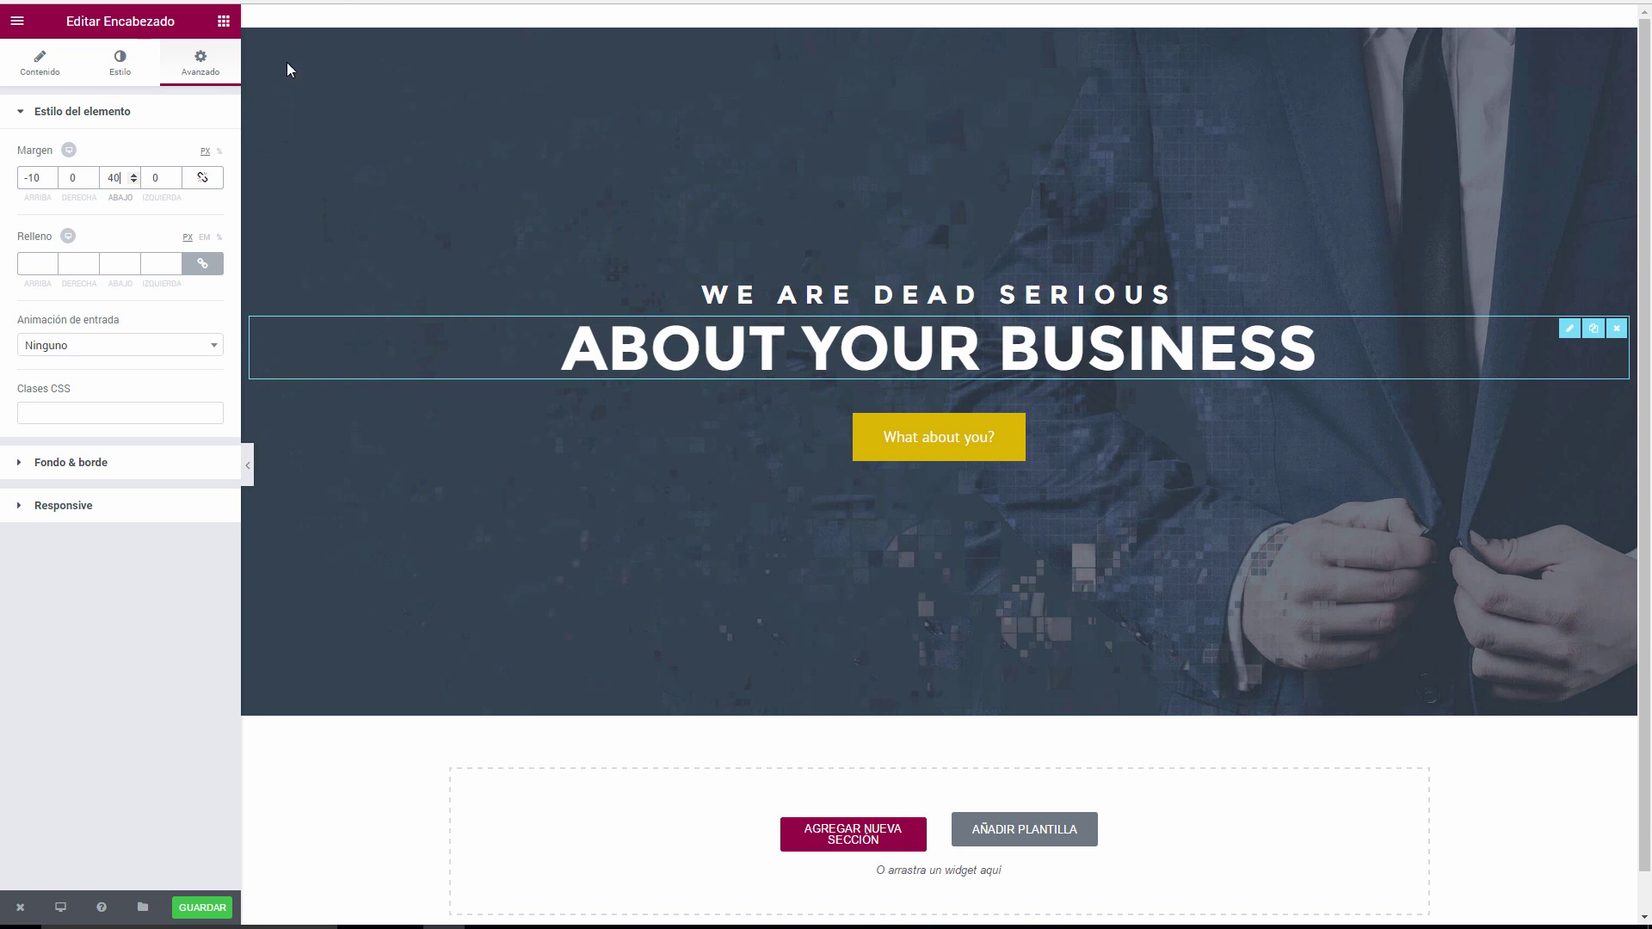
{"action": "left_click", "coordinate": [247, 466]}
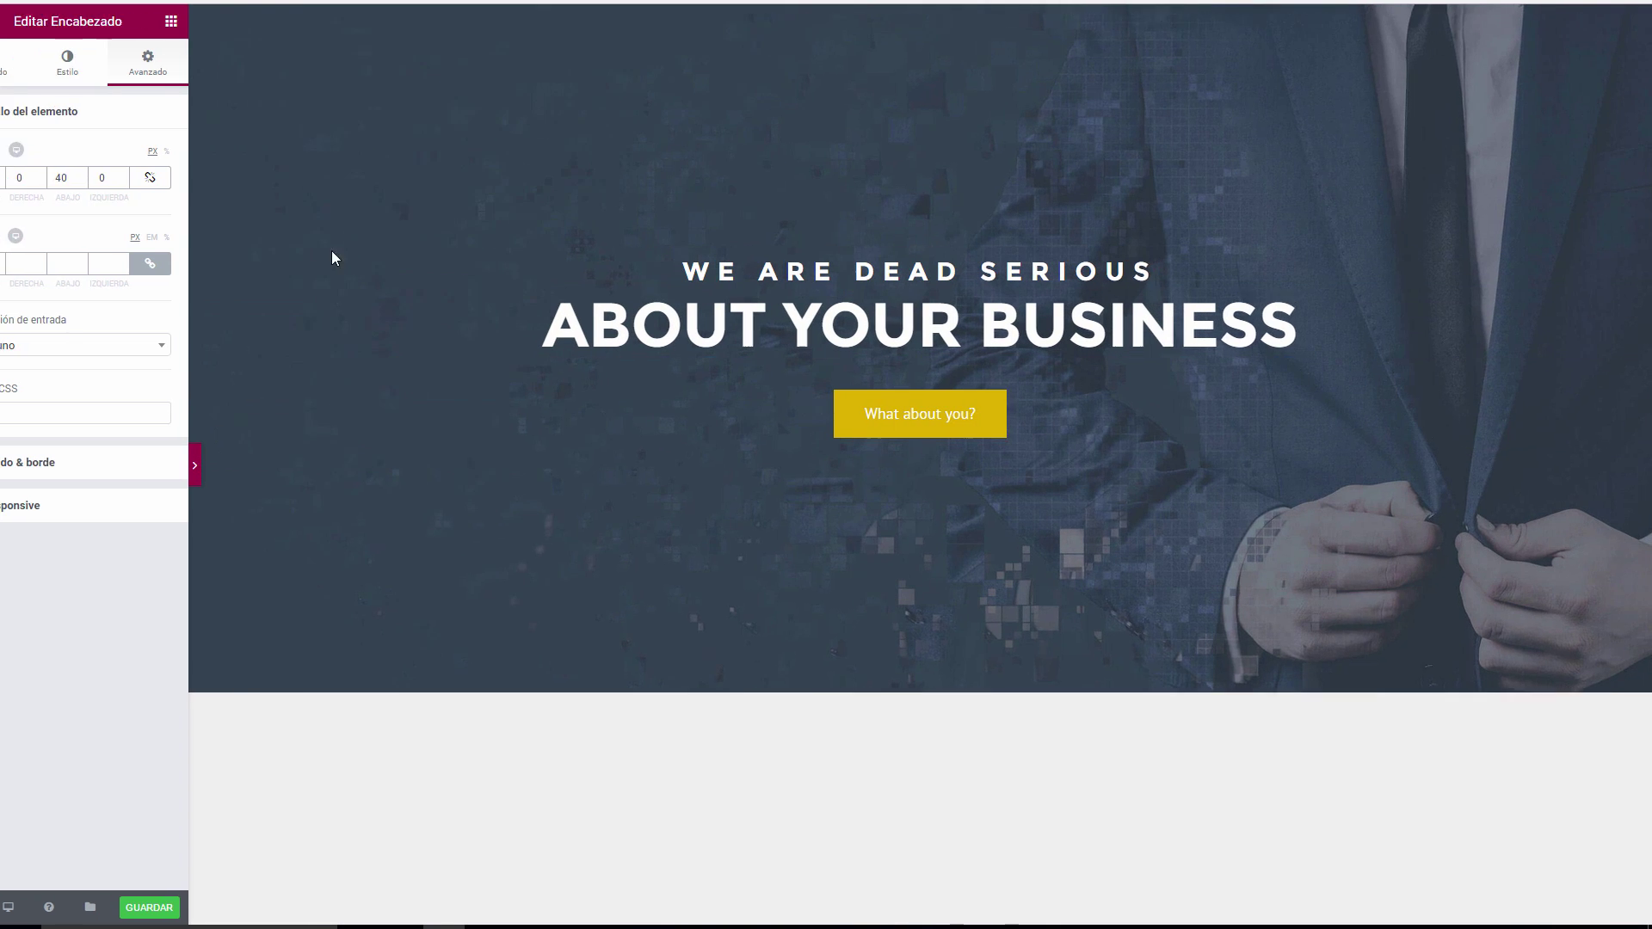
{"action": "key", "text": "ctrl+Tab"}
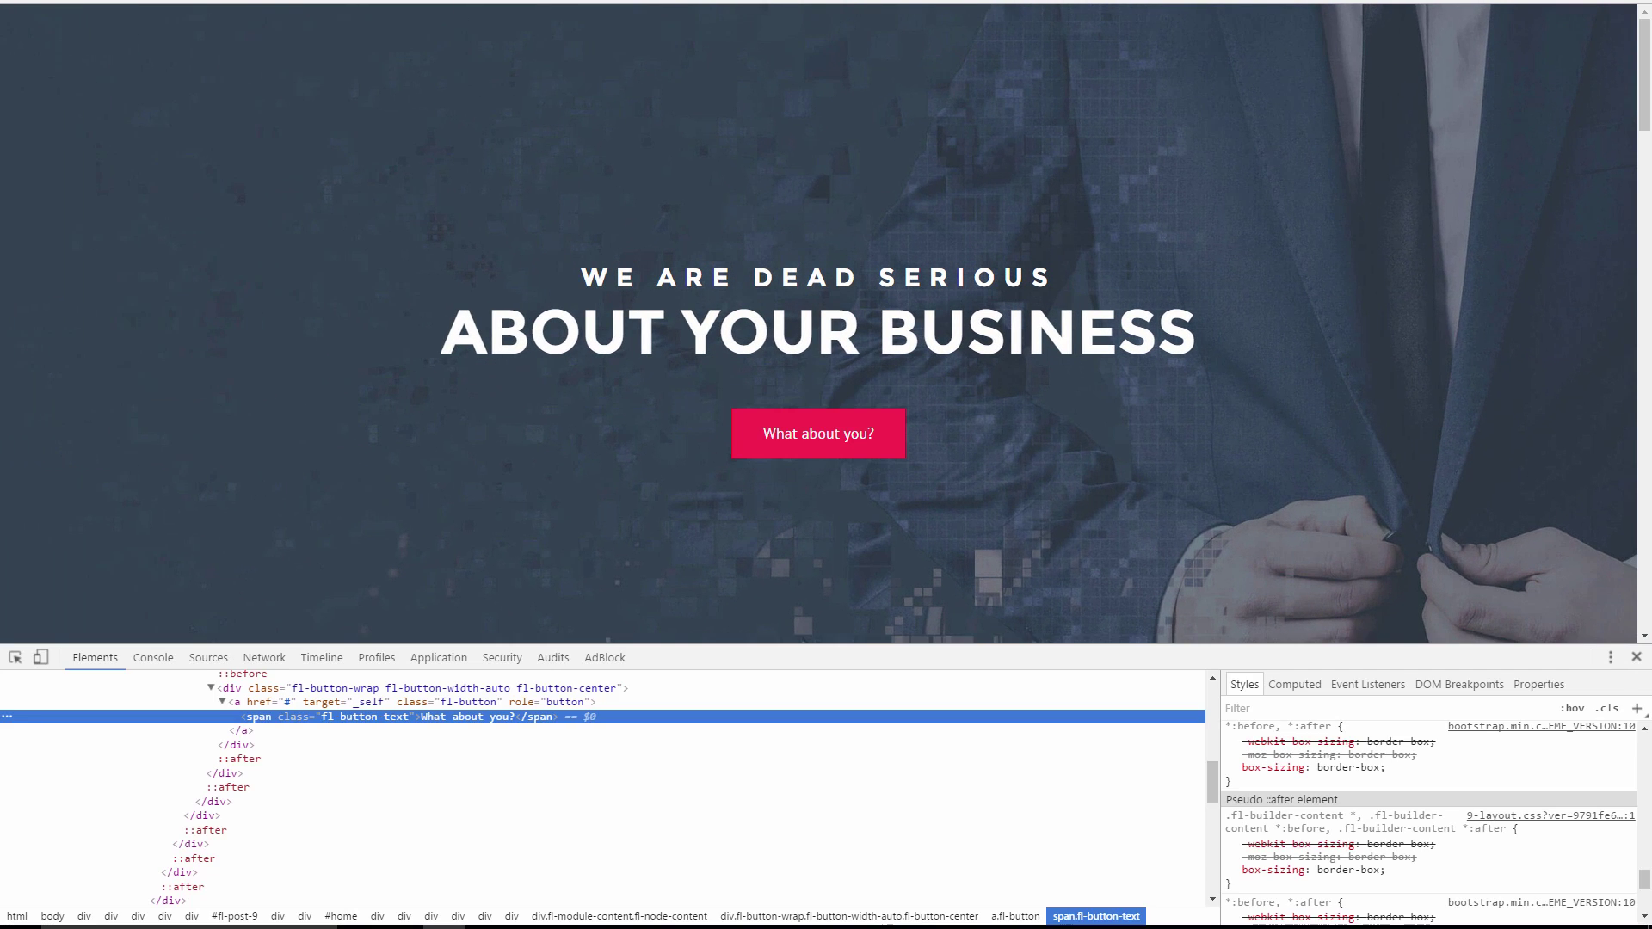
Back in the Elementor editor, set the "ABOUT YOUR BUSINESS" heading's bottom margin to 50 px.
{"action": "key", "text": "ctrl+shift+Tab"}
{"action": "left_click", "coordinate": [6, 465]}
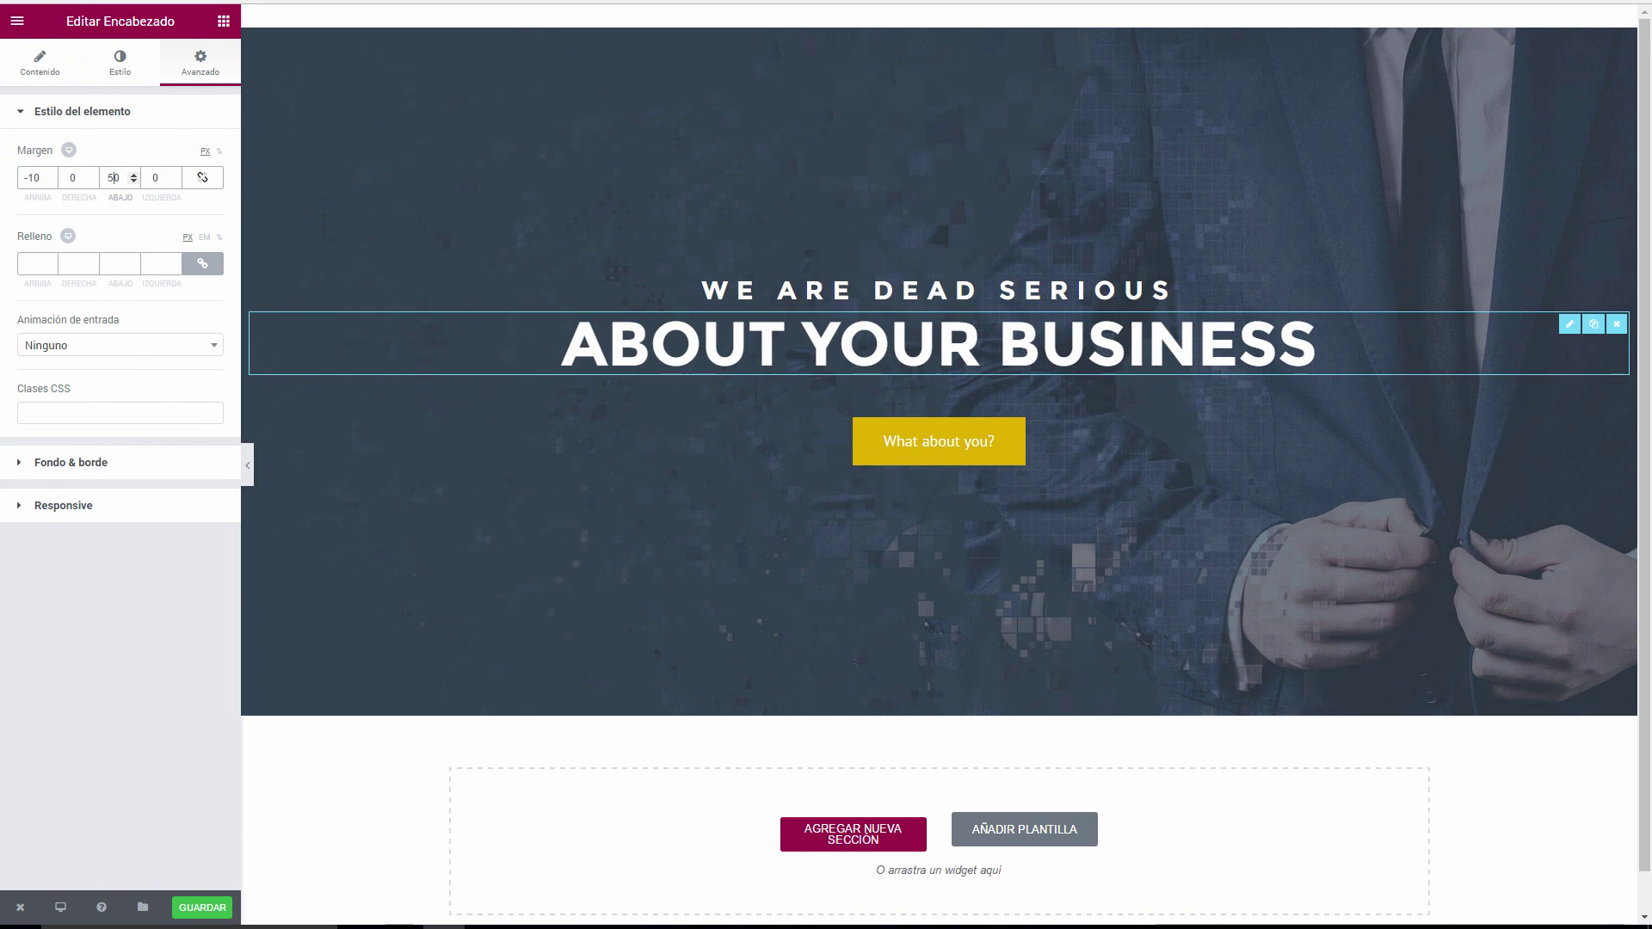
{"action": "key", "text": "ctrl+Tab"}
{"action": "key", "text": "ctrl+shift+Tab"}
Preview the hero without the editing panel and compare its heading and button spacing with the ProBiz demo page.
{"action": "left_click", "coordinate": [247, 465]}
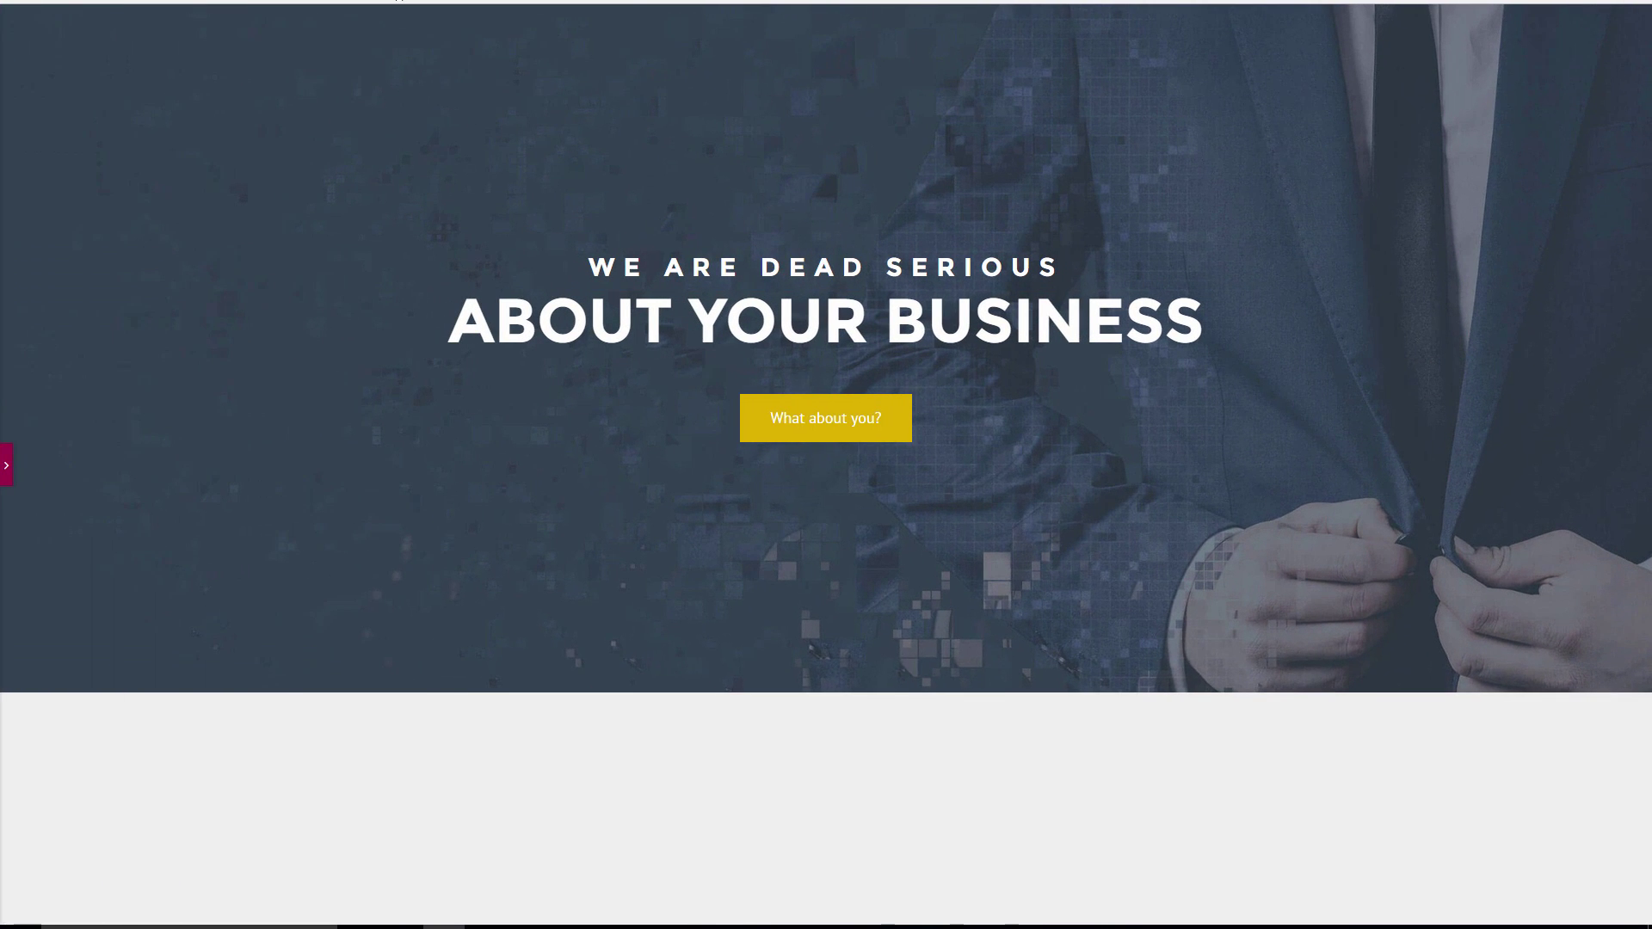
{"action": "key", "text": "ctrl+Tab"}
{"action": "key", "text": "ctrl+shift+Tab"}
{"action": "key", "text": "ctrl+Tab"}
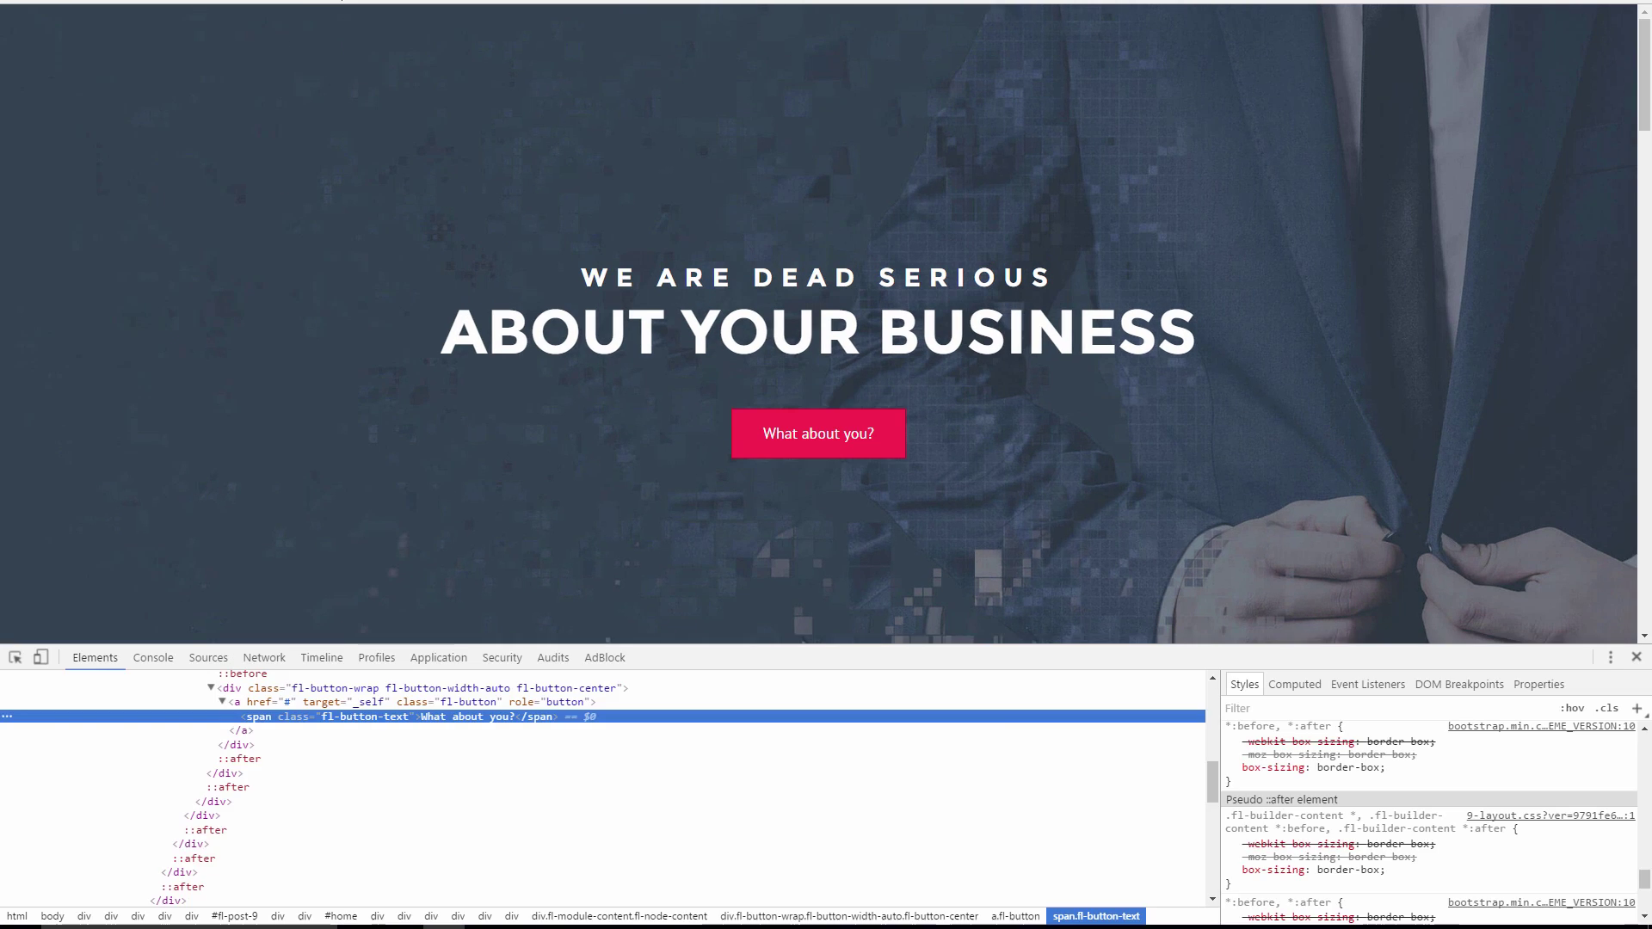
{"action": "key", "text": "ctrl+shift+Tab"}
{"action": "left_click", "coordinate": [7, 465]}
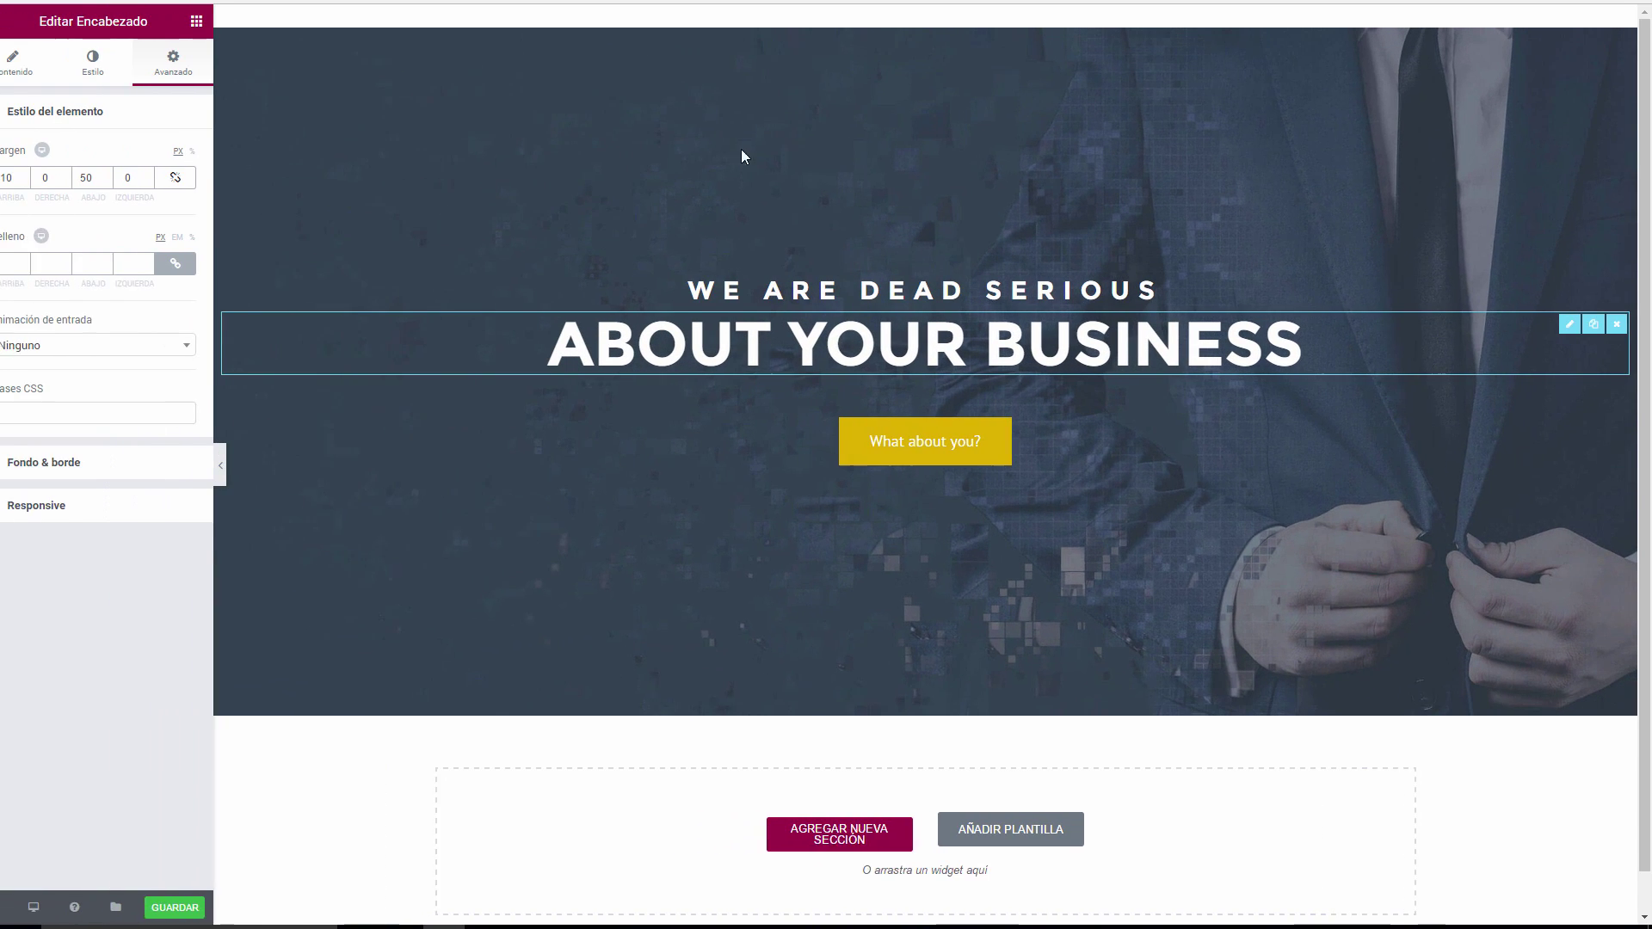
On the ProBiz demo page, close the developer tools and examine the three-icon section below the hero.
{"action": "key", "text": "ctrl+Tab"}
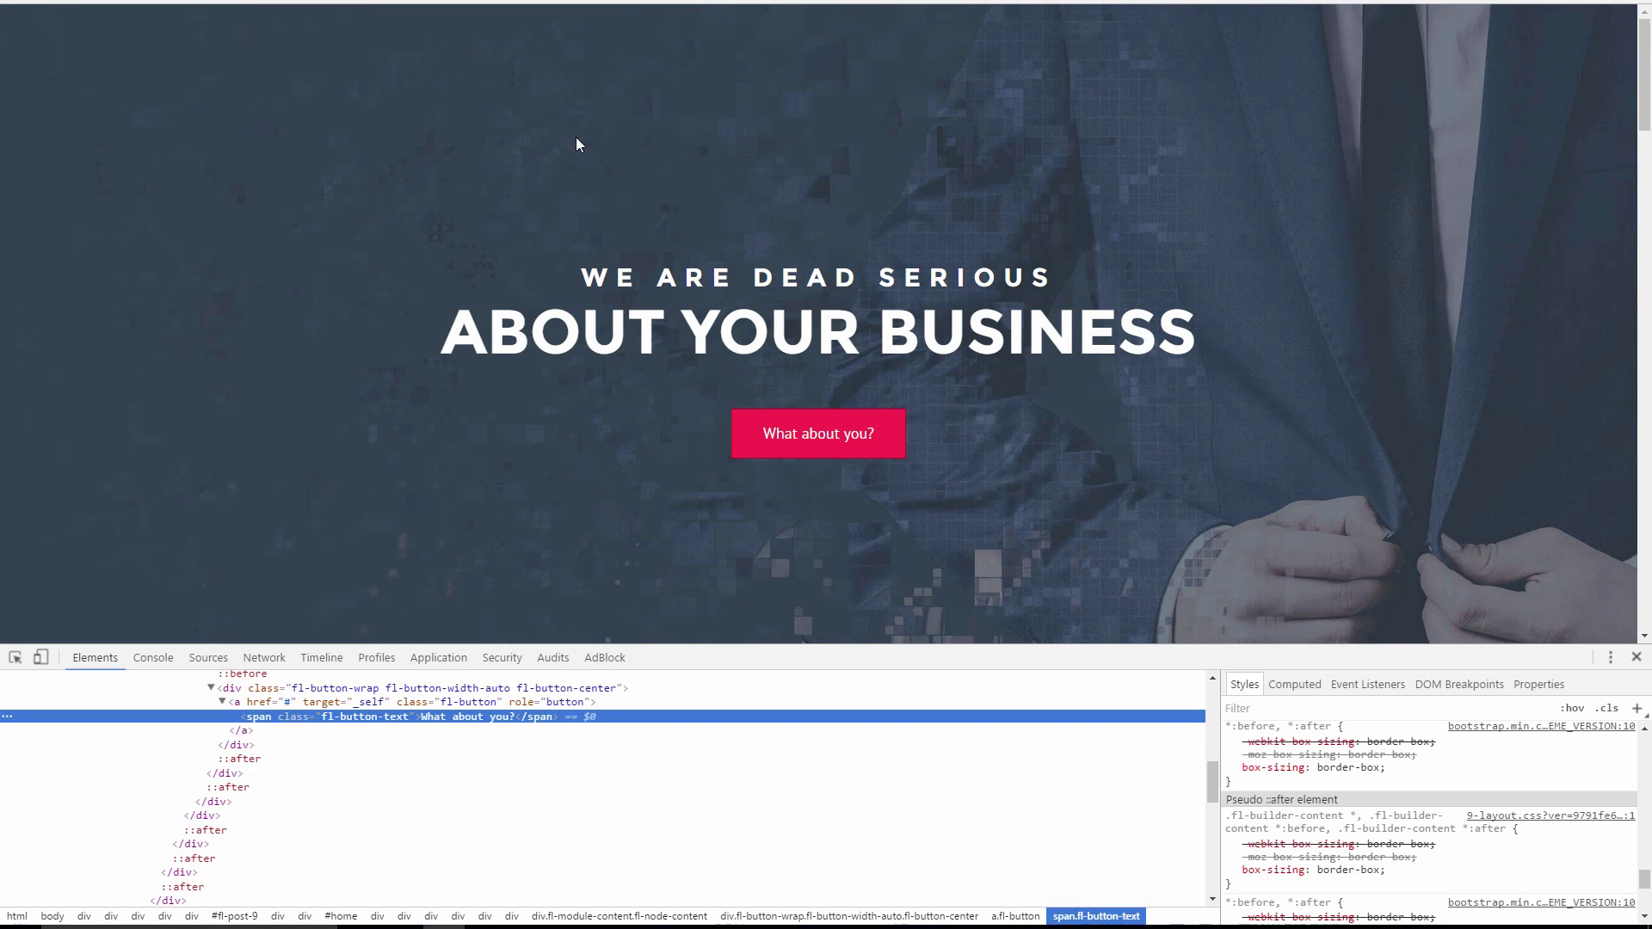
{"action": "key", "text": "F12"}
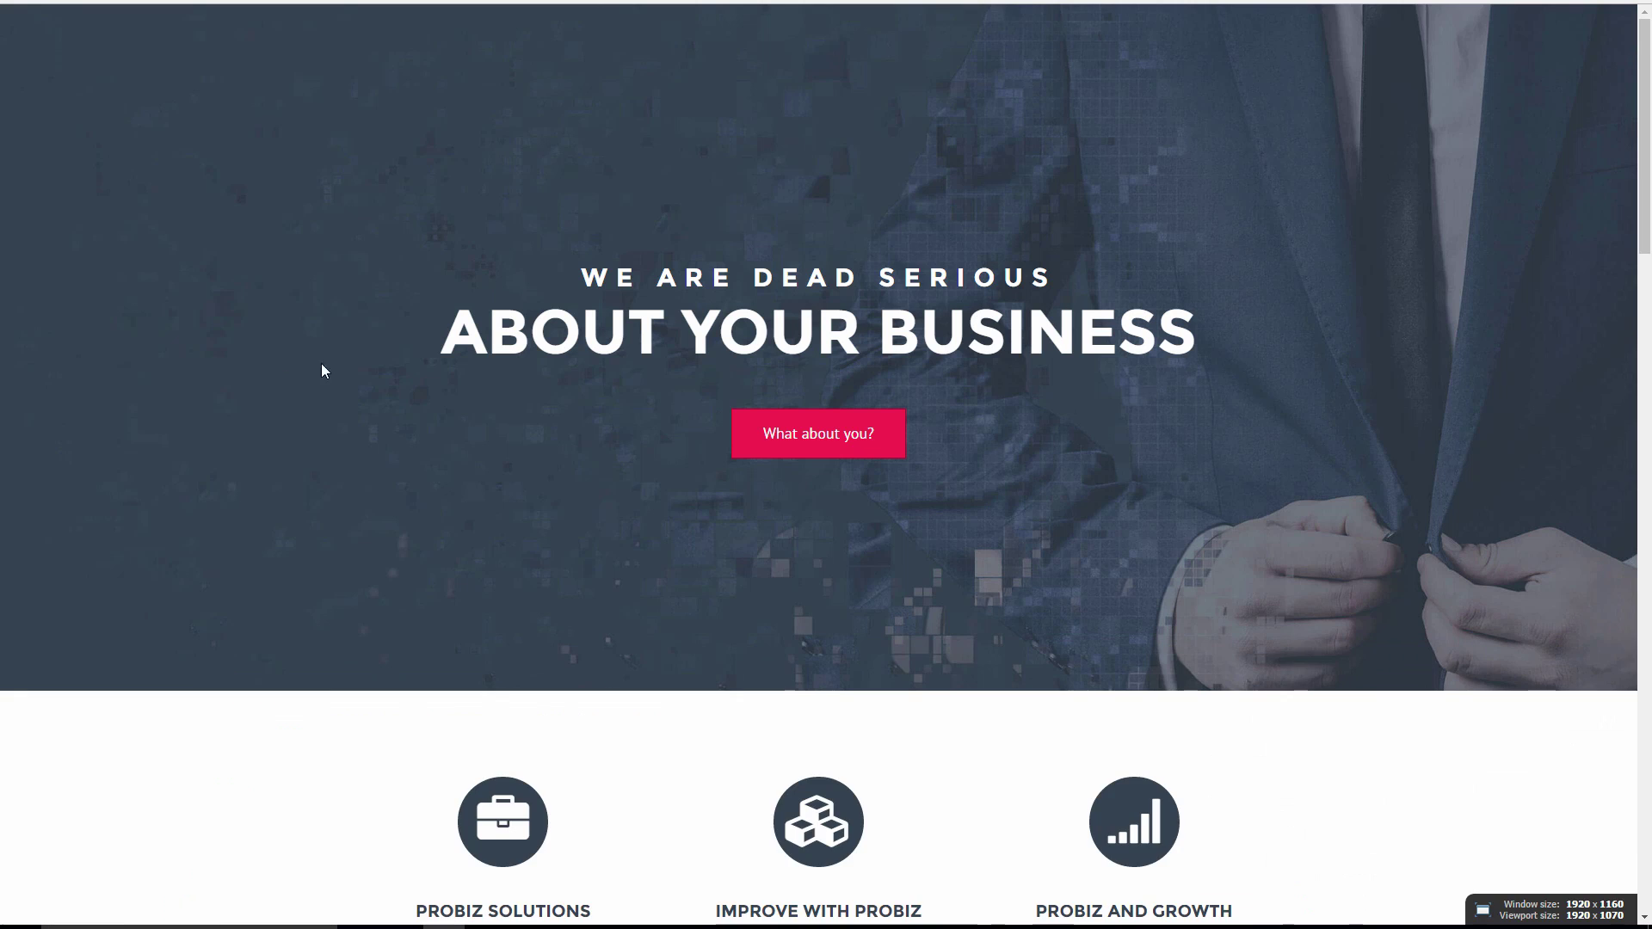
{"action": "scroll", "coordinate": [310, 361], "scroll_direction": "down", "scroll_amount": 2}
{"action": "scroll", "coordinate": [302, 360], "scroll_direction": "down", "scroll_amount": 4}
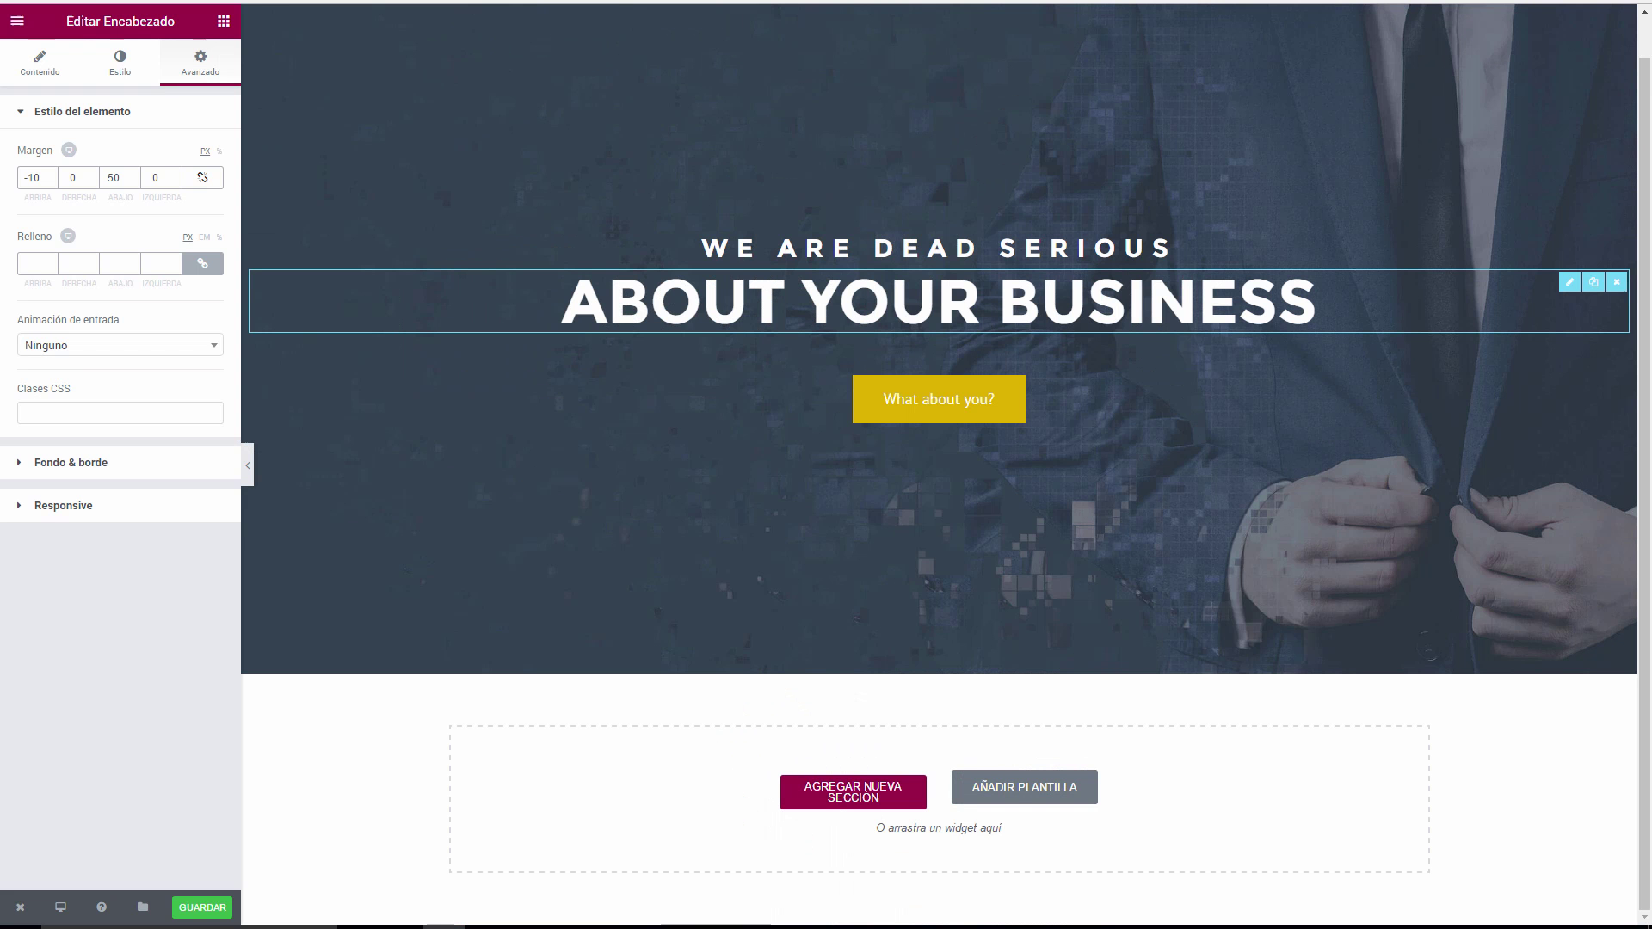
In the Elementor editor, add a new single-column section below the hero and extend it to three equal columns.
{"action": "left_click", "coordinate": [222, 19]}
{"action": "left_click", "coordinate": [852, 793]}
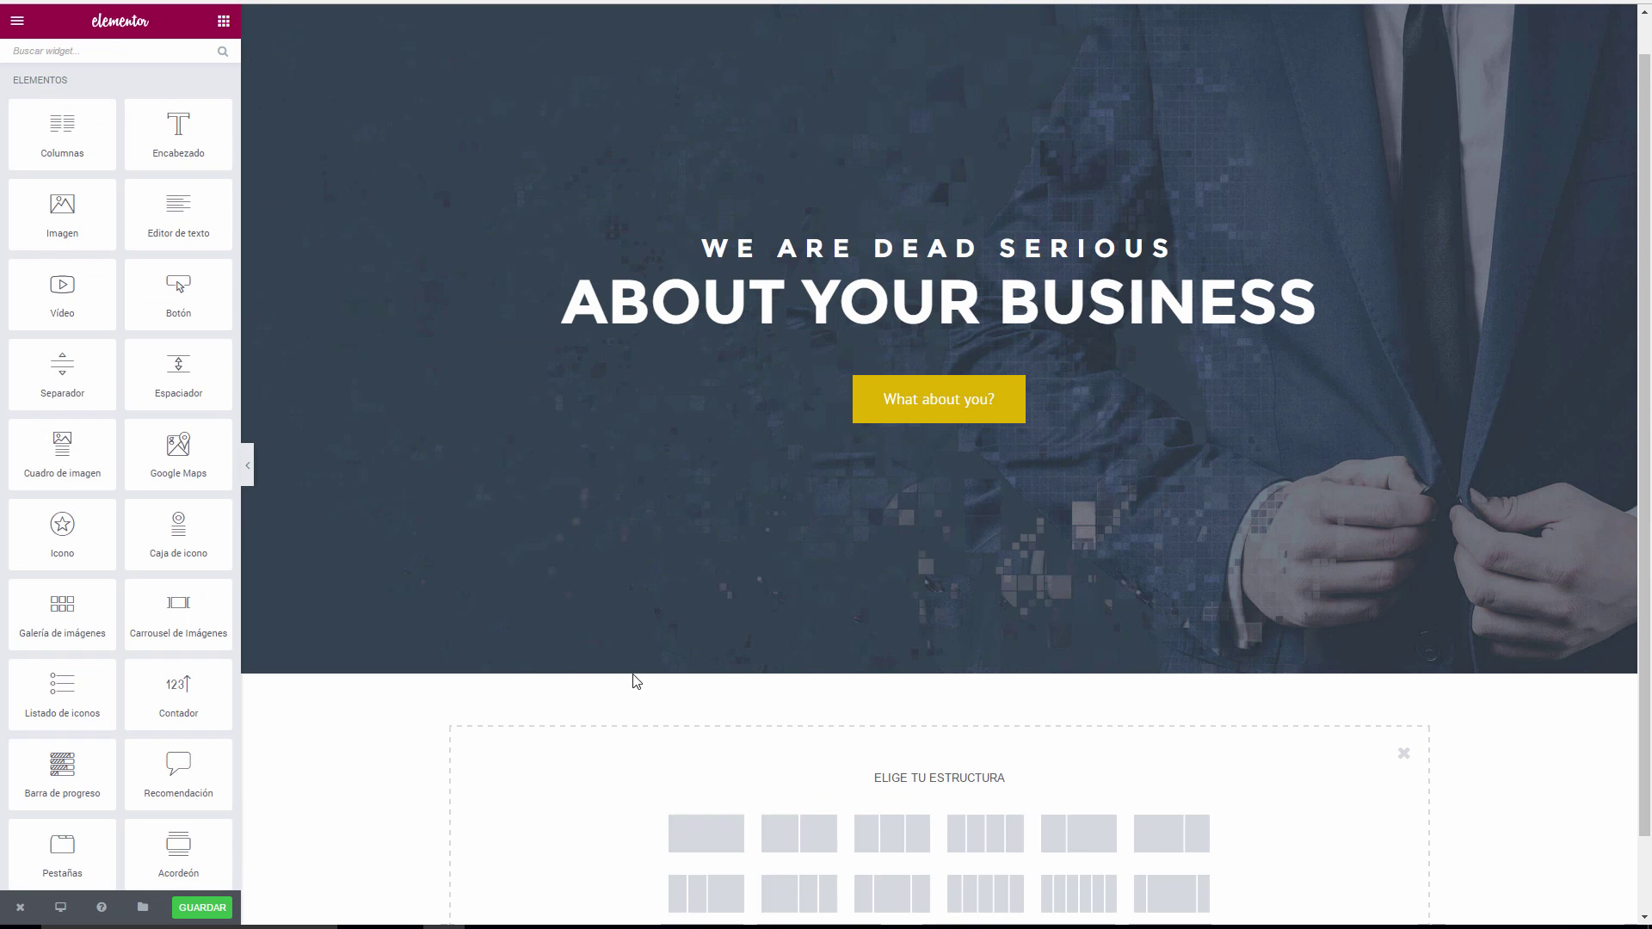
{"action": "left_click", "coordinate": [701, 834]}
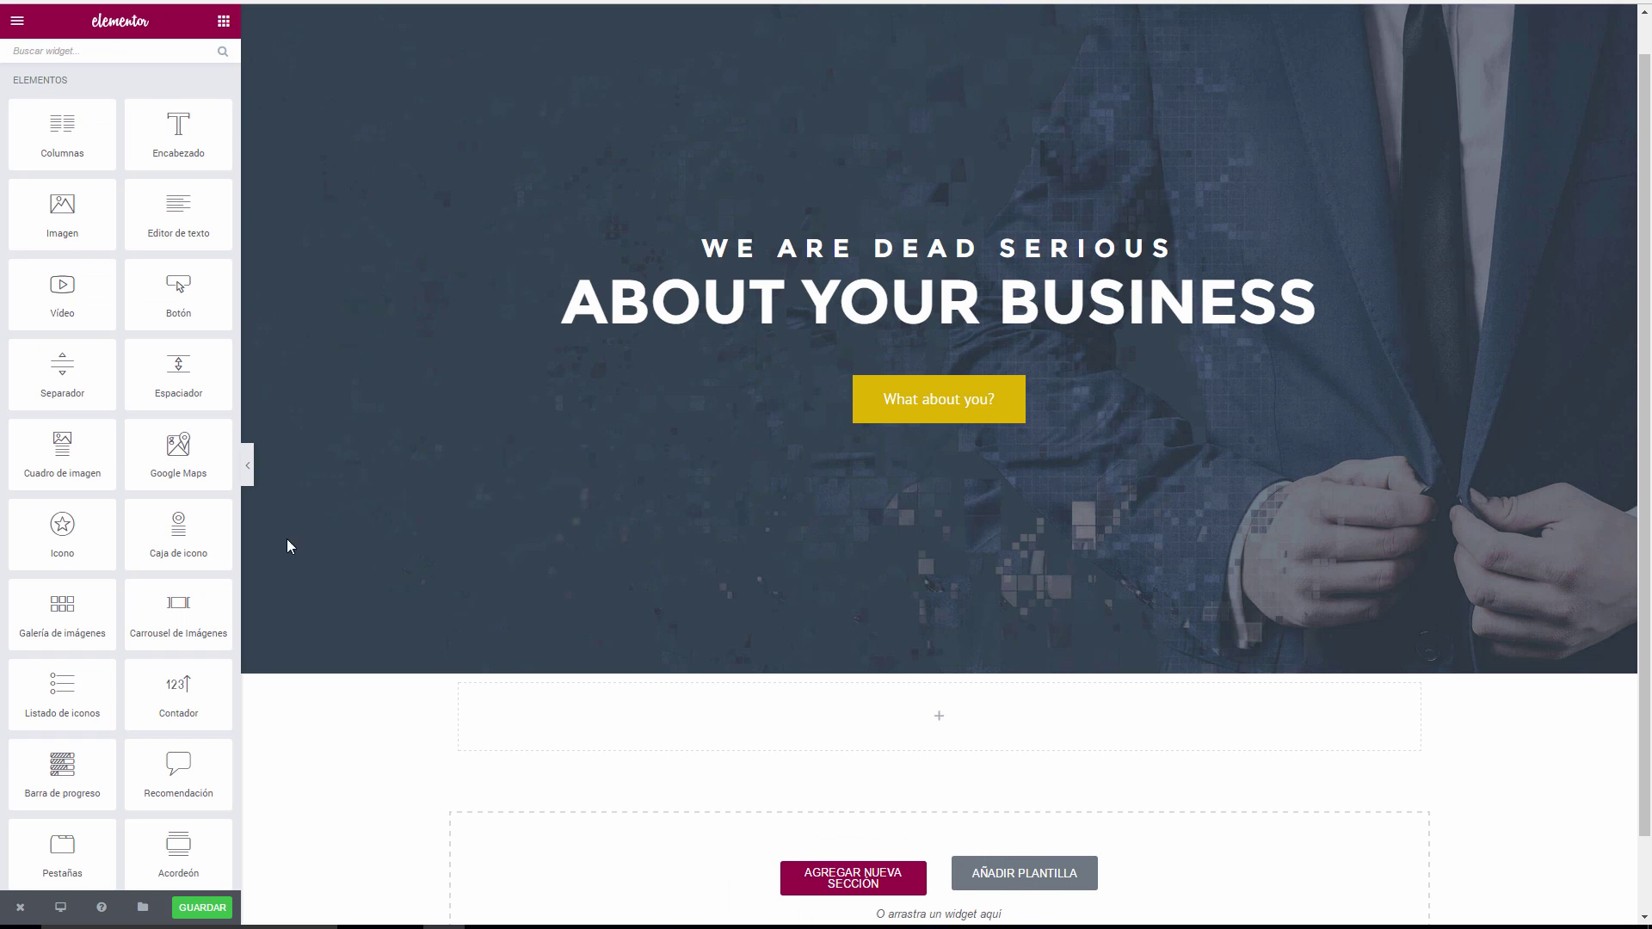
{"action": "left_click", "coordinate": [482, 664]}
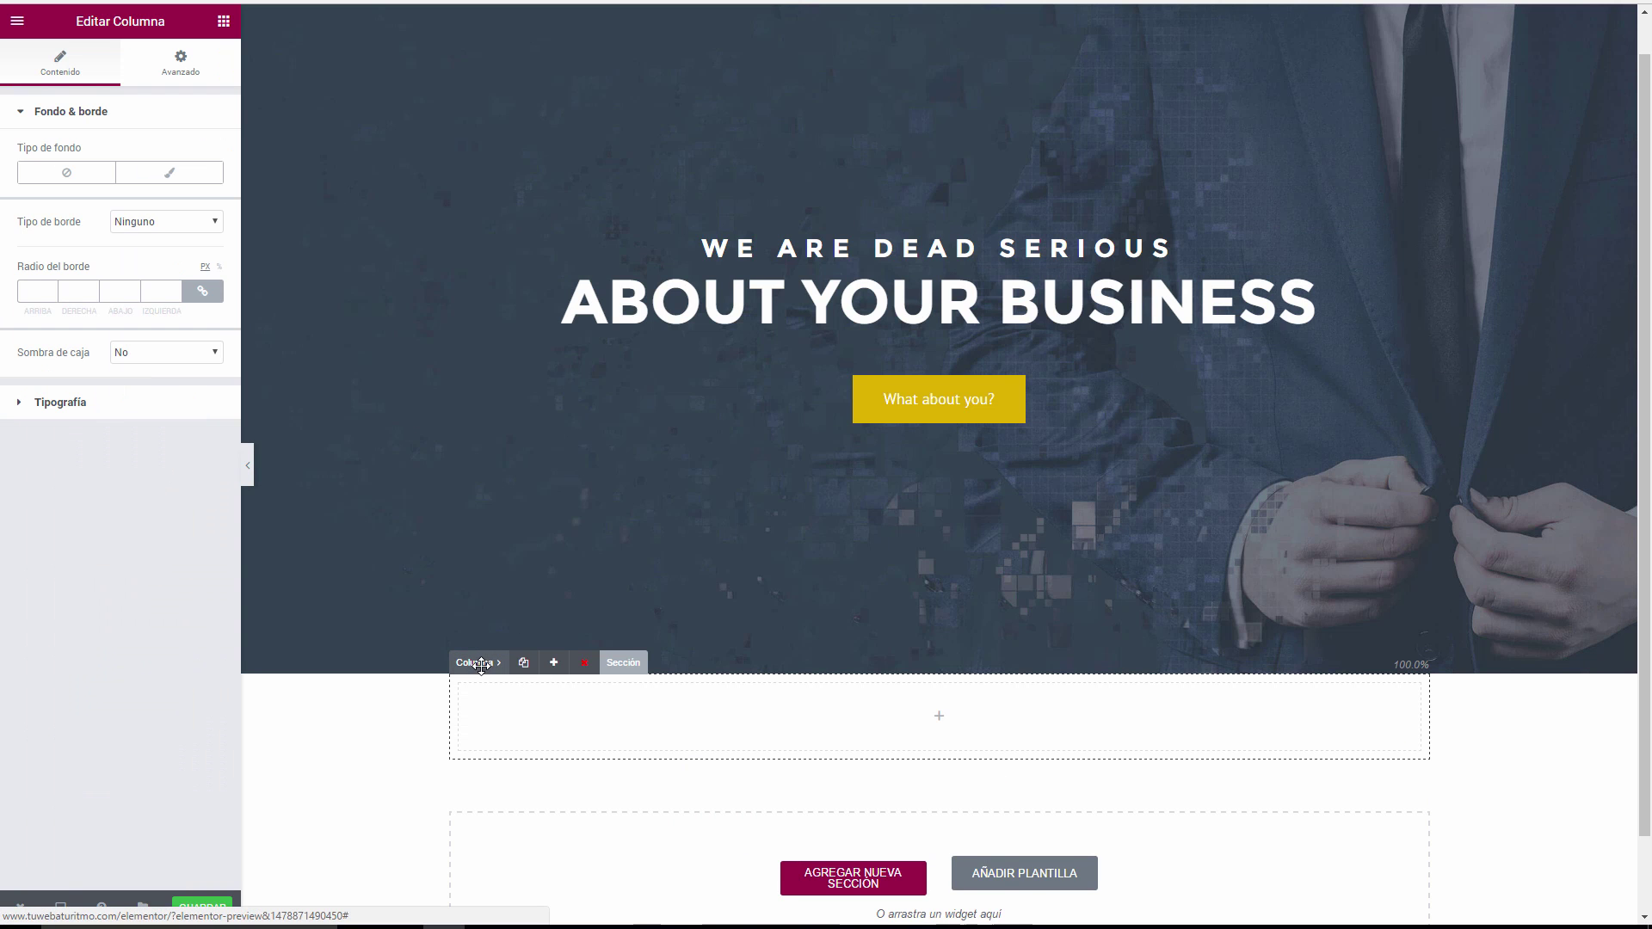
{"action": "left_click", "coordinate": [555, 668]}
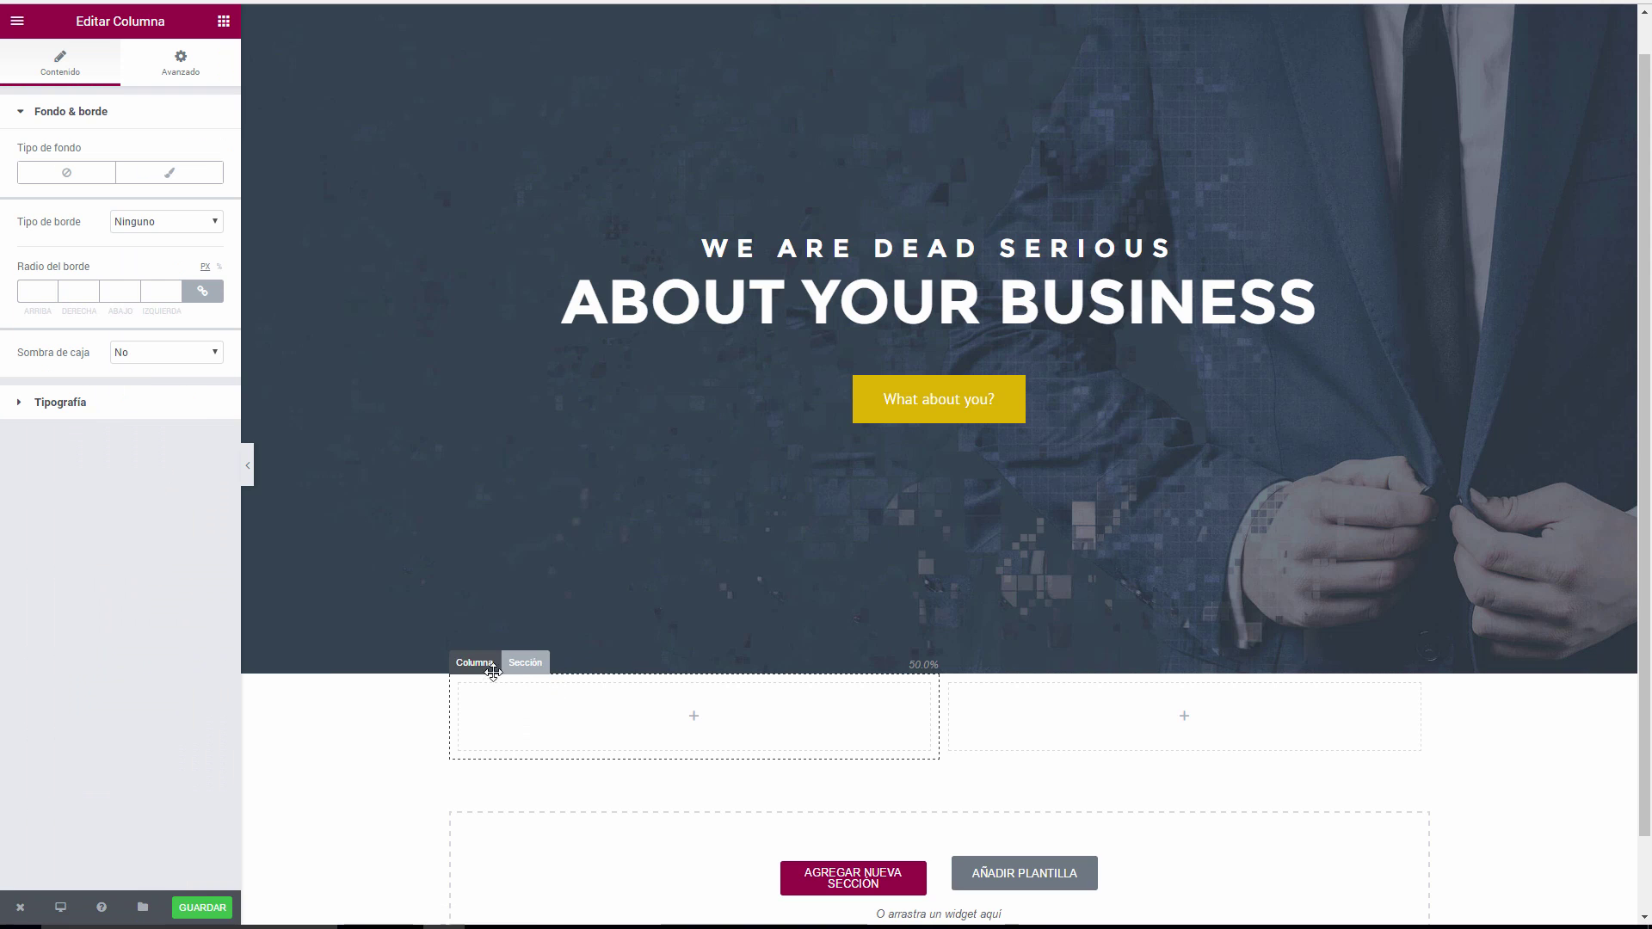
{"action": "left_click", "coordinate": [557, 671]}
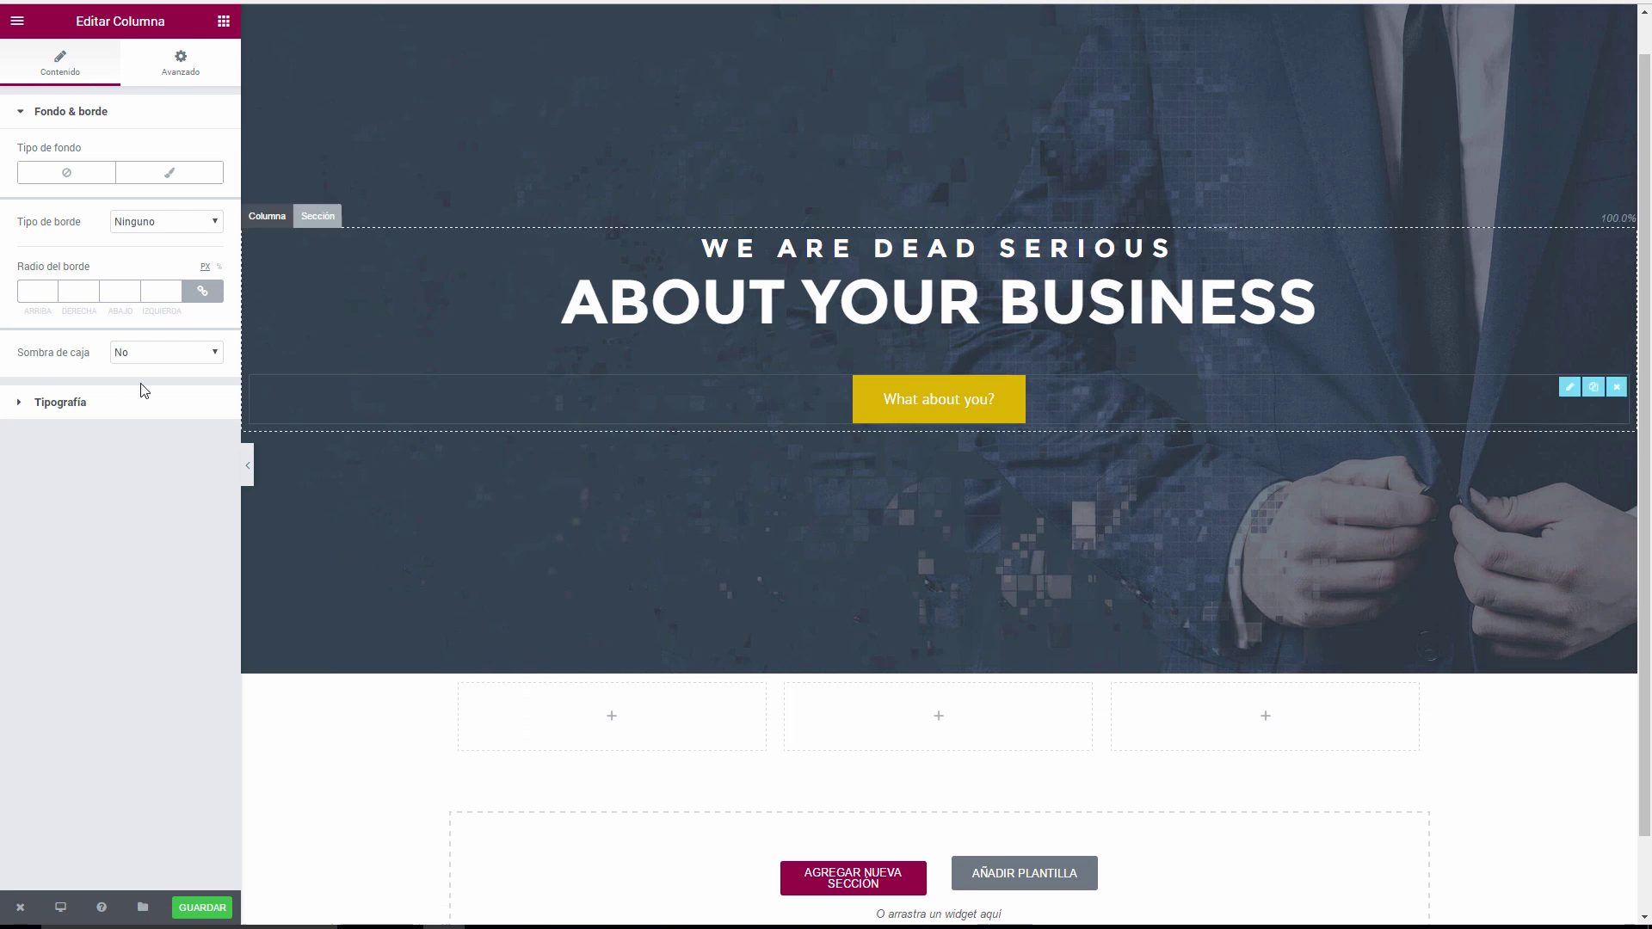
Place a Caja de icono widget in the new section's first column and check the briefcase icon on the ProBiz demo page.
{"action": "left_click", "coordinate": [223, 21]}
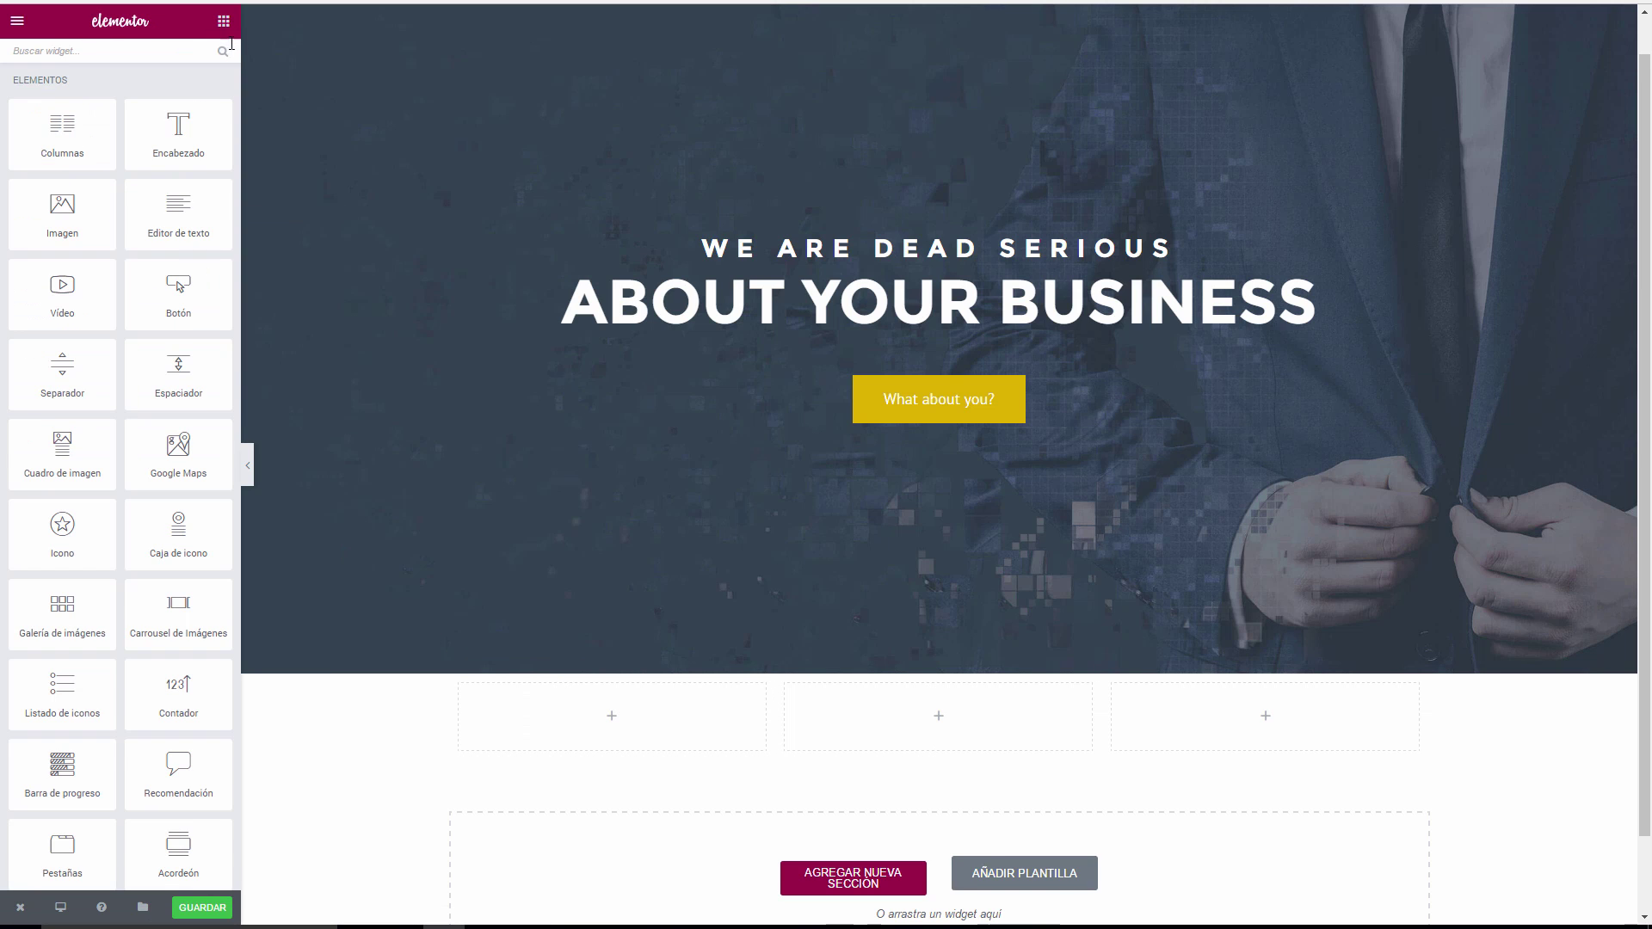
{"action": "left_click_drag", "start_coordinate": [161, 539], "coordinate": [593, 722]}
{"action": "scroll", "coordinate": [740, 534], "scroll_direction": "down", "scroll_amount": 3}
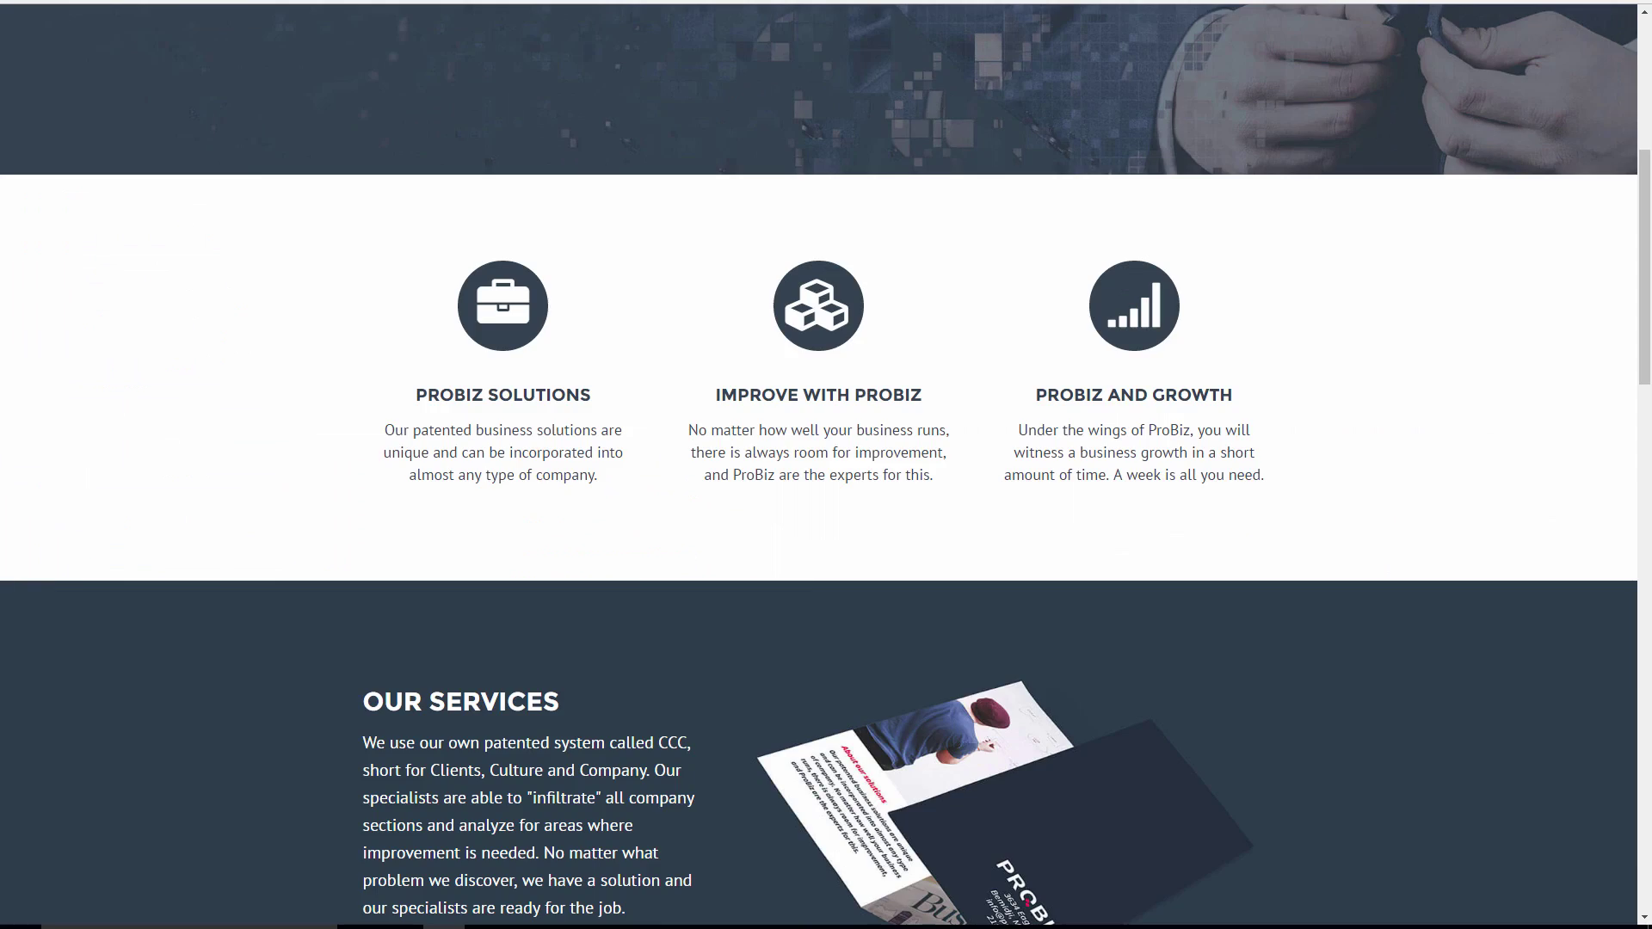
{"action": "right_click", "coordinate": [506, 310]}
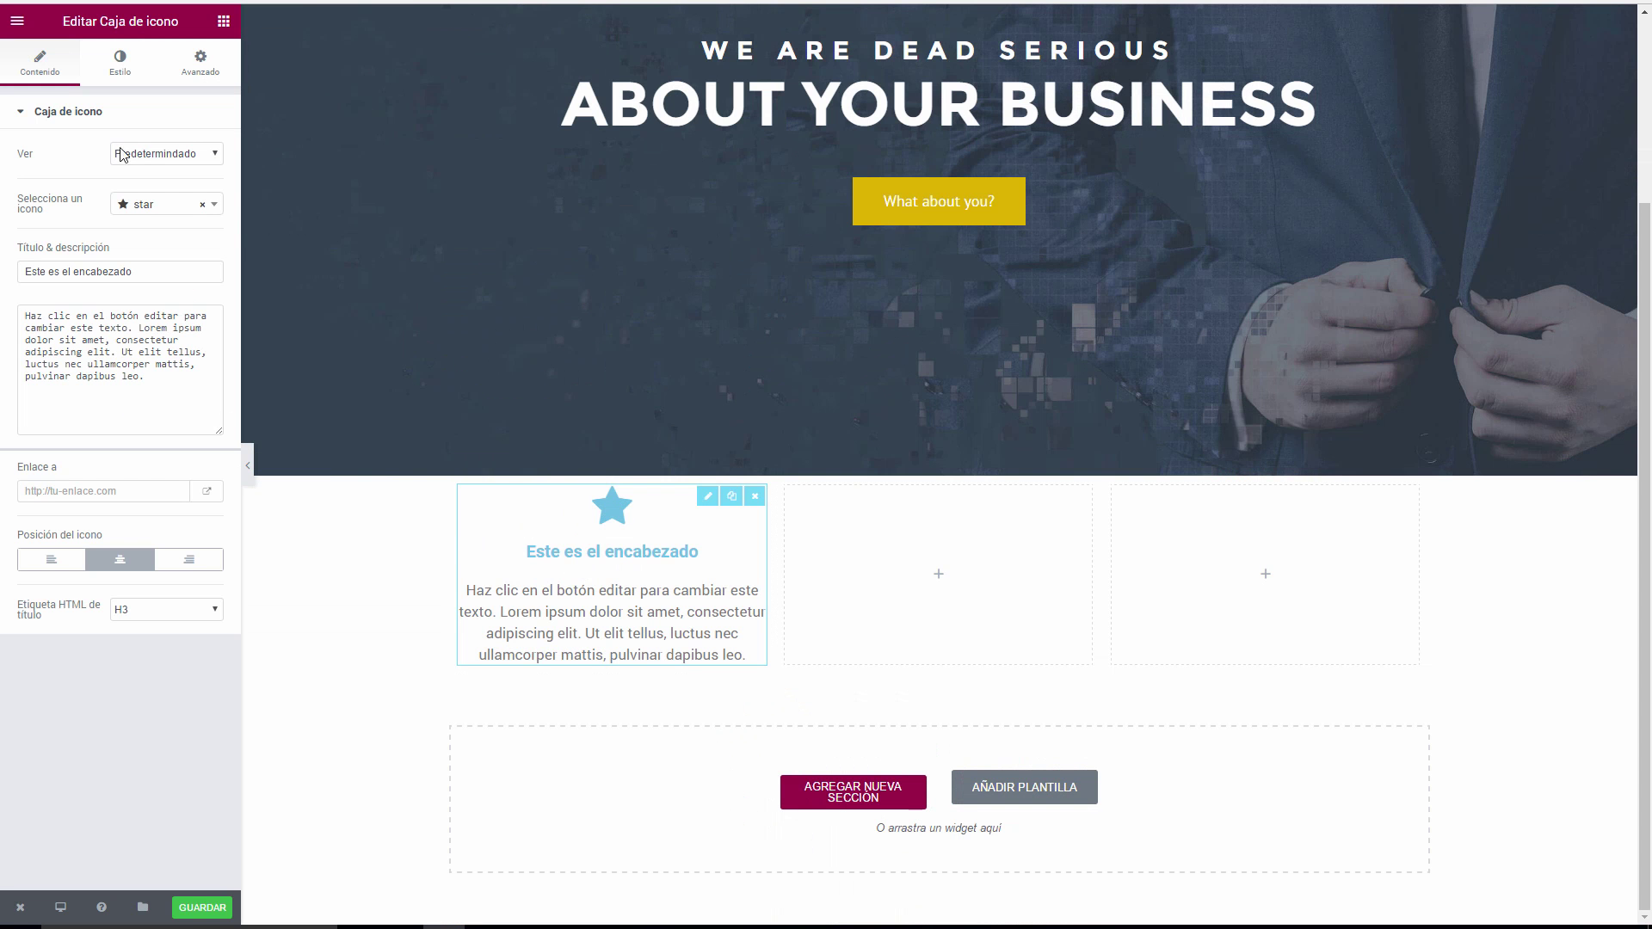
Set the icon box's view to Apilados and its icon to briefcase.
{"action": "left_click", "coordinate": [168, 153]}
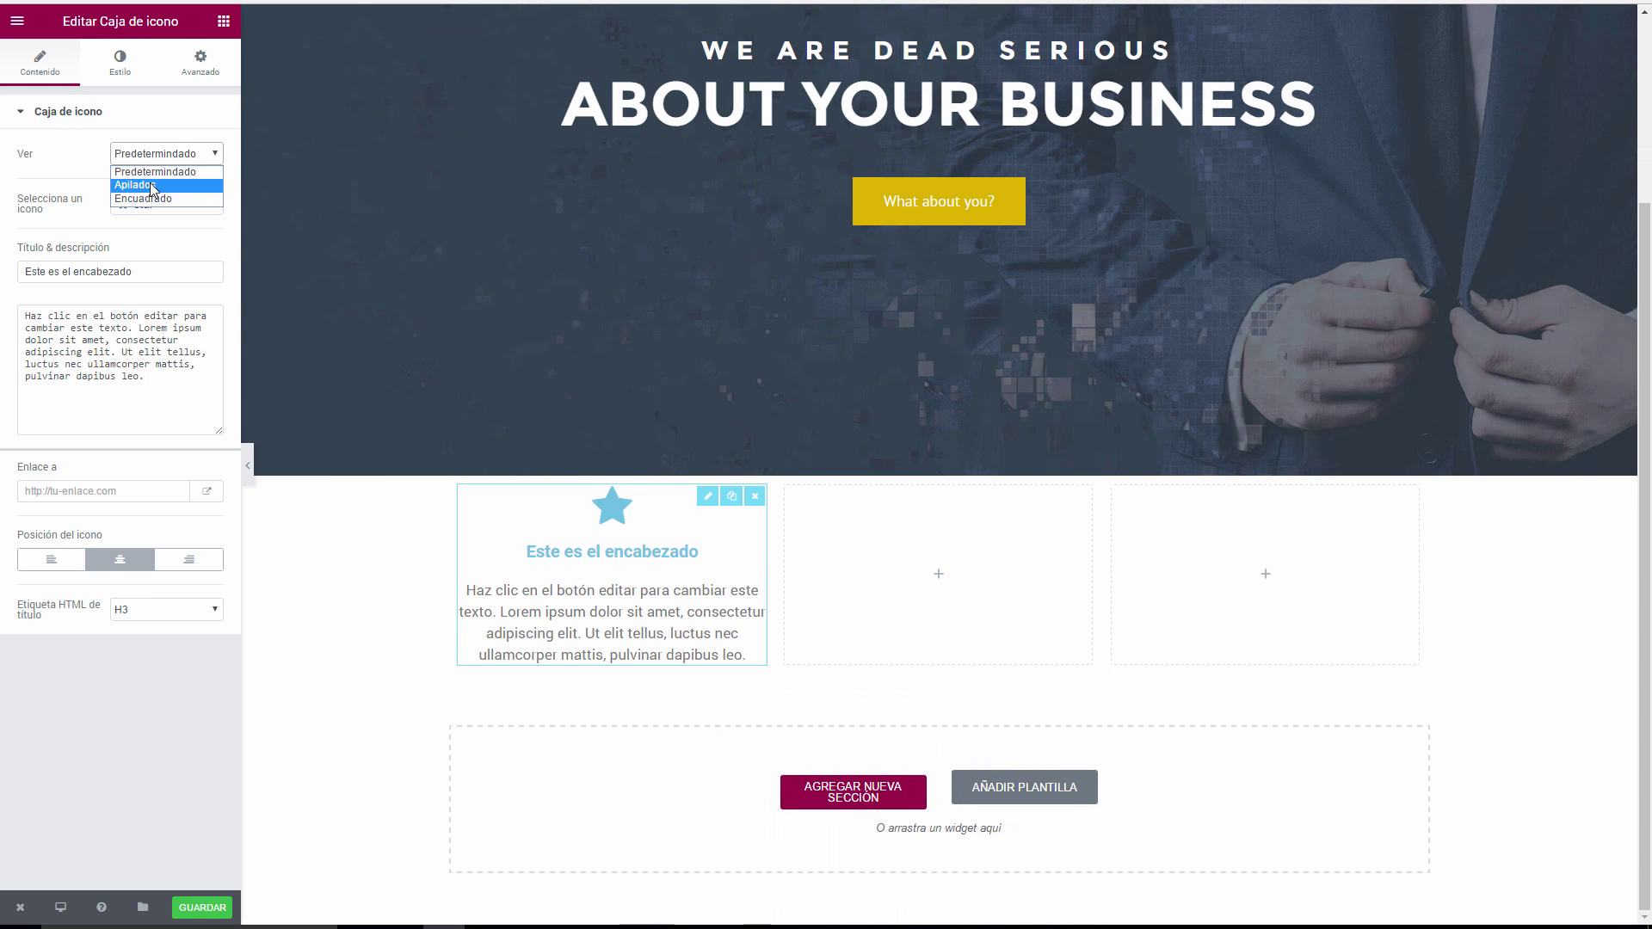
{"action": "left_click", "coordinate": [151, 186]}
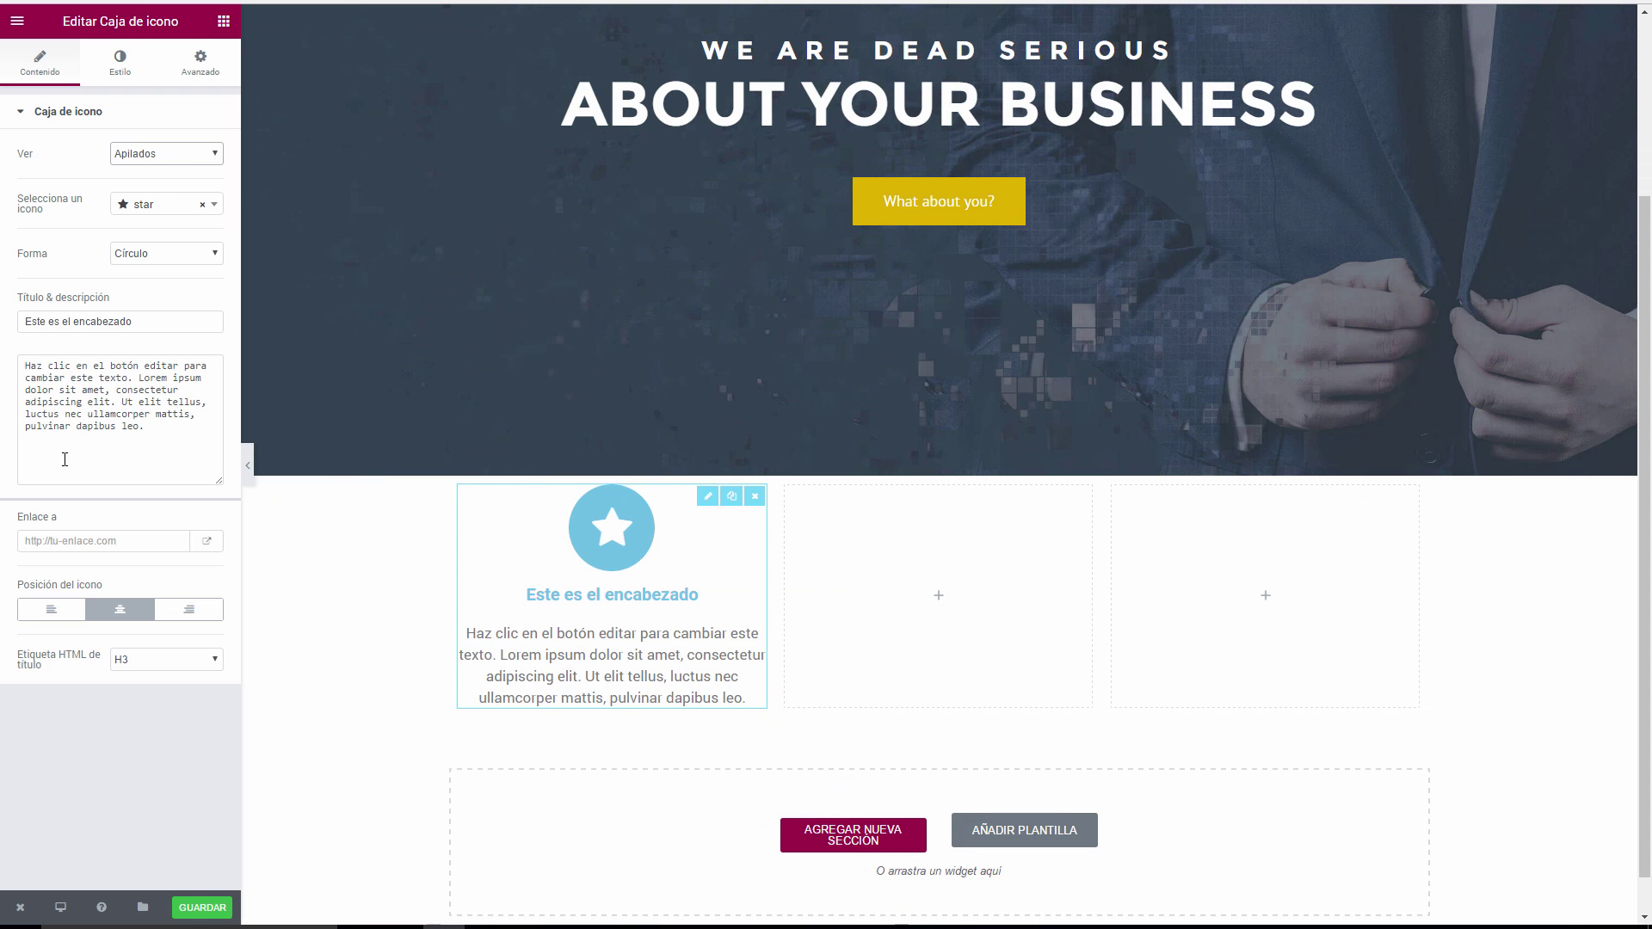
{"action": "left_click", "coordinate": [158, 215]}
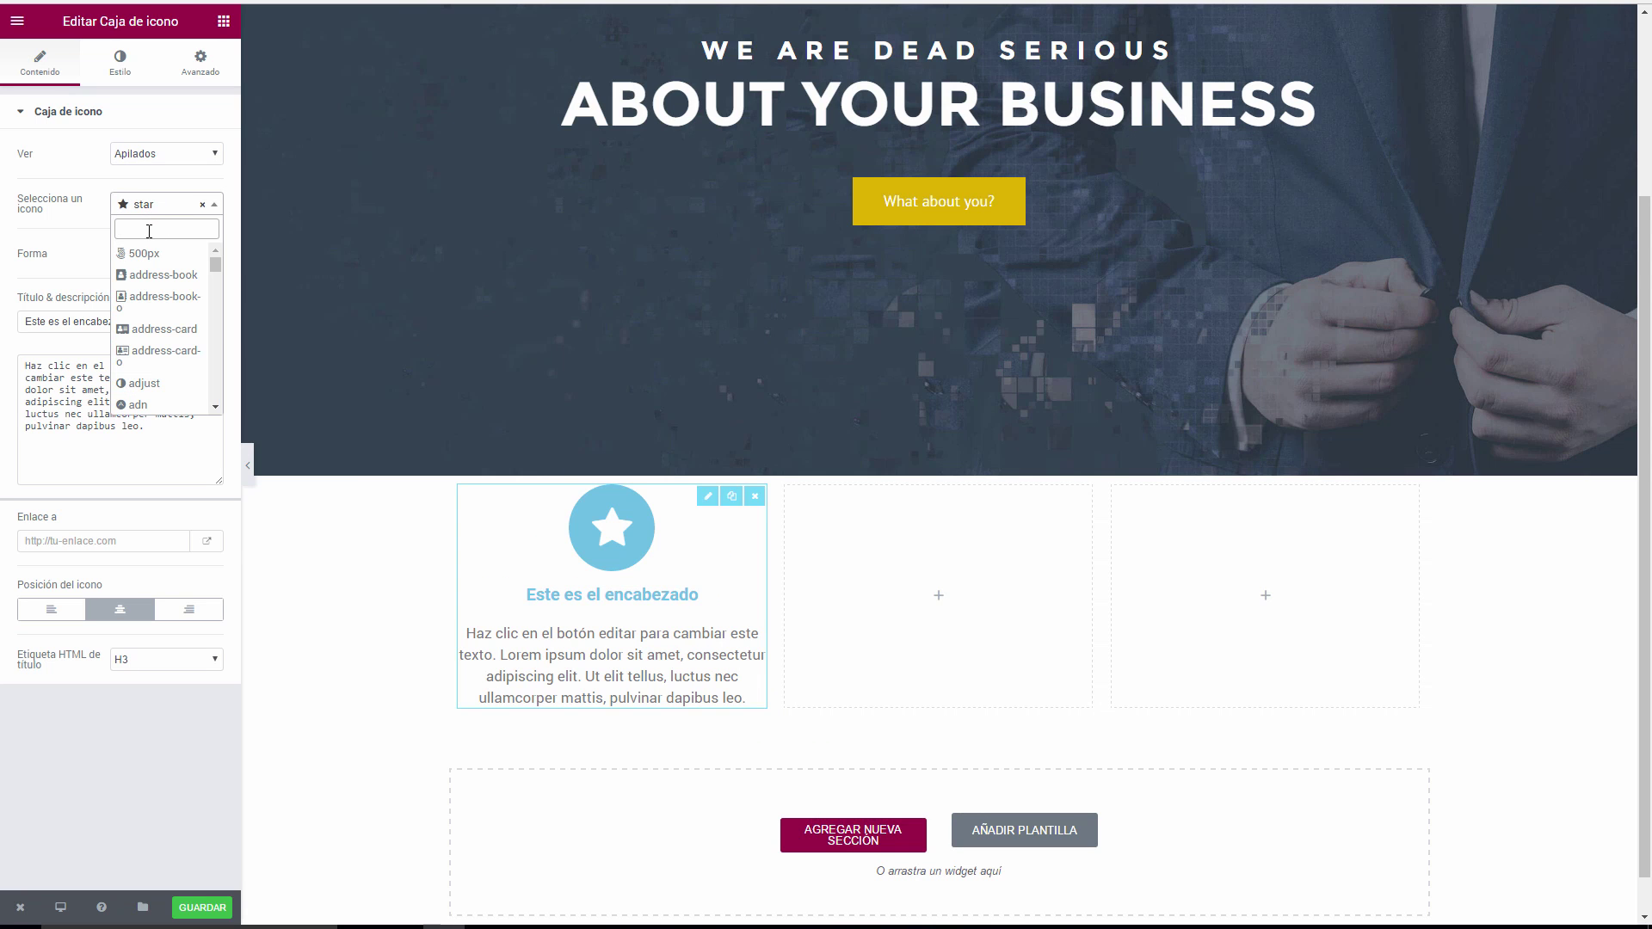
{"action": "type", "text": "bri"}
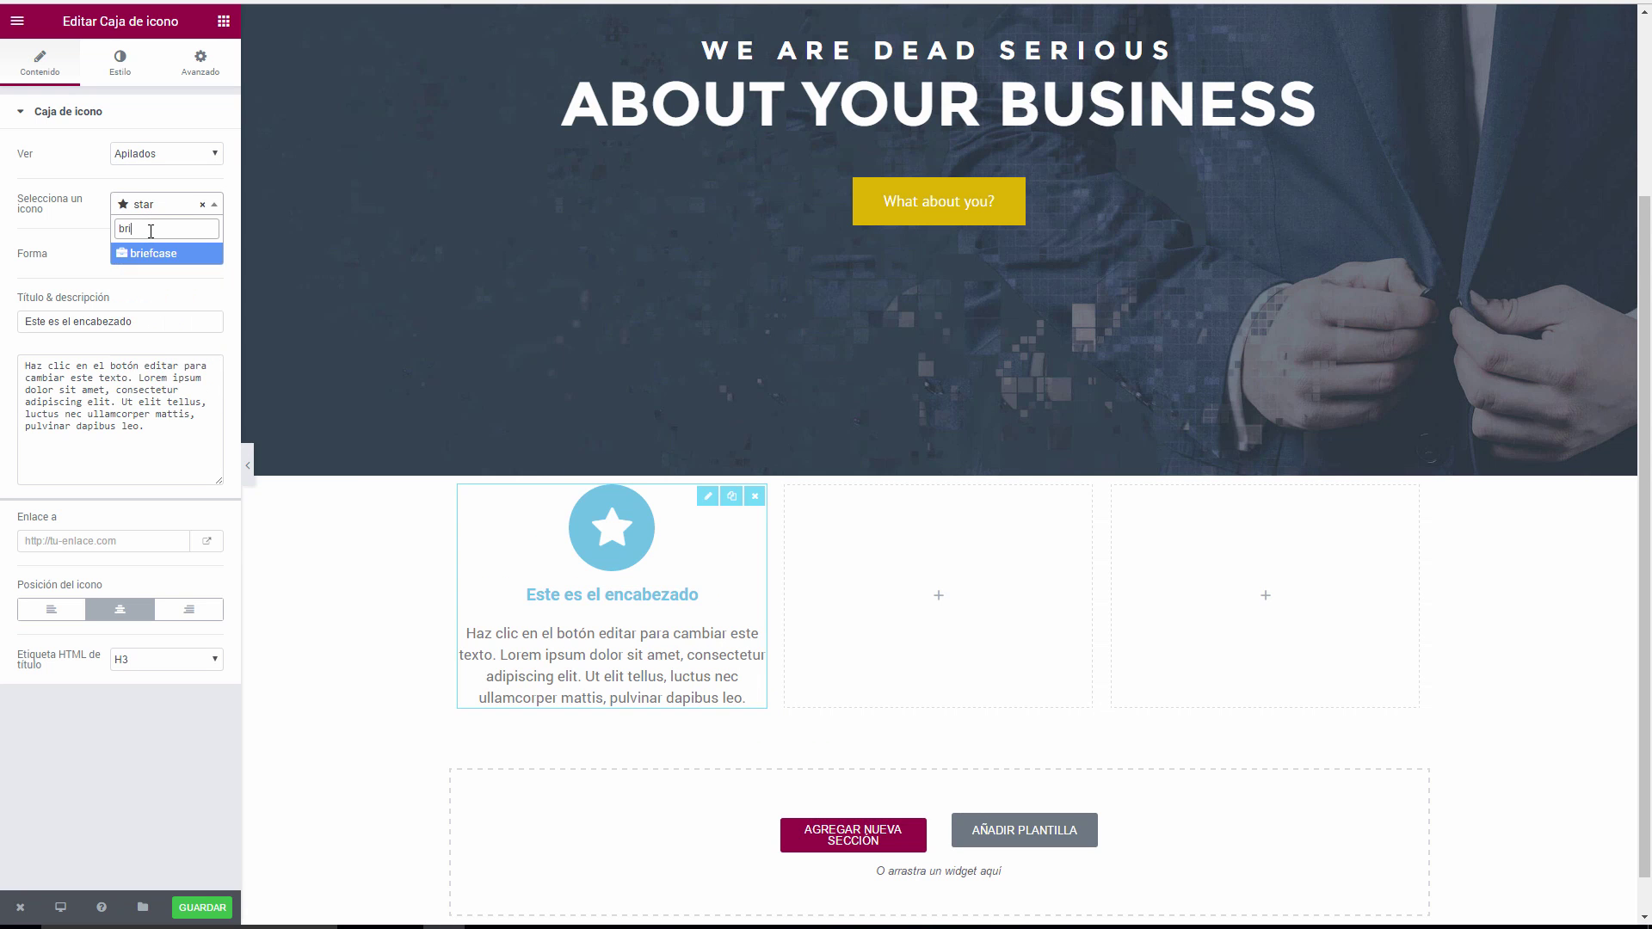
{"action": "left_click", "coordinate": [177, 256]}
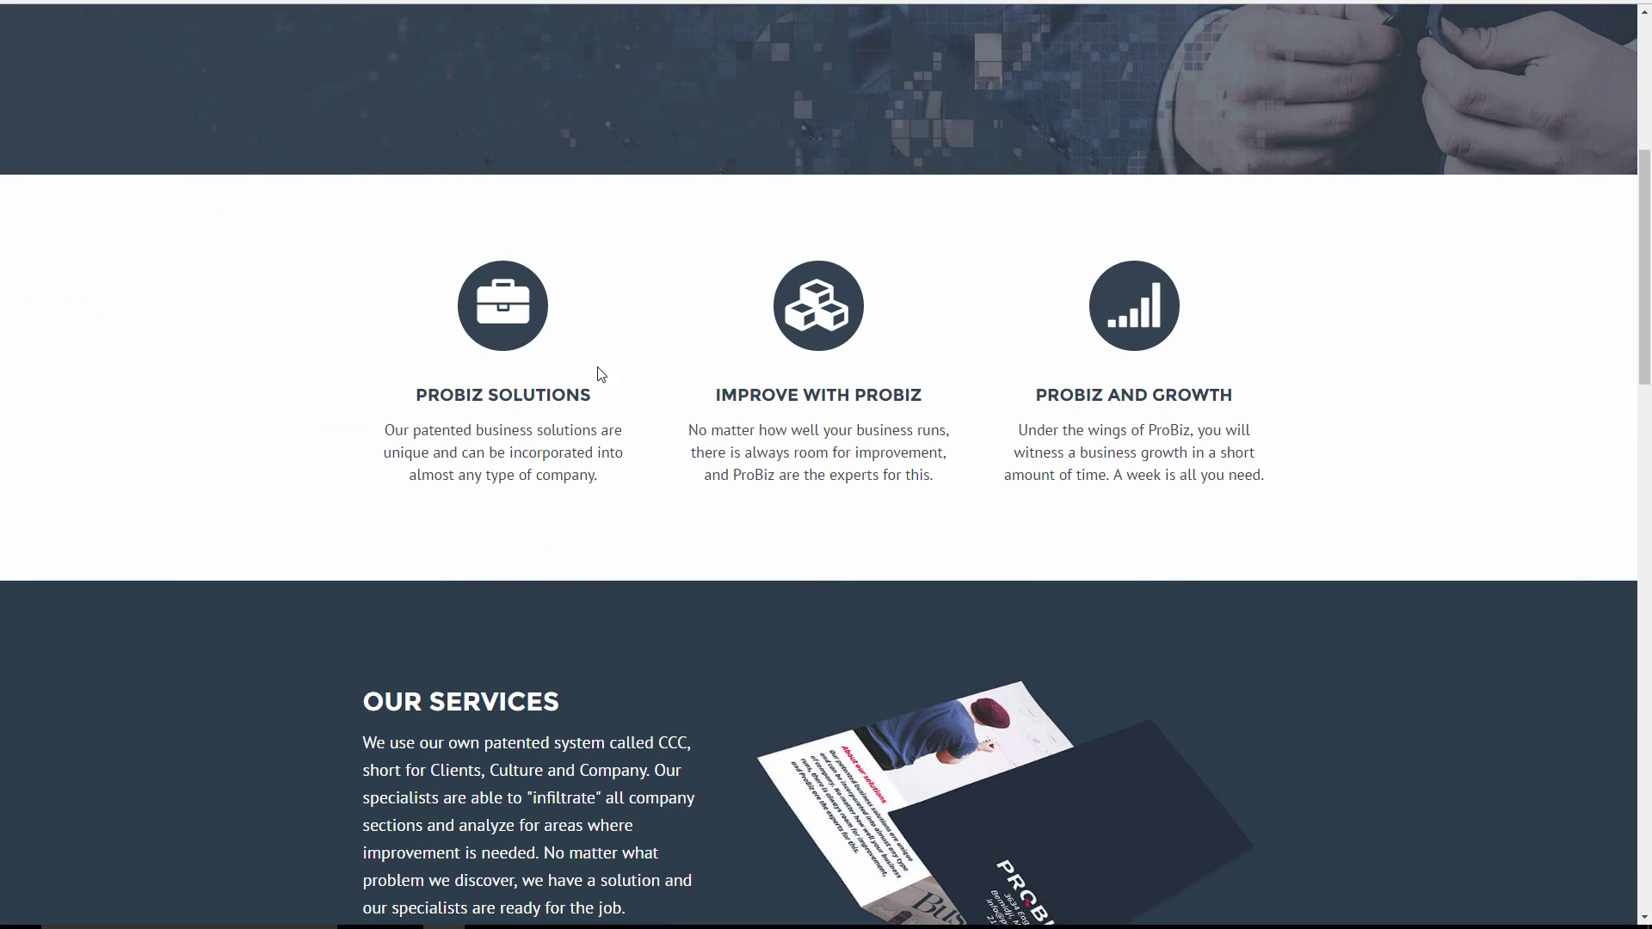
Copy the "PROBIZ SOLUTIONS" title from the ProBiz demo page and paste it over the icon box's placeholder title.
{"action": "left_click_drag", "start_coordinate": [605, 399], "coordinate": [410, 402]}
{"action": "key", "text": "ctrl+c"}
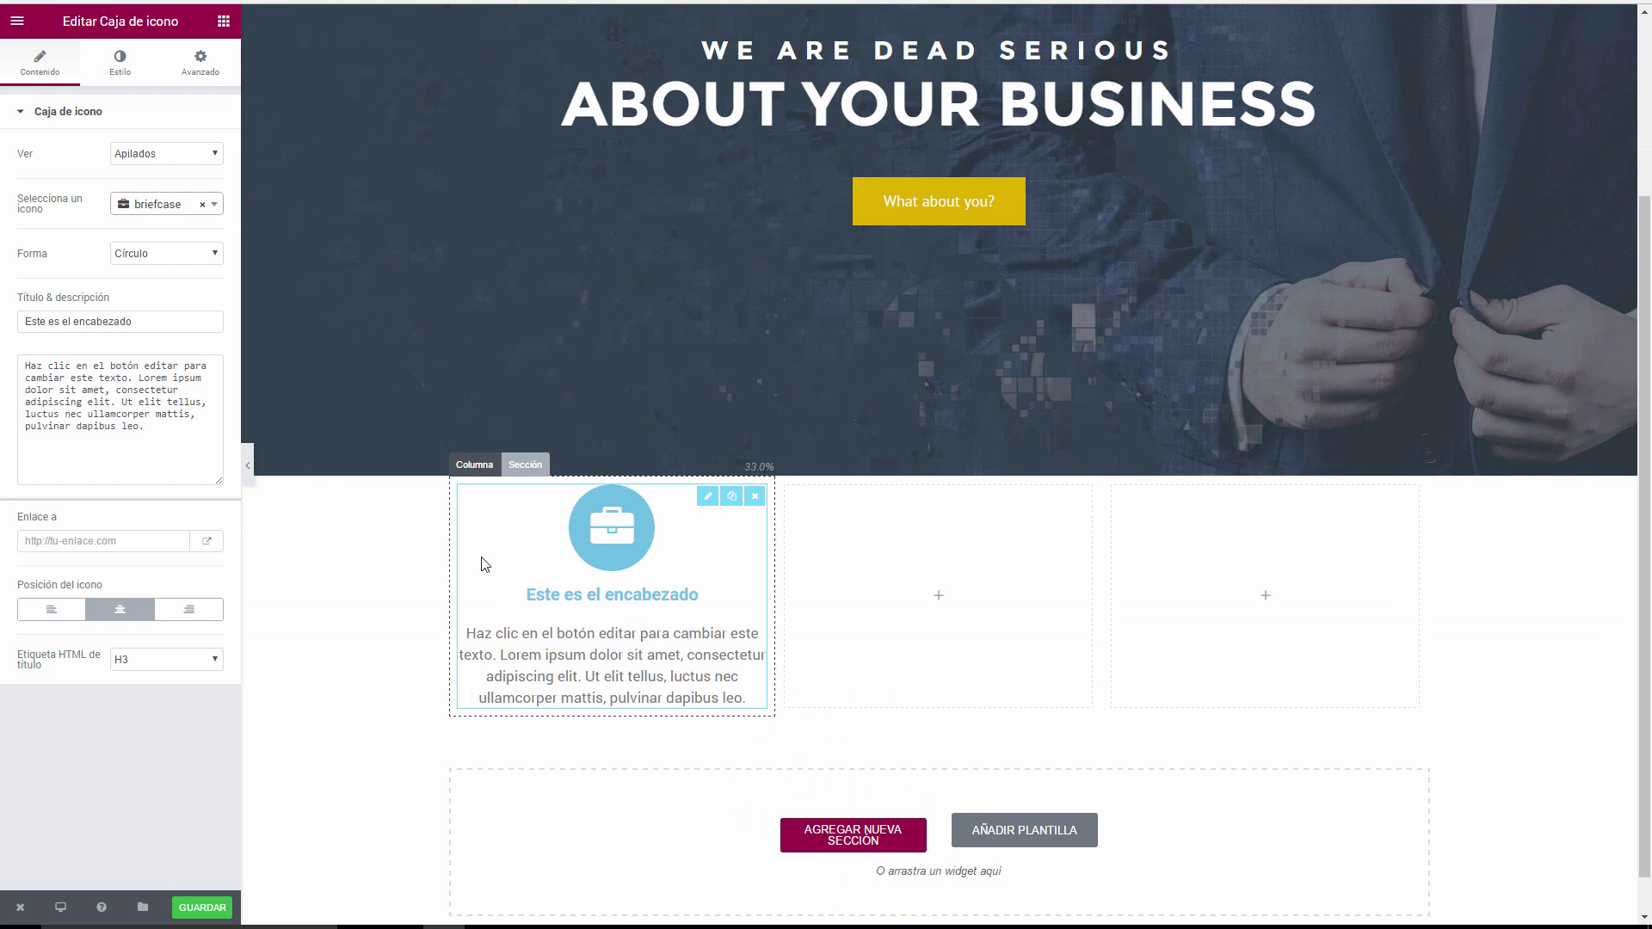
{"action": "left_click_drag", "start_coordinate": [176, 322], "coordinate": [5, 331]}
{"action": "key", "text": "ctrl+v"}
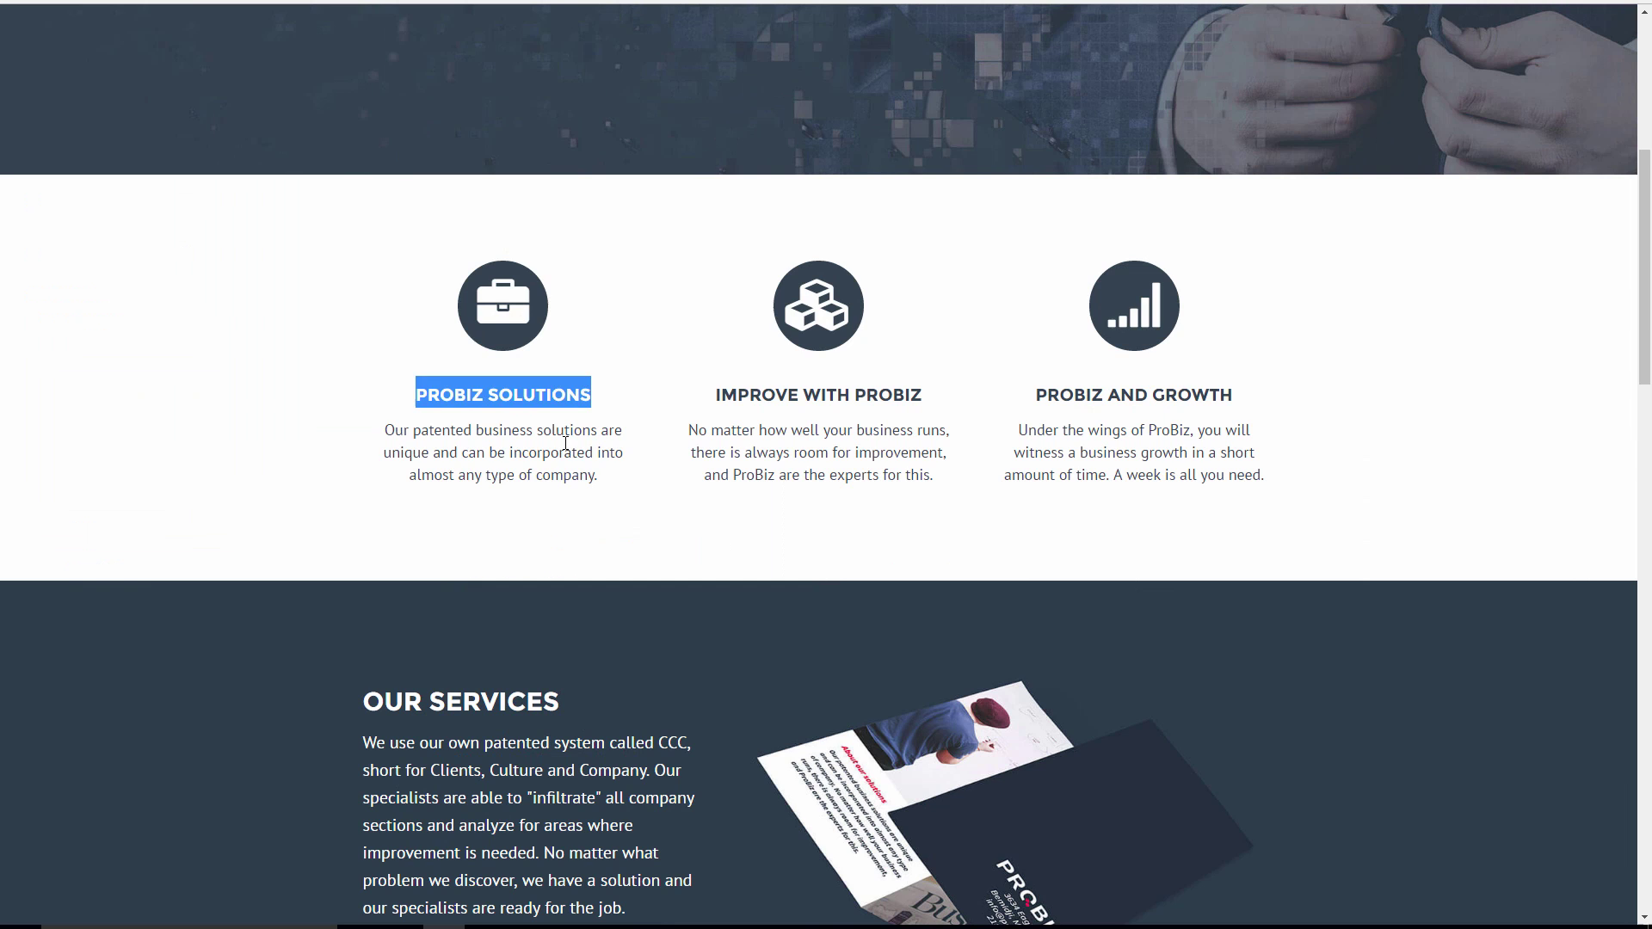
Copy the description under "PROBIZ SOLUTIONS" from the ProBiz demo page and paste it over the icon box's placeholder description.
{"action": "left_click_drag", "start_coordinate": [616, 482], "coordinate": [376, 446]}
{"action": "key", "text": "ctrl+c"}
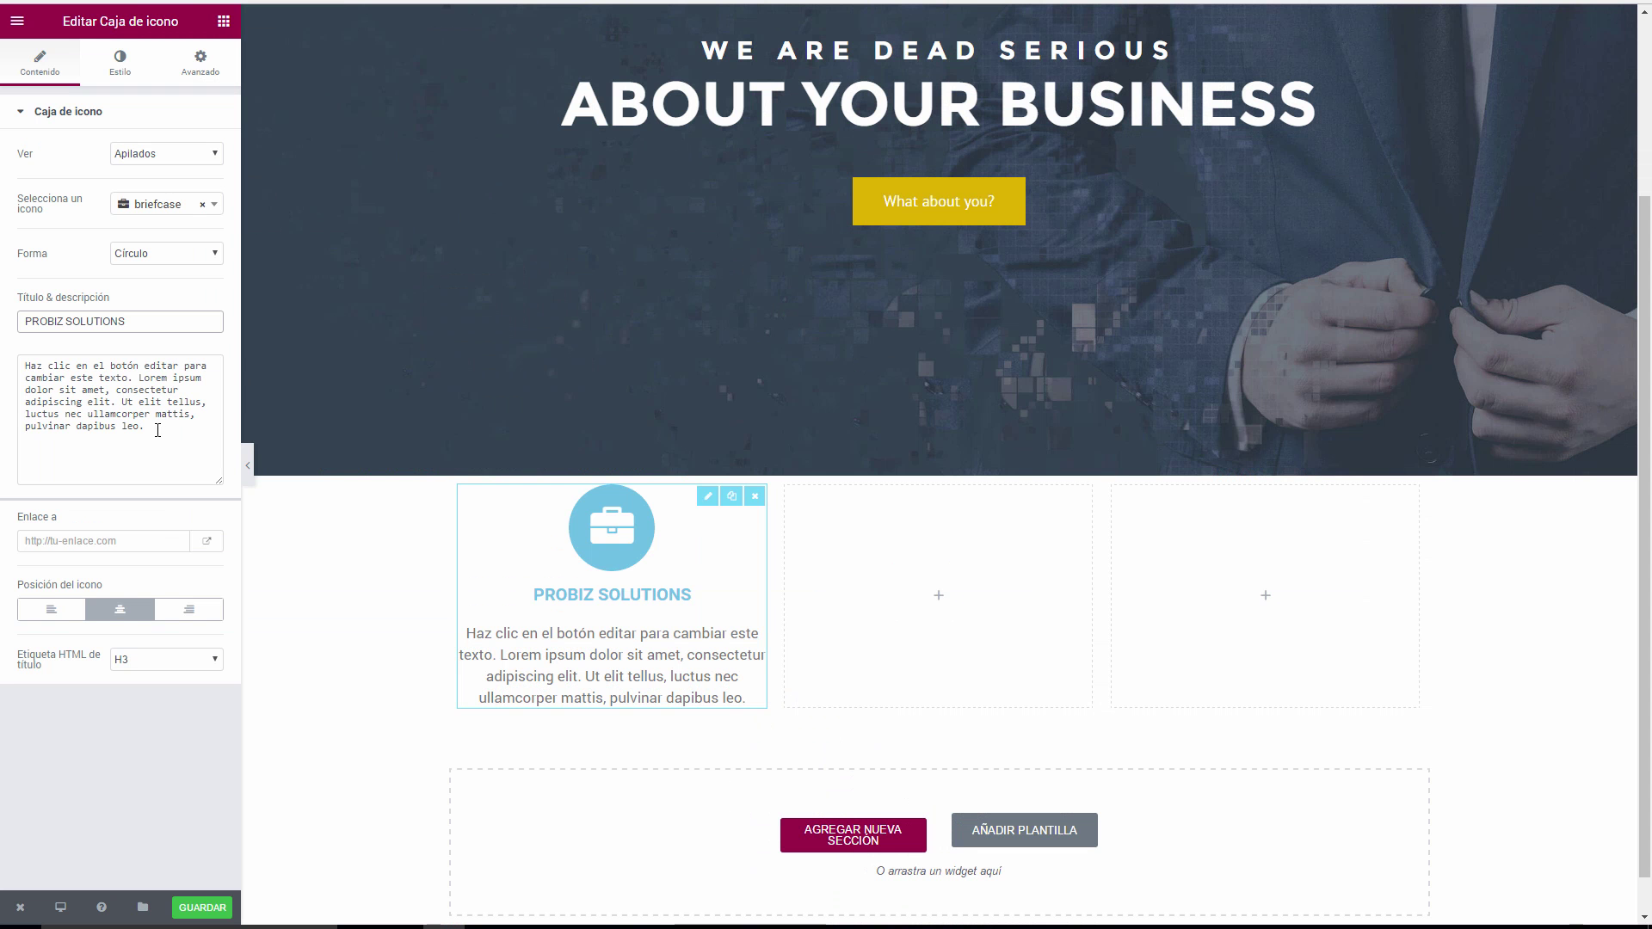
{"action": "left_click_drag", "start_coordinate": [158, 430], "coordinate": [19, 361]}
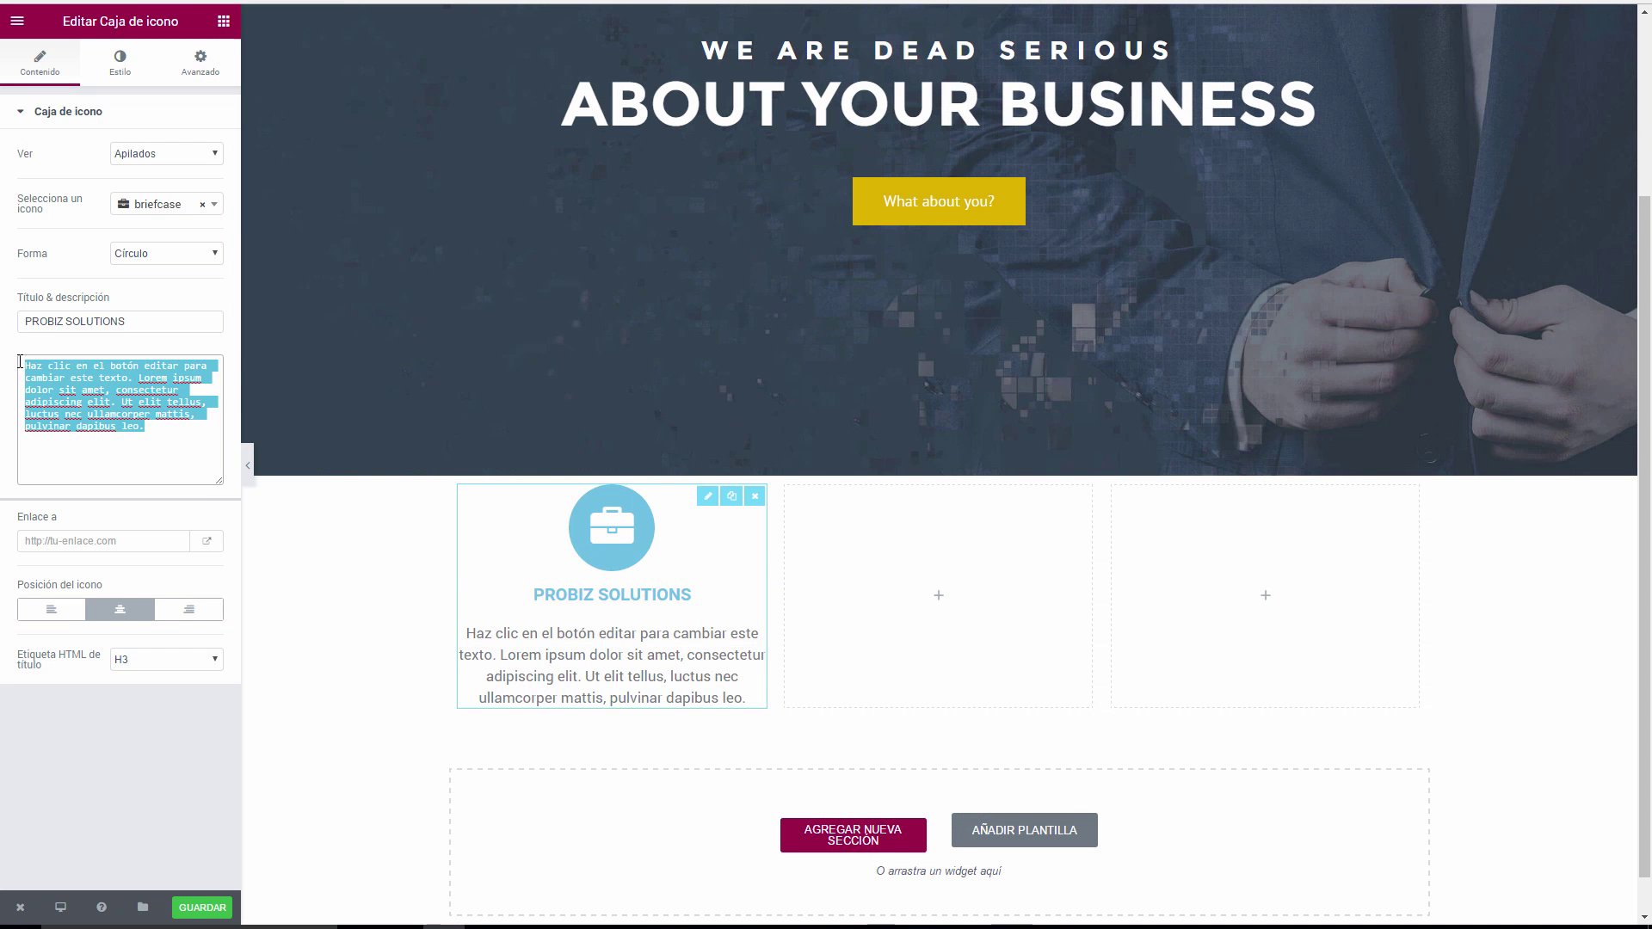
{"action": "key", "text": "ctrl+v"}
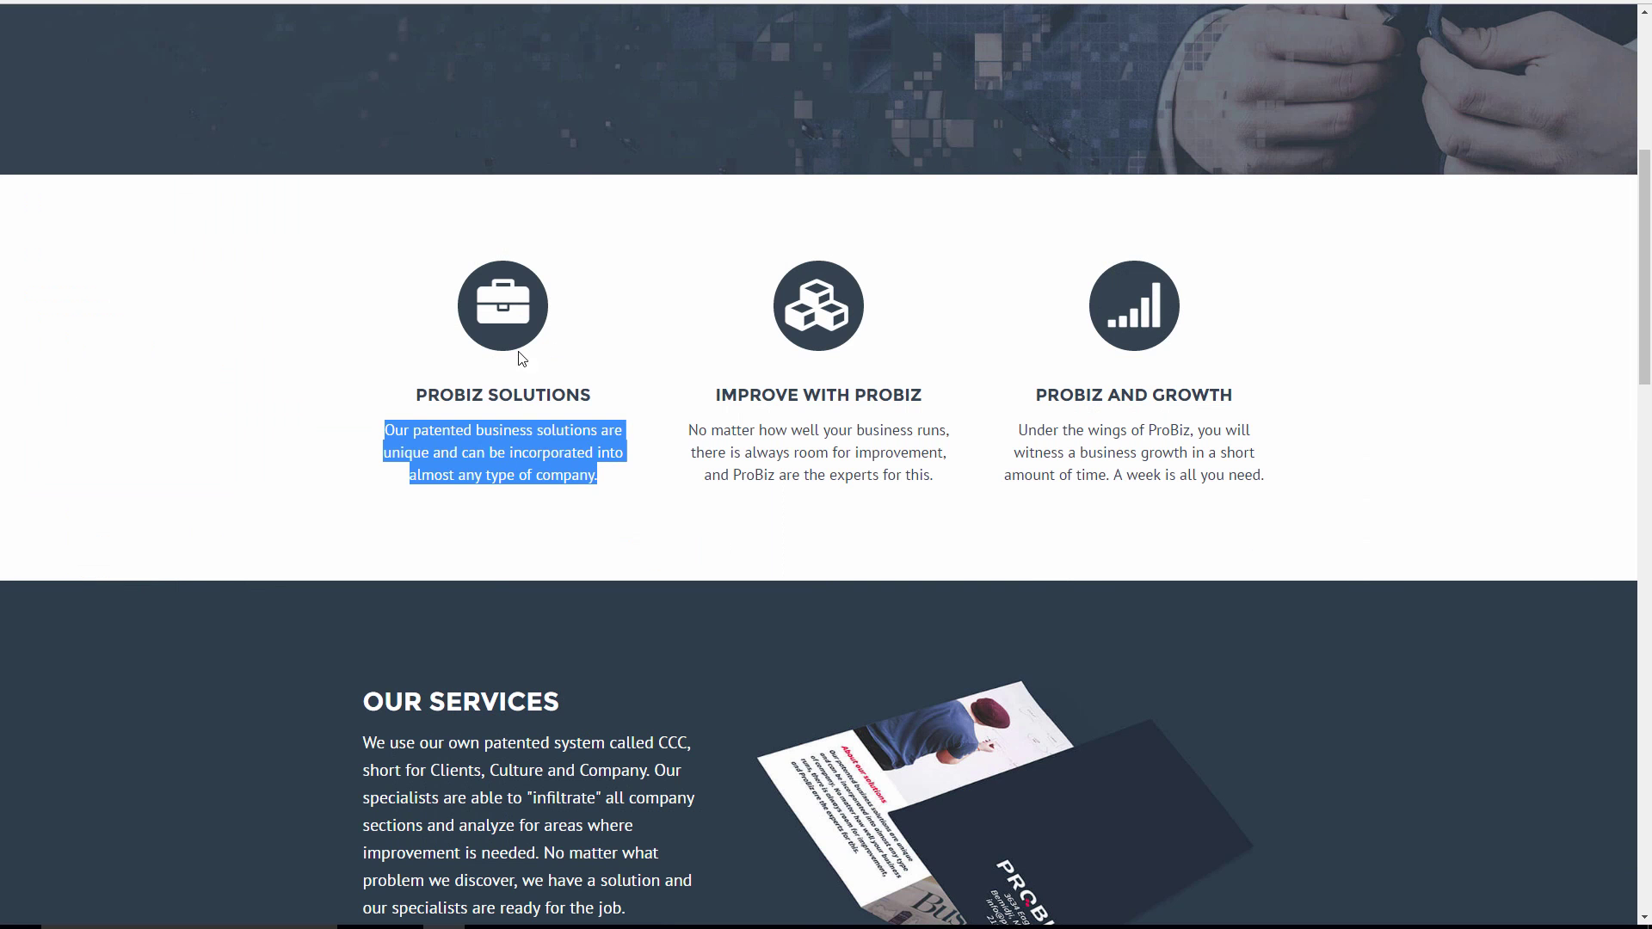
Inspect the "PROBIZ SOLUTIONS" heading on the ProBiz demo page to check its font styling.
{"action": "left_click", "coordinate": [446, 397]}
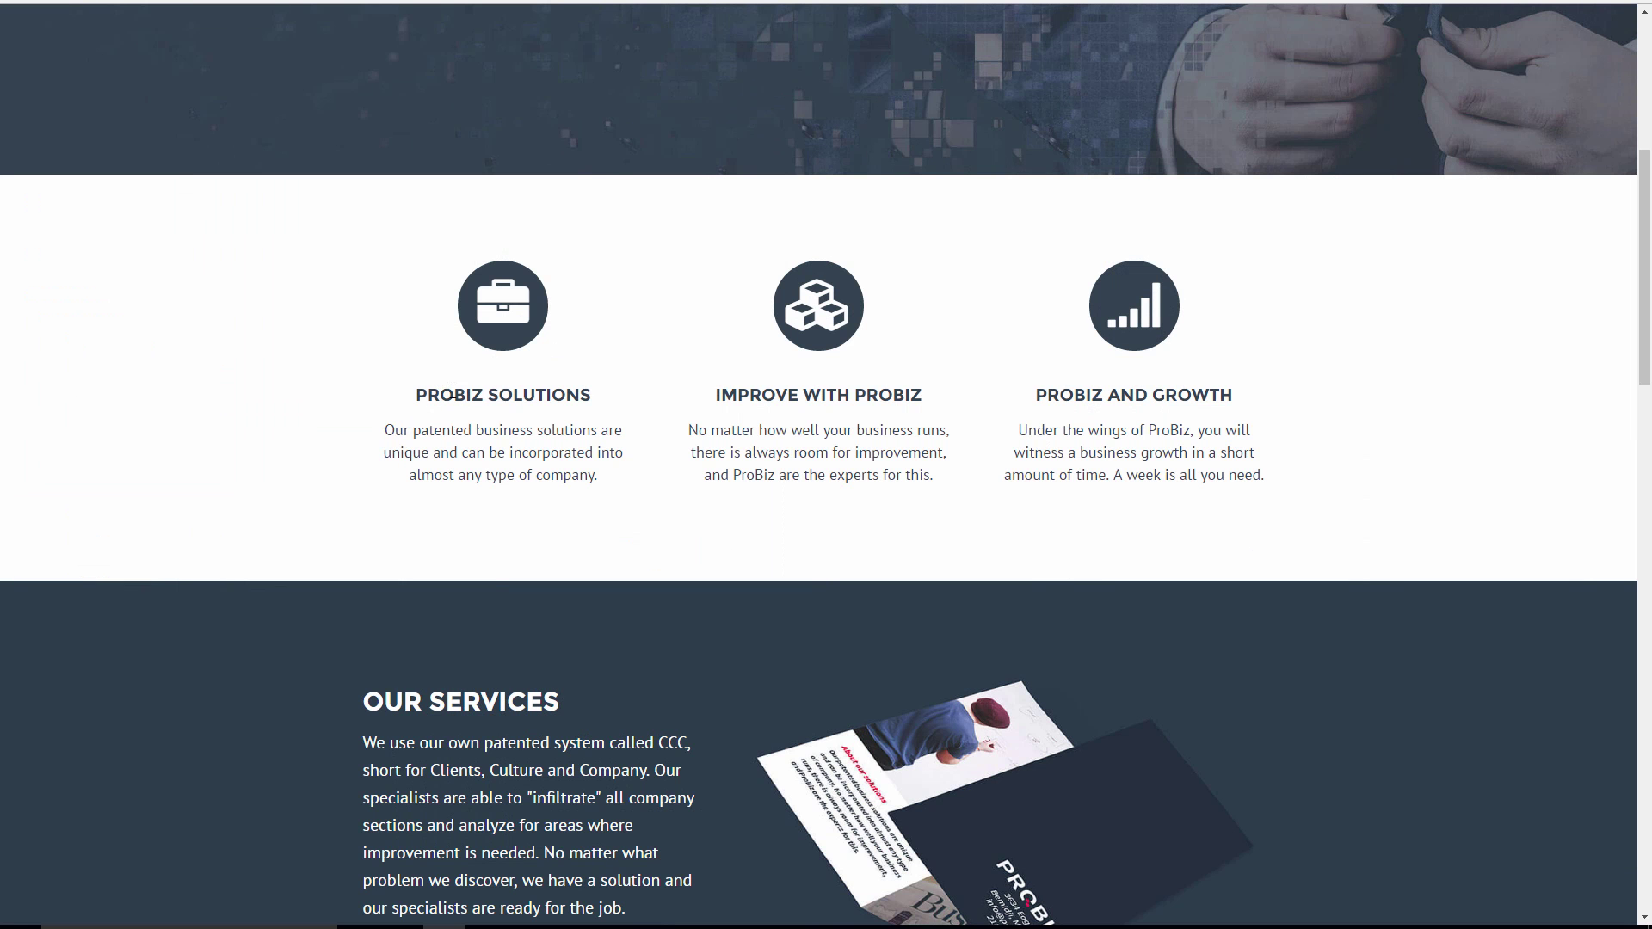
{"action": "right_click", "coordinate": [557, 397]}
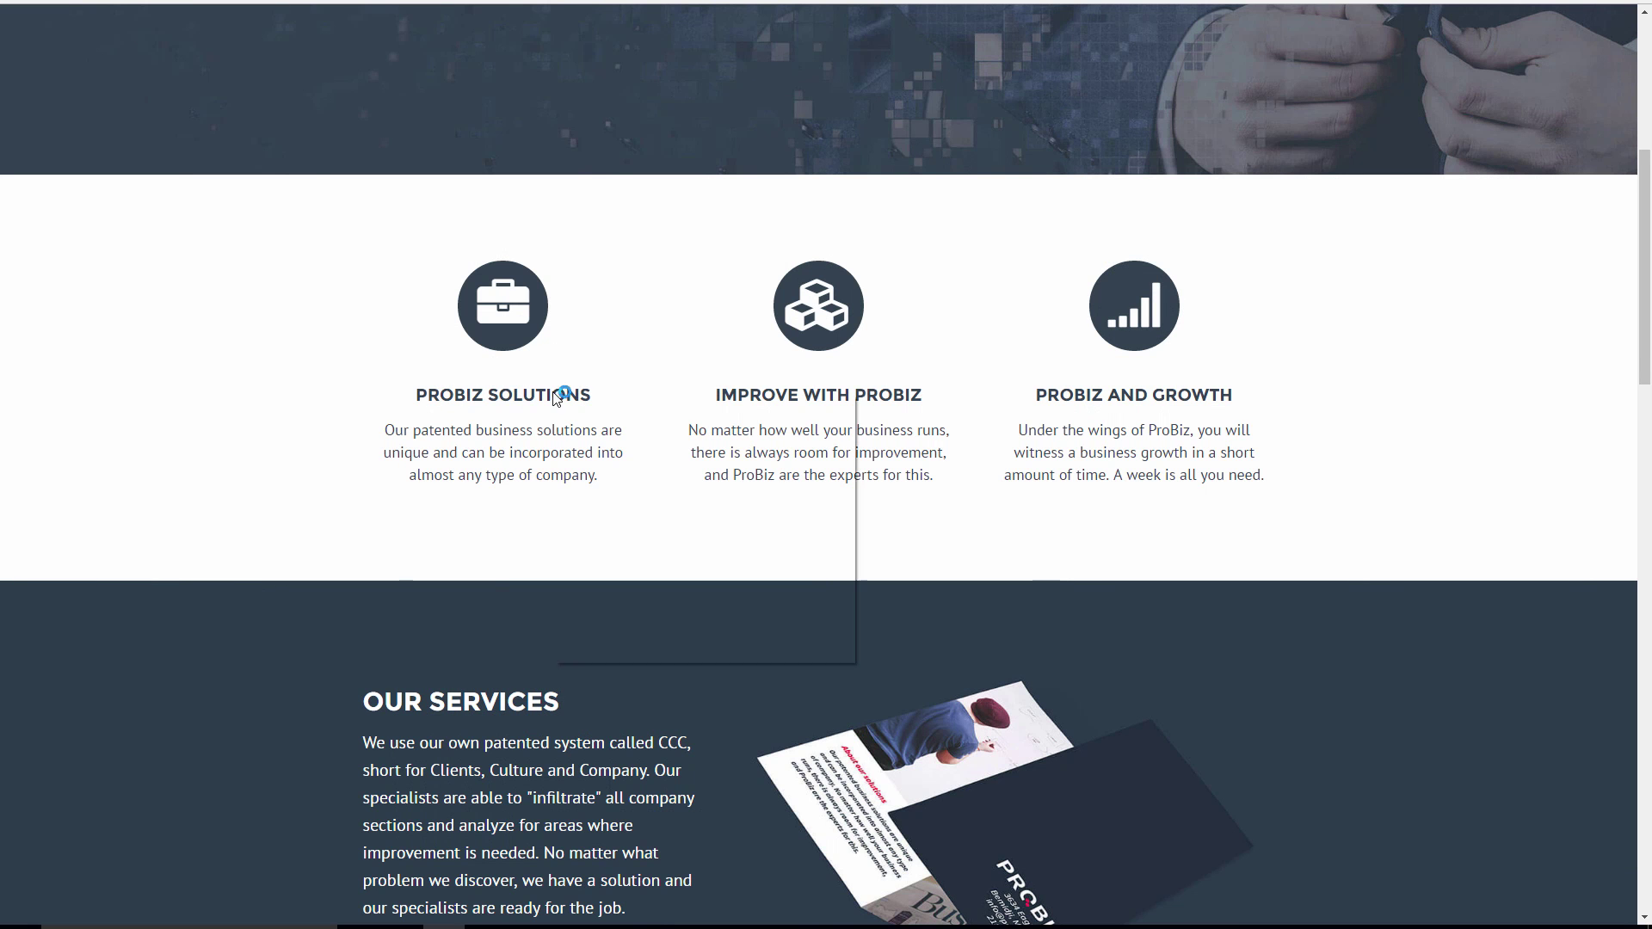
{"action": "left_click", "coordinate": [621, 650]}
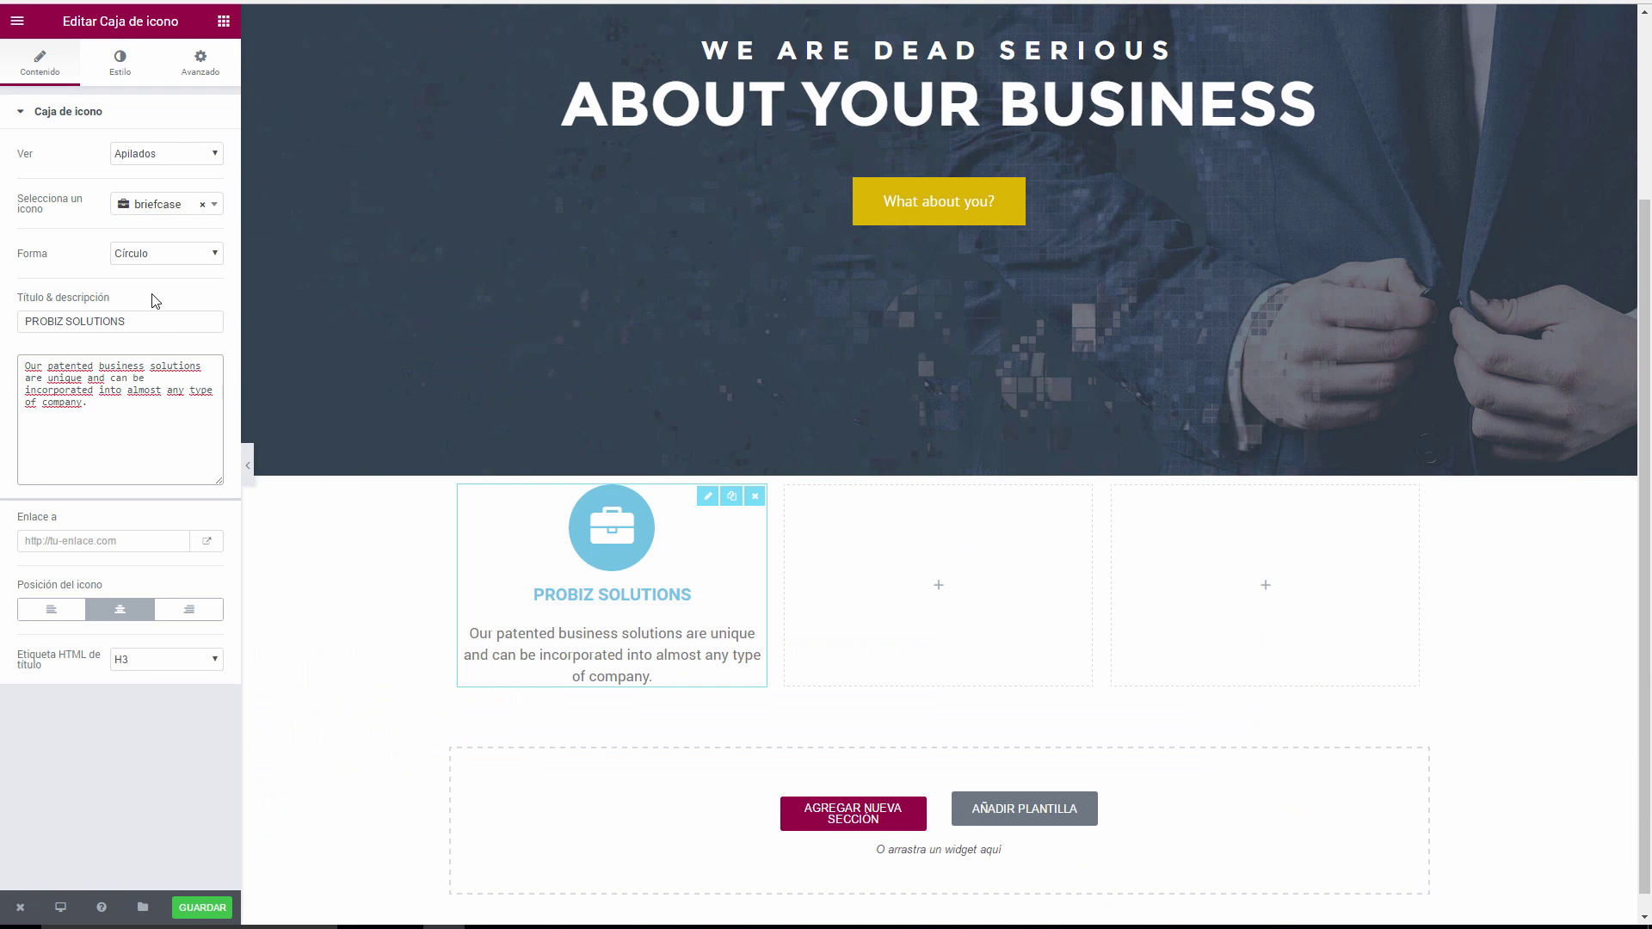
Give the icon box title custom (Personalizado) typography with a size of 20 px and the Montserrat font family.
{"action": "left_click", "coordinate": [129, 76]}
{"action": "left_click", "coordinate": [99, 650]}
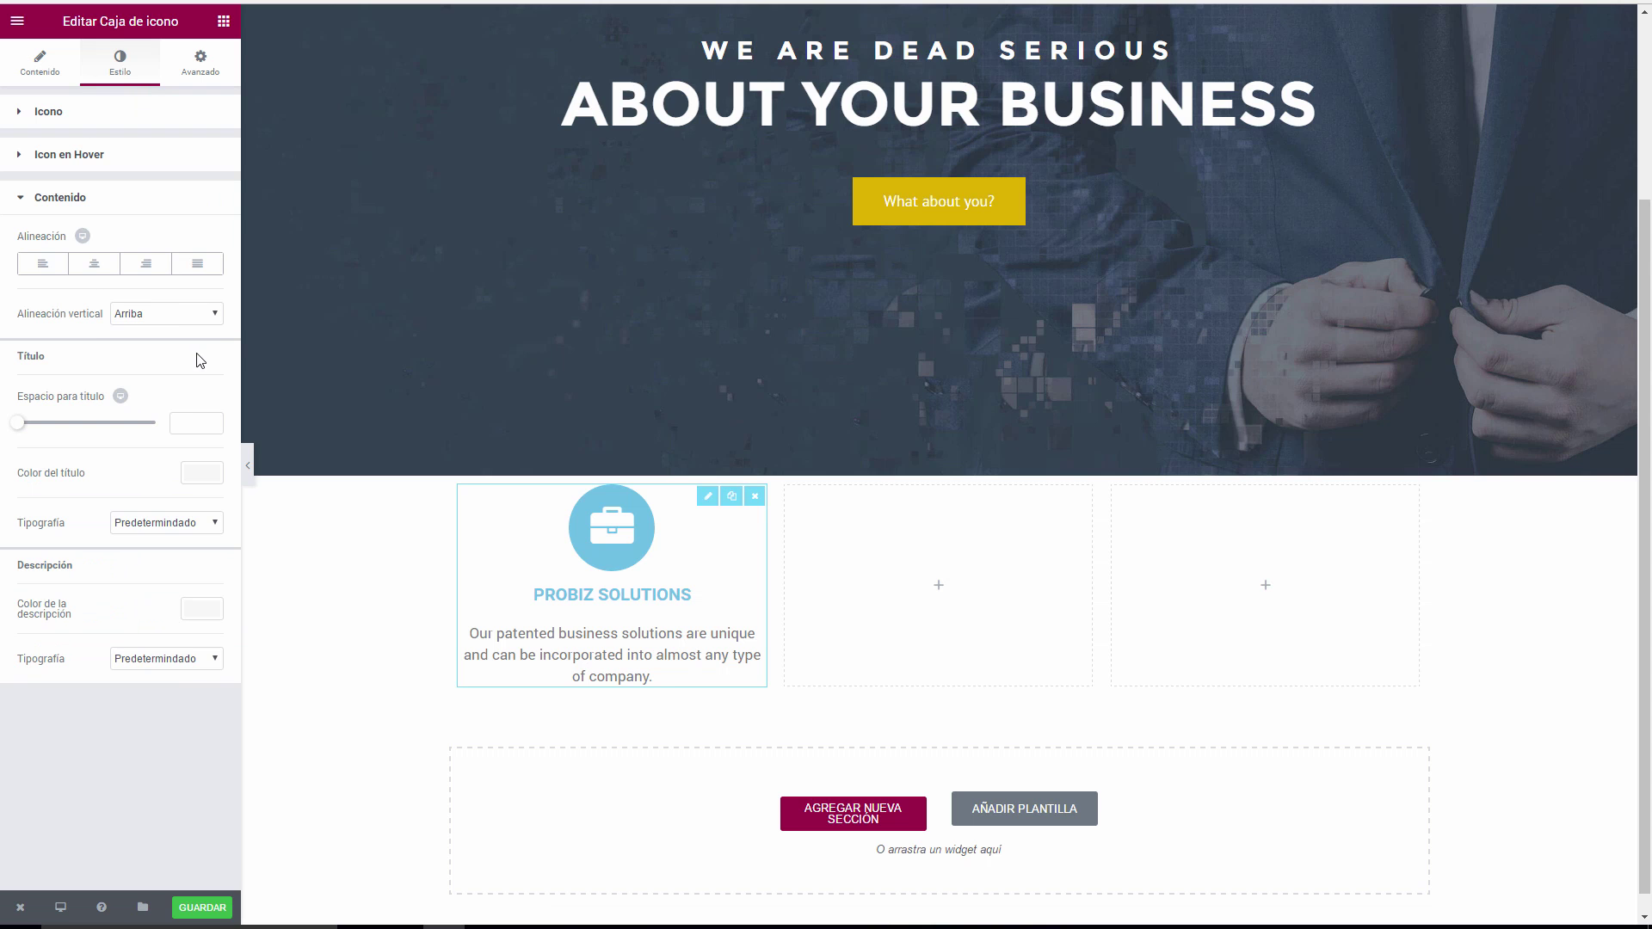
{"action": "left_click", "coordinate": [174, 527]}
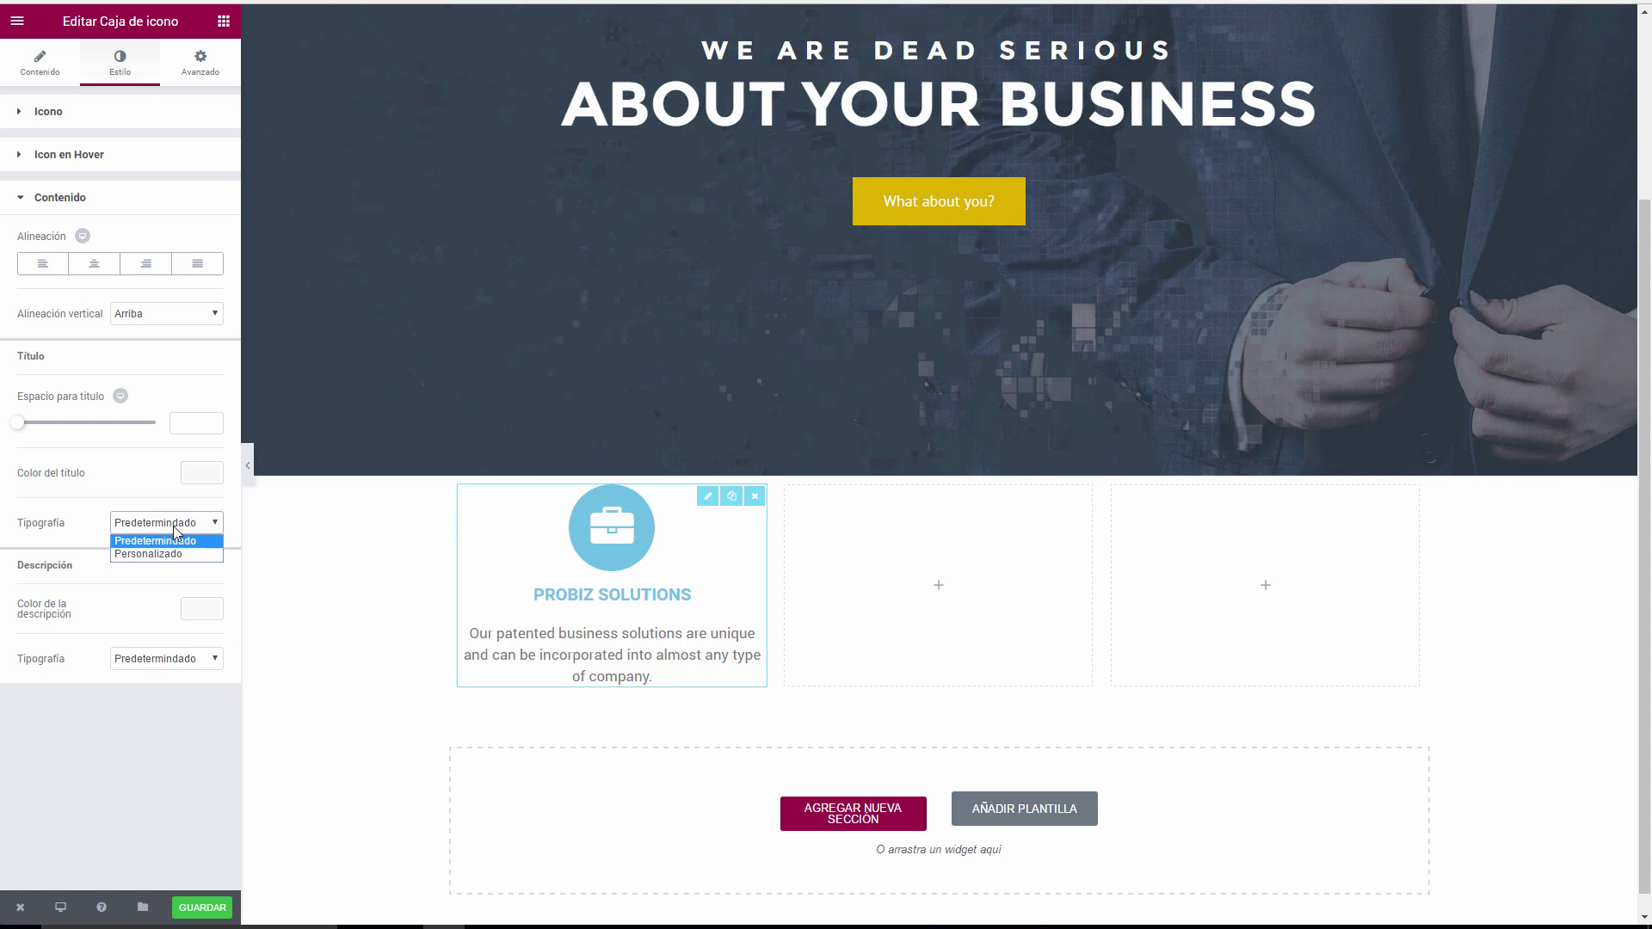
{"action": "left_click", "coordinate": [176, 527]}
{"action": "left_click", "coordinate": [173, 554]}
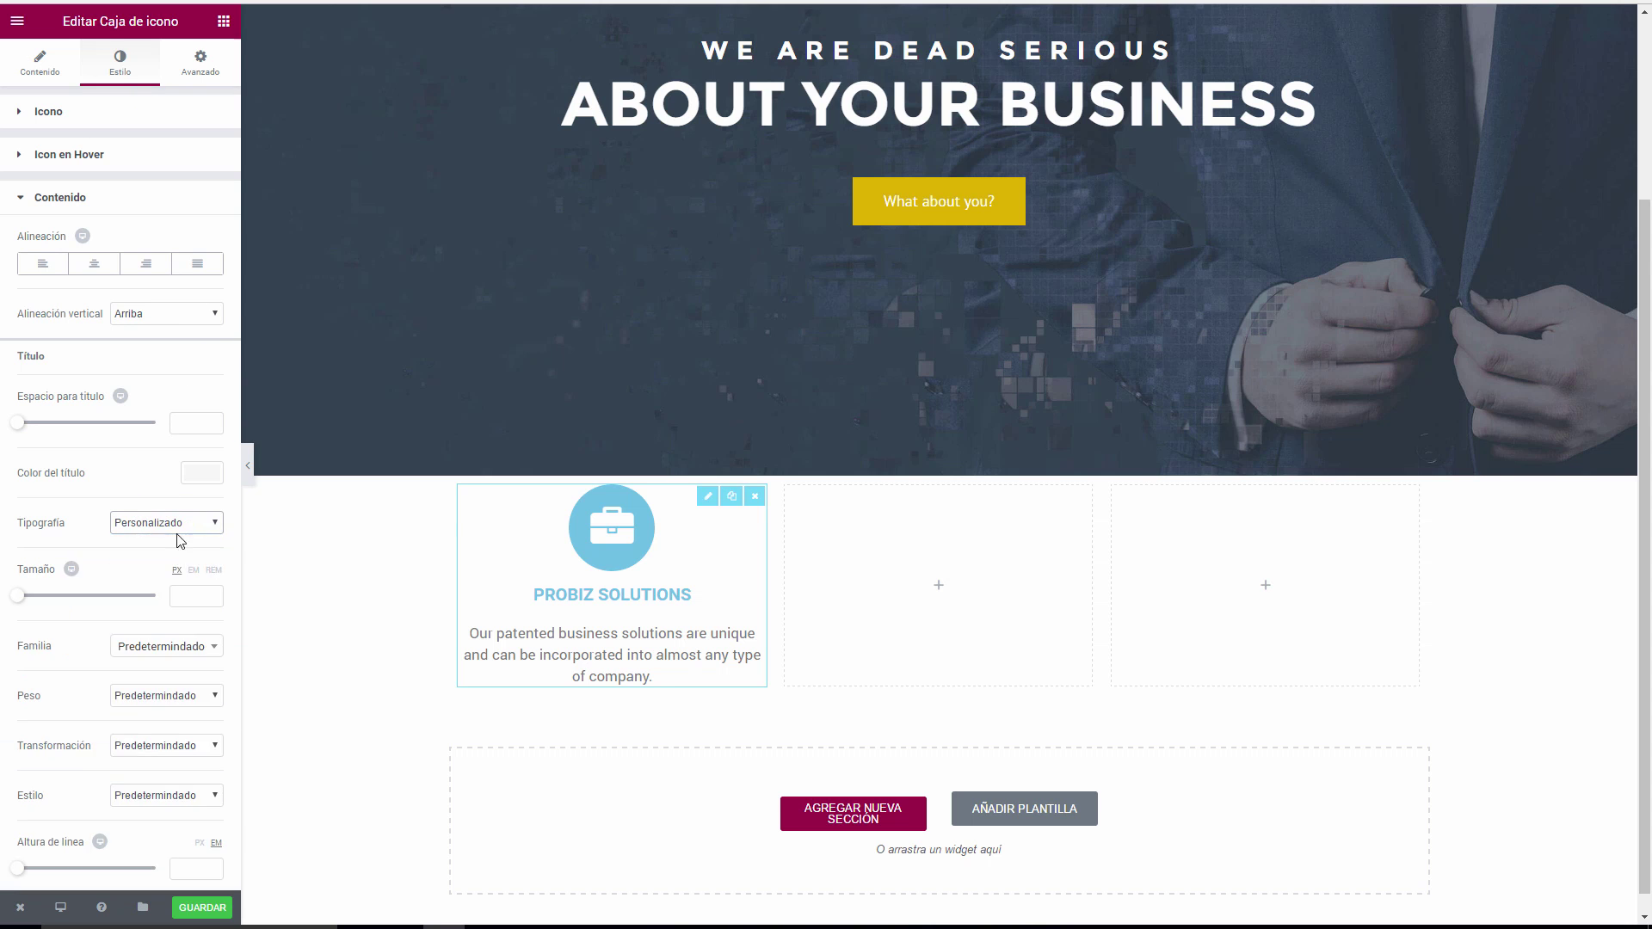
{"action": "left_click", "coordinate": [189, 597]}
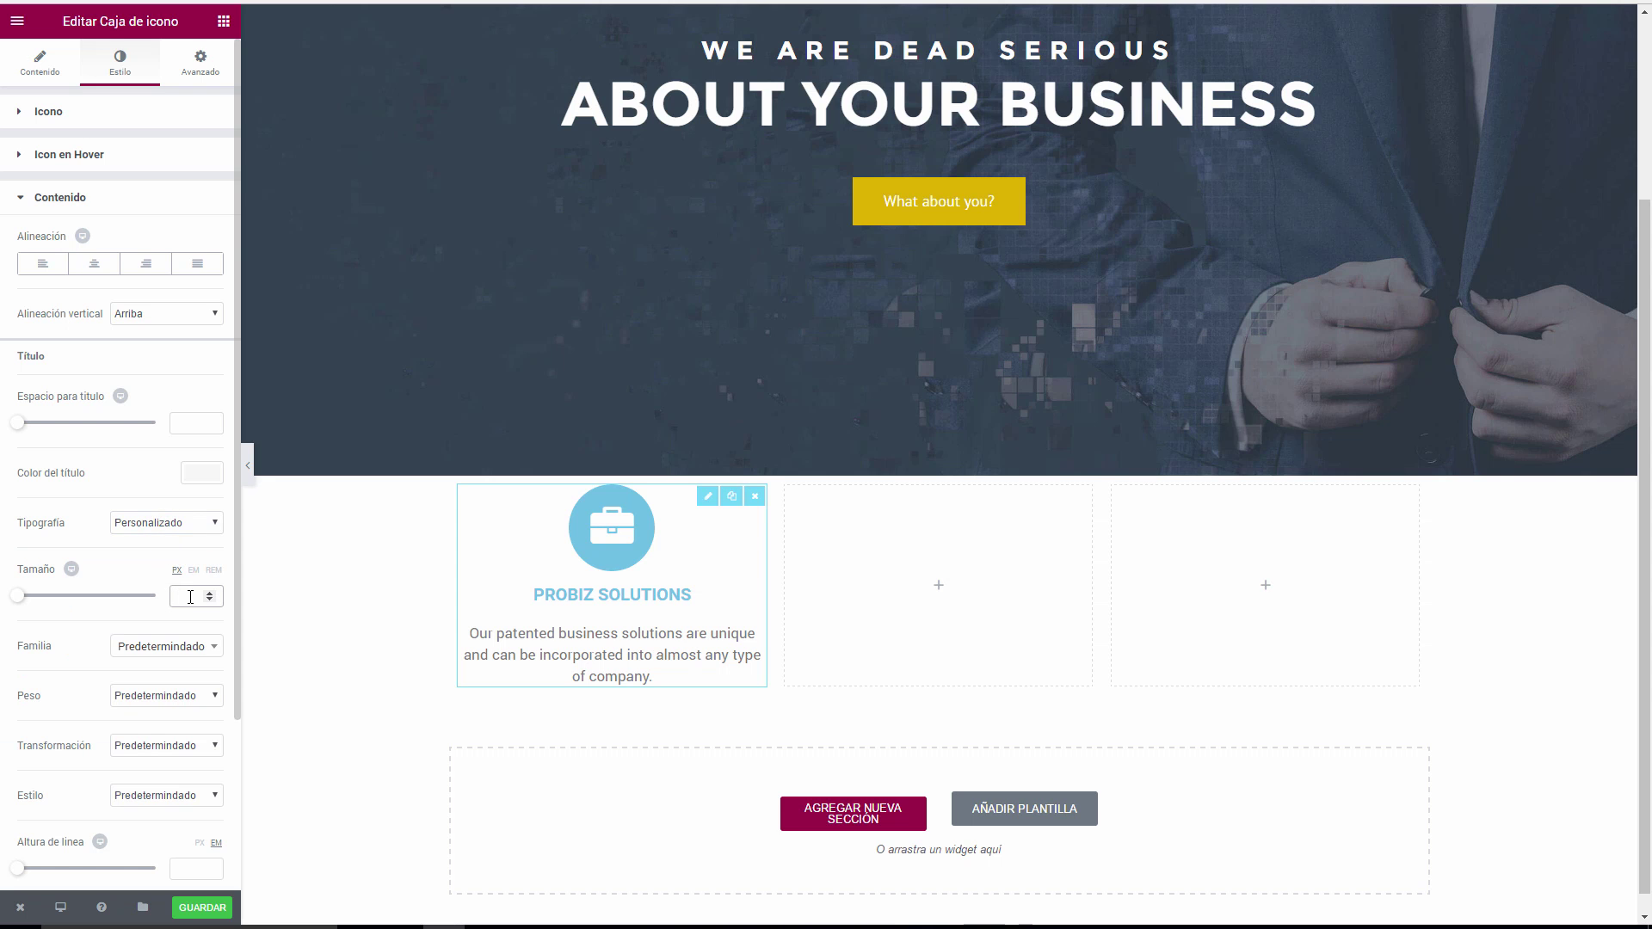
{"action": "type", "text": "20"}
{"action": "left_click", "coordinate": [163, 646]}
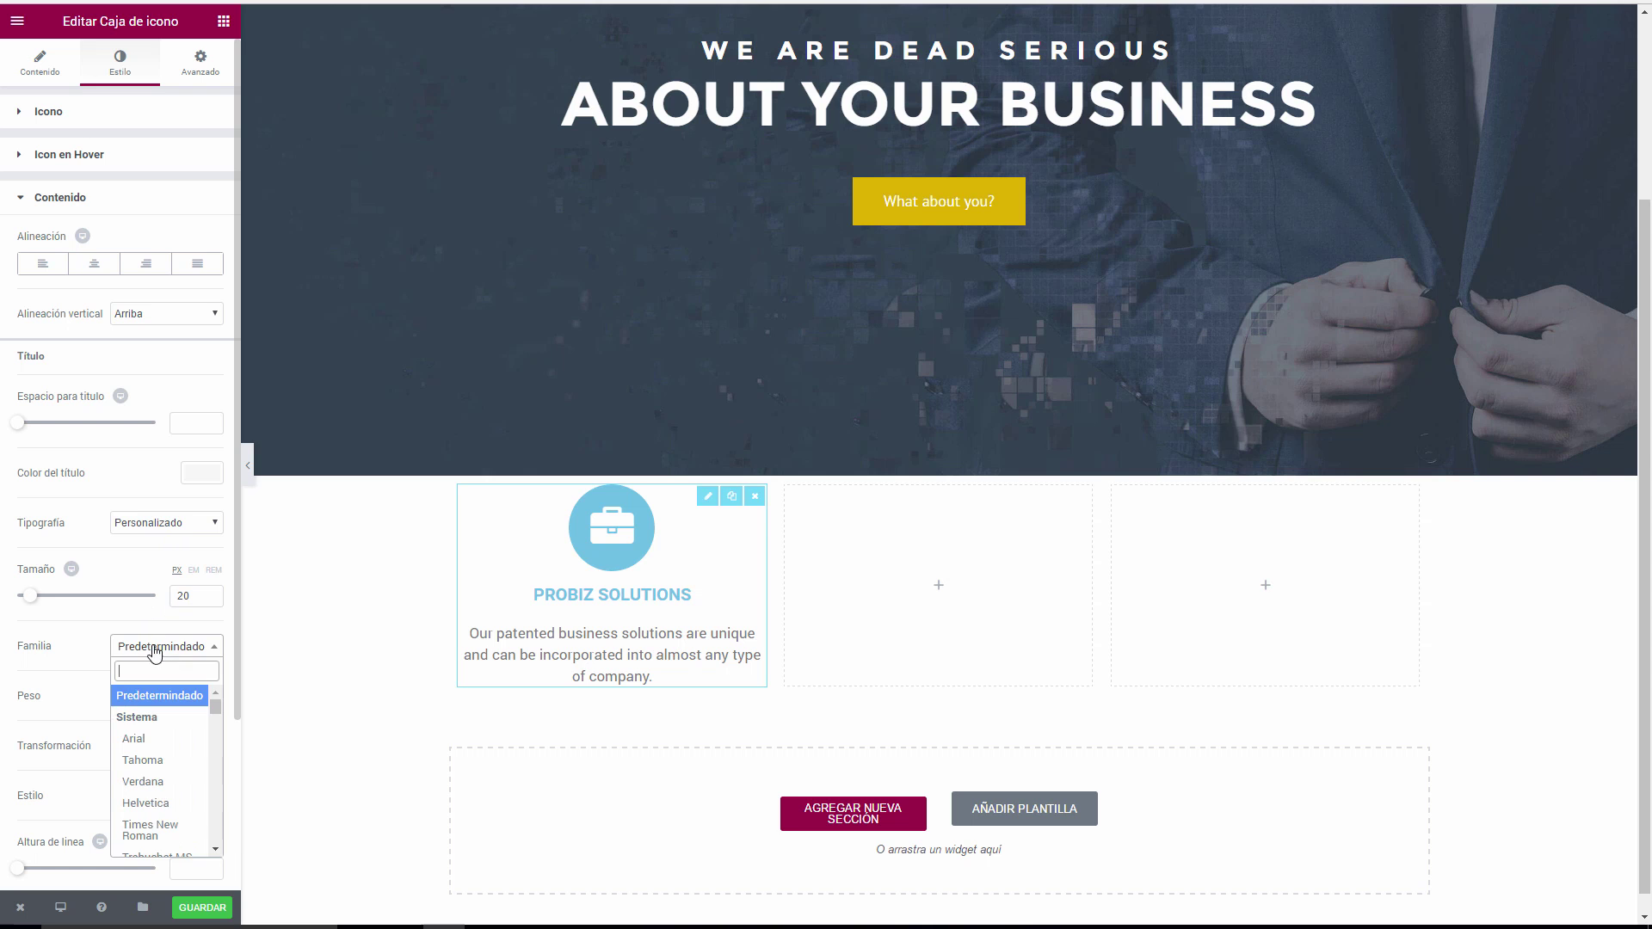
{"action": "type", "text": "mon"}
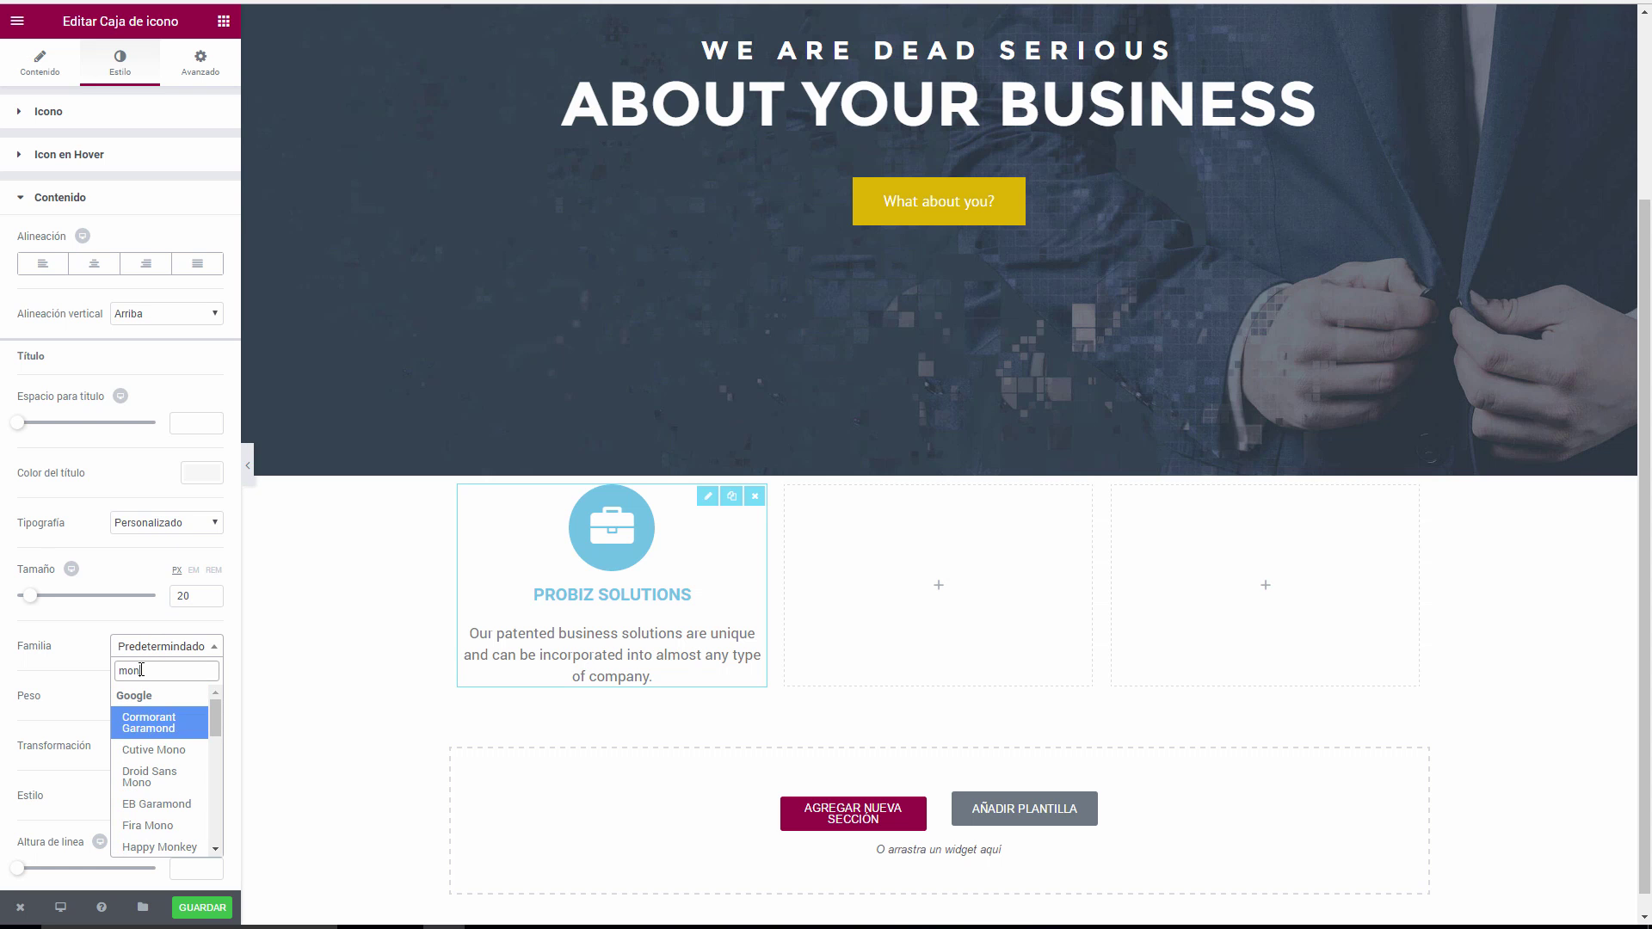
{"action": "type", "text": "ts"}
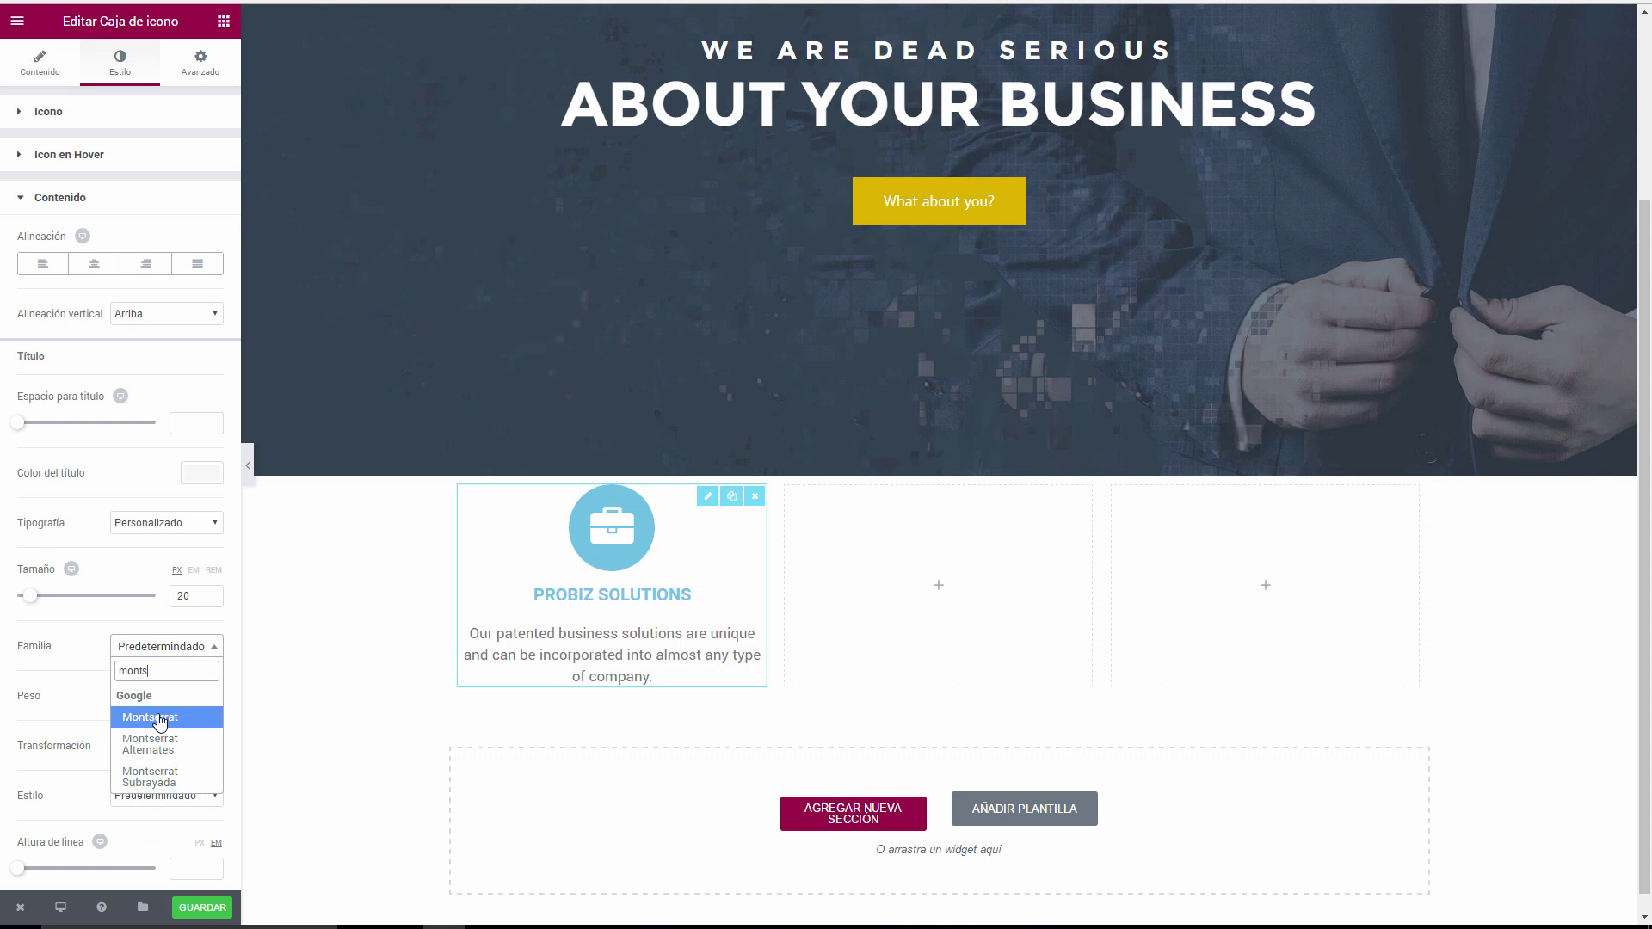
{"action": "left_click", "coordinate": [162, 719]}
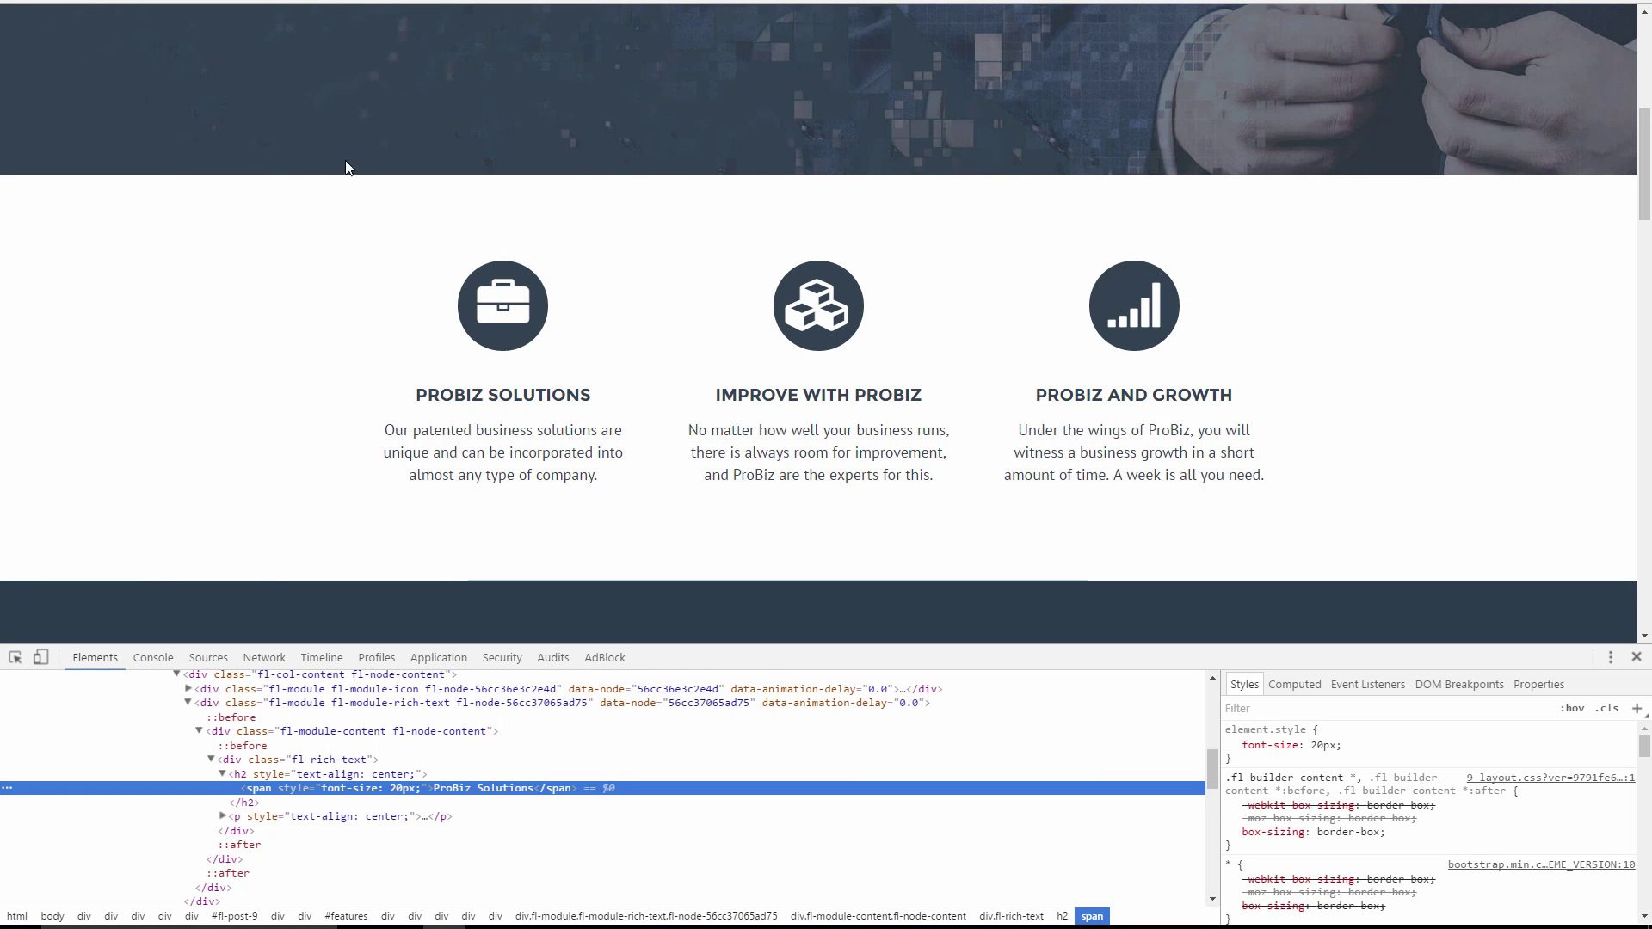
Inspect the description paragraph under "PROBIZ SOLUTIONS" on the demo page and examine its font styles.
{"action": "right_click", "coordinate": [463, 428]}
{"action": "left_click", "coordinate": [519, 690]}
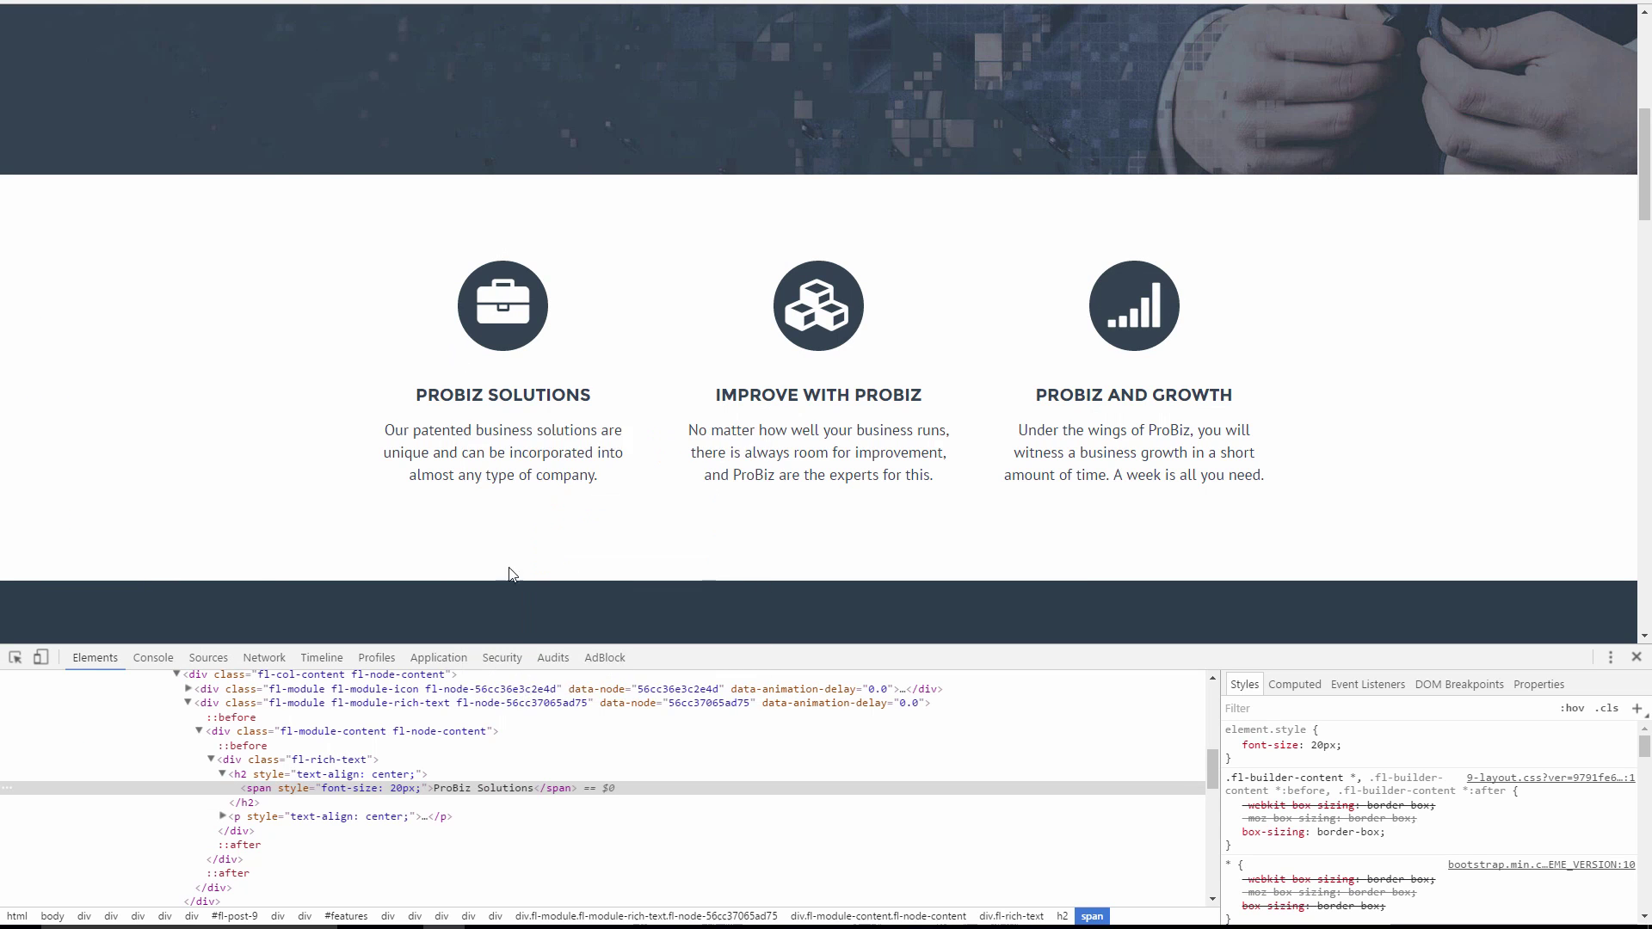
{"action": "left_click", "coordinate": [344, 816]}
{"action": "scroll", "coordinate": [1412, 826], "scroll_direction": "down", "scroll_amount": 3}
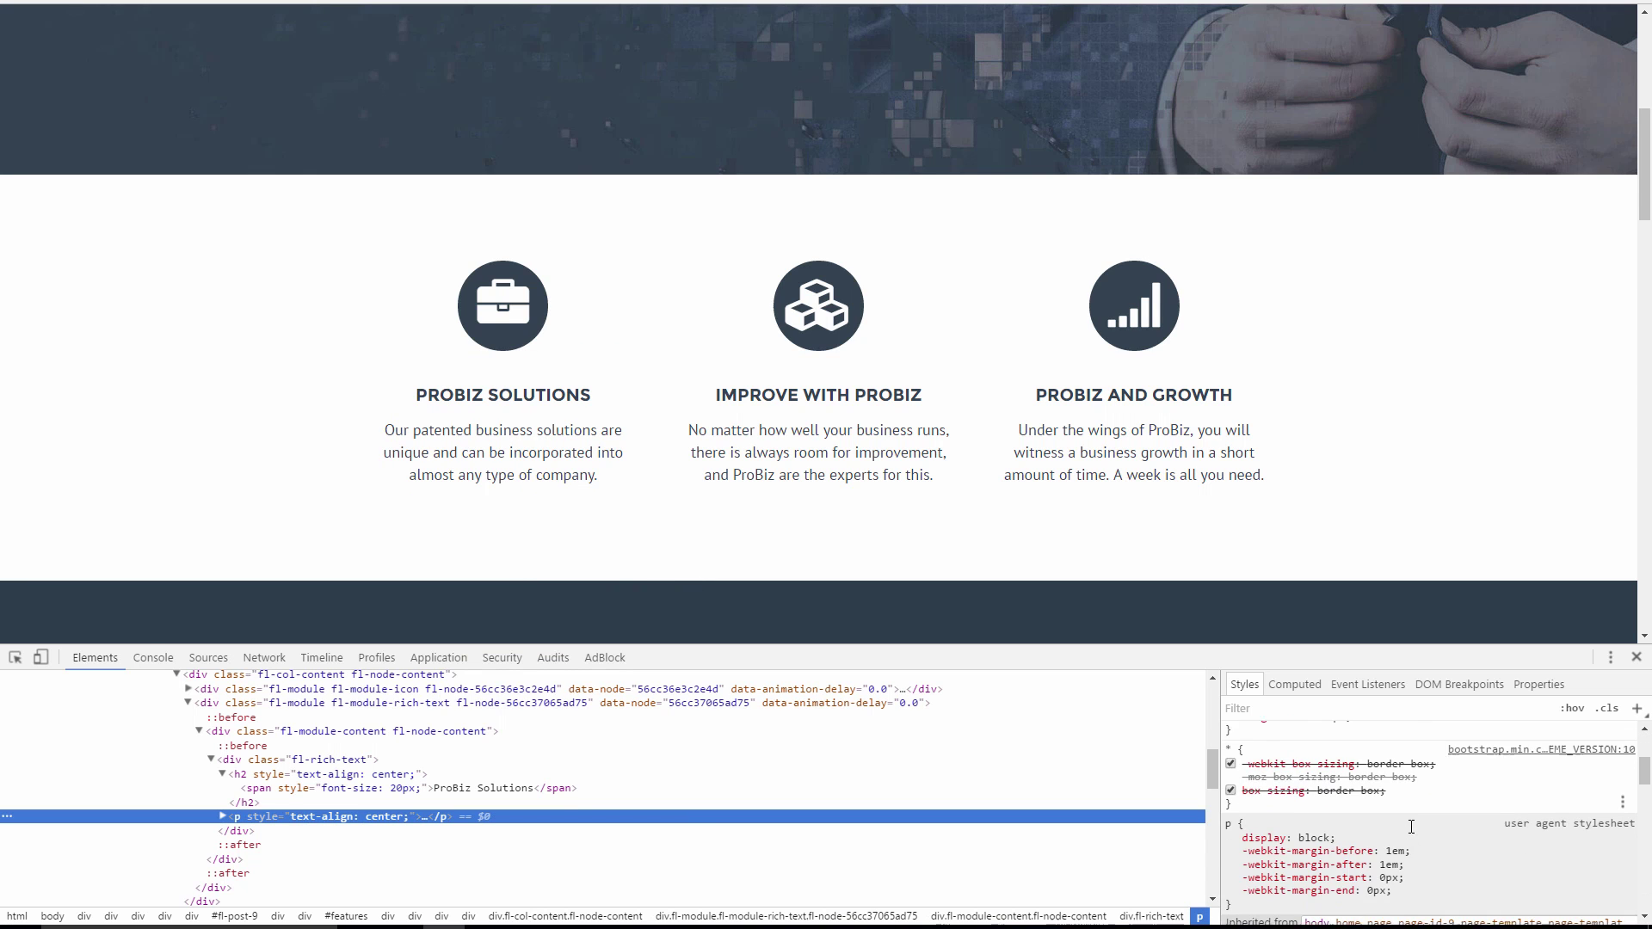
{"action": "scroll", "coordinate": [1412, 826], "scroll_direction": "down", "scroll_amount": 5}
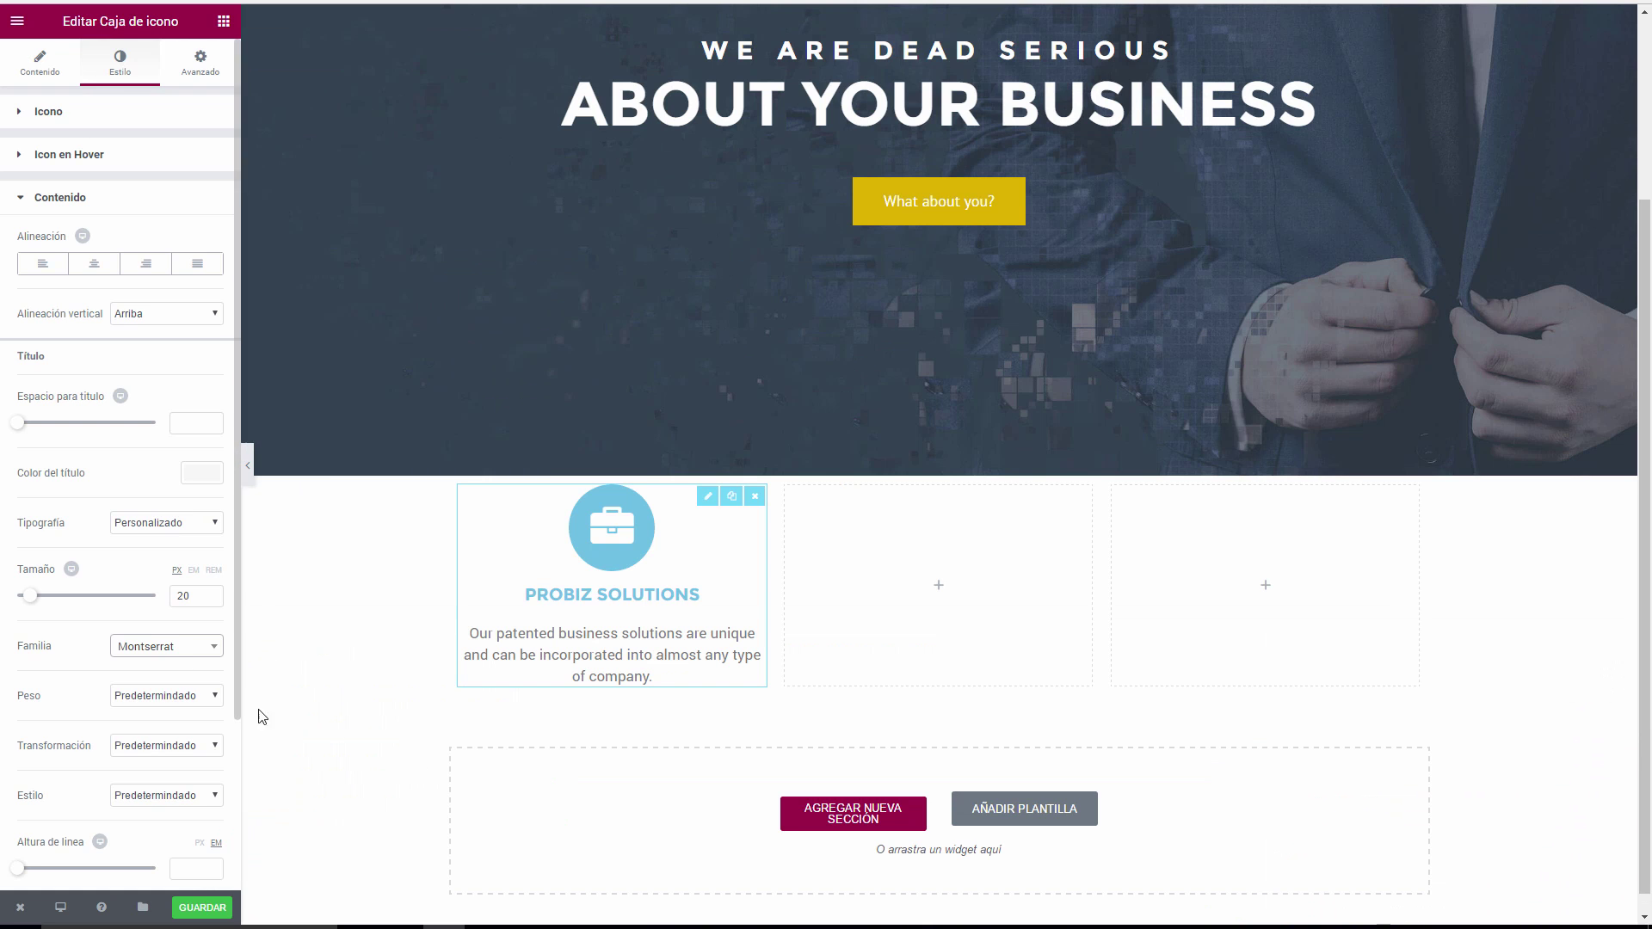
Switch the icon box description to custom (Personalizado) typography and set its font family to PT Sans.
{"action": "scroll", "coordinate": [103, 802], "scroll_direction": "down", "scroll_amount": 2}
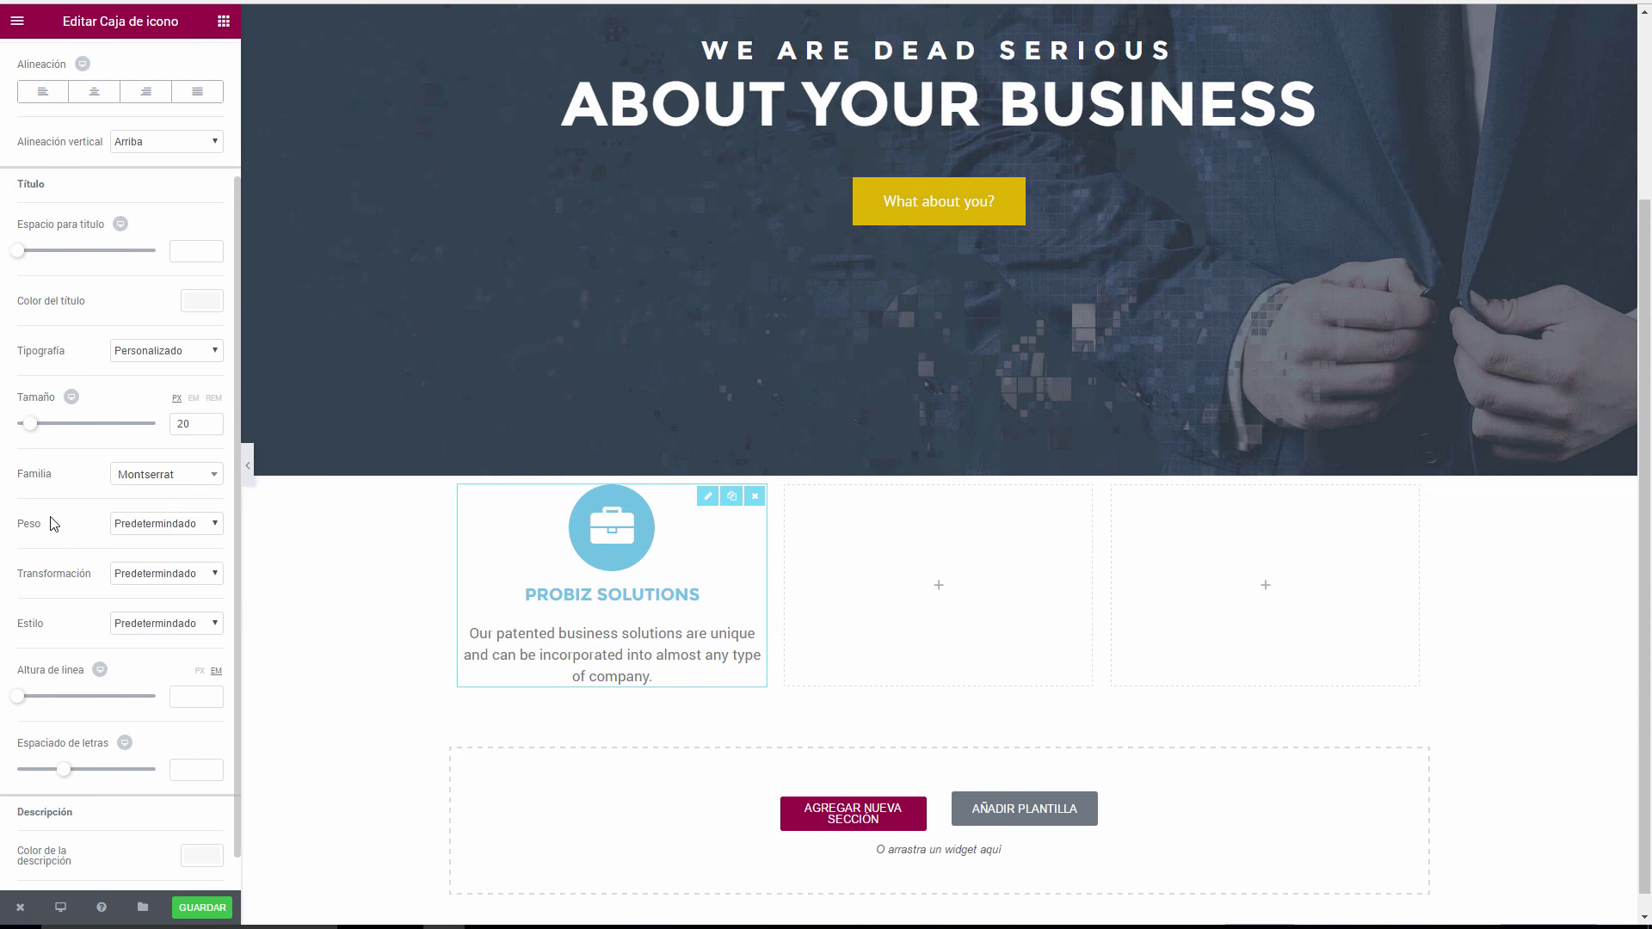
{"action": "scroll", "coordinate": [99, 371], "scroll_direction": "up", "scroll_amount": 1}
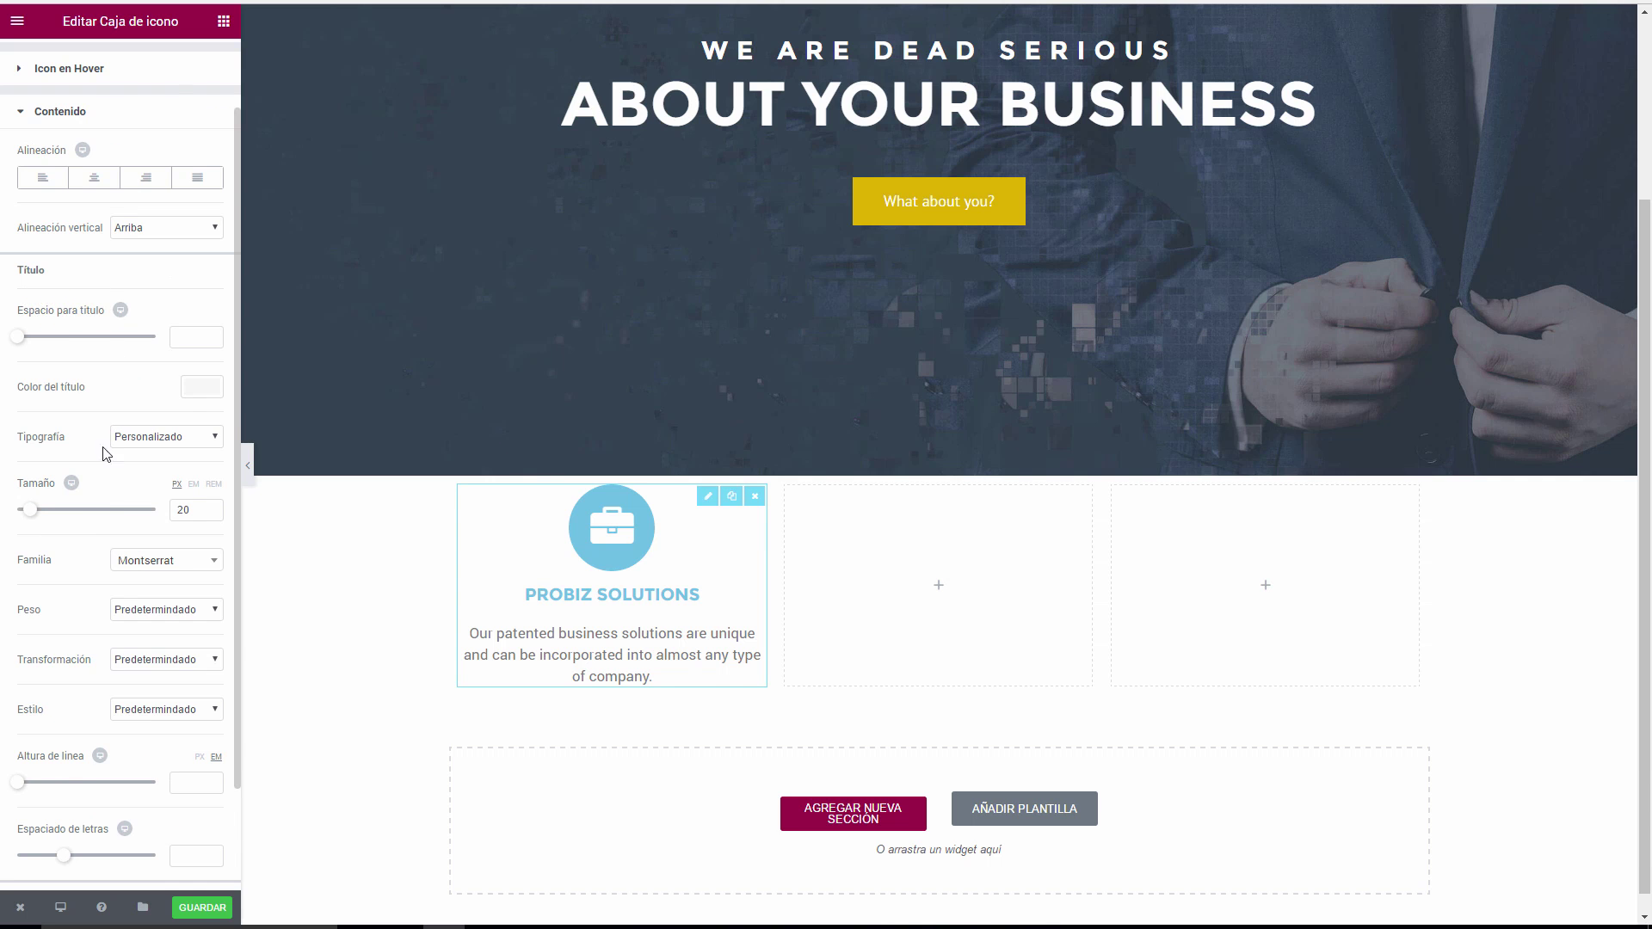
{"action": "scroll", "coordinate": [109, 597], "scroll_direction": "down", "scroll_amount": 1}
{"action": "left_click", "coordinate": [176, 864]}
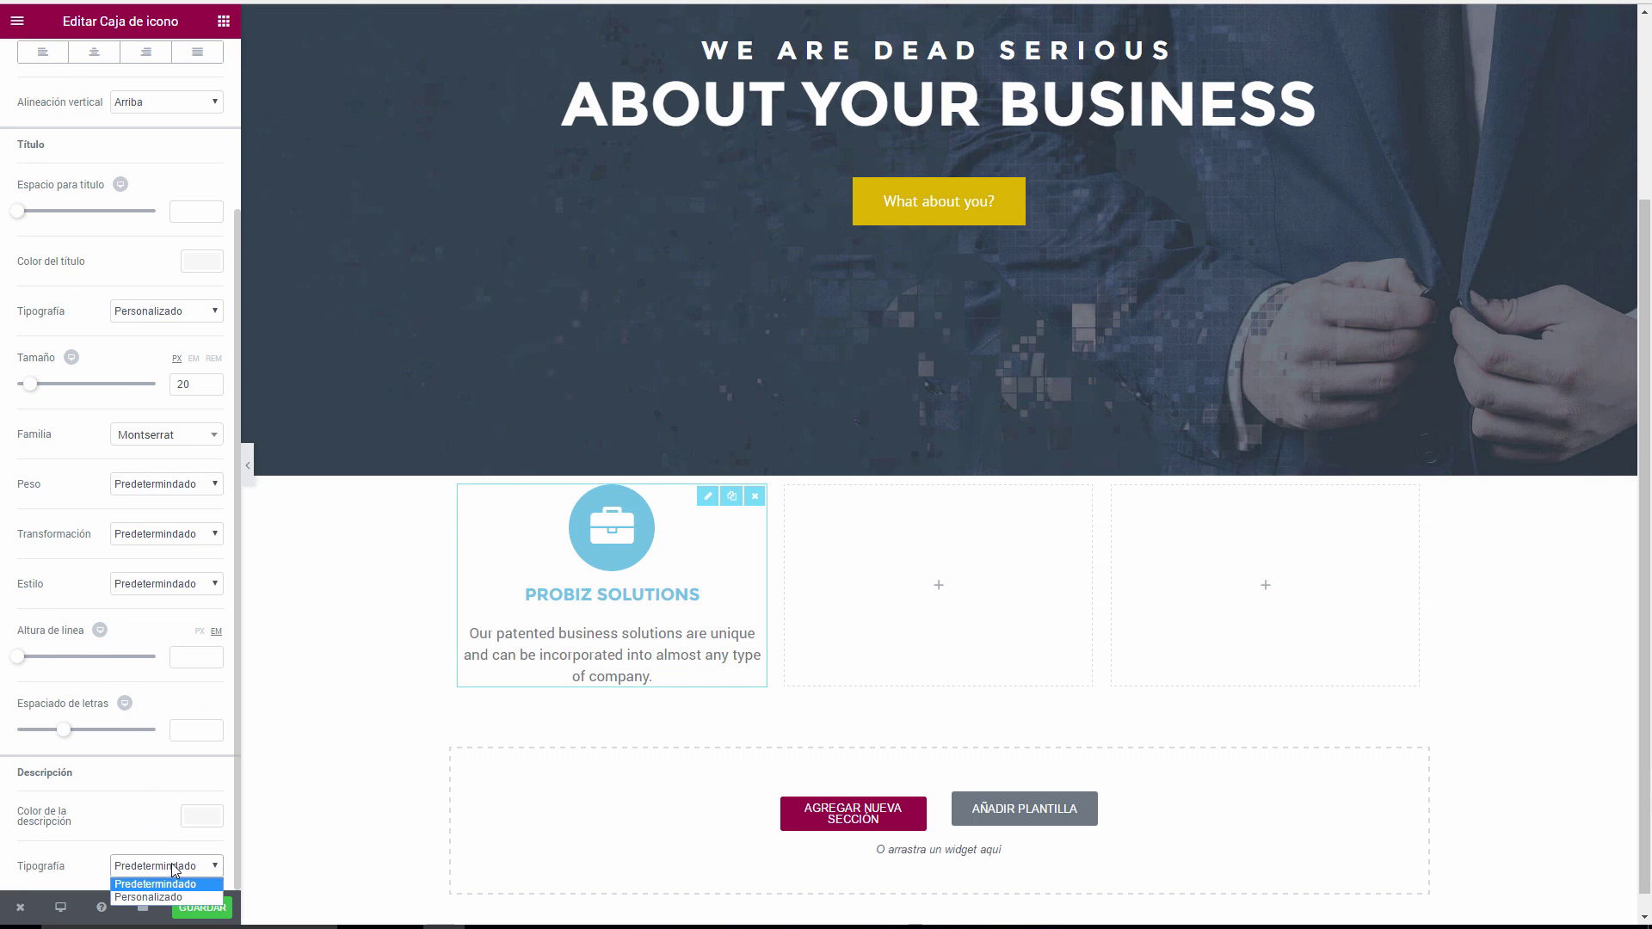
{"action": "left_click", "coordinate": [160, 898]}
{"action": "scroll", "coordinate": [155, 657], "scroll_direction": "down", "scroll_amount": 4}
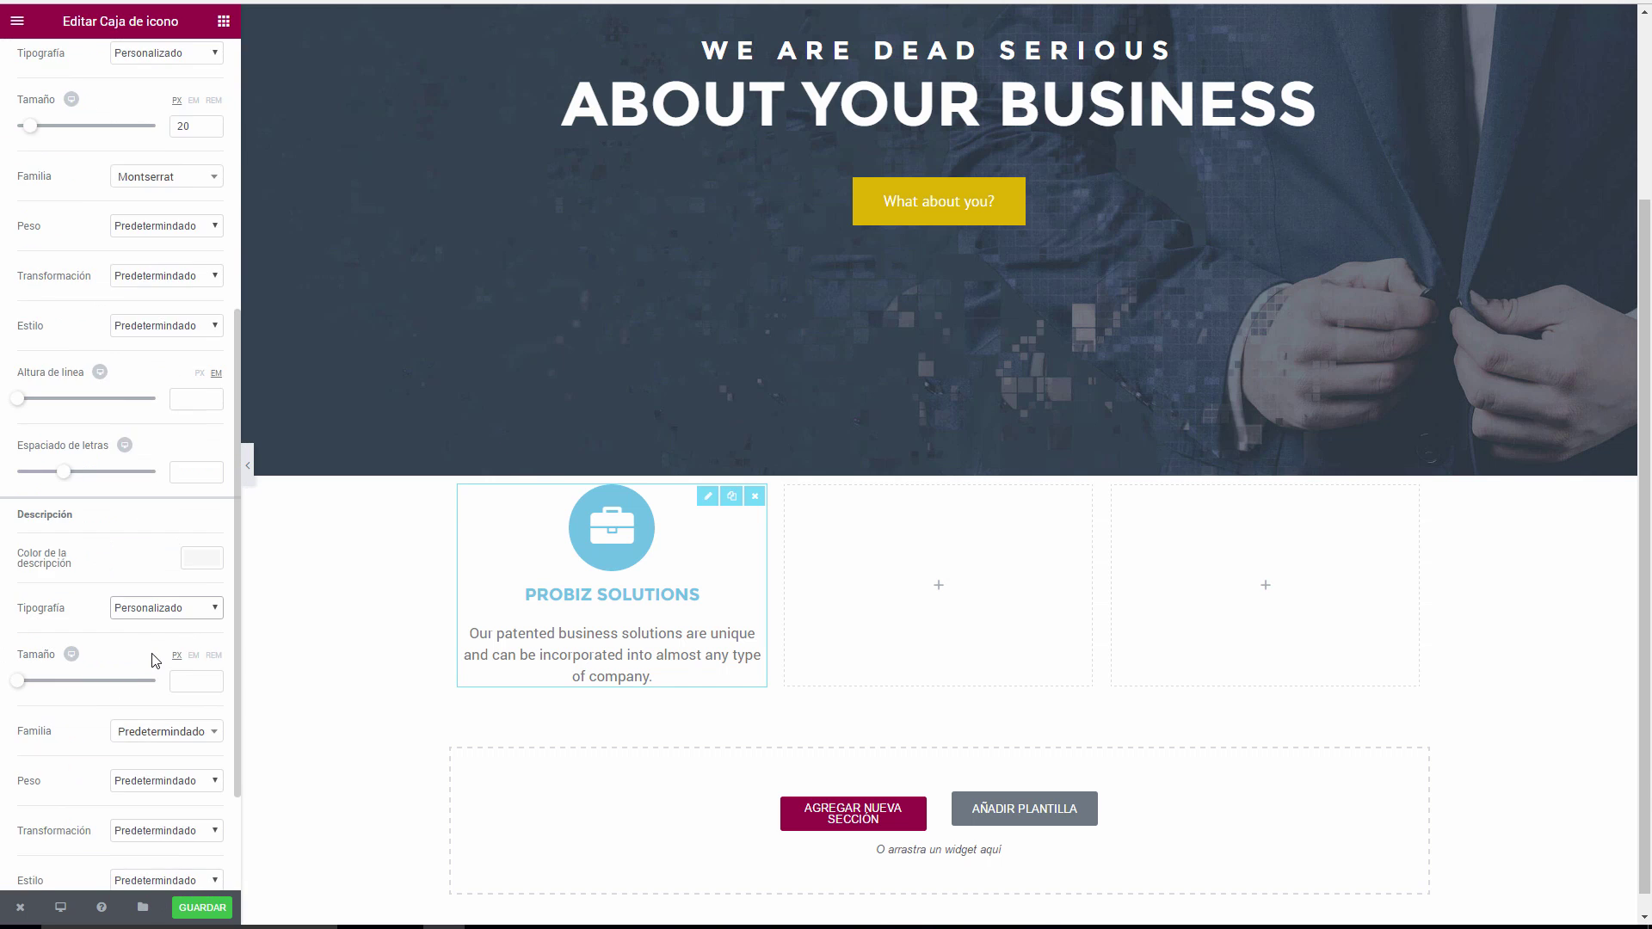
{"action": "left_click", "coordinate": [164, 572]}
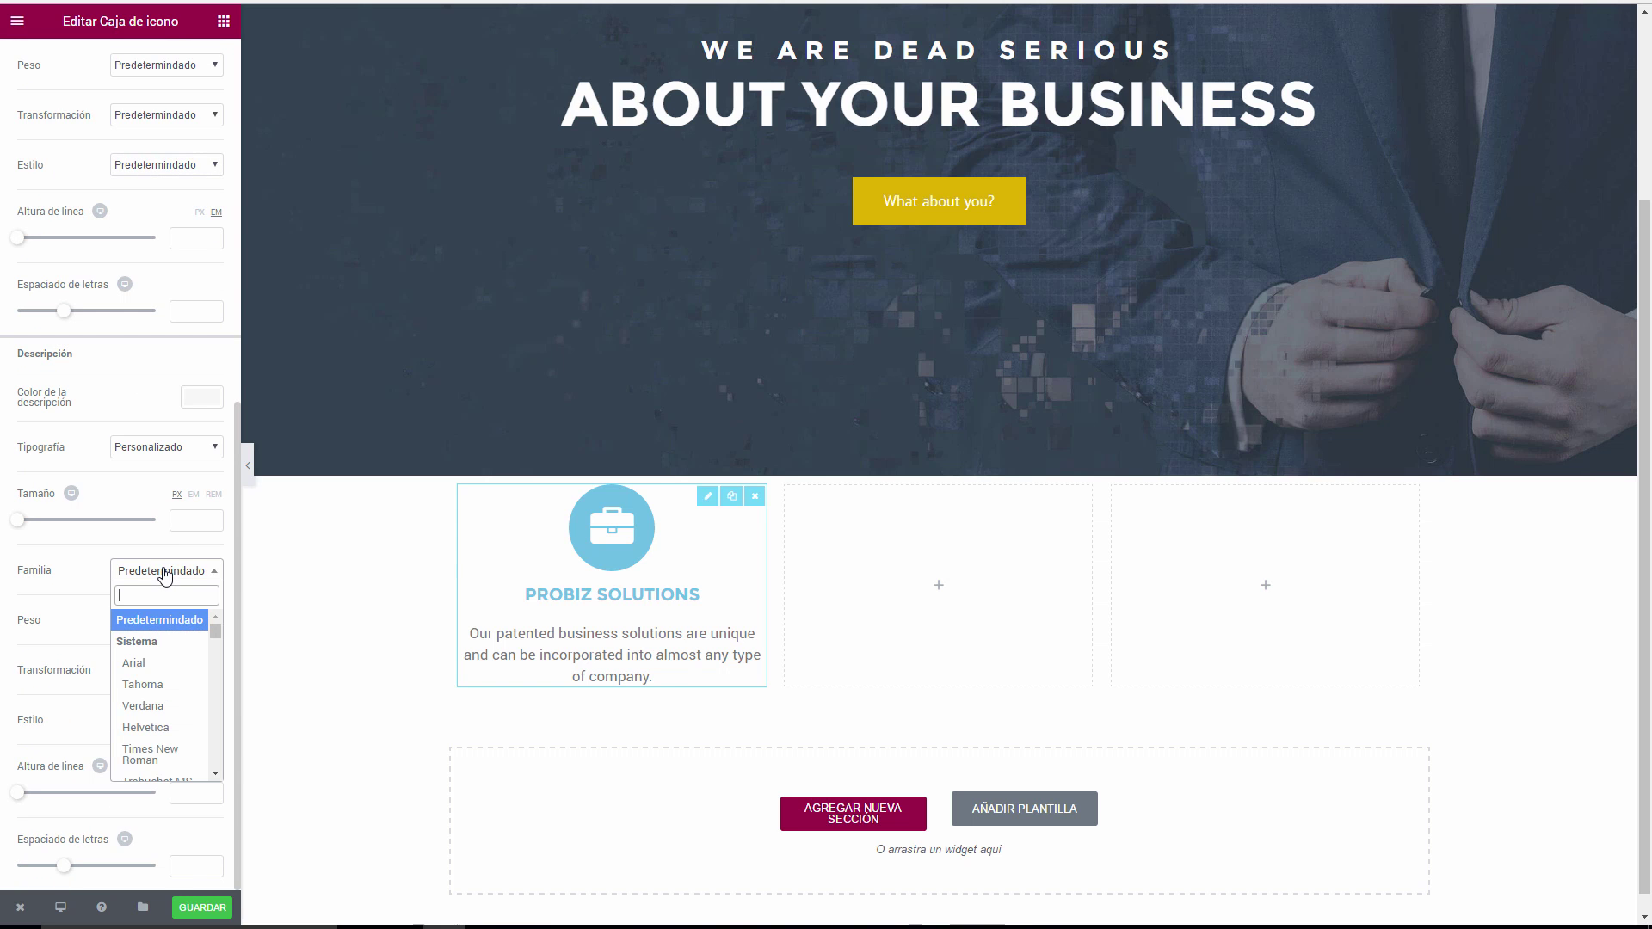
{"action": "type", "text": "pt"}
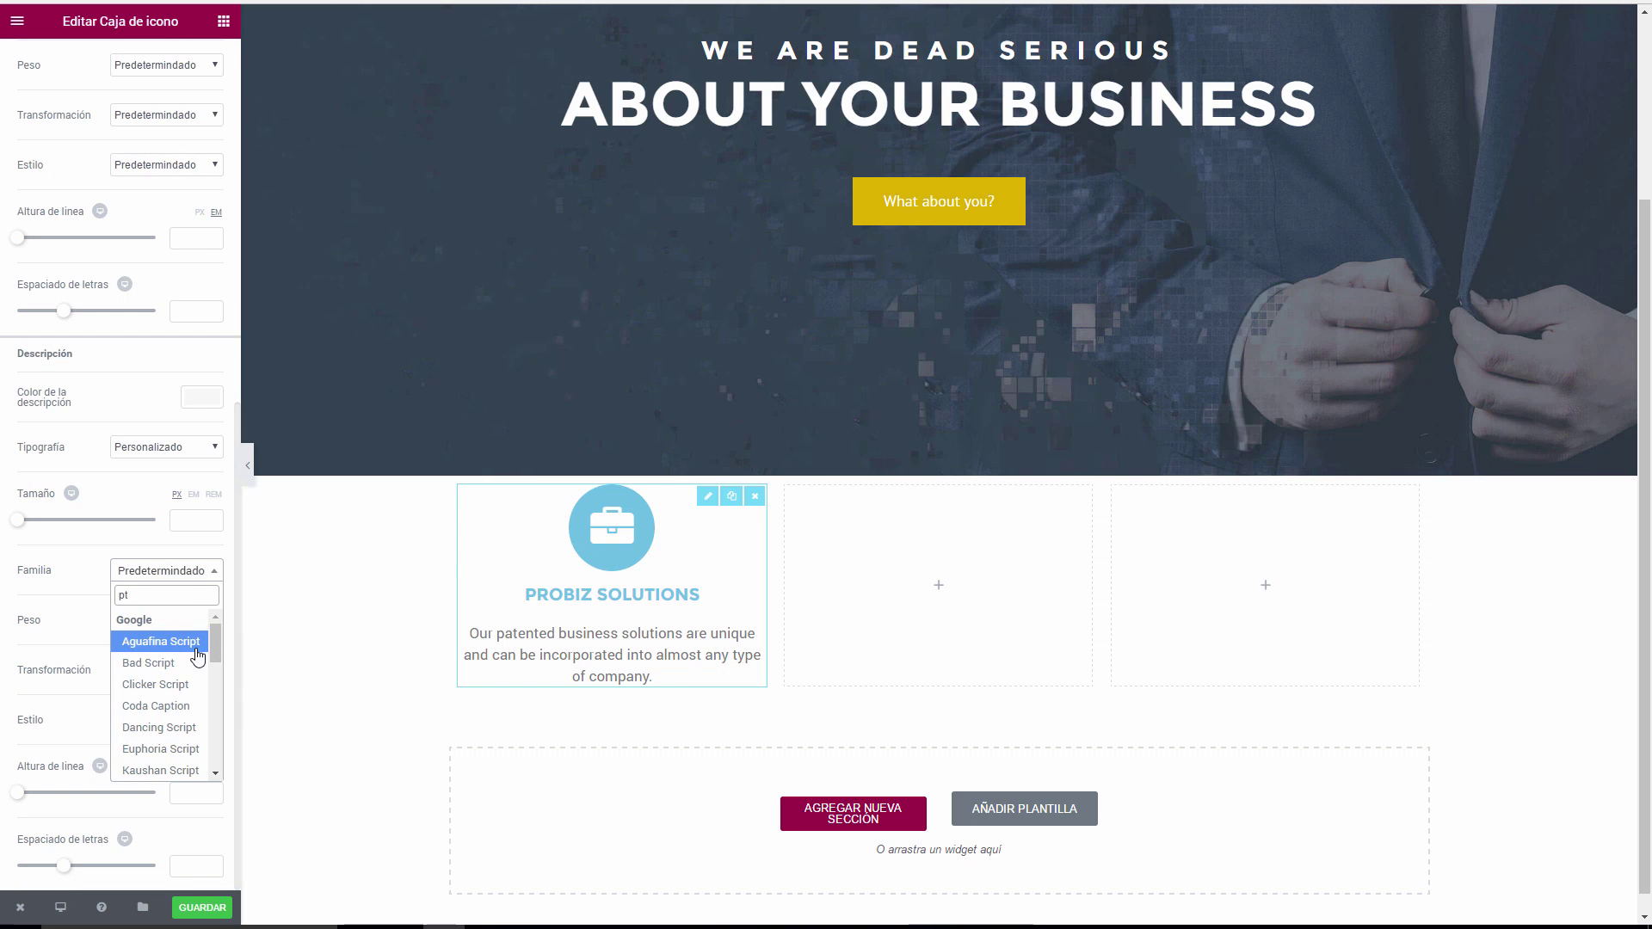
{"action": "scroll", "coordinate": [183, 669], "scroll_direction": "down", "scroll_amount": 1}
{"action": "scroll", "coordinate": [183, 668], "scroll_direction": "down", "scroll_amount": 5}
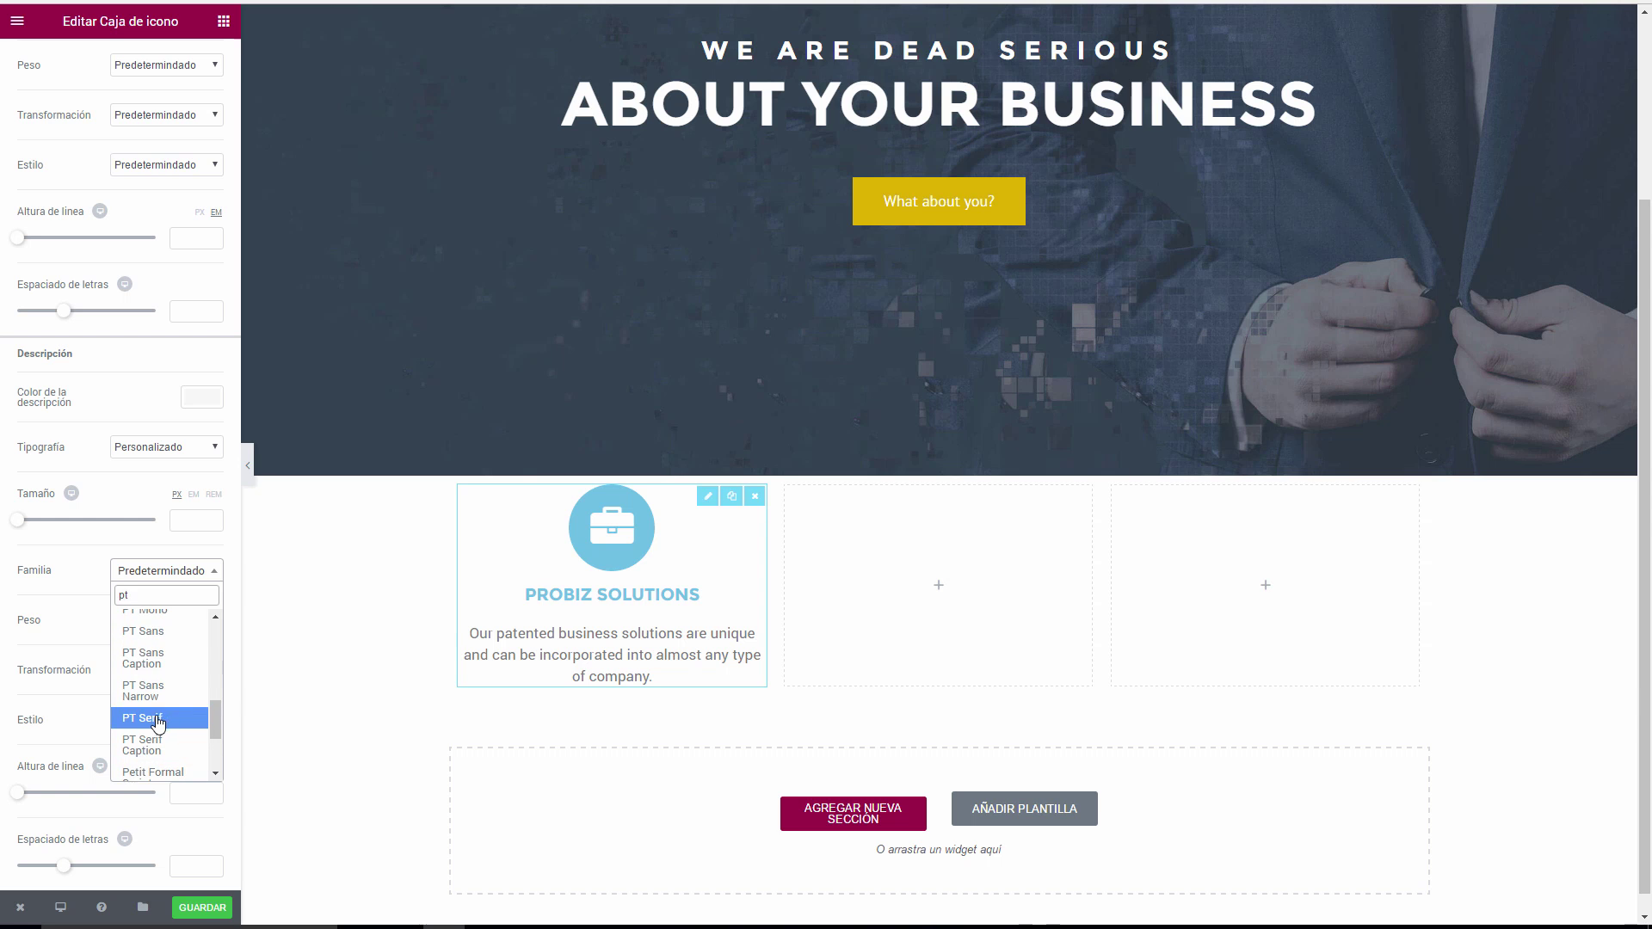
{"action": "scroll", "coordinate": [148, 669], "scroll_direction": "up", "scroll_amount": 2}
{"action": "left_click", "coordinate": [151, 713]}
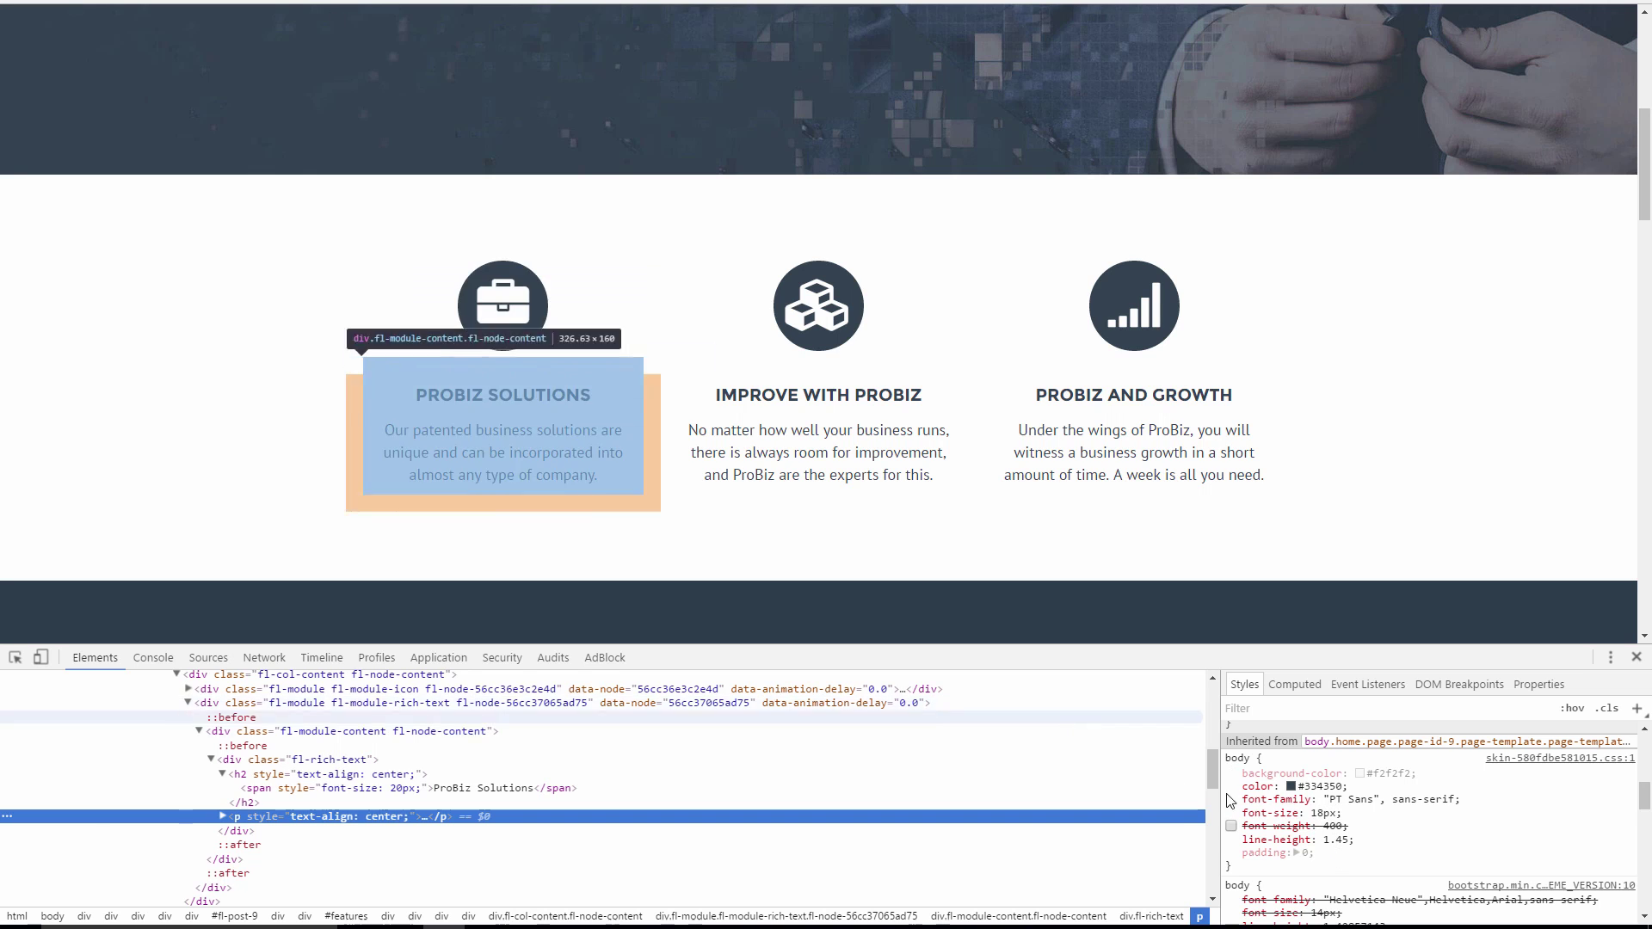
Check the paragraph's size and line height on the demo page, and set the icon box description to 18 px with 1.5 em line height.
{"action": "left_click_drag", "start_coordinate": [1355, 840], "coordinate": [1242, 840]}
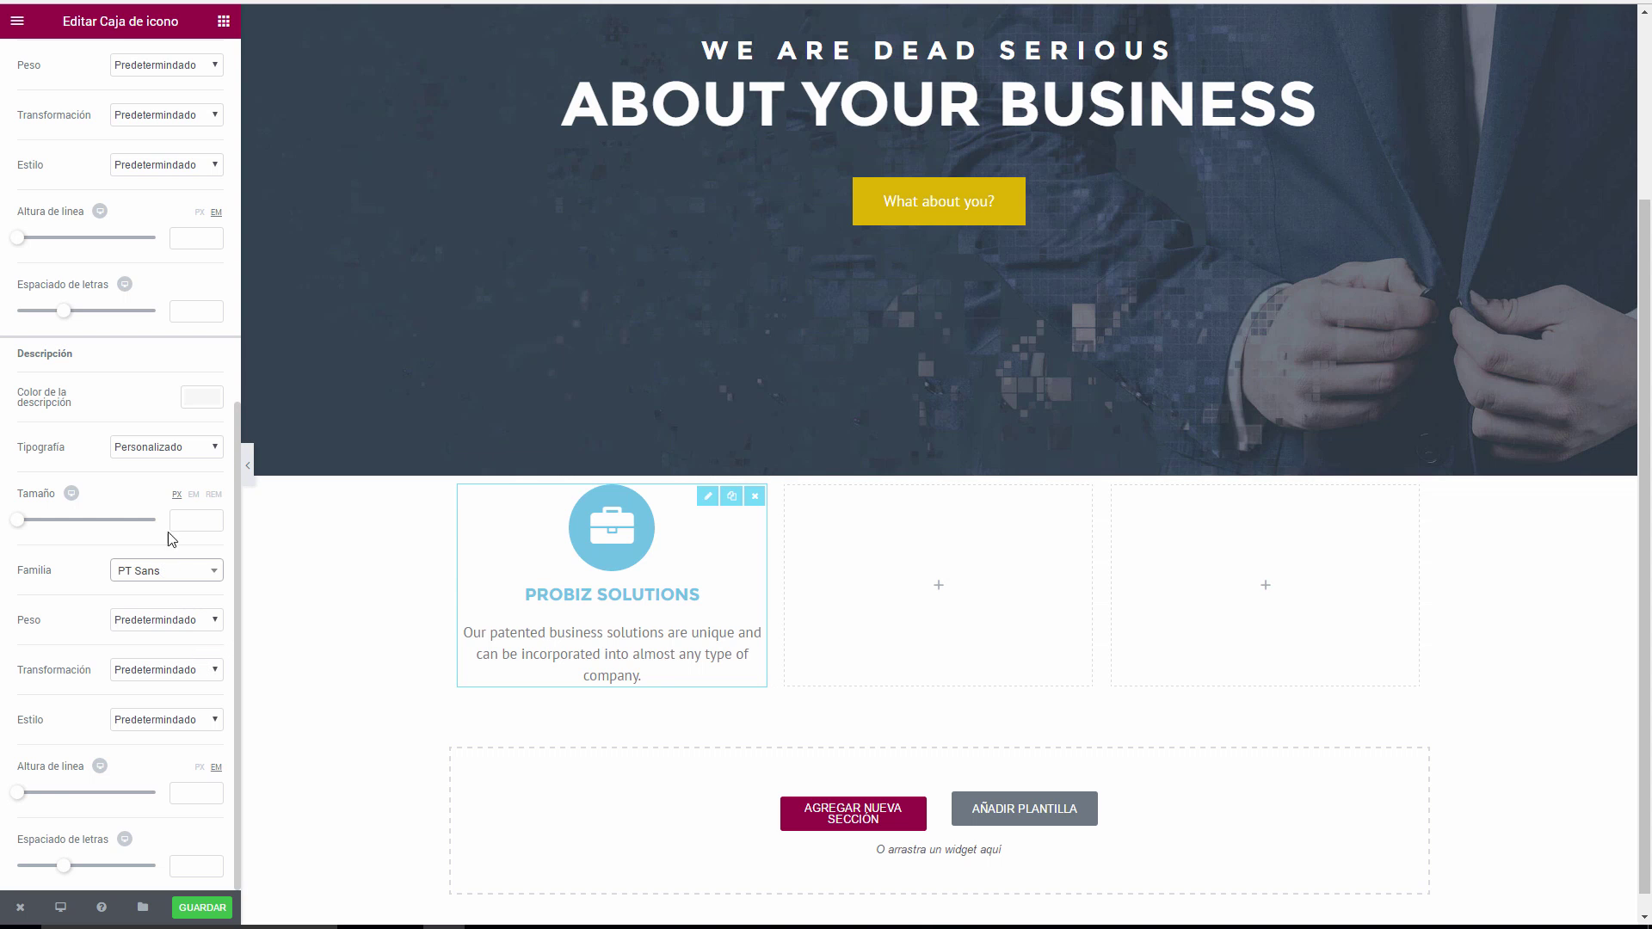
{"action": "left_click", "coordinate": [189, 518]}
{"action": "type", "text": "18"}
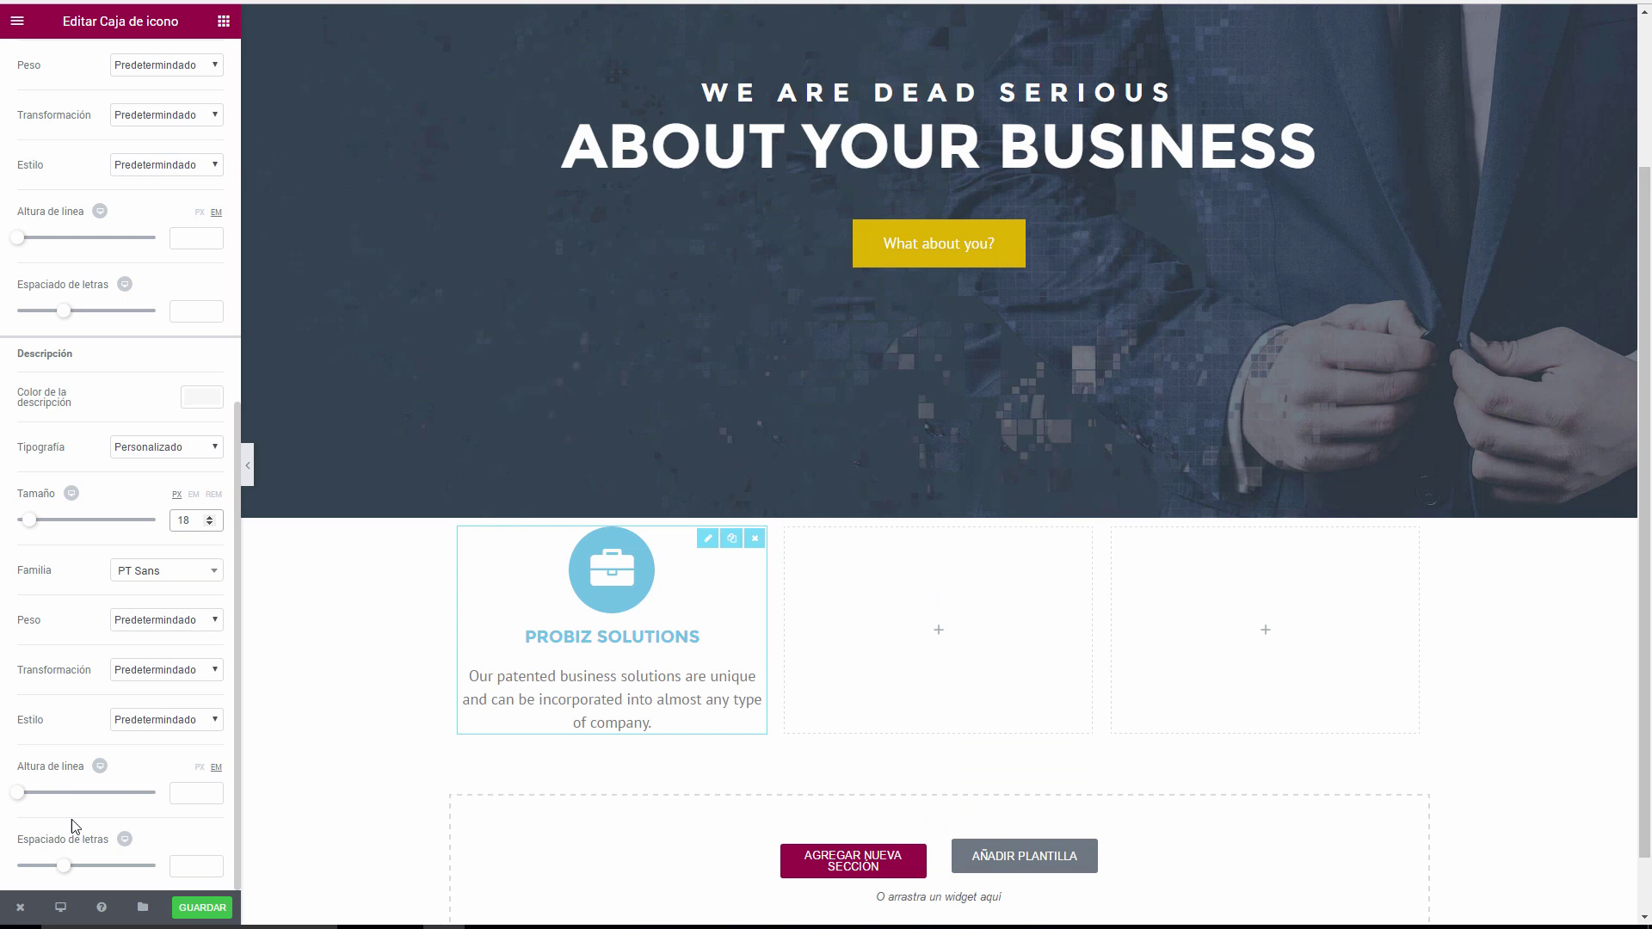
{"action": "left_click_drag", "start_coordinate": [18, 793], "coordinate": [38, 796]}
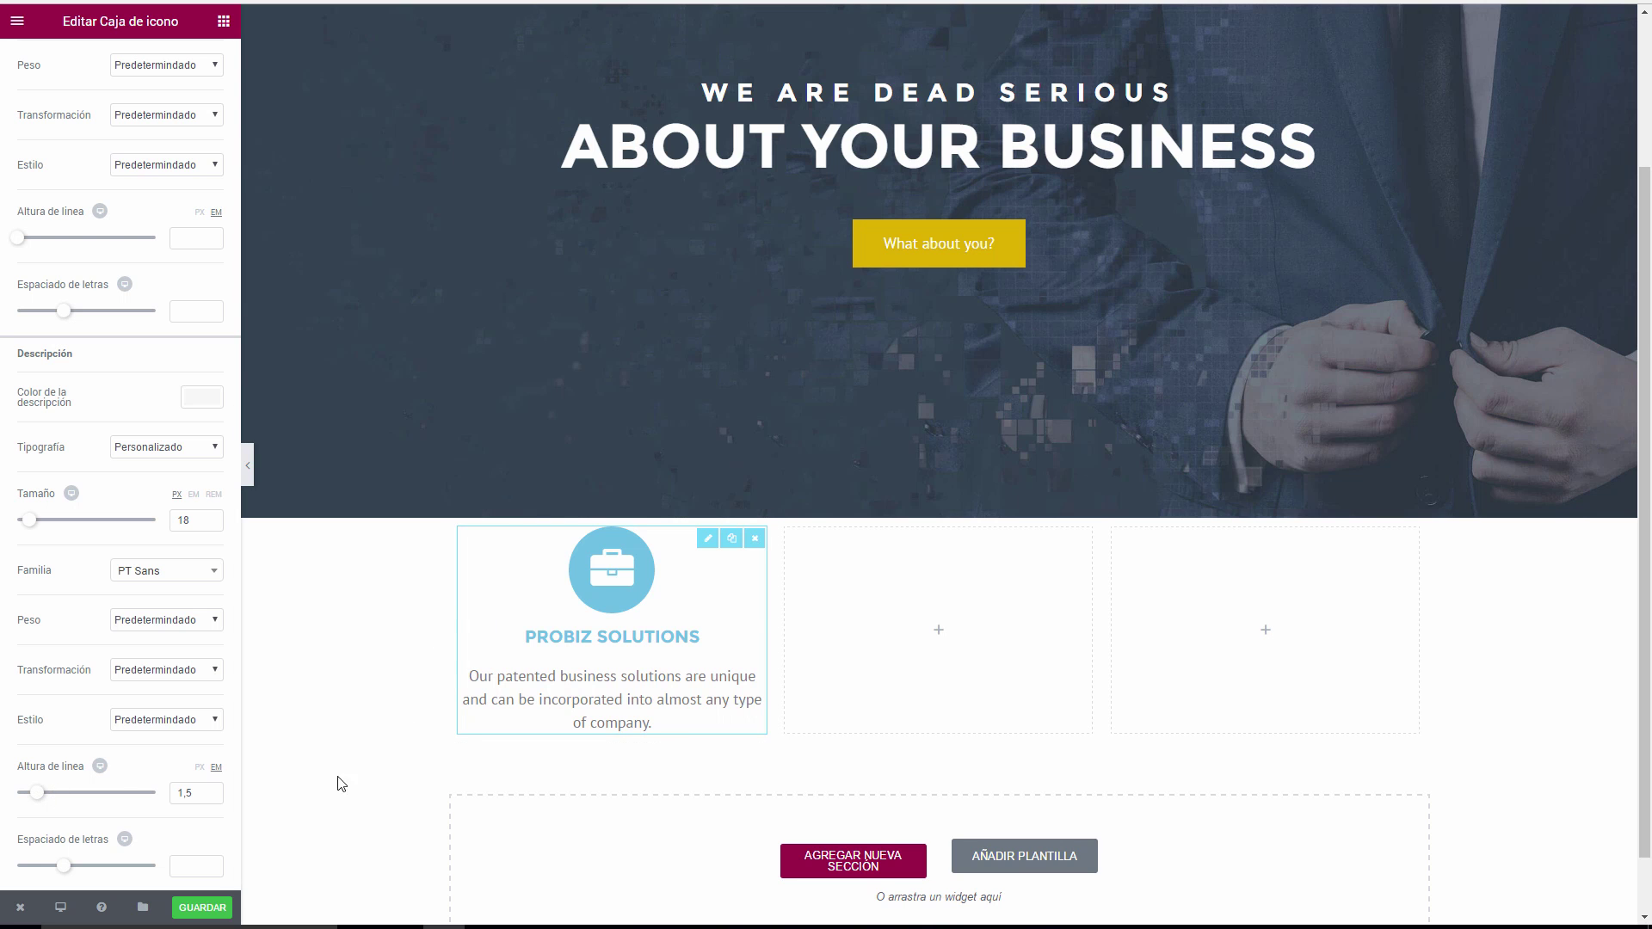
Set the icon box icon's primary color to the dark blue palette color #2c3c4c.
{"action": "scroll", "coordinate": [380, 539], "scroll_direction": "down", "scroll_amount": 1}
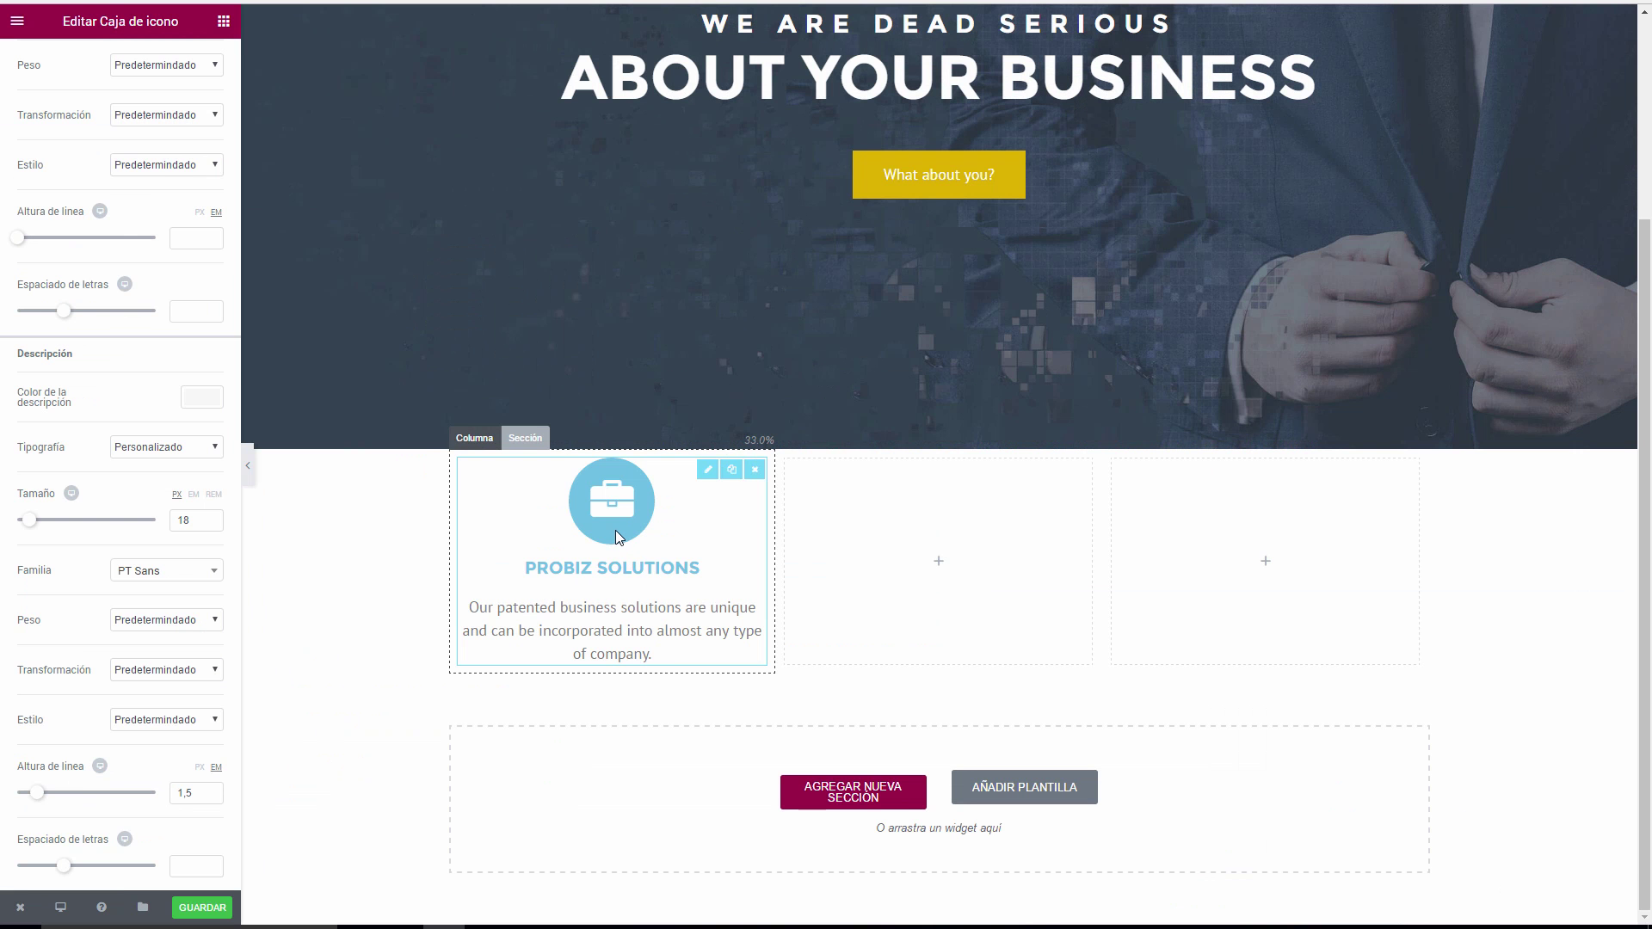
{"action": "scroll", "coordinate": [100, 155], "scroll_direction": "up", "scroll_amount": 6}
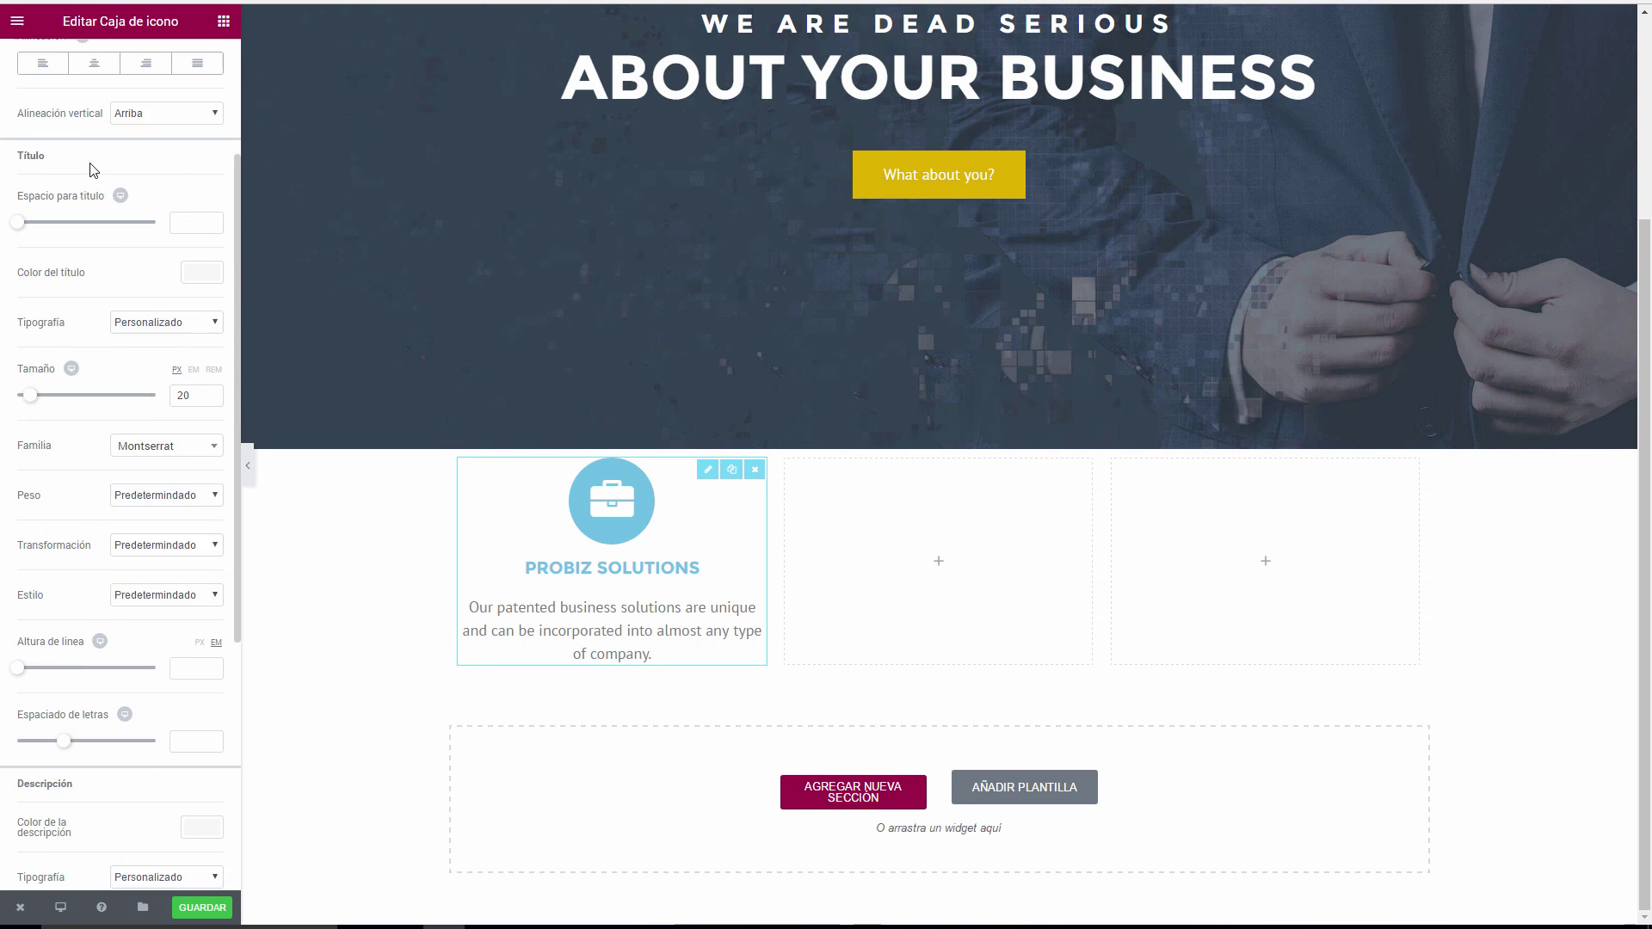
{"action": "scroll", "coordinate": [95, 169], "scroll_direction": "up", "scroll_amount": 2}
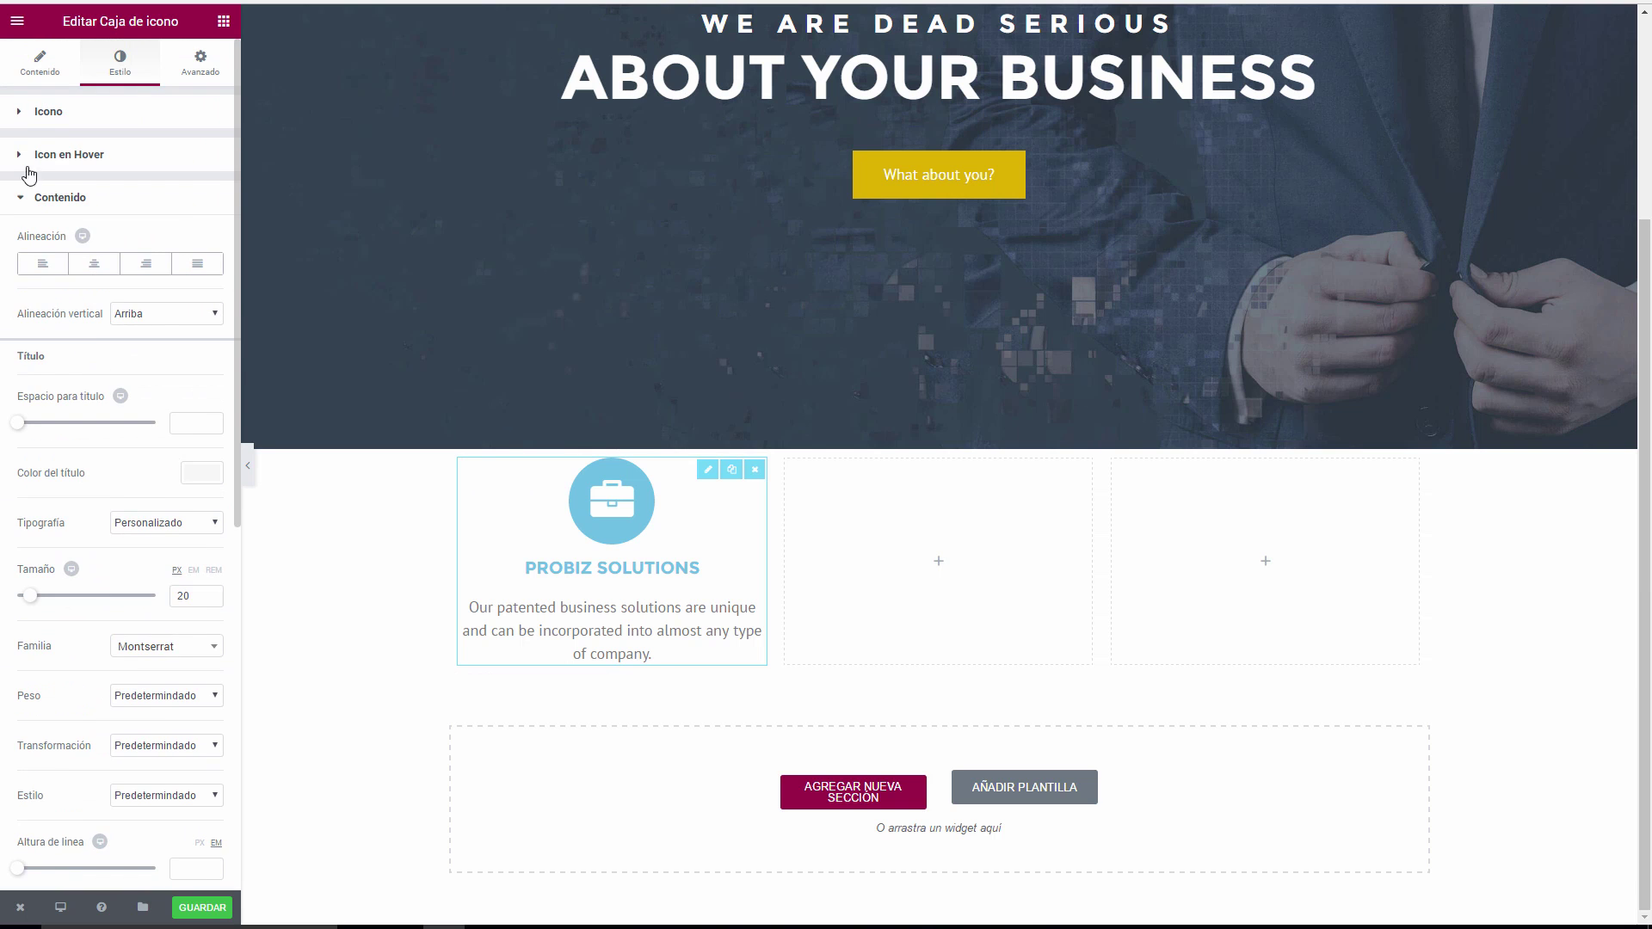
{"action": "left_click", "coordinate": [19, 112]}
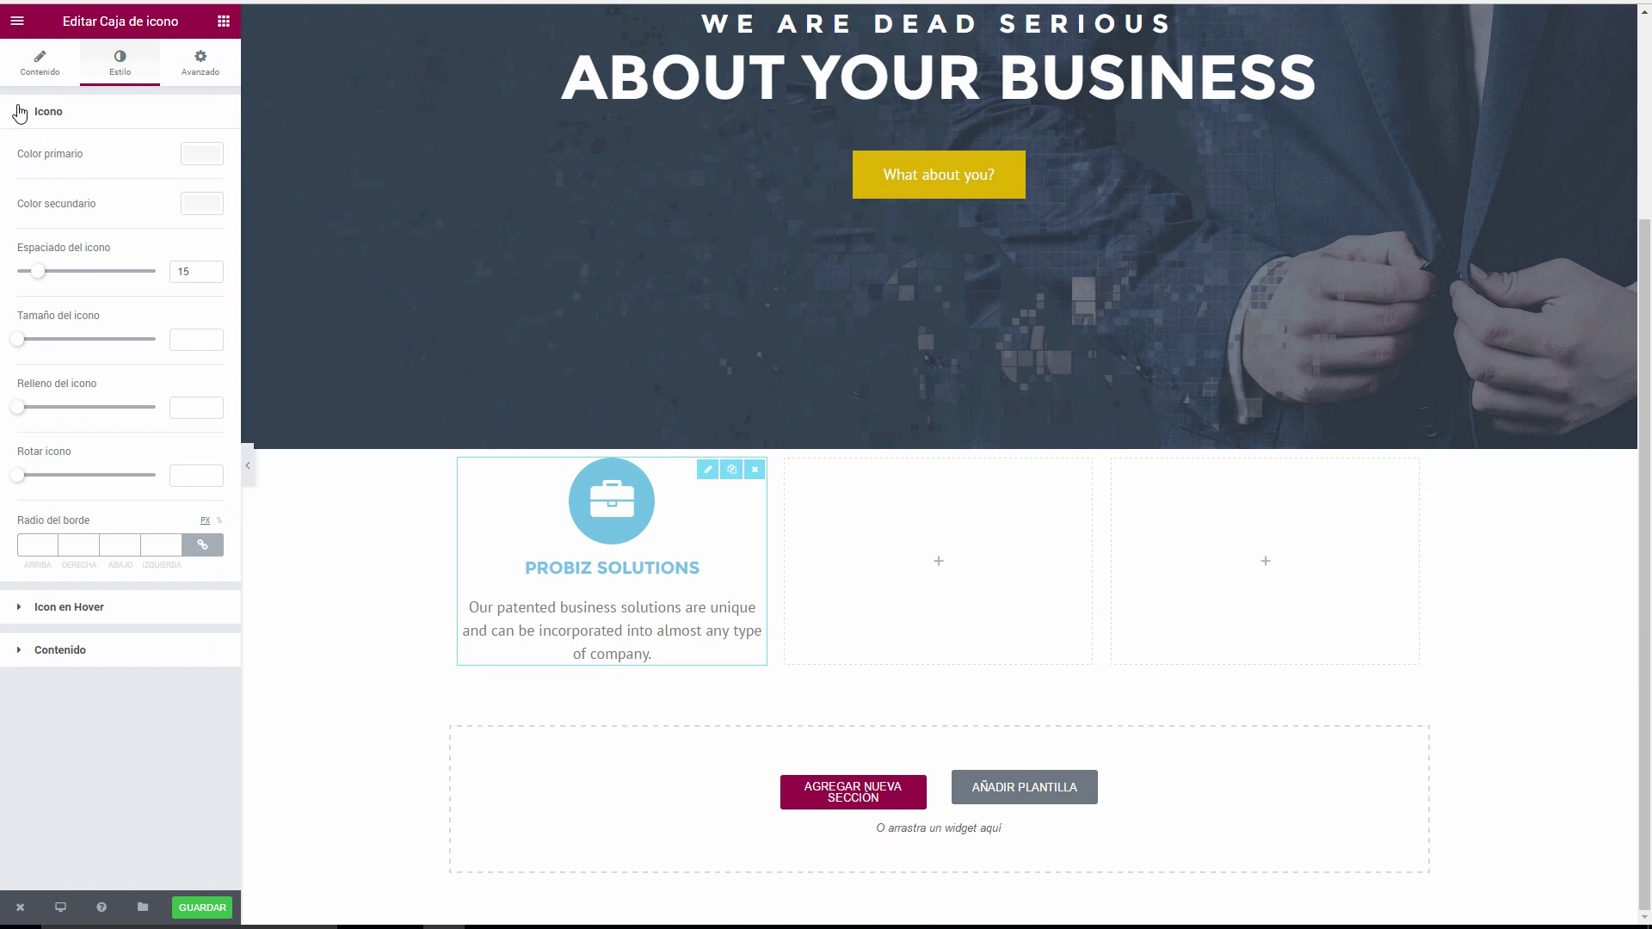
{"action": "left_click", "coordinate": [201, 155]}
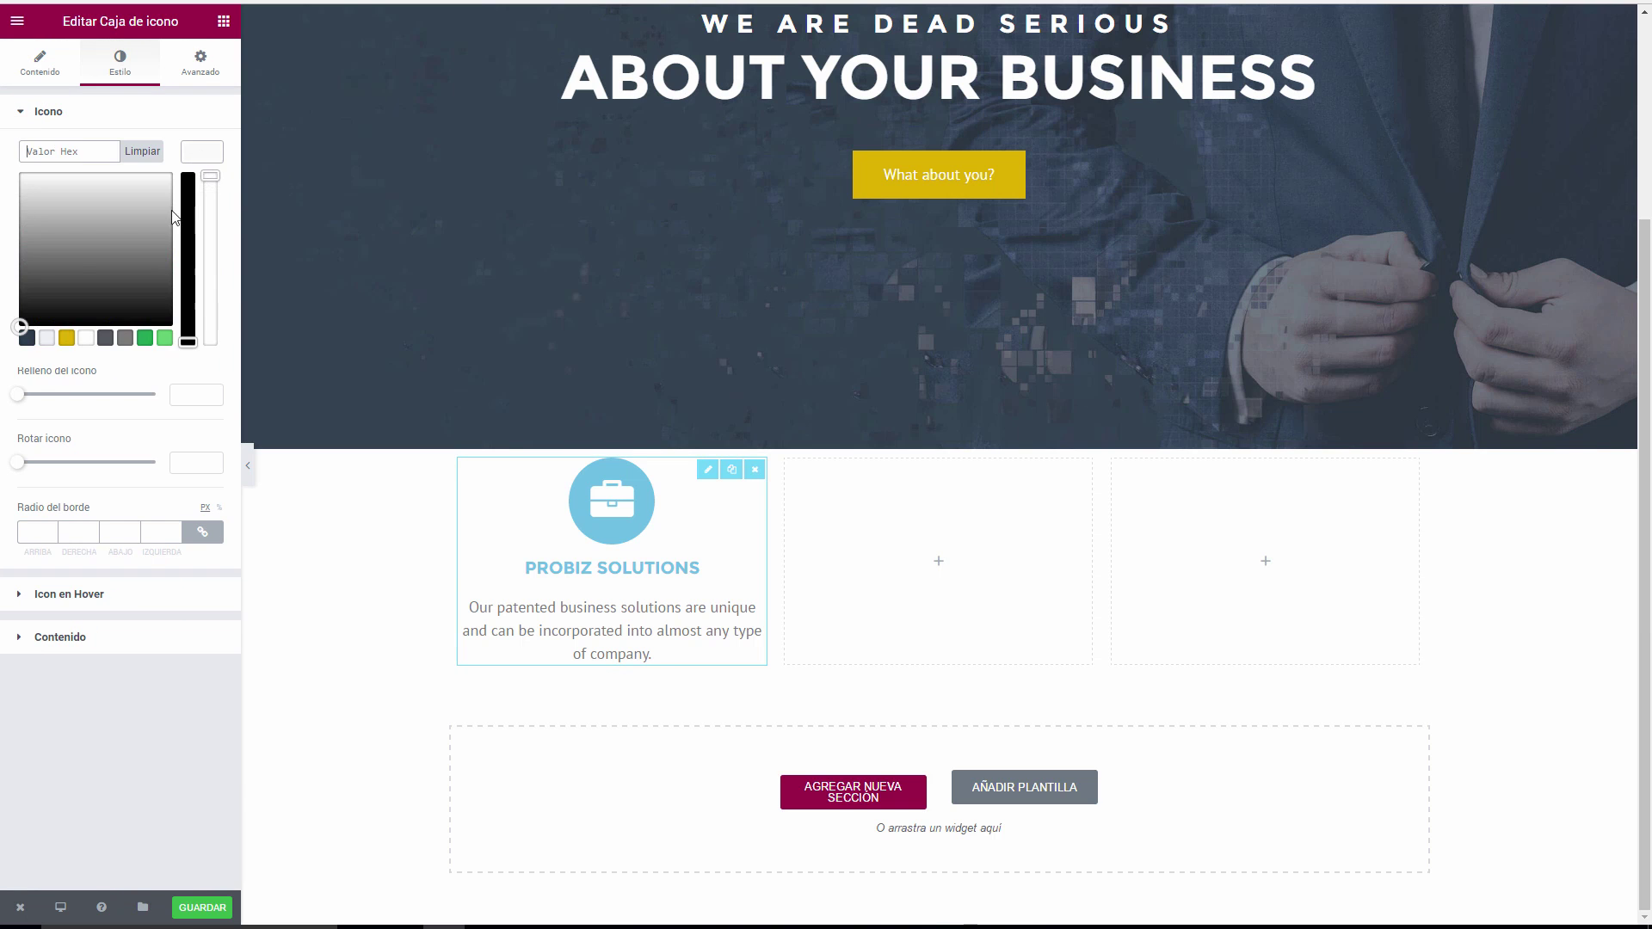
{"action": "left_click", "coordinate": [27, 339]}
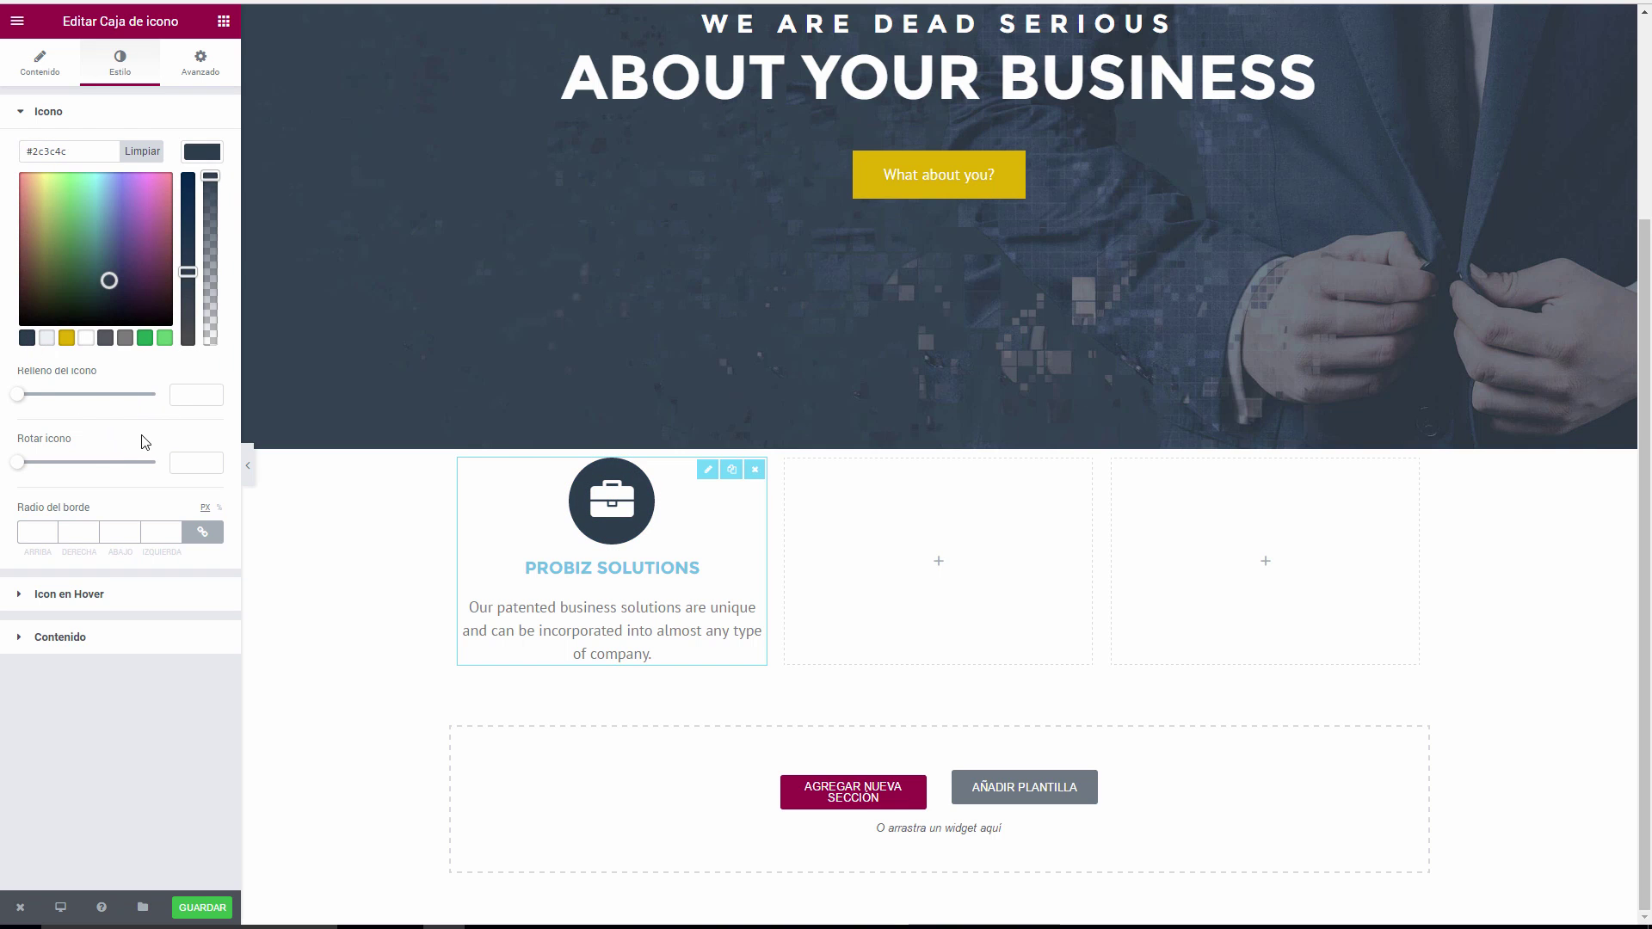
{"action": "left_click", "coordinate": [20, 113]}
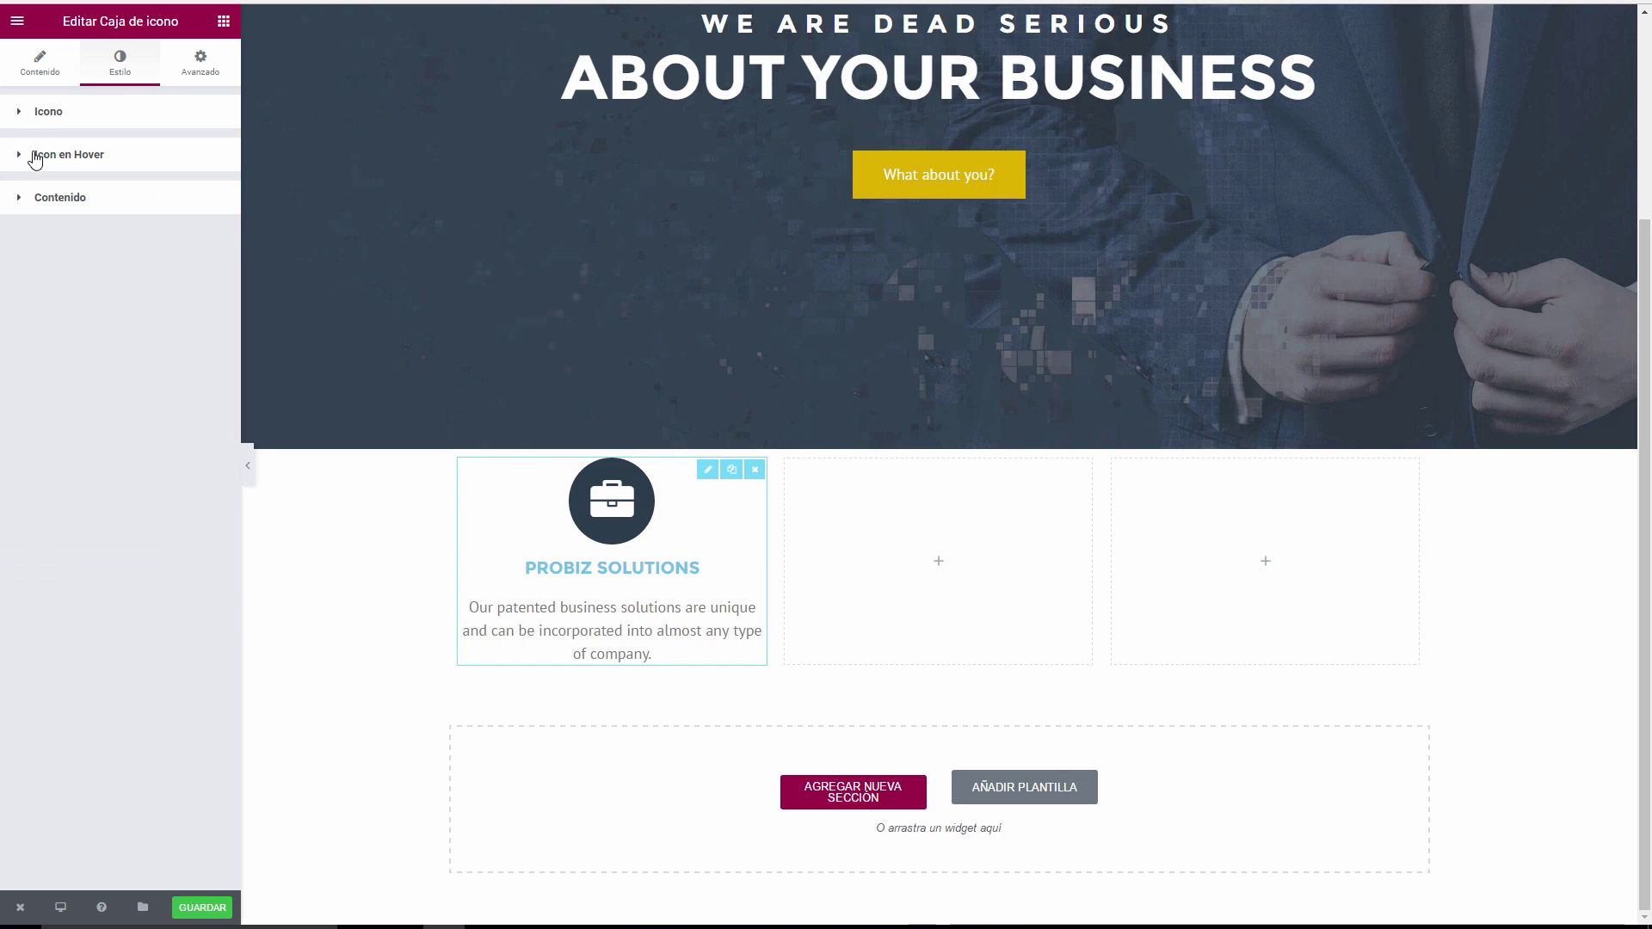
Set both the title color and the description color of the icon box to the dark blue palette color #2c3c4c.
{"action": "left_click", "coordinate": [21, 200]}
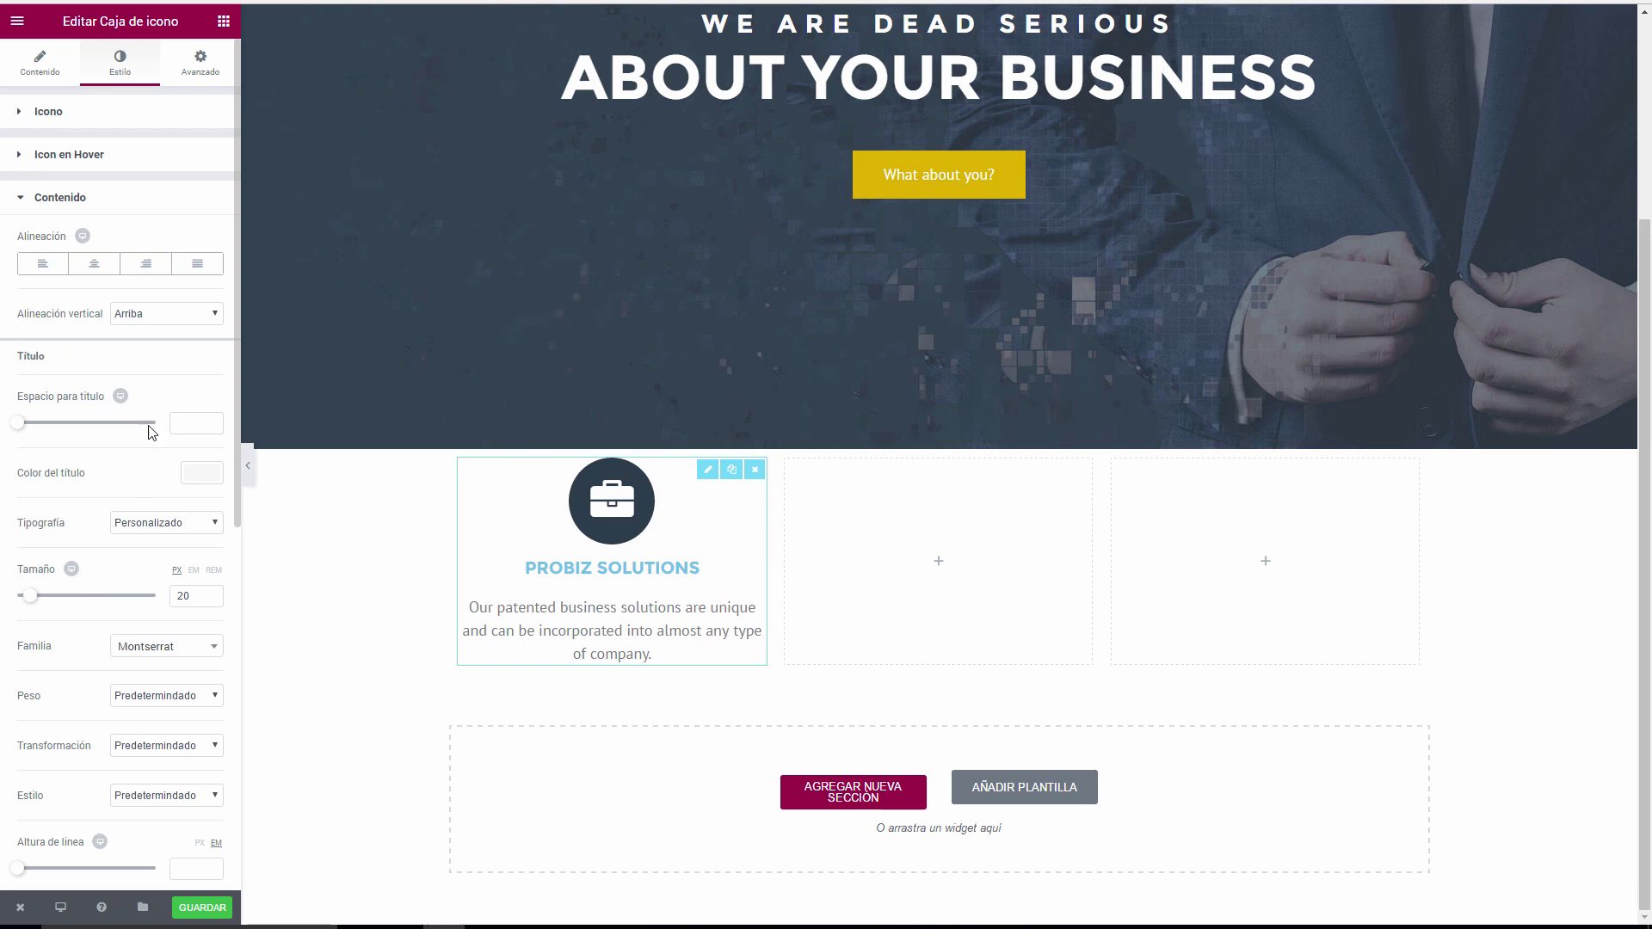
{"action": "left_click", "coordinate": [210, 475]}
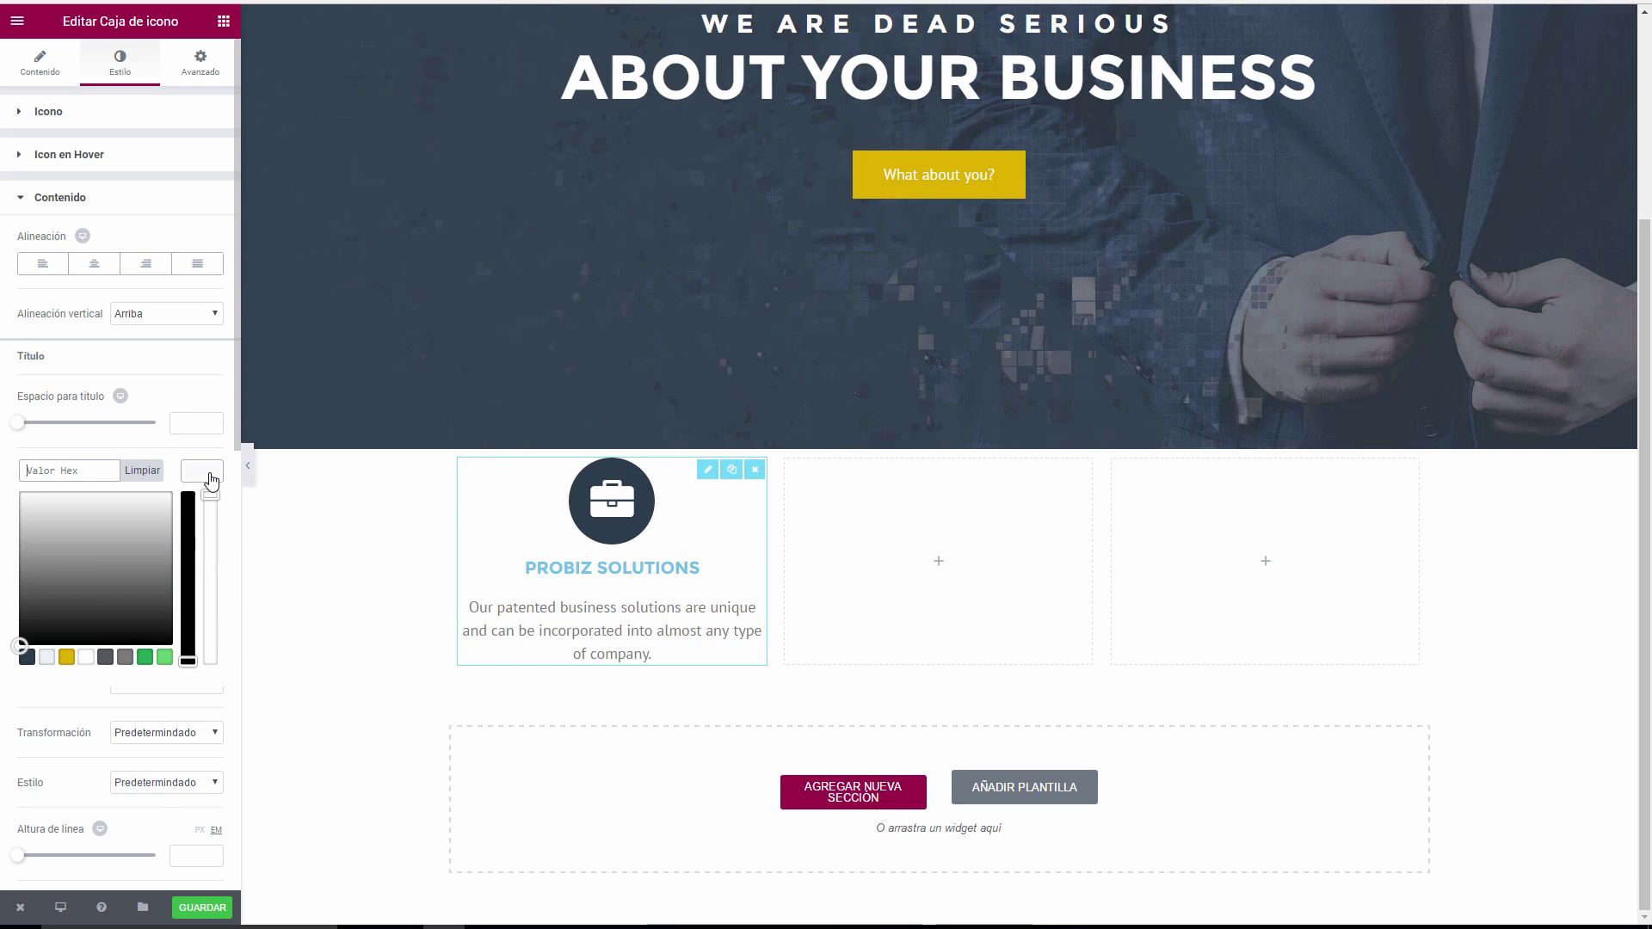
{"action": "left_click", "coordinate": [27, 658]}
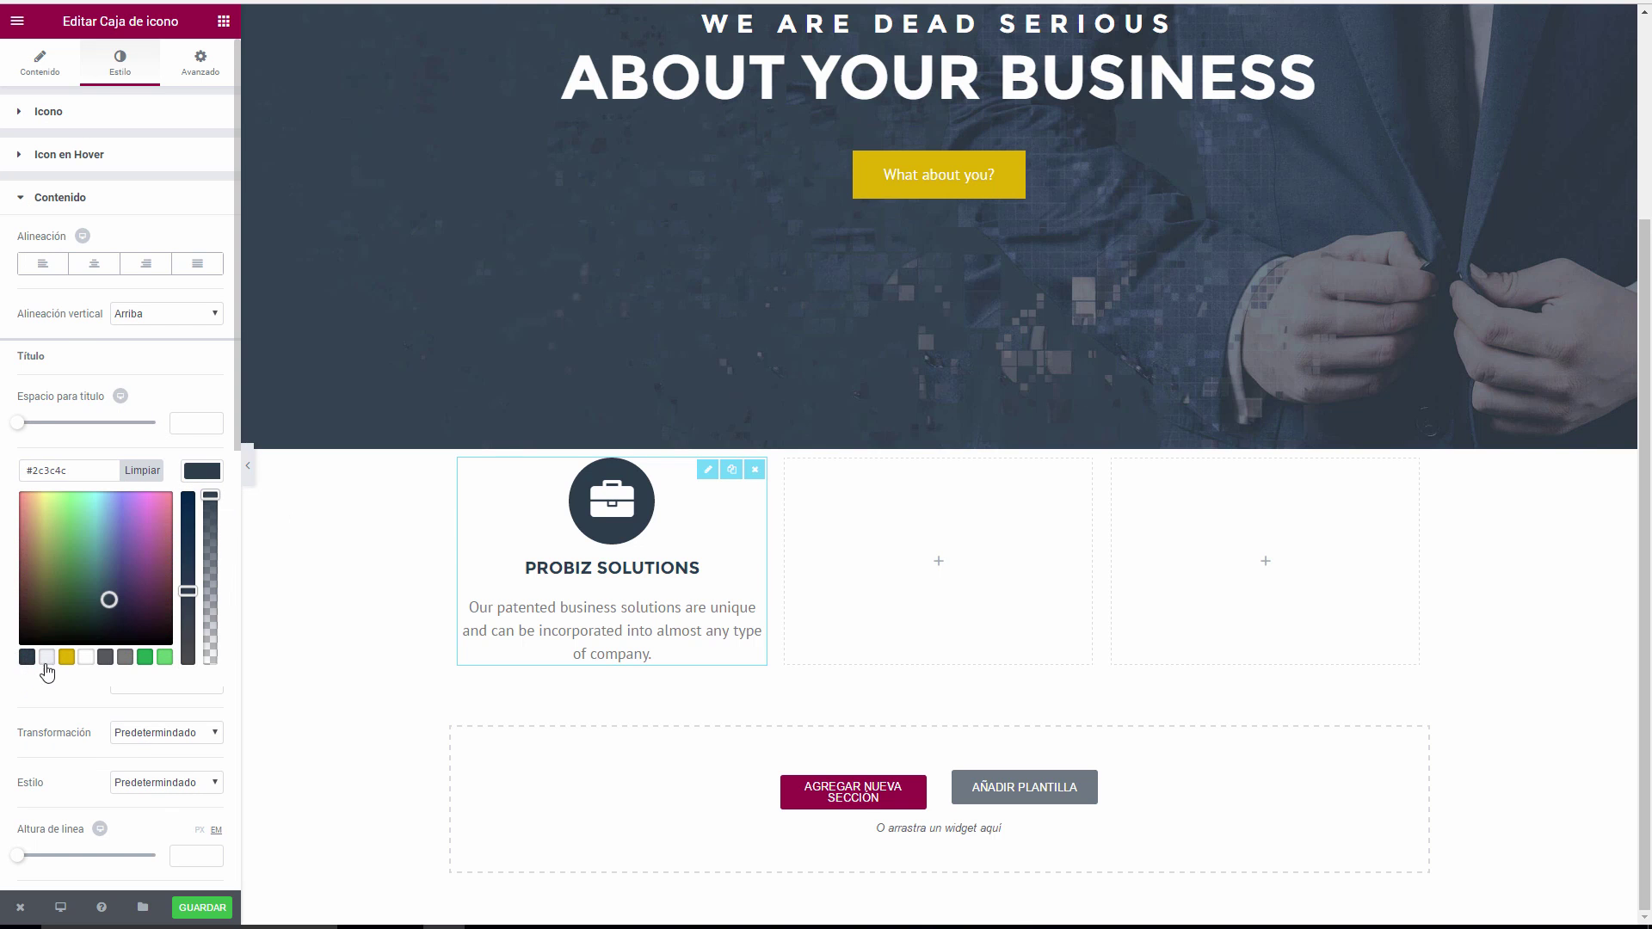
{"action": "scroll", "coordinate": [52, 679], "scroll_direction": "down", "scroll_amount": 5}
{"action": "scroll", "coordinate": [103, 672], "scroll_direction": "down", "scroll_amount": 1}
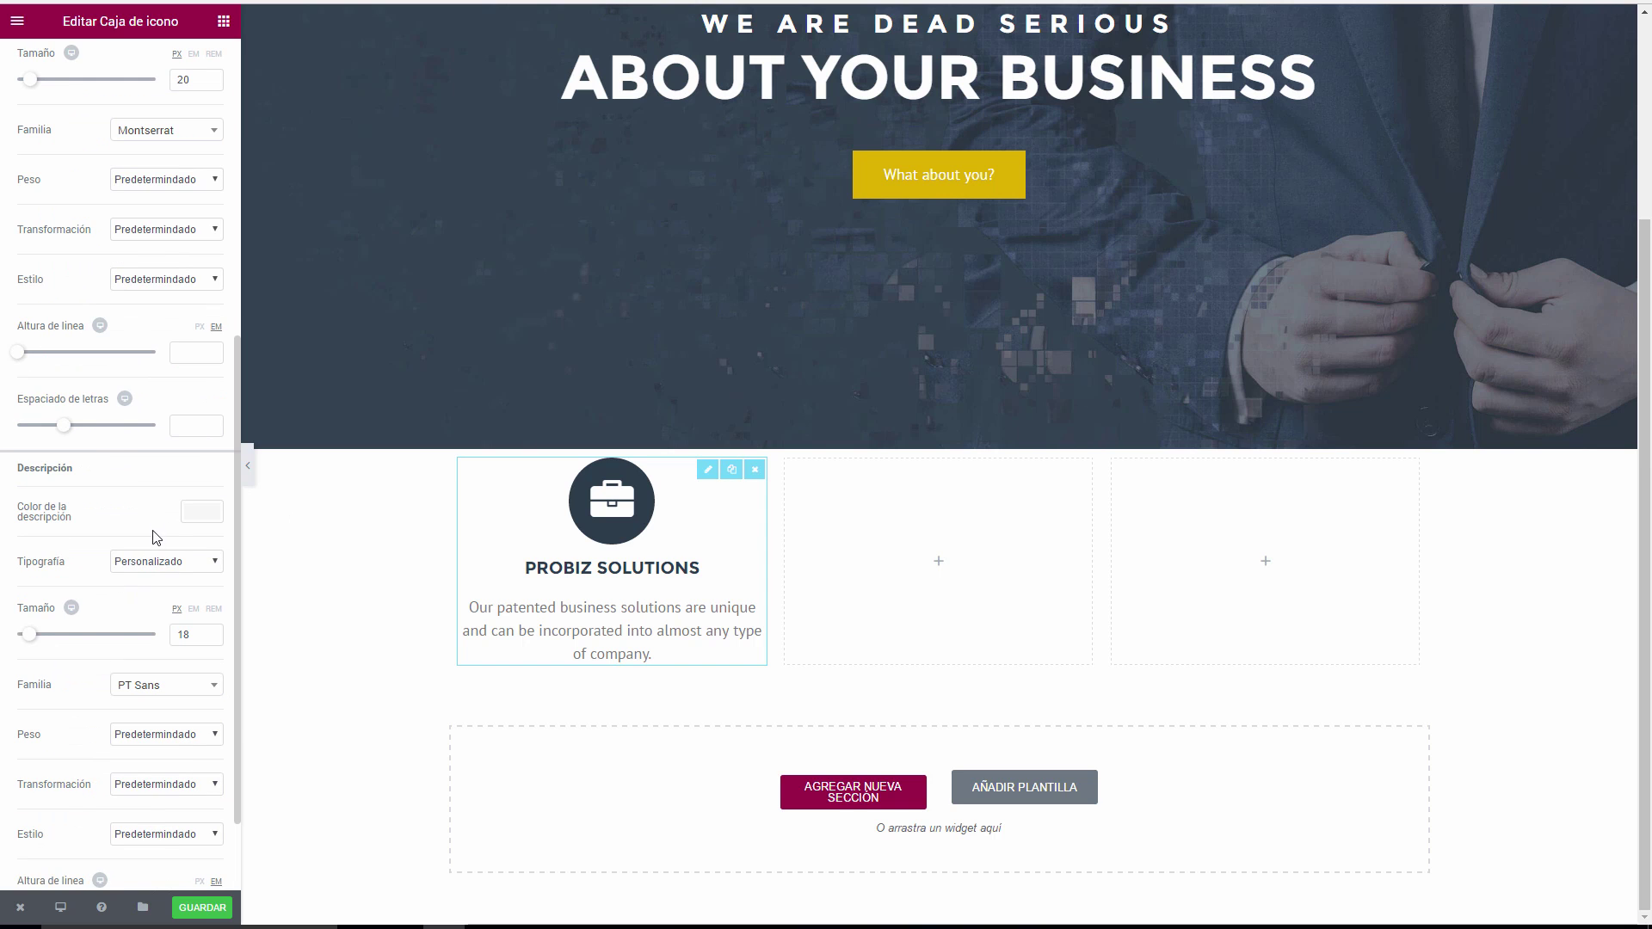
{"action": "left_click", "coordinate": [204, 515]}
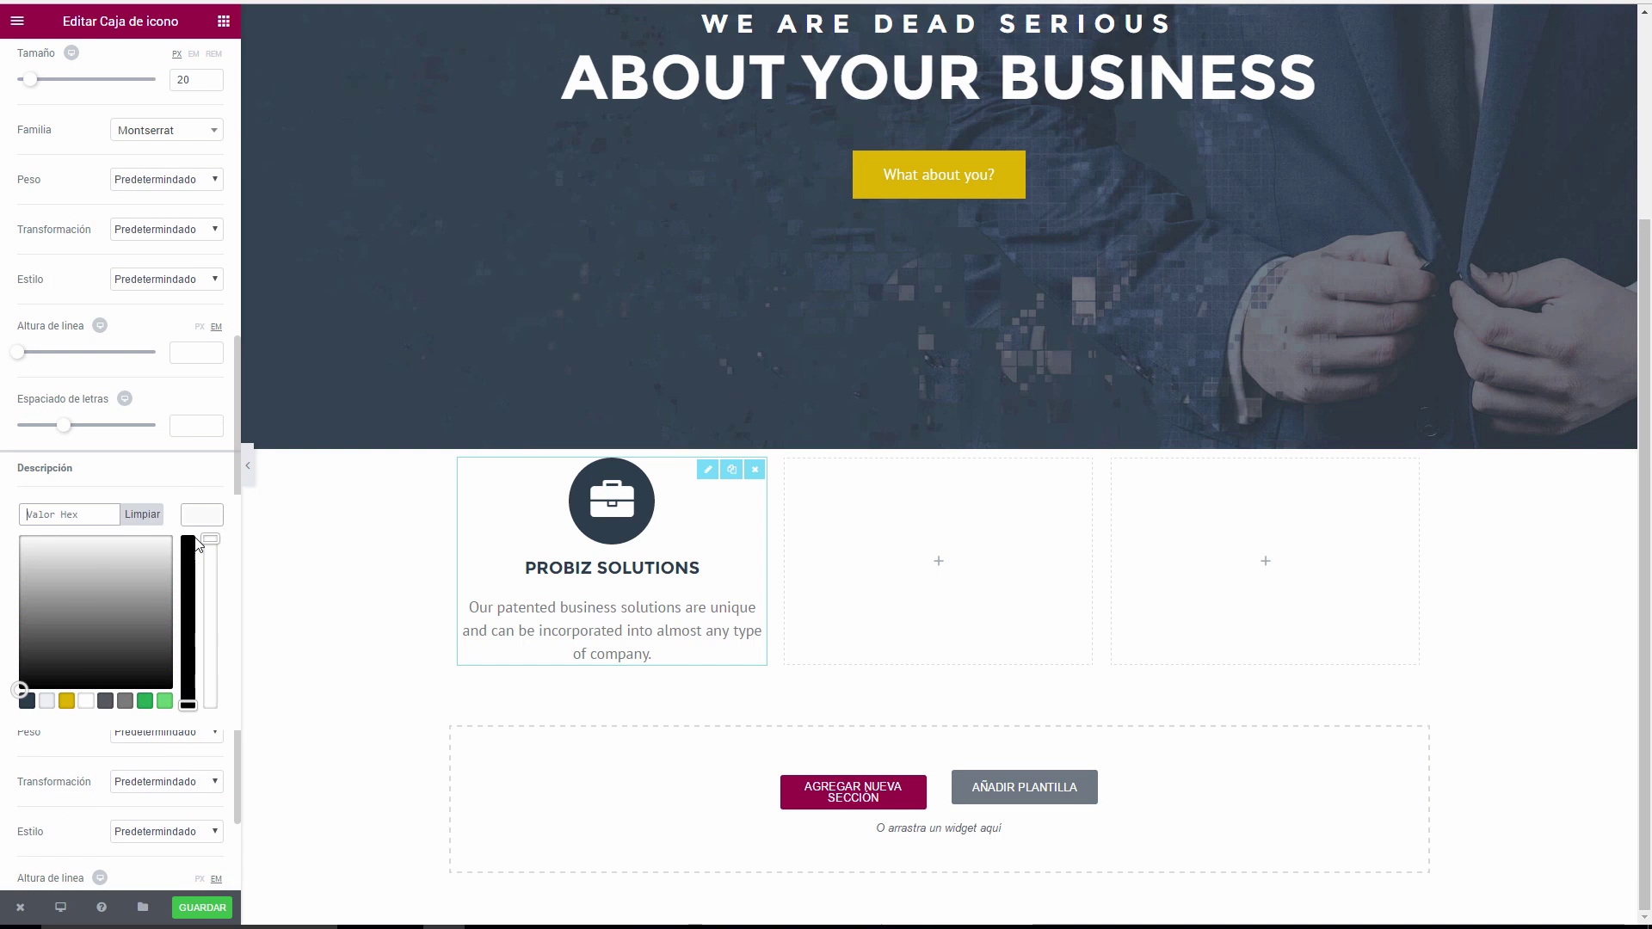
{"action": "left_click", "coordinate": [27, 702]}
{"action": "left_click", "coordinate": [203, 515]}
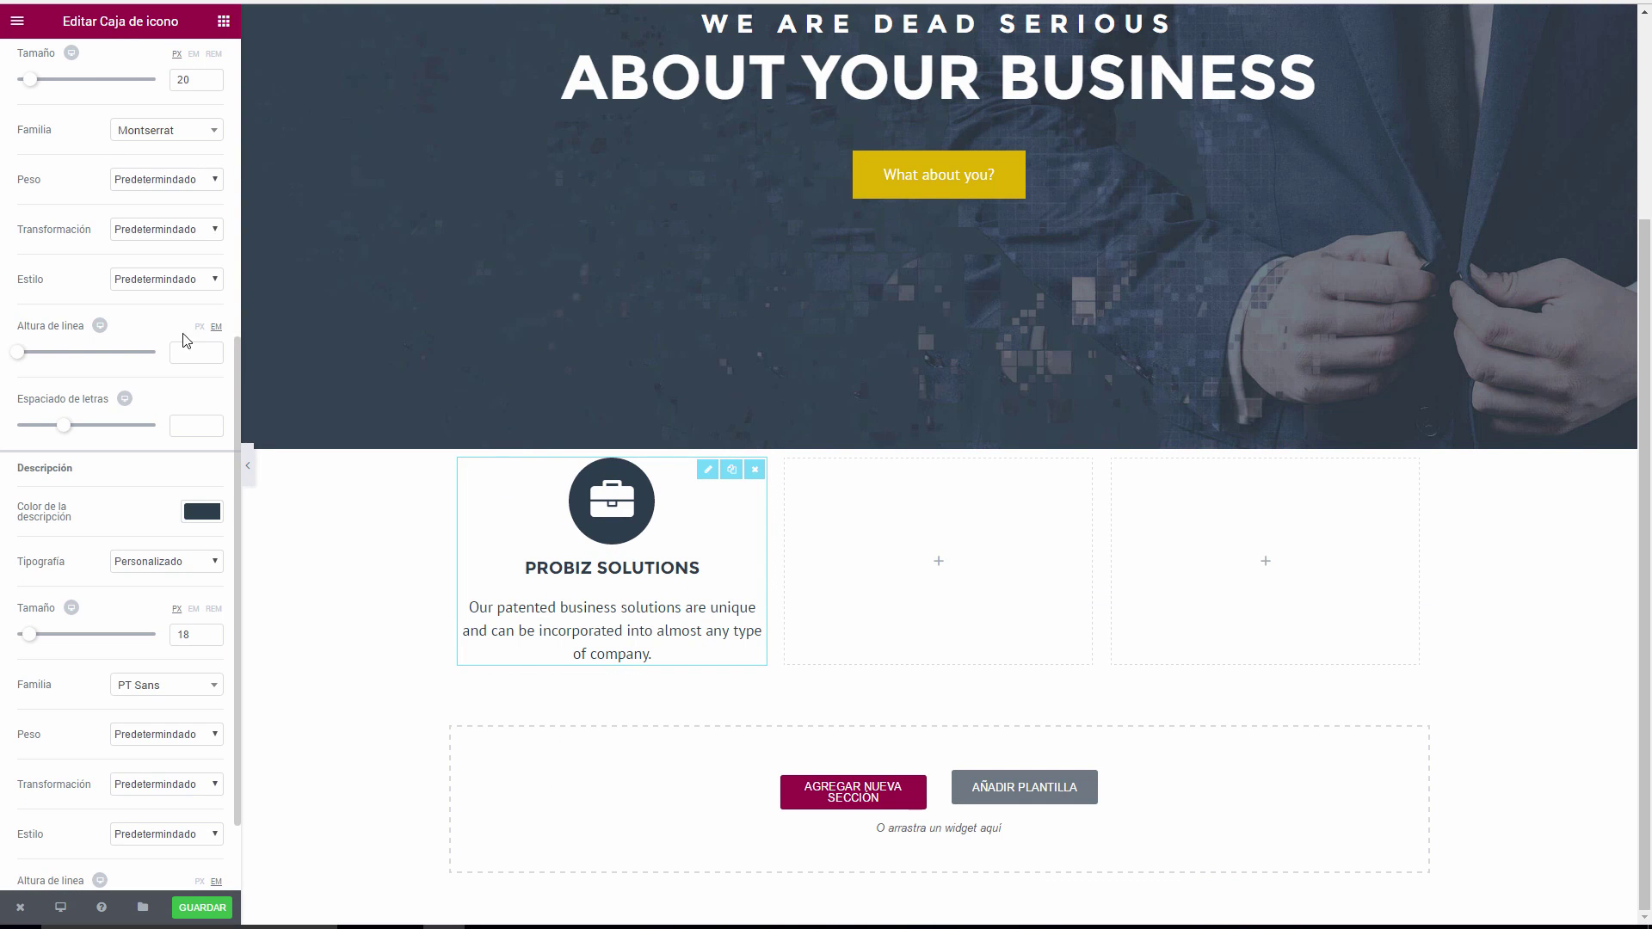
Increase the spacing below the icon box's icon to 40.
{"action": "scroll", "coordinate": [116, 621], "scroll_direction": "down", "scroll_amount": 2}
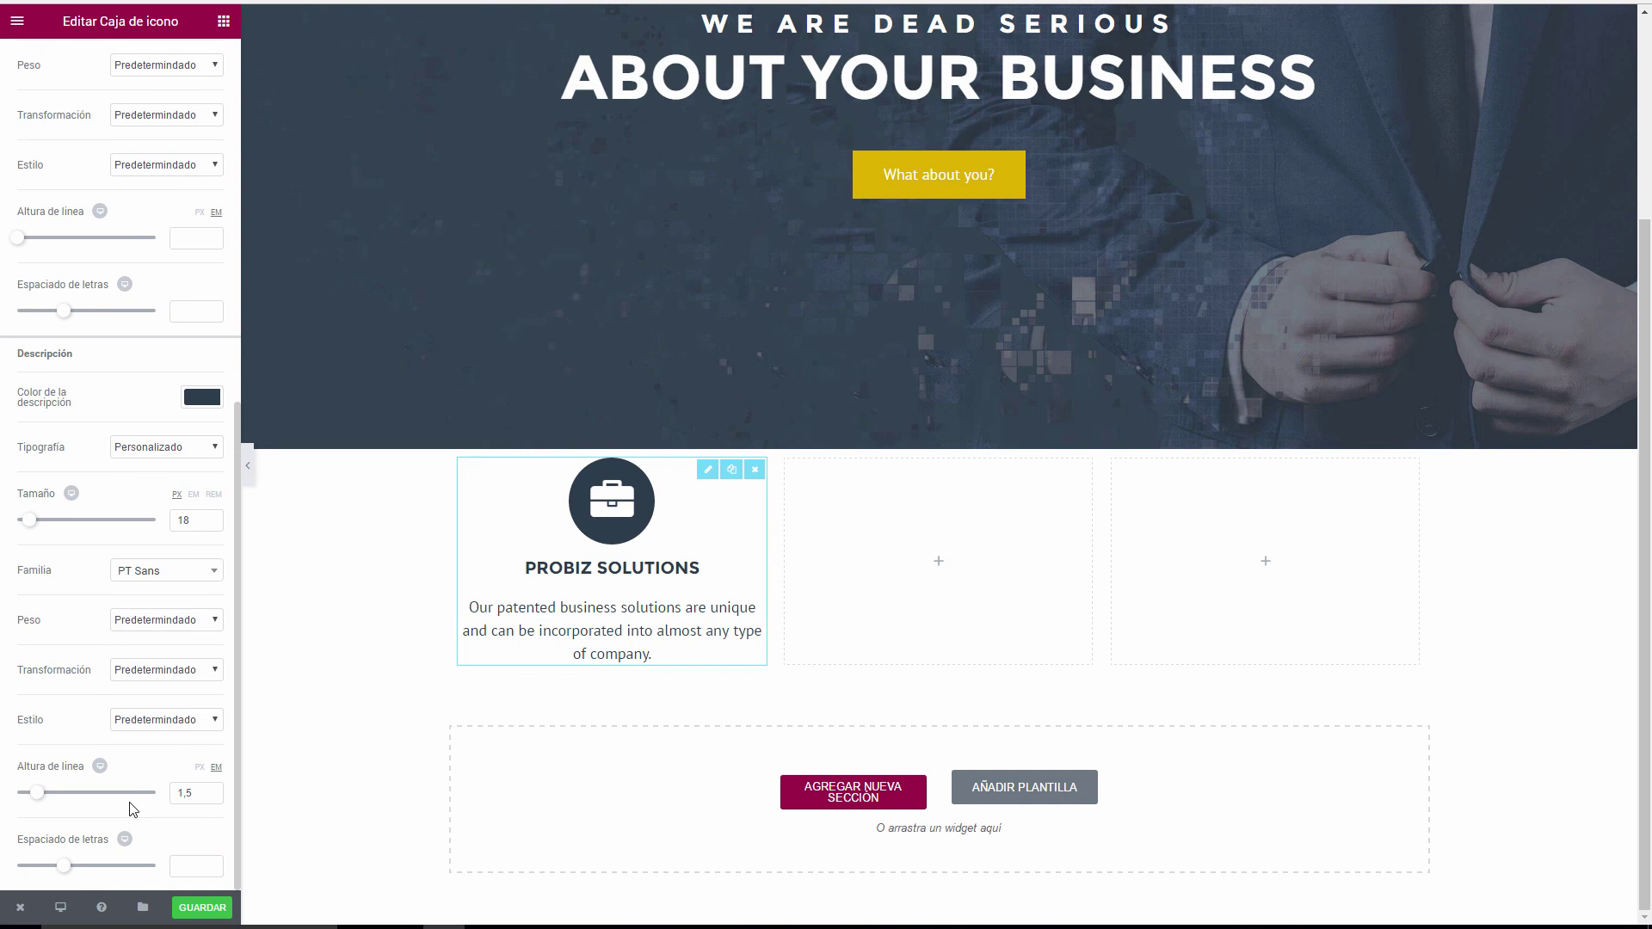
{"action": "scroll", "coordinate": [91, 442], "scroll_direction": "up", "scroll_amount": 4}
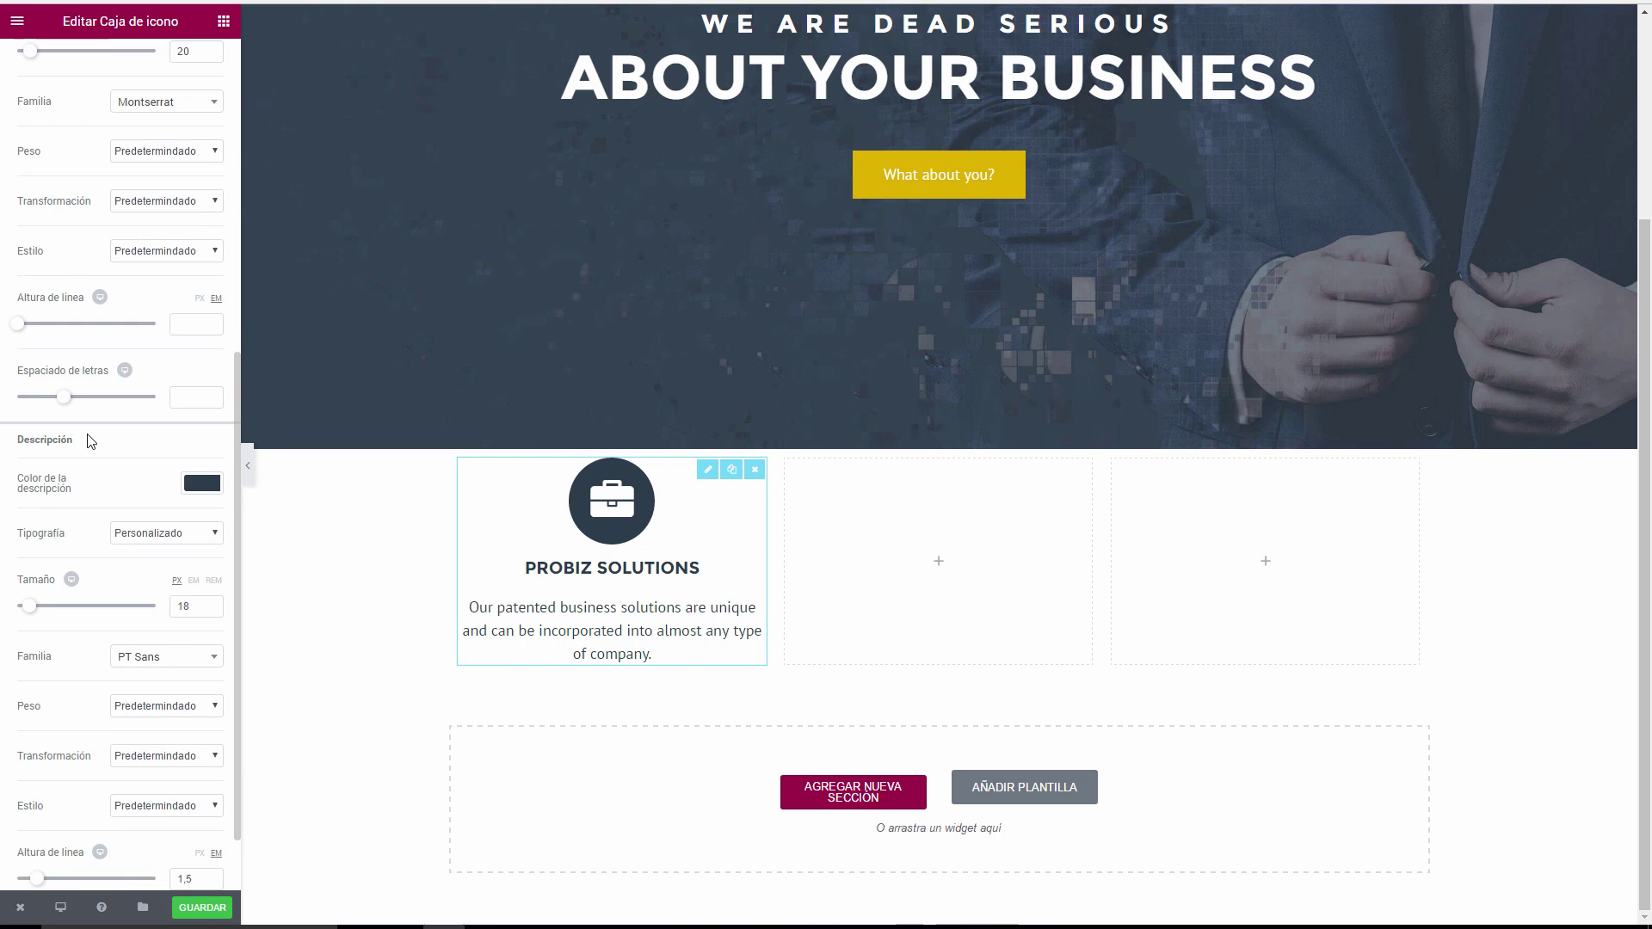
{"action": "scroll", "coordinate": [91, 442], "scroll_direction": "up", "scroll_amount": 6}
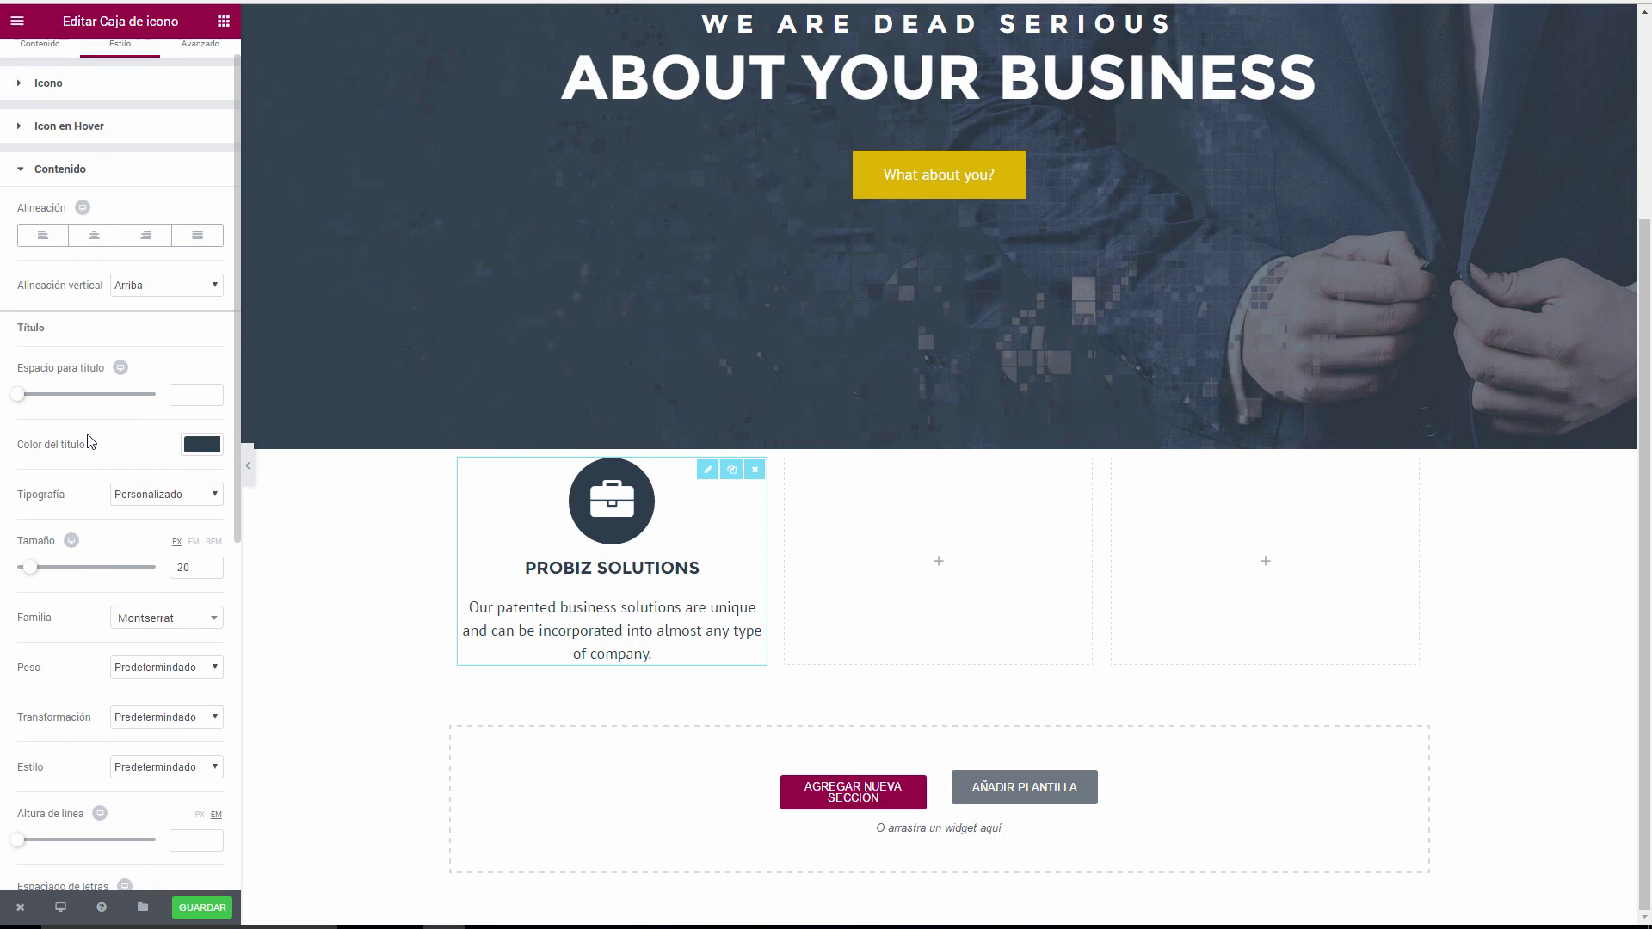
{"action": "left_click", "coordinate": [21, 111]}
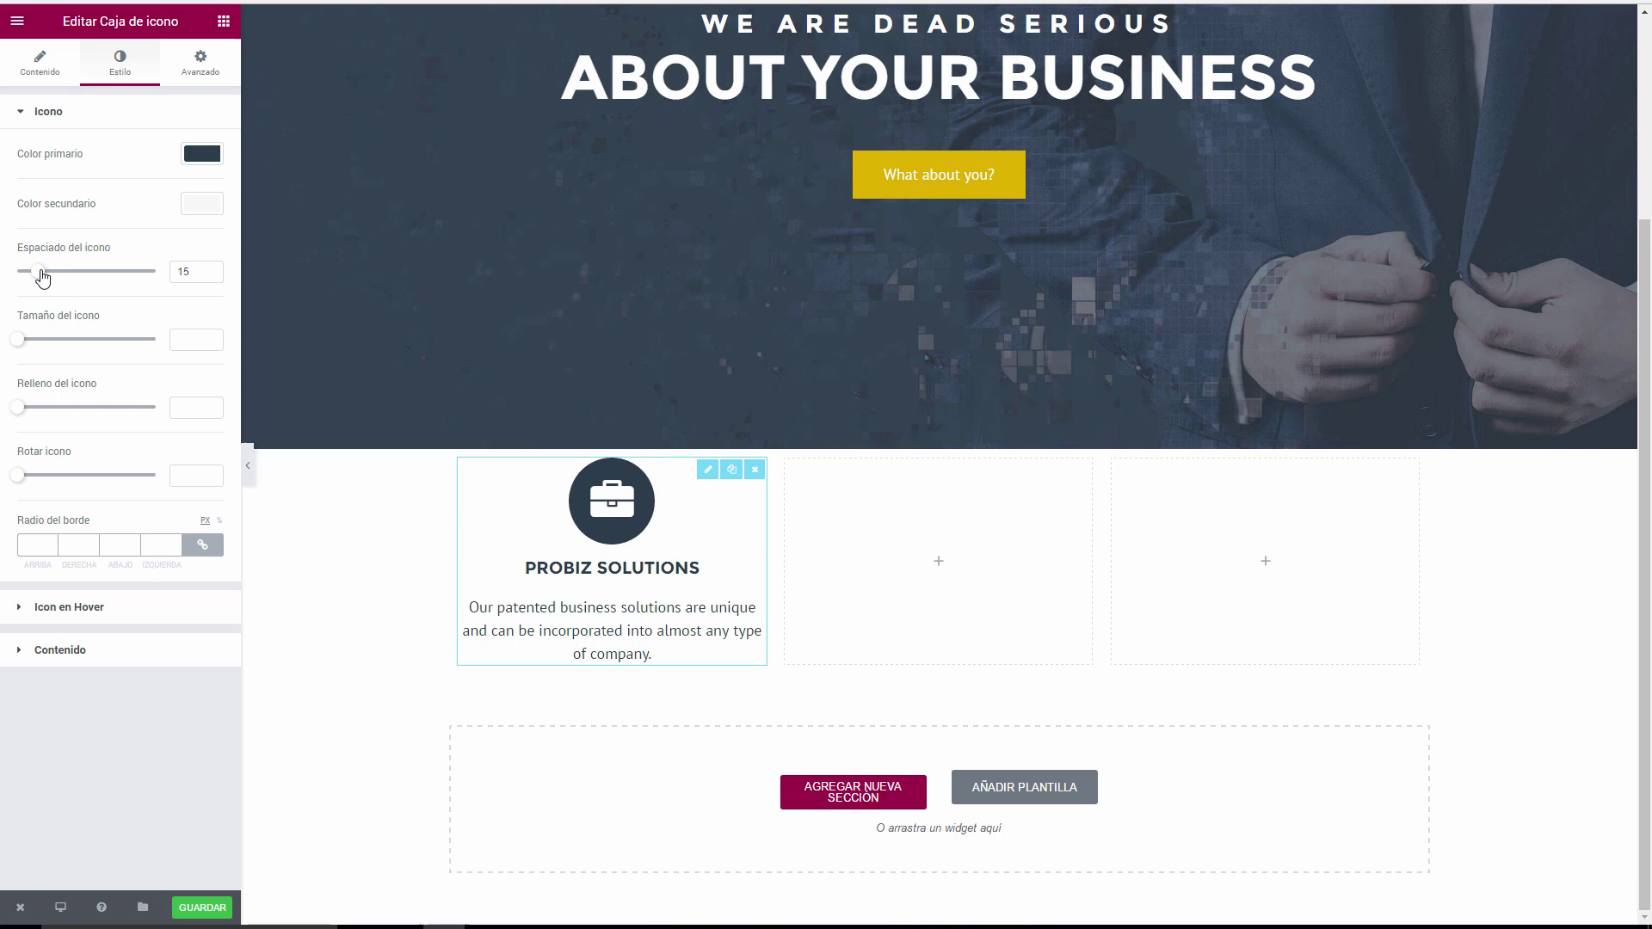
{"action": "left_click_drag", "start_coordinate": [45, 274], "coordinate": [77, 276]}
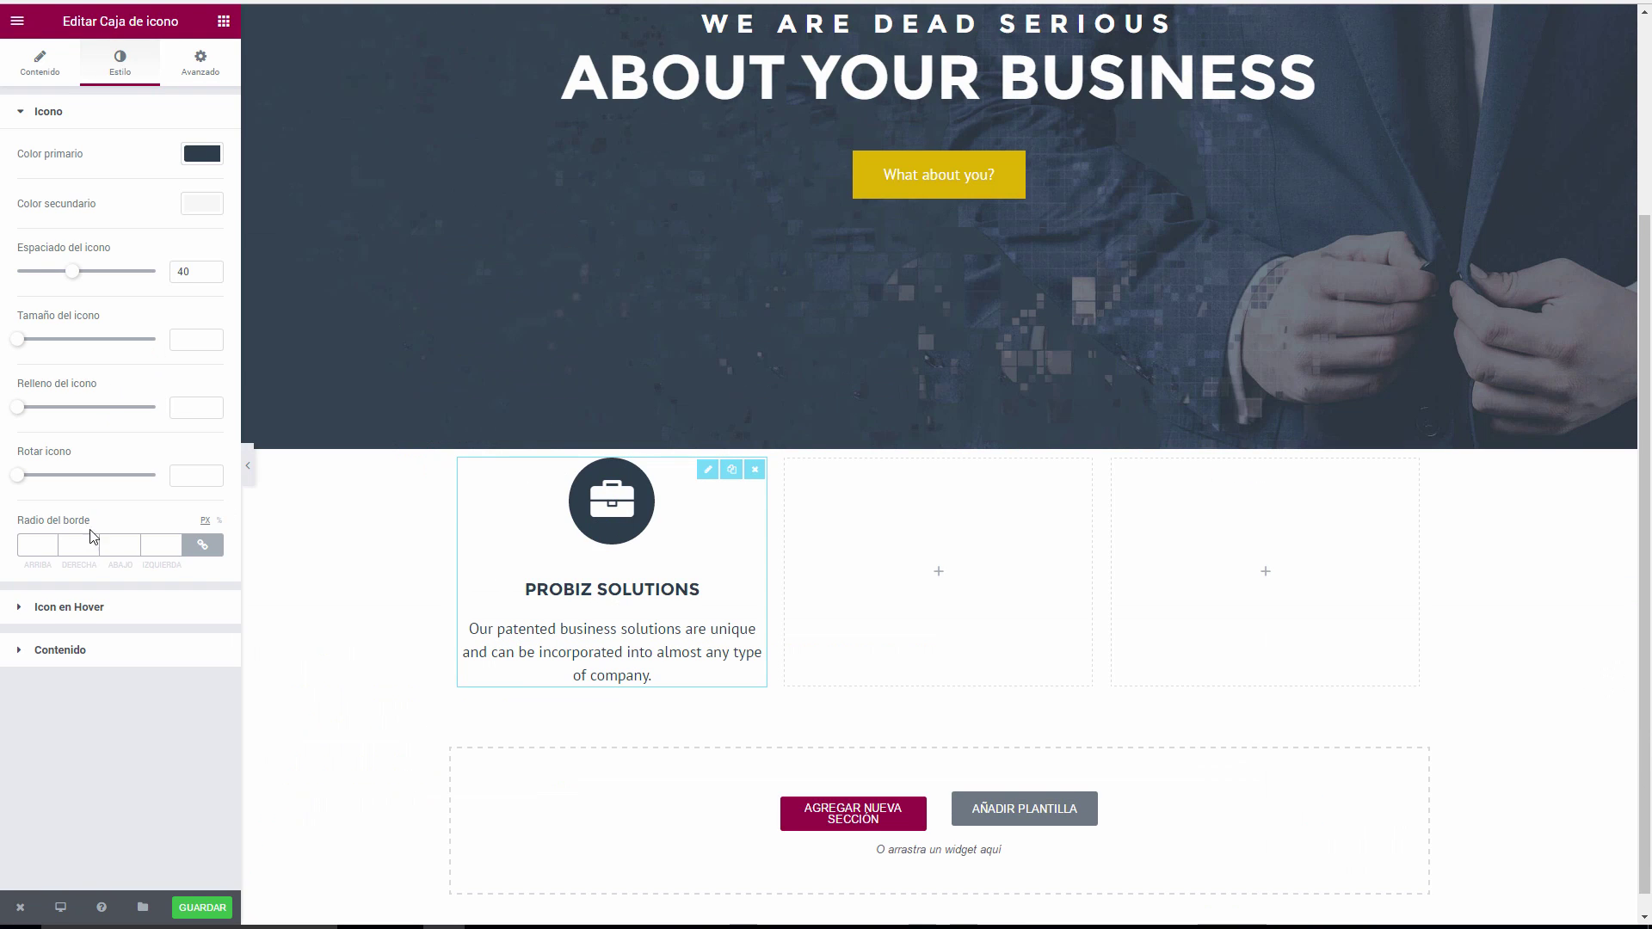
Reduce the line height of the icon box title to 0.1 em.
{"action": "left_click", "coordinate": [70, 655]}
{"action": "scroll", "coordinate": [98, 649], "scroll_direction": "down", "scroll_amount": 2}
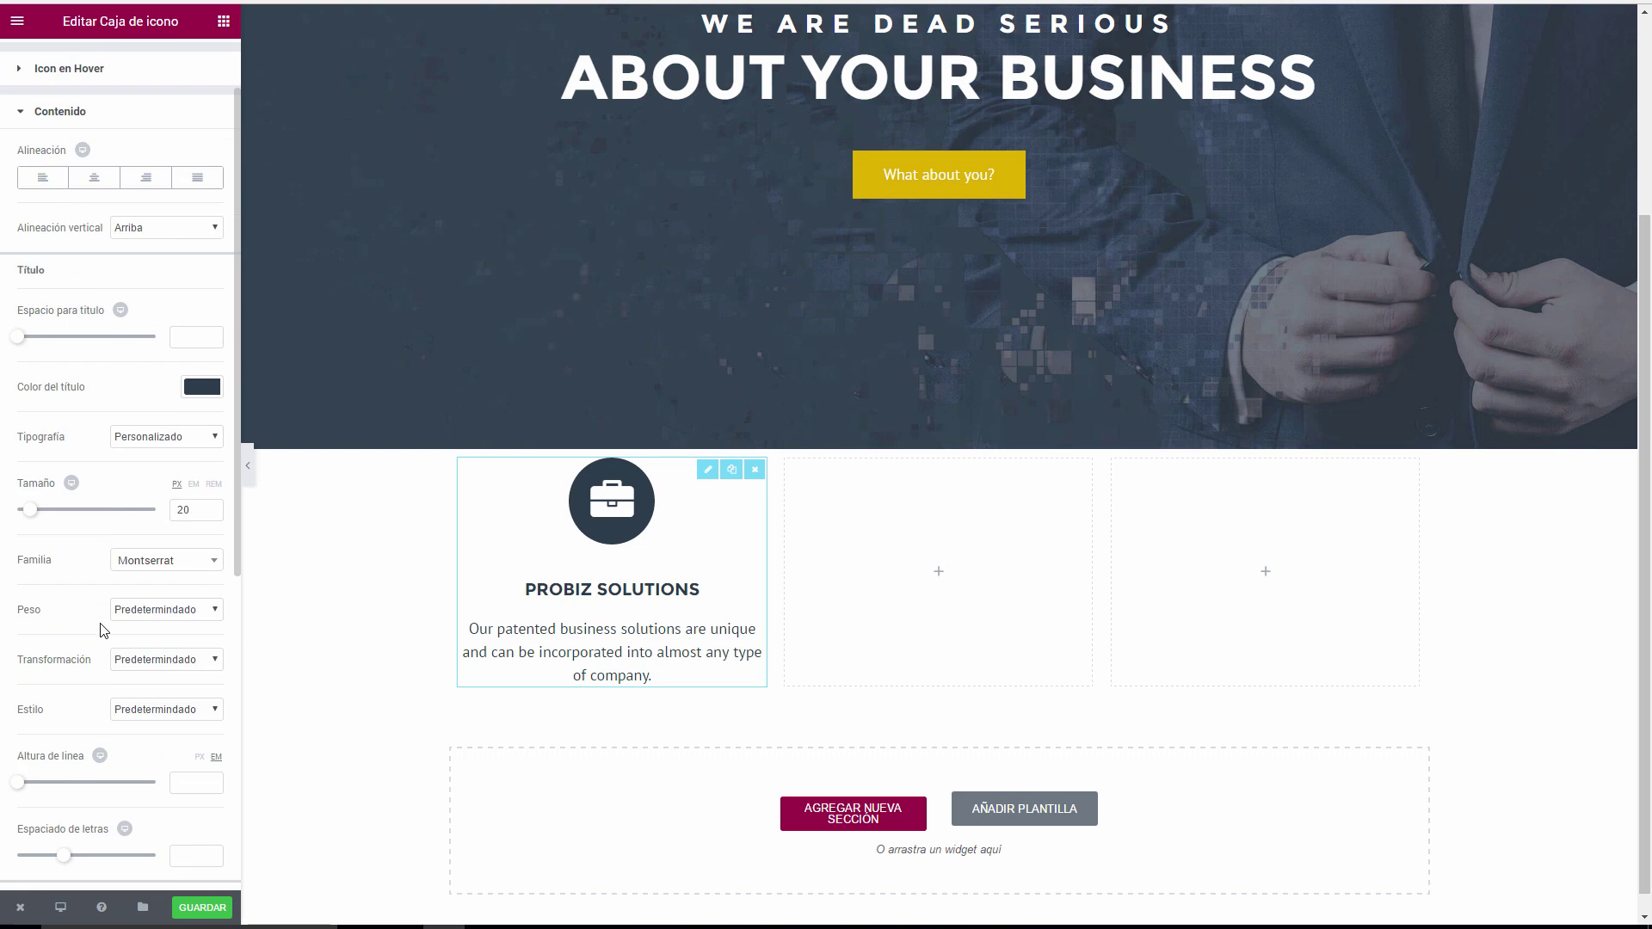
{"action": "scroll", "coordinate": [96, 647], "scroll_direction": "down", "scroll_amount": 1}
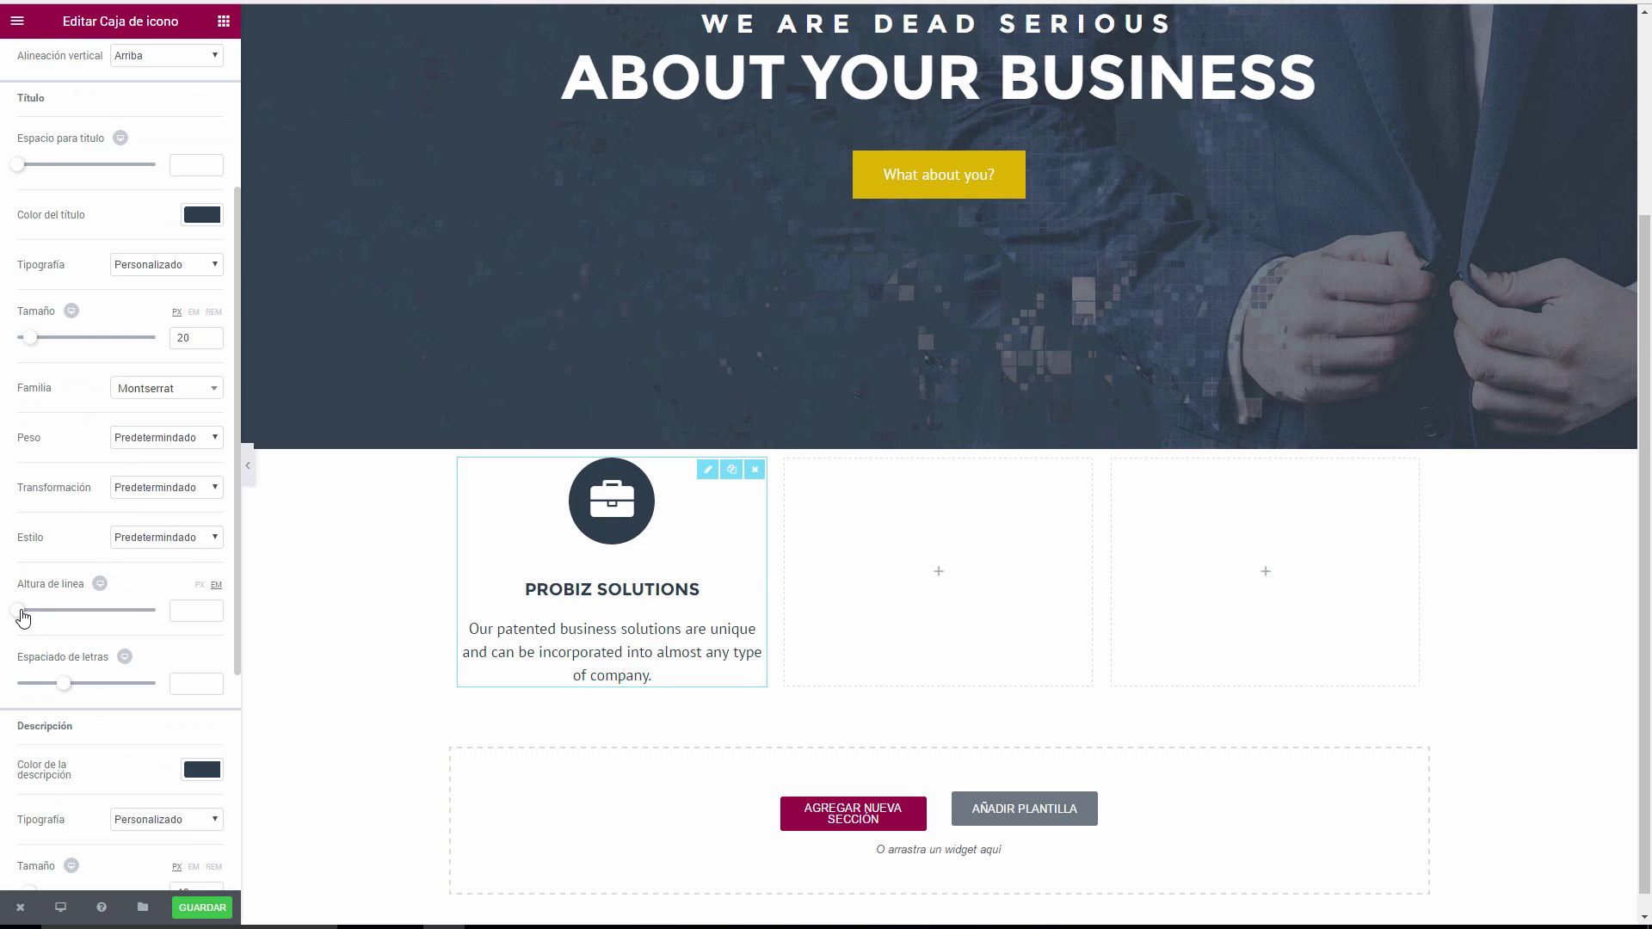
{"action": "left_click_drag", "start_coordinate": [24, 618], "coordinate": [16, 618]}
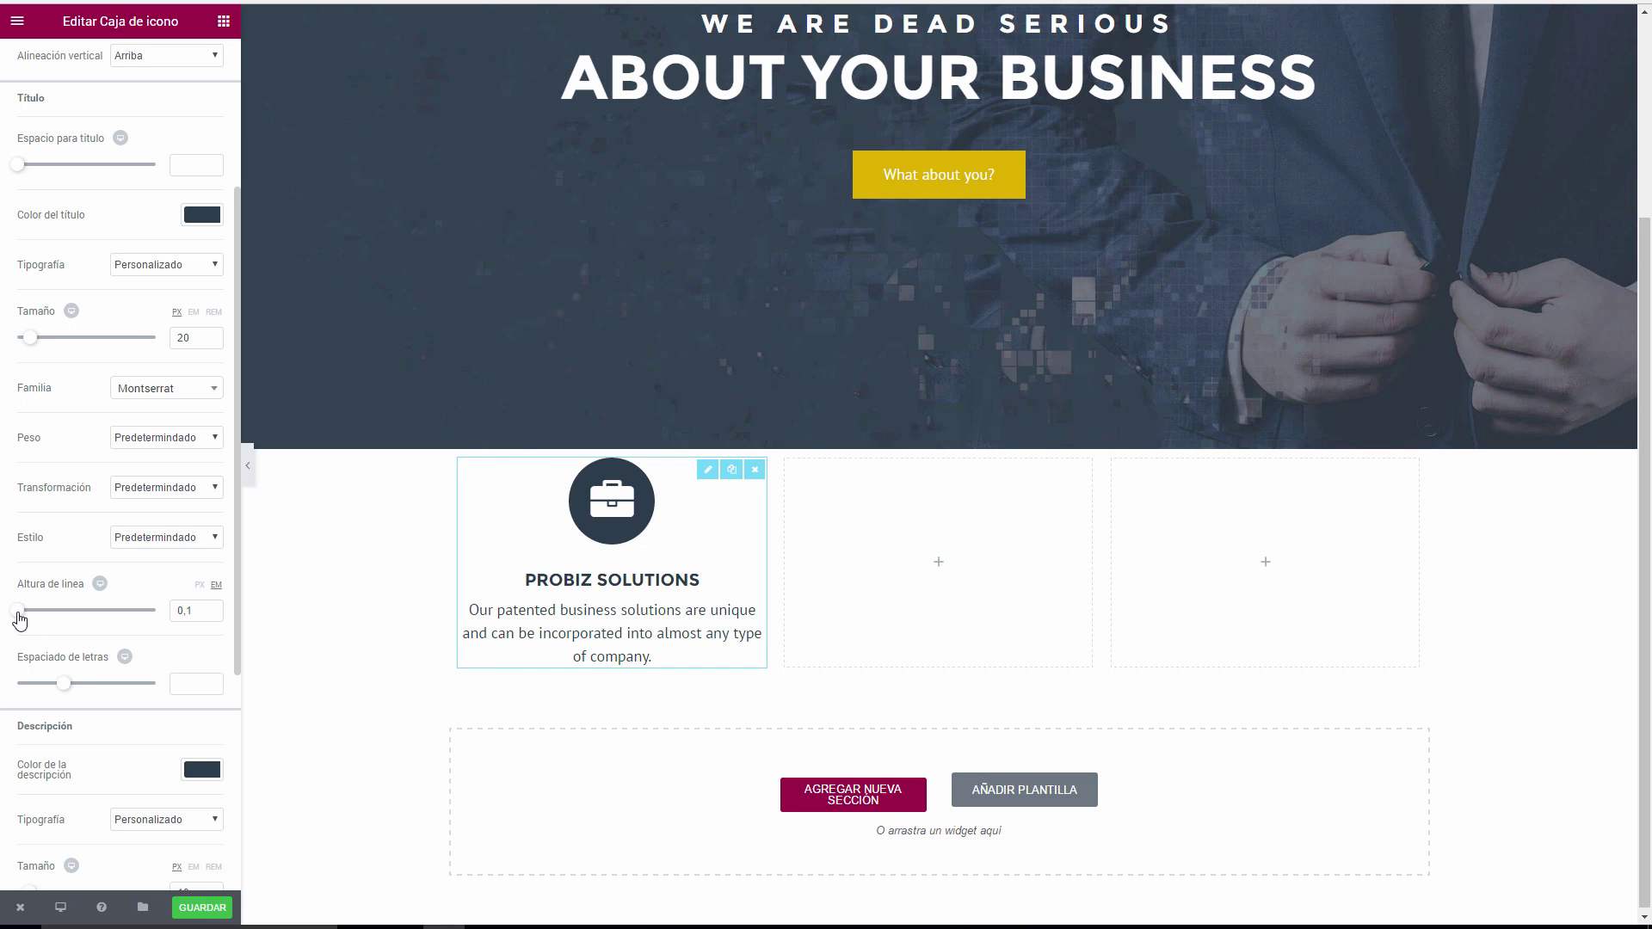
Set the title spacing of the icon box to 25 to separate the heading from its description.
{"action": "scroll", "coordinate": [106, 689], "scroll_direction": "down", "scroll_amount": 4}
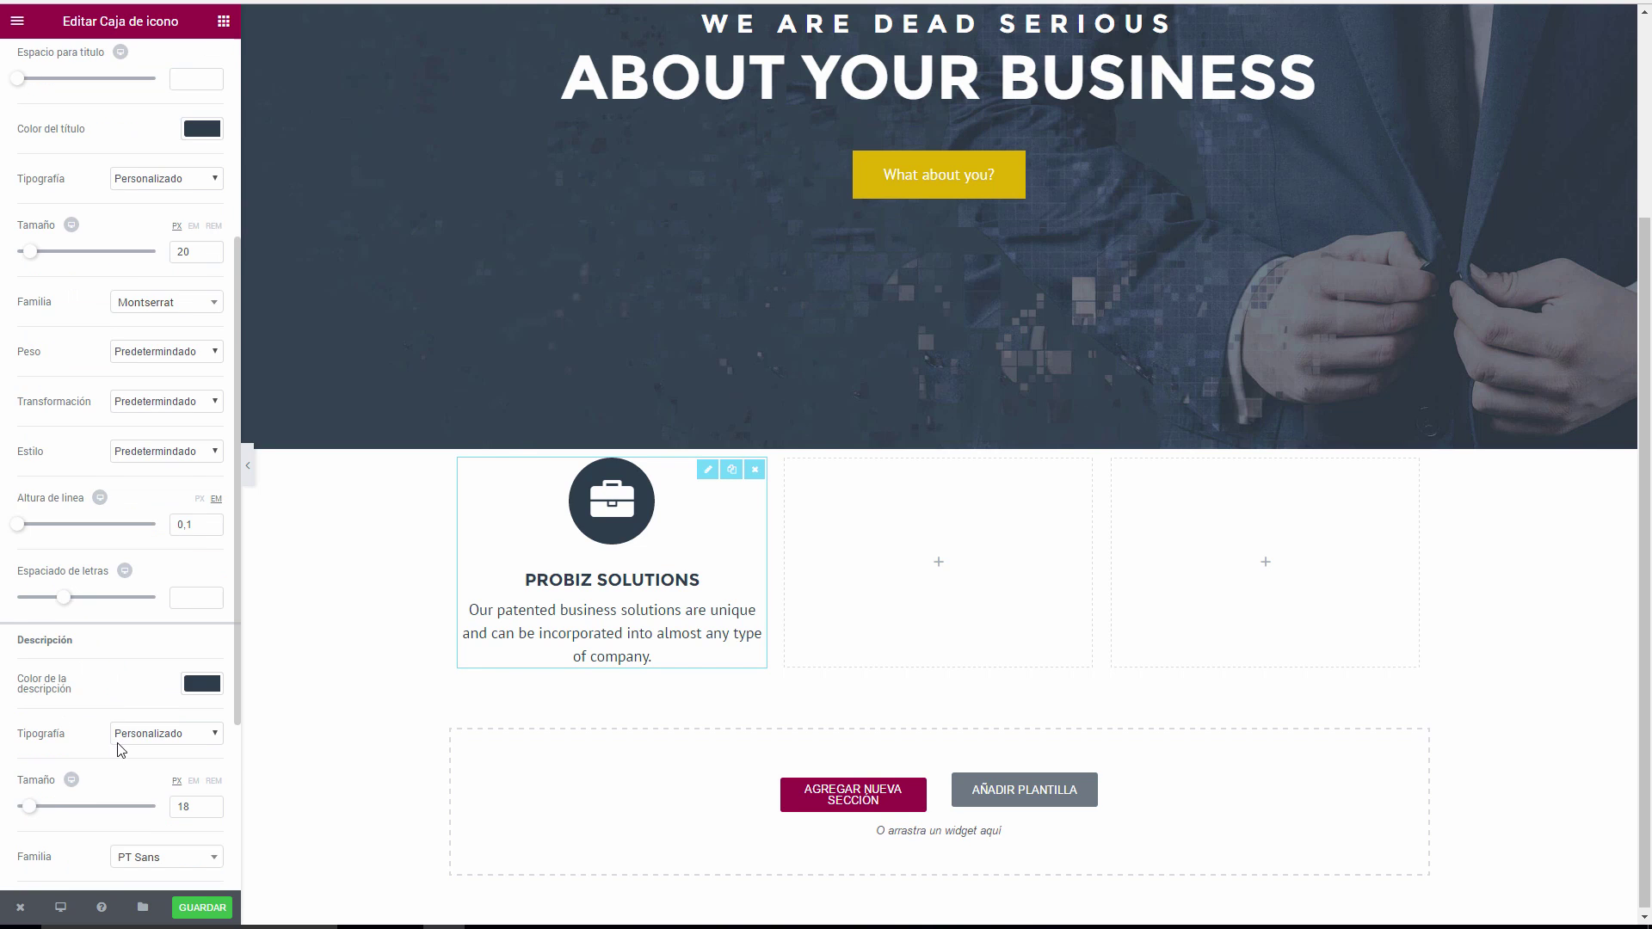
{"action": "scroll", "coordinate": [109, 754], "scroll_direction": "down", "scroll_amount": 1}
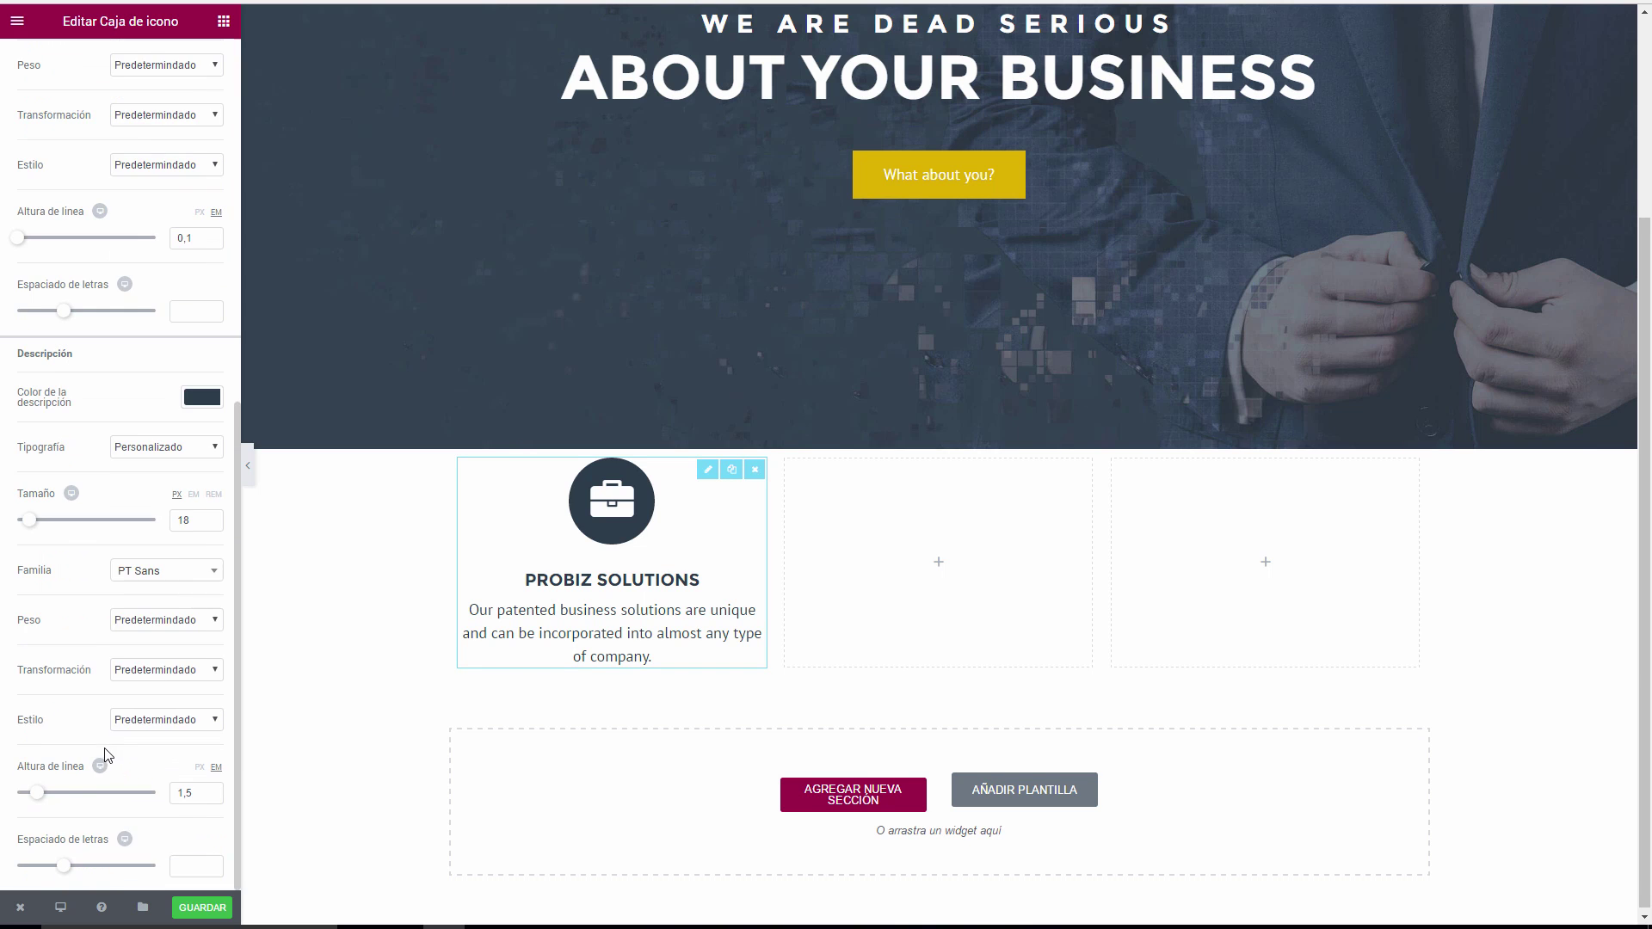
{"action": "scroll", "coordinate": [108, 689], "scroll_direction": "up", "scroll_amount": 4}
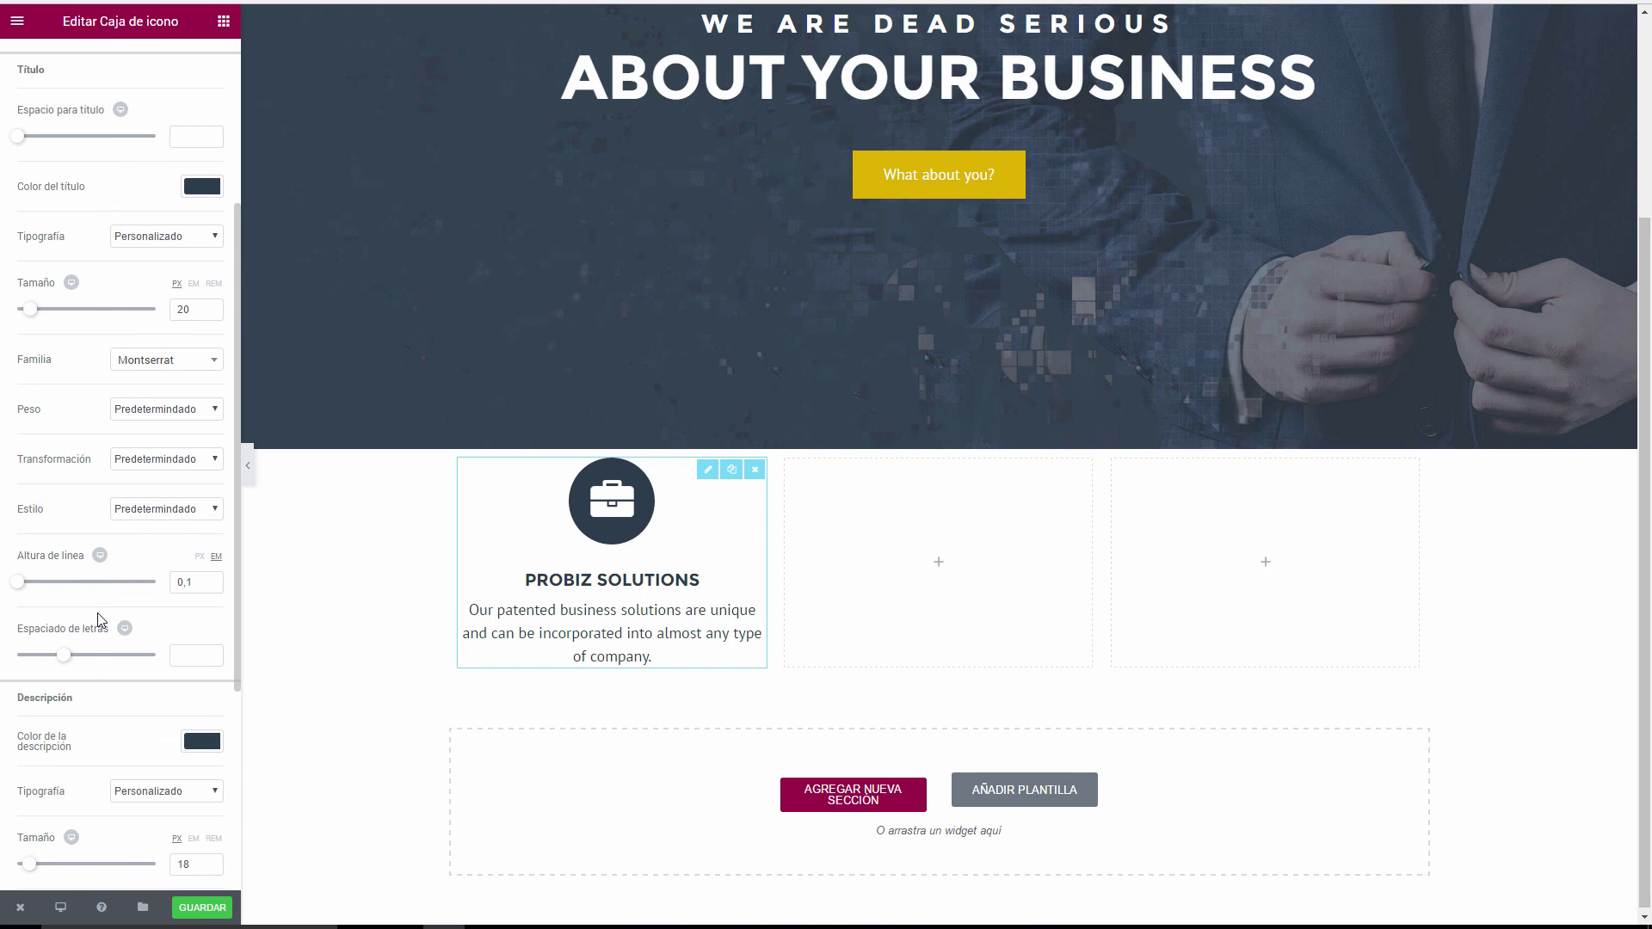
{"action": "scroll", "coordinate": [102, 620], "scroll_direction": "up", "scroll_amount": 2}
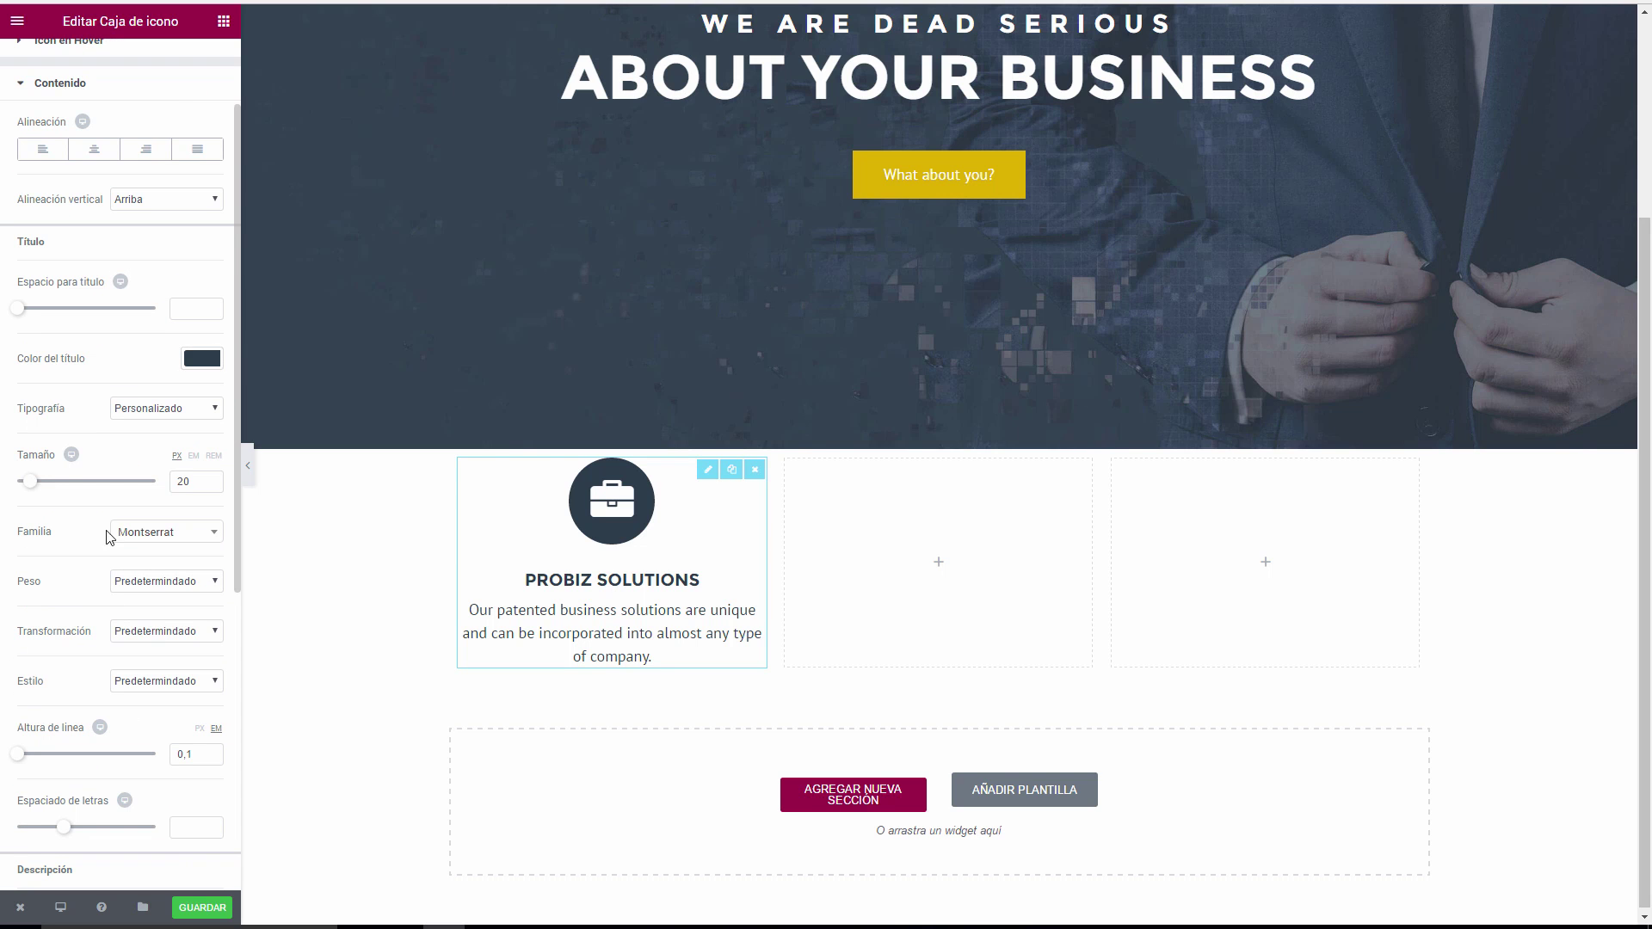
{"action": "left_click_drag", "start_coordinate": [21, 315], "coordinate": [46, 316]}
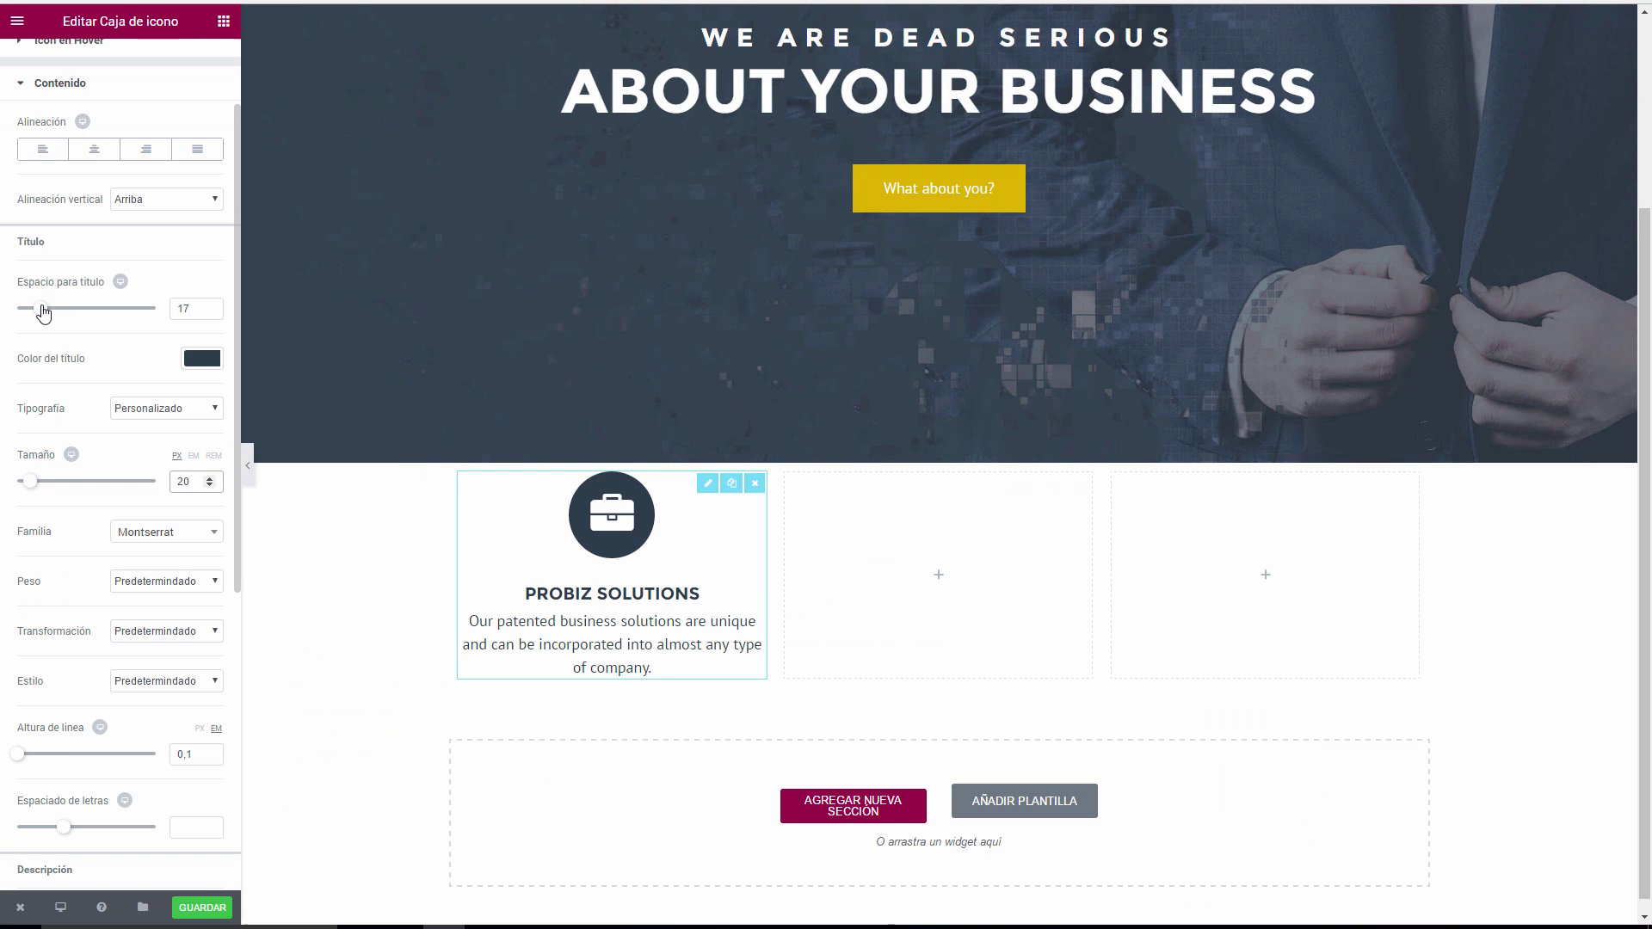
{"action": "left_click_drag", "start_coordinate": [43, 313], "coordinate": [55, 313]}
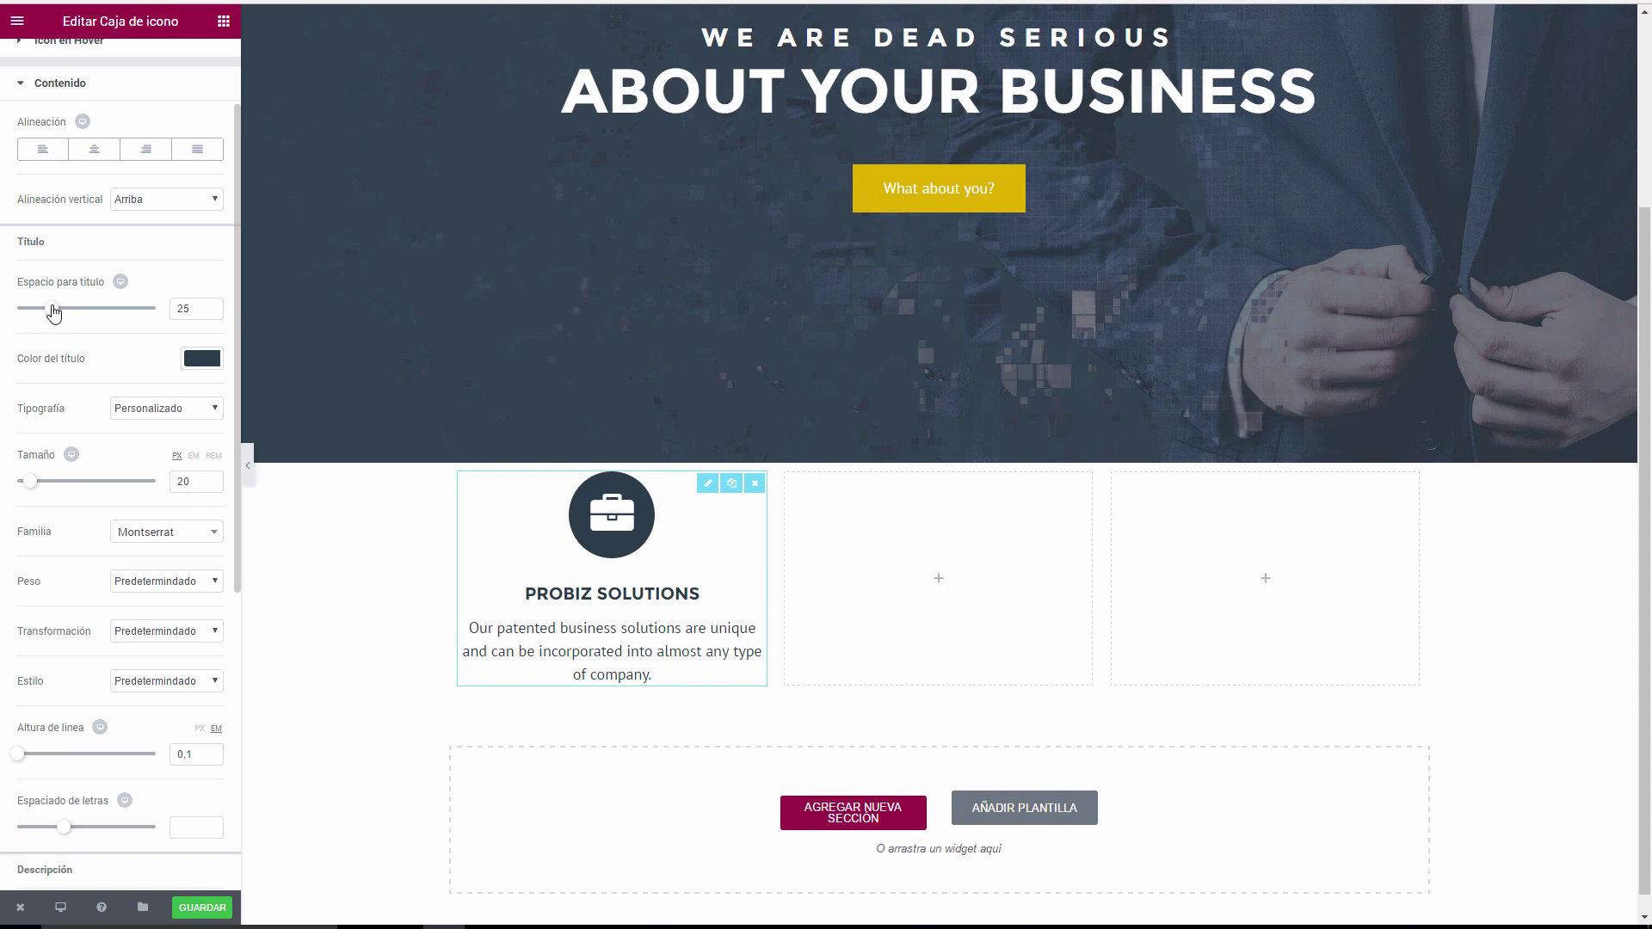
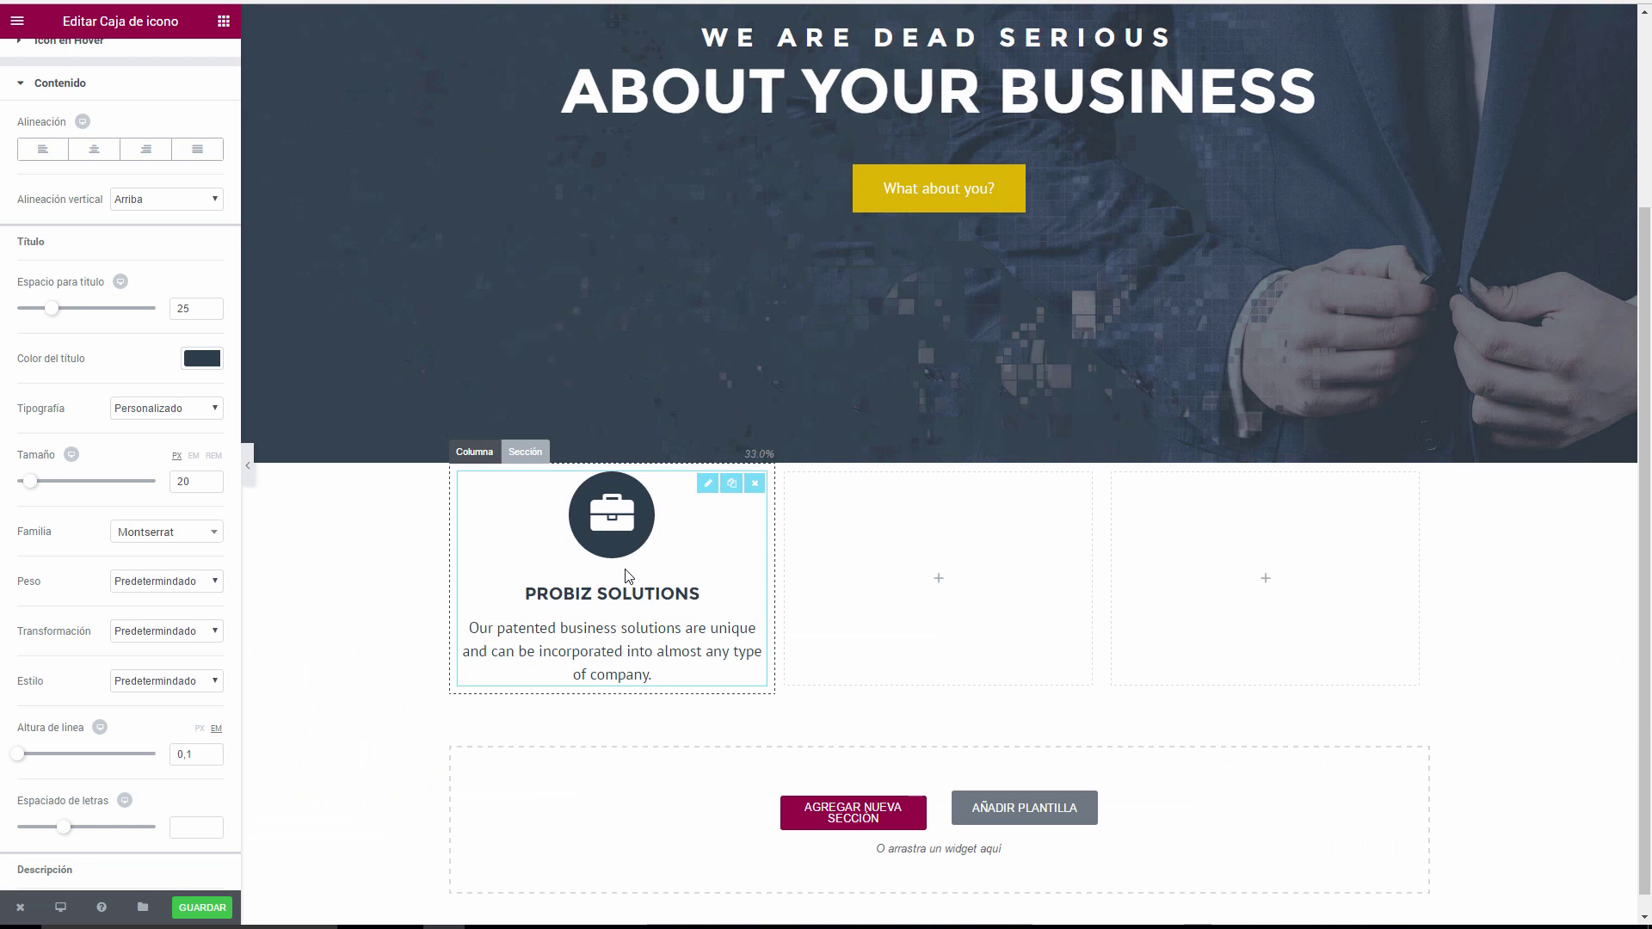
Give the three-column section a top margin of 90 px and an unlinked bottom margin of 100 px, and compare its preview with the demo page.
{"action": "left_click", "coordinate": [526, 451]}
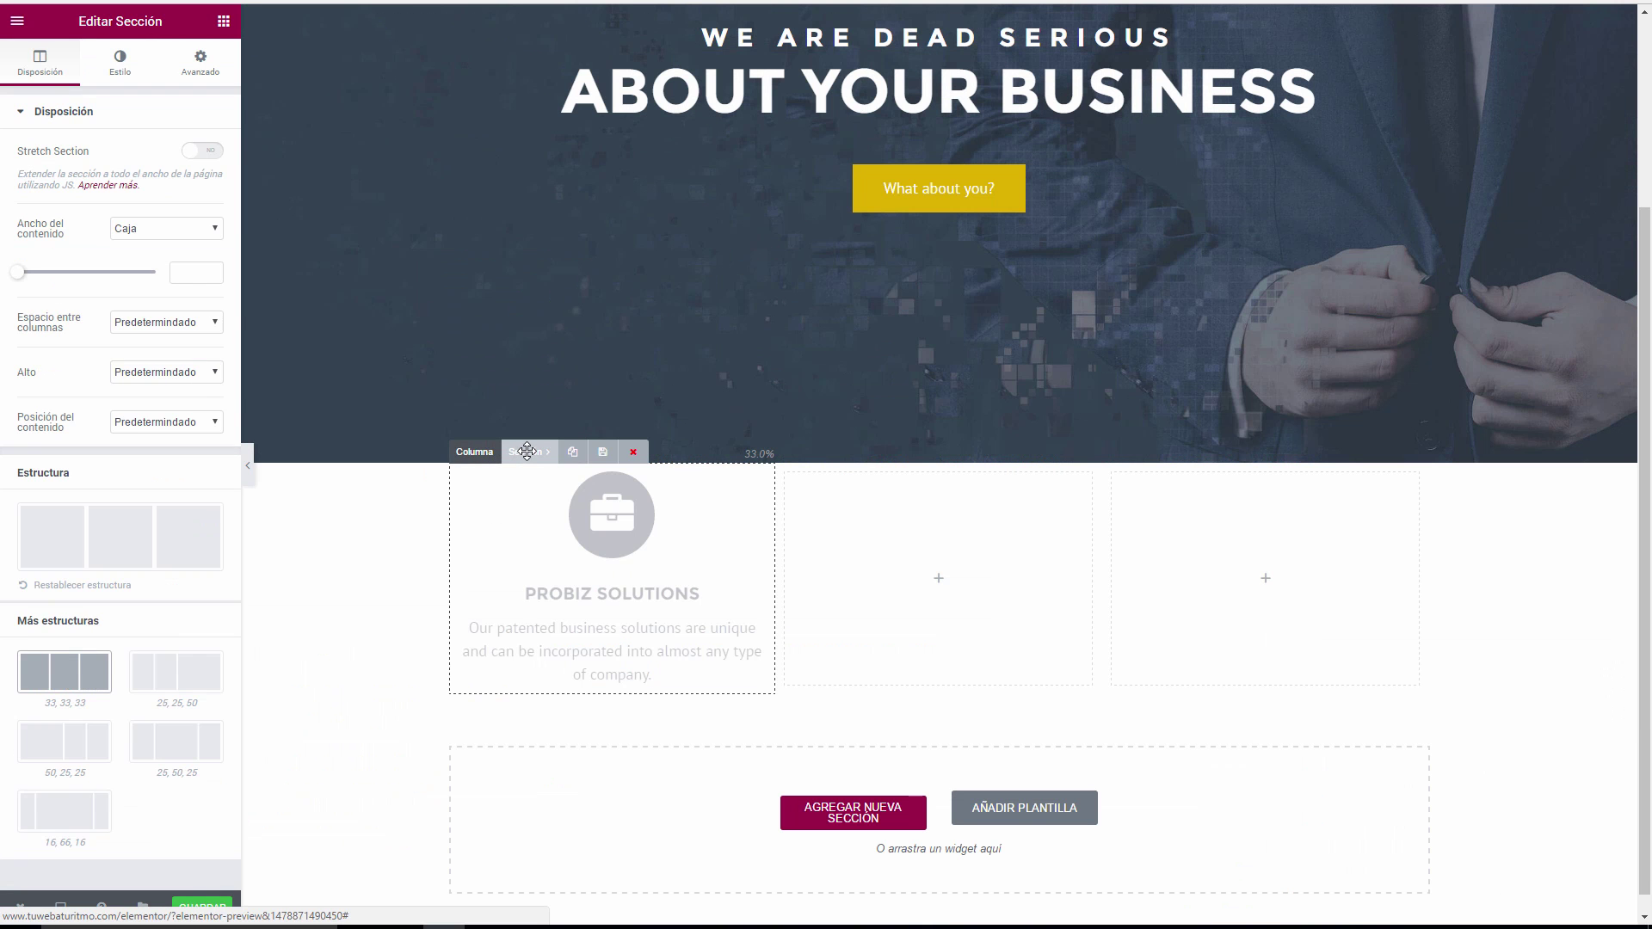
{"action": "left_click", "coordinate": [203, 61]}
{"action": "left_click", "coordinate": [32, 182]}
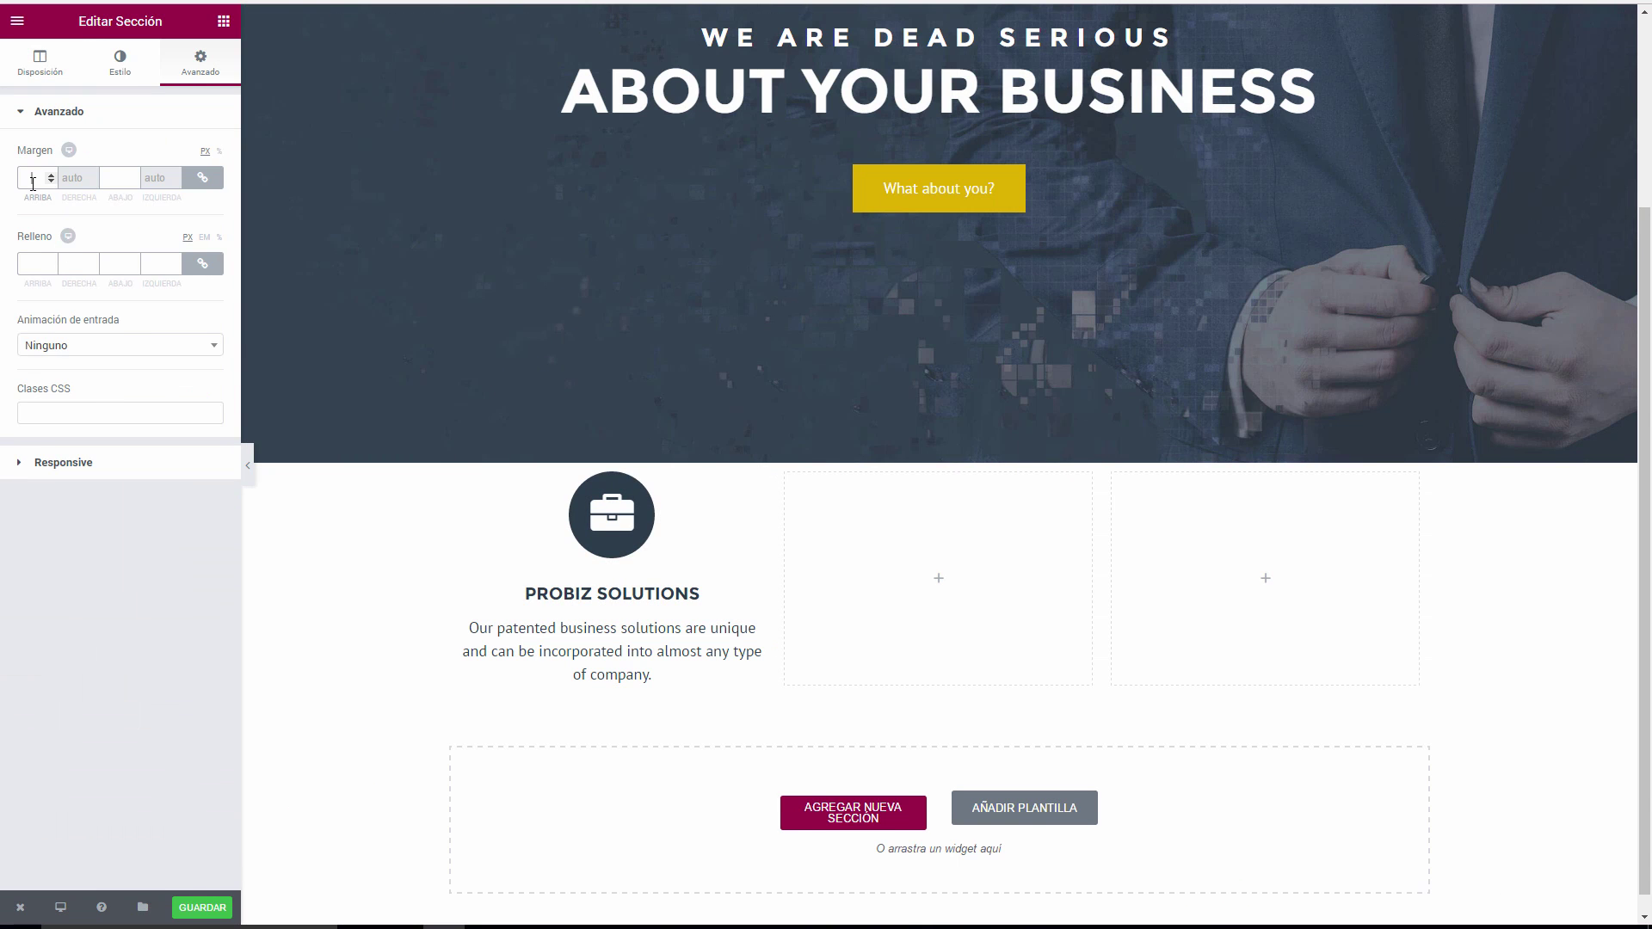
{"action": "type", "text": "80"}
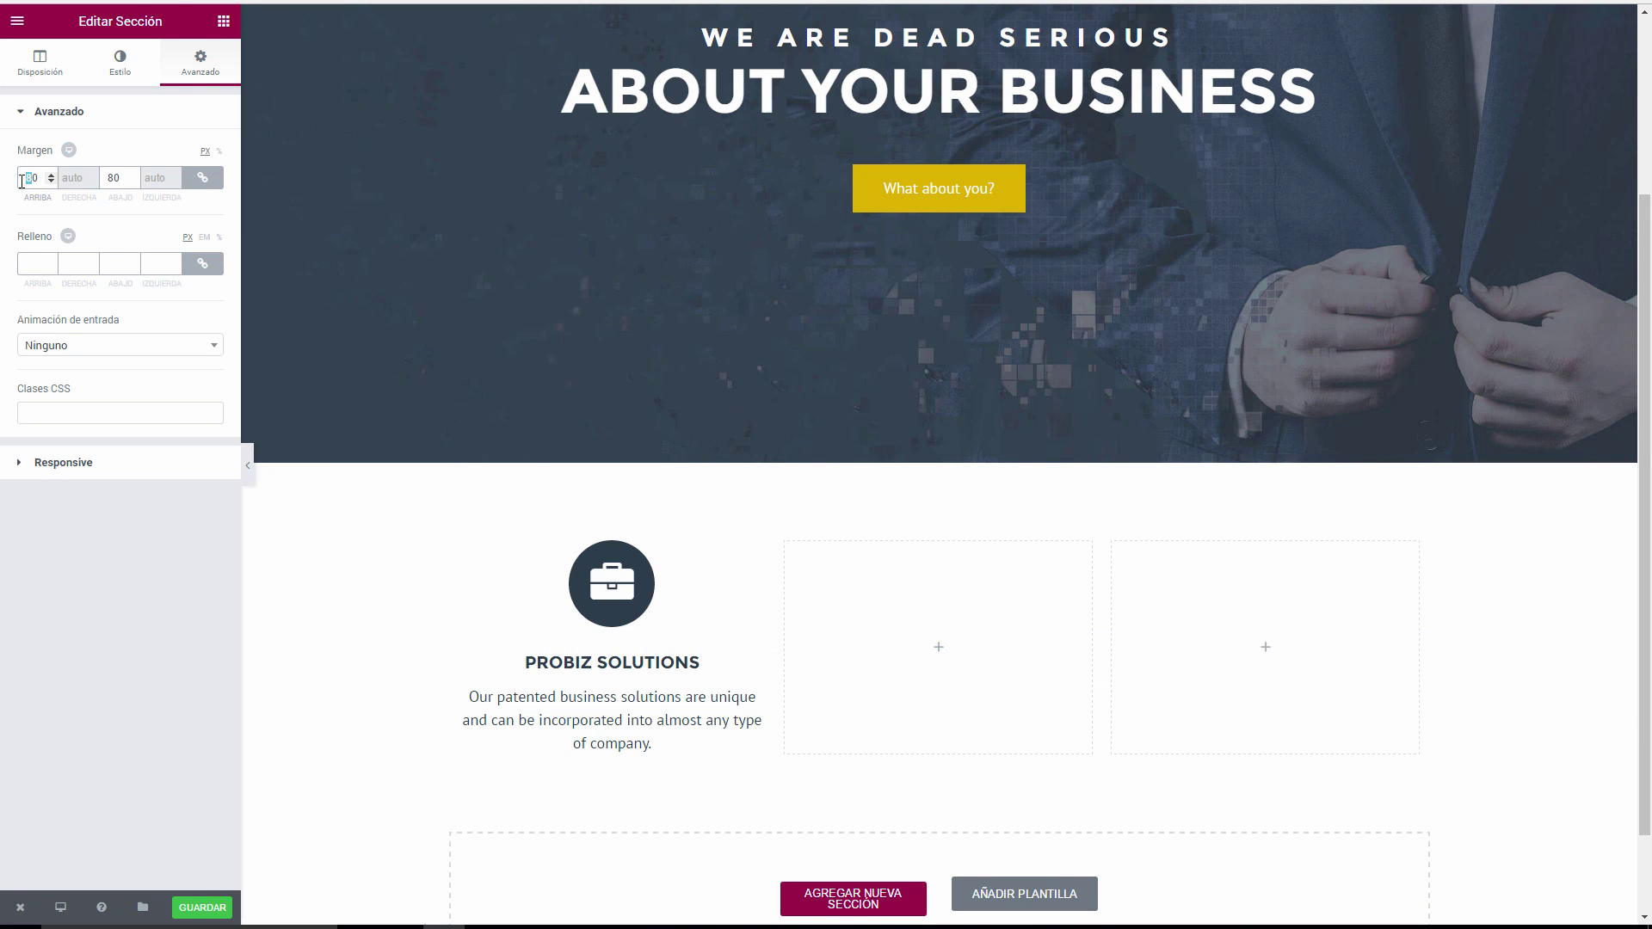
{"action": "type", "text": "9"}
{"action": "left_click", "coordinate": [202, 177]}
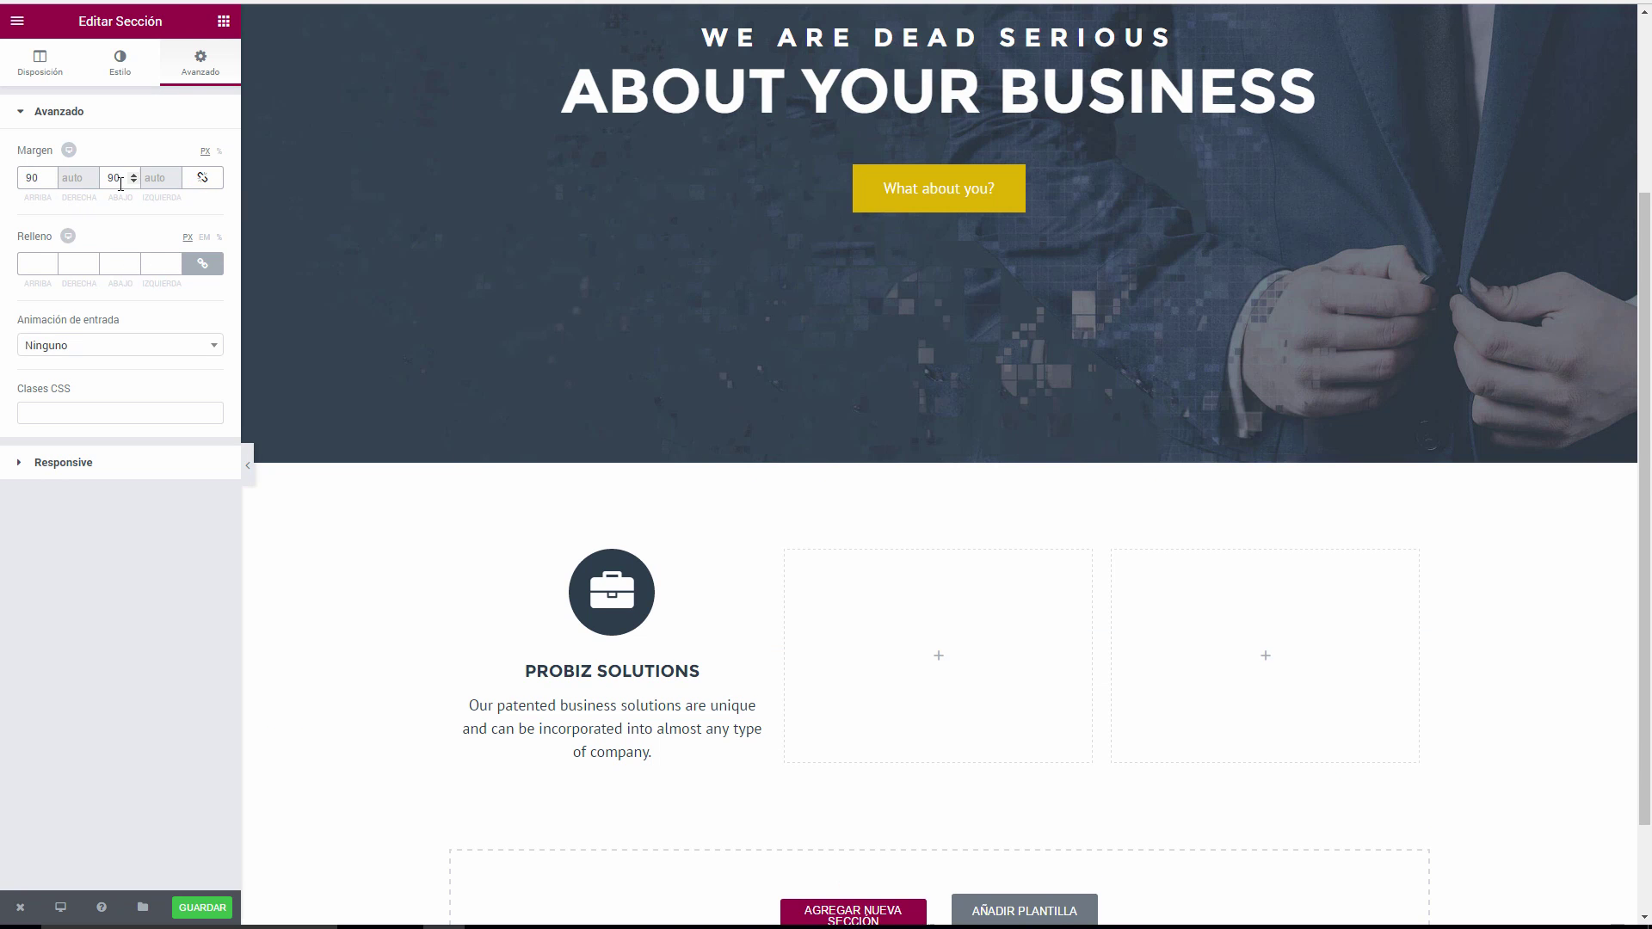
{"action": "type", "text": "100"}
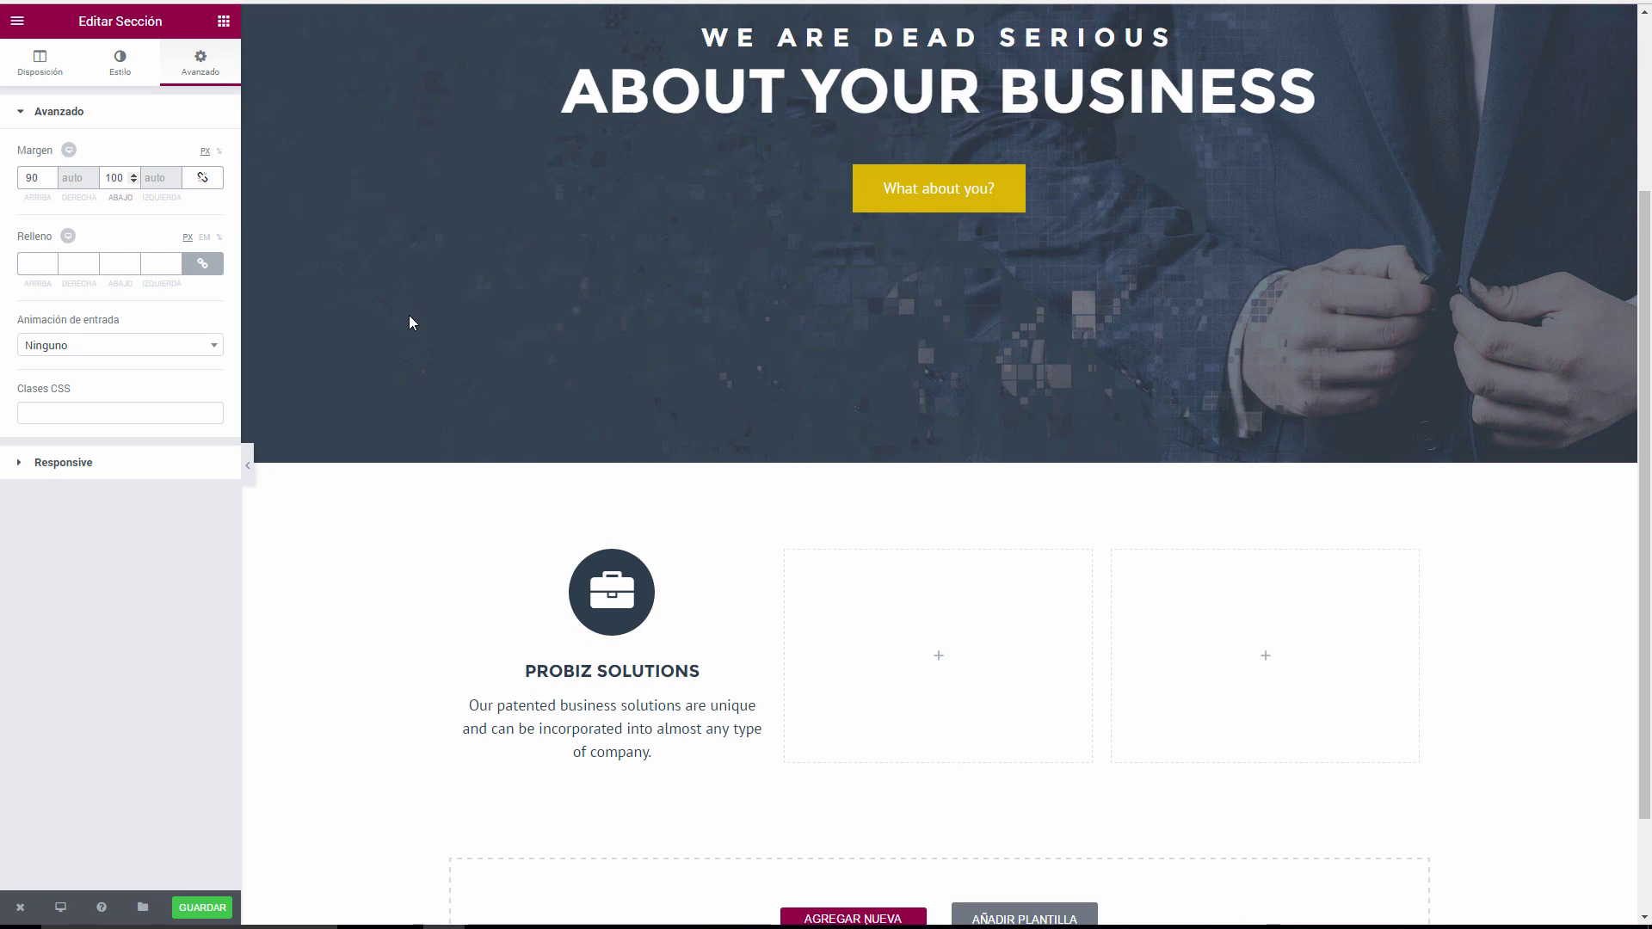
{"action": "left_click", "coordinate": [247, 466]}
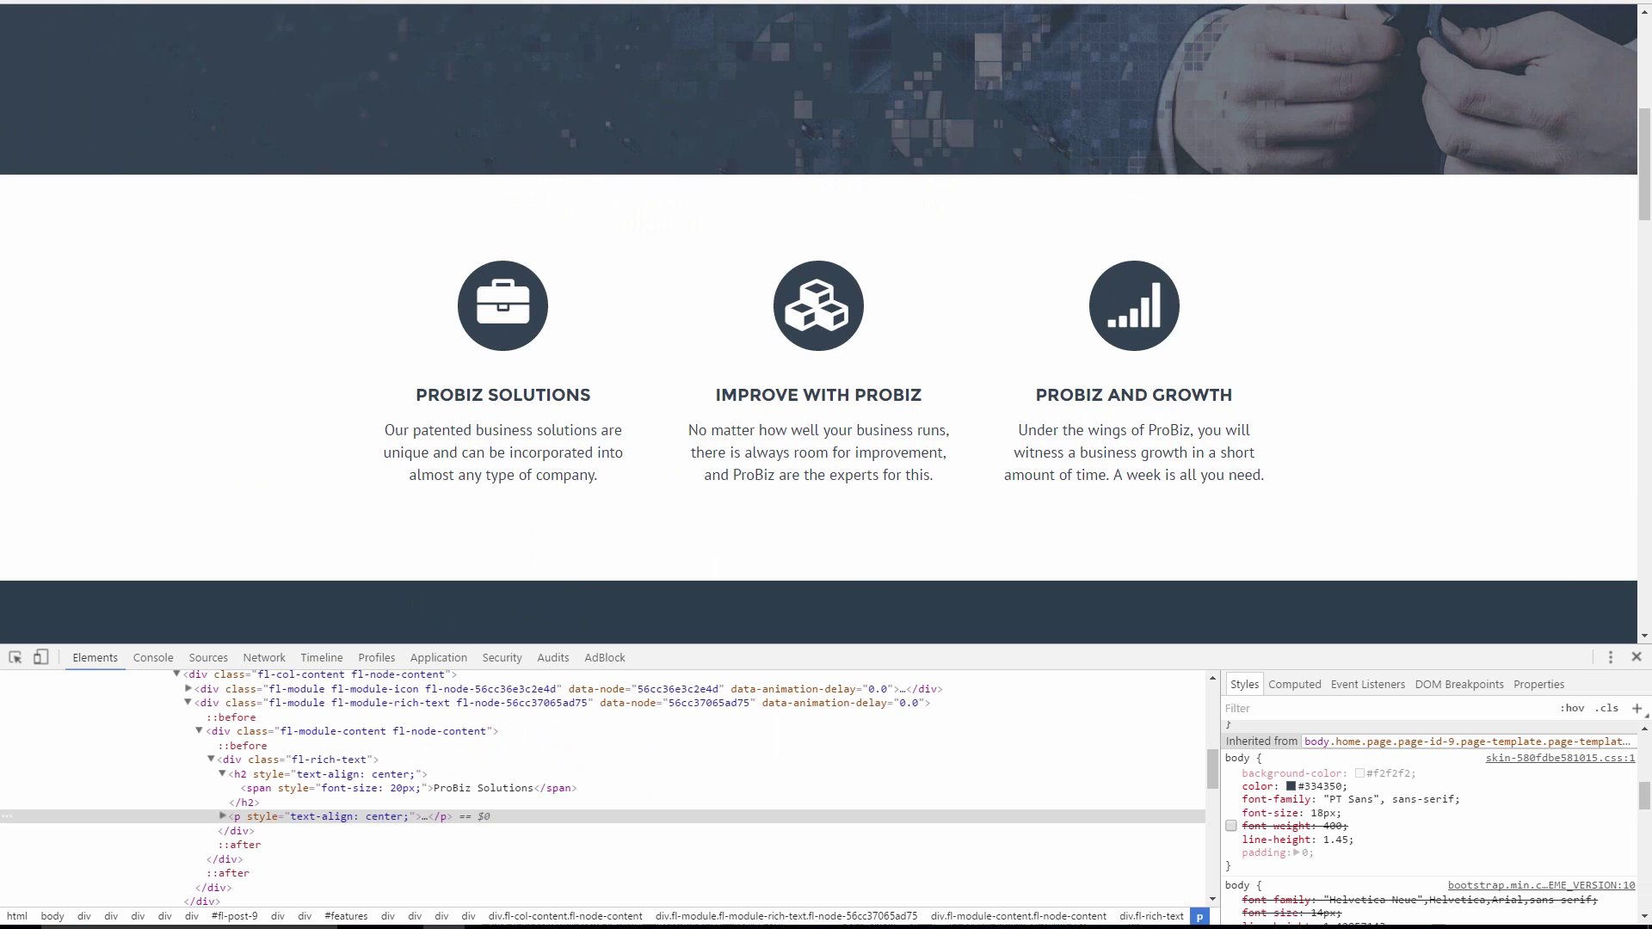
{"action": "scroll", "coordinate": [407, 173], "scroll_direction": "up", "scroll_amount": 2}
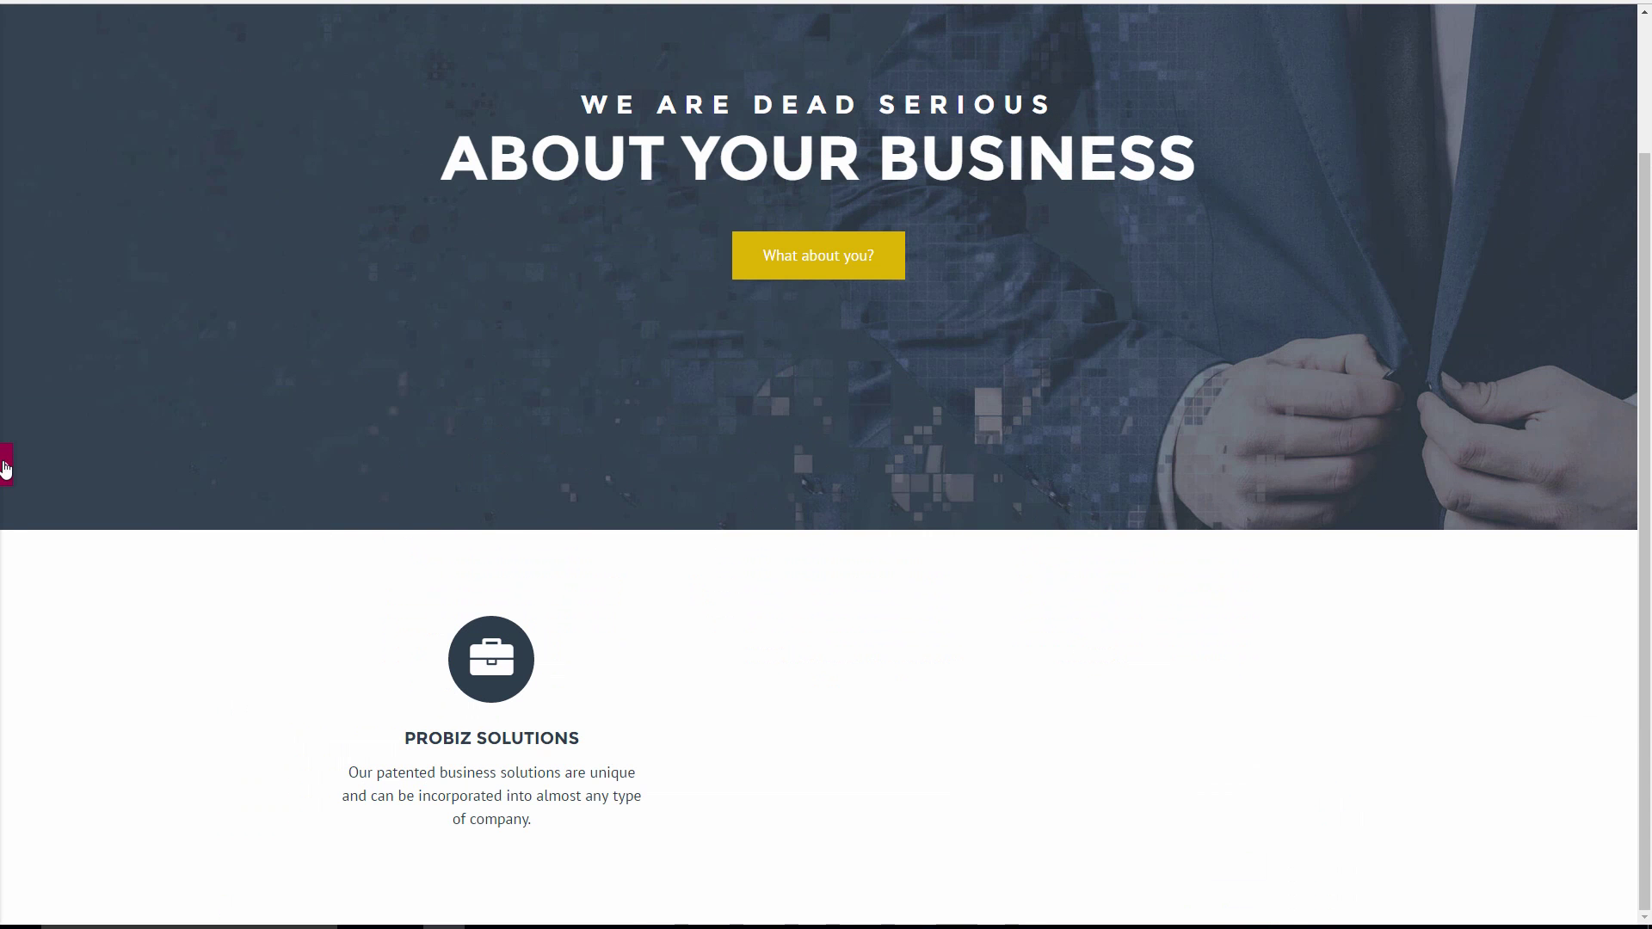
{"action": "left_click", "coordinate": [4, 468]}
Duplicate the PROBIZ SOLUTIONS icon box twice and place the copies in the second and third columns.
{"action": "scroll", "coordinate": [534, 559], "scroll_direction": "down", "scroll_amount": 2}
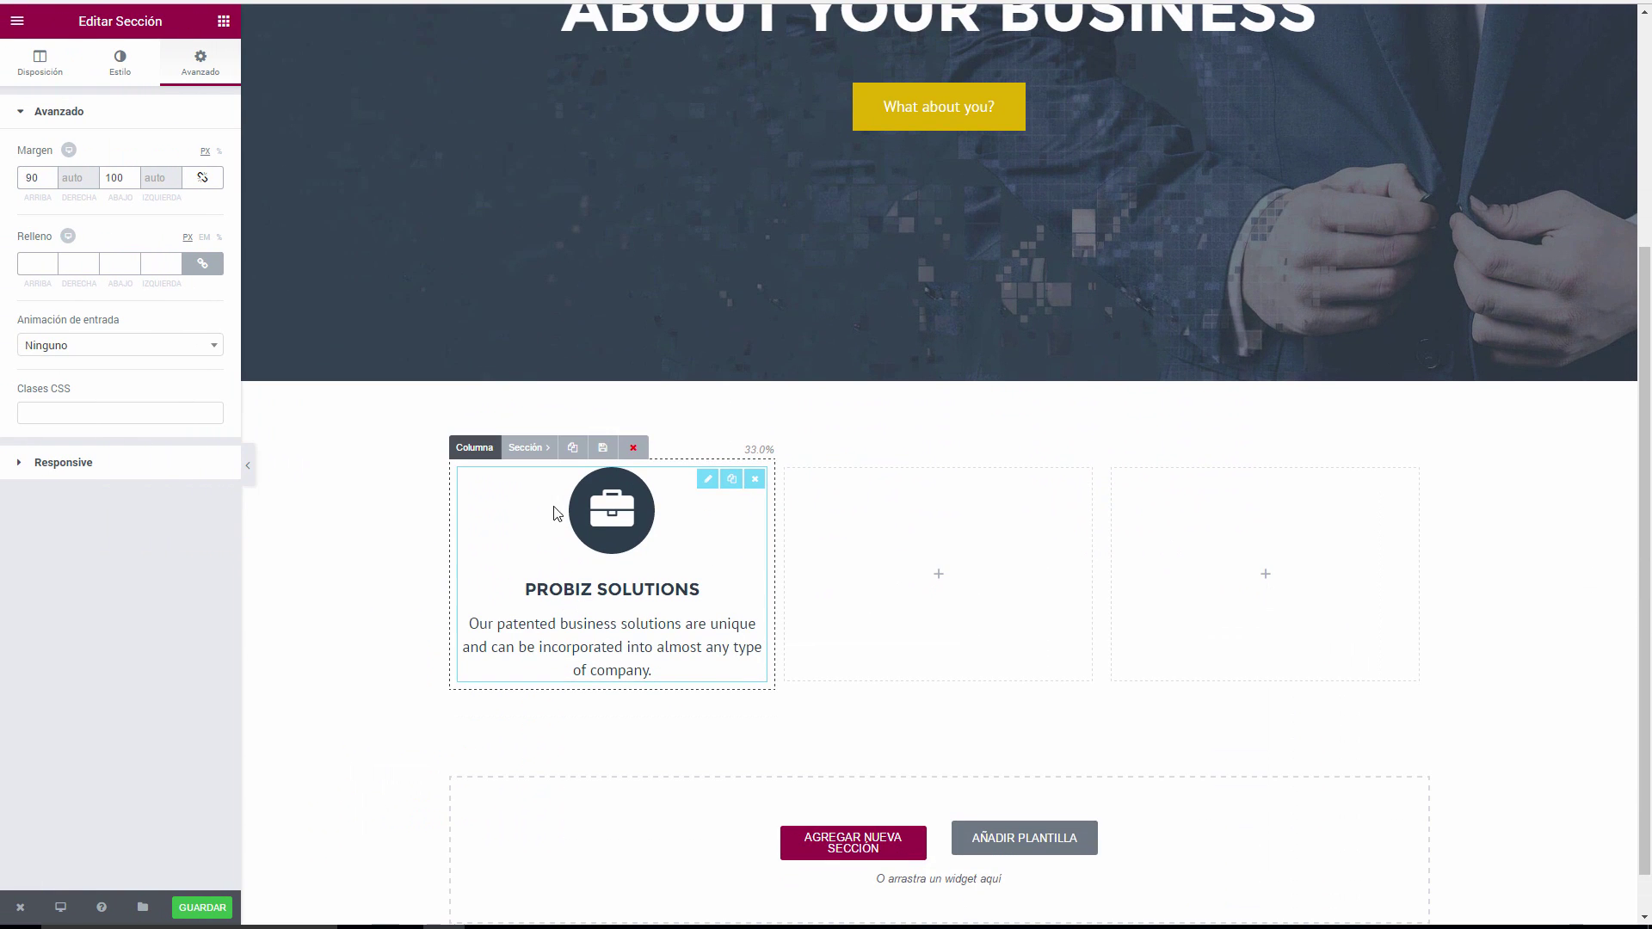
{"action": "left_click", "coordinate": [732, 482]}
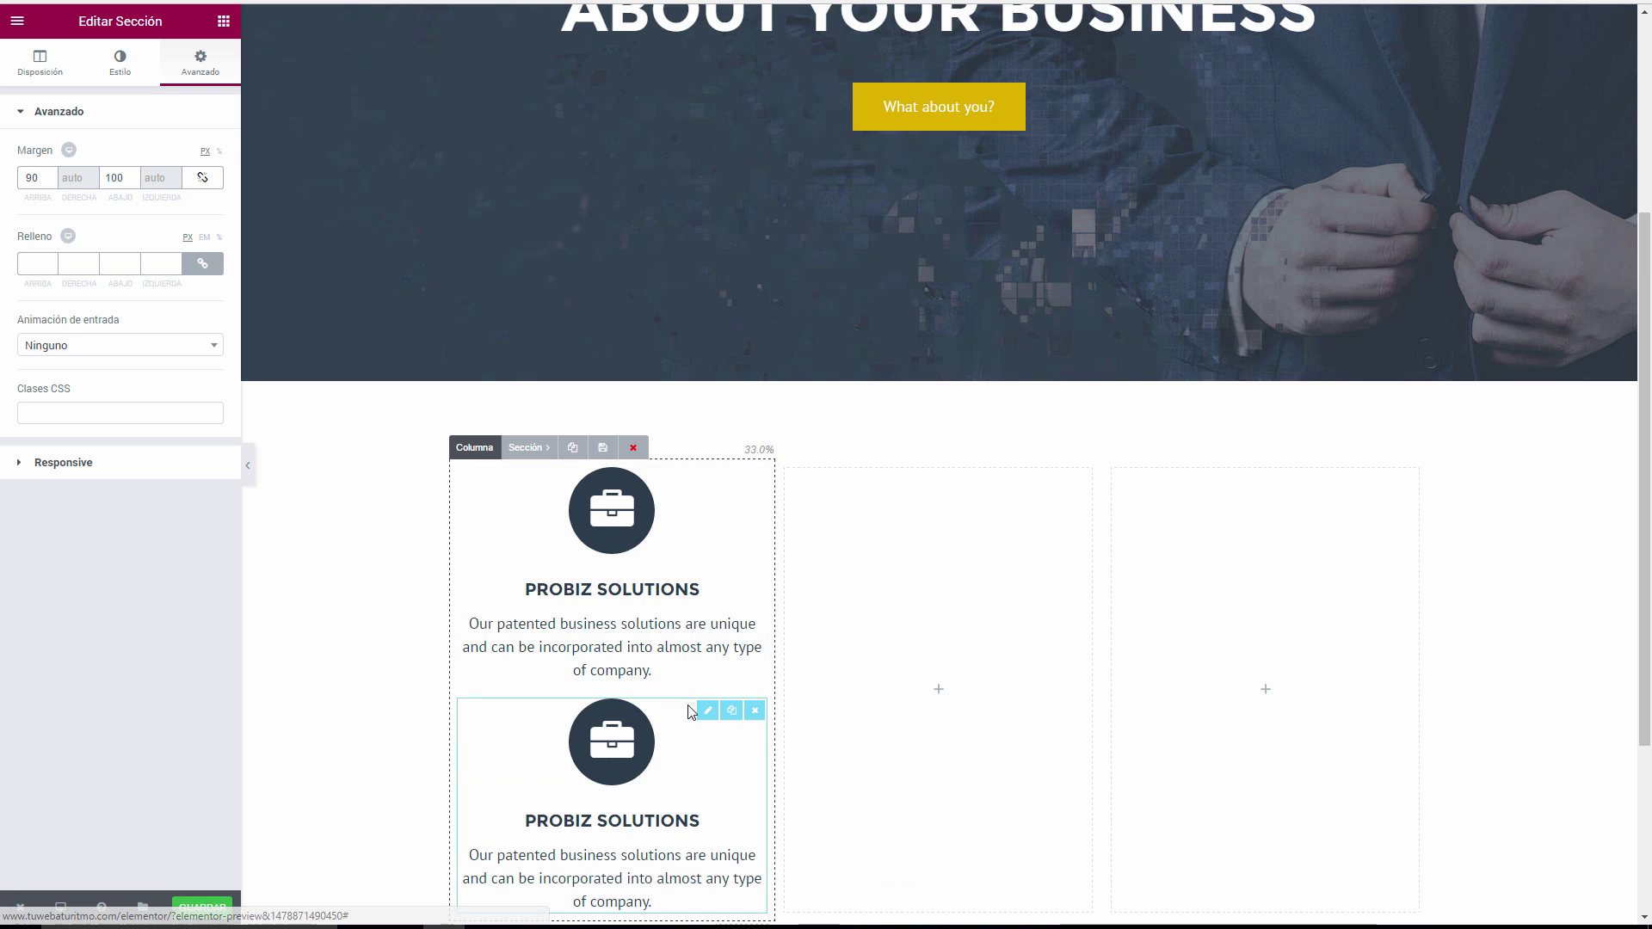
{"action": "left_click_drag", "start_coordinate": [701, 706], "coordinate": [923, 495]}
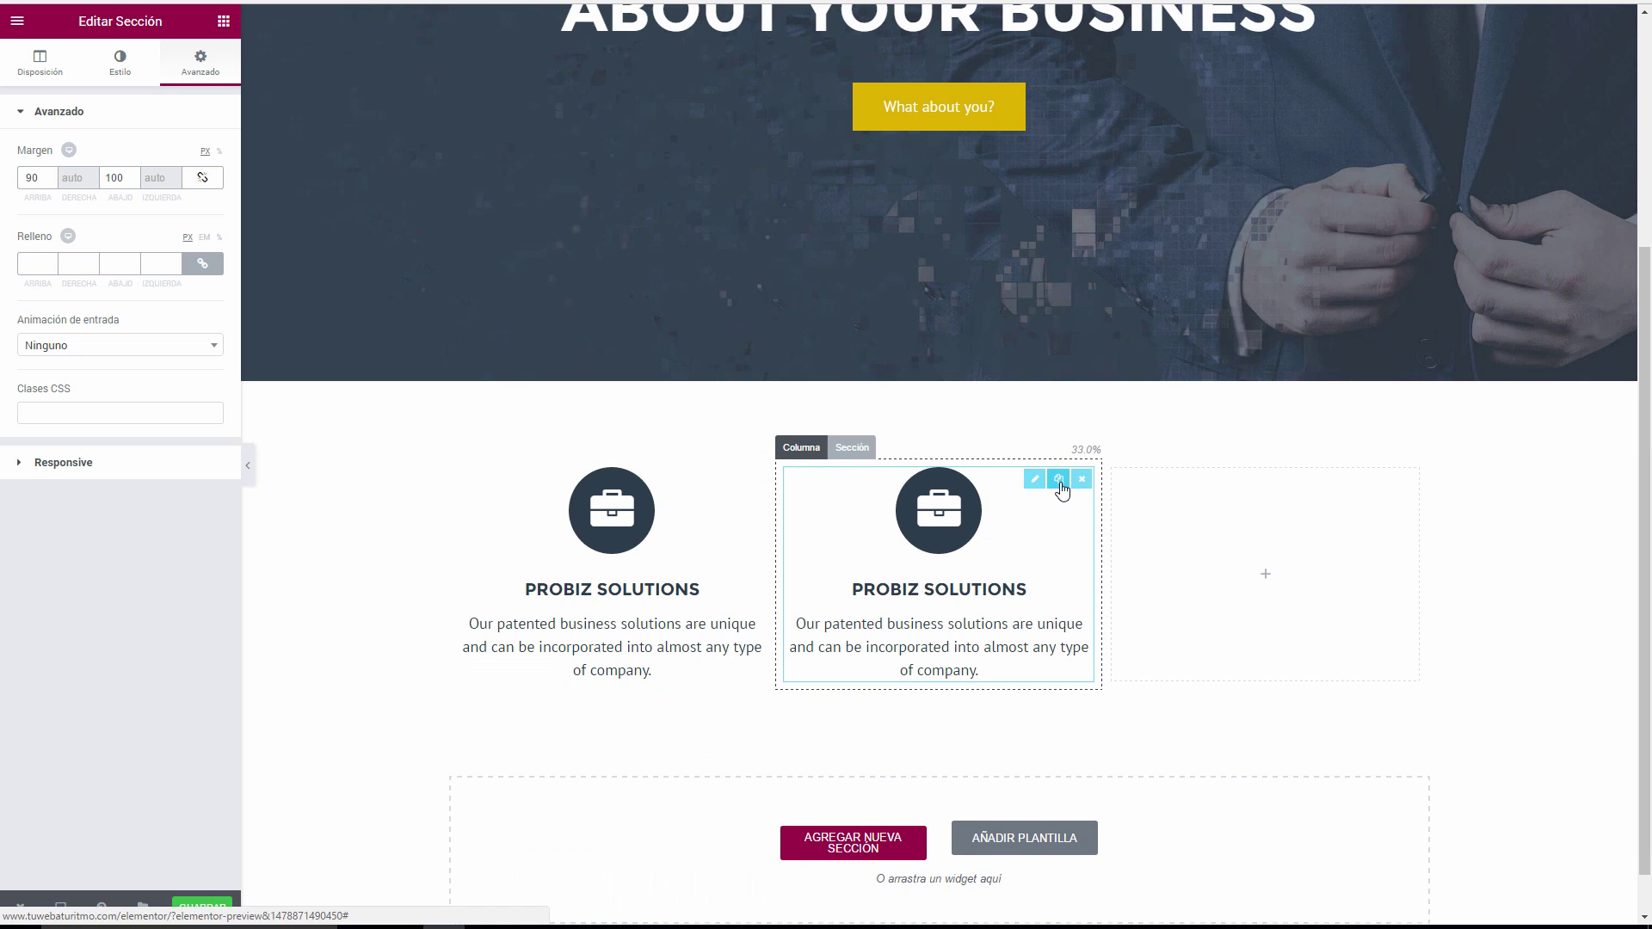
{"action": "left_click", "coordinate": [1058, 479]}
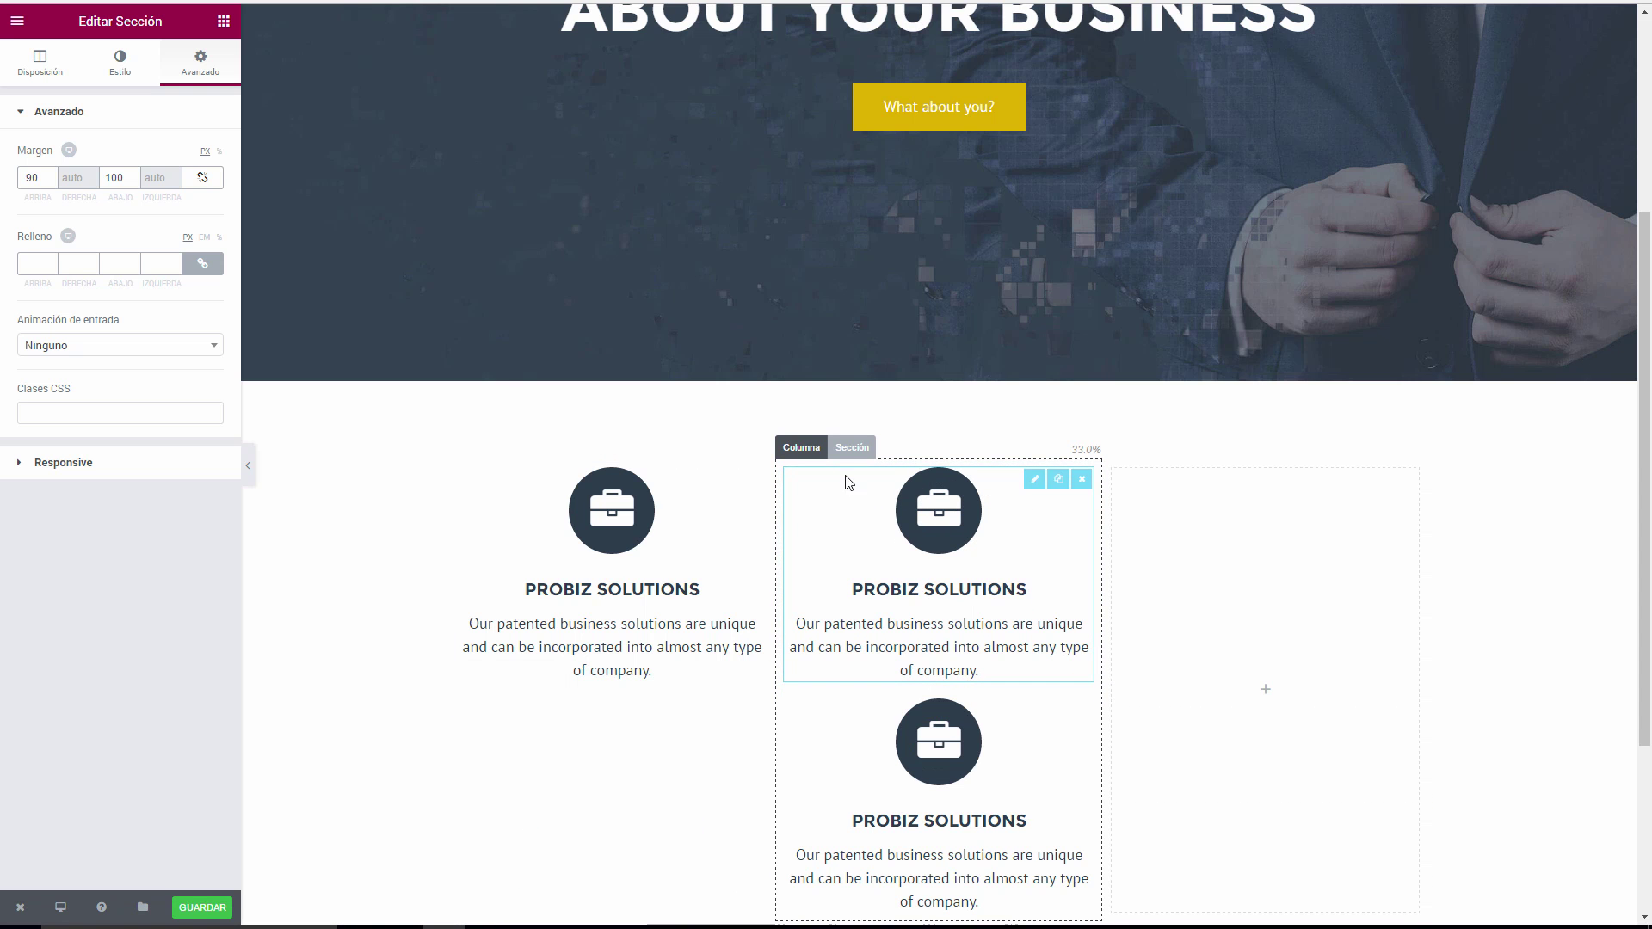
{"action": "left_click_drag", "start_coordinate": [1027, 484], "coordinate": [1155, 531]}
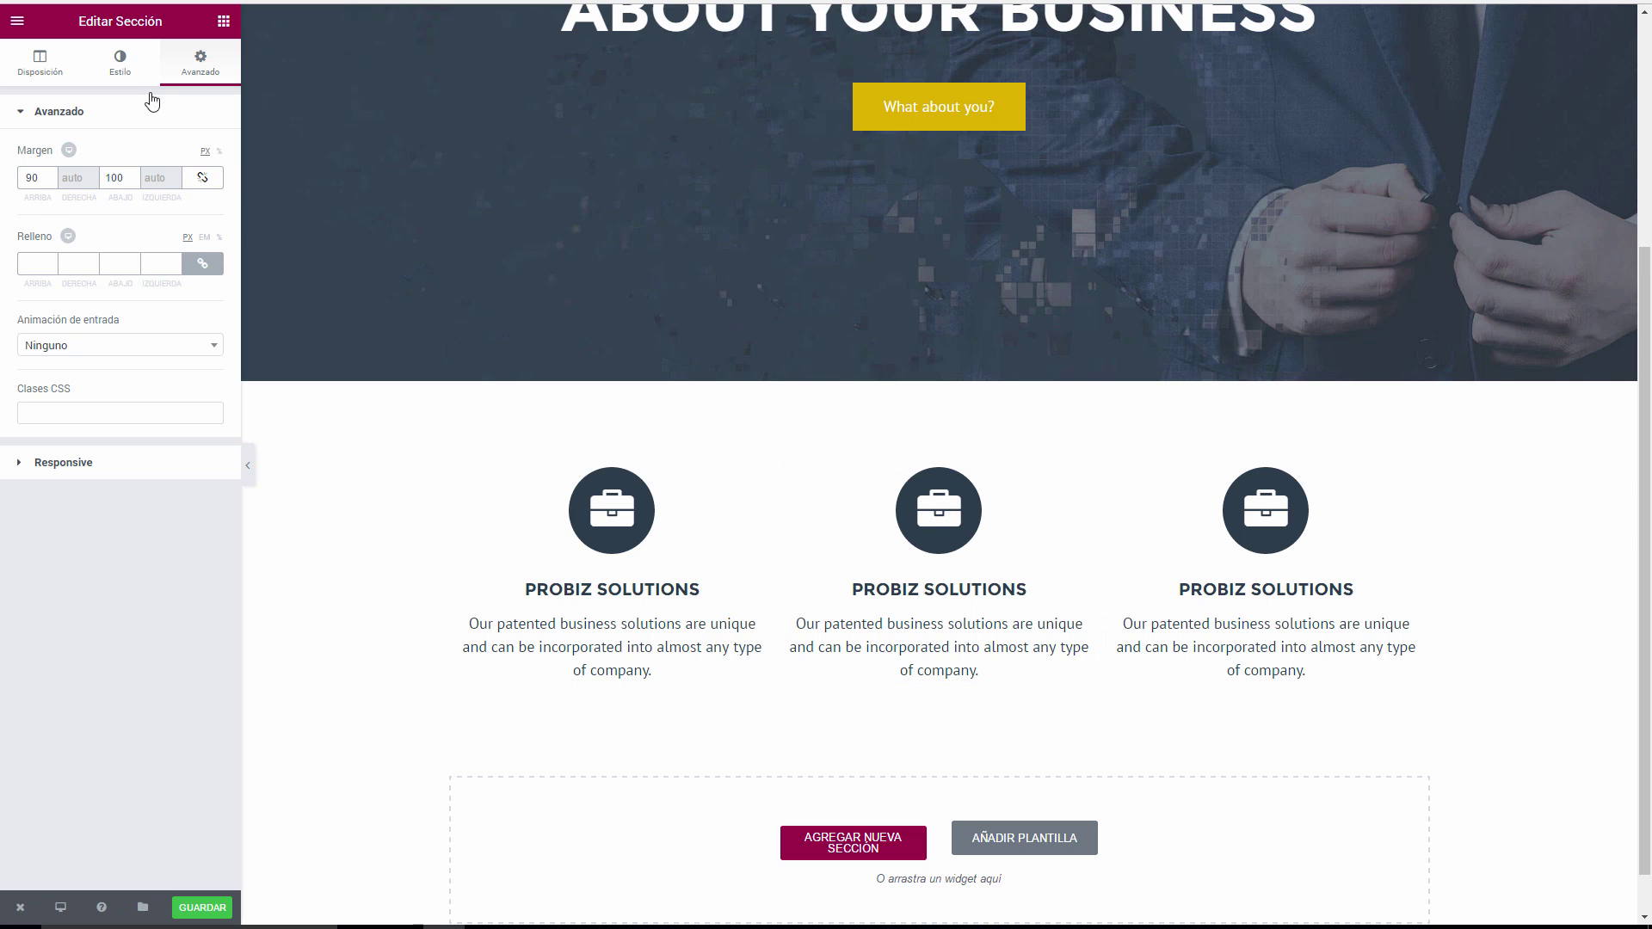
{"action": "left_click", "coordinate": [120, 64]}
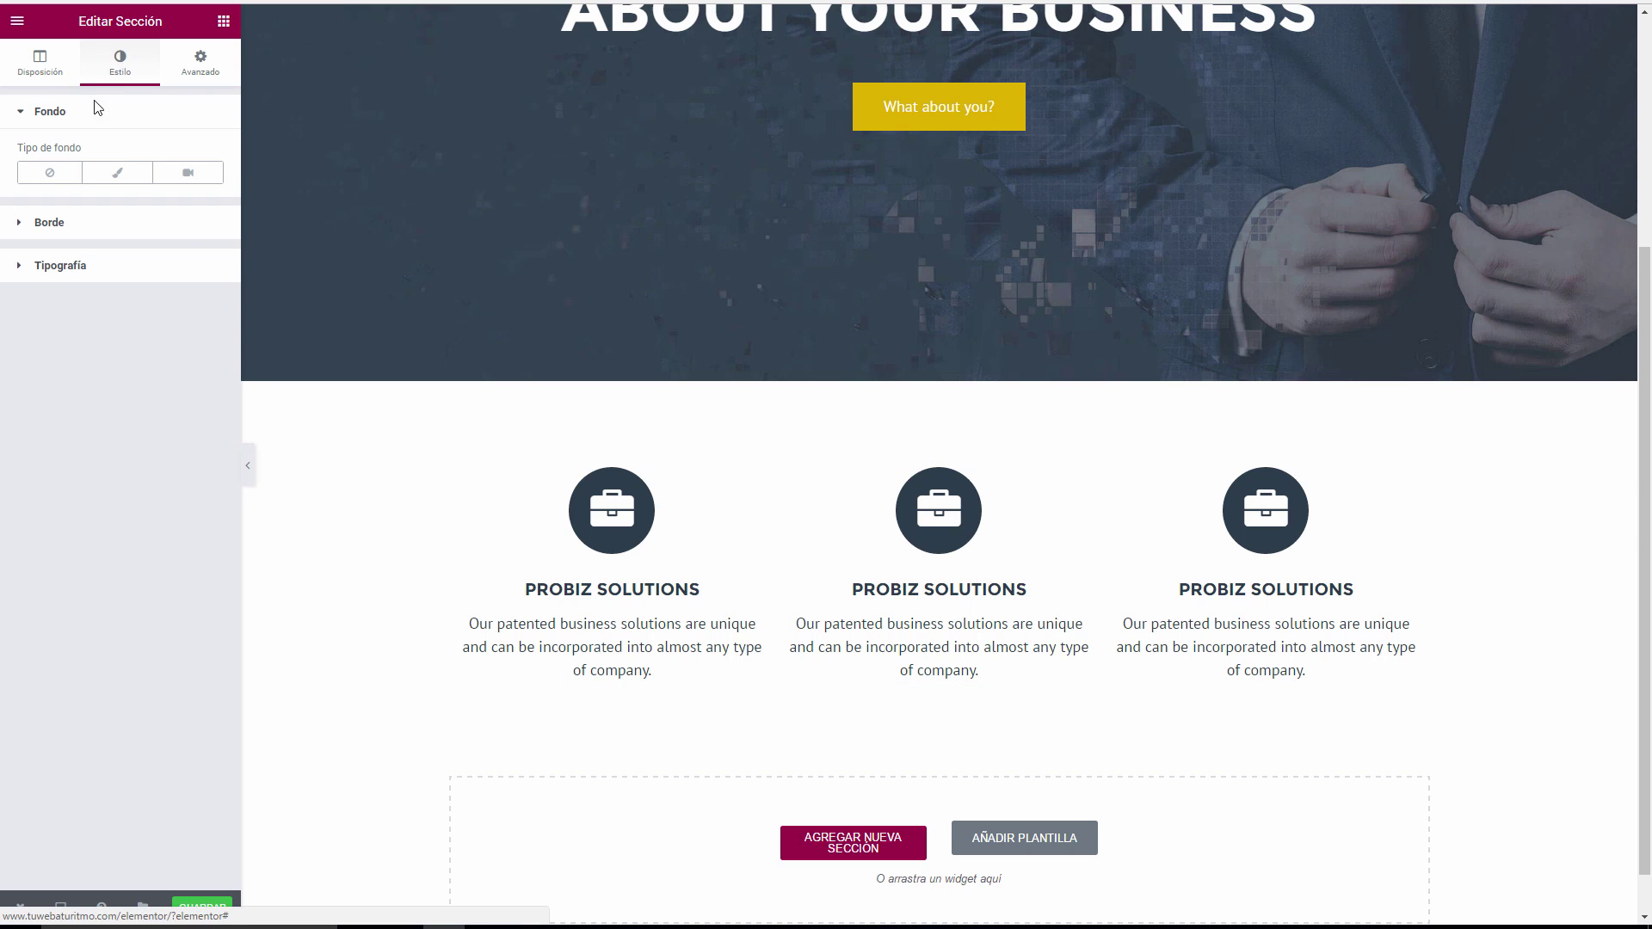
{"action": "left_click", "coordinate": [39, 63]}
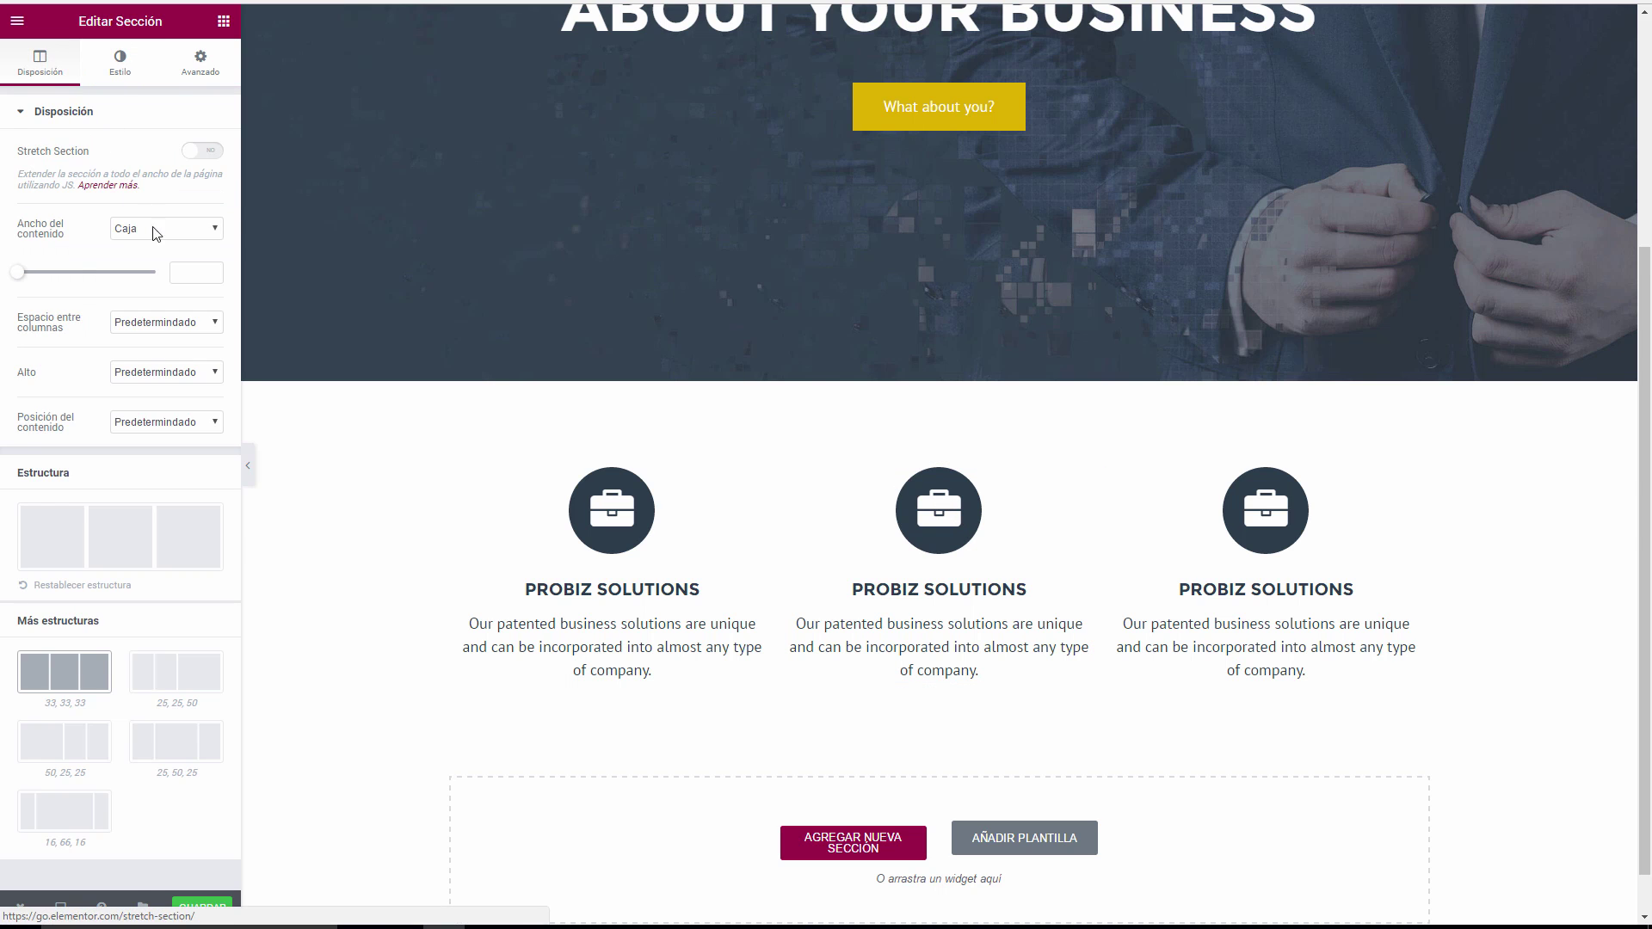
Inspect the second icon on the demo page and change the second column's icon box icon to cubes.
{"action": "left_click", "coordinate": [958, 519]}
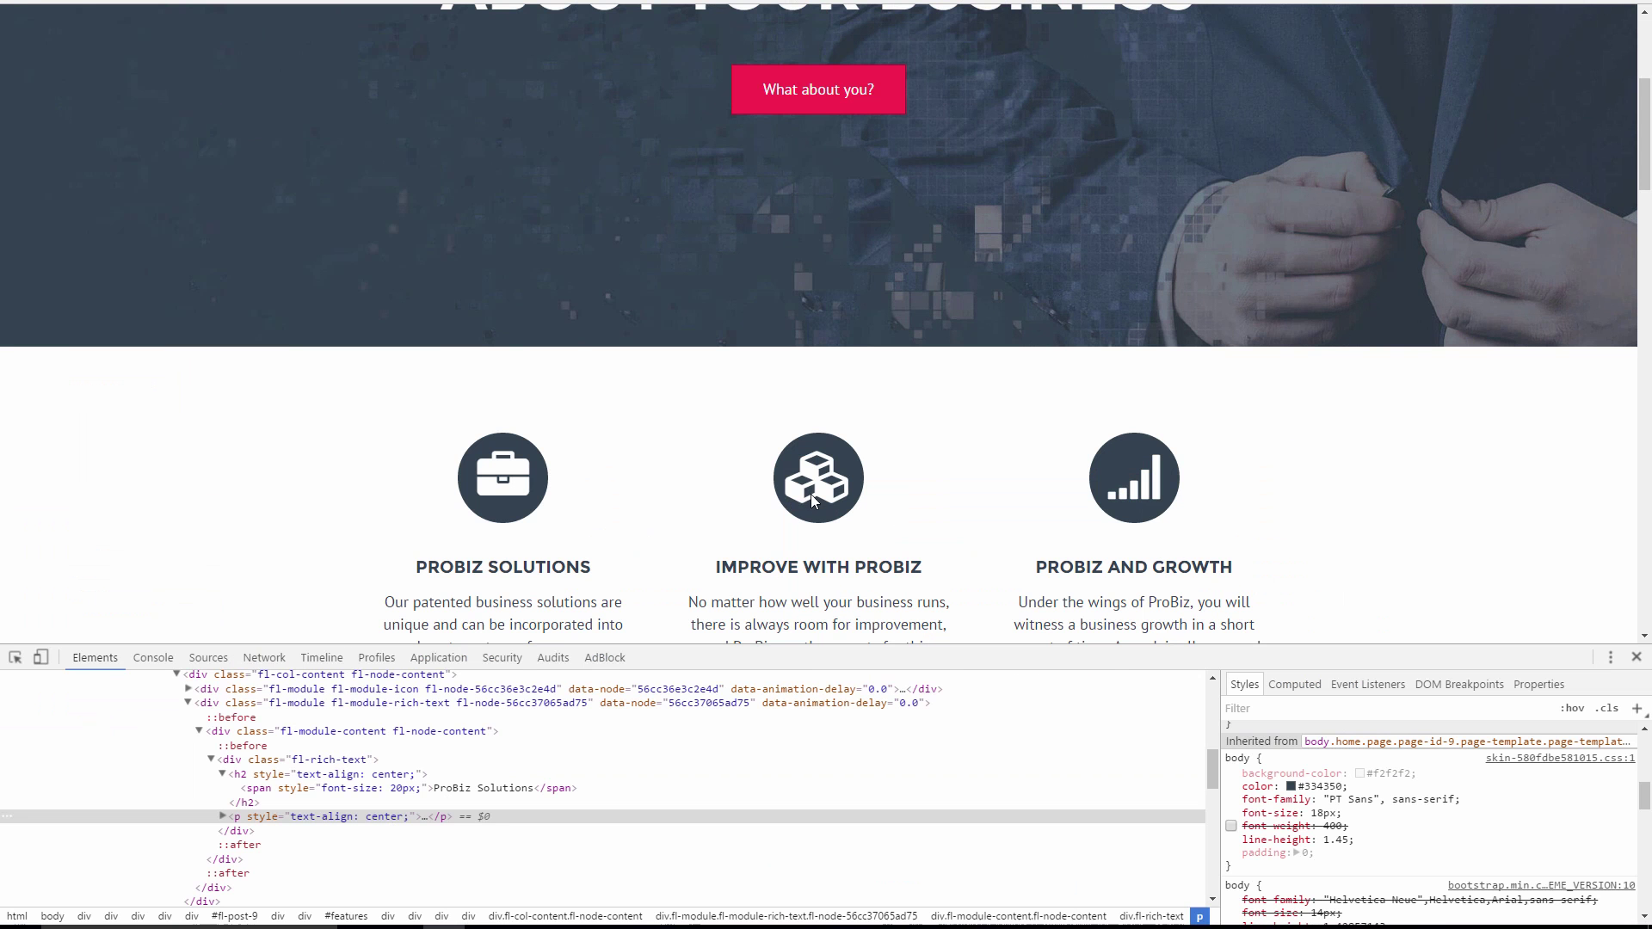
{"action": "right_click", "coordinate": [811, 494]}
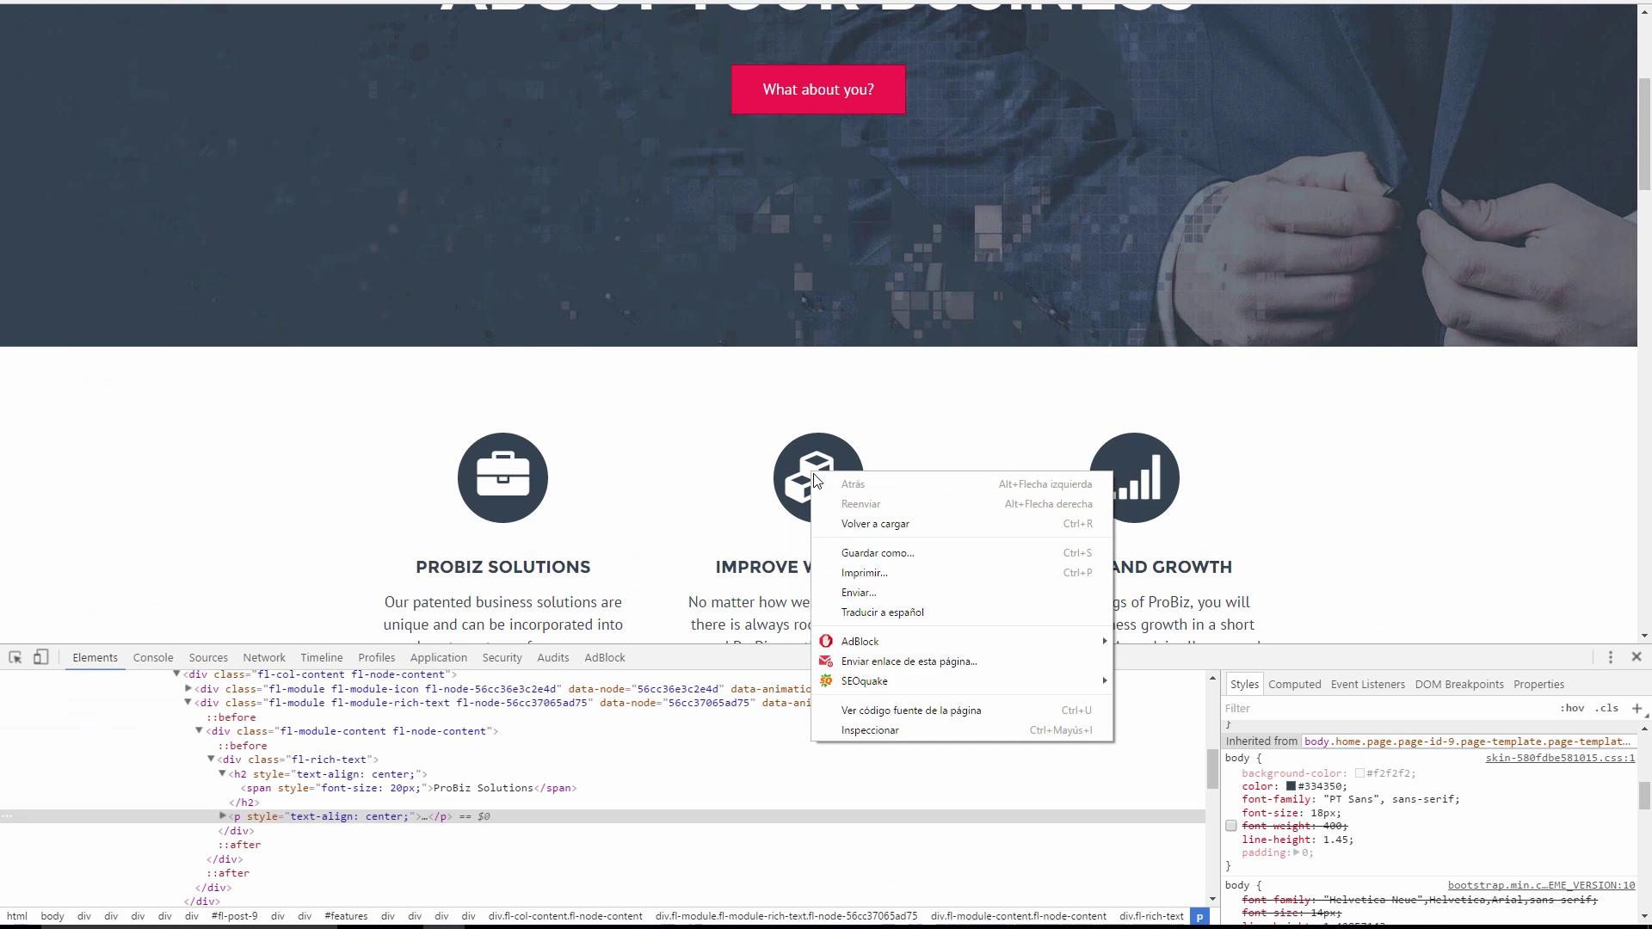
{"action": "left_click", "coordinate": [870, 756]}
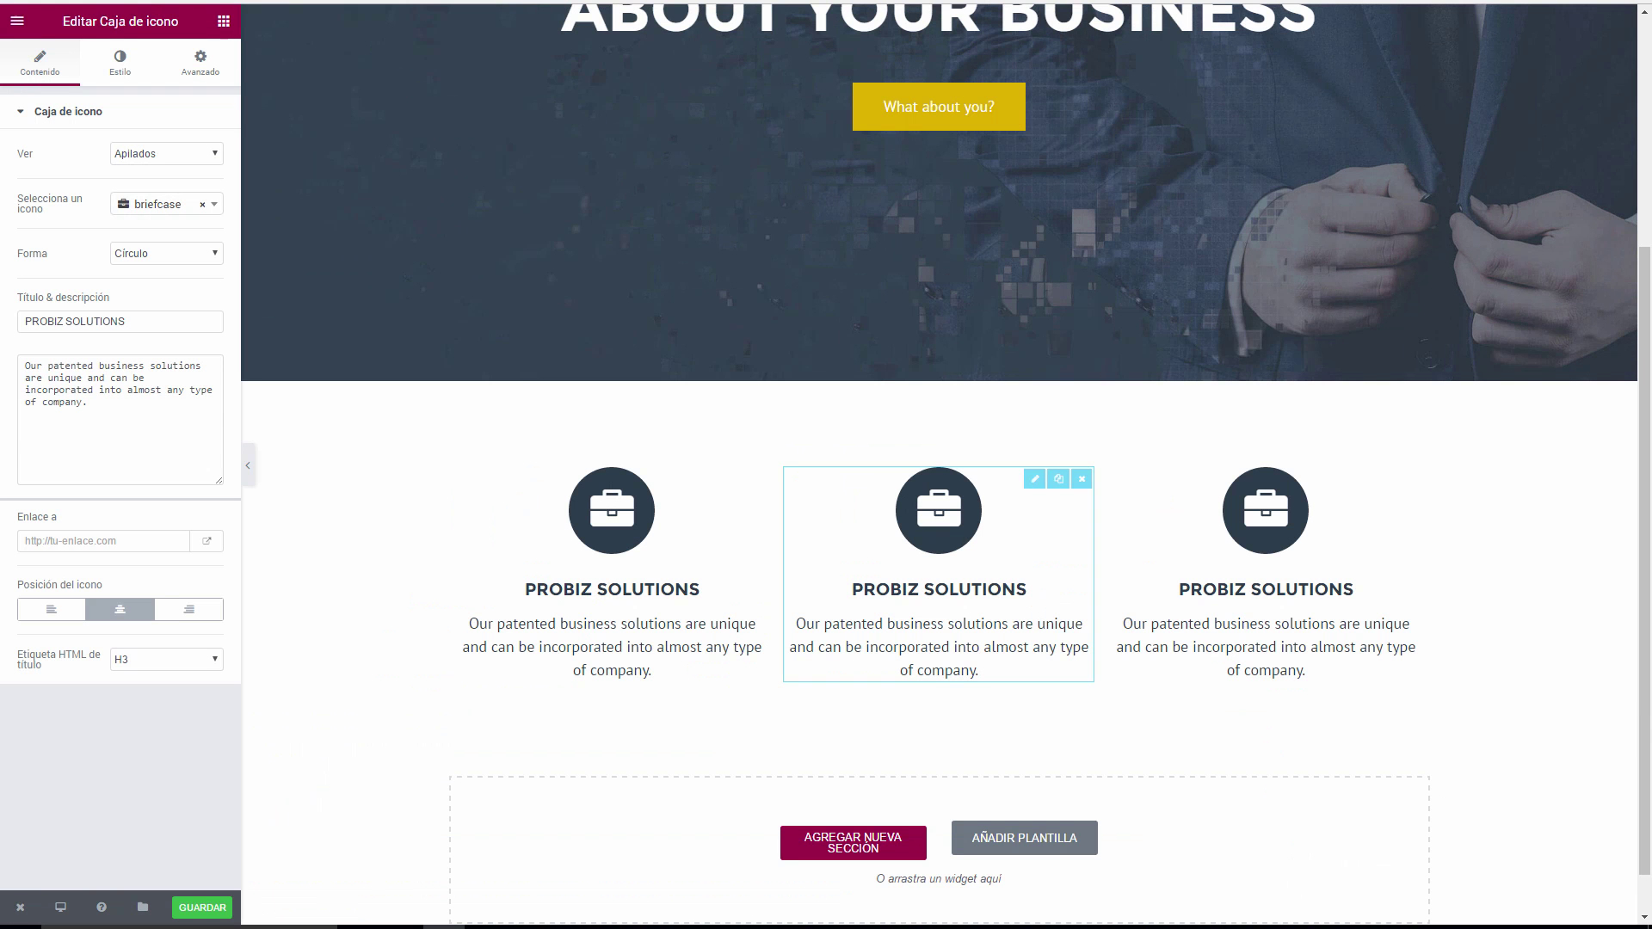
{"action": "left_click", "coordinate": [142, 206]}
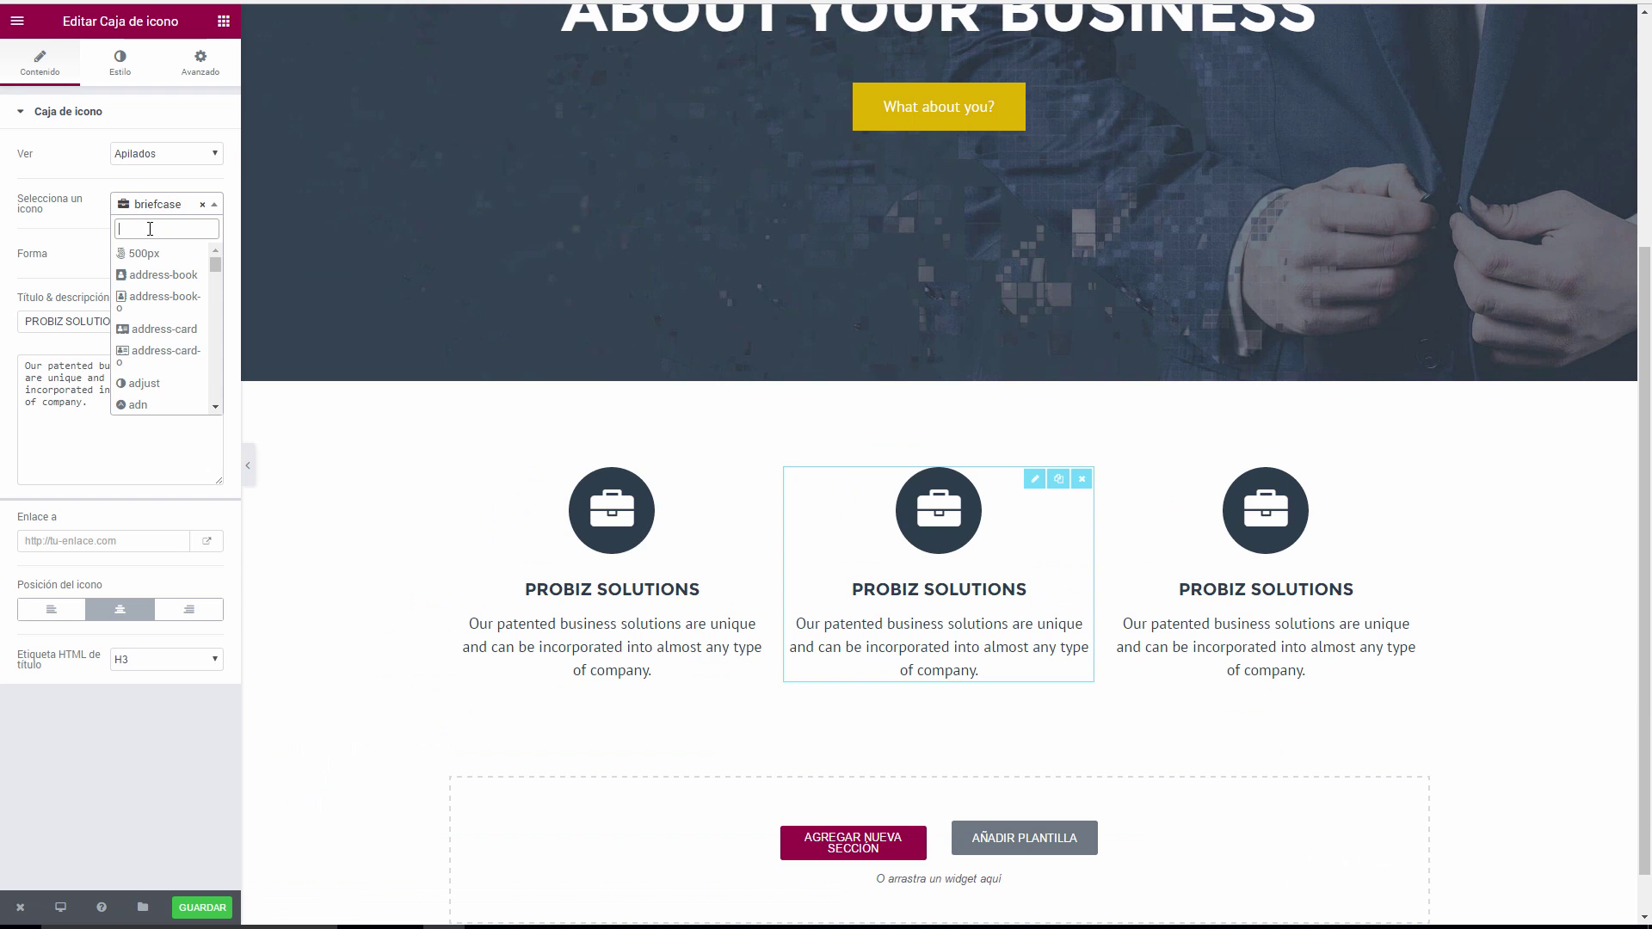
{"action": "type", "text": "cub"}
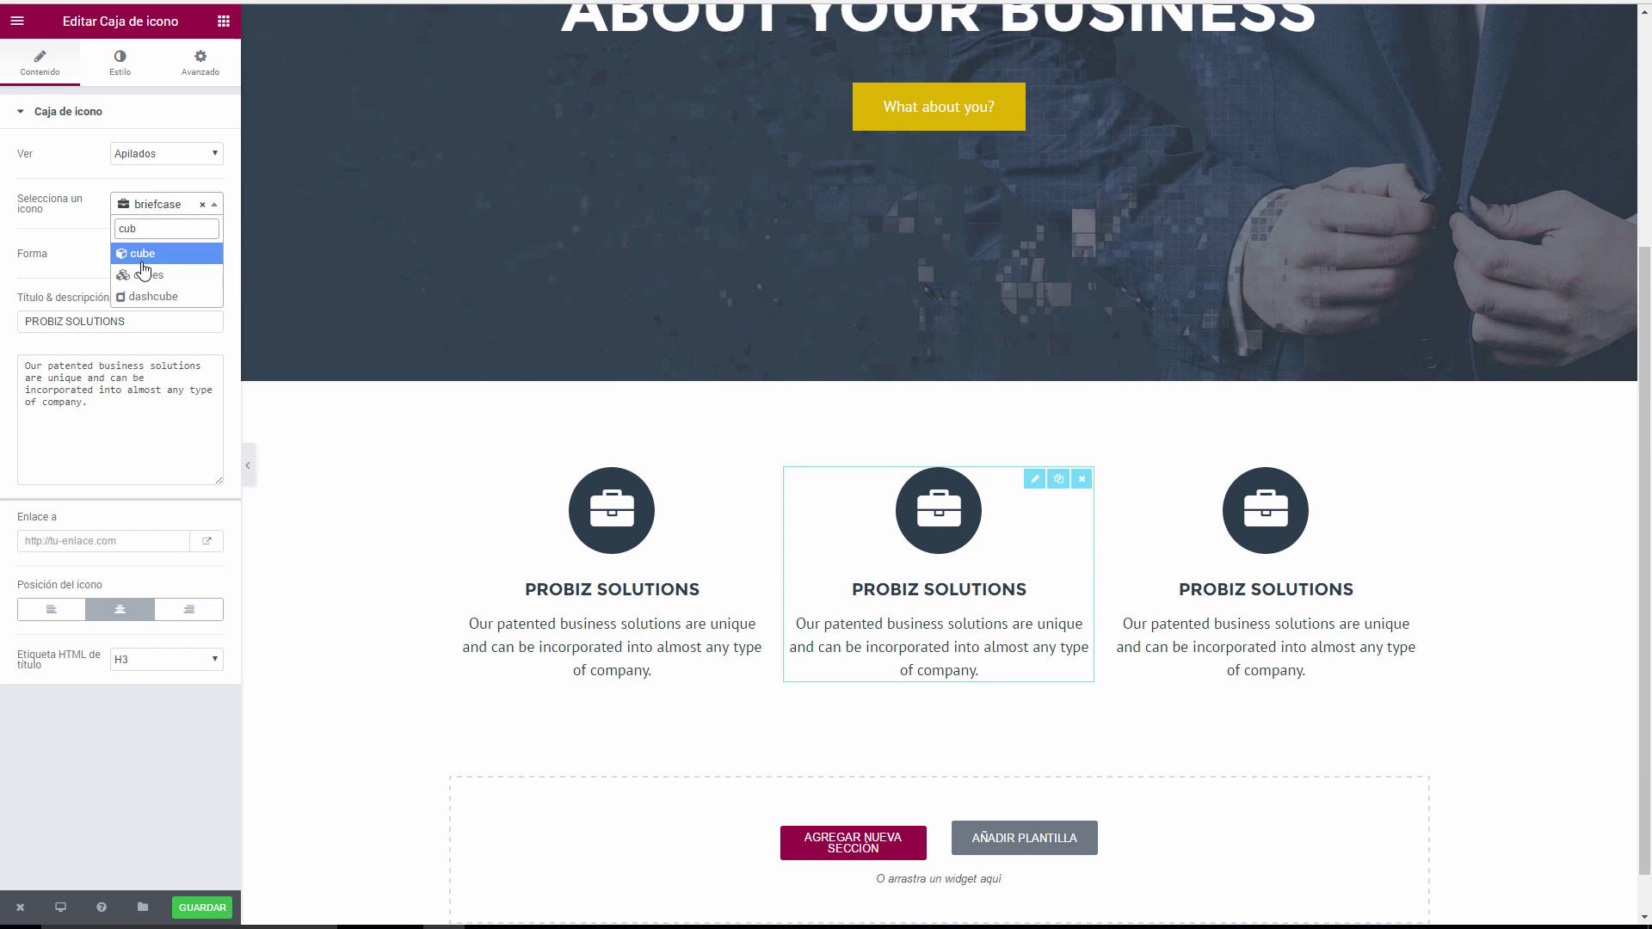
{"action": "left_click", "coordinate": [146, 273]}
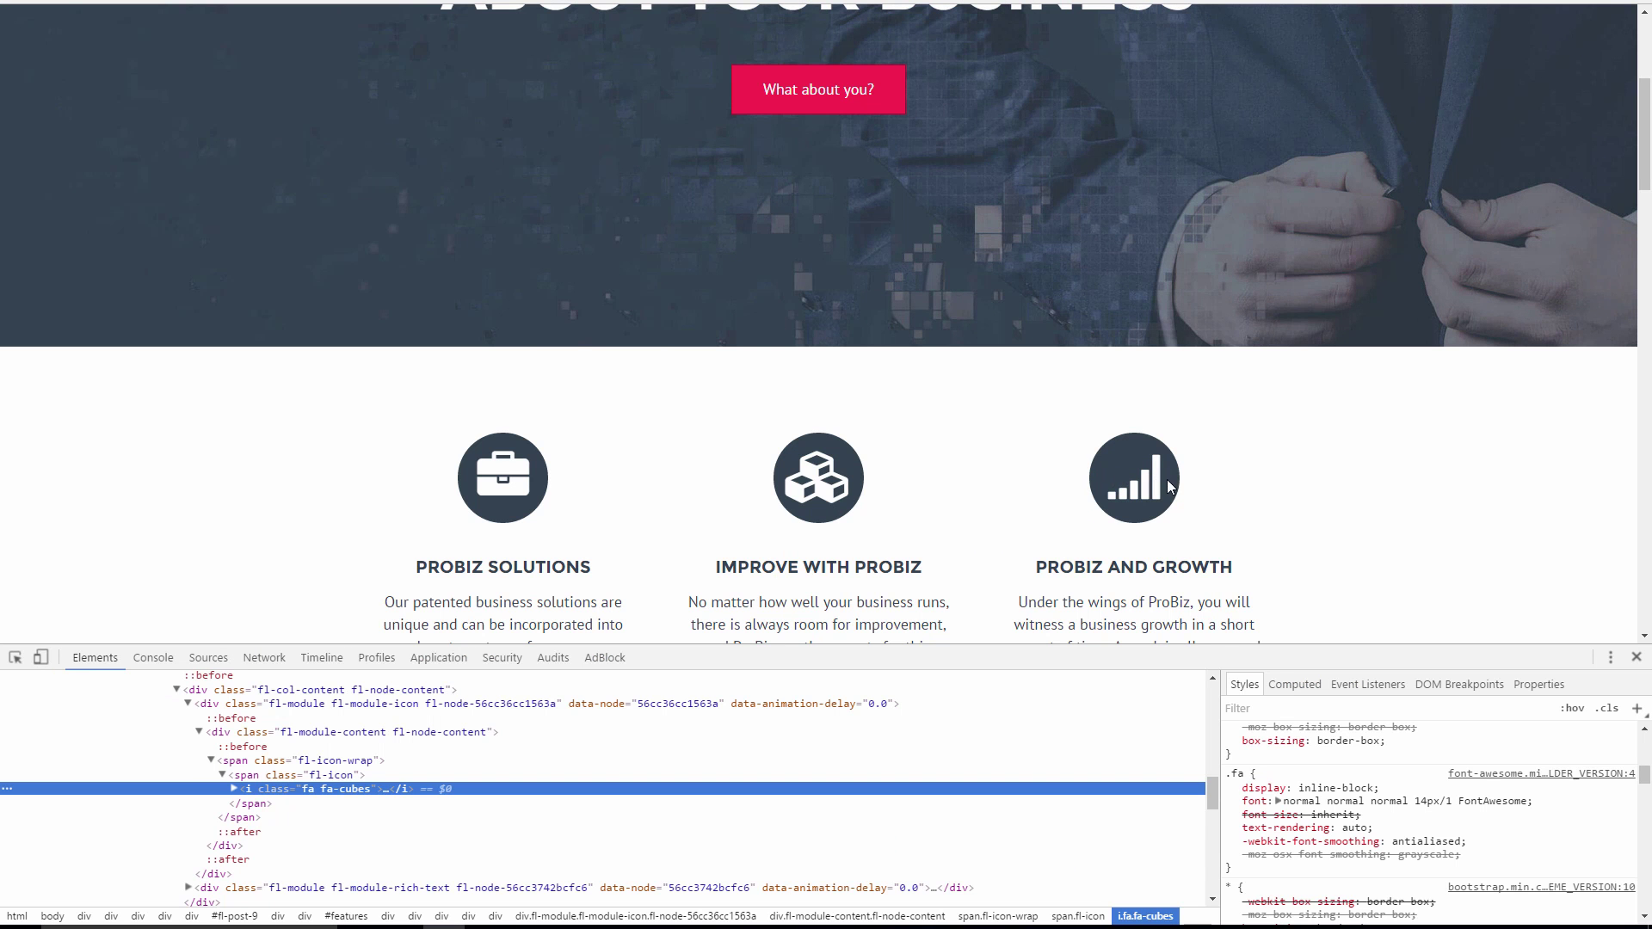
Inspect the third icon on the demo page and change the third column's icon box icon to signal.
{"action": "right_click", "coordinate": [1134, 497]}
{"action": "left_click", "coordinate": [1210, 740]}
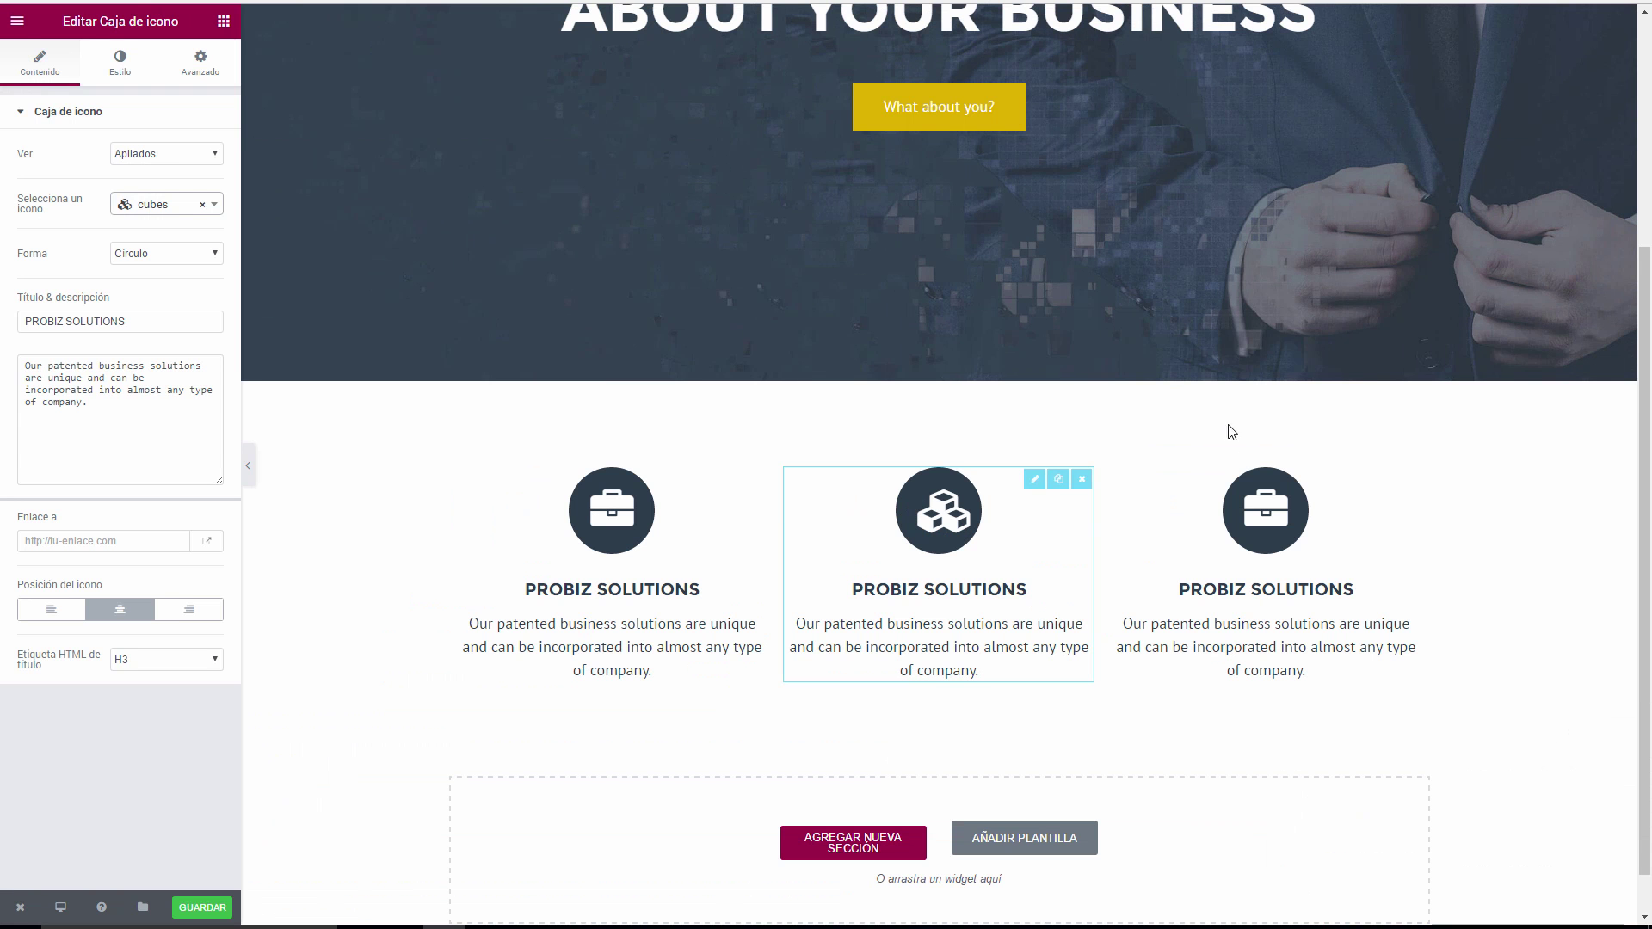
{"action": "left_click", "coordinate": [1272, 520]}
{"action": "left_click", "coordinate": [148, 206]}
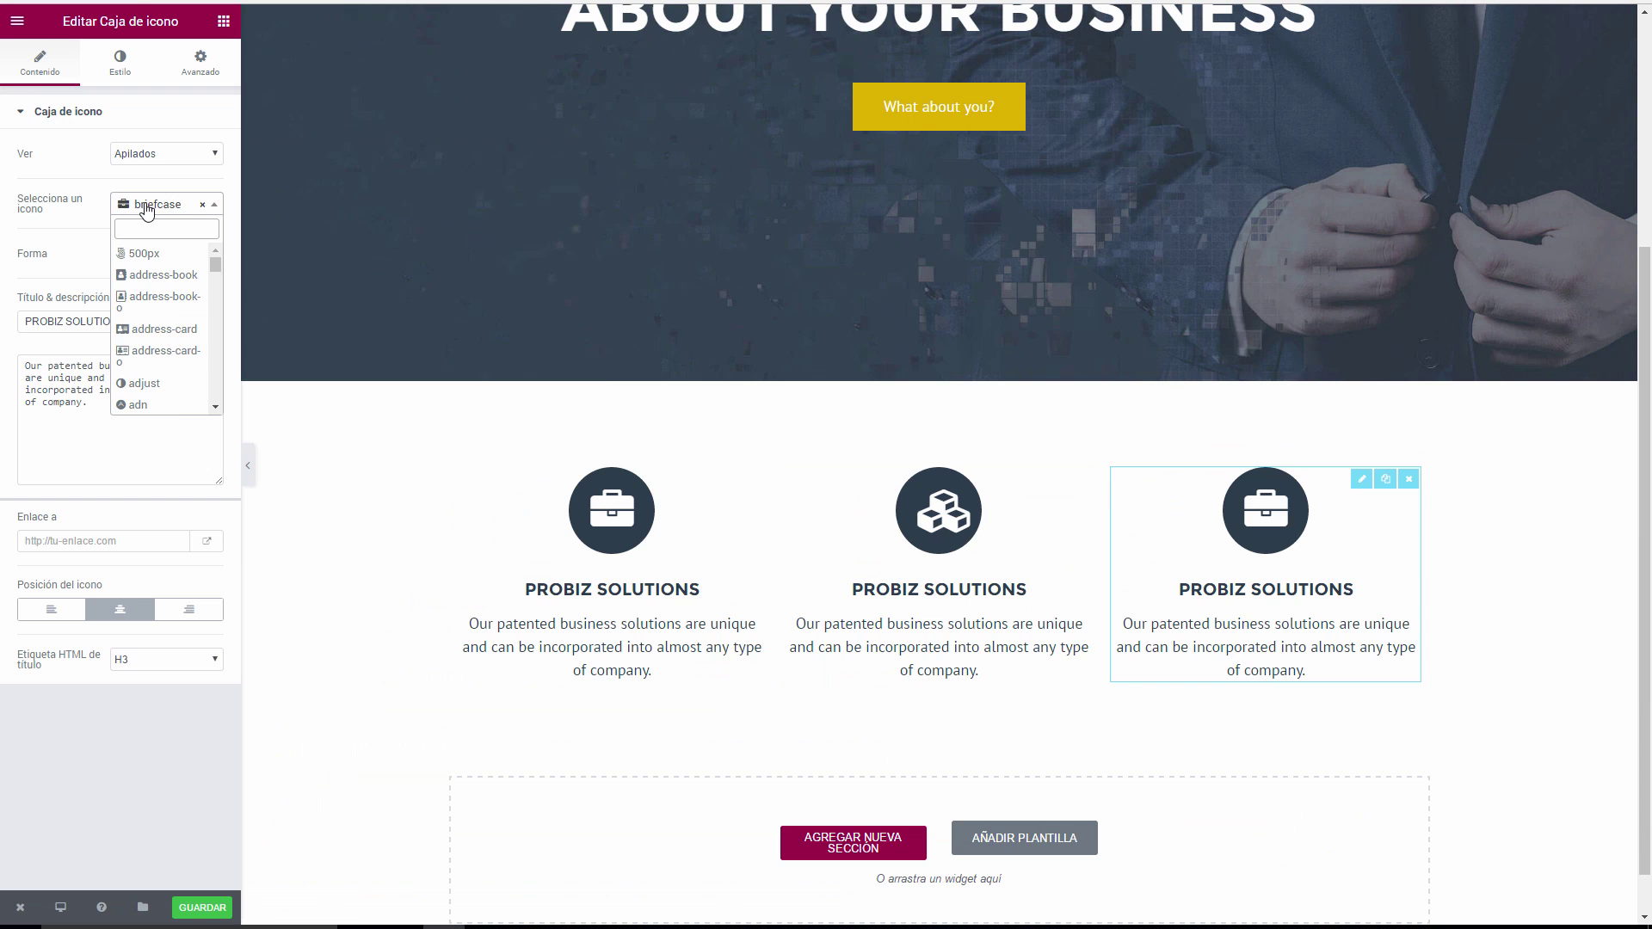
{"action": "type", "text": "sign"}
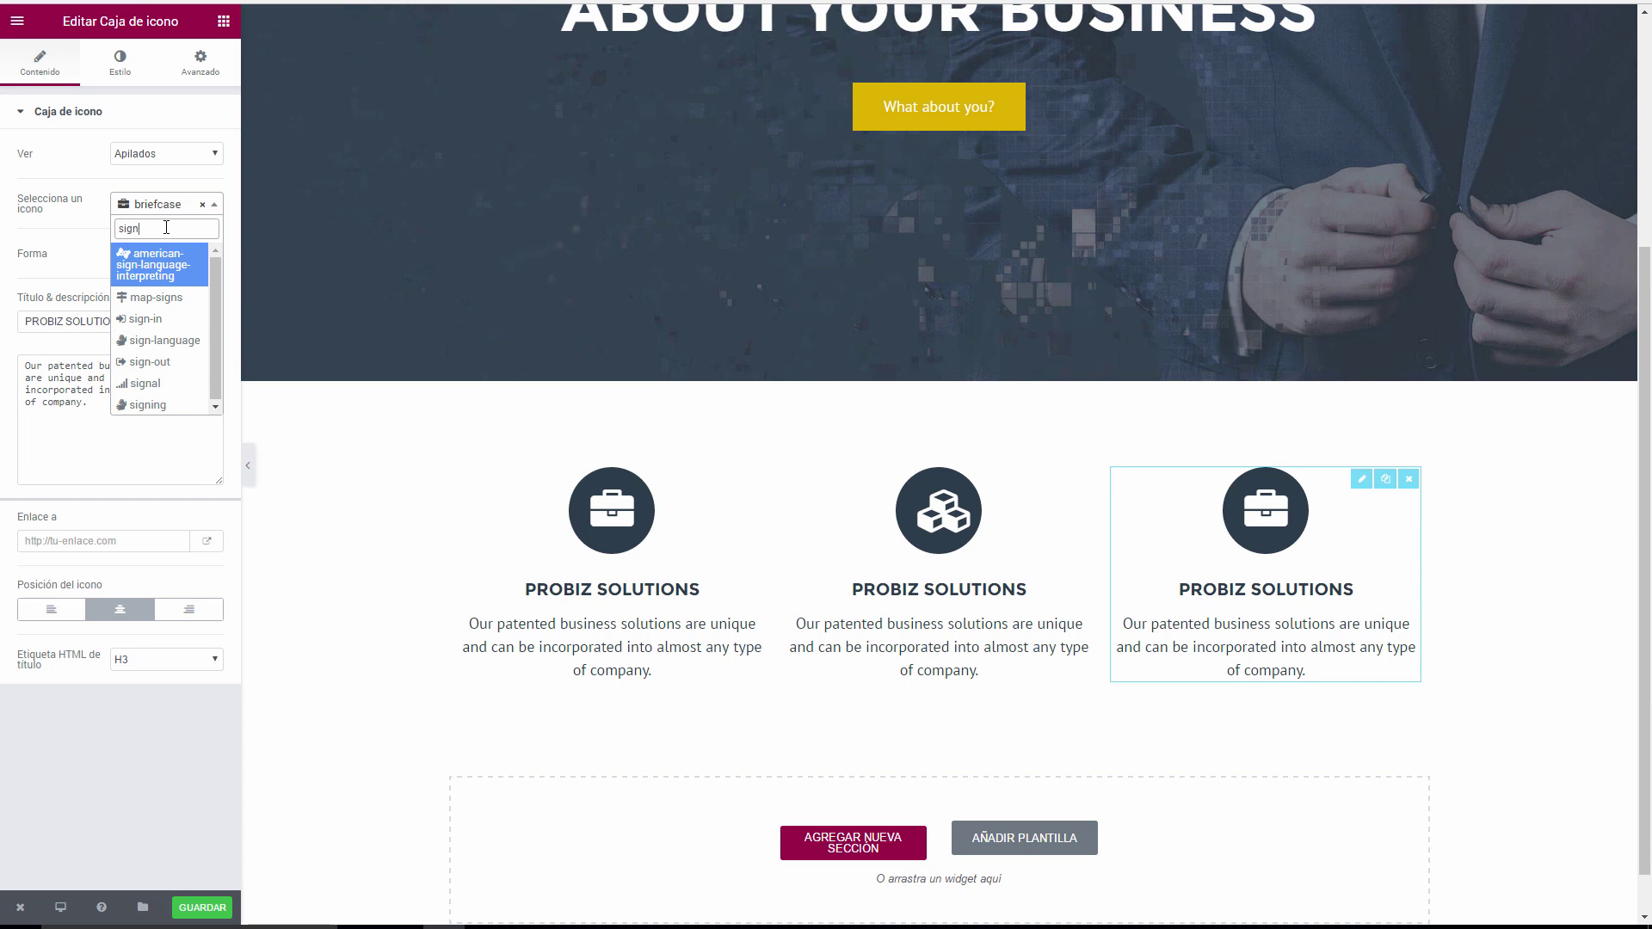
{"action": "left_click", "coordinate": [143, 382]}
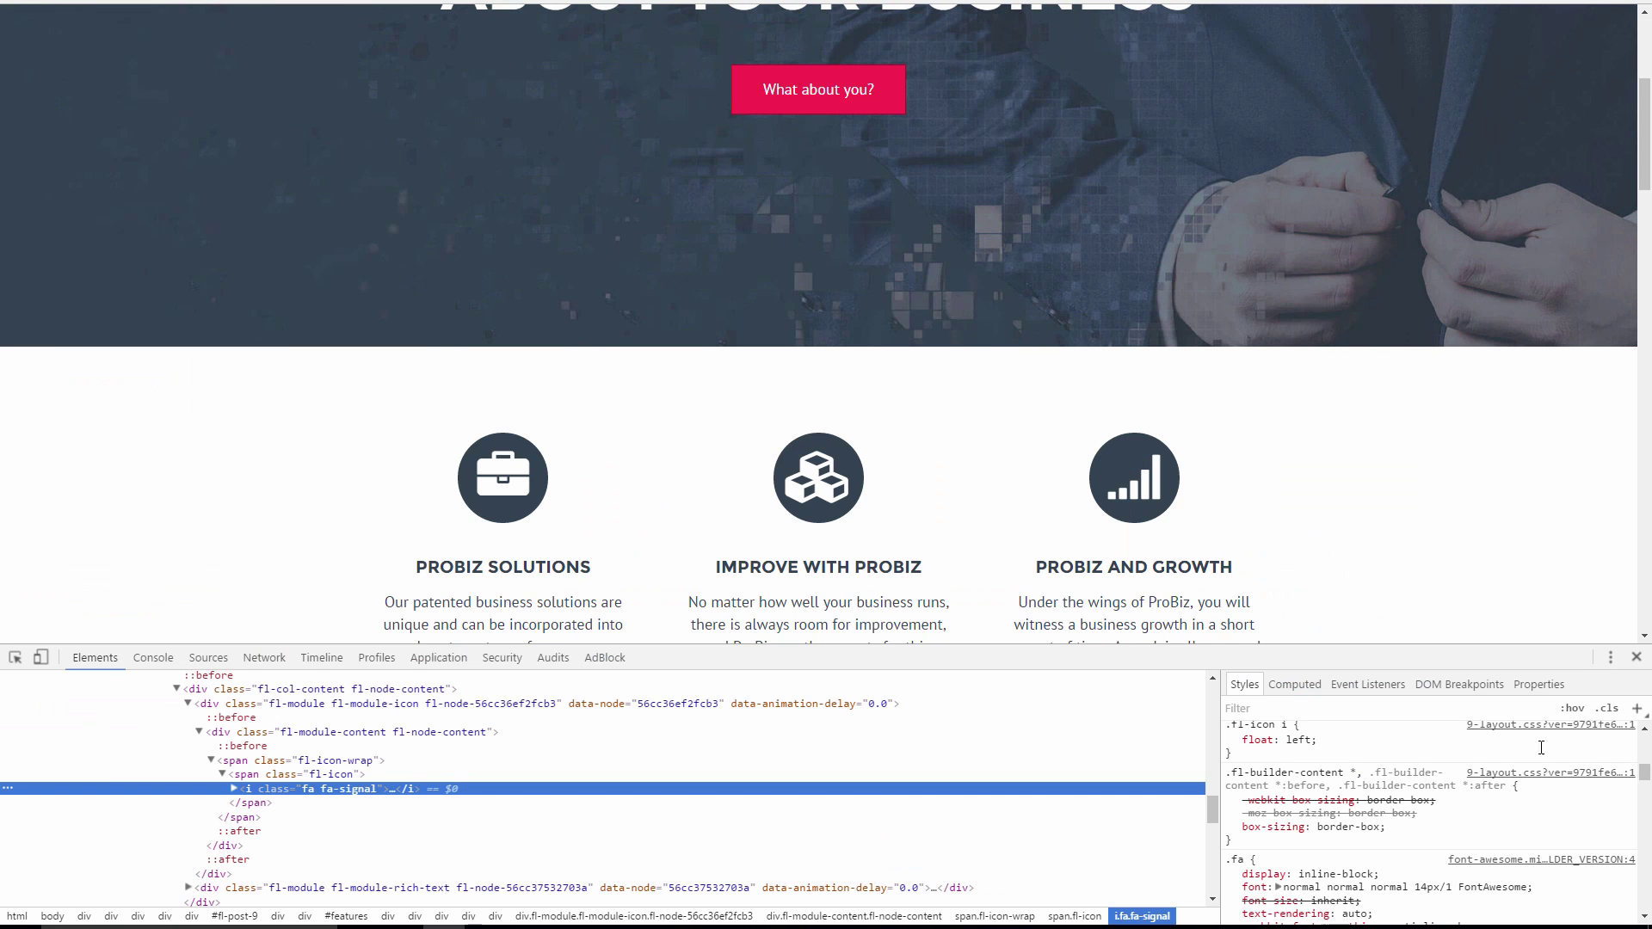
{"action": "left_click", "coordinate": [1637, 657]}
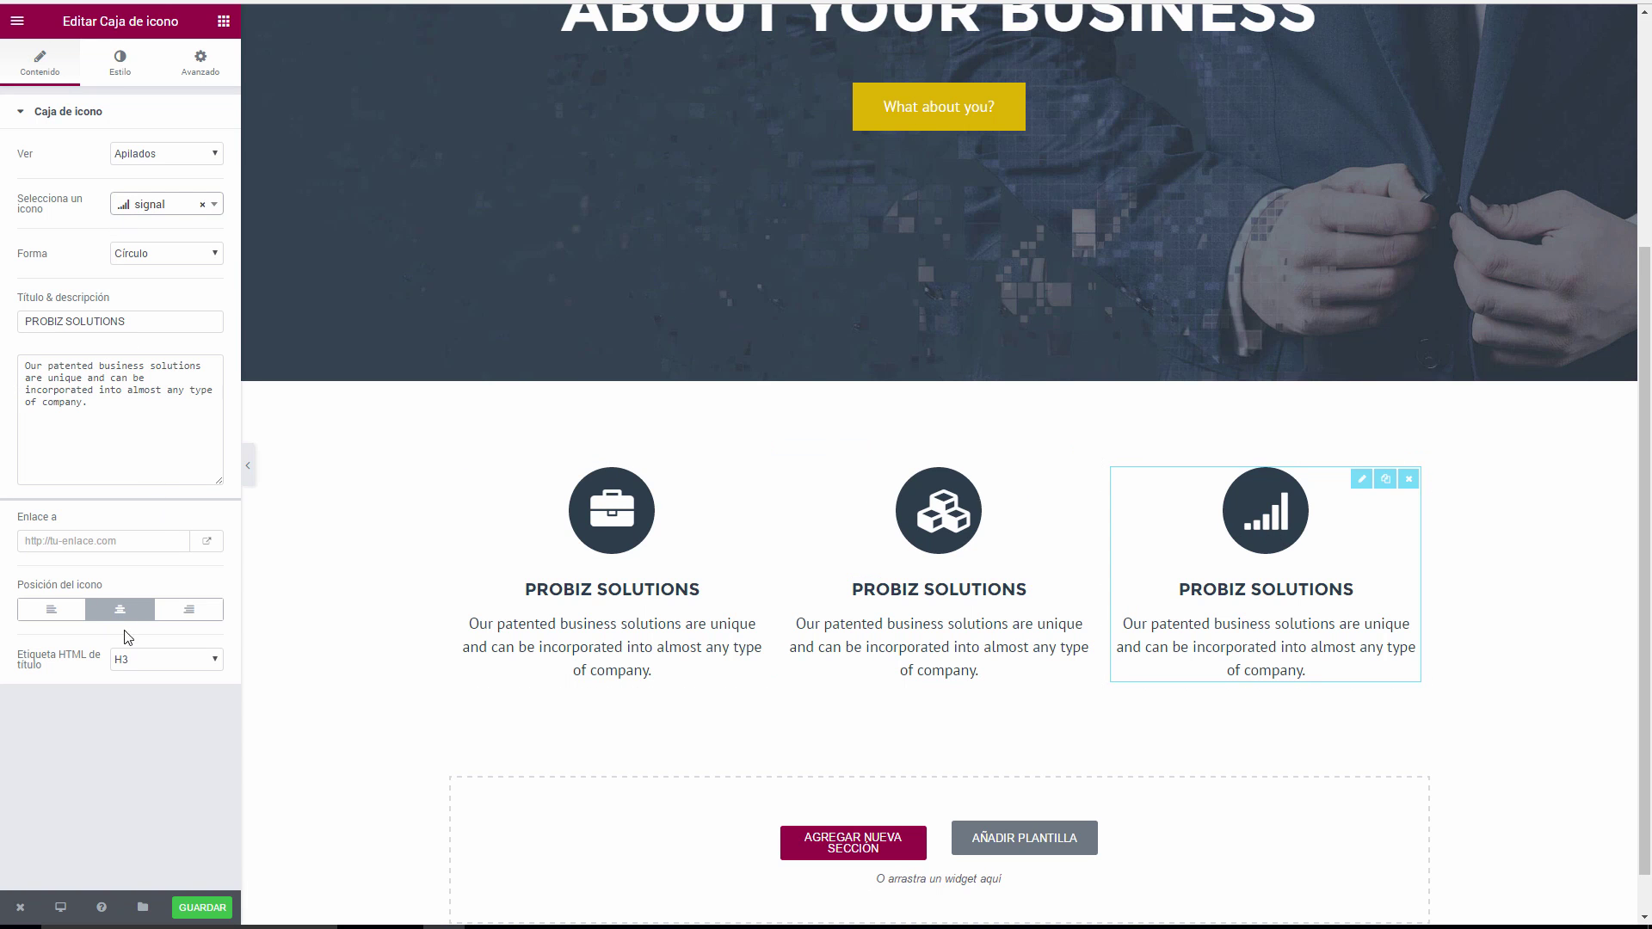
Try an icon size of 75 on the third icon box and clear the size value again.
{"action": "left_click", "coordinate": [121, 76]}
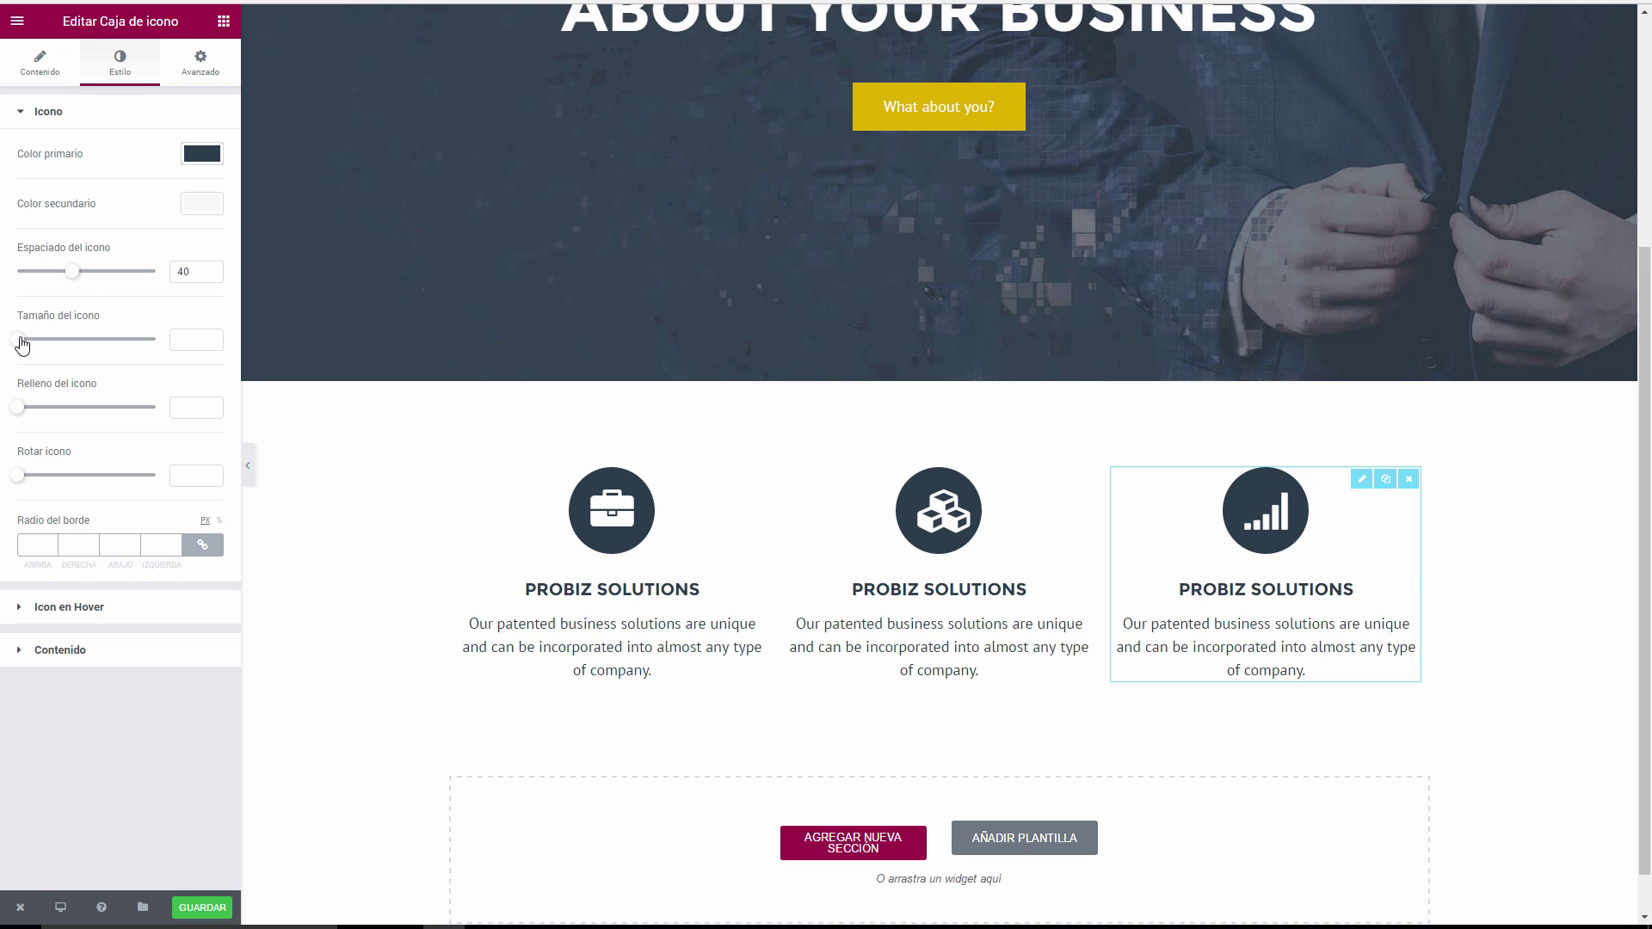
{"action": "left_click_drag", "start_coordinate": [21, 345], "coordinate": [55, 347]}
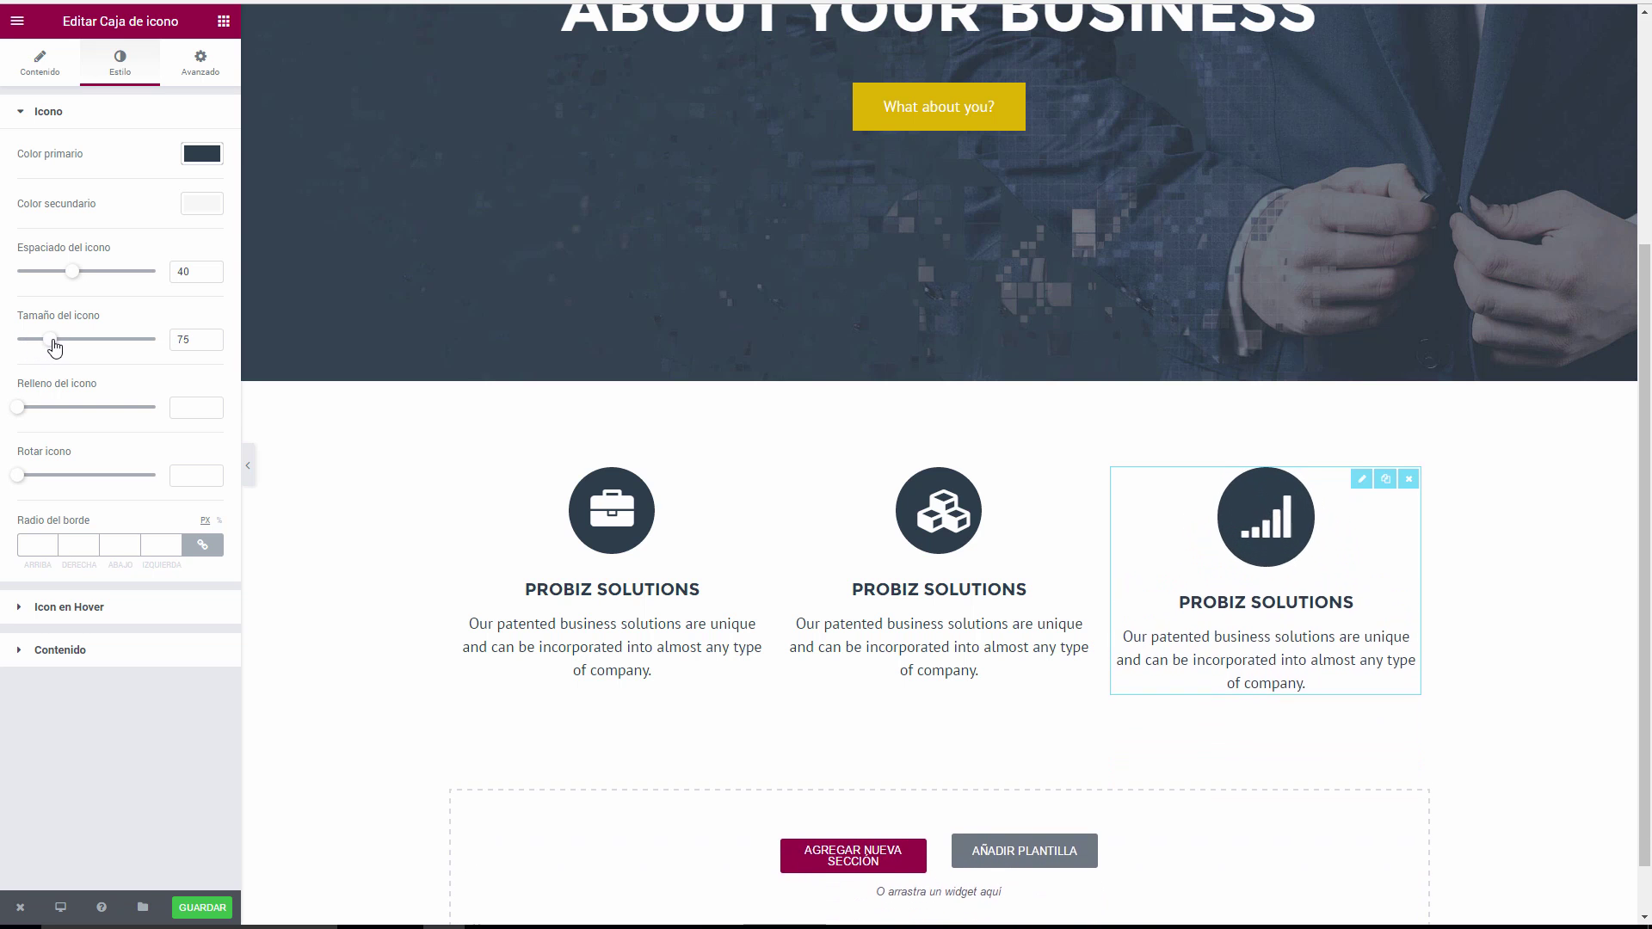
{"action": "double_click", "coordinate": [182, 339]}
{"action": "key", "text": "BackSpace"}
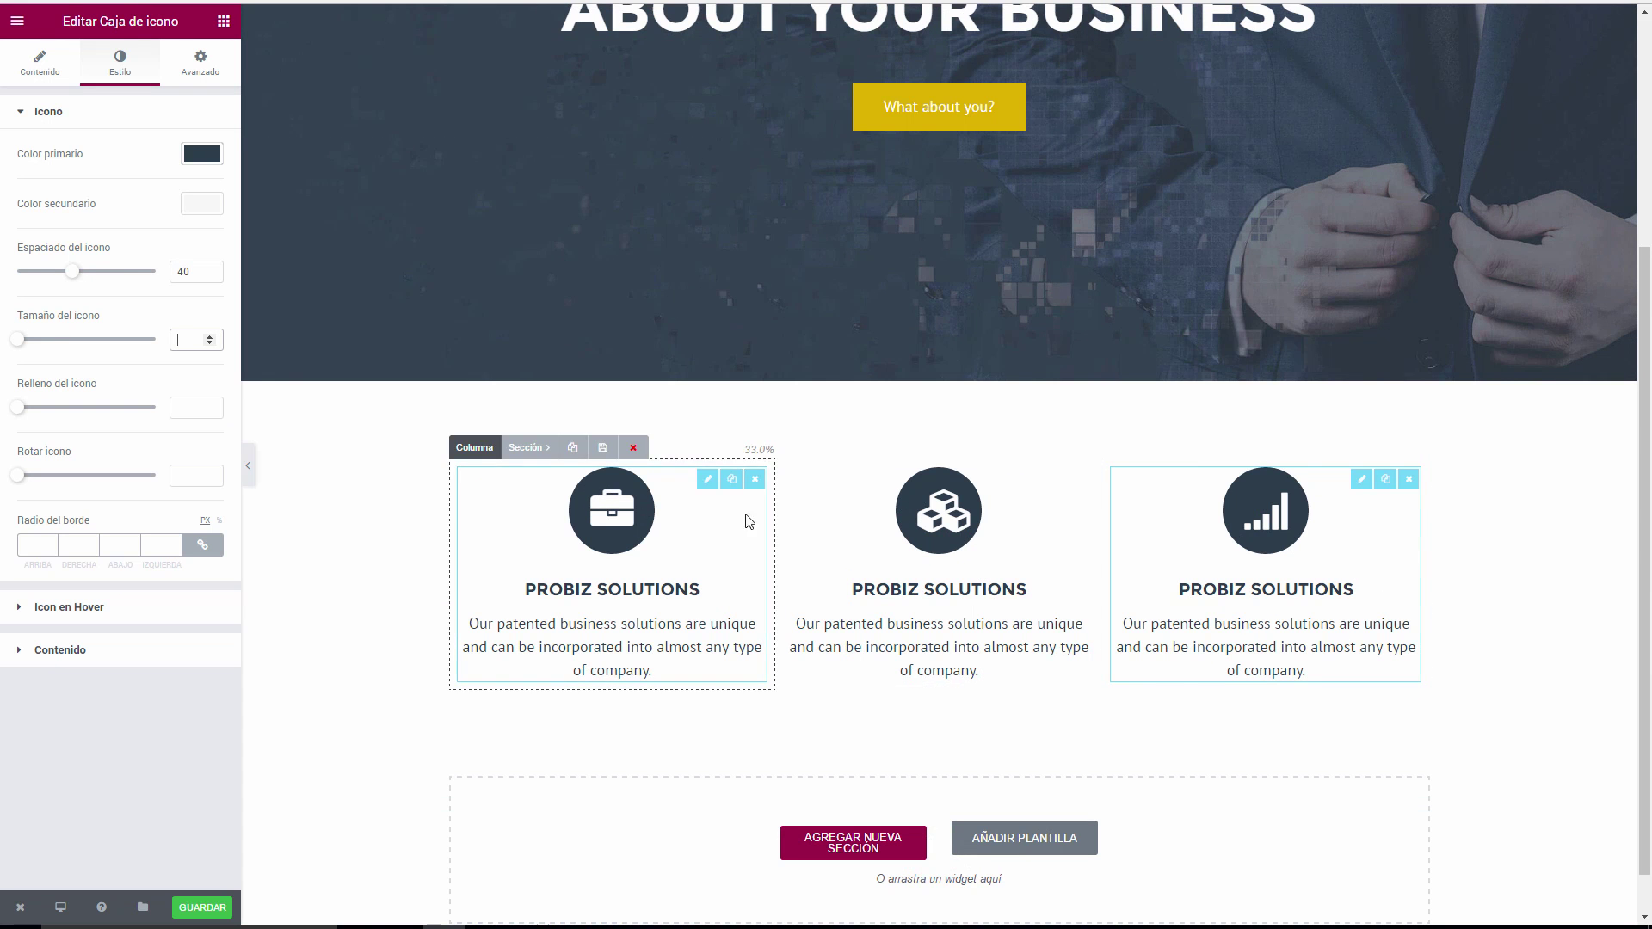
Add a one-column section below the icon boxes and insert a second column in it.
{"action": "scroll", "coordinate": [413, 451], "scroll_direction": "down", "scroll_amount": 1}
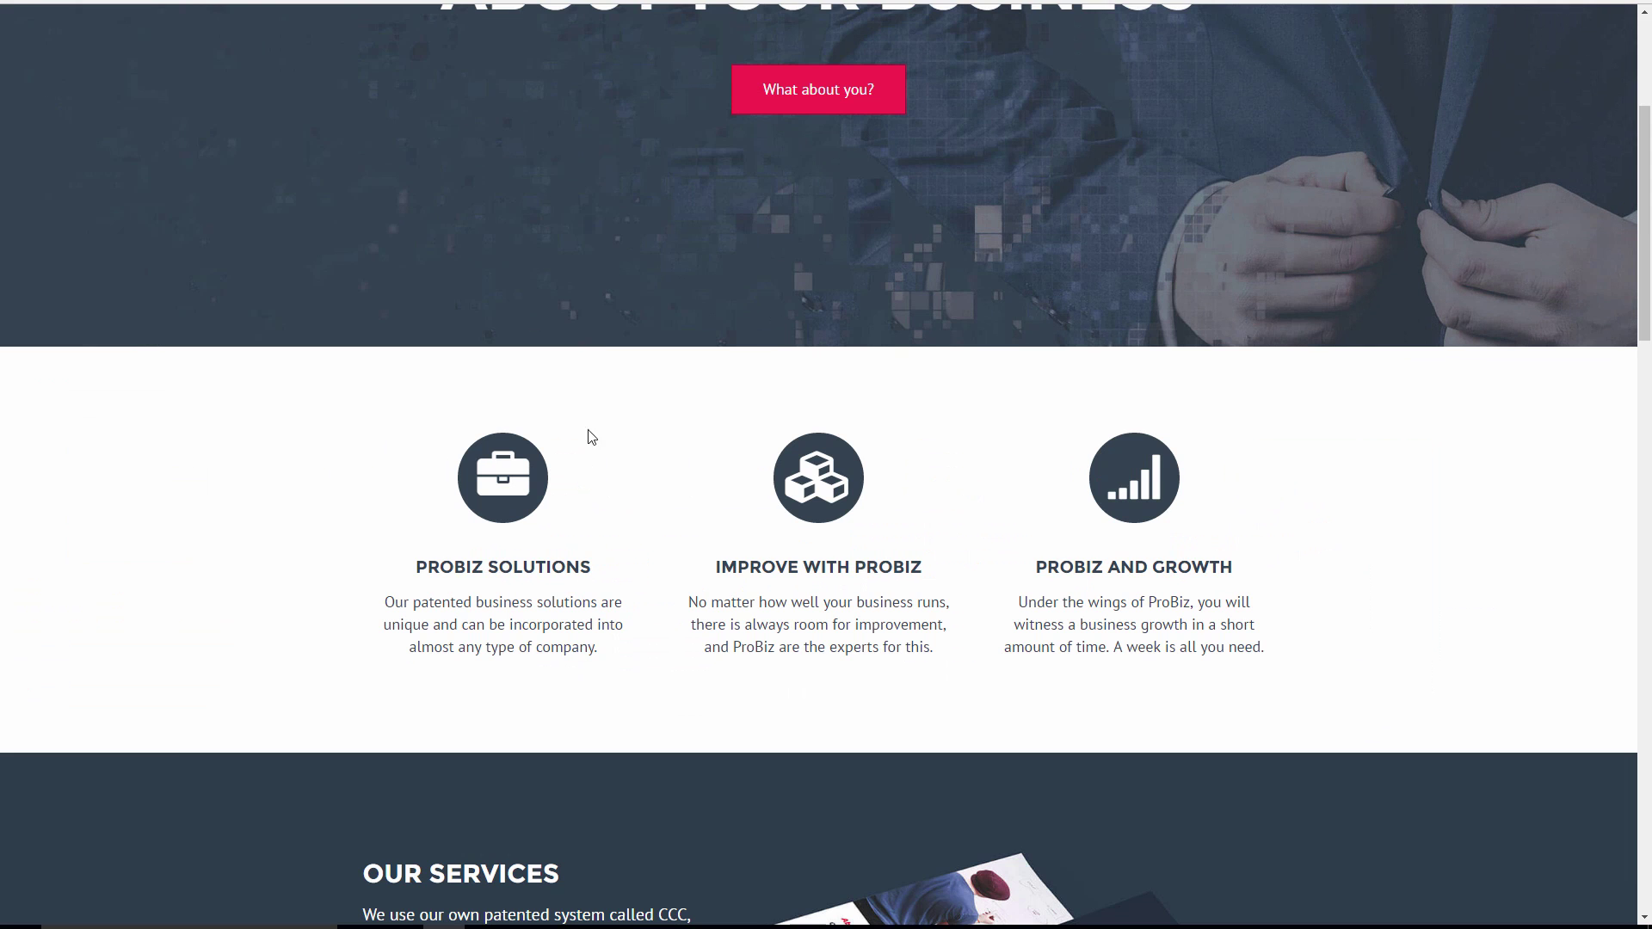
{"action": "scroll", "coordinate": [590, 435], "scroll_direction": "down", "scroll_amount": 10}
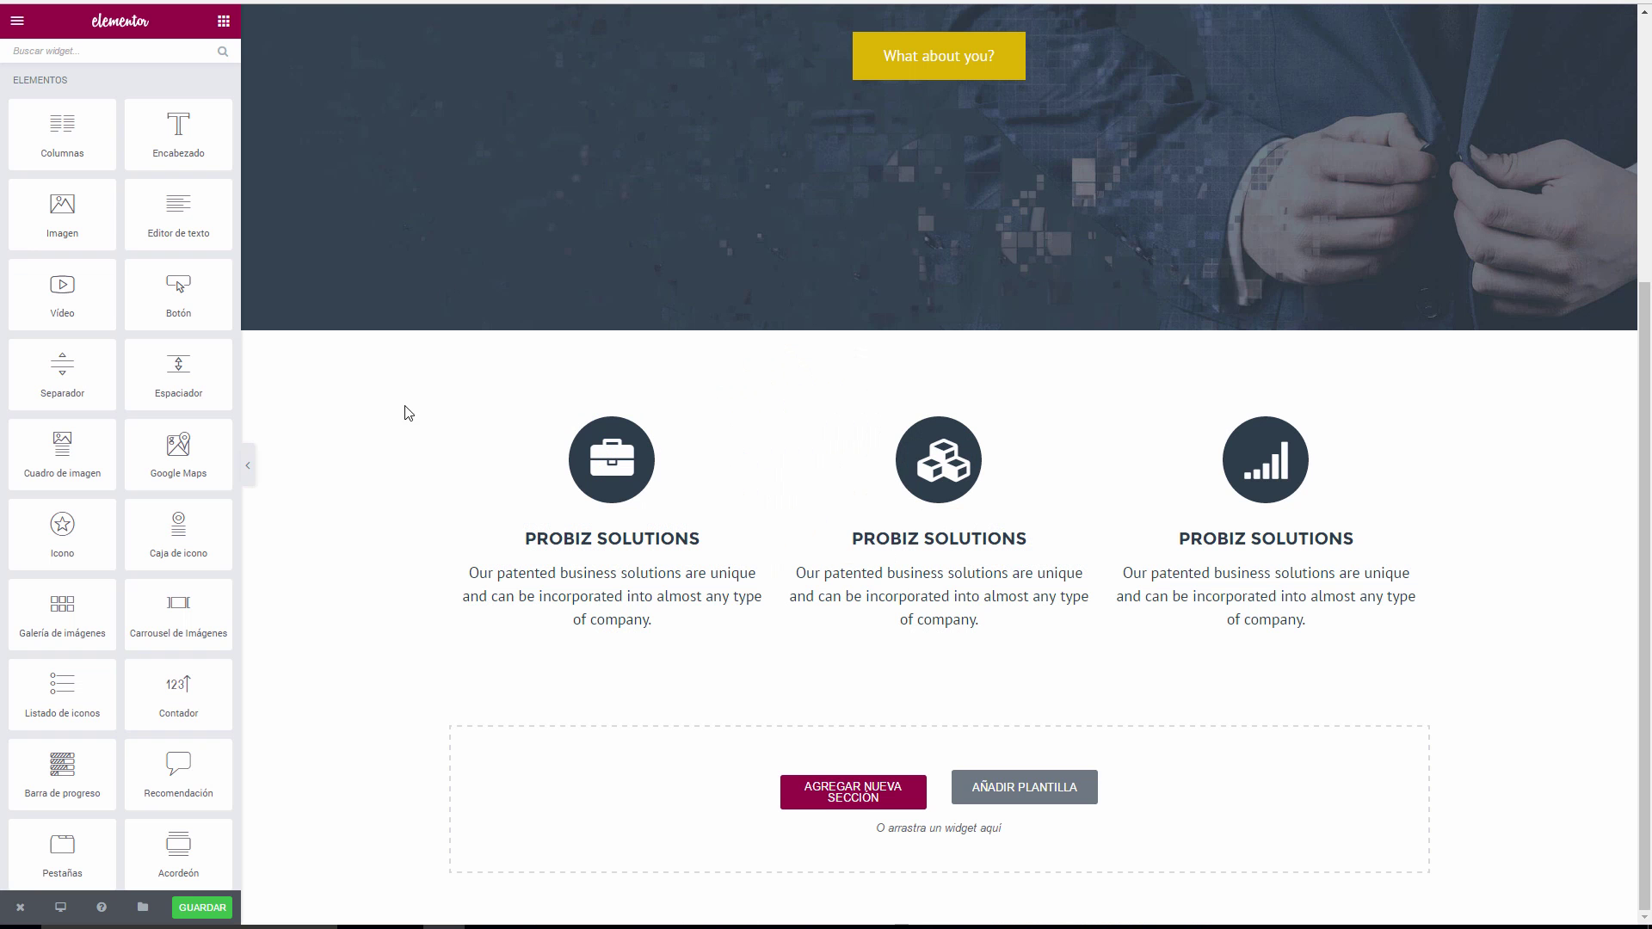
{"action": "left_click", "coordinate": [833, 795]}
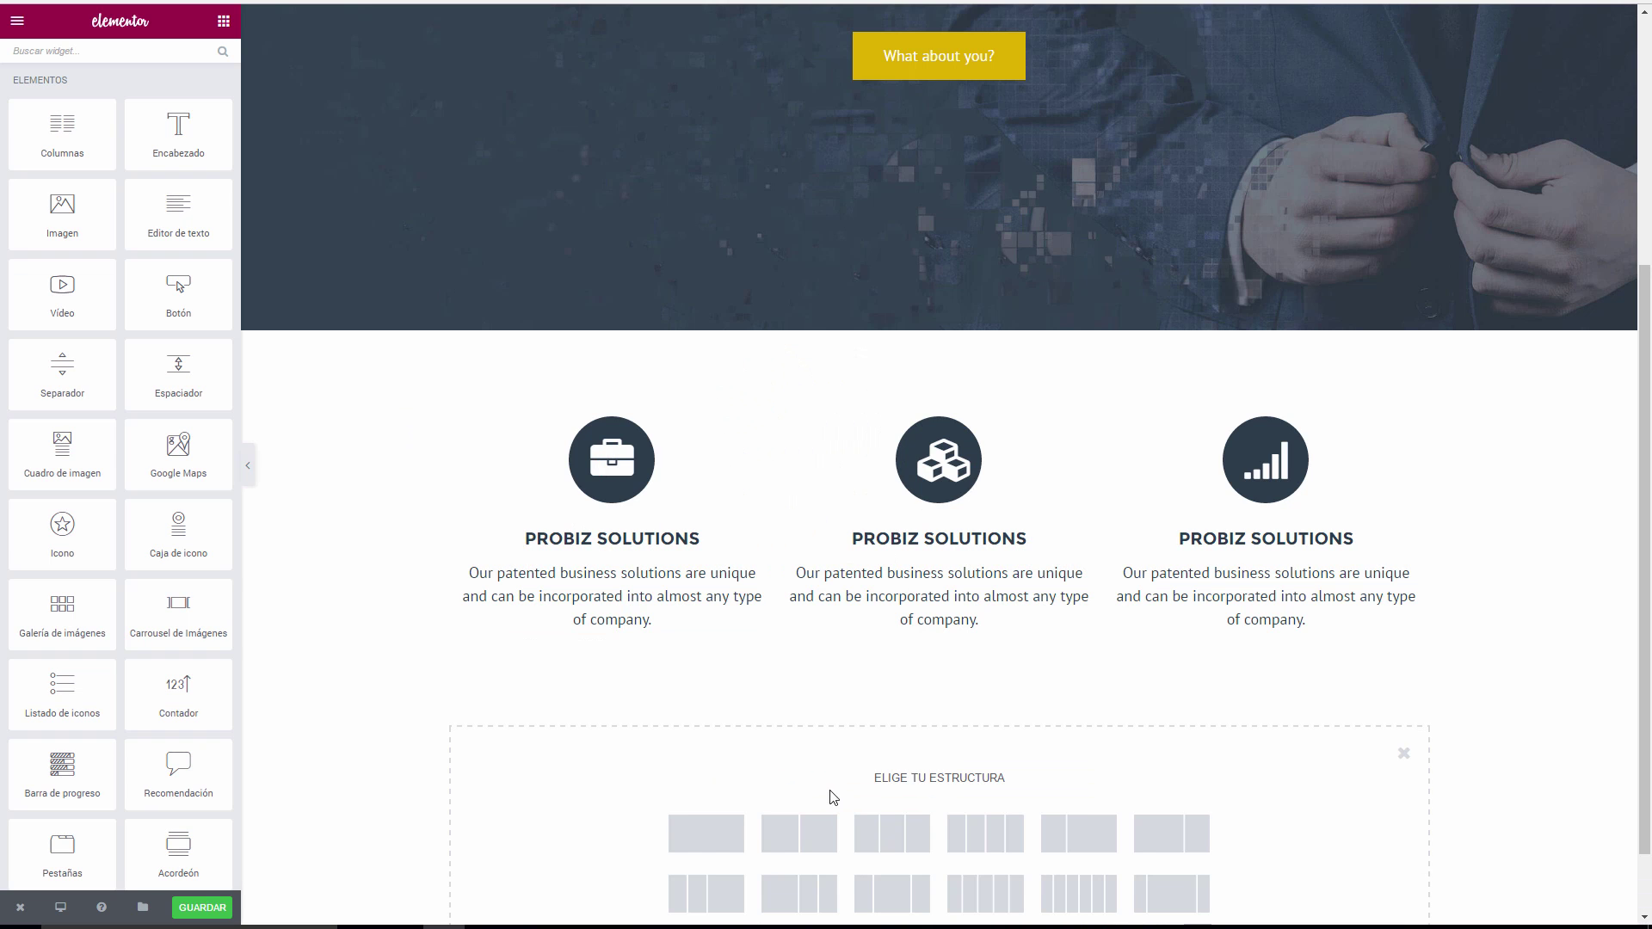
{"action": "left_click", "coordinate": [700, 833]}
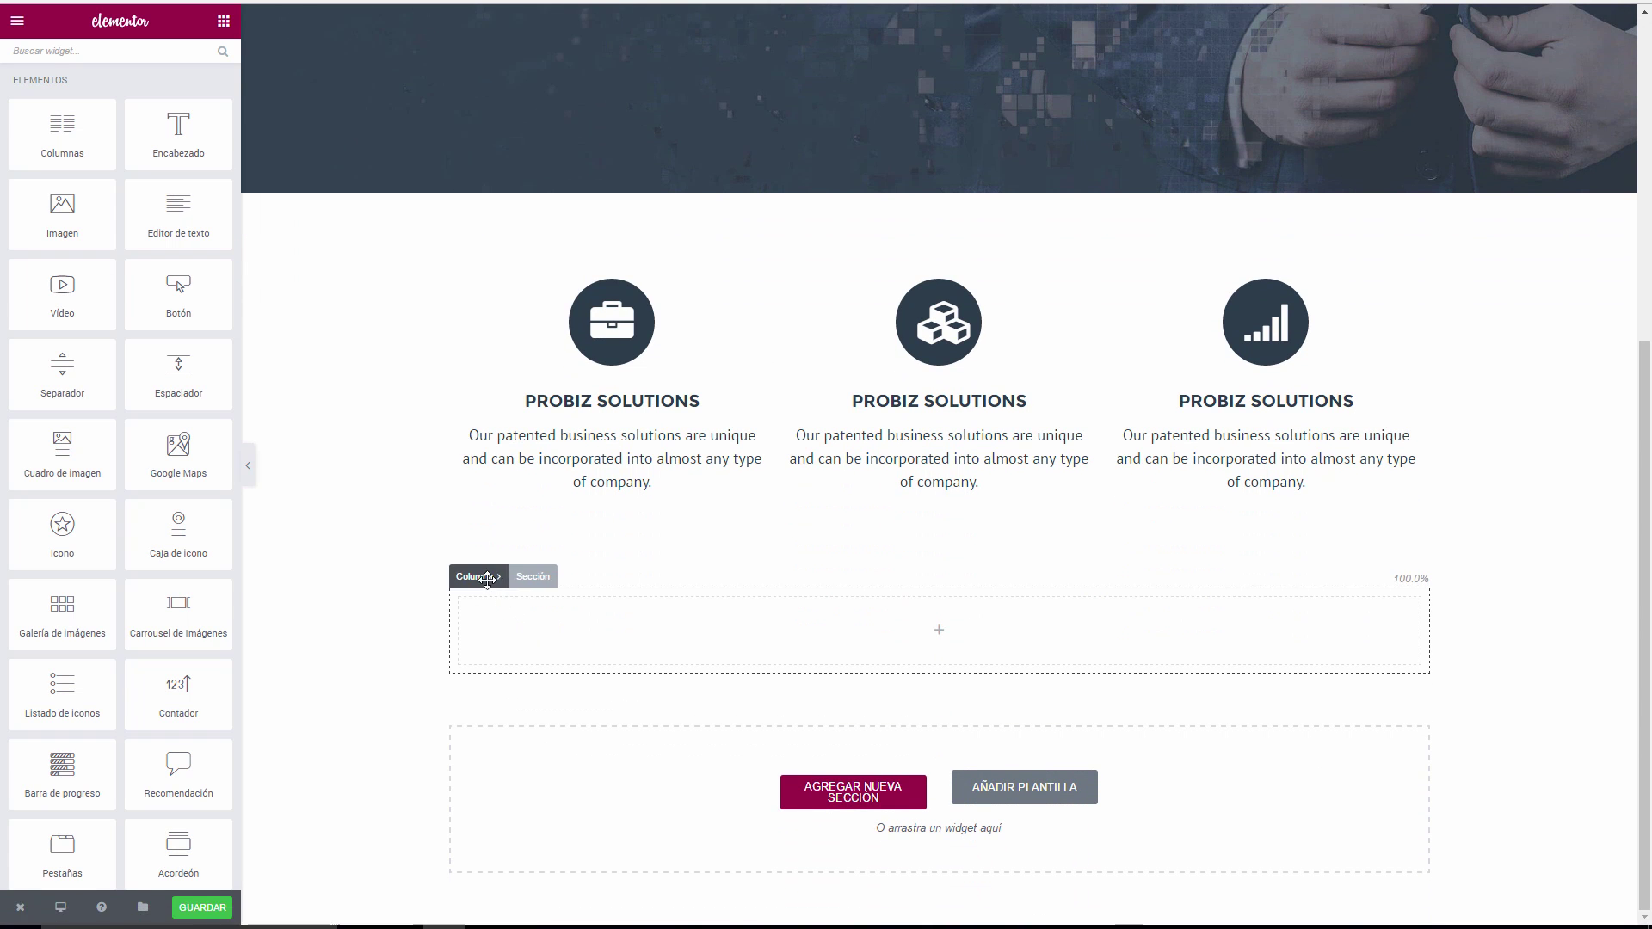
{"action": "left_click", "coordinate": [474, 577]}
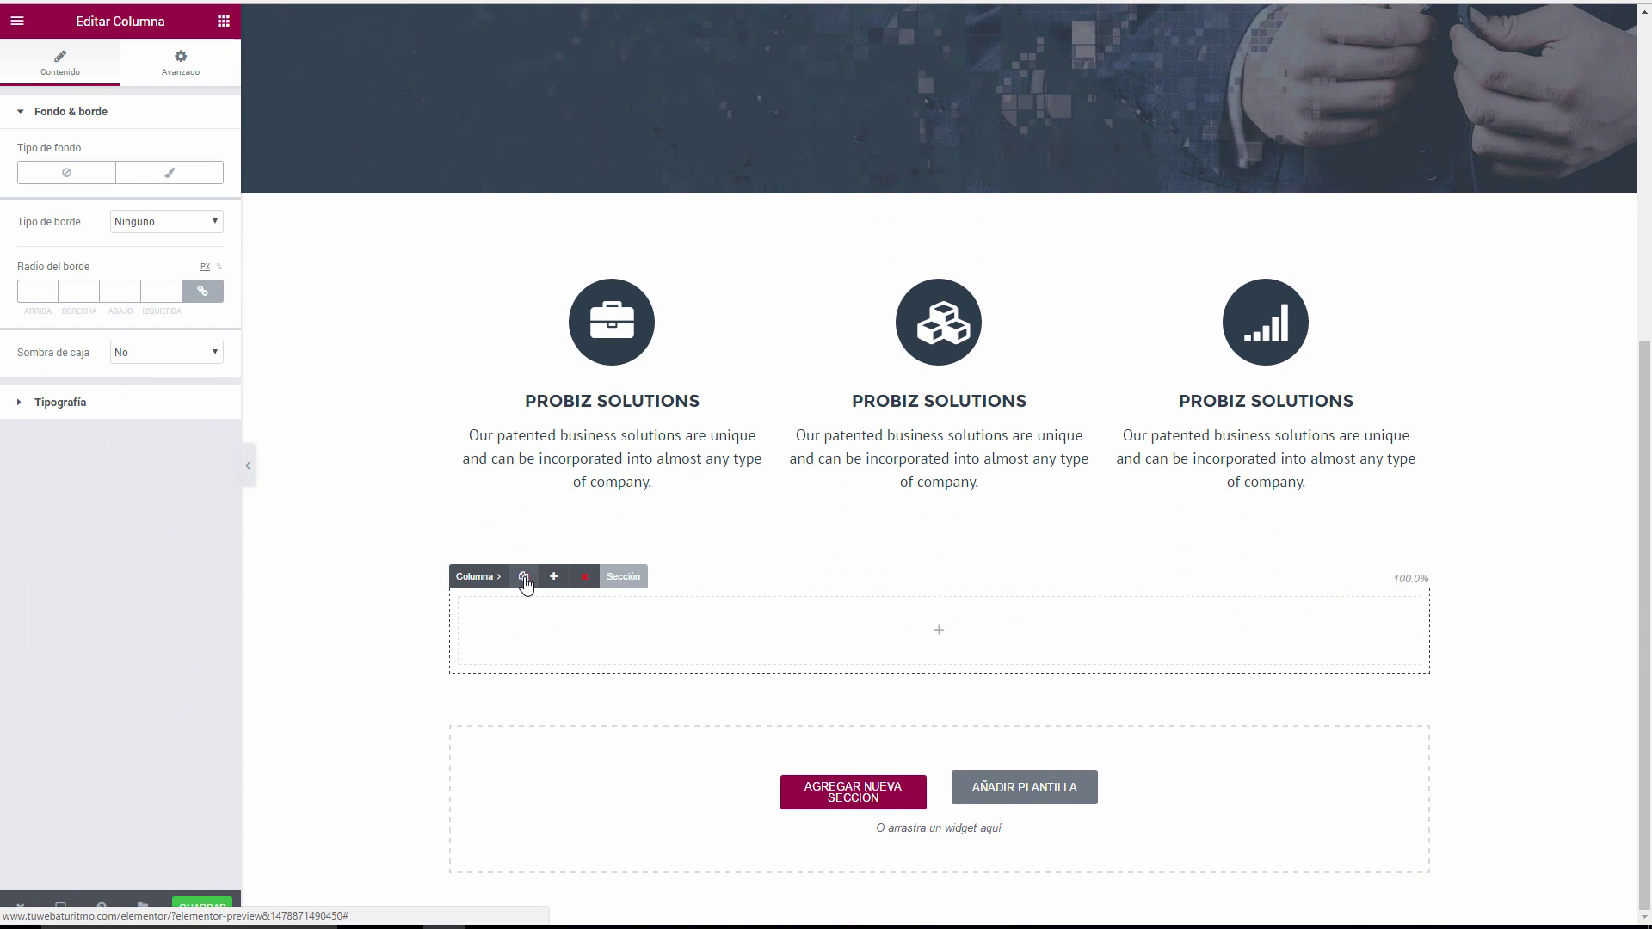
{"action": "left_click", "coordinate": [554, 577]}
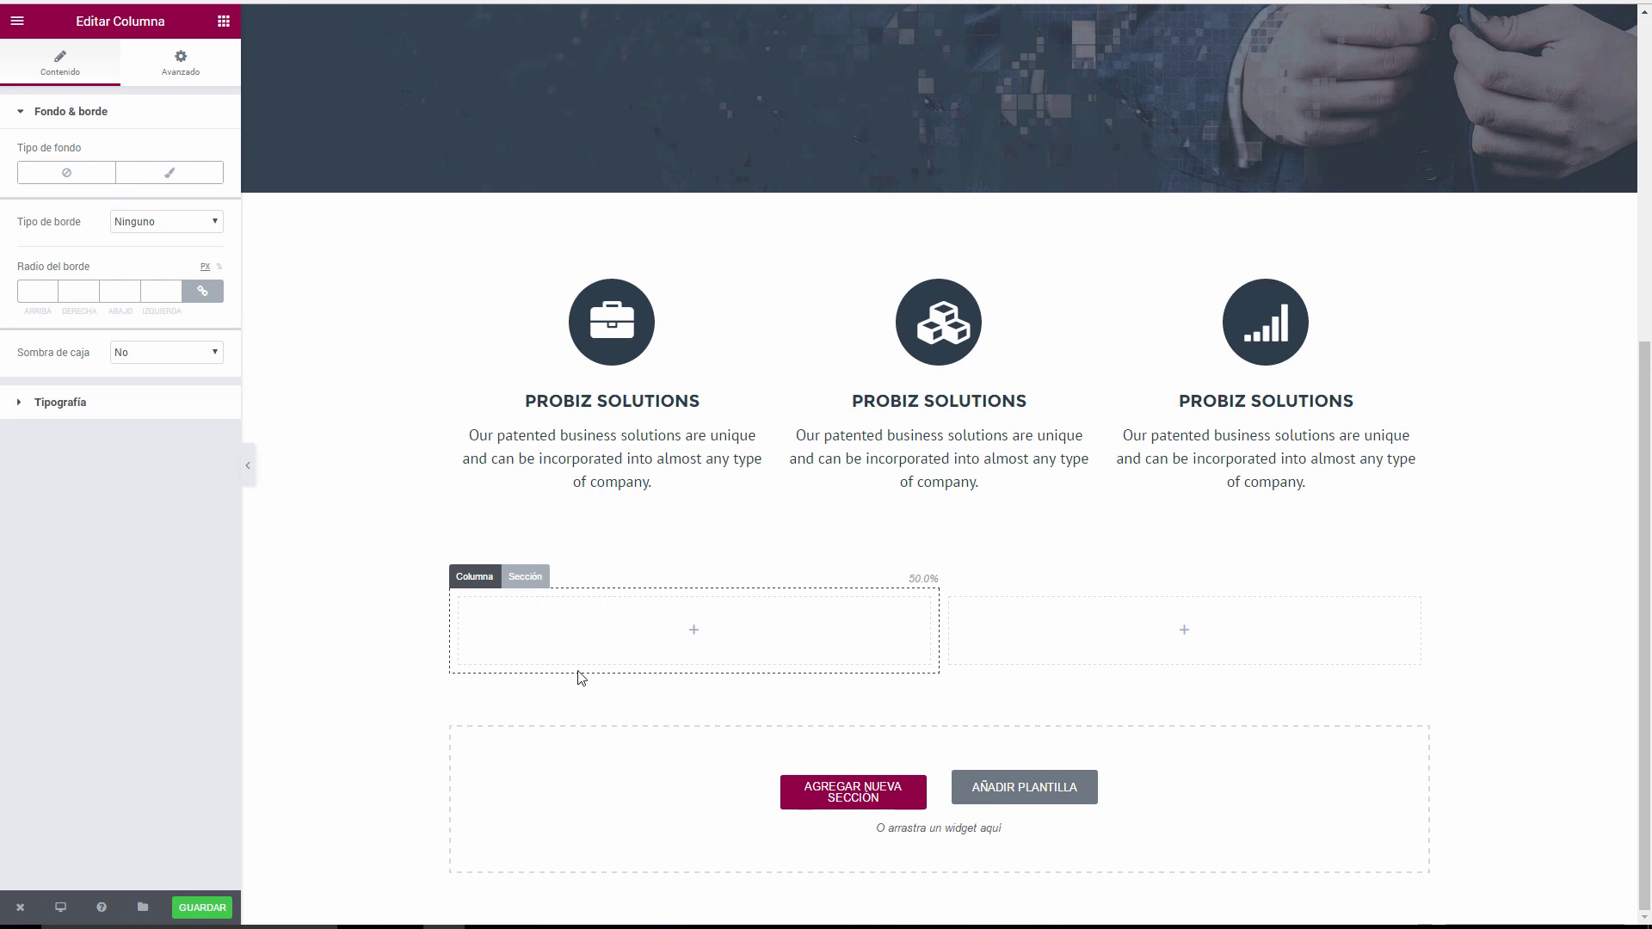
Give the new two-column section a classic background in the dark blue palette colour #2c3c4c.
{"action": "left_click", "coordinate": [526, 574]}
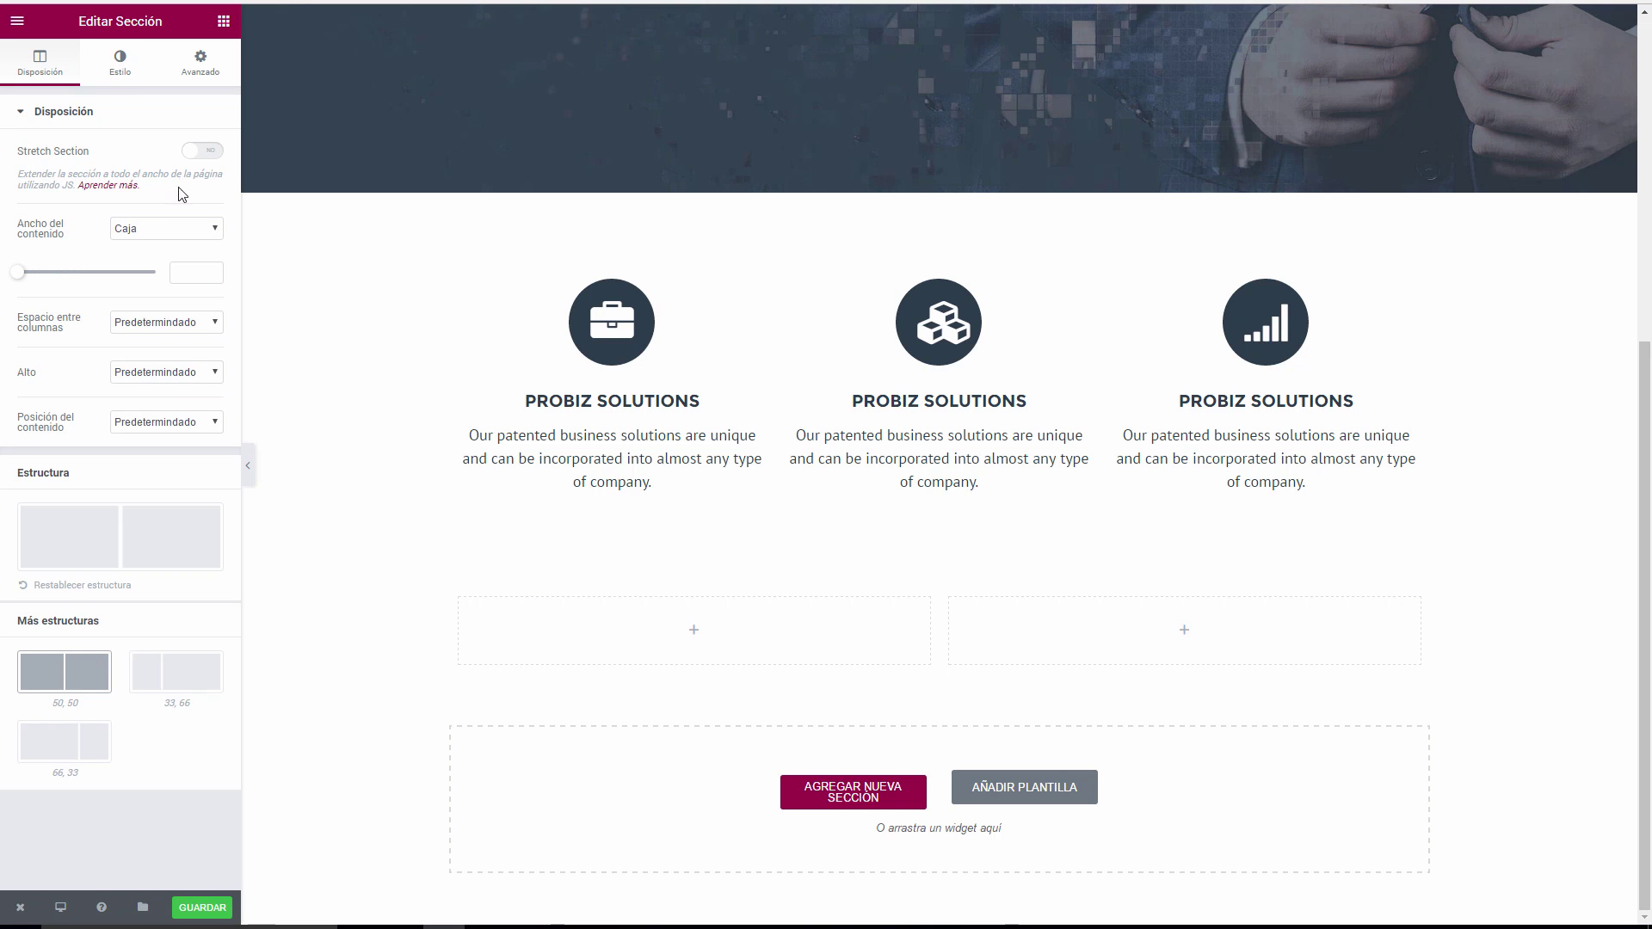
{"action": "left_click", "coordinate": [120, 64]}
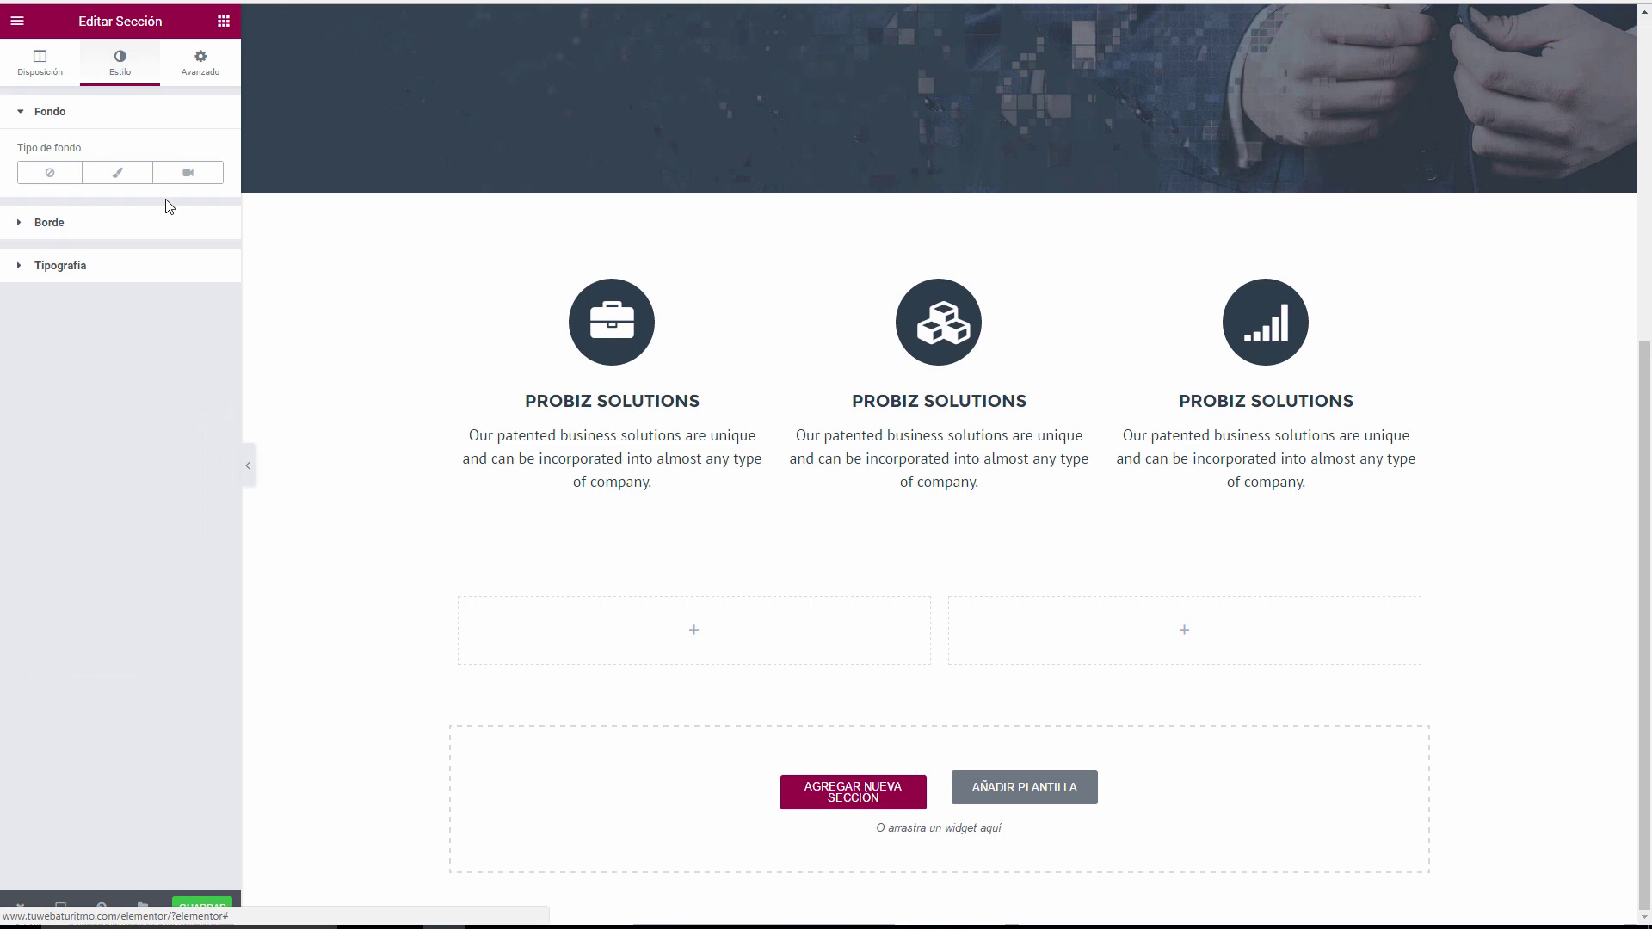
{"action": "left_click", "coordinate": [126, 176]}
{"action": "left_click", "coordinate": [203, 227]}
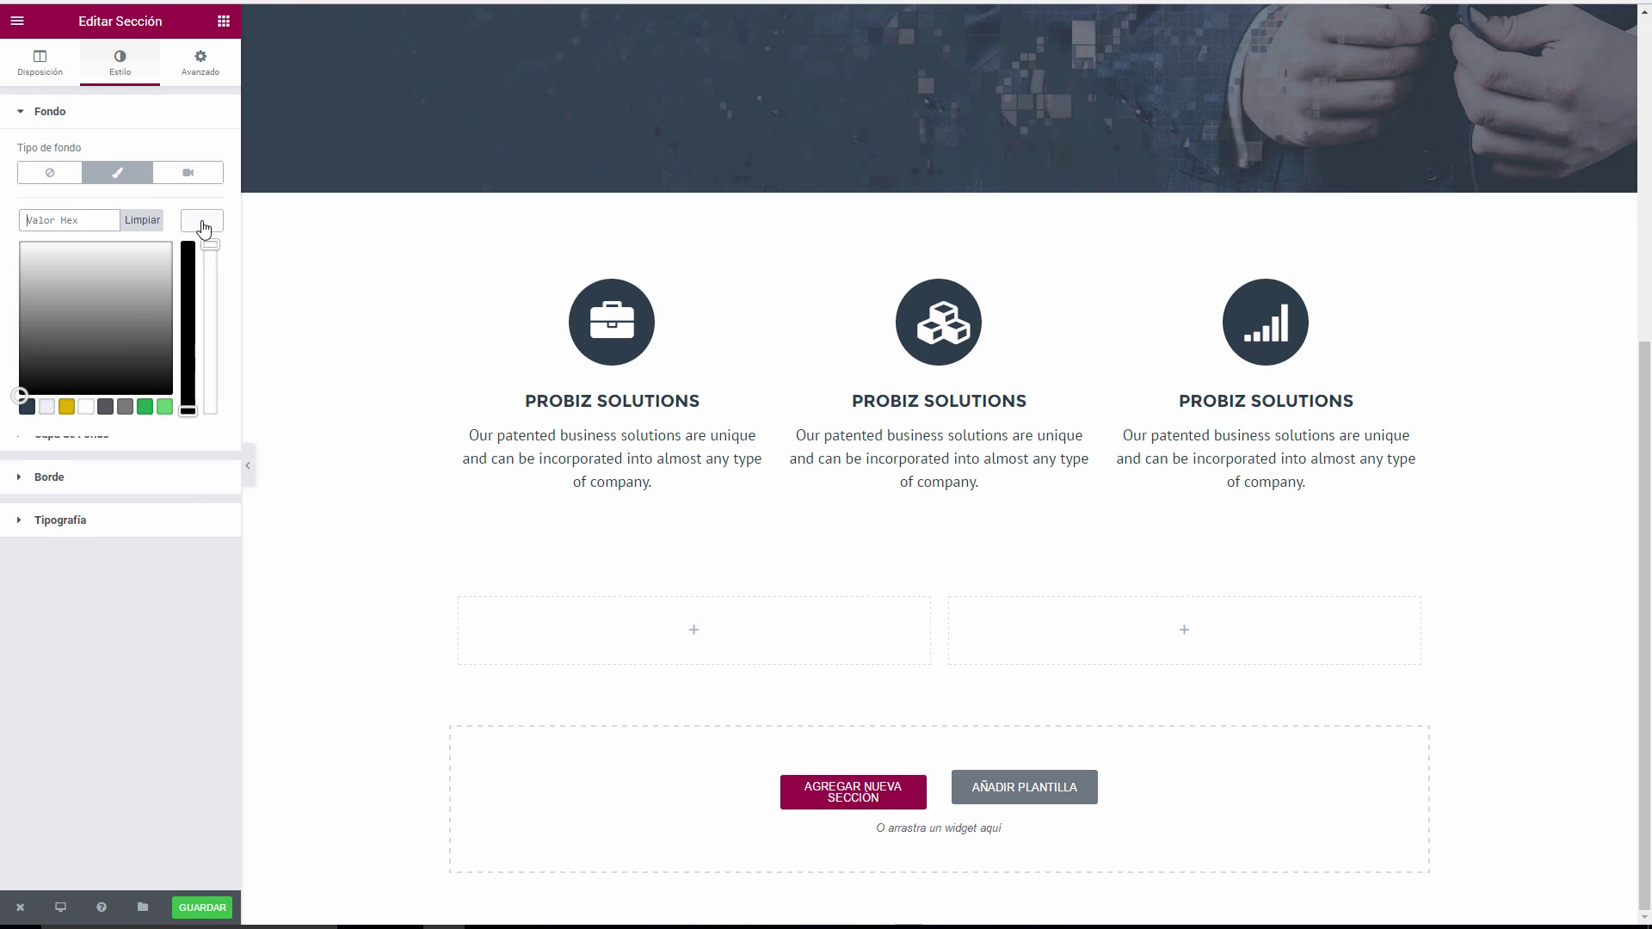
{"action": "left_click", "coordinate": [27, 408]}
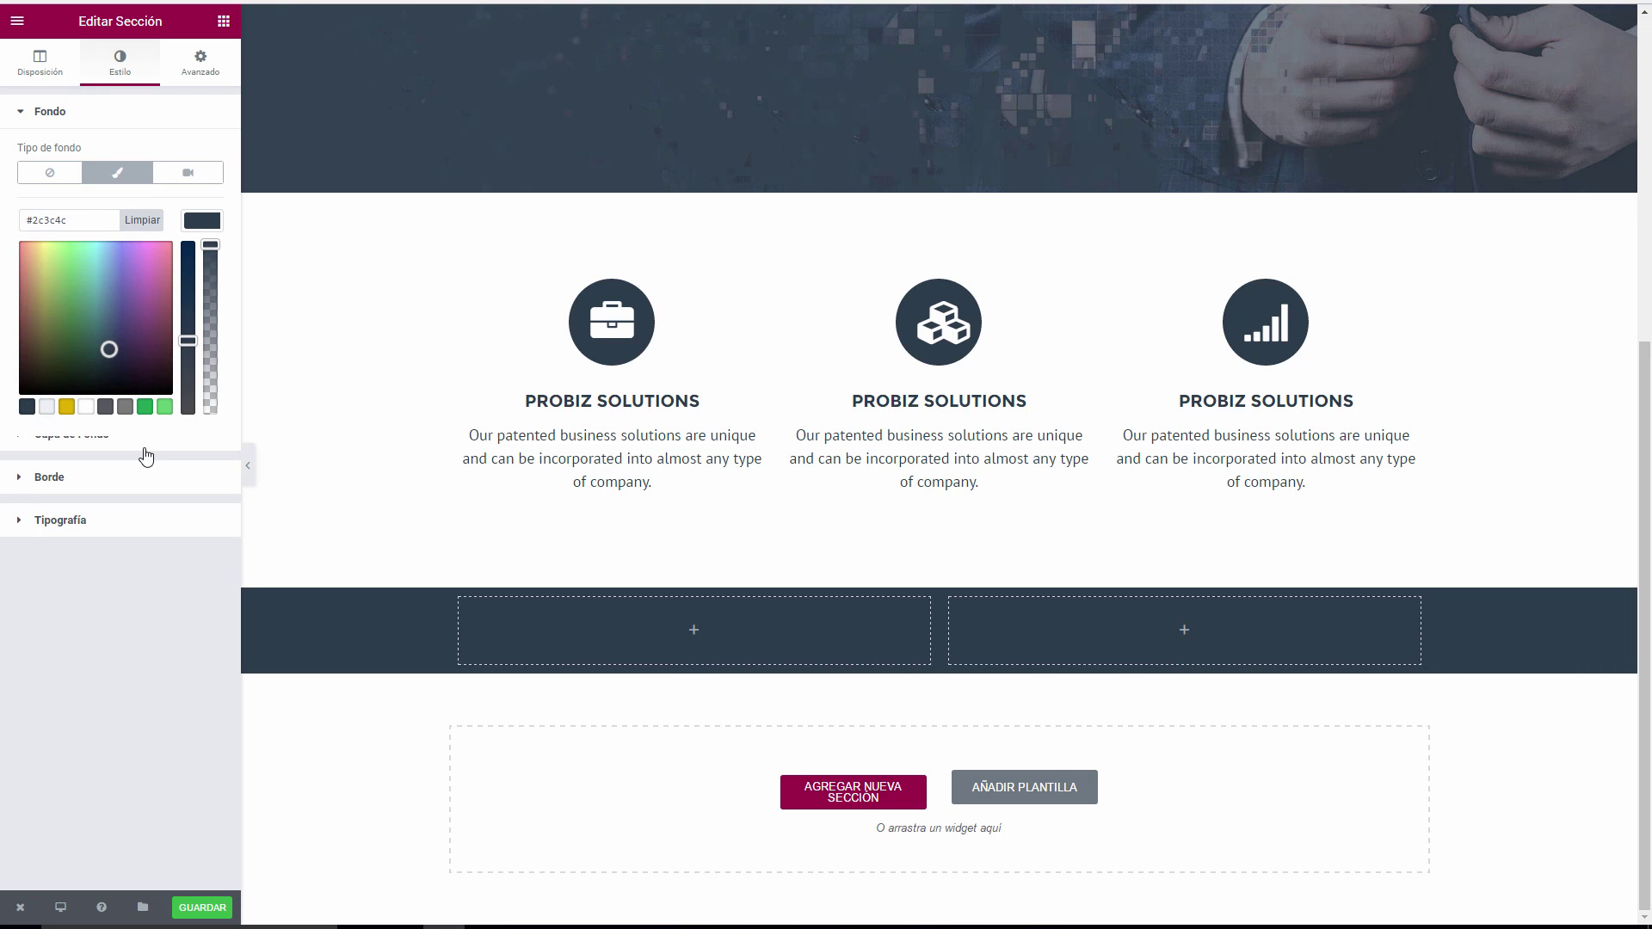
Switch the two-column section's height to Altura mínima and increase its minimum height value.
{"action": "left_click", "coordinate": [40, 63]}
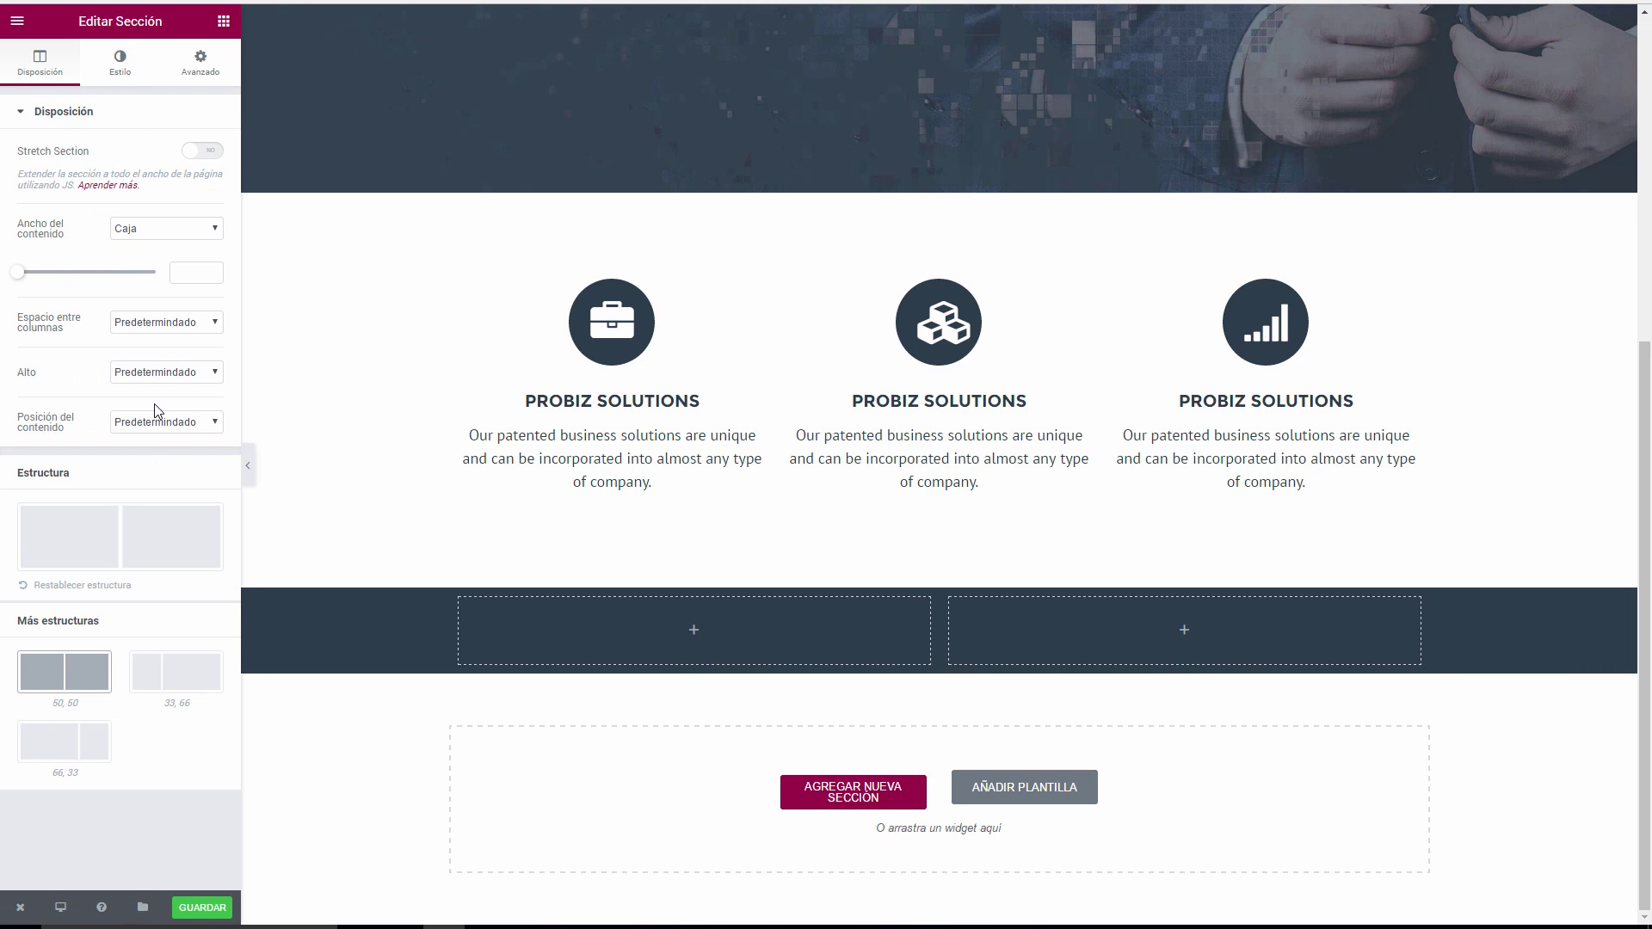
{"action": "left_click", "coordinate": [157, 374]}
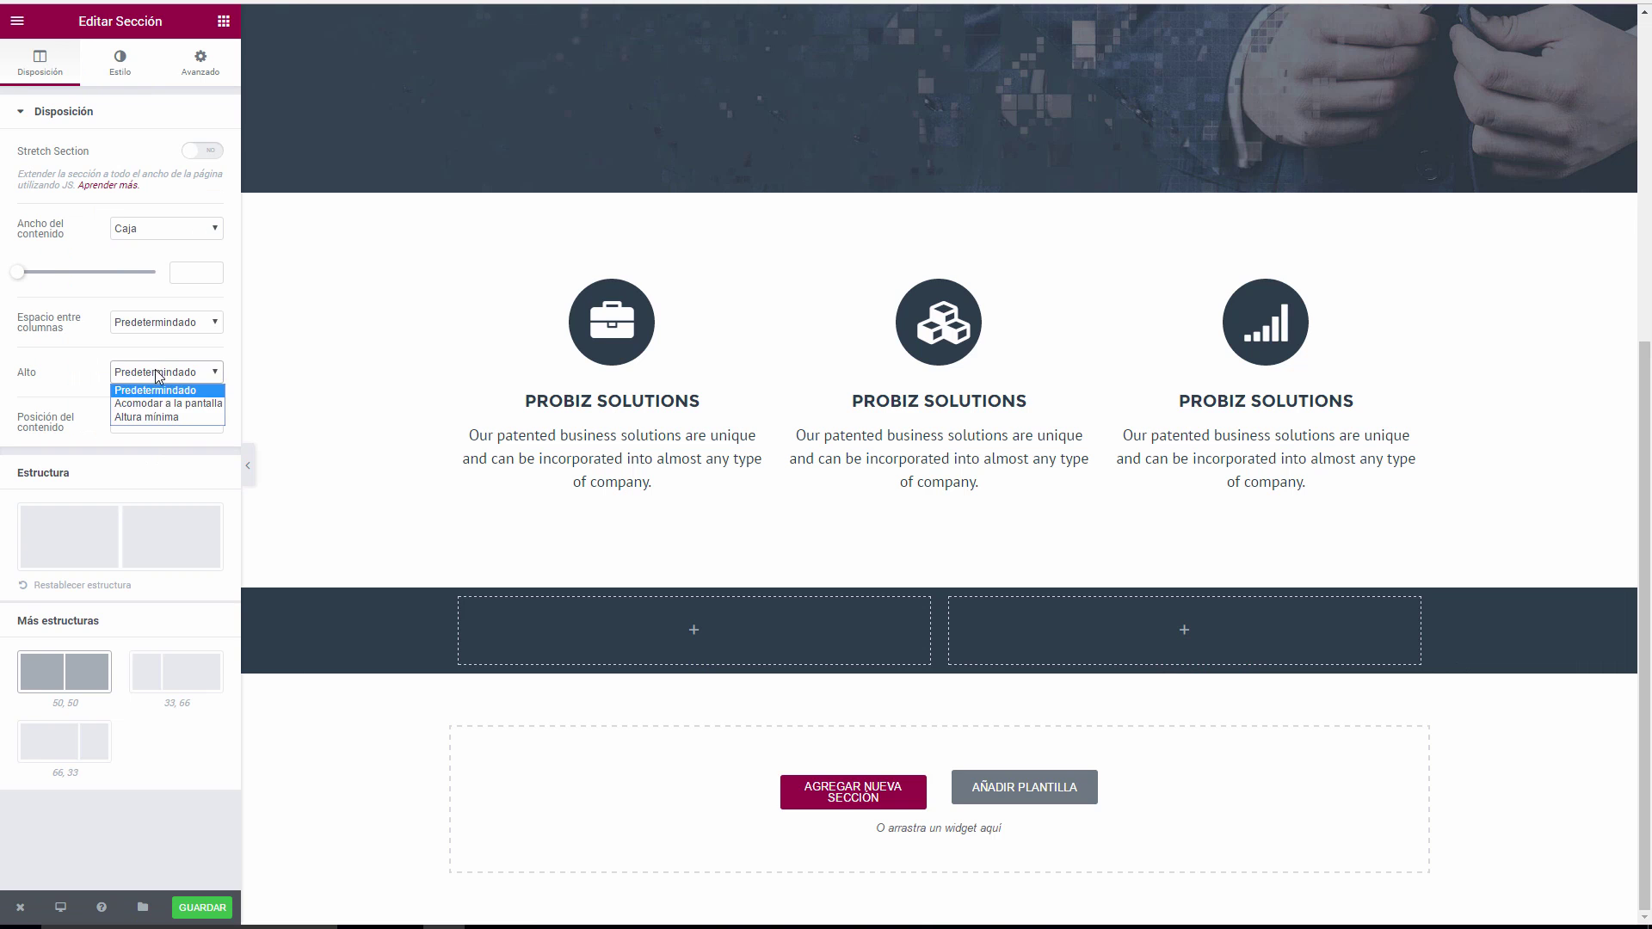
{"action": "left_click", "coordinate": [158, 414]}
{"action": "left_click", "coordinate": [183, 440]}
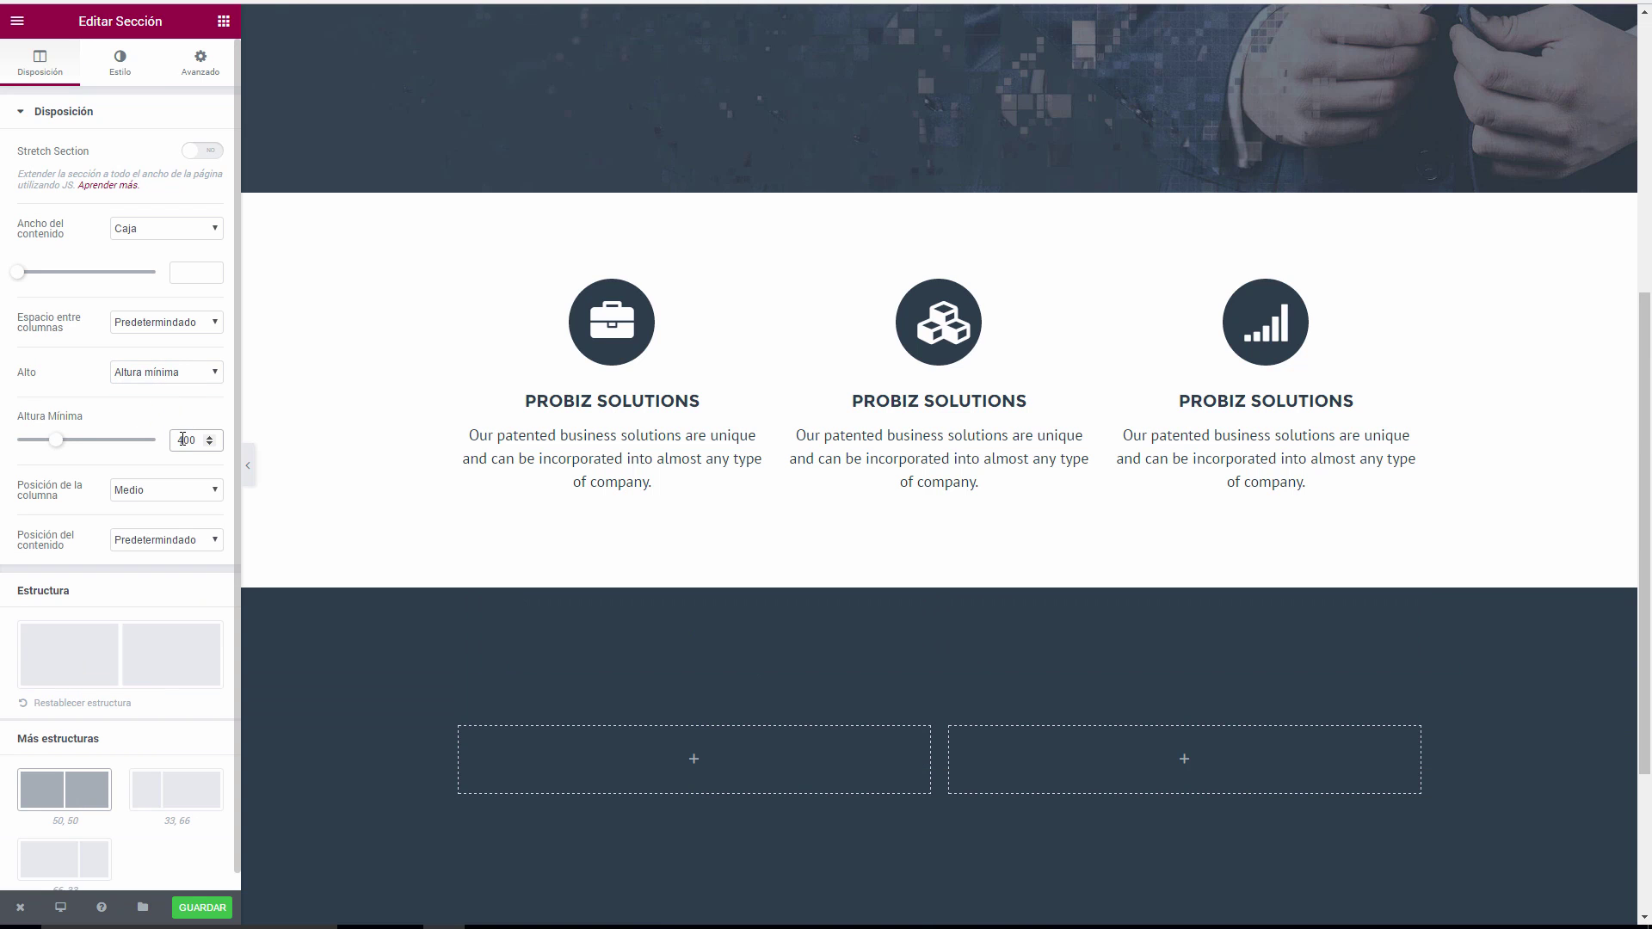
{"action": "type", "text": "6"}
Inspect the OUR SERVICES heading on the demo page to read its font family, size, weight and line height.
{"action": "scroll", "coordinate": [458, 336], "scroll_direction": "down", "scroll_amount": 4}
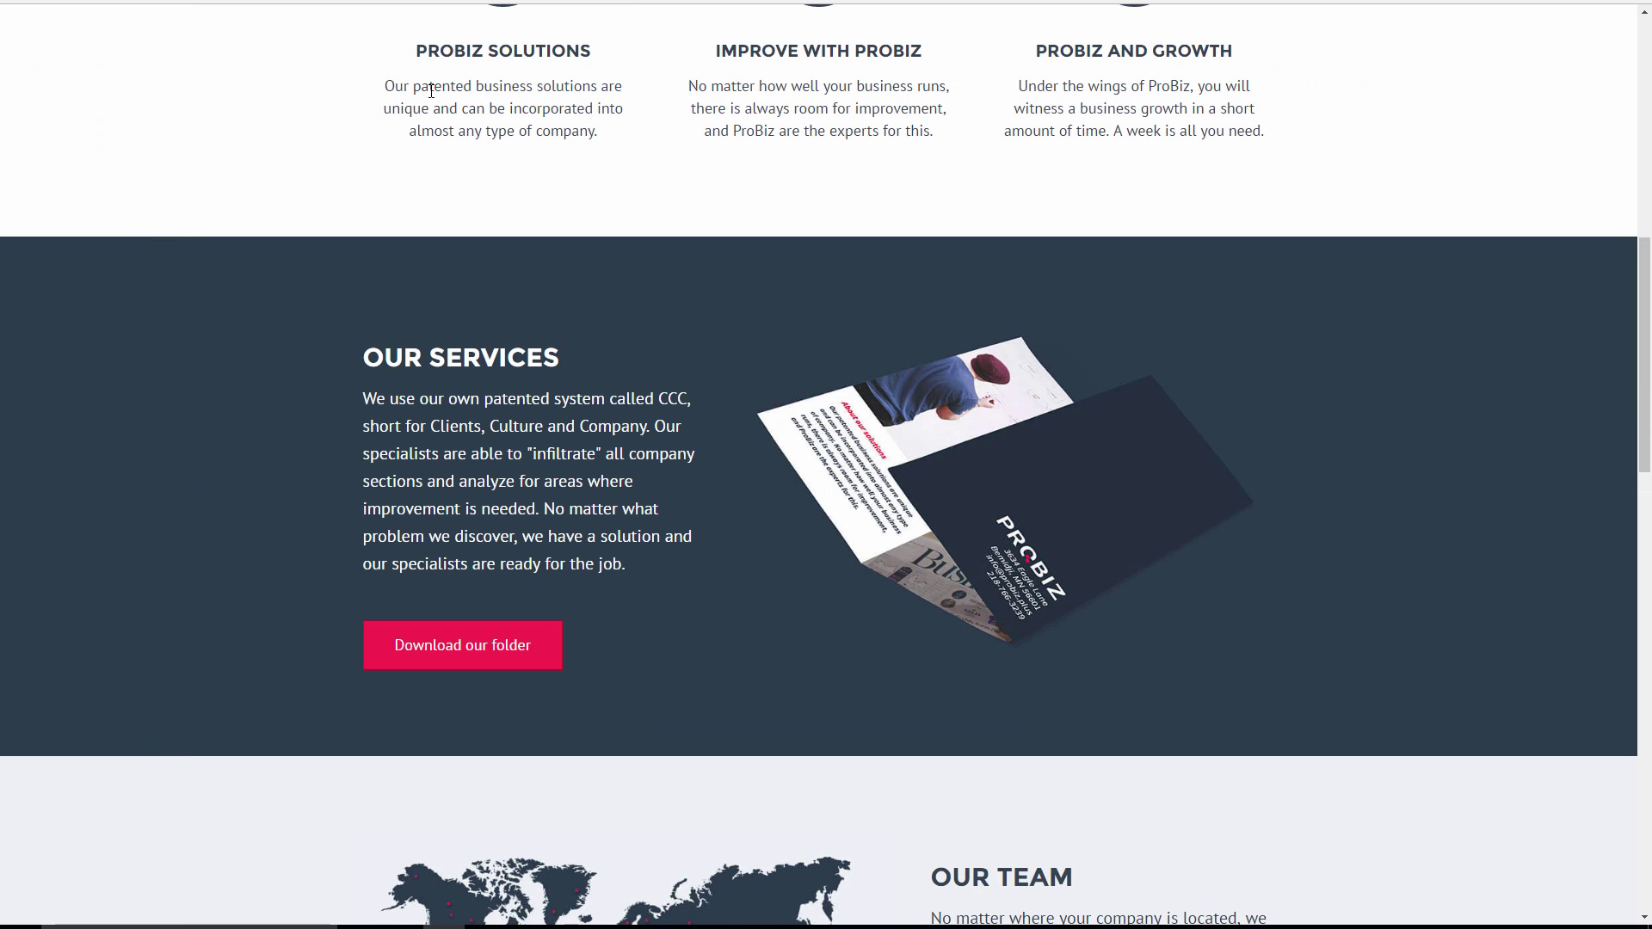
{"action": "left_click_drag", "start_coordinate": [559, 359], "coordinate": [415, 360]}
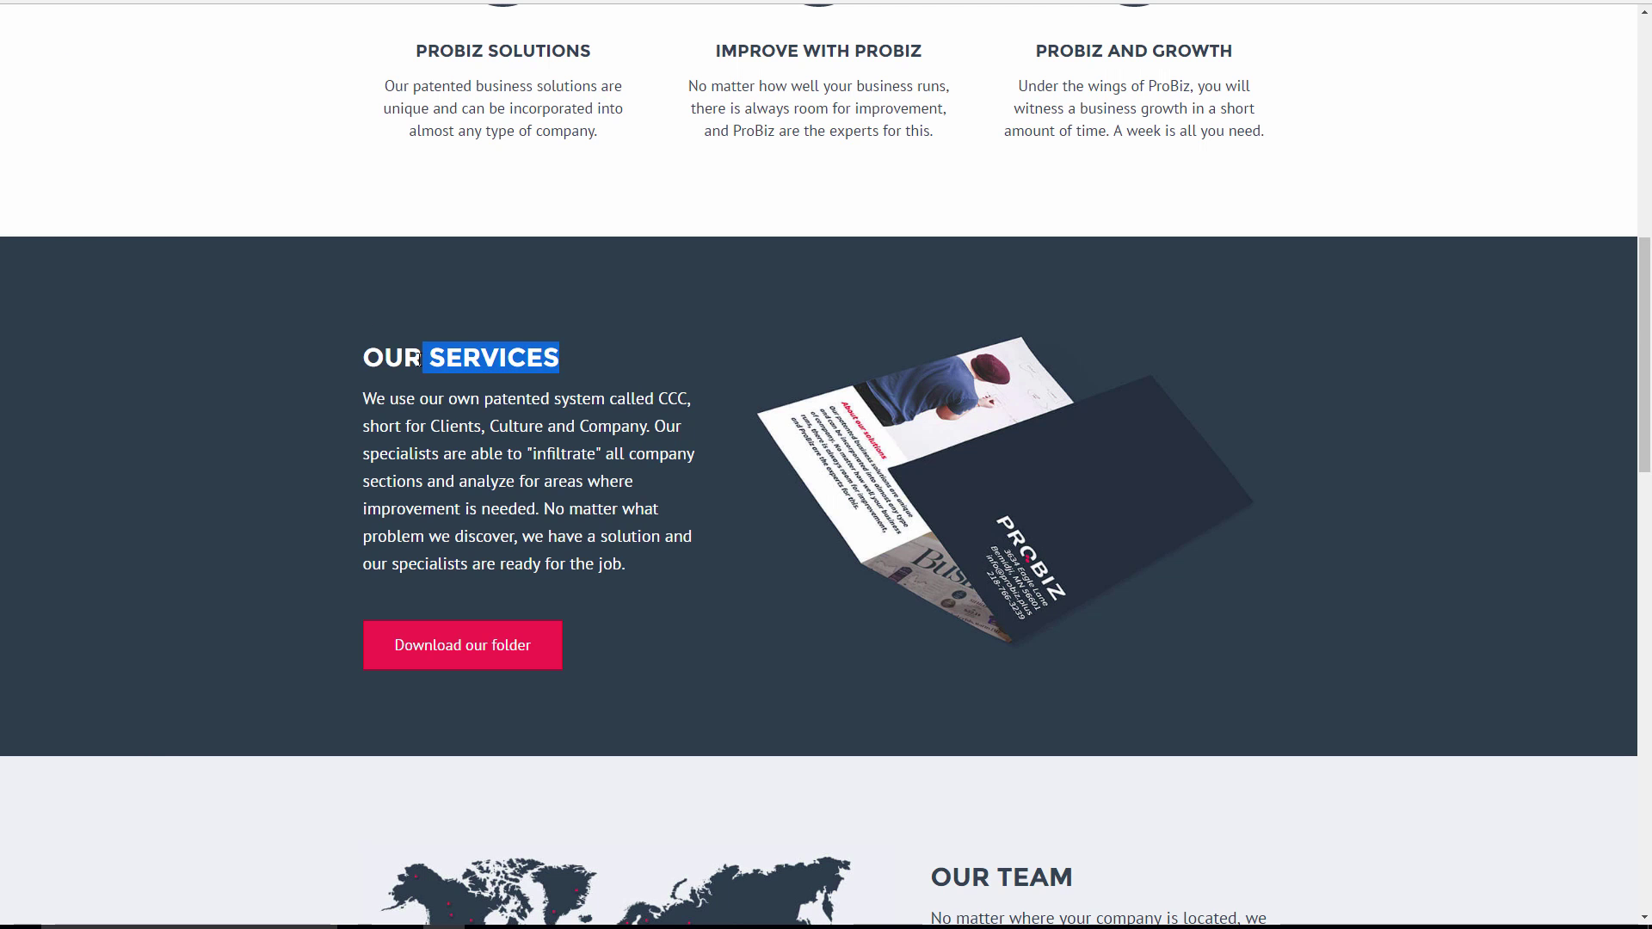
{"action": "right_click", "coordinate": [449, 358]}
{"action": "scroll", "coordinate": [641, 317], "scroll_direction": "up", "scroll_amount": 5}
{"action": "scroll", "coordinate": [540, 353], "scroll_direction": "down", "scroll_amount": 7}
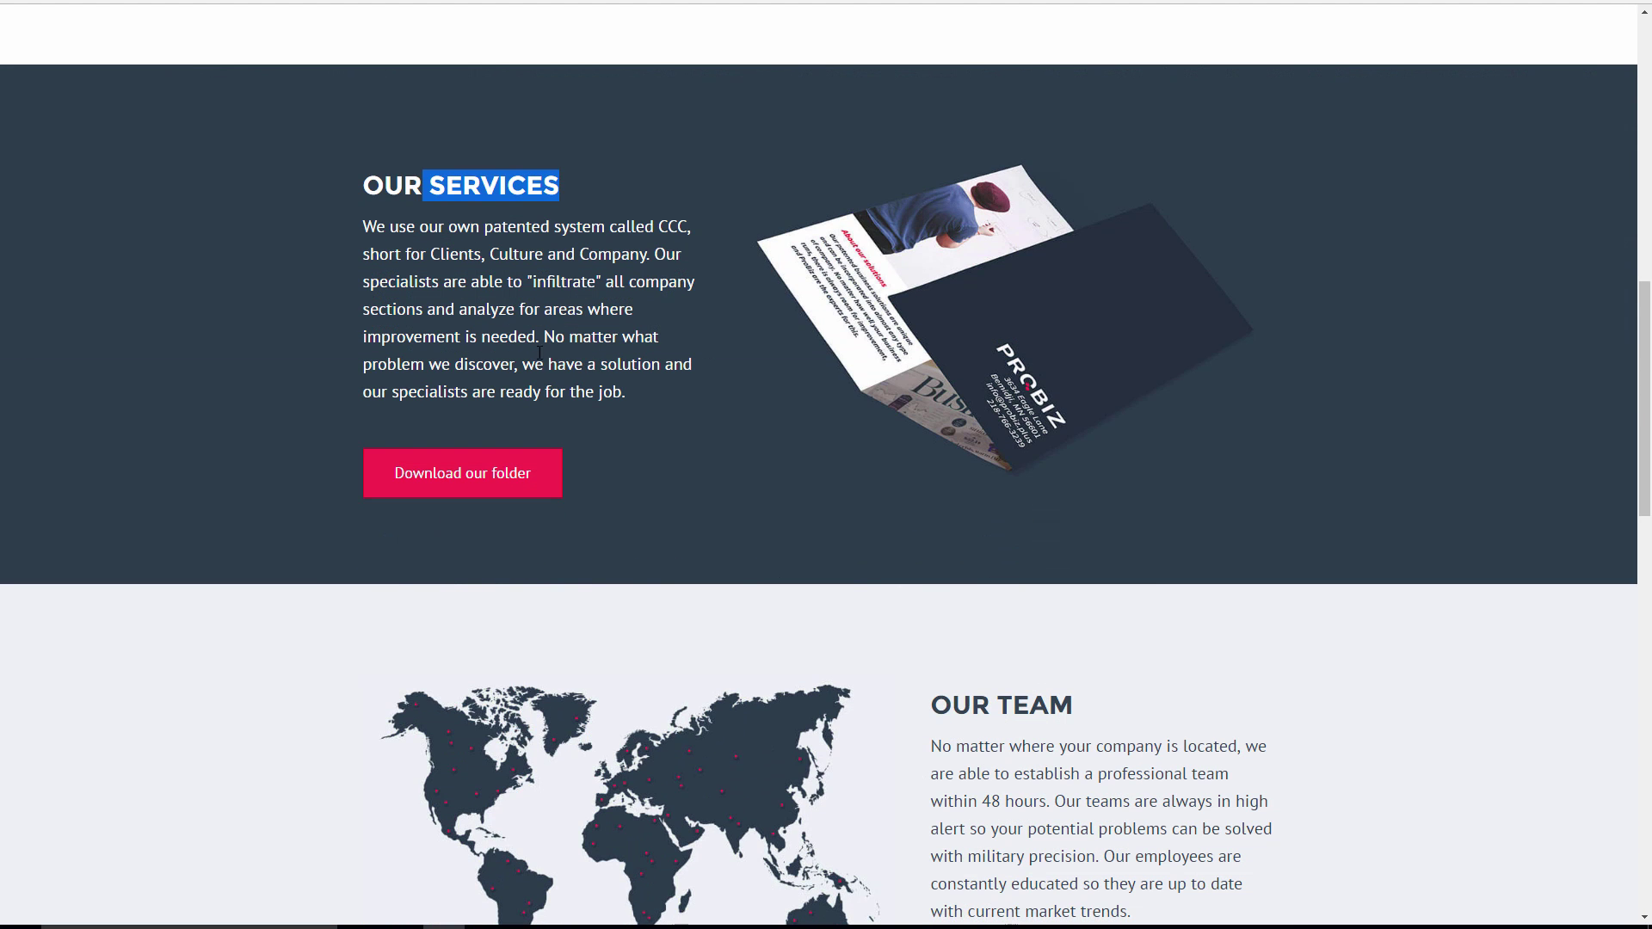
{"action": "right_click", "coordinate": [492, 189]}
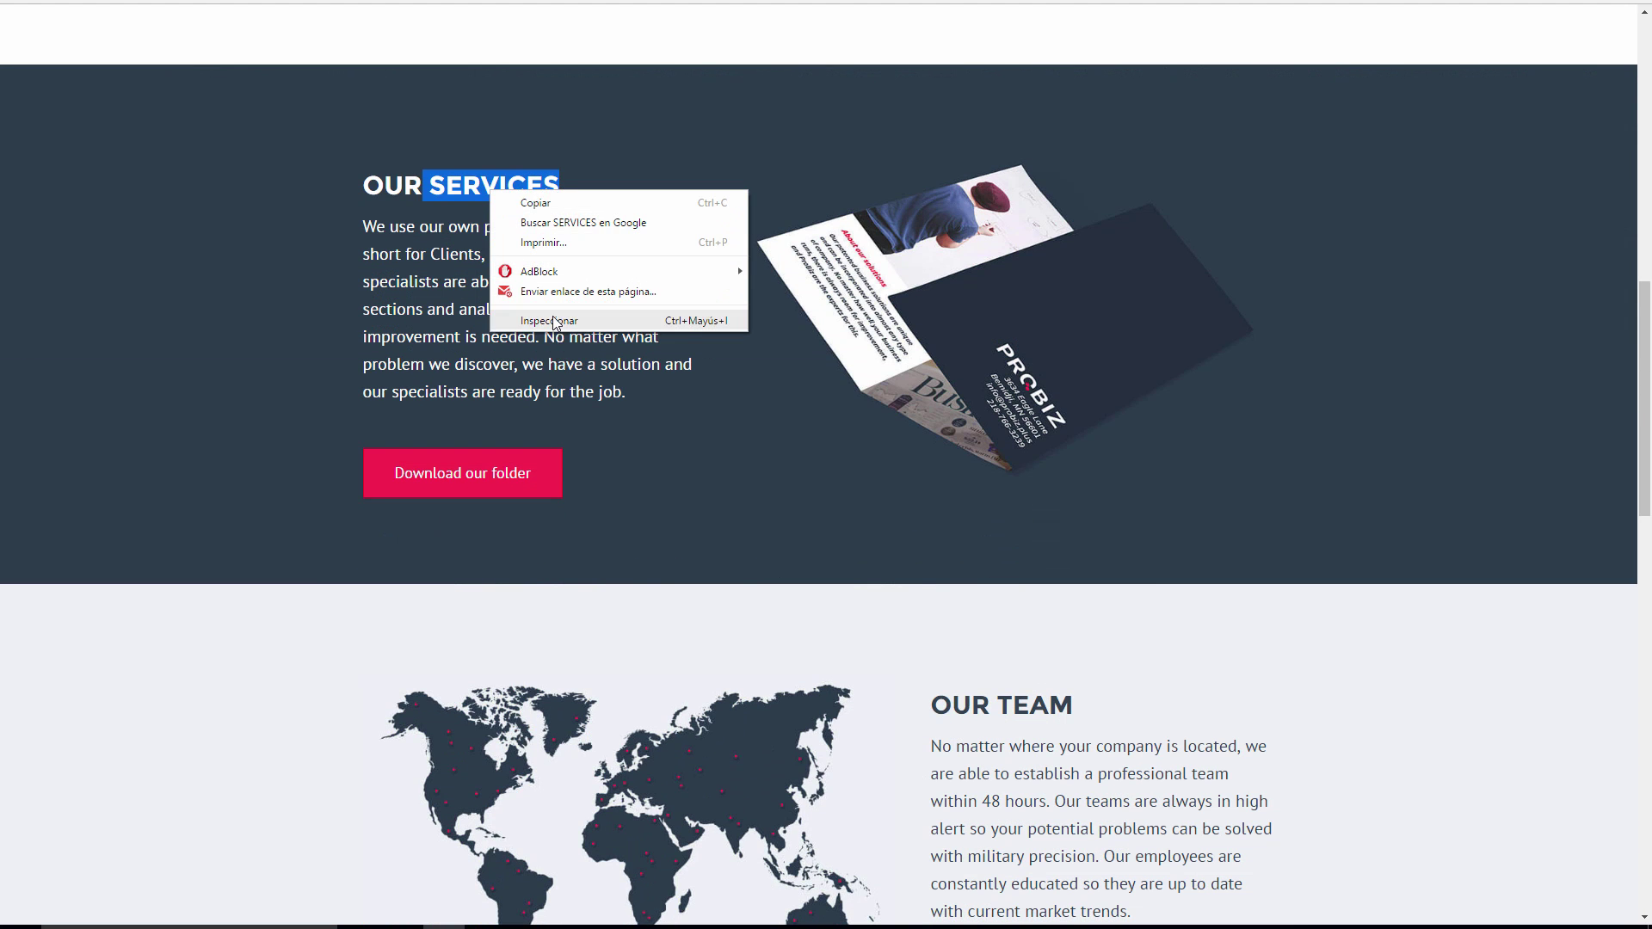
{"action": "left_click", "coordinate": [585, 356]}
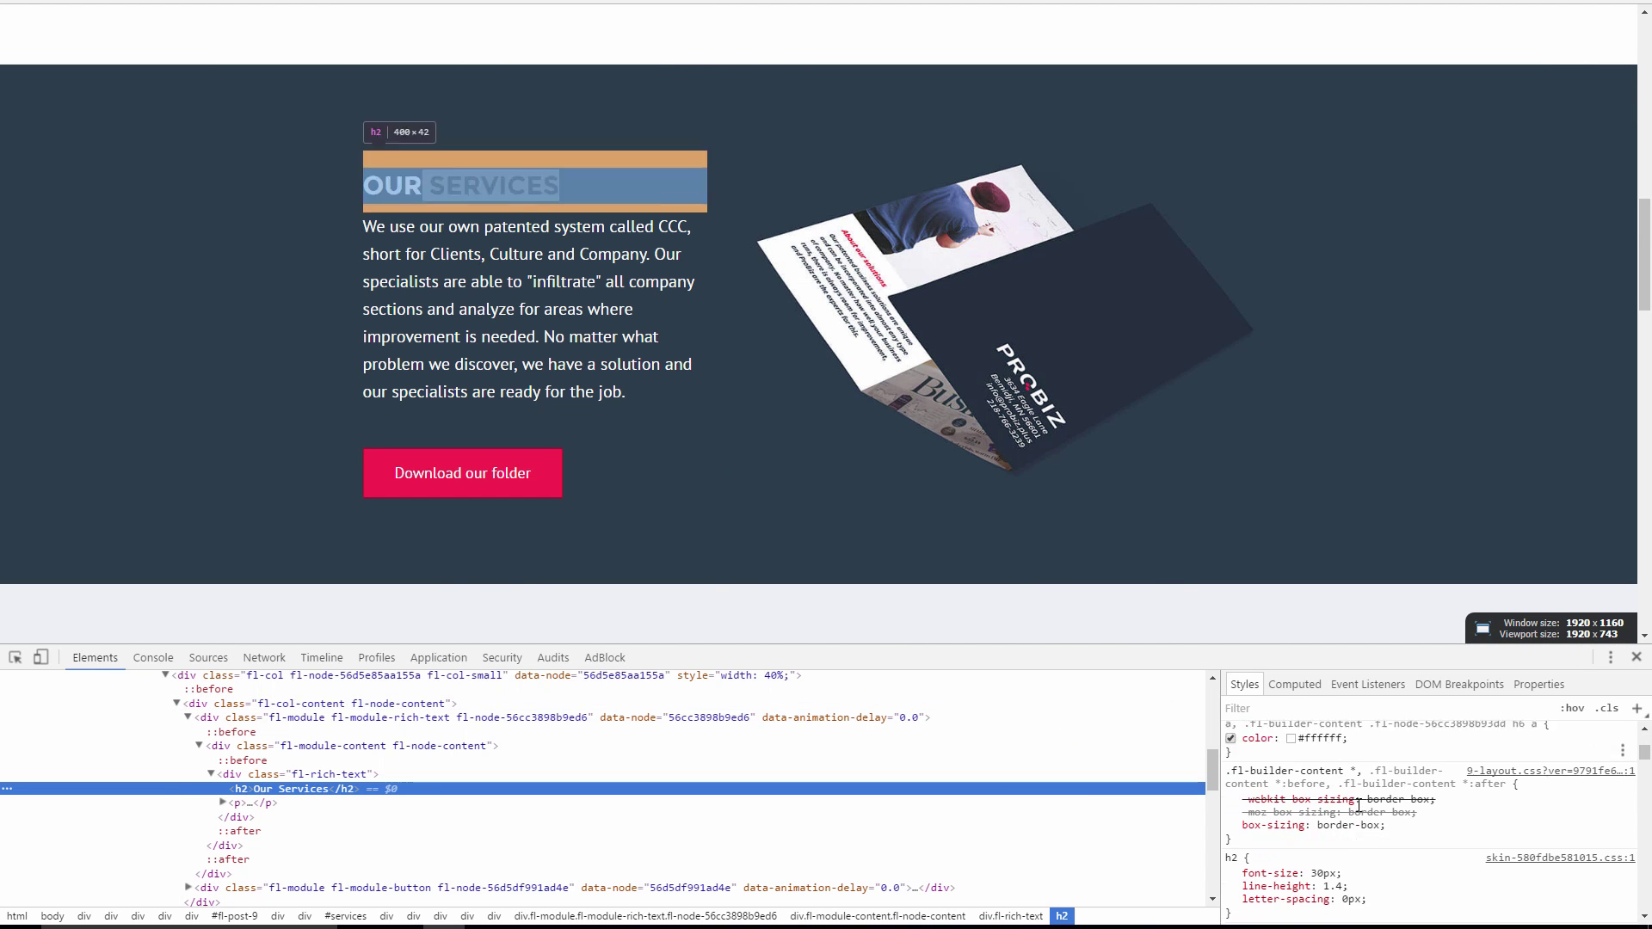
{"action": "scroll", "coordinate": [1375, 842], "scroll_direction": "down", "scroll_amount": 2}
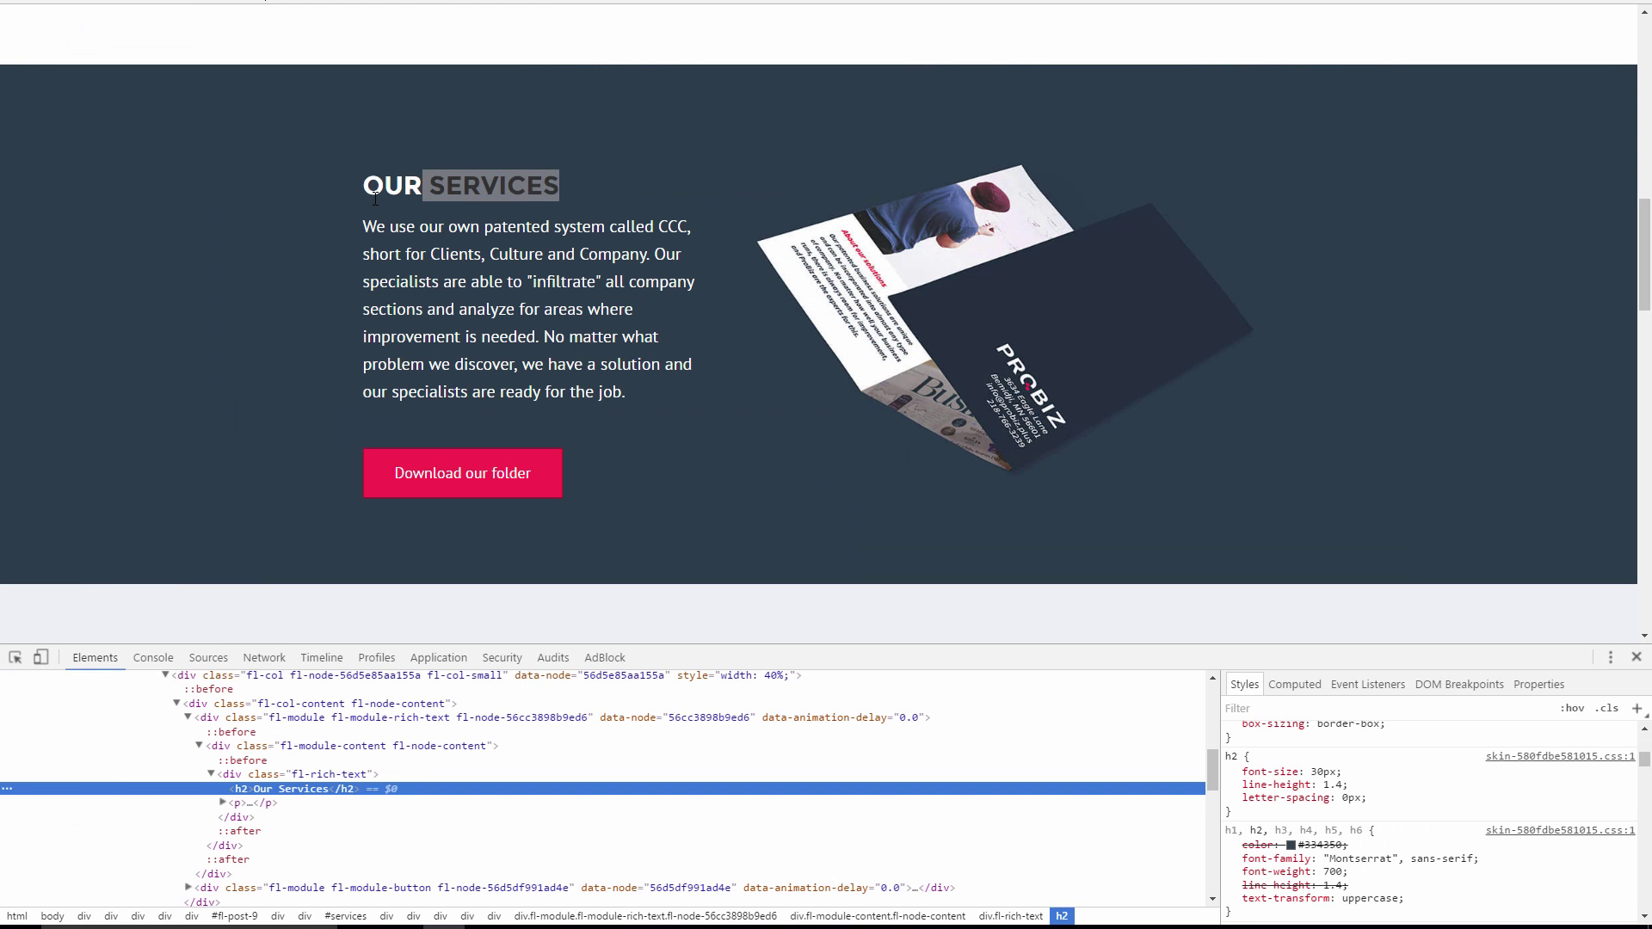
Copy the OUR SERVICES title from the demo page into a new Encabezado widget in the dark section's first column.
{"action": "left_click_drag", "start_coordinate": [376, 199], "coordinate": [372, 194]}
{"action": "left_click", "coordinate": [530, 187]}
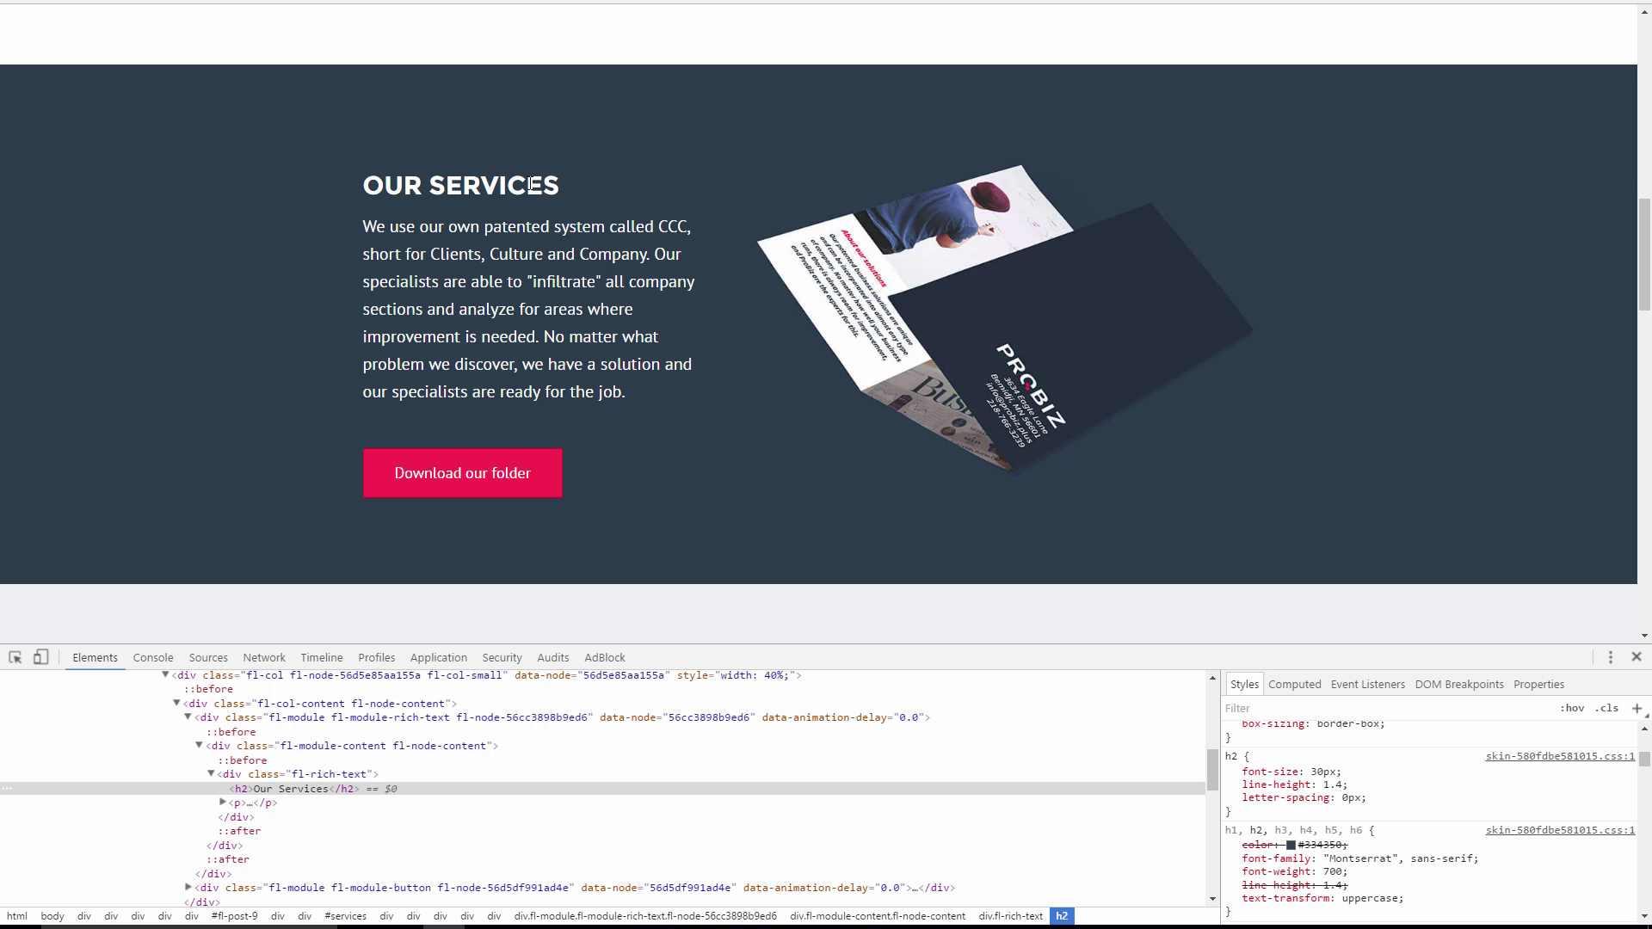
{"action": "left_click_drag", "start_coordinate": [561, 185], "coordinate": [365, 189]}
{"action": "key", "text": "ctrl+c"}
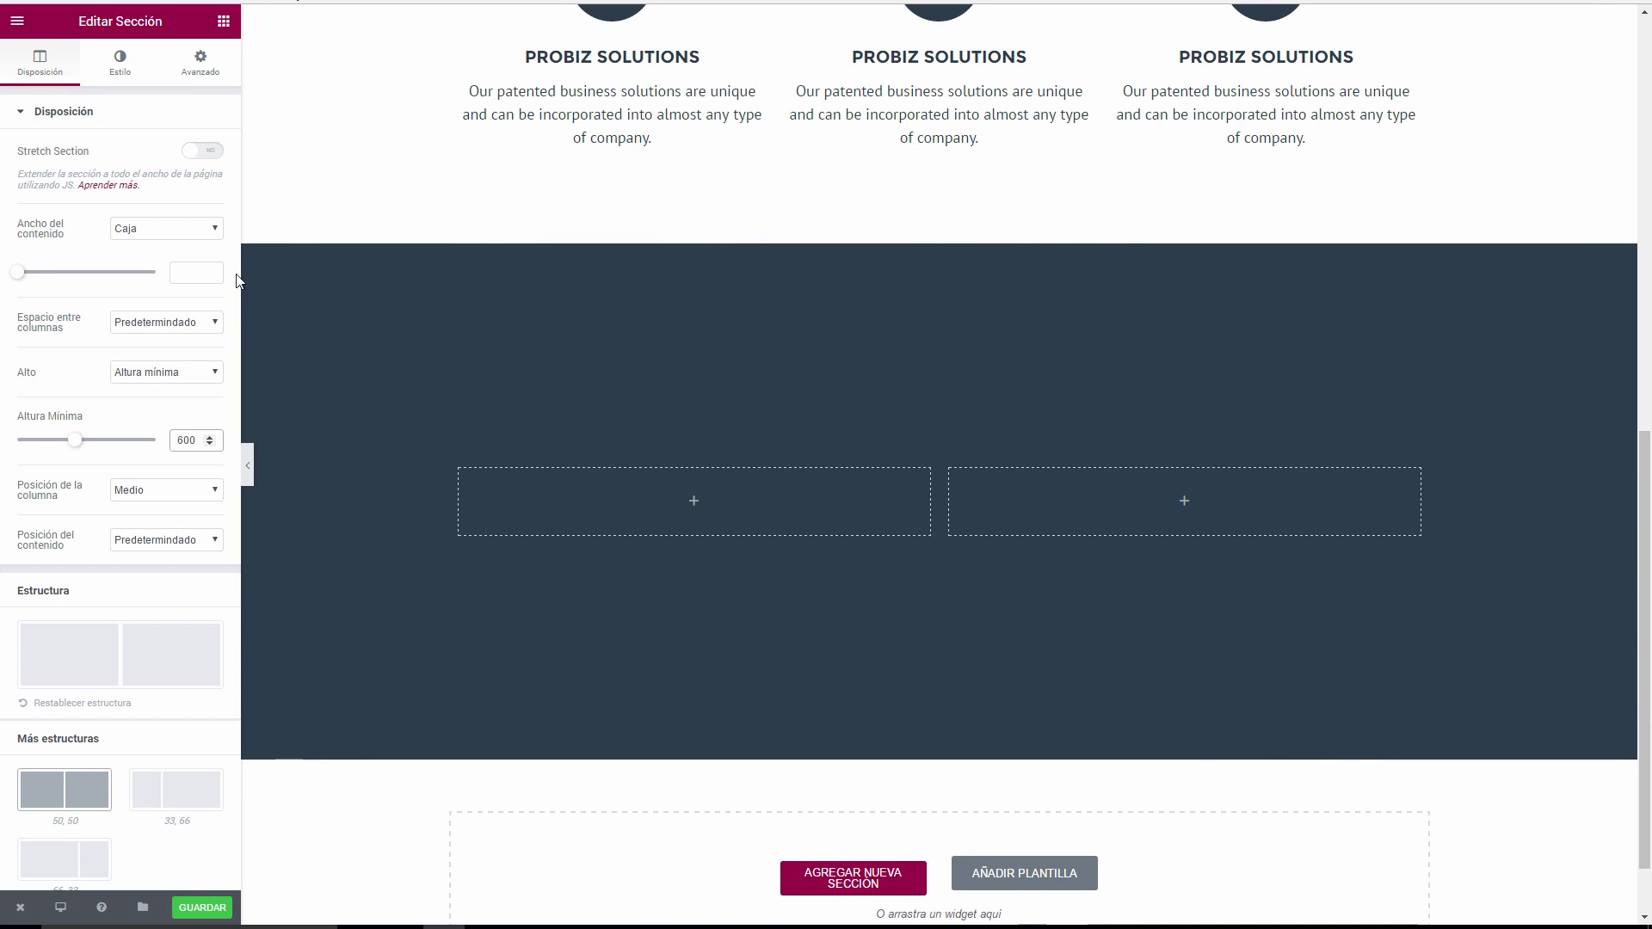
{"action": "left_click", "coordinate": [221, 19]}
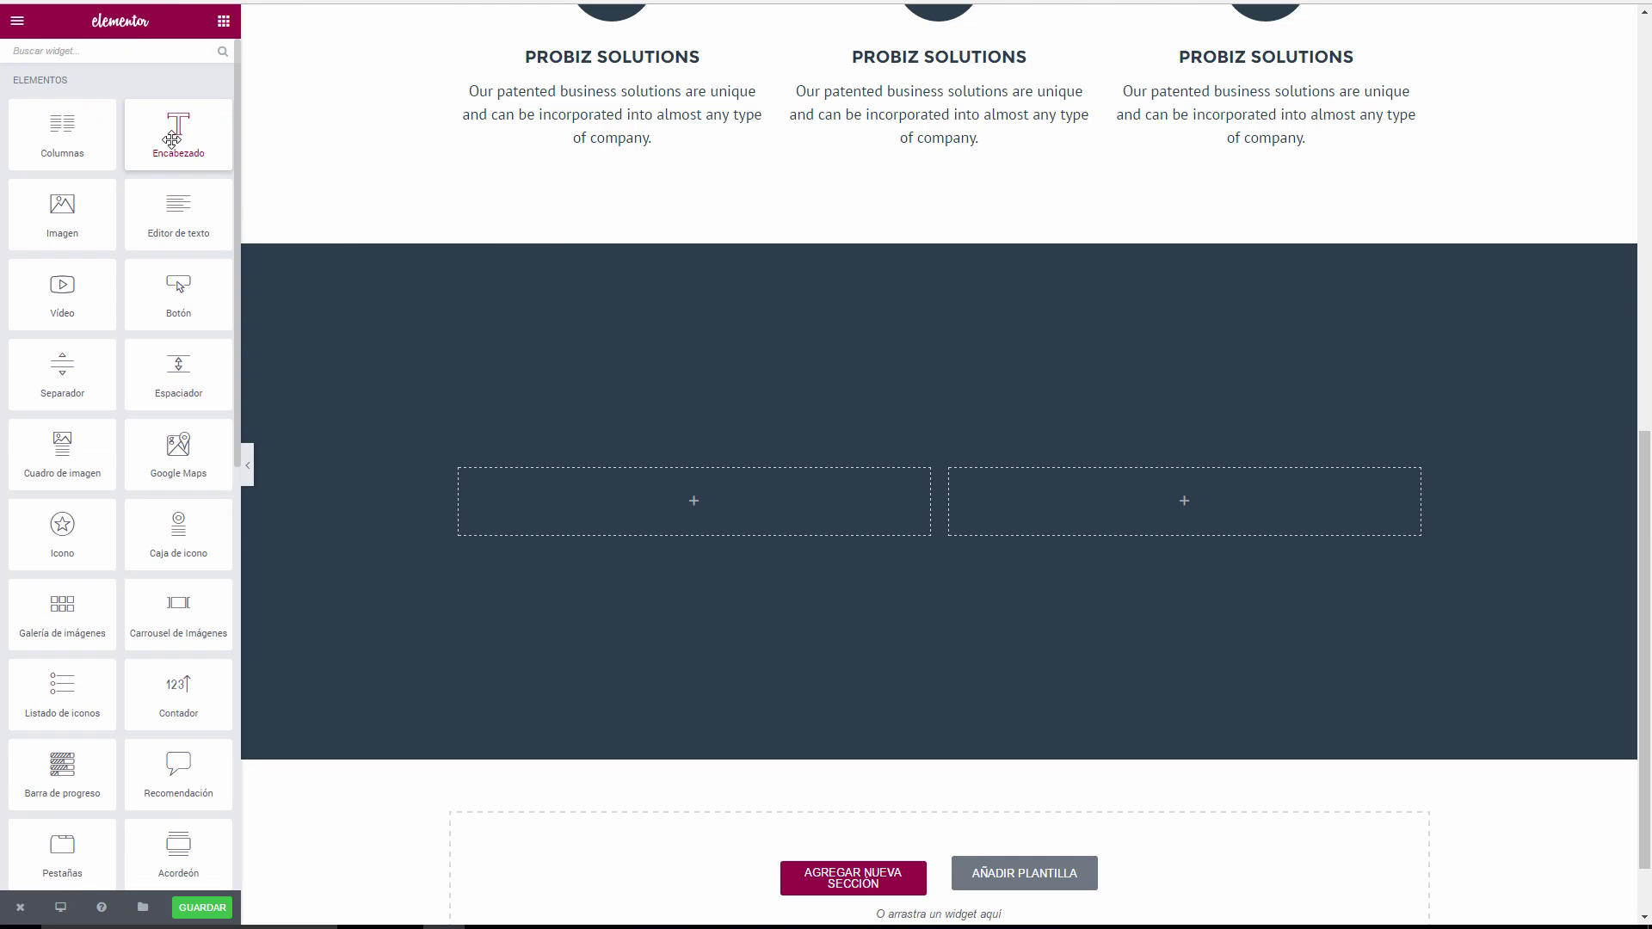
{"action": "left_click_drag", "start_coordinate": [175, 133], "coordinate": [664, 485]}
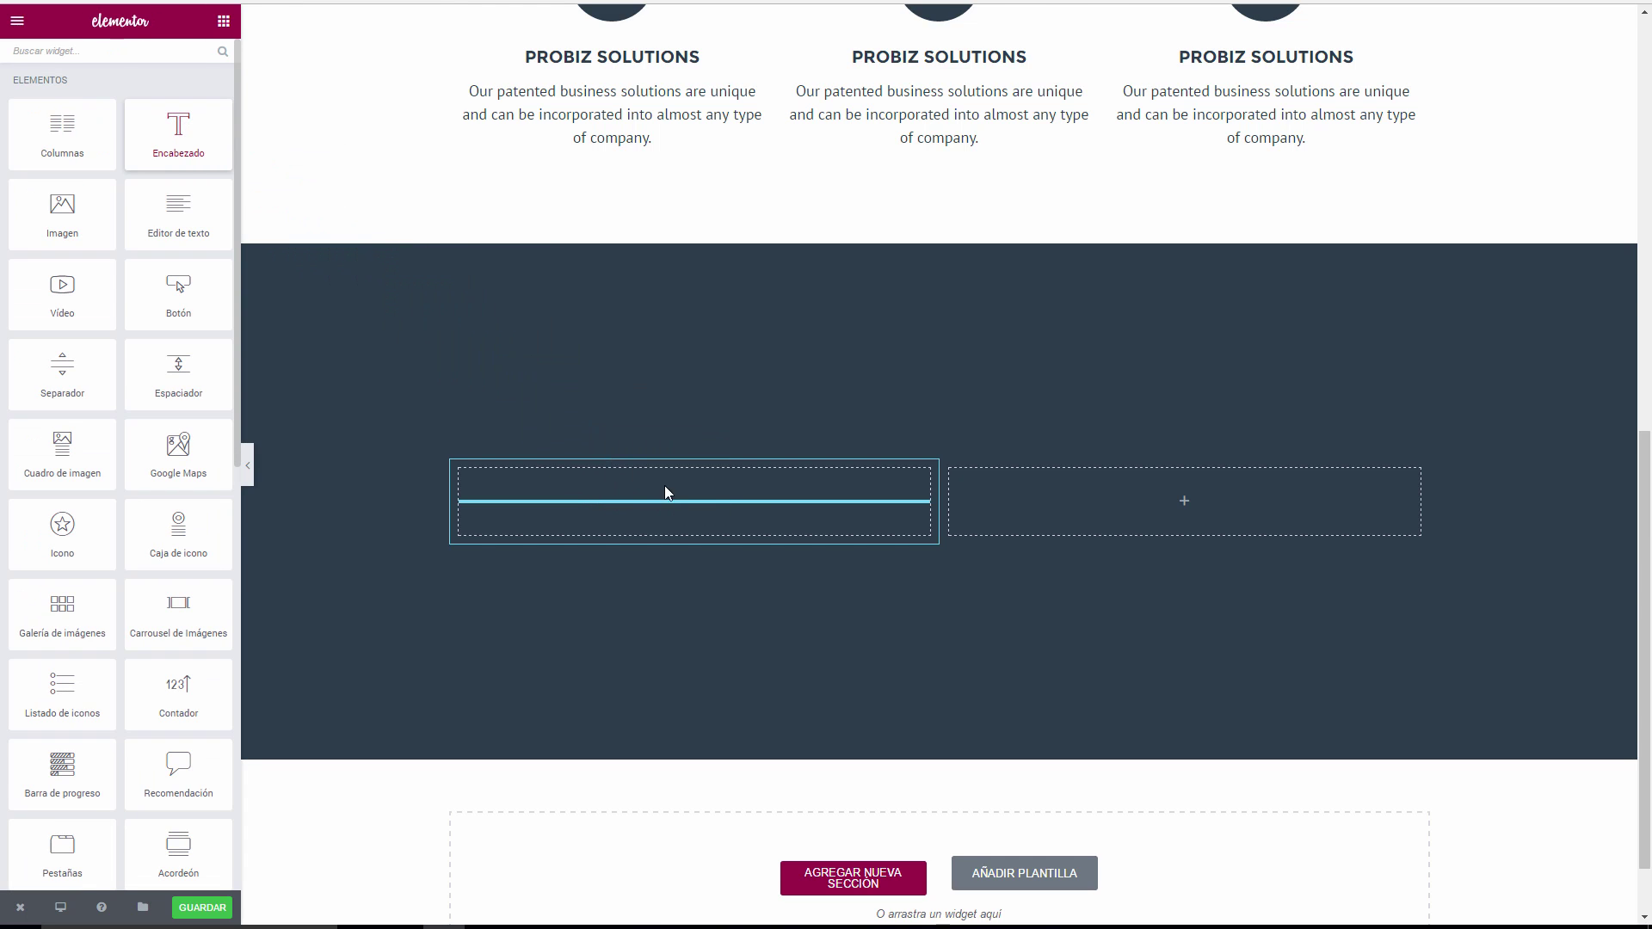
{"action": "left_click_drag", "start_coordinate": [199, 178], "coordinate": [3, 156]}
{"action": "key", "text": "ctrl+v"}
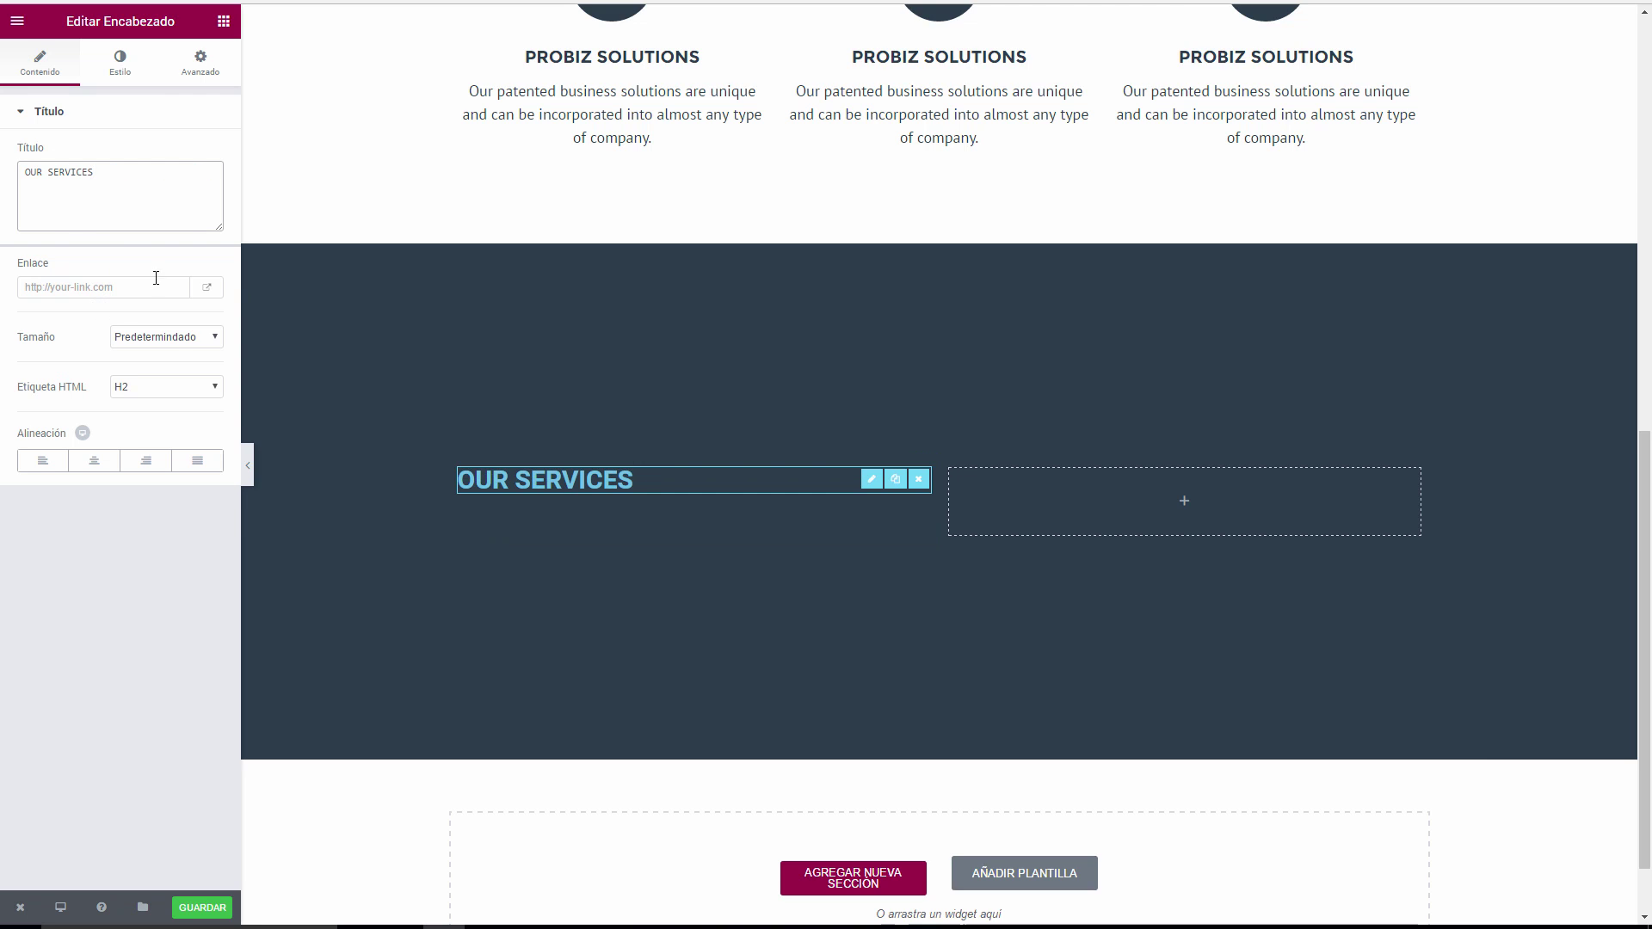
{"action": "left_click", "coordinate": [162, 335]}
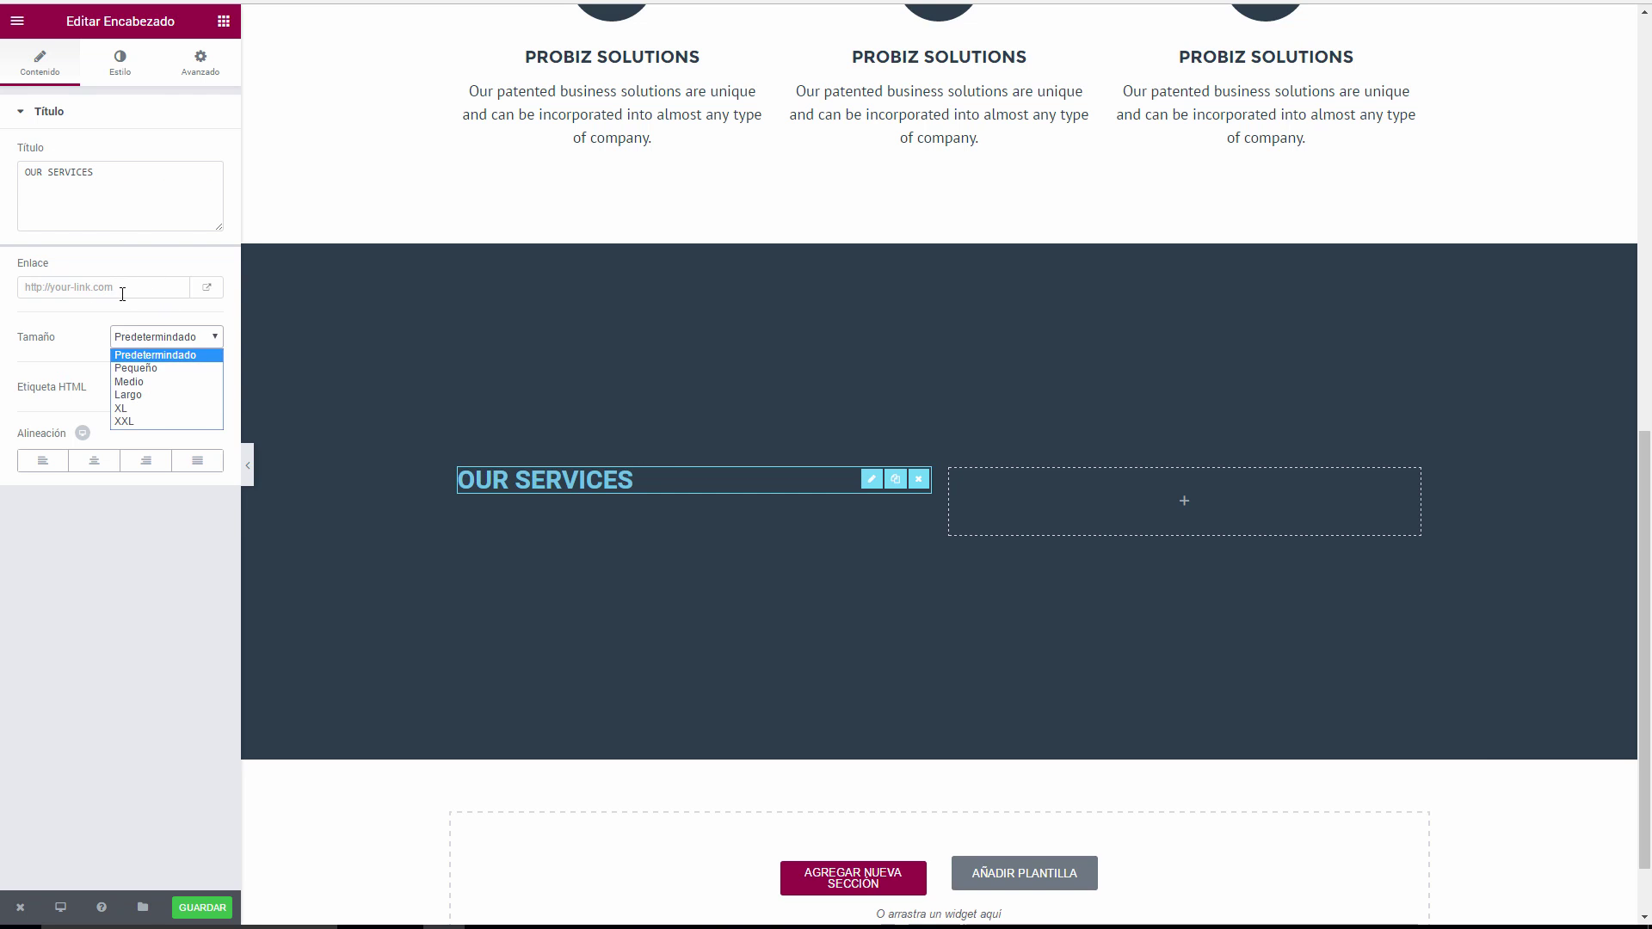
{"action": "left_click", "coordinate": [73, 320]}
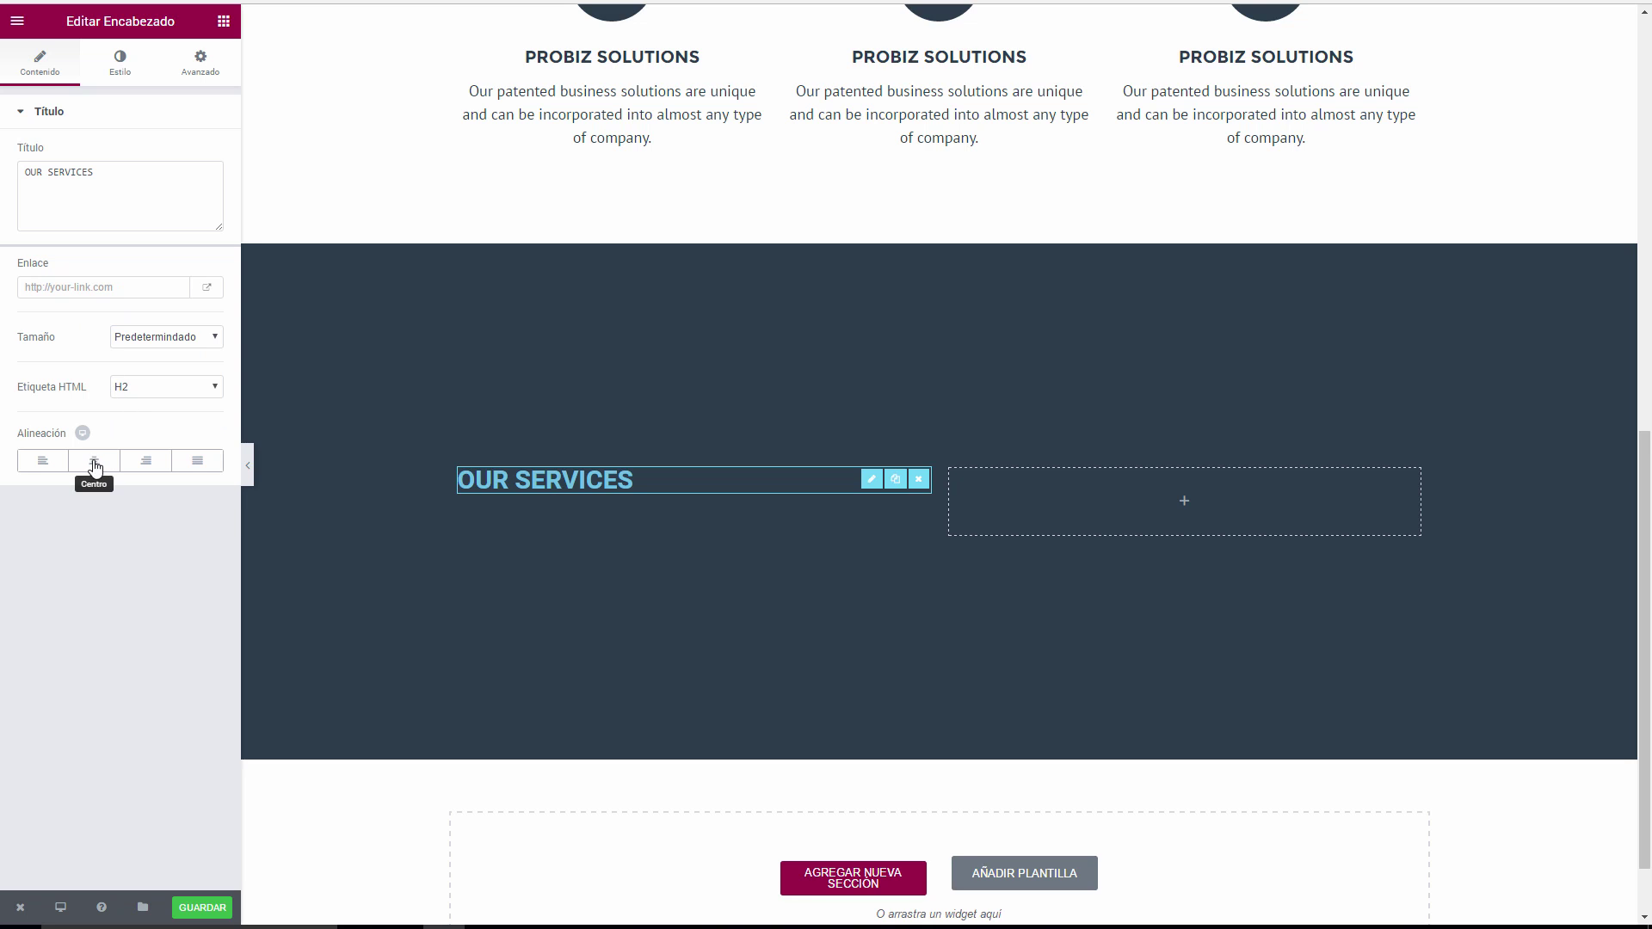
Give the OUR SERVICES heading custom typography at 30 px in Montserrat and colour its text white #ffffff.
{"action": "left_click", "coordinate": [120, 63]}
{"action": "left_click", "coordinate": [138, 203]}
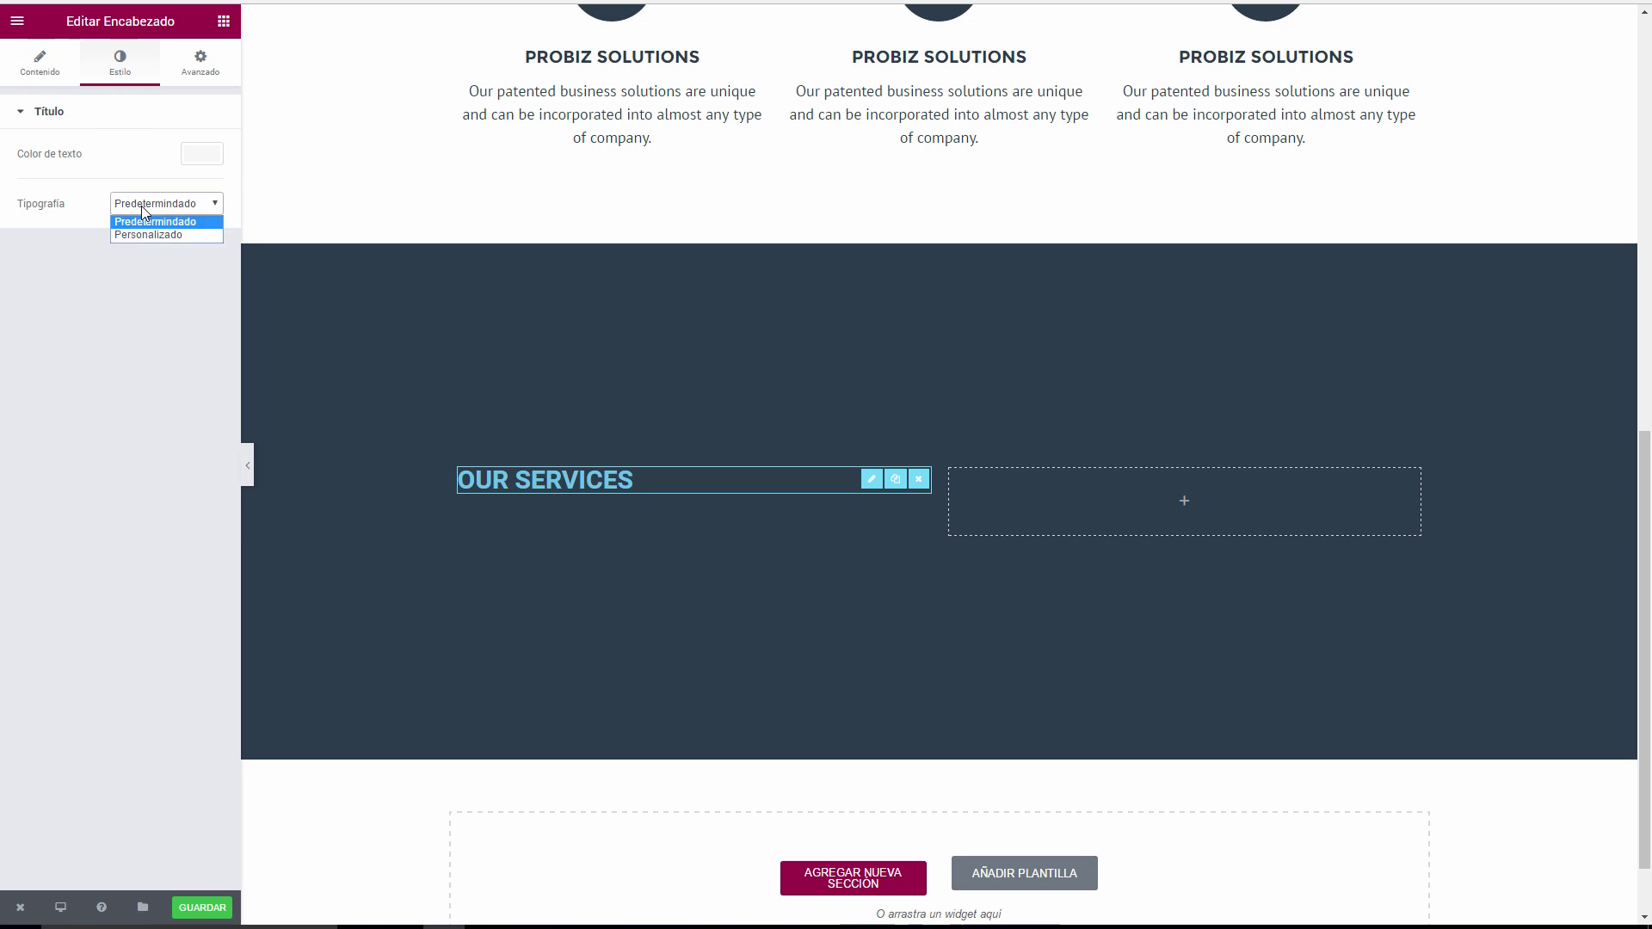
{"action": "left_click", "coordinate": [150, 235]}
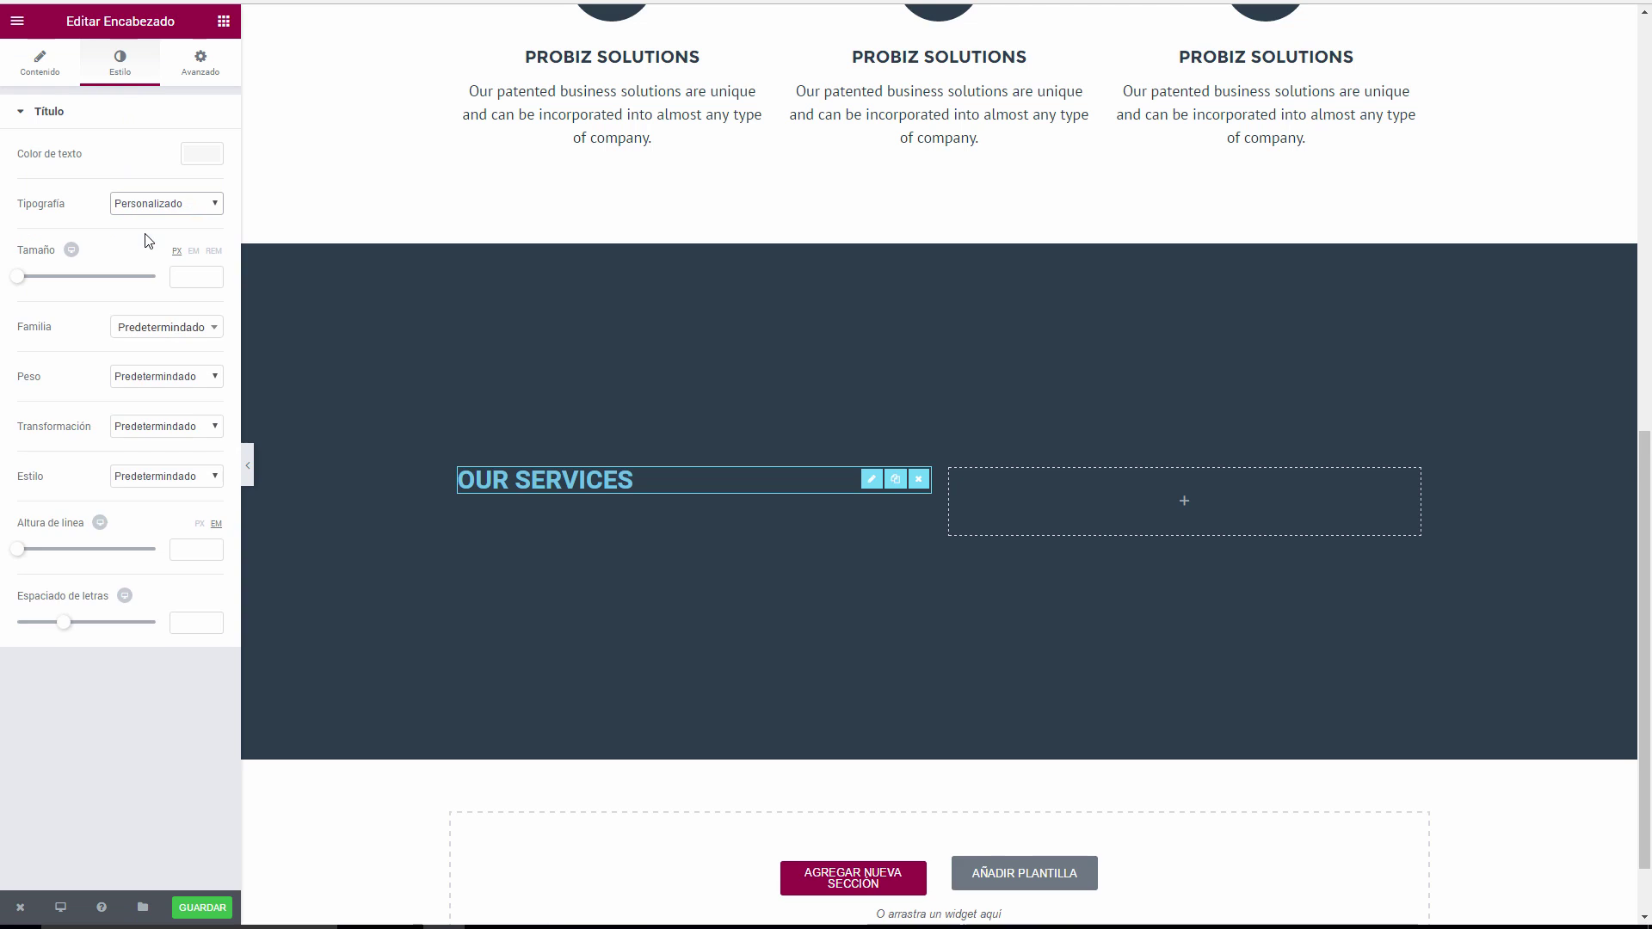
{"action": "left_click", "coordinate": [187, 275]}
{"action": "type", "text": "30"}
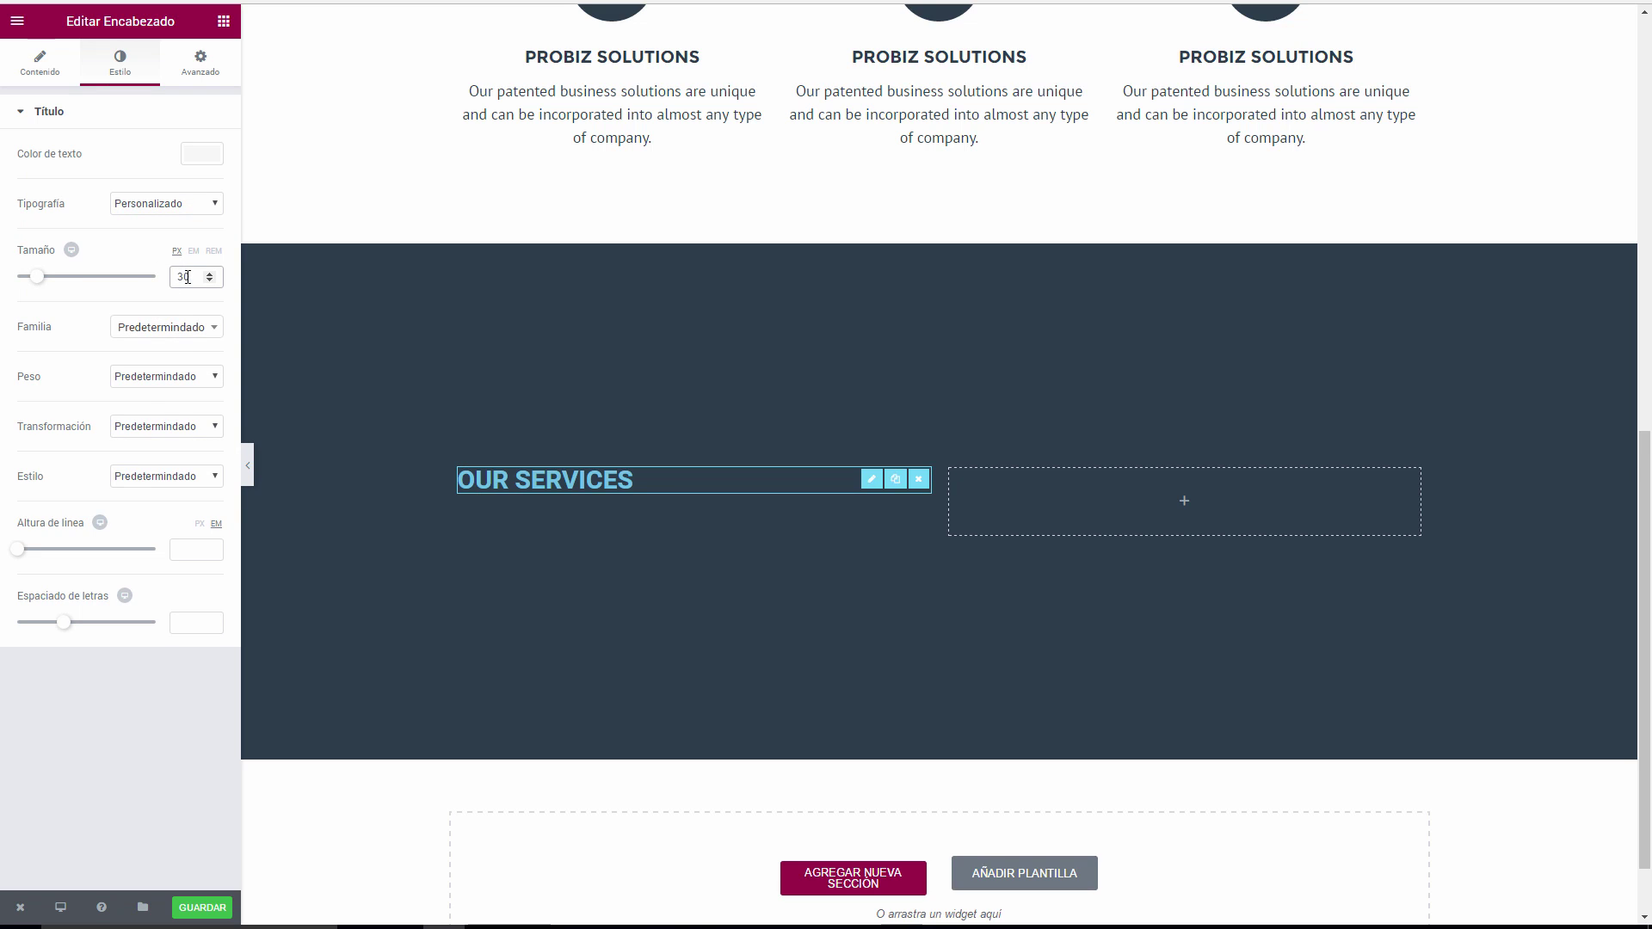
{"action": "left_click", "coordinate": [164, 330]}
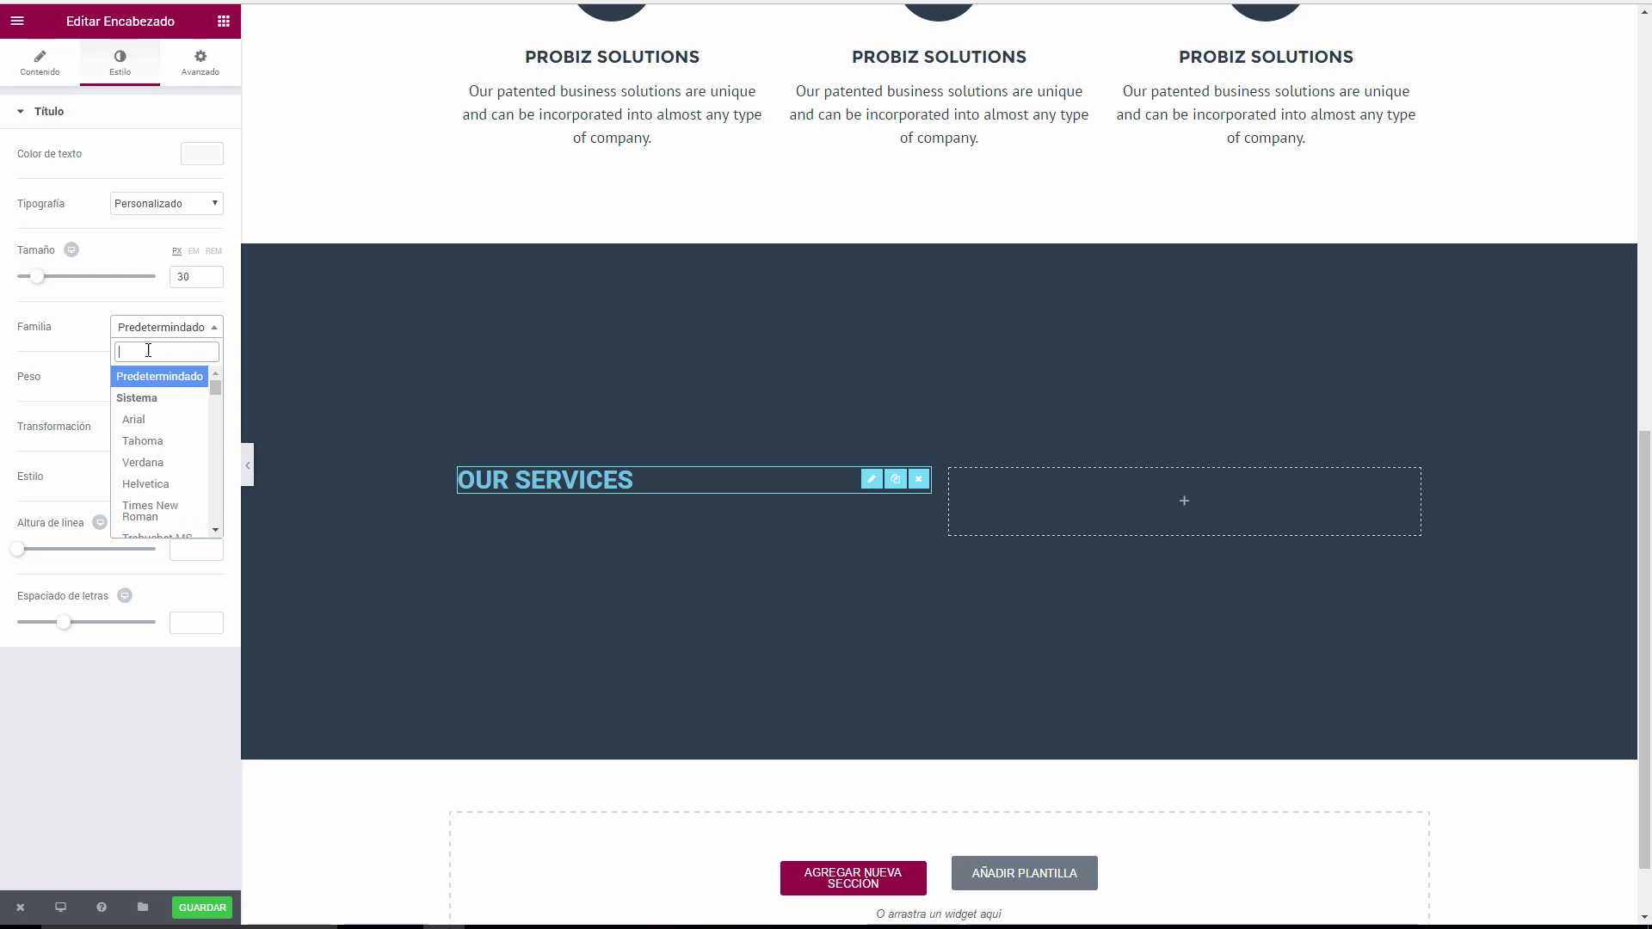
{"action": "type", "text": "mont"}
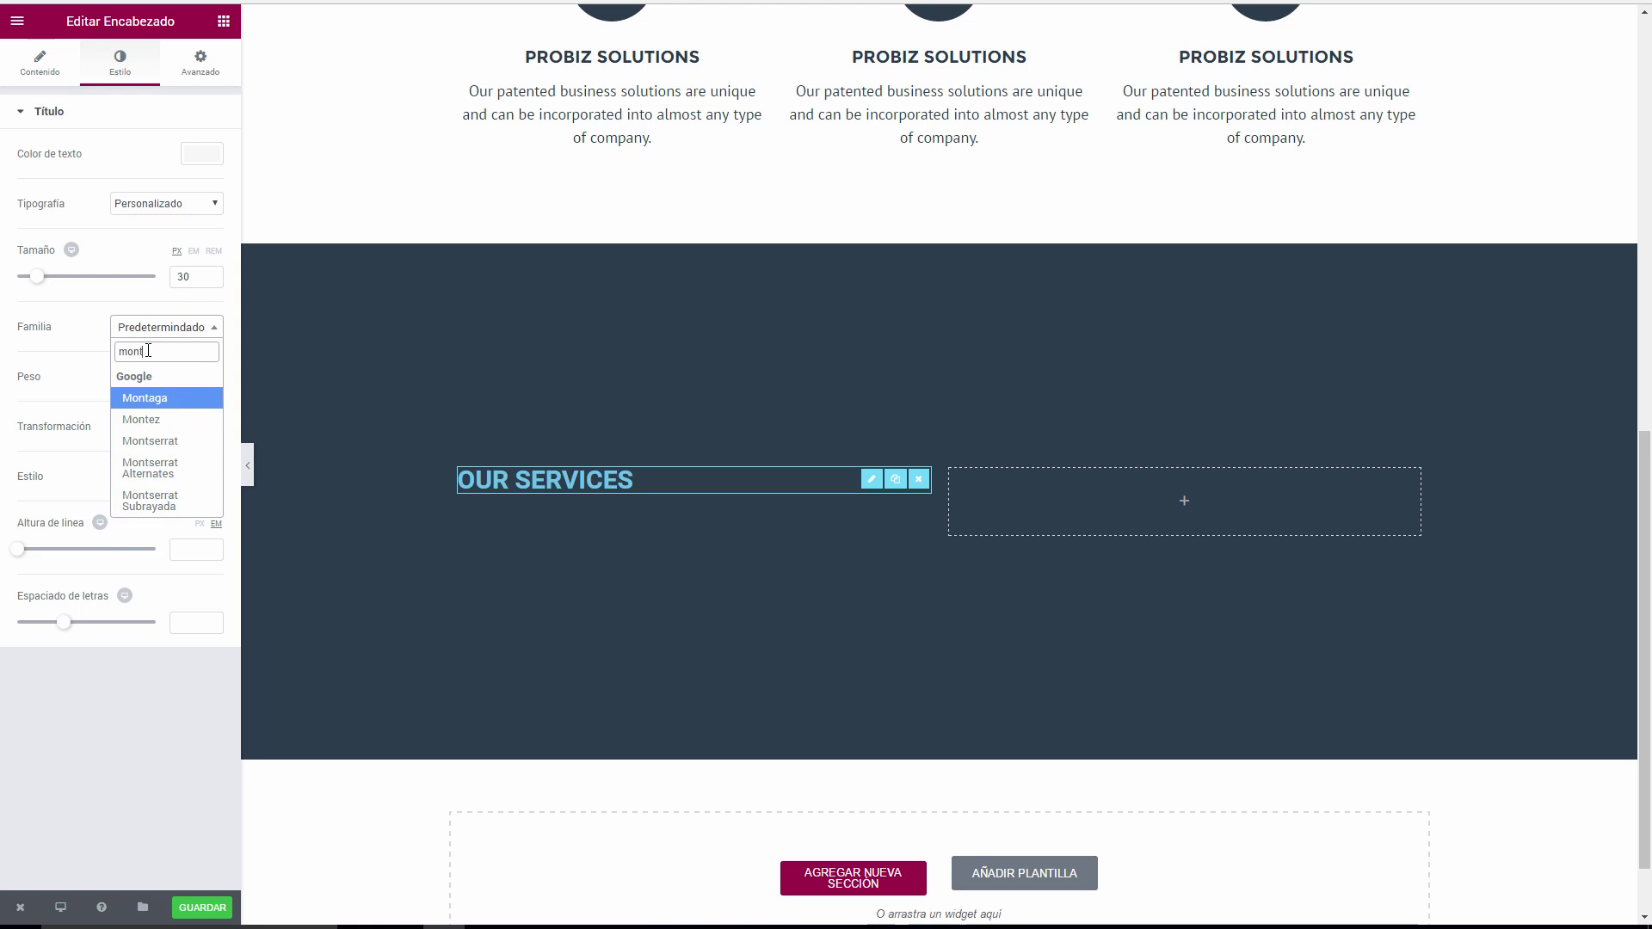
{"action": "type", "text": "ser"}
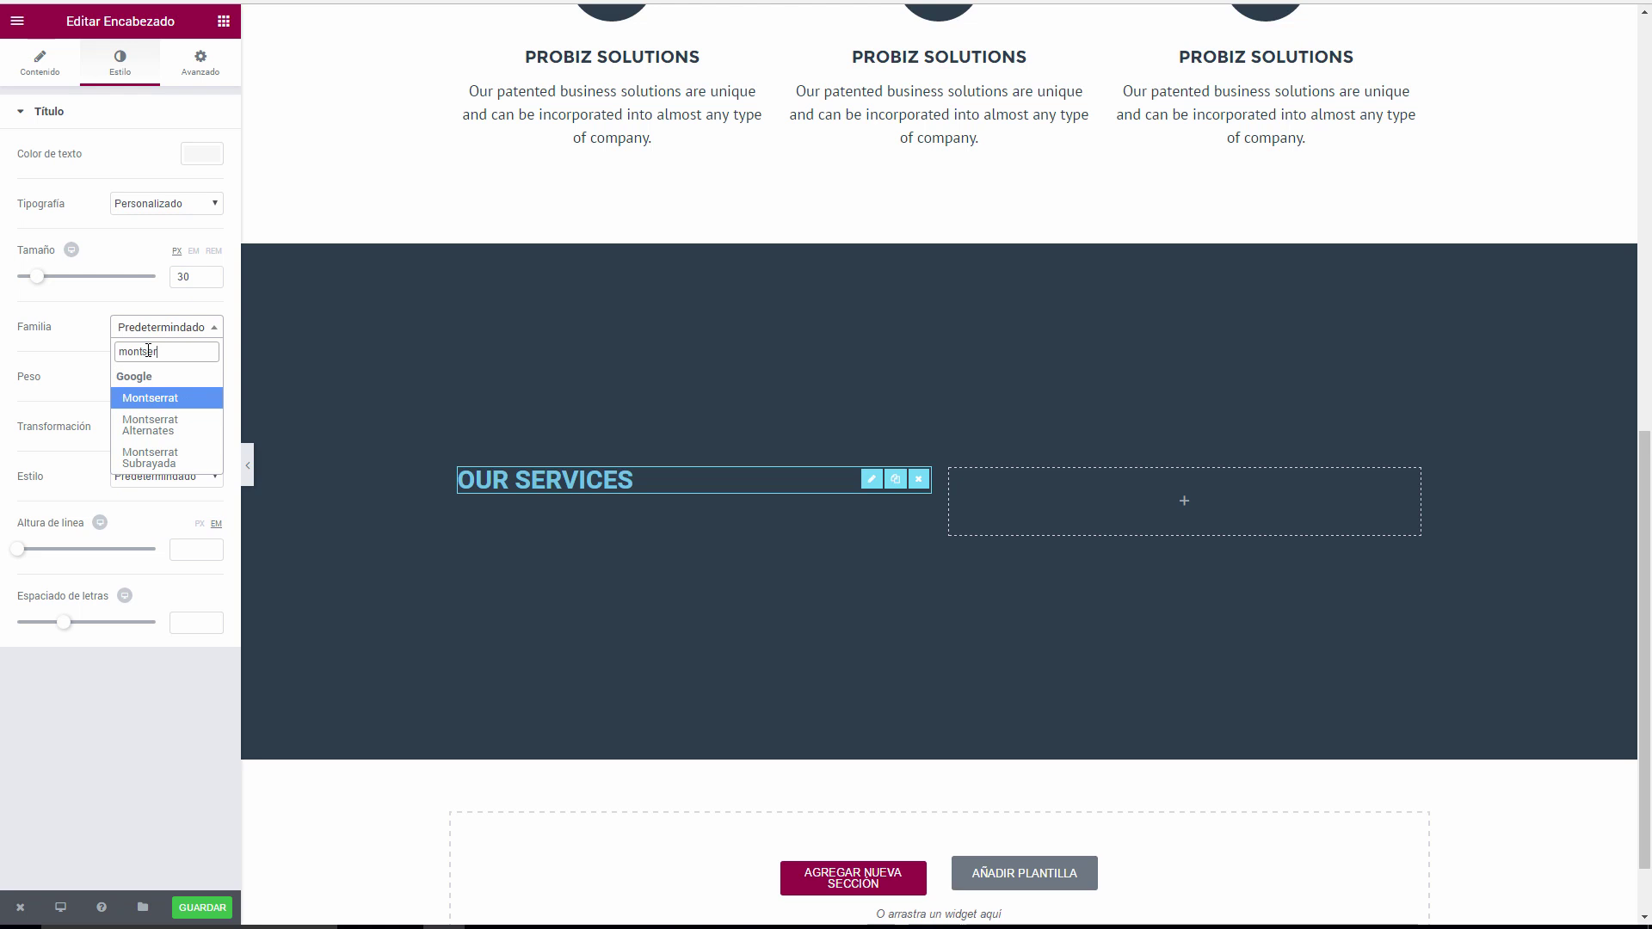
{"action": "left_click", "coordinate": [179, 400]}
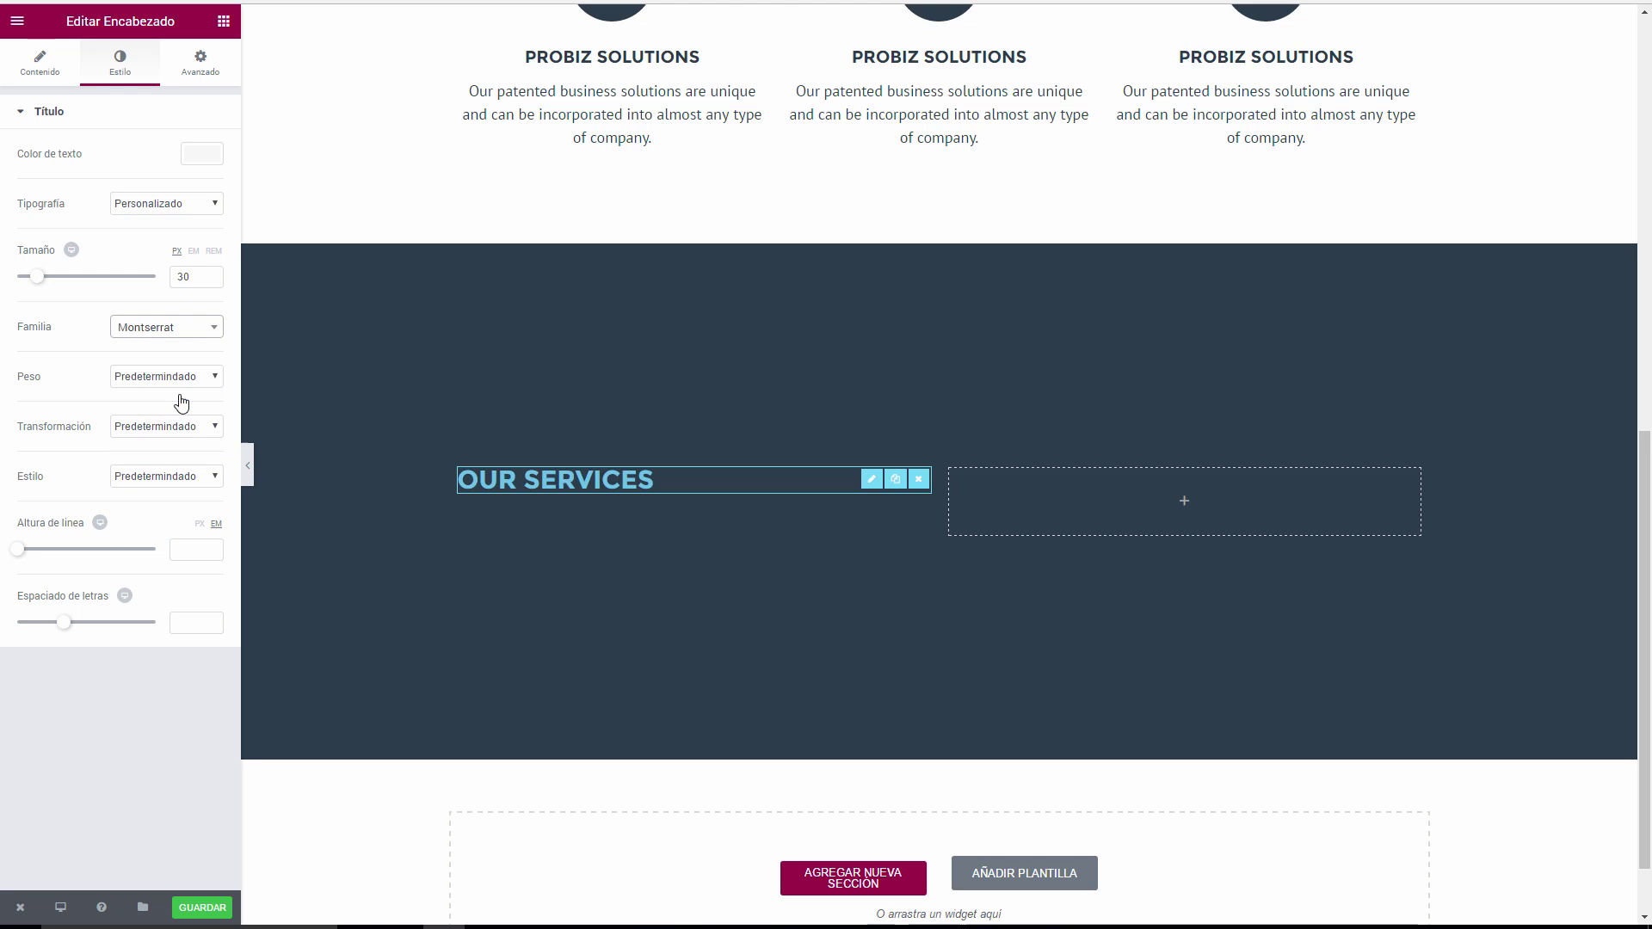
{"action": "left_click", "coordinate": [196, 153]}
{"action": "left_click", "coordinate": [87, 341]}
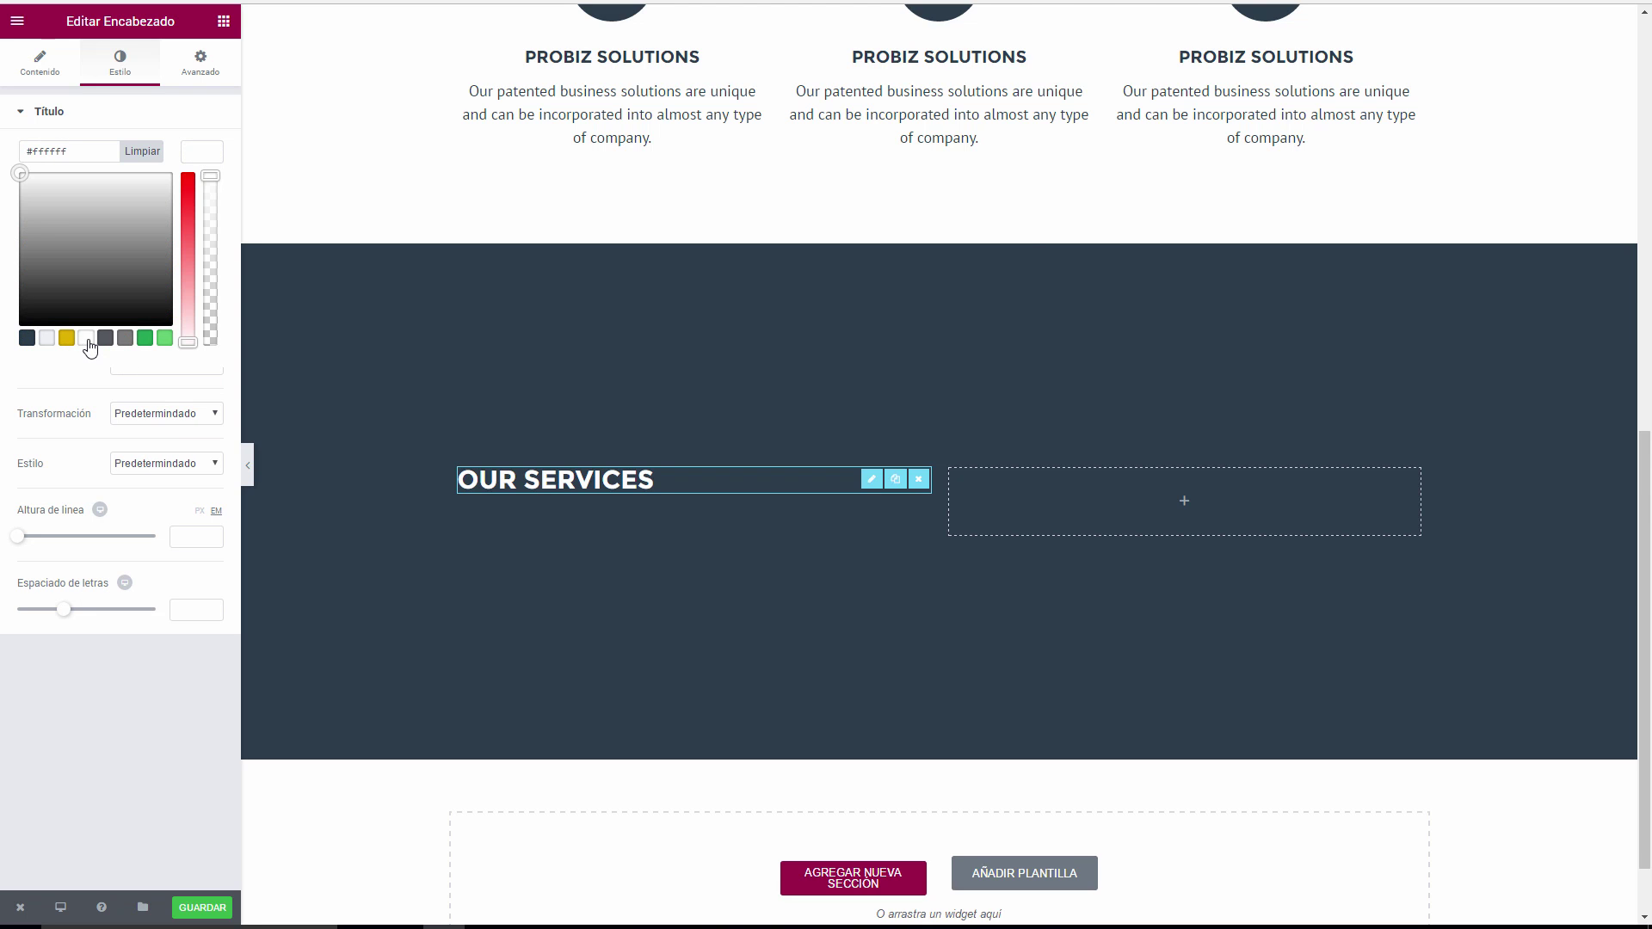
Copy the services paragraph from the demo page into a new Editor de texto widget below the OUR SERVICES heading.
{"action": "key", "text": "ctrl+Tab"}
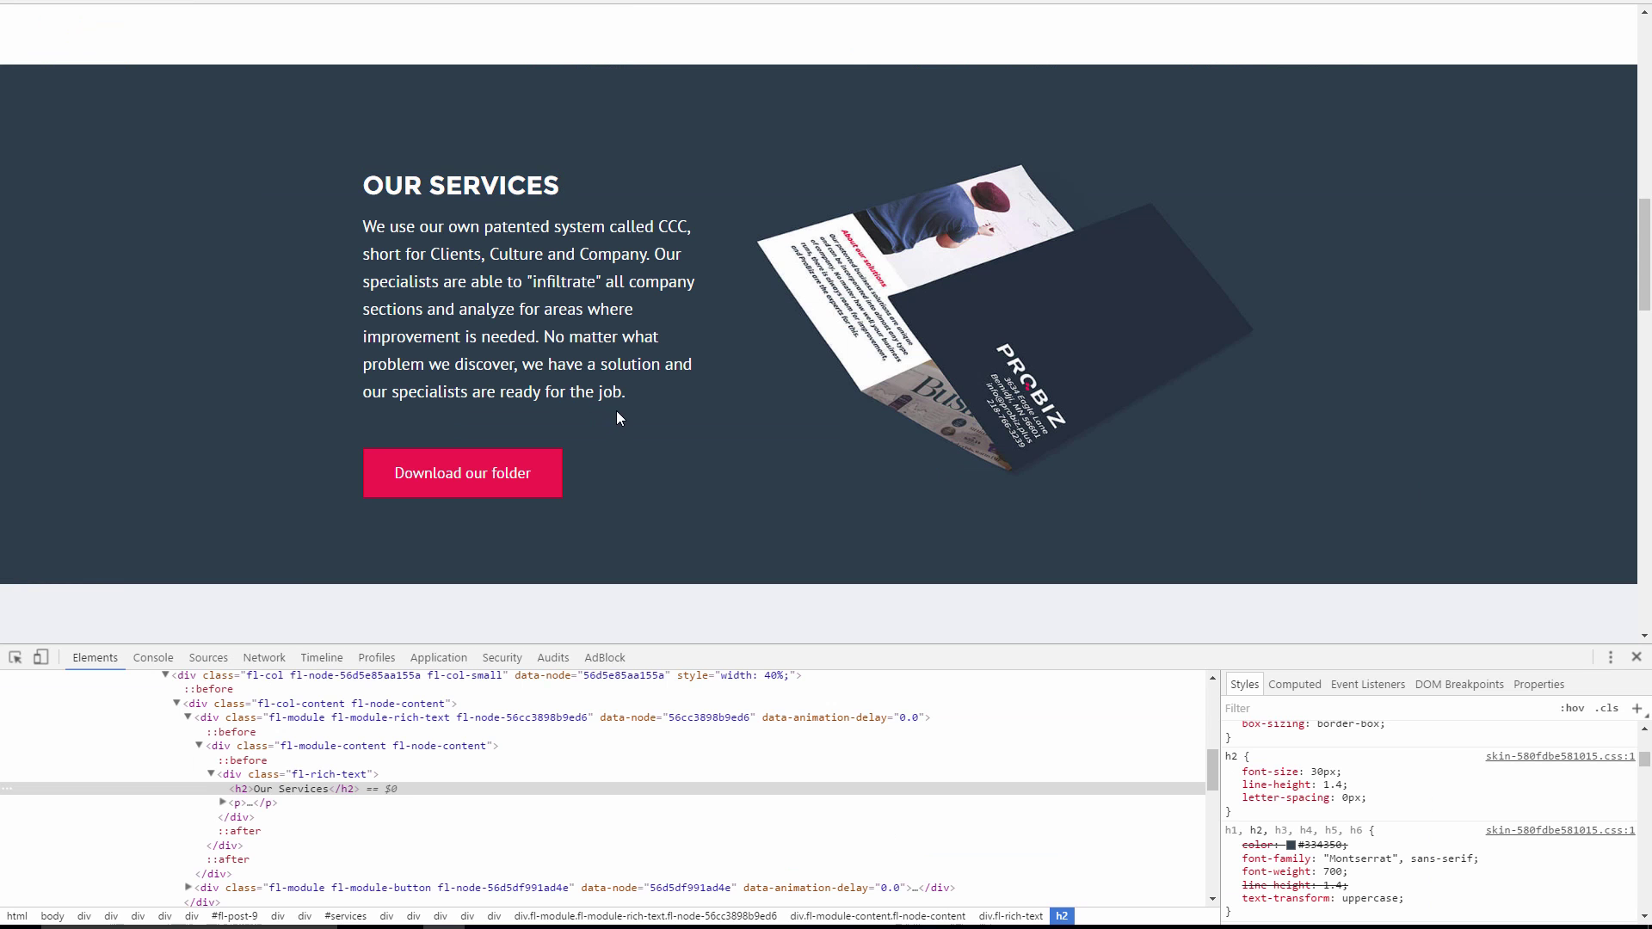
{"action": "left_click_drag", "start_coordinate": [617, 420], "coordinate": [363, 235]}
{"action": "key", "text": "ctrl+c"}
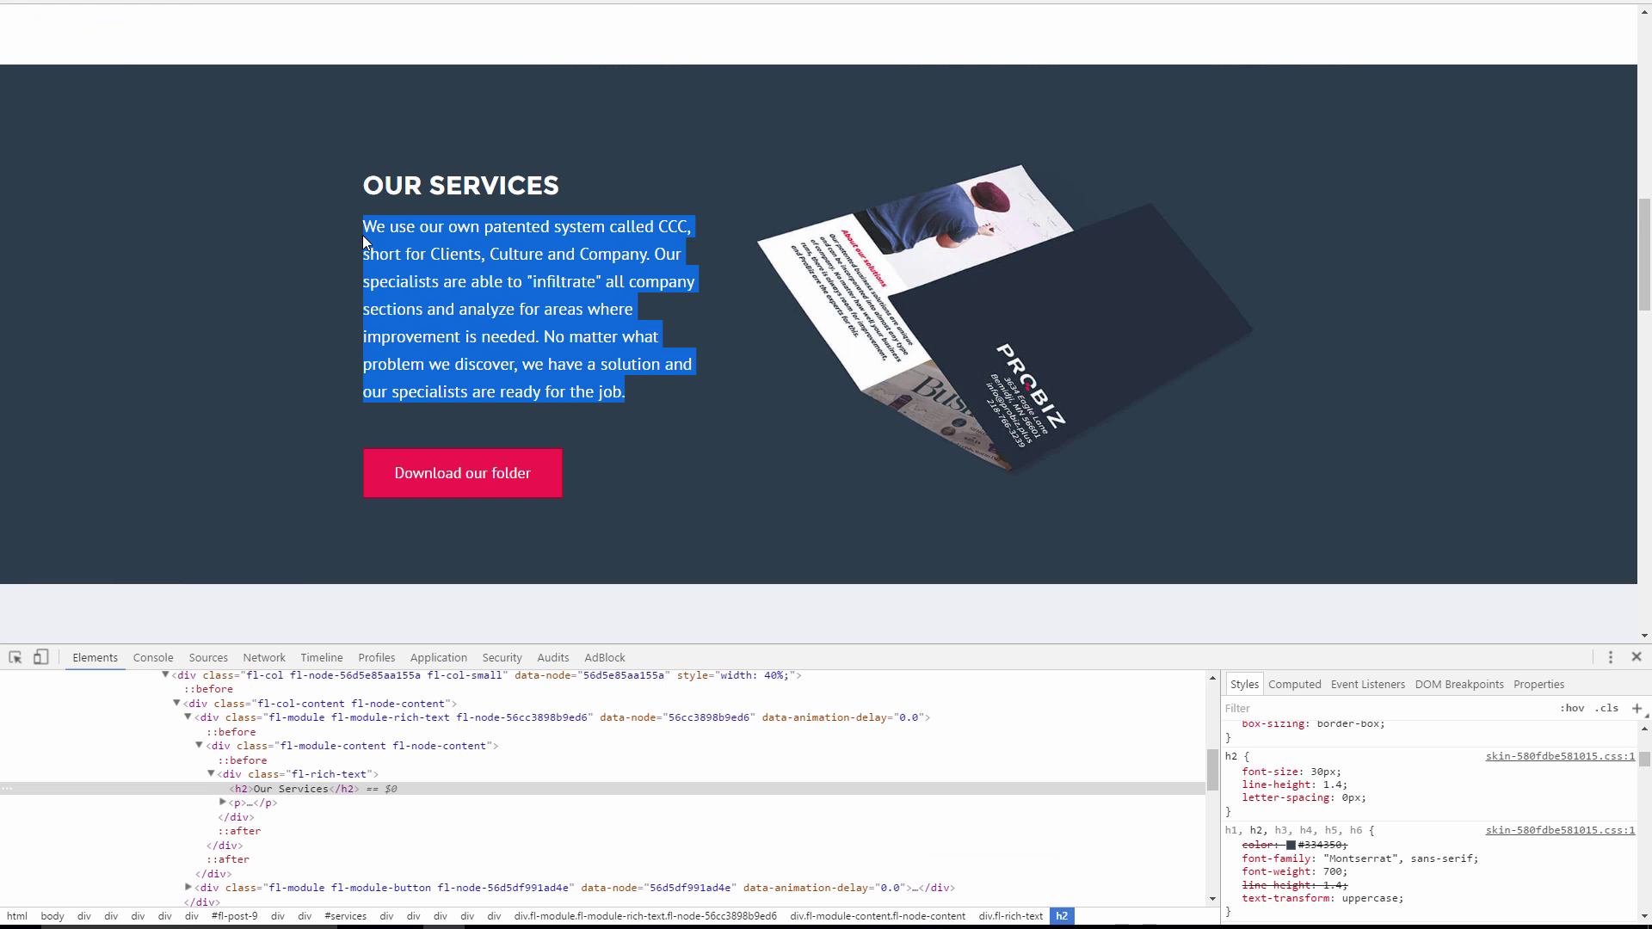
{"action": "key", "text": "ctrl+shift+Tab"}
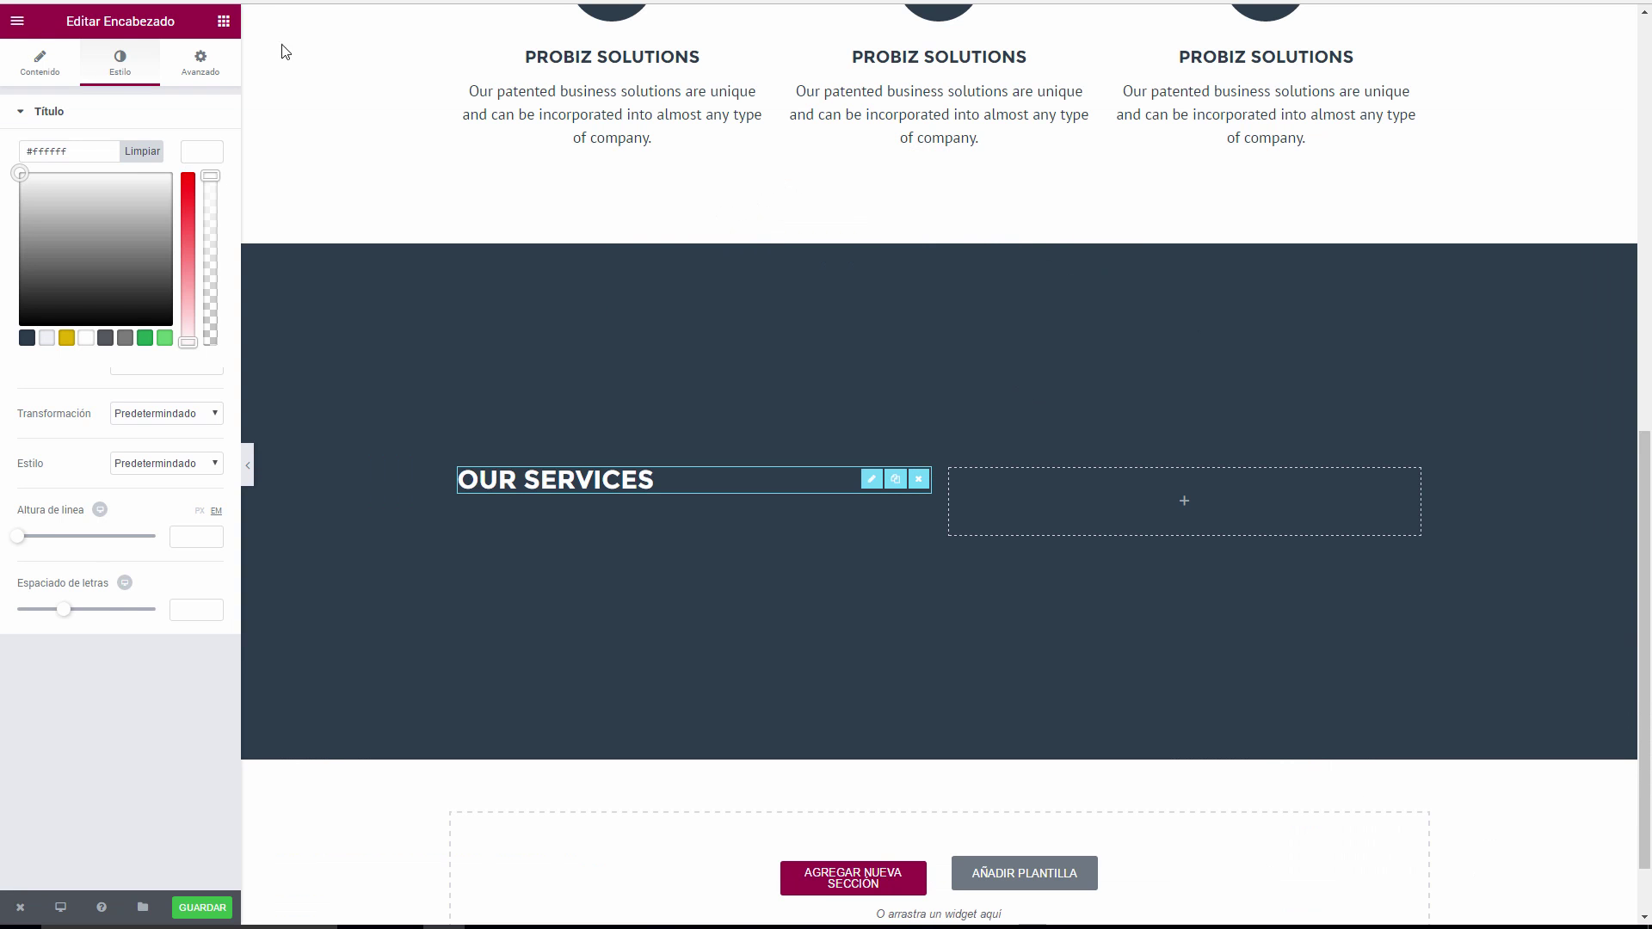
{"action": "left_click", "coordinate": [223, 21]}
{"action": "left_click_drag", "start_coordinate": [178, 211], "coordinate": [512, 507]}
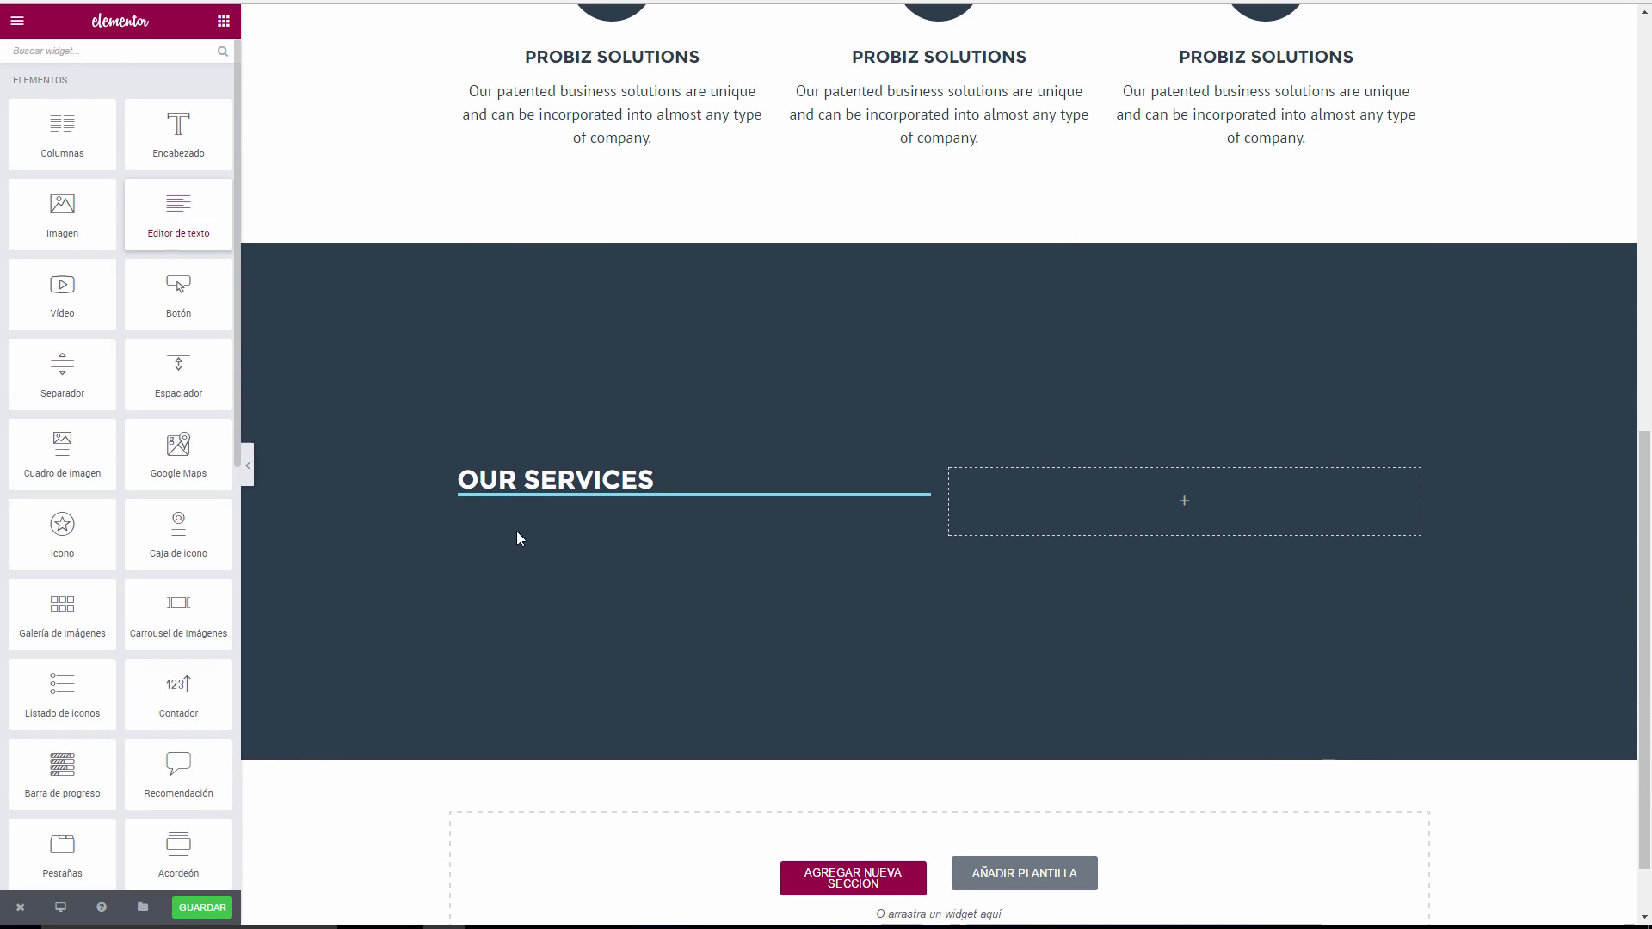
{"action": "left_click_drag", "start_coordinate": [113, 481], "coordinate": [5, 332]}
{"action": "key", "text": "ctrl+v"}
{"action": "left_click", "coordinate": [154, 209]}
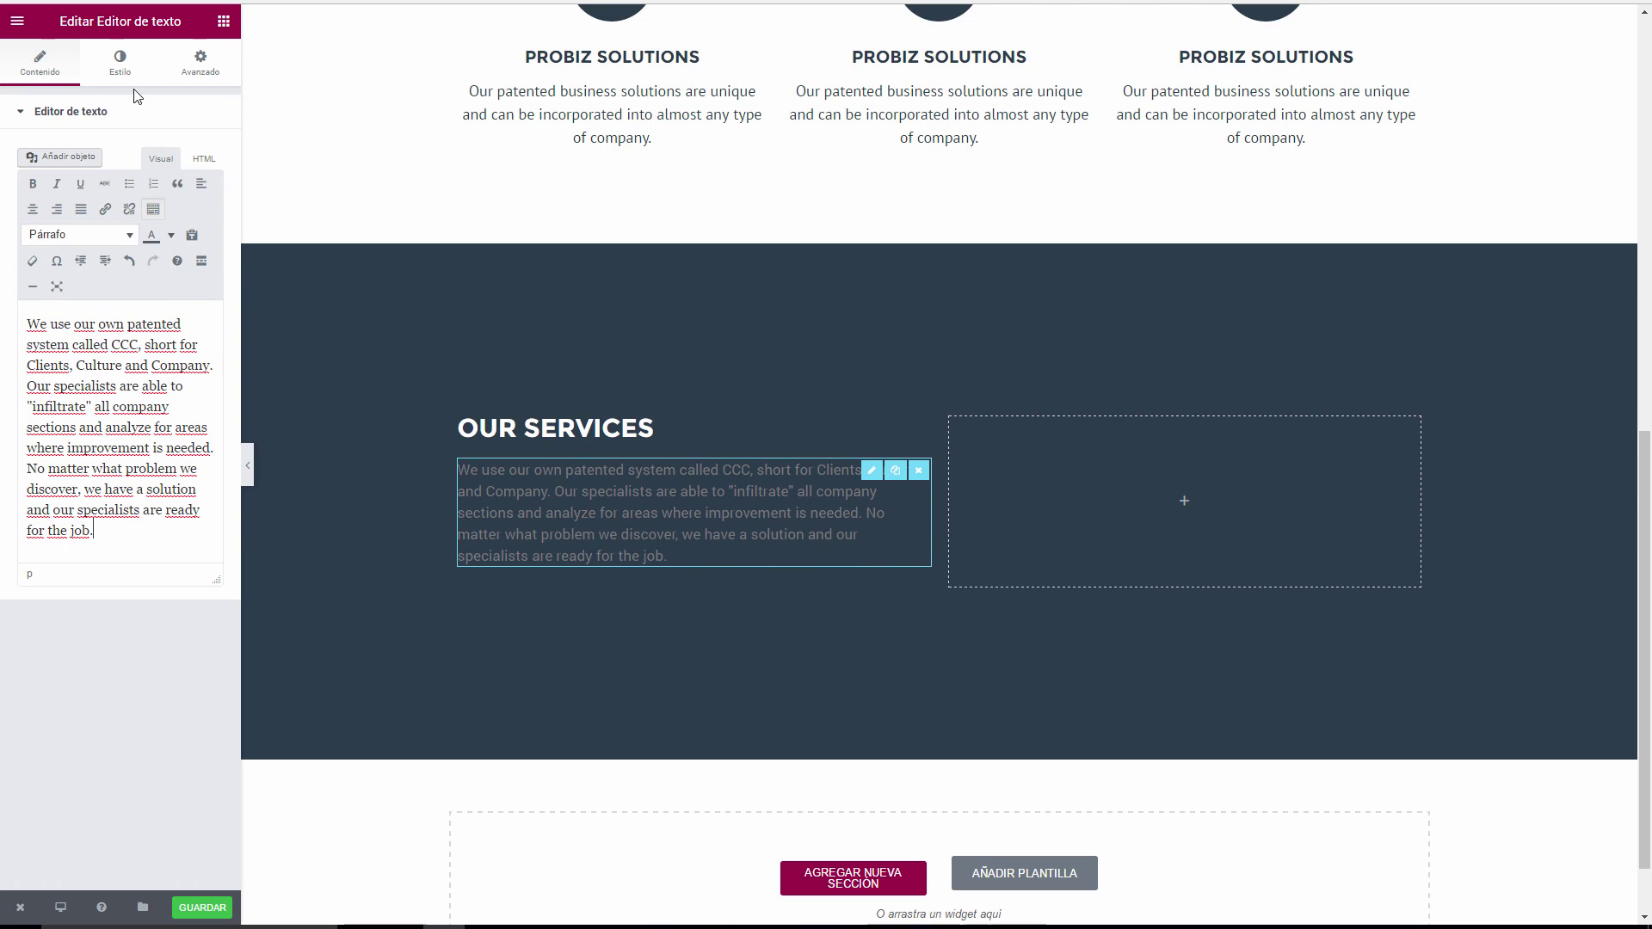
Set the services paragraph's text colour to white #ffffff.
{"action": "left_click", "coordinate": [117, 65]}
{"action": "left_click", "coordinate": [198, 227]}
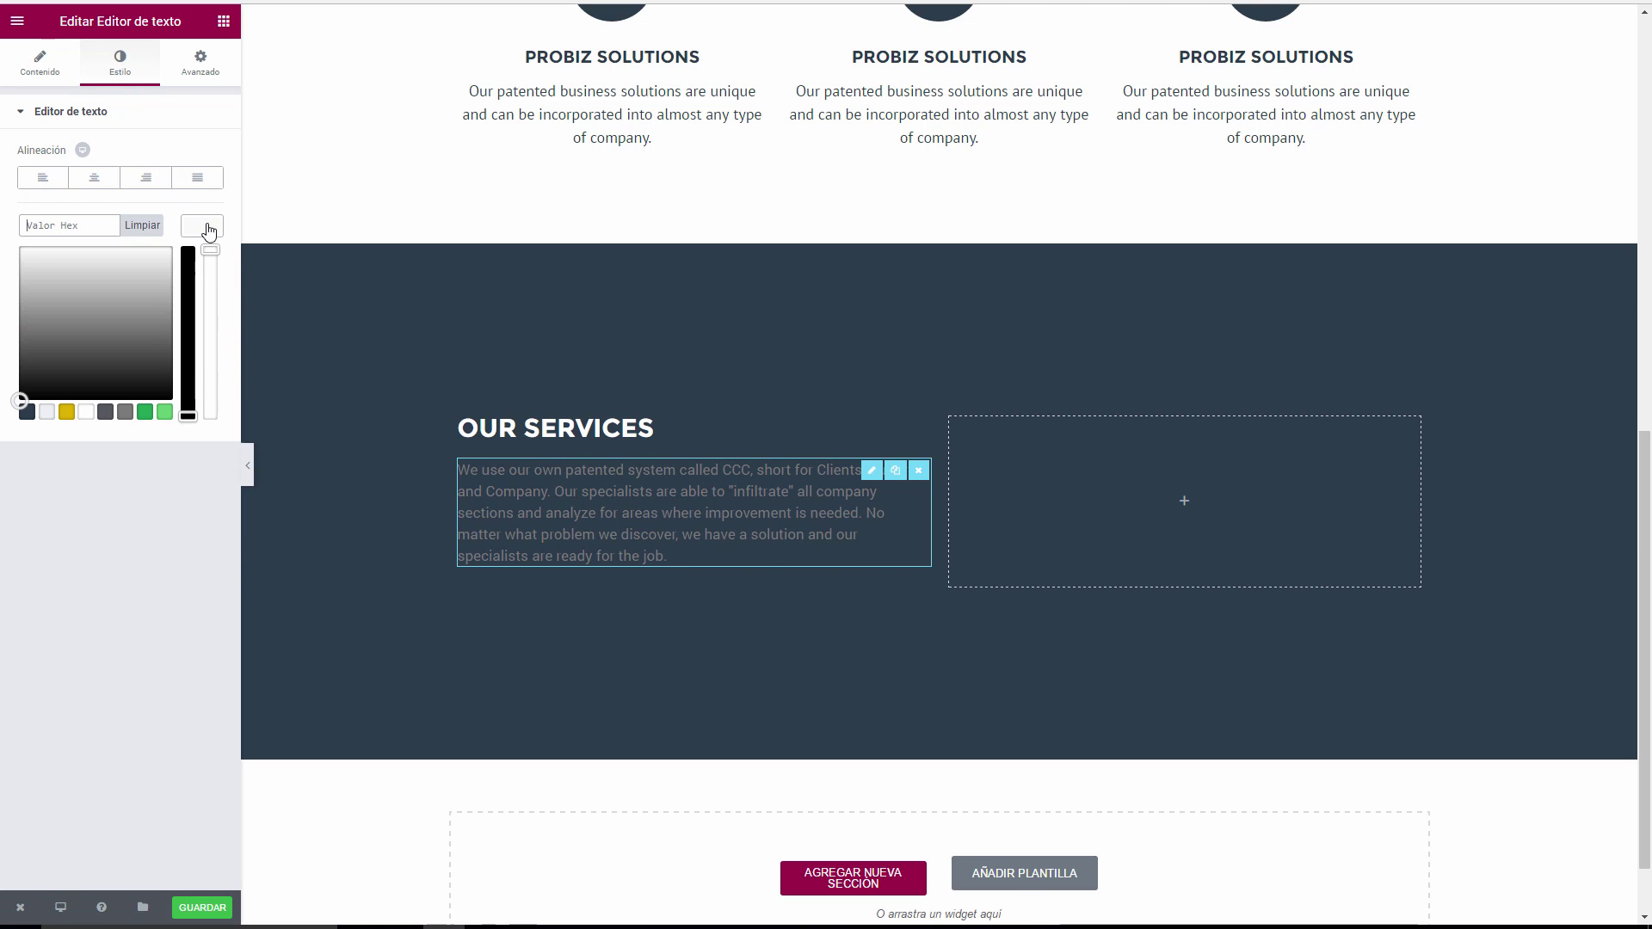
{"action": "left_click", "coordinate": [86, 411]}
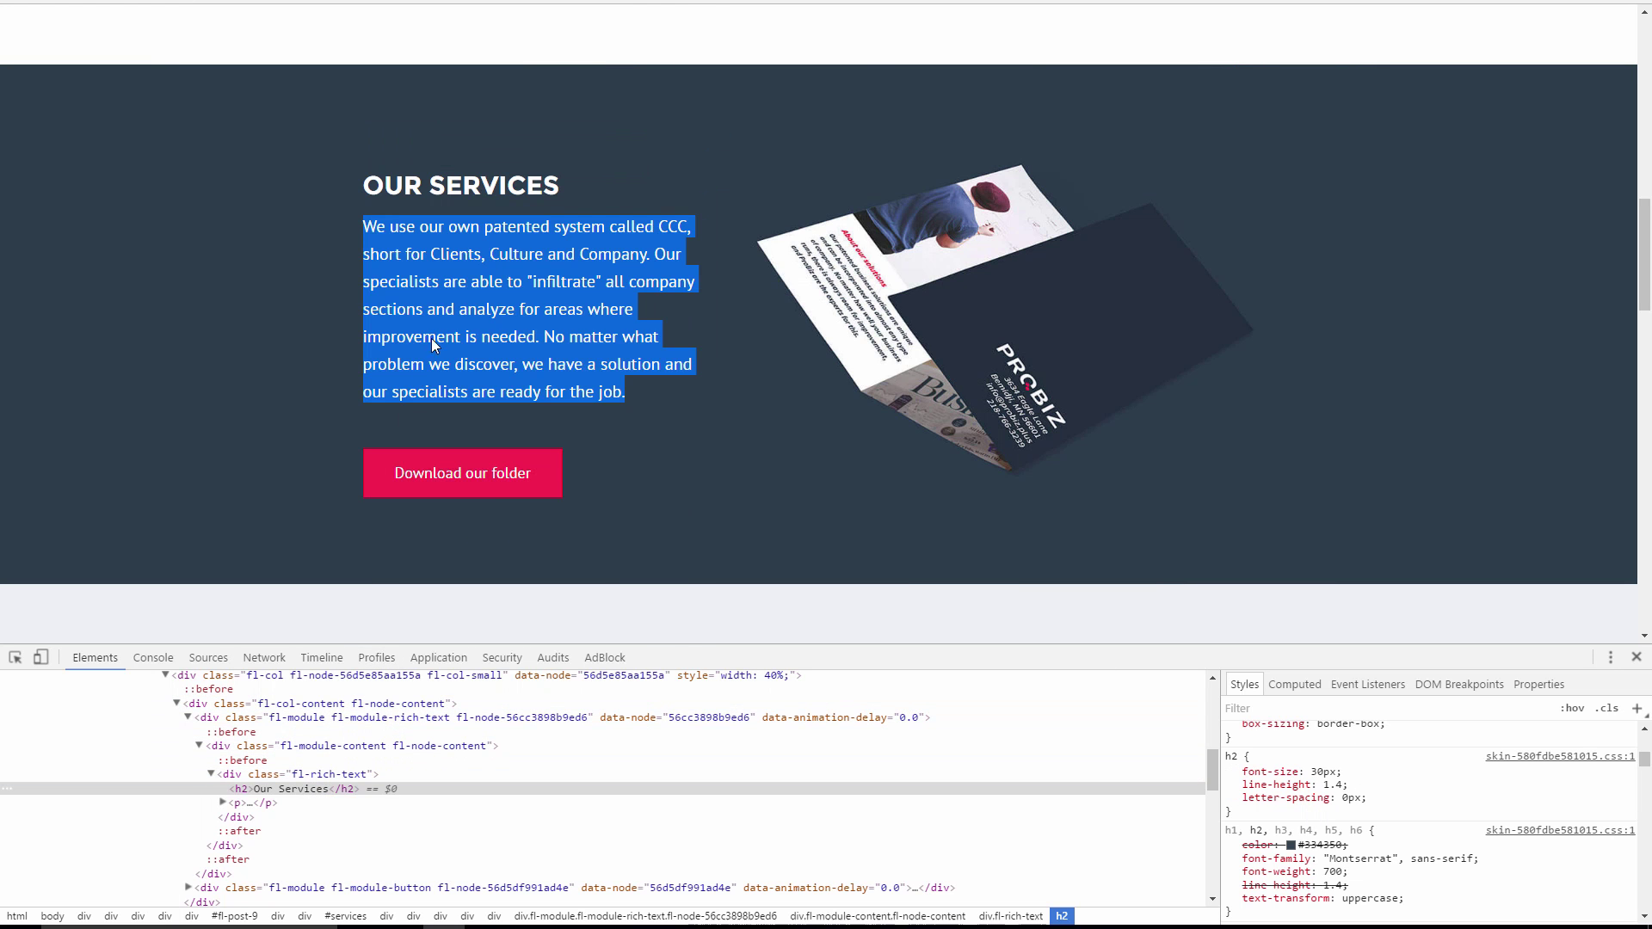
Inspect the demo page paragraph's font styles and switch the services paragraph's typography to Personalizado.
{"action": "right_click", "coordinate": [432, 339]}
{"action": "left_click", "coordinate": [493, 469]}
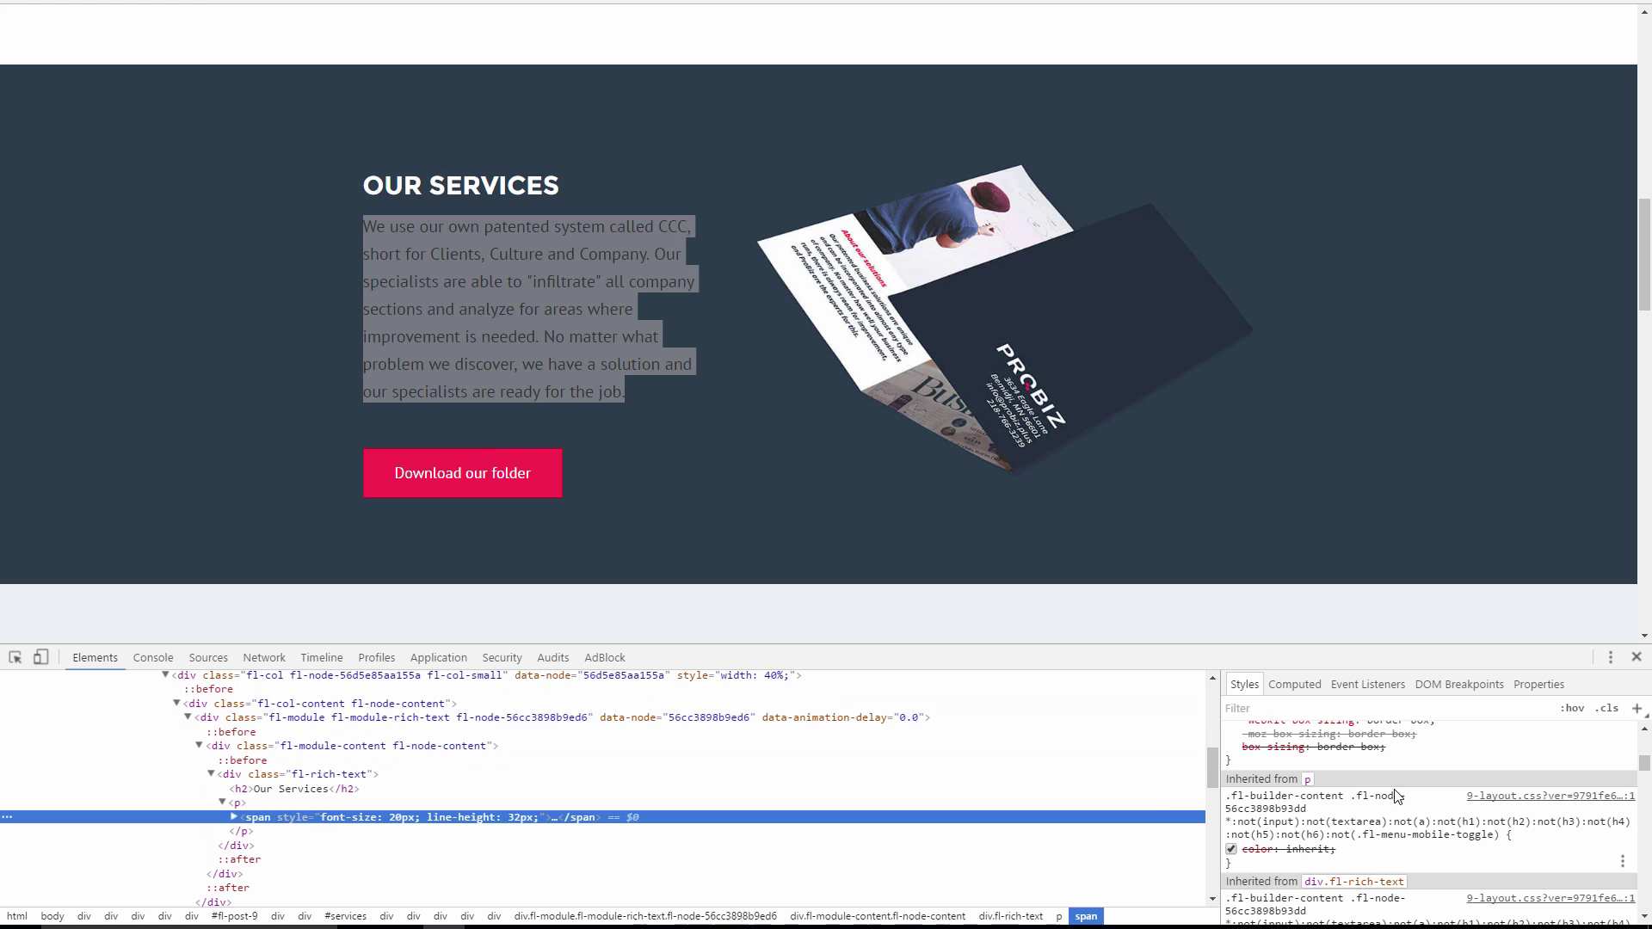
{"action": "scroll", "coordinate": [1384, 800], "scroll_direction": "down", "scroll_amount": 2}
{"action": "scroll", "coordinate": [1384, 805], "scroll_direction": "up", "scroll_amount": 2}
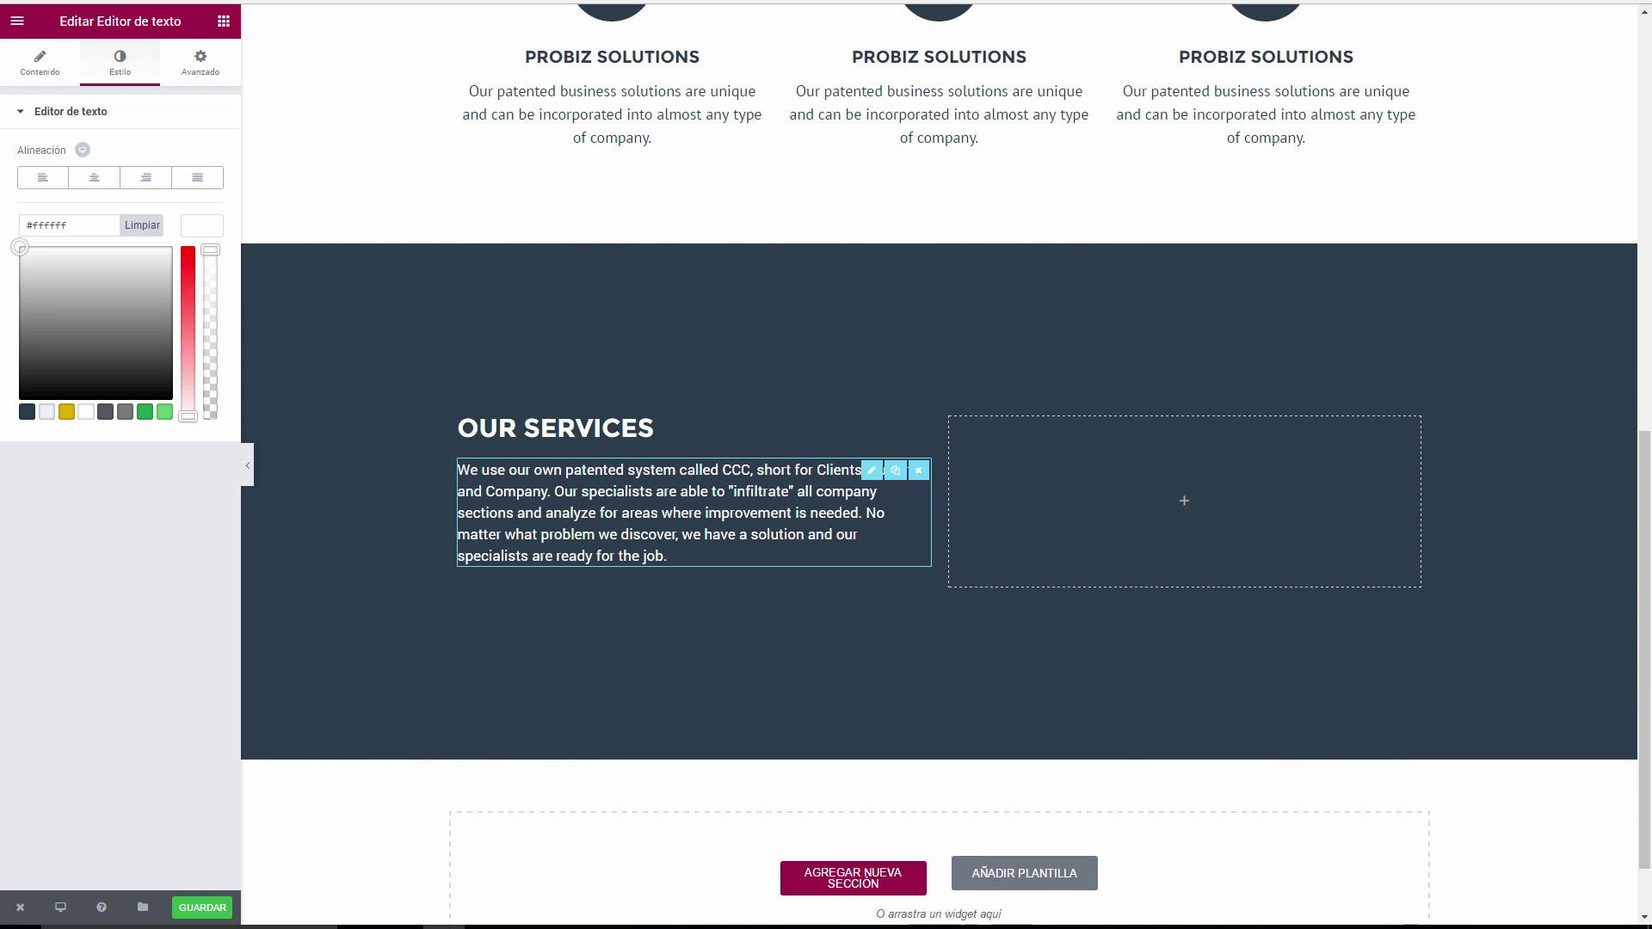
{"action": "left_click", "coordinate": [45, 70]}
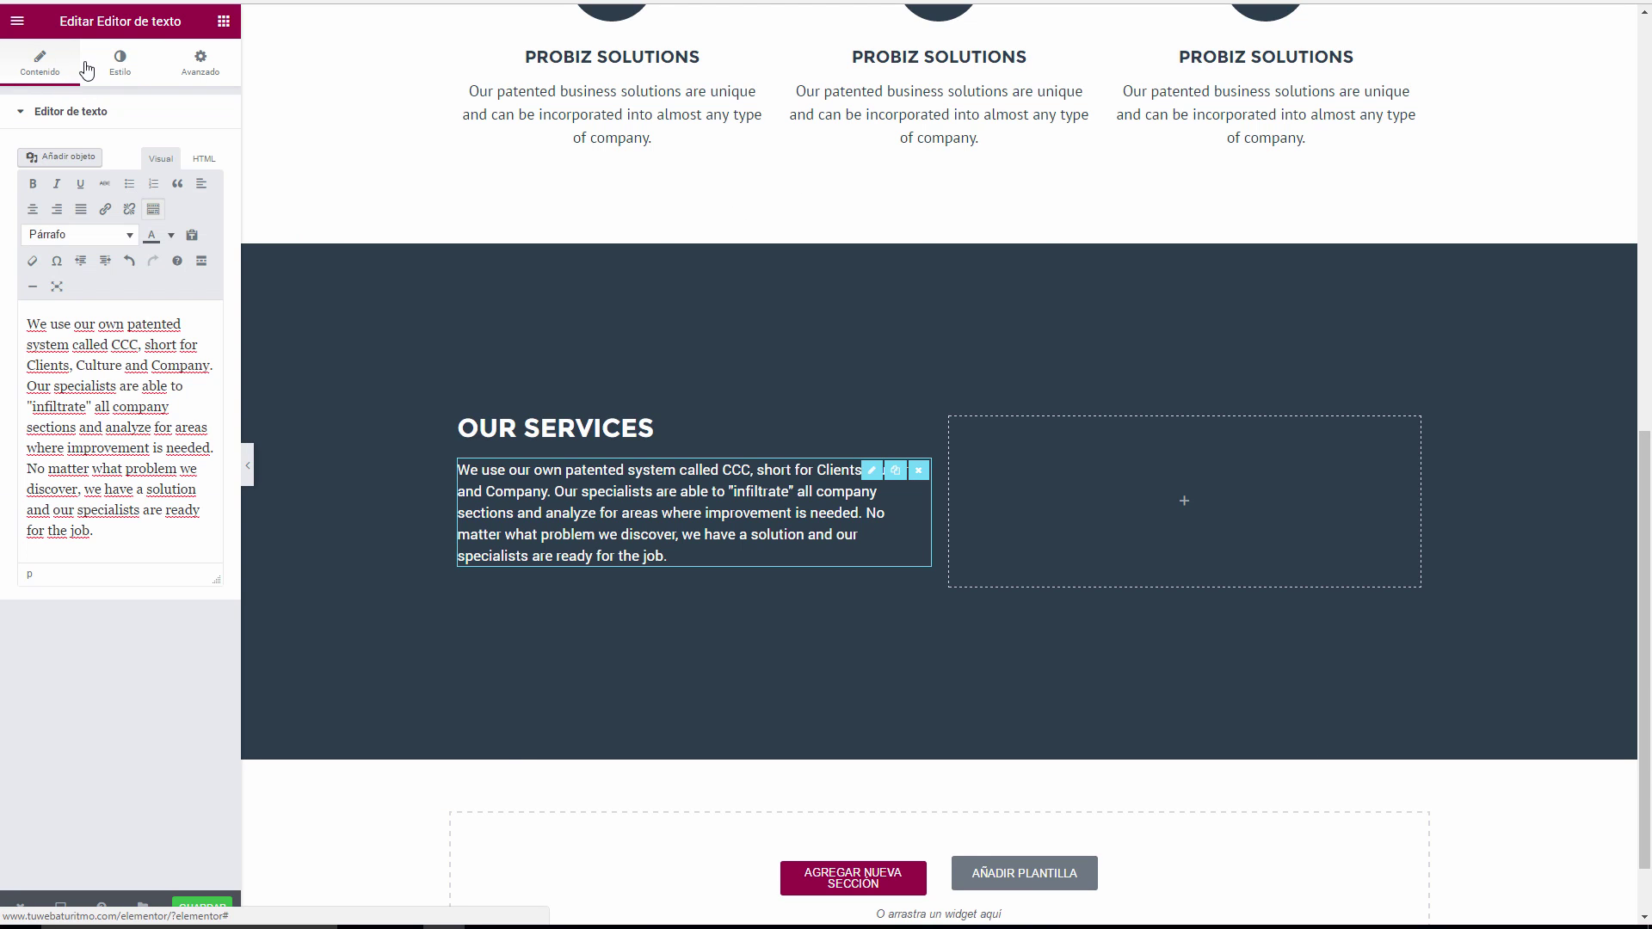
{"action": "left_click", "coordinate": [115, 67]}
{"action": "left_click", "coordinate": [180, 278]}
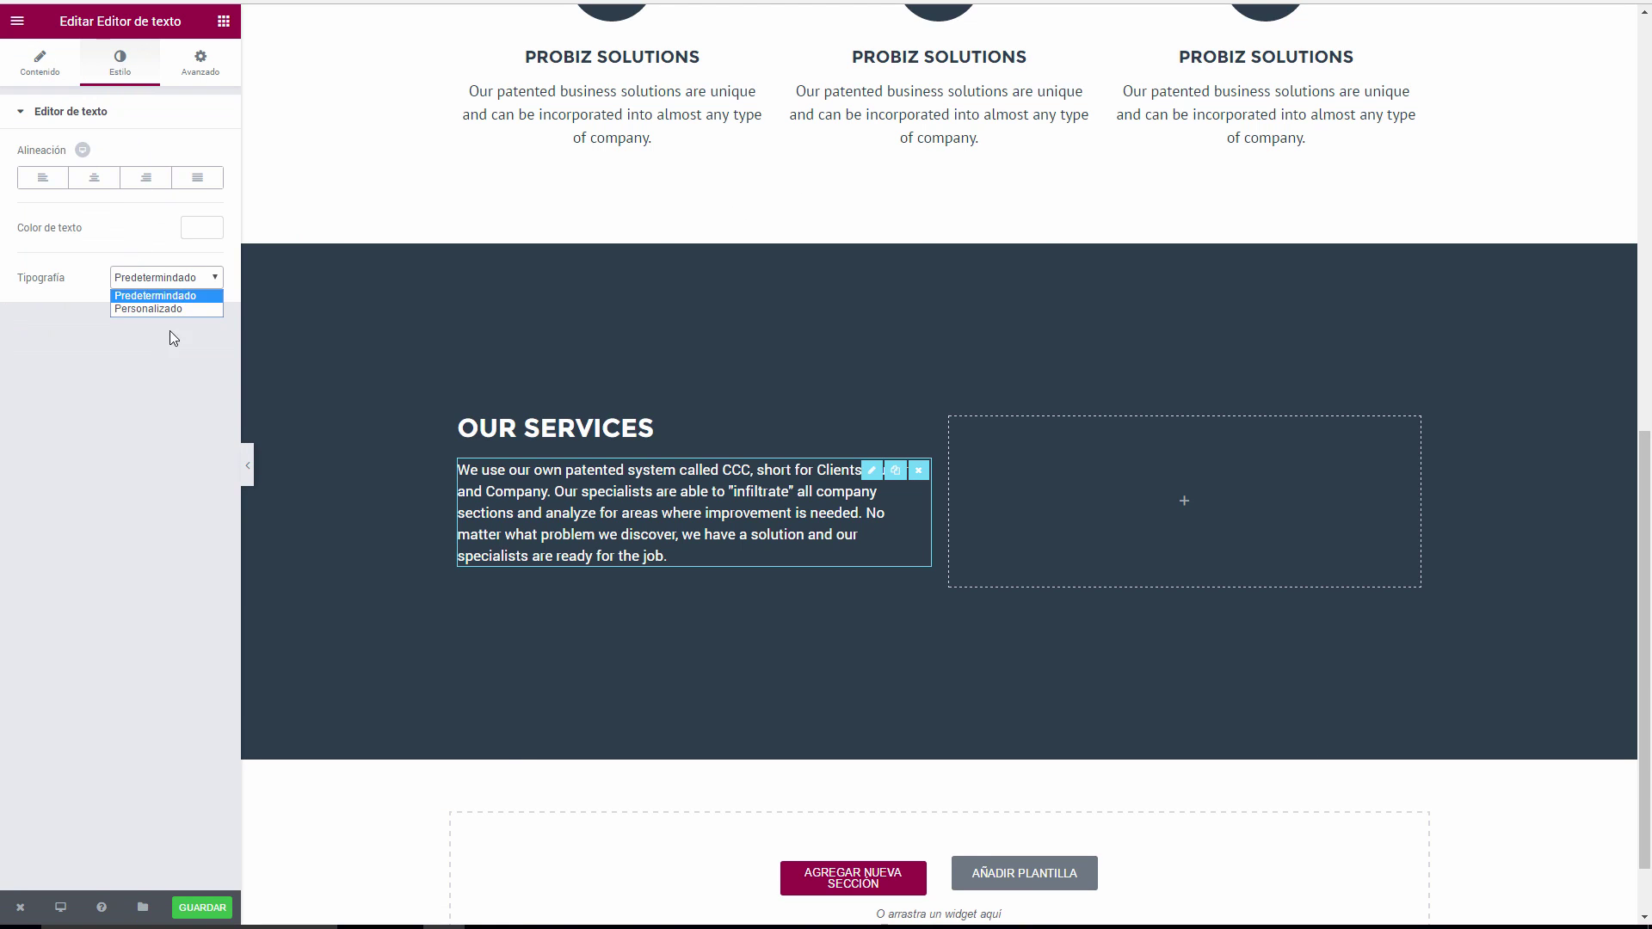
{"action": "left_click", "coordinate": [160, 310]}
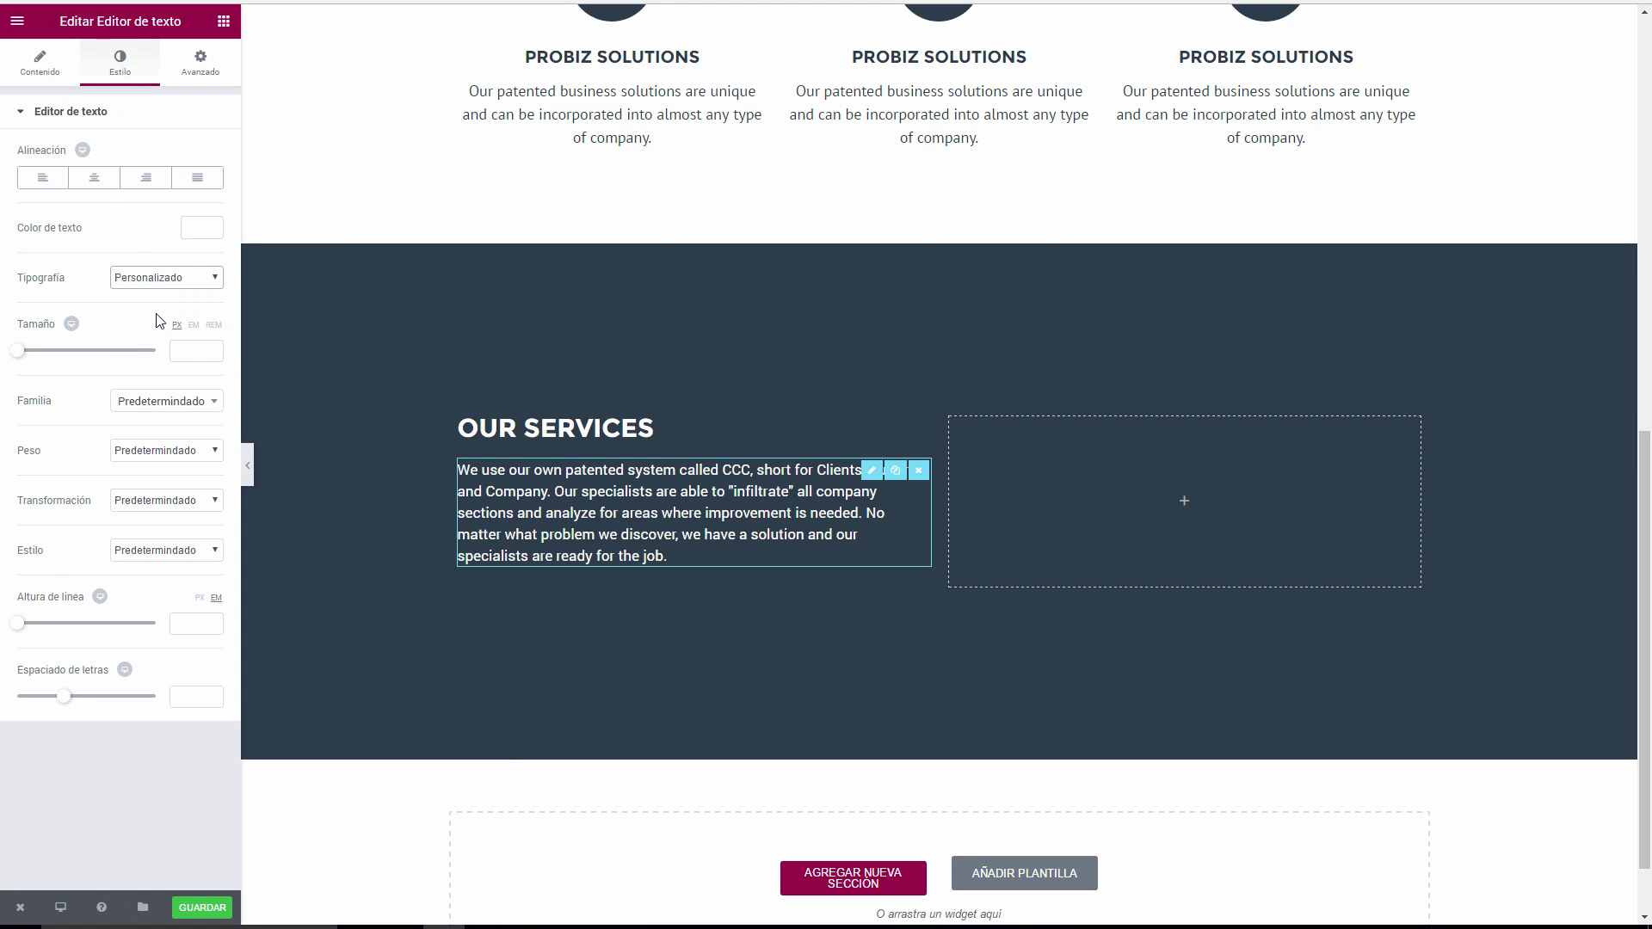
Set the Our Services paragraph's typography to 20 px size, 32 px line height and the PT Sans family.
{"action": "left_click", "coordinate": [195, 351]}
{"action": "type", "text": "20"}
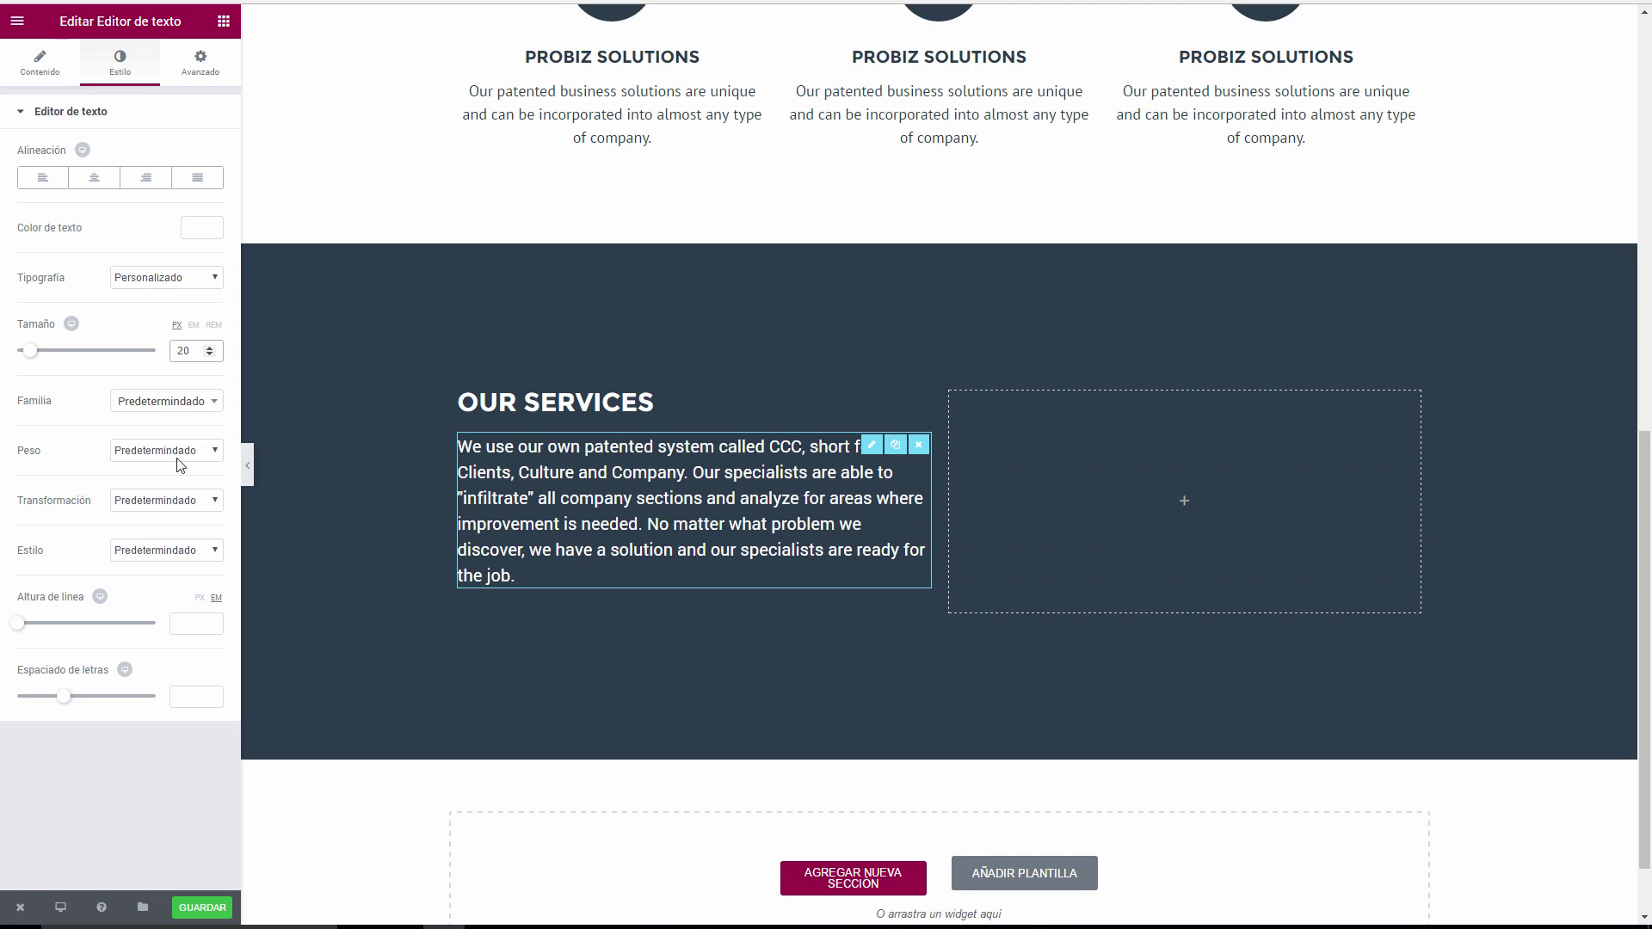
{"action": "left_click", "coordinate": [189, 623]}
{"action": "type", "text": "32"}
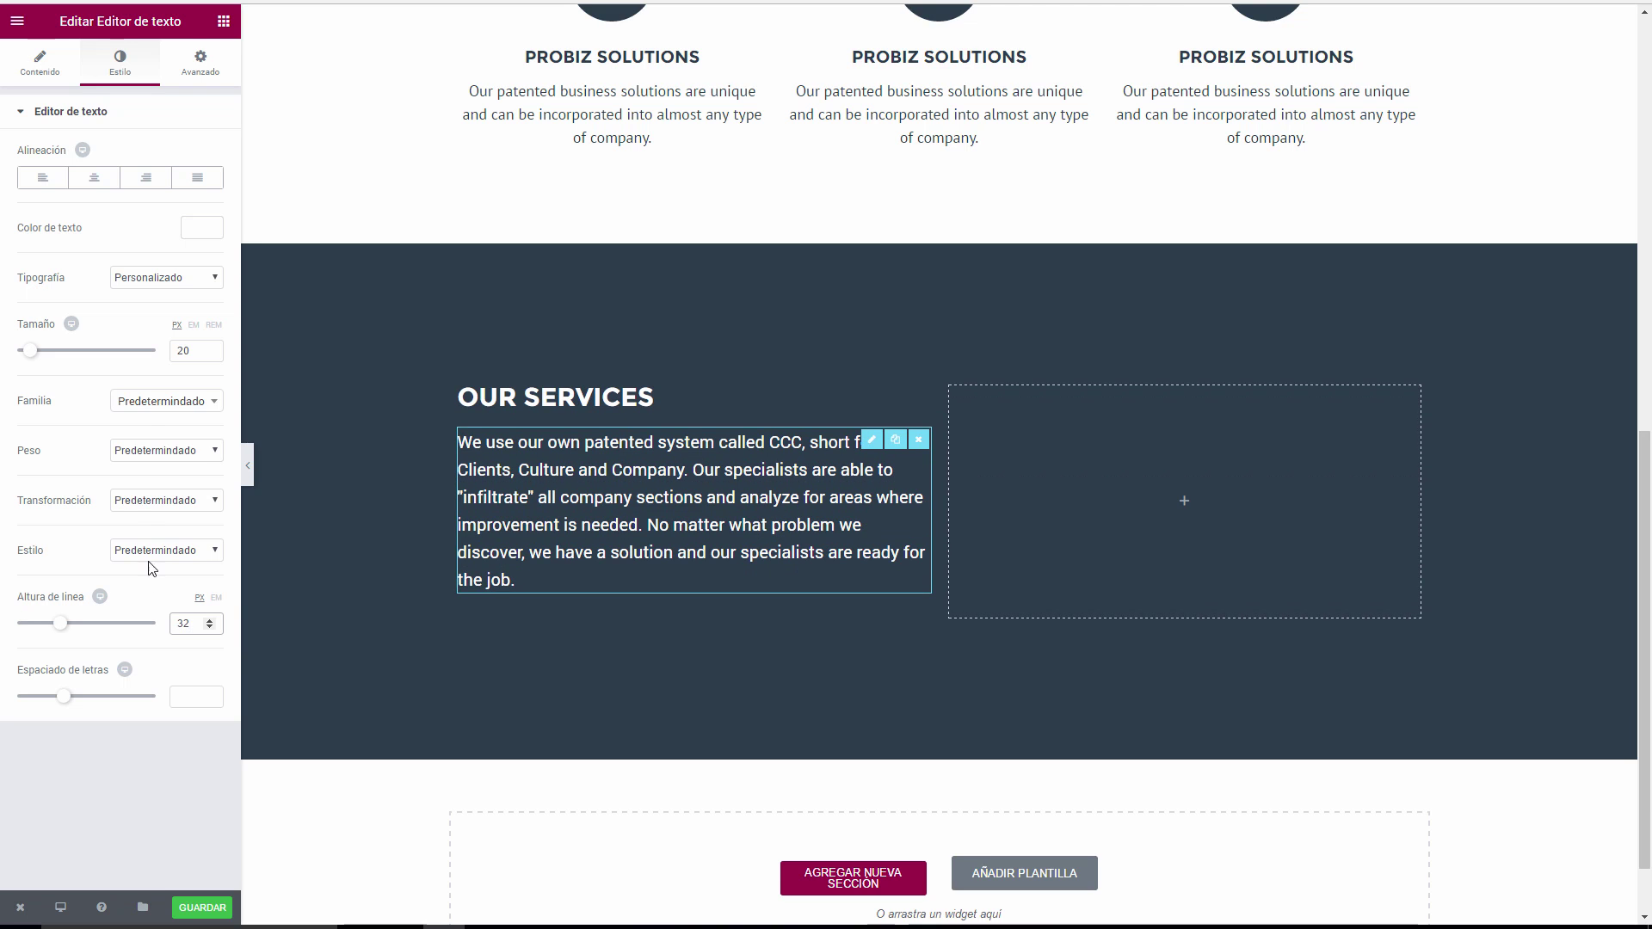
{"action": "left_click", "coordinate": [152, 400]}
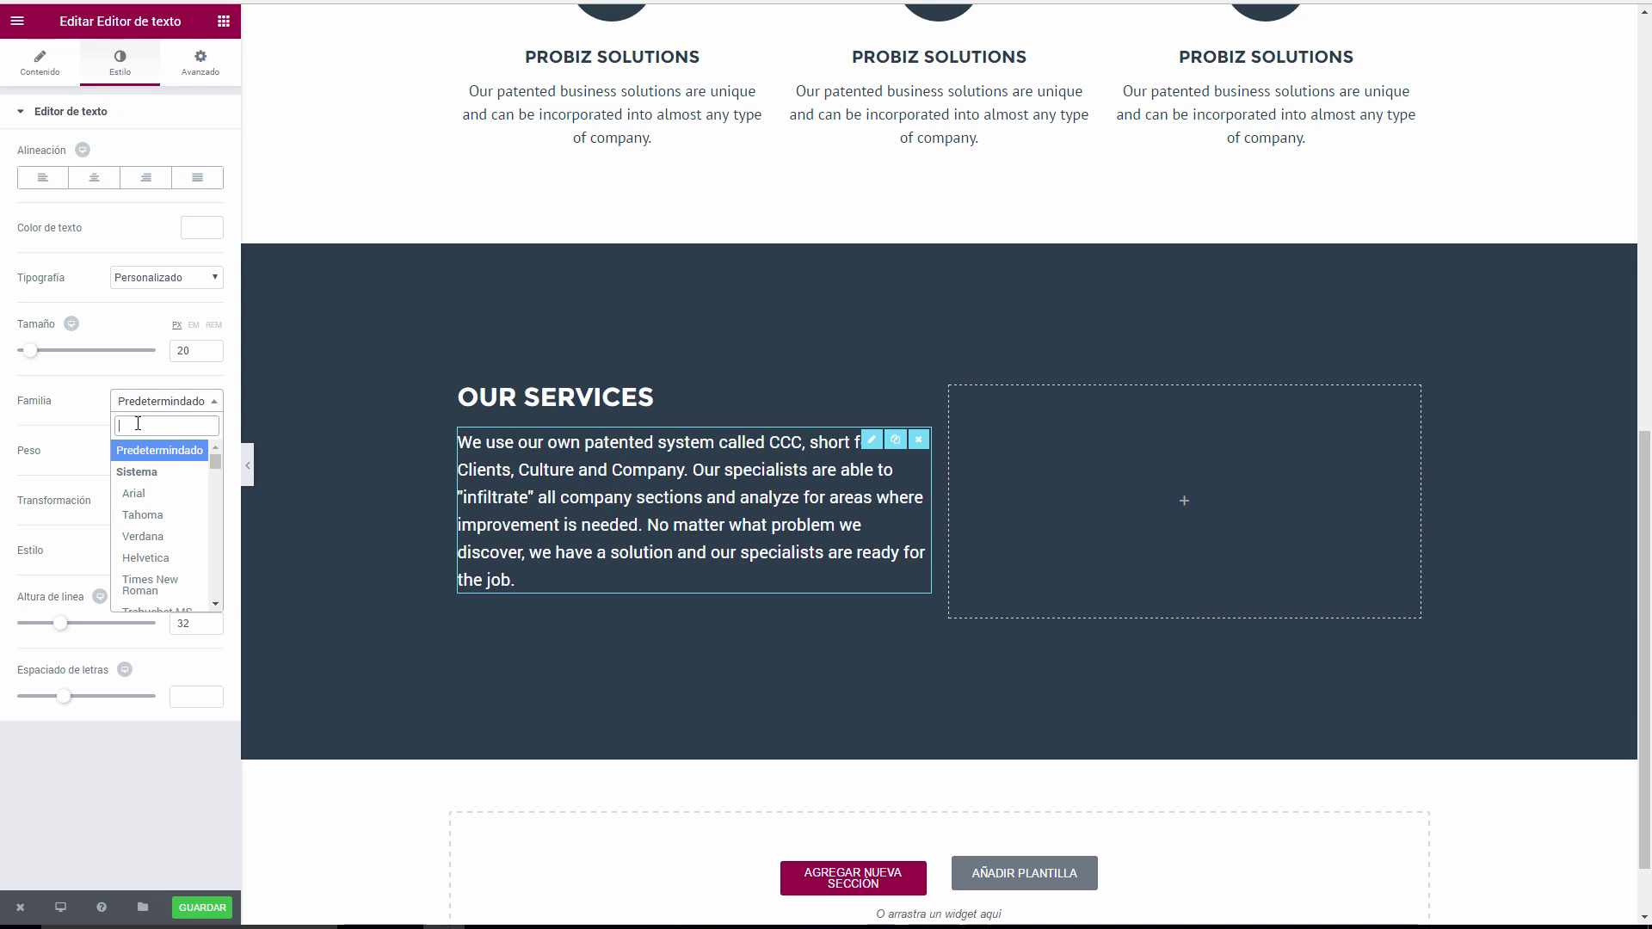
{"action": "type", "text": "pt"}
{"action": "scroll", "coordinate": [164, 516], "scroll_direction": "down", "scroll_amount": 3}
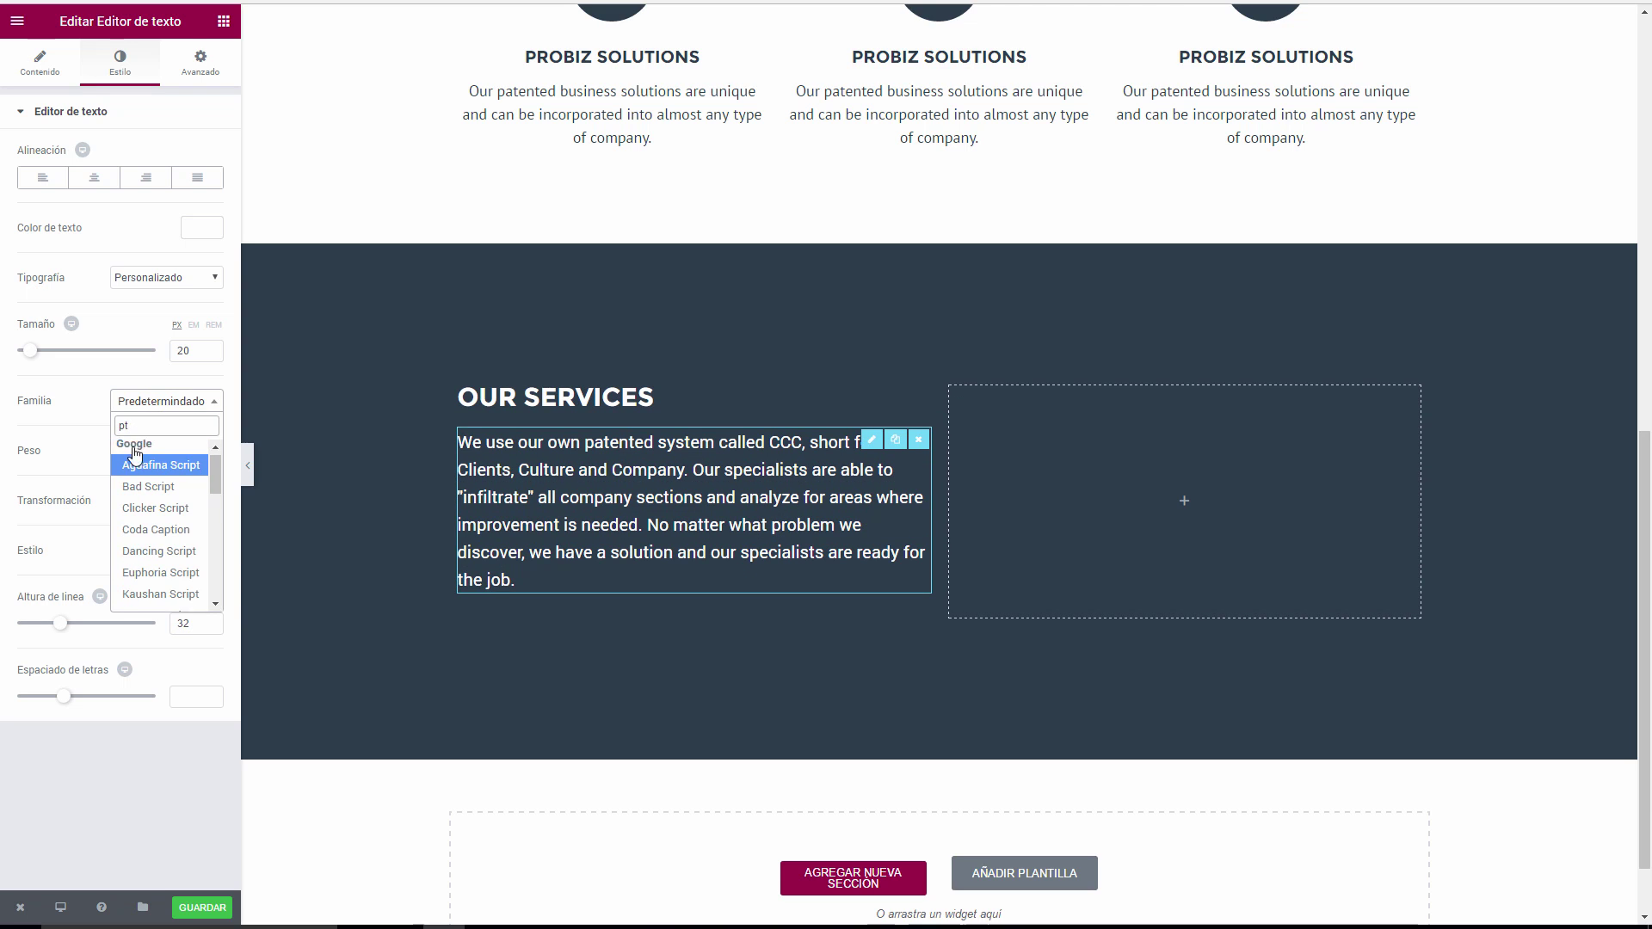
{"action": "left_click", "coordinate": [164, 547]}
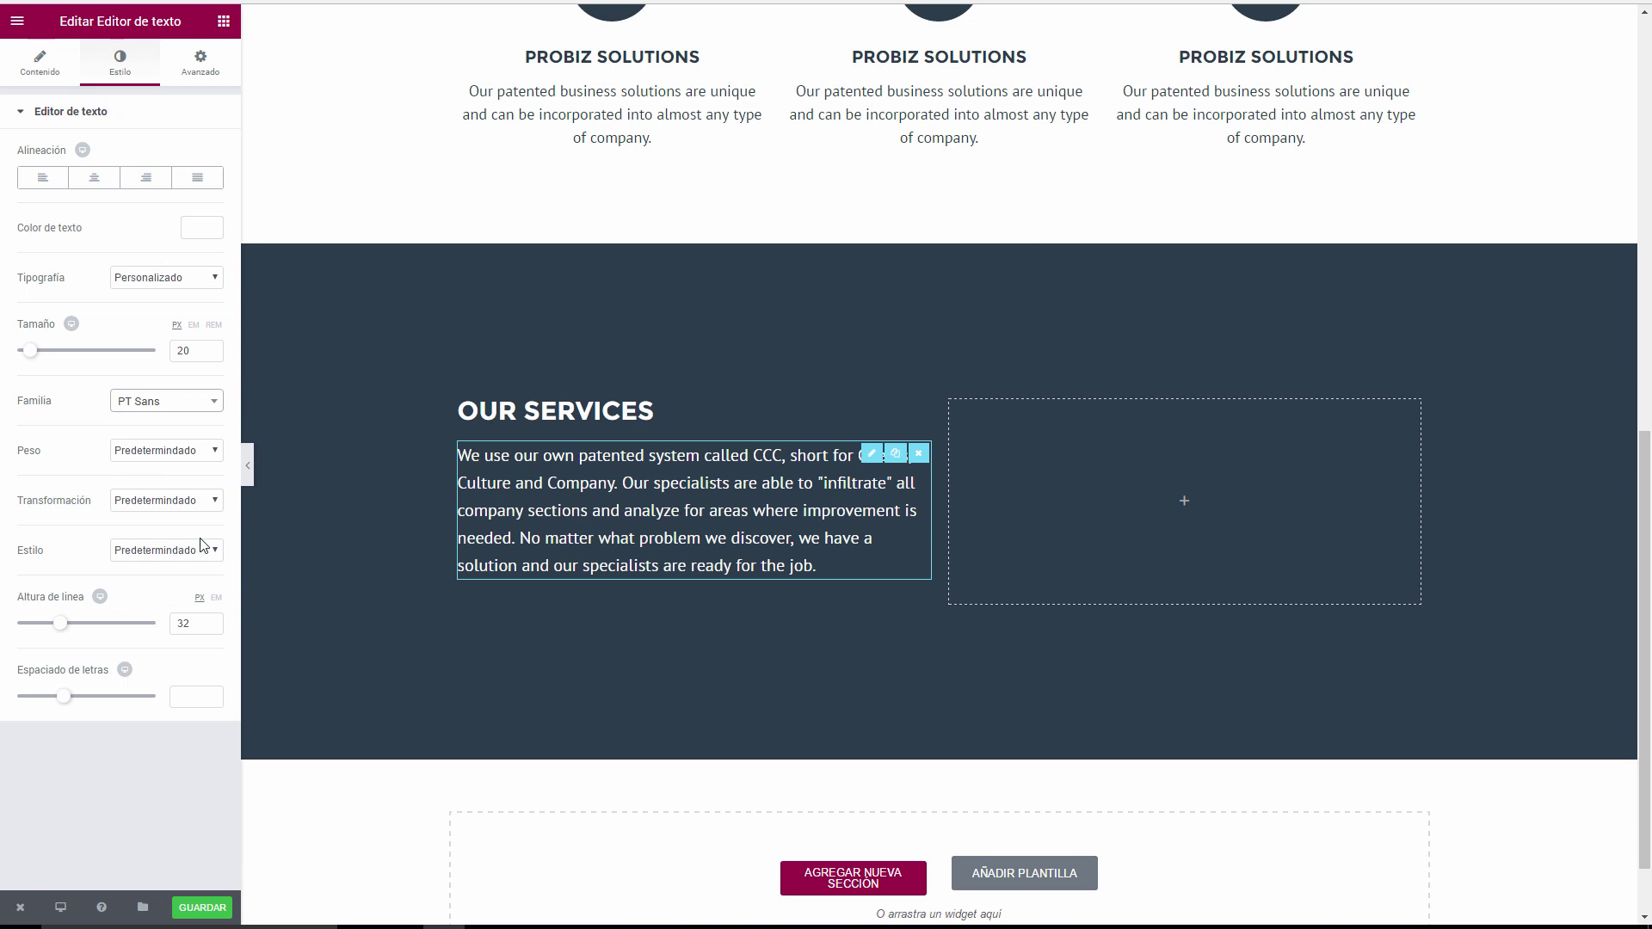
Check the paragraph against the Our Services section on the reference page and close that page's developer tools.
{"action": "key", "text": "ctrl+Tab"}
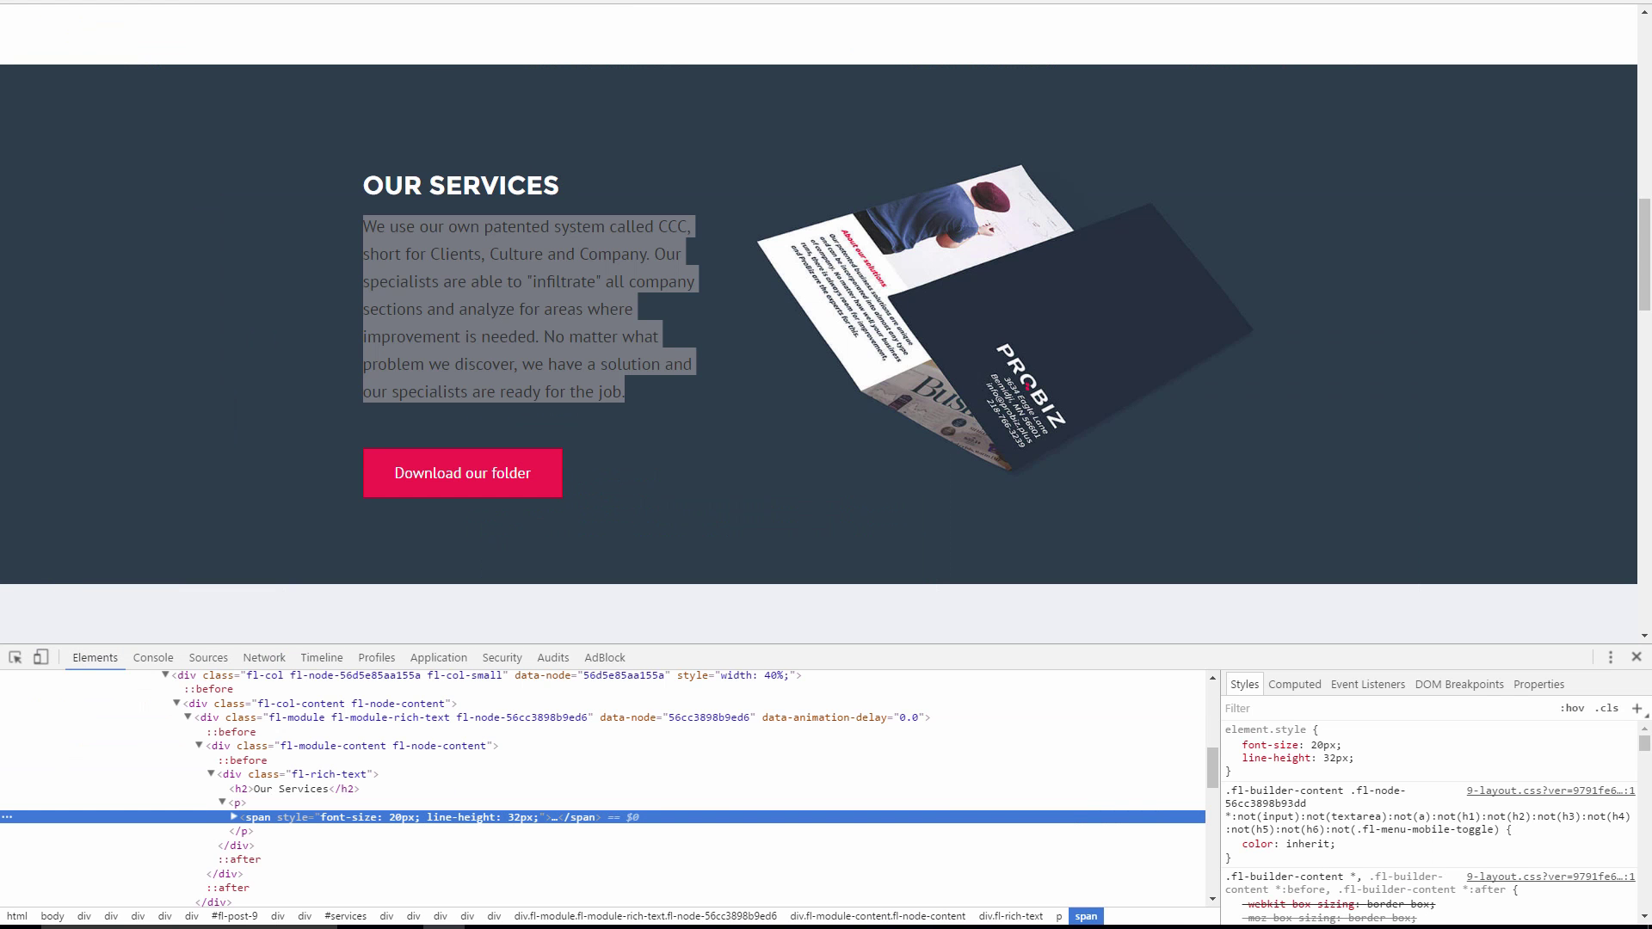
{"action": "left_click", "coordinate": [679, 464]}
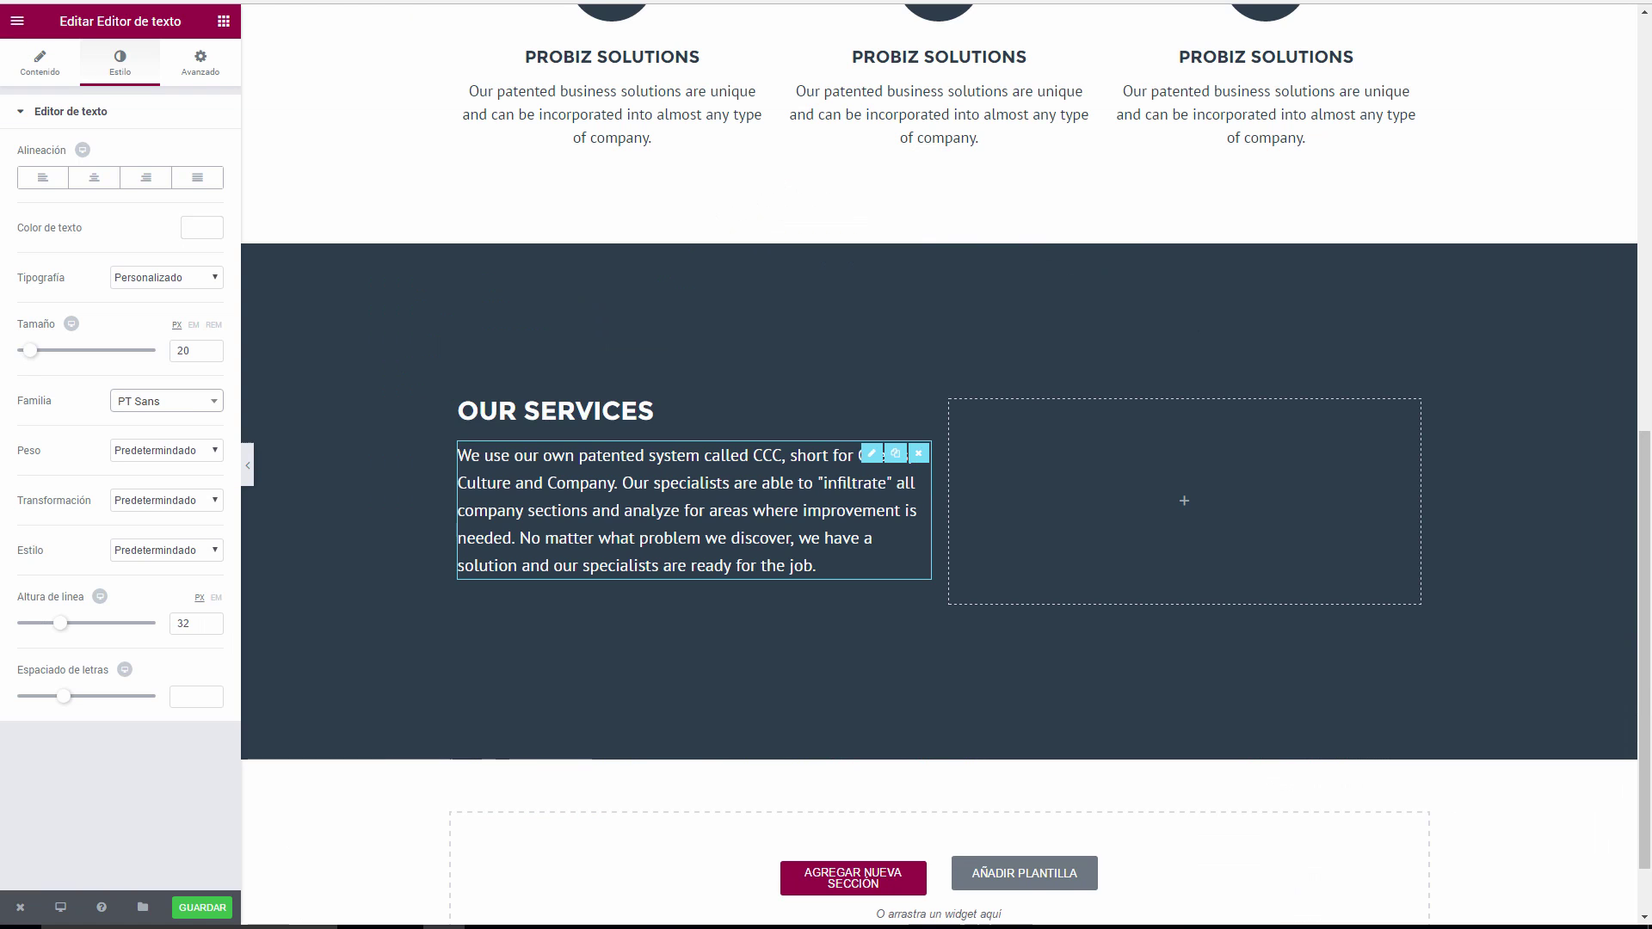
{"action": "key", "text": "ctrl+Tab"}
{"action": "key", "text": "ctrl+Tab"}
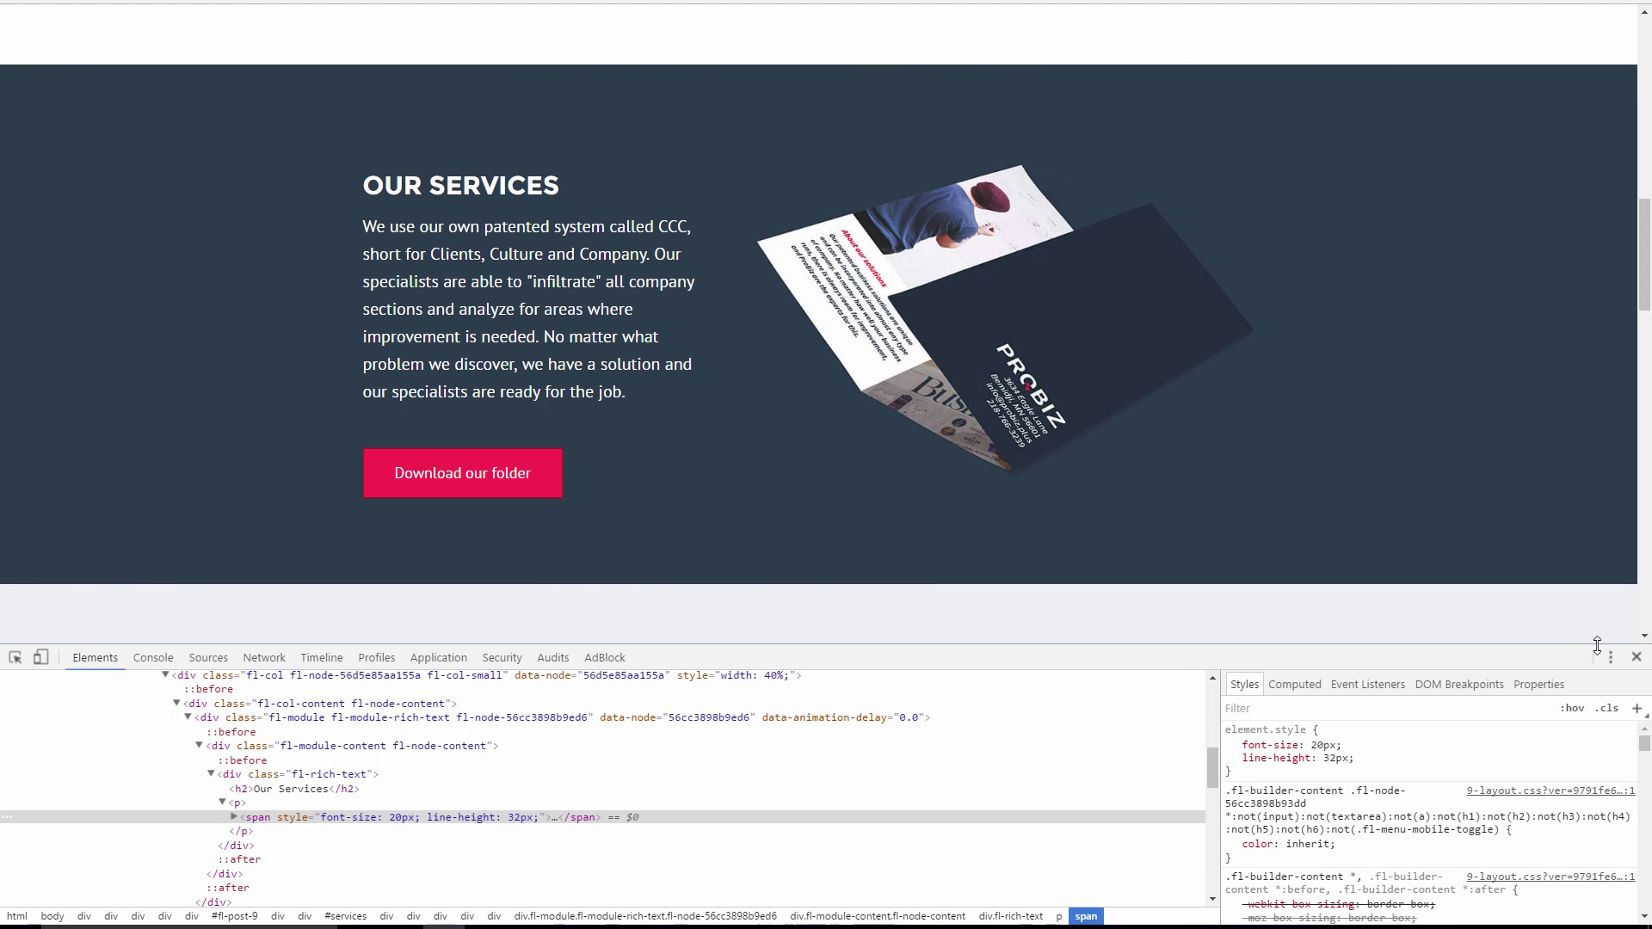
{"action": "left_click", "coordinate": [1636, 657]}
{"action": "key", "text": "ctrl+Tab"}
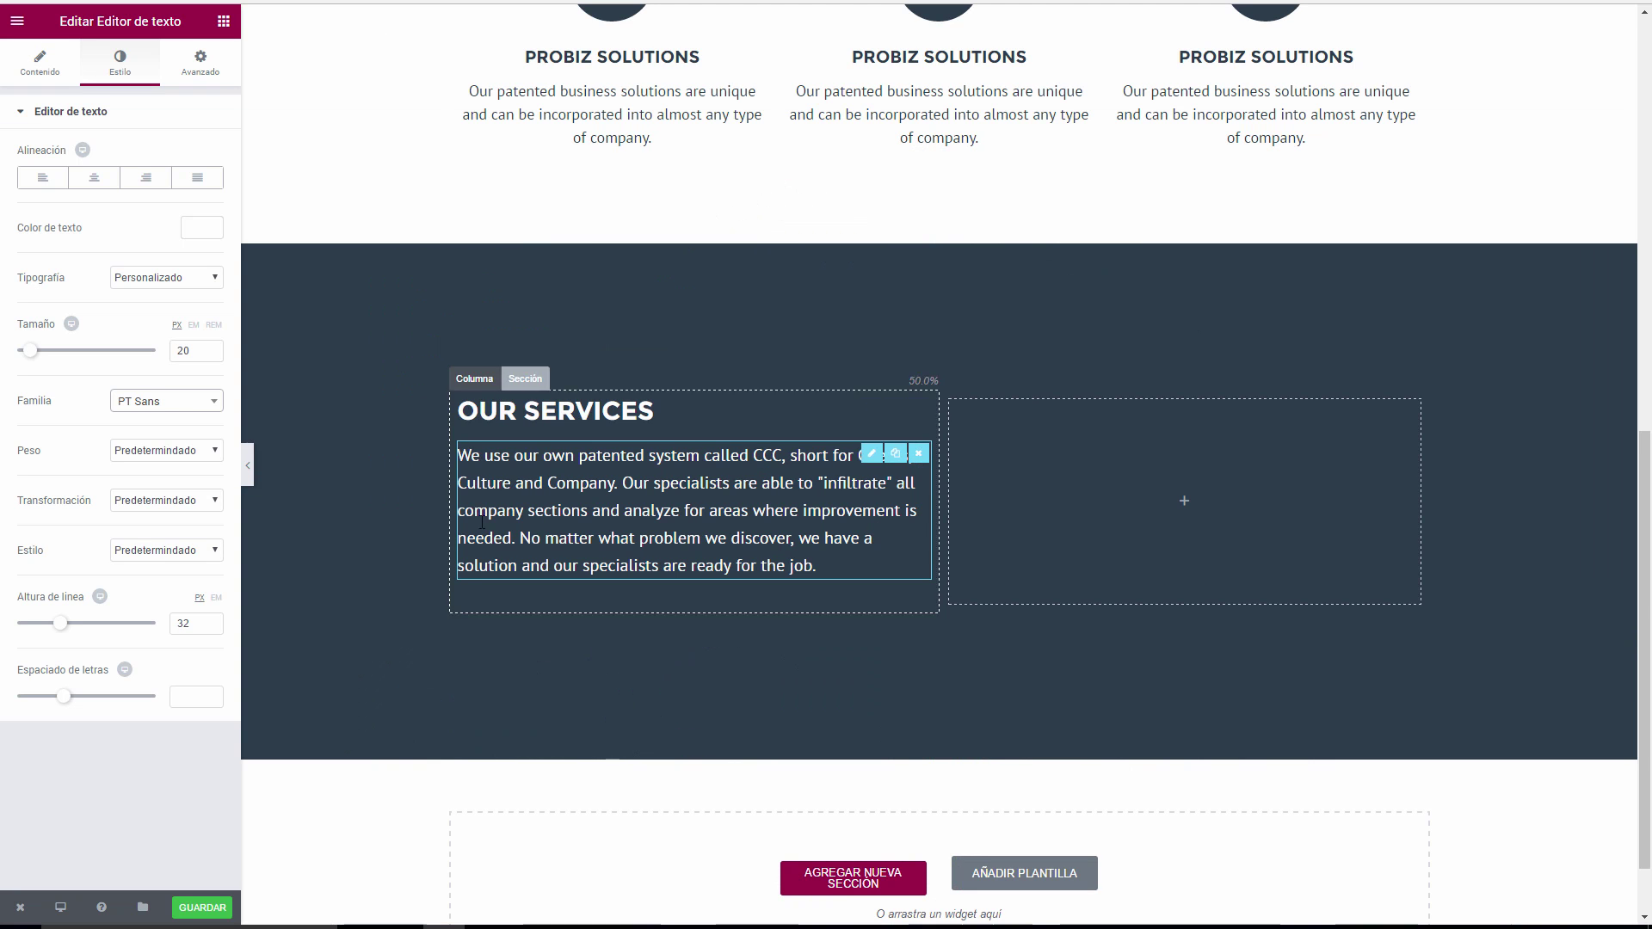
Preview the page without the editing panel and compare the Our Services layout with the reference page.
{"action": "left_click", "coordinate": [248, 465]}
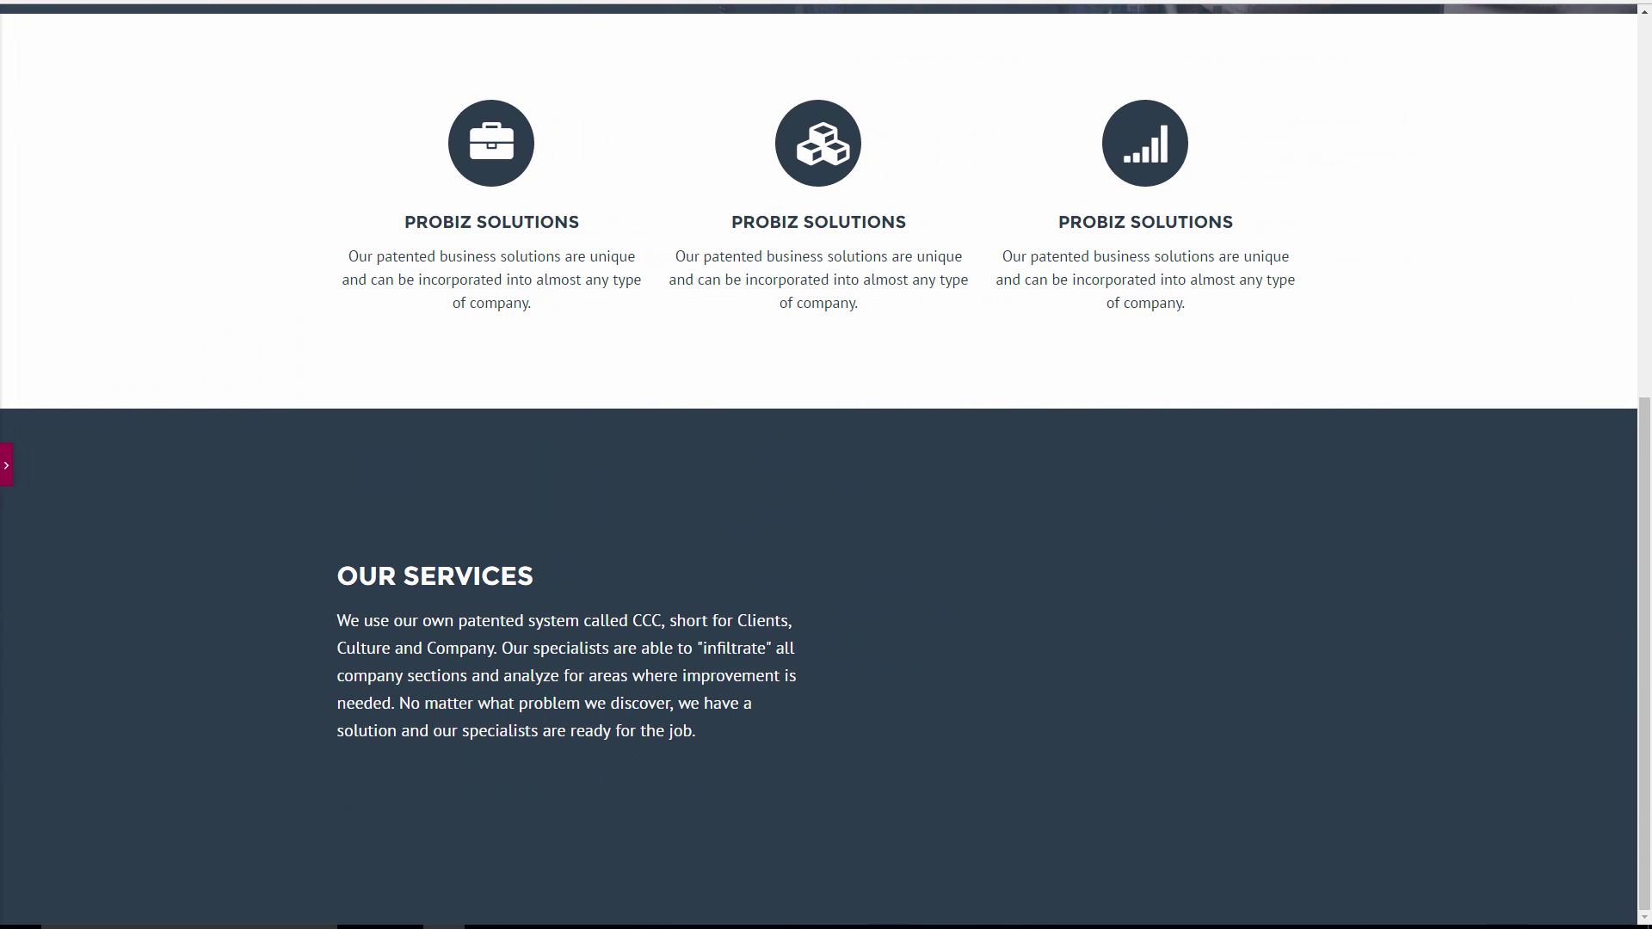
{"action": "scroll", "coordinate": [486, 286], "scroll_direction": "down", "scroll_amount": 5}
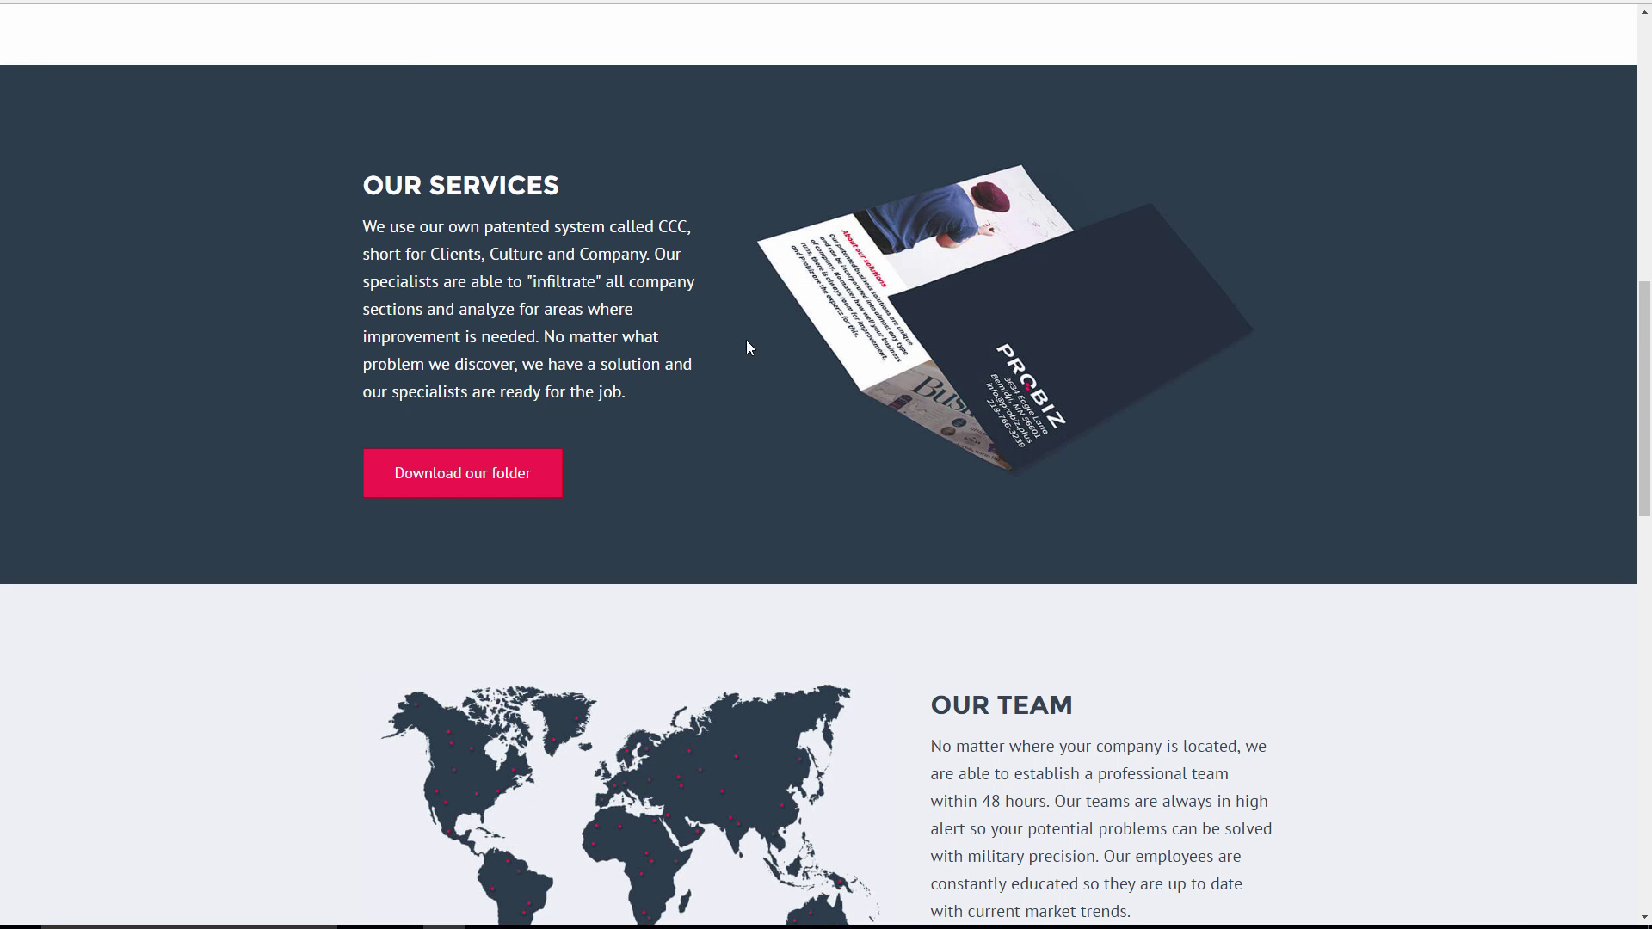
{"action": "scroll", "coordinate": [757, 368], "scroll_direction": "up", "scroll_amount": 3}
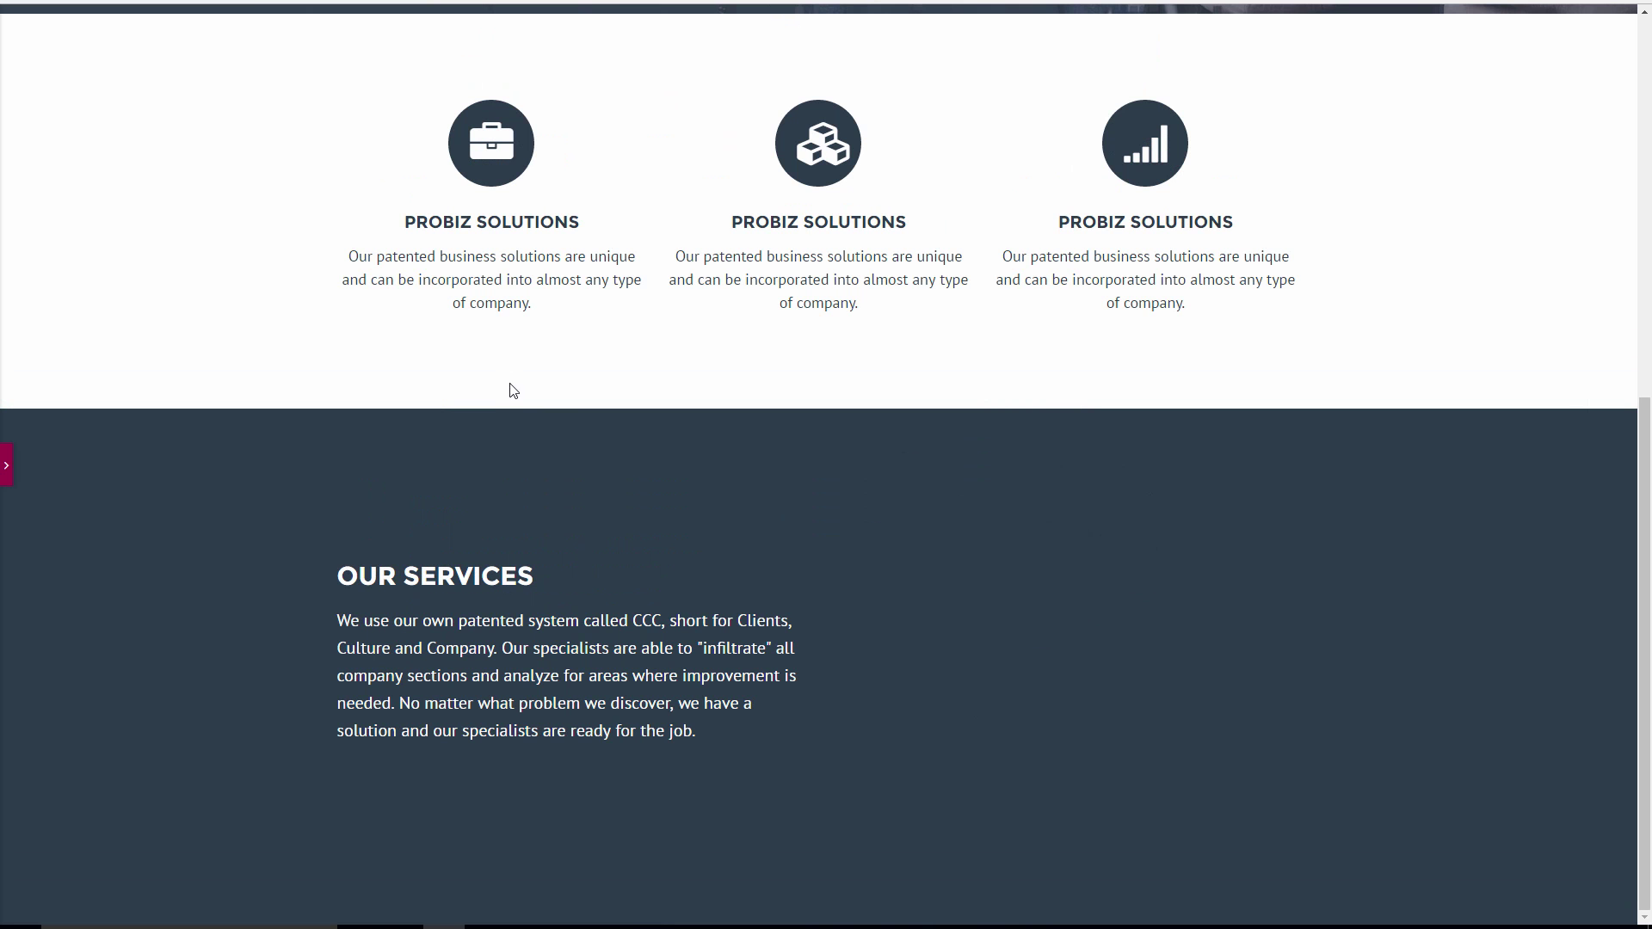
{"action": "left_click", "coordinate": [7, 465]}
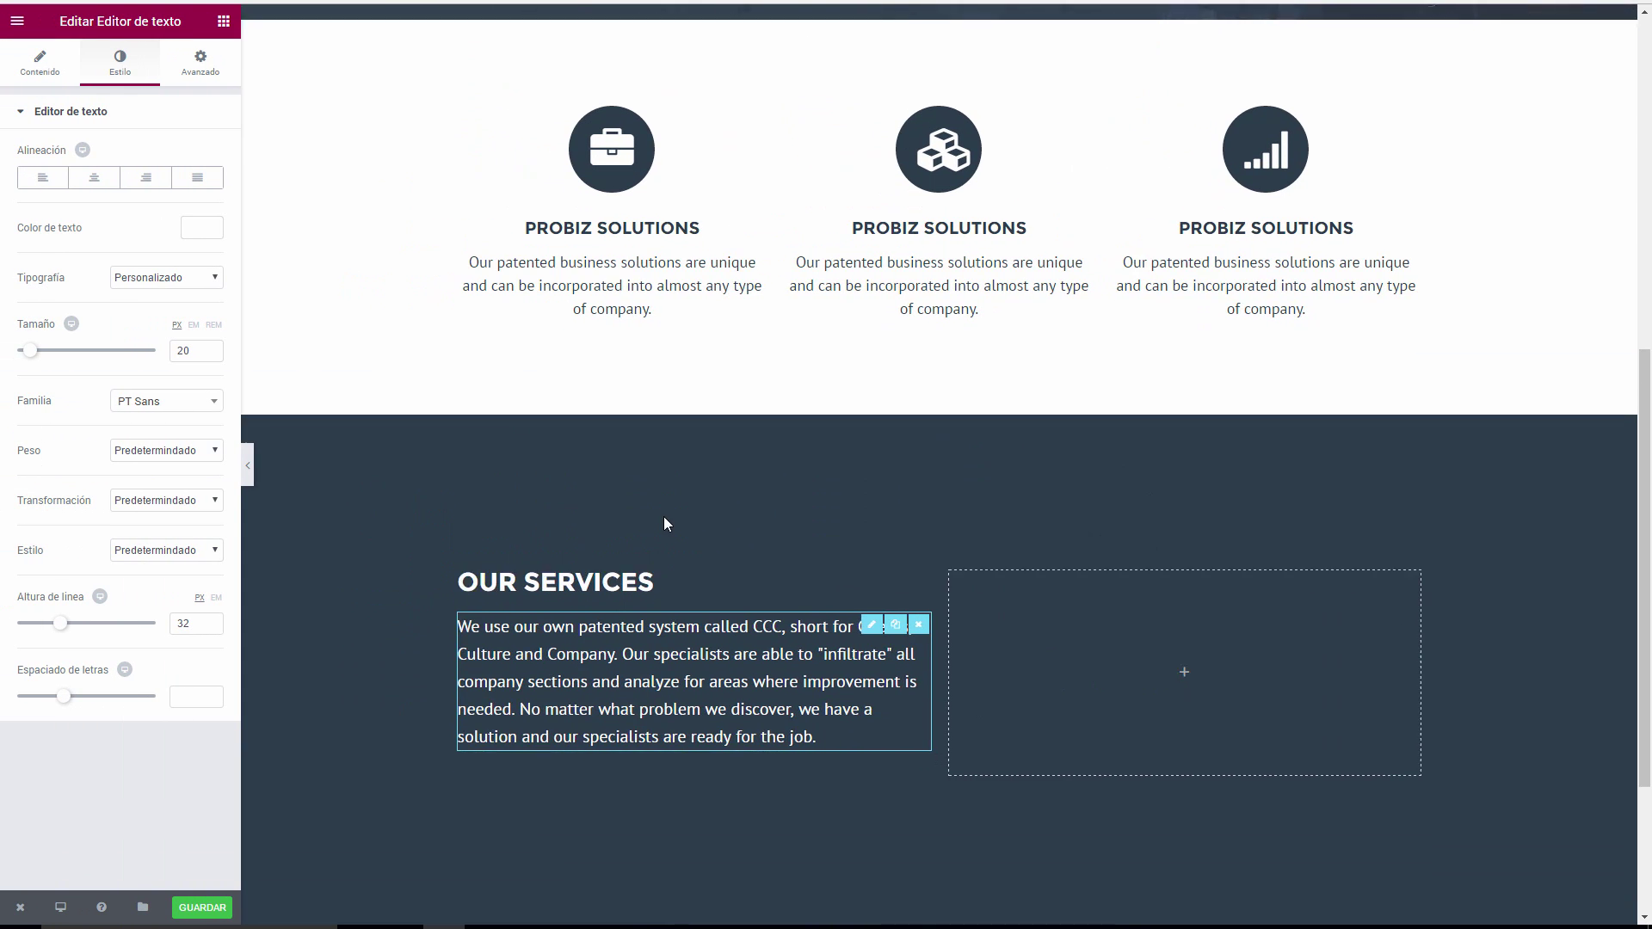
Narrow the Our Services text column so the empty column beside it takes about 64%, and compare the text wrapping with the reference page.
{"action": "scroll", "coordinate": [663, 516], "scroll_direction": "down", "scroll_amount": 2}
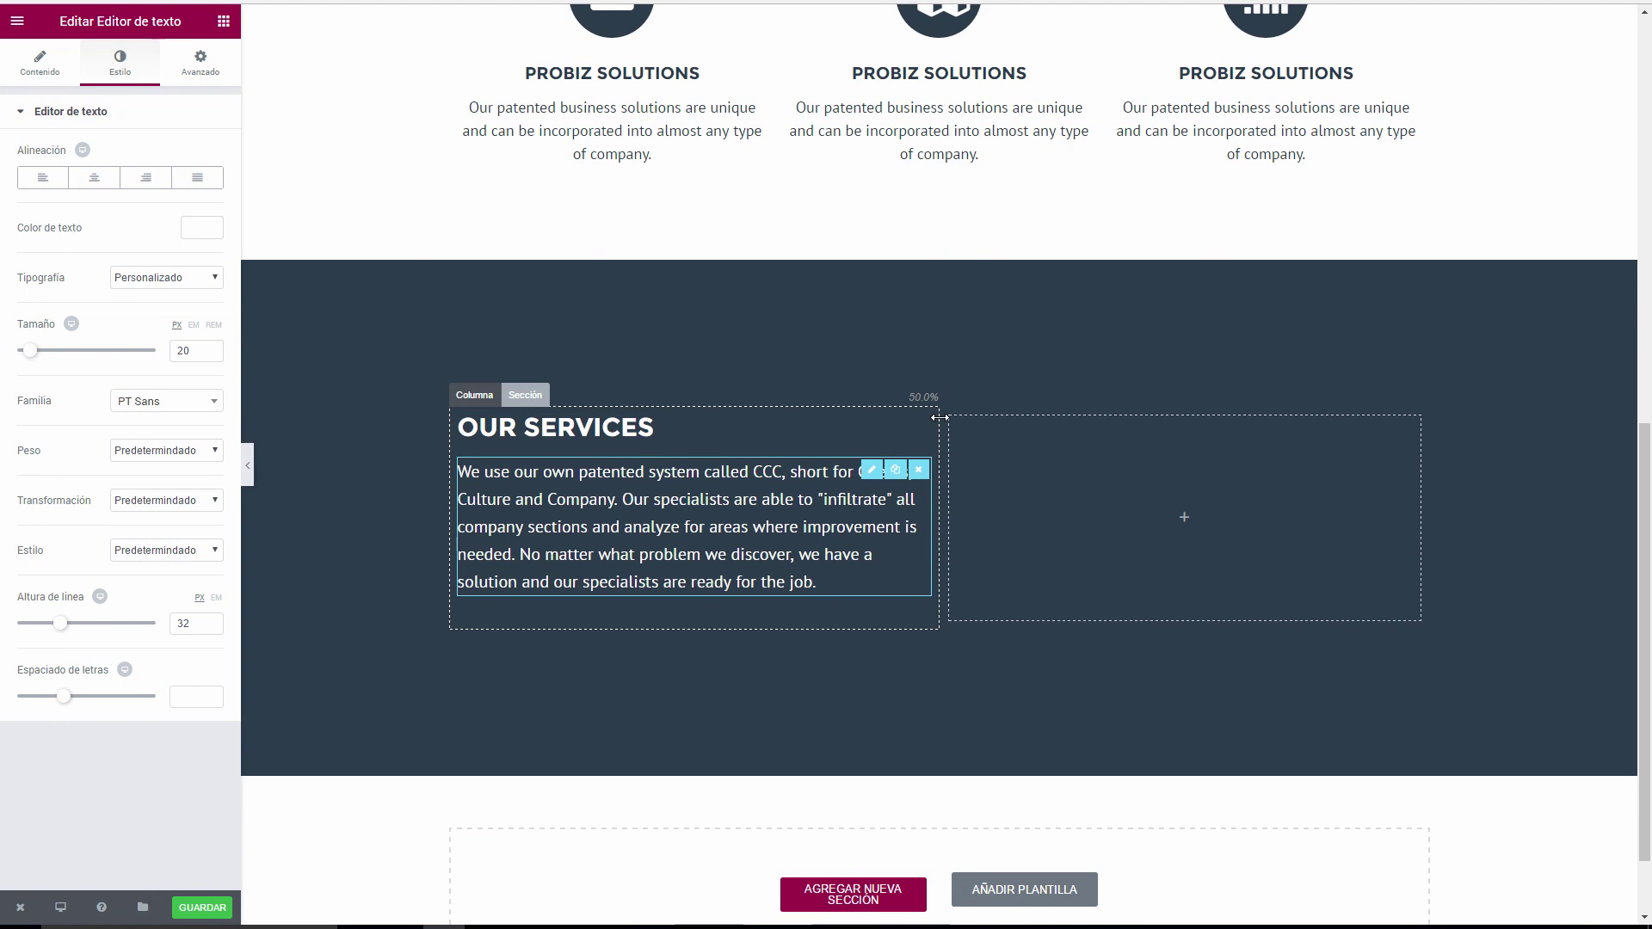
{"action": "left_click_drag", "start_coordinate": [939, 417], "coordinate": [793, 416]}
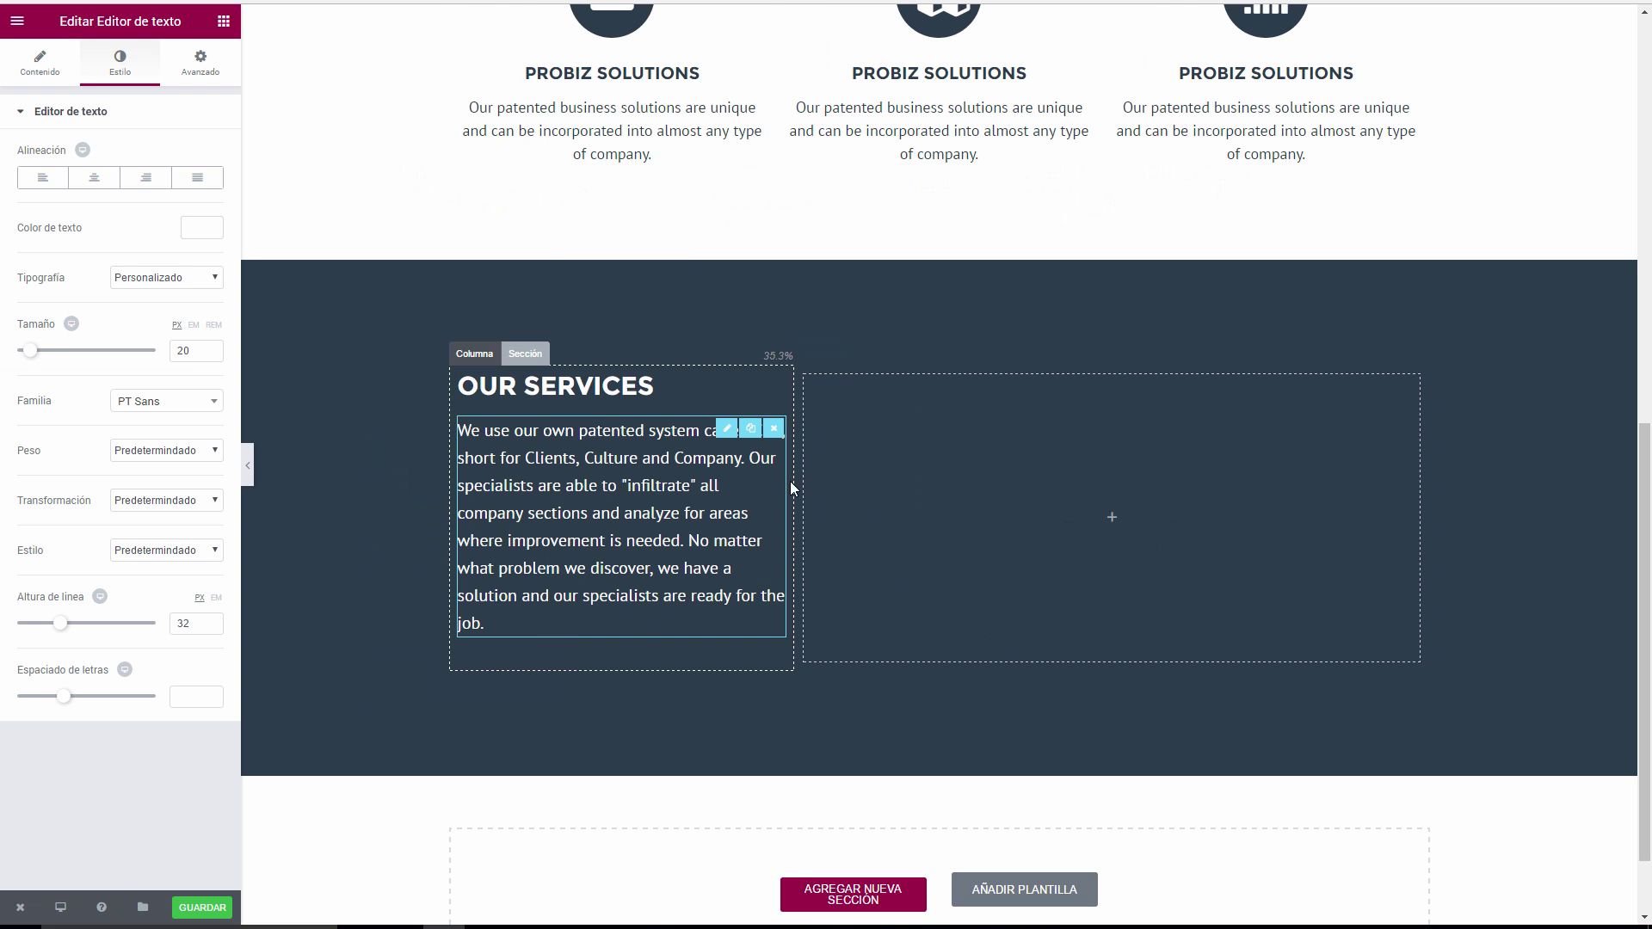
{"action": "left_click_drag", "start_coordinate": [797, 483], "coordinate": [804, 483]}
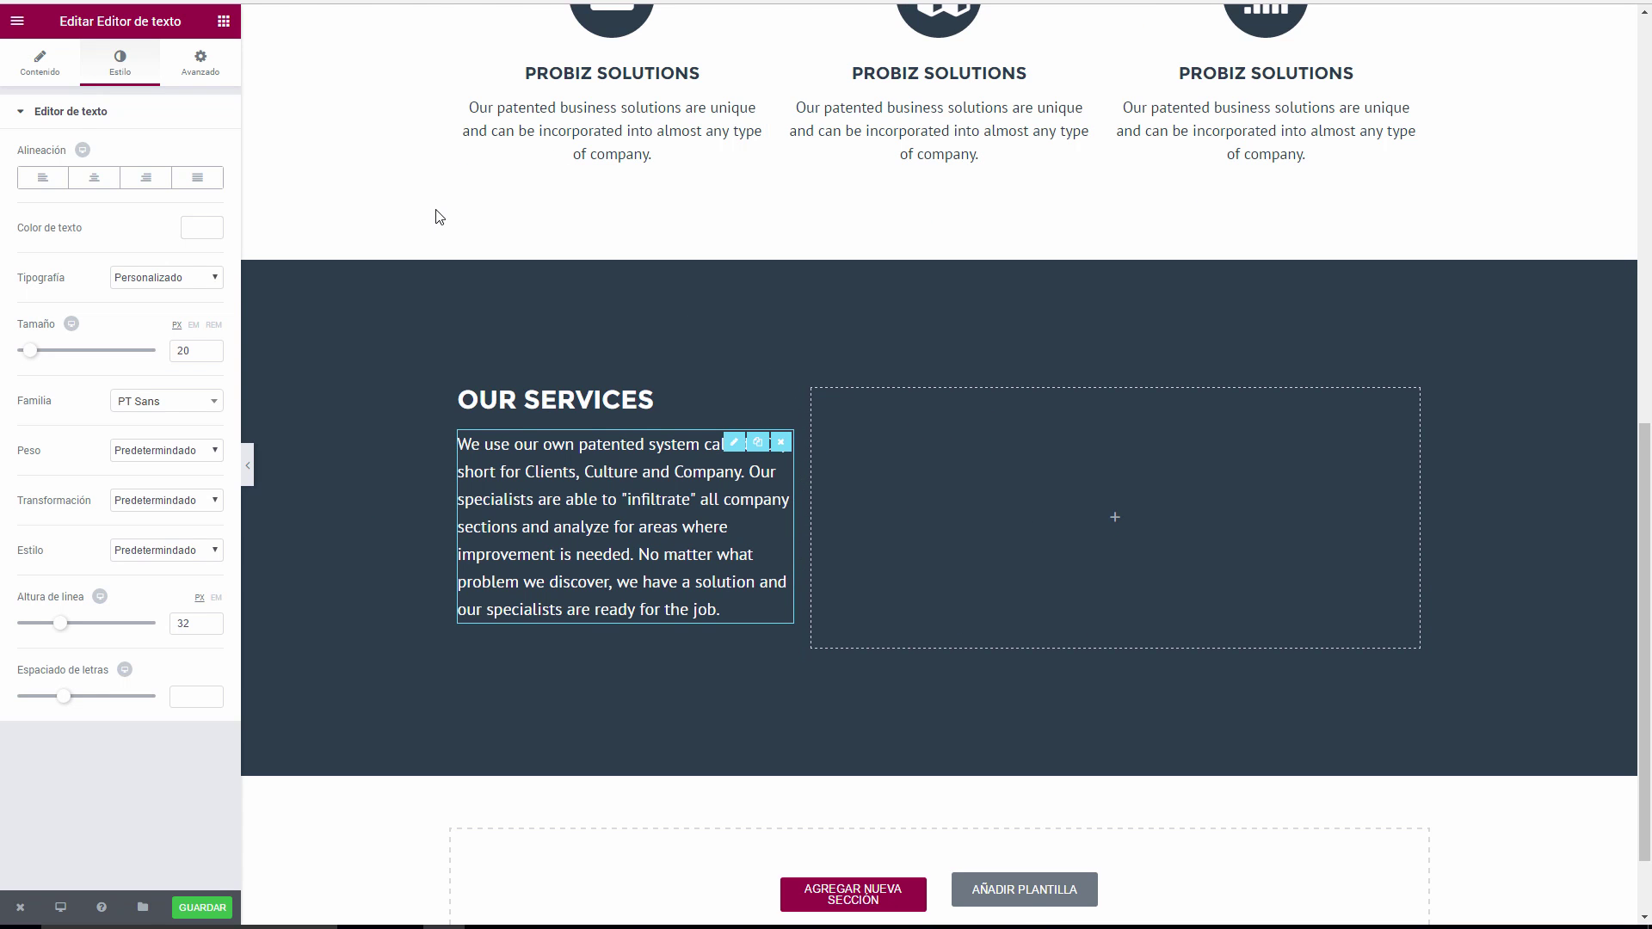
{"action": "left_click", "coordinate": [248, 469]}
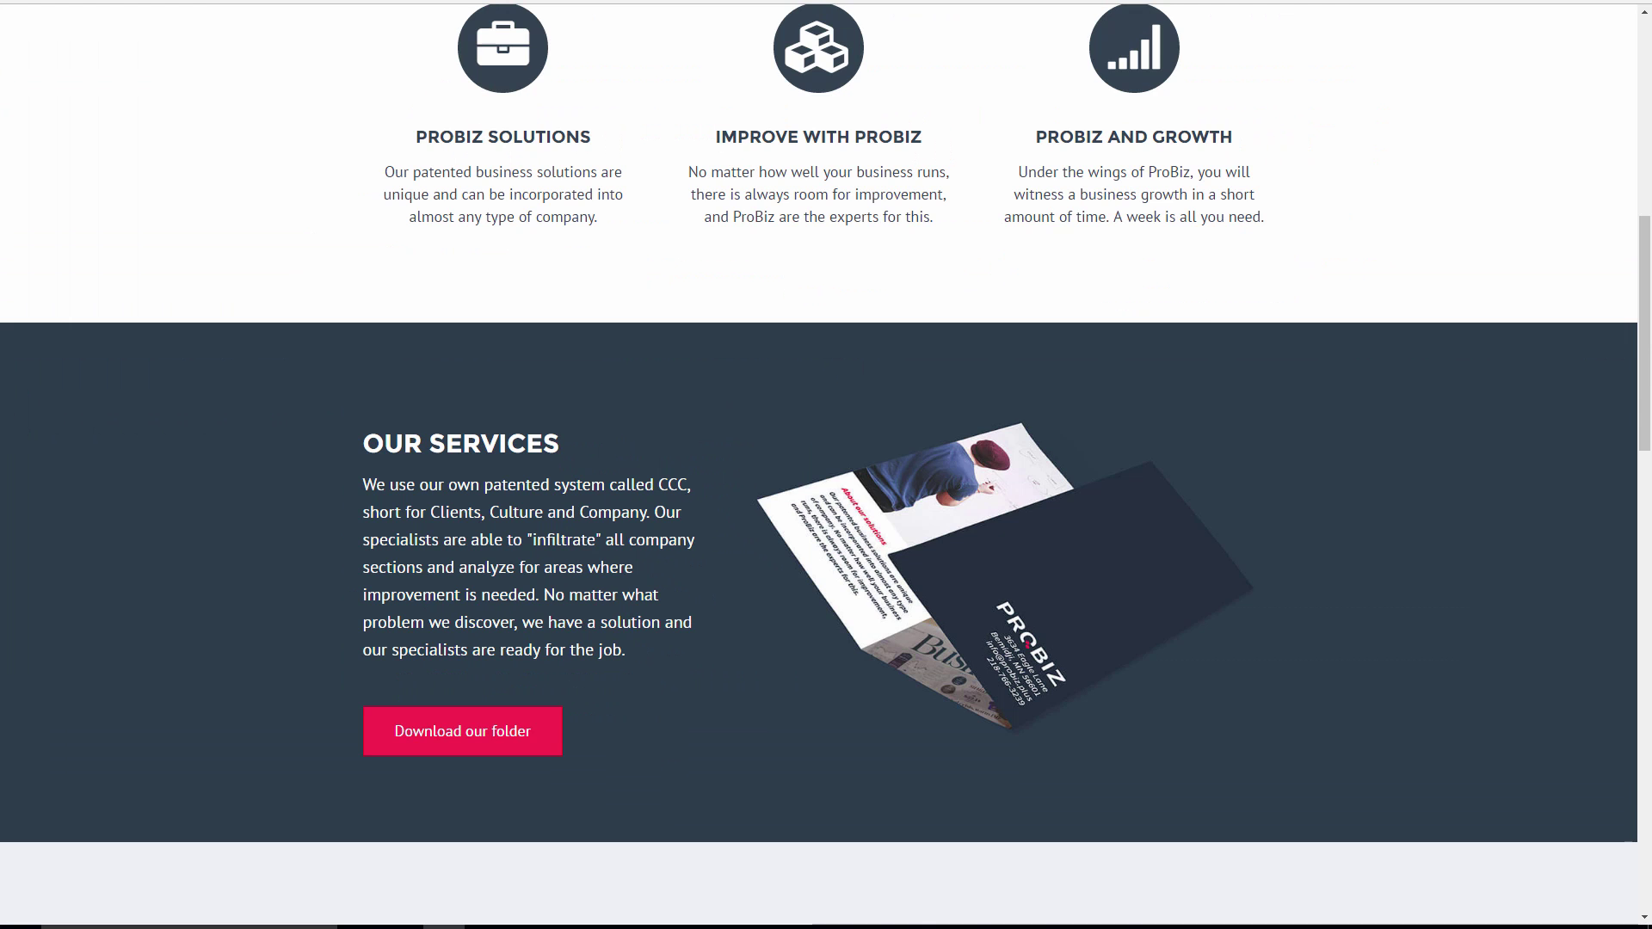
{"action": "key", "text": "ctrl+Tab"}
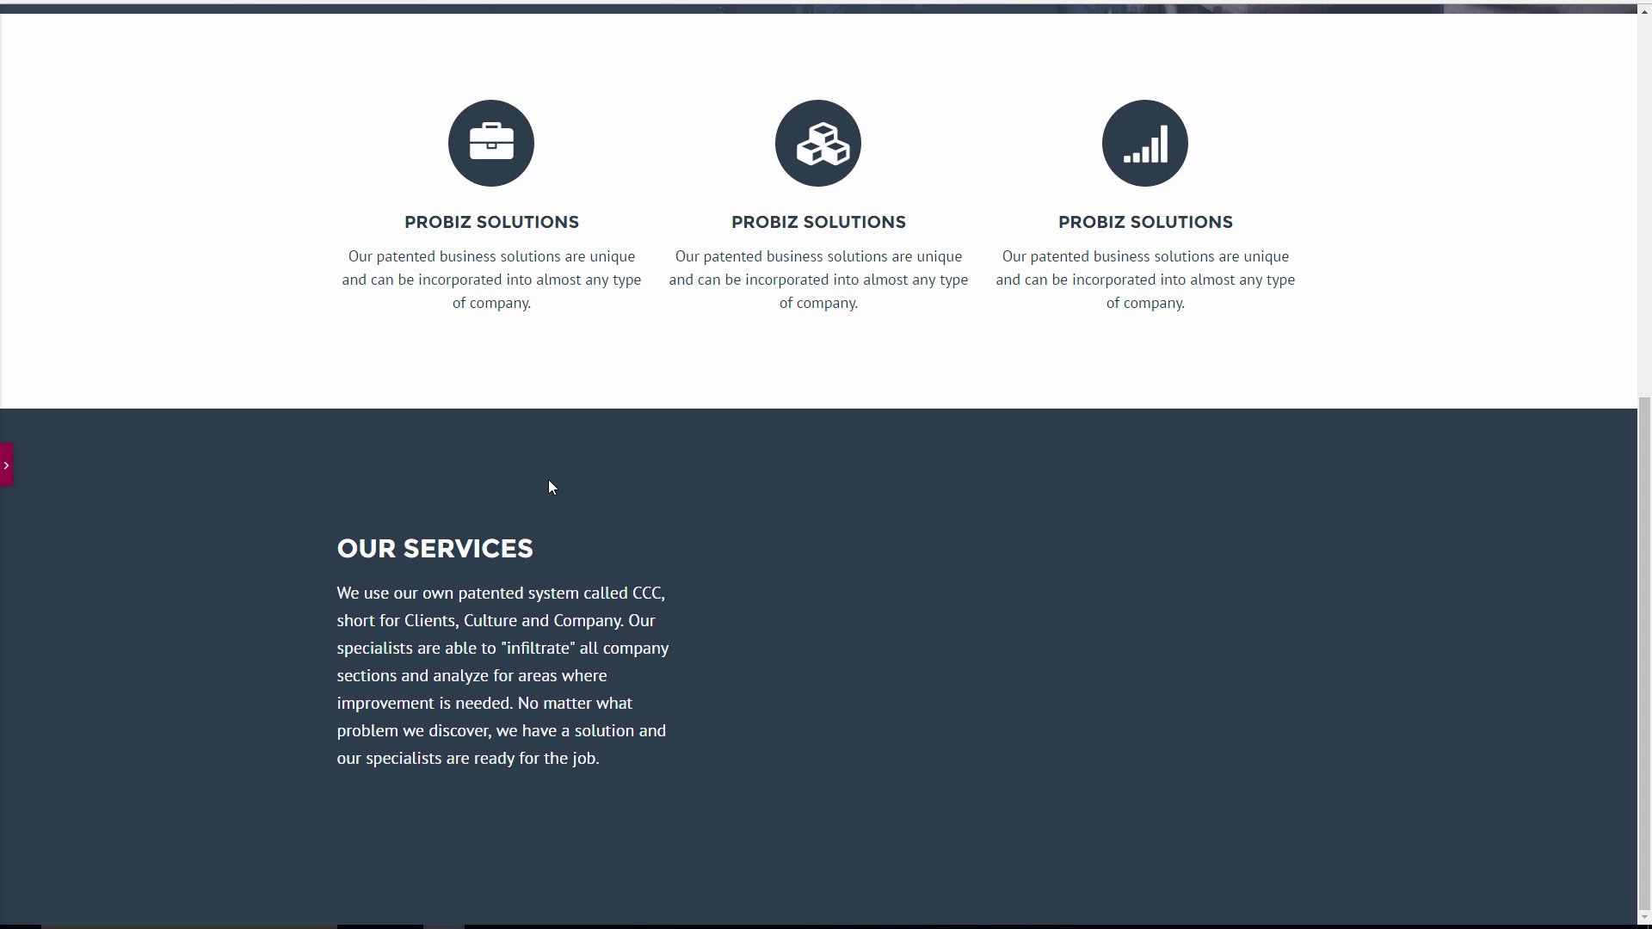
{"action": "left_click", "coordinate": [7, 465]}
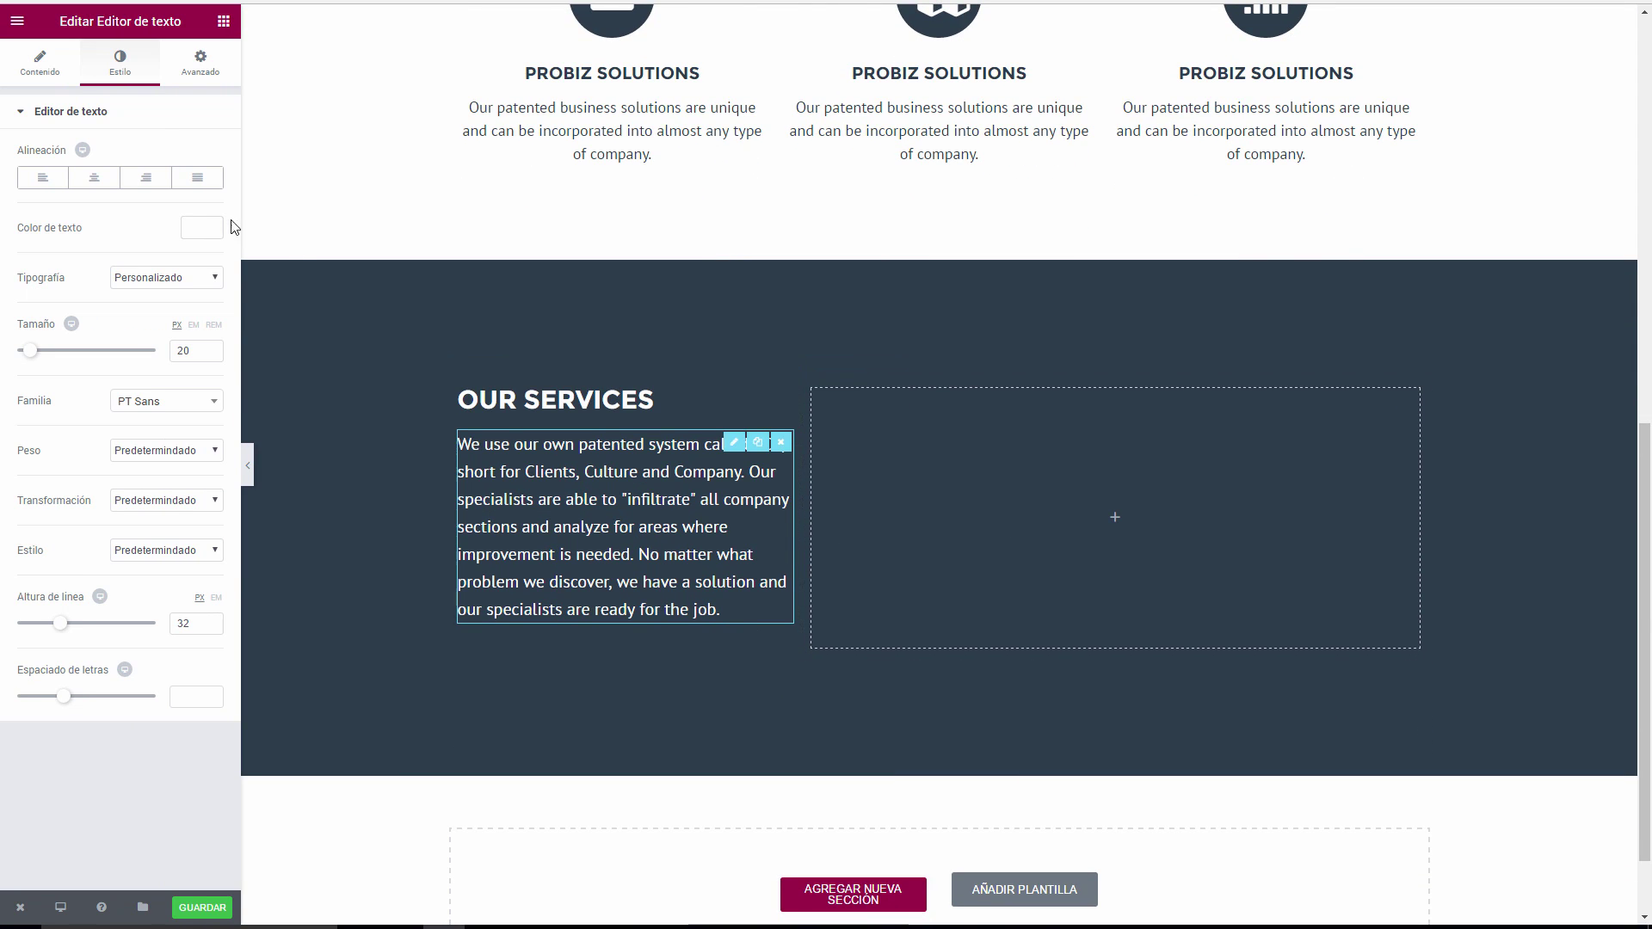
Add an Imagen widget to the empty column beside Our Services and insert the ProBiz brochure picture from the media library.
{"action": "left_click", "coordinate": [1114, 520]}
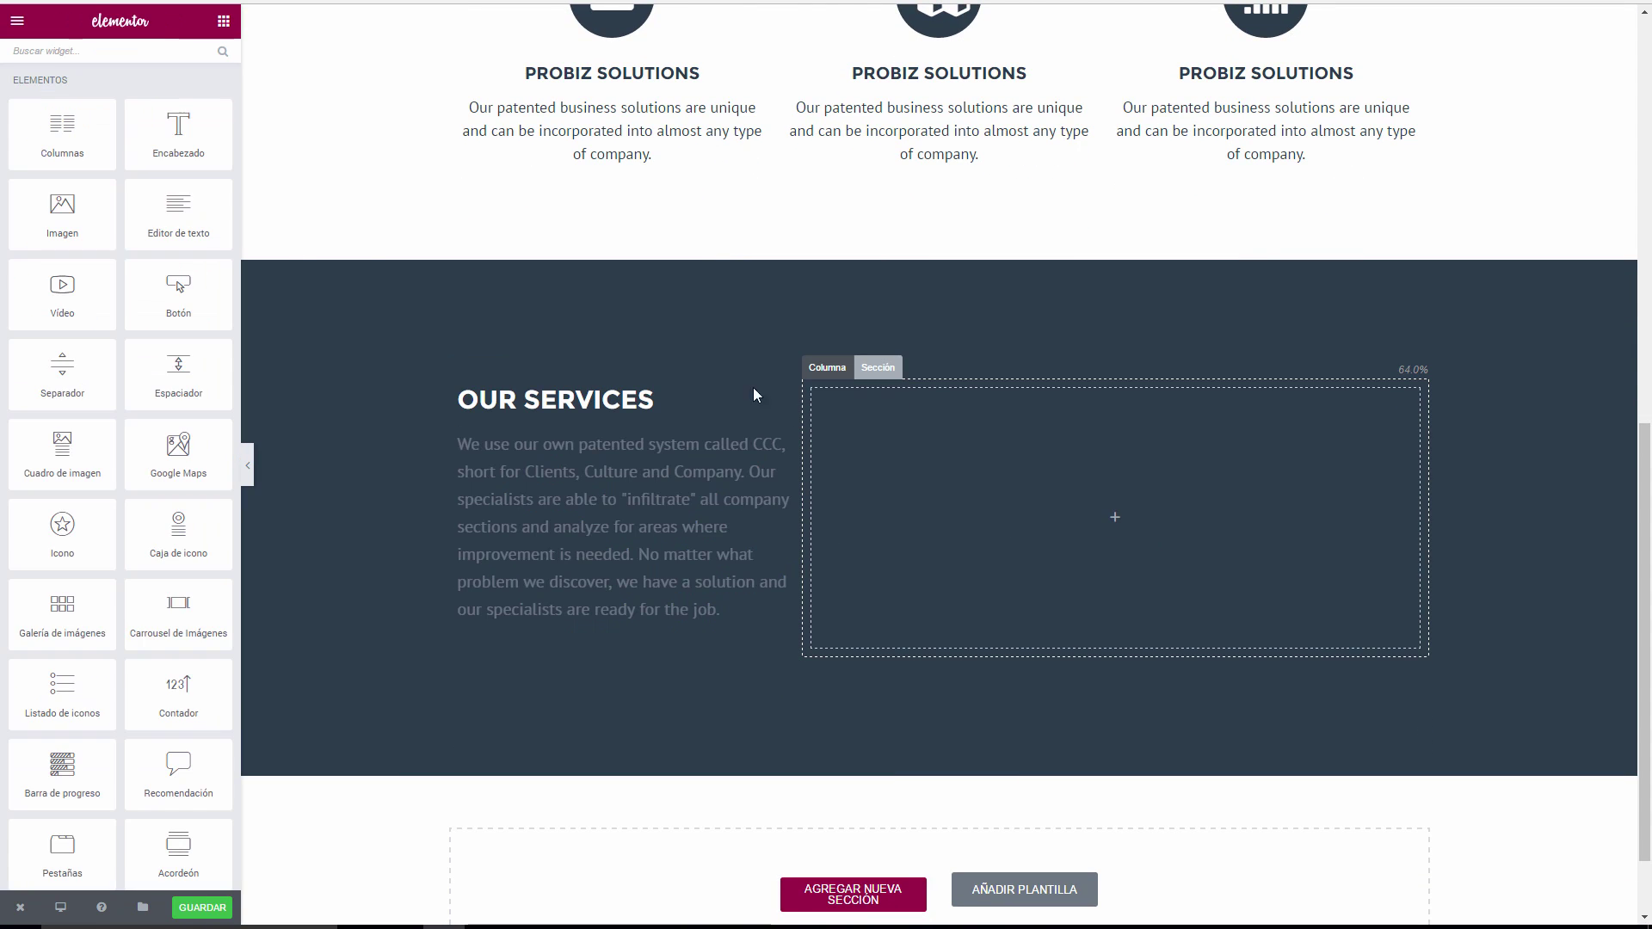
{"action": "left_click_drag", "start_coordinate": [62, 215], "coordinate": [1062, 550]}
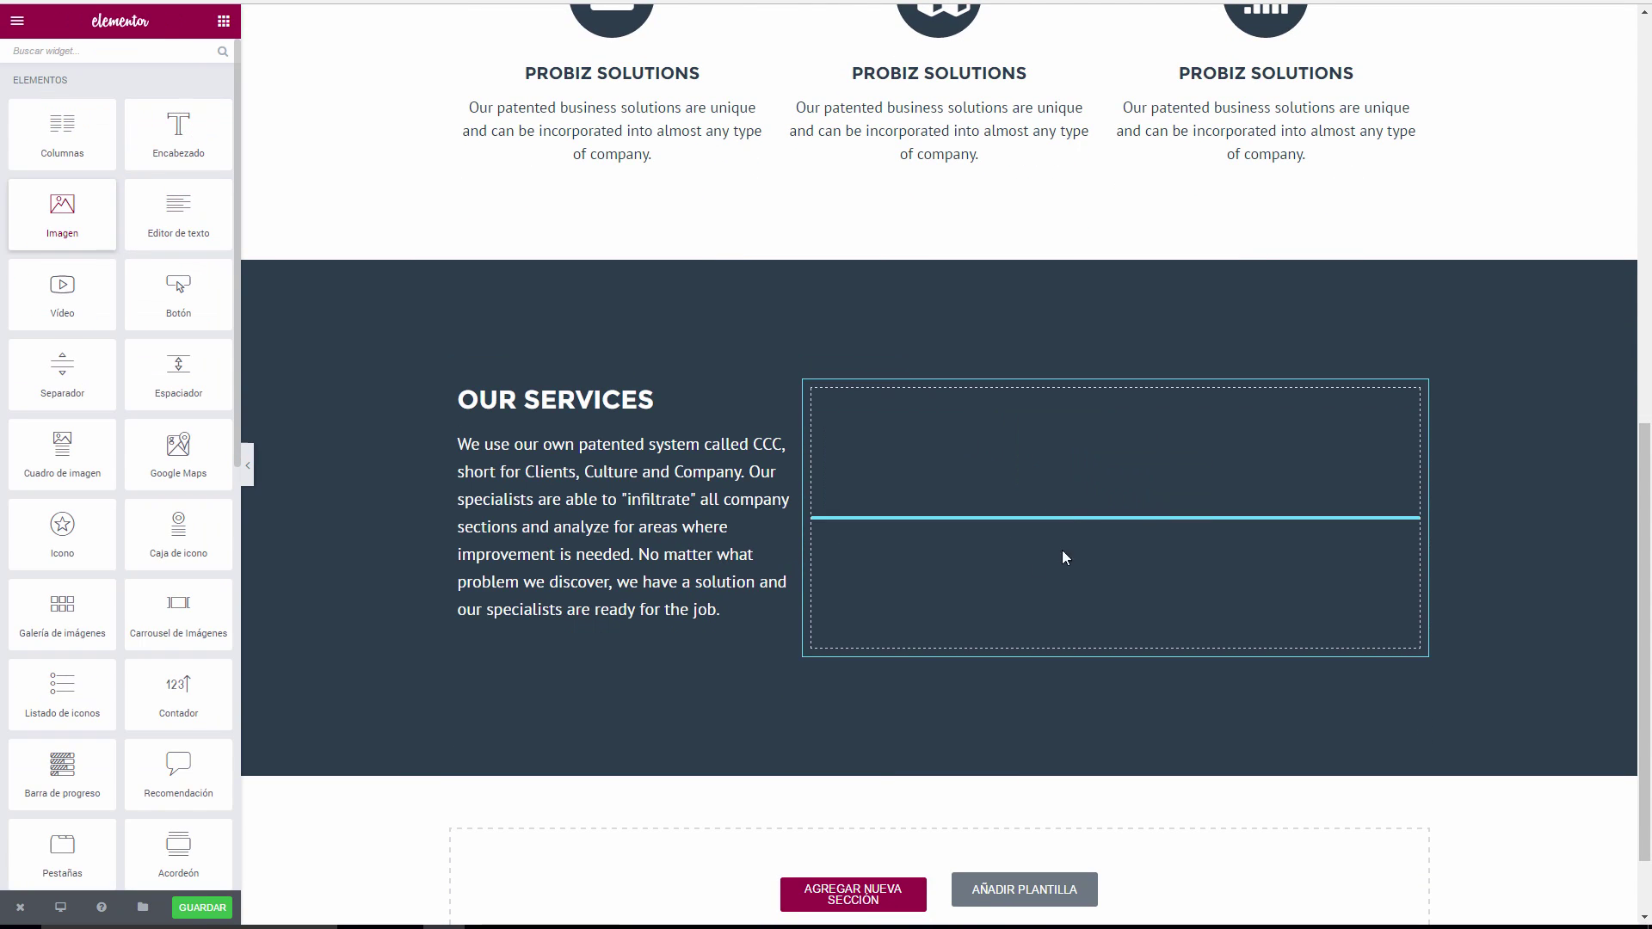
{"action": "left_click", "coordinate": [111, 284]}
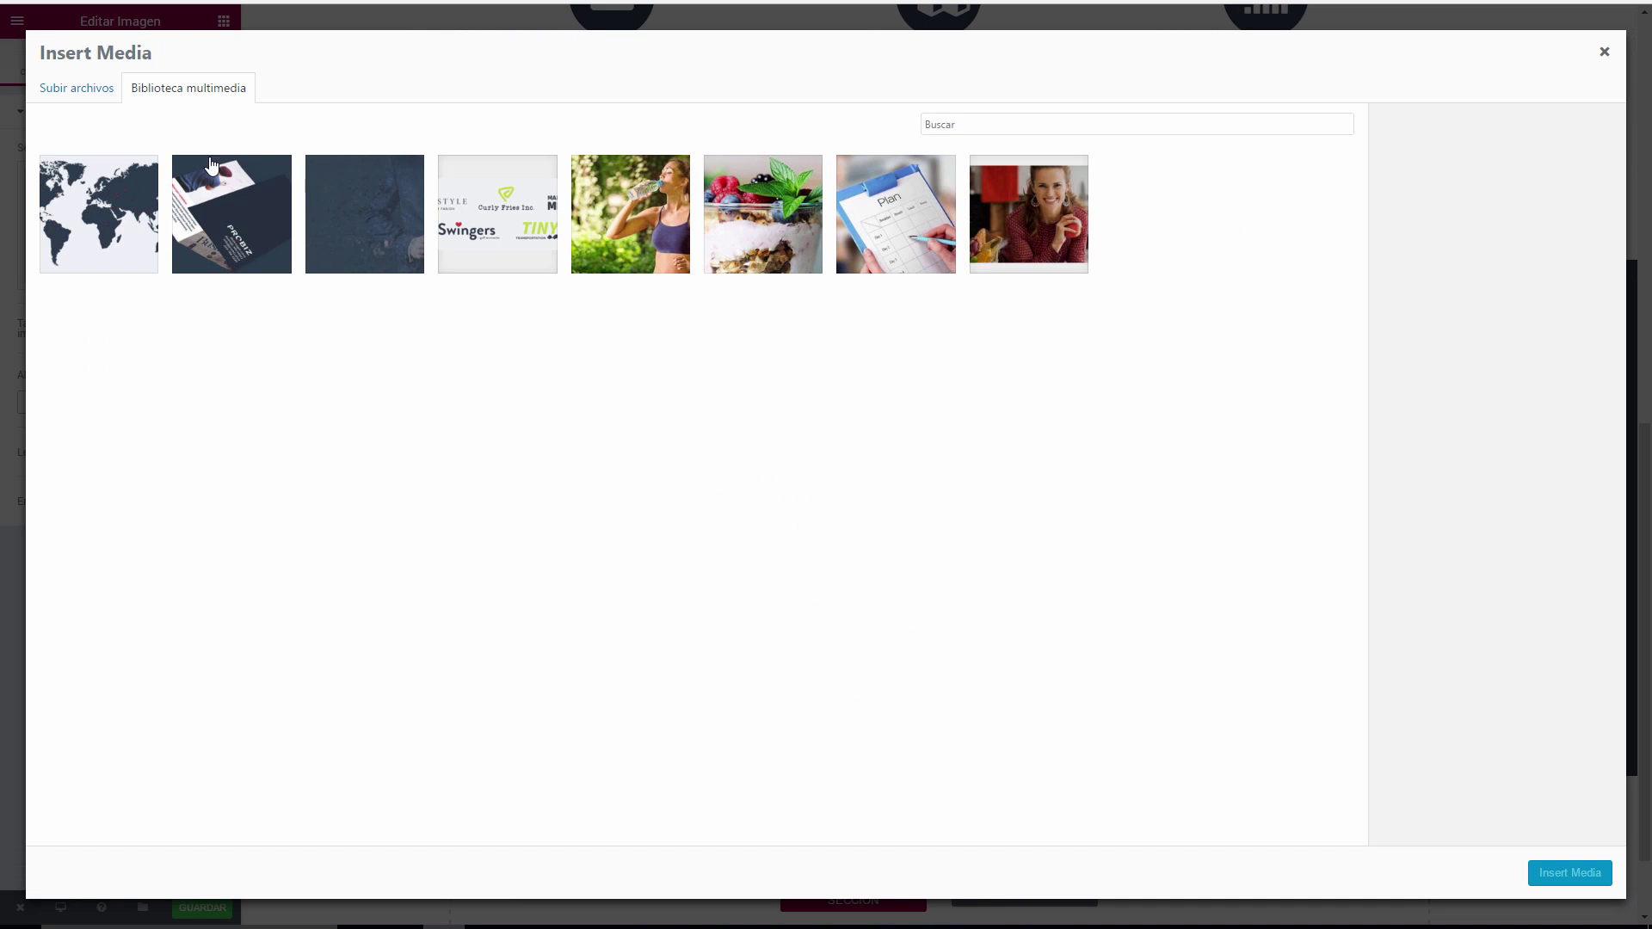
{"action": "left_click", "coordinate": [230, 250]}
{"action": "left_click", "coordinate": [1575, 874]}
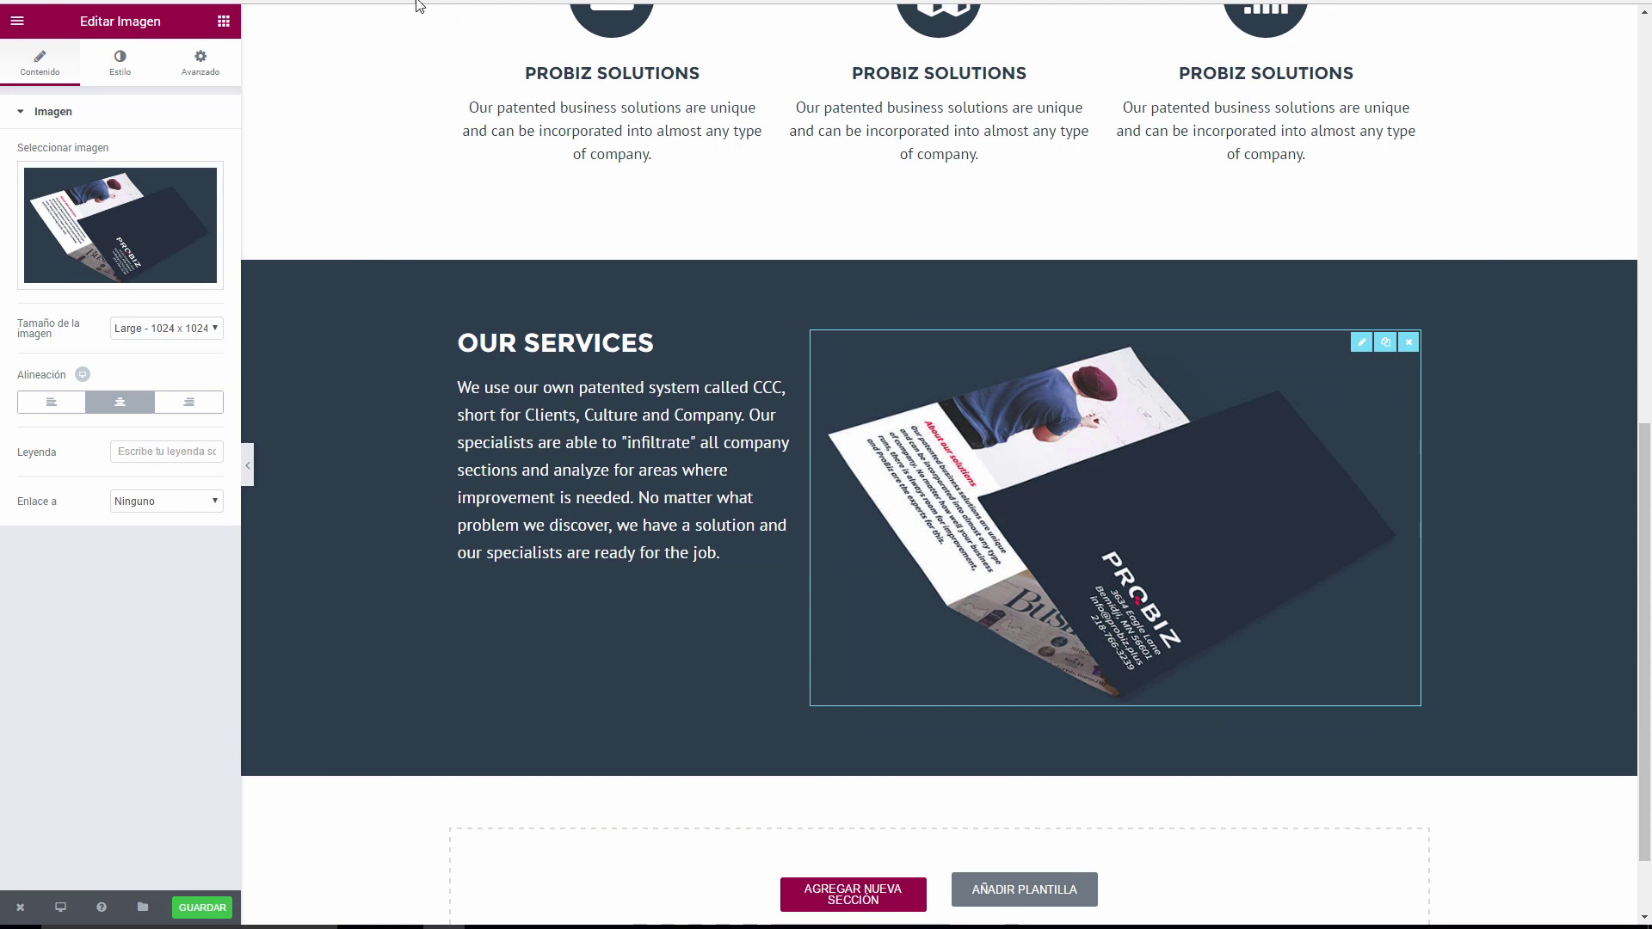
Set the brochure image's size option to Completo.
{"action": "scroll", "coordinate": [245, 480], "scroll_direction": "up", "scroll_amount": 2}
{"action": "left_click", "coordinate": [248, 466]}
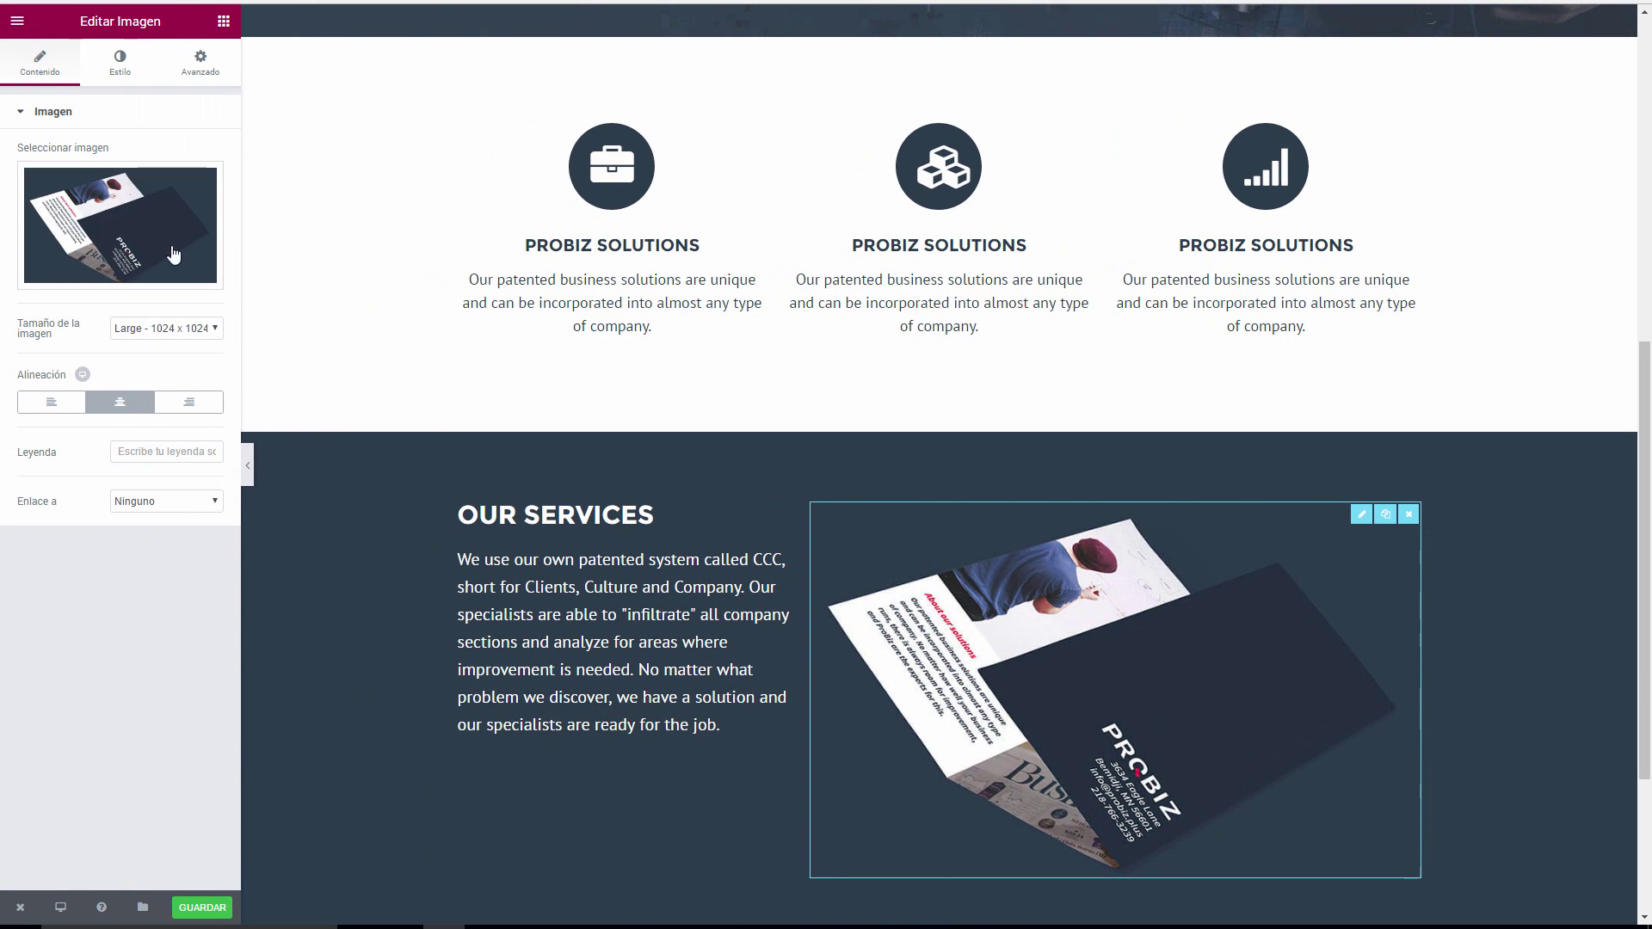
{"action": "left_click", "coordinate": [172, 335]}
{"action": "left_click", "coordinate": [136, 400]}
Try the Personalizado size option for the brochure image and return it to Completo.
{"action": "left_click", "coordinate": [135, 334]}
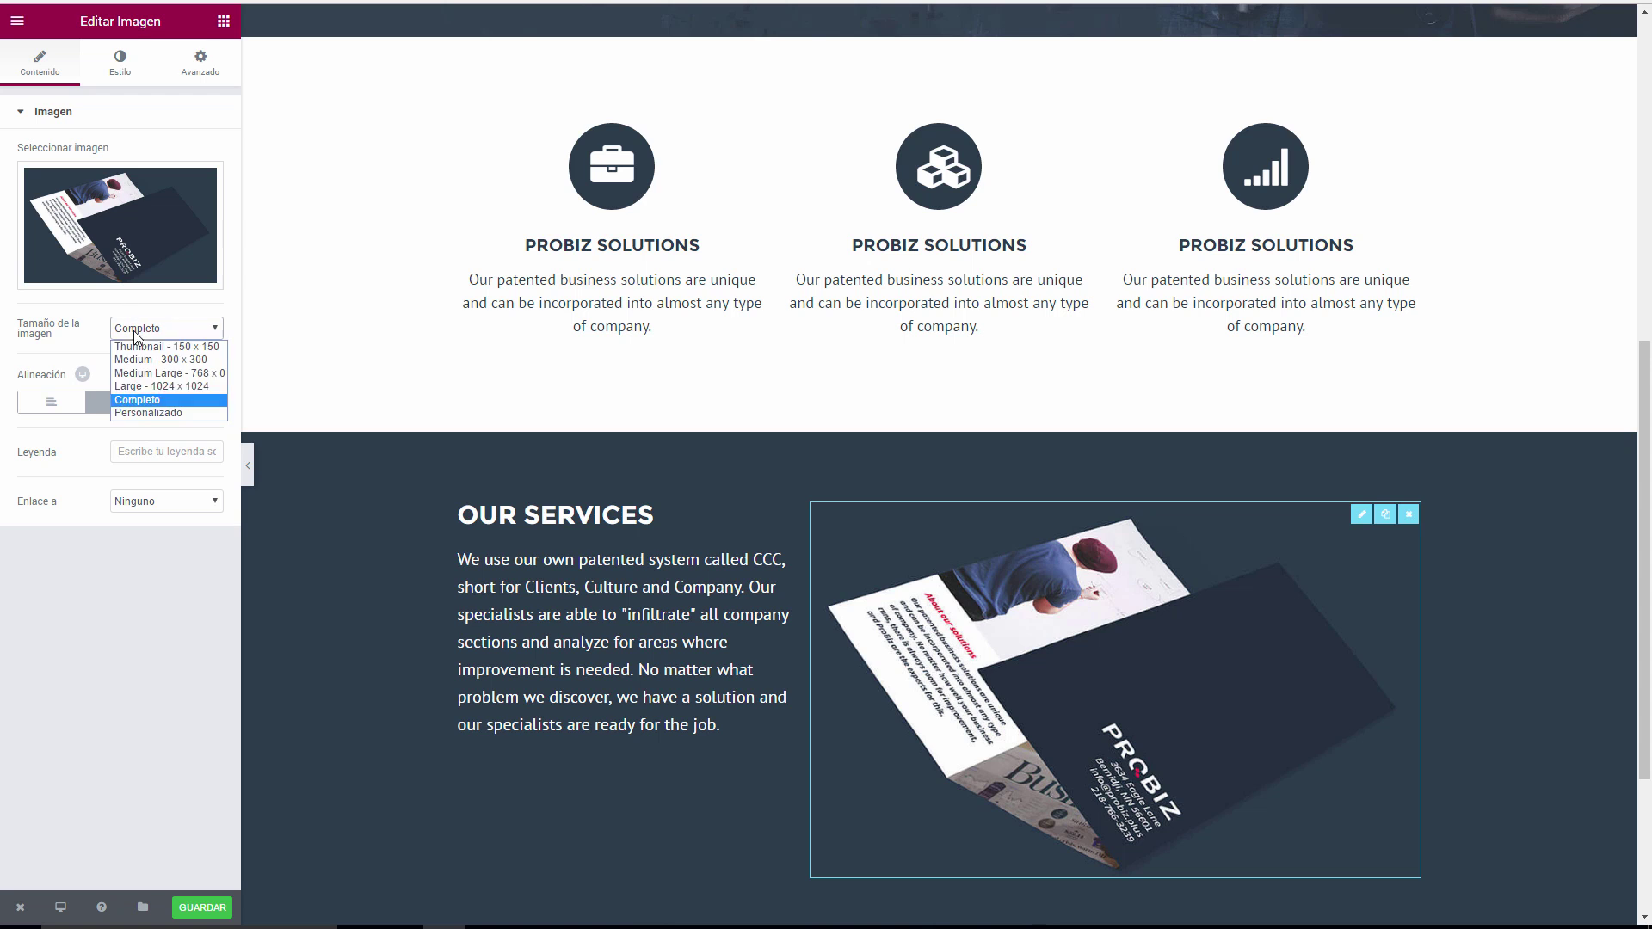
{"action": "left_click", "coordinate": [146, 413]}
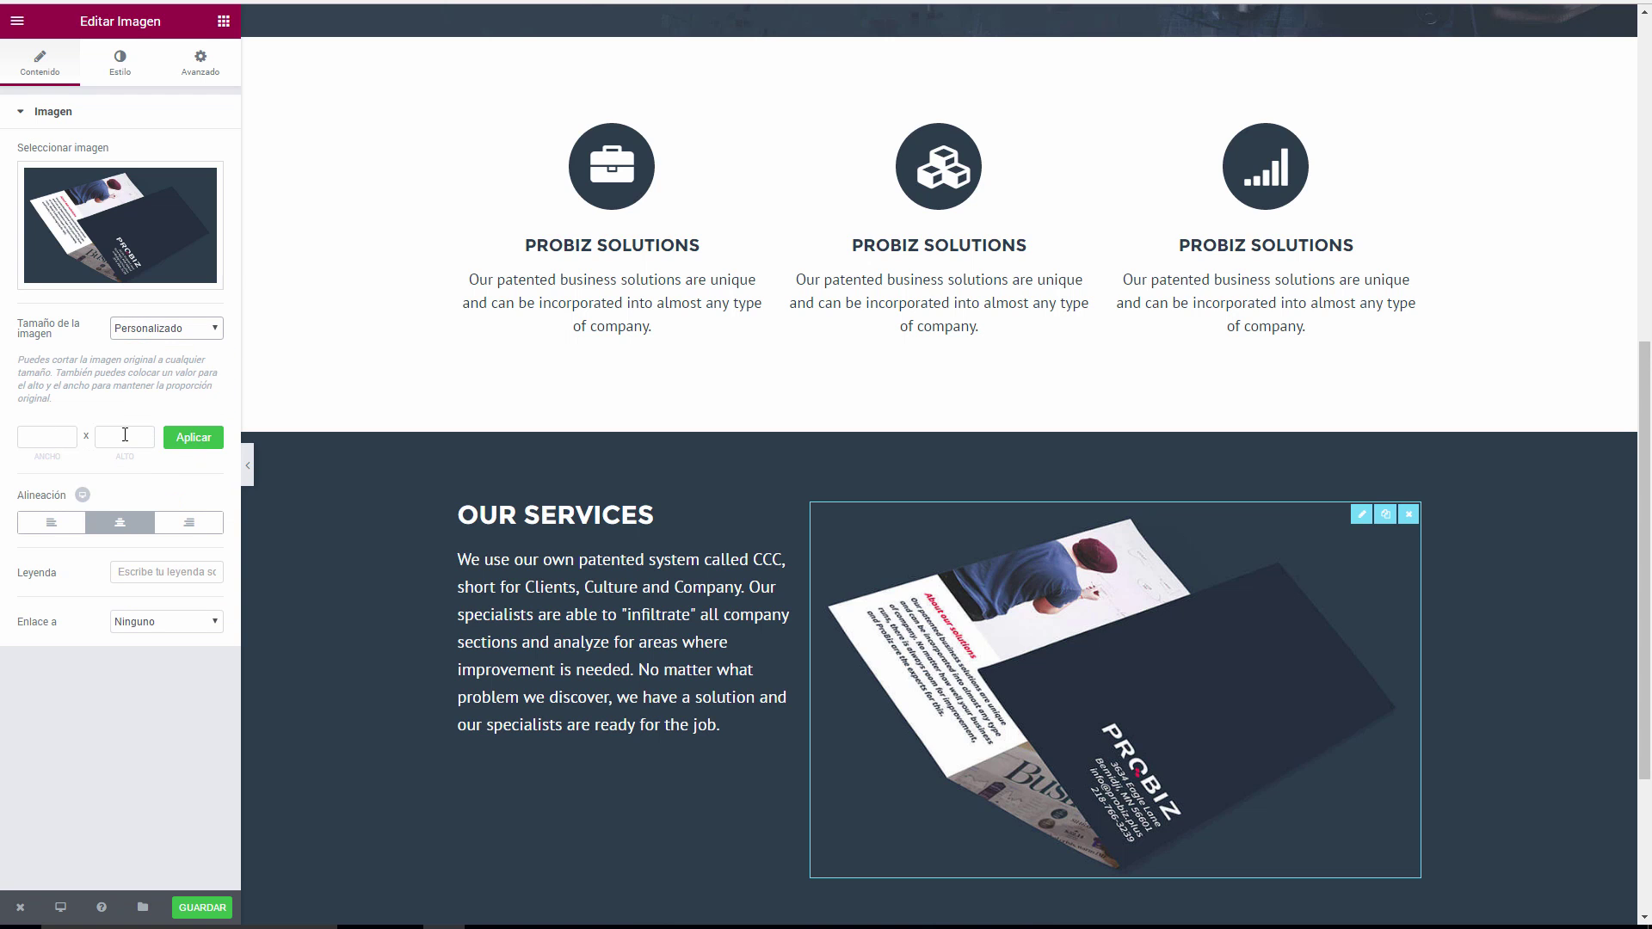
{"action": "left_click", "coordinate": [144, 335]}
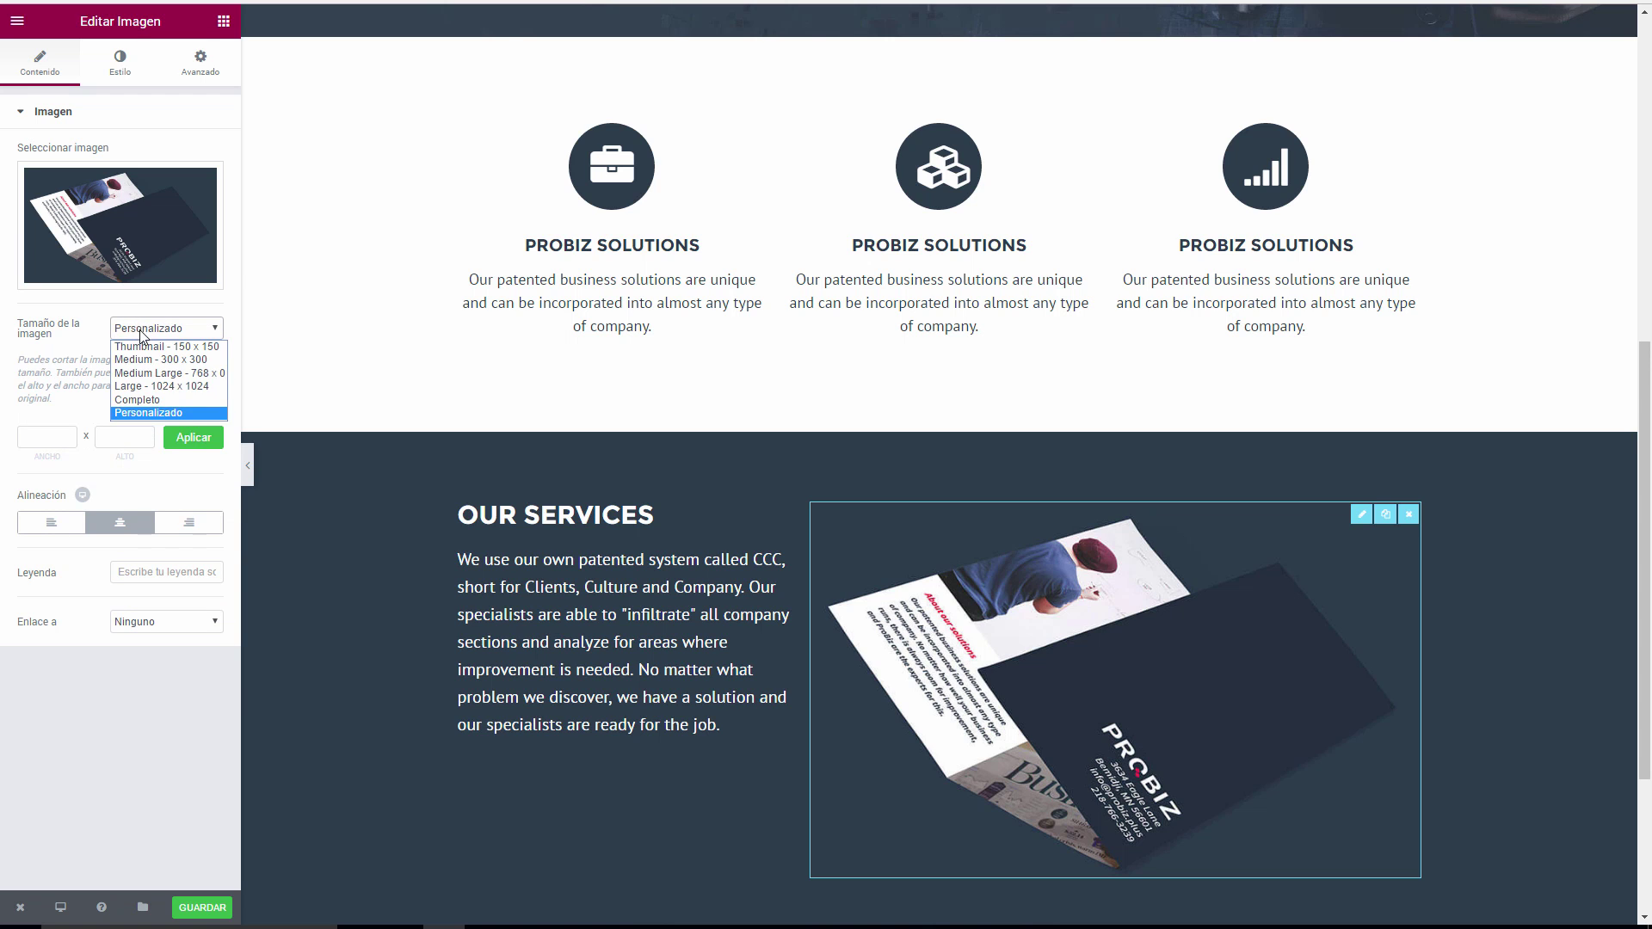
{"action": "left_click", "coordinate": [148, 398]}
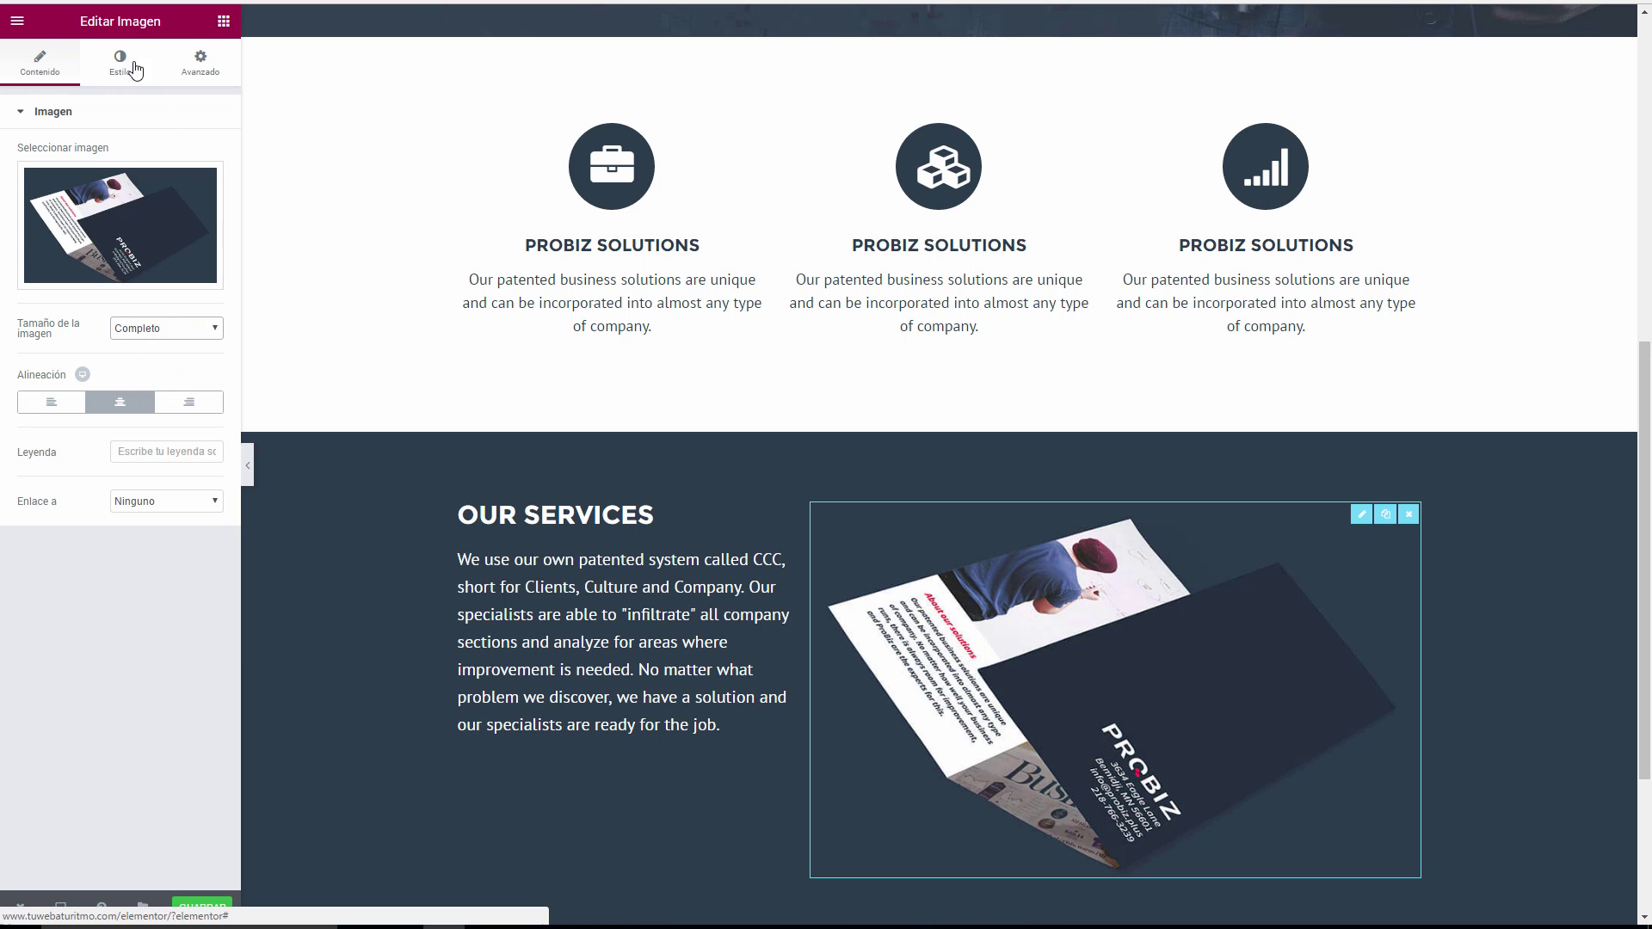
Reduce the brochure image's scale to 87% in its style settings and save the page.
{"action": "left_click", "coordinate": [132, 69]}
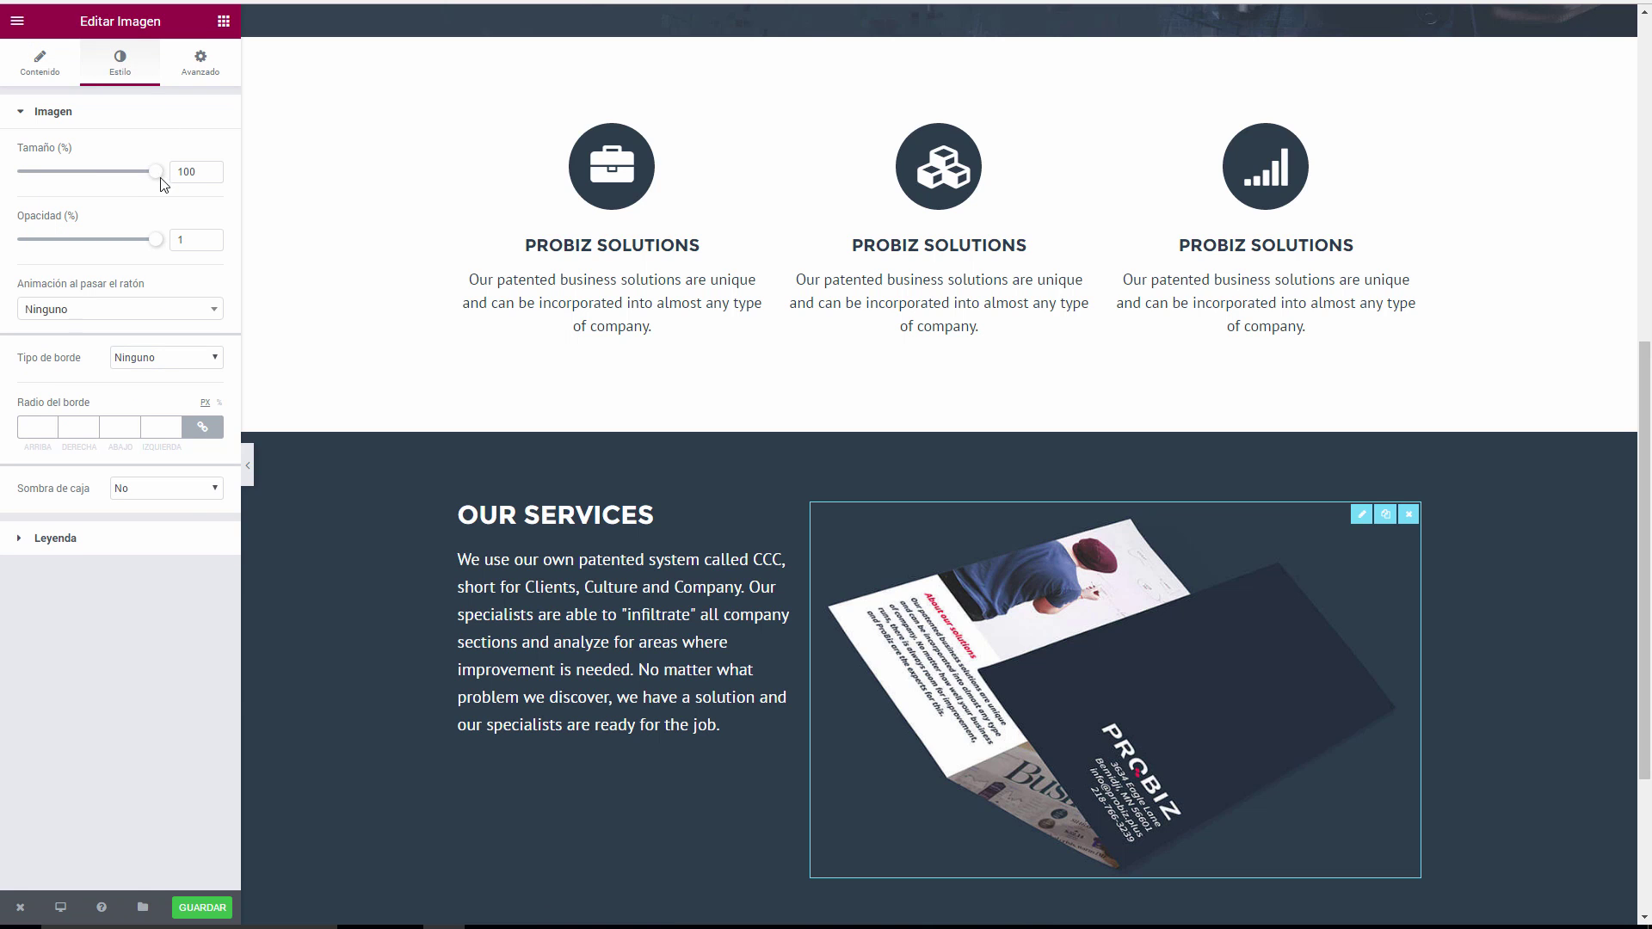
{"action": "left_click_drag", "start_coordinate": [156, 179], "coordinate": [139, 186]}
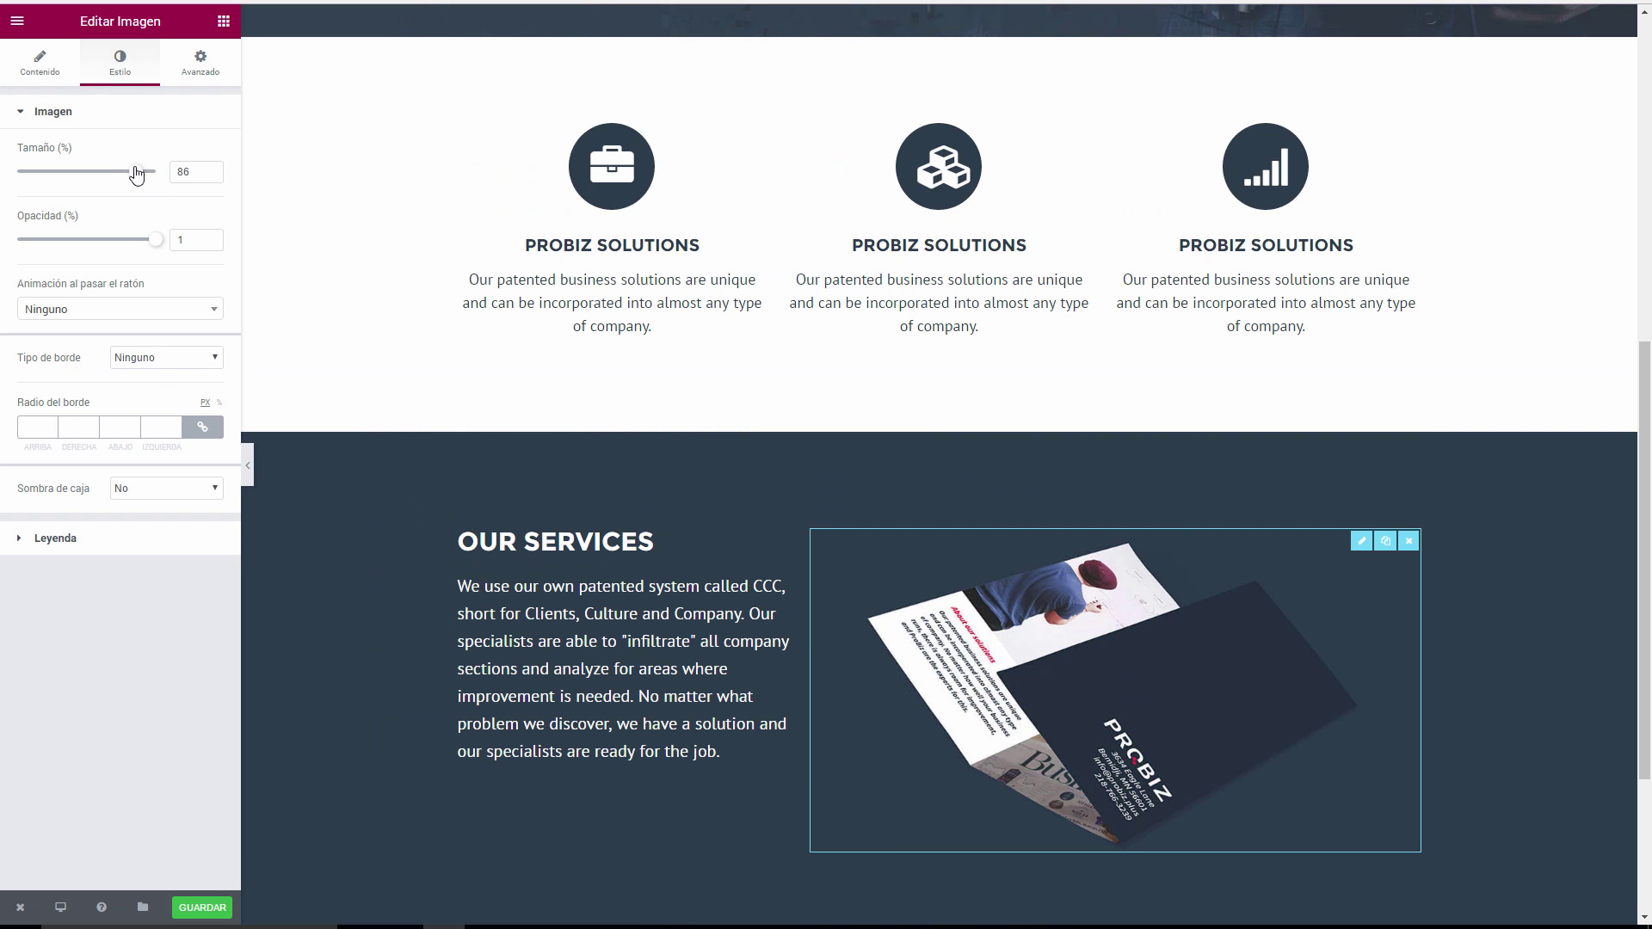
{"action": "left_click_drag", "start_coordinate": [137, 175], "coordinate": [140, 175]}
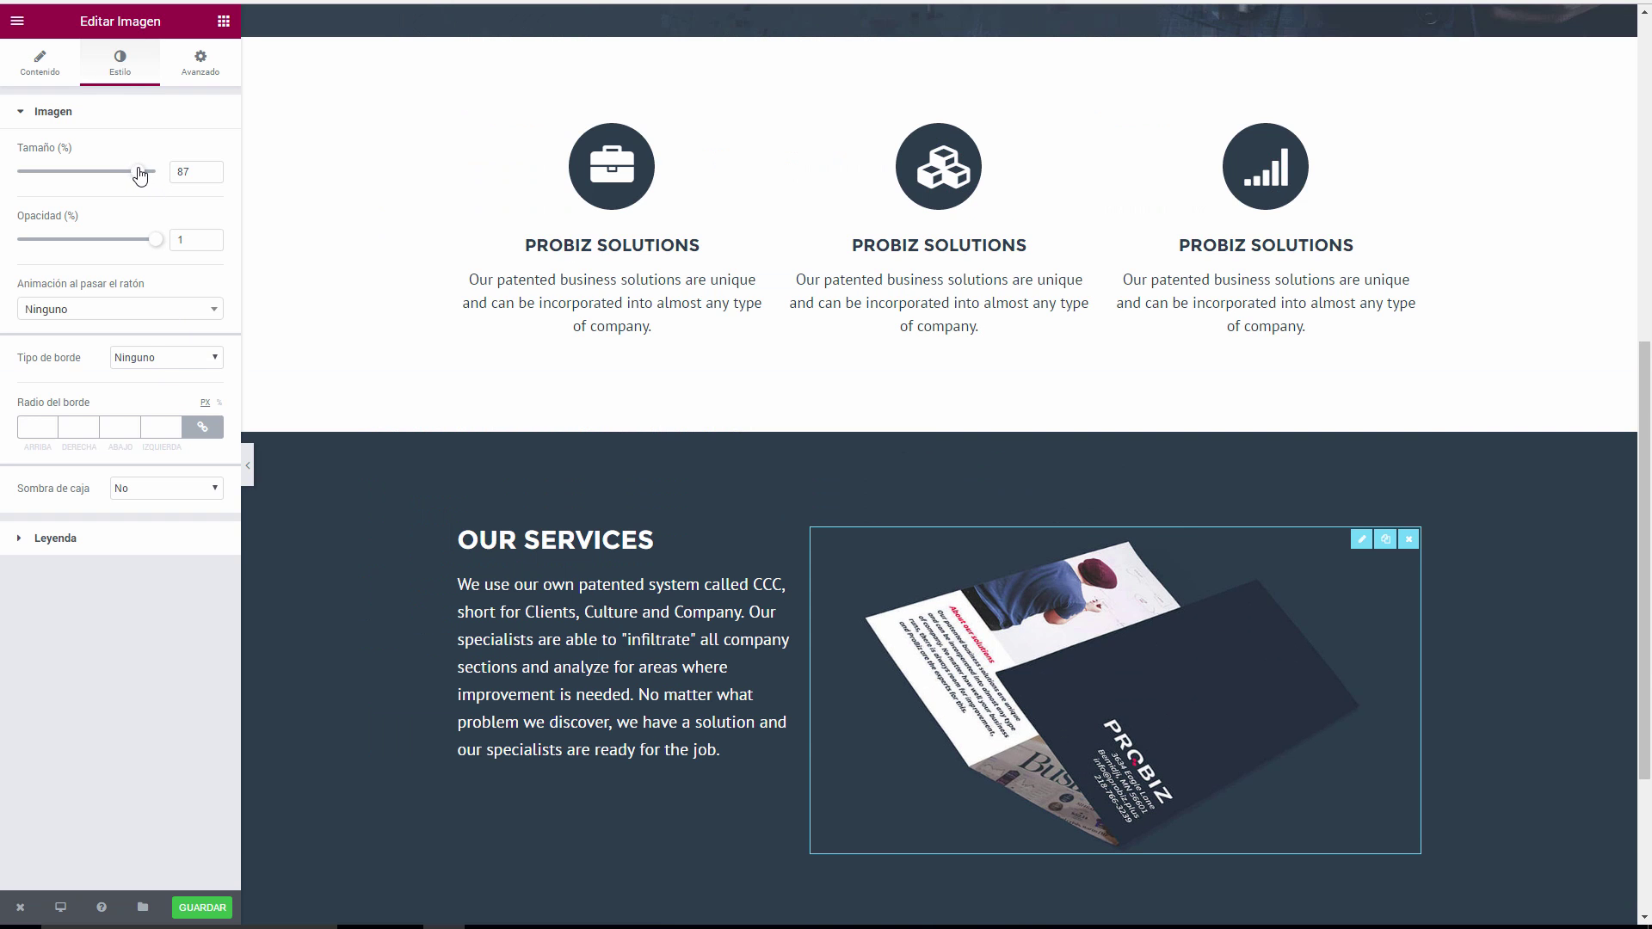
{"action": "left_click", "coordinate": [204, 909]}
Preview the Our Services section without the editing panel and compare its image size and layout with the reference page.
{"action": "scroll", "coordinate": [938, 345], "scroll_direction": "down", "scroll_amount": 2}
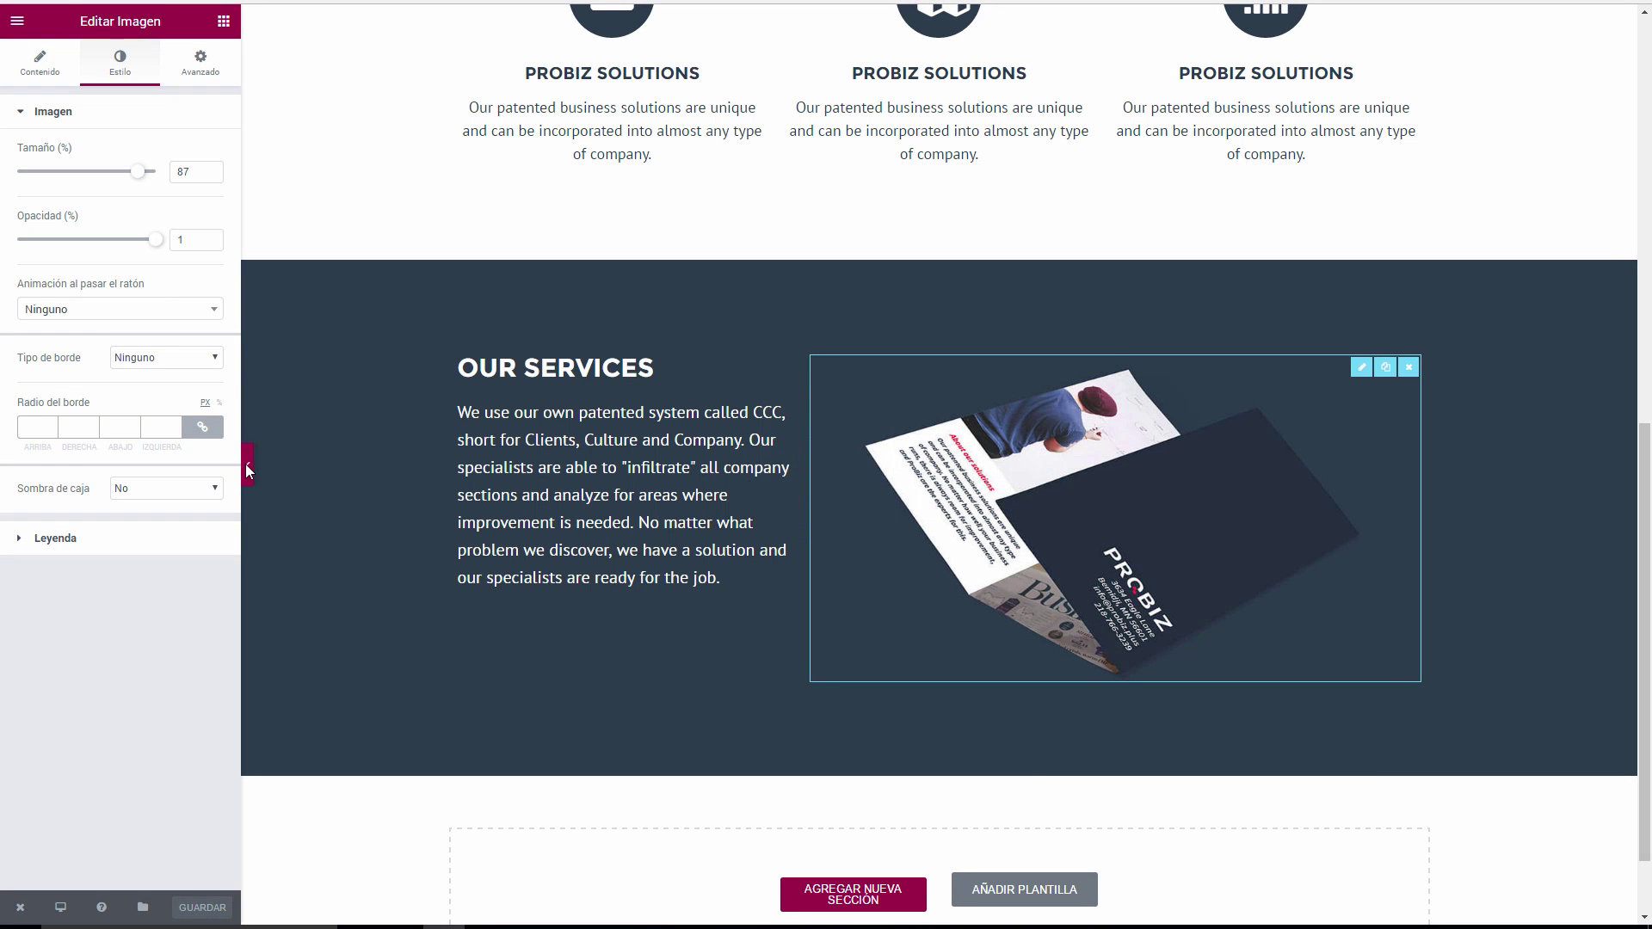
{"action": "left_click_drag", "start_coordinate": [248, 465], "coordinate": [245, 464]}
{"action": "left_click", "coordinate": [247, 465]}
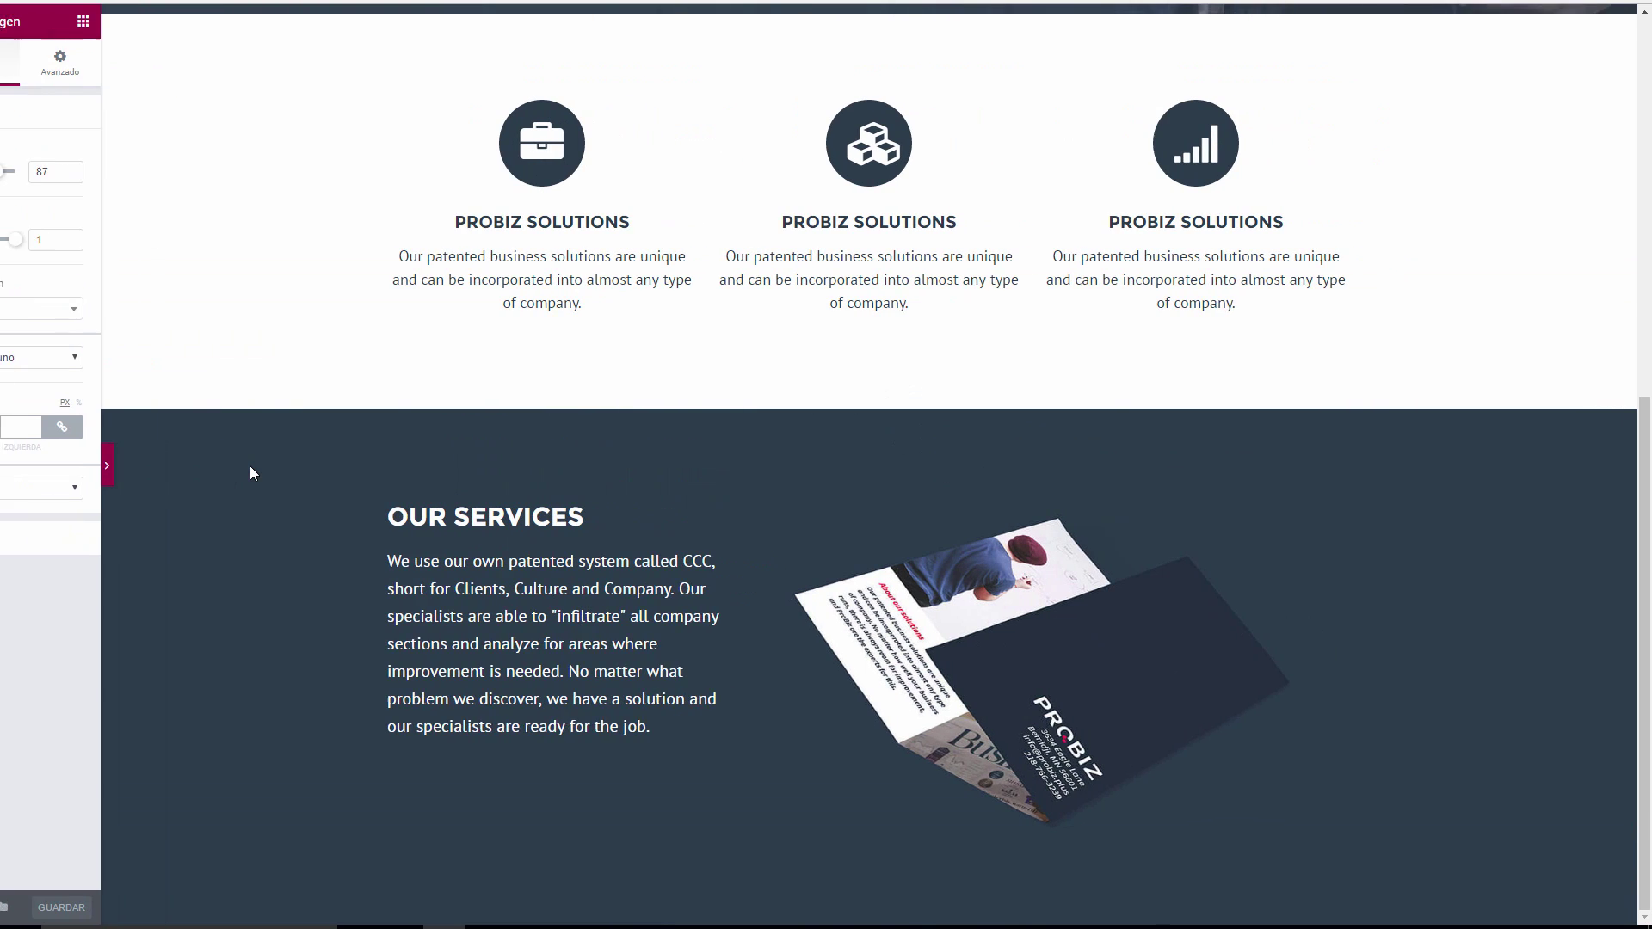
{"action": "key", "text": "ctrl+Tab"}
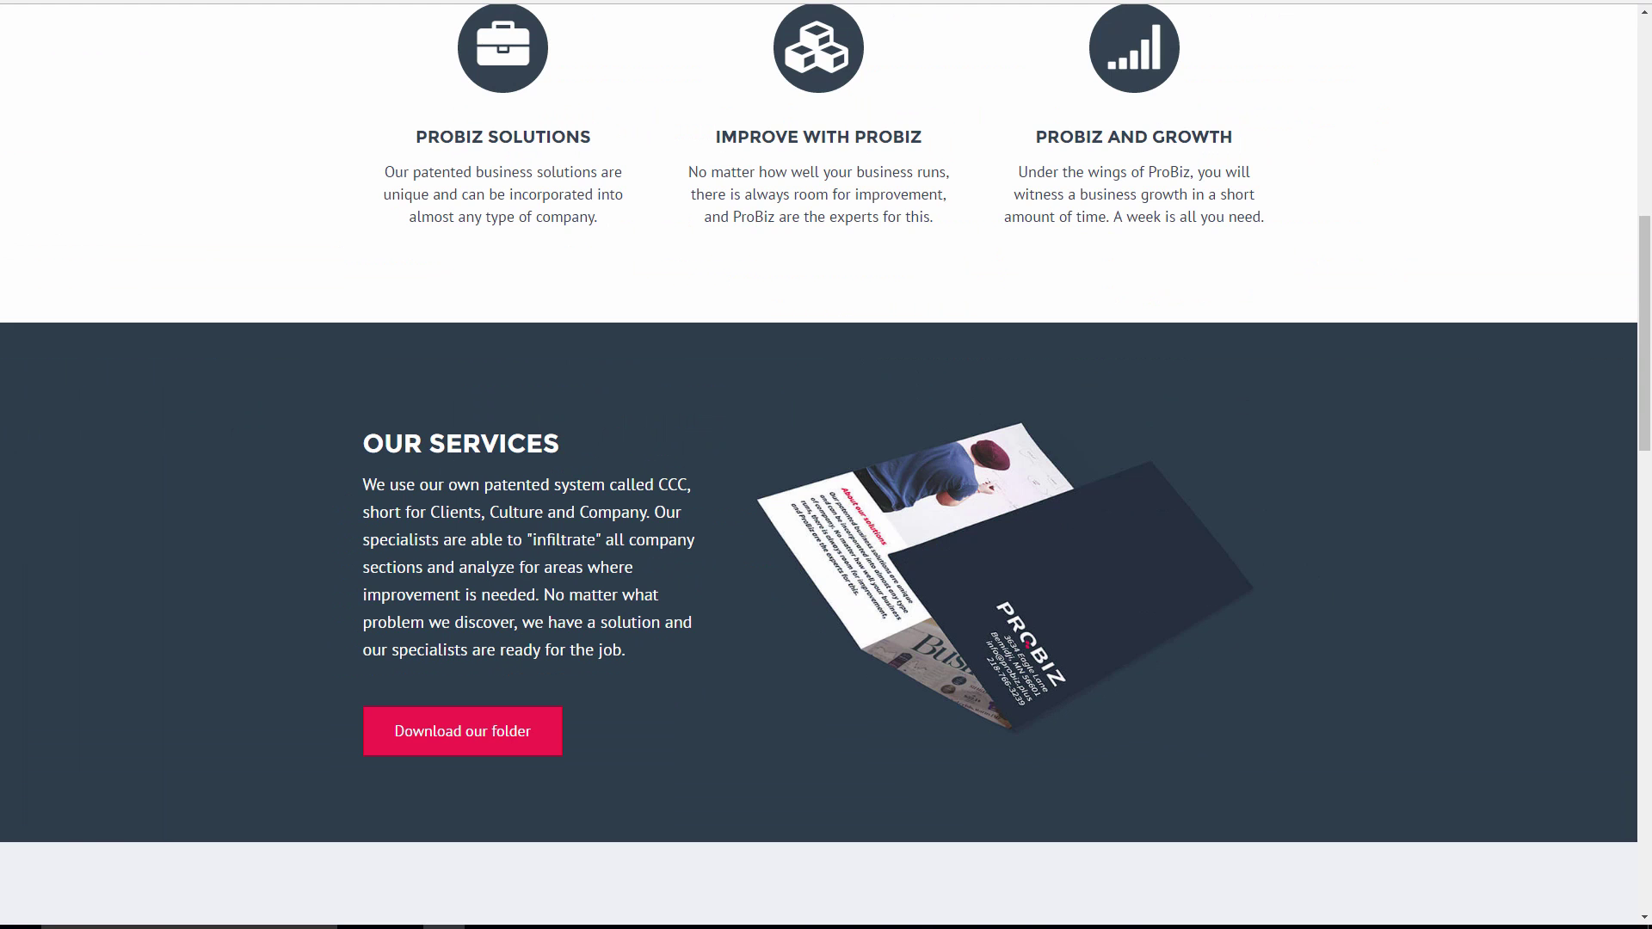
{"action": "key", "text": "ctrl+Tab"}
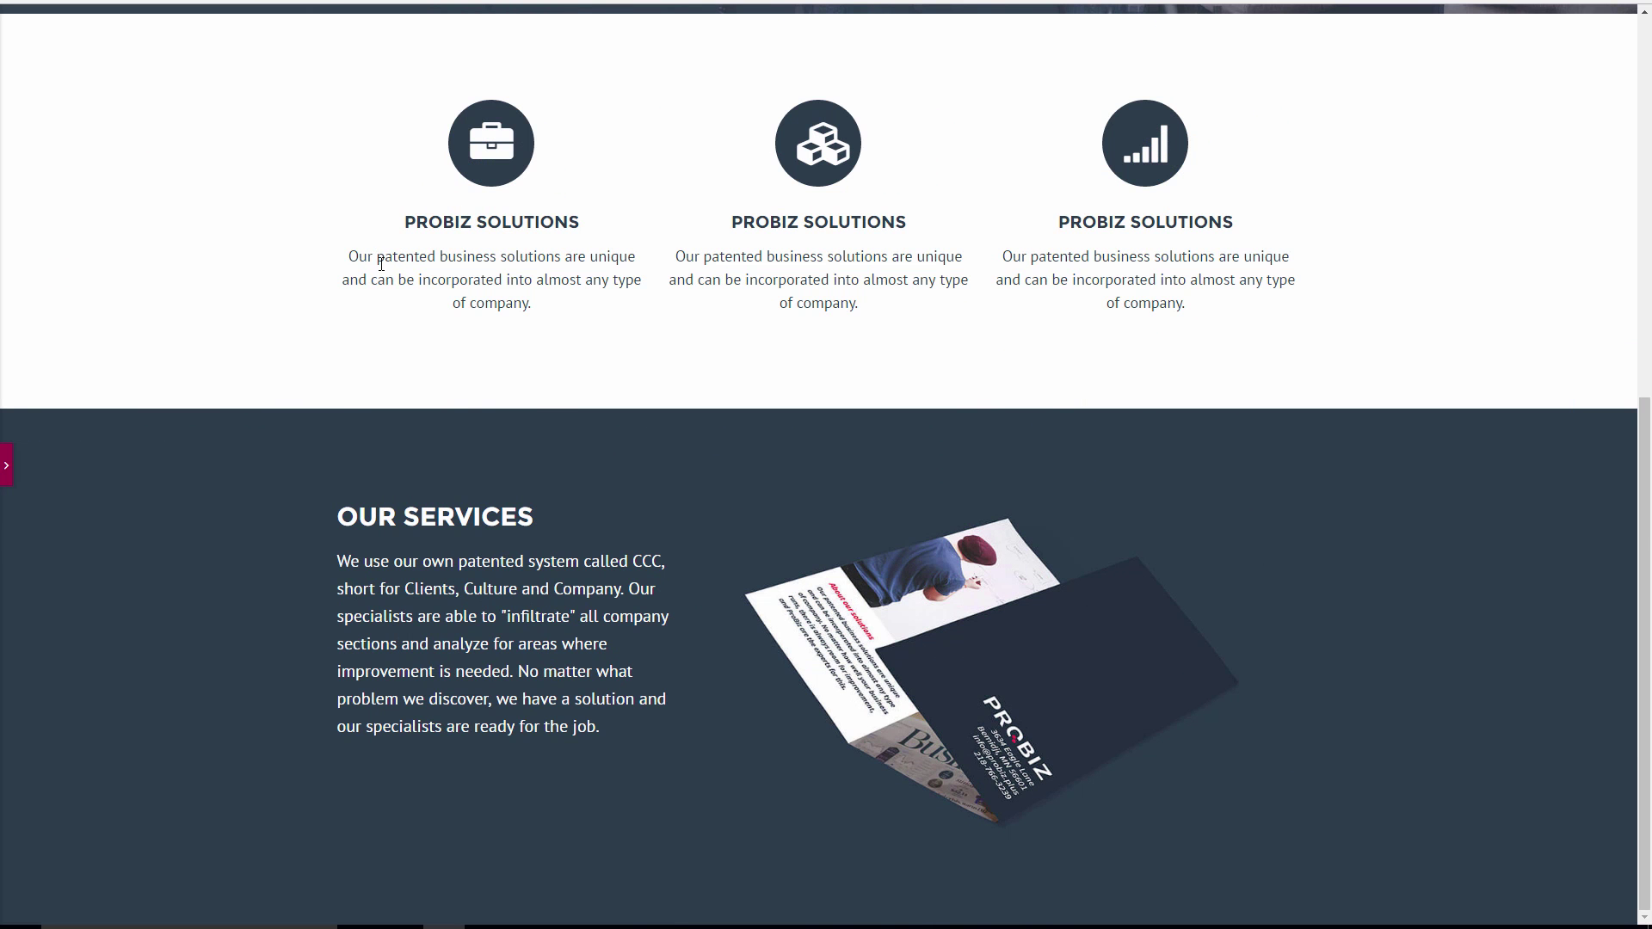
Duplicate the hero section's "What about you?" button and move the copy below the Our Services paragraph.
{"action": "key", "text": "ctrl+Tab"}
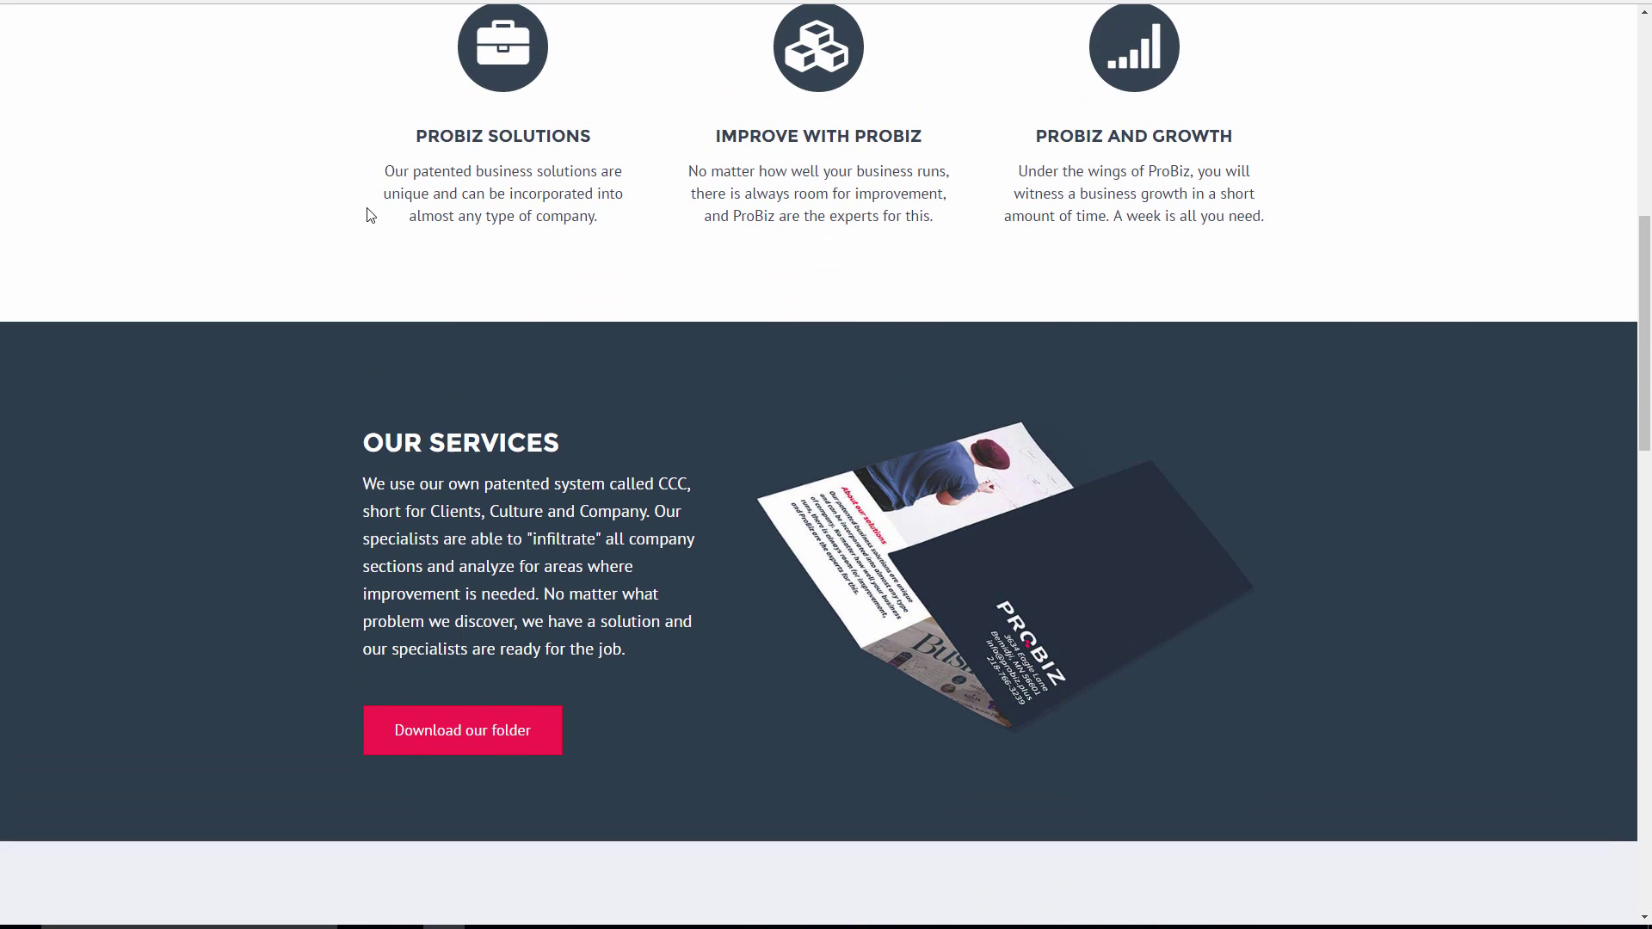
{"action": "scroll", "coordinate": [361, 213], "scroll_direction": "up", "scroll_amount": 1}
{"action": "key", "text": "ctrl+Tab"}
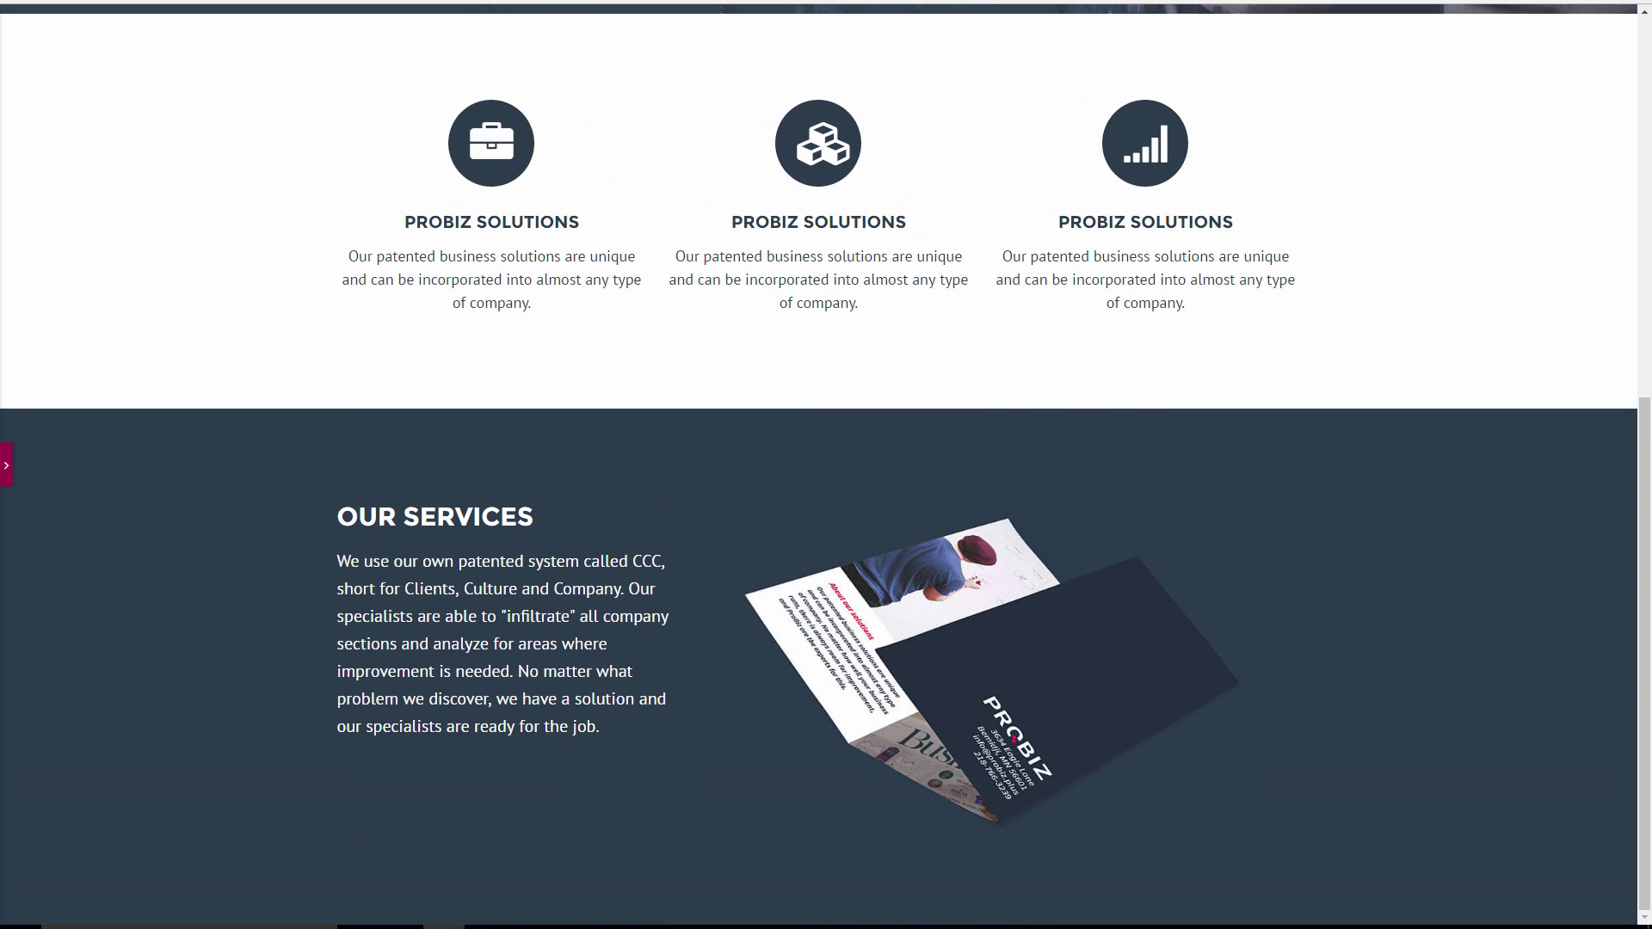
{"action": "key", "text": "ctrl+Tab"}
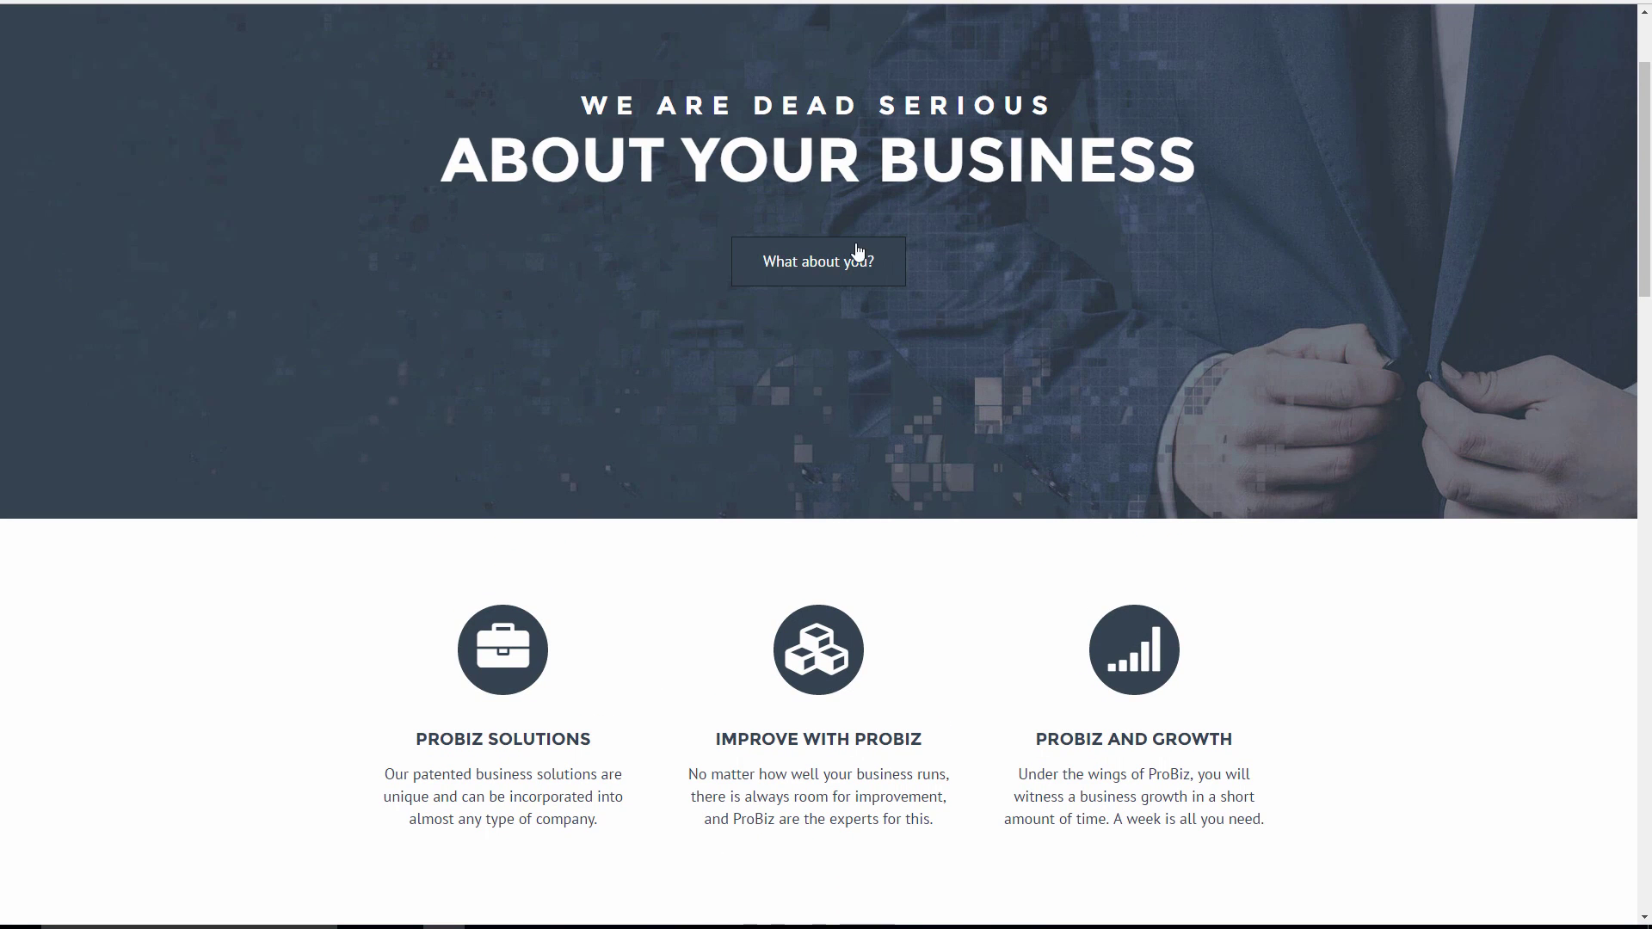
{"action": "scroll", "coordinate": [819, 334], "scroll_direction": "down", "scroll_amount": 8}
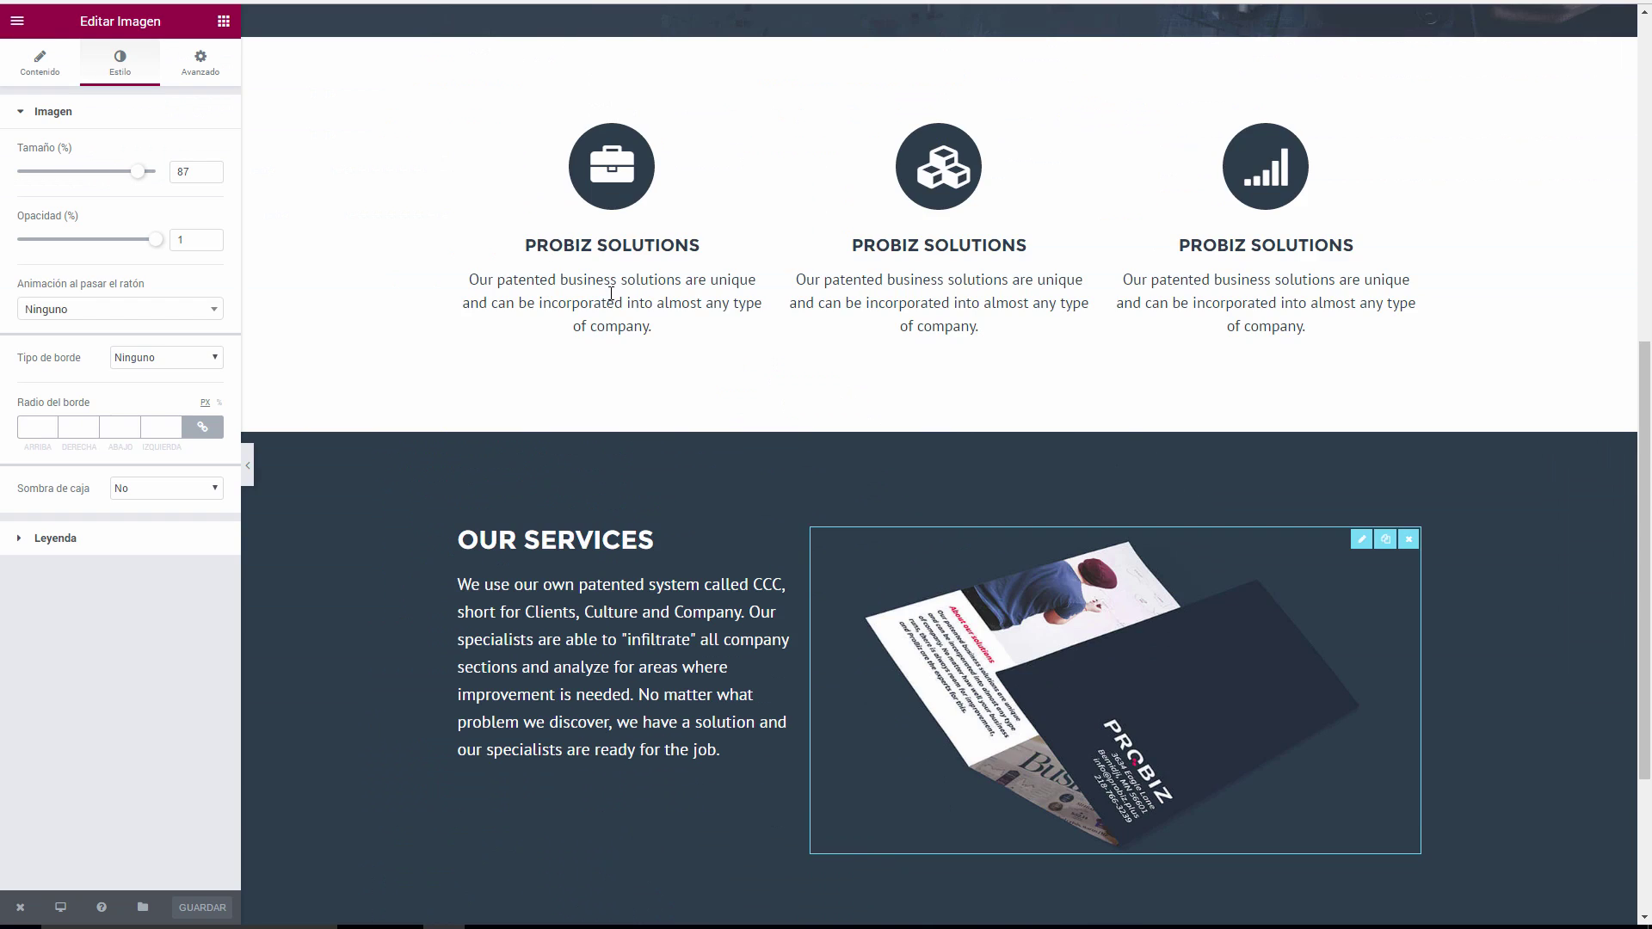
{"action": "scroll", "coordinate": [769, 338], "scroll_direction": "up", "scroll_amount": 1}
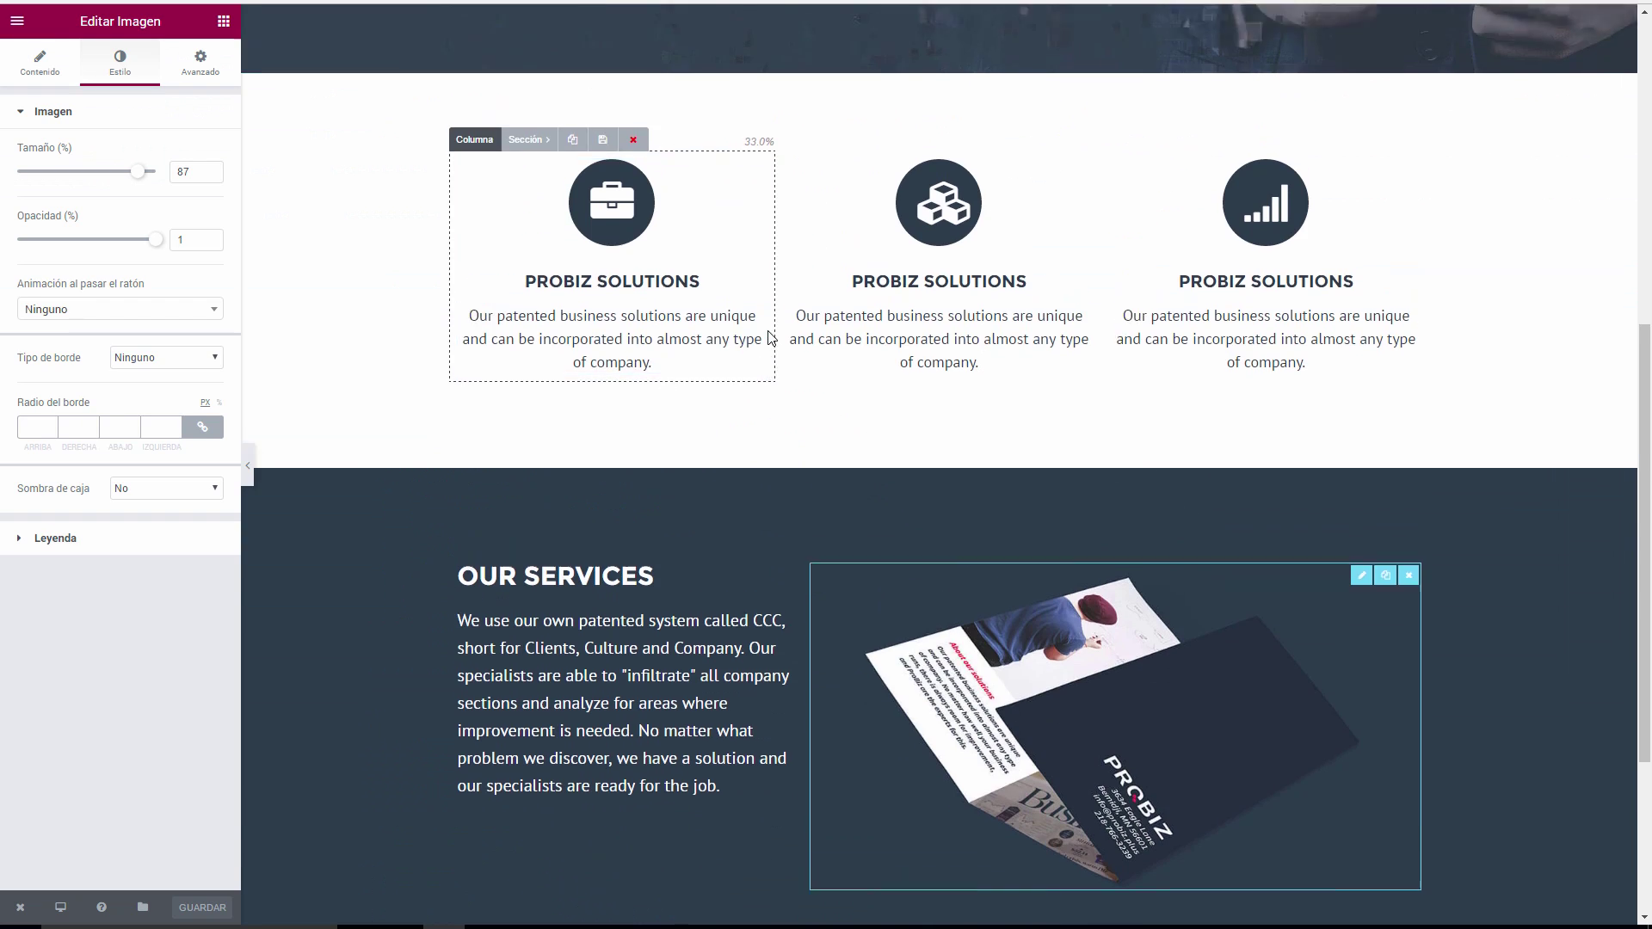
{"action": "scroll", "coordinate": [939, 247], "scroll_direction": "up", "scroll_amount": 7}
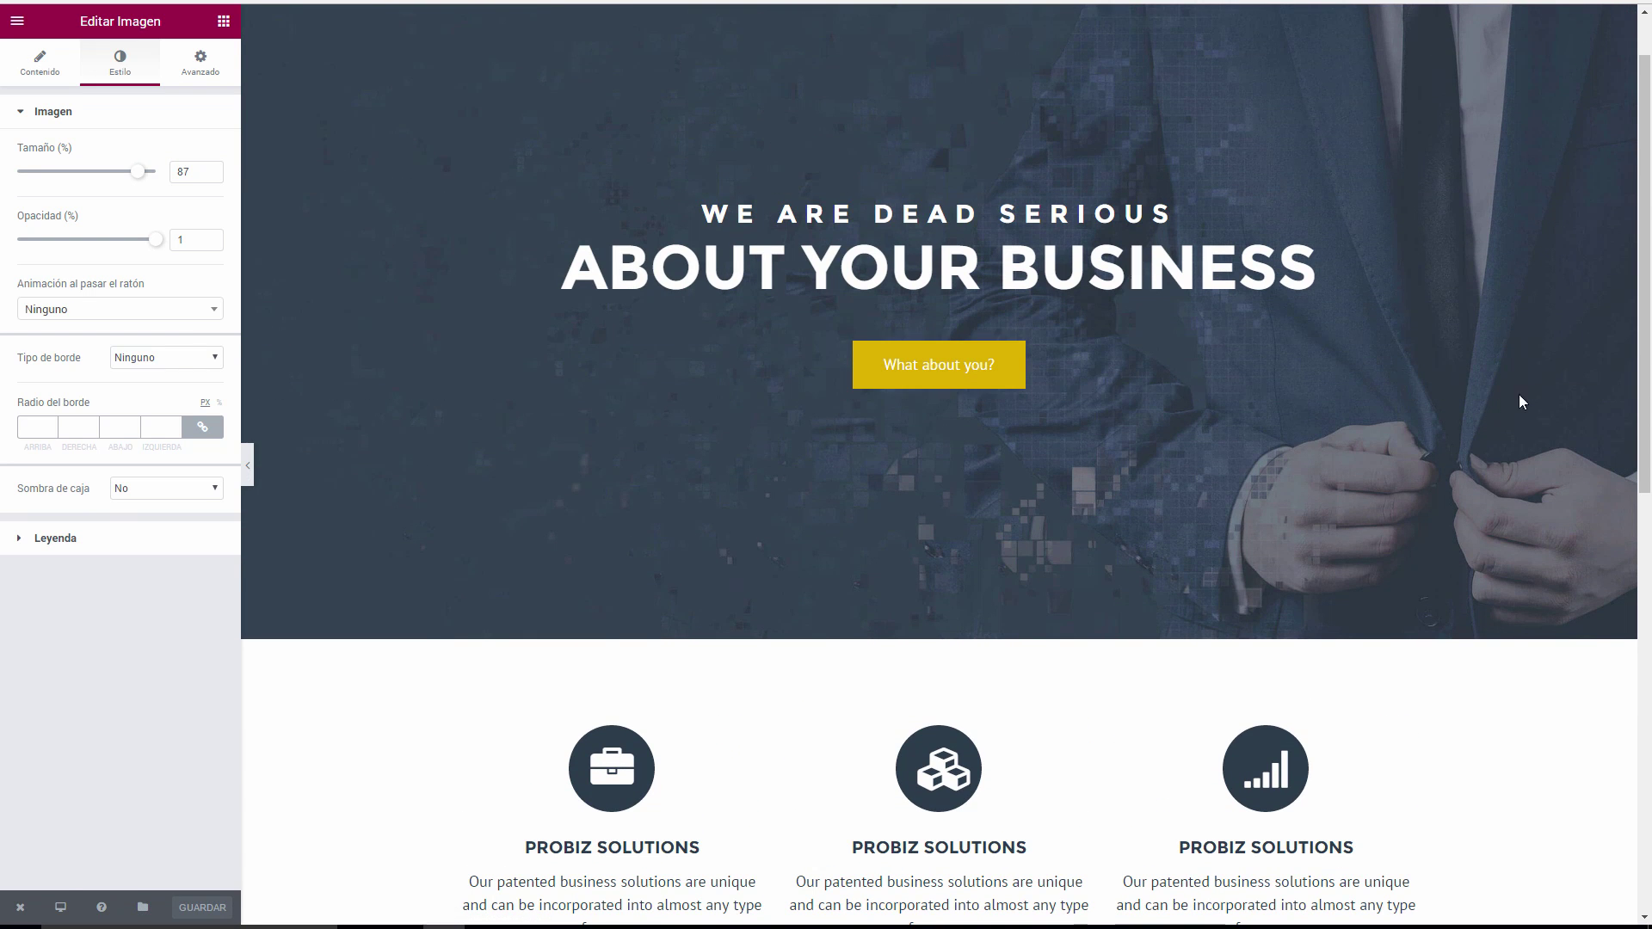
{"action": "left_click", "coordinate": [1593, 352]}
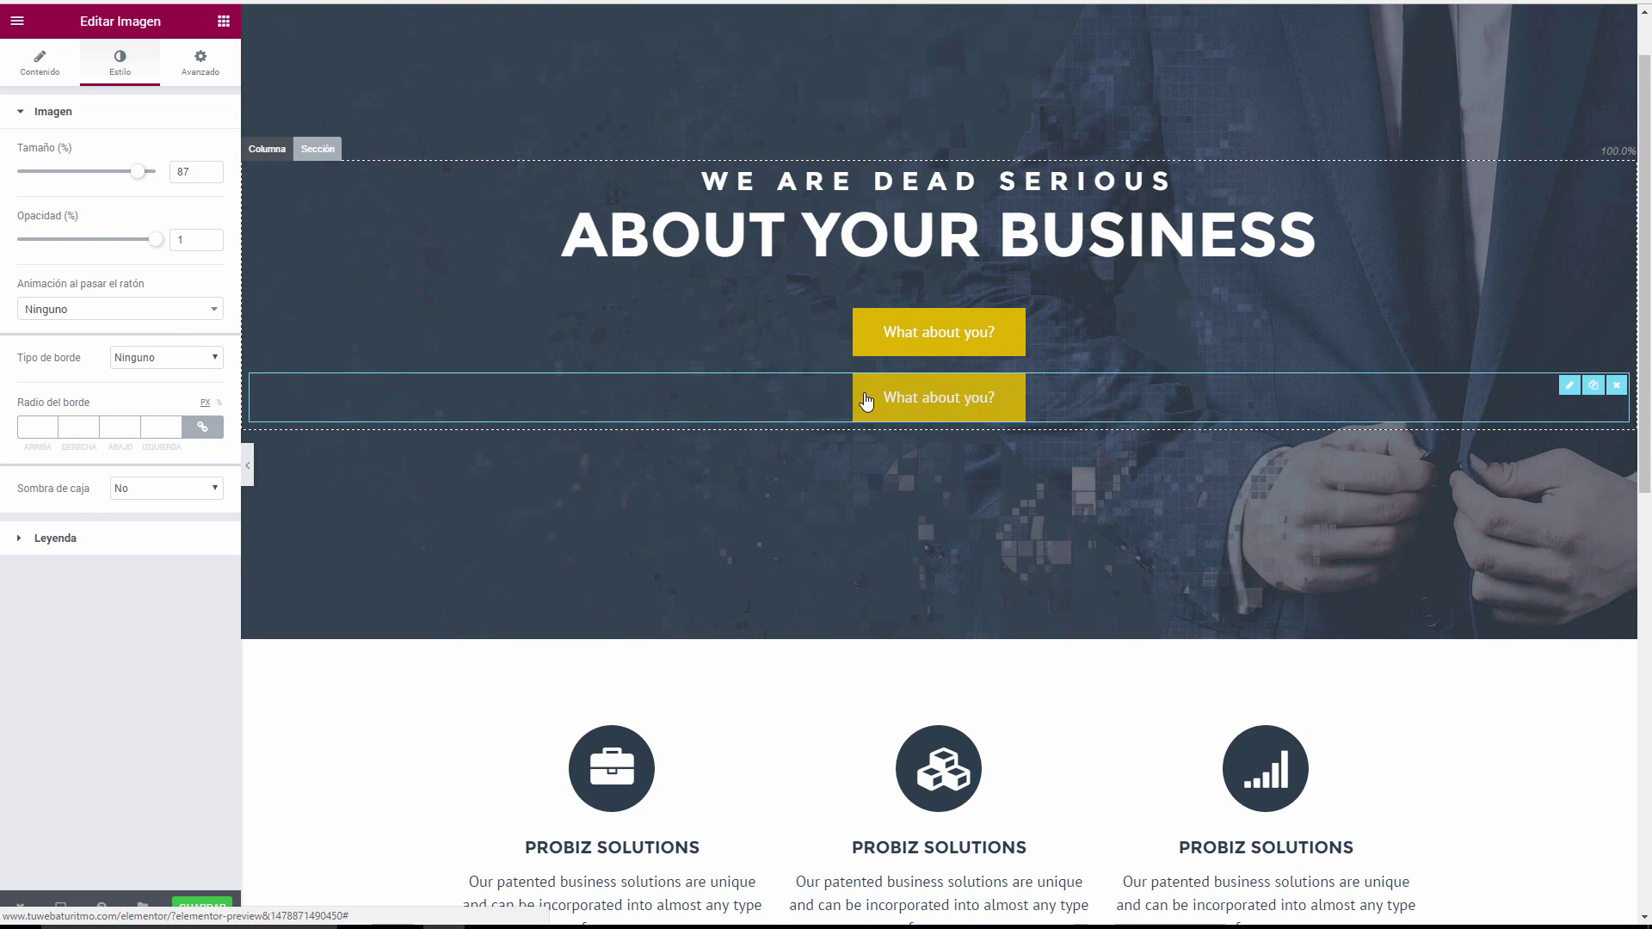
{"action": "left_click_drag", "start_coordinate": [850, 378], "coordinate": [494, 899]}
{"action": "scroll", "coordinate": [453, 568], "scroll_direction": "down", "scroll_amount": 4}
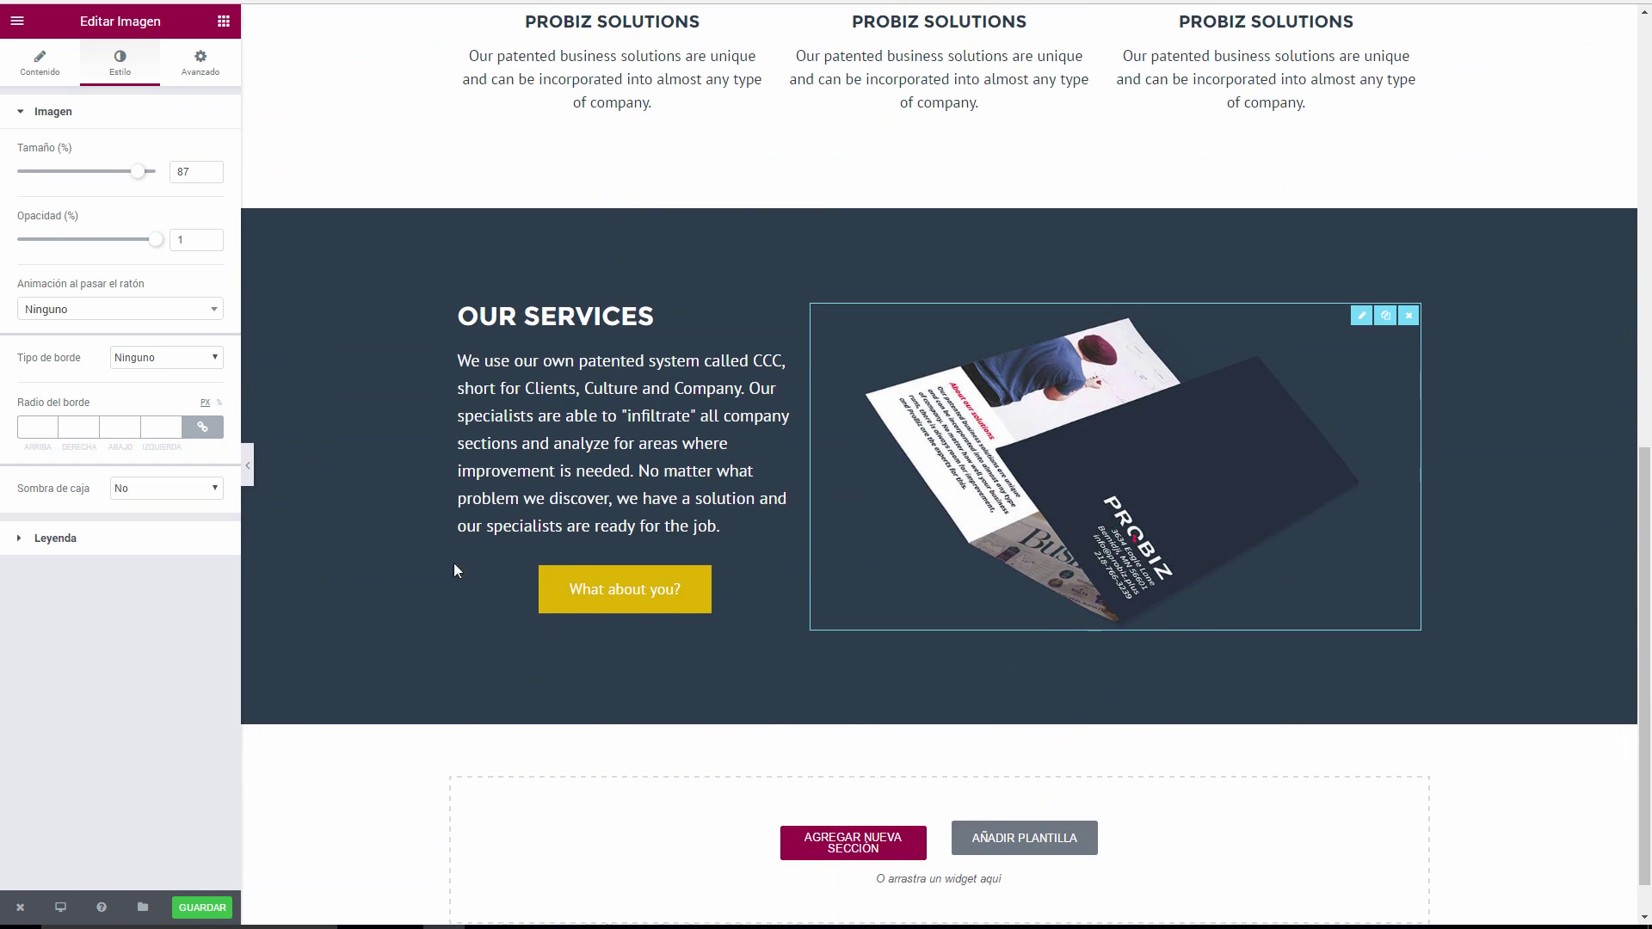
Left-align the "What about you?" button in Our Services and set its top margin alone to 50 px.
{"action": "left_click", "coordinate": [700, 588]}
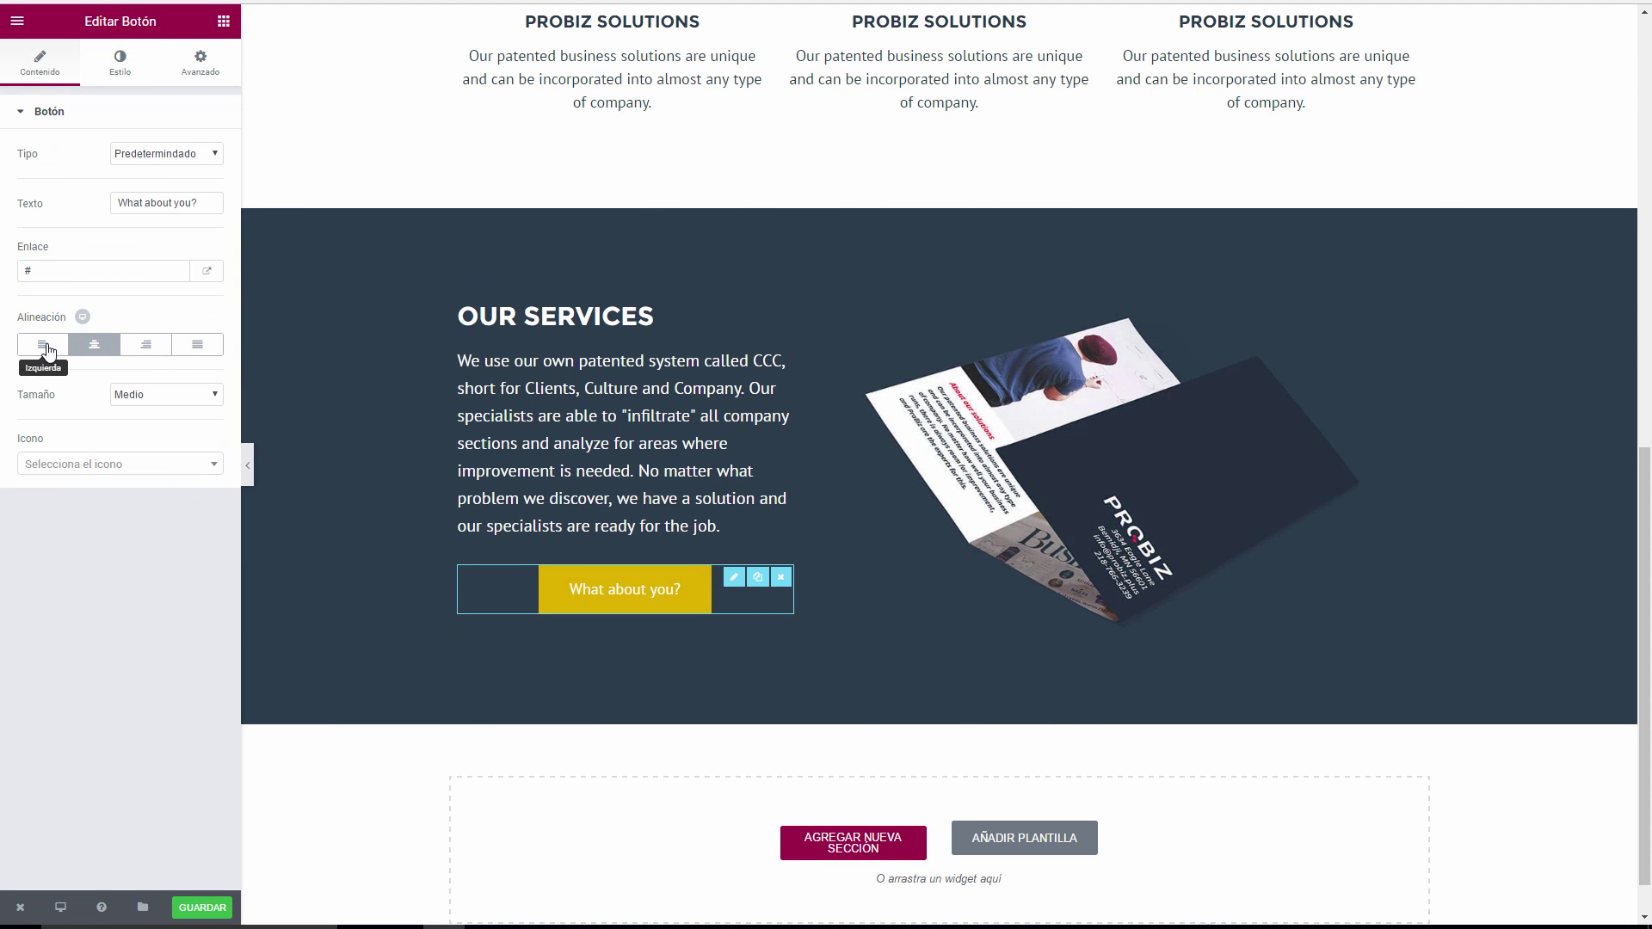
{"action": "left_click", "coordinate": [43, 348]}
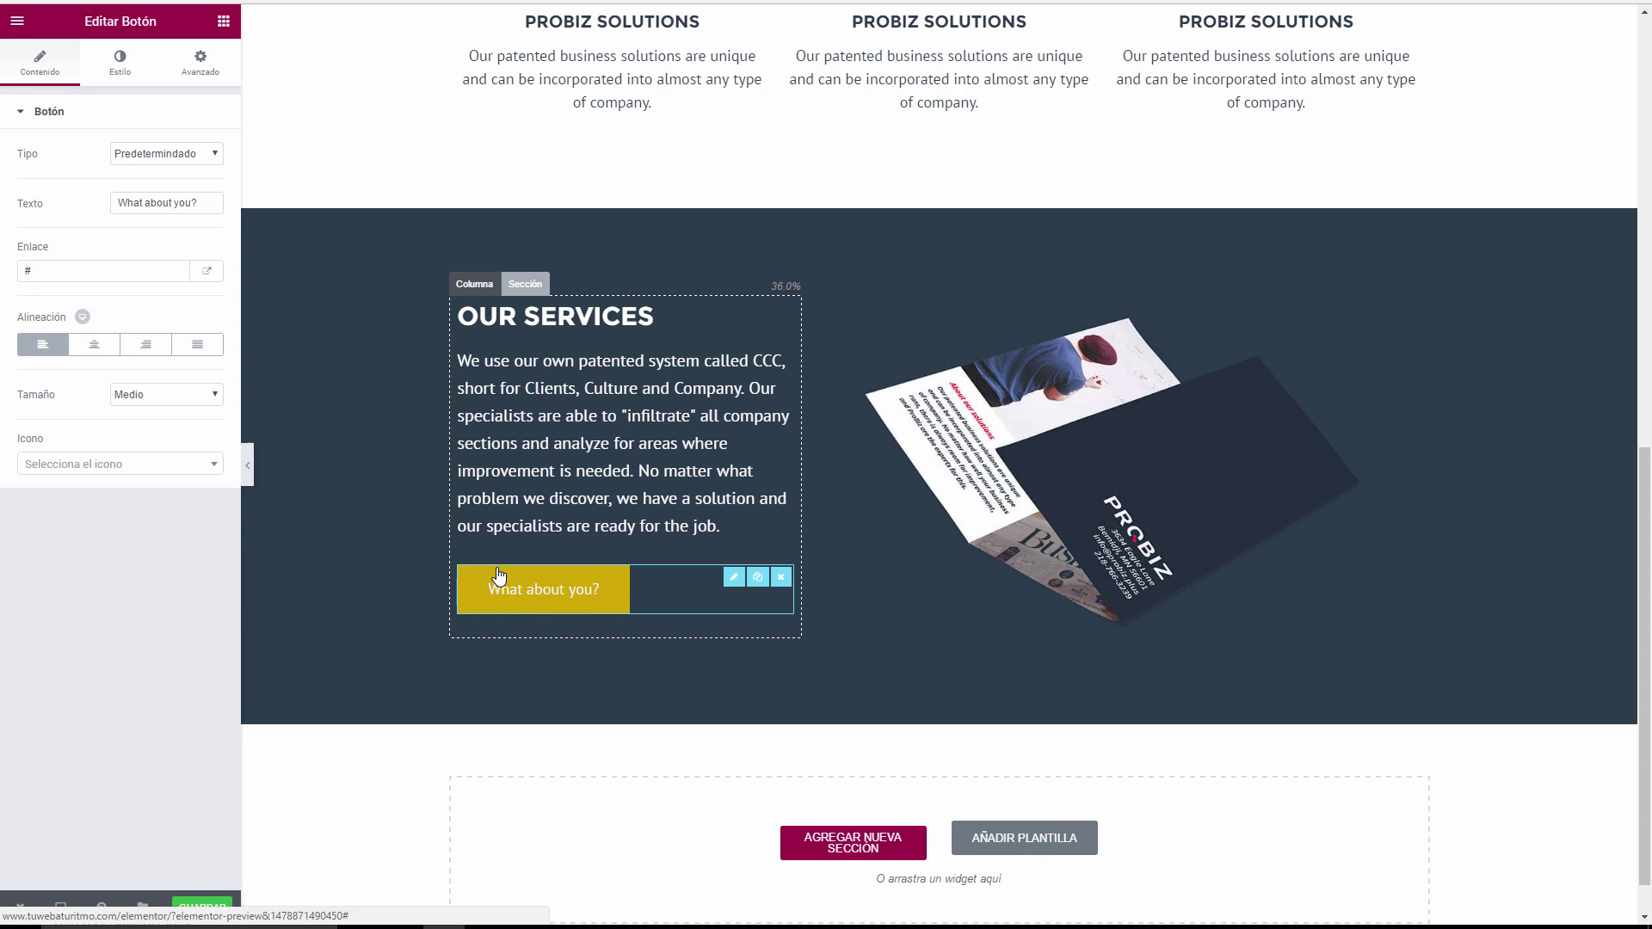
{"action": "left_click", "coordinate": [212, 69]}
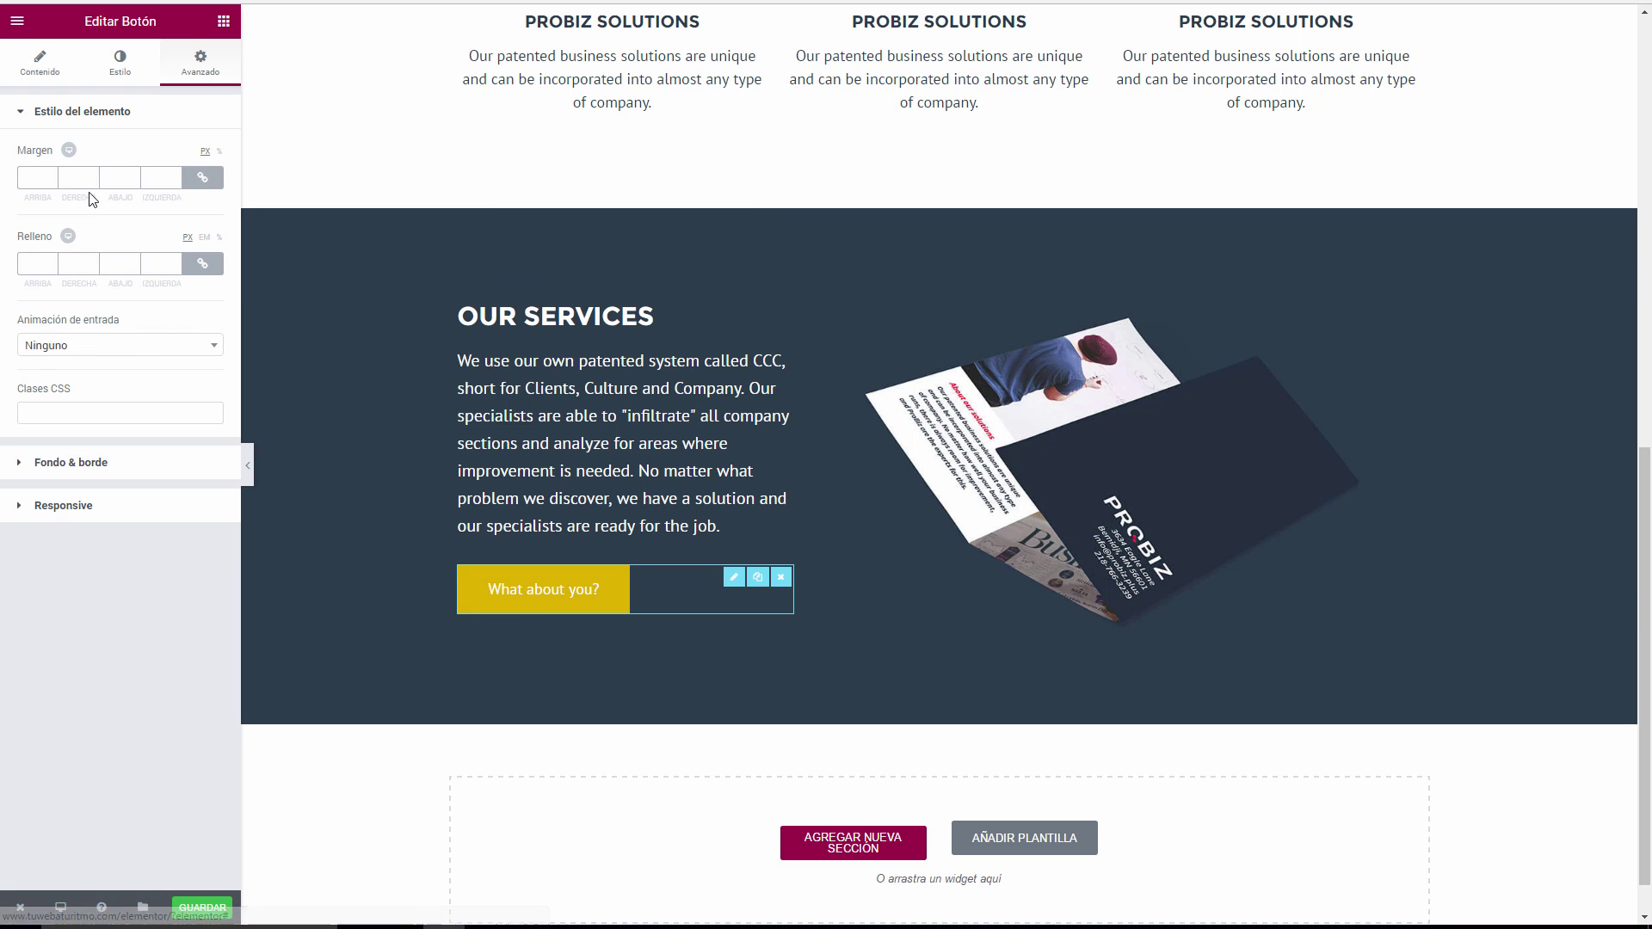
{"action": "left_click", "coordinate": [204, 179]}
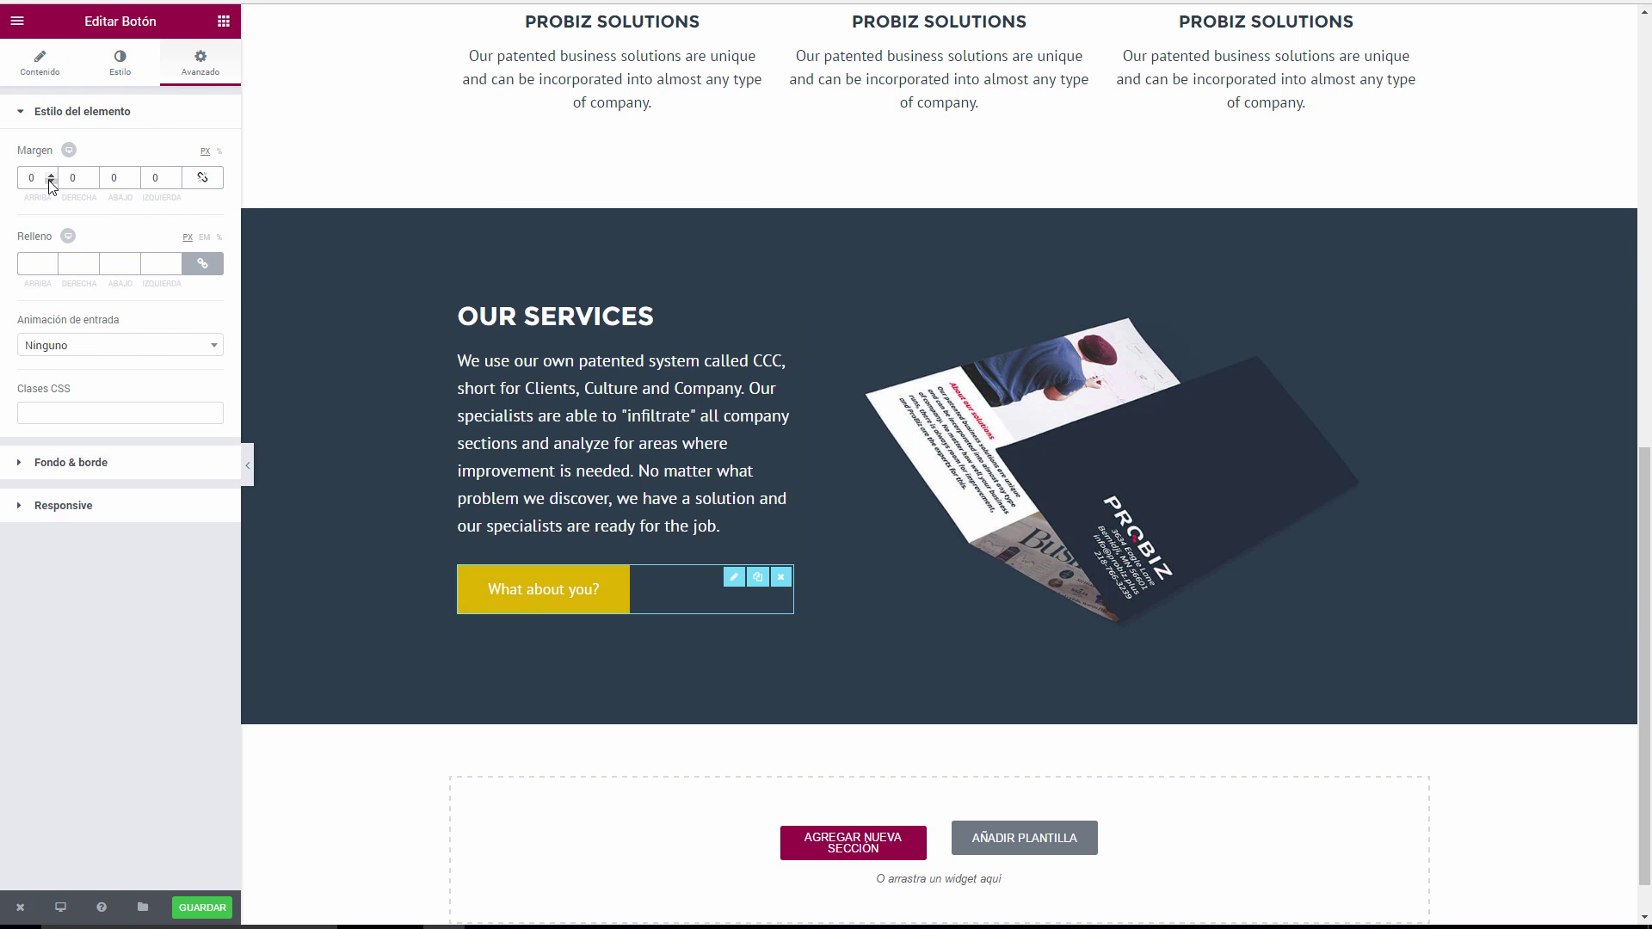
{"action": "left_click", "coordinate": [50, 177]}
{"action": "type", "text": "1"}
{"action": "type", "text": "0"}
{"action": "left_click", "coordinate": [52, 176]}
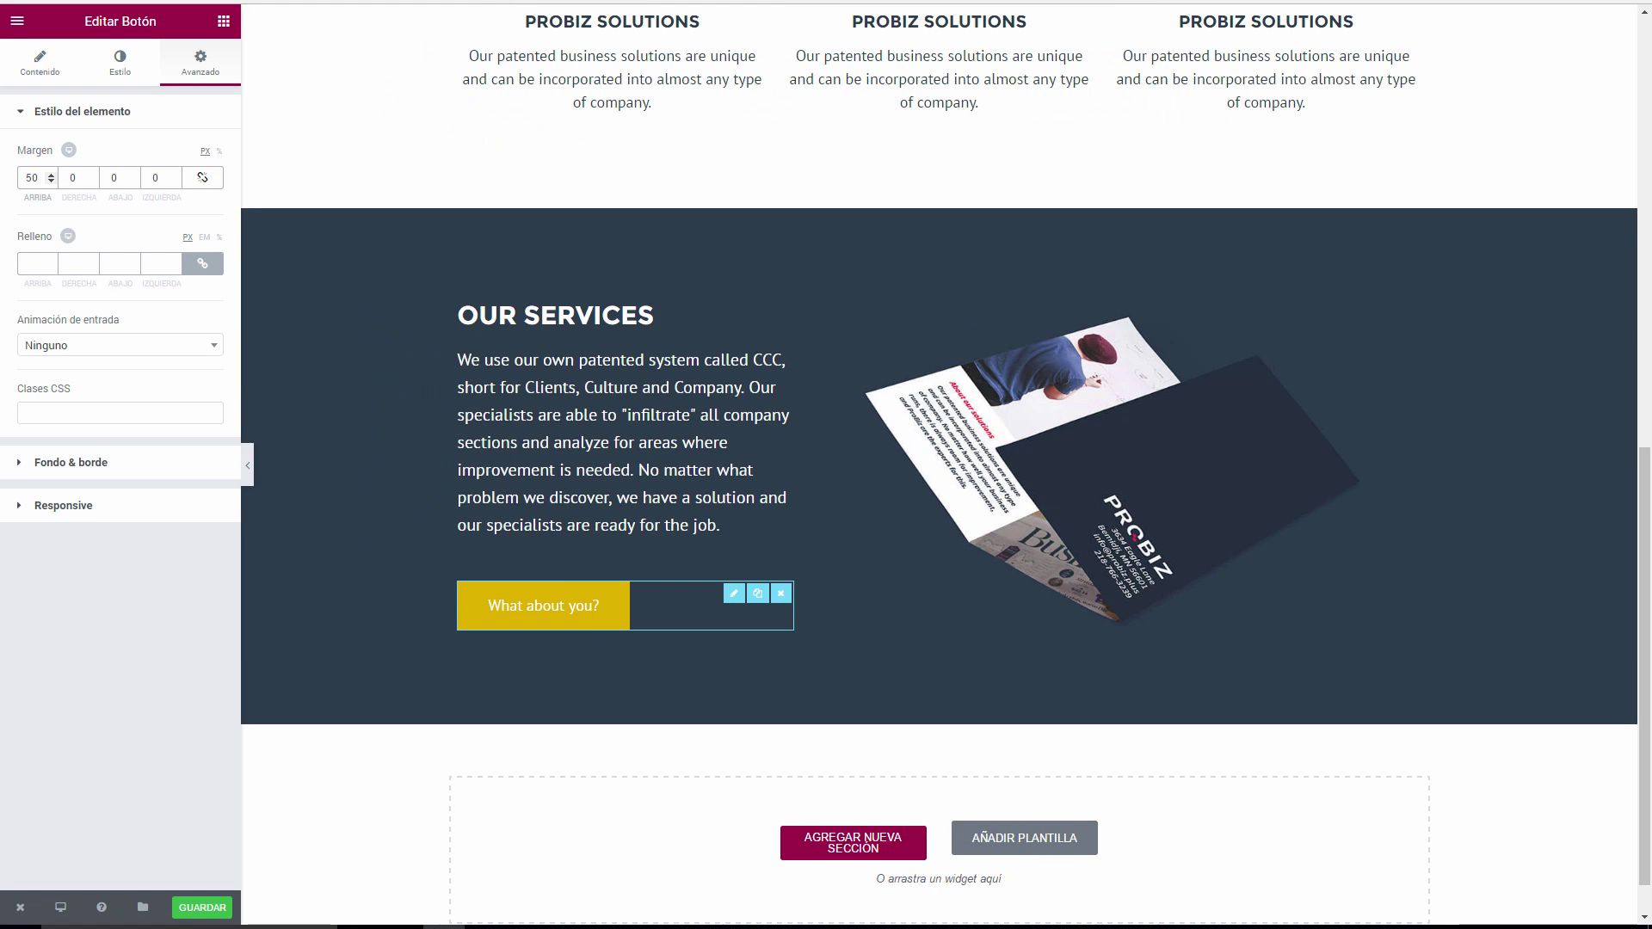
Preview the page without the editing panel and examine the reference page's Our Services and Our Team sections.
{"action": "left_click", "coordinate": [249, 467]}
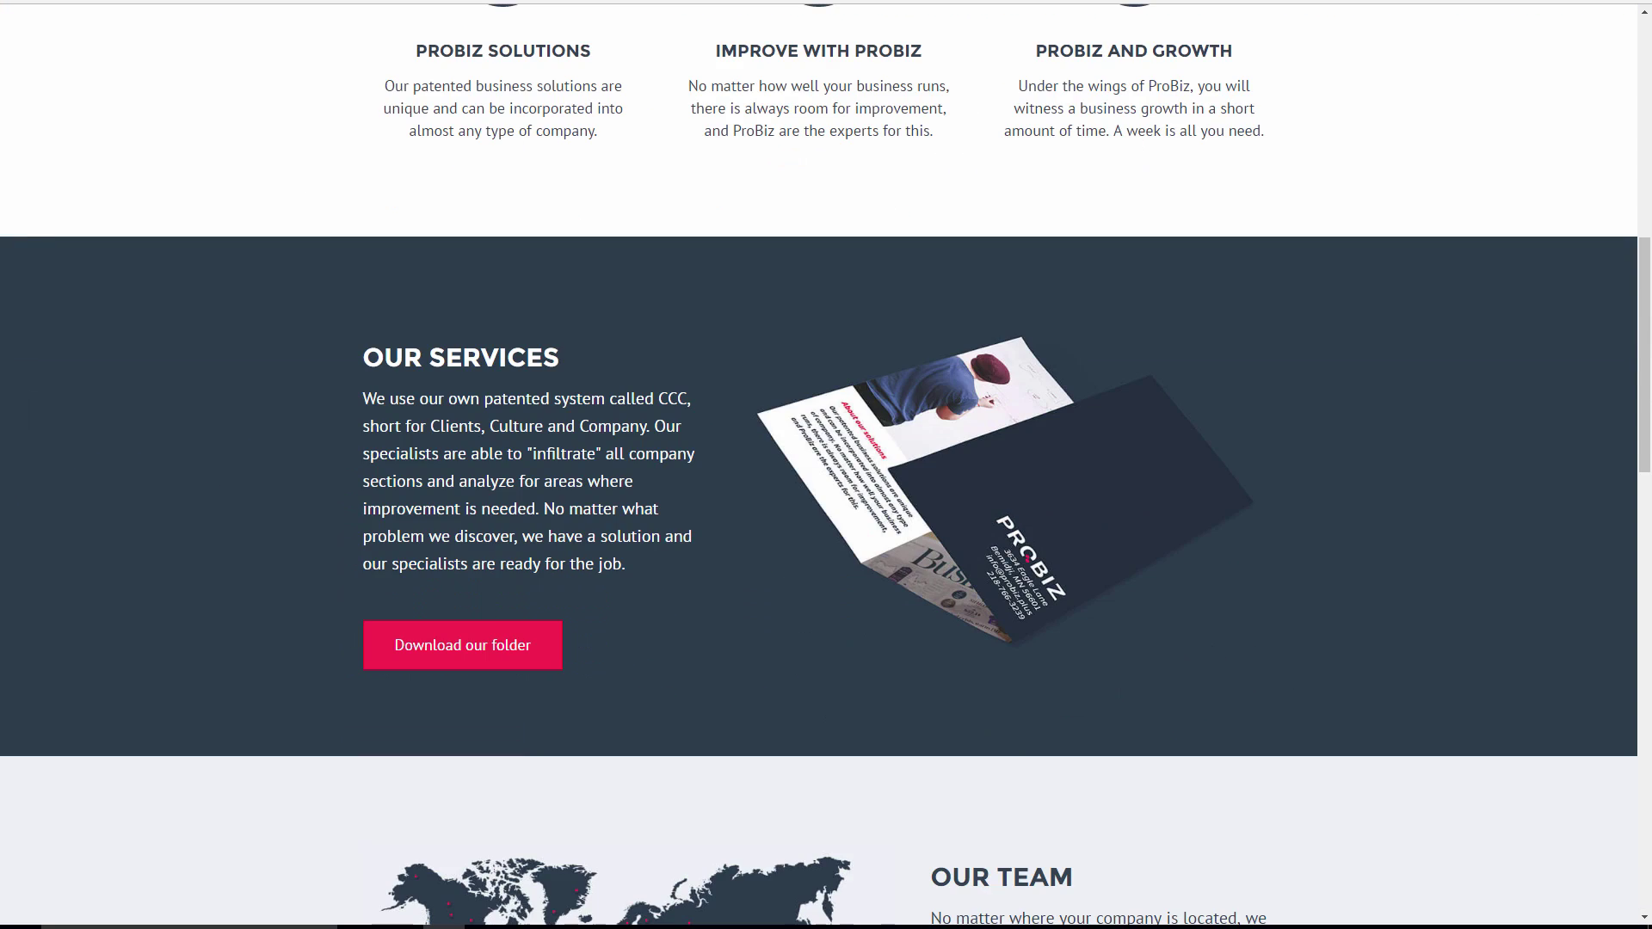
{"action": "scroll", "coordinate": [461, 184], "scroll_direction": "up", "scroll_amount": 2}
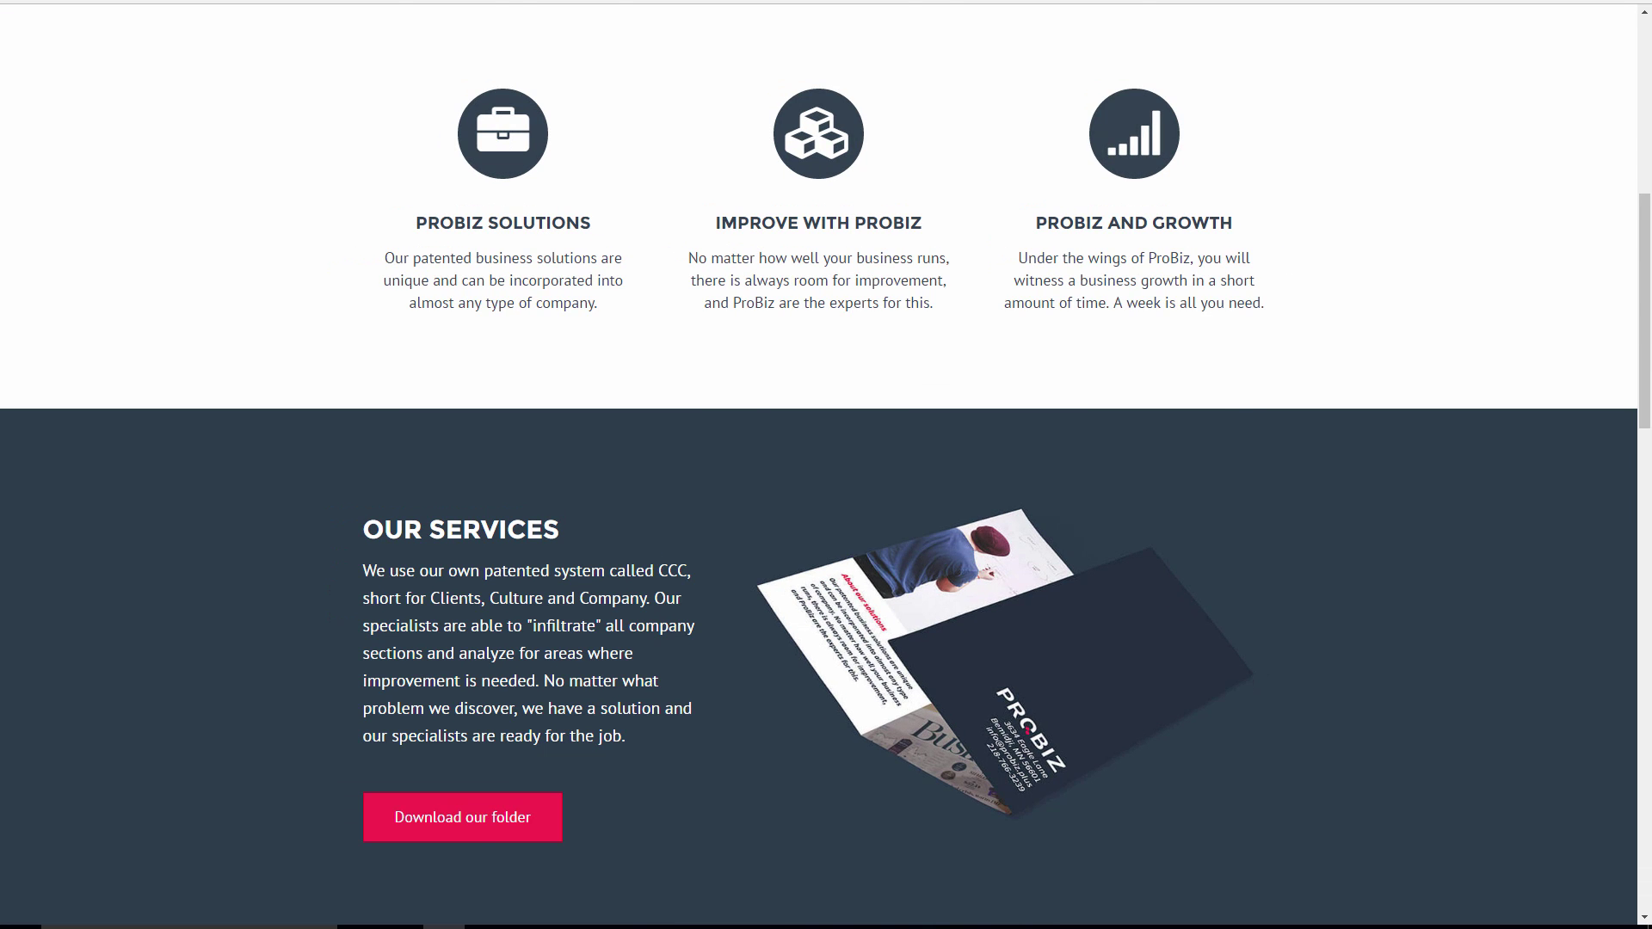
{"action": "scroll", "coordinate": [335, 463], "scroll_direction": "down", "scroll_amount": 9}
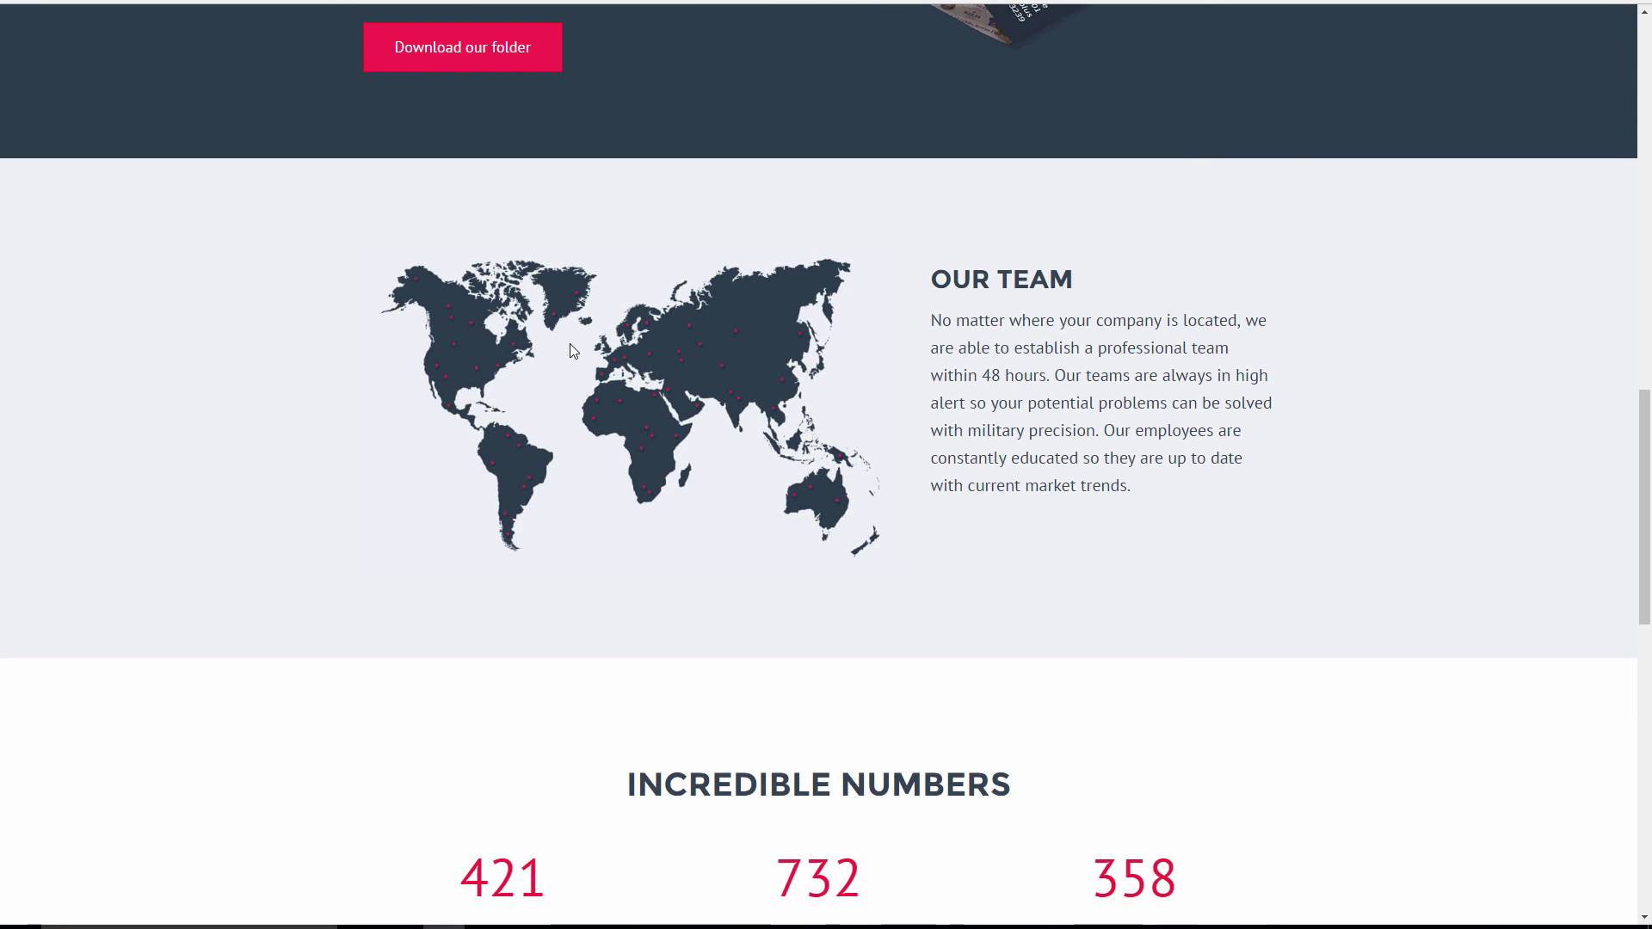
{"action": "scroll", "coordinate": [643, 488], "scroll_direction": "up", "scroll_amount": 1}
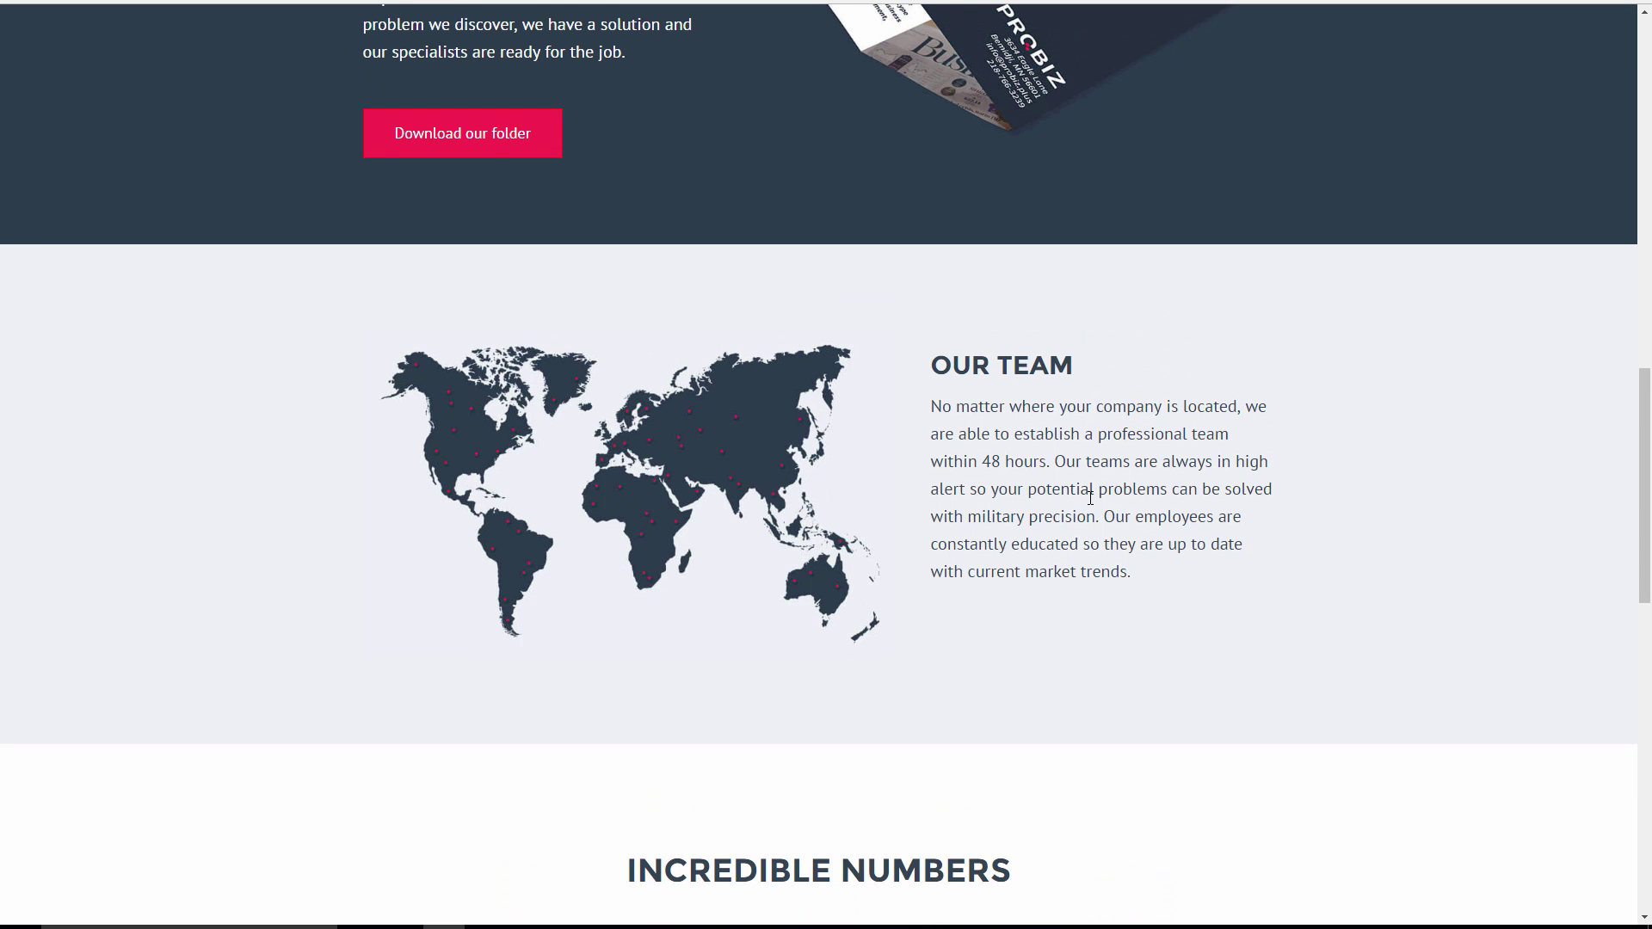
{"action": "scroll", "coordinate": [1090, 497], "scroll_direction": "up", "scroll_amount": 2}
{"action": "scroll", "coordinate": [836, 395], "scroll_direction": "up", "scroll_amount": 2}
{"action": "scroll", "coordinate": [792, 576], "scroll_direction": "down", "scroll_amount": 2}
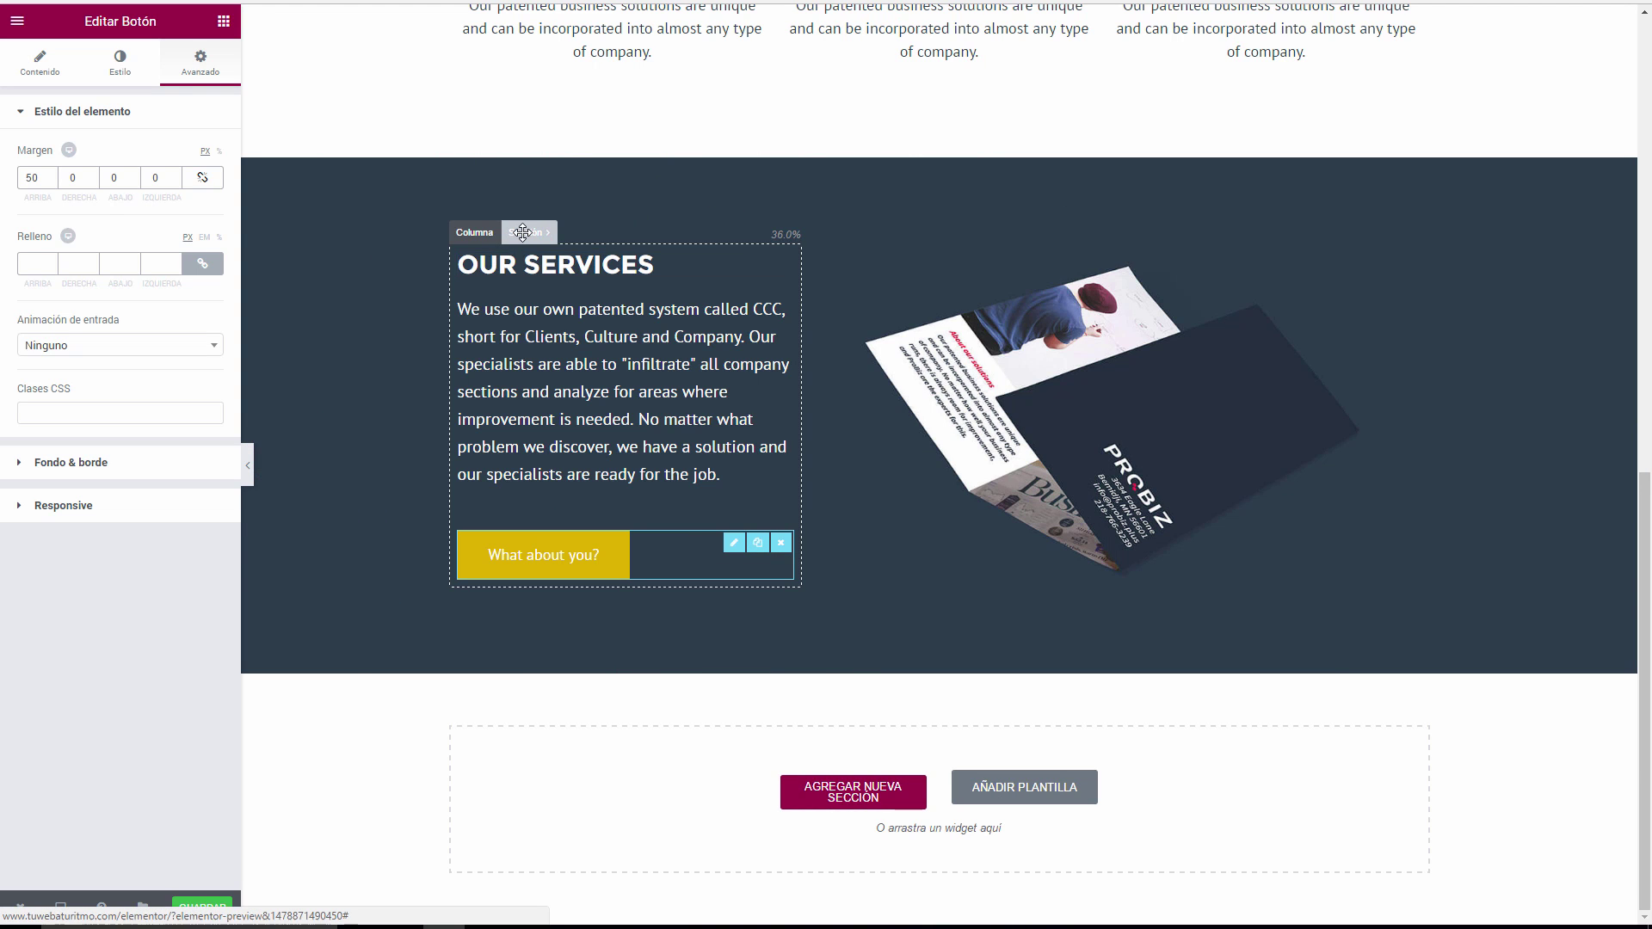
Duplicate the Our Services section and set the copy's background colour to the light palette swatch #edf2f4.
{"action": "left_click", "coordinate": [523, 232]}
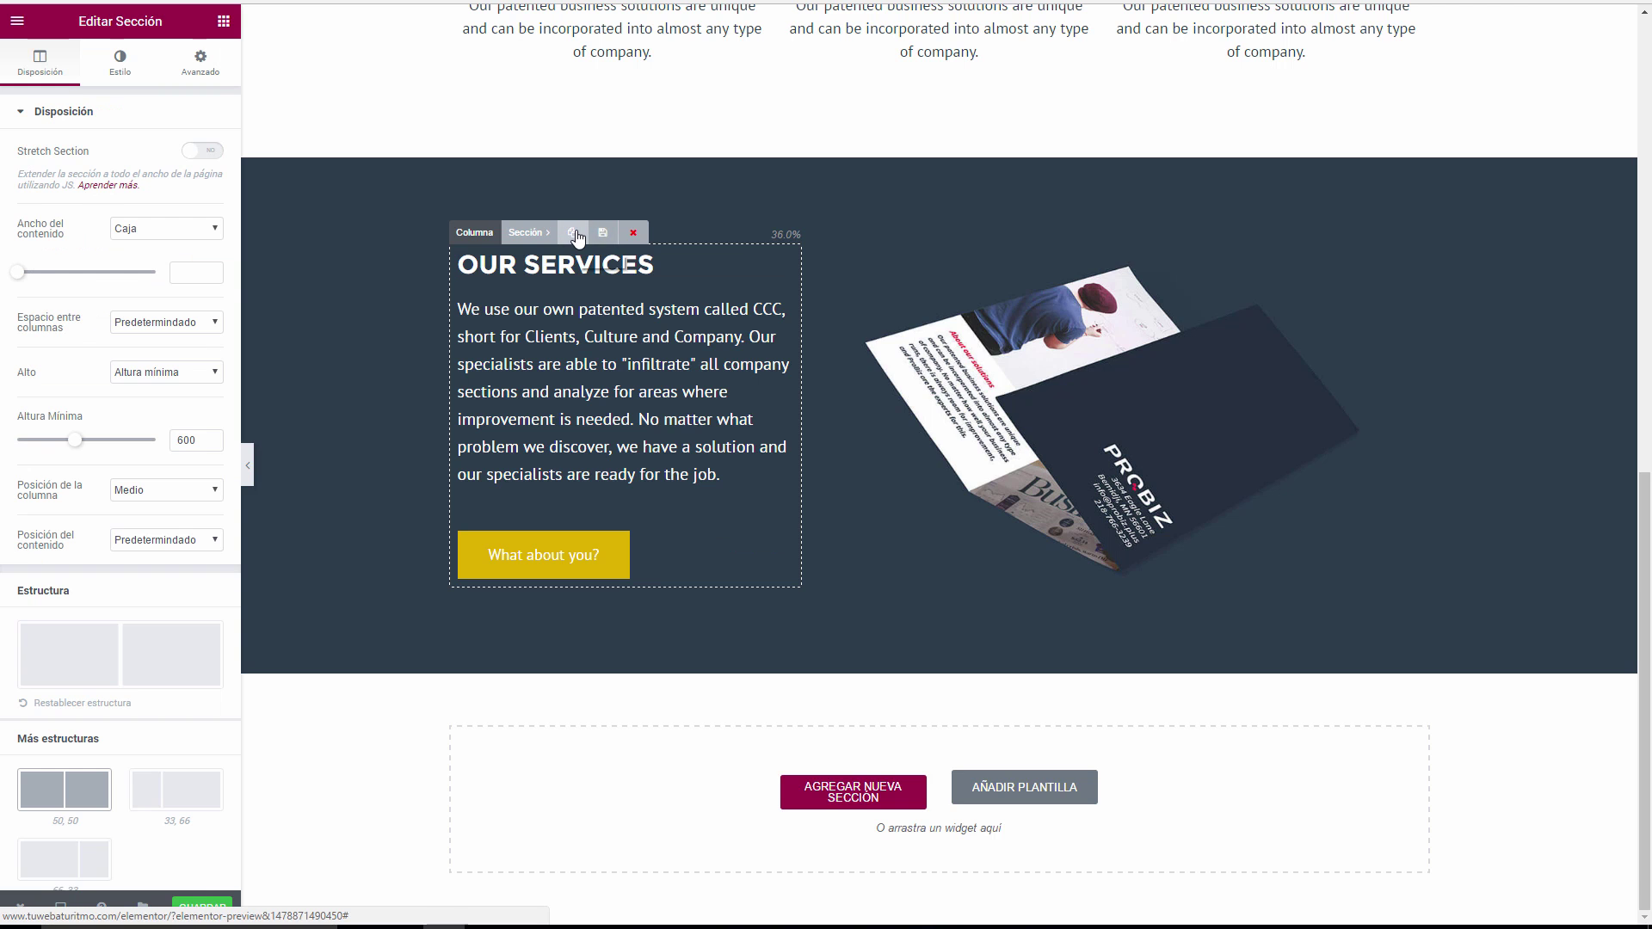
{"action": "left_click", "coordinate": [574, 235]}
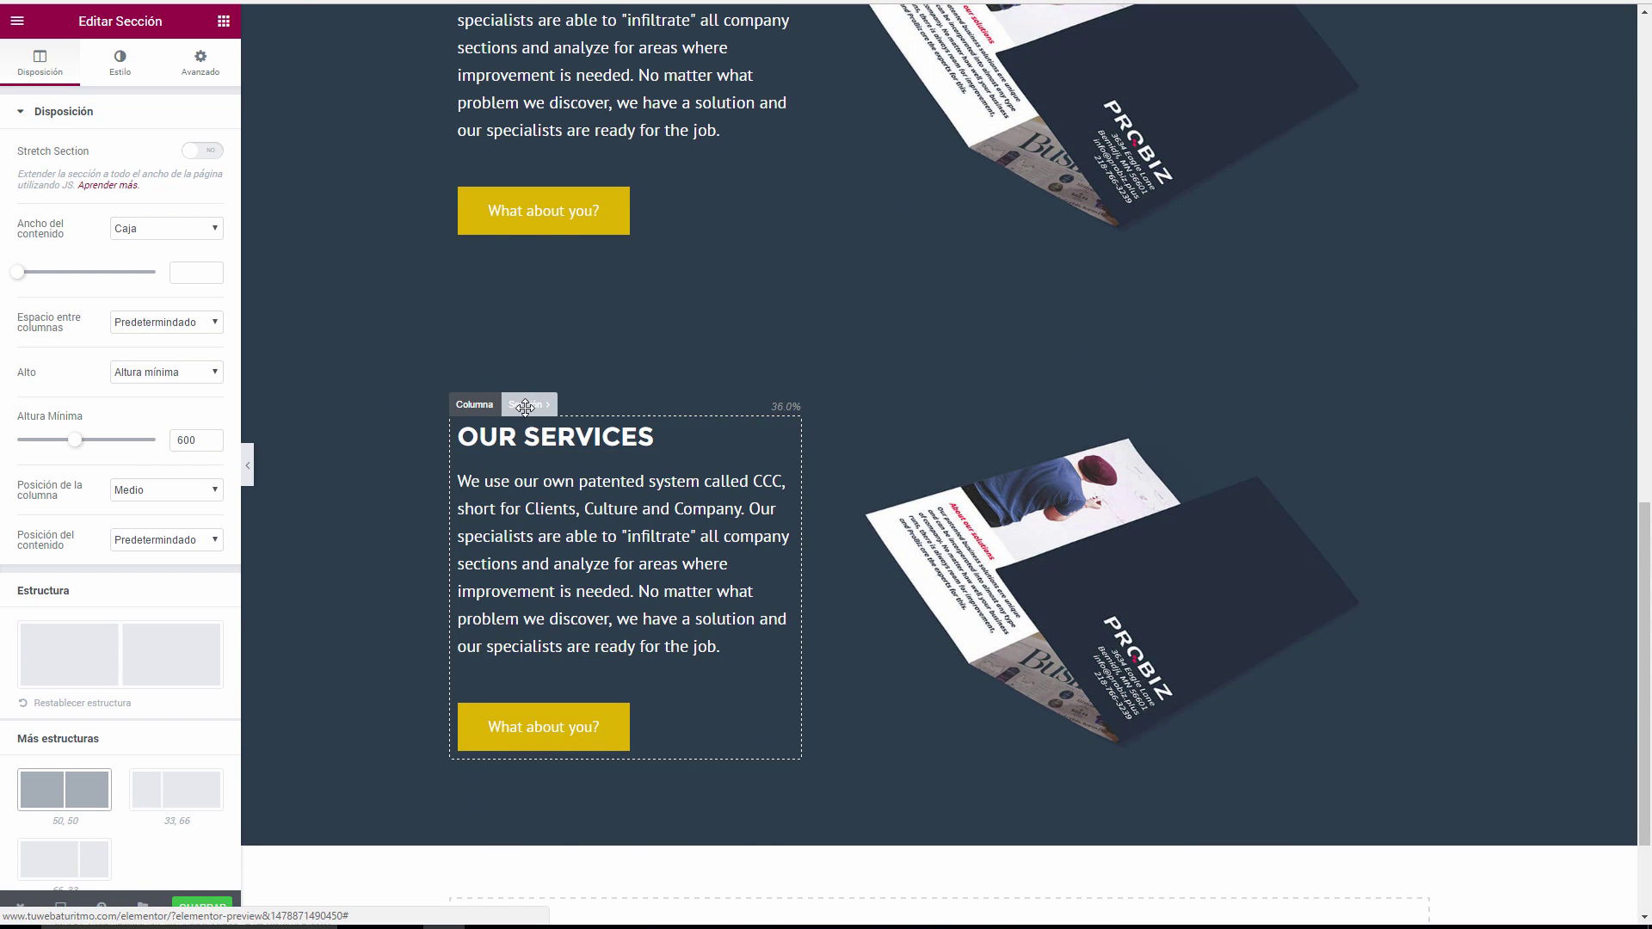
{"action": "mouse_move", "coordinate": [530, 403]}
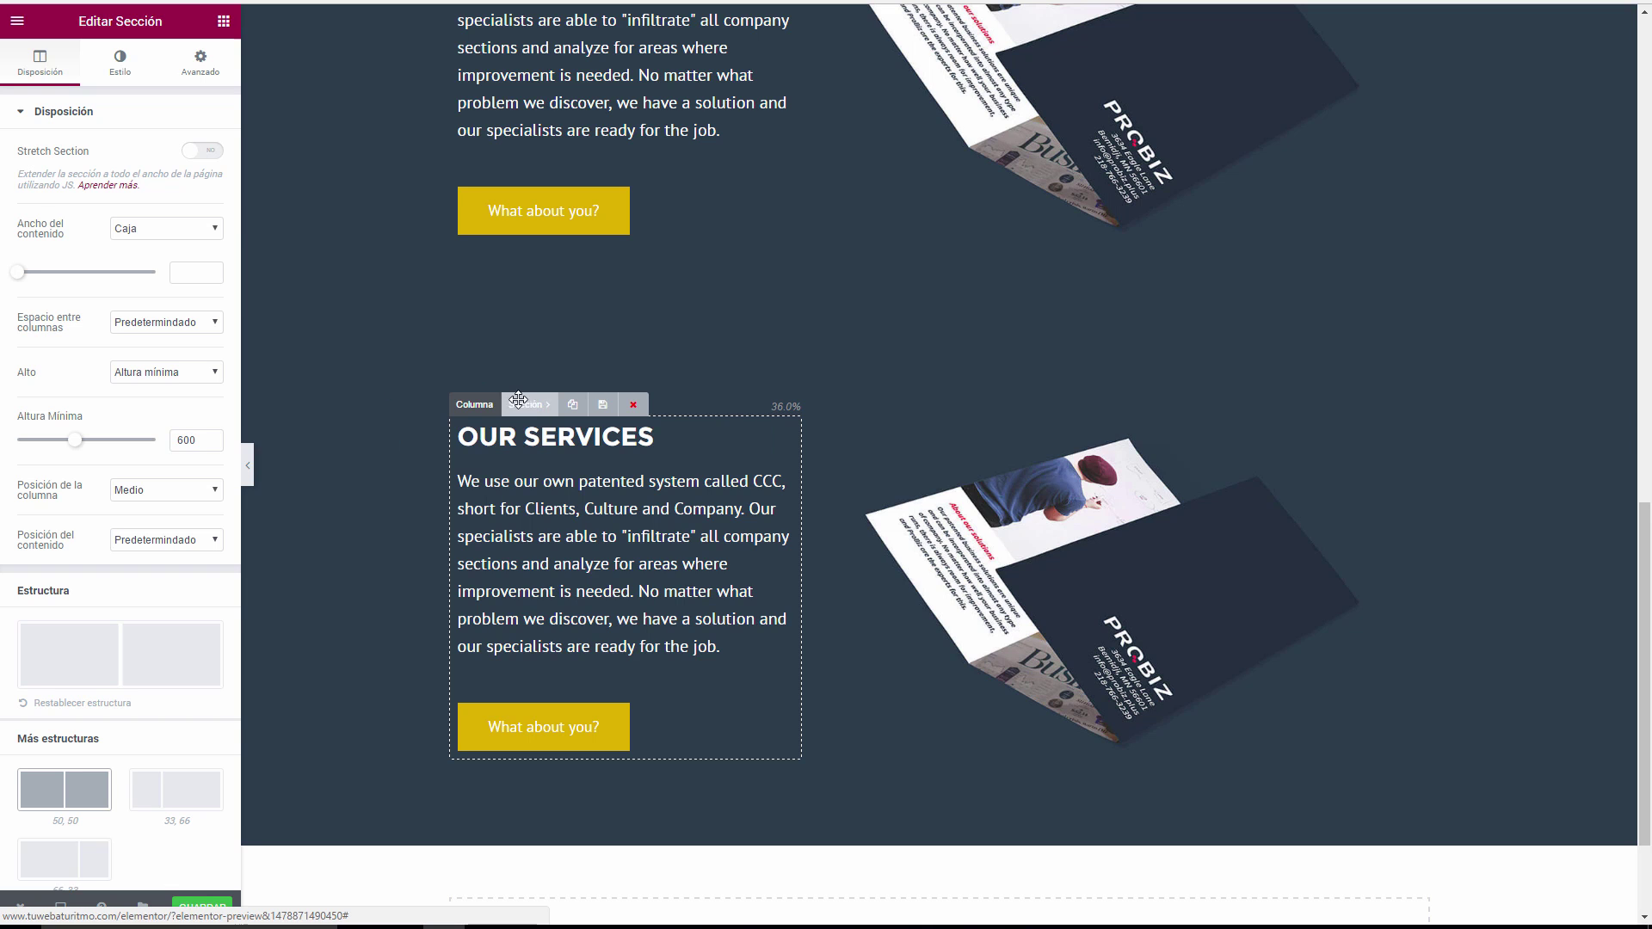
{"action": "left_click", "coordinate": [123, 63]}
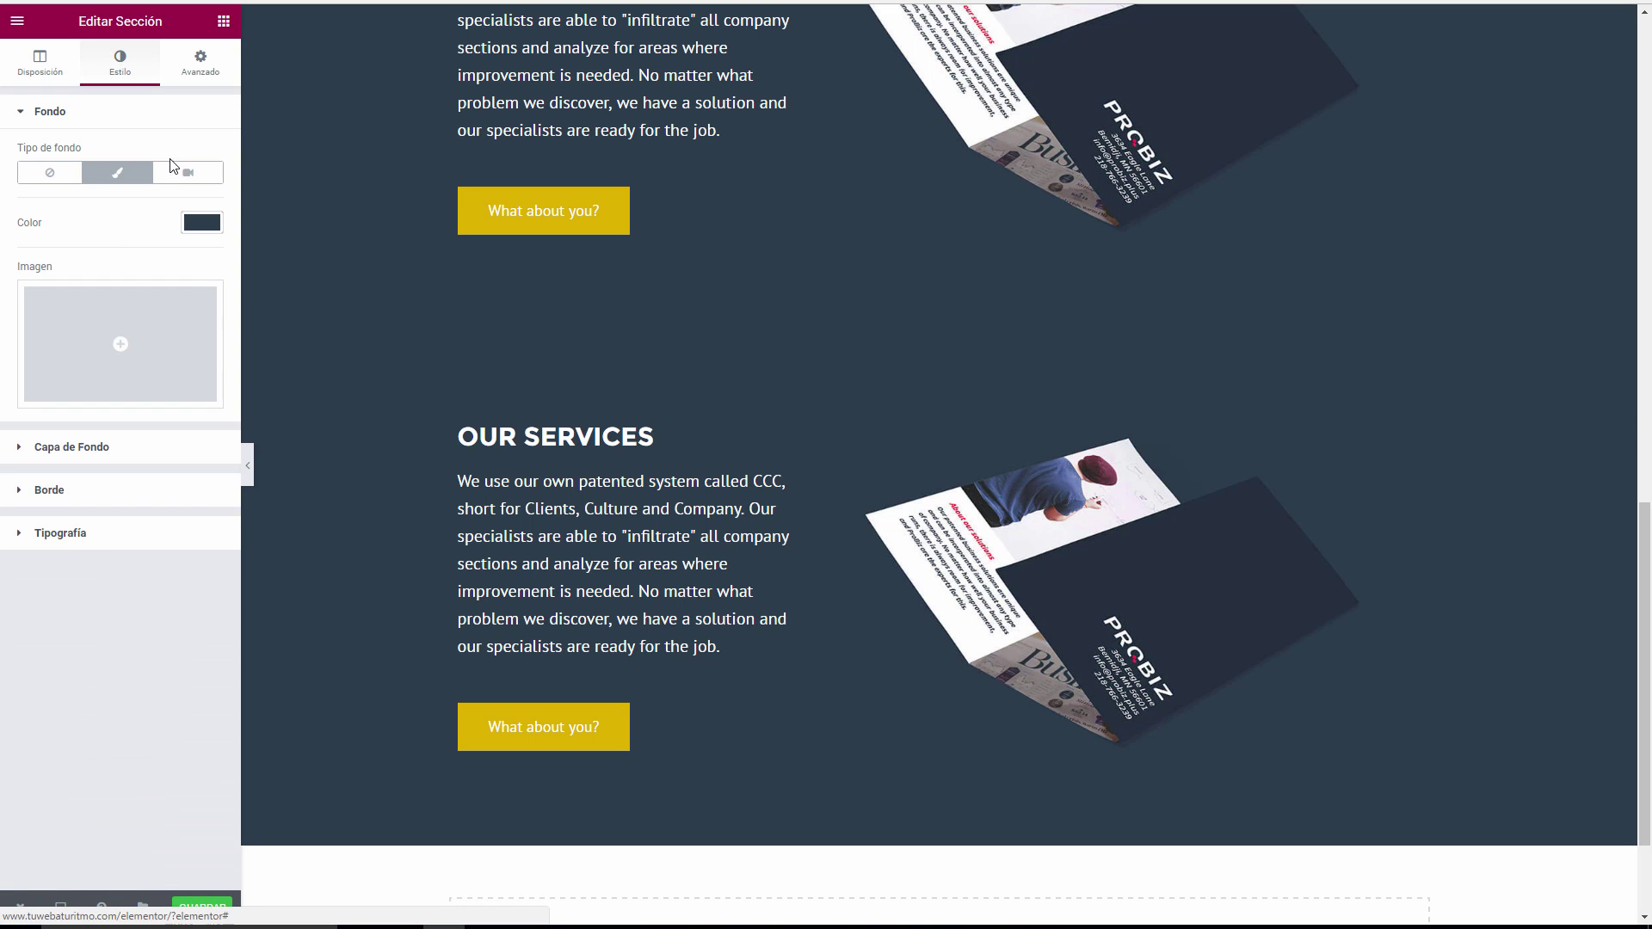
{"action": "left_click", "coordinate": [201, 222]}
{"action": "left_click", "coordinate": [49, 407]}
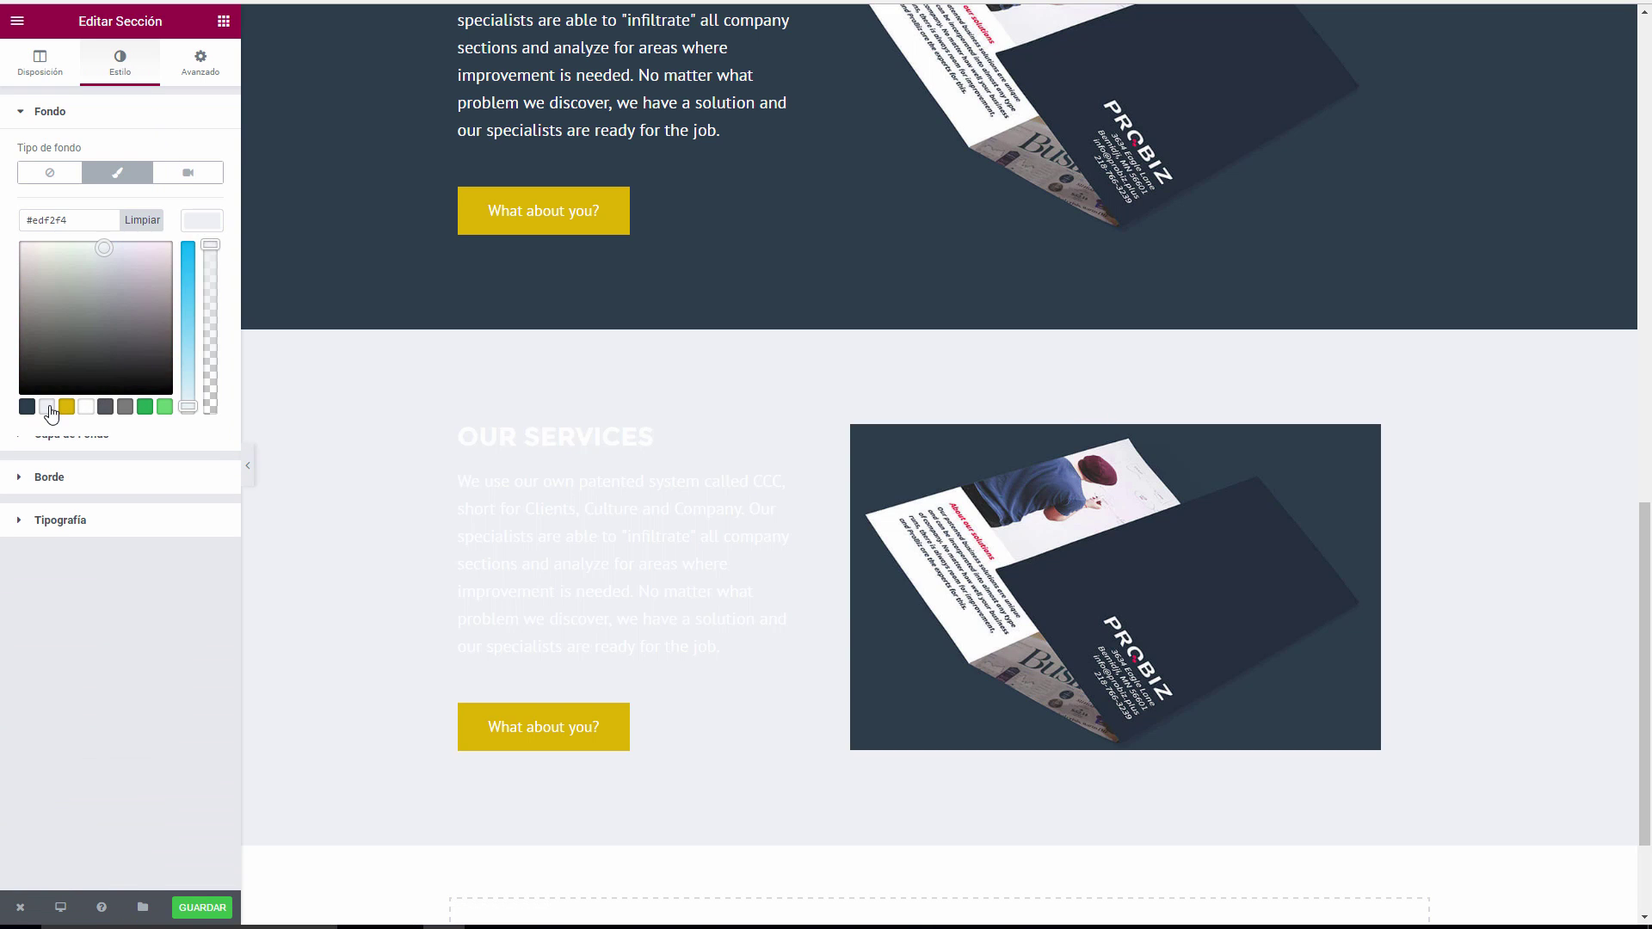
Set the text colour of the duplicated section's heading and paragraph to #2c3c4c.
{"action": "left_click", "coordinate": [520, 437]}
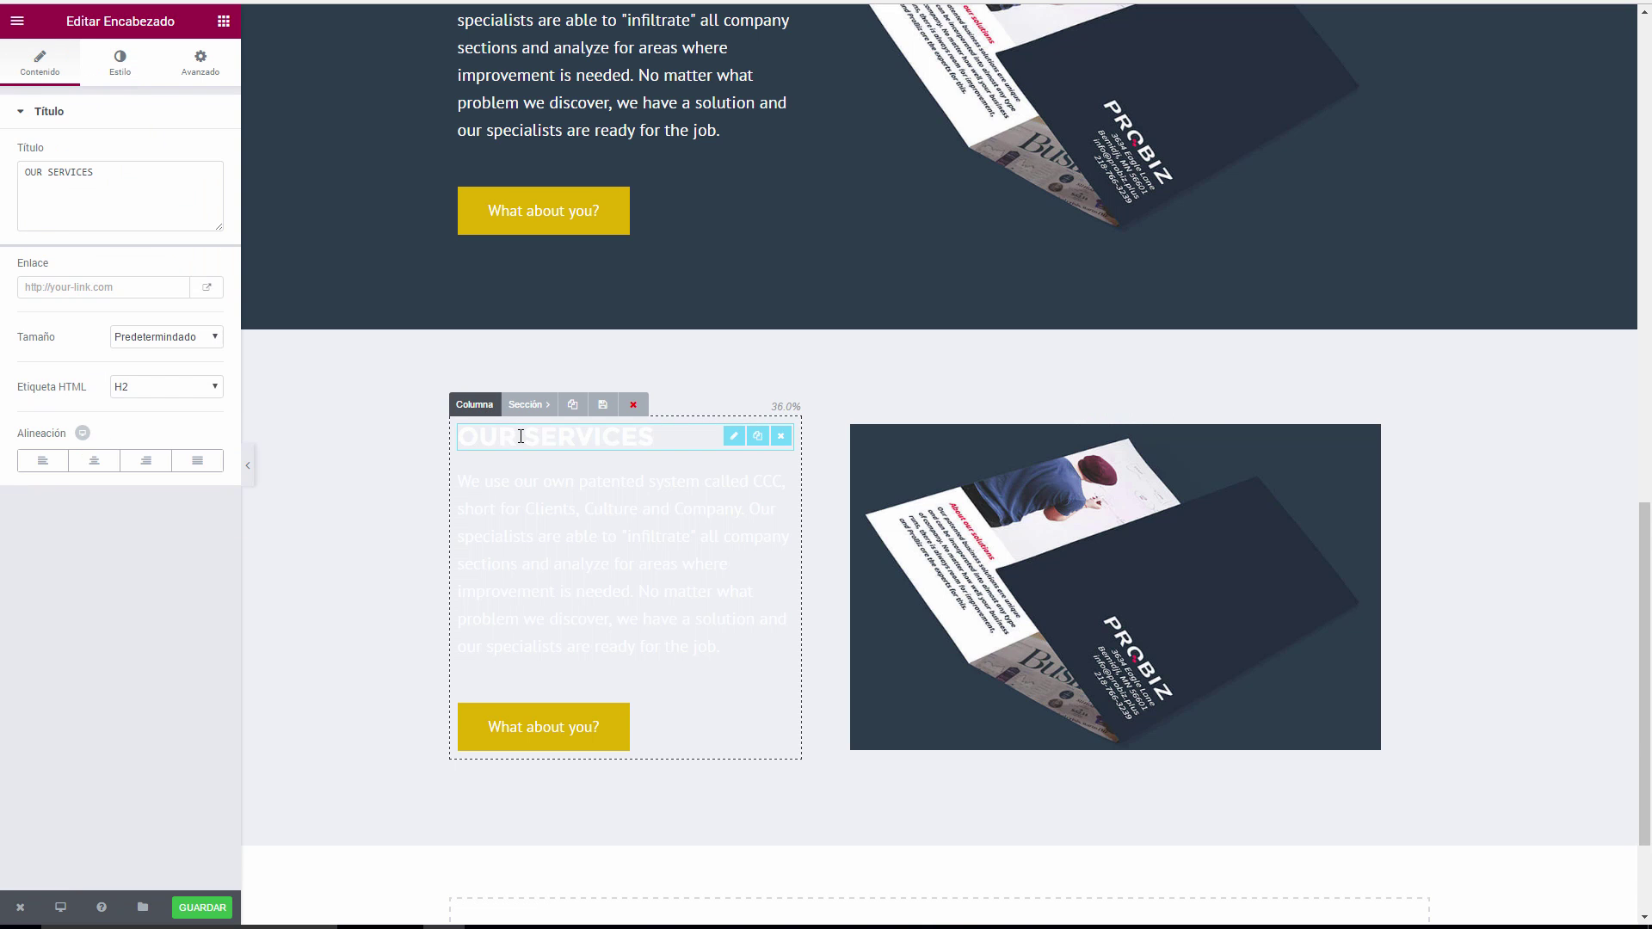
{"action": "left_click", "coordinate": [118, 76]}
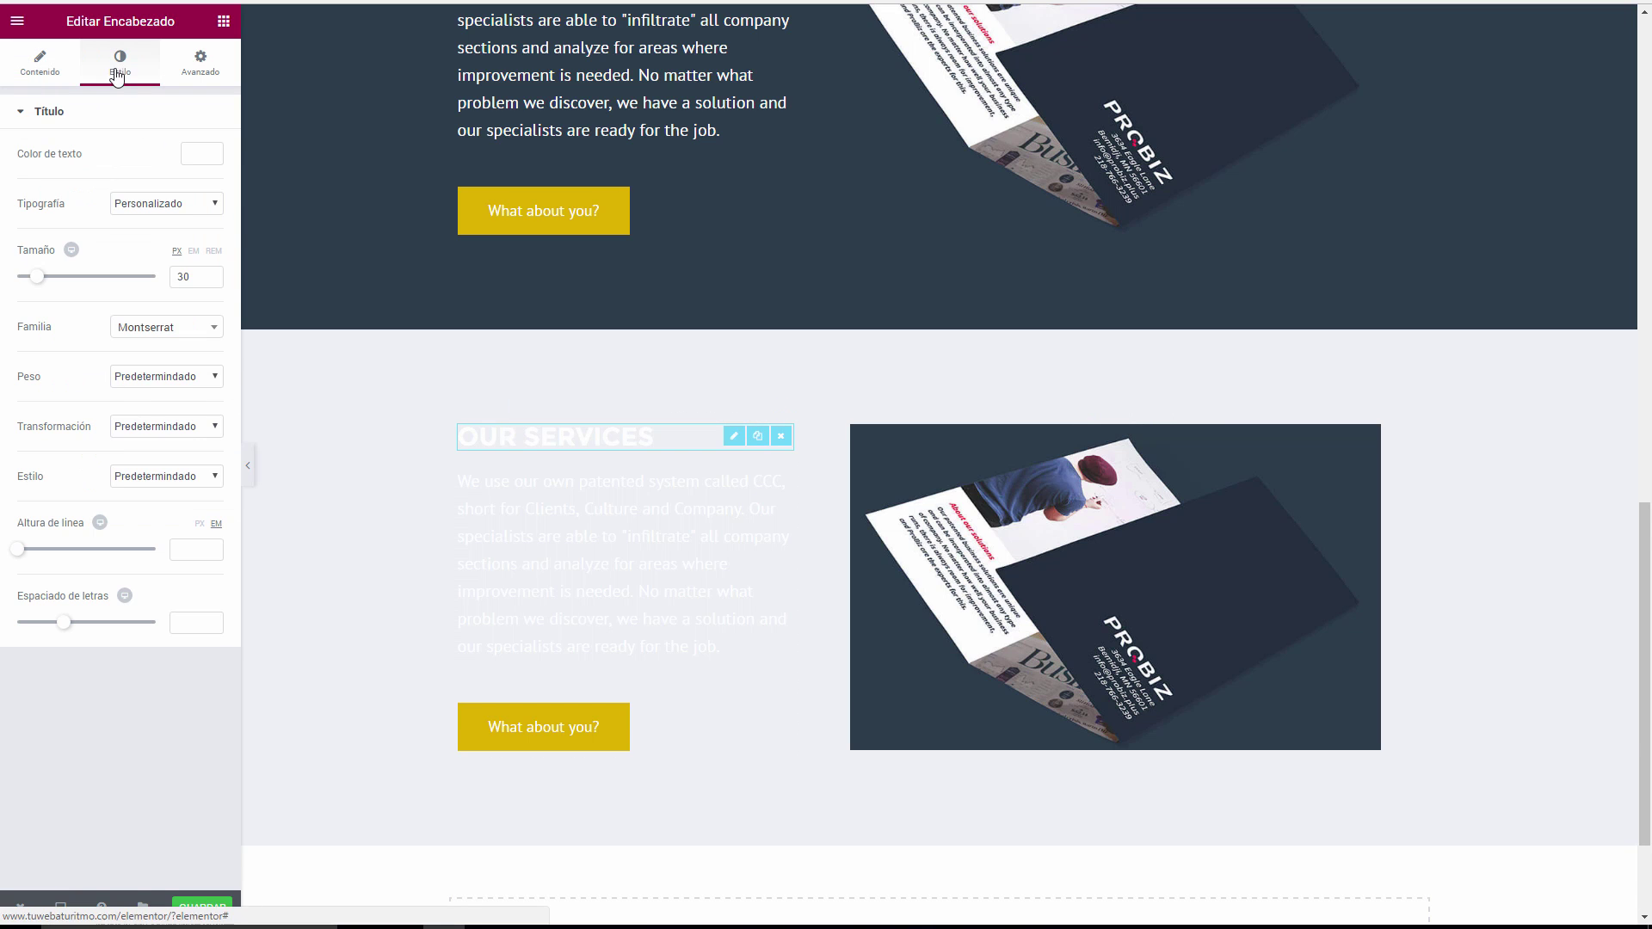
{"action": "left_click", "coordinate": [205, 155]}
{"action": "left_click", "coordinate": [28, 338]}
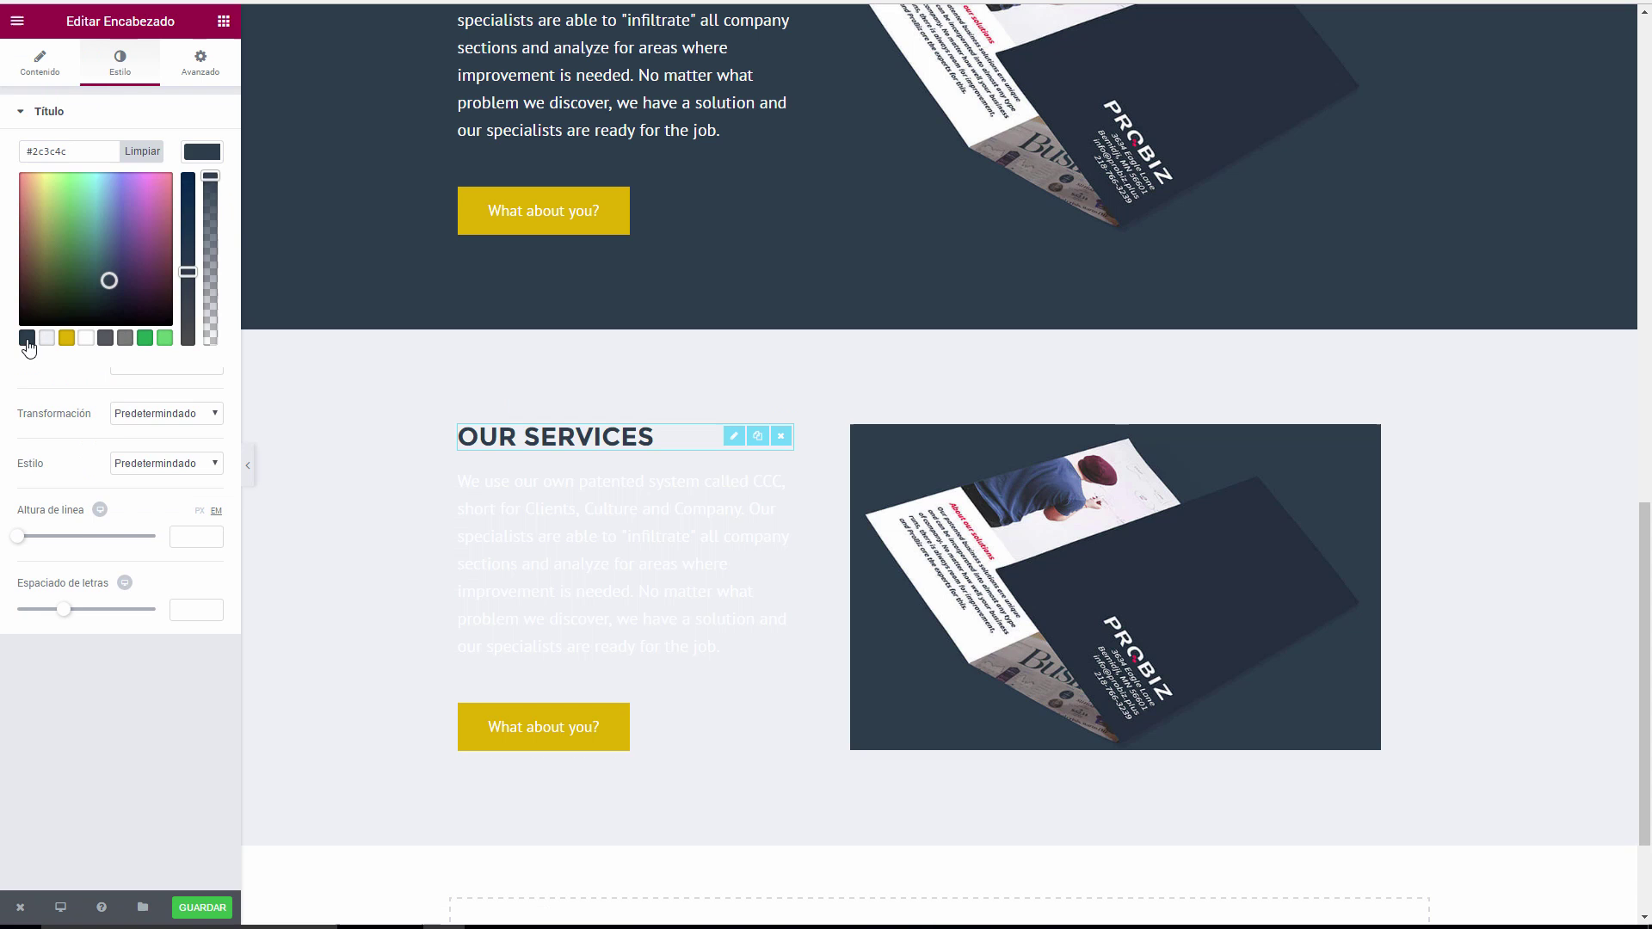
{"action": "left_click", "coordinate": [602, 542]}
{"action": "left_click", "coordinate": [125, 69]}
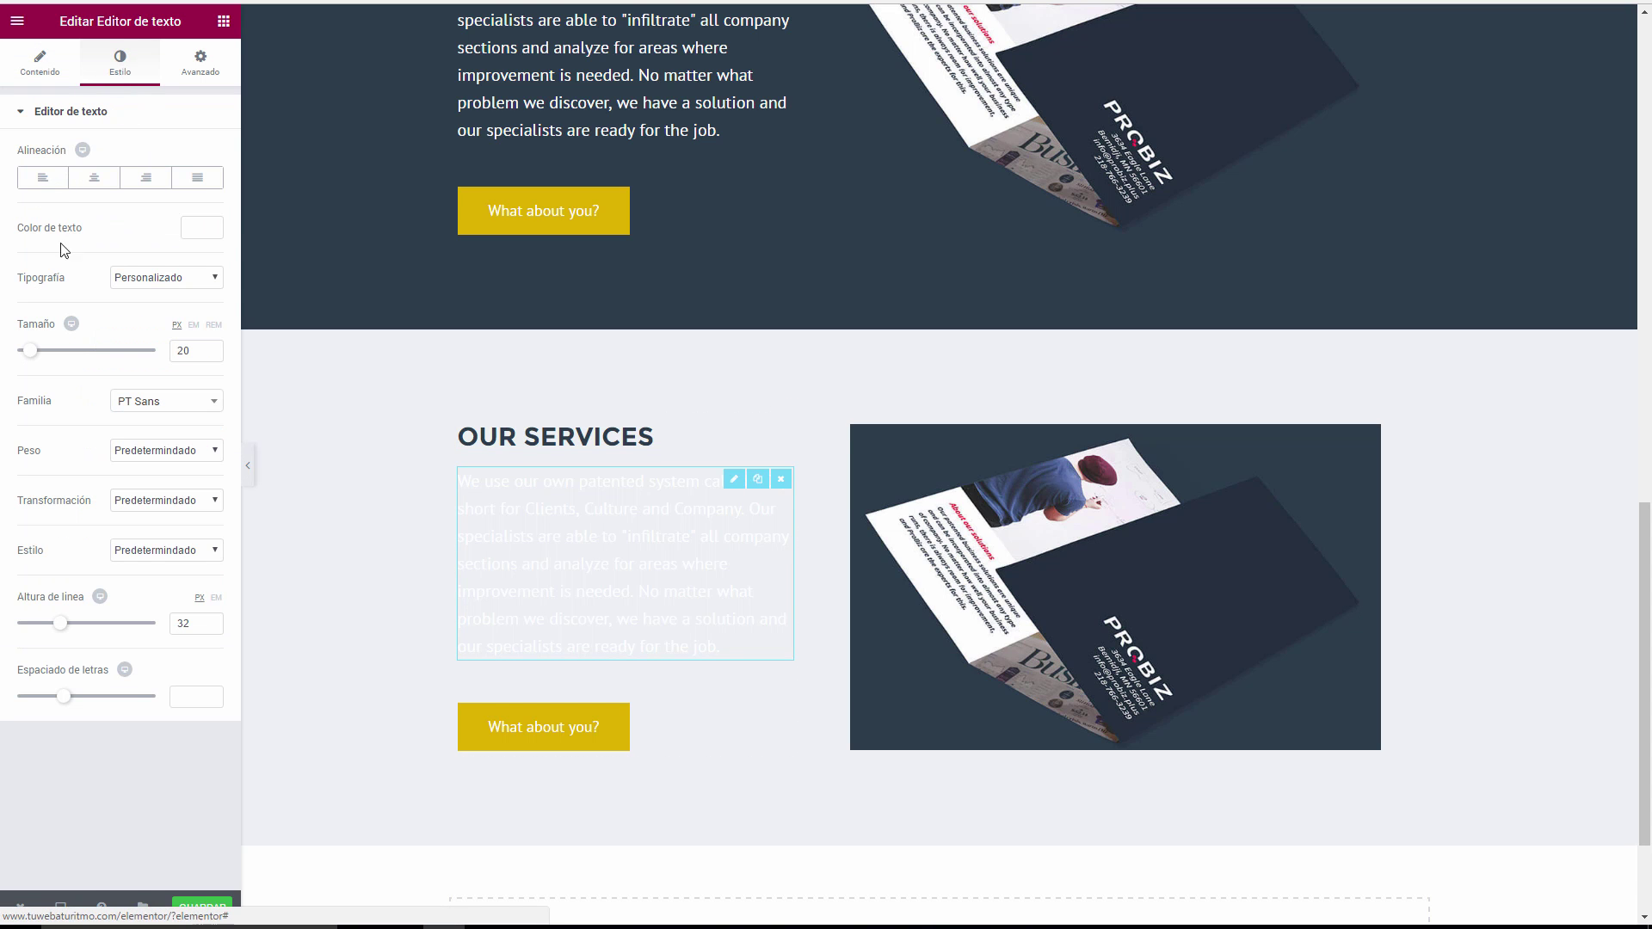
{"action": "left_click", "coordinate": [204, 228]}
{"action": "left_click", "coordinate": [27, 413]}
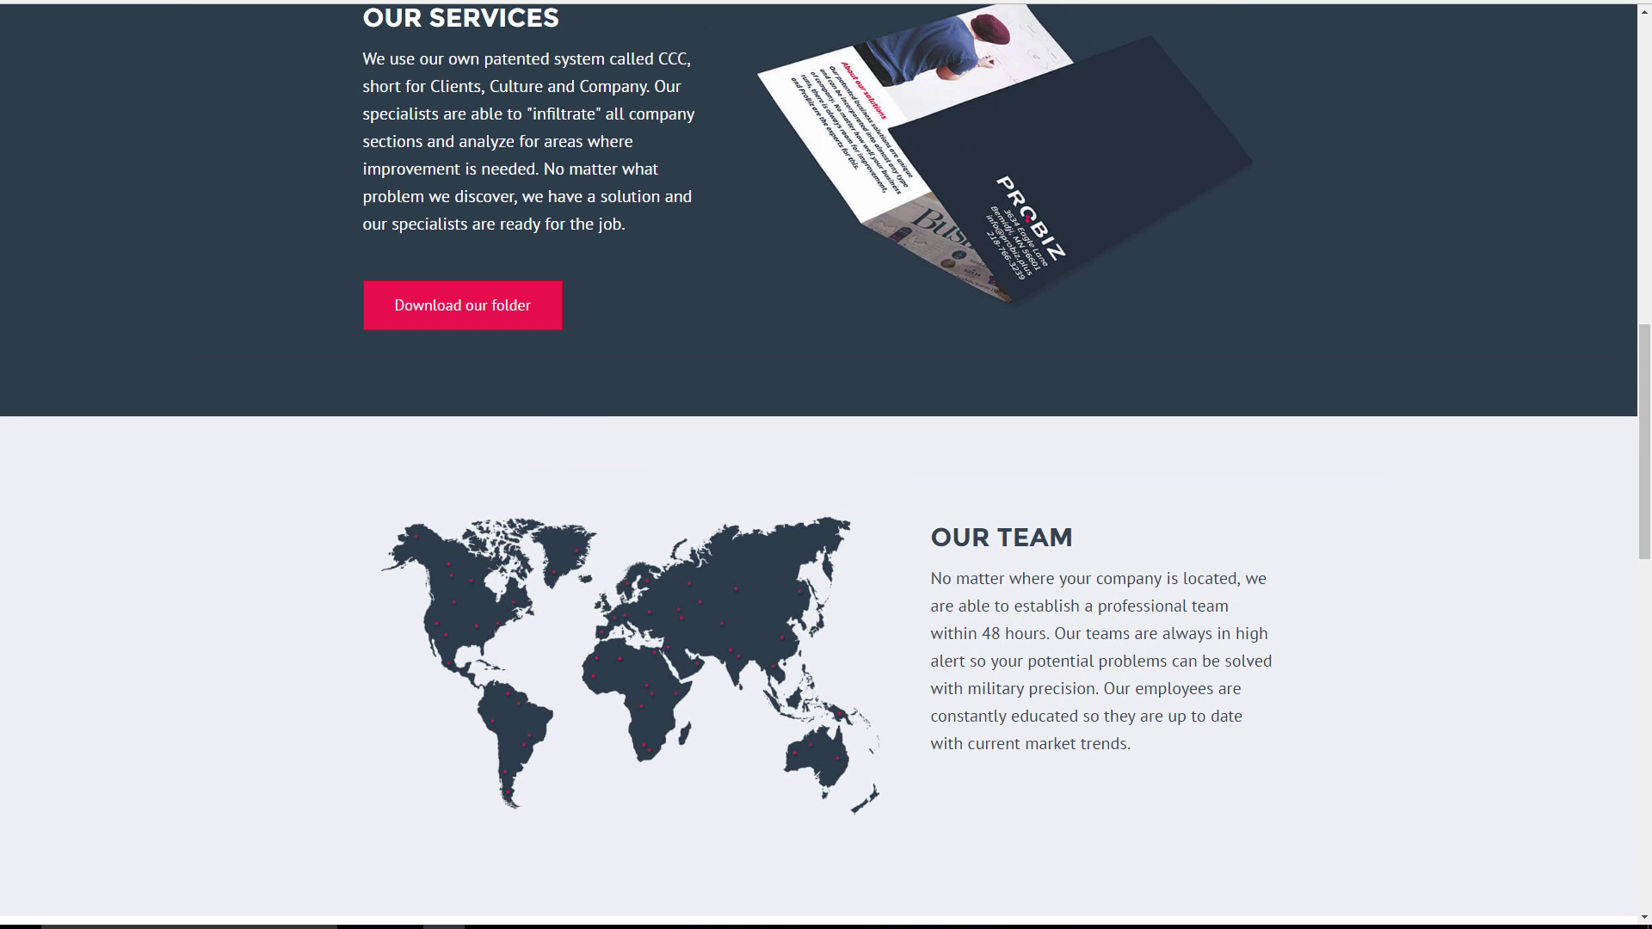
Delete the "What about you?" button from the duplicated light section.
{"action": "scroll", "coordinate": [1061, 585], "scroll_direction": "down", "scroll_amount": 2}
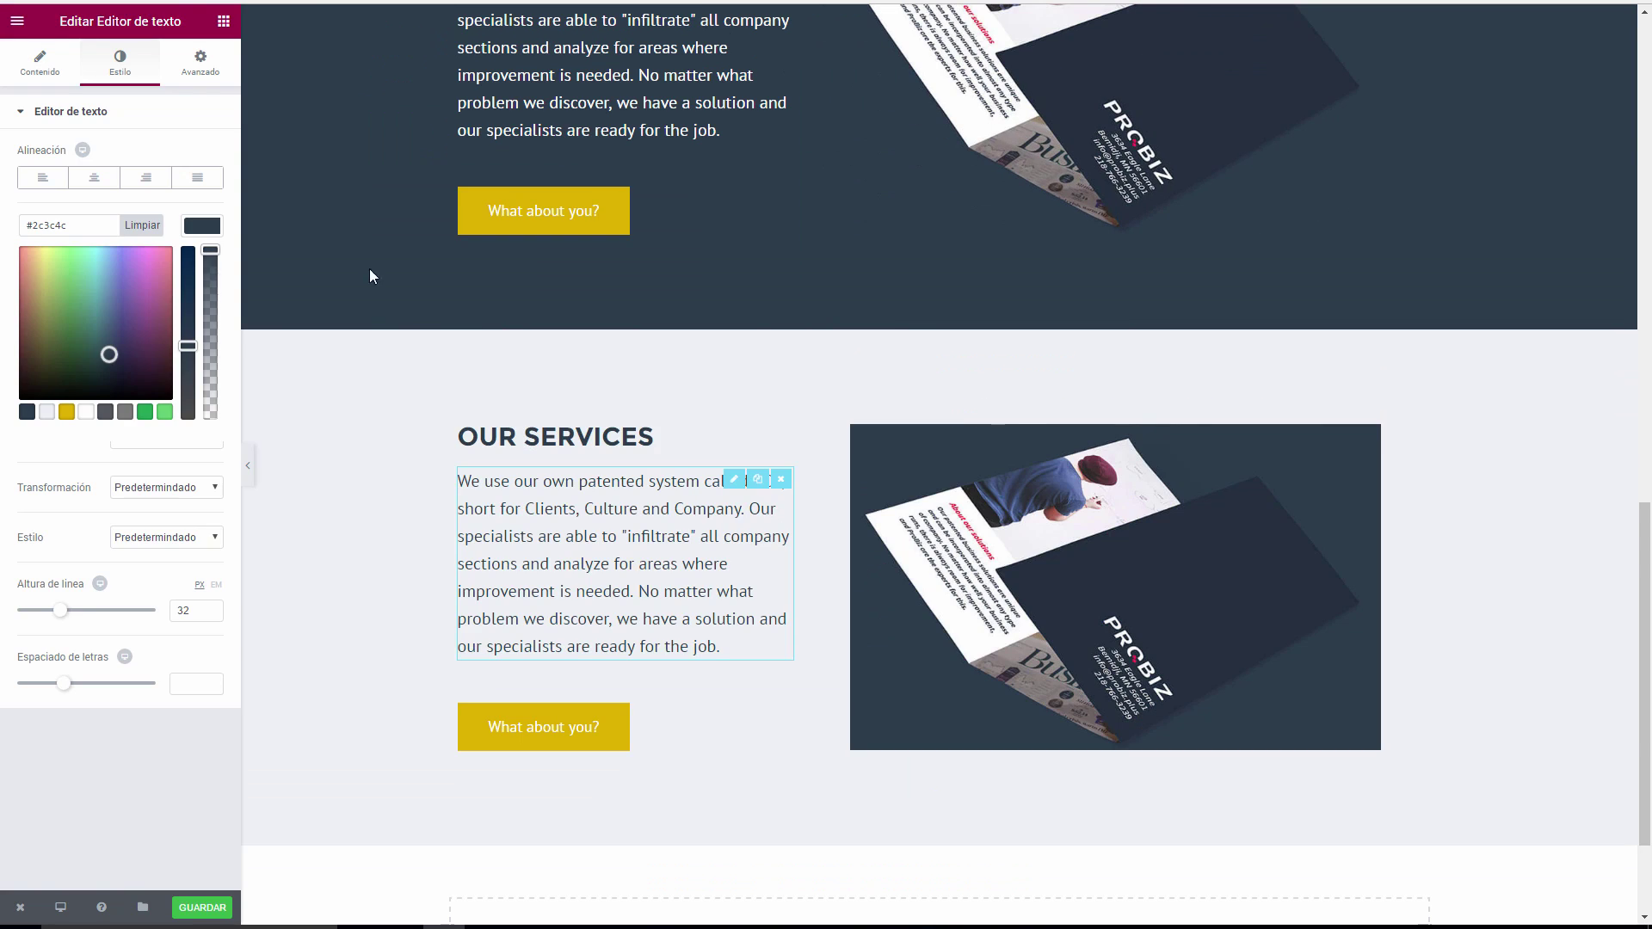
{"action": "left_click", "coordinate": [779, 714]}
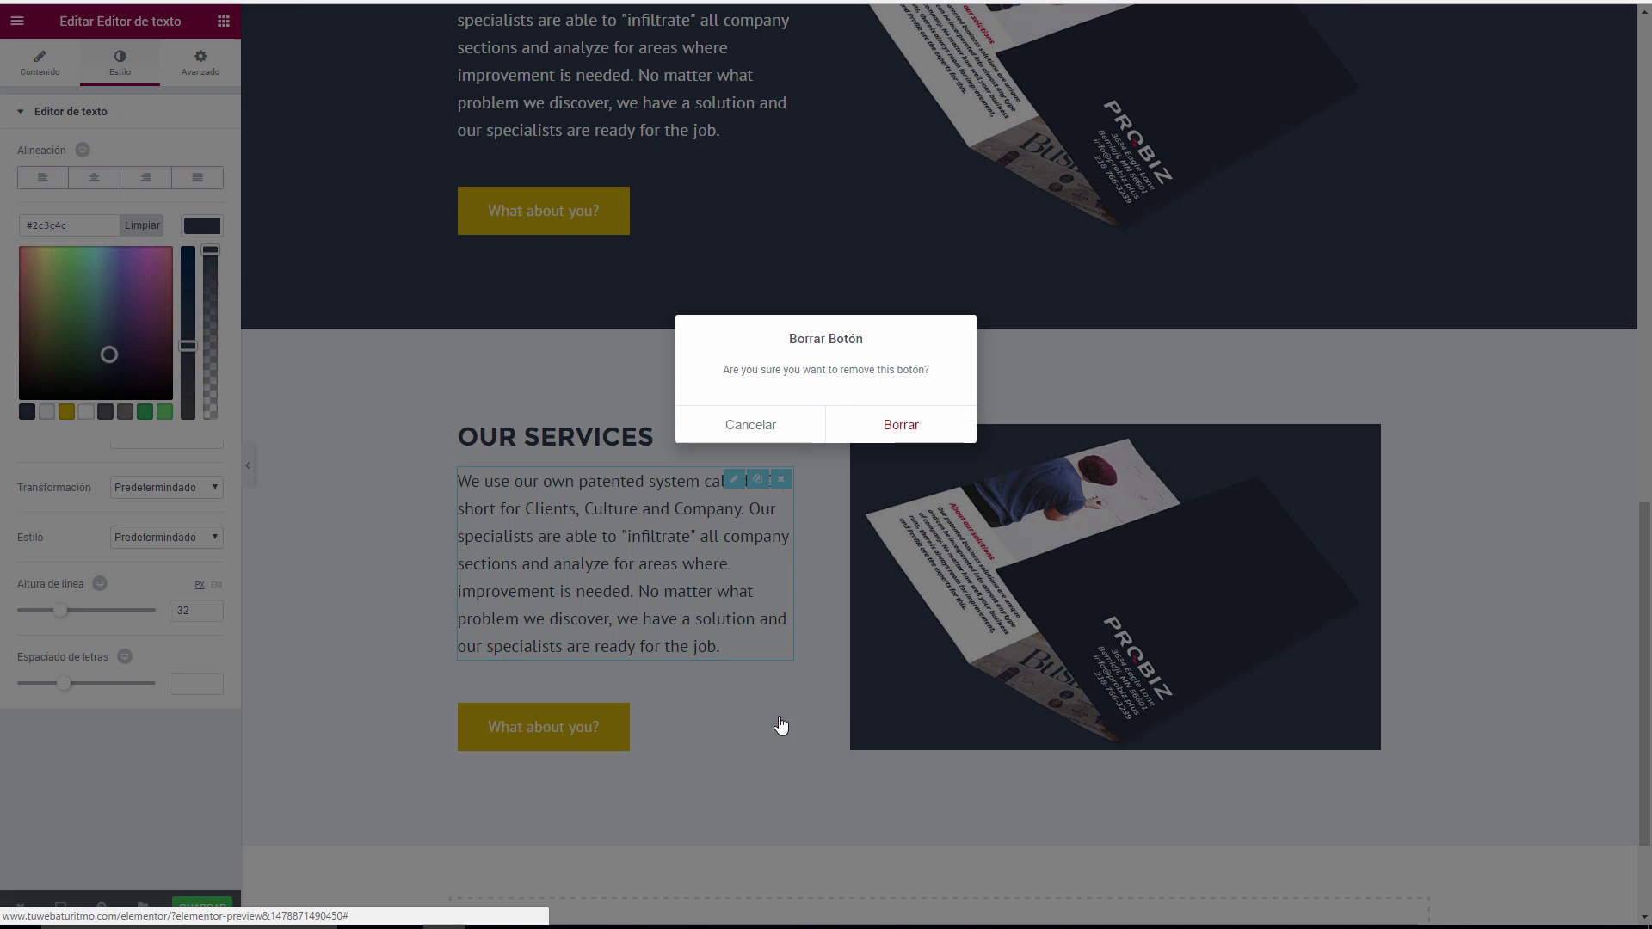
{"action": "left_click", "coordinate": [877, 428]}
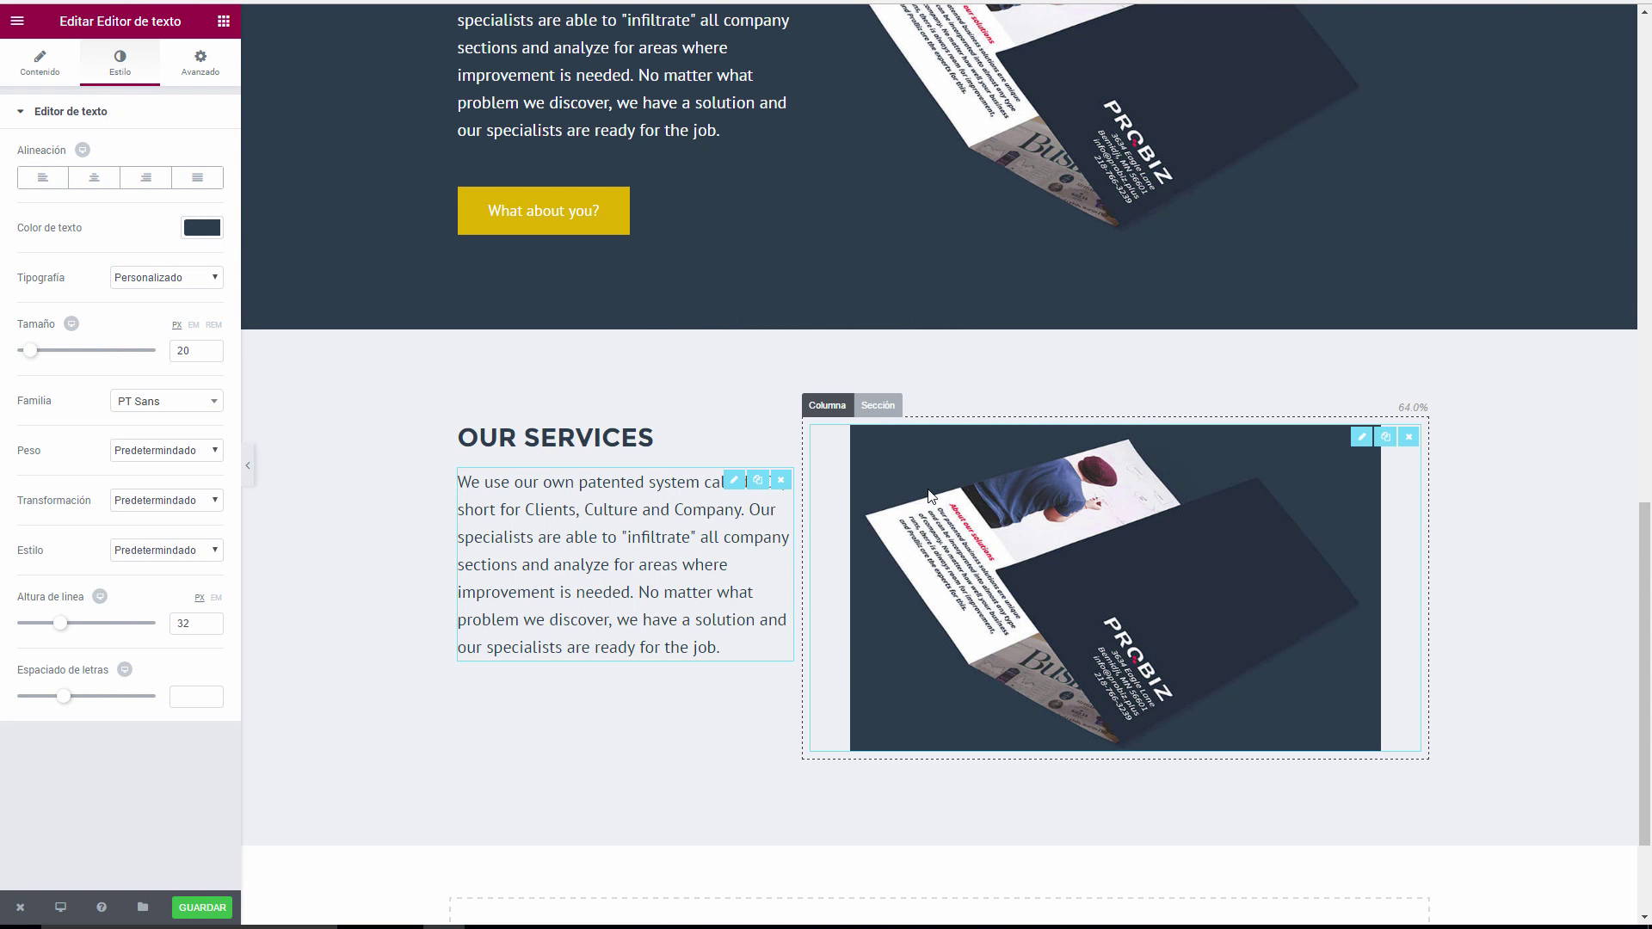
Move the duplicated section's image into the left column and its heading and paragraph into the right one, and widen the image column.
{"action": "left_click_drag", "start_coordinate": [955, 450], "coordinate": [630, 478]}
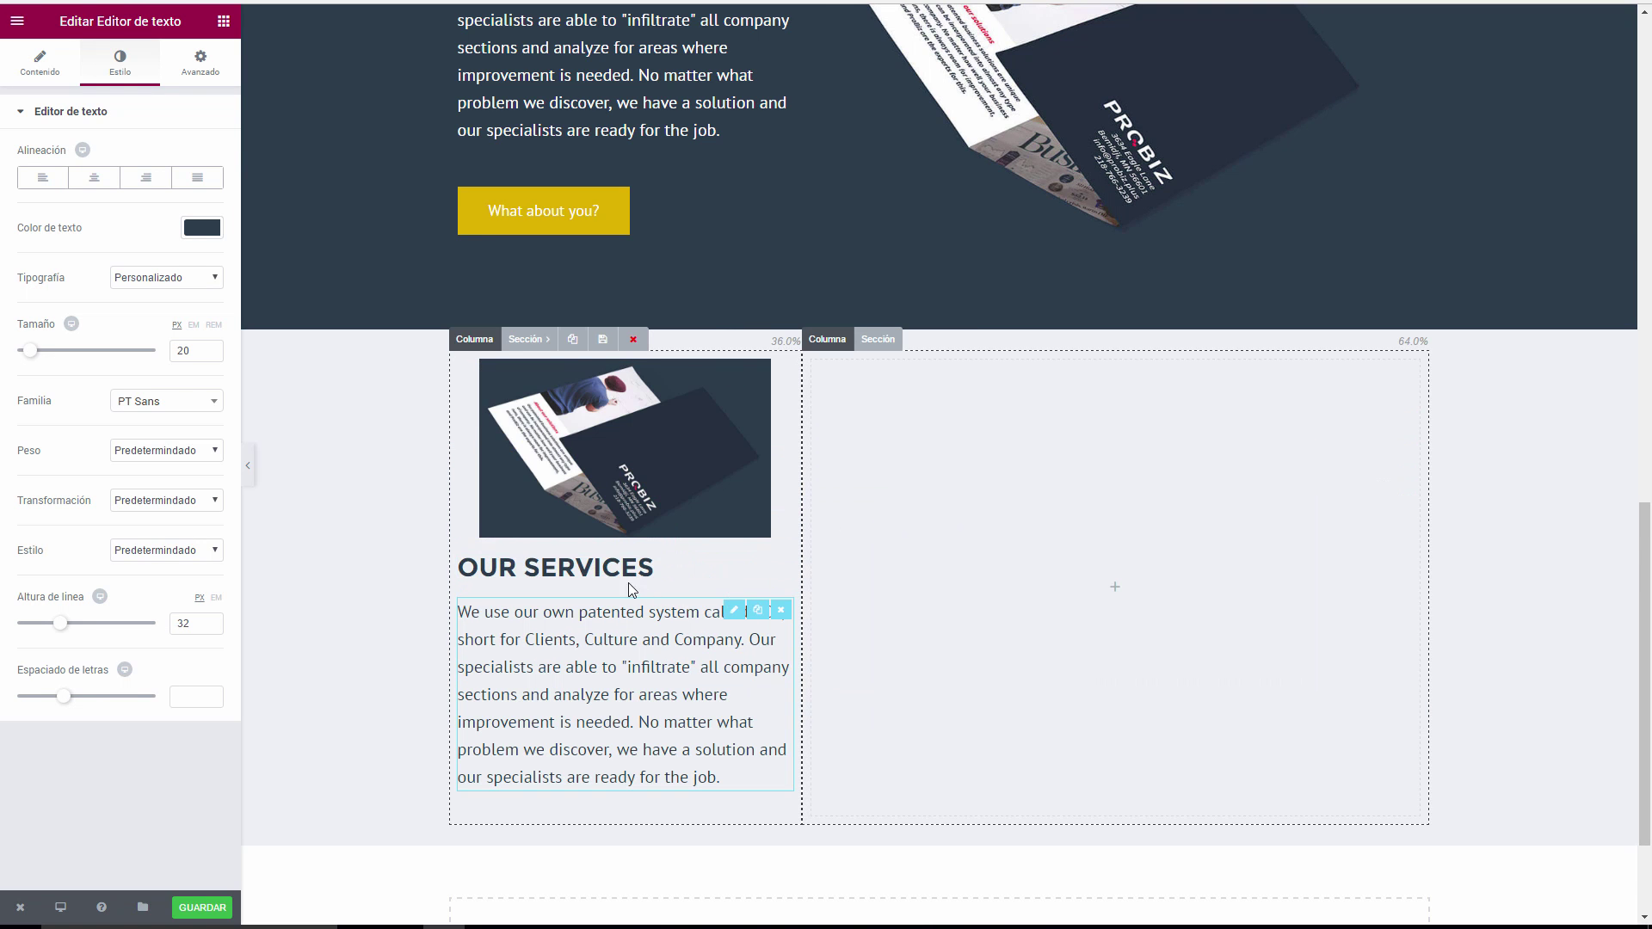
{"action": "left_click_drag", "start_coordinate": [628, 578], "coordinate": [947, 391]}
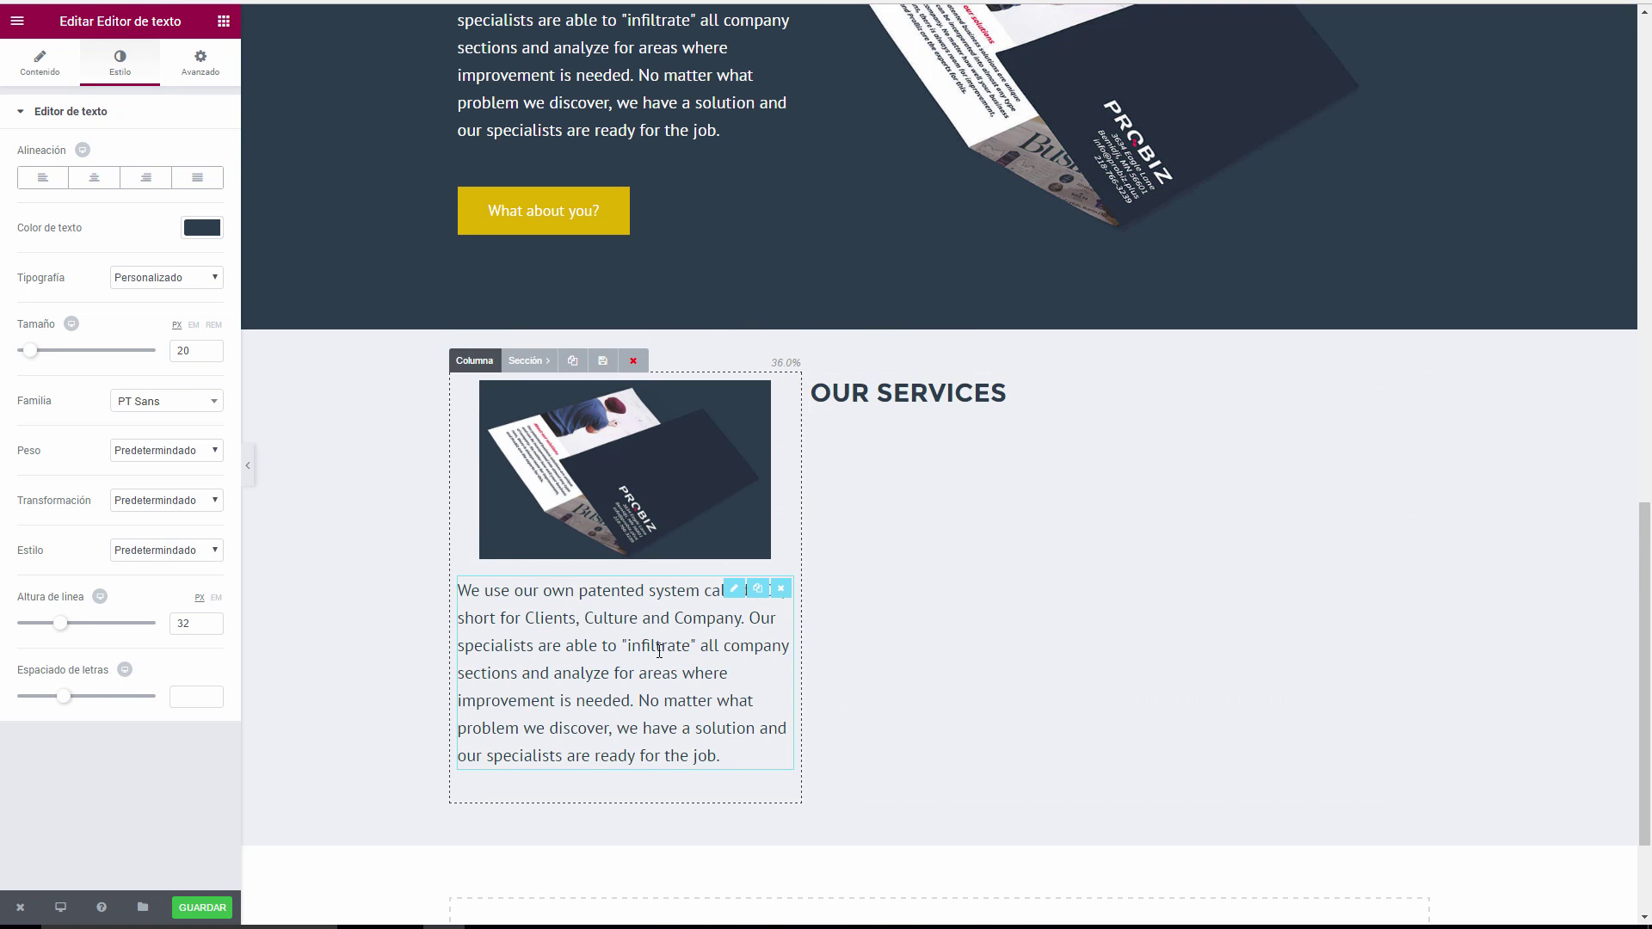
{"action": "left_click_drag", "start_coordinate": [671, 740], "coordinate": [887, 529]}
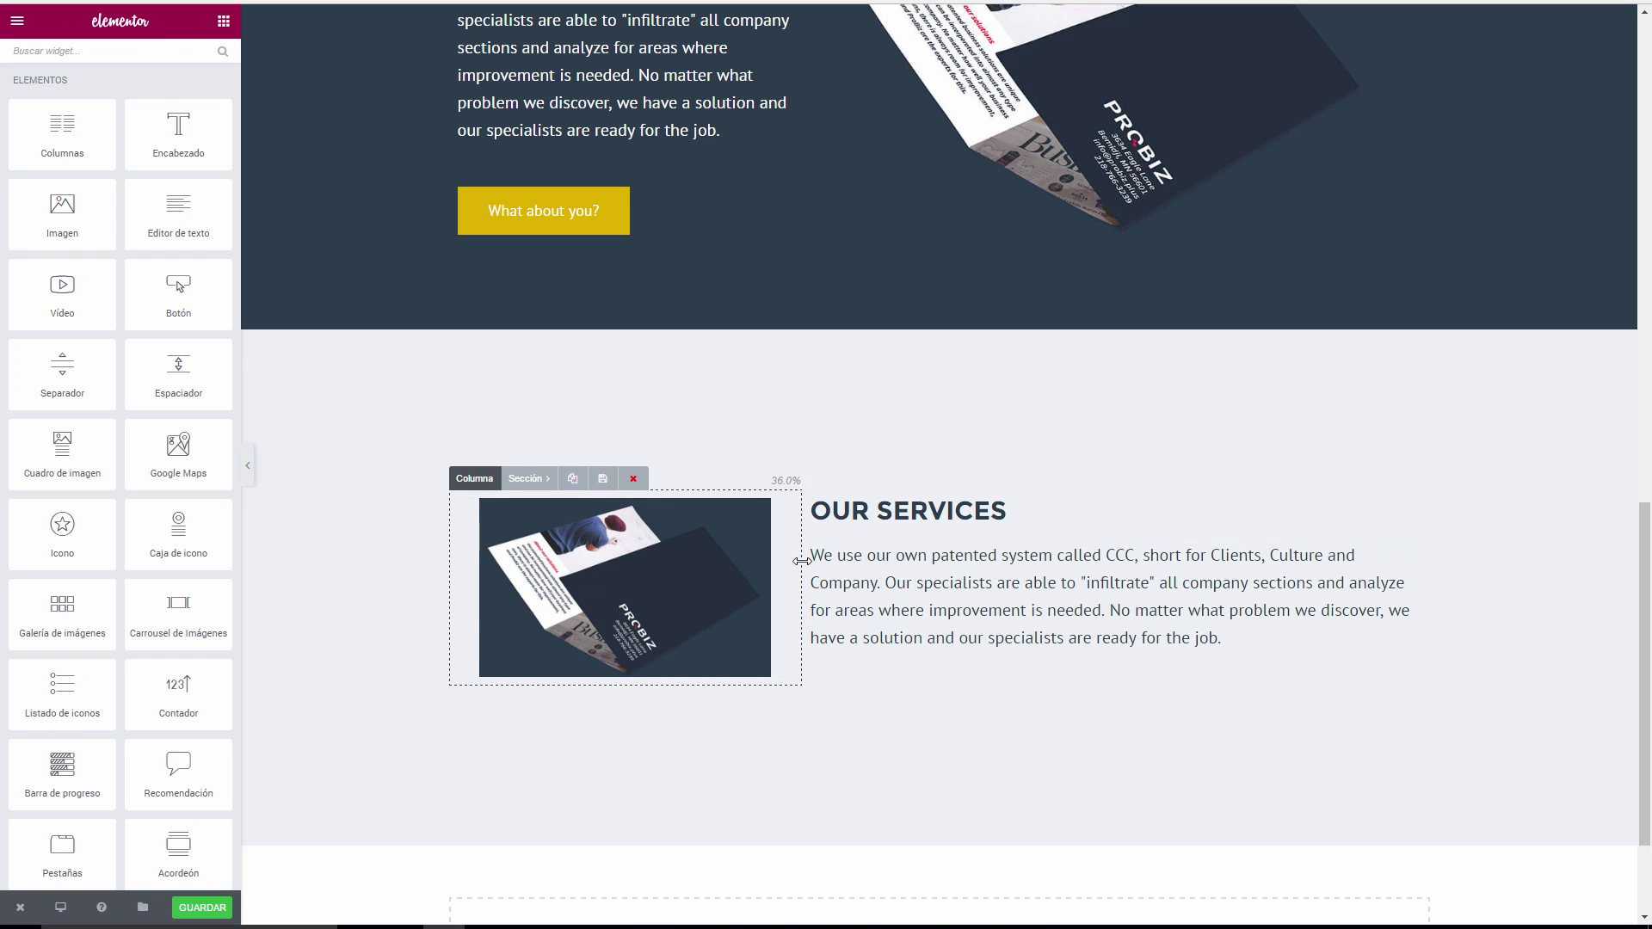
{"action": "left_click_drag", "start_coordinate": [803, 560], "coordinate": [1042, 529]}
Replace the brochure image in the duplicated light section with probiz-map.jpg from the media library.
{"action": "left_click", "coordinate": [745, 496]}
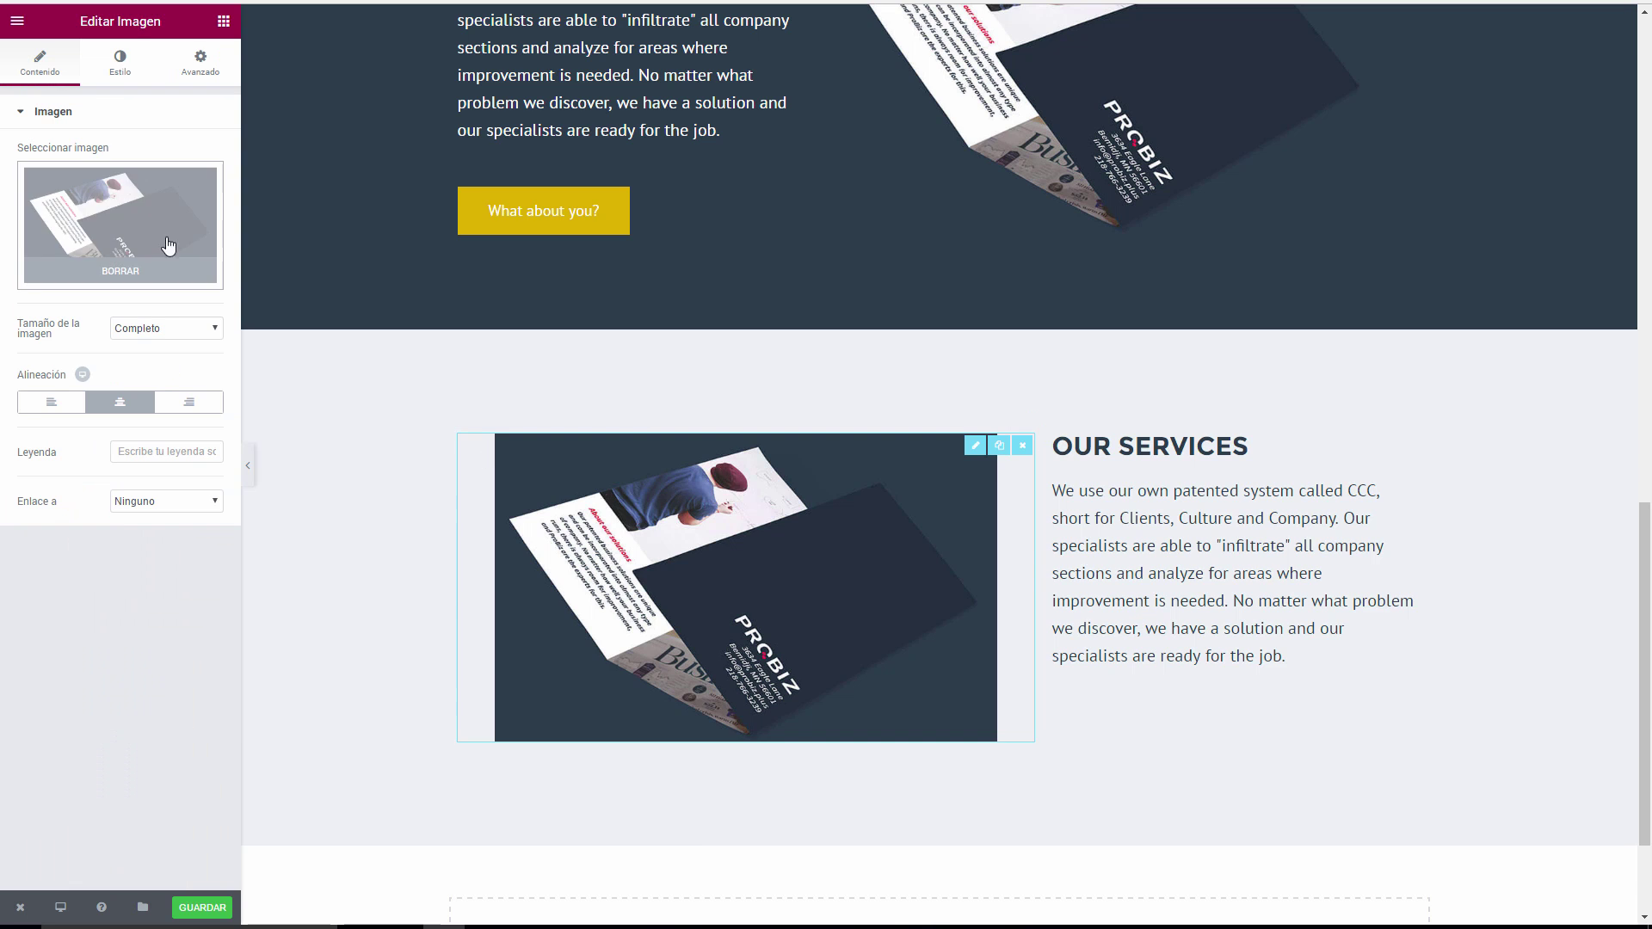
{"action": "left_click", "coordinate": [113, 222]}
{"action": "left_click", "coordinate": [114, 217]}
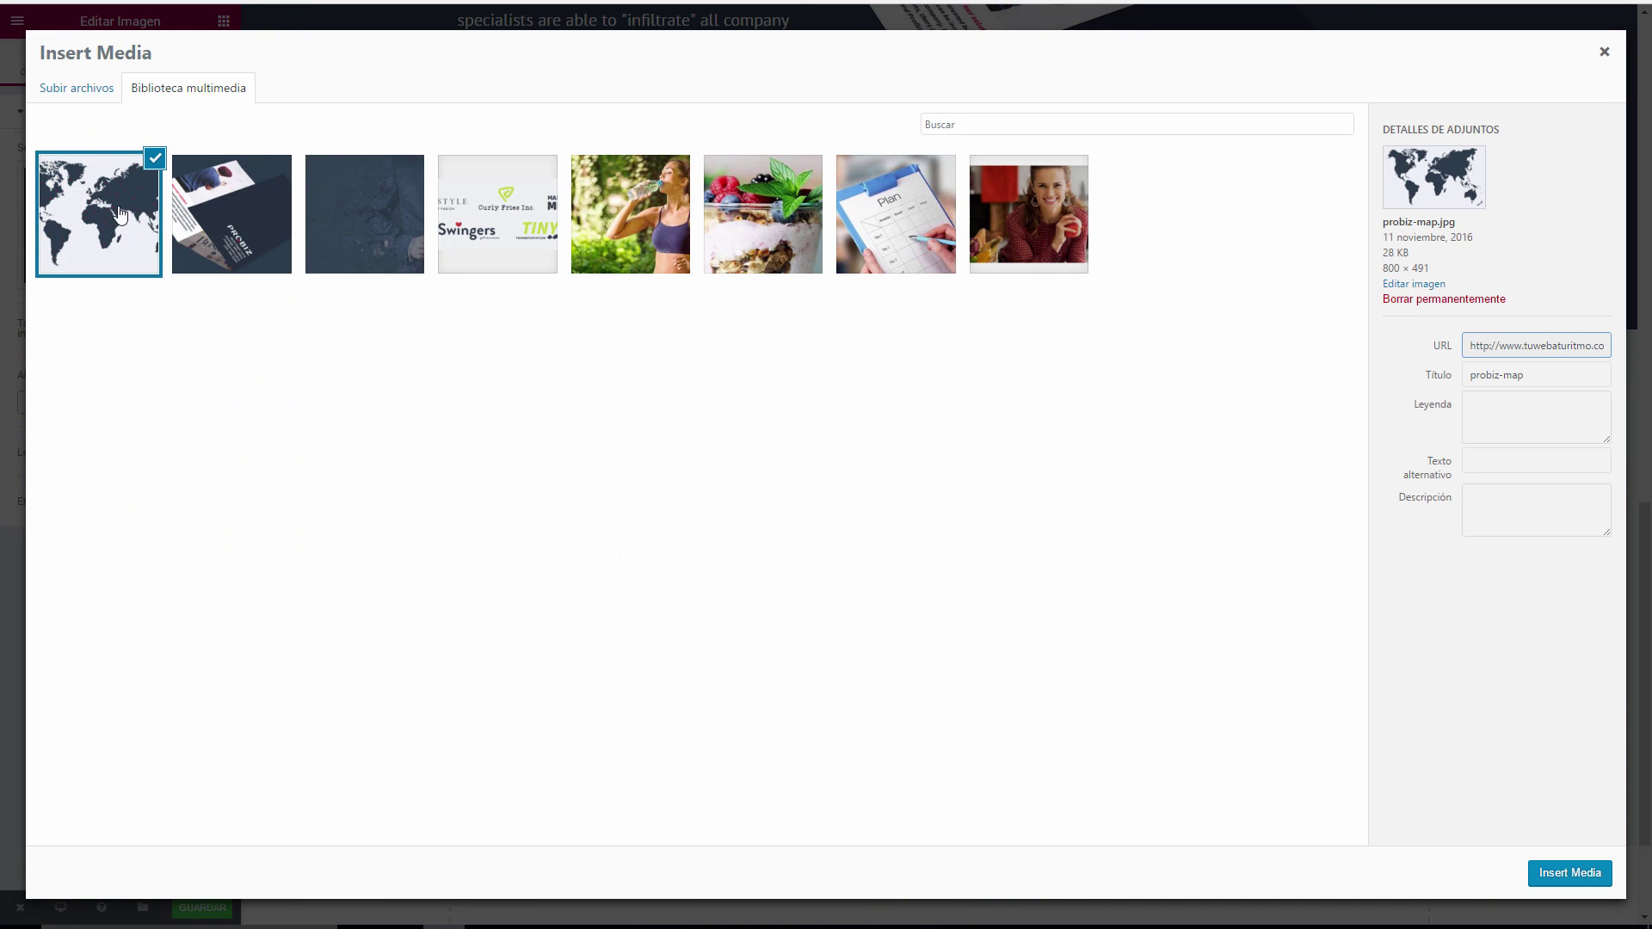
{"action": "left_click", "coordinate": [1572, 873]}
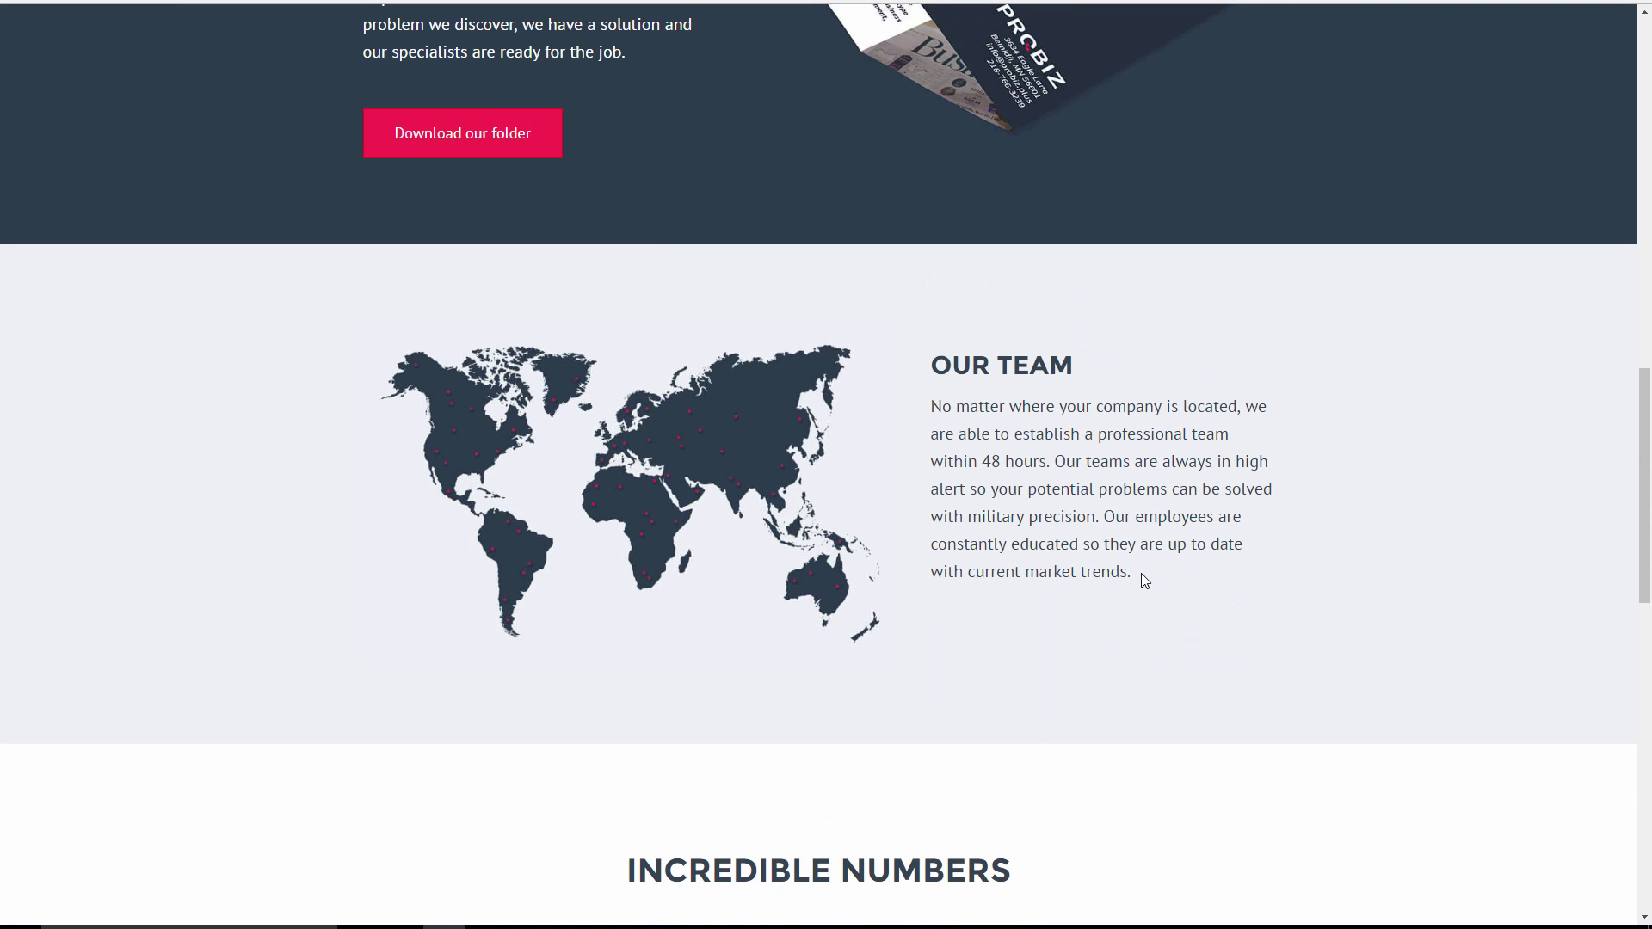
Replace the duplicated section's paragraph with the reference page's Our Team text, starting "No matter where your company is located".
{"action": "left_click_drag", "start_coordinate": [1143, 576], "coordinate": [934, 407]}
{"action": "key", "text": "ctrl+c"}
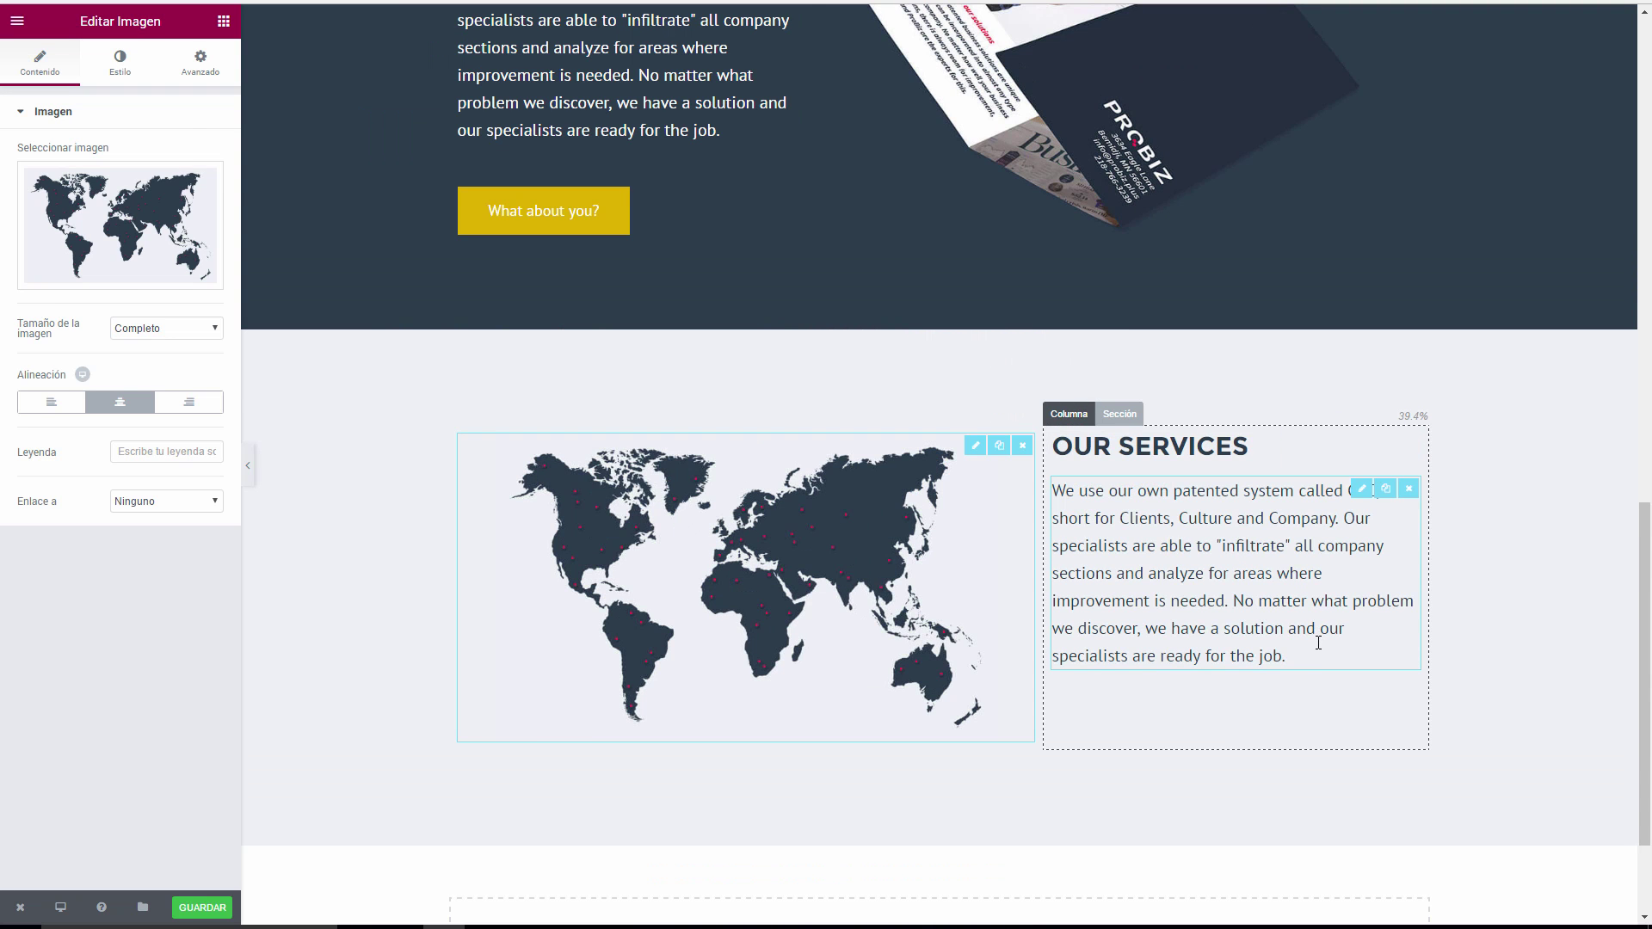
{"action": "left_click", "coordinate": [1290, 657]}
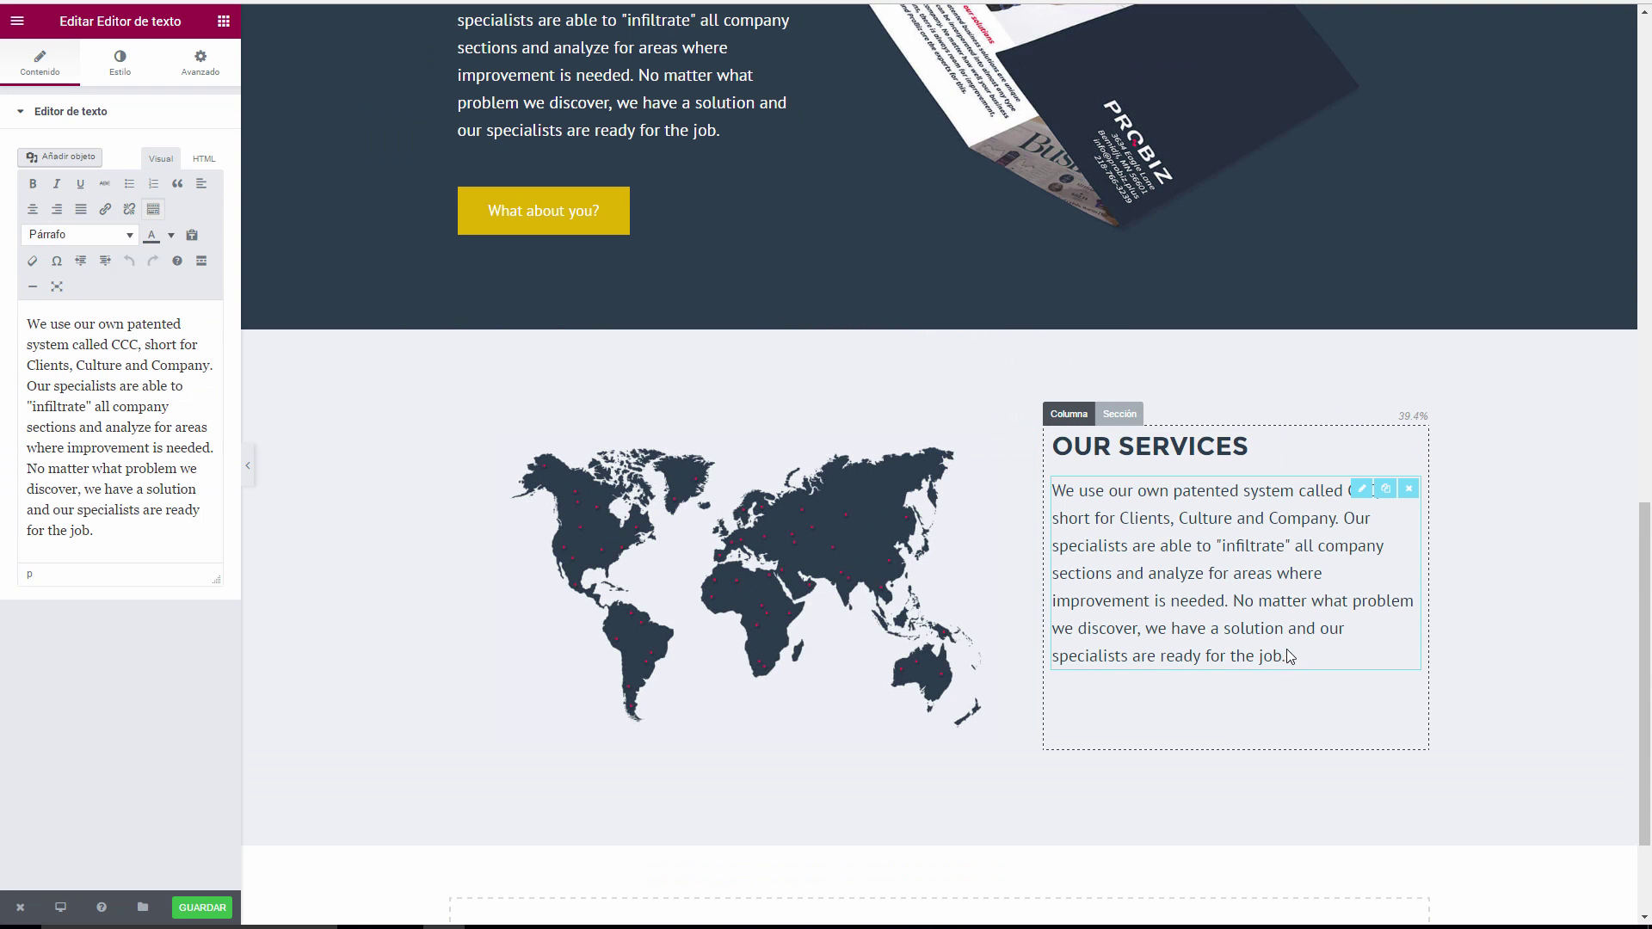
{"action": "left_click_drag", "start_coordinate": [119, 544], "coordinate": [11, 301]}
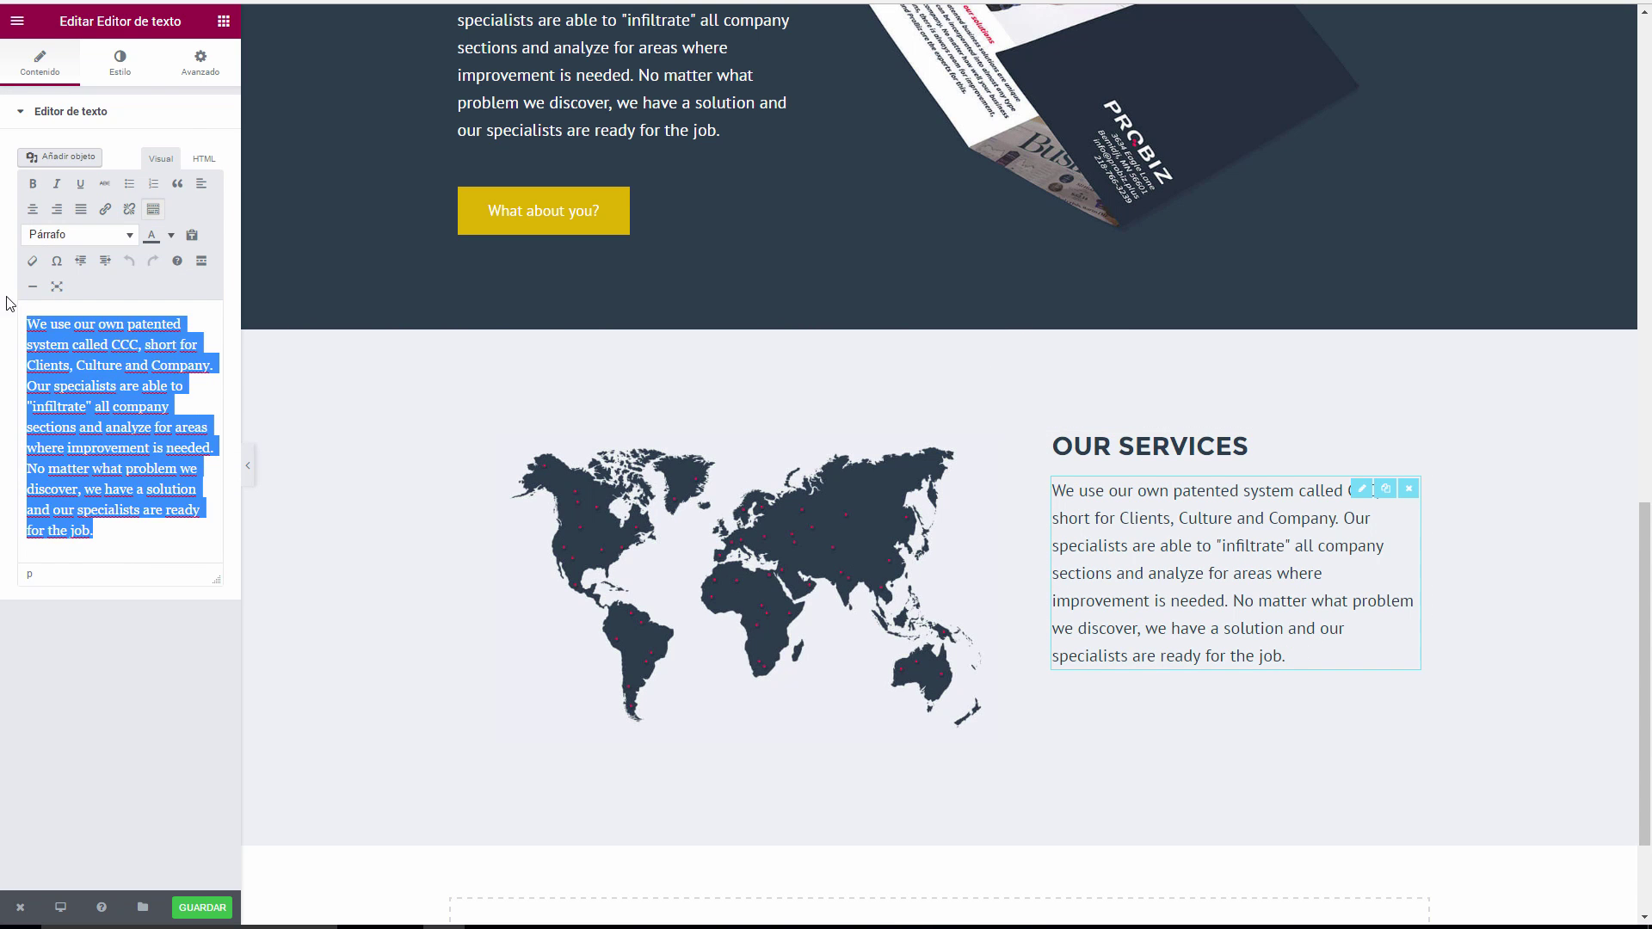
{"action": "key", "text": "ctrl+v"}
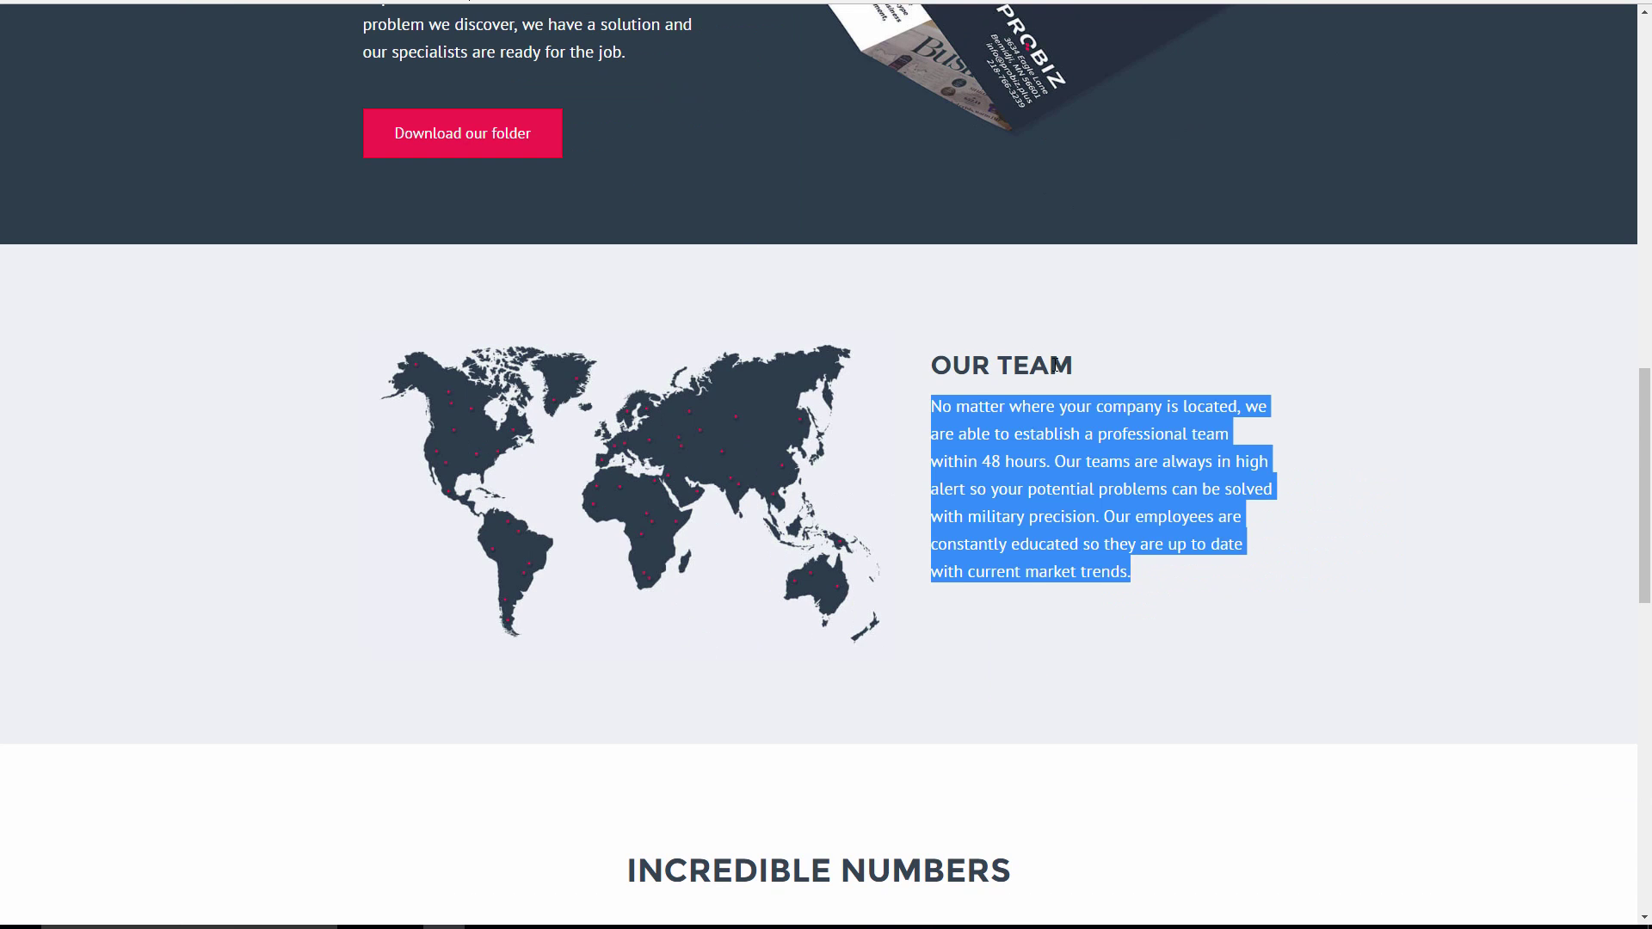
Replace the duplicated section's "OUR SERVICES" heading with "OUR TEAM", copied from the reference page.
{"action": "left_click_drag", "start_coordinate": [1089, 374], "coordinate": [937, 365]}
{"action": "key", "text": "ctrl+c"}
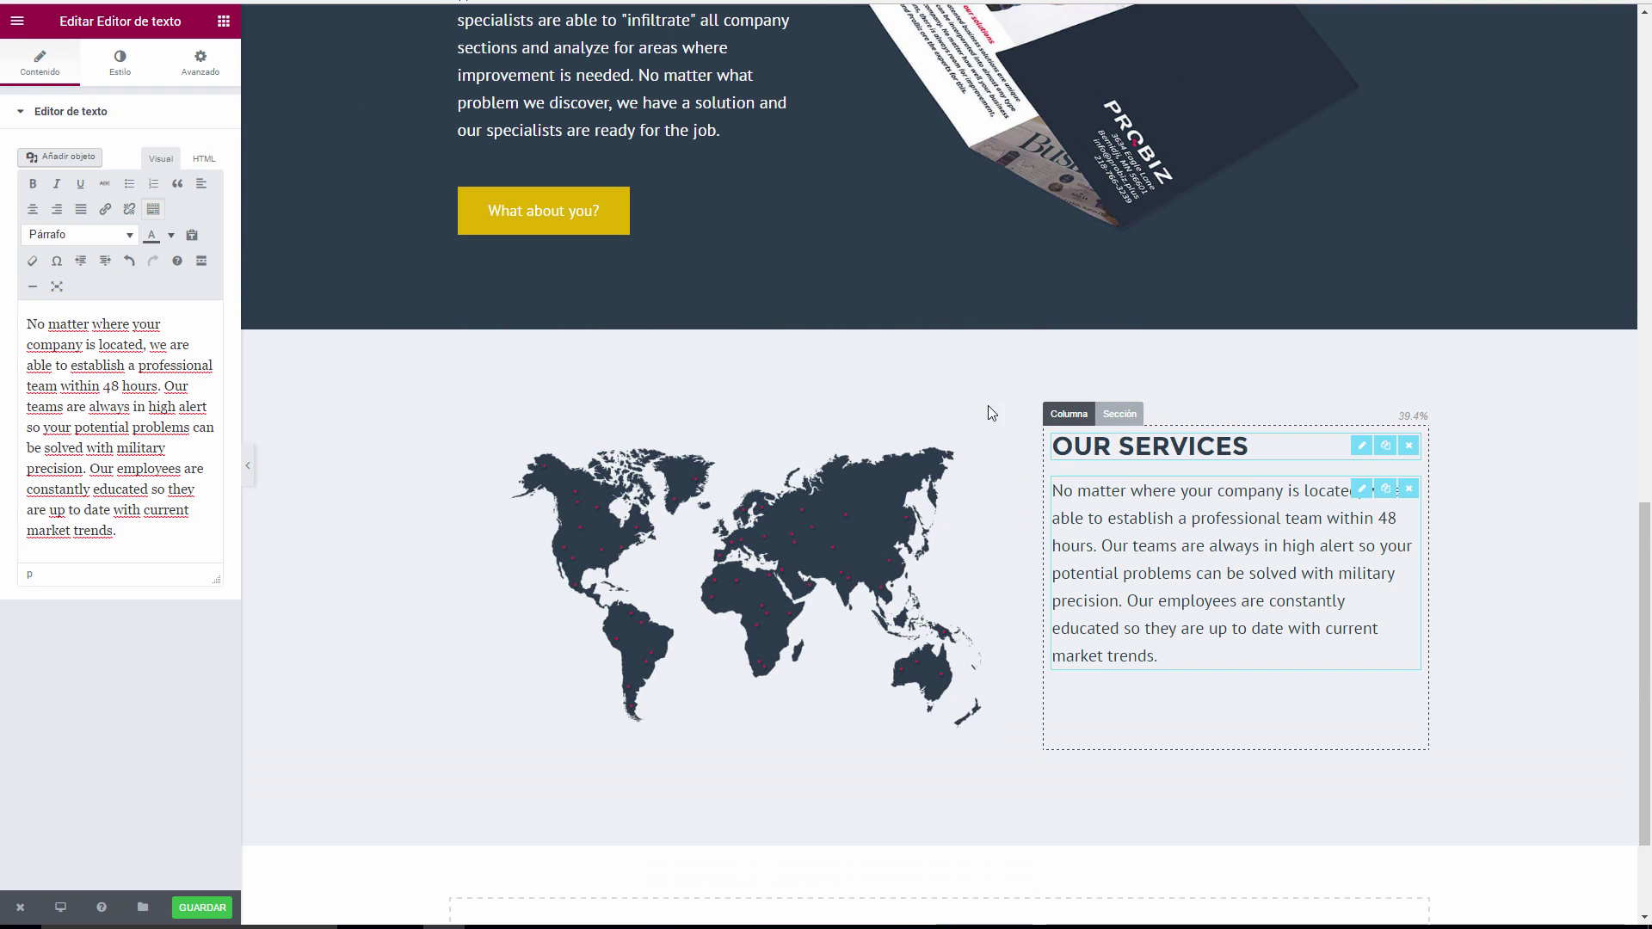
{"action": "left_click", "coordinate": [1361, 446]}
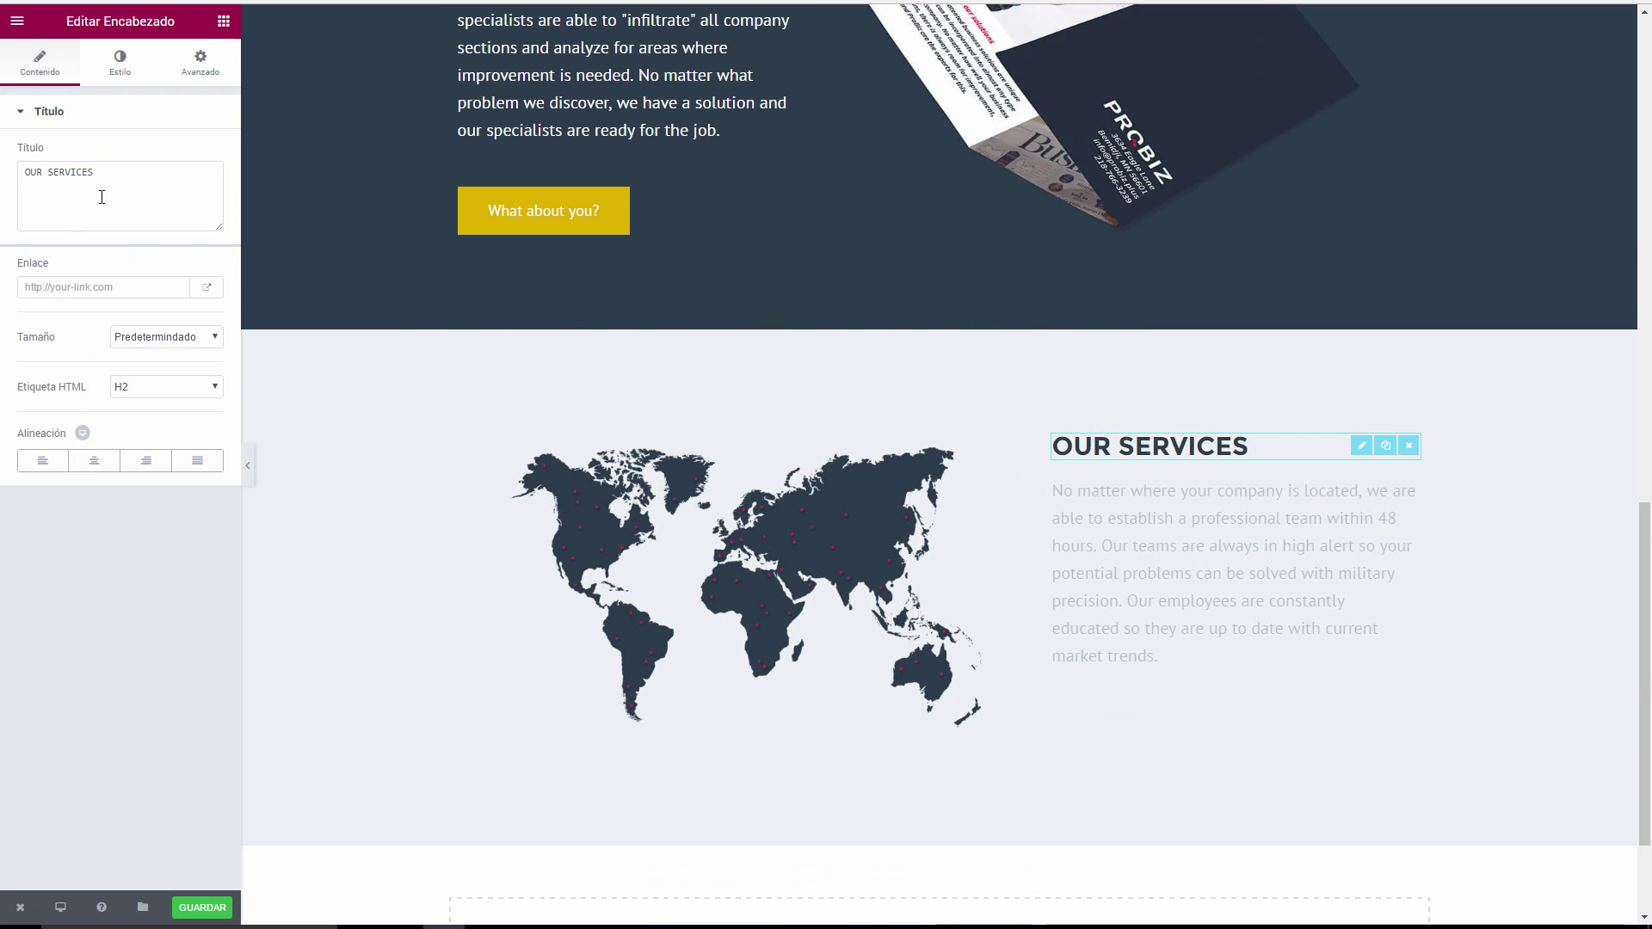
{"action": "left_click_drag", "start_coordinate": [97, 172], "coordinate": [4, 166]}
{"action": "key", "text": "ctrl+v"}
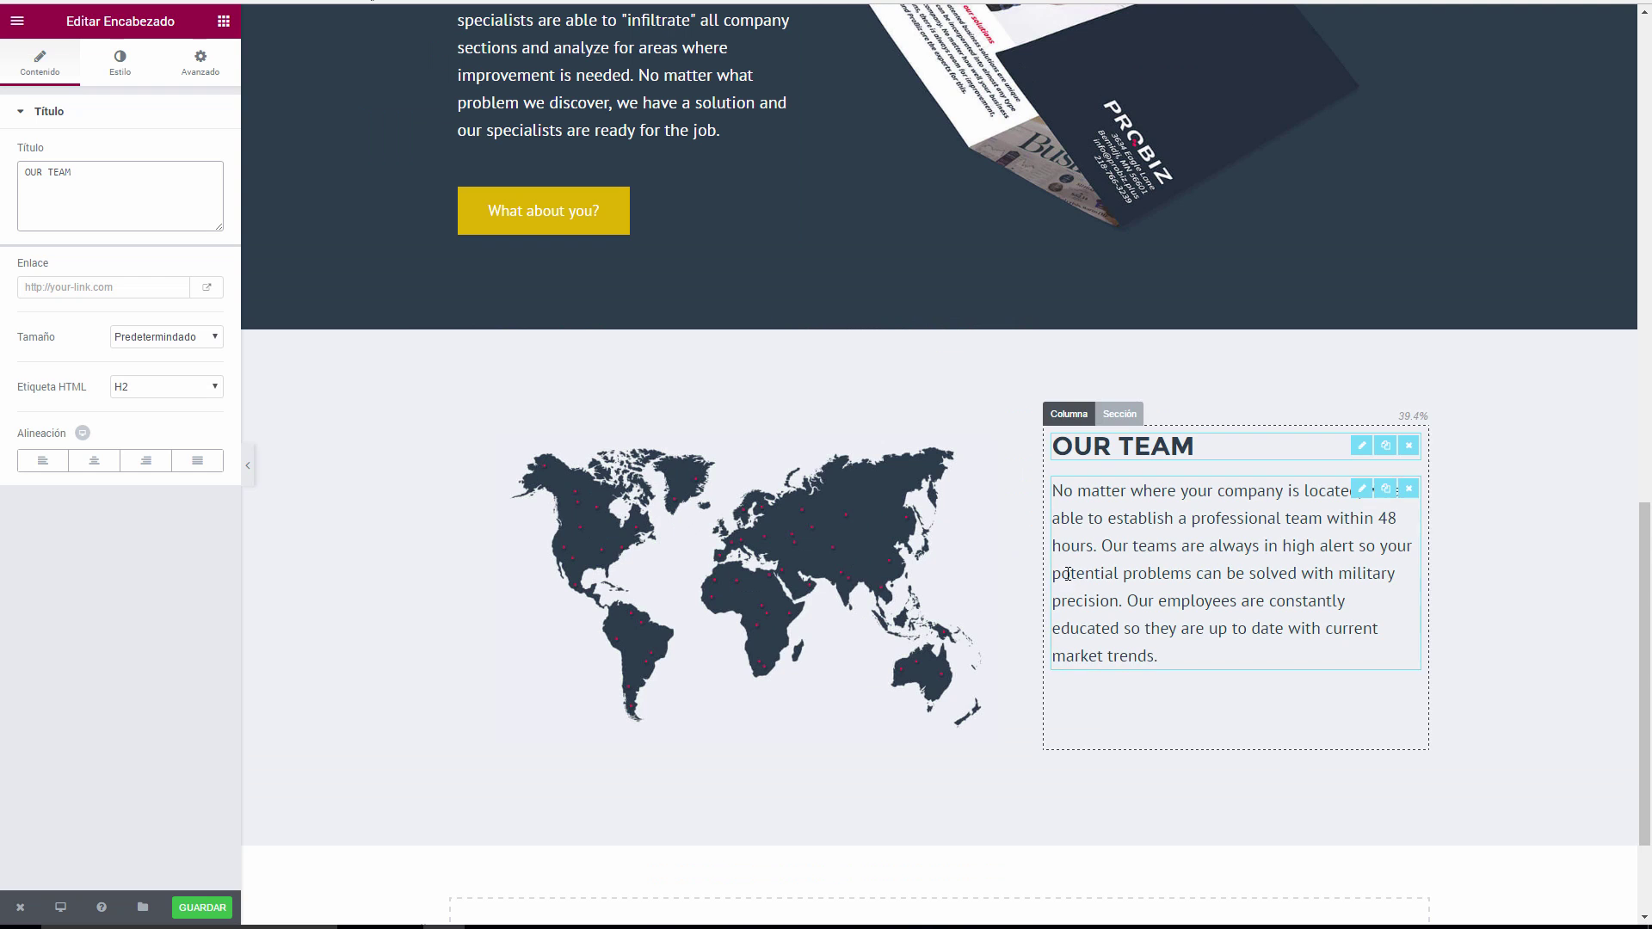
Widen the Our Team section's map image column to 63.0% and compare the layout with the reference page.
{"action": "left_click_drag", "start_coordinate": [1044, 568], "coordinate": [1069, 568]}
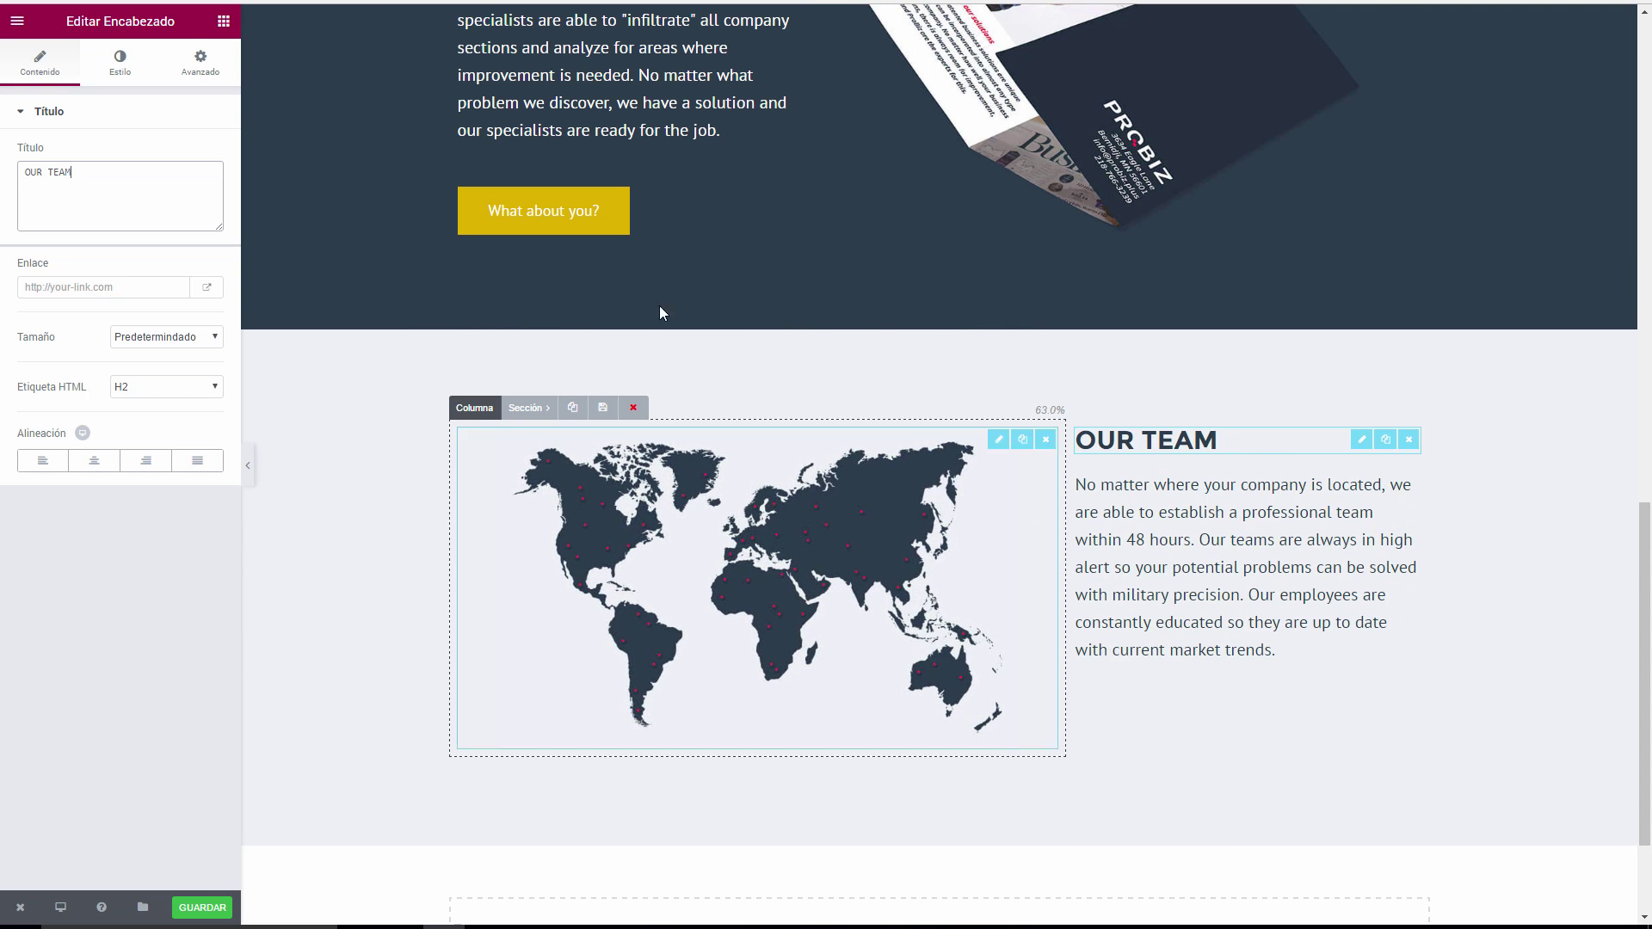
{"action": "left_click", "coordinate": [250, 466]}
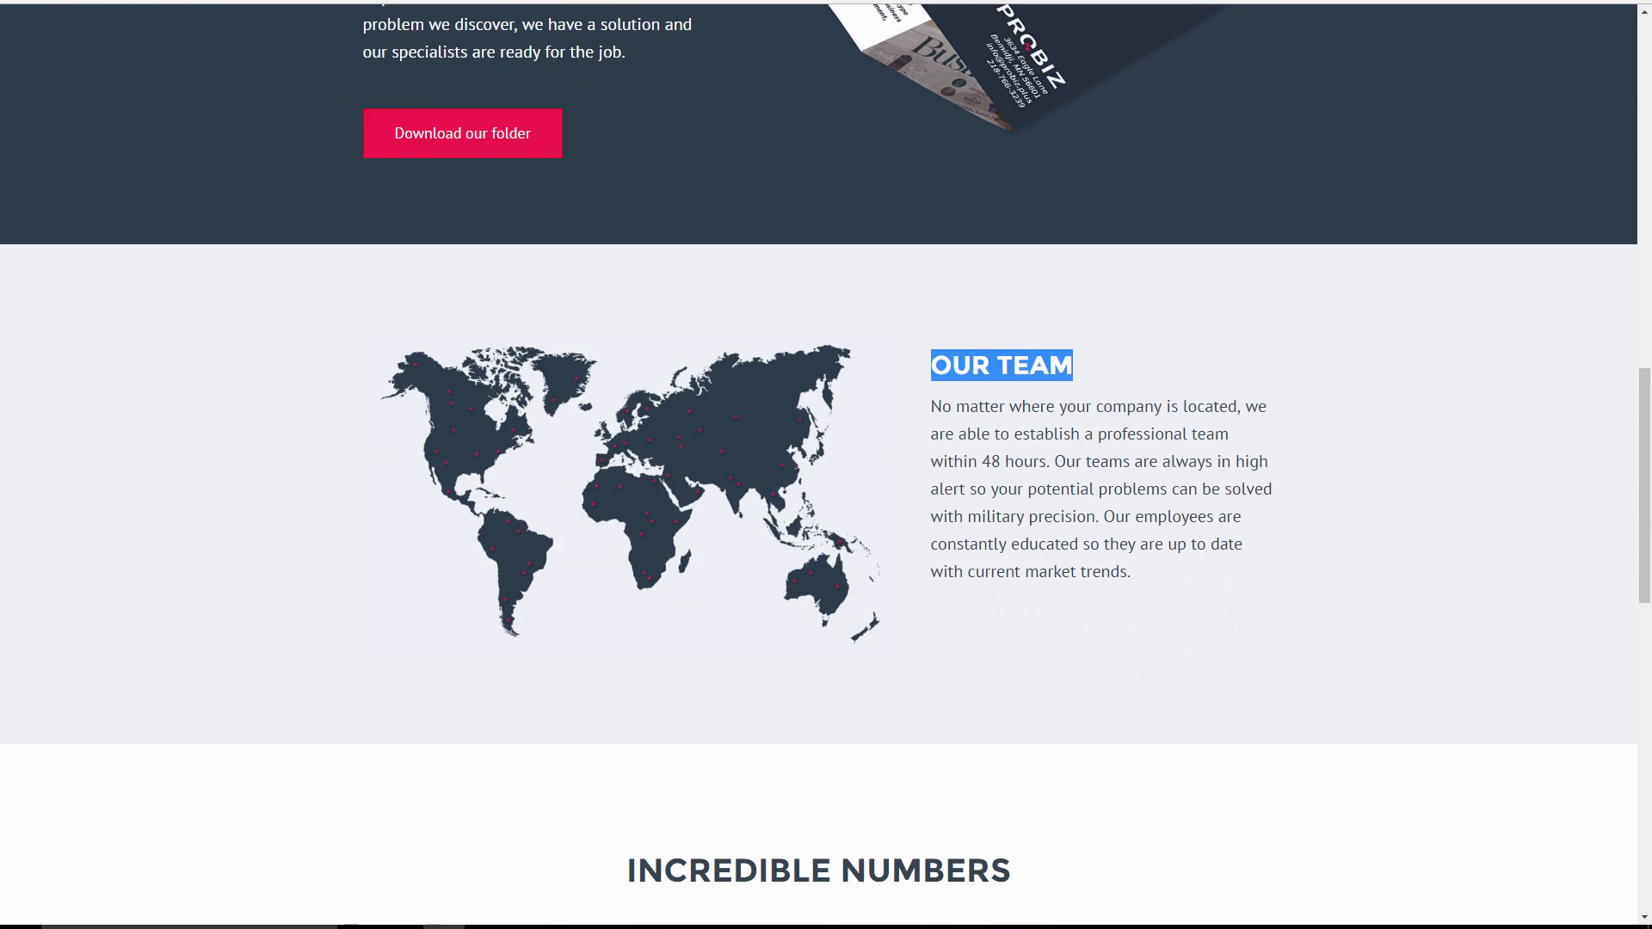
{"action": "scroll", "coordinate": [412, 113], "scroll_direction": "up", "scroll_amount": 2}
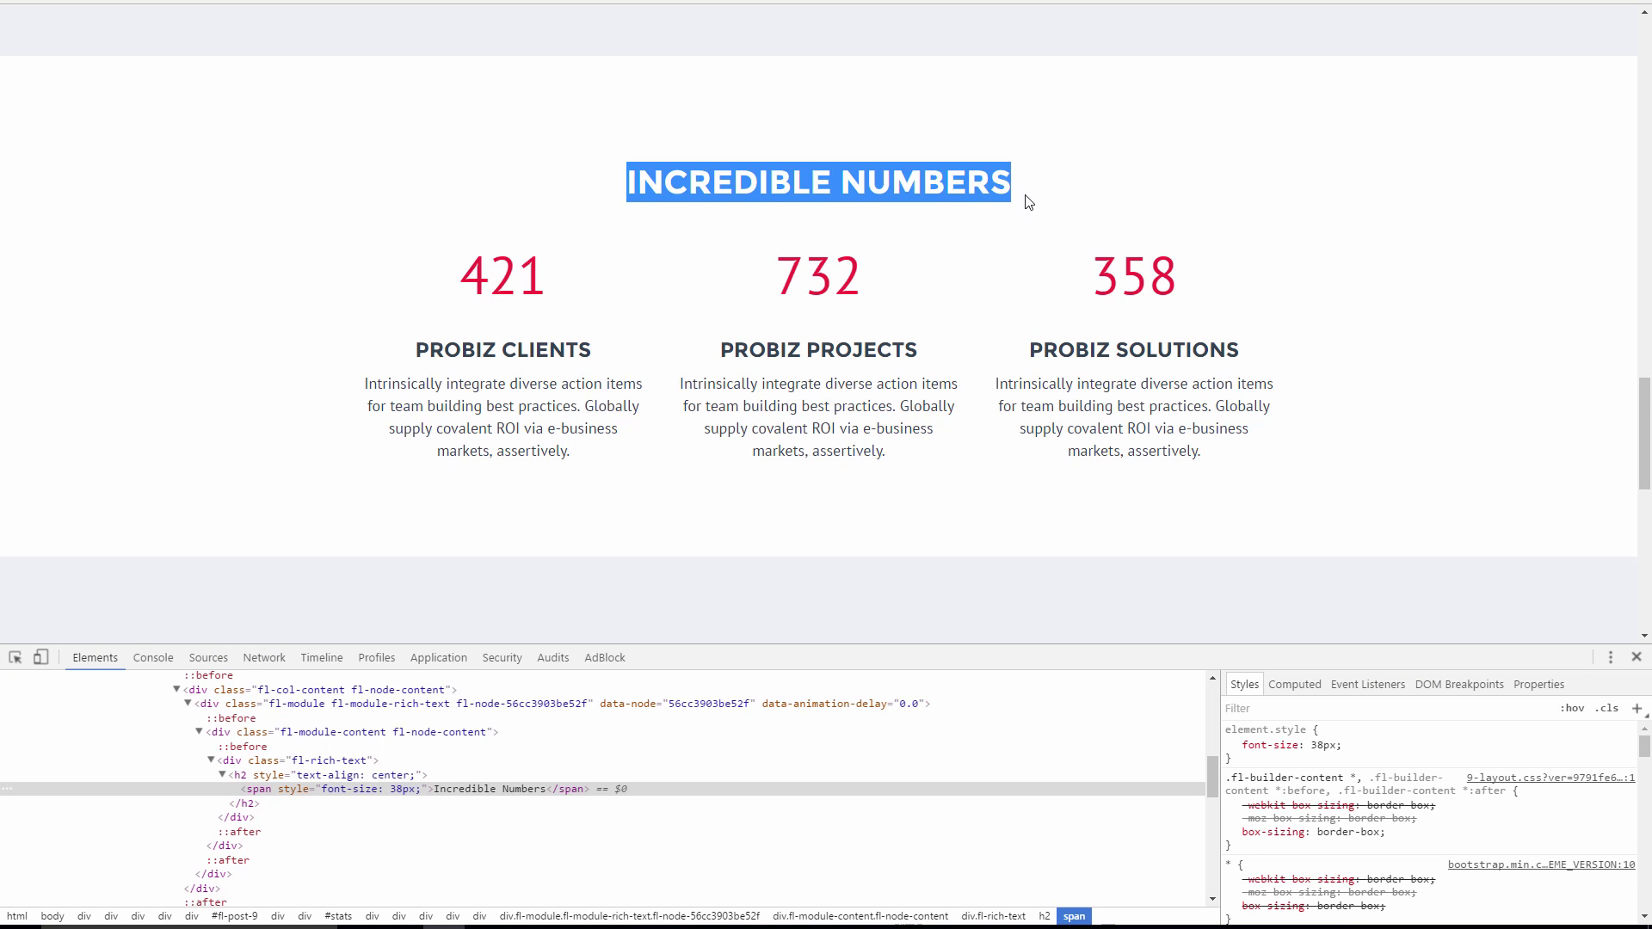
Copy the "INCREDIBLE NUMBERS" heading text from the reference page and close the developer tools there.
{"action": "left_click", "coordinate": [1028, 209]}
{"action": "left_click_drag", "start_coordinate": [605, 194], "coordinate": [1033, 172]}
{"action": "key", "text": "ctrl+c"}
{"action": "left_click", "coordinate": [1637, 658]}
{"action": "left_click", "coordinate": [739, 288]}
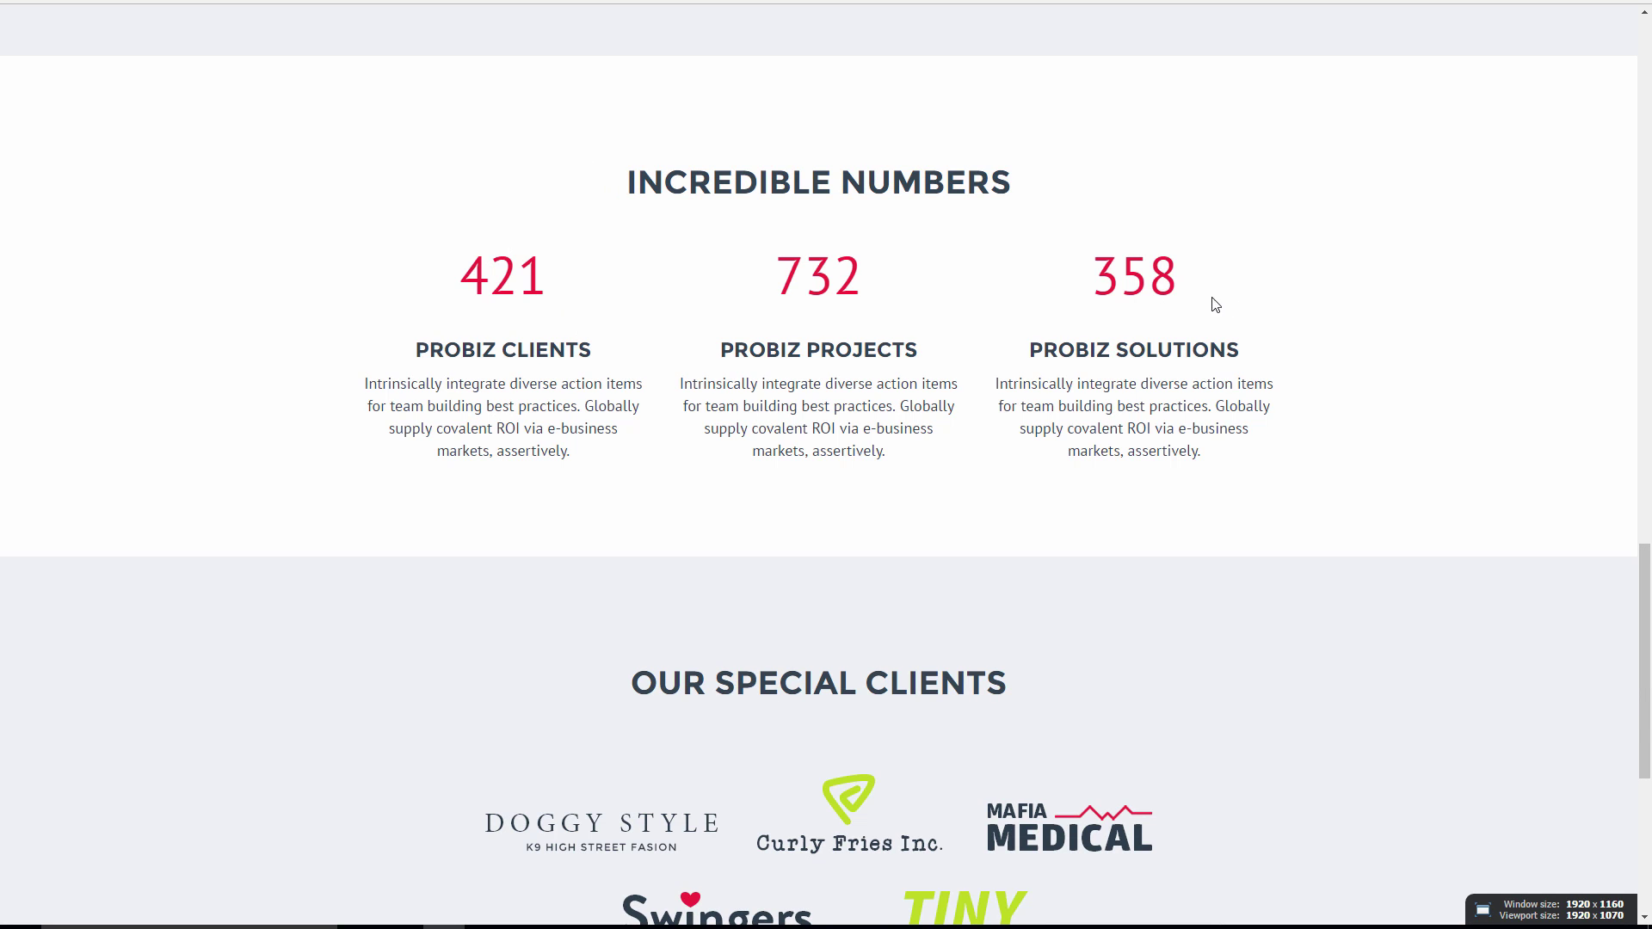
{"action": "scroll", "coordinate": [1018, 321], "scroll_direction": "up", "scroll_amount": 2}
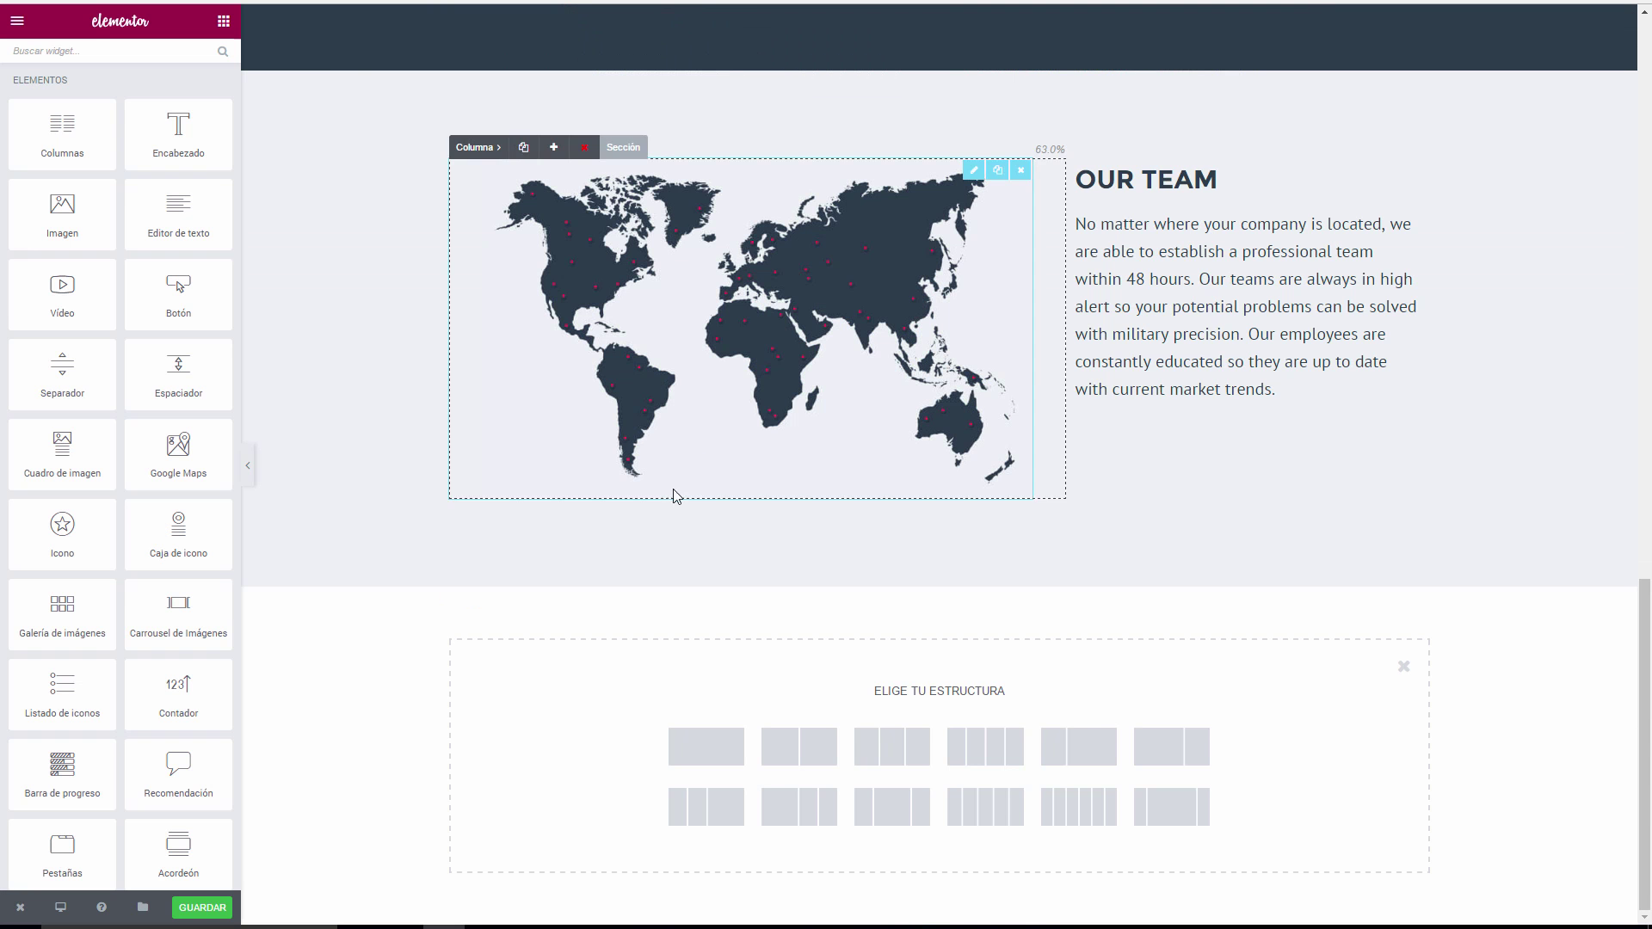
Add a single-column section below Our Team and insert a heading with the copied text "INCREDIBLE NUMBERS".
{"action": "left_click", "coordinate": [720, 753]}
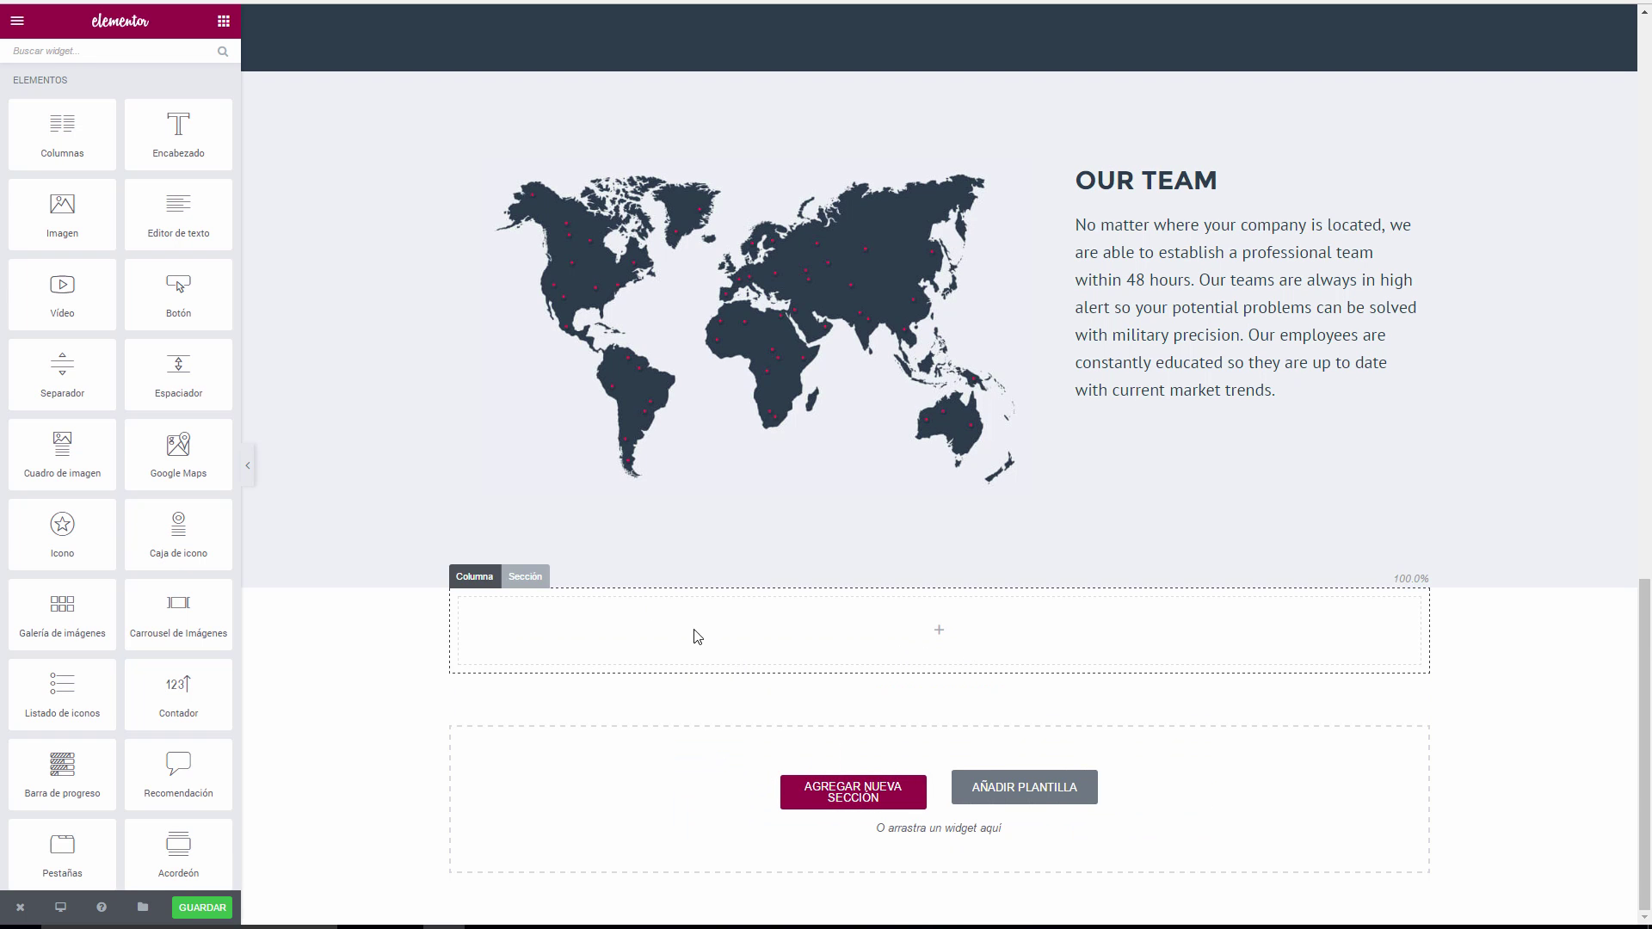
{"action": "left_click_drag", "start_coordinate": [129, 135], "coordinate": [903, 611]}
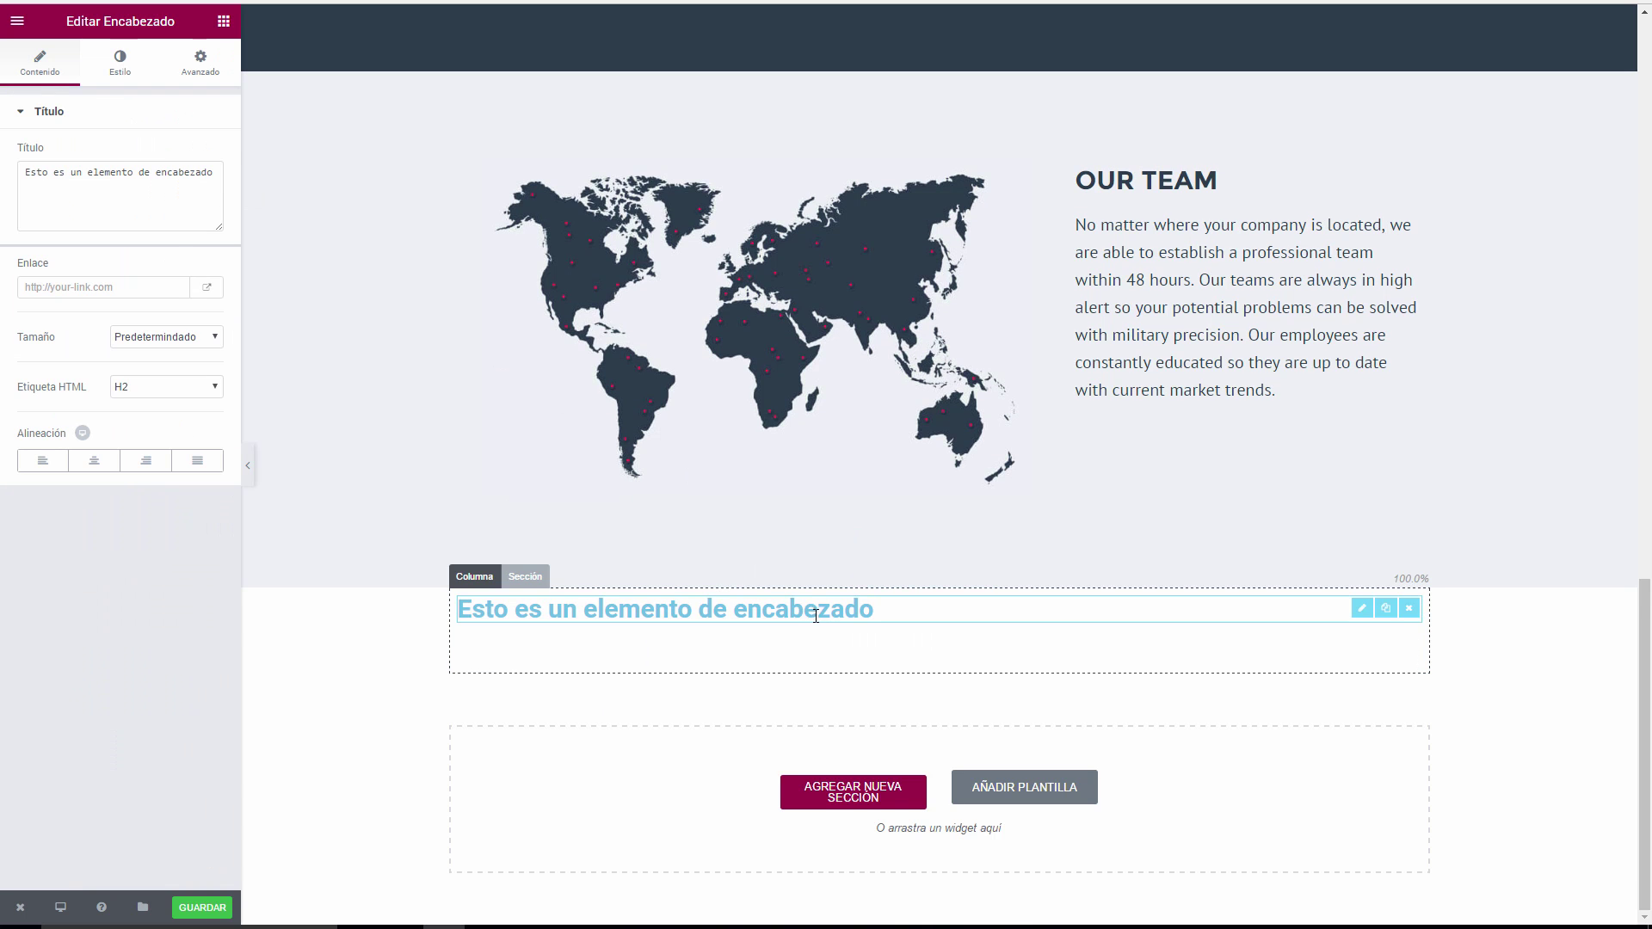
{"action": "left_click_drag", "start_coordinate": [34, 170], "coordinate": [281, 183]}
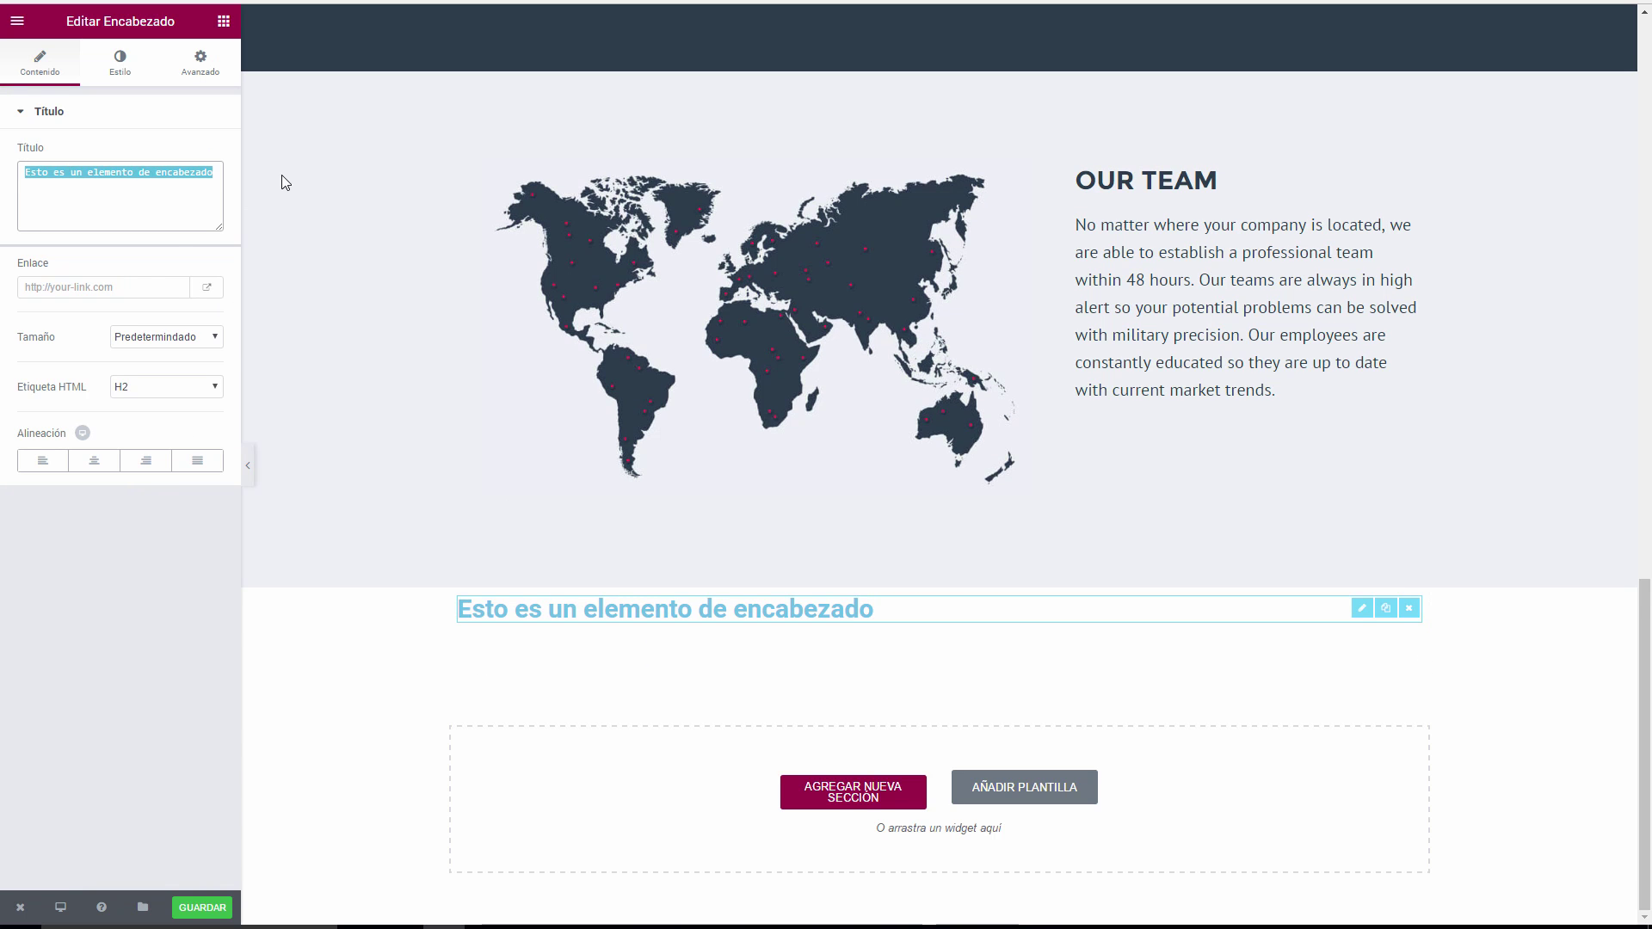
{"action": "key", "text": "ctrl+v"}
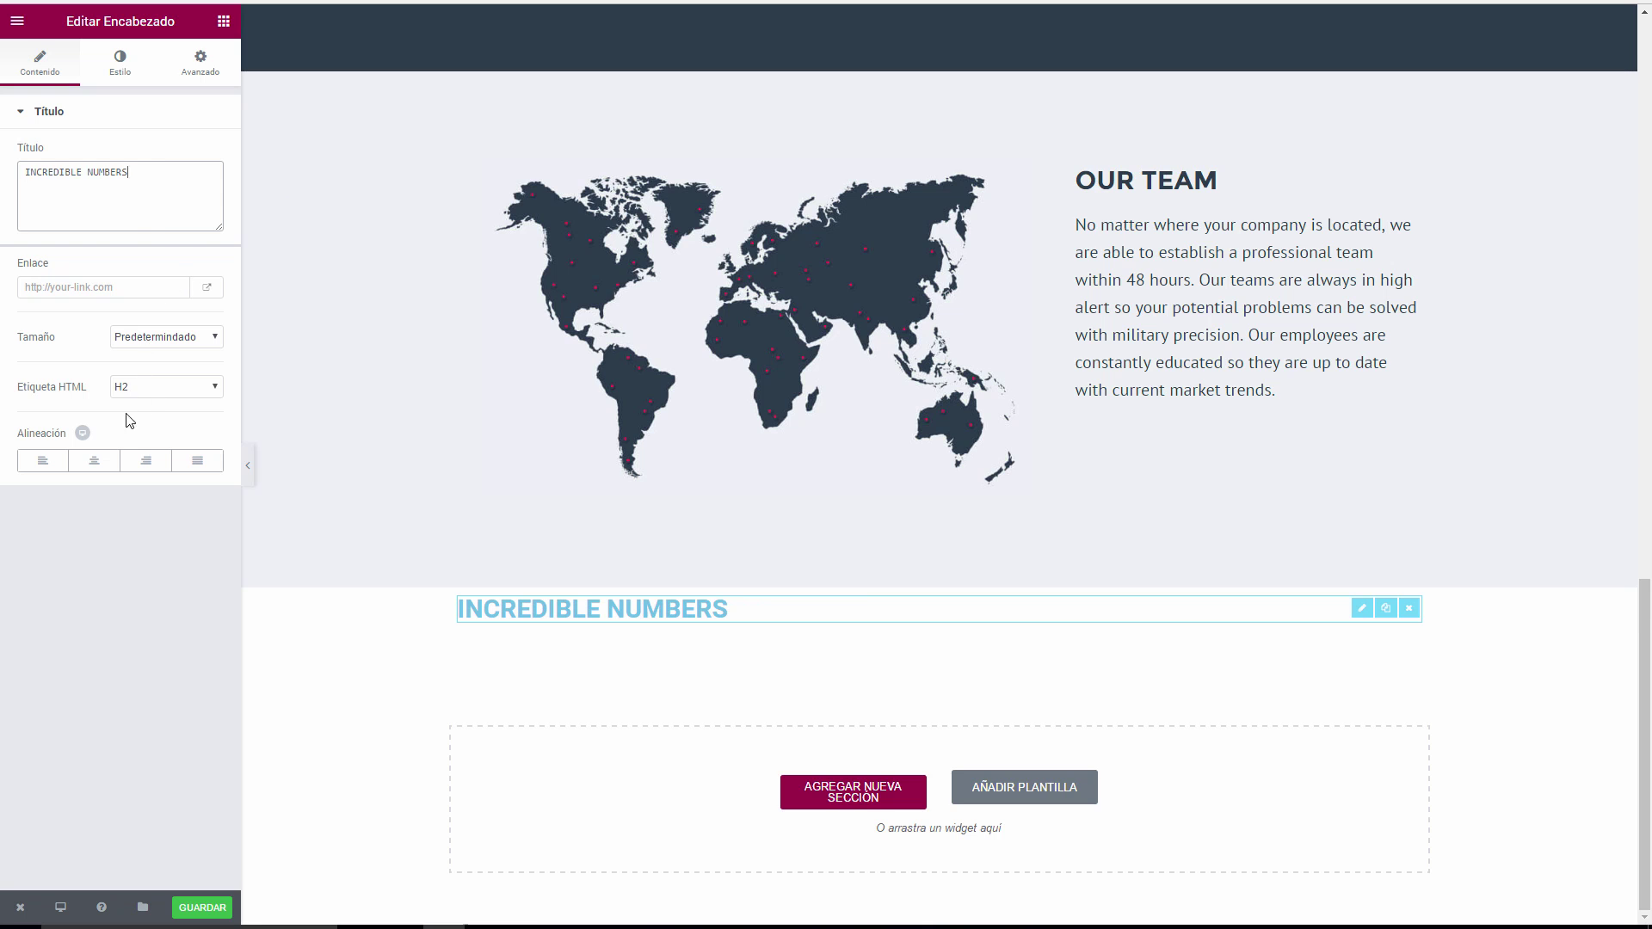
Centre the "INCREDIBLE NUMBERS" heading and set its text colour to the dark palette swatch #2c3c4c.
{"action": "left_click", "coordinate": [96, 464]}
{"action": "left_click", "coordinate": [96, 467]}
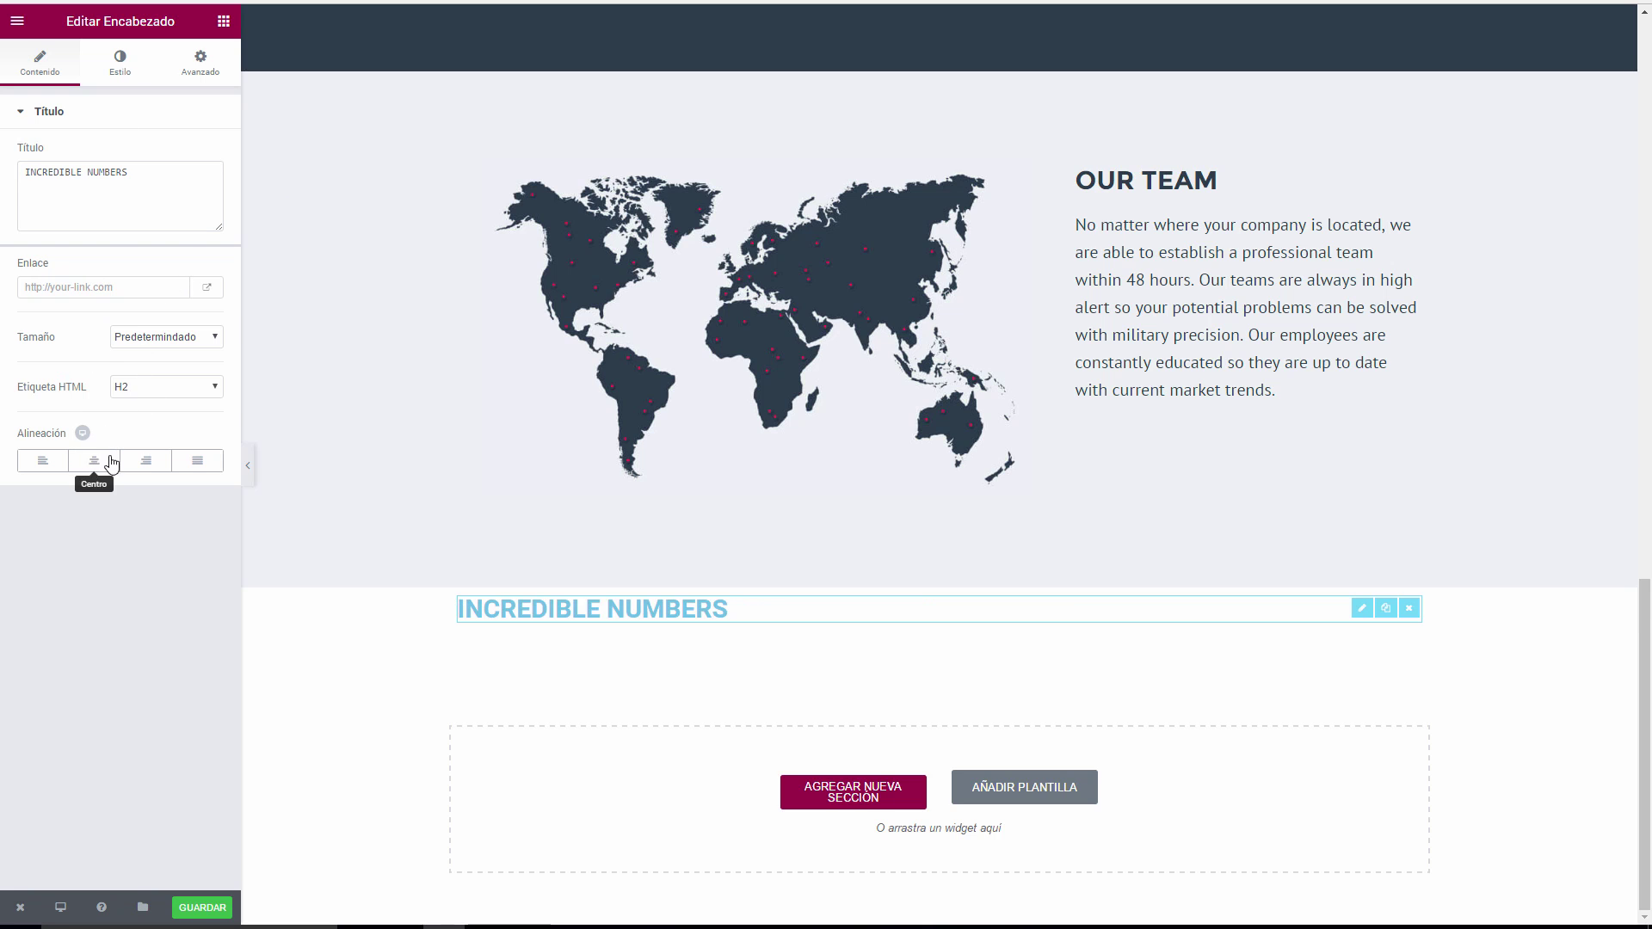
{"action": "left_click", "coordinate": [99, 465]}
{"action": "left_click", "coordinate": [121, 80]}
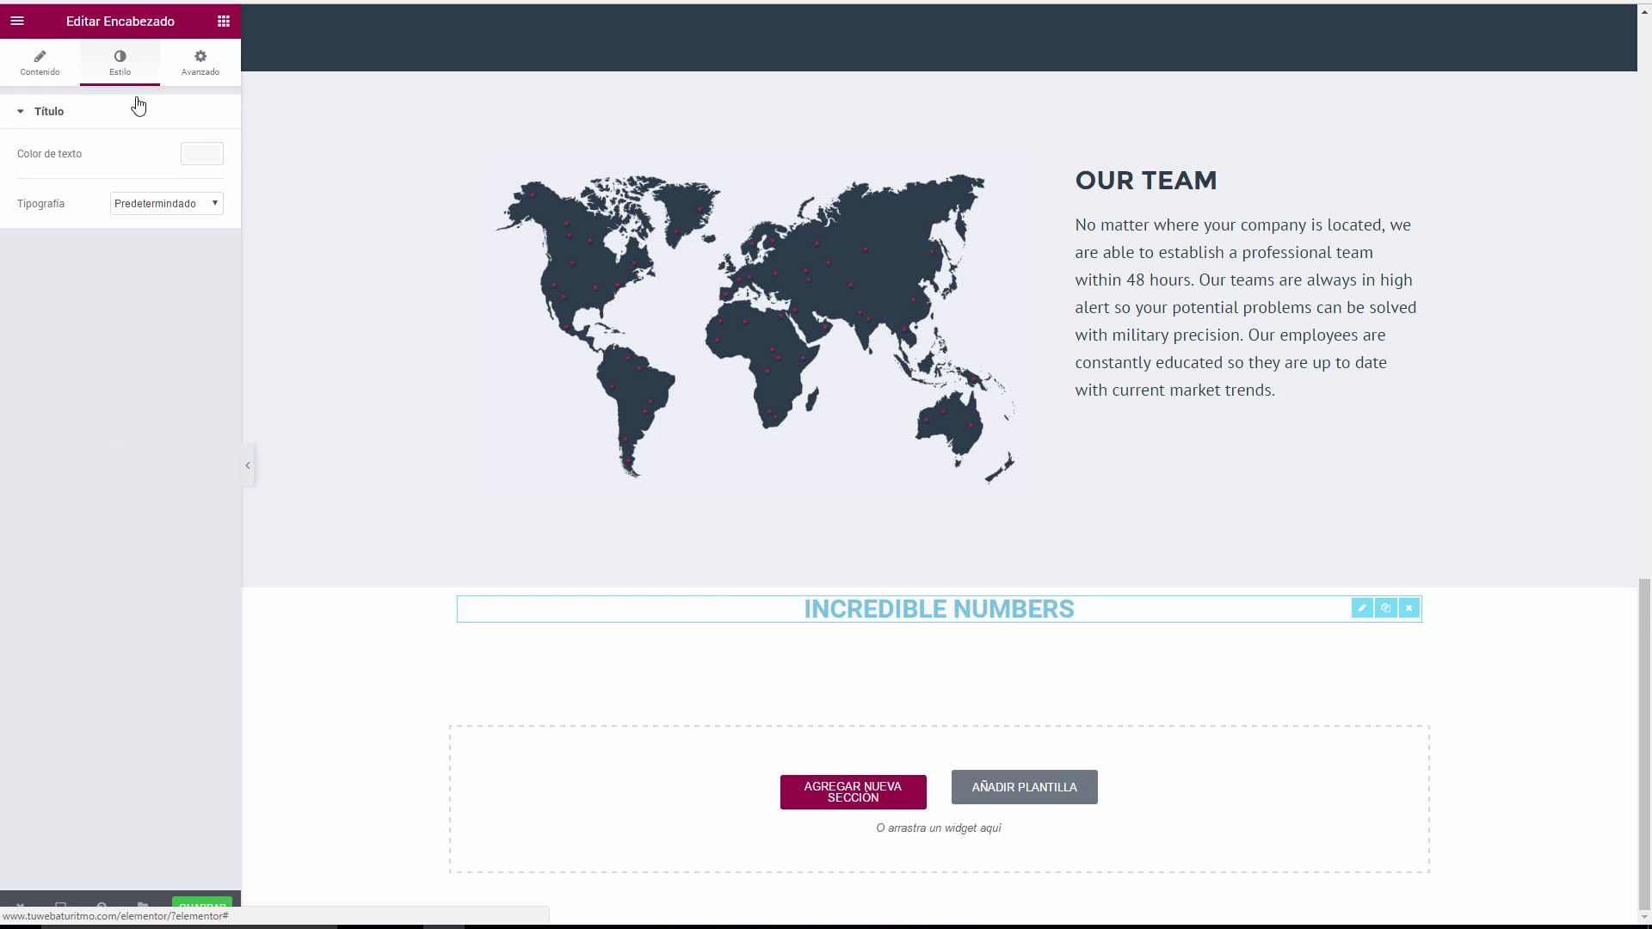
{"action": "left_click", "coordinate": [206, 155]}
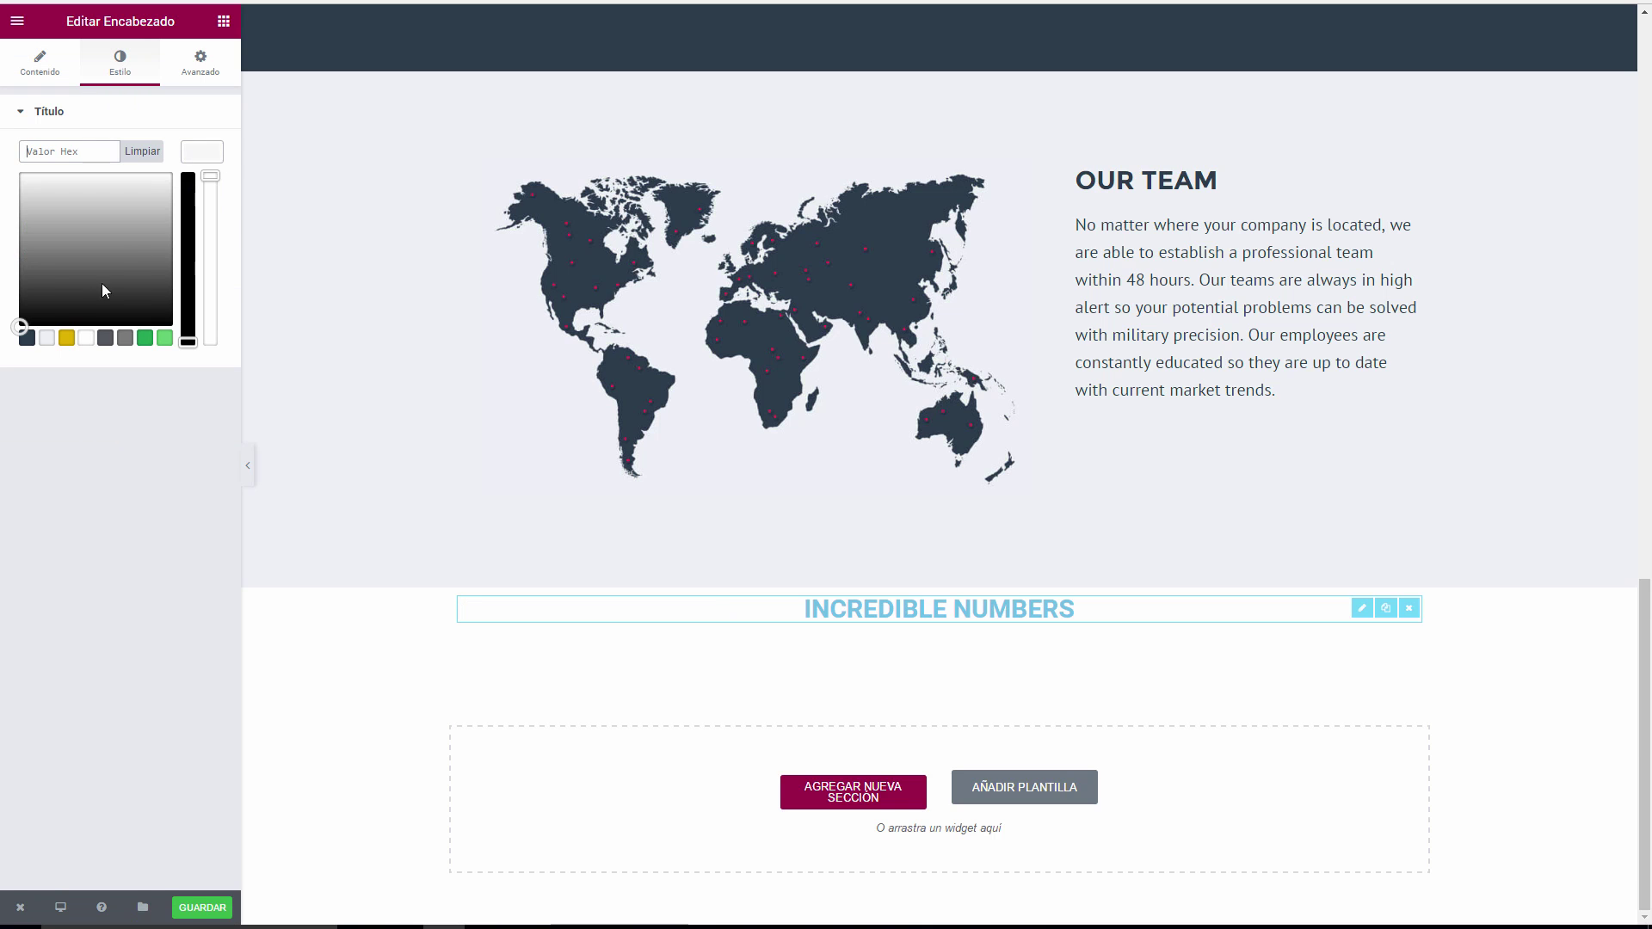
{"action": "left_click", "coordinate": [26, 337]}
{"action": "left_click", "coordinate": [133, 113]}
{"action": "left_click", "coordinate": [148, 116]}
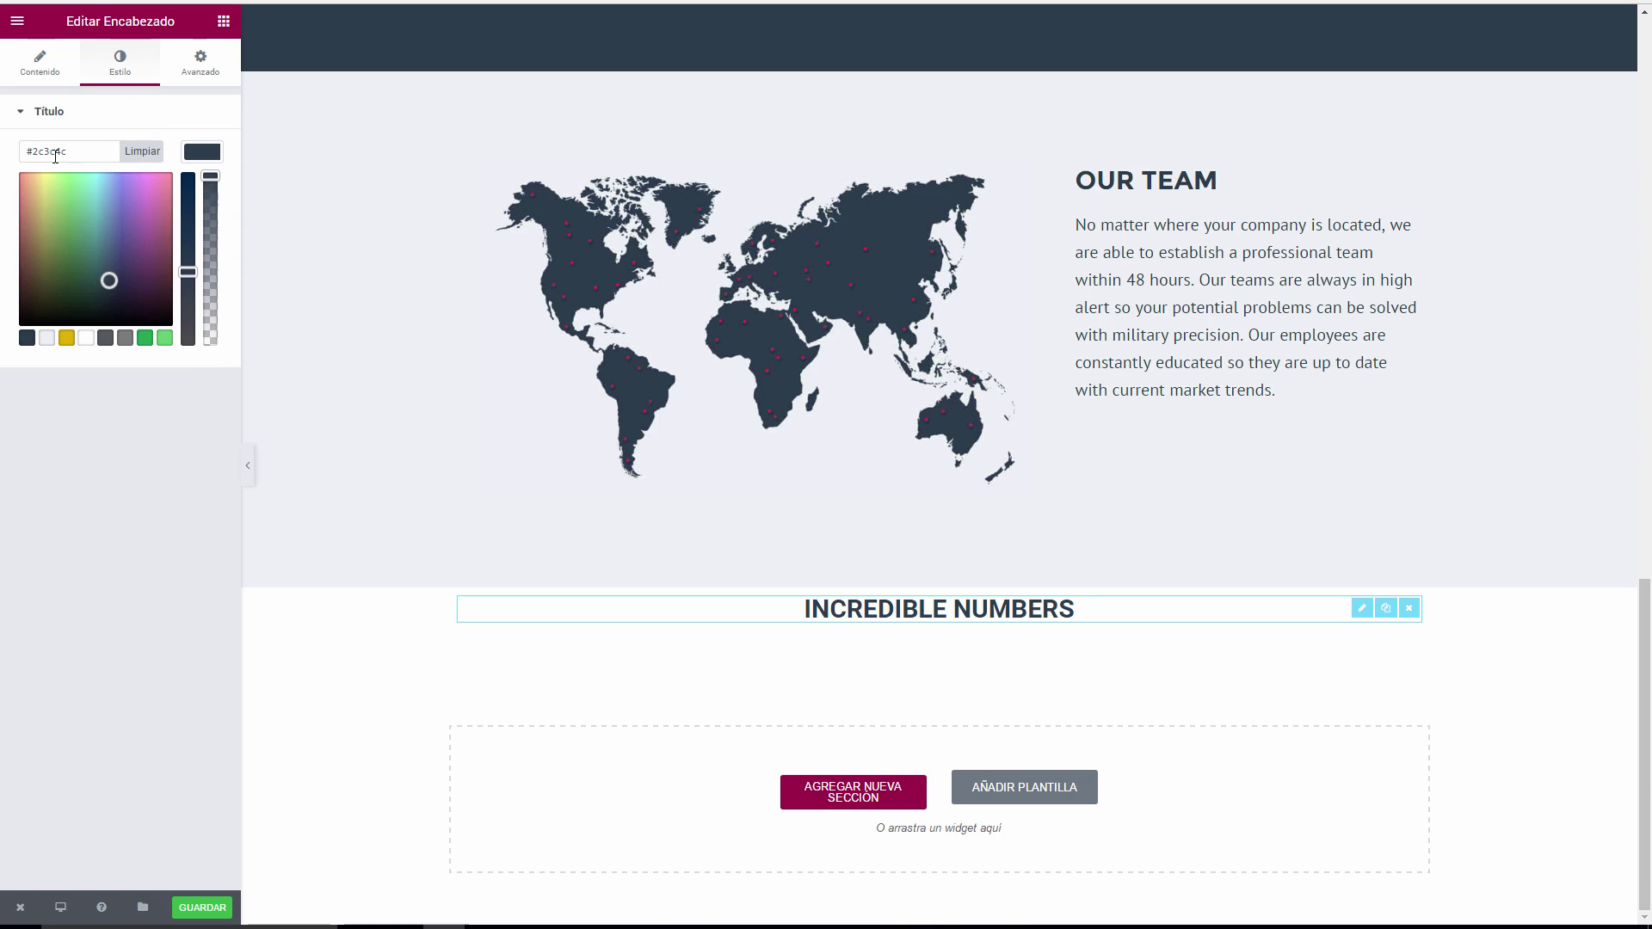
{"action": "left_click", "coordinate": [136, 348]}
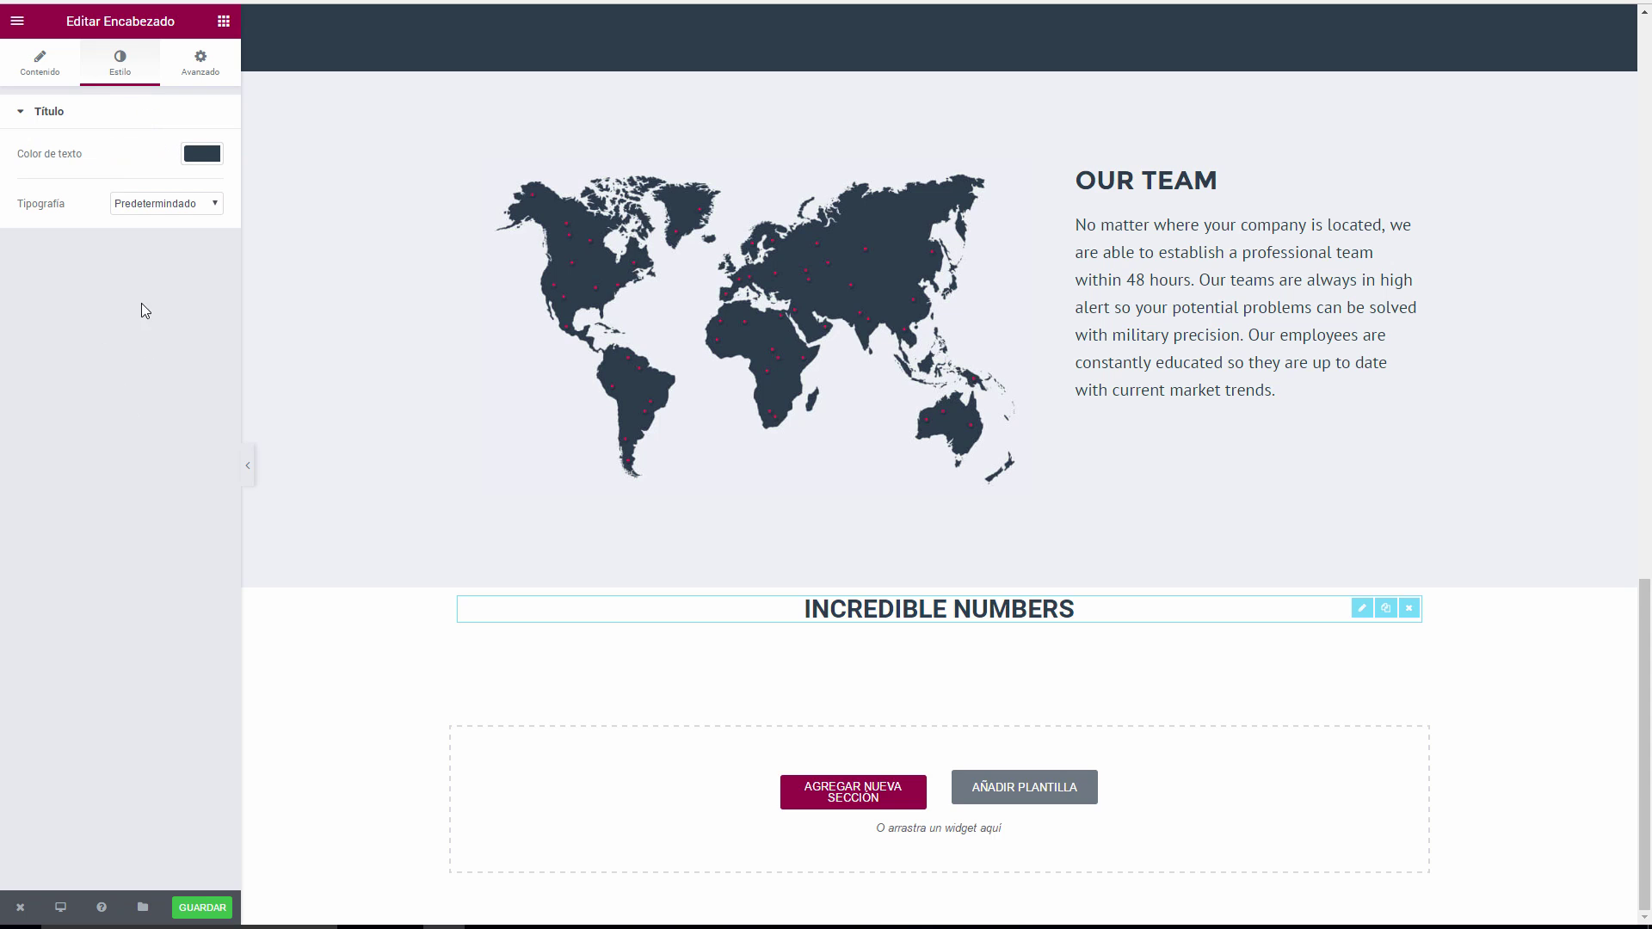
Give the "INCREDIBLE NUMBERS" heading custom typography with a size of 38 px and the Montserrat font family.
{"action": "left_click", "coordinate": [159, 204]}
{"action": "left_click", "coordinate": [147, 234]}
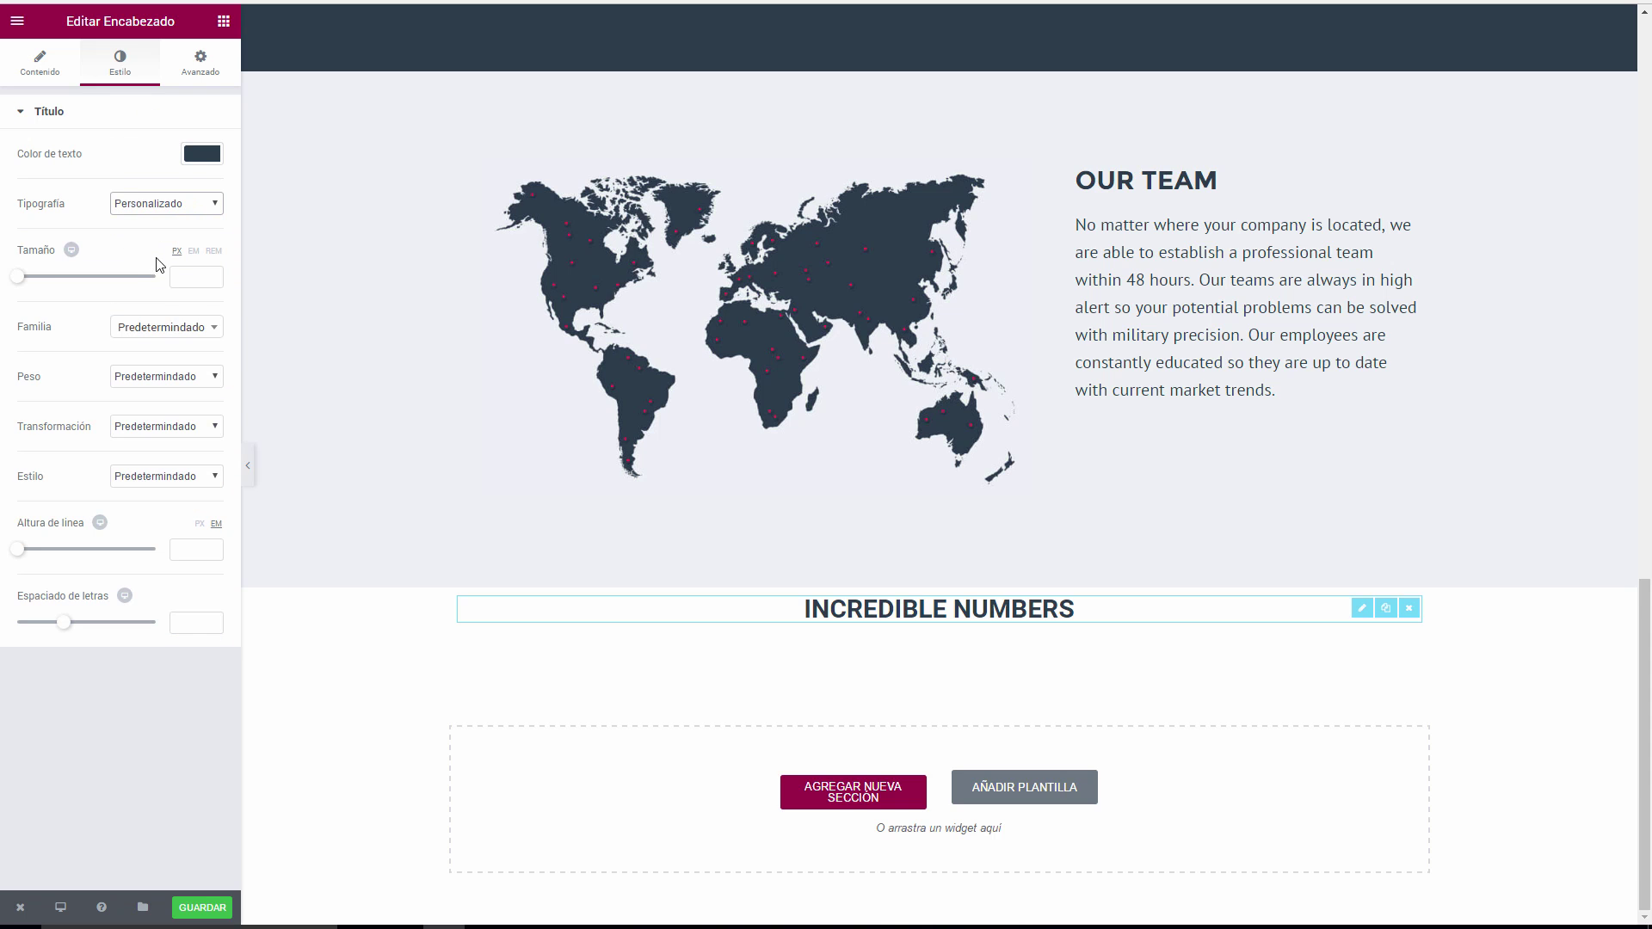
{"action": "left_click", "coordinate": [197, 277]}
{"action": "type", "text": "38"}
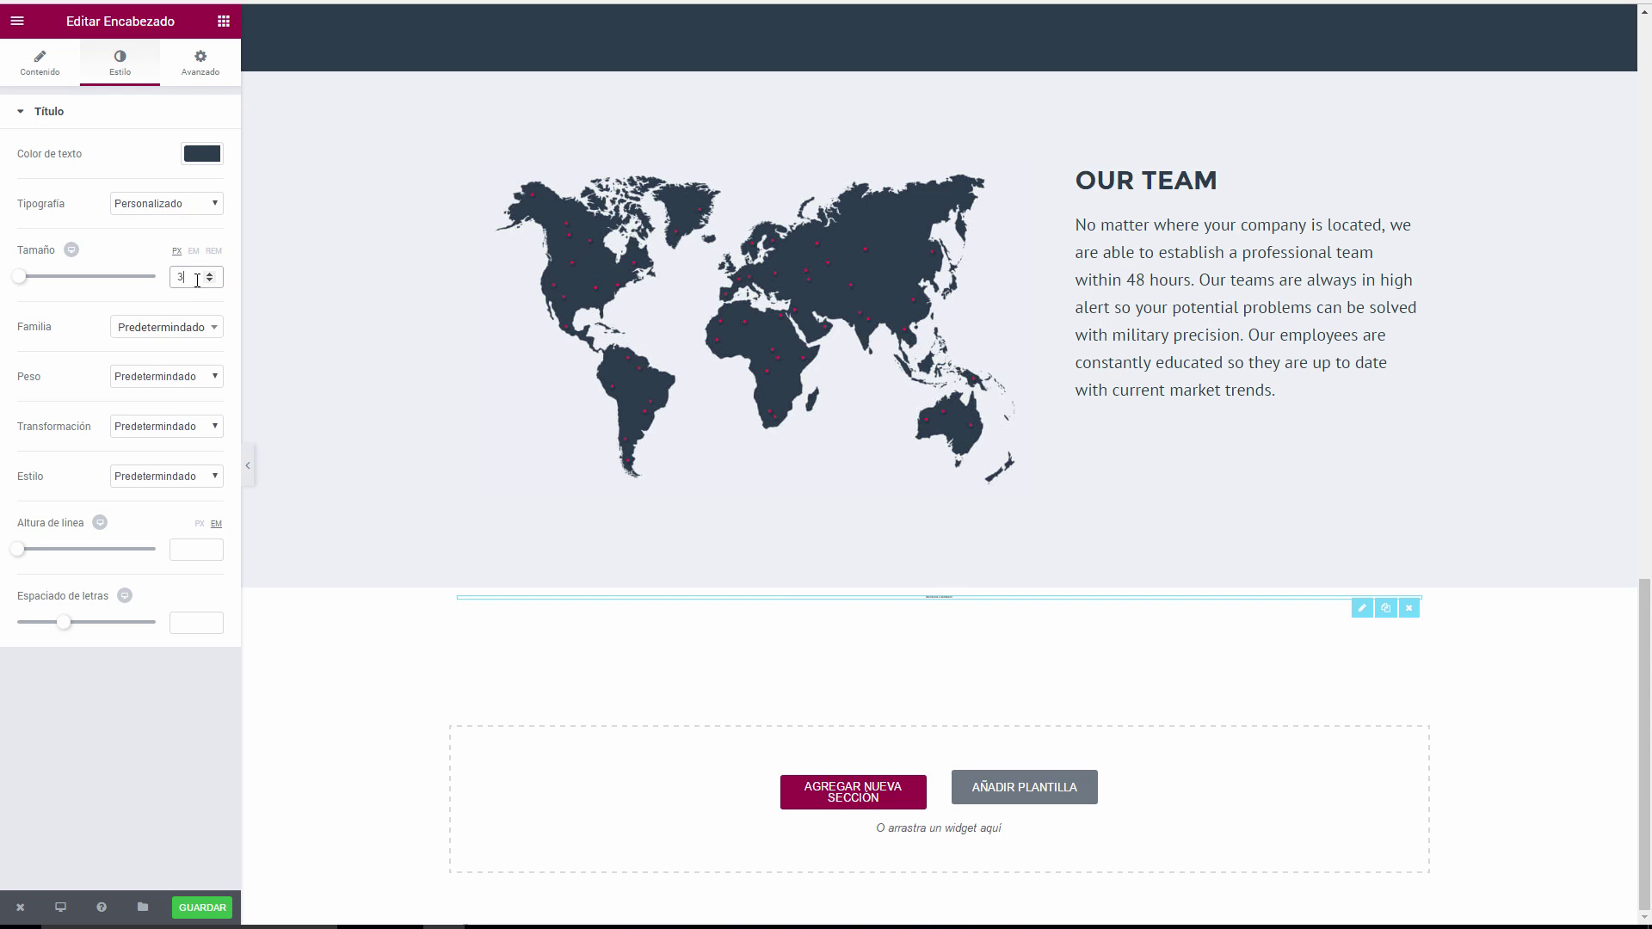
{"action": "left_click", "coordinate": [164, 332]}
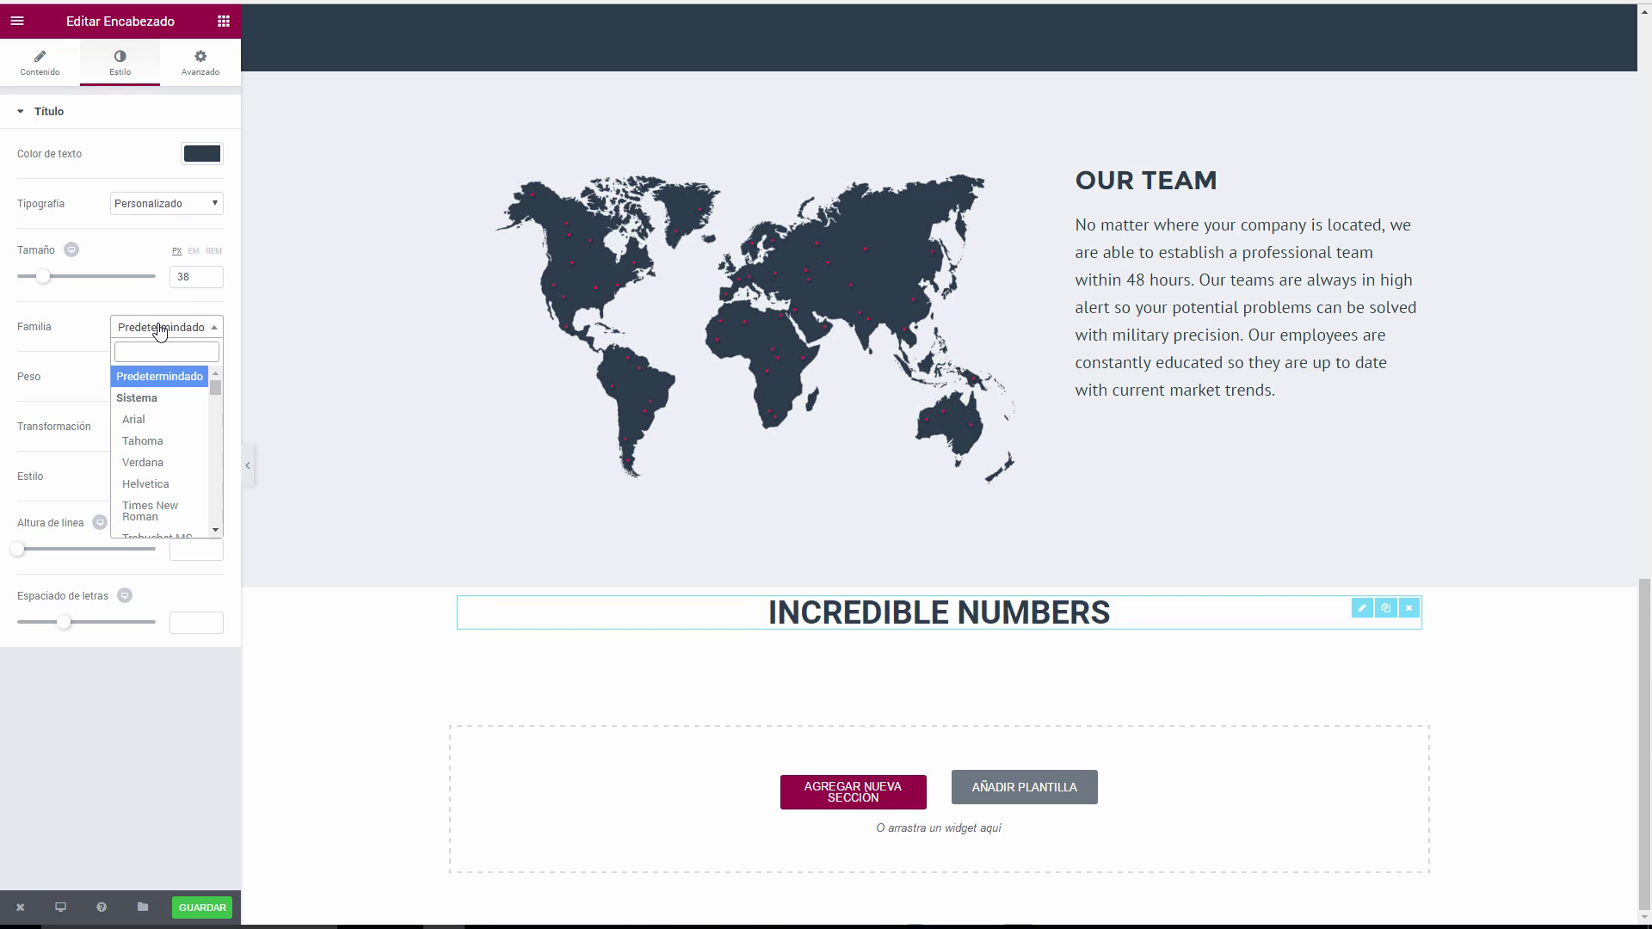
{"action": "type", "text": "montser"}
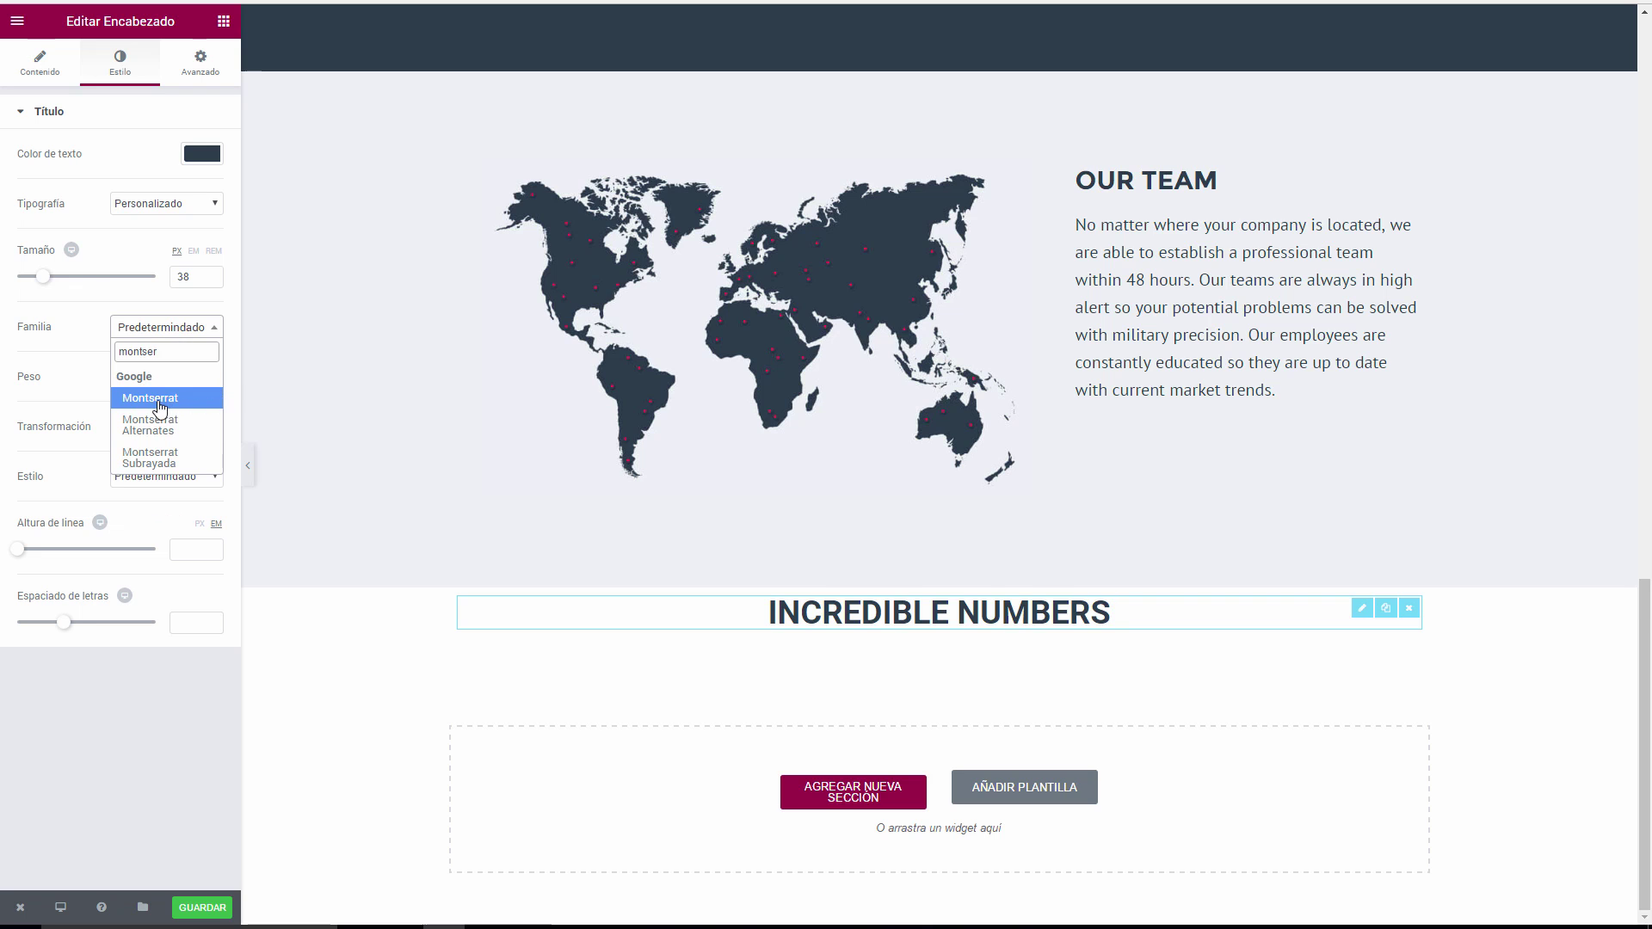
{"action": "left_click", "coordinate": [158, 400]}
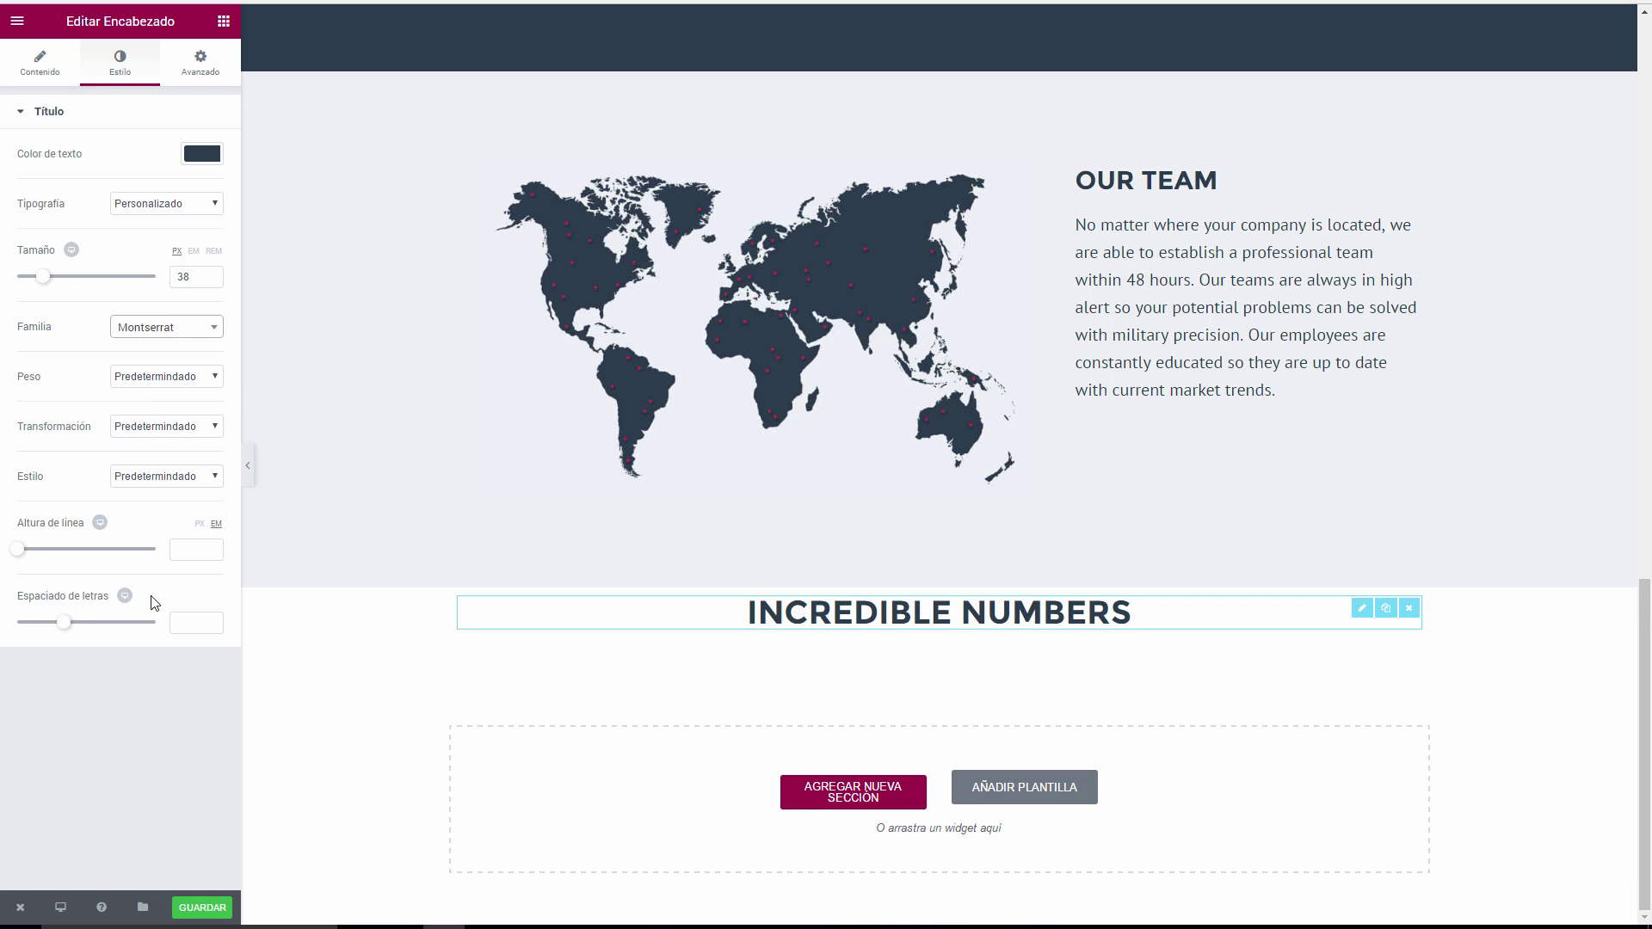
Insert a columns element beneath the "INCREDIBLE NUMBERS" heading and add a third column to it.
{"action": "left_click", "coordinate": [223, 21]}
{"action": "left_click_drag", "start_coordinate": [54, 142], "coordinate": [745, 637]}
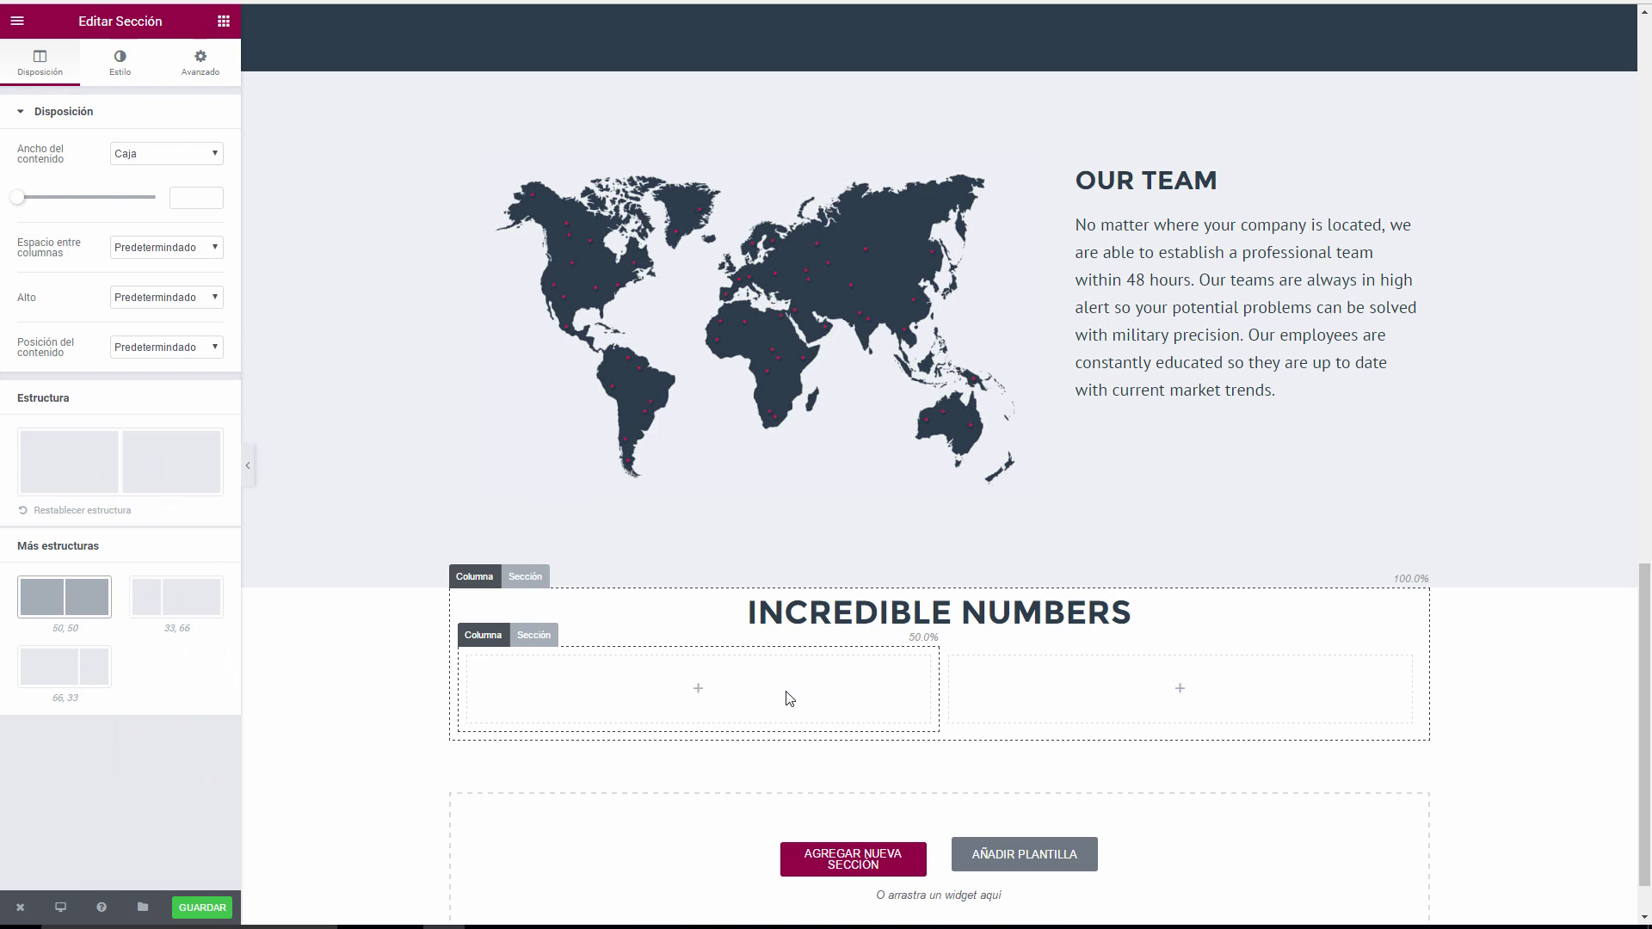
{"action": "left_click", "coordinate": [485, 637]}
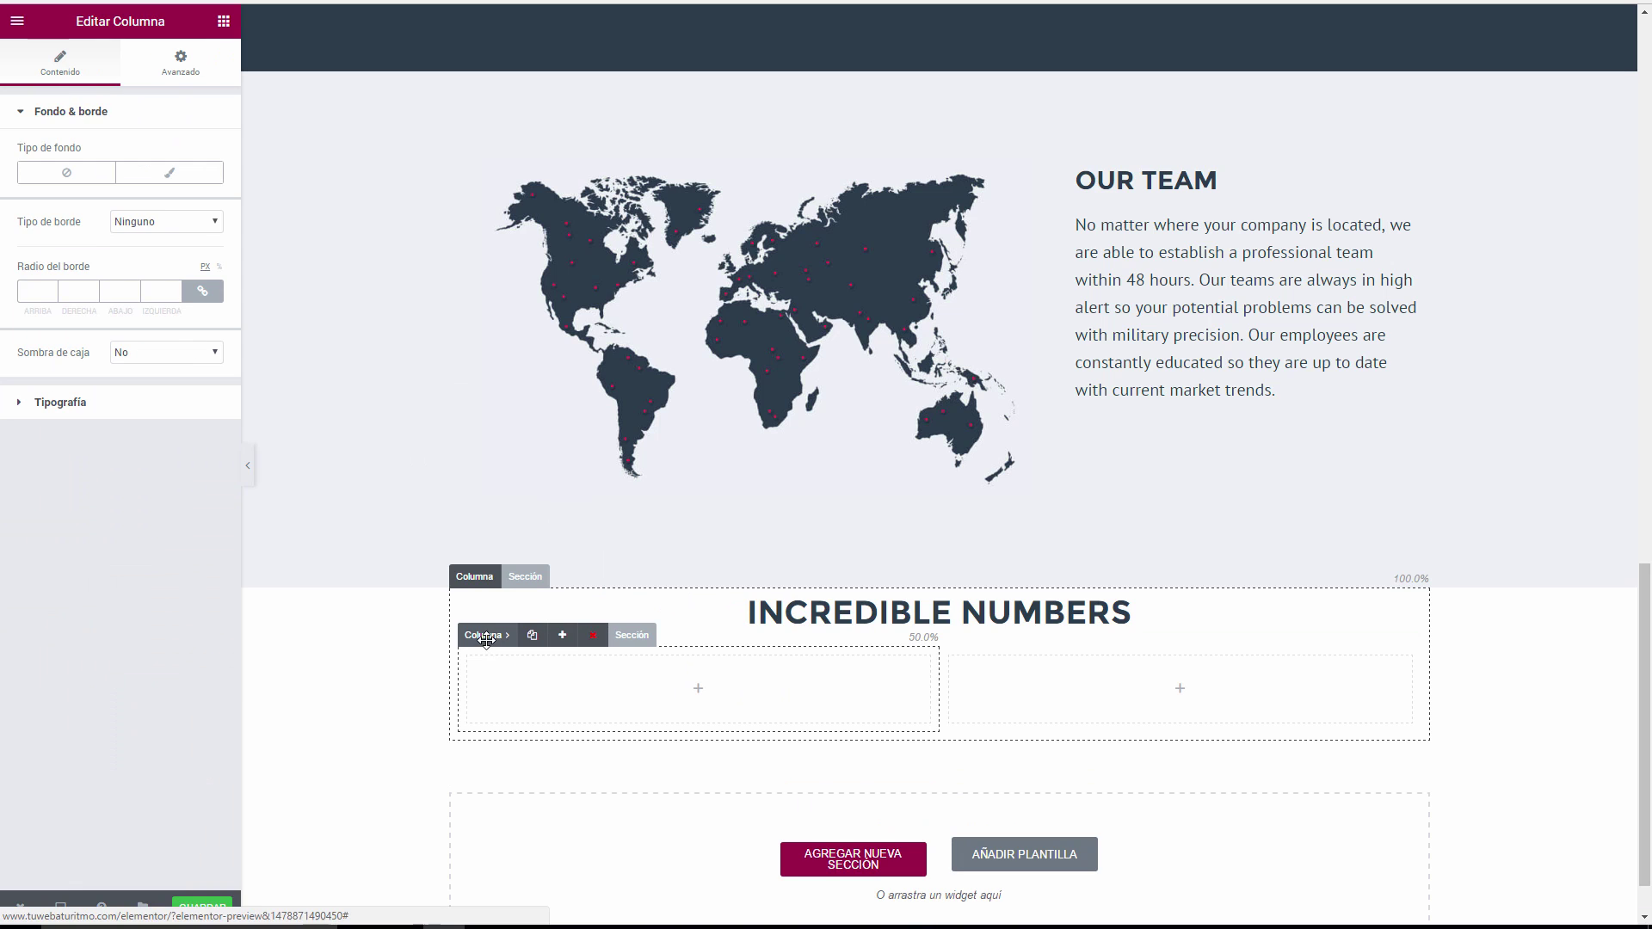
{"action": "left_click", "coordinate": [562, 637]}
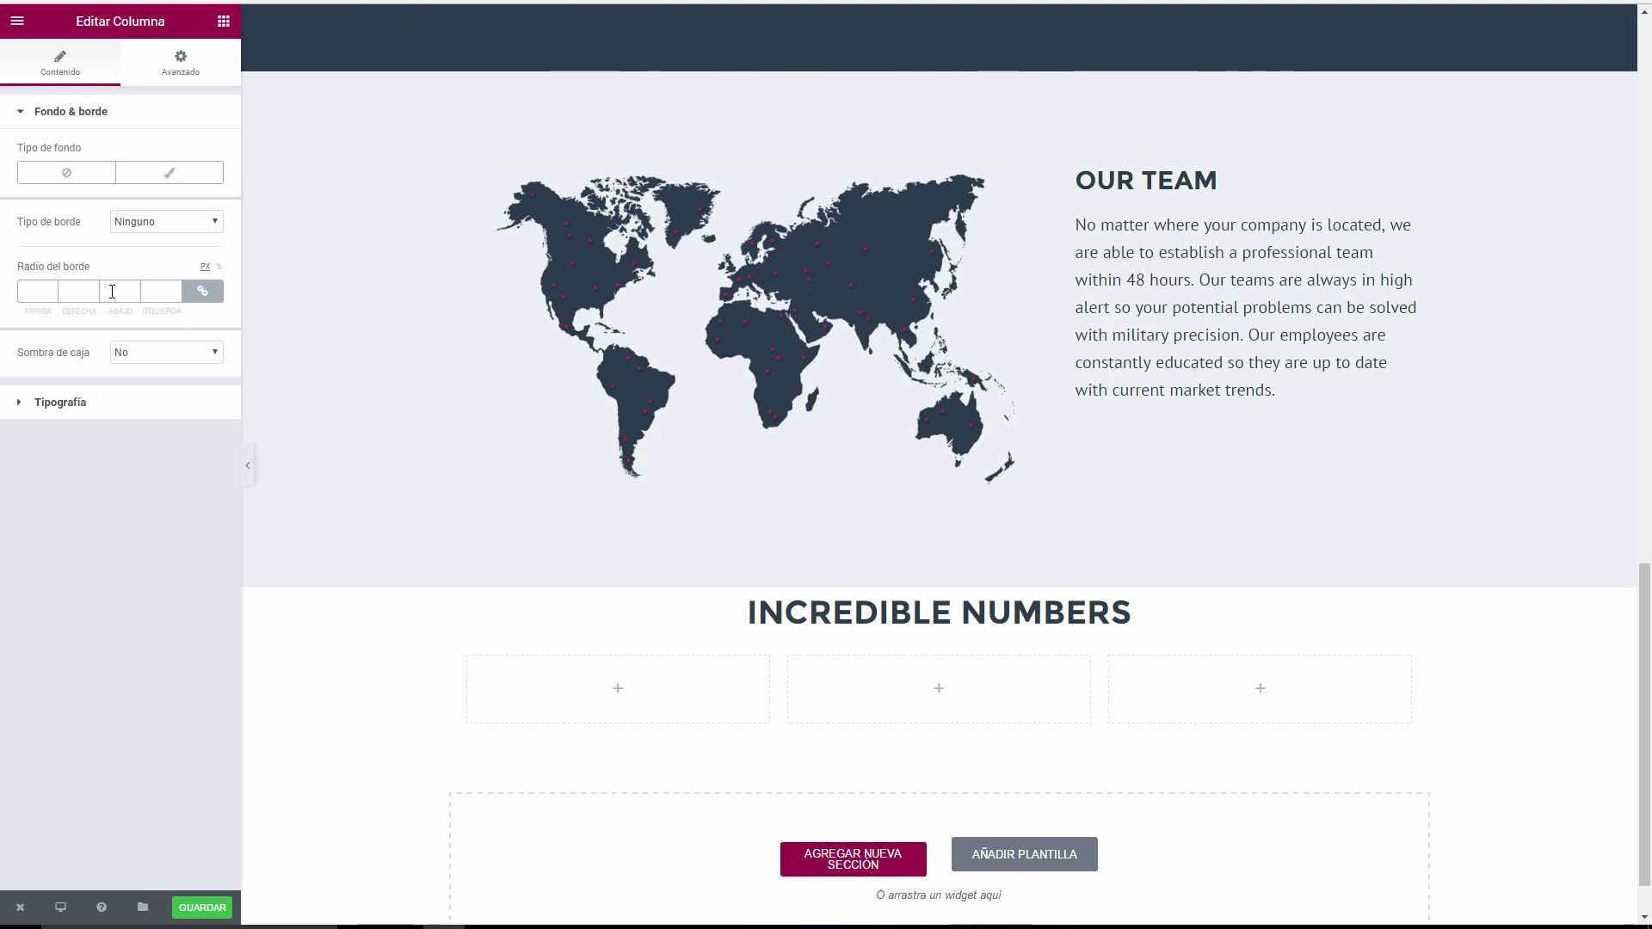
Place a counter (Contador) widget in the first of the three columns under "INCREDIBLE NUMBERS".
{"action": "left_click", "coordinate": [223, 23]}
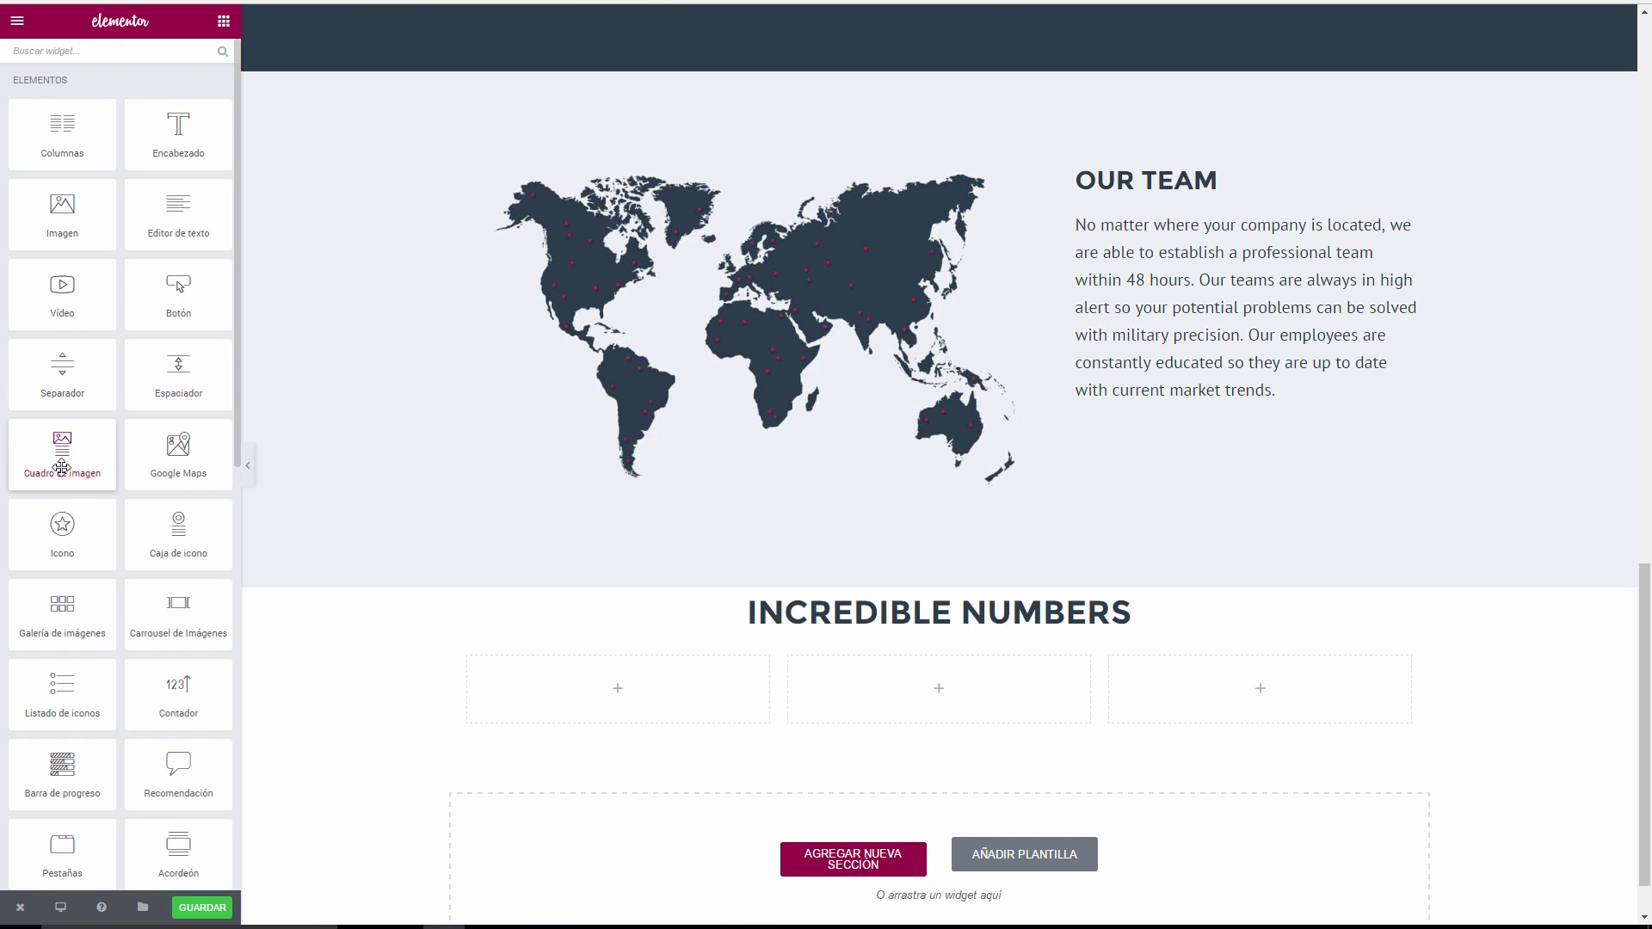
{"action": "scroll", "coordinate": [86, 586], "scroll_direction": "down", "scroll_amount": 3}
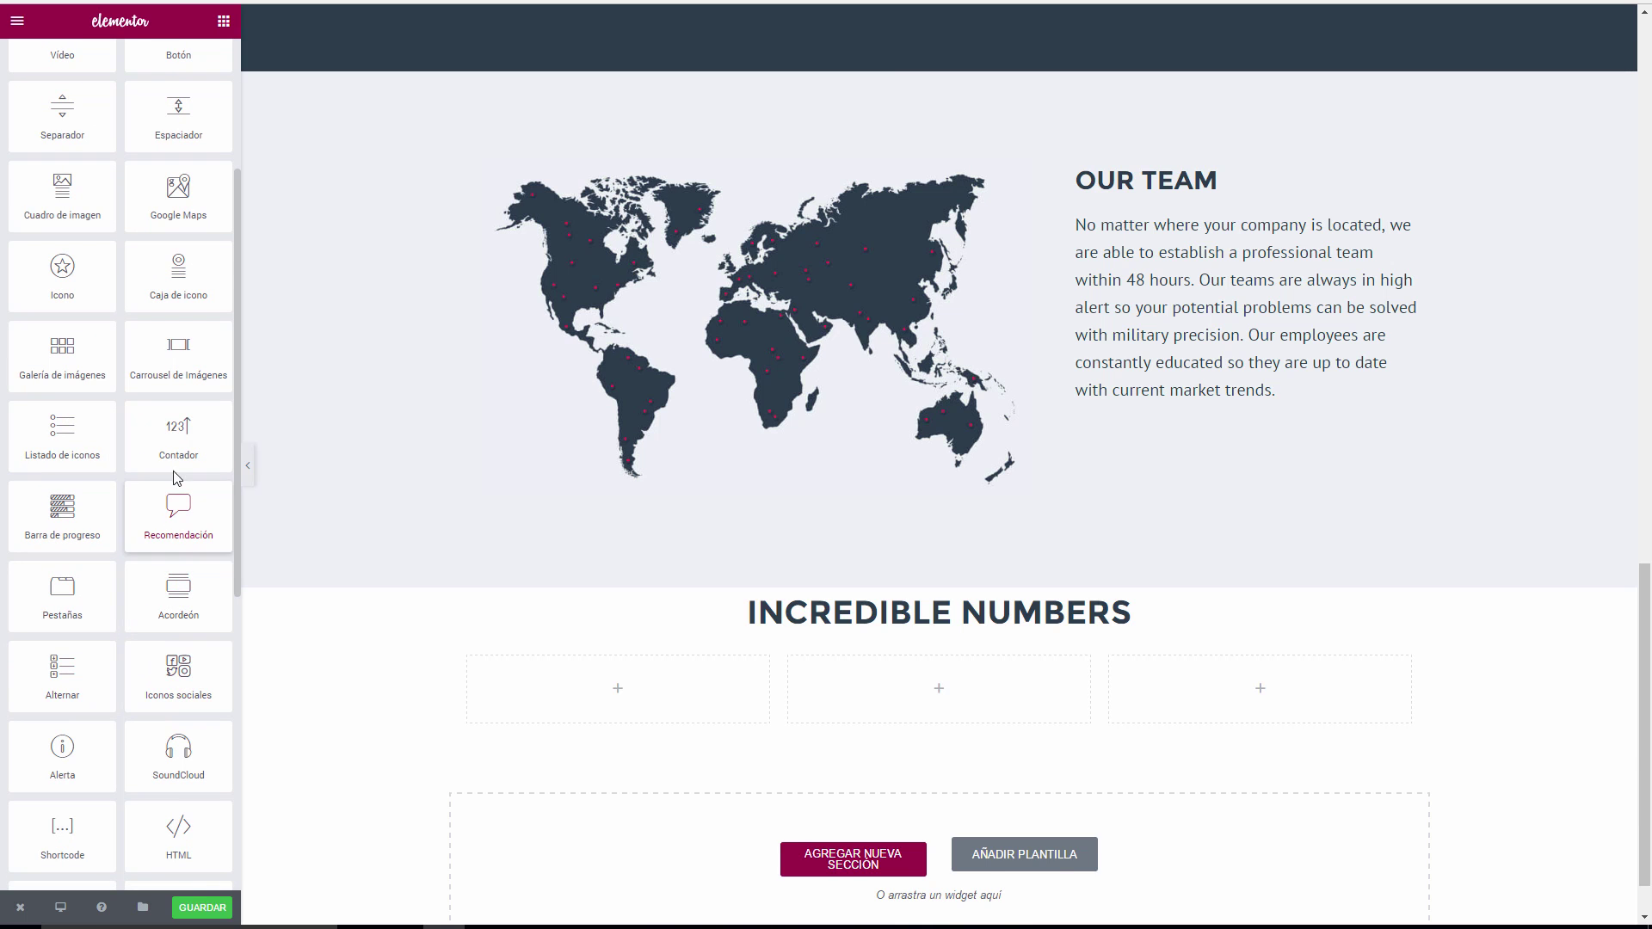
{"action": "left_click_drag", "start_coordinate": [176, 434], "coordinate": [636, 701]}
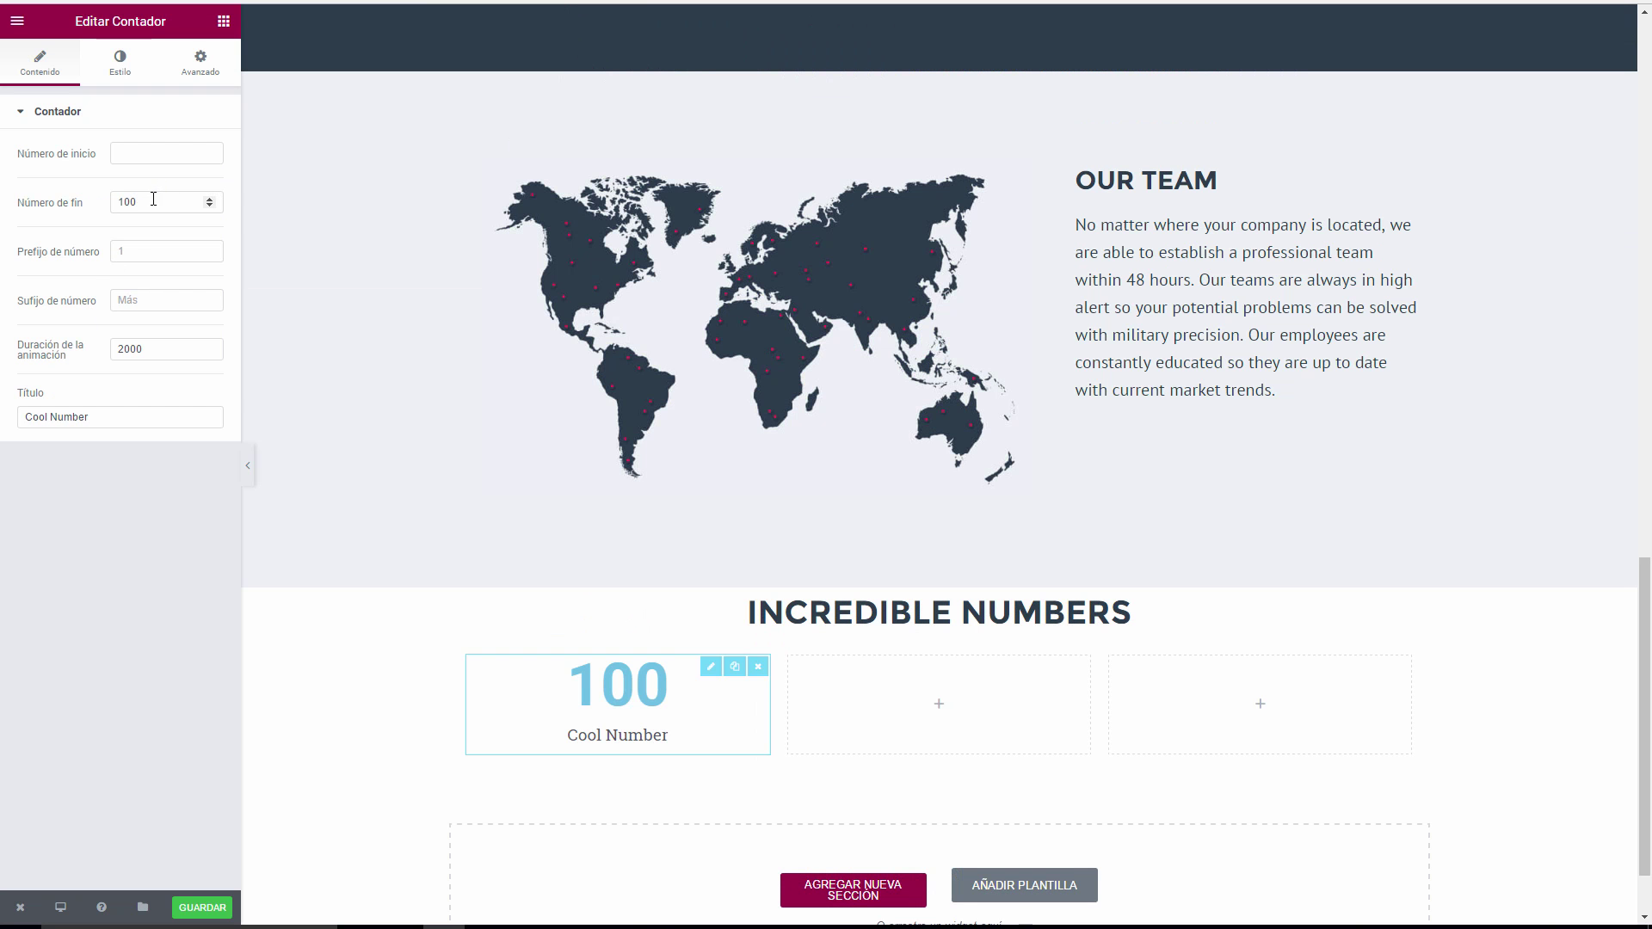
Set the counter's end number to 421, and inspect the font size, colour and family of the 421 figure on the reference page.
{"action": "double_click", "coordinate": [153, 199]}
{"action": "type", "text": "421"}
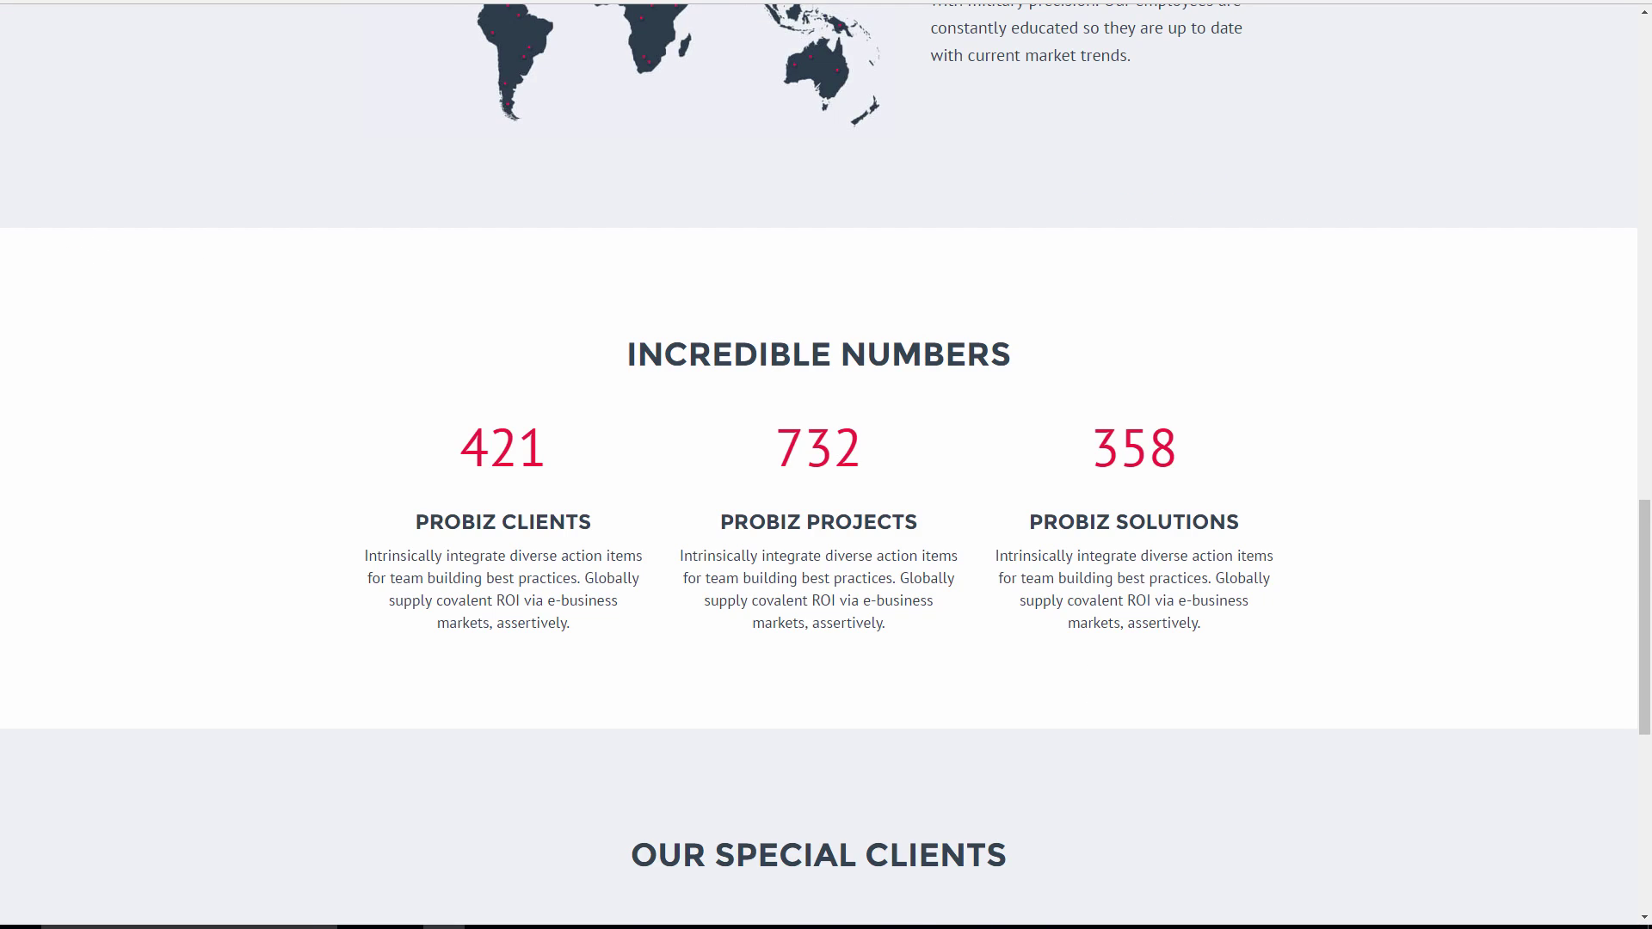
{"action": "right_click", "coordinate": [506, 447]}
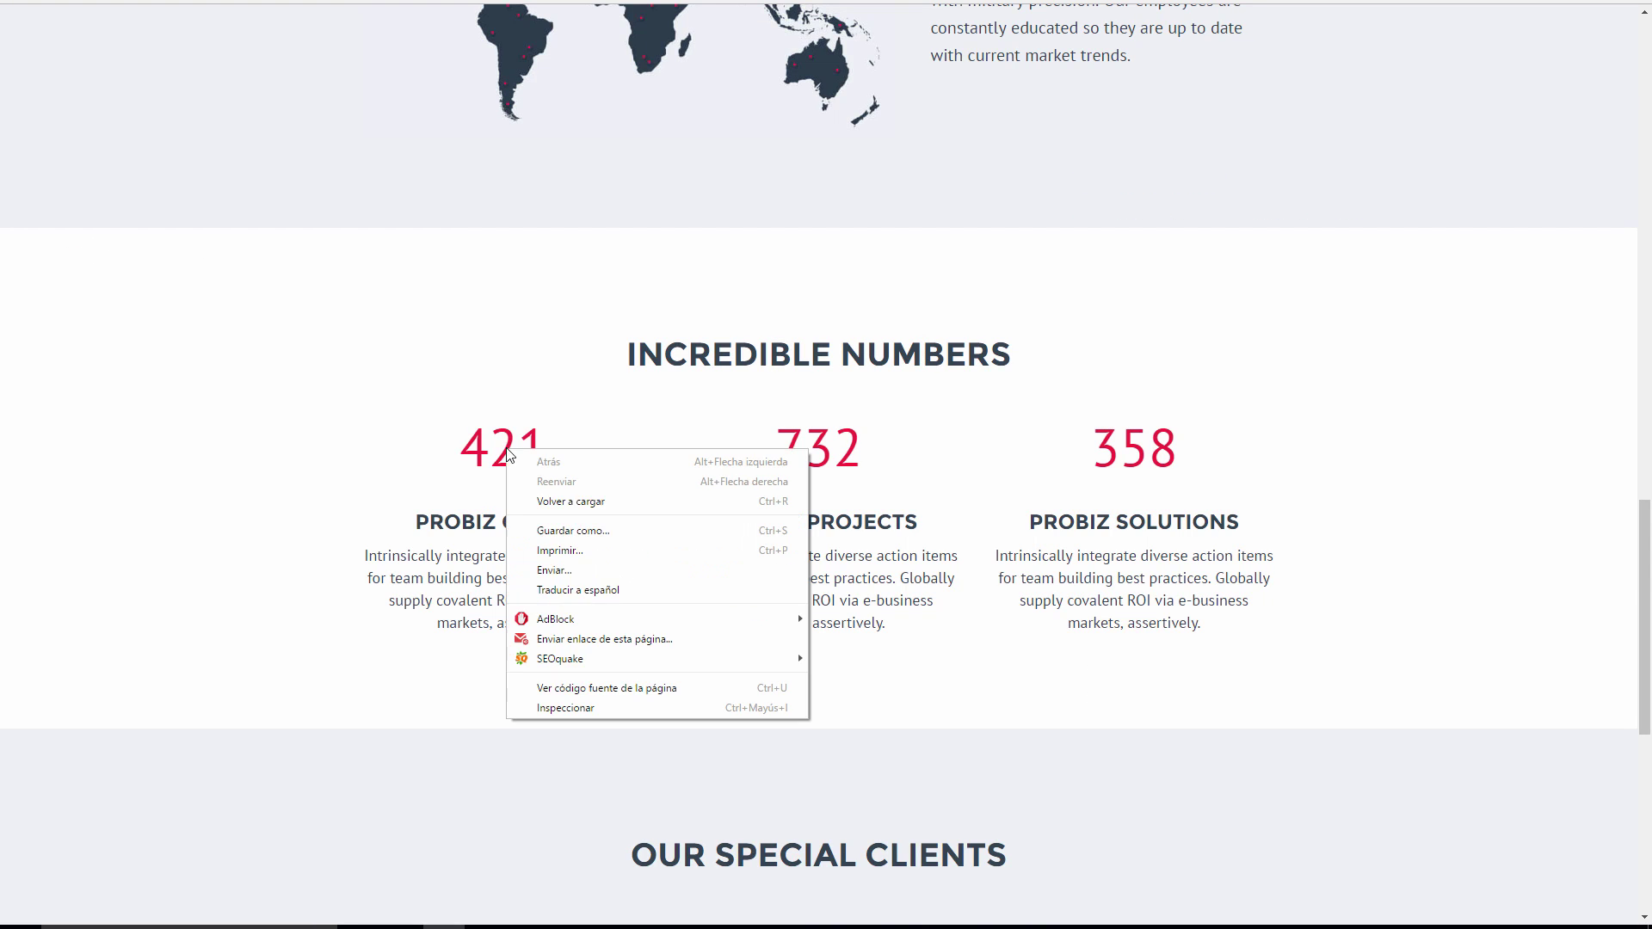
{"action": "left_click", "coordinate": [592, 709]}
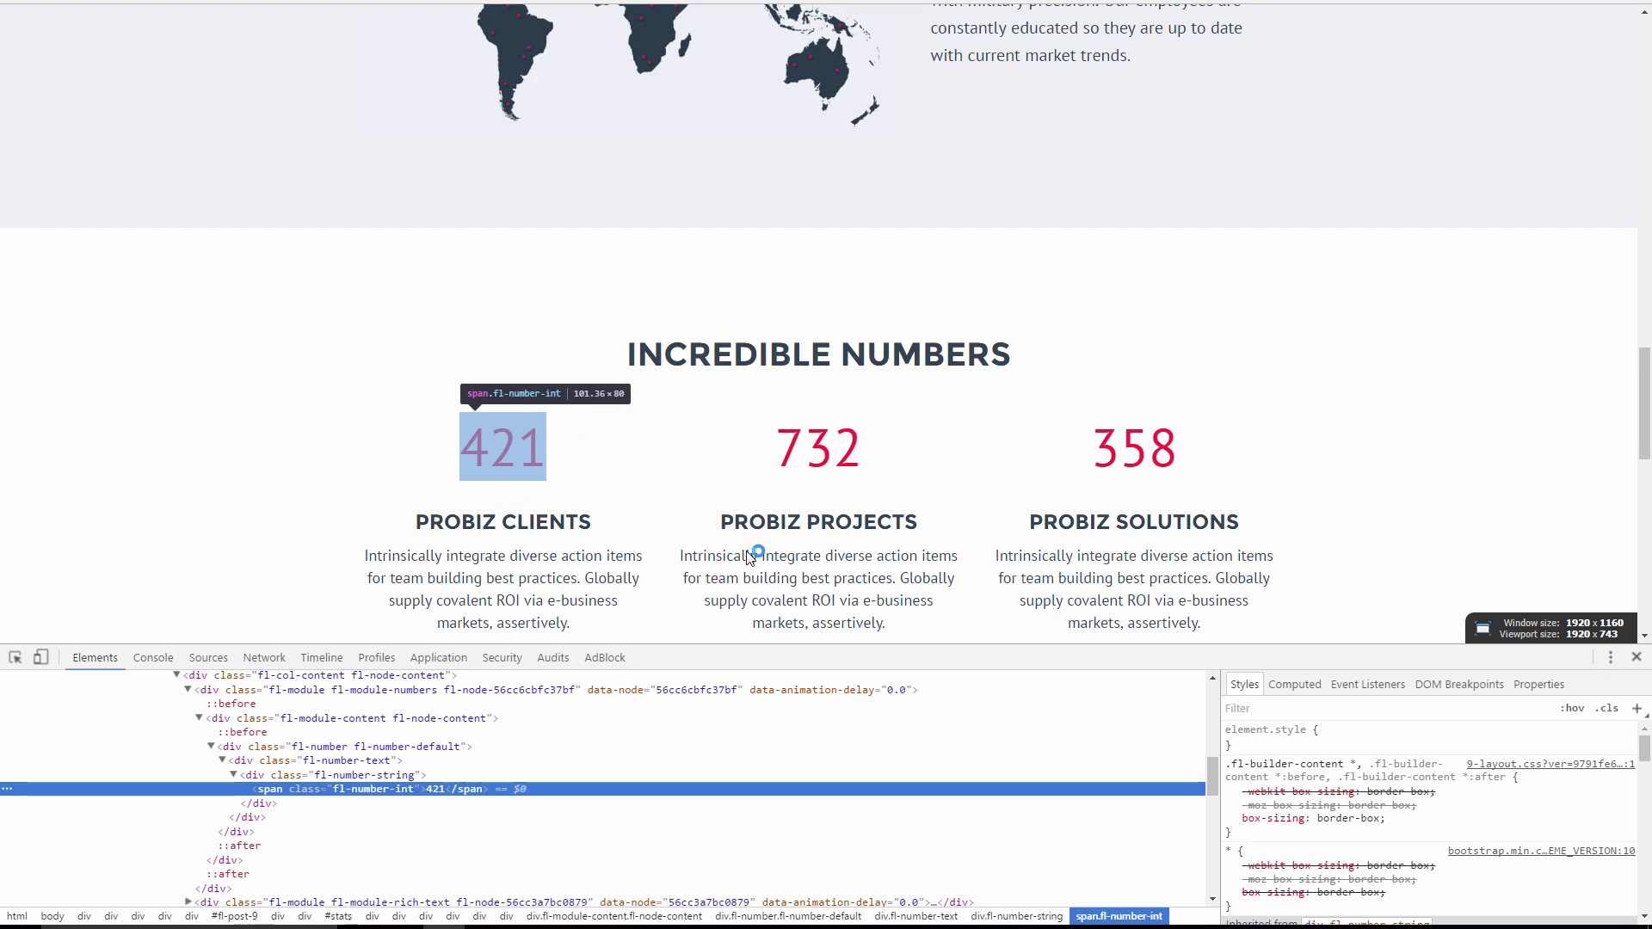
{"action": "scroll", "coordinate": [1395, 809], "scroll_direction": "down", "scroll_amount": 2}
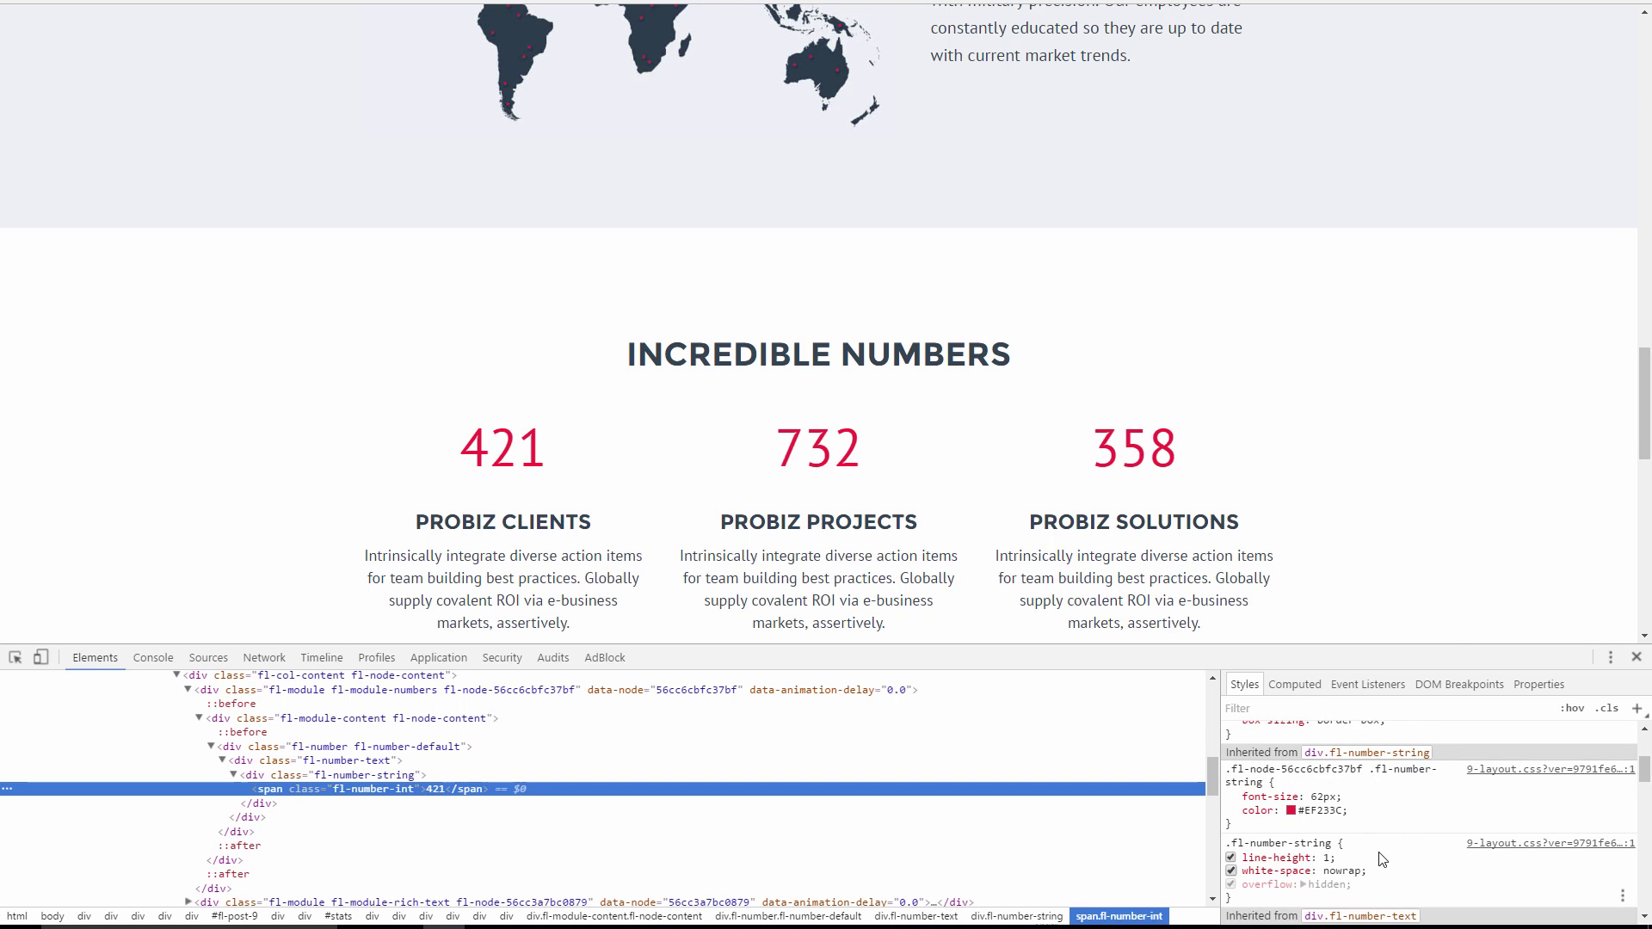
{"action": "scroll", "coordinate": [1397, 830], "scroll_direction": "down", "scroll_amount": 5}
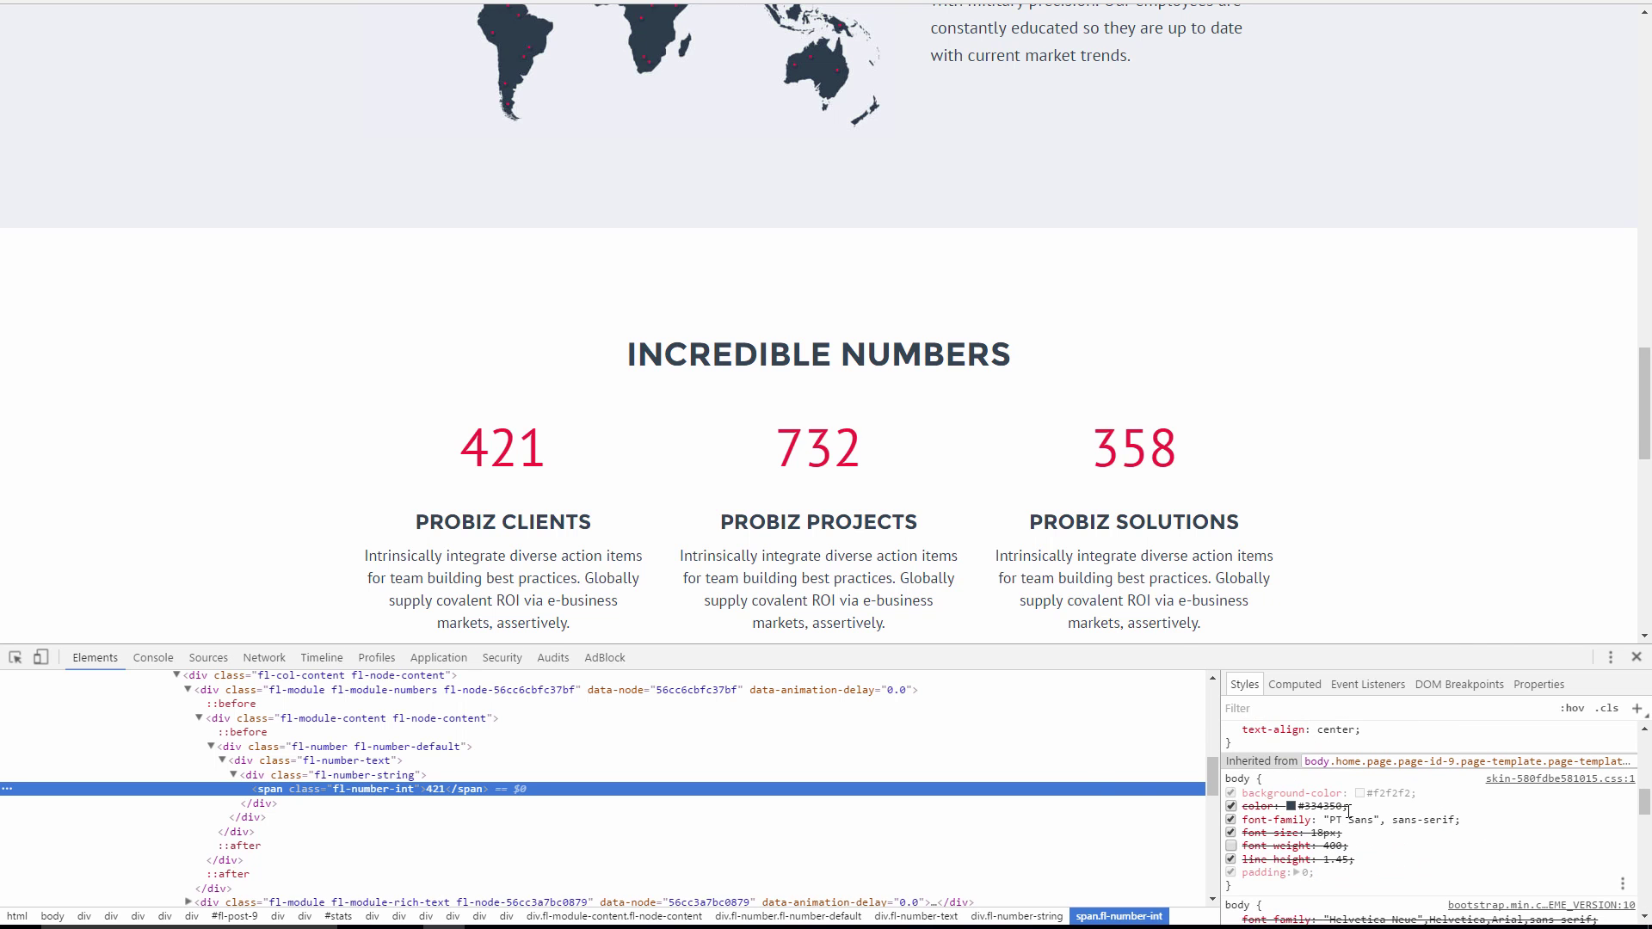
{"action": "scroll", "coordinate": [1376, 782], "scroll_direction": "up", "scroll_amount": 5}
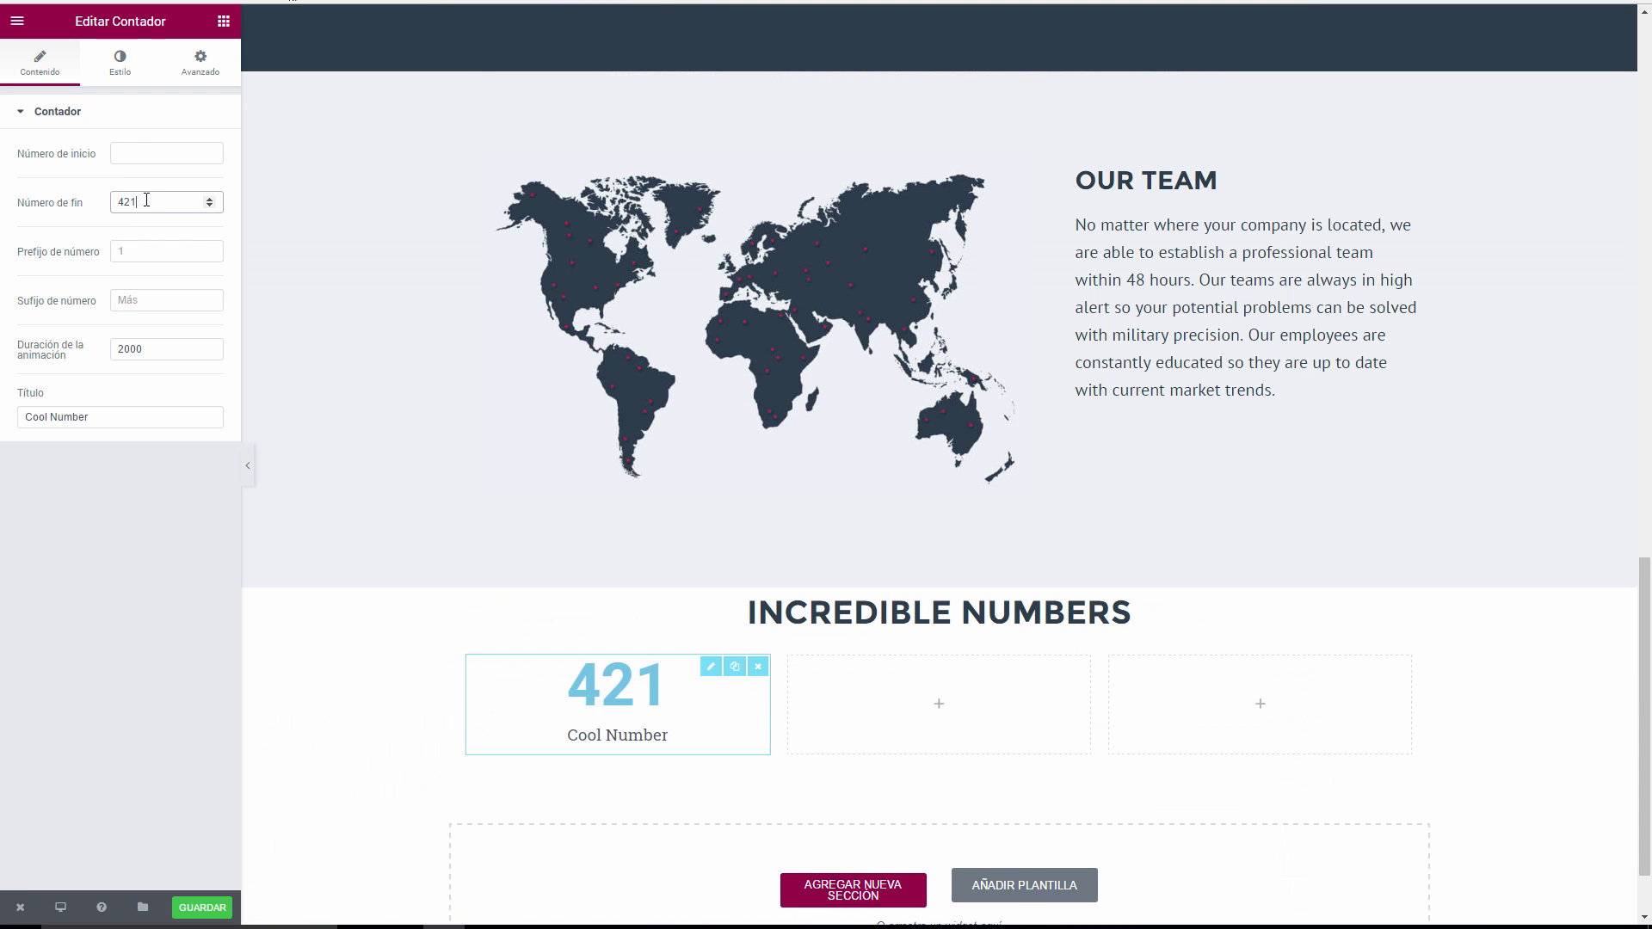
Give the counter's number custom typography with the PT Sans font family and a weight of 200.
{"action": "left_click", "coordinate": [120, 62]}
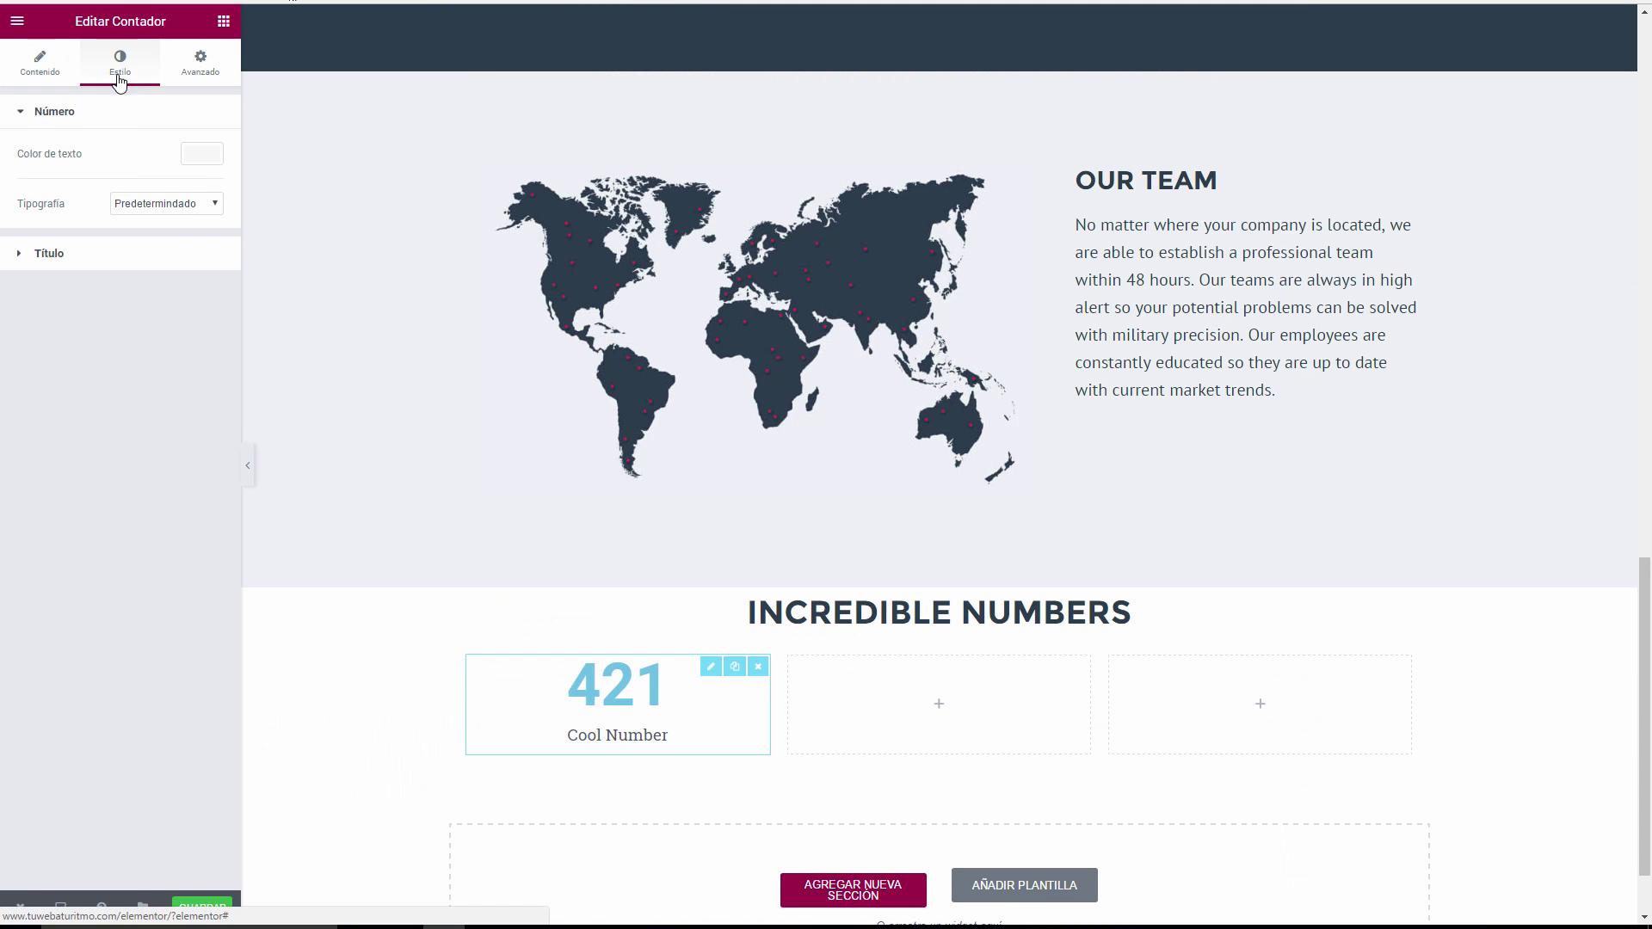
{"action": "left_click", "coordinate": [168, 203]}
{"action": "left_click", "coordinate": [158, 235]}
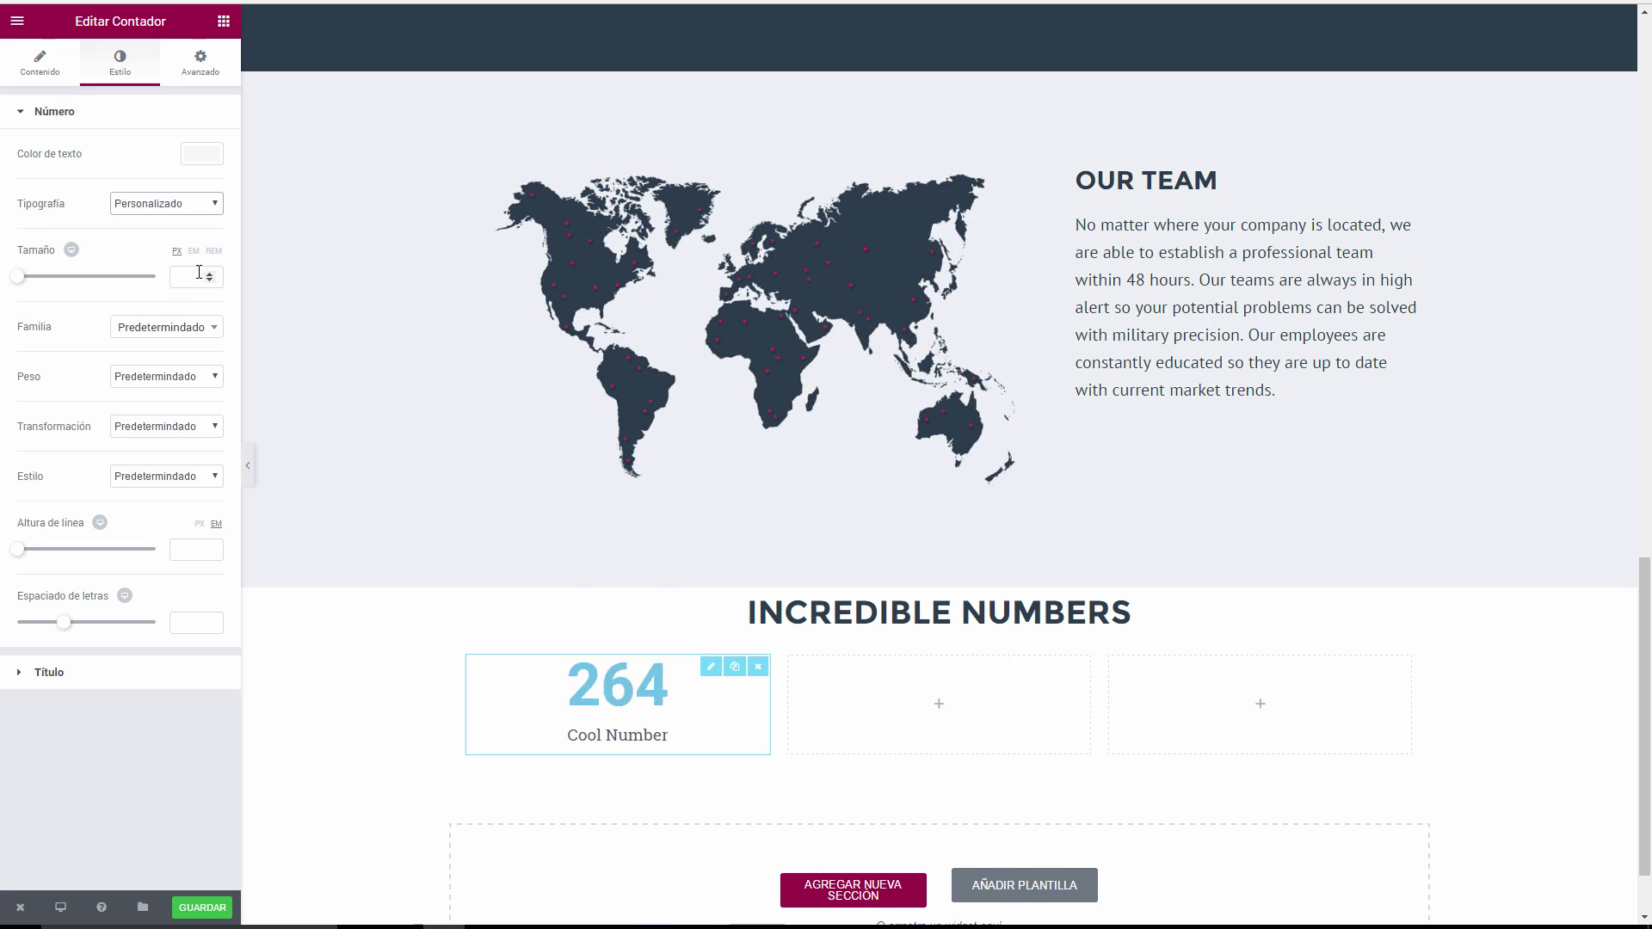
{"action": "left_click", "coordinate": [170, 331]}
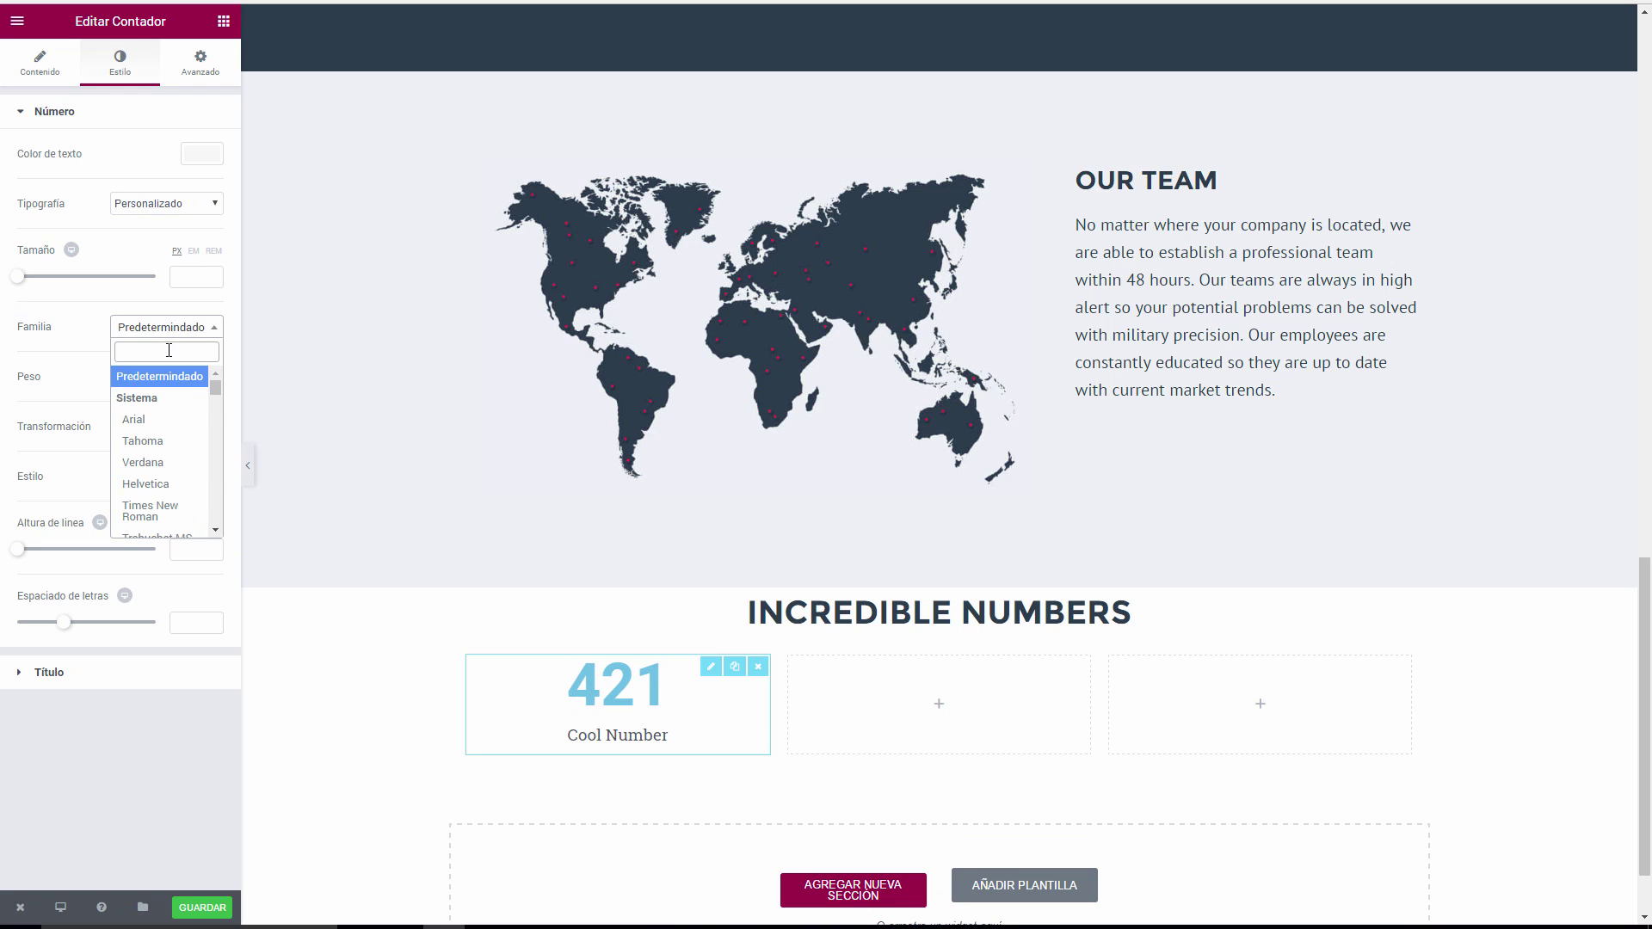
{"action": "type", "text": "pt"}
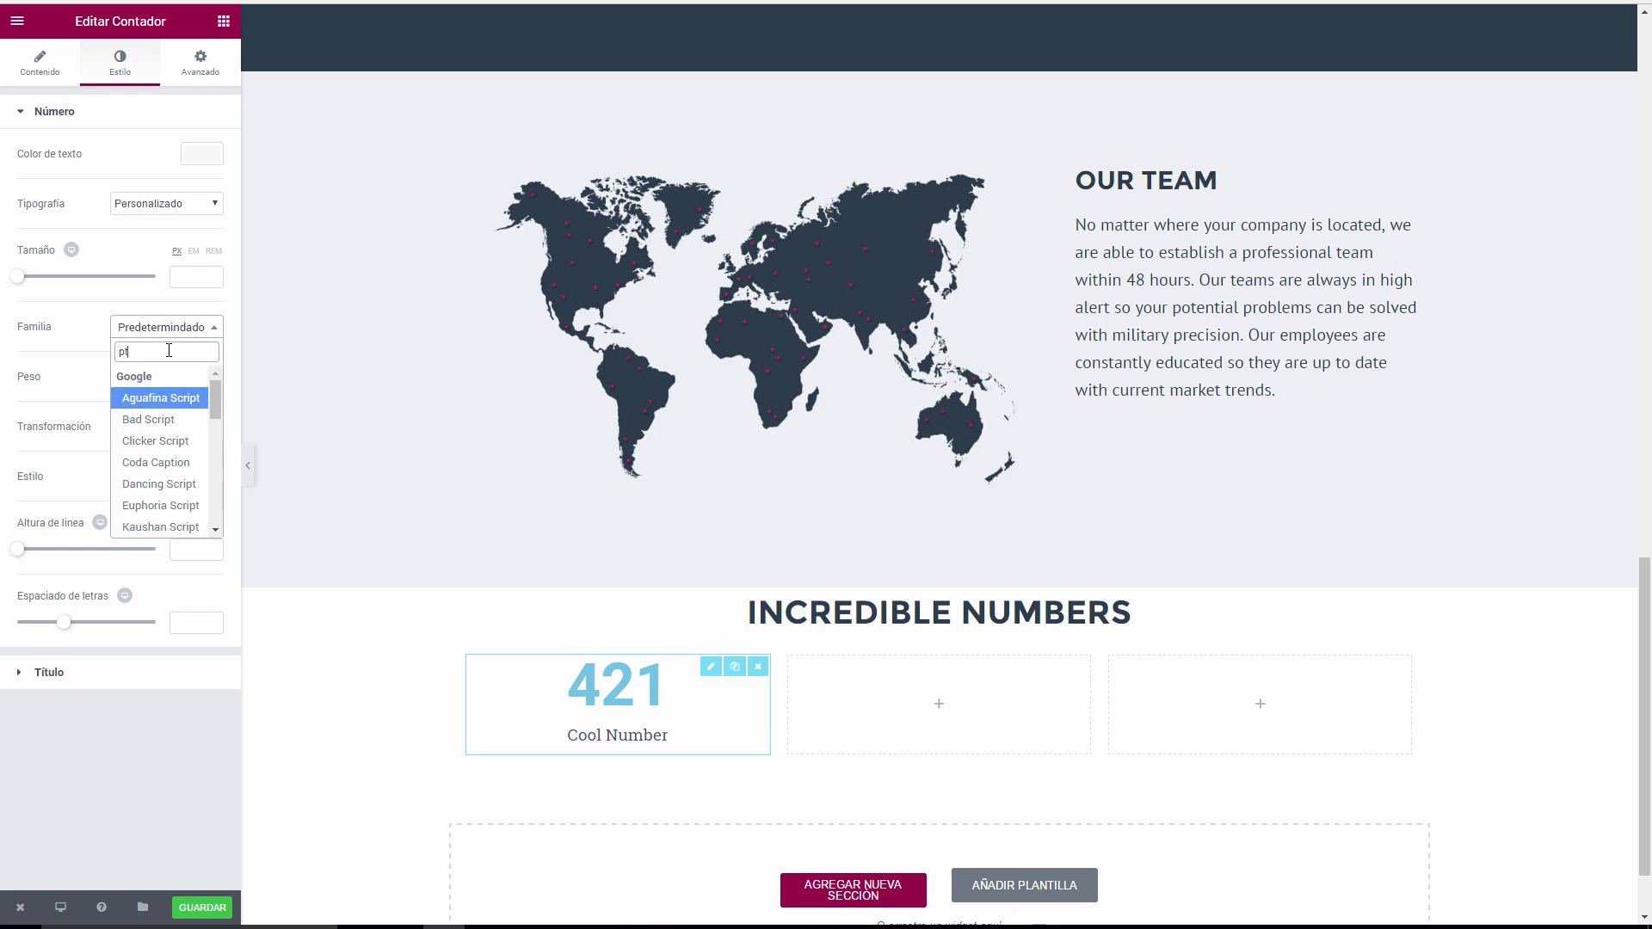
{"action": "scroll", "coordinate": [163, 457], "scroll_direction": "down", "scroll_amount": 5}
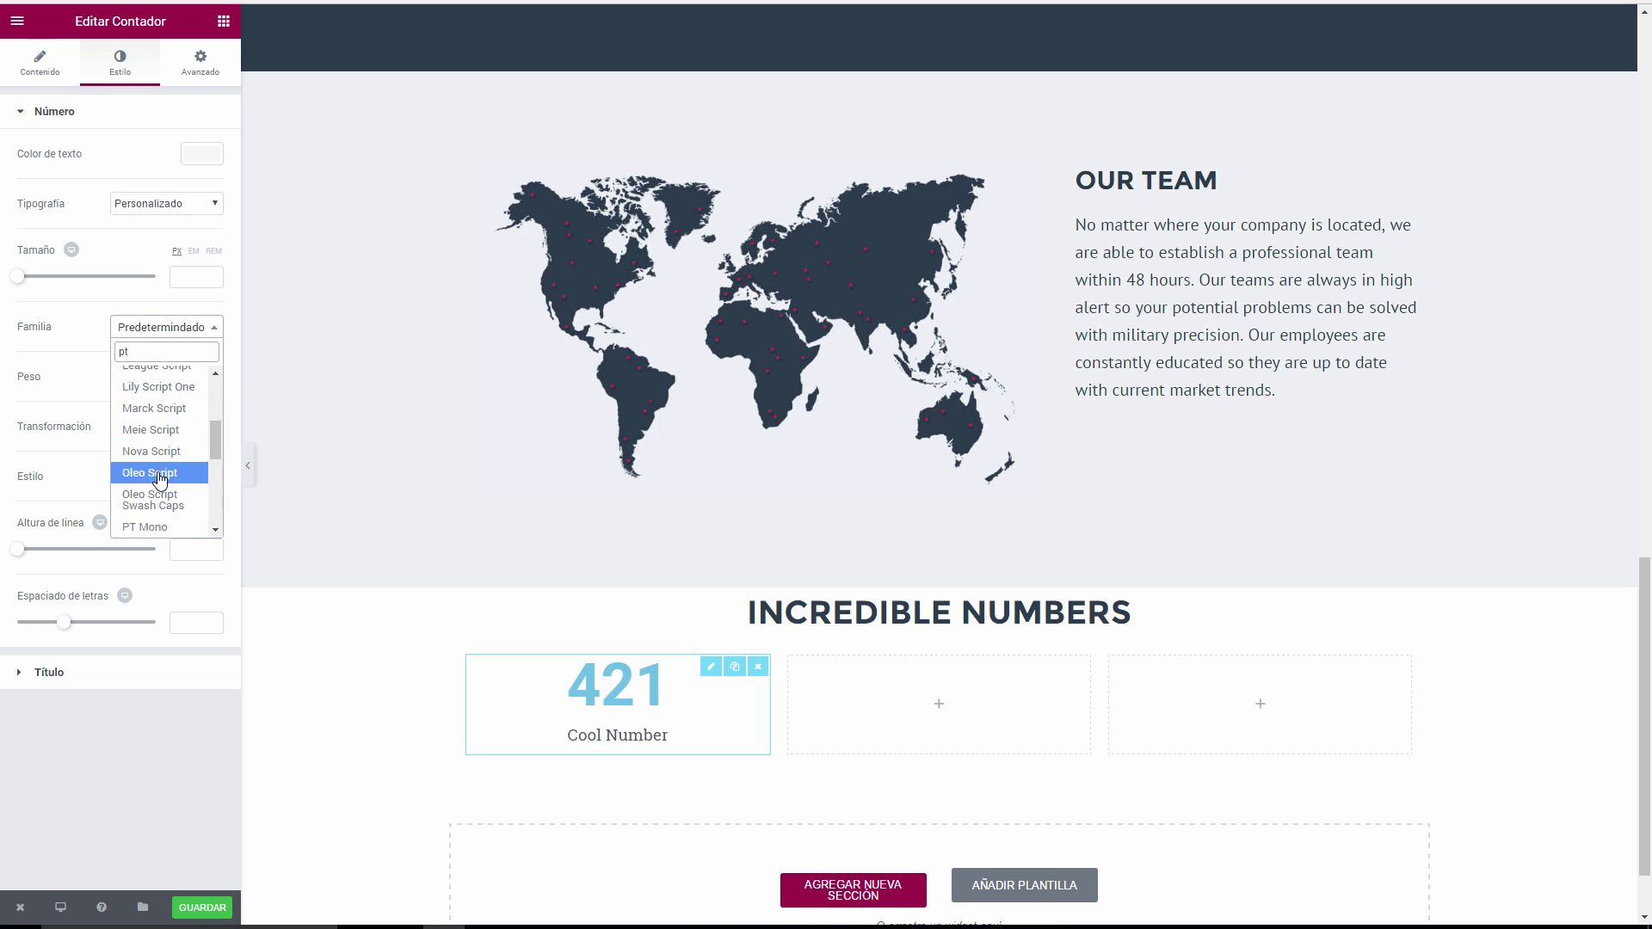
{"action": "left_click", "coordinate": [159, 473]}
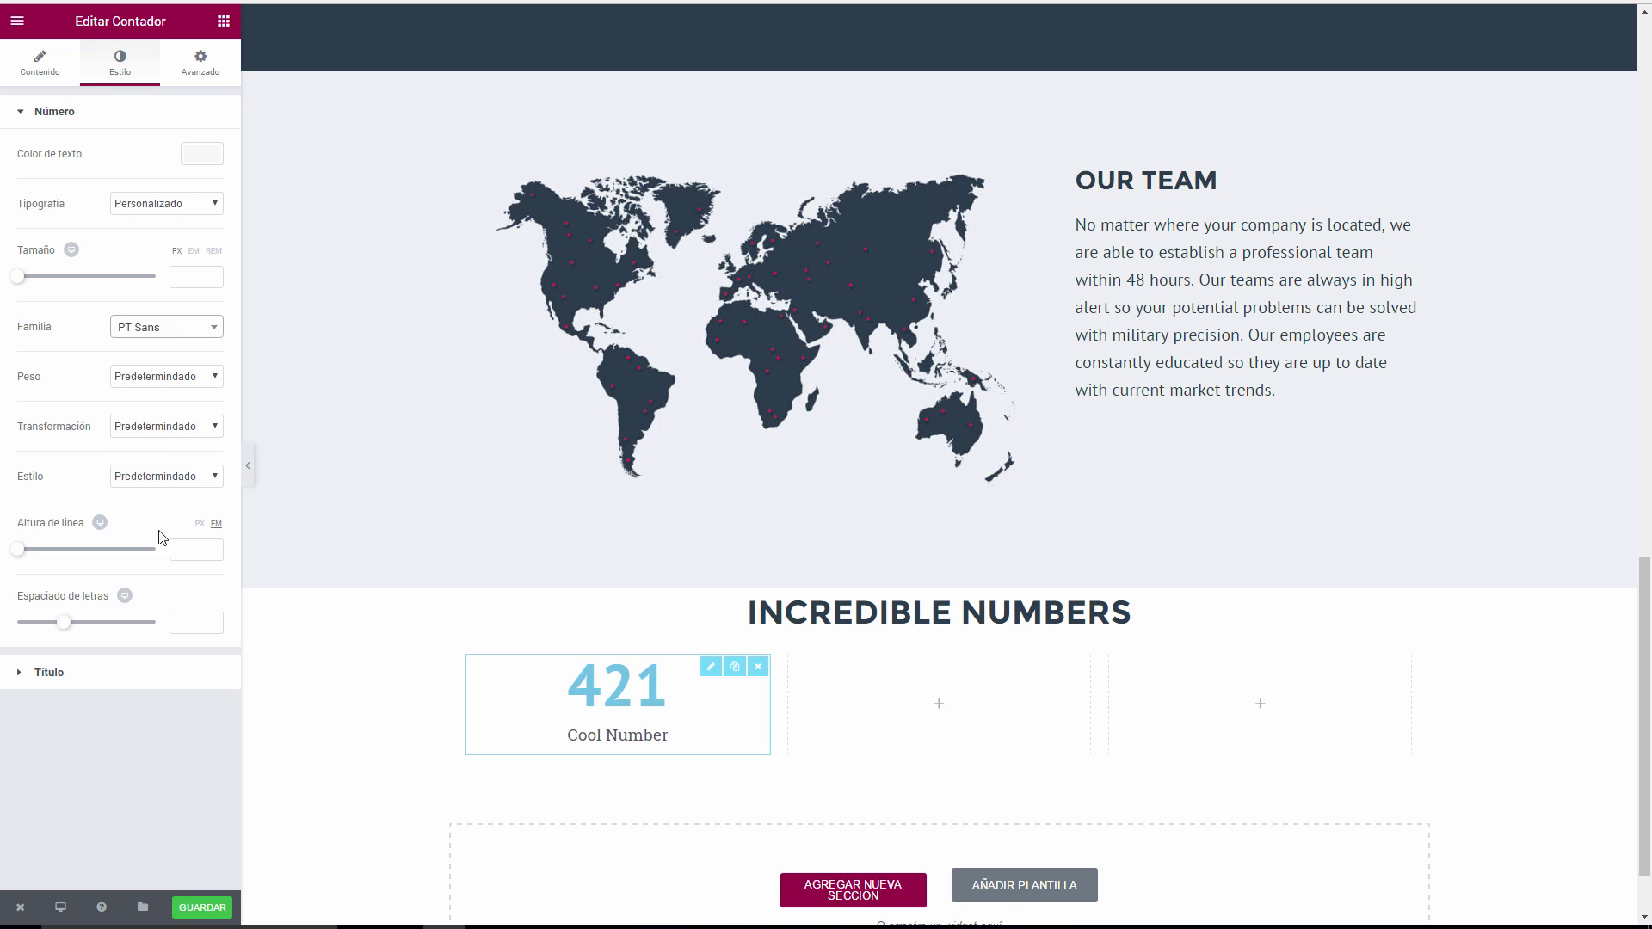
{"action": "left_click", "coordinate": [145, 381]}
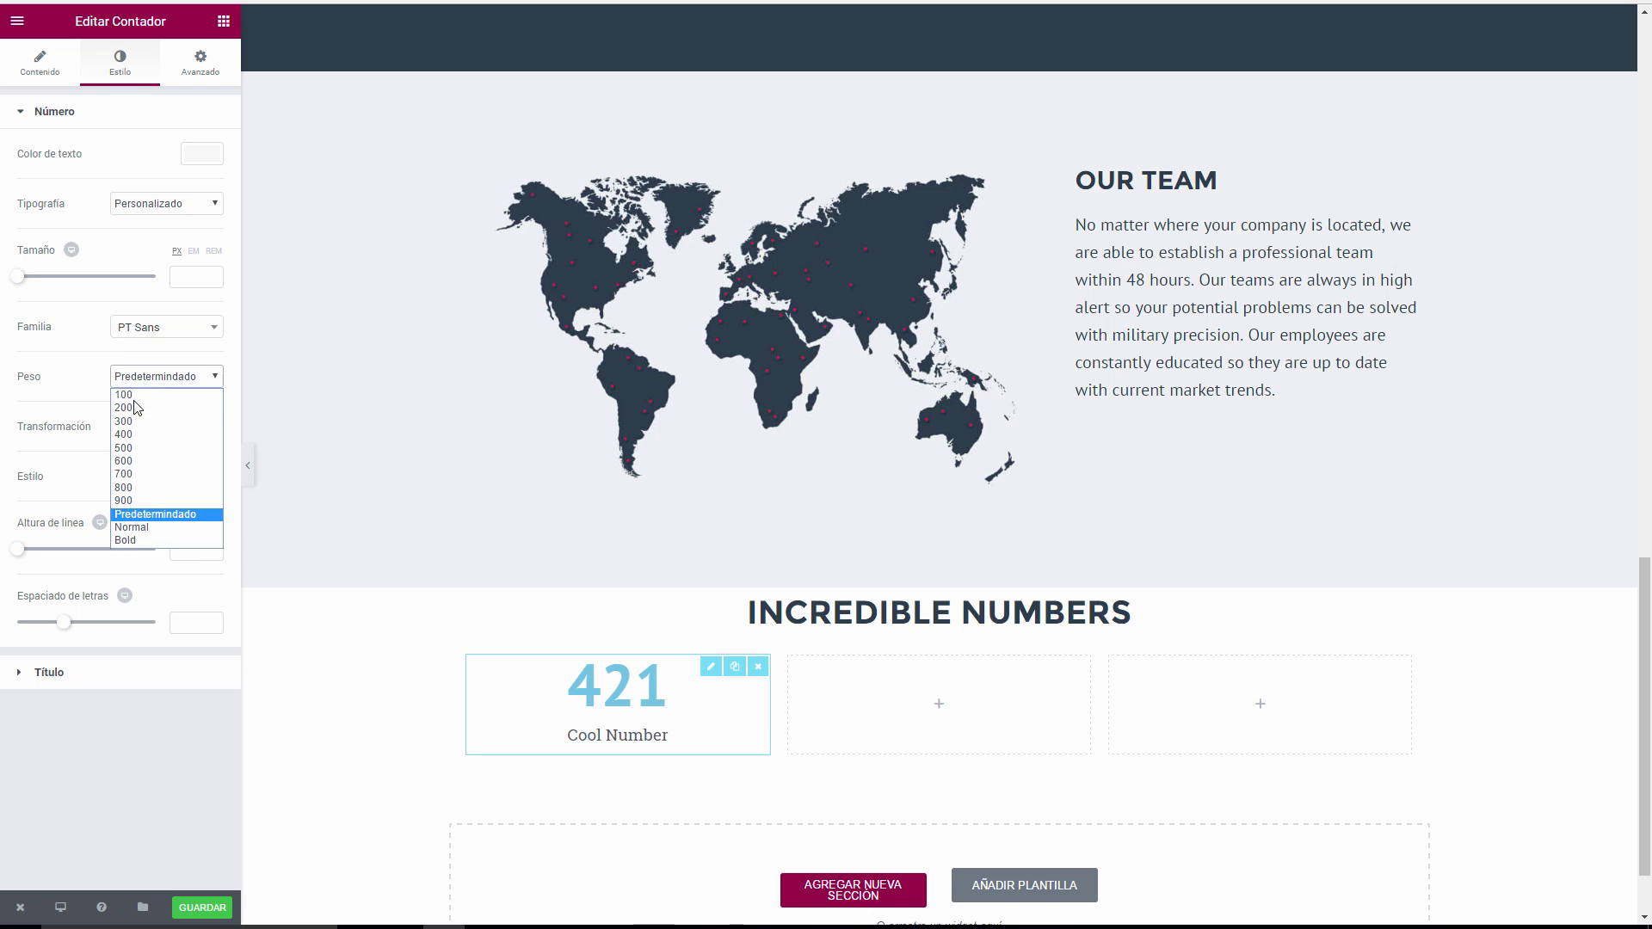
{"action": "left_click", "coordinate": [132, 411]}
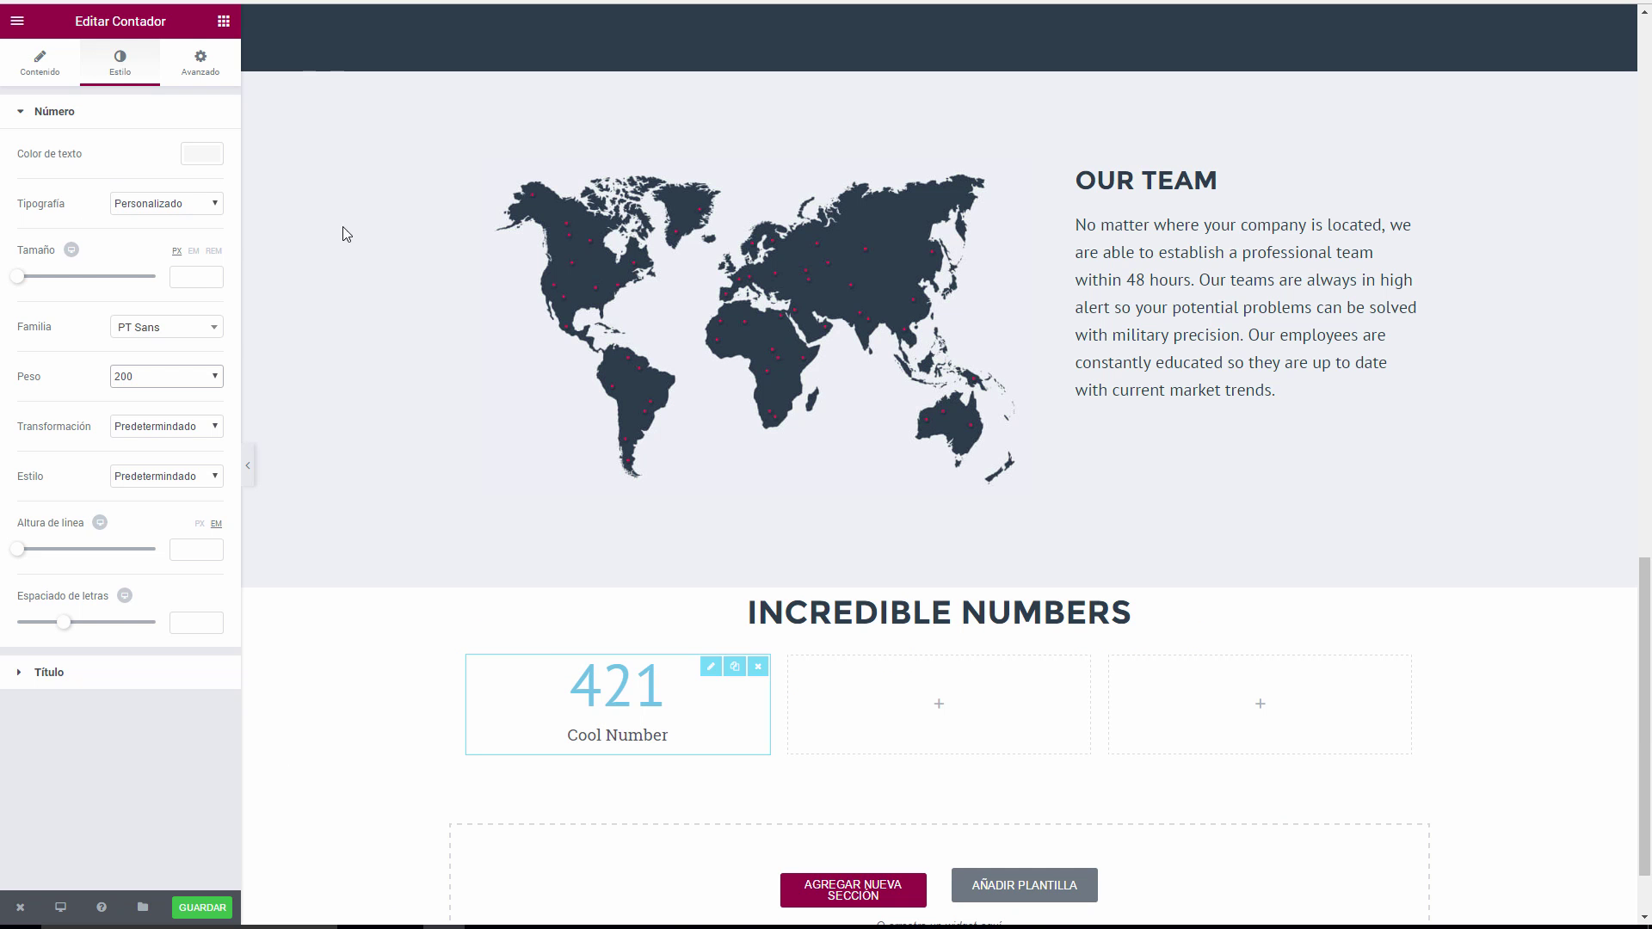
Set the font size of the counter's number to 63 px.
{"action": "left_click", "coordinate": [210, 275]}
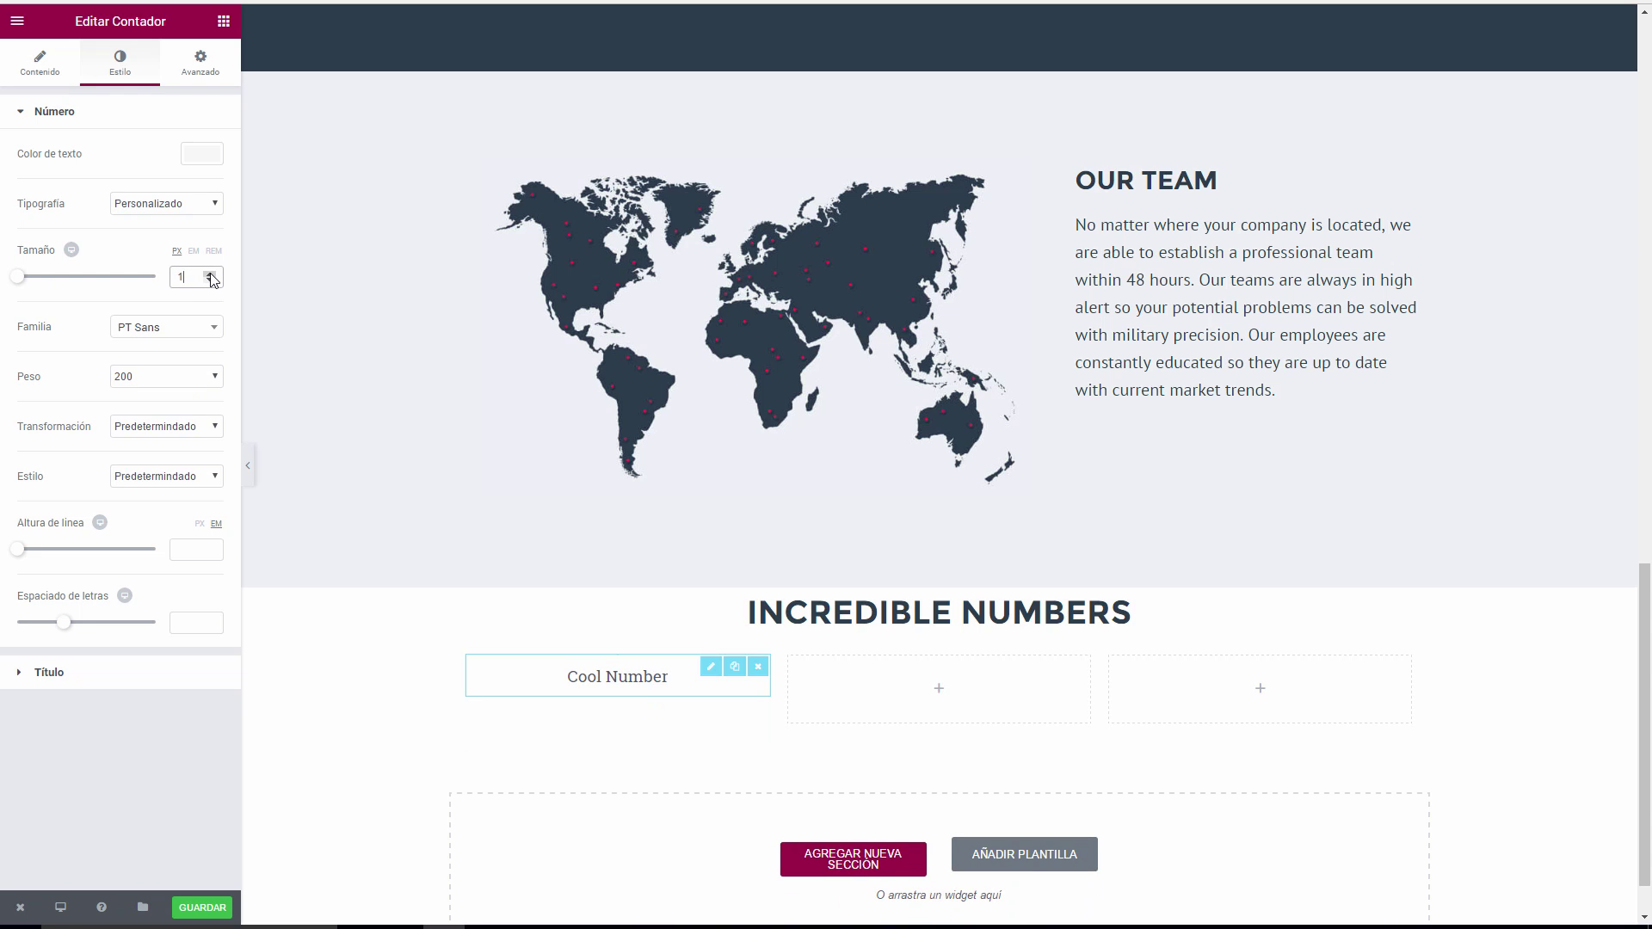
{"action": "left_click_drag", "start_coordinate": [210, 277], "coordinate": [210, 277]}
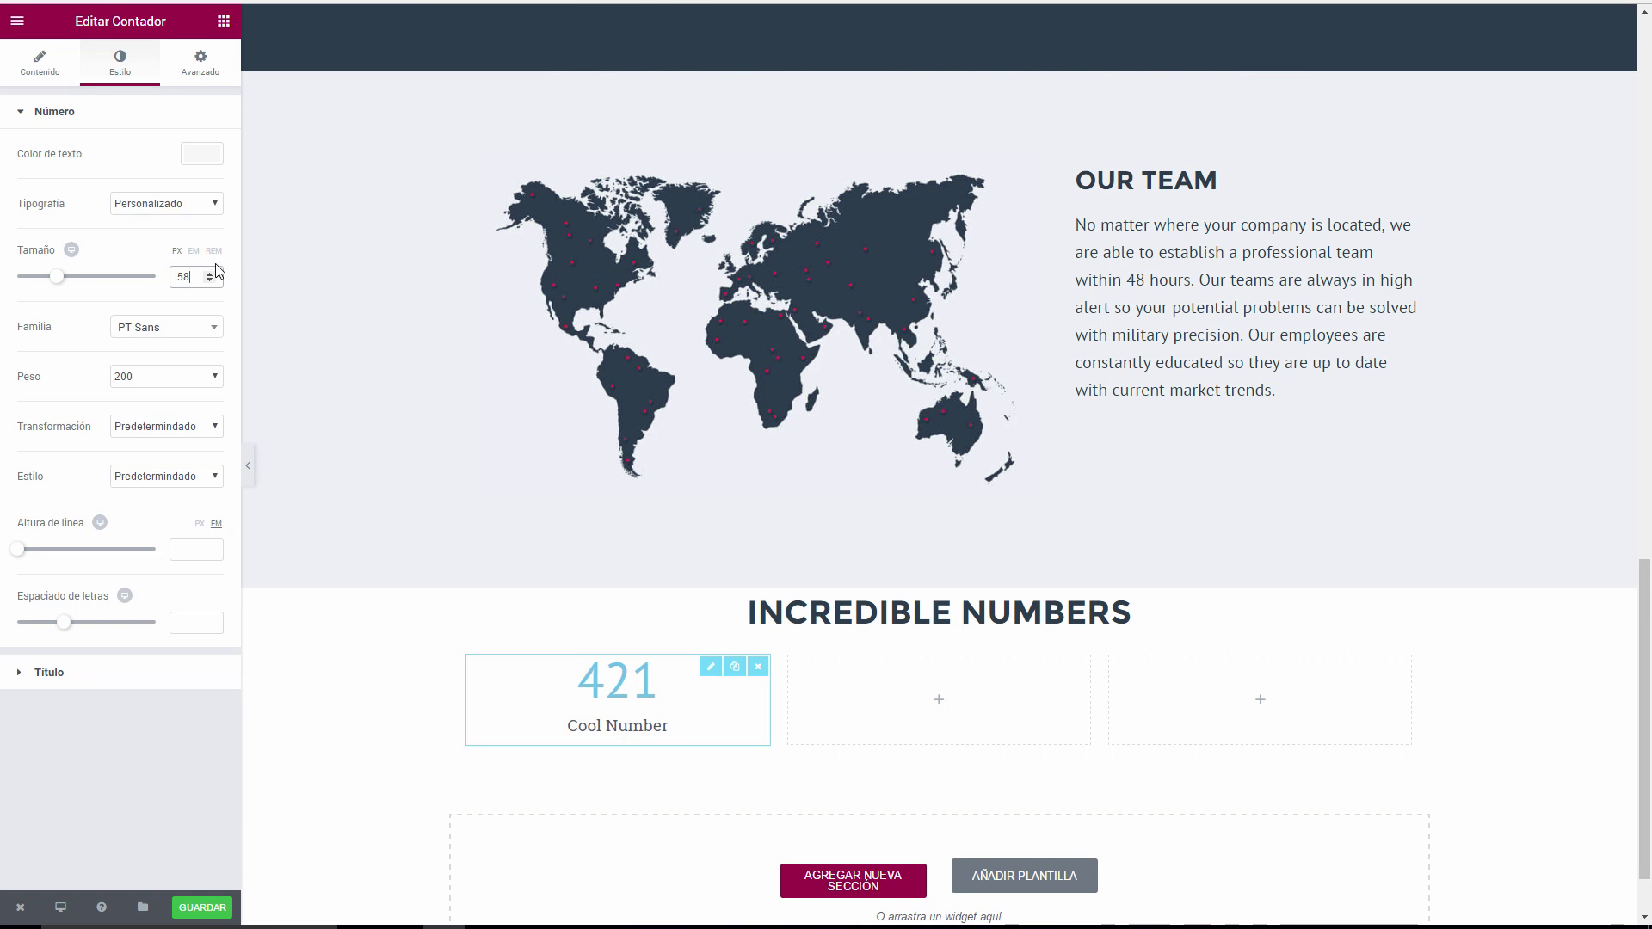
{"action": "left_click_drag", "start_coordinate": [210, 277], "coordinate": [210, 277]}
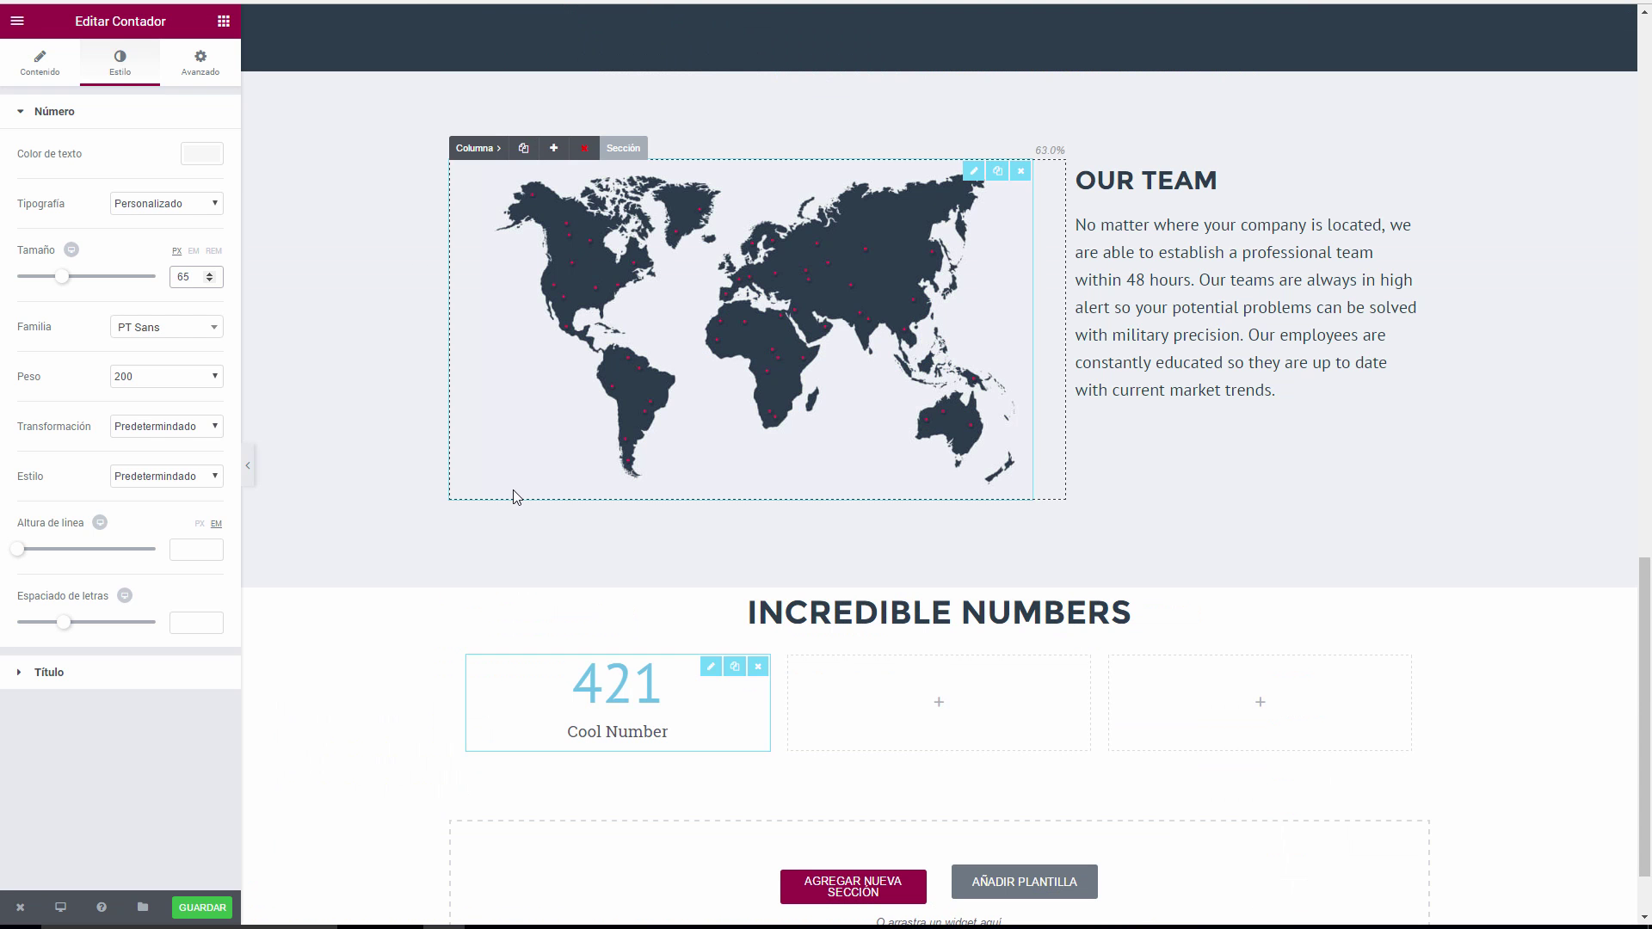
{"action": "left_click", "coordinate": [209, 282]}
{"action": "left_click", "coordinate": [209, 281]}
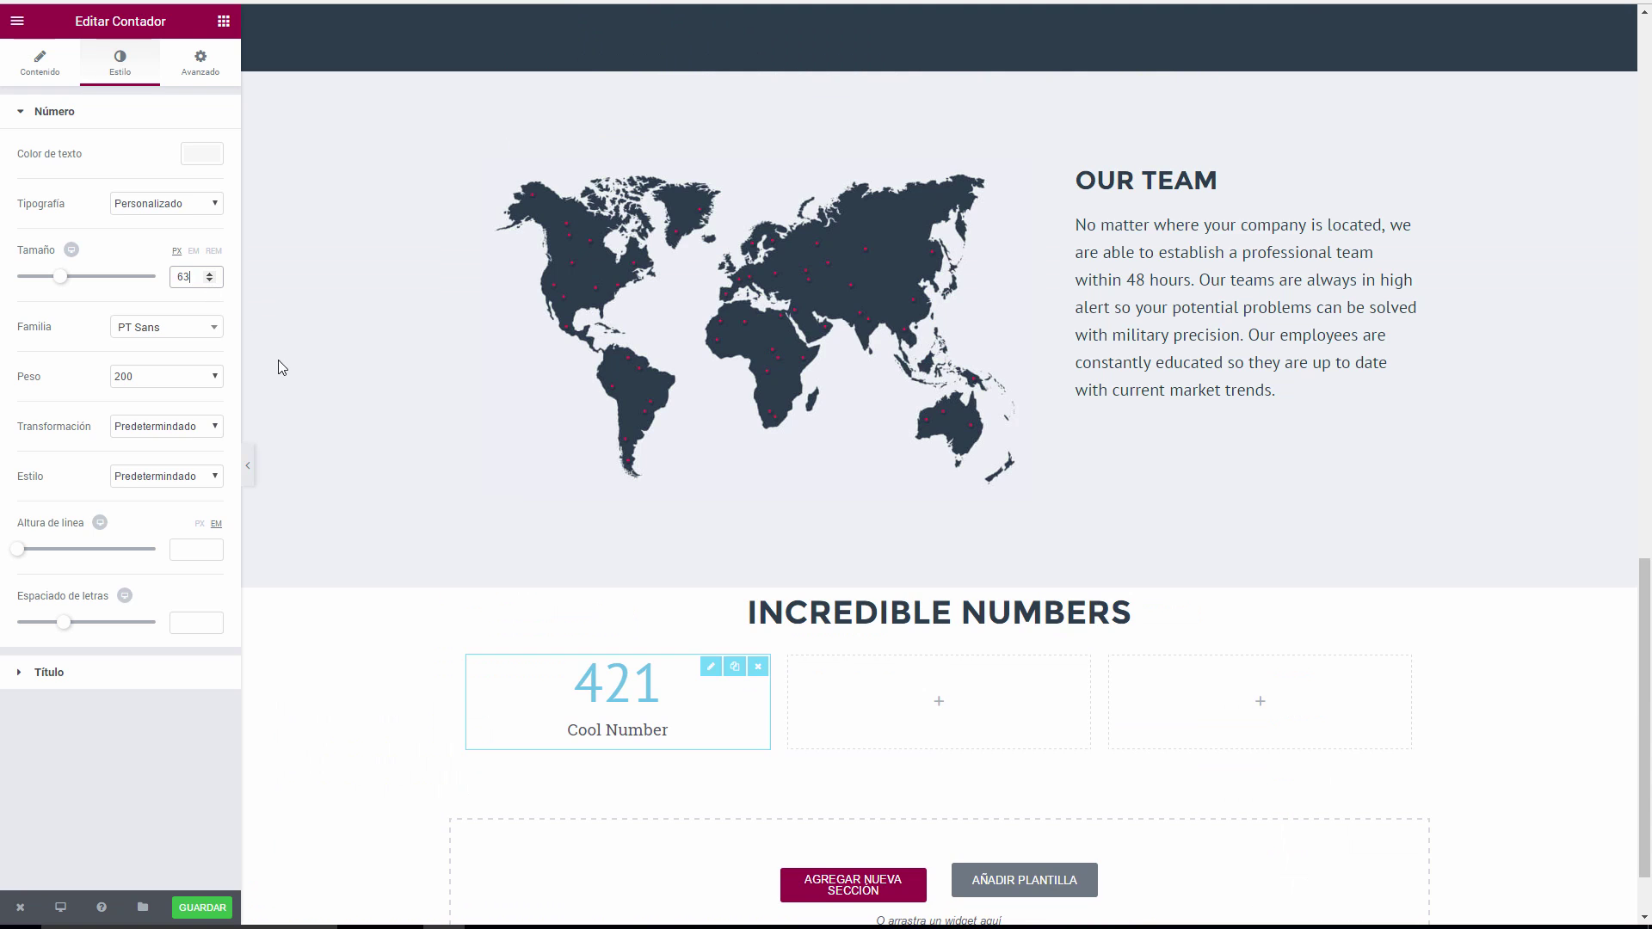
Set the text colour of the counter's number to the yellow palette swatch #ddb100.
{"action": "left_click", "coordinate": [199, 155]}
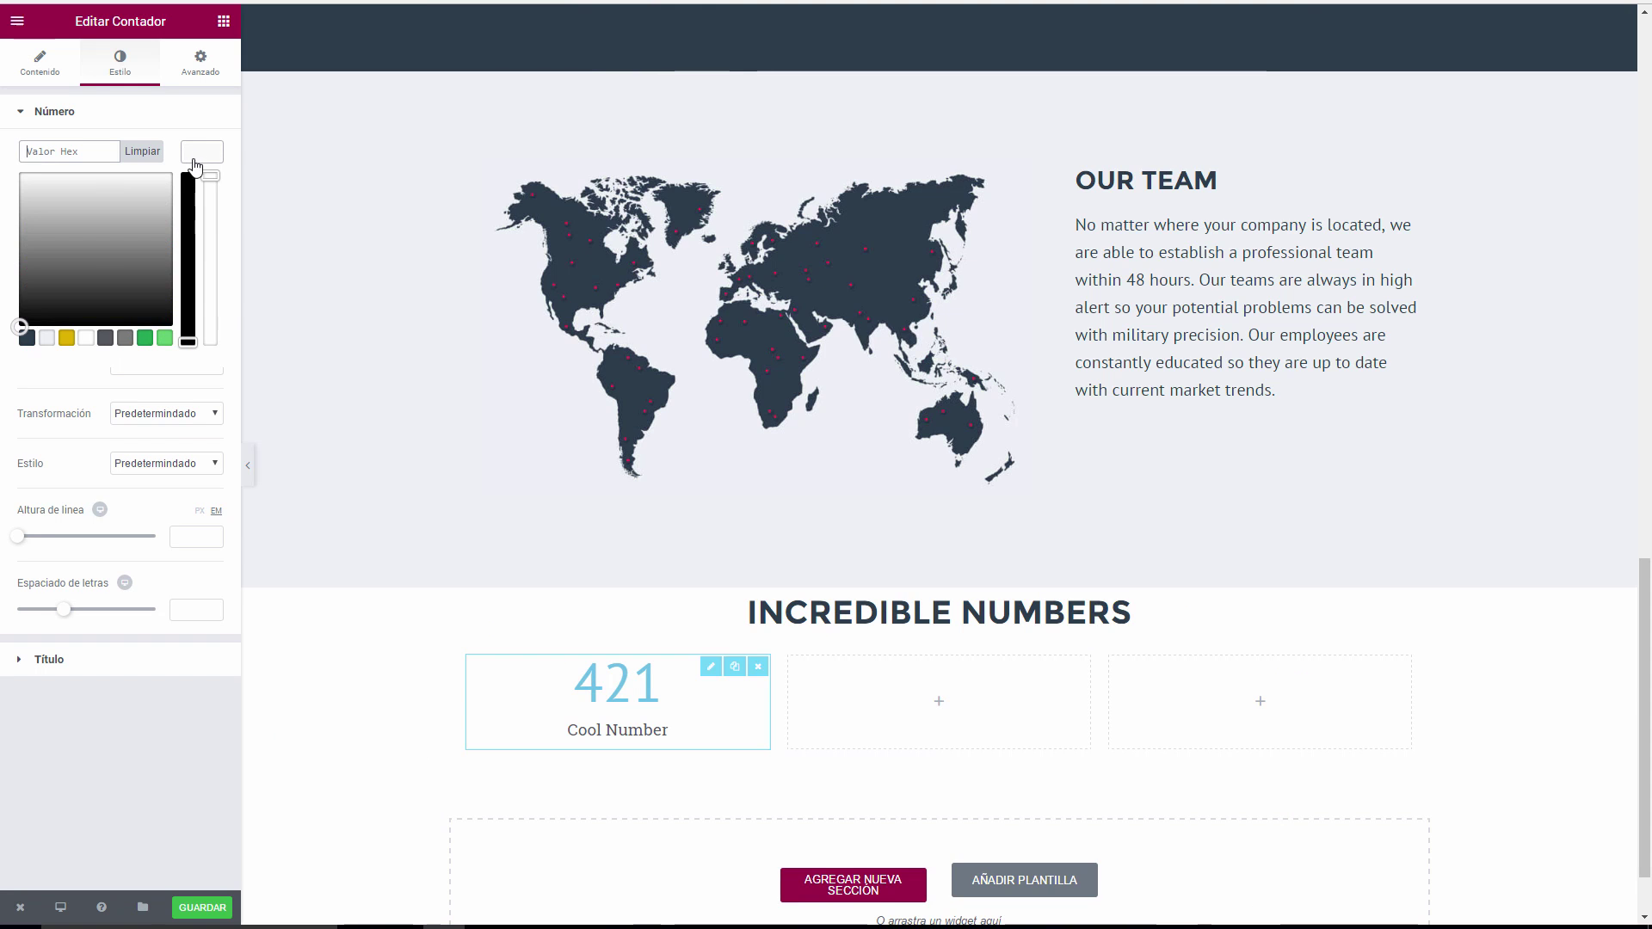
{"action": "left_click", "coordinate": [66, 338]}
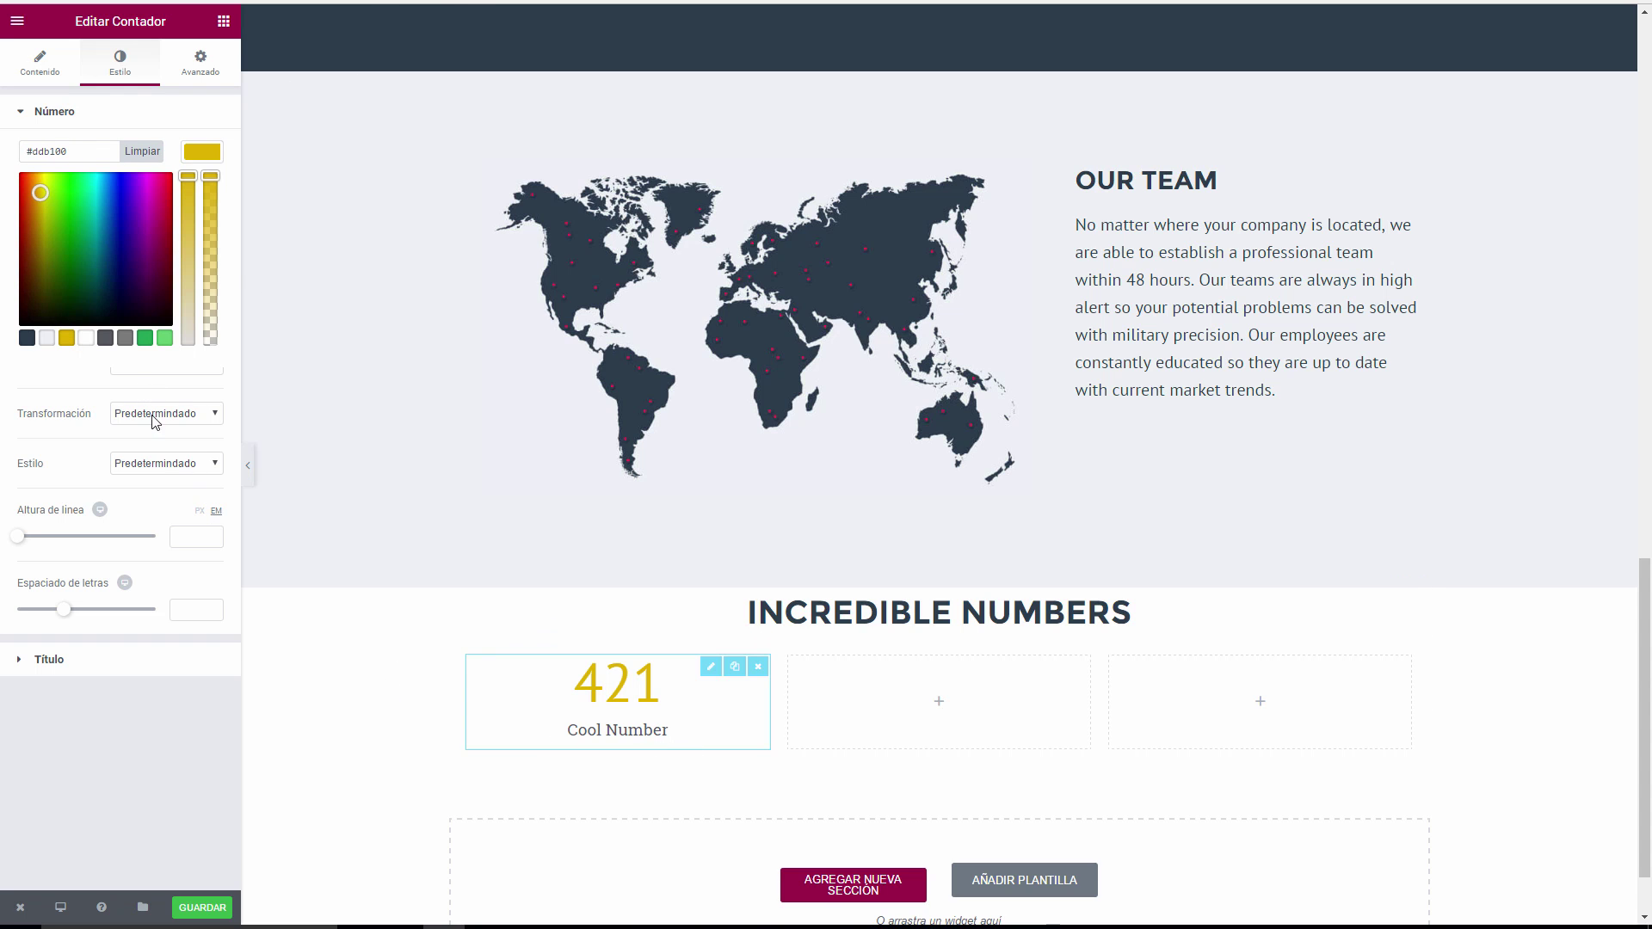
{"action": "left_click", "coordinate": [130, 116]}
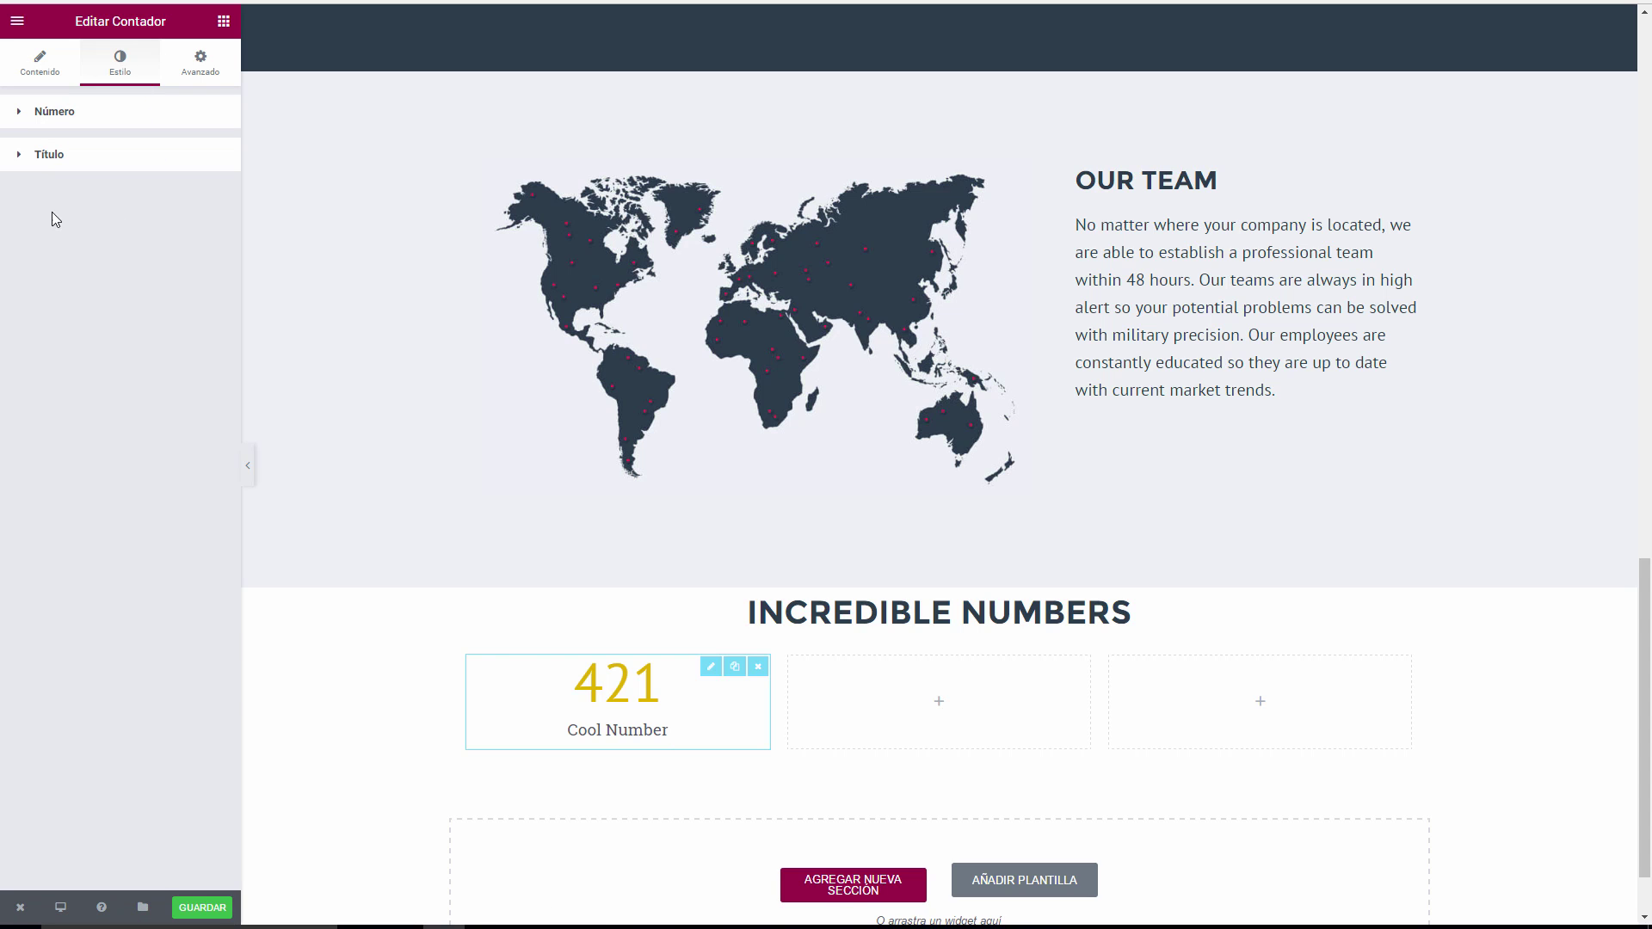
{"action": "left_click", "coordinate": [21, 157]}
{"action": "left_click", "coordinate": [175, 252]}
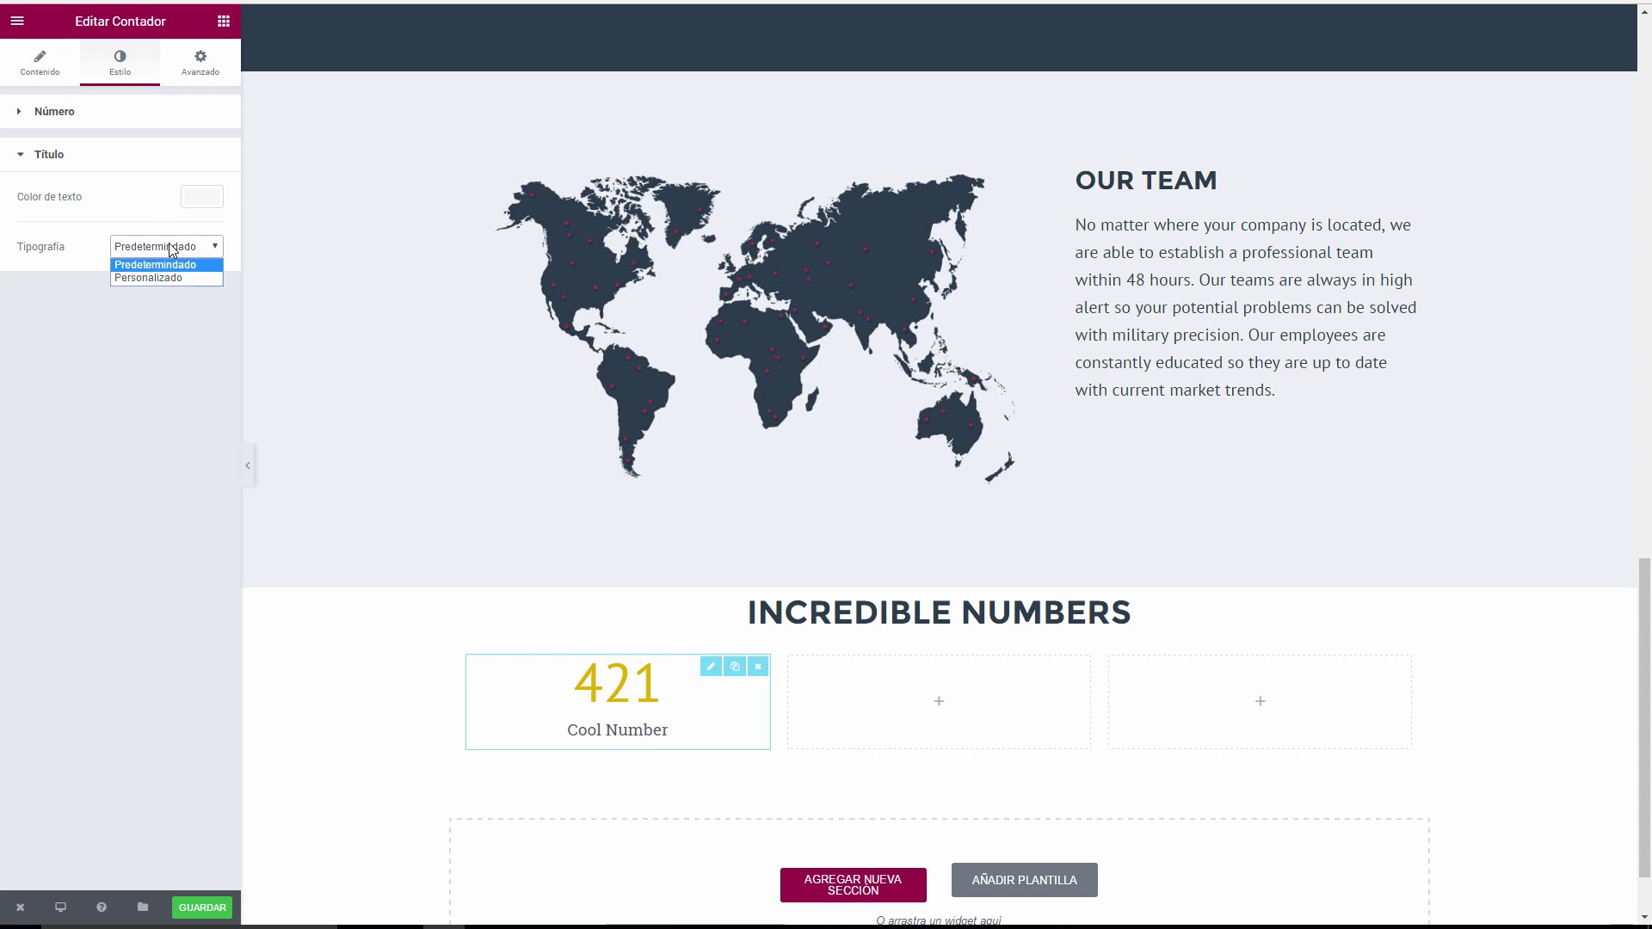
{"action": "left_click", "coordinate": [169, 244]}
{"action": "left_click", "coordinate": [25, 111]}
Remove the "Cool Number" title text from the counter, leaving its title empty.
{"action": "left_click", "coordinate": [40, 62]}
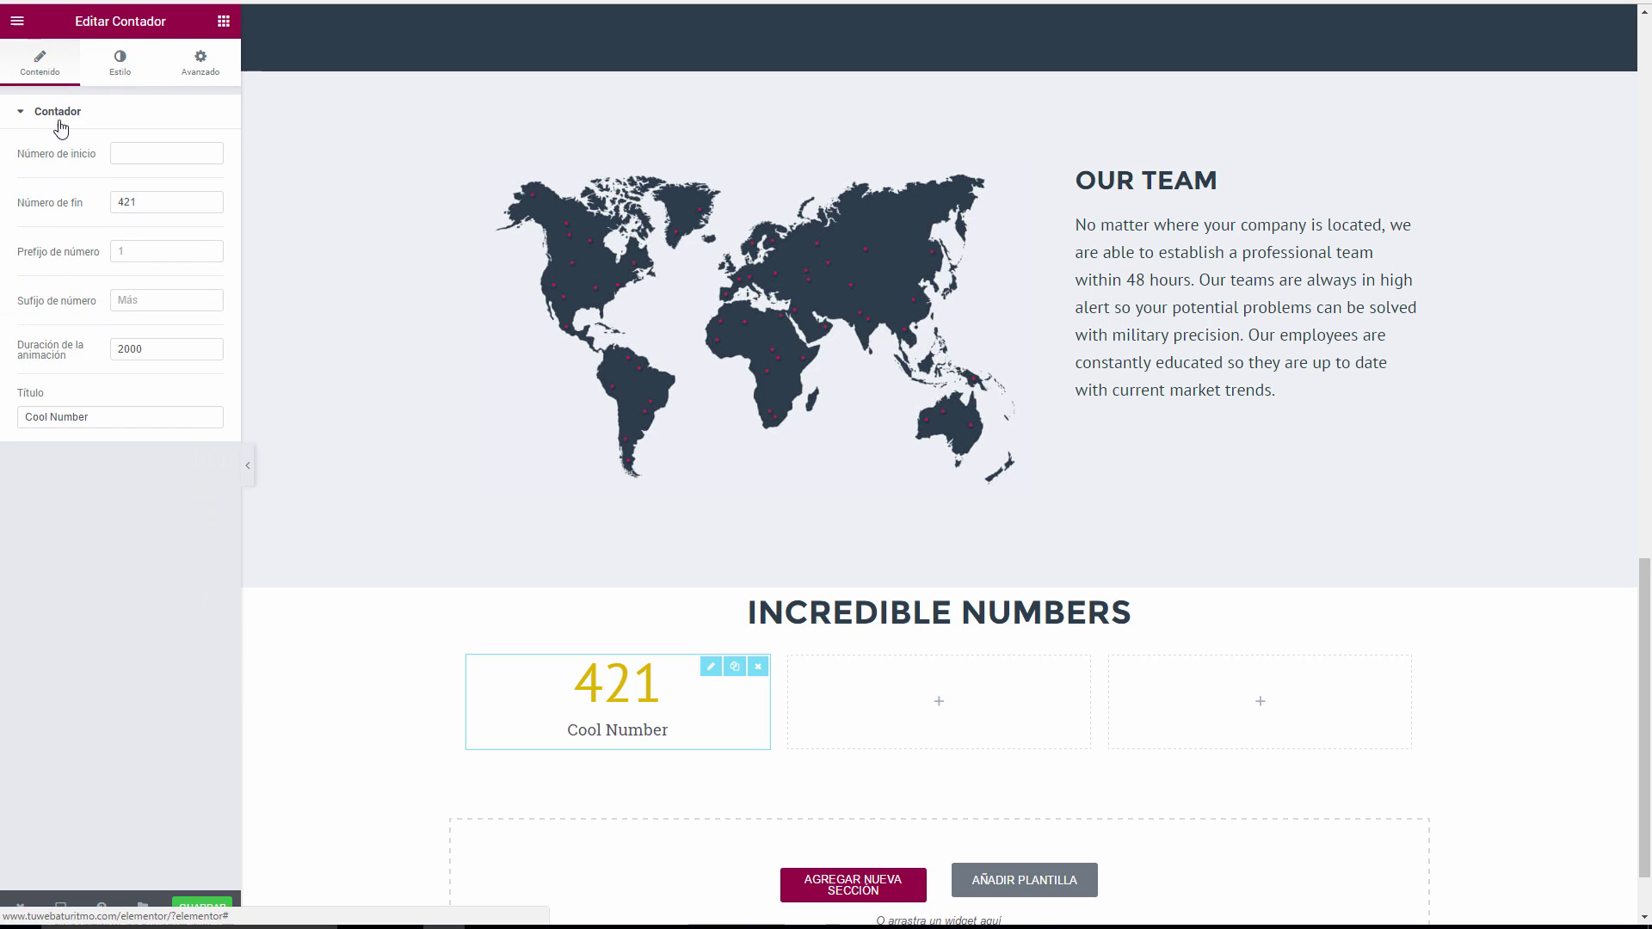
{"action": "left_click_drag", "start_coordinate": [105, 417], "coordinate": [12, 416]}
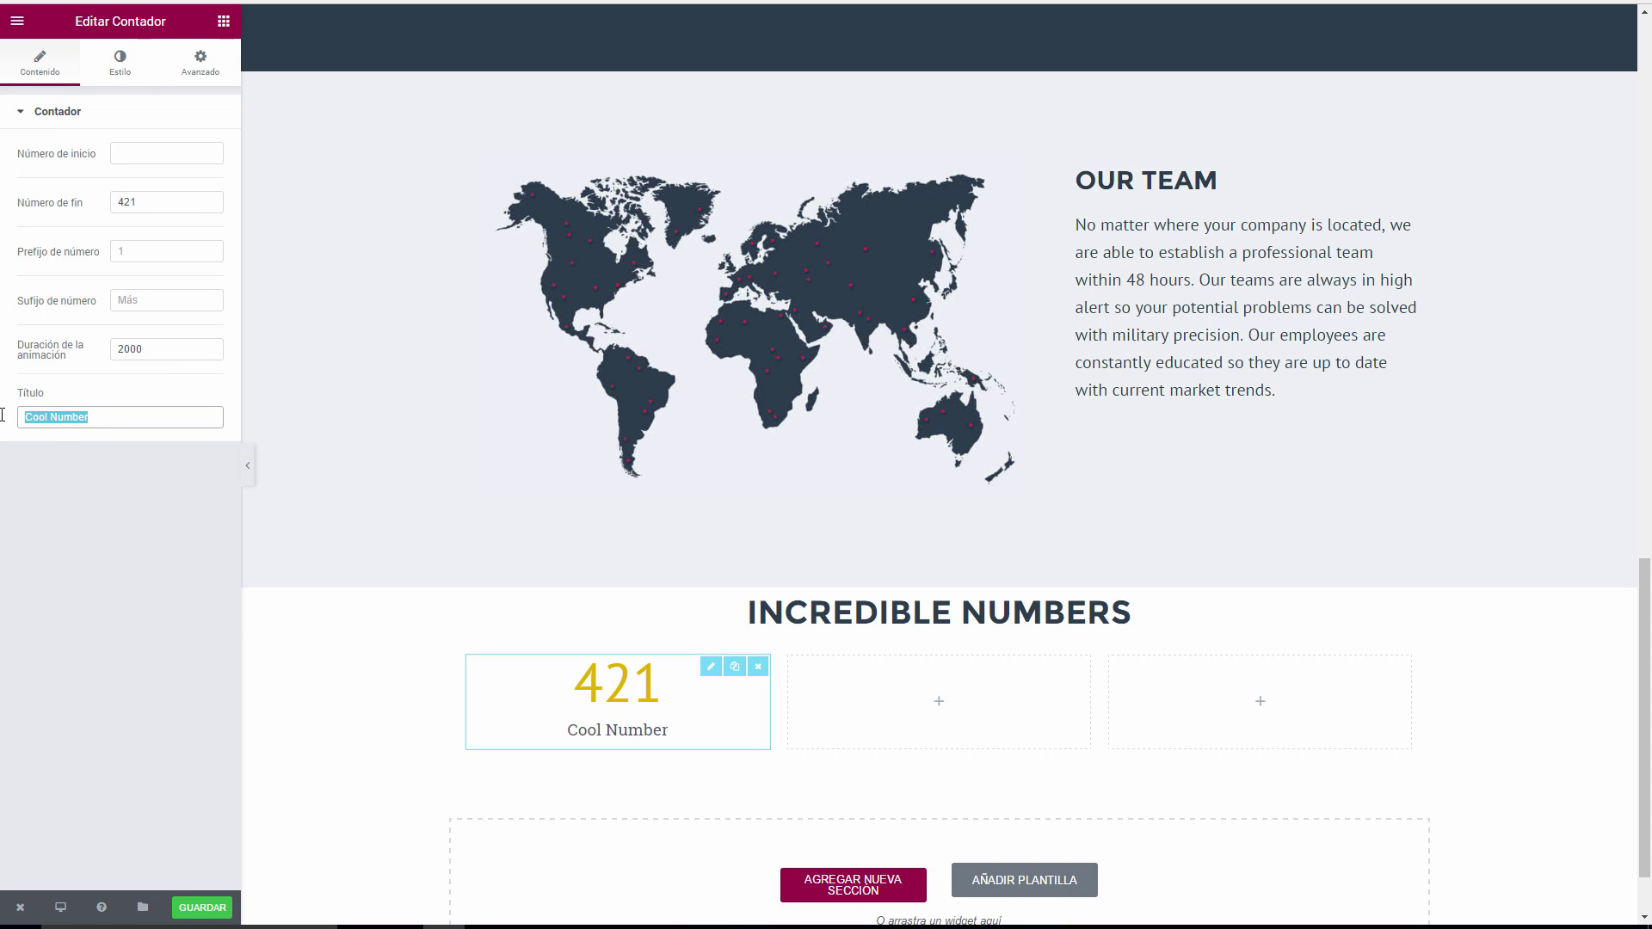
{"action": "key", "text": "BackSpace"}
{"action": "left_click", "coordinate": [122, 494]}
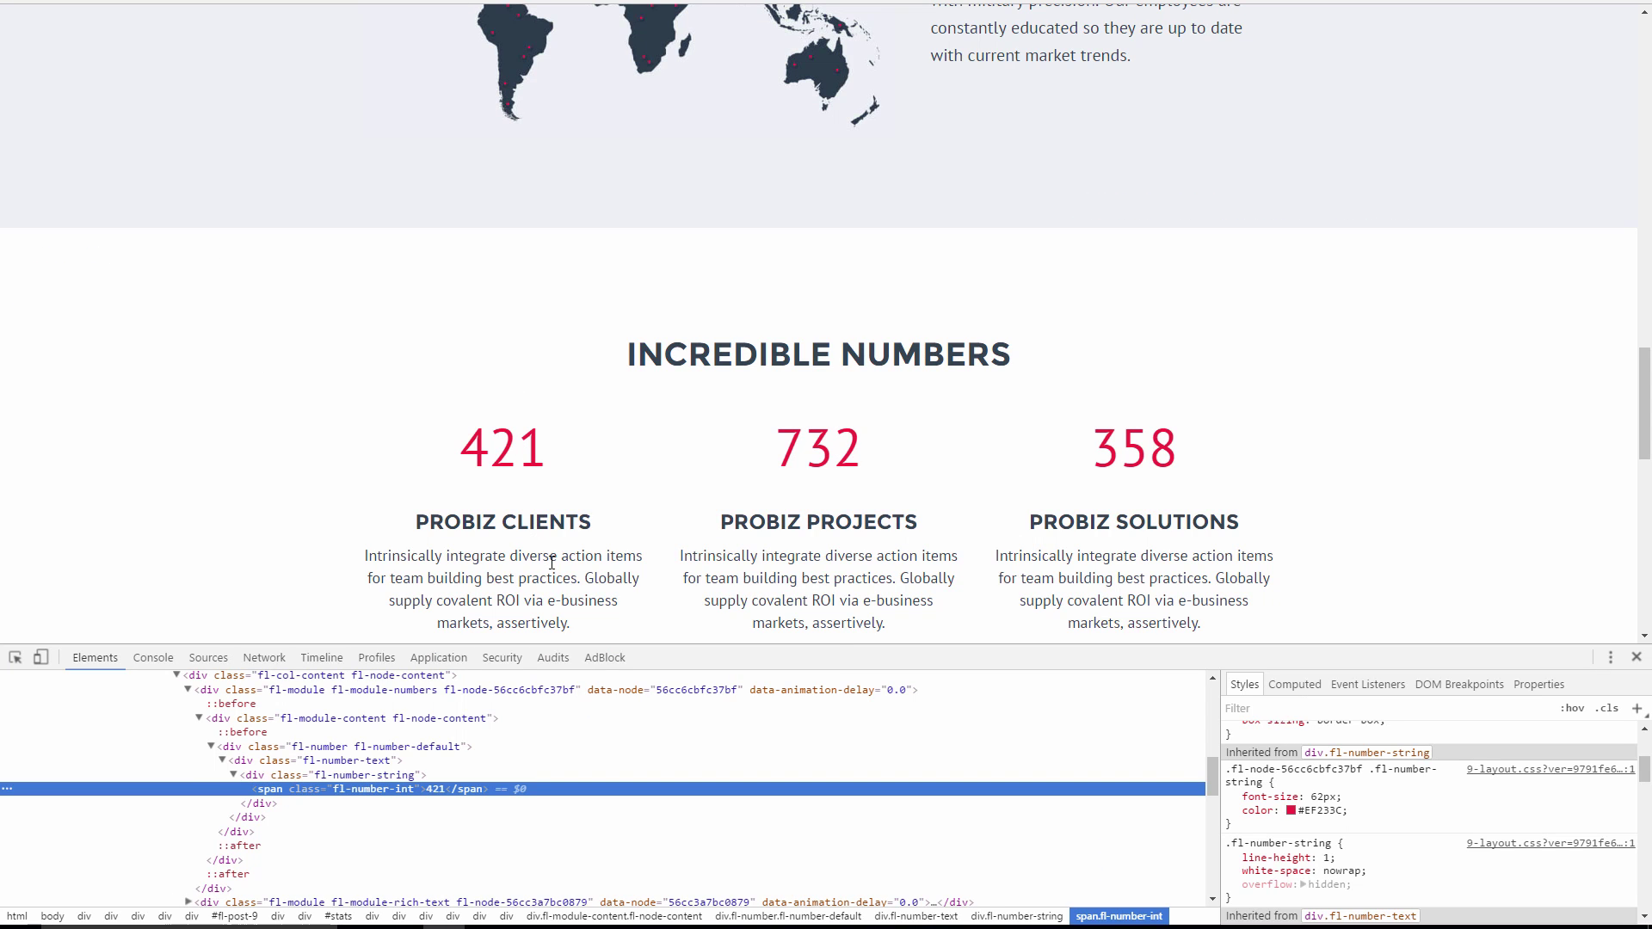
Inspect the "PROBIZ CLIENTS" heading's styles on the reference page, and place a heading with the H3 HTML tag beneath the 421 counter.
{"action": "right_click", "coordinate": [536, 516]}
{"action": "left_click", "coordinate": [591, 773]}
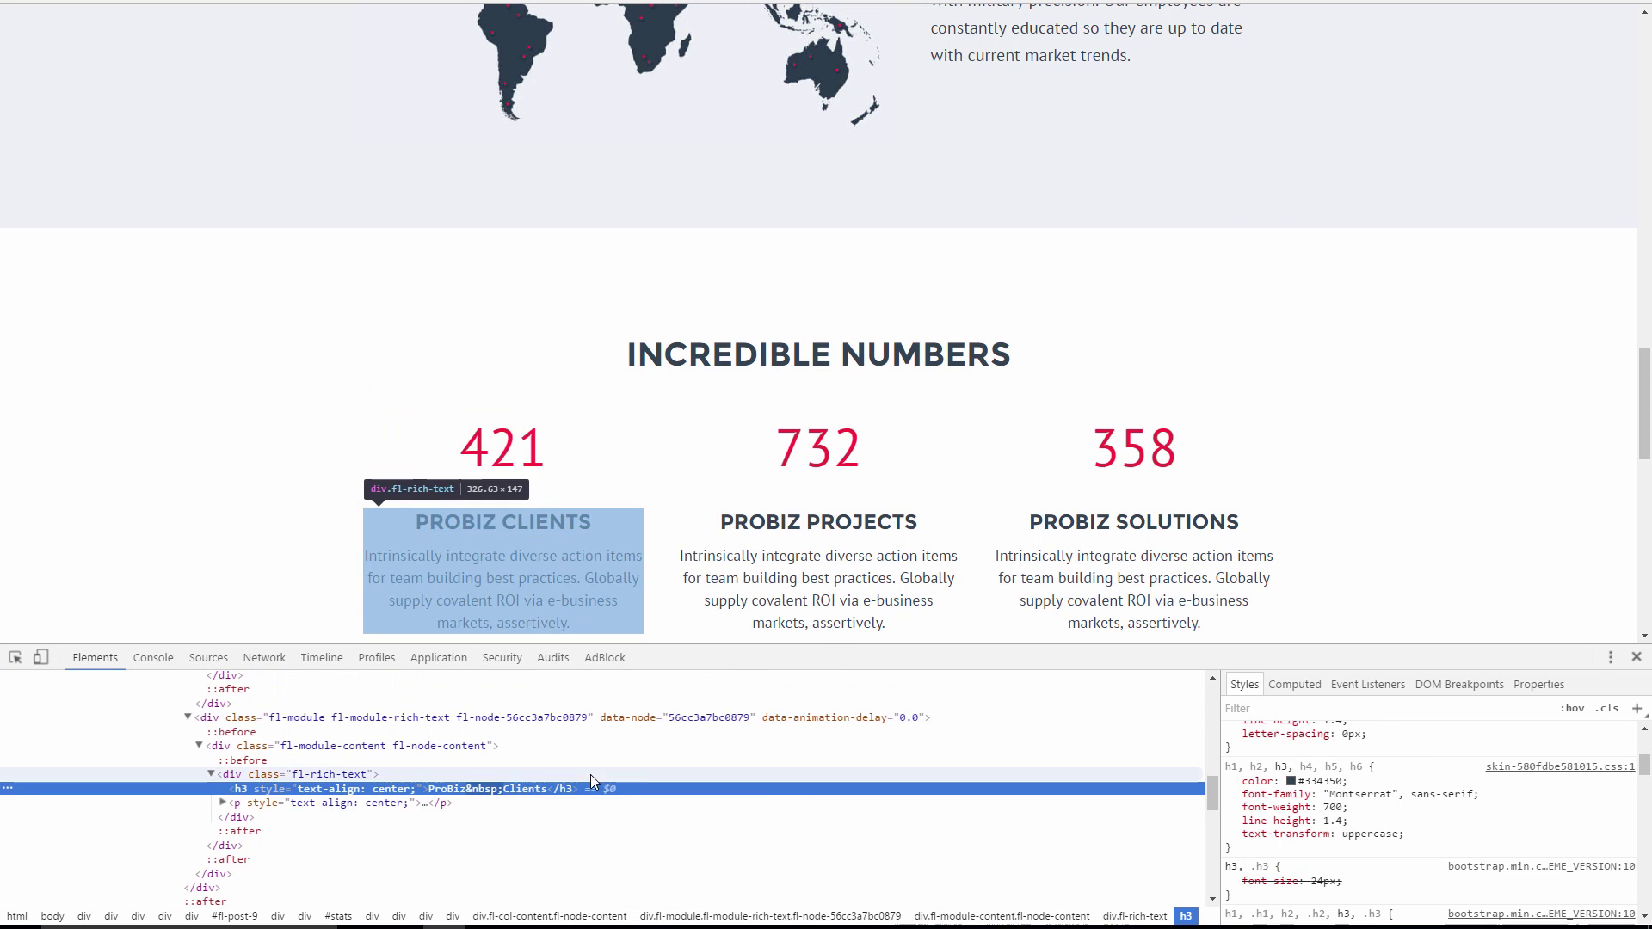
{"action": "right_click", "coordinate": [528, 533]}
{"action": "left_click", "coordinate": [602, 783]}
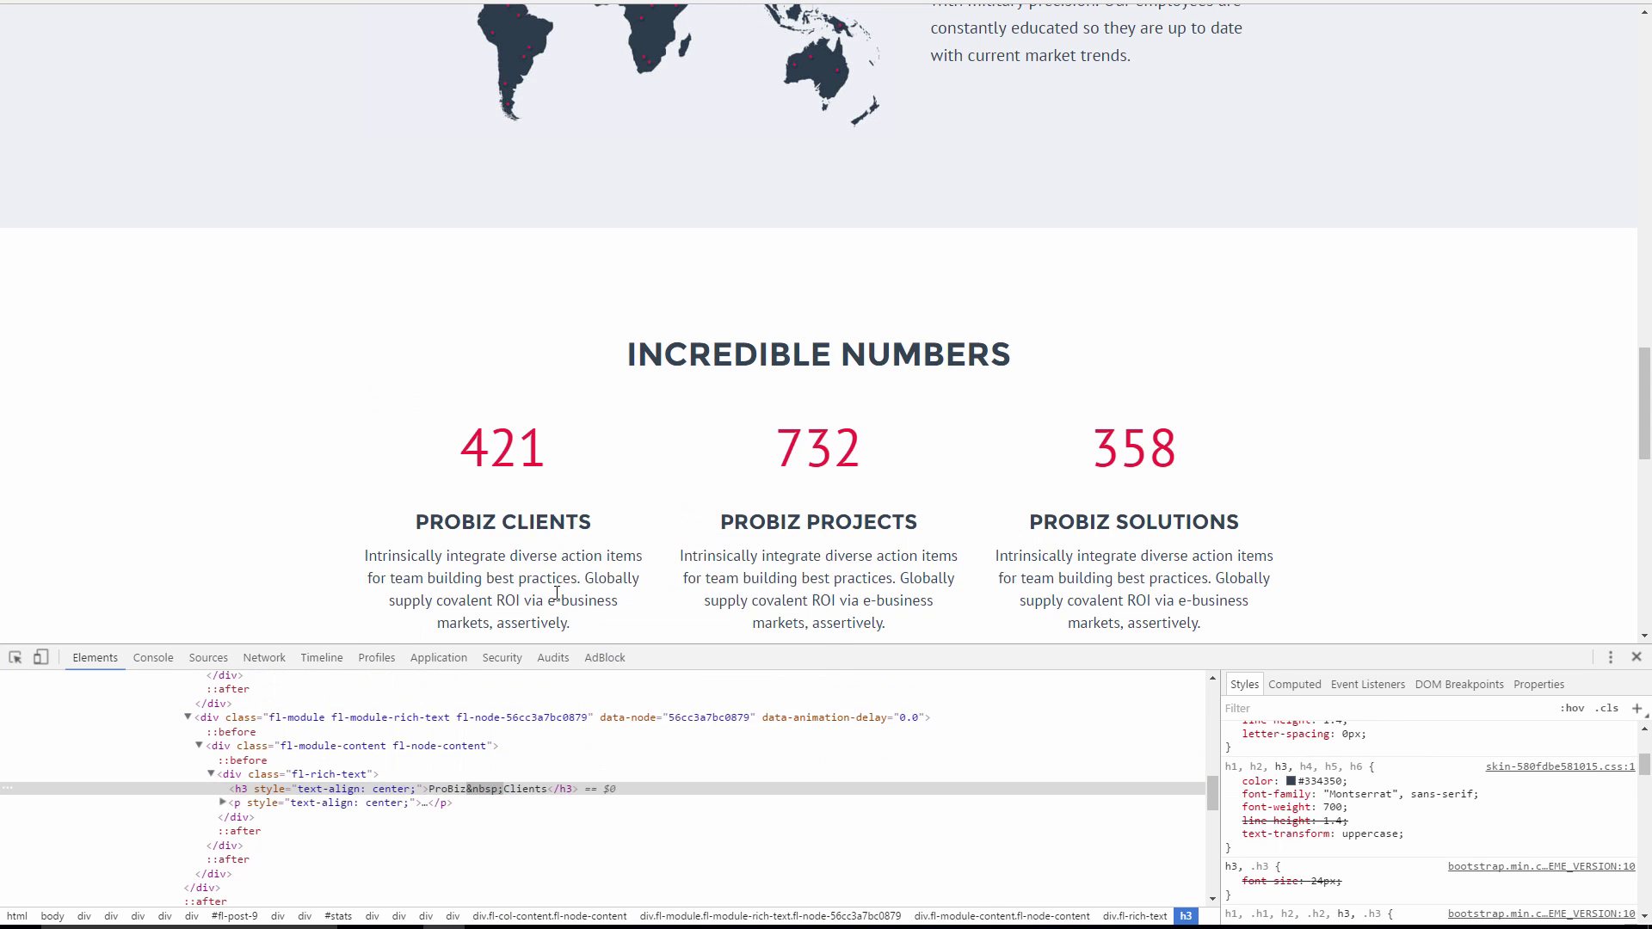
{"action": "scroll", "coordinate": [1420, 840], "scroll_direction": "up", "scroll_amount": 4}
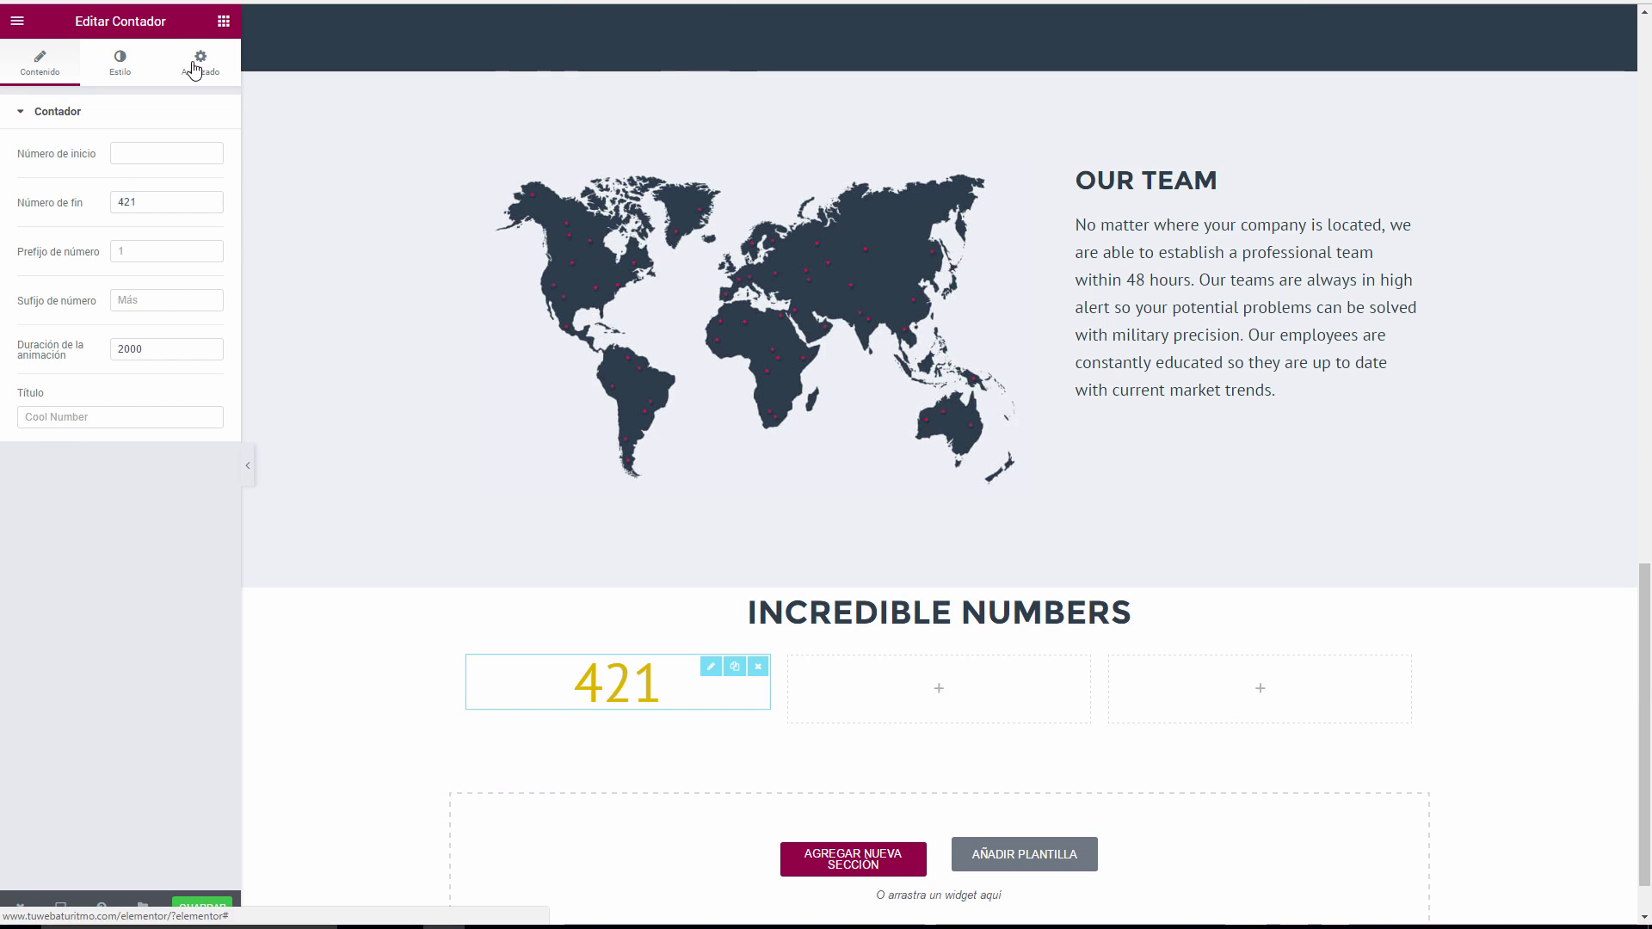
{"action": "left_click", "coordinate": [223, 21]}
{"action": "left_click_drag", "start_coordinate": [160, 126], "coordinate": [617, 709]}
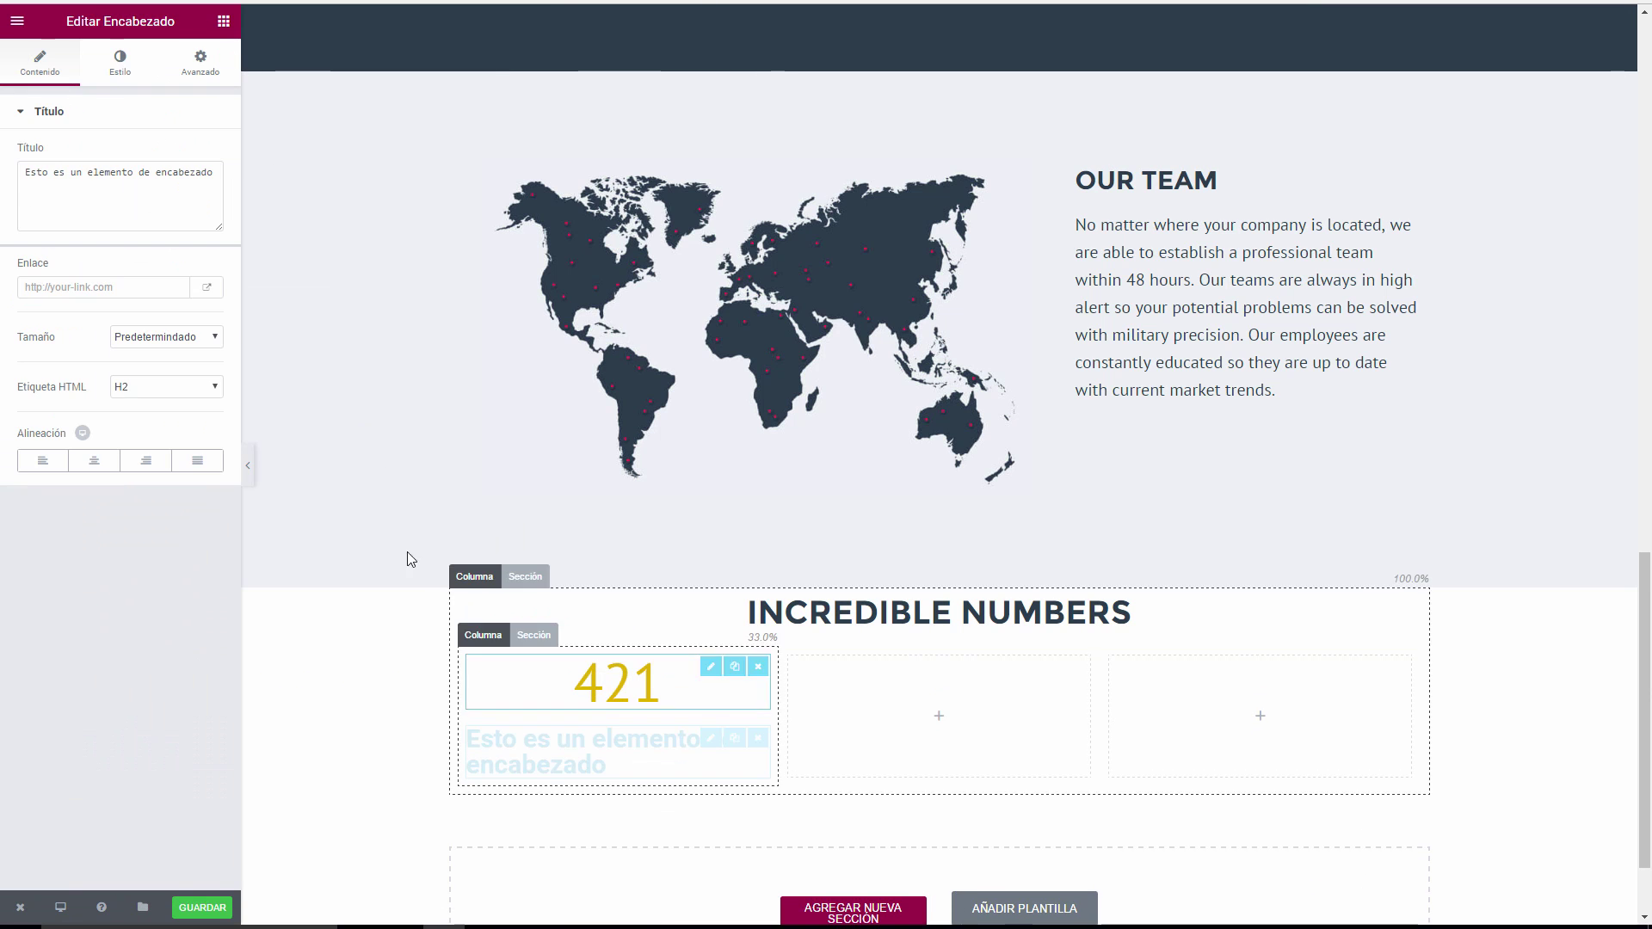
{"action": "left_click", "coordinate": [150, 389]}
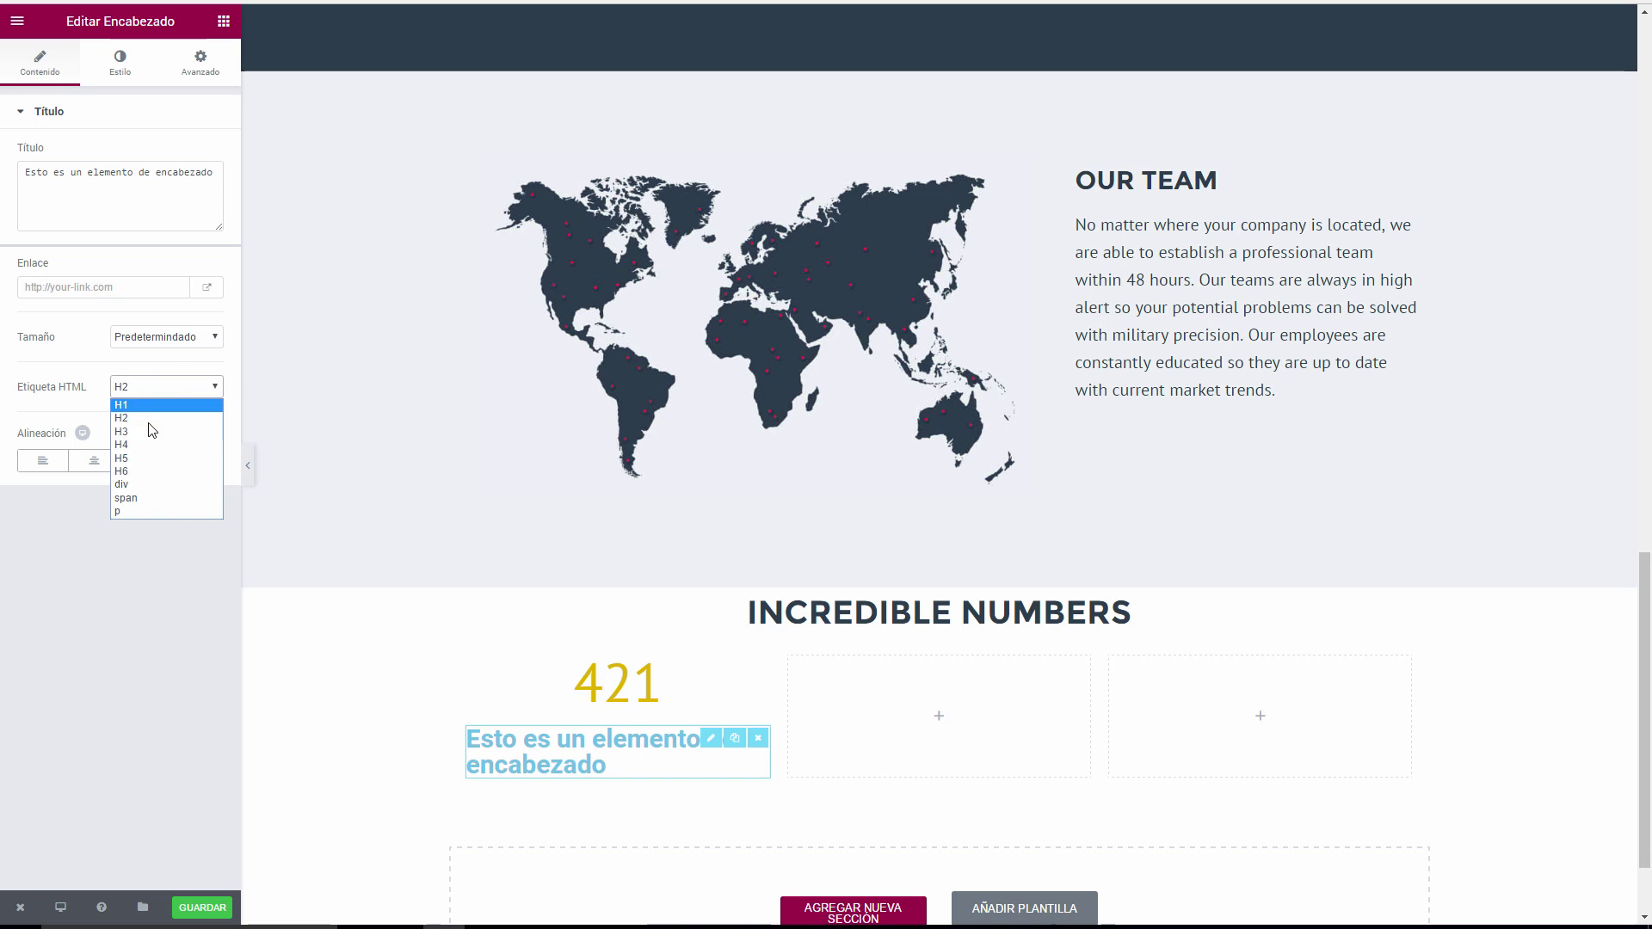
{"action": "left_click", "coordinate": [151, 430]}
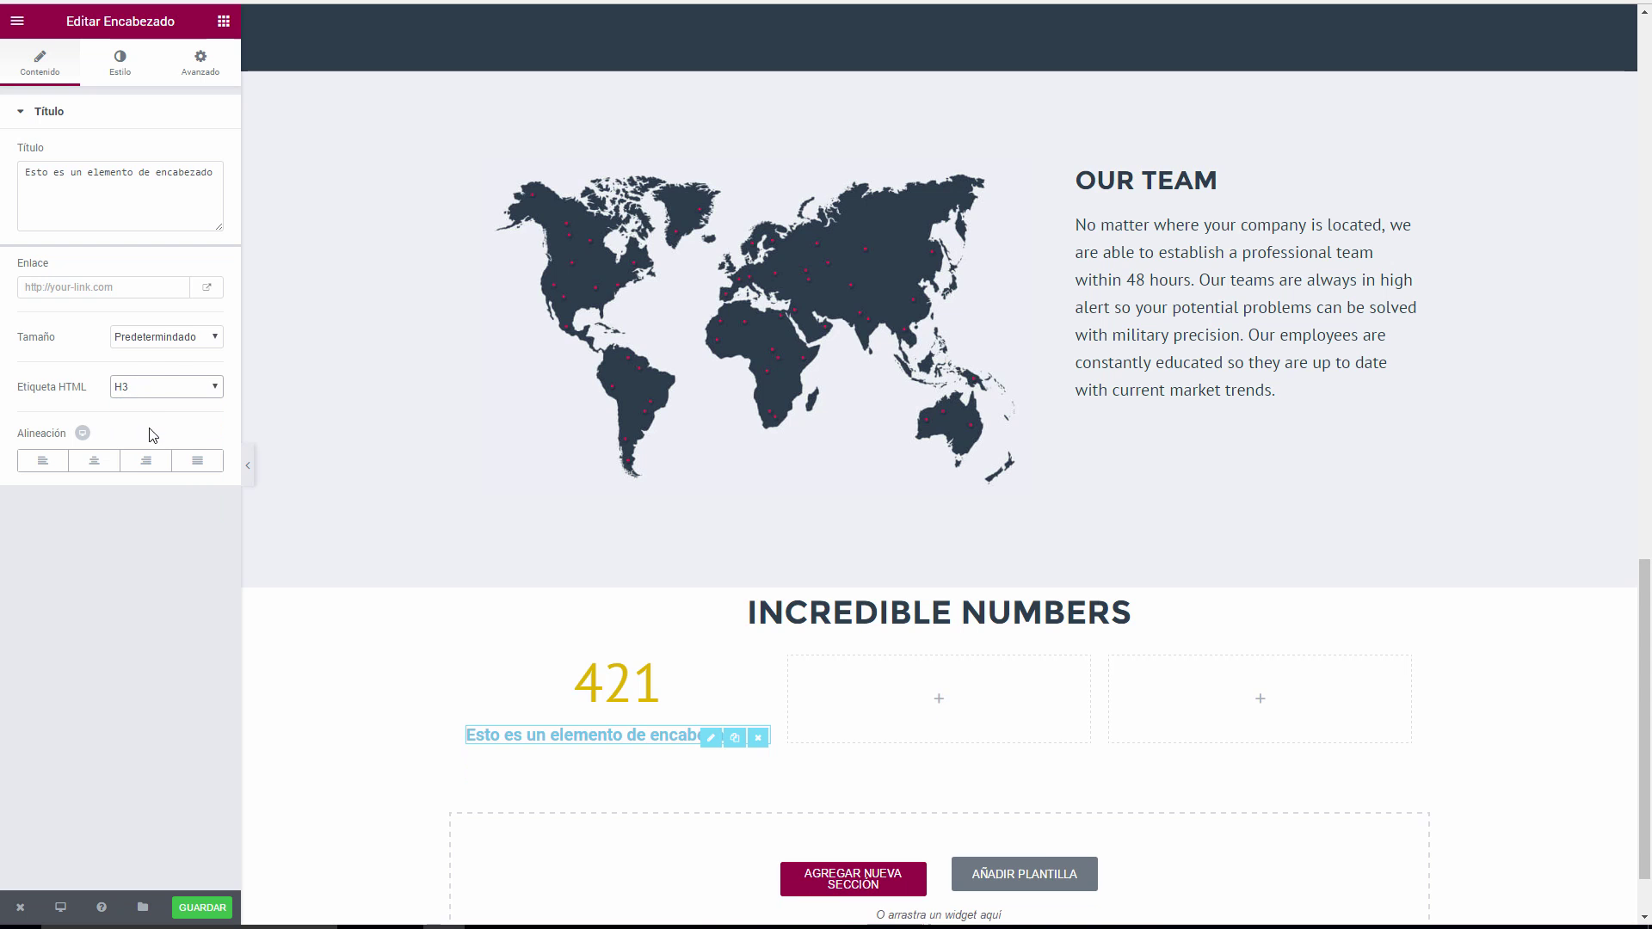
Give the new heading under the 421 counter custom typography with a size of 24 px.
{"action": "left_click", "coordinate": [120, 62]}
{"action": "left_click", "coordinate": [166, 203]}
{"action": "left_click", "coordinate": [164, 230]}
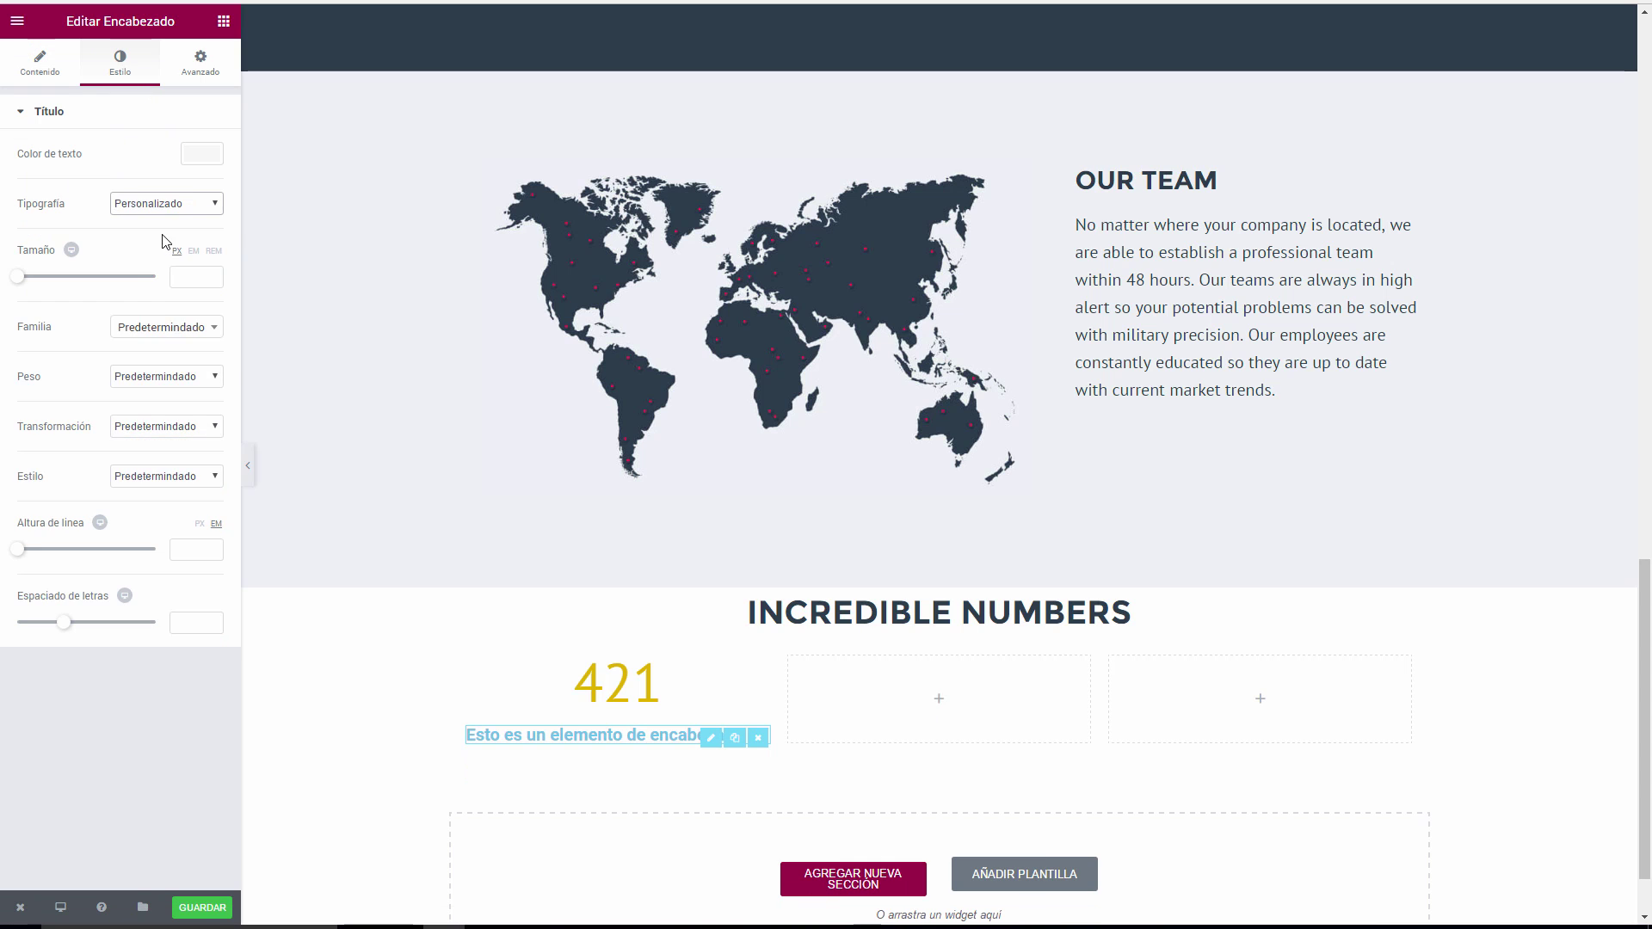
{"action": "left_click", "coordinate": [186, 281]}
{"action": "type", "text": "24"}
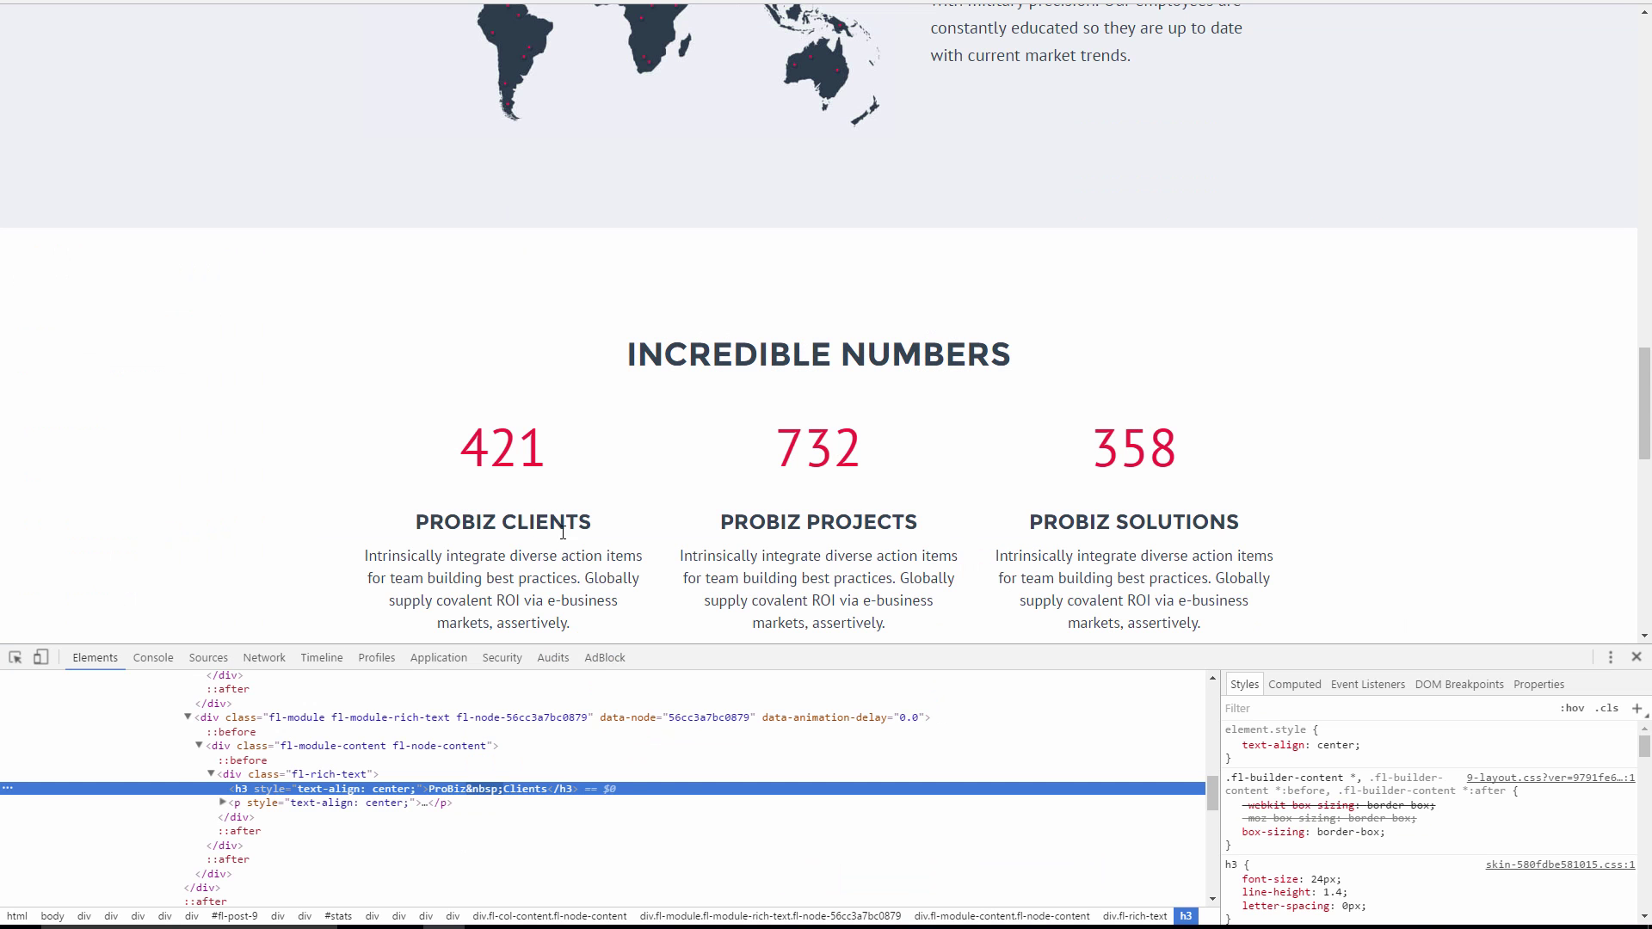
Replace the heading's placeholder text with "PROBIZ CLIENTS" copied from the reference page.
{"action": "left_click_drag", "start_coordinate": [594, 527], "coordinate": [414, 533]}
{"action": "key", "text": "ctrl+c"}
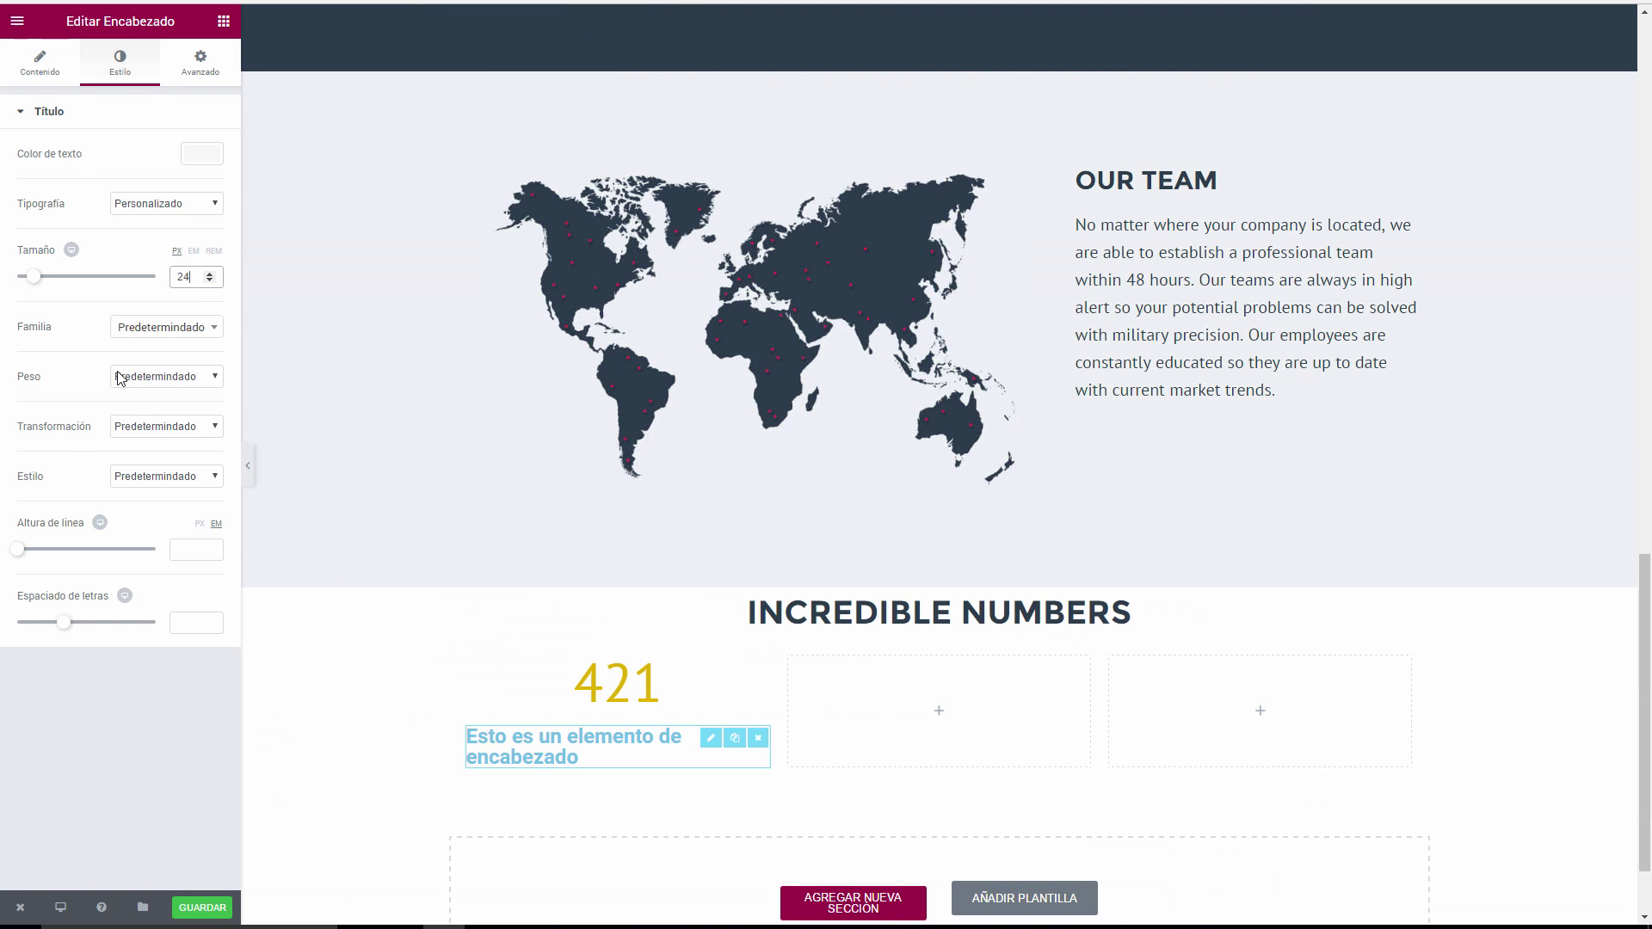
{"action": "left_click", "coordinate": [60, 53]}
{"action": "left_click_drag", "start_coordinate": [227, 173], "coordinate": [2, 174]}
{"action": "key", "text": "ctrl+v"}
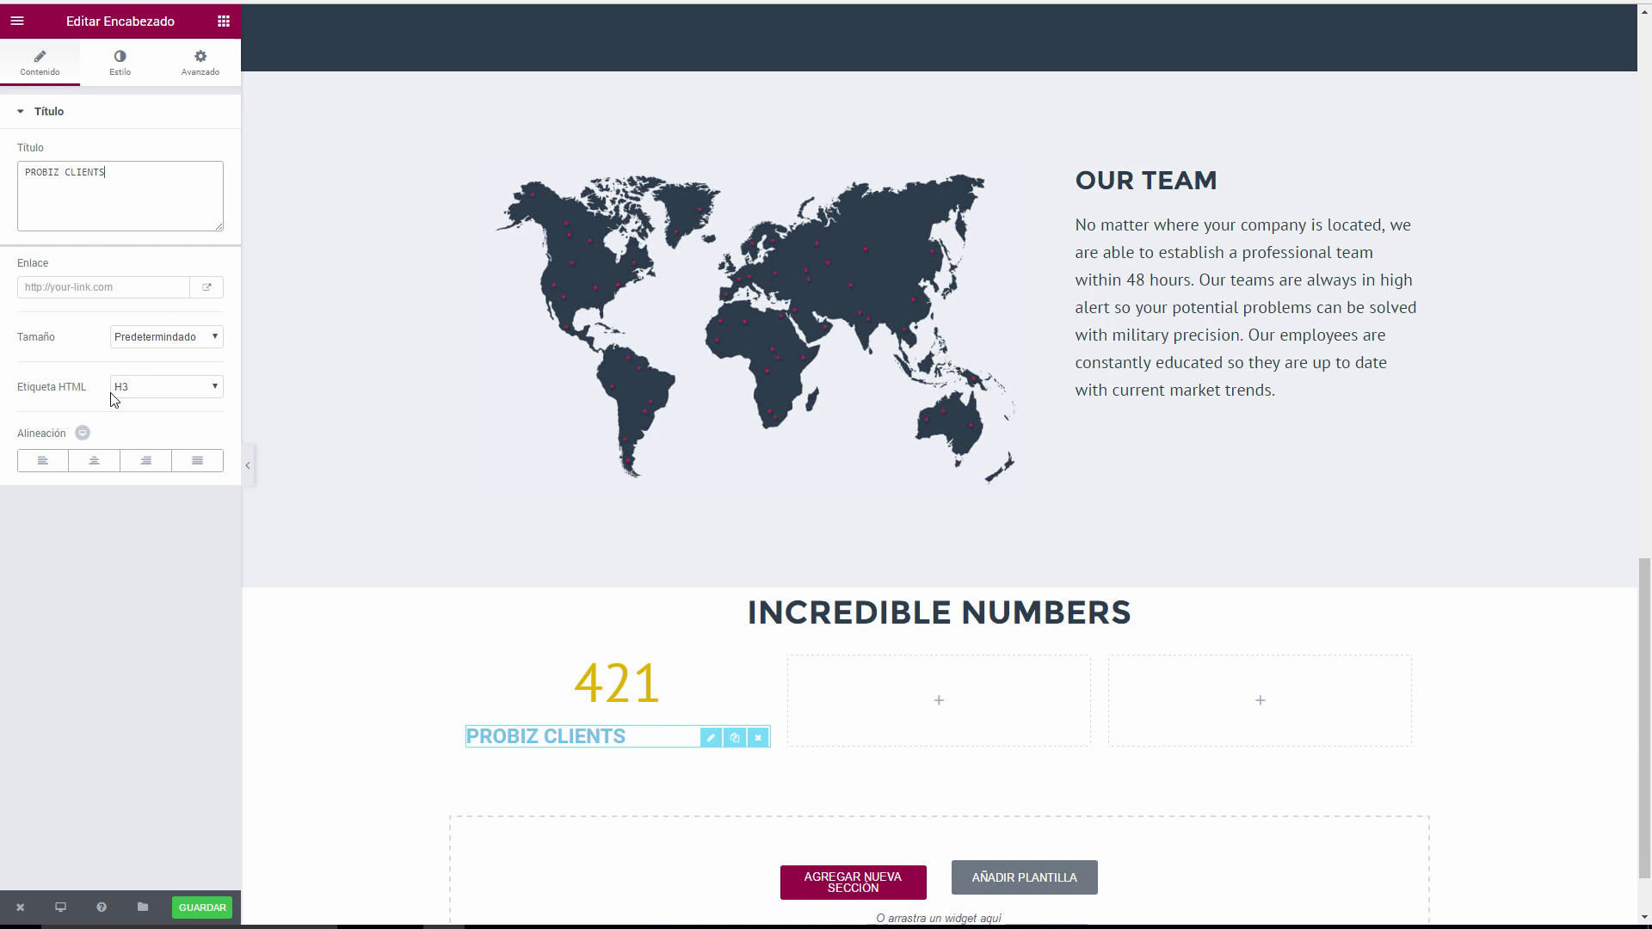
Style the PROBIZ CLIENTS heading with centred alignment, the Montserrat font family and text colour #2c3c4c.
{"action": "left_click", "coordinate": [95, 463]}
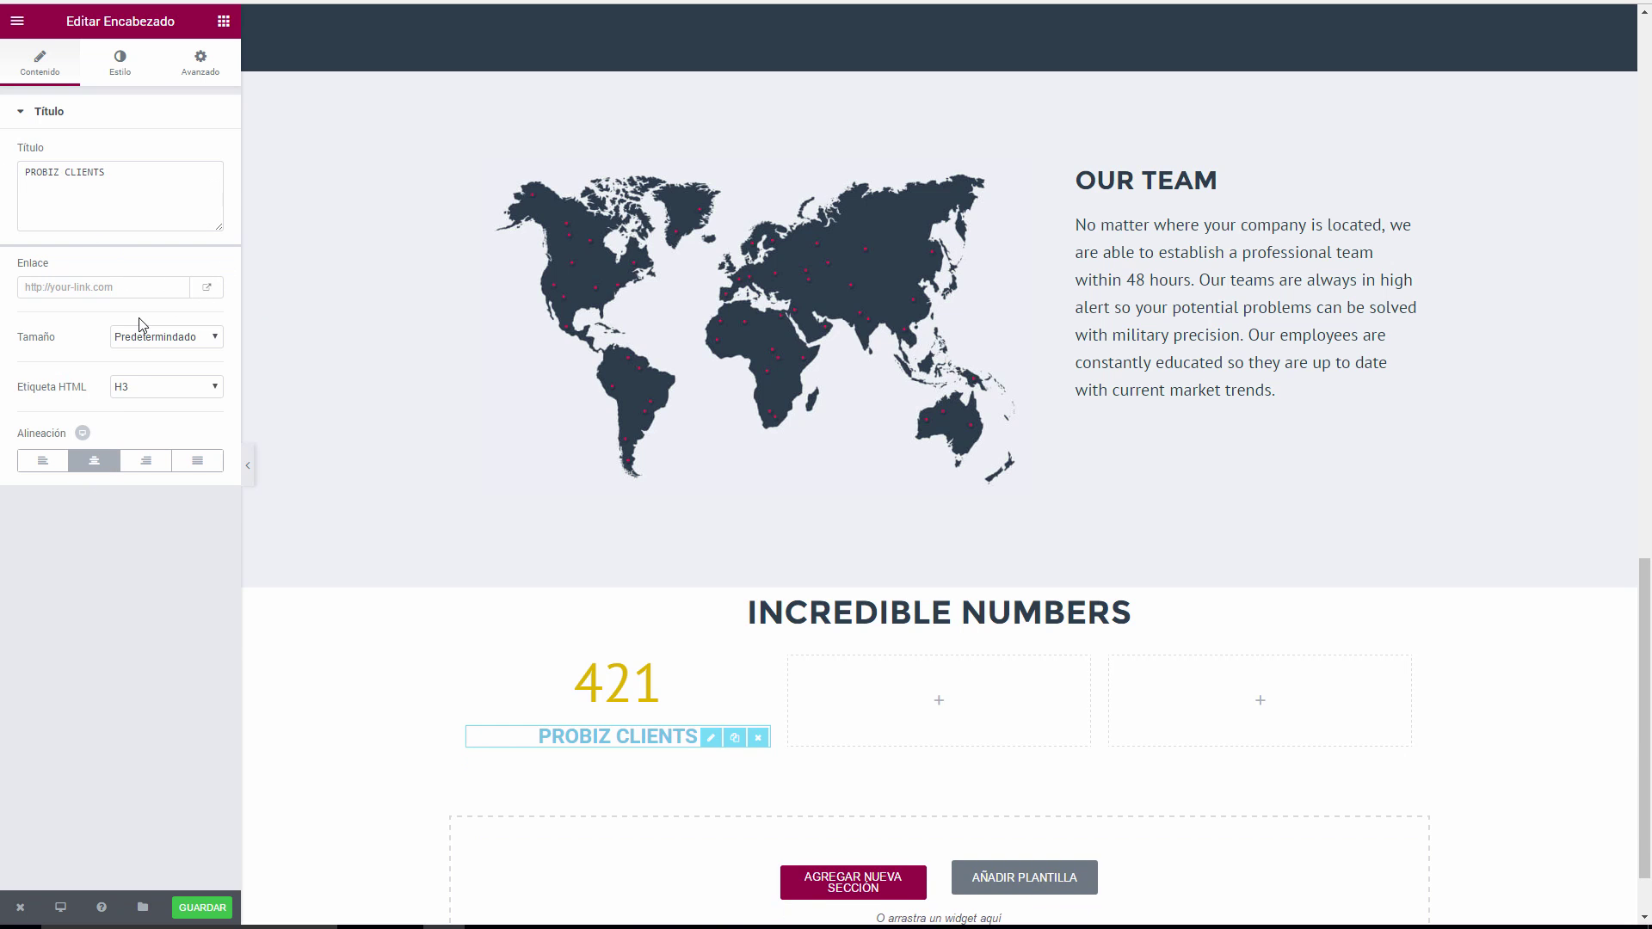
{"action": "left_click", "coordinate": [120, 65]}
{"action": "left_click", "coordinate": [166, 332]}
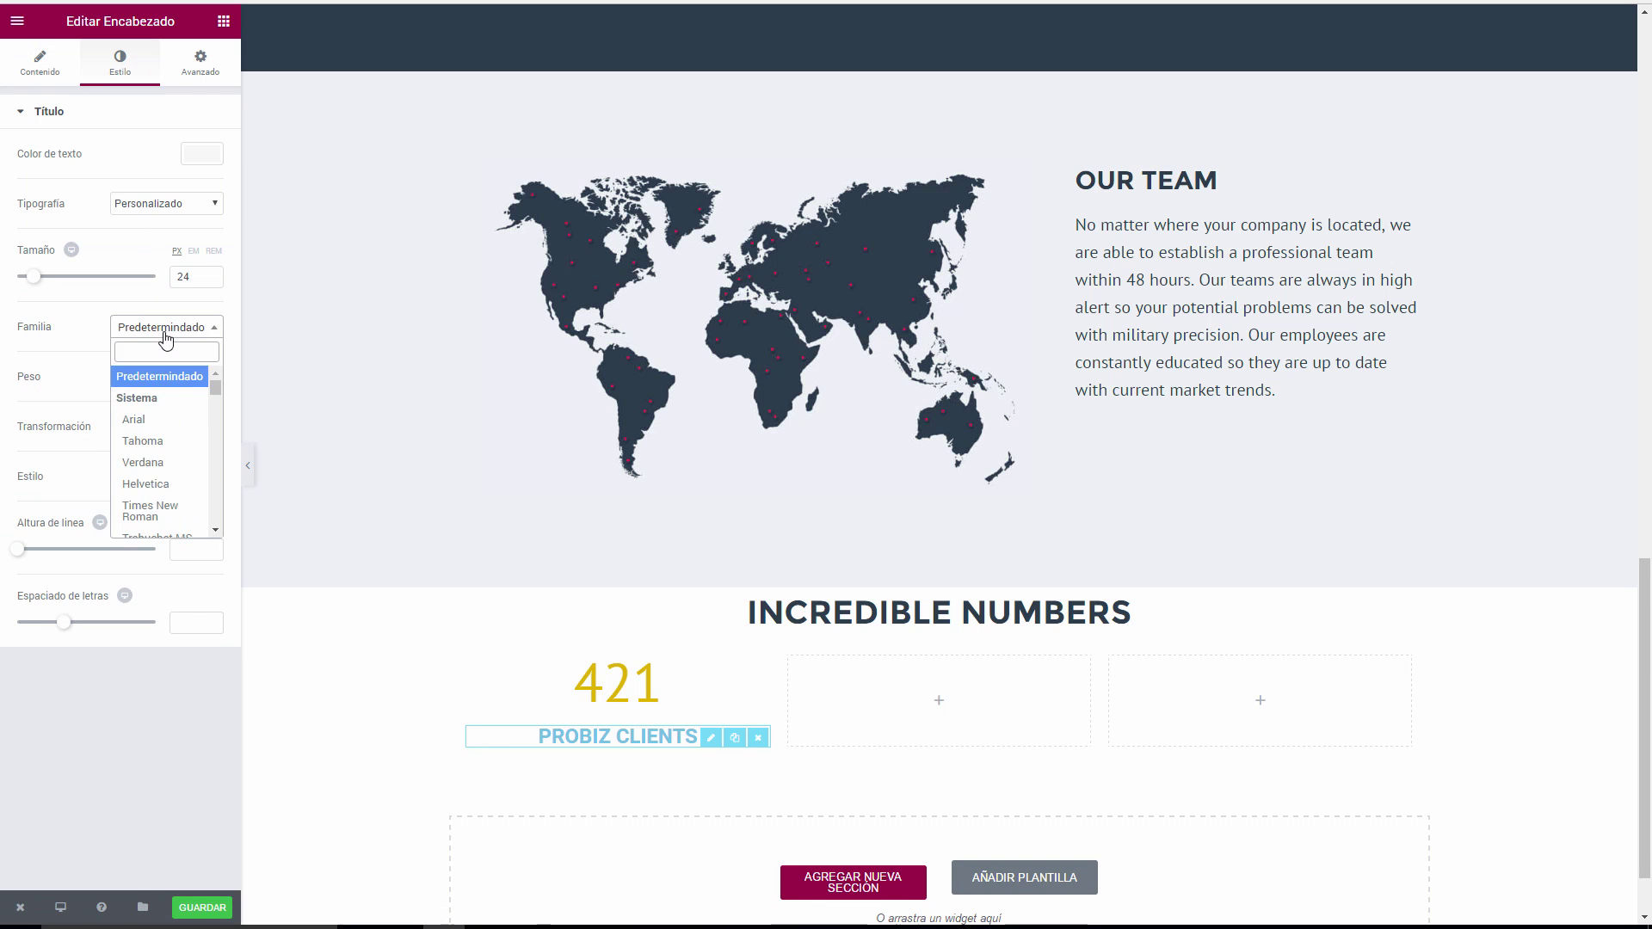
{"action": "type", "text": "mont"}
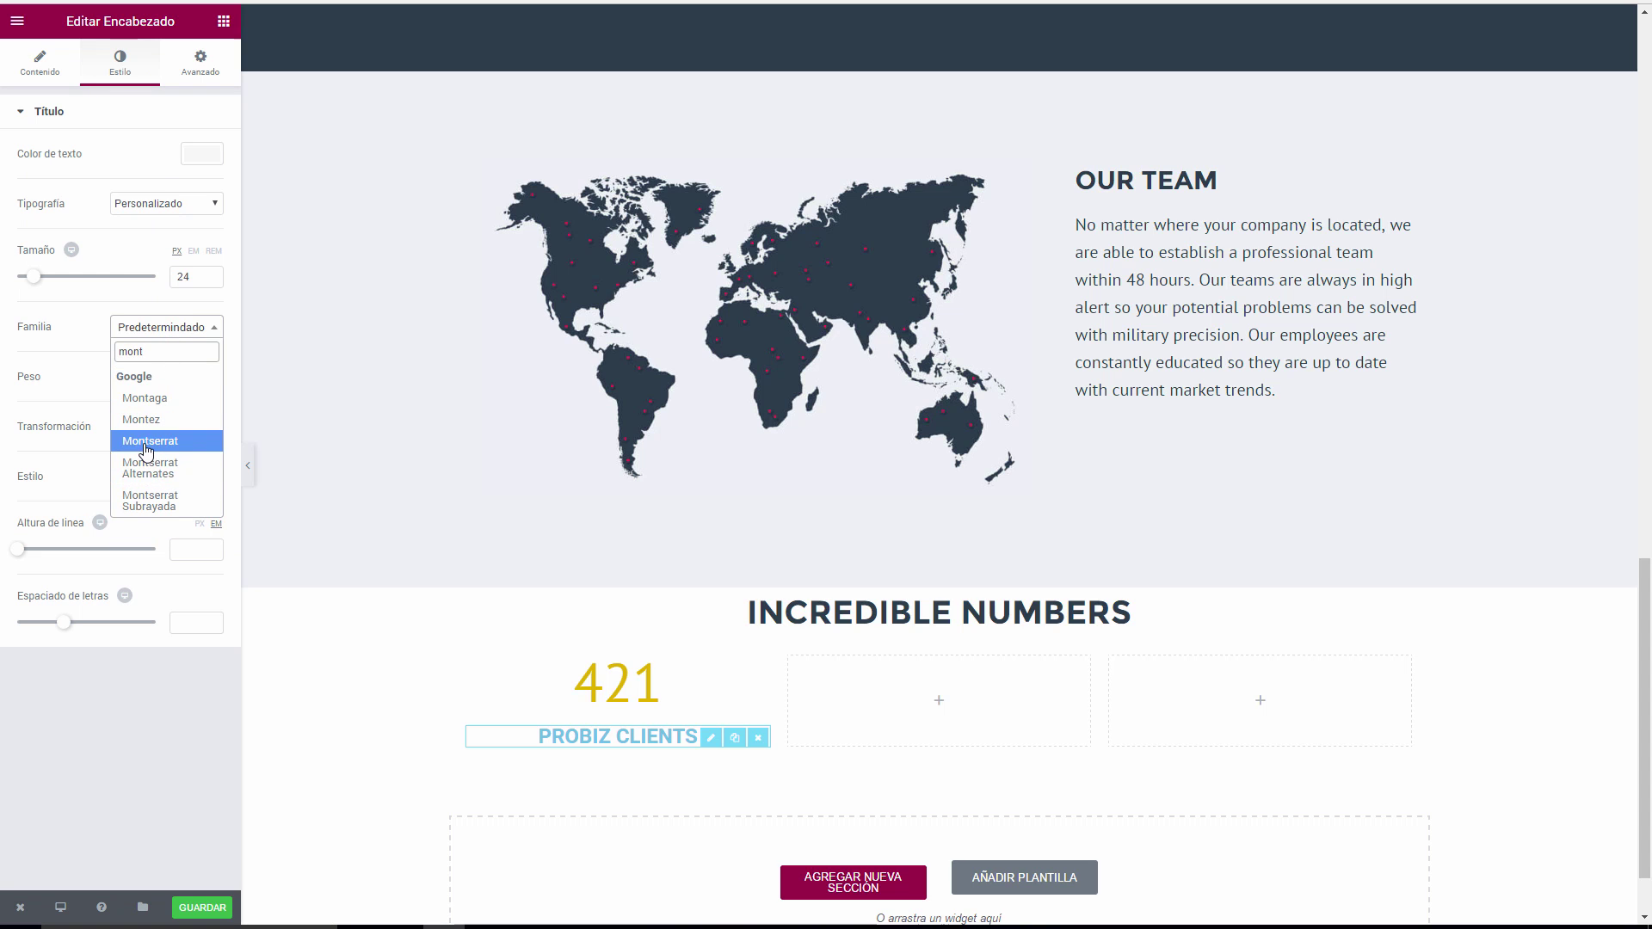
{"action": "left_click", "coordinate": [148, 441]}
{"action": "left_click", "coordinate": [210, 154]}
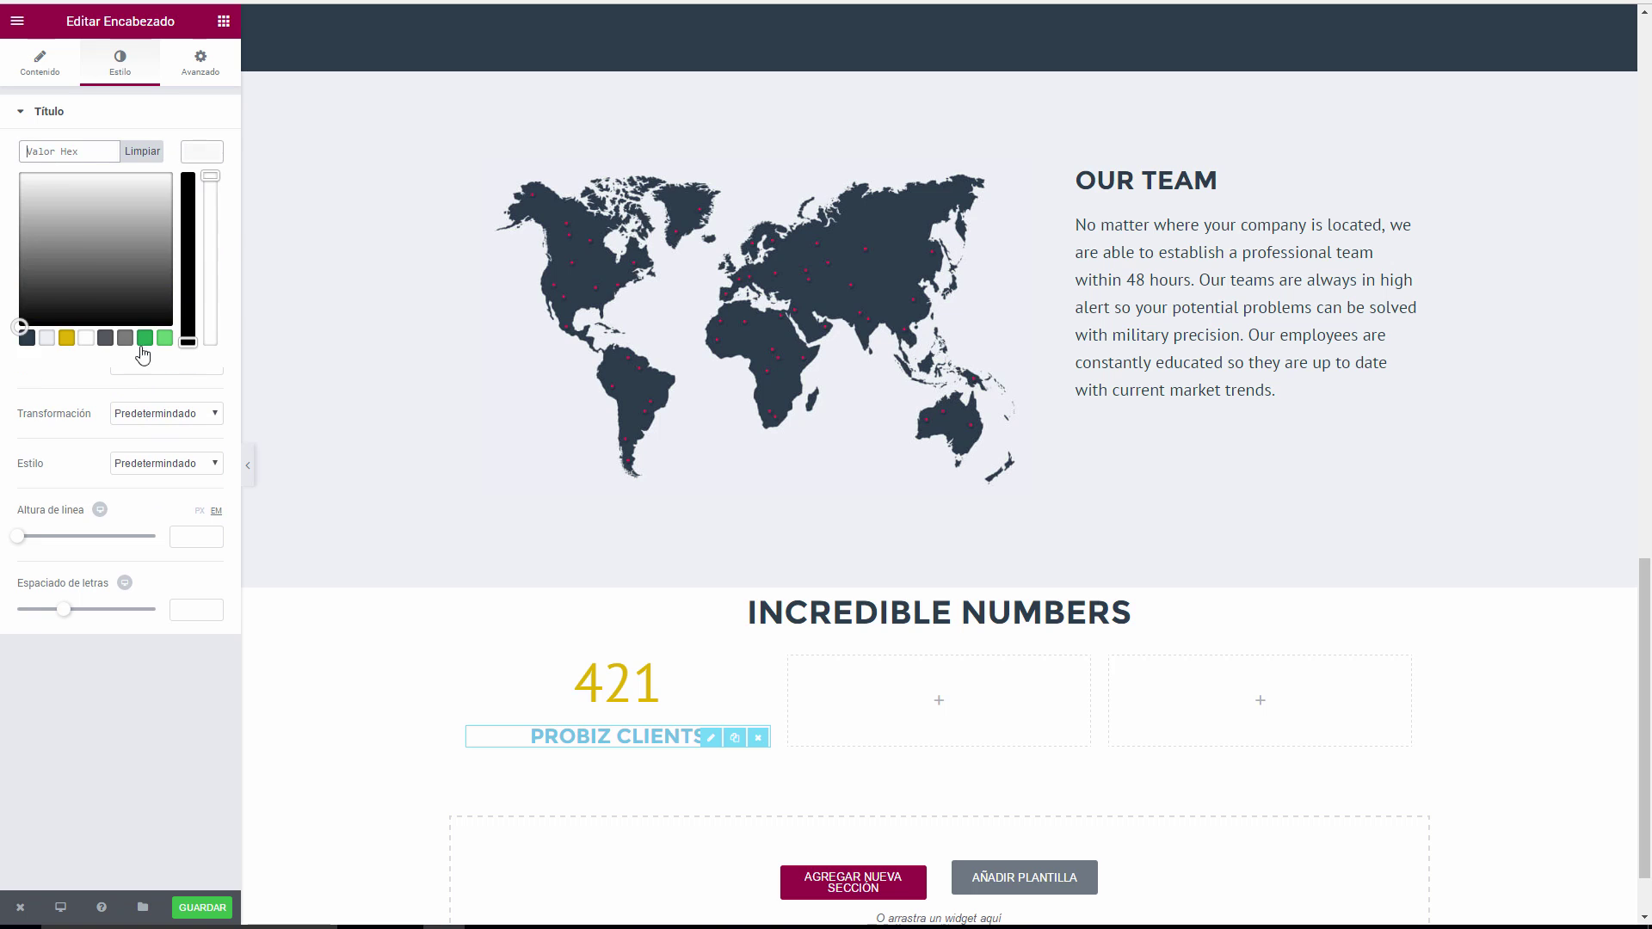
{"action": "left_click", "coordinate": [27, 339]}
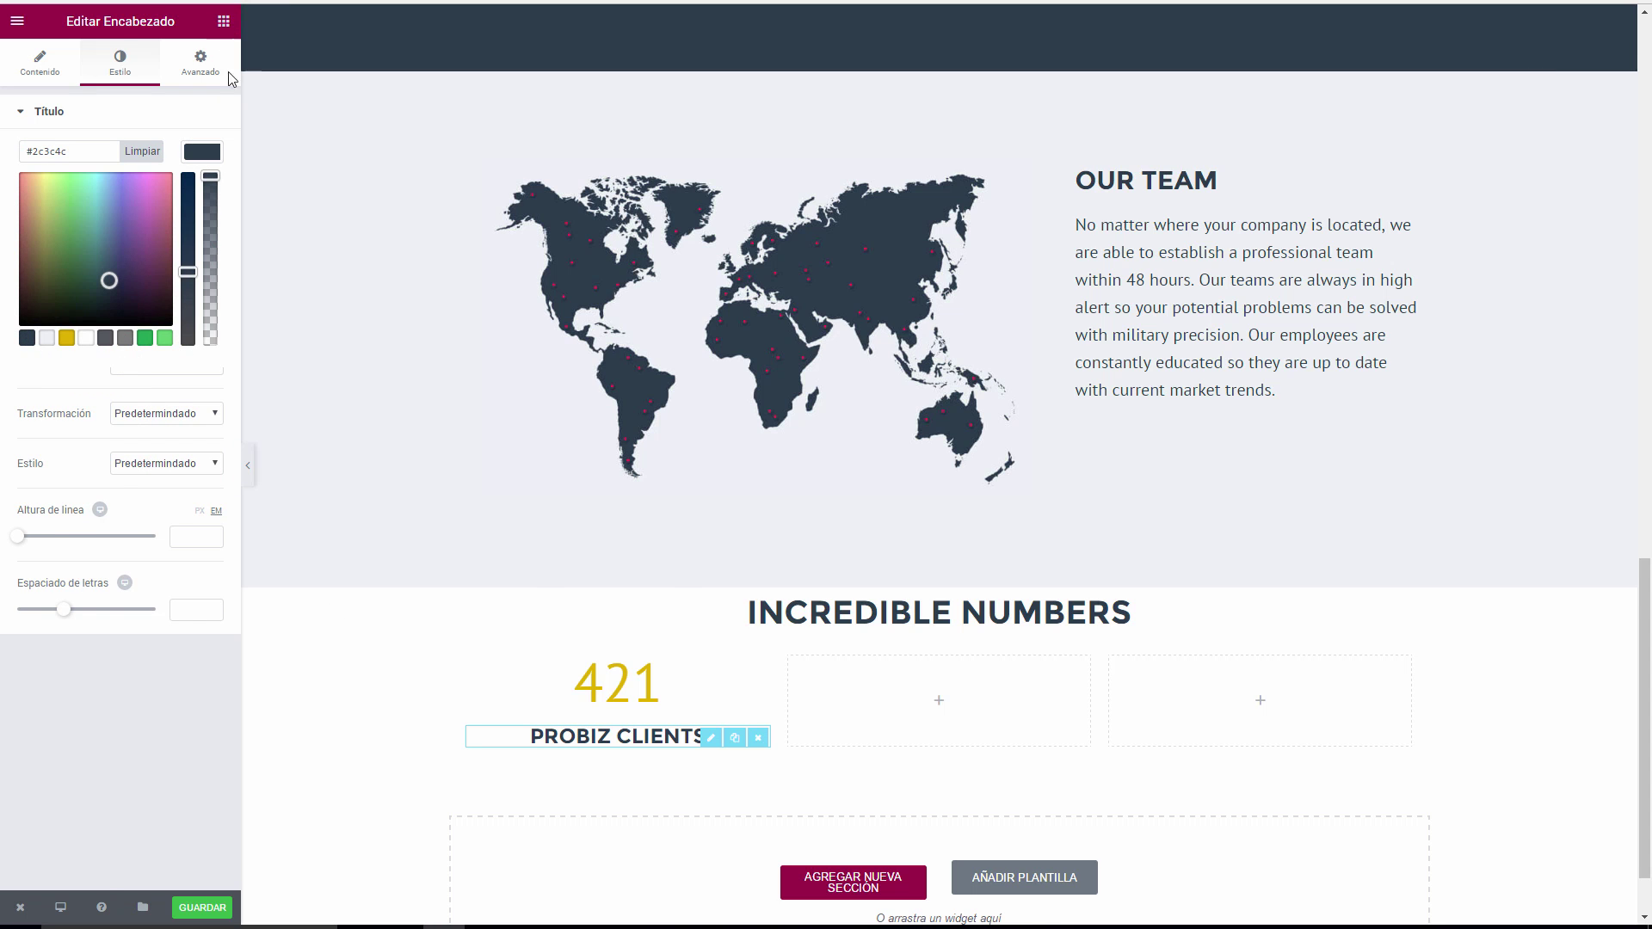
Copy the description paragraph beneath PROBIZ CLIENTS on the reference page.
{"action": "left_click", "coordinate": [223, 21]}
{"action": "left_click_drag", "start_coordinate": [181, 209], "coordinate": [651, 761]}
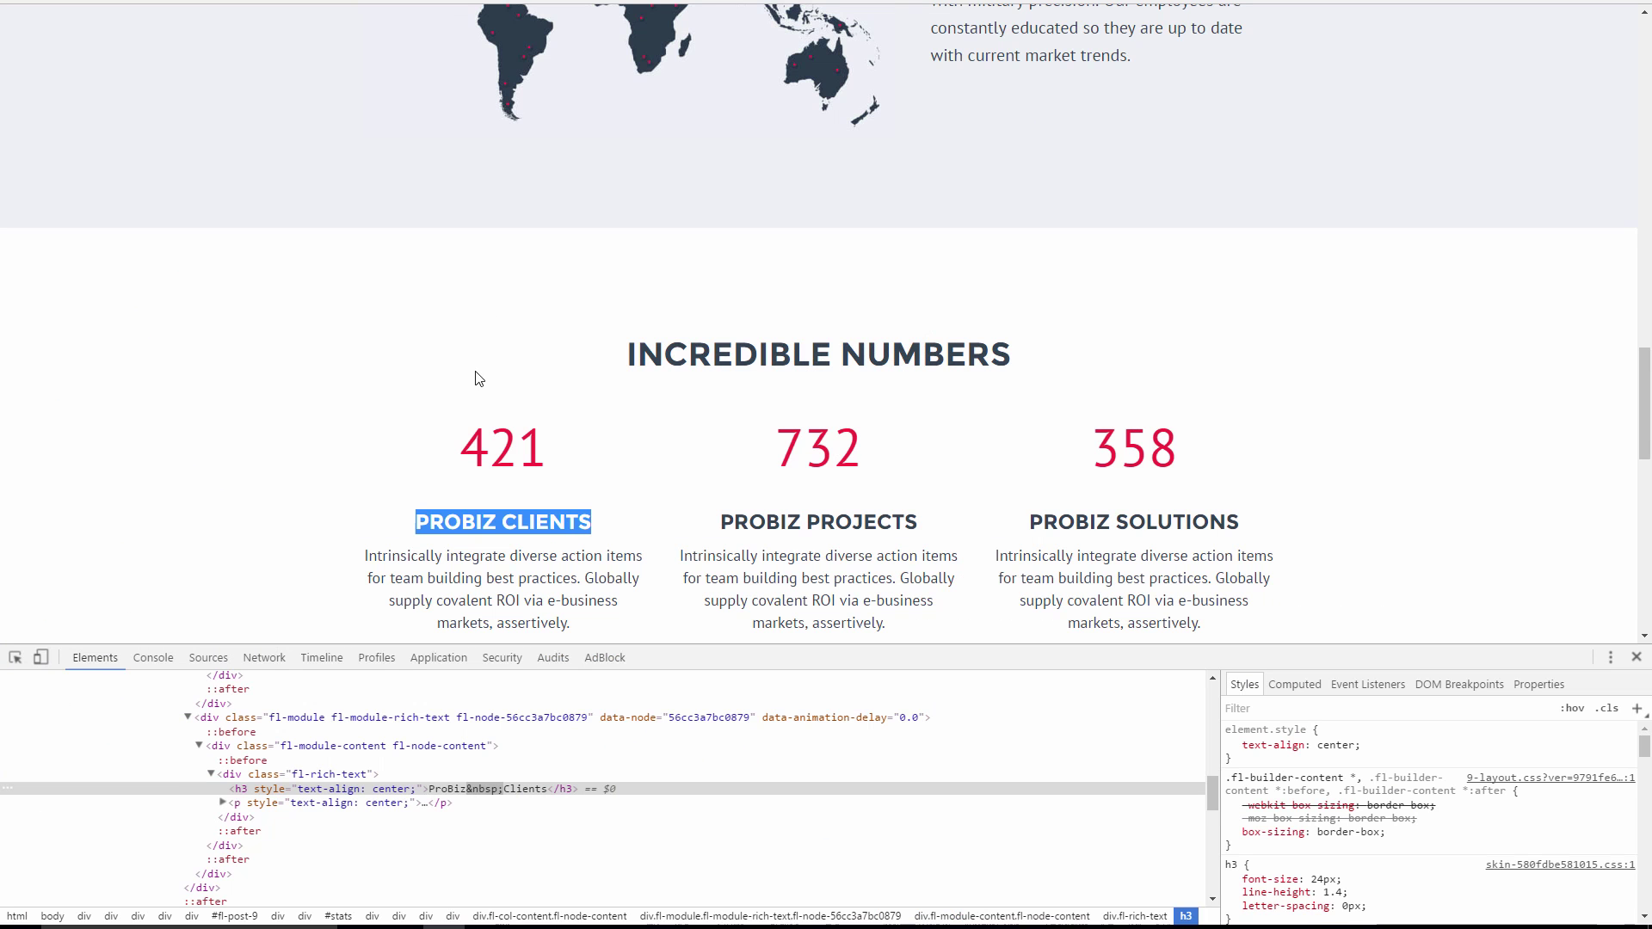
{"action": "scroll", "coordinate": [572, 516], "scroll_direction": "down", "scroll_amount": 2}
{"action": "left_click_drag", "start_coordinate": [575, 454], "coordinate": [358, 386]}
{"action": "key", "text": "ctrl+c"}
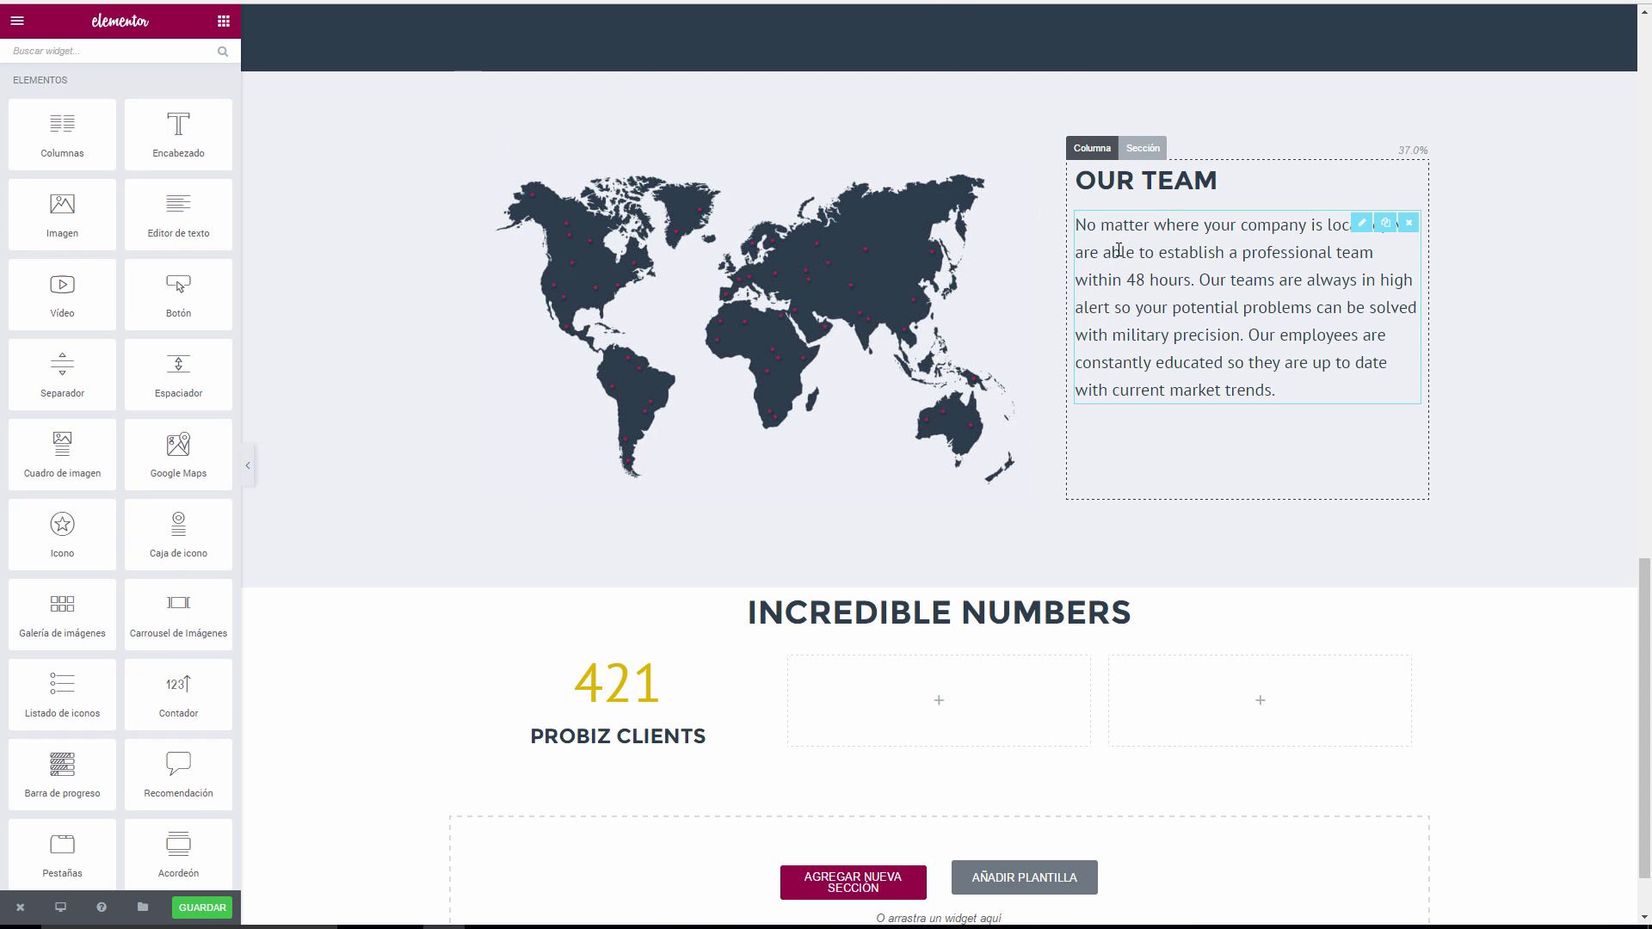
Duplicate the OUR TEAM paragraph and move the copy into the first Incredible Numbers column, beneath the PROBIZ CLIENTS heading.
{"action": "left_click", "coordinate": [1337, 271]}
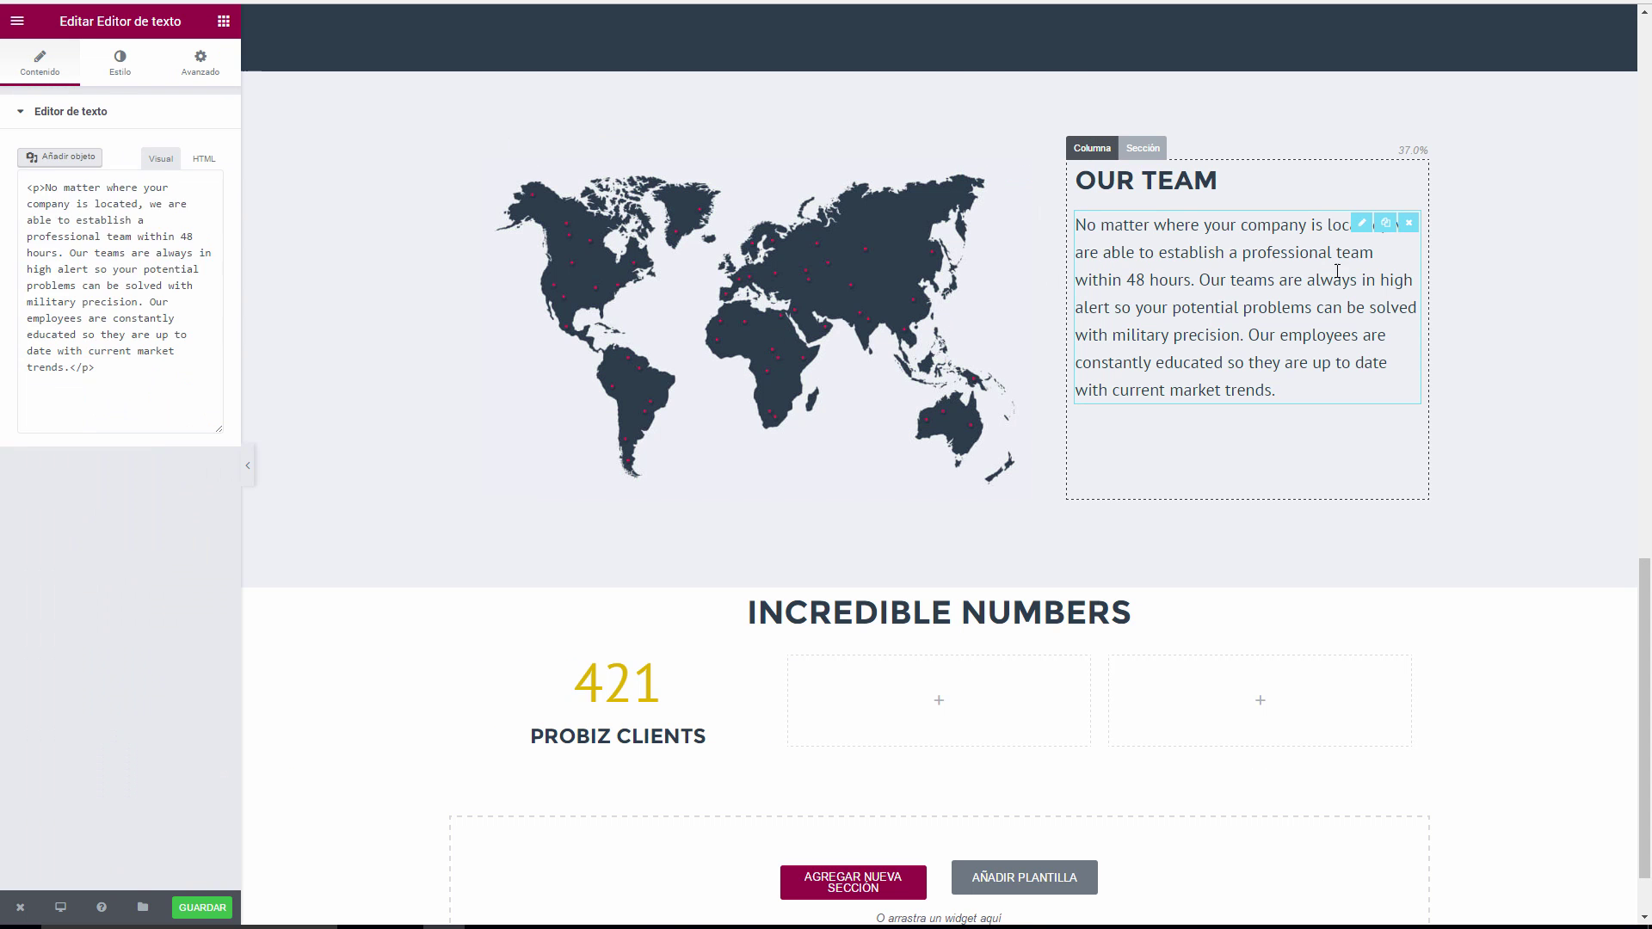
{"action": "left_click", "coordinate": [1386, 223]}
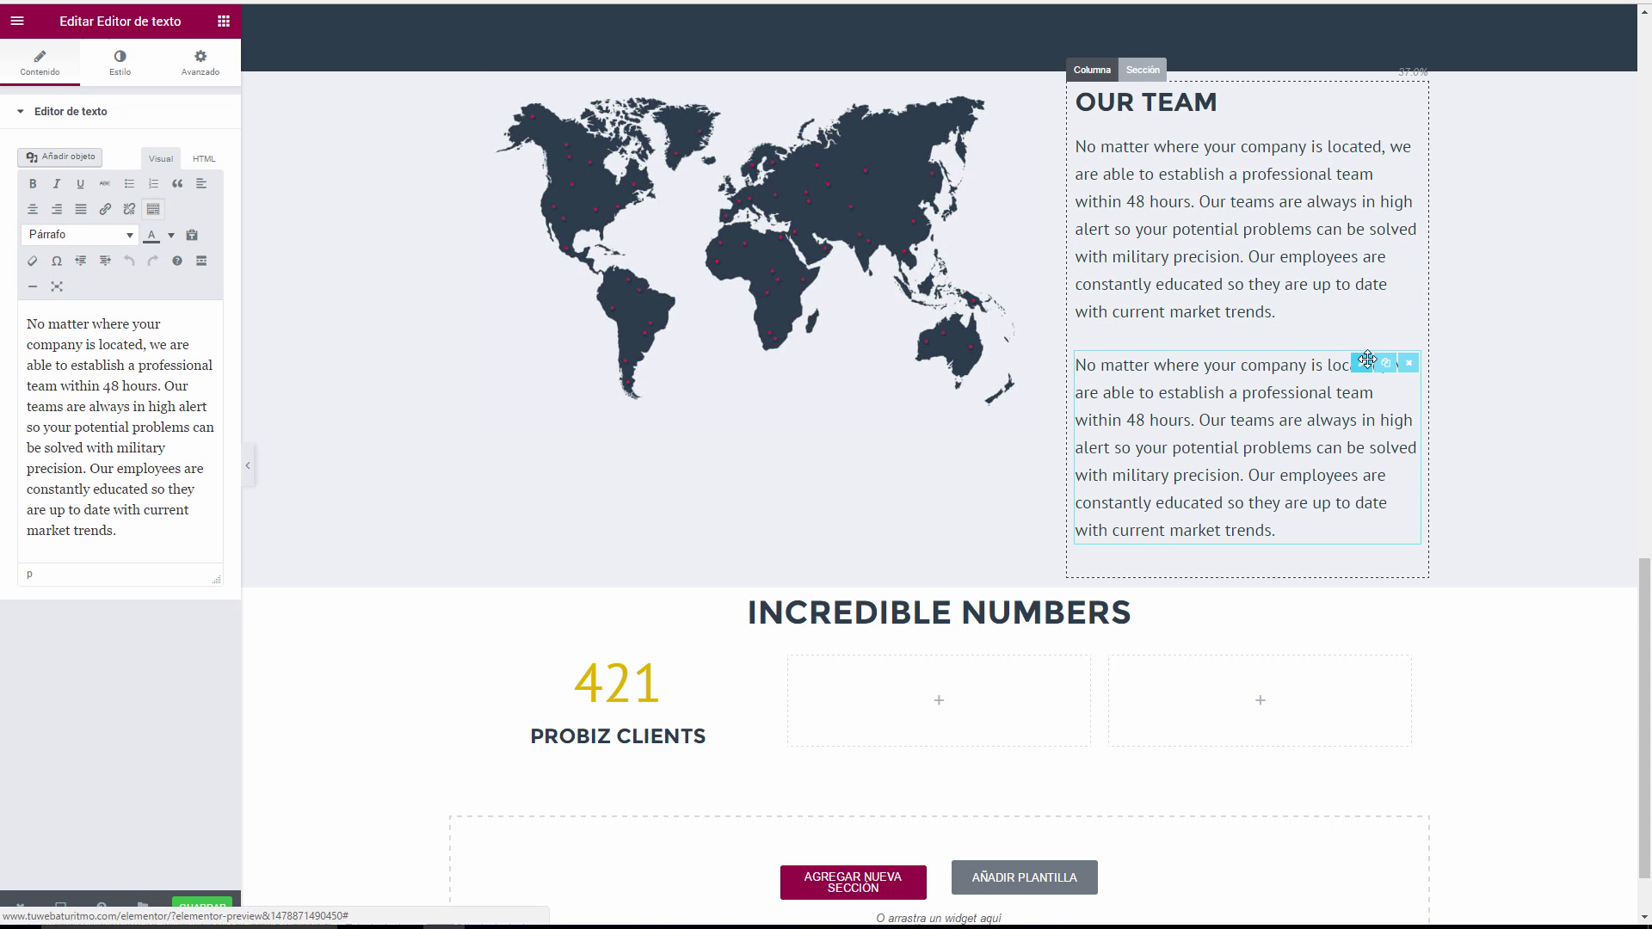
{"action": "left_click_drag", "start_coordinate": [1363, 362], "coordinate": [602, 714]}
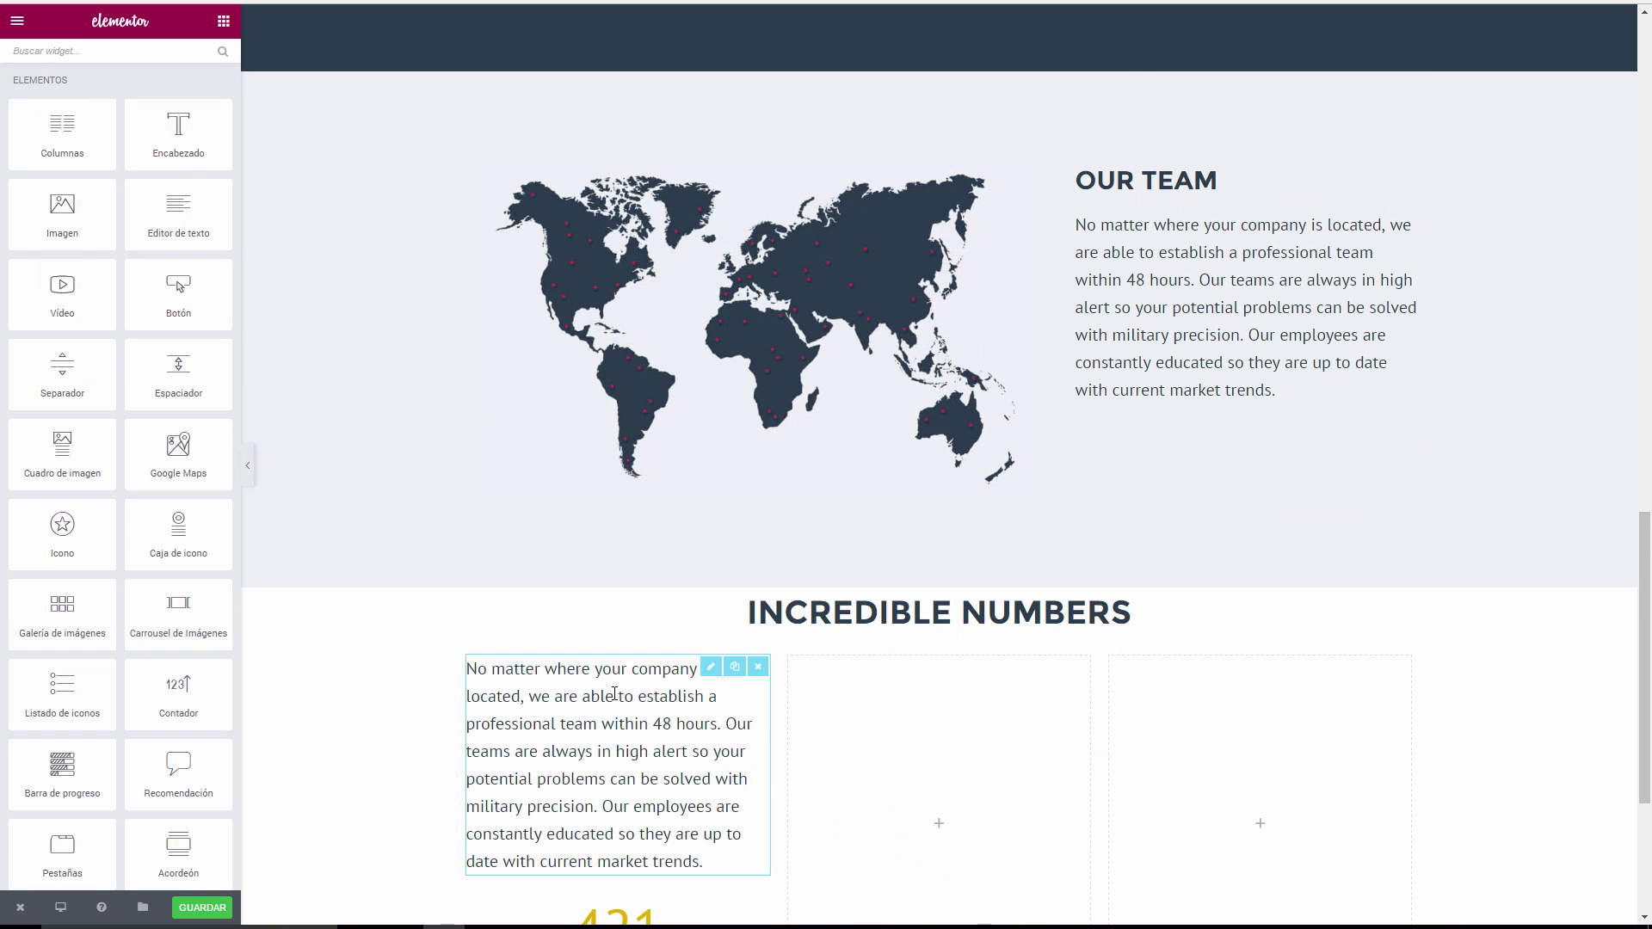
{"action": "scroll", "coordinate": [640, 608], "scroll_direction": "down", "scroll_amount": 3}
{"action": "left_click_drag", "start_coordinate": [622, 577], "coordinate": [594, 404]}
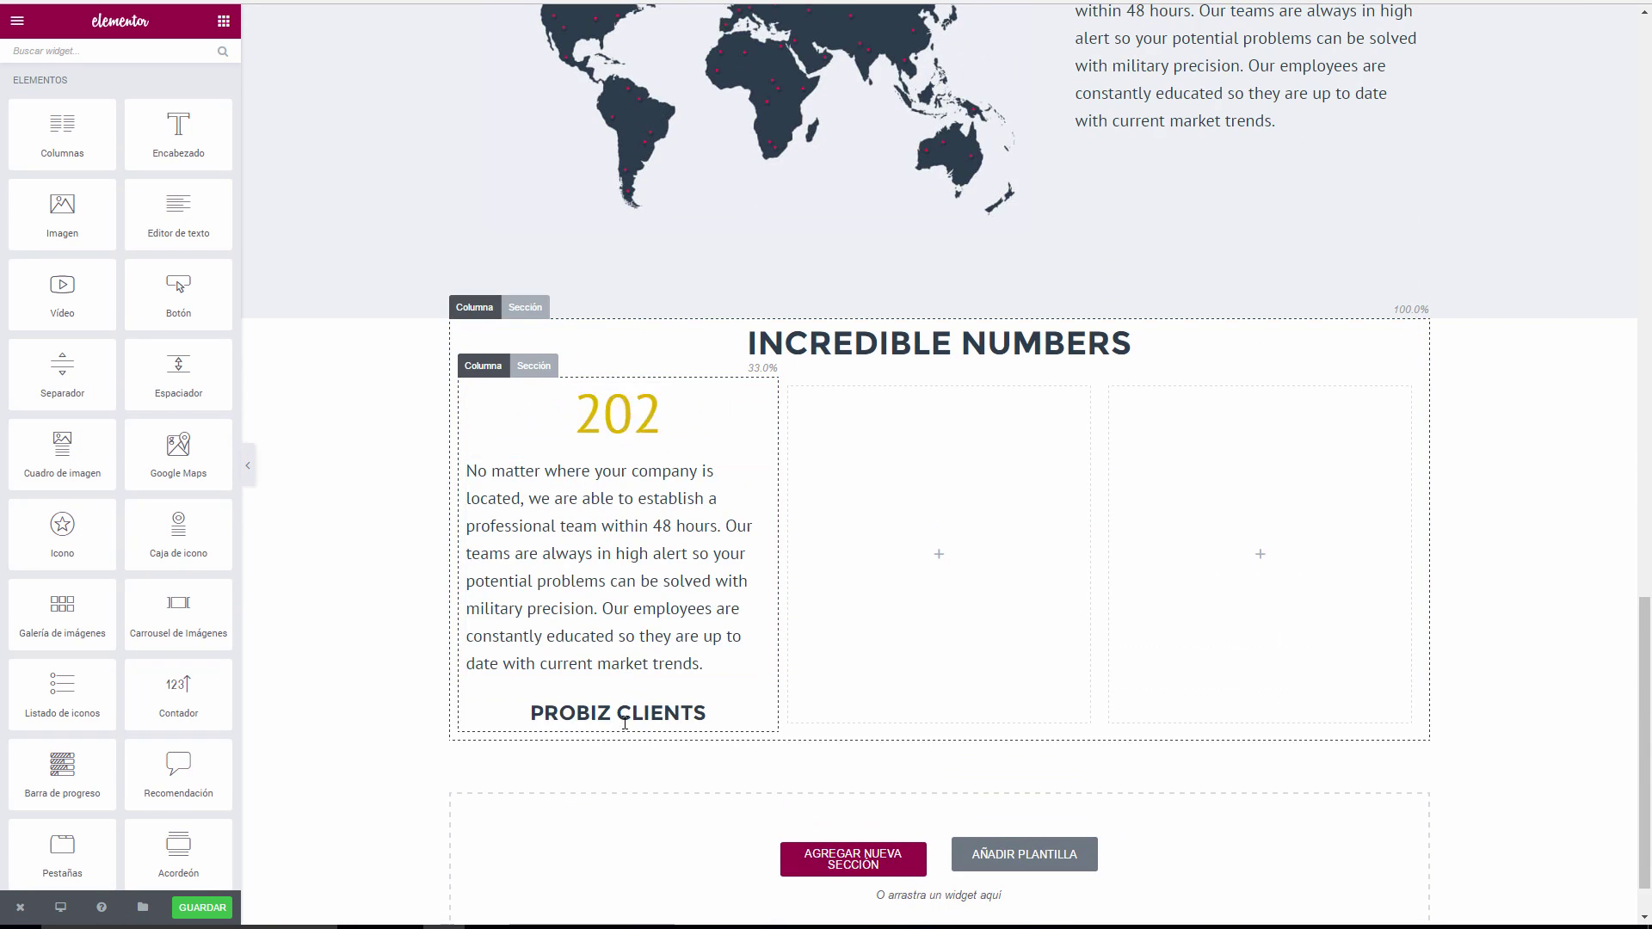
{"action": "left_click_drag", "start_coordinate": [618, 713], "coordinate": [604, 469]}
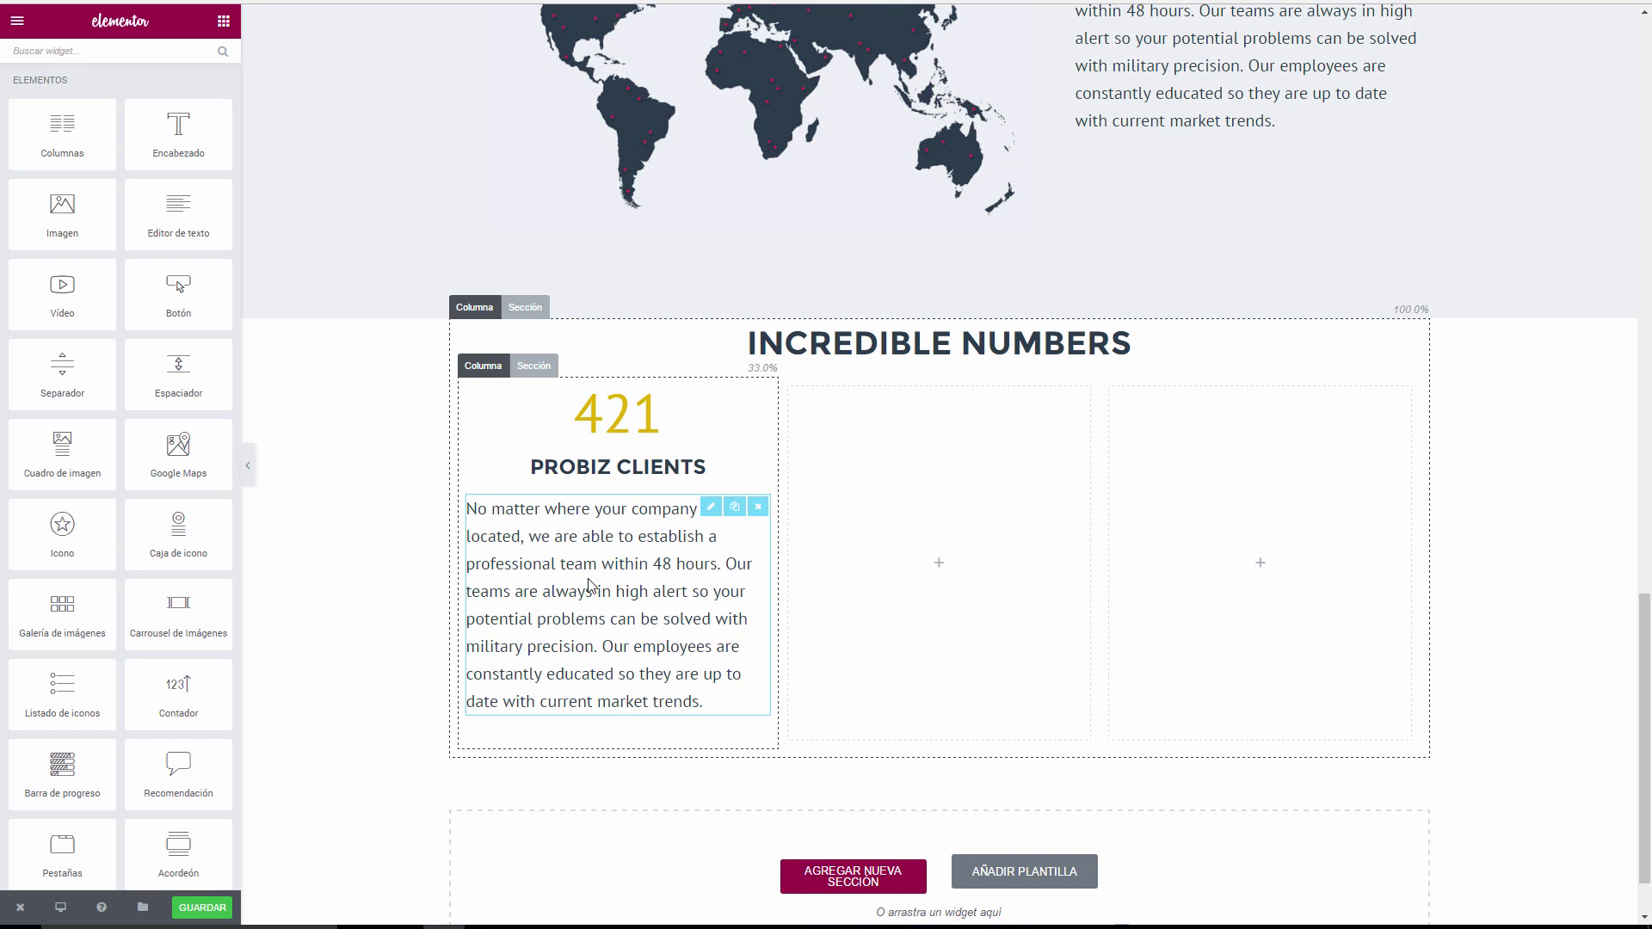
Replace the paragraph under PROBIZ CLIENTS with the copied "Intrinsically integrate diverse action items" description and centre-align it.
{"action": "left_click", "coordinate": [586, 578]}
{"action": "left_click_drag", "start_coordinate": [118, 539], "coordinate": [3, 310]}
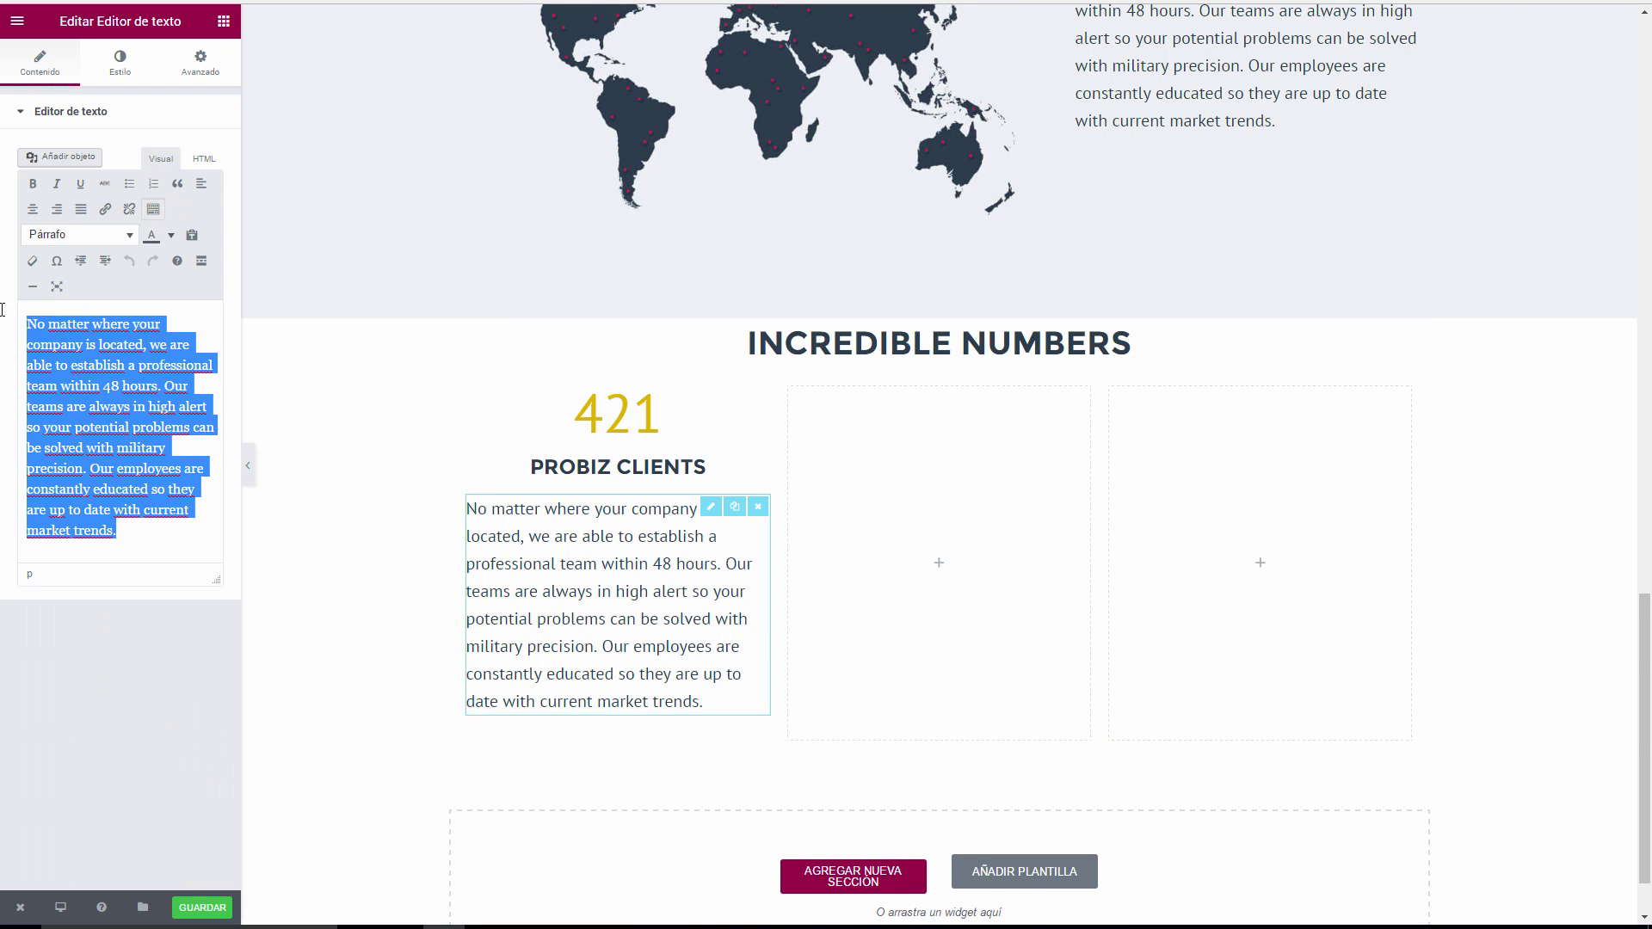
{"action": "key", "text": "ctrl+v"}
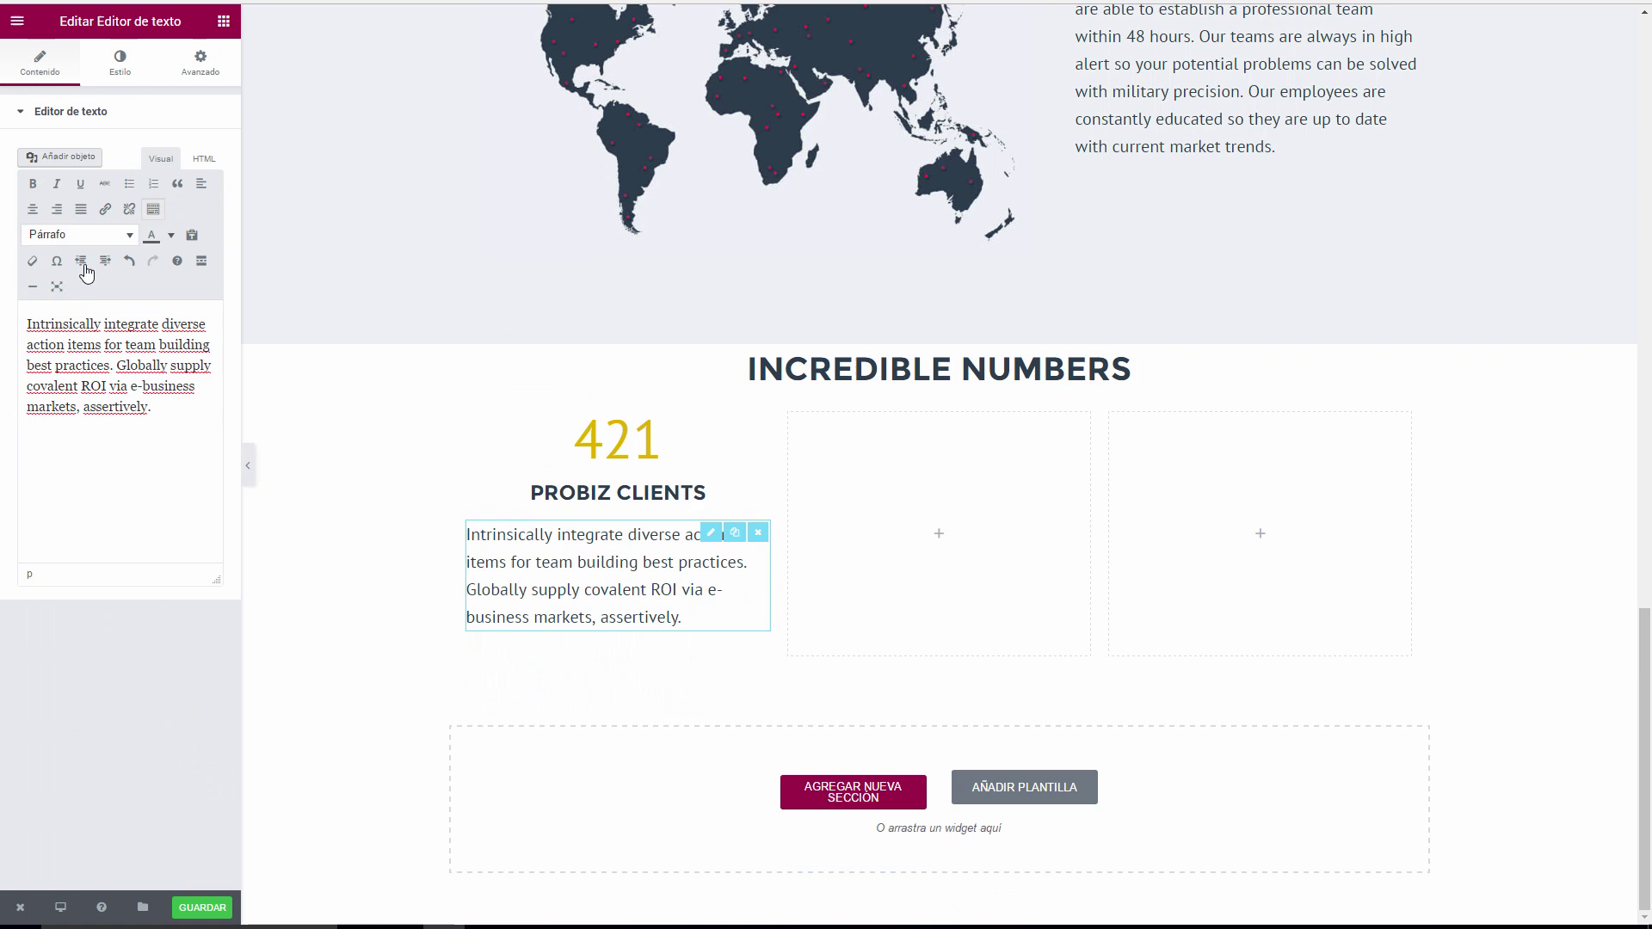
{"action": "left_click", "coordinate": [120, 64]}
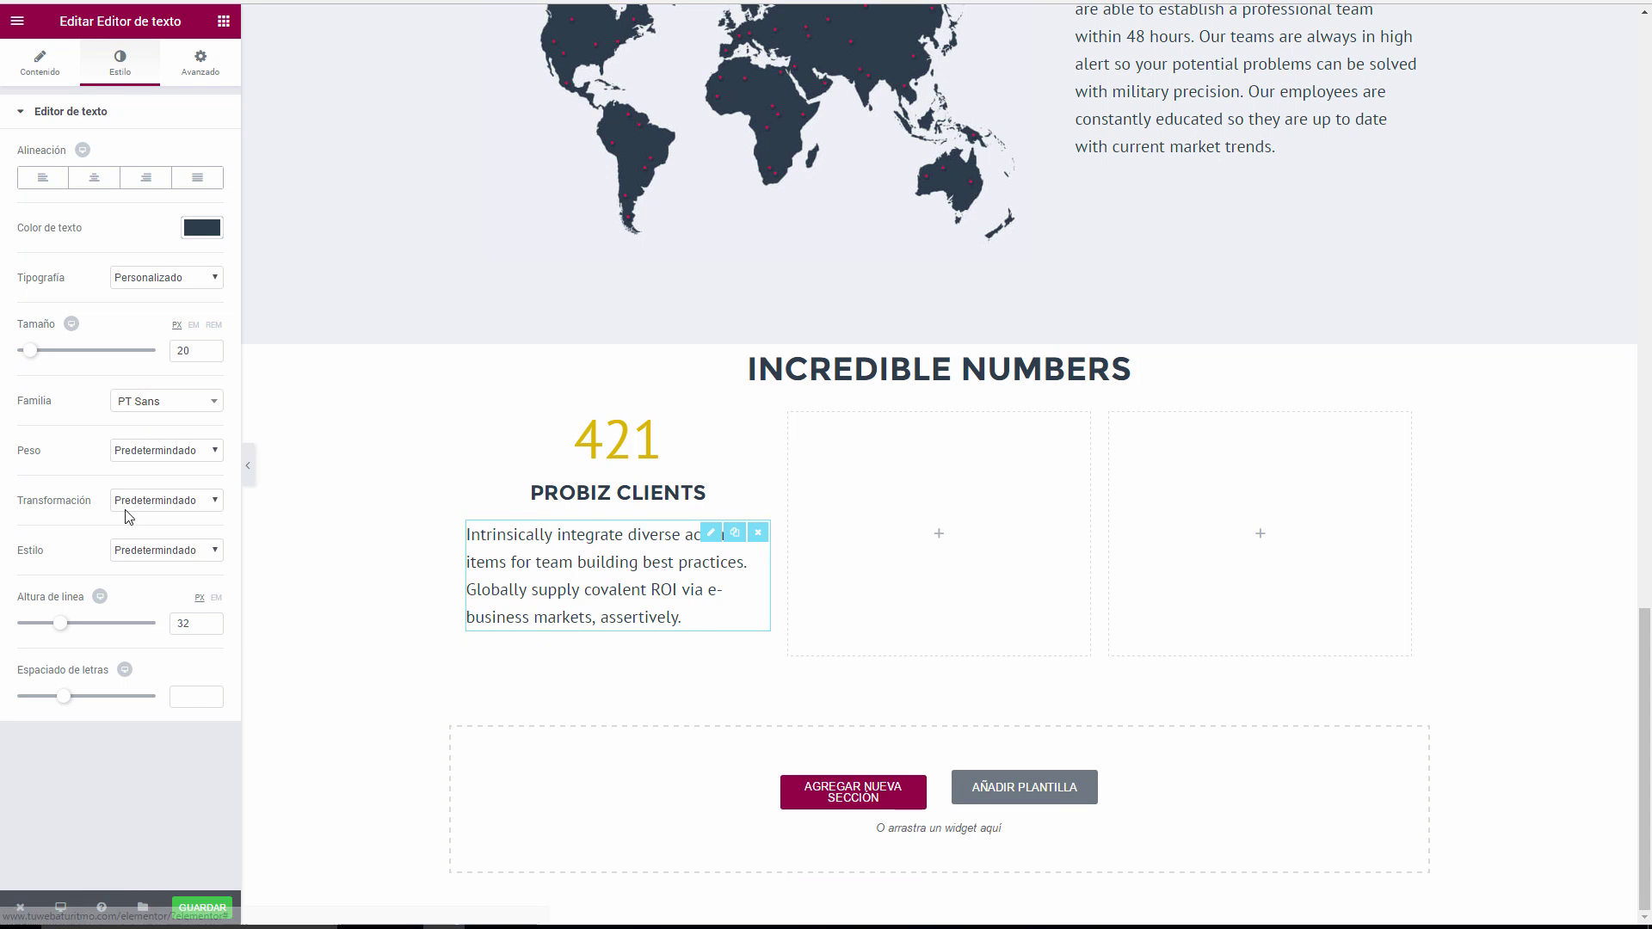
{"action": "left_click", "coordinate": [93, 181]}
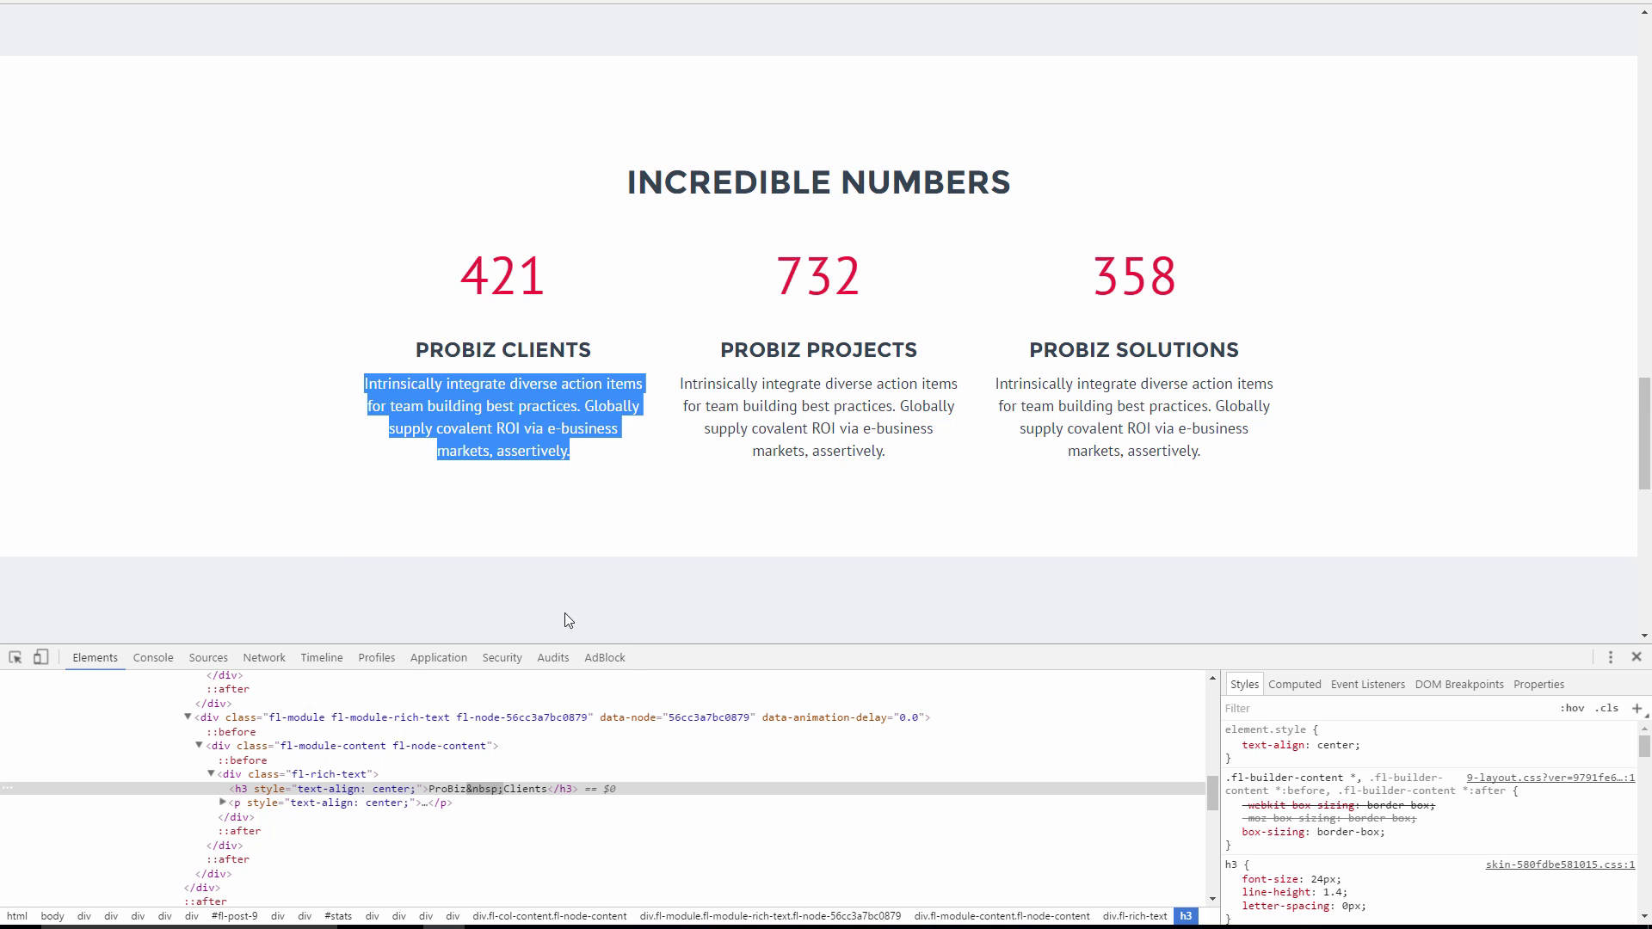
Inspect the PROBIZ CLIENTS description's styles on the reference page, and set the matching Elementor description's font size to 18 px.
{"action": "left_click", "coordinate": [643, 580]}
{"action": "left_click", "coordinate": [1637, 657]}
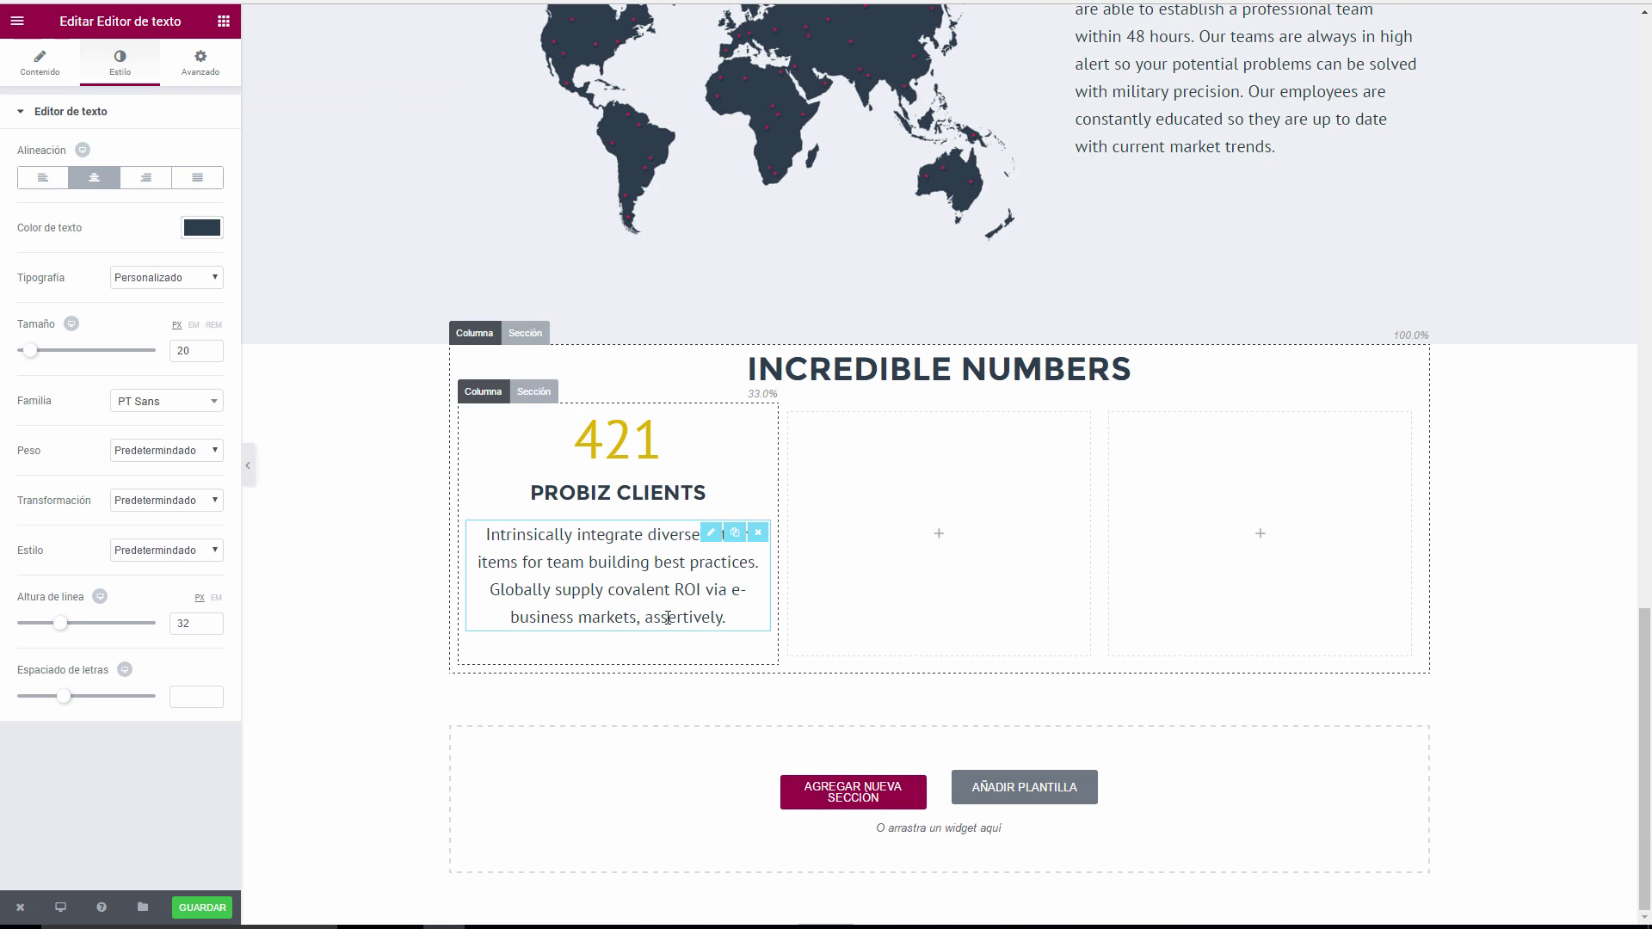
{"action": "scroll", "coordinate": [938, 516], "scroll_direction": "up", "scroll_amount": 2}
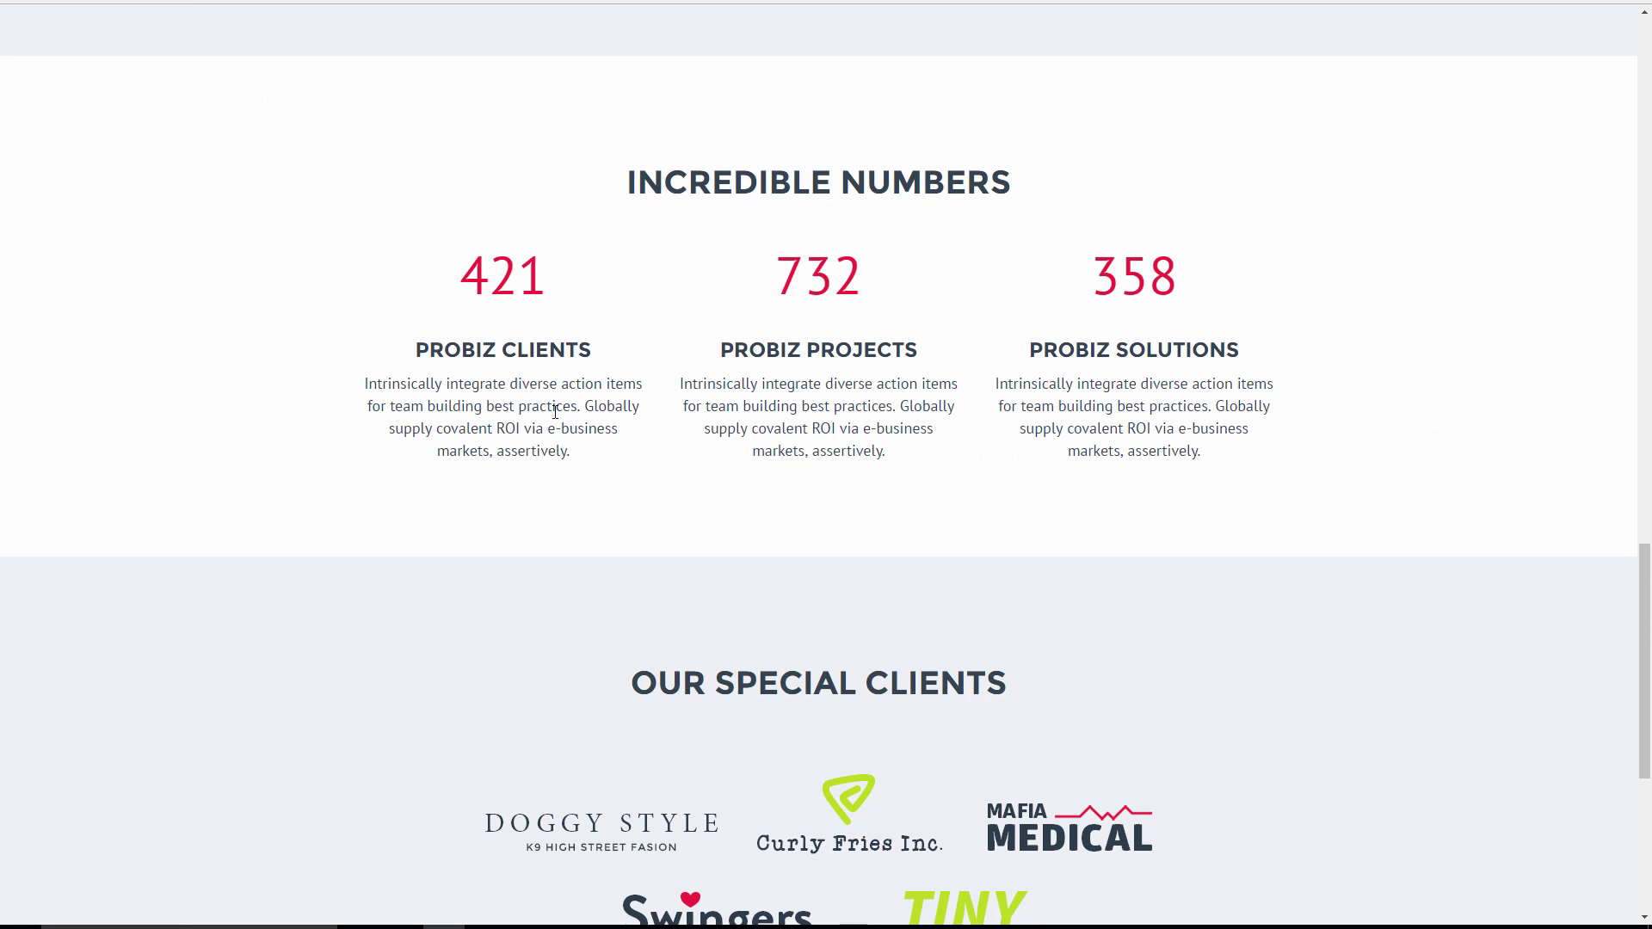
{"action": "right_click", "coordinate": [555, 411]}
{"action": "left_click", "coordinate": [644, 671]}
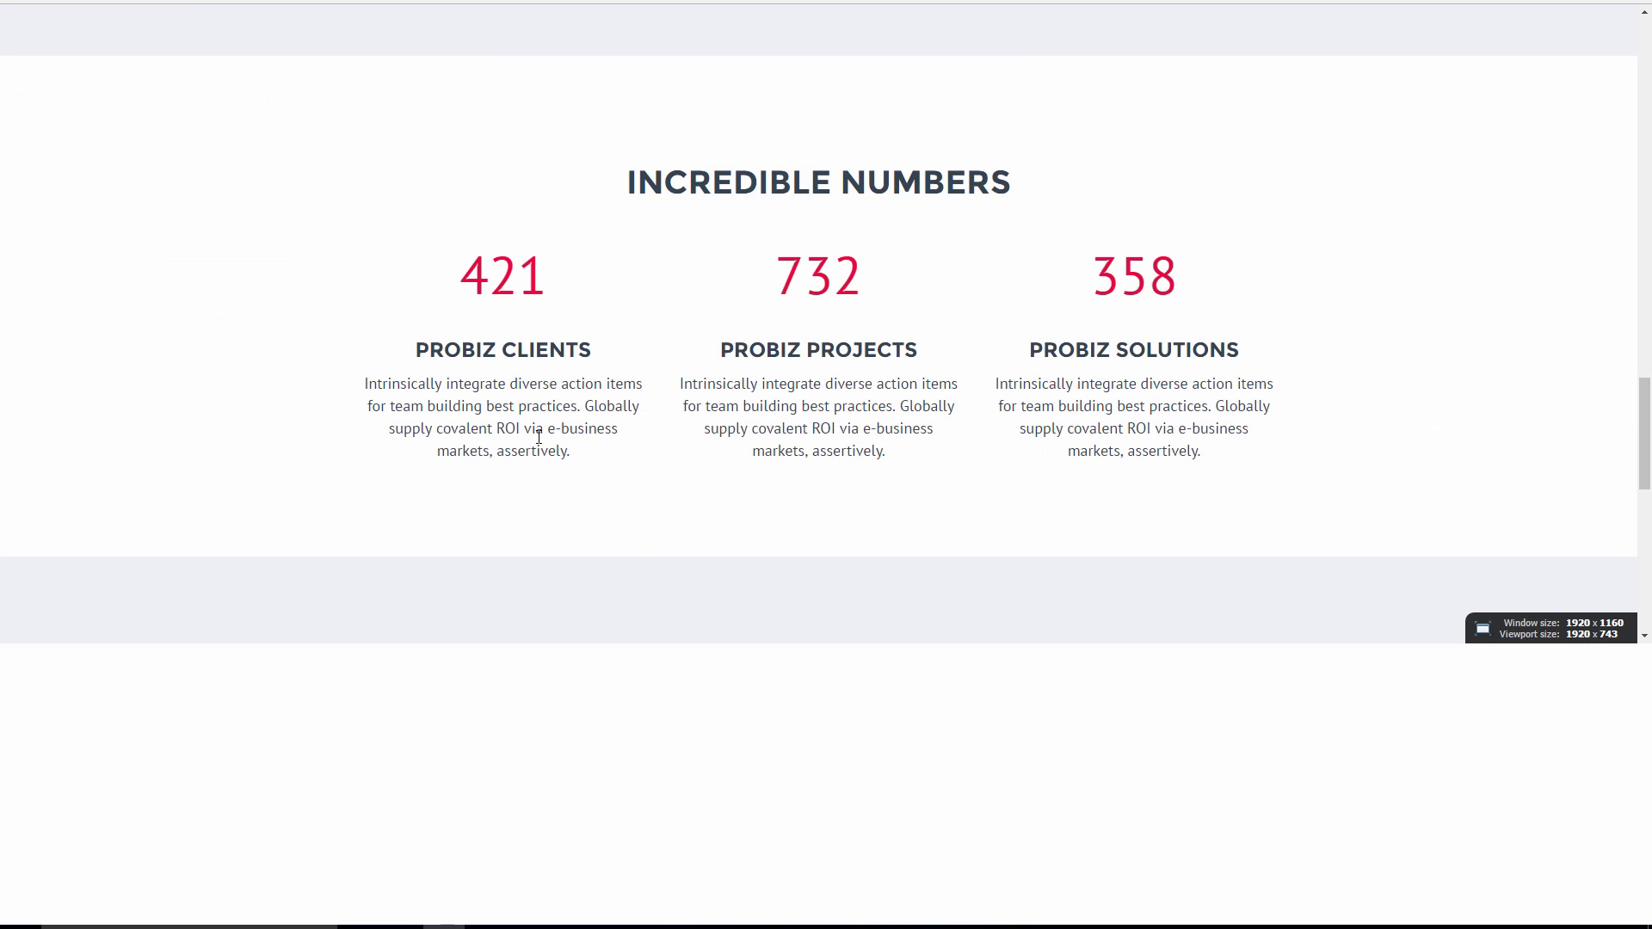
{"action": "scroll", "coordinate": [1393, 789], "scroll_direction": "down", "scroll_amount": 2}
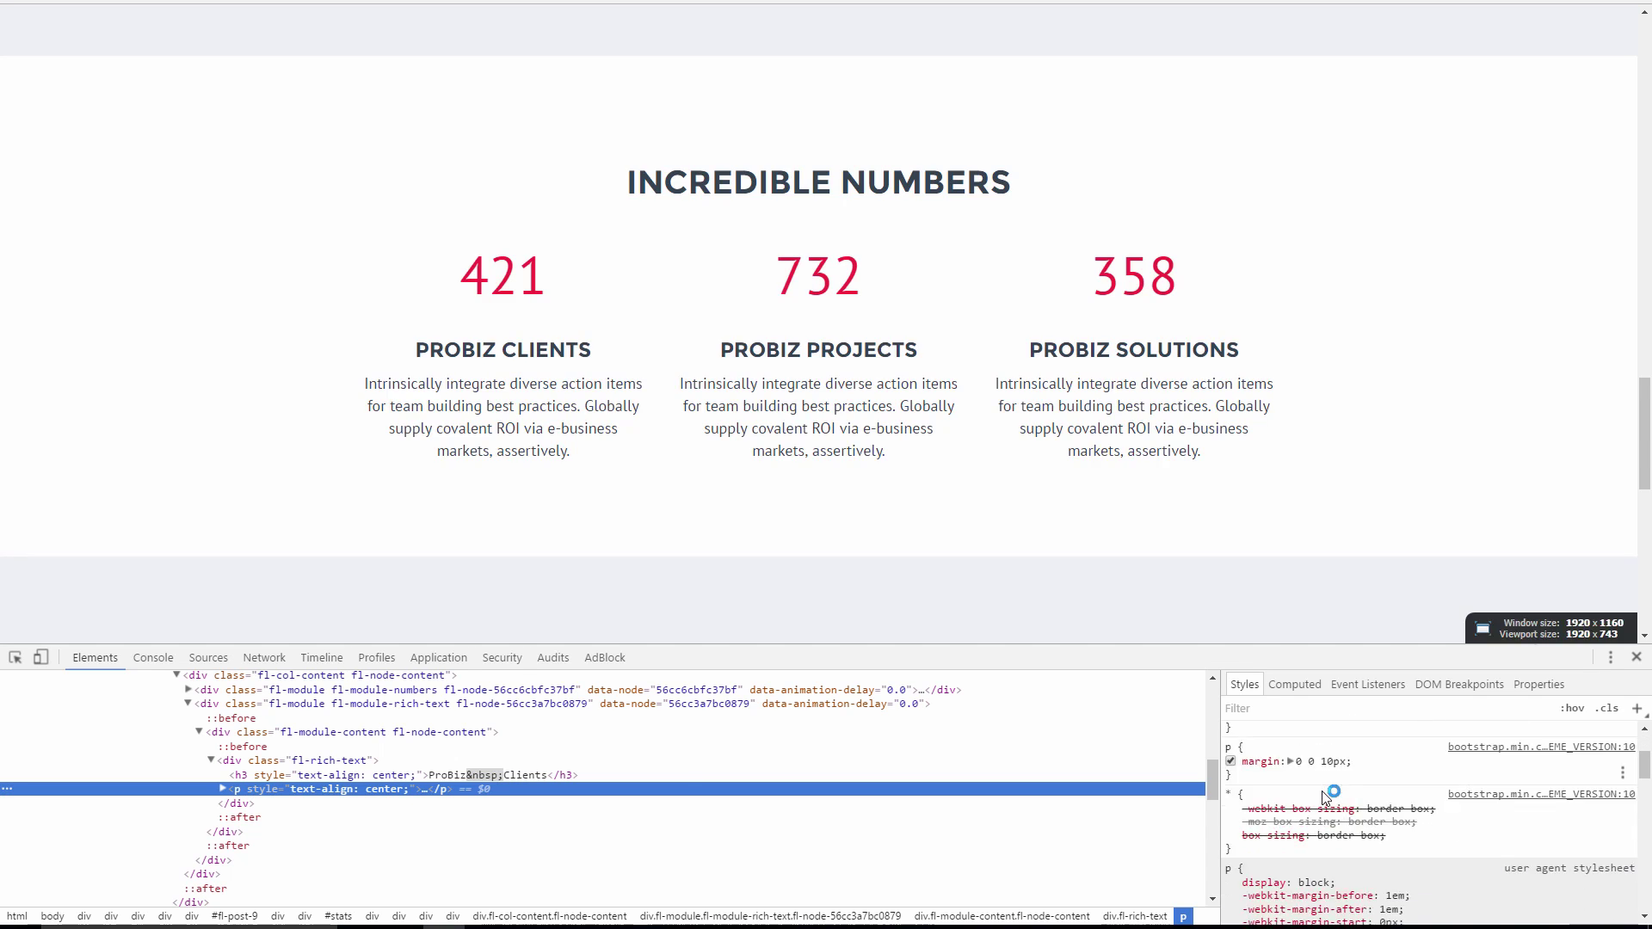
{"action": "scroll", "coordinate": [1325, 798], "scroll_direction": "down", "scroll_amount": 5}
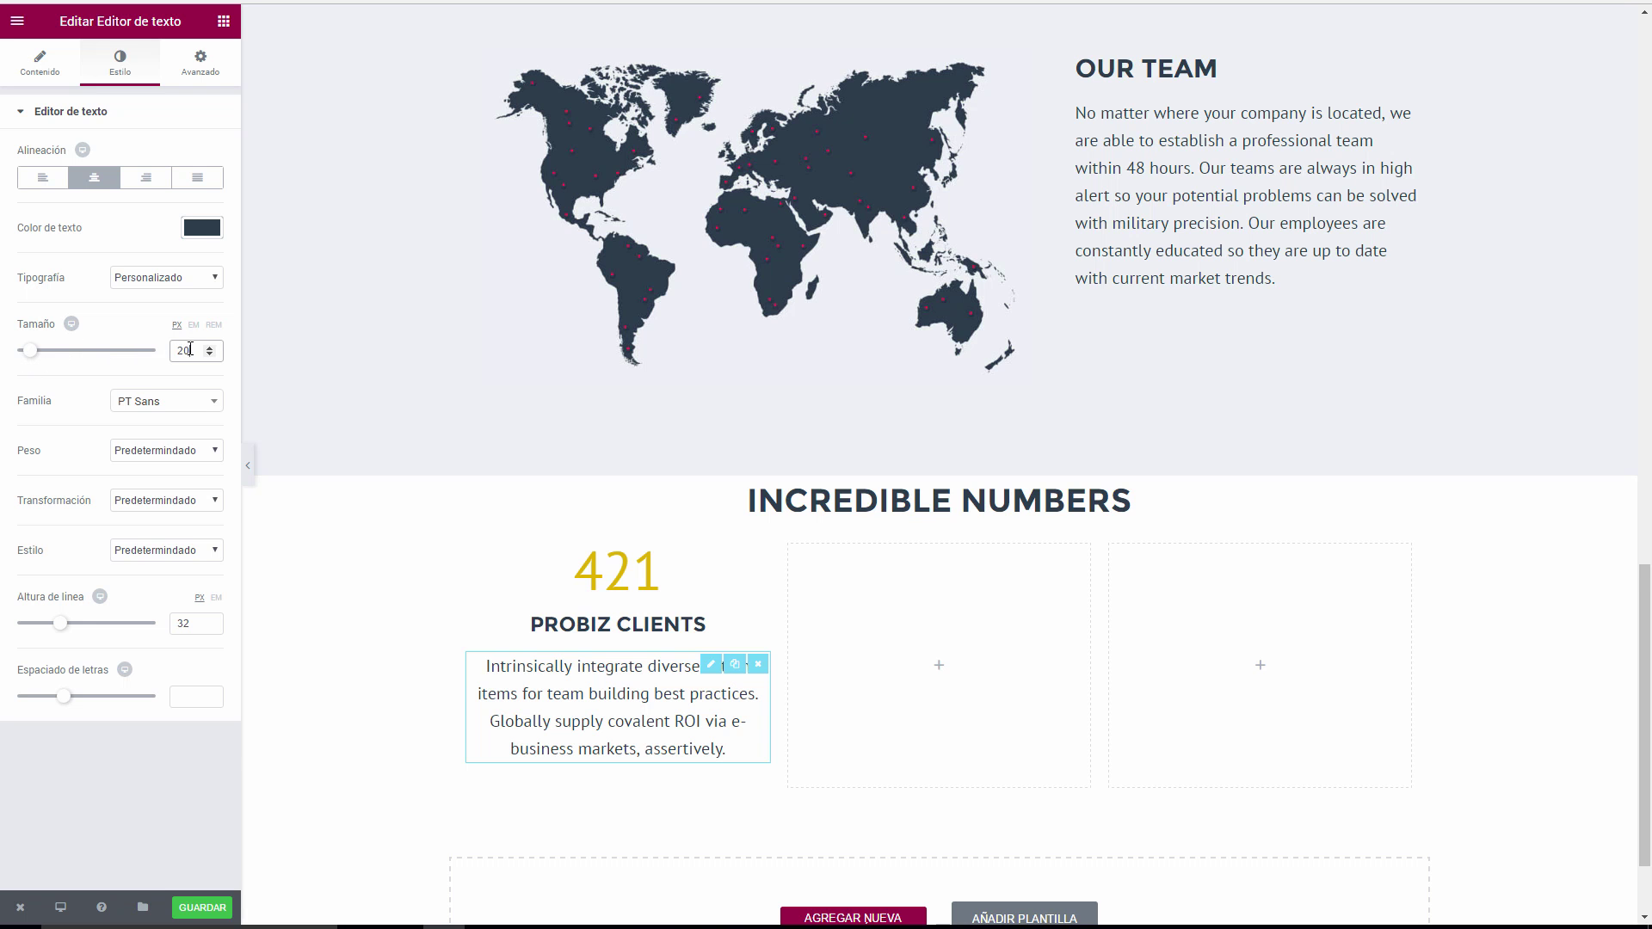
{"action": "type", "text": "8"}
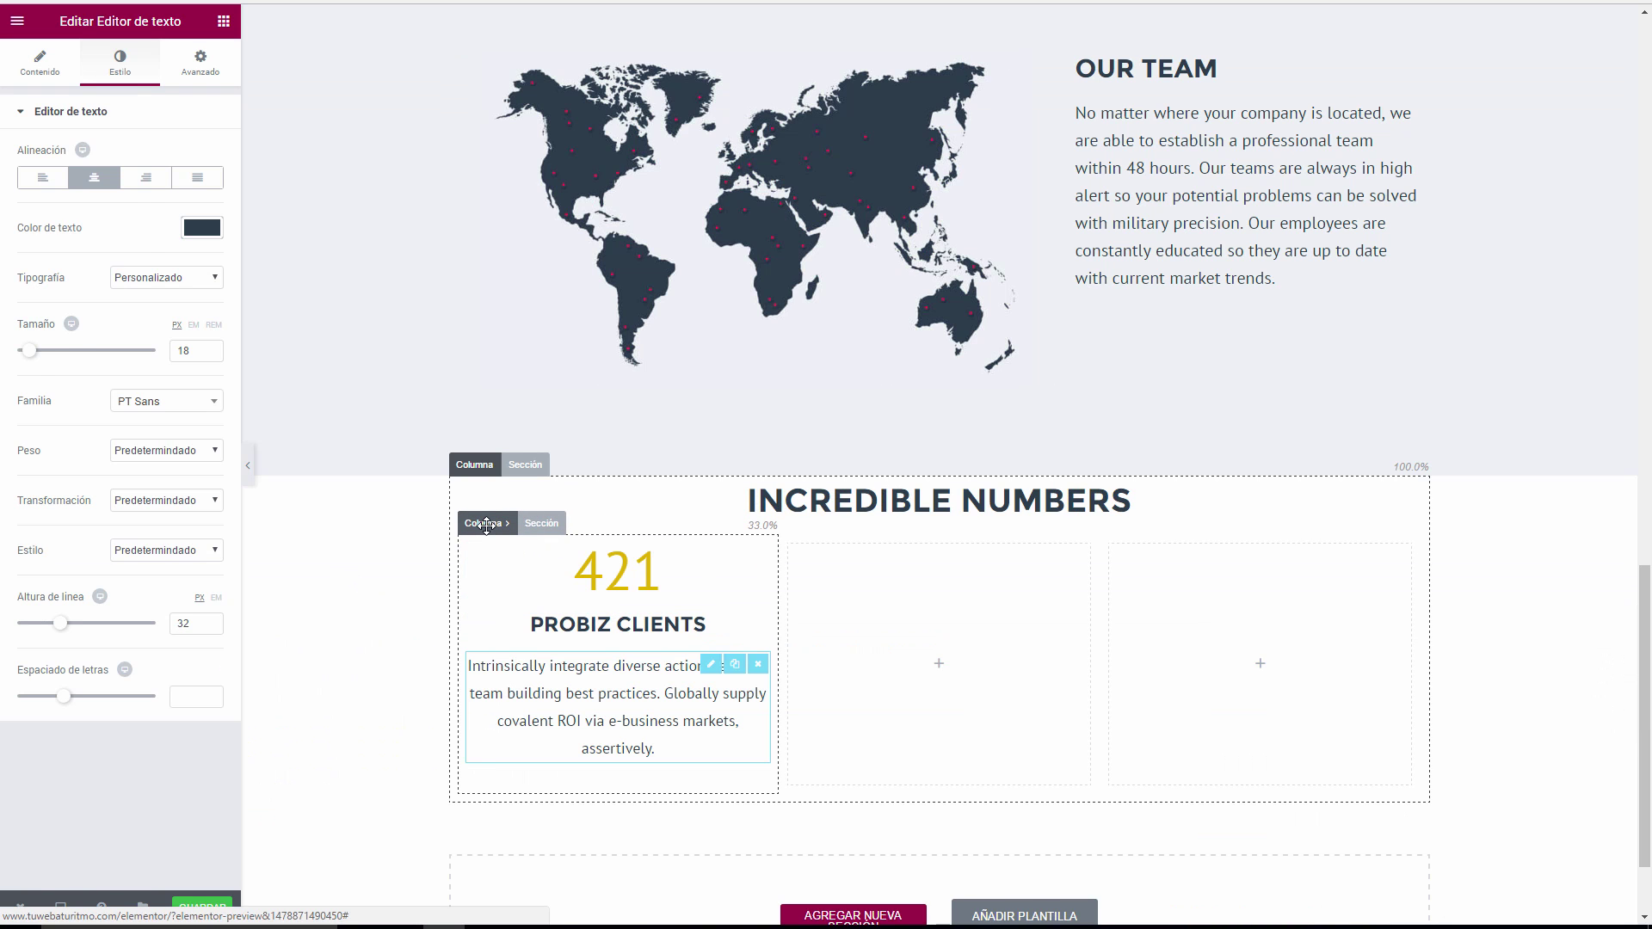
Duplicate the PROBIZ CLIENTS column twice so three columns hold the counter, heading and description.
{"action": "left_click", "coordinate": [484, 524]}
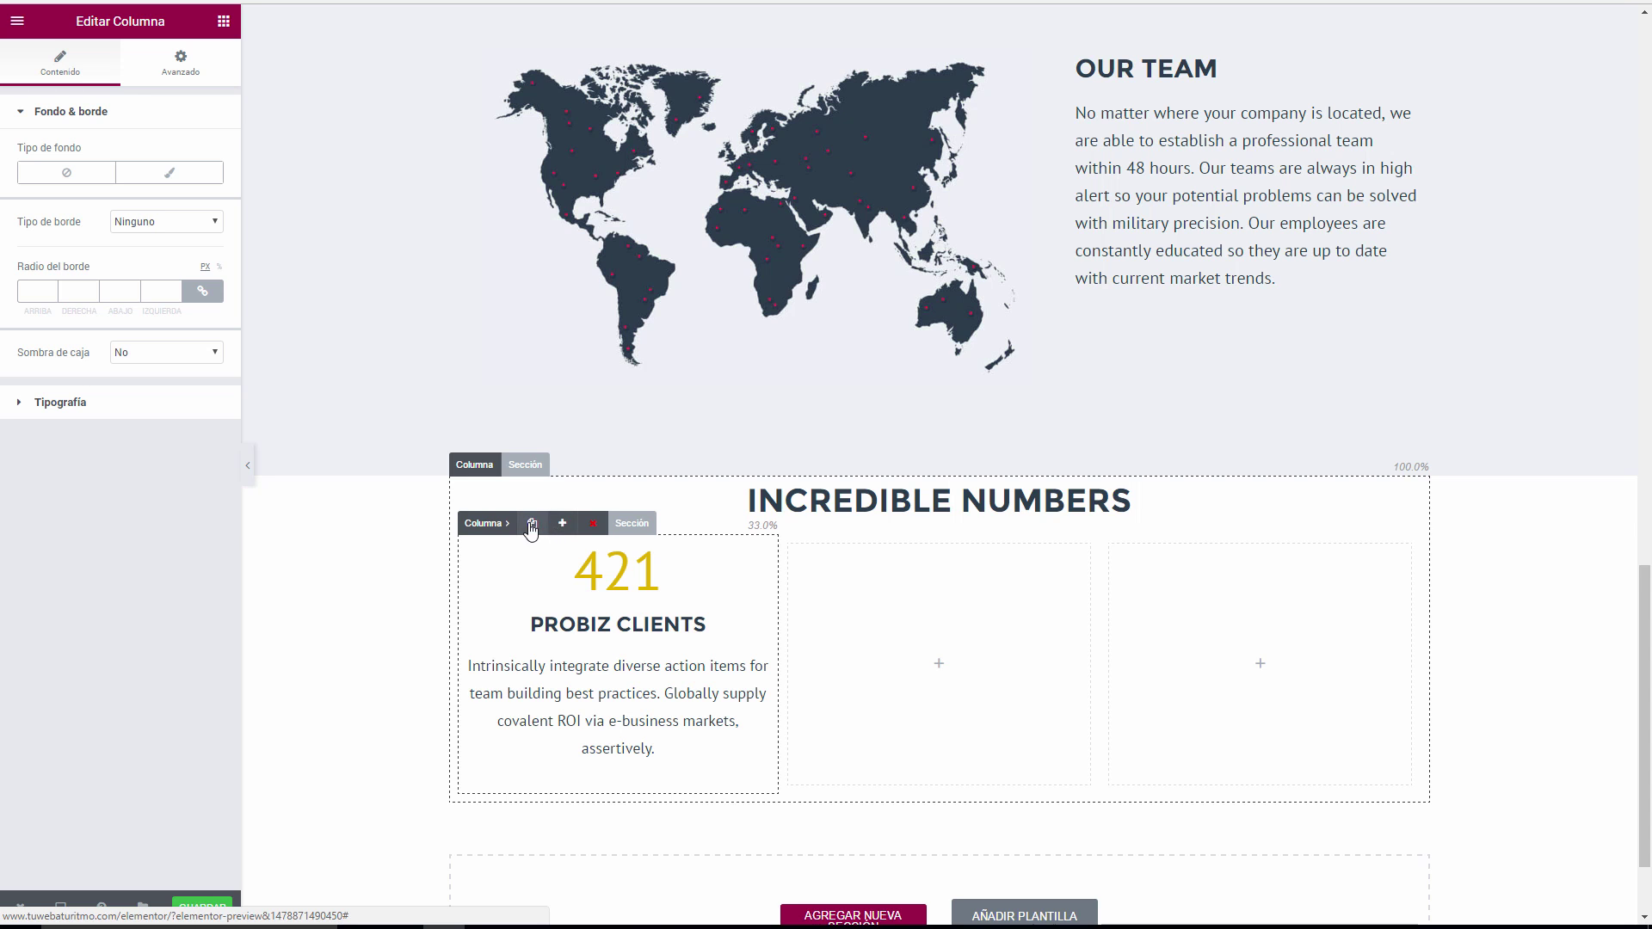
{"action": "left_click", "coordinate": [532, 525]}
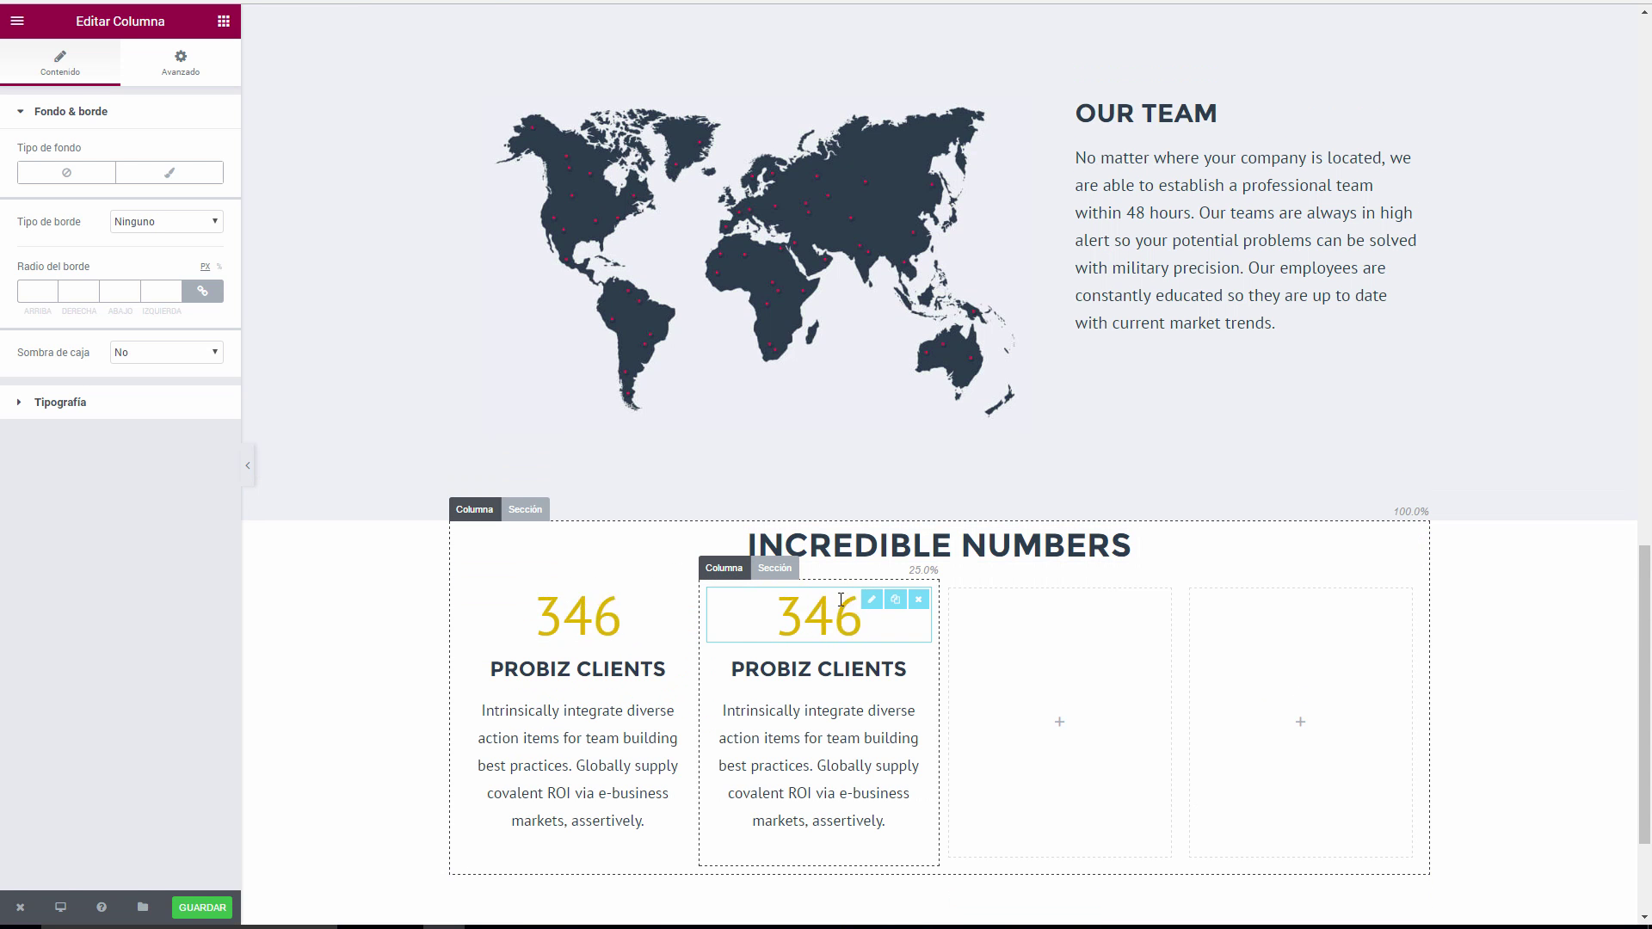
{"action": "left_click", "coordinate": [725, 569]}
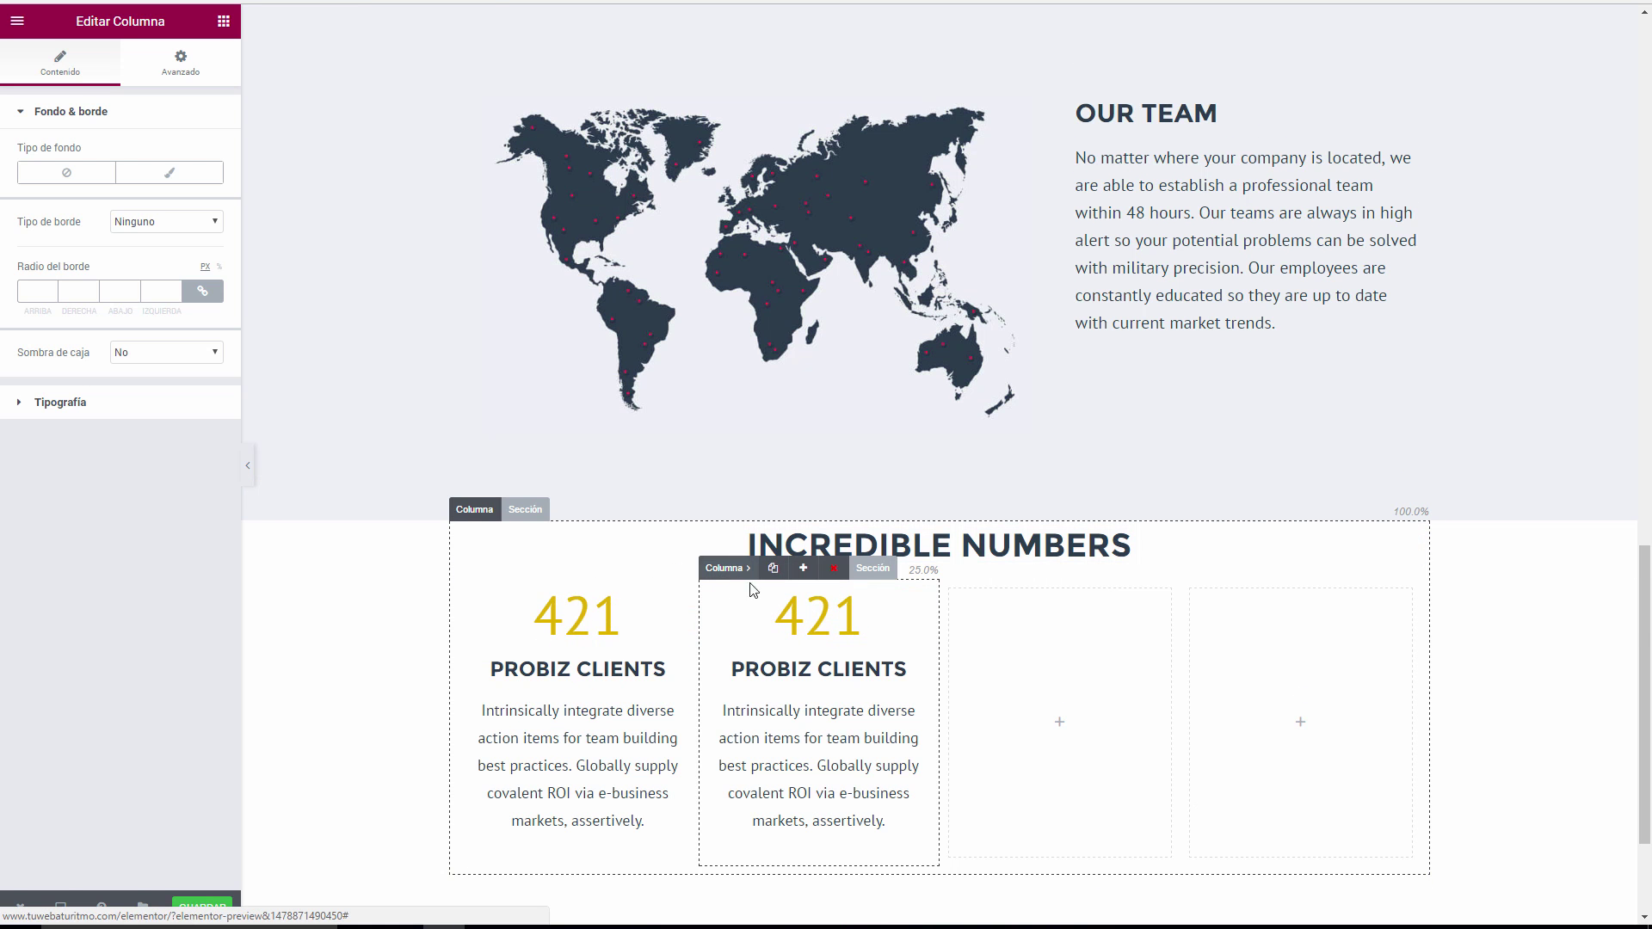
{"action": "left_click", "coordinate": [783, 569]}
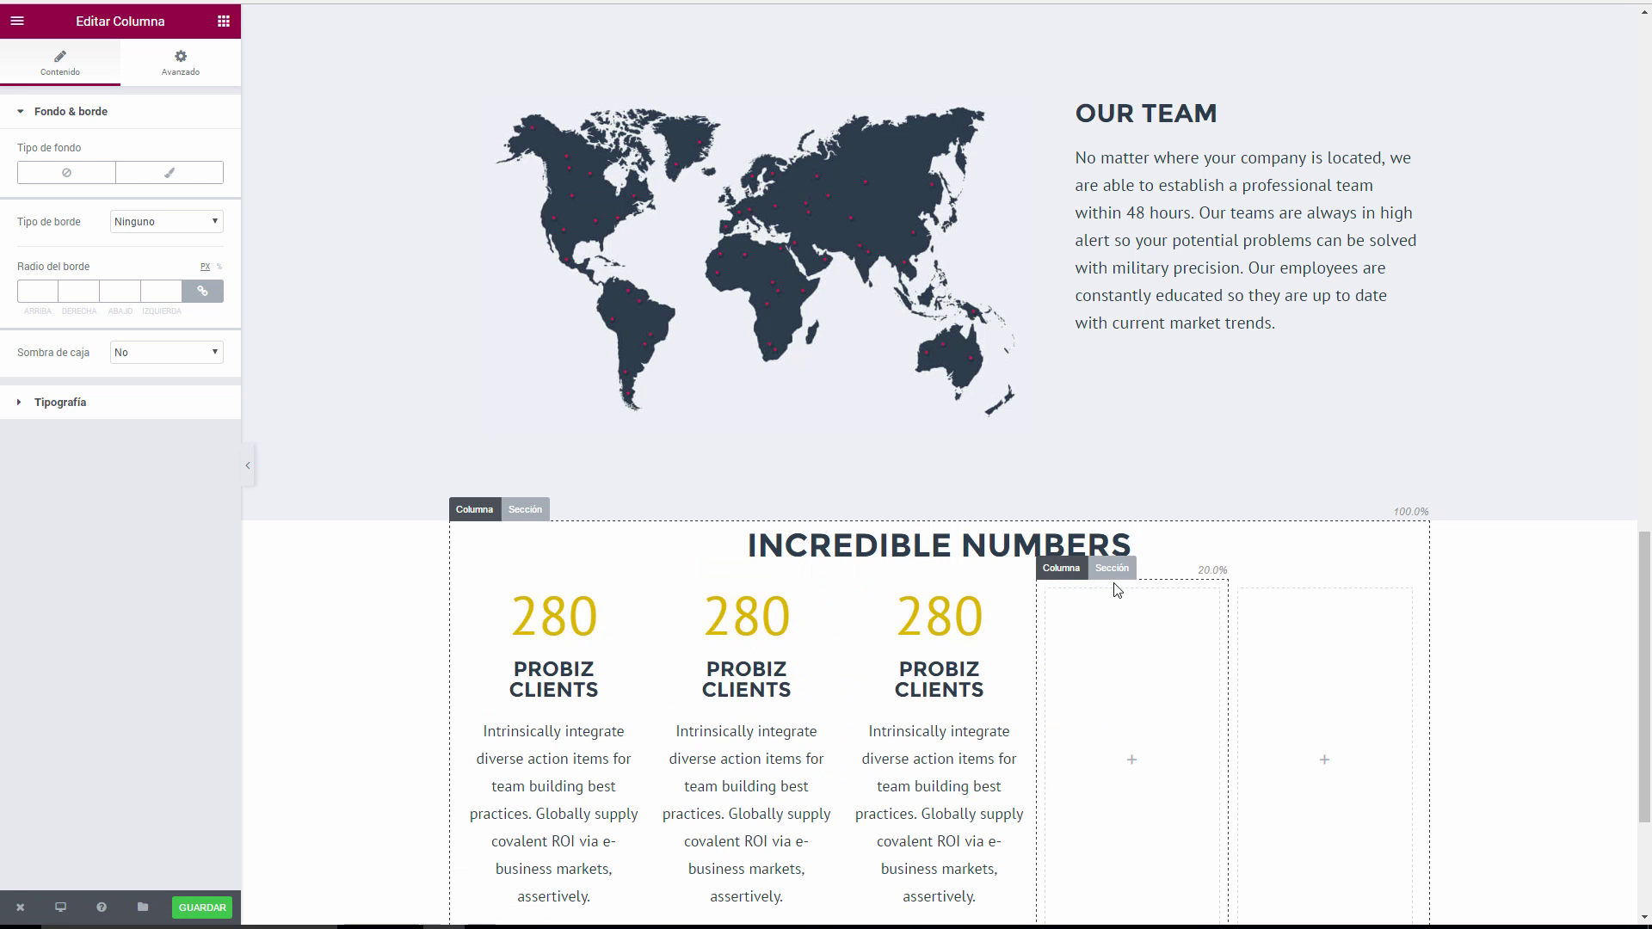
Delete the two empty columns beside the three PROBIZ CLIENTS columns.
{"action": "mouse_move", "coordinate": [1067, 568]}
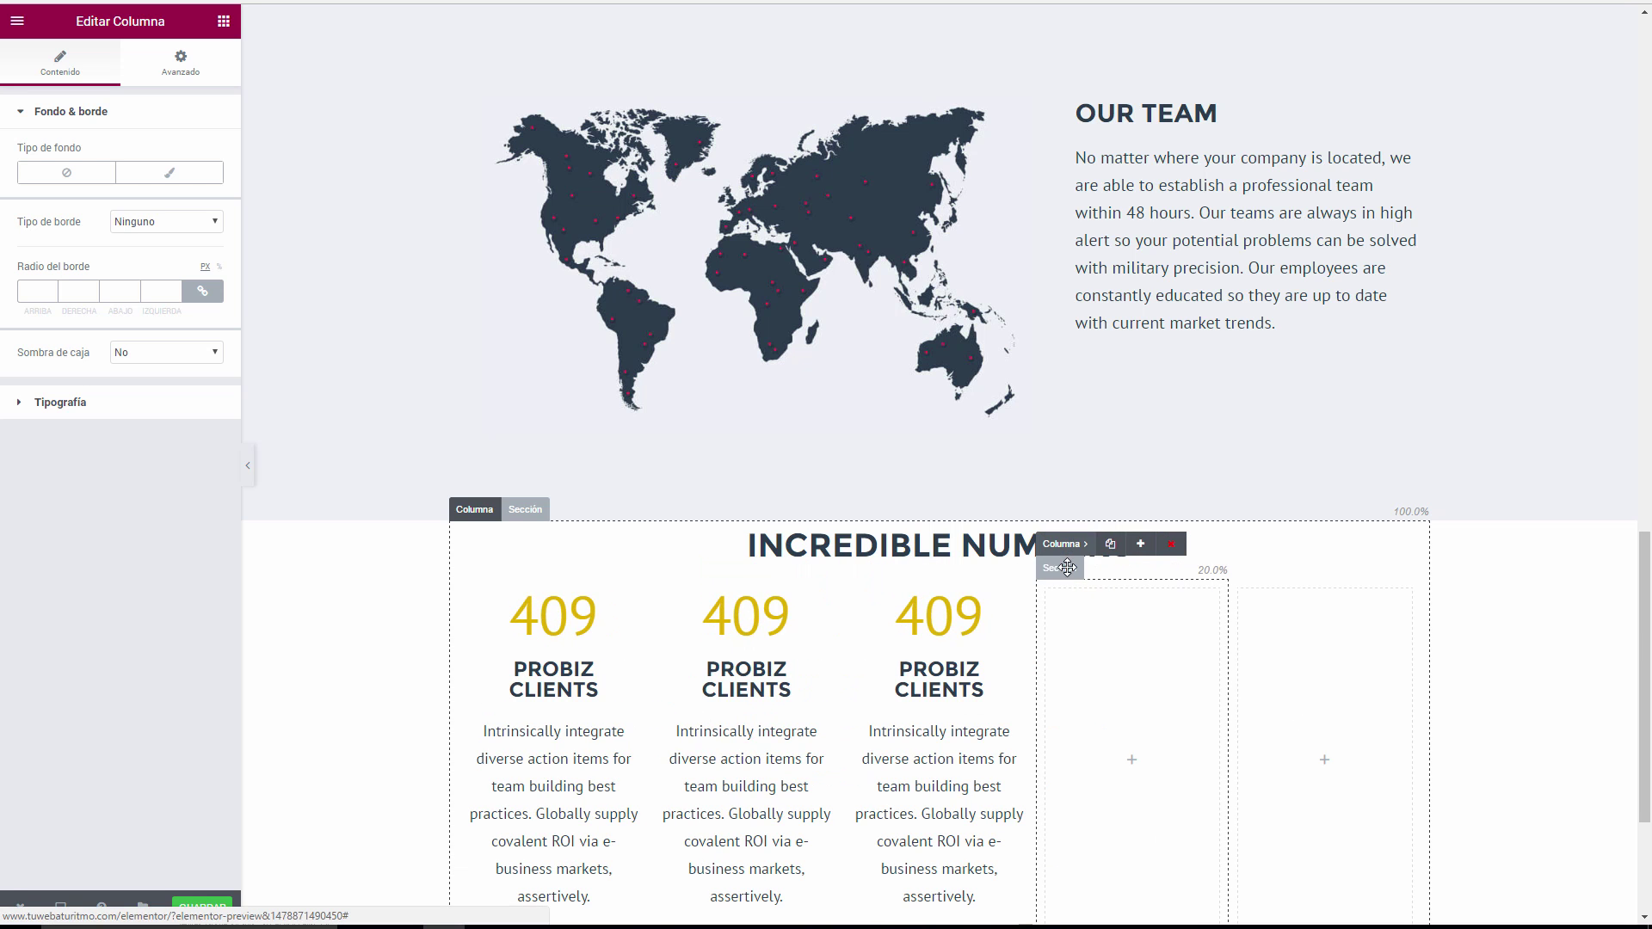
{"action": "left_click", "coordinate": [1170, 545]}
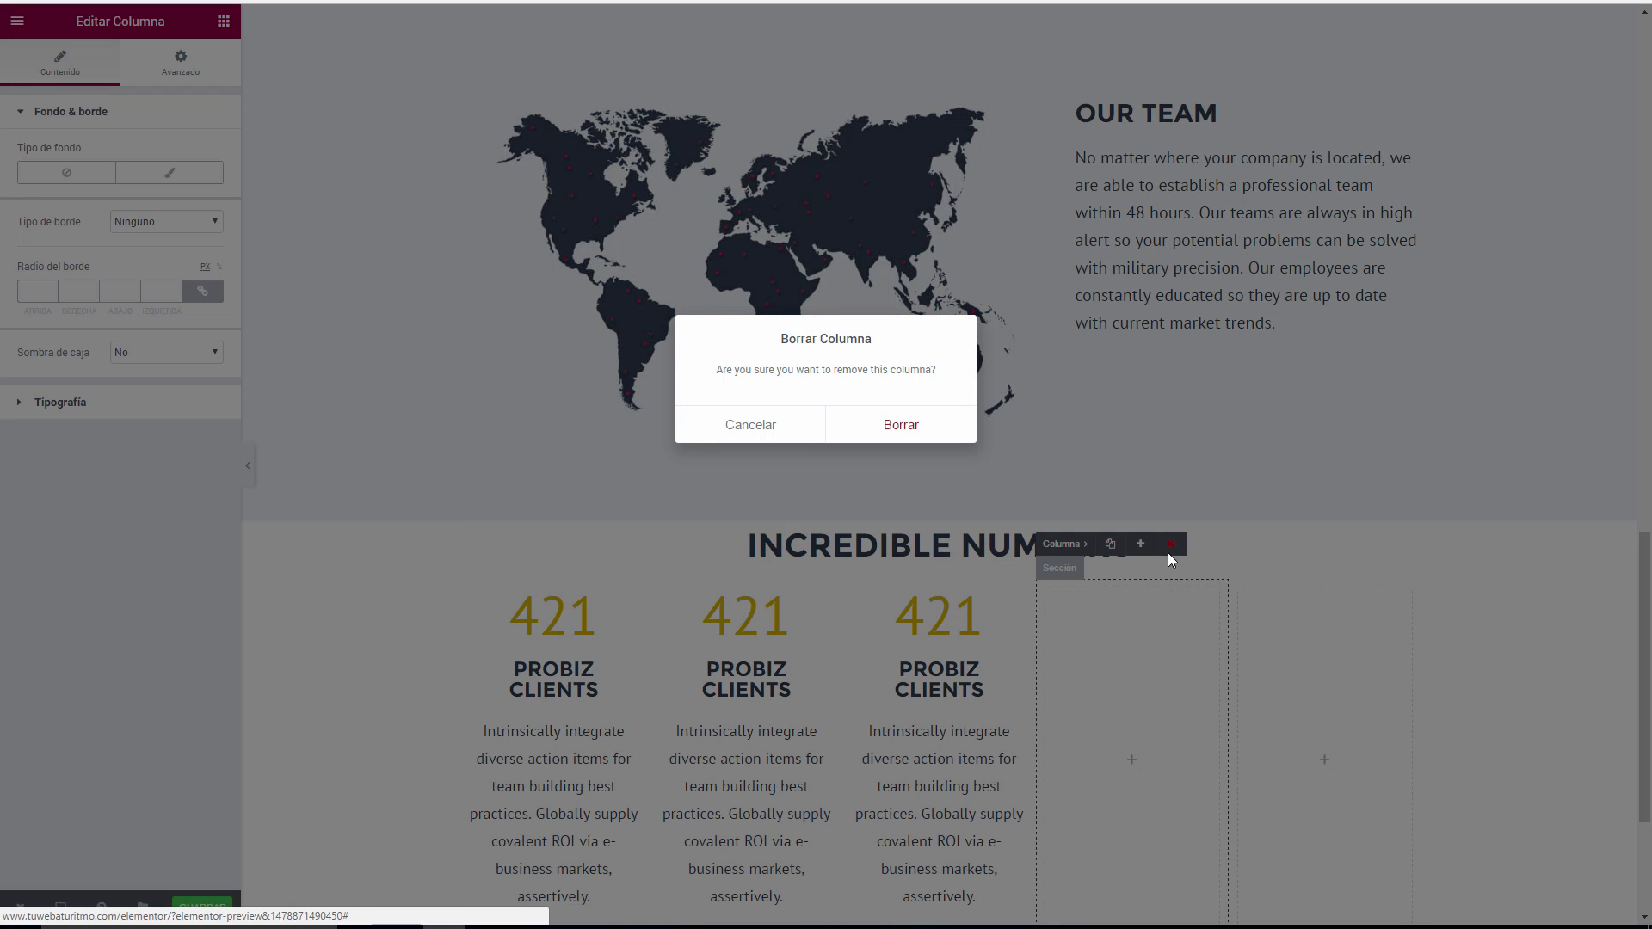
{"action": "left_click", "coordinate": [910, 448]}
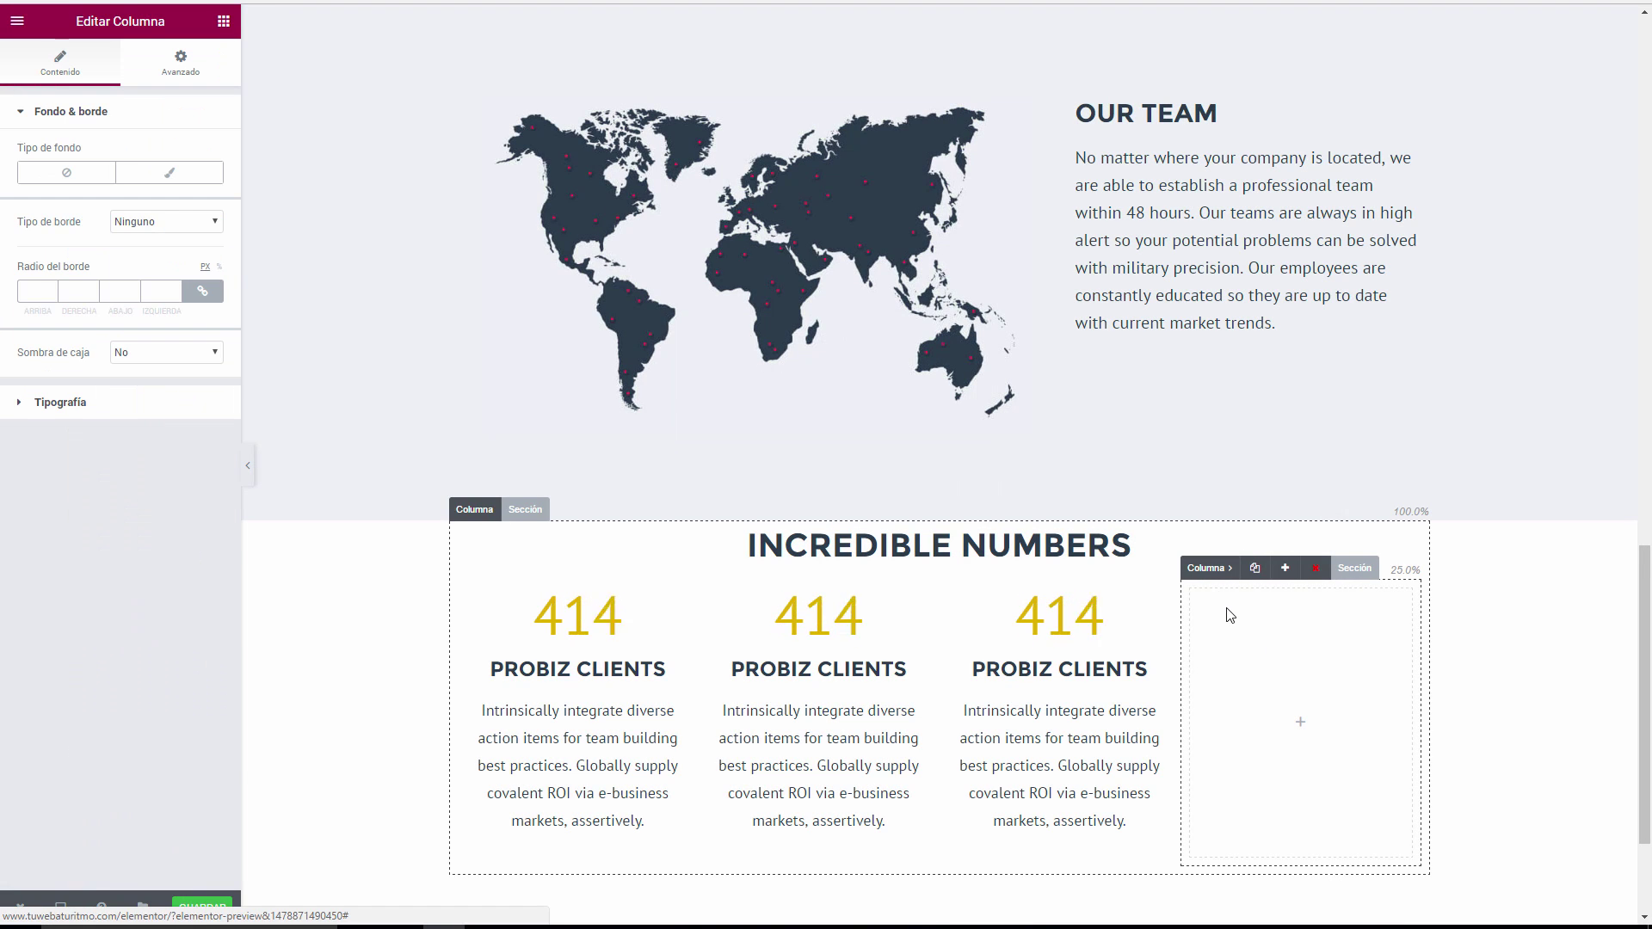
{"action": "left_click", "coordinate": [1316, 569]}
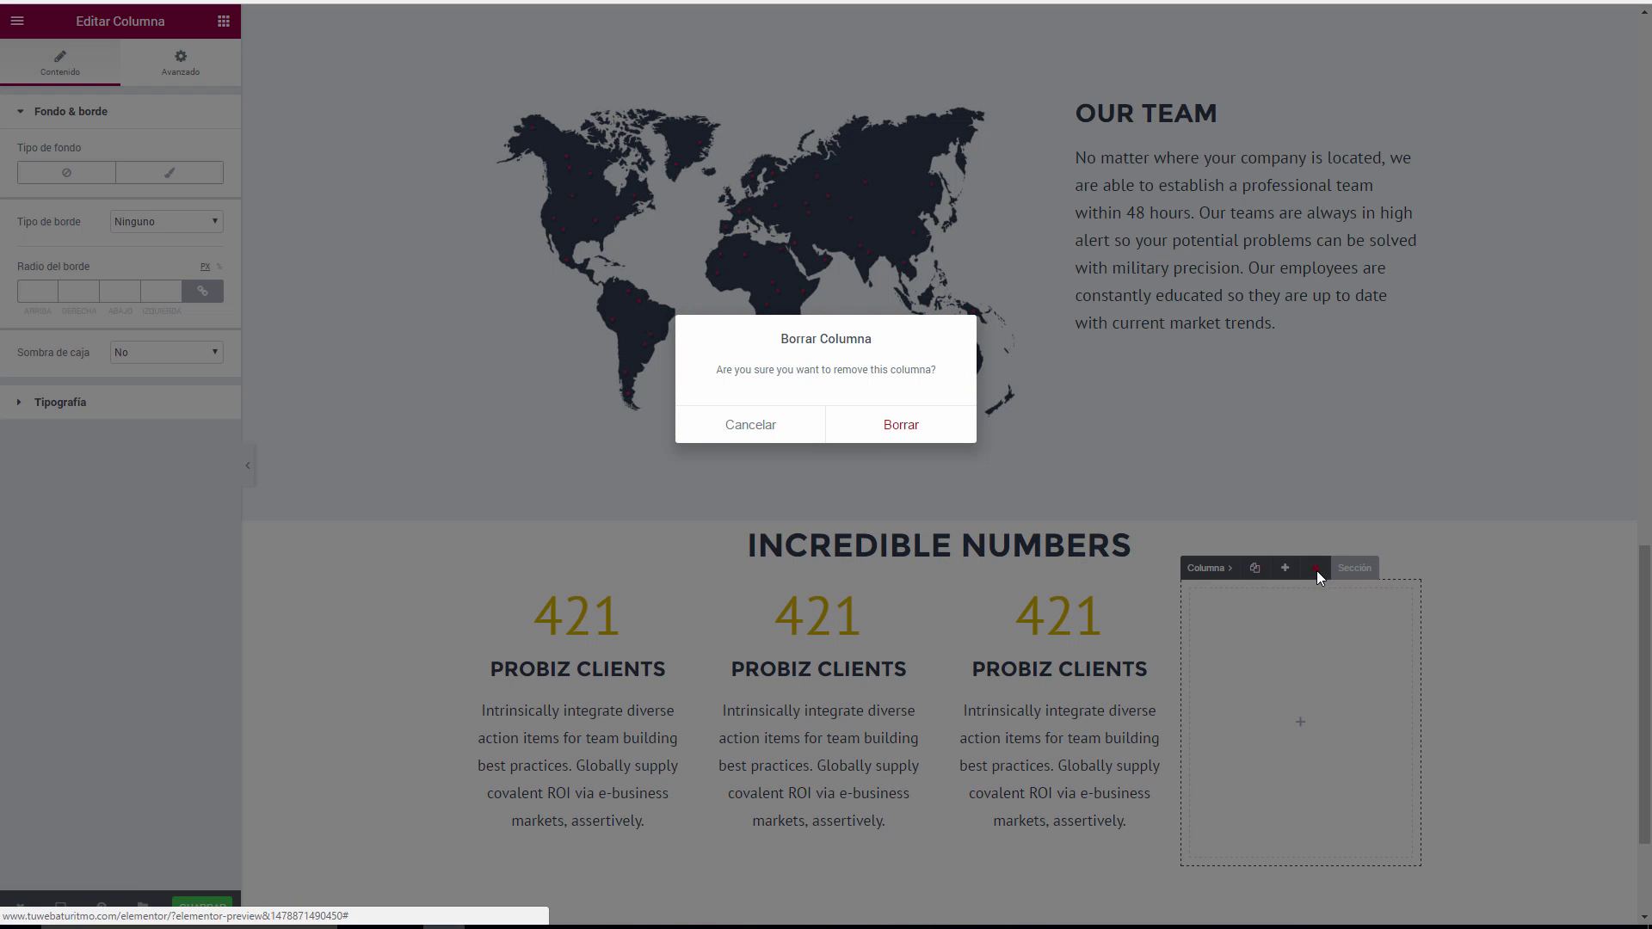
{"action": "left_click", "coordinate": [907, 430]}
Set the top and bottom margins of the INCREDIBLE NUMBERS section to 90 px.
{"action": "scroll", "coordinate": [473, 483], "scroll_direction": "down", "scroll_amount": 2}
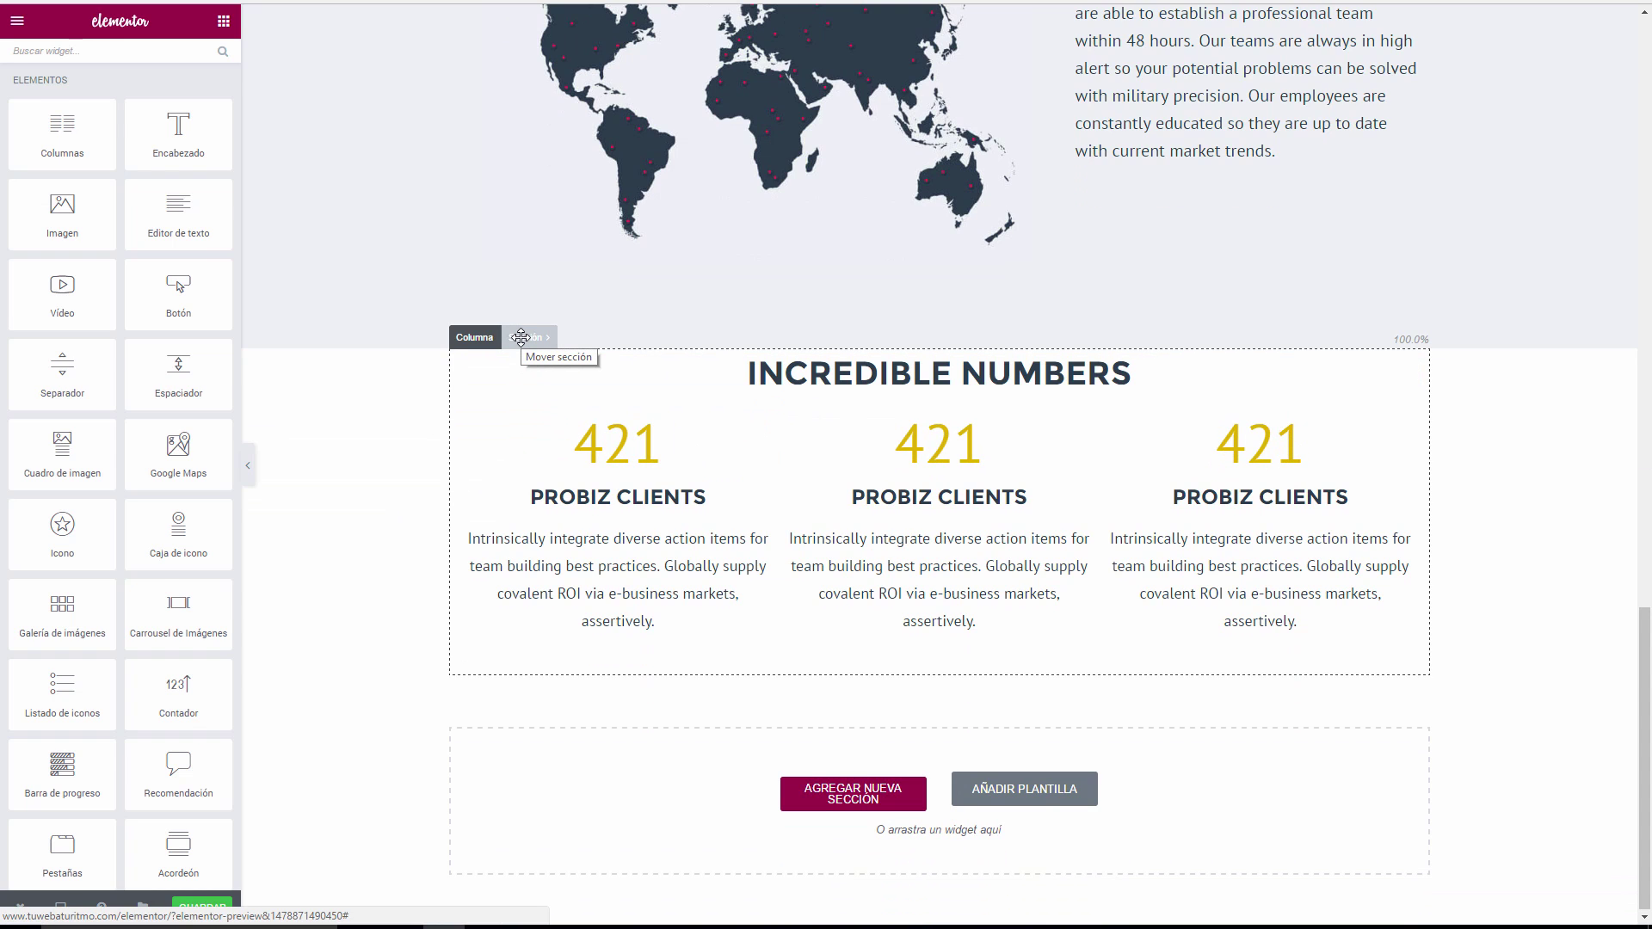
{"action": "left_click", "coordinate": [521, 337]}
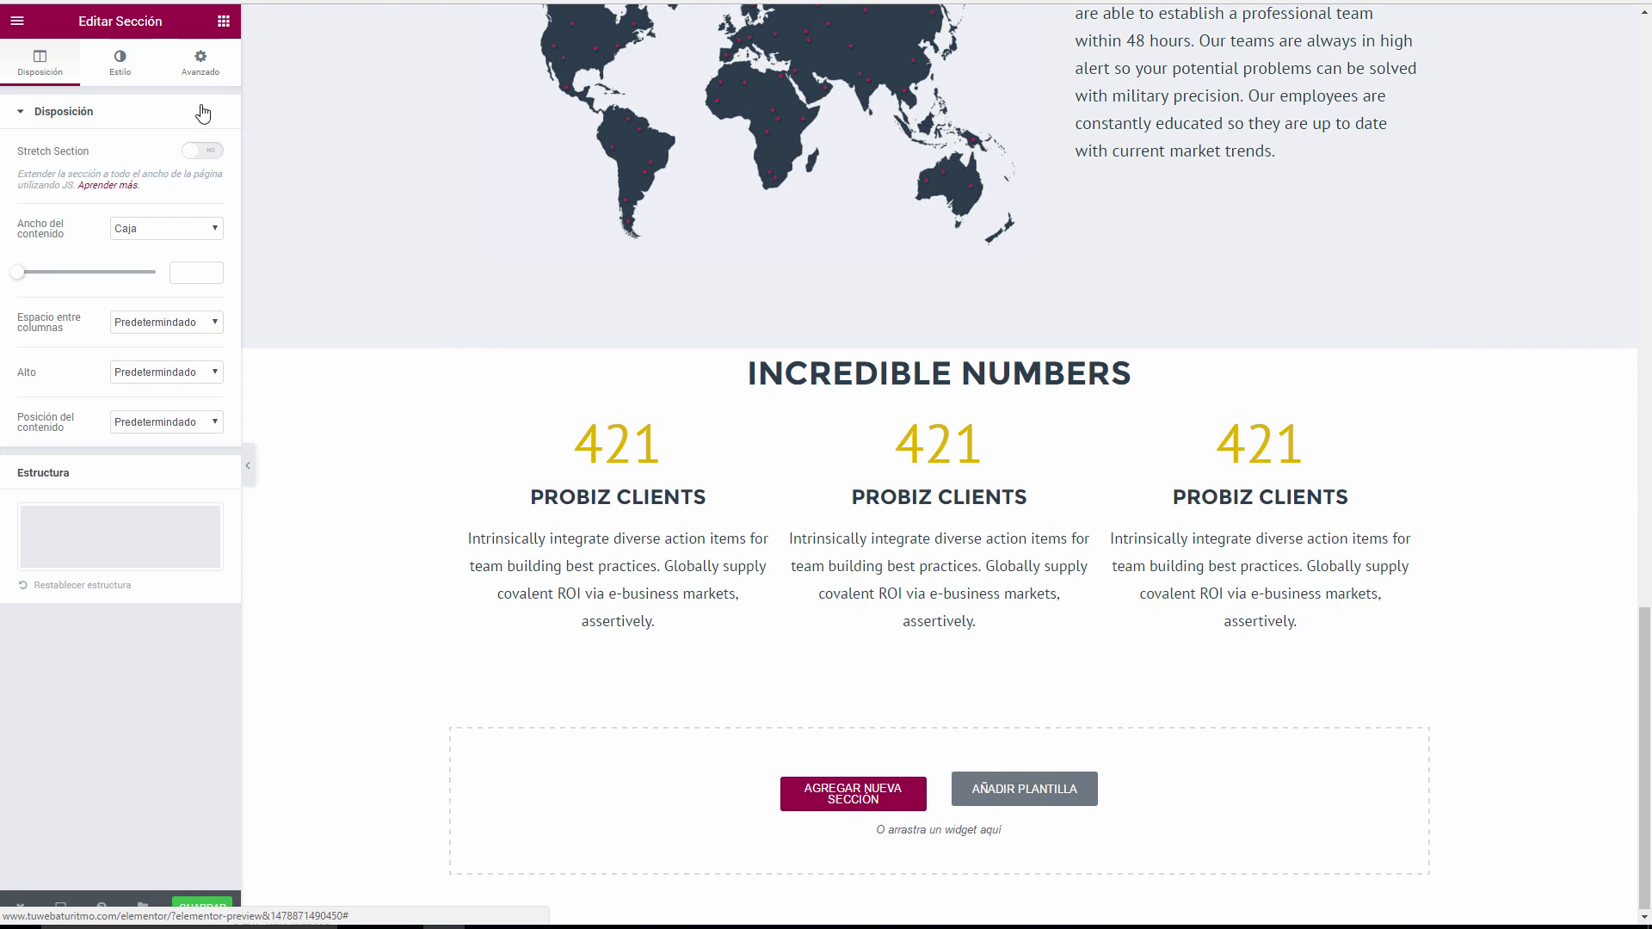
{"action": "left_click", "coordinate": [201, 63]}
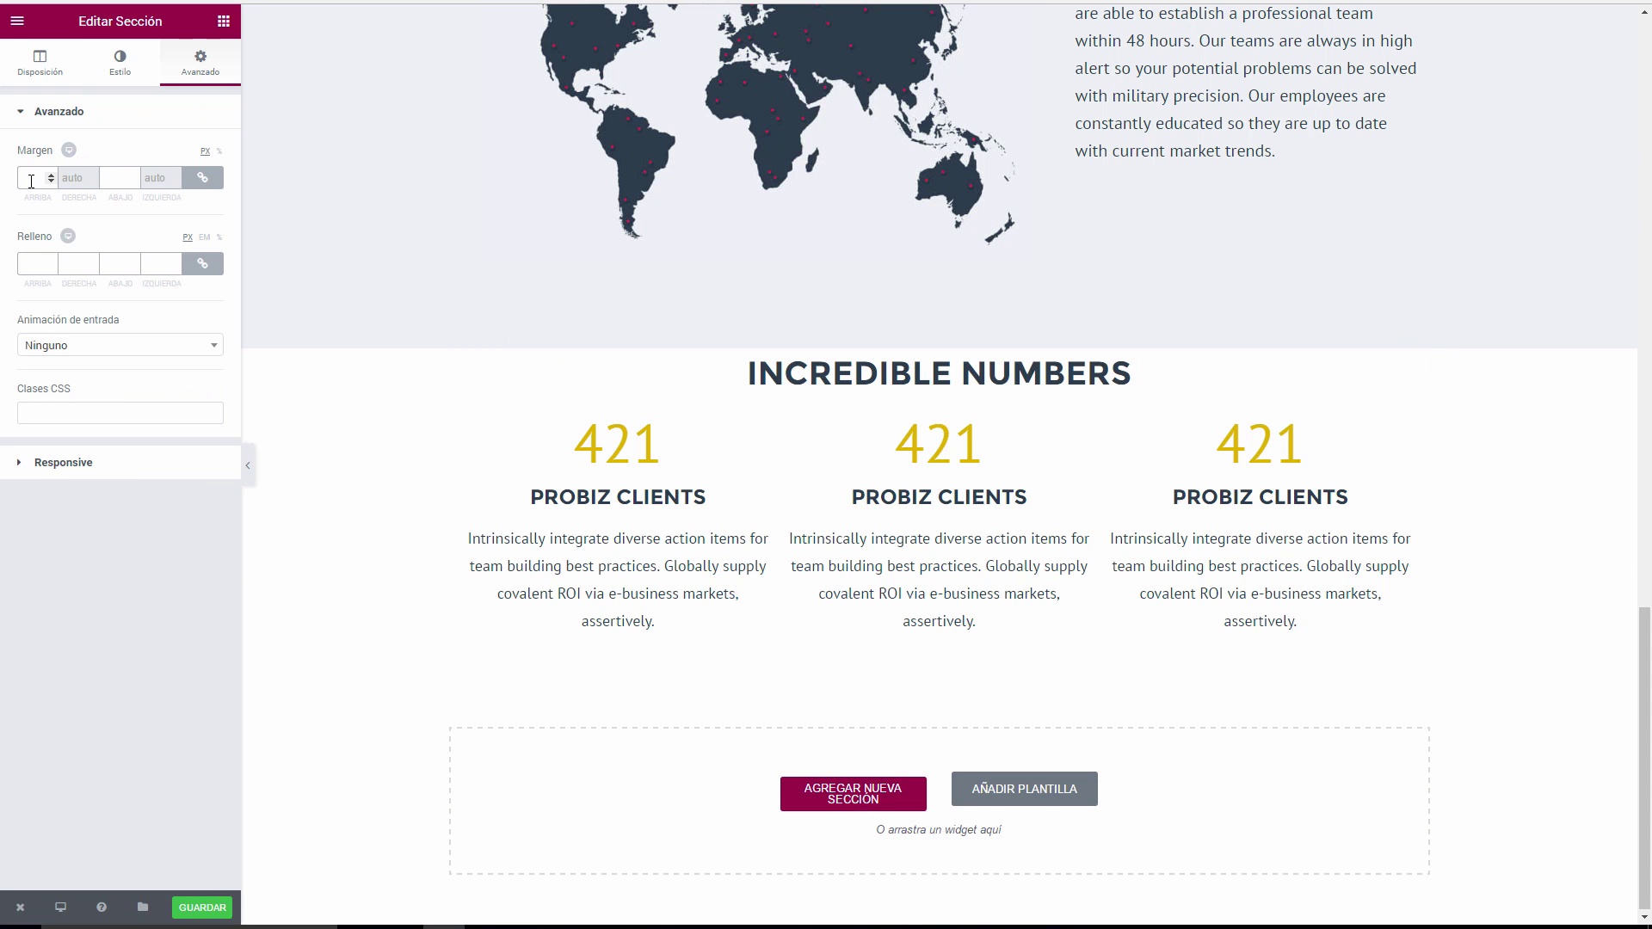
{"action": "type", "text": "8"}
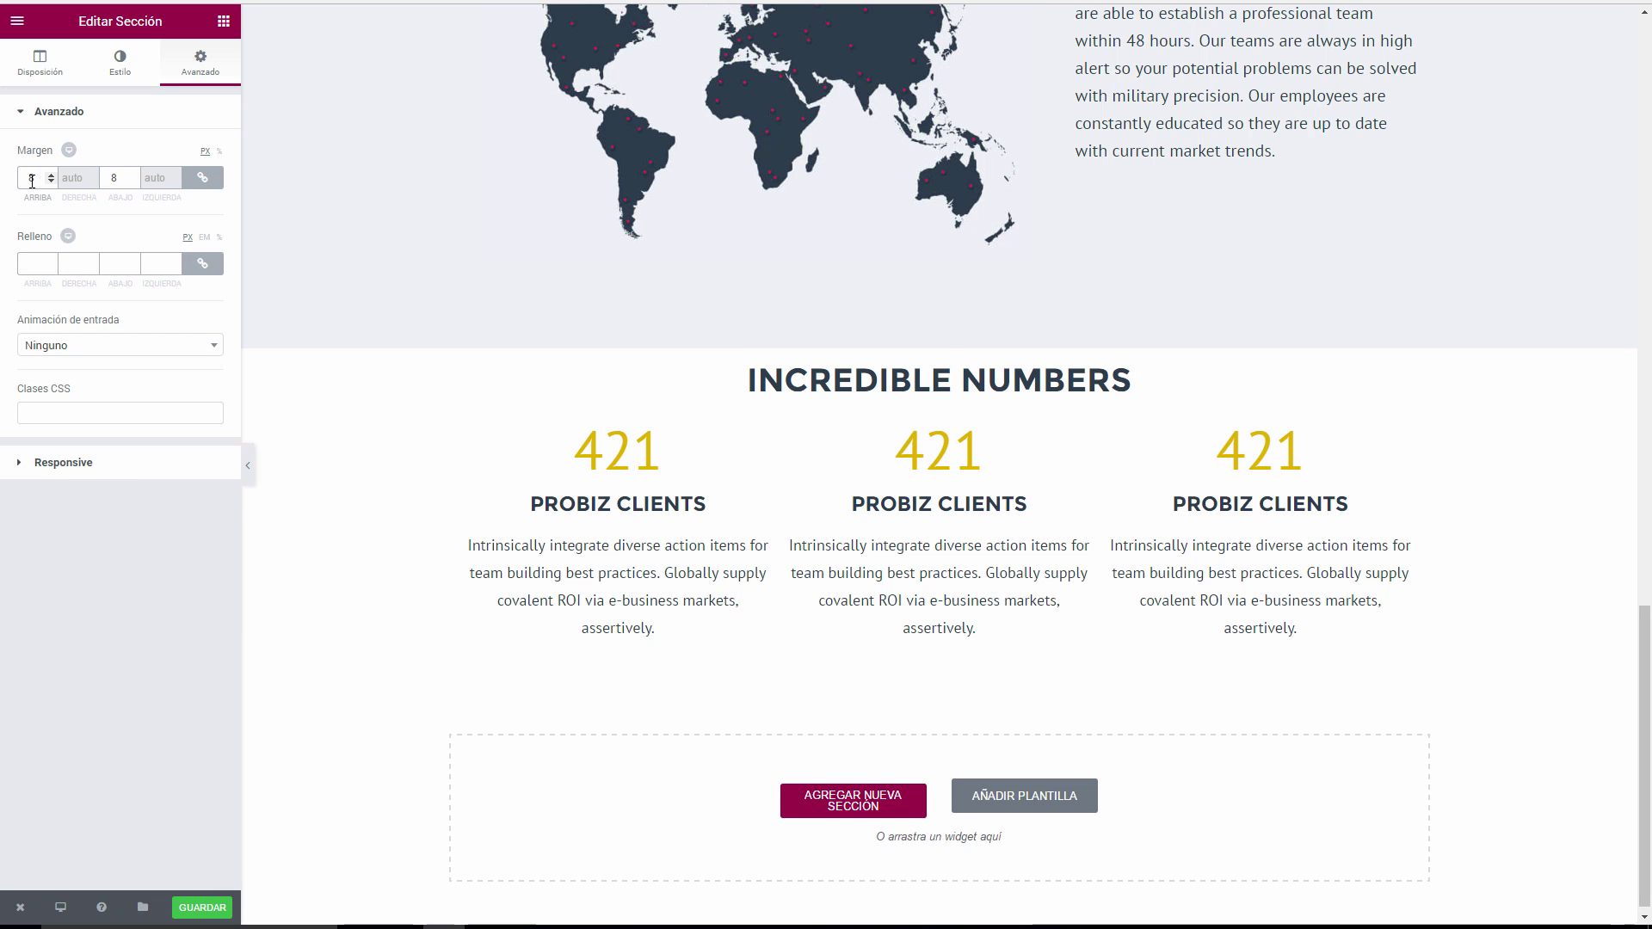
{"action": "type", "text": "0"}
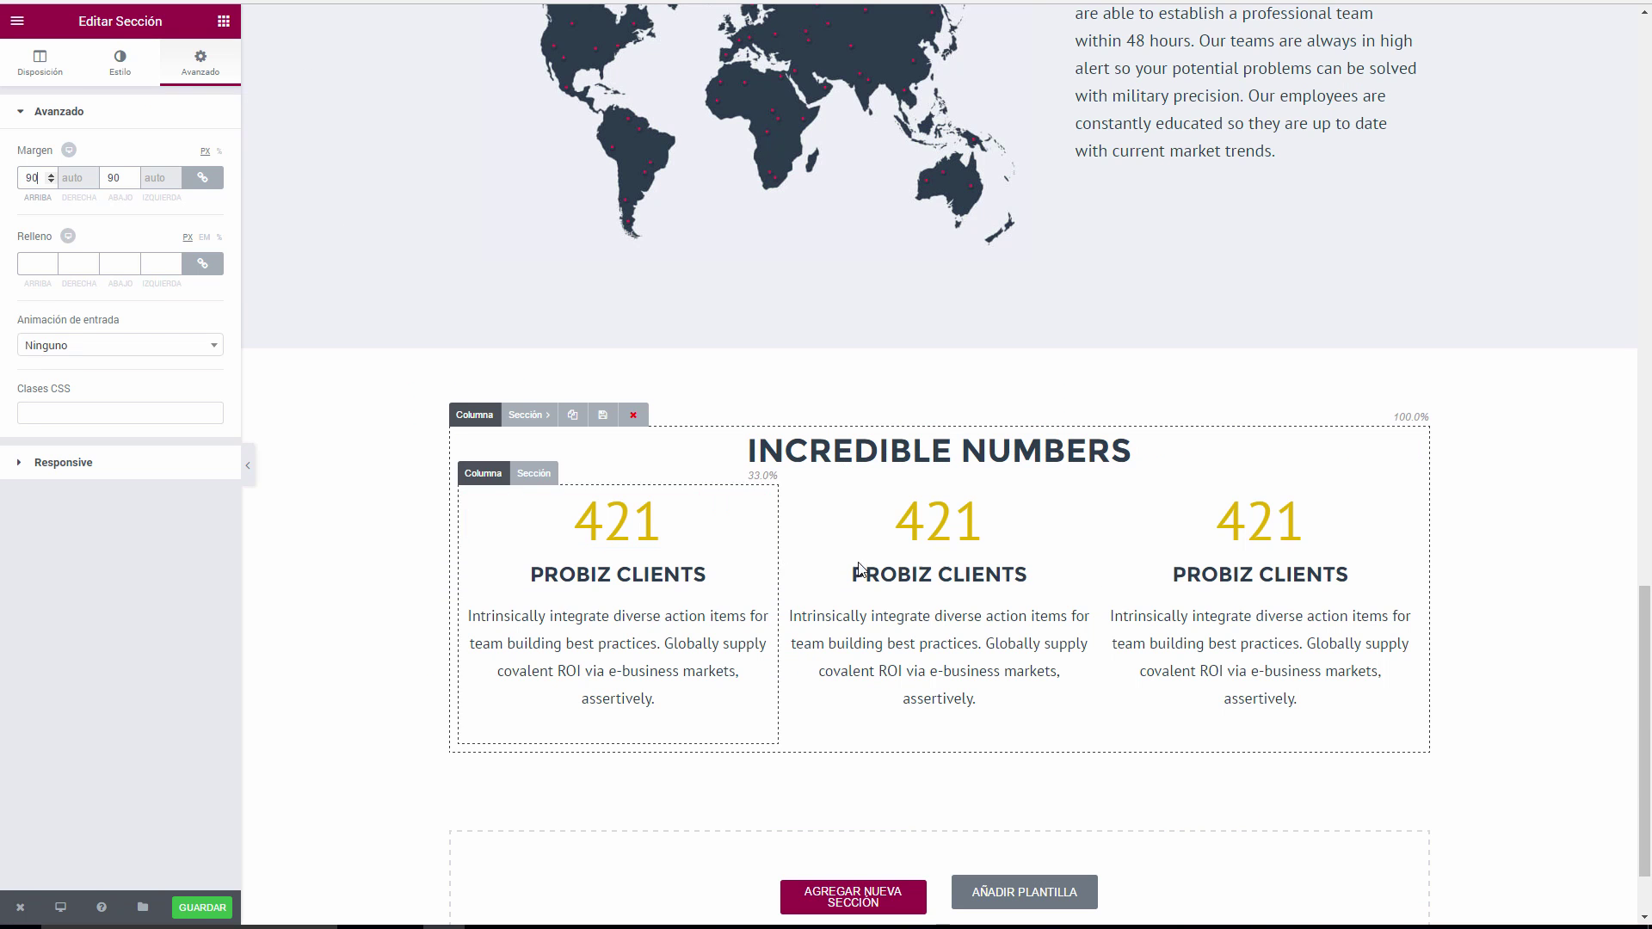
Set the end number of the middle column's counter to 732 and the third column's counter to 358.
{"action": "left_click", "coordinate": [938, 520]}
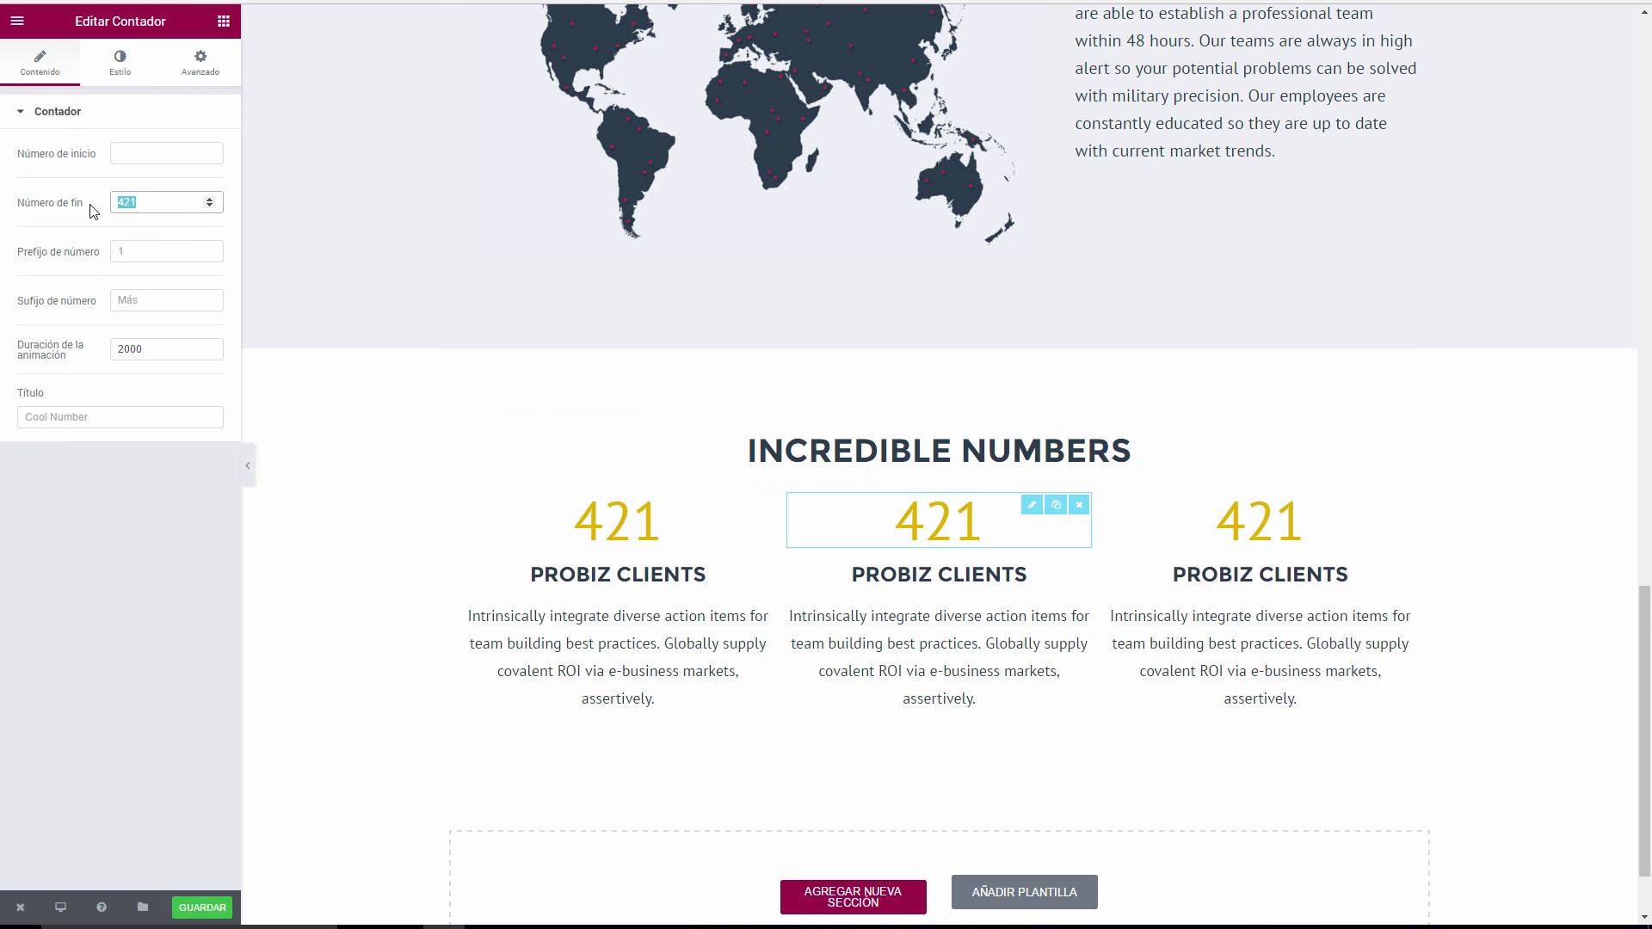
{"action": "type", "text": "732"}
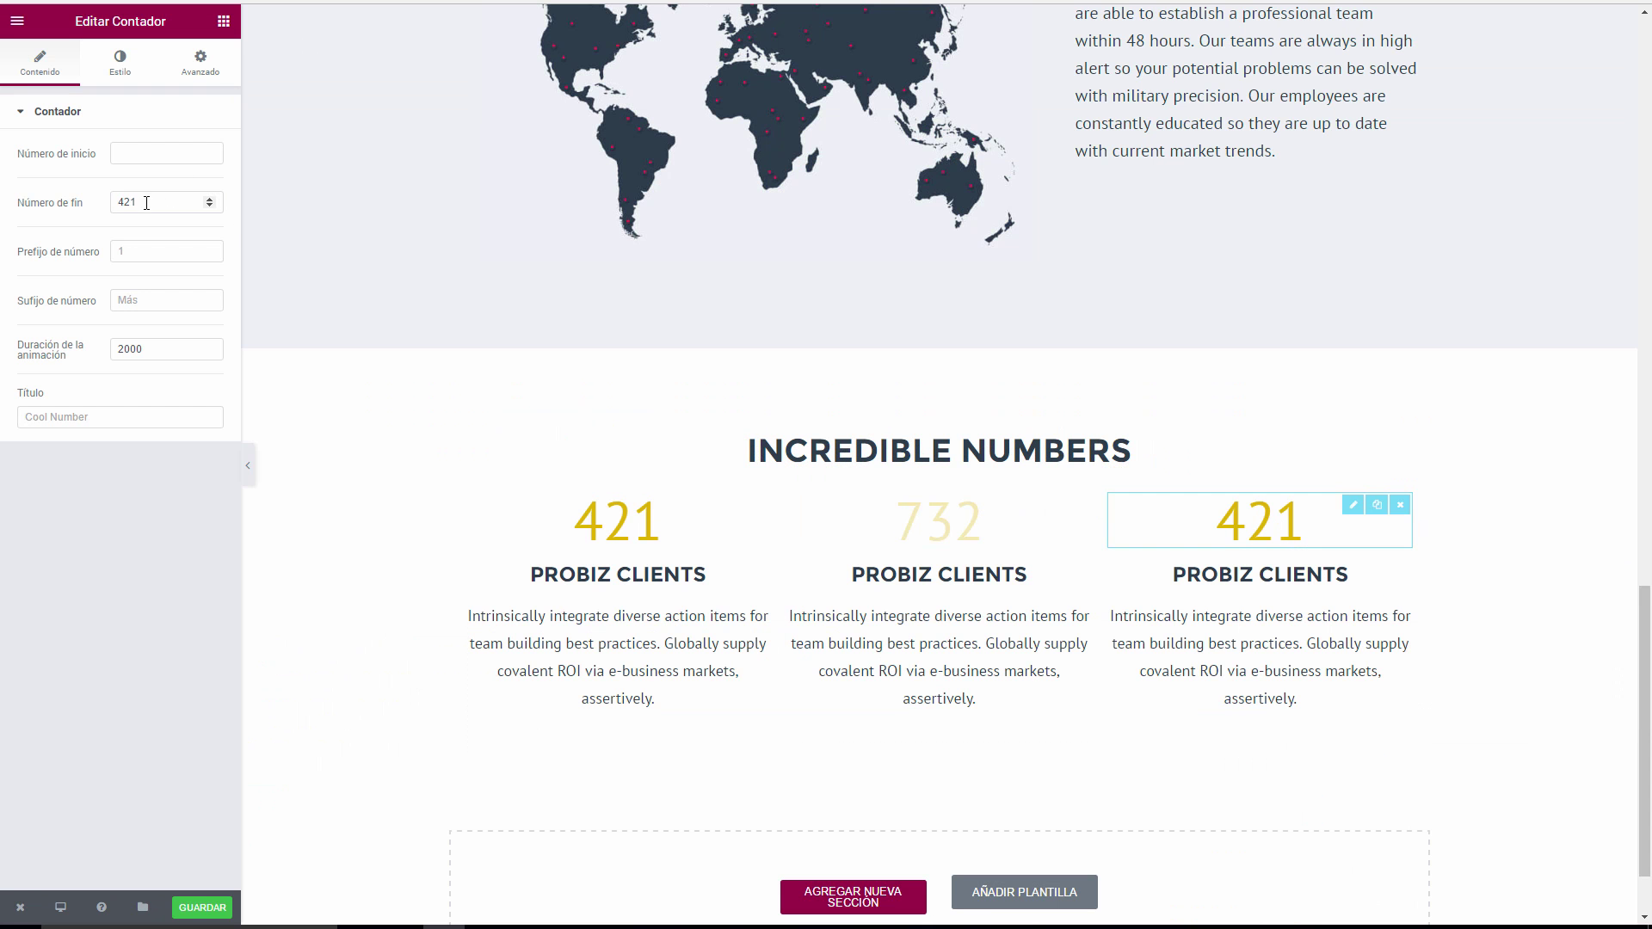
{"action": "left_click_drag", "start_coordinate": [172, 202], "coordinate": [76, 204]}
{"action": "type", "text": "356"}
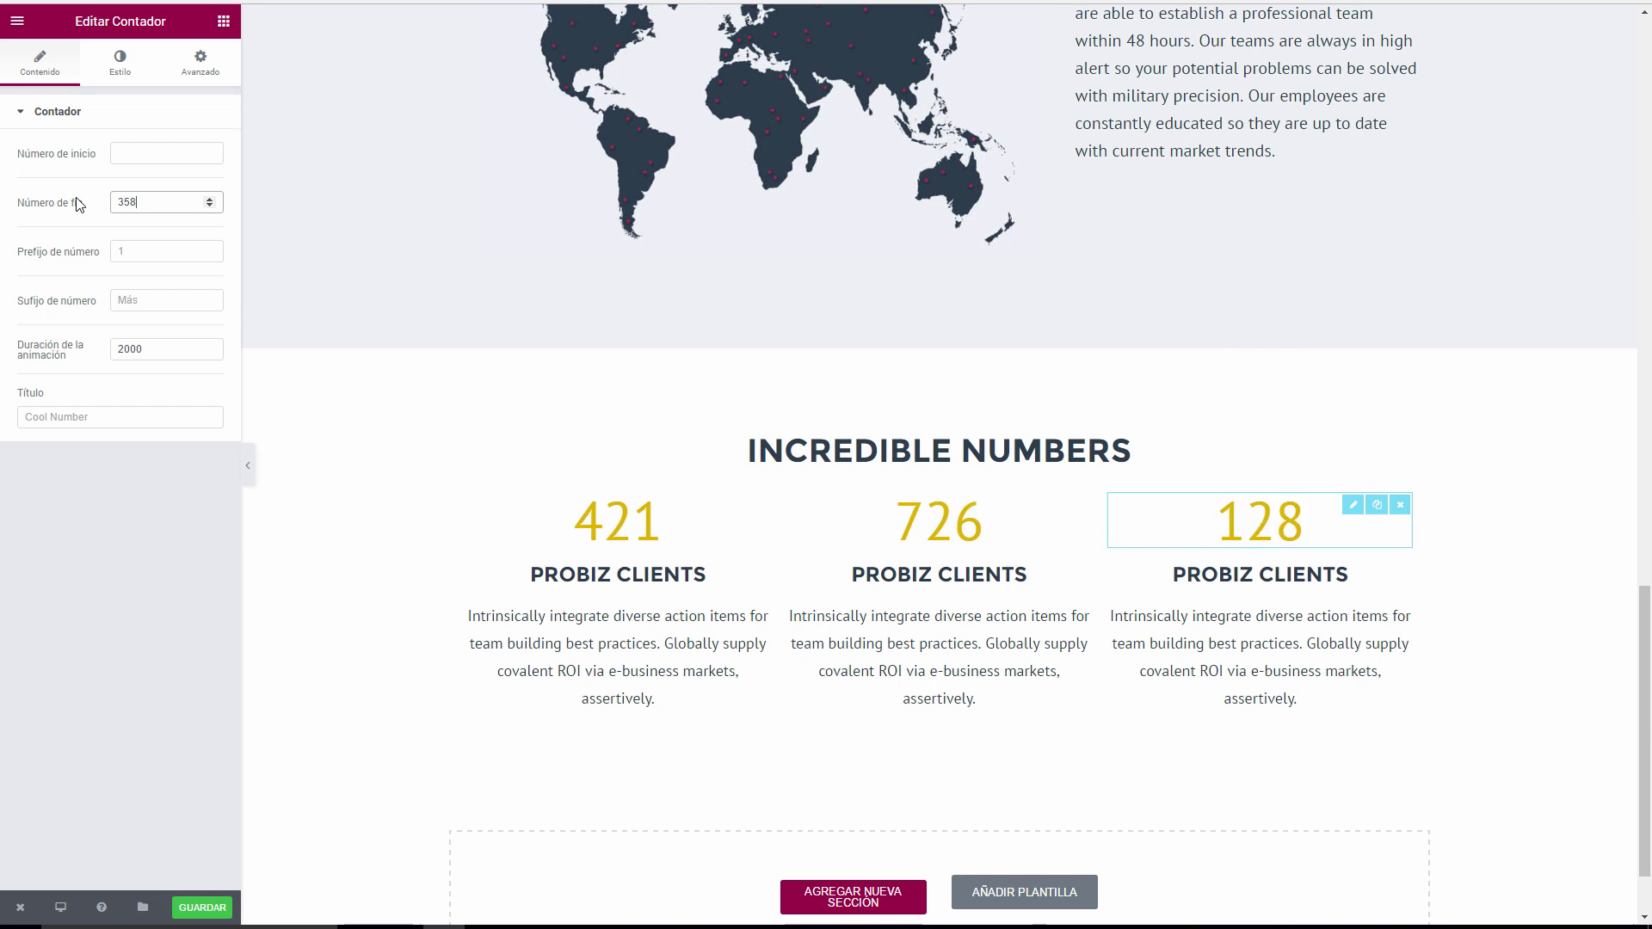
Close the developer tools on the reference page, and set the 421 counter's unlinked margins to 20 px top and 40 px bottom.
{"action": "left_click", "coordinate": [247, 465]}
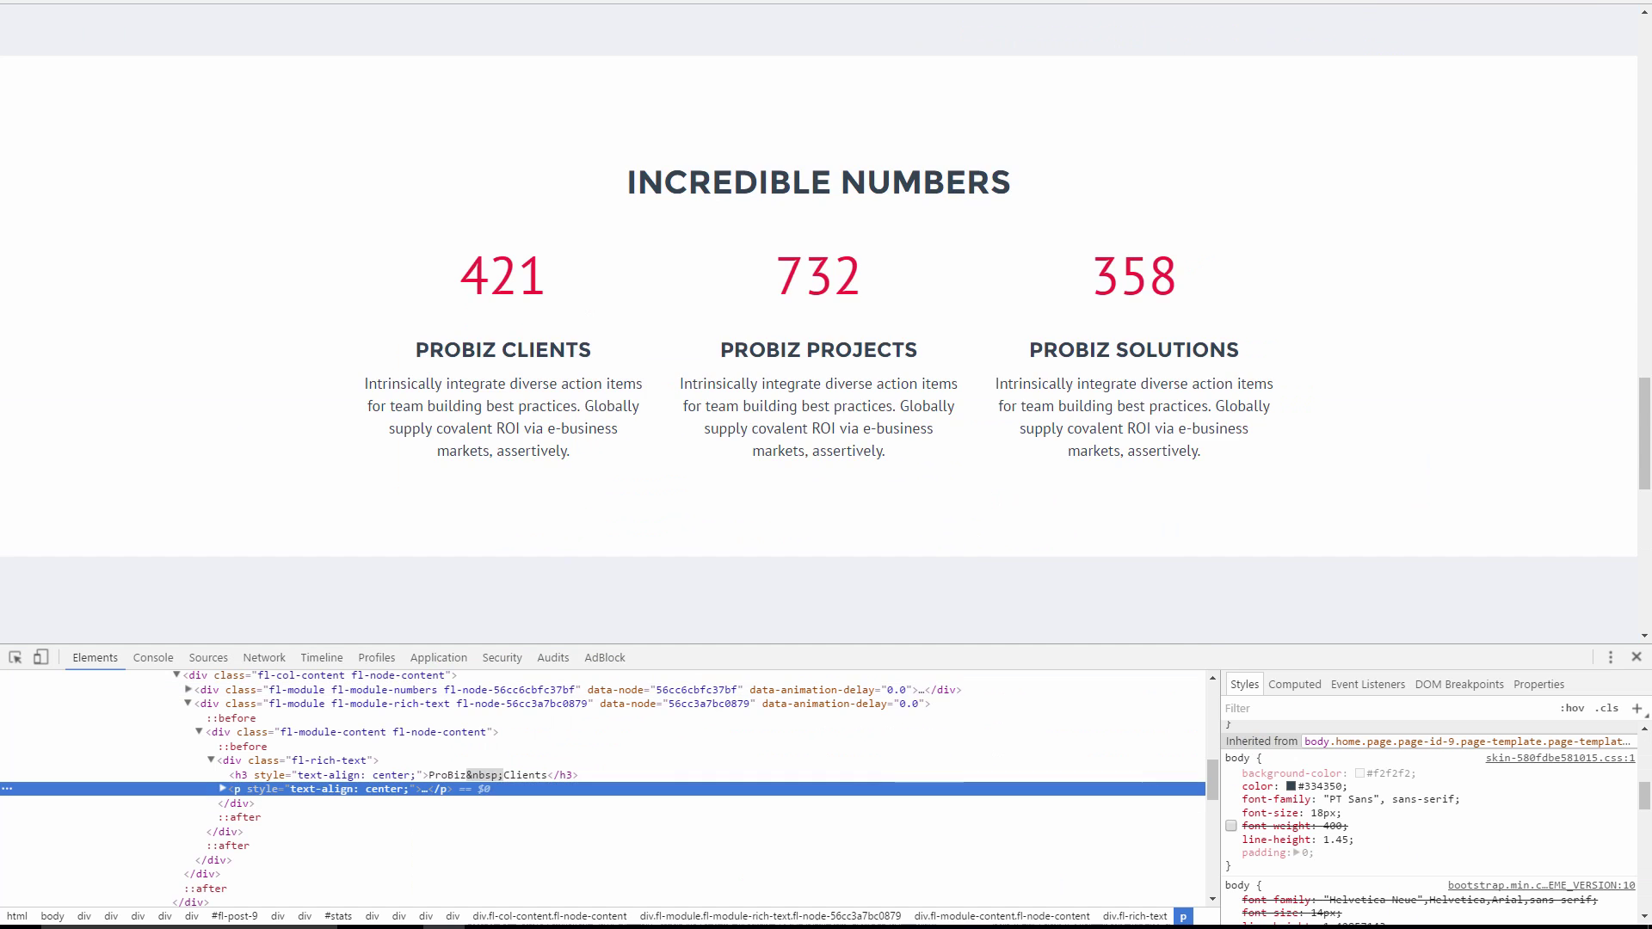
{"action": "left_click", "coordinate": [1635, 657]}
{"action": "scroll", "coordinate": [952, 376], "scroll_direction": "up", "scroll_amount": 3}
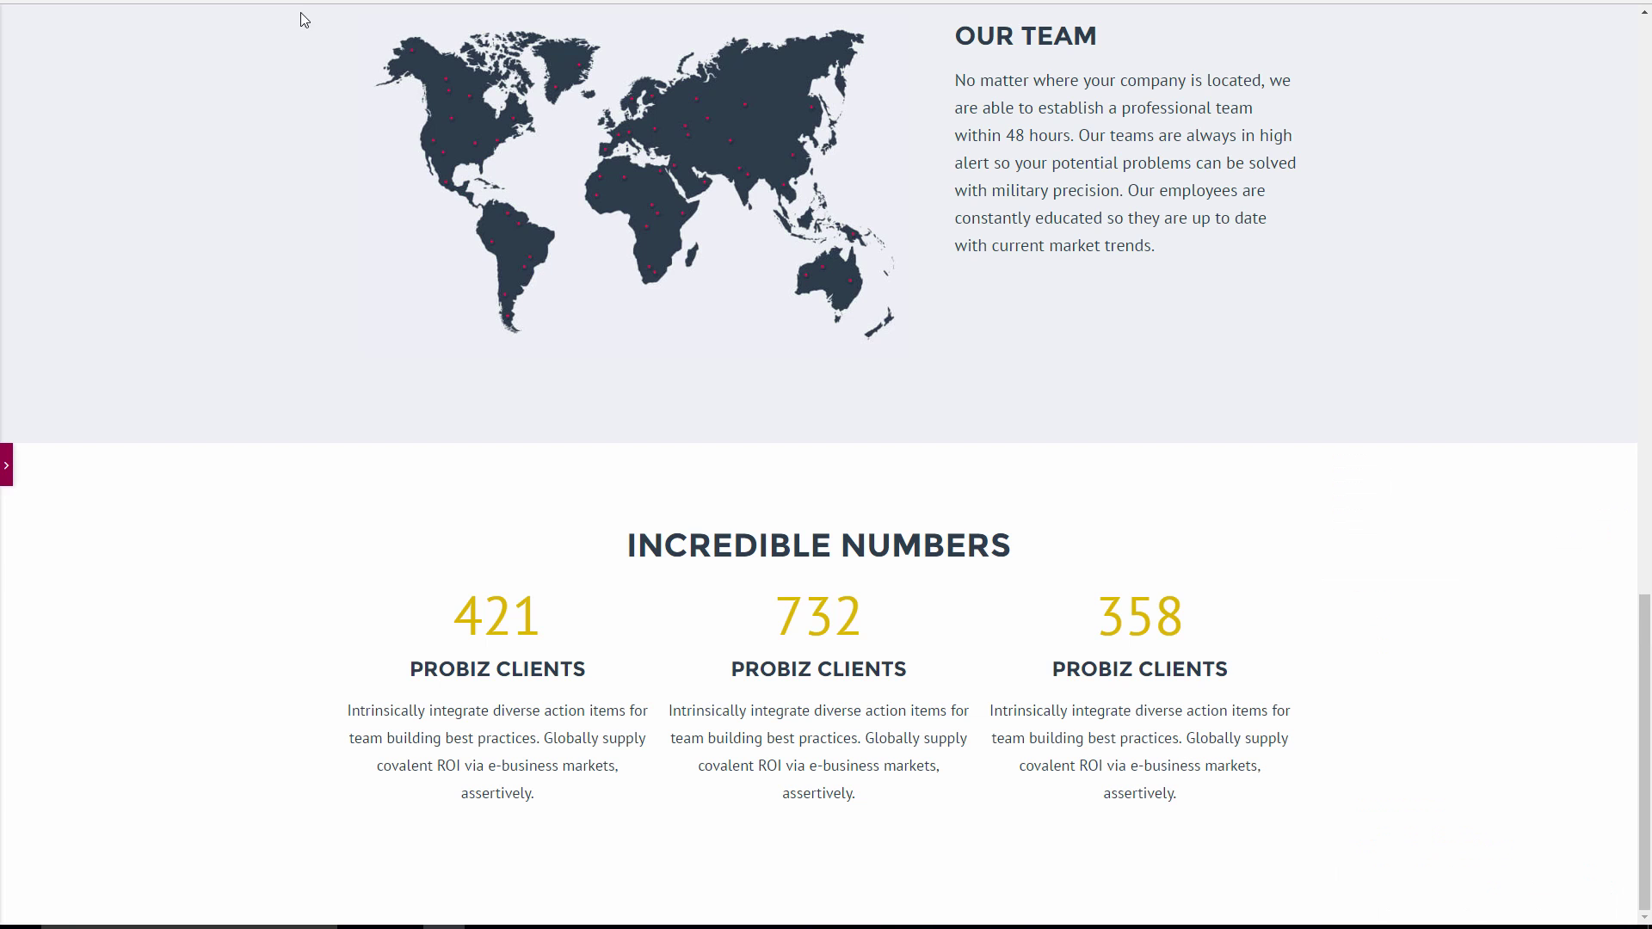
{"action": "left_click", "coordinate": [6, 465]}
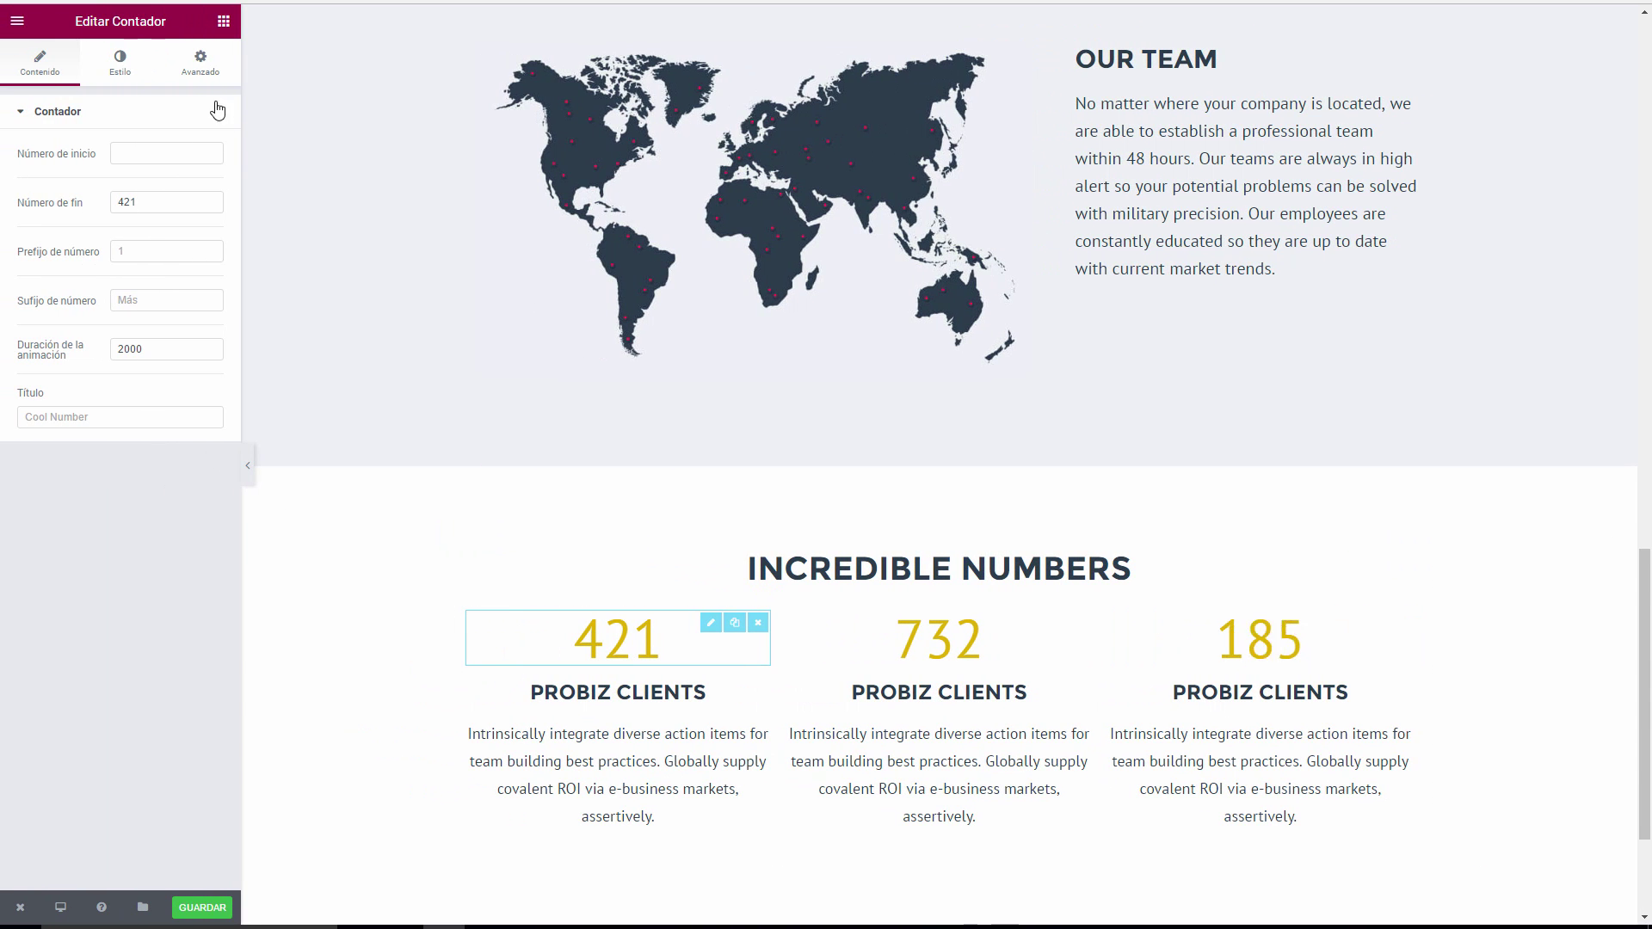
{"action": "left_click", "coordinate": [202, 63]}
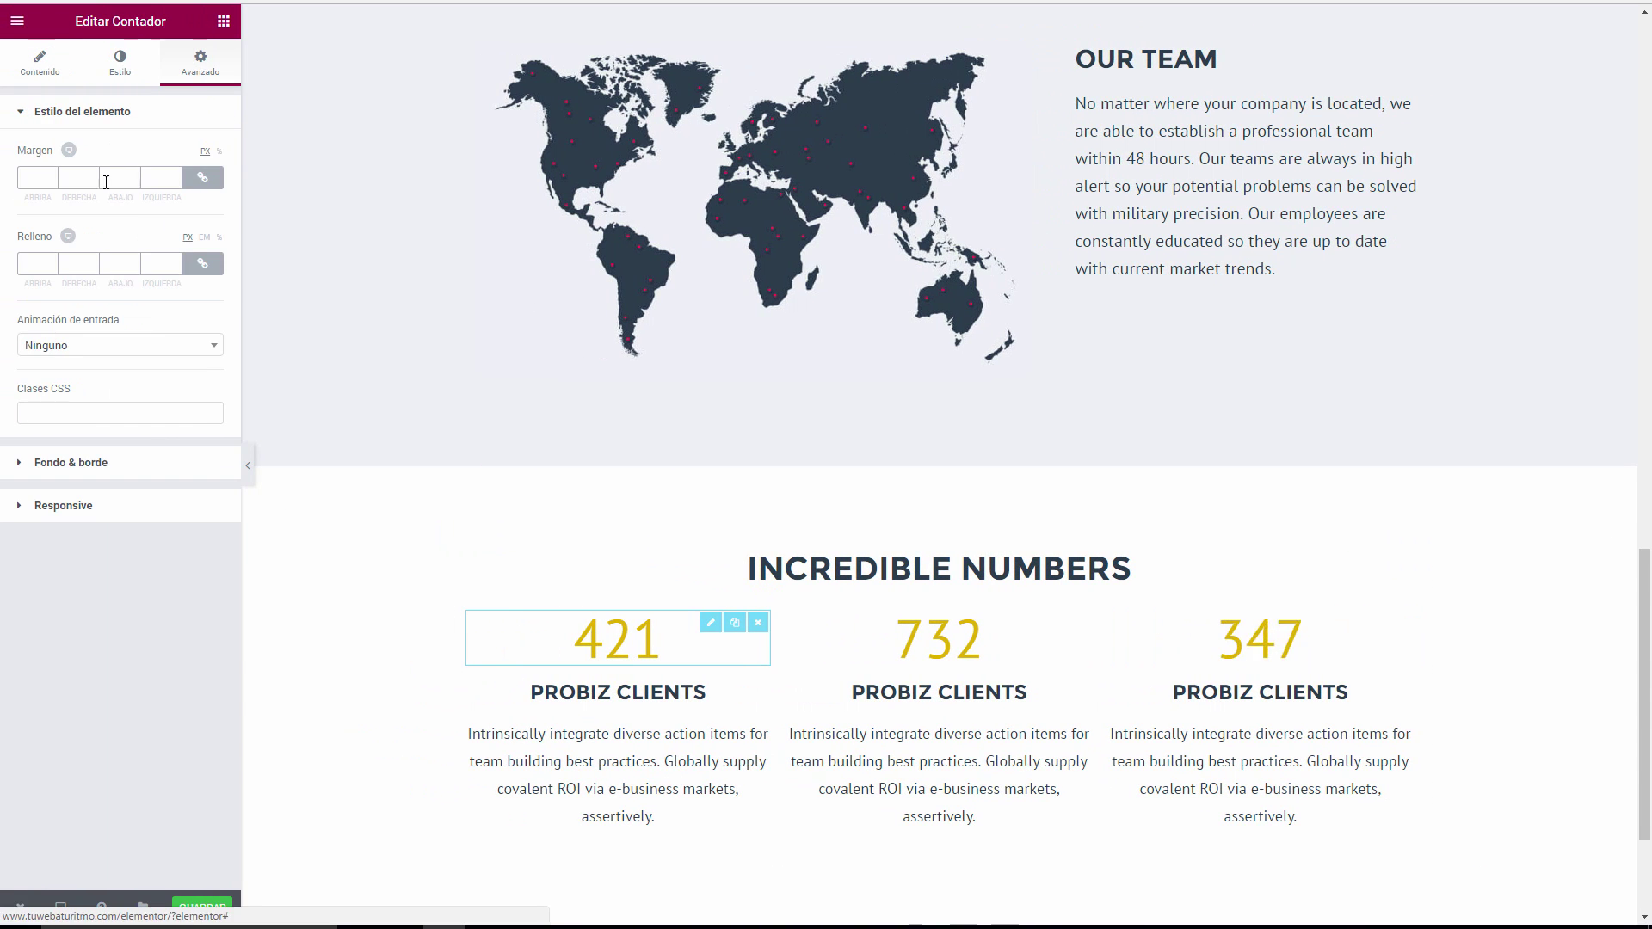
{"action": "left_click", "coordinate": [202, 177]}
{"action": "left_click_drag", "start_coordinate": [54, 175], "coordinate": [54, 176]}
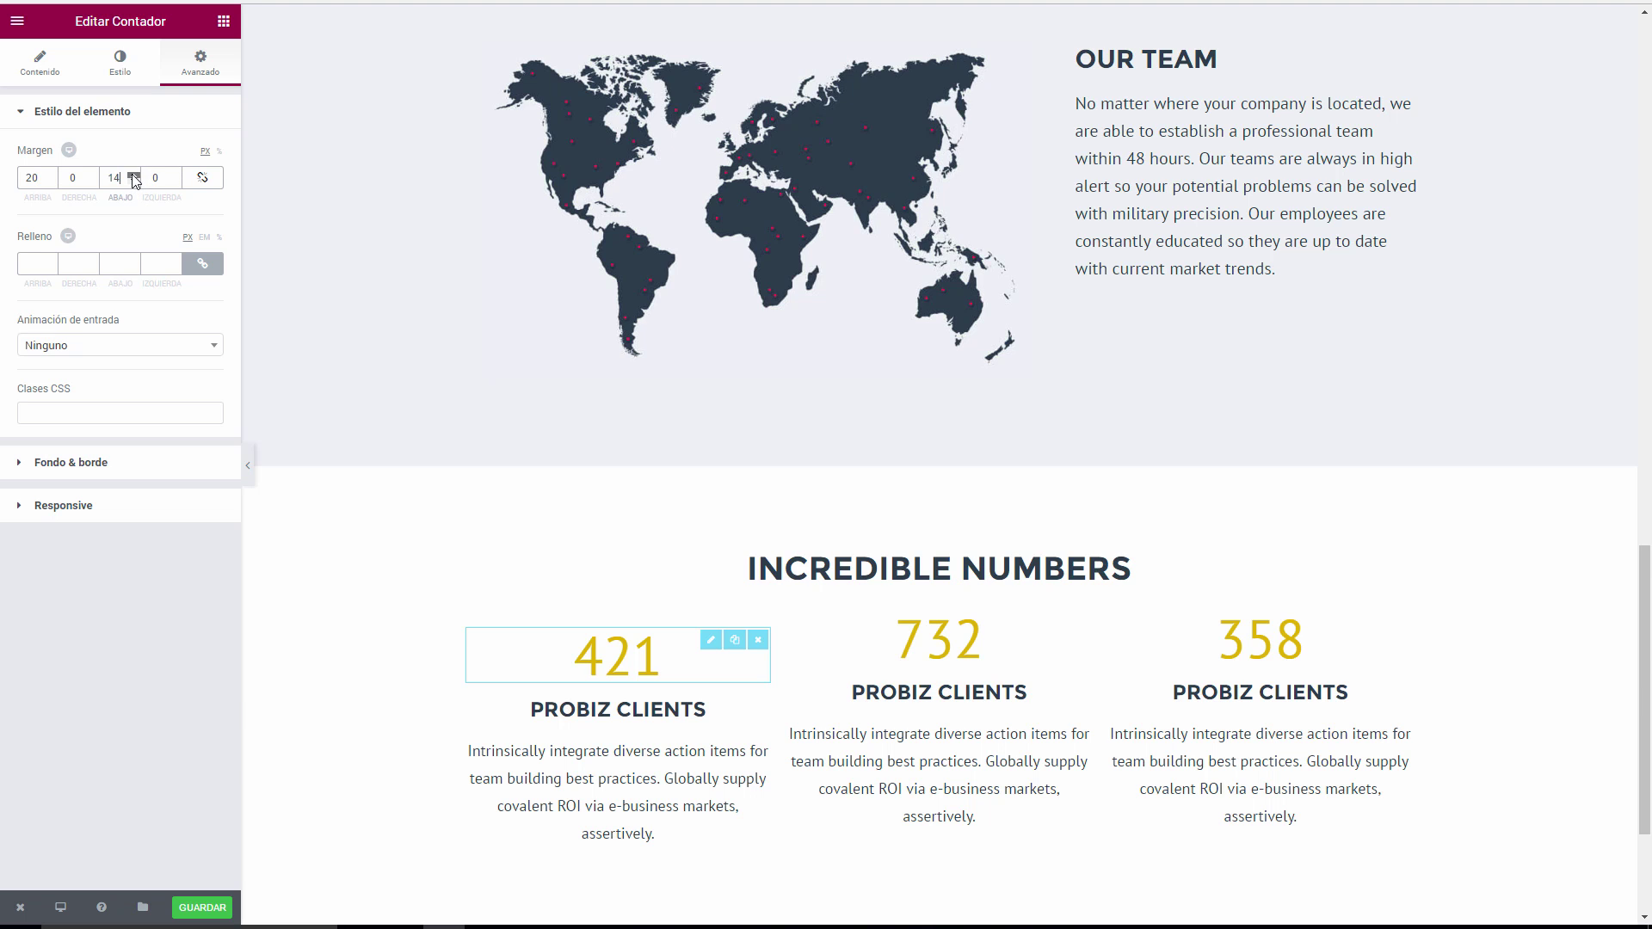
{"action": "left_click_drag", "start_coordinate": [134, 176], "coordinate": [134, 177]}
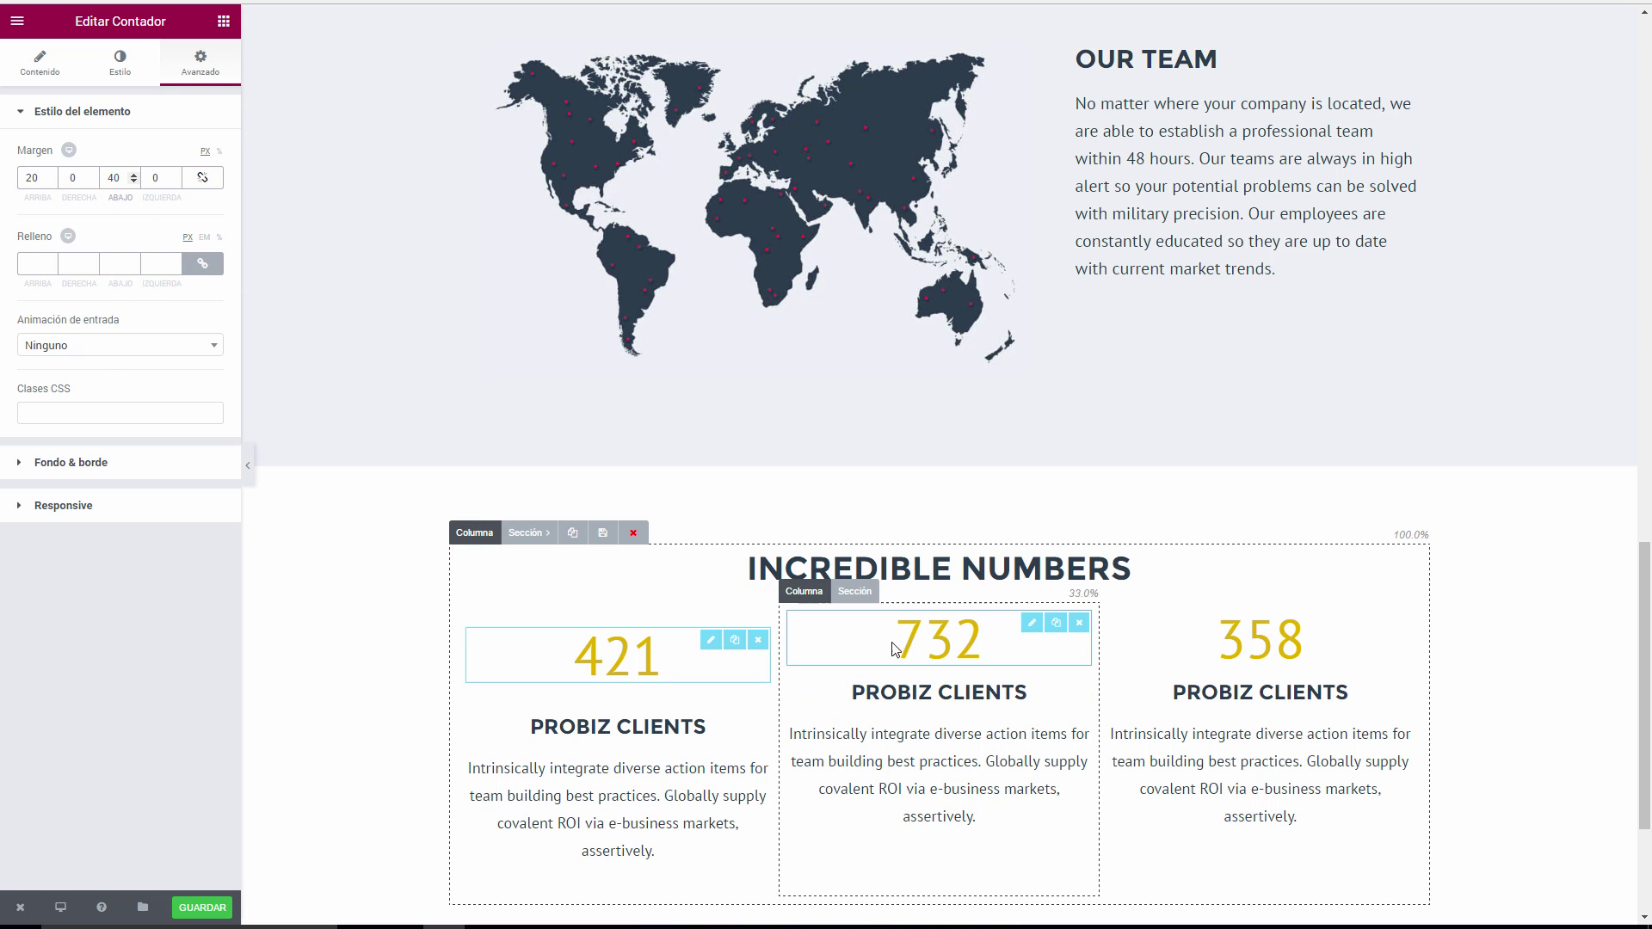
Unlink the 732 counter's margins and set them to 20 px top and 40 px bottom.
{"action": "left_click", "coordinate": [920, 641]}
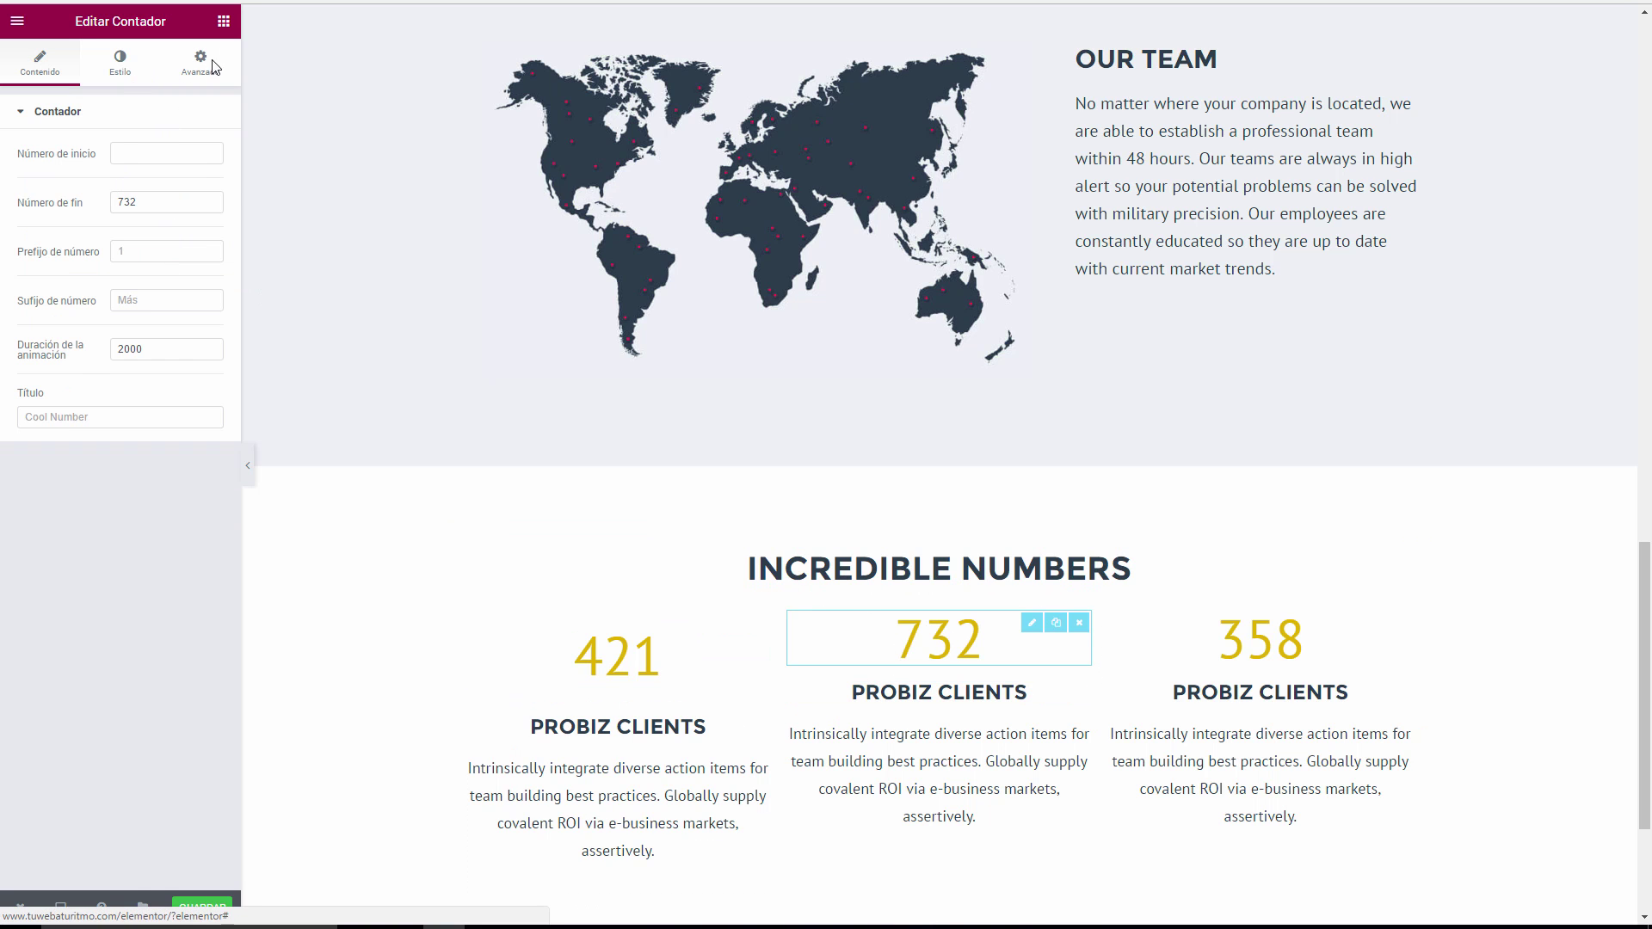
{"action": "left_click", "coordinate": [179, 69]}
{"action": "left_click", "coordinate": [205, 183]}
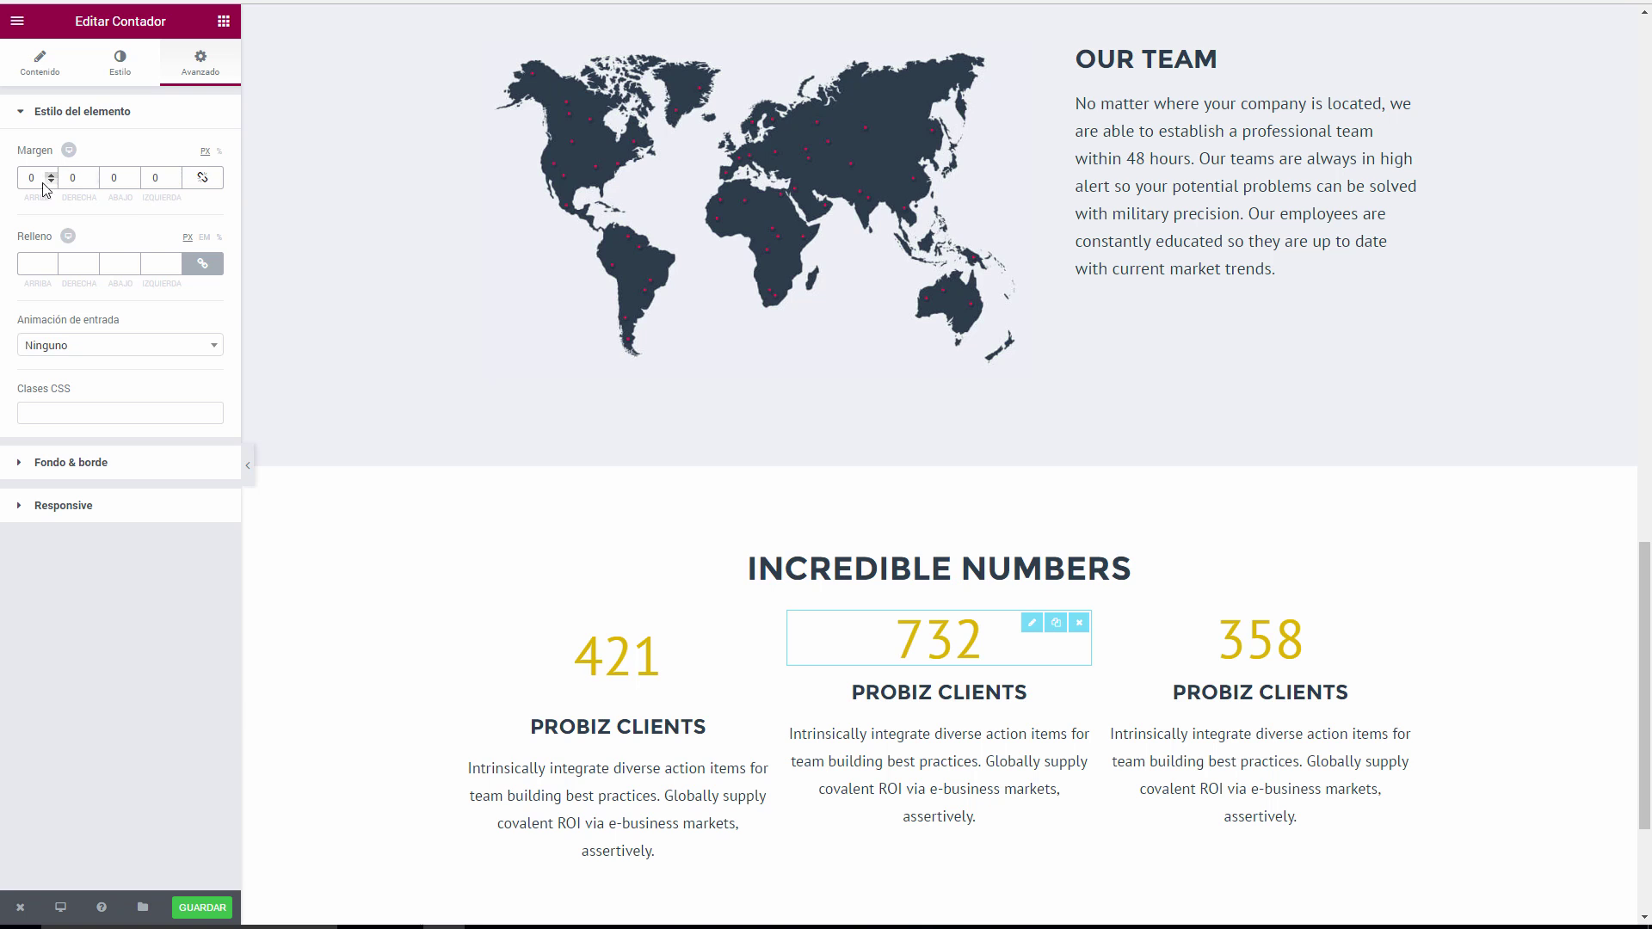
{"action": "type", "text": "20"}
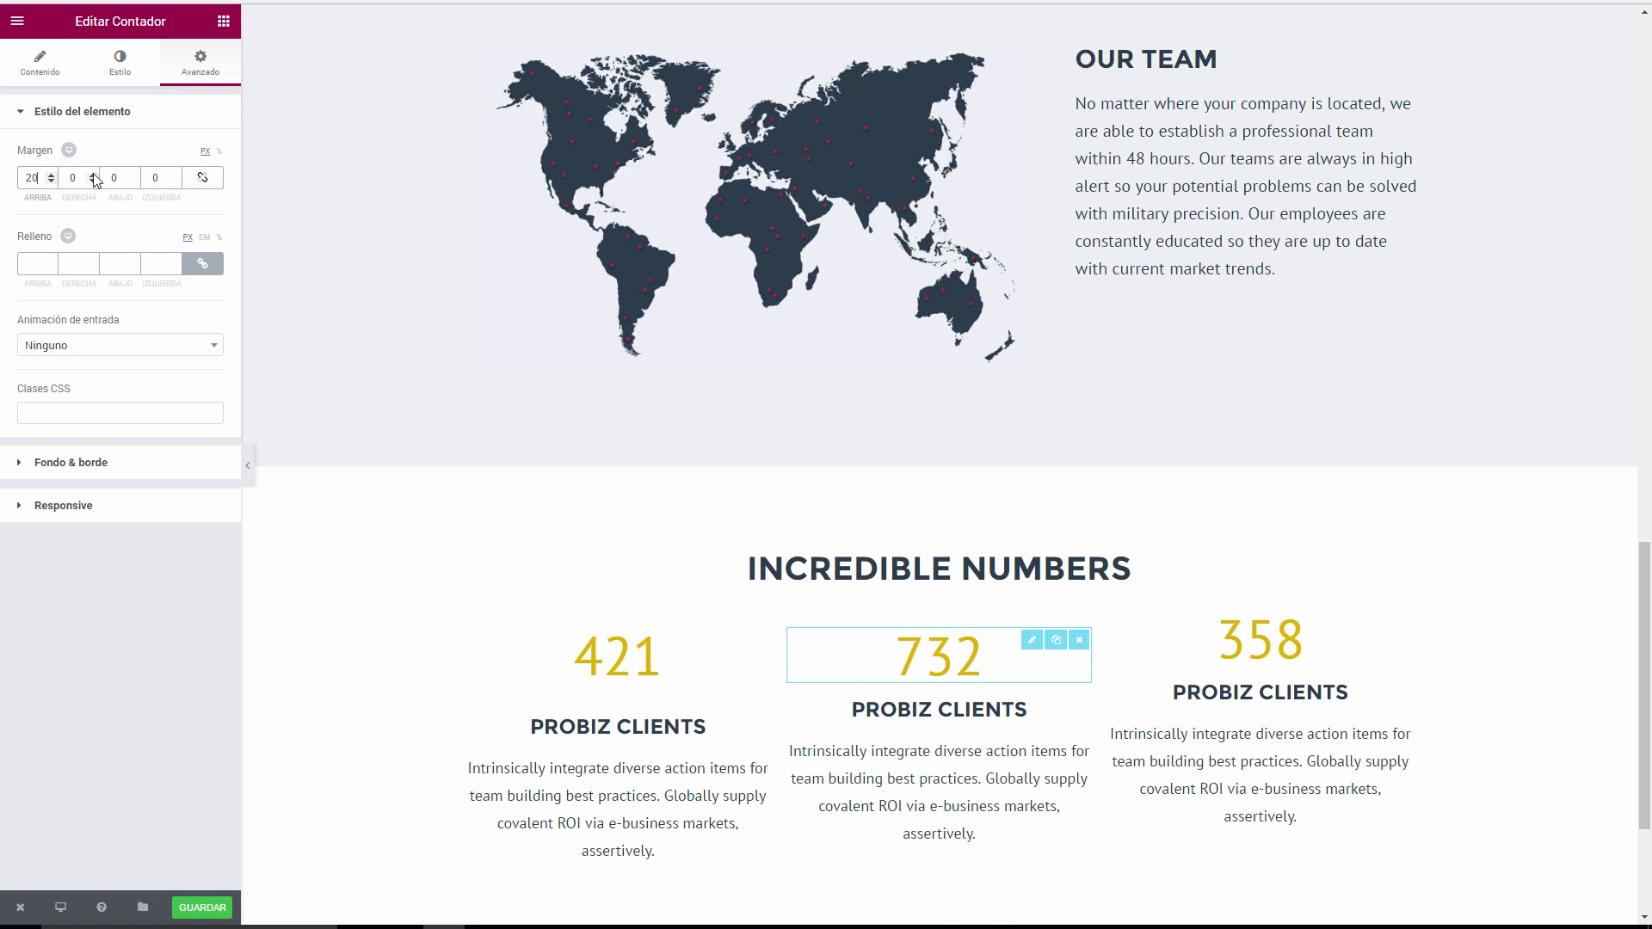
{"action": "type", "text": "40"}
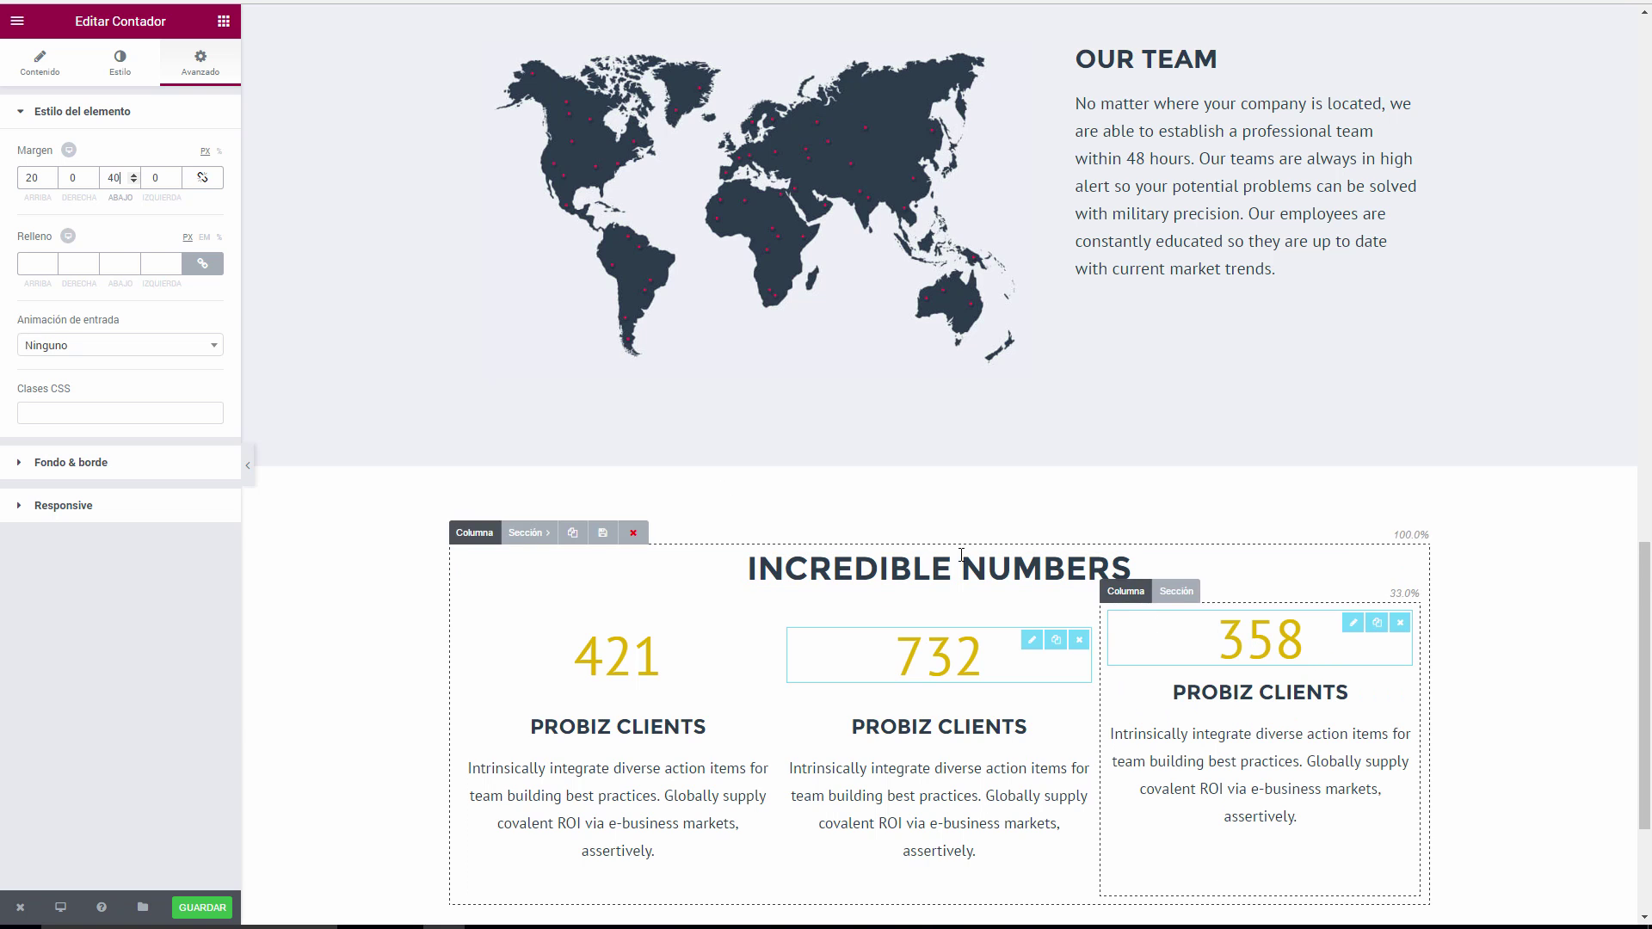
Unlink the 358 counter's margins and set them to 20 px top and 40 px bottom.
{"action": "left_click", "coordinate": [1261, 641]}
{"action": "left_click", "coordinate": [200, 65]}
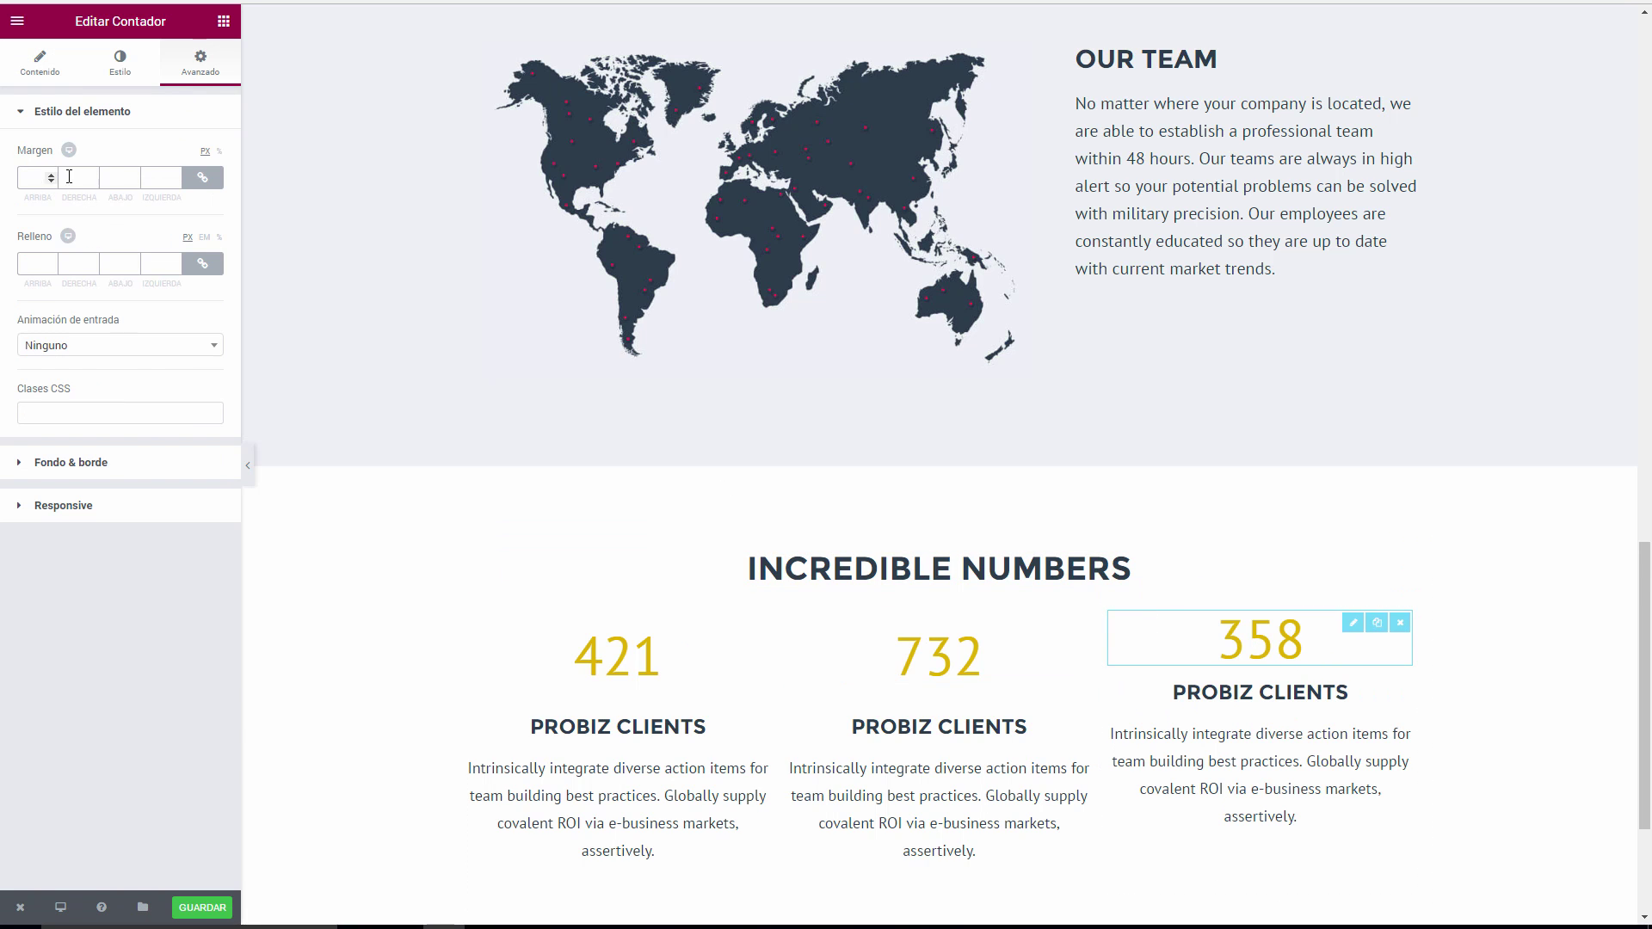
{"action": "left_click", "coordinate": [202, 177]}
{"action": "type", "text": "20"}
{"action": "key", "text": "Tab"}
{"action": "key", "text": "Tab"}
{"action": "type", "text": "4"}
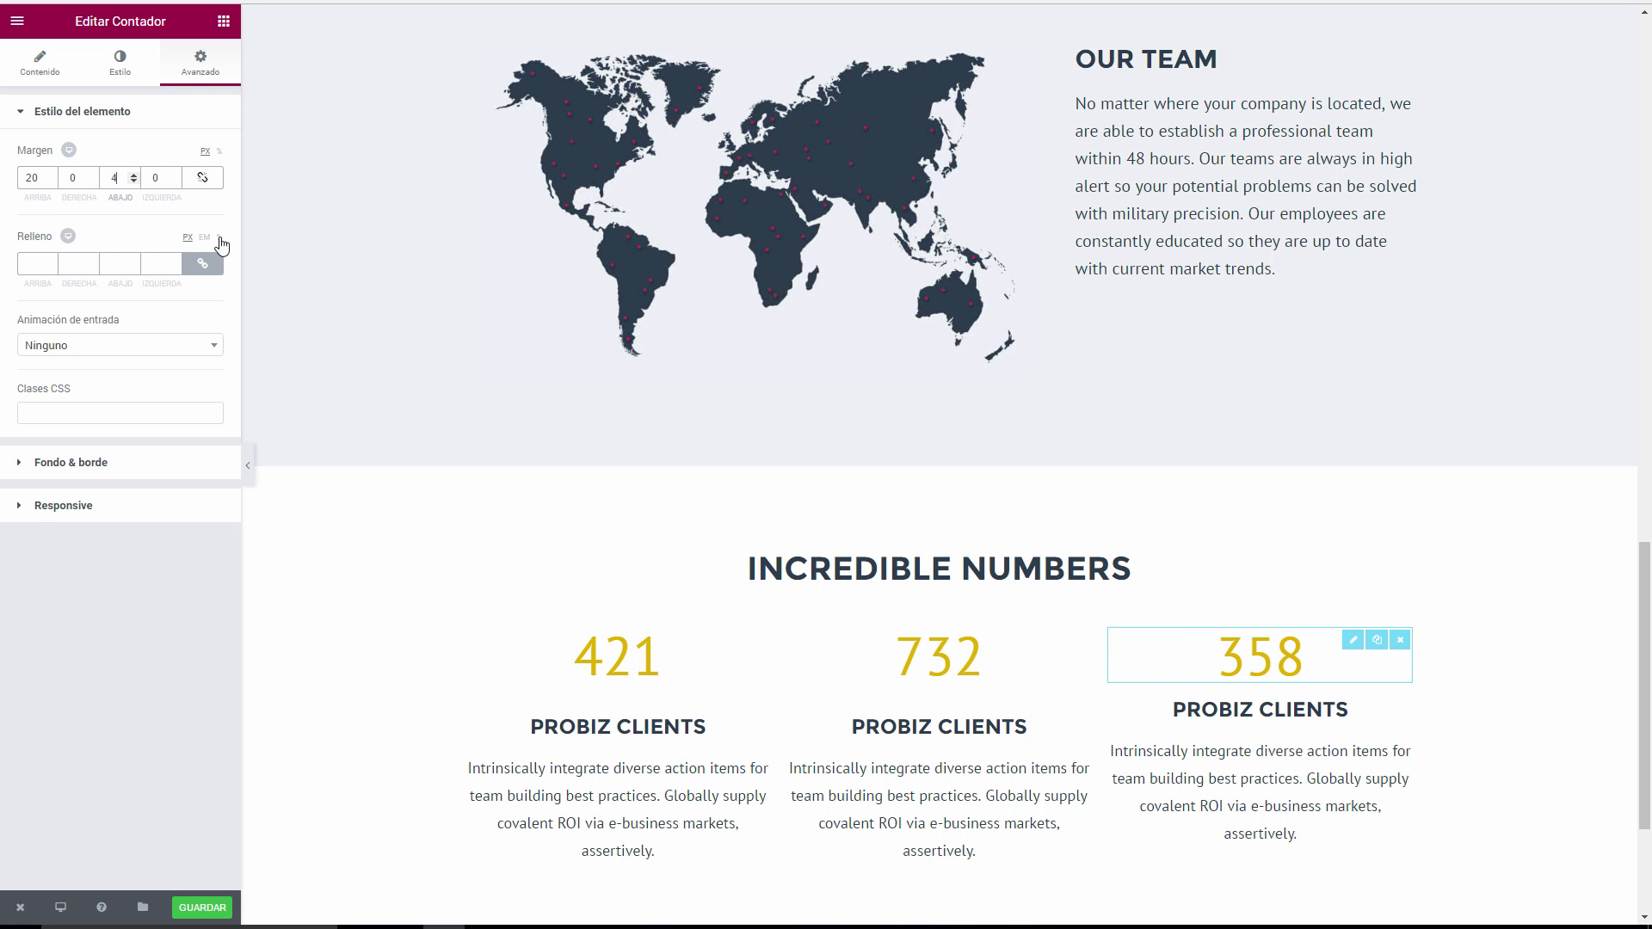
{"action": "type", "text": "0"}
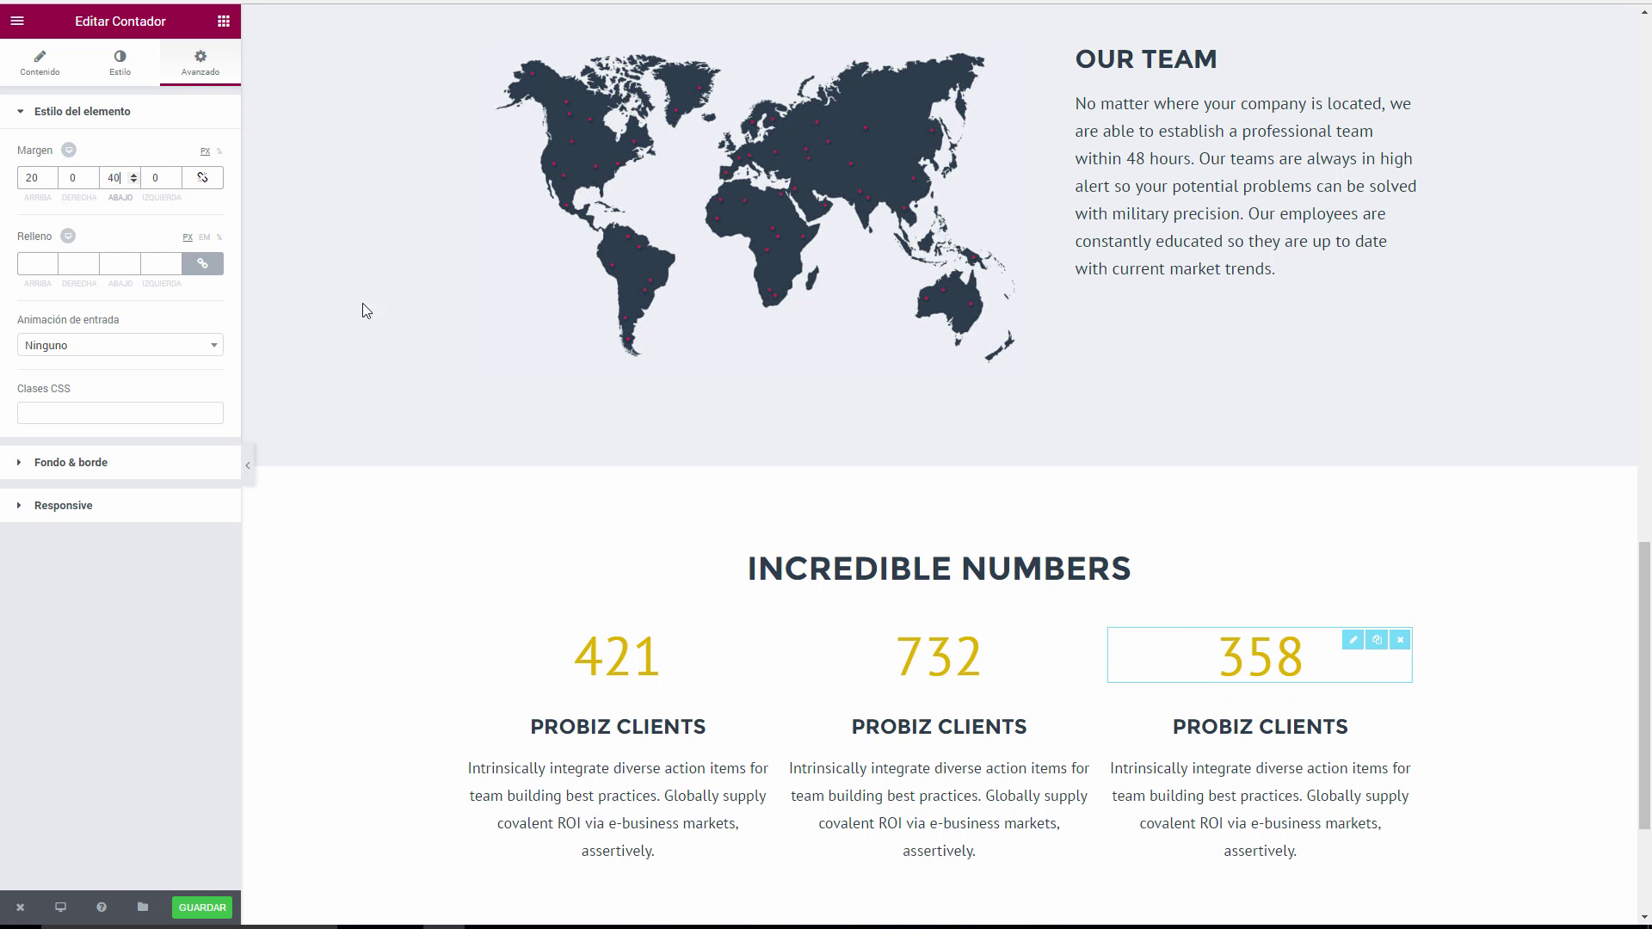
Compare the INCREDIBLE NUMBERS spacing with the reference page, set the section's top and bottom margins to 100 px, and save the page.
{"action": "left_click", "coordinate": [248, 465]}
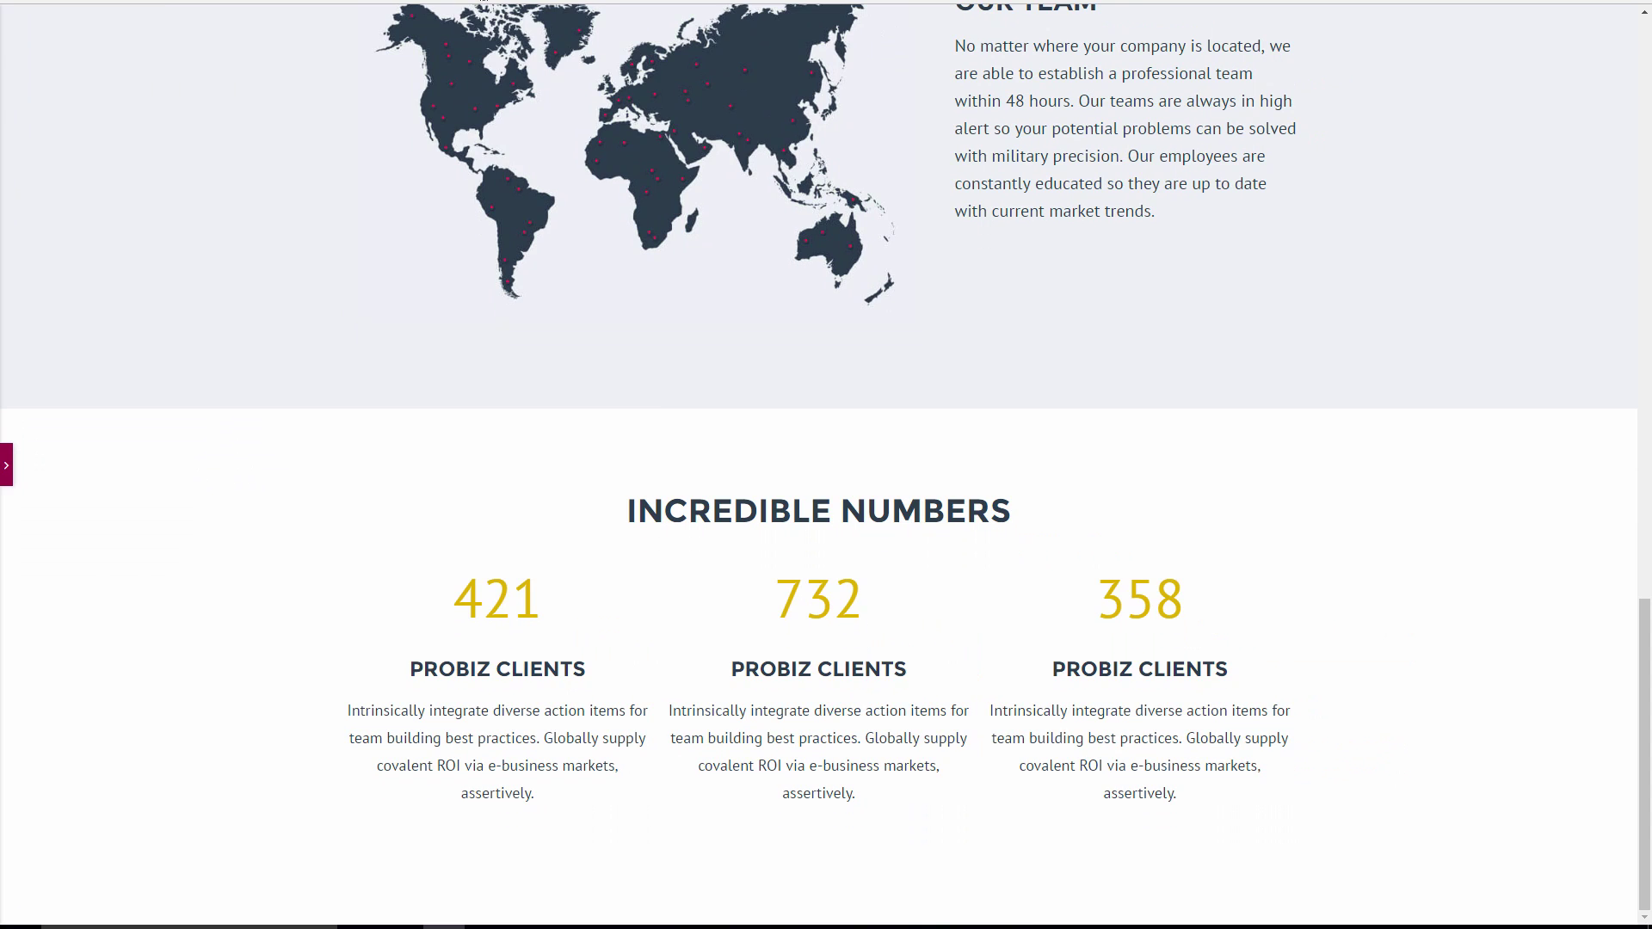
{"action": "scroll", "coordinate": [345, 158], "scroll_direction": "down", "scroll_amount": 3}
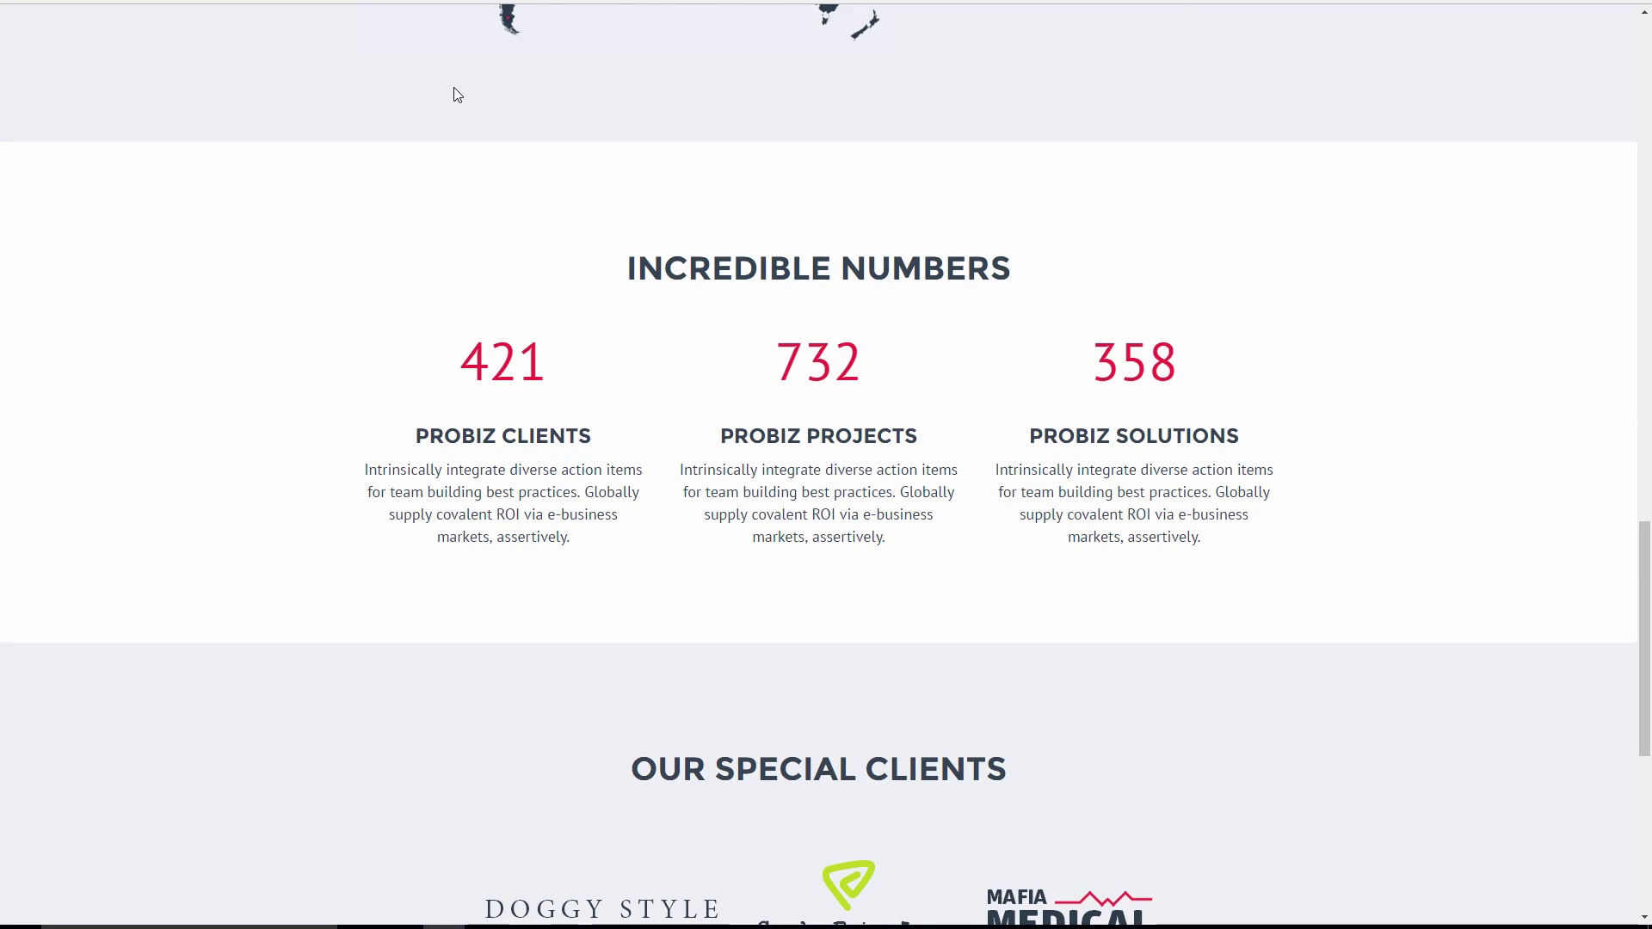
{"action": "scroll", "coordinate": [453, 87], "scroll_direction": "up", "scroll_amount": 2}
{"action": "scroll", "coordinate": [456, 93], "scroll_direction": "up", "scroll_amount": 1}
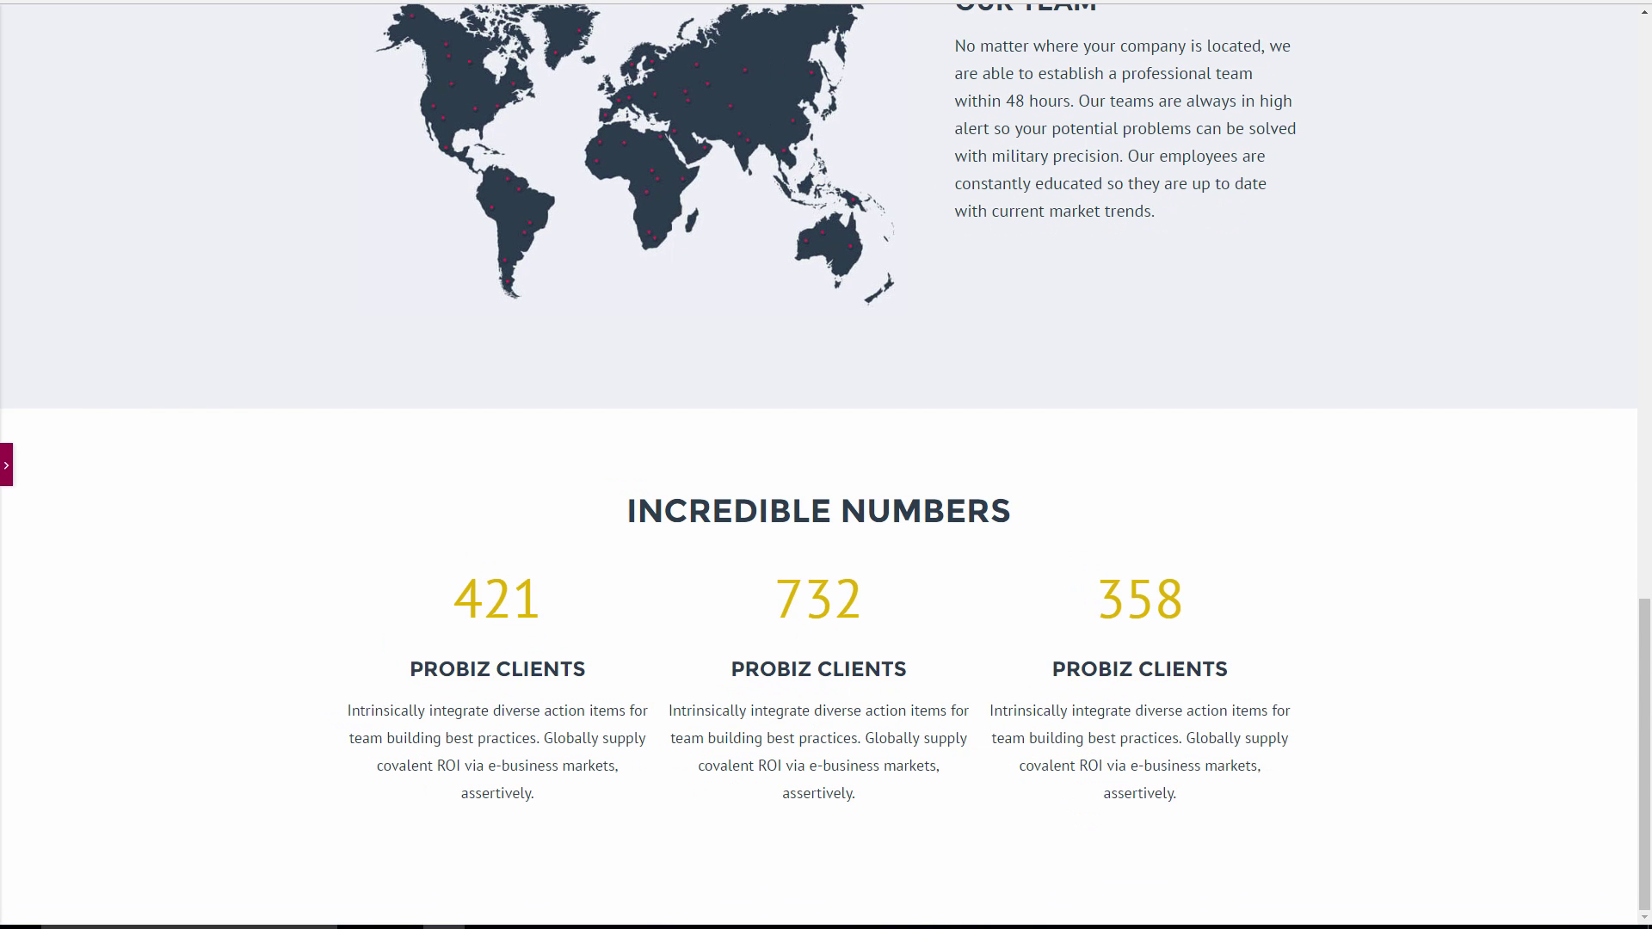
{"action": "left_click", "coordinate": [5, 466]}
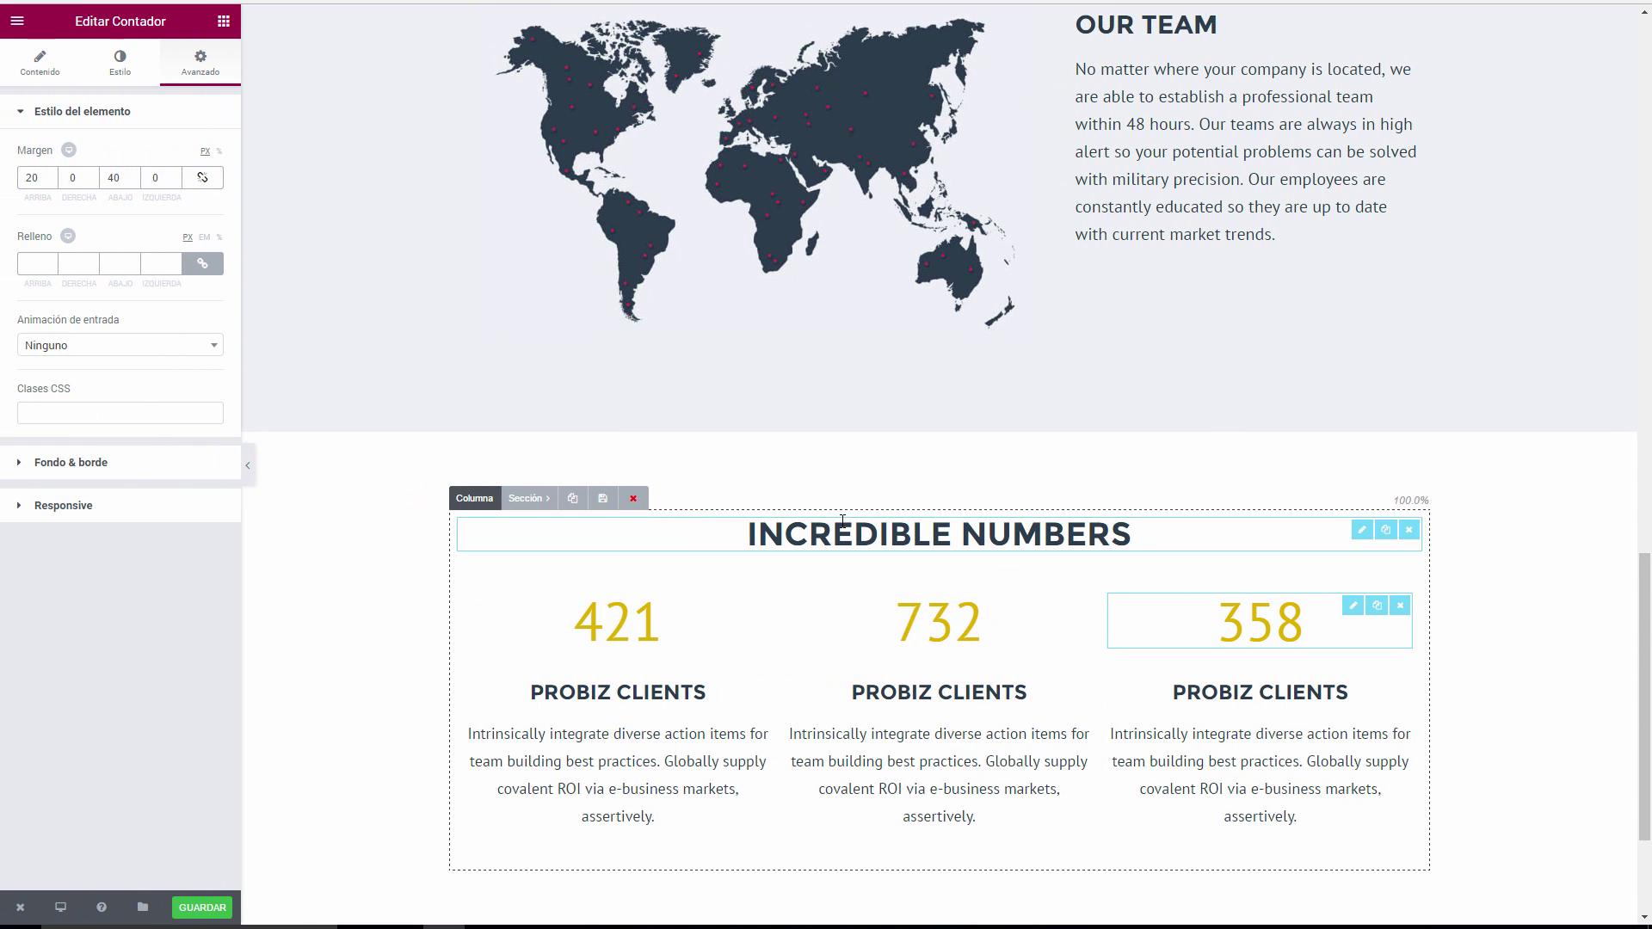
{"action": "left_click", "coordinate": [471, 492]}
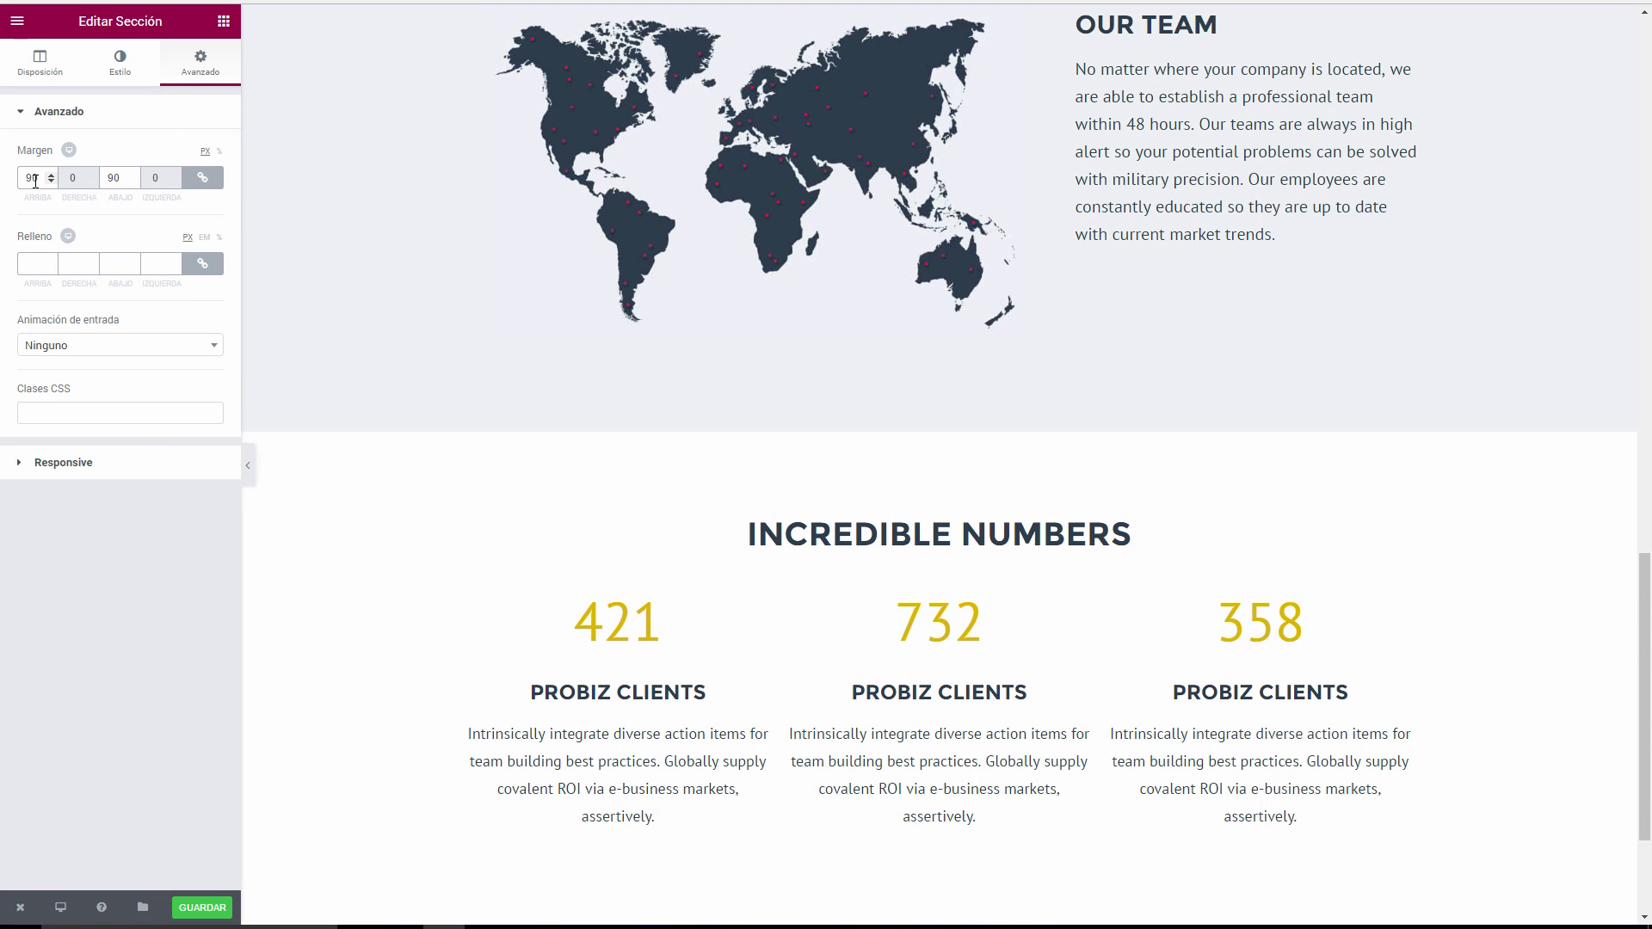
{"action": "type", "text": "100"}
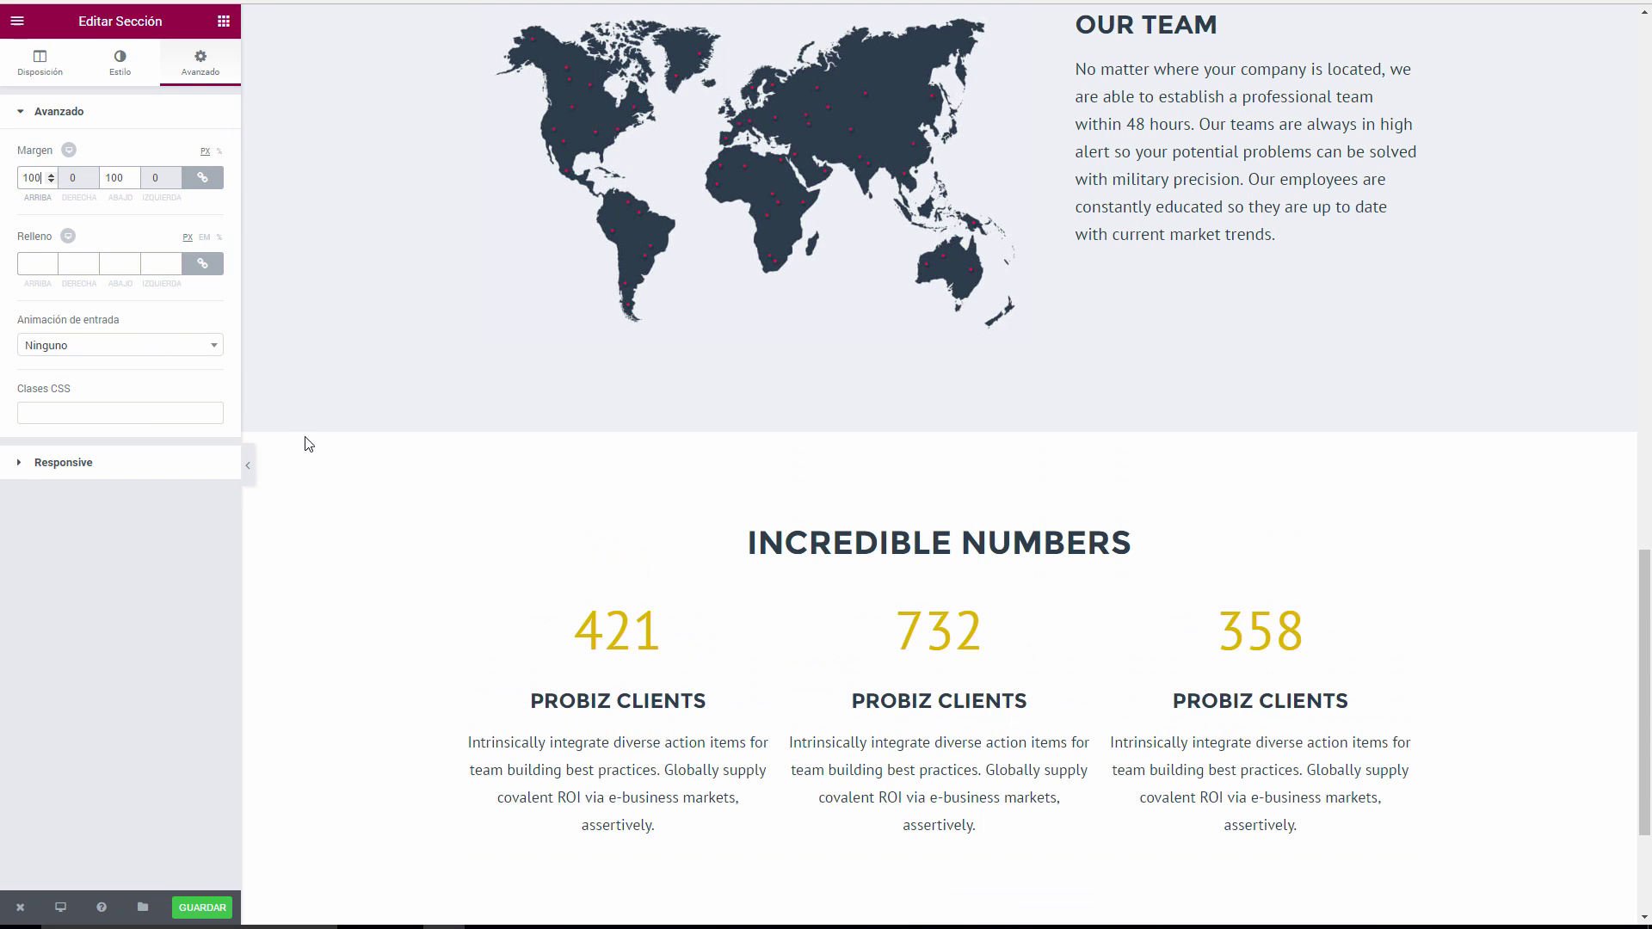
{"action": "left_click", "coordinate": [203, 908]}
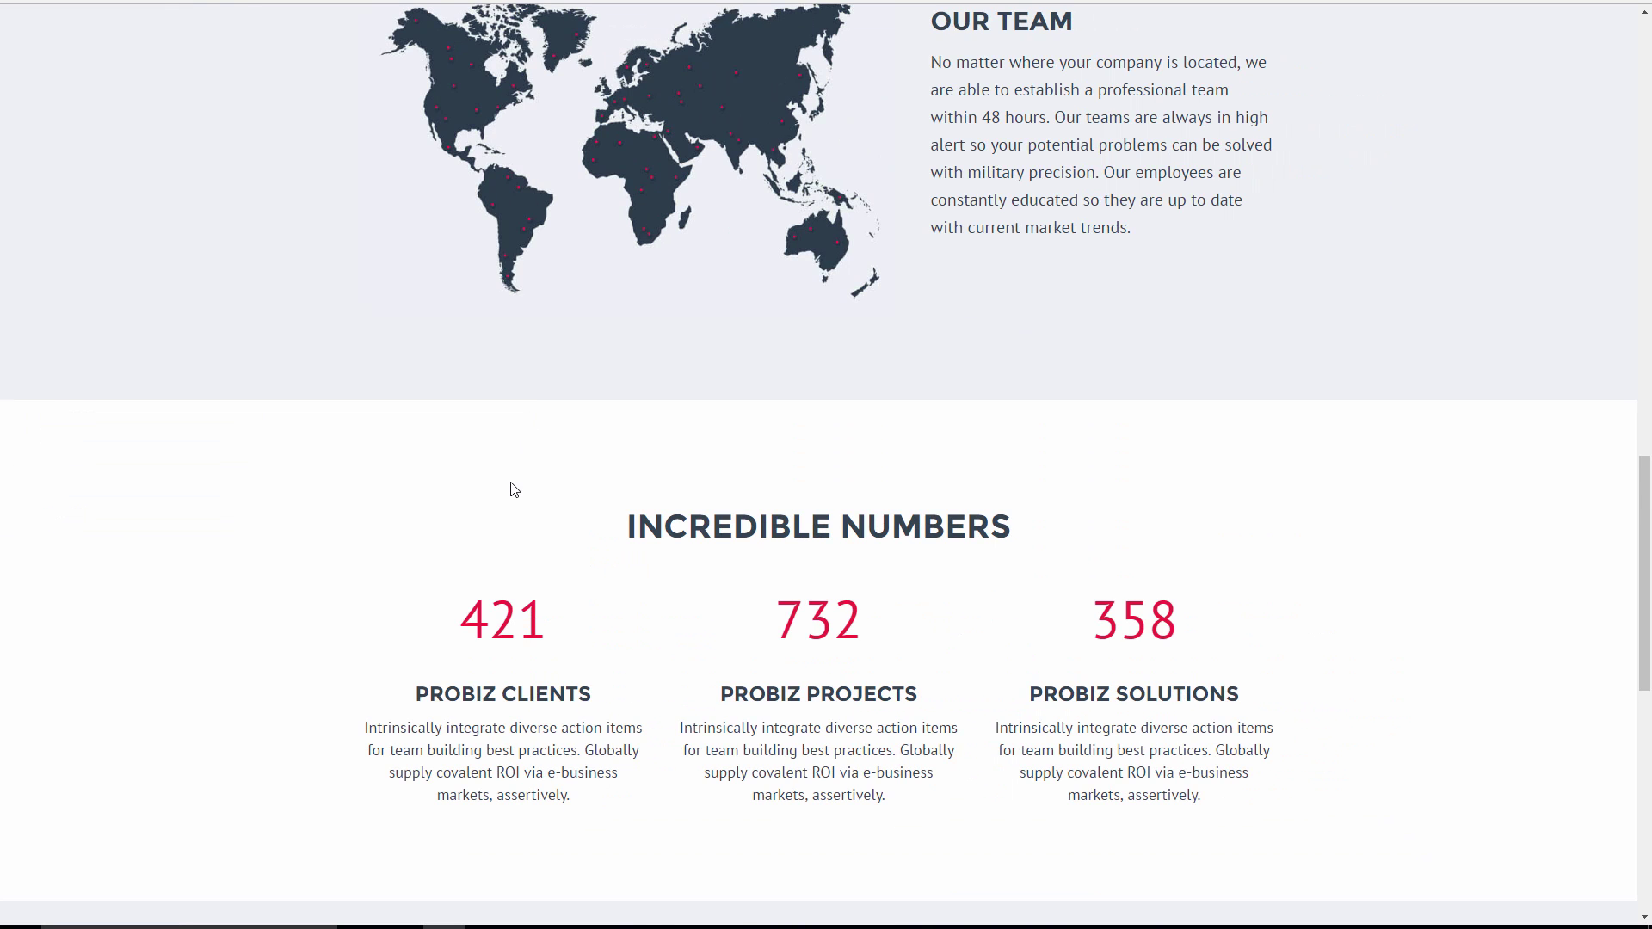
Examine the OUR SPECIAL CLIENTS section on the reference page and compare its layout with the sections already built.
{"action": "scroll", "coordinate": [514, 489], "scroll_direction": "down", "scroll_amount": 9}
{"action": "scroll", "coordinate": [502, 358], "scroll_direction": "up", "scroll_amount": 2}
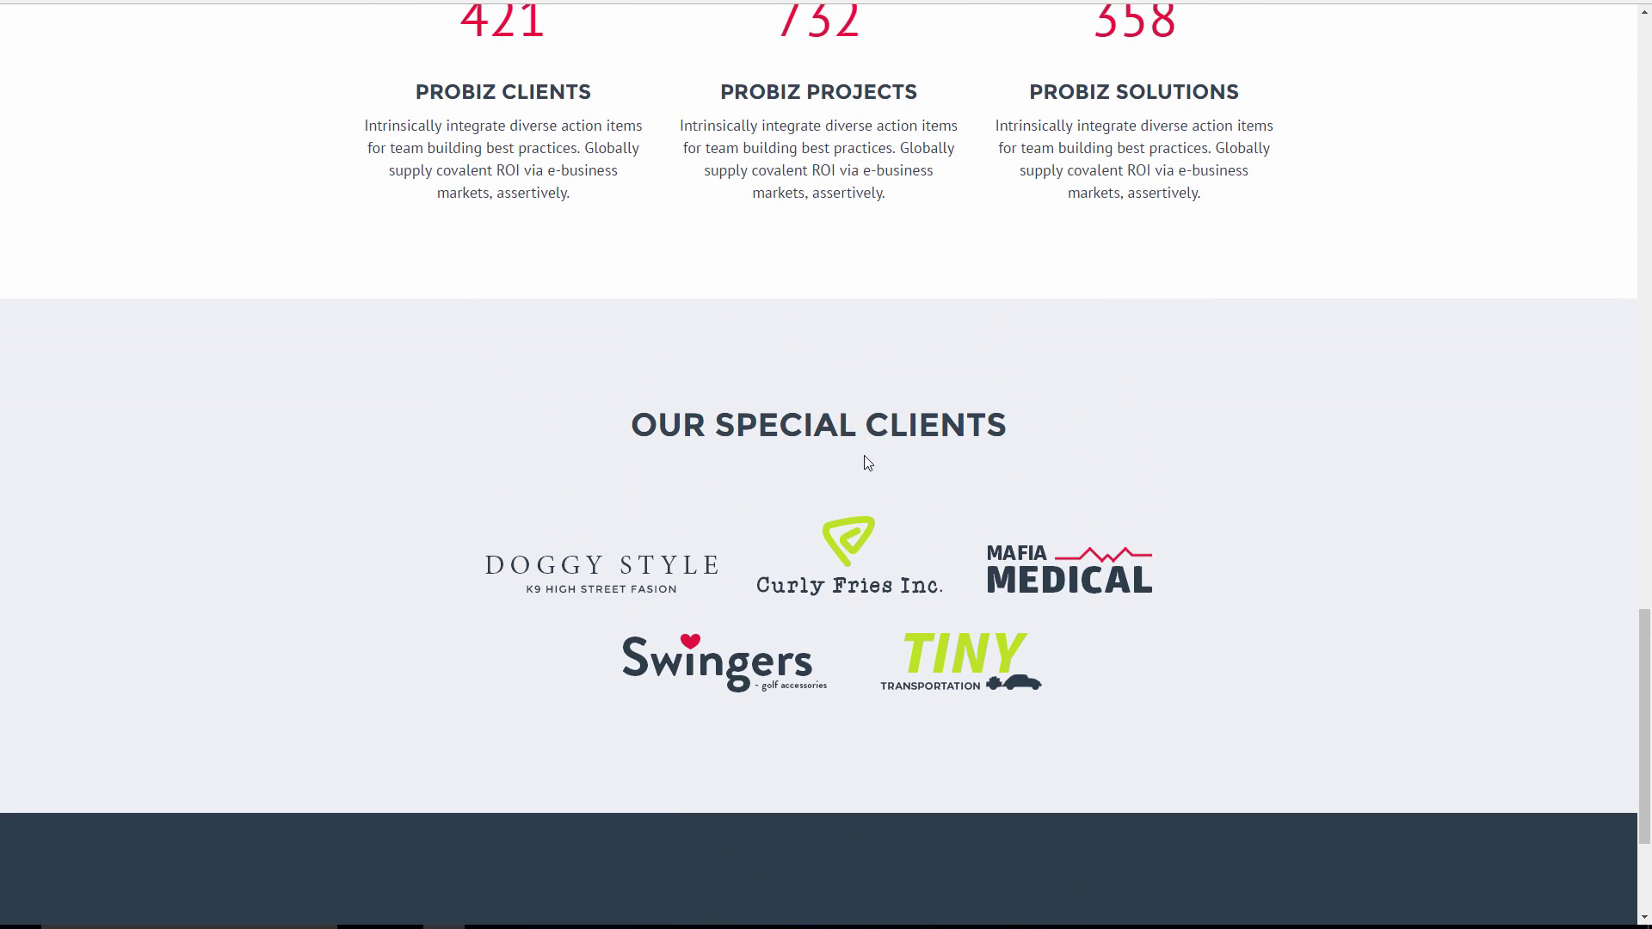
{"action": "scroll", "coordinate": [868, 463], "scroll_direction": "up", "scroll_amount": 2}
{"action": "scroll", "coordinate": [725, 181], "scroll_direction": "down", "scroll_amount": 3}
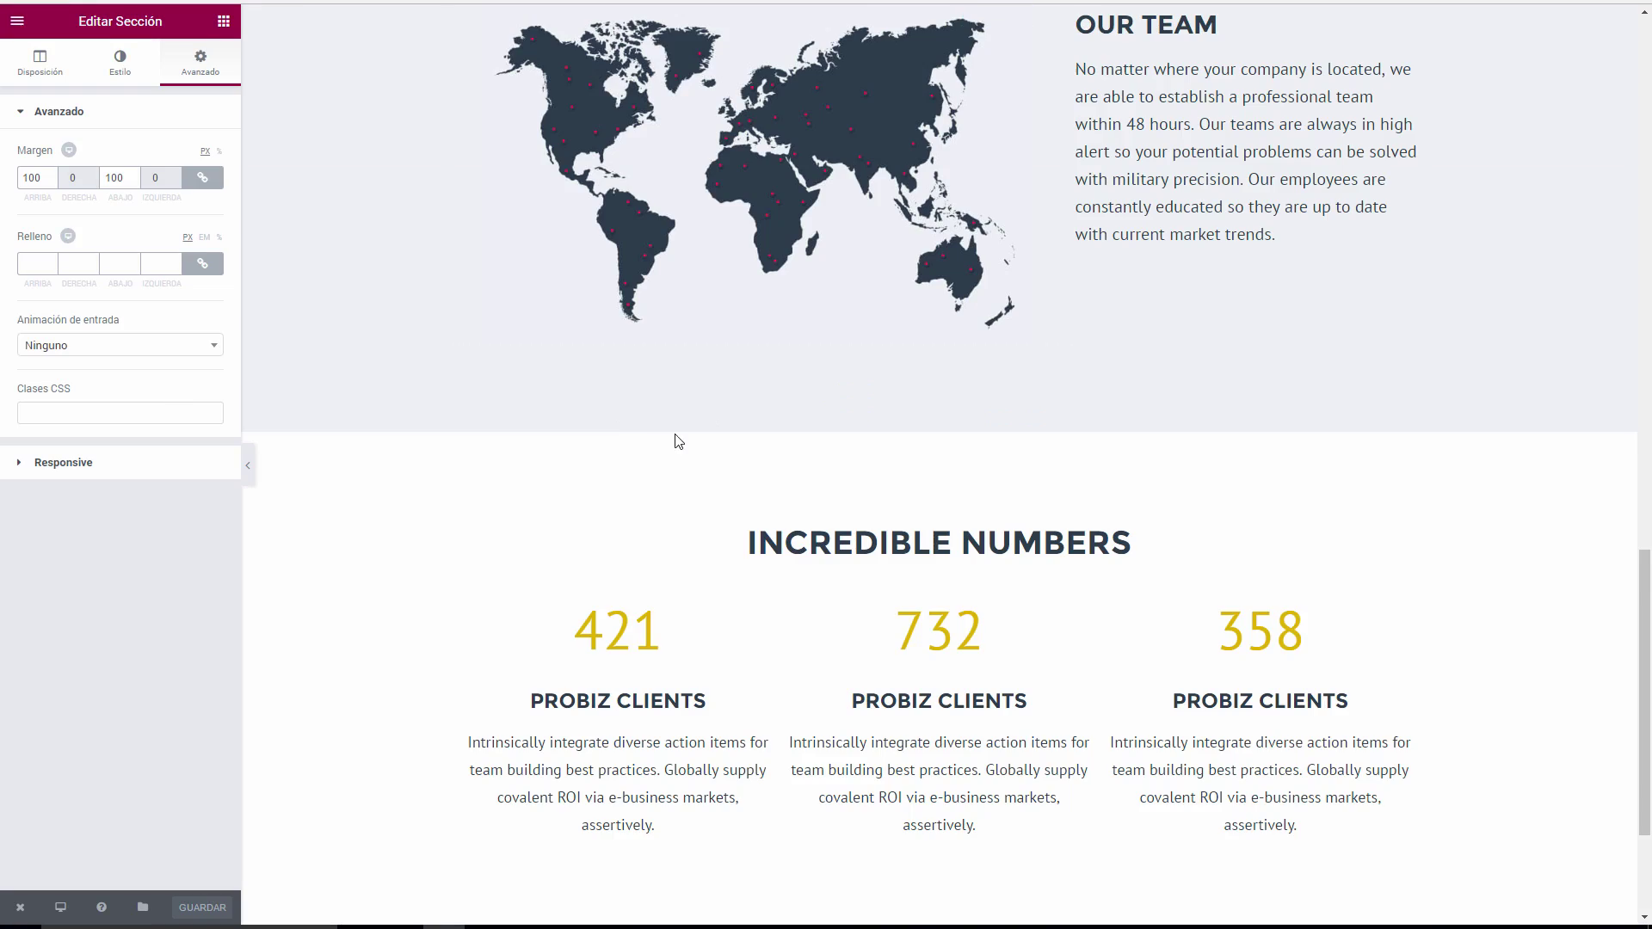
{"action": "scroll", "coordinate": [646, 443], "scroll_direction": "down", "scroll_amount": 1}
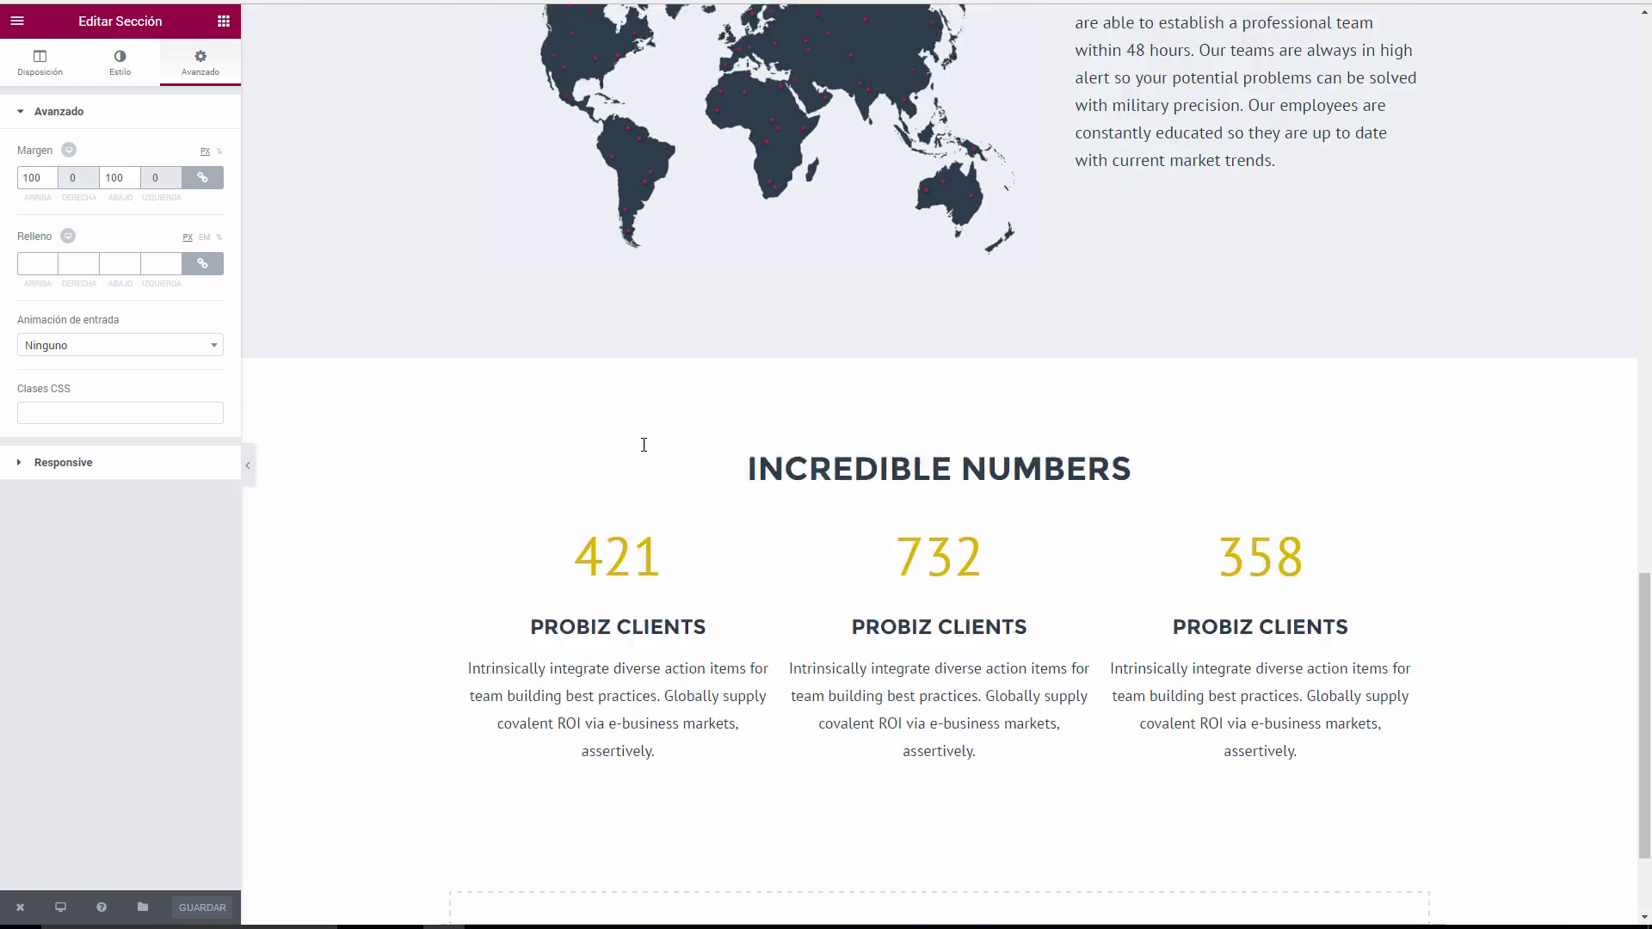
{"action": "scroll", "coordinate": [657, 469], "scroll_direction": "up", "scroll_amount": 3}
{"action": "scroll", "coordinate": [654, 473], "scroll_direction": "down", "scroll_amount": 4}
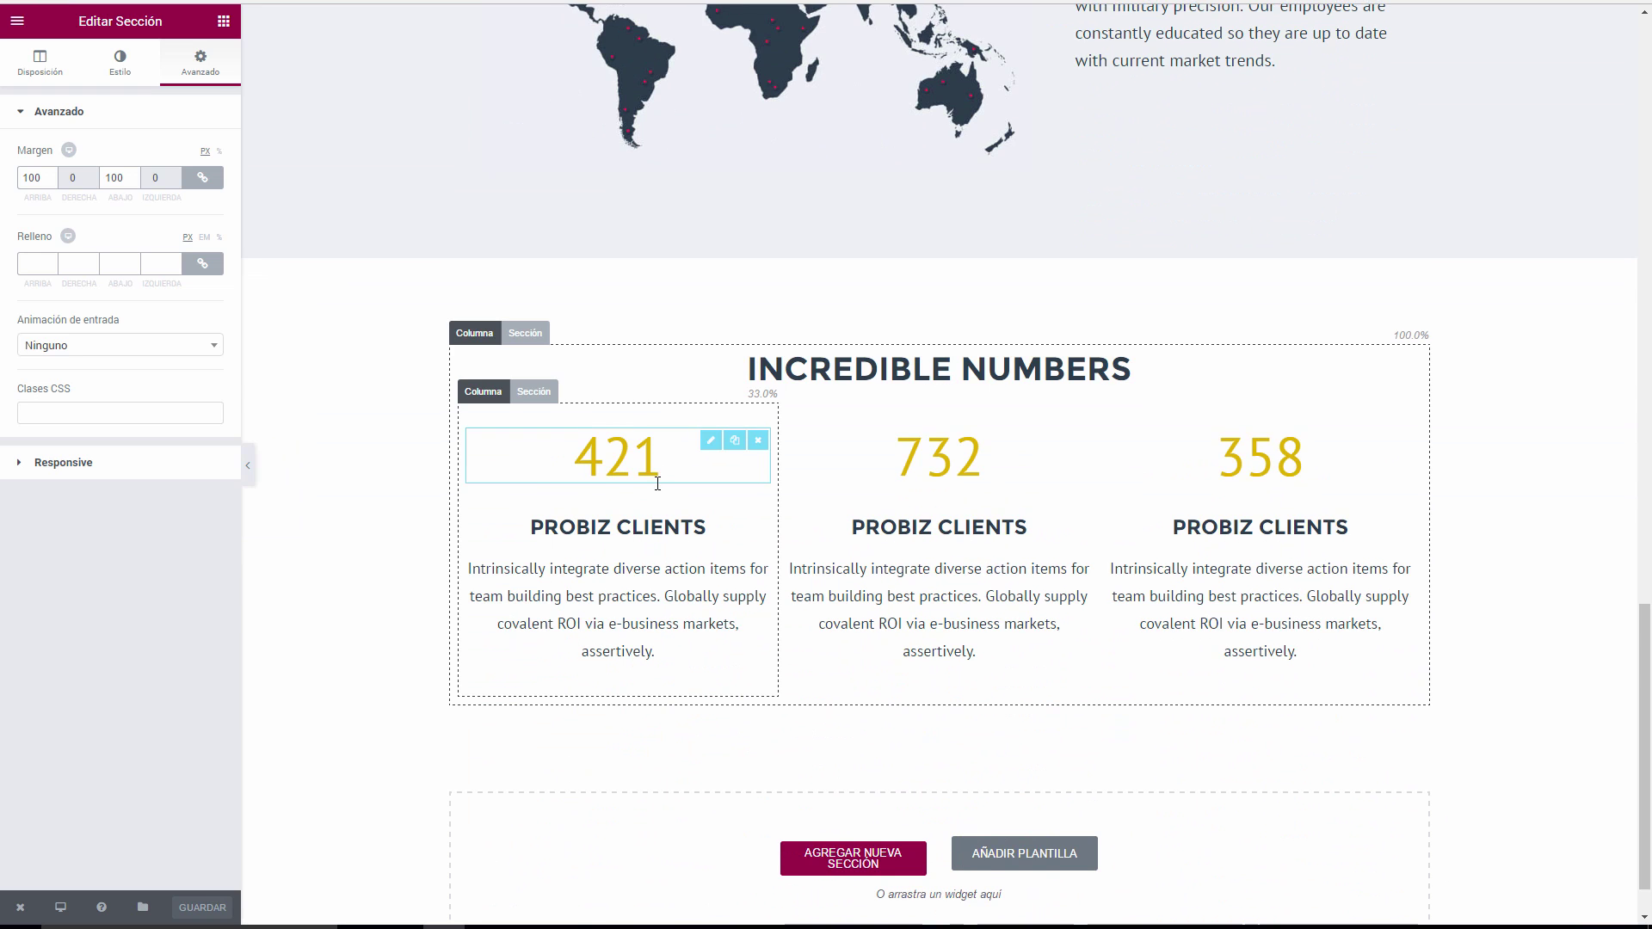
{"action": "scroll", "coordinate": [705, 602], "scroll_direction": "down", "scroll_amount": 1}
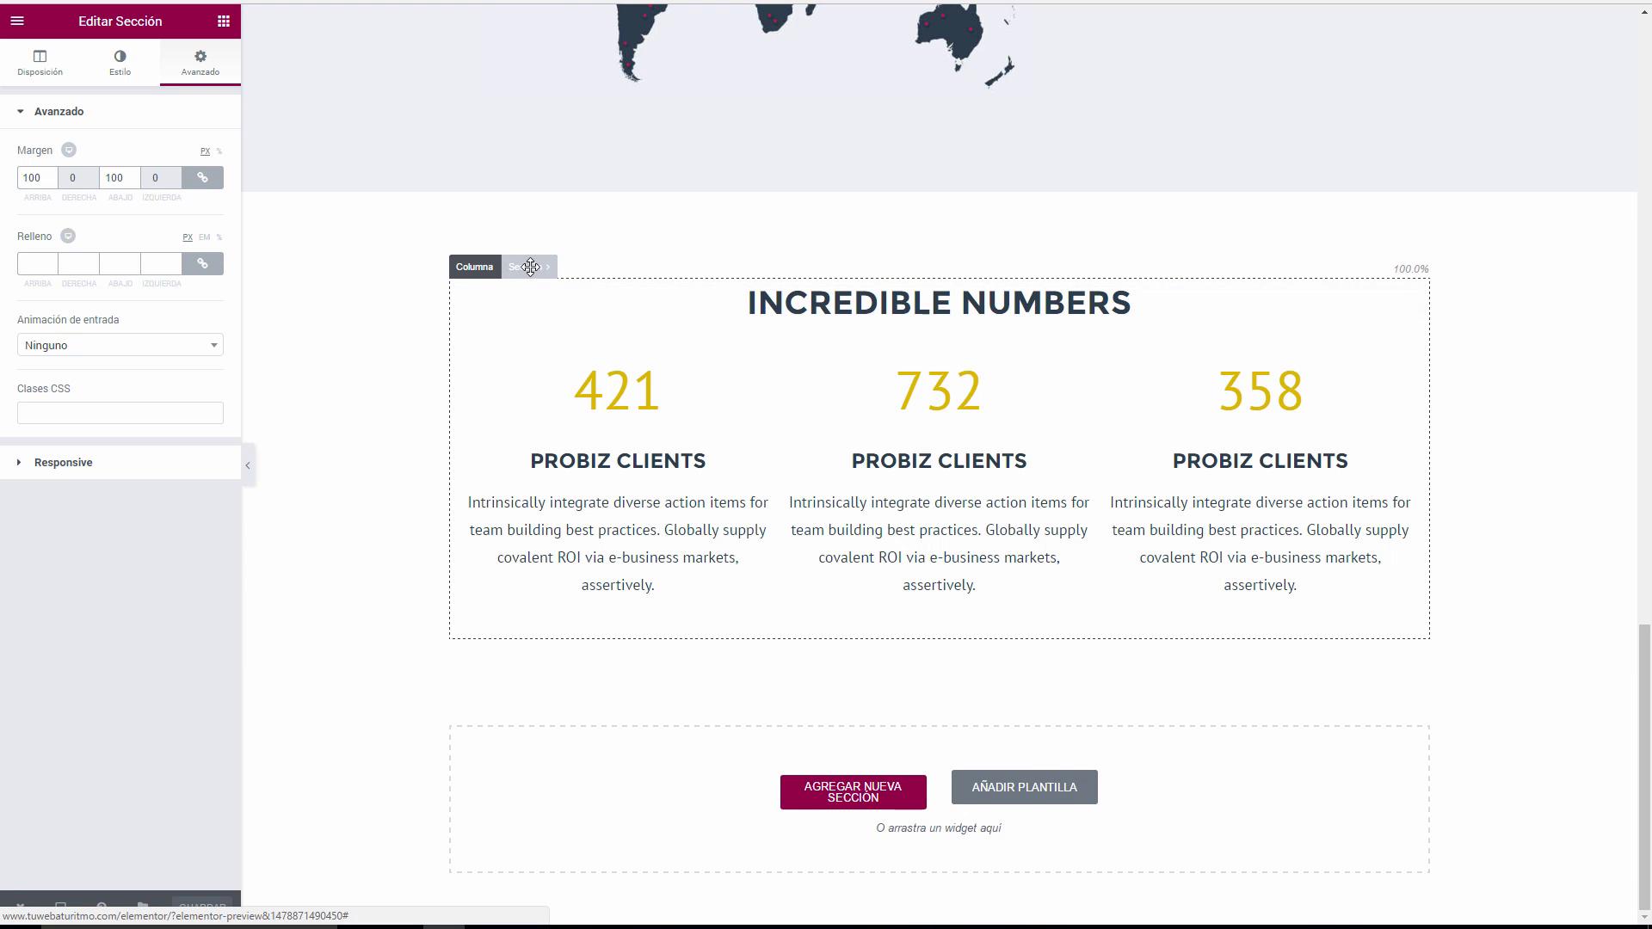
{"action": "scroll", "coordinate": [530, 267], "scroll_direction": "up", "scroll_amount": 5}
{"action": "scroll", "coordinate": [757, 712], "scroll_direction": "down", "scroll_amount": 5}
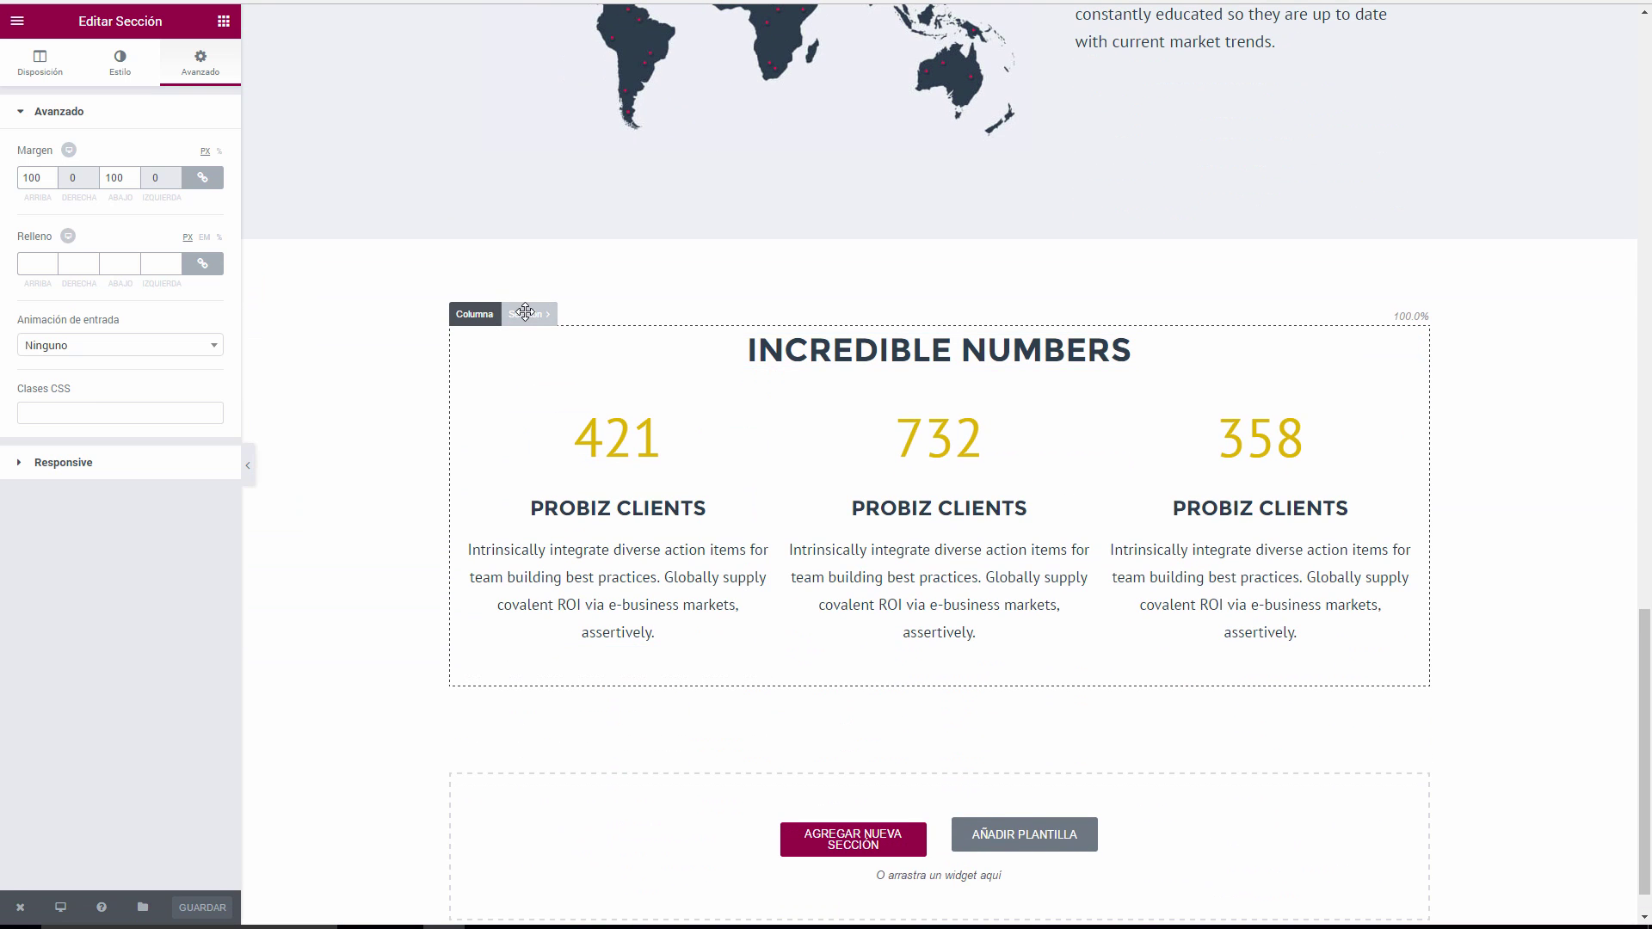
Duplicate the INCREDIBLE NUMBERS section and delete the three-column inner section from the copy, keeping its heading.
{"action": "mouse_move", "coordinate": [525, 312]}
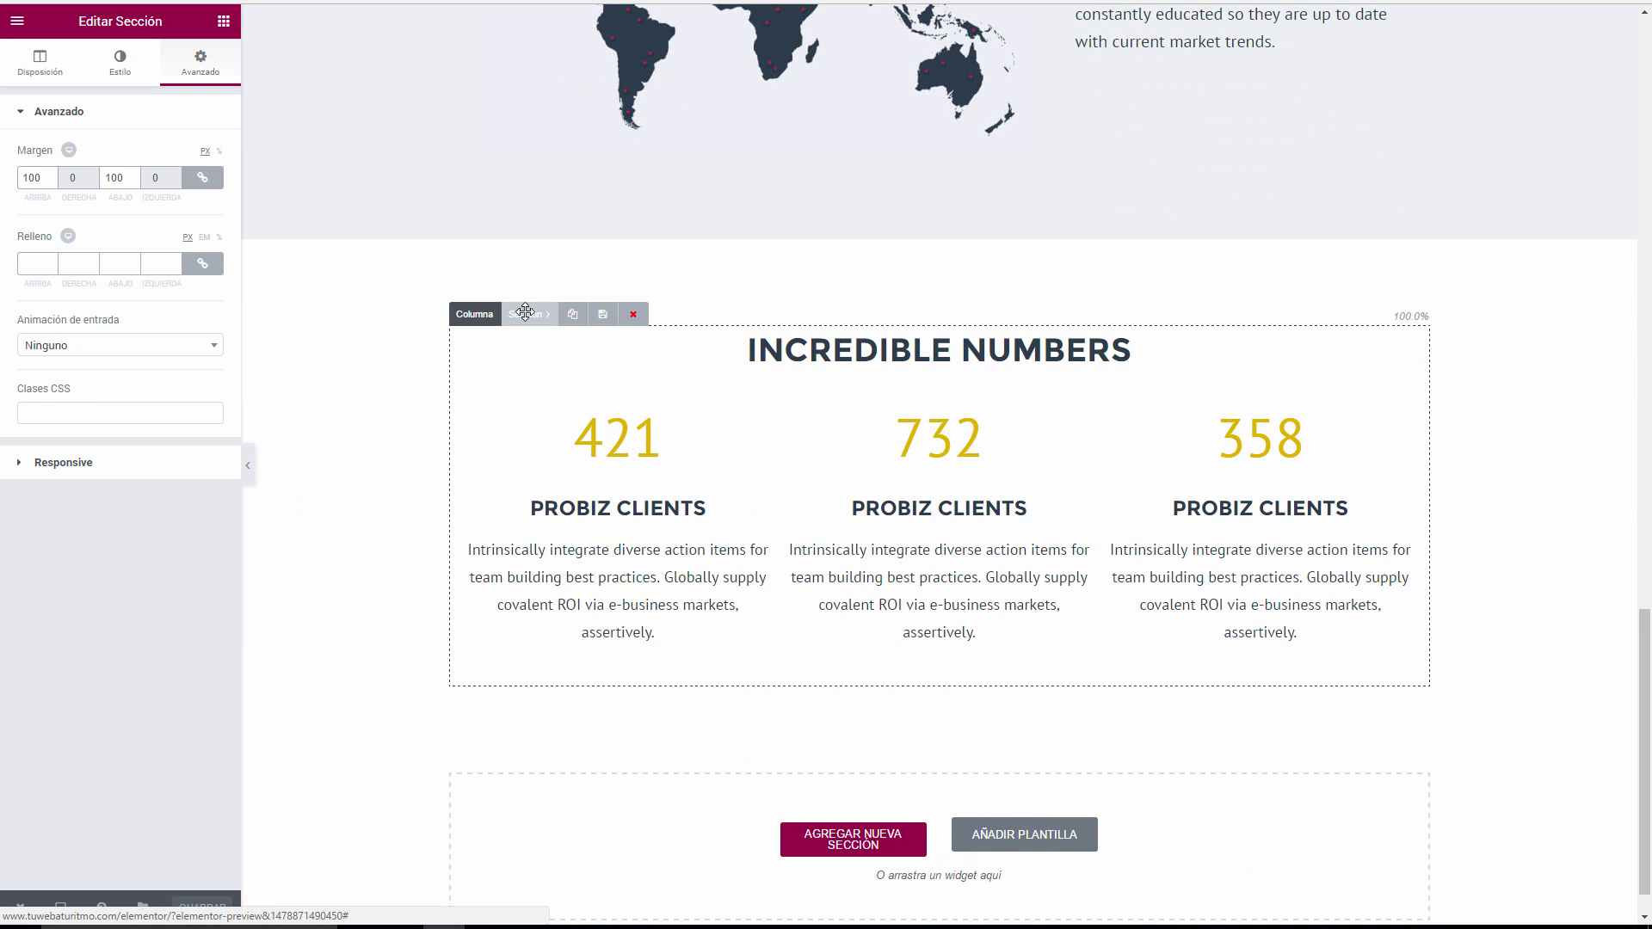
{"action": "left_click", "coordinate": [573, 315]}
{"action": "scroll", "coordinate": [417, 480], "scroll_direction": "down", "scroll_amount": 5}
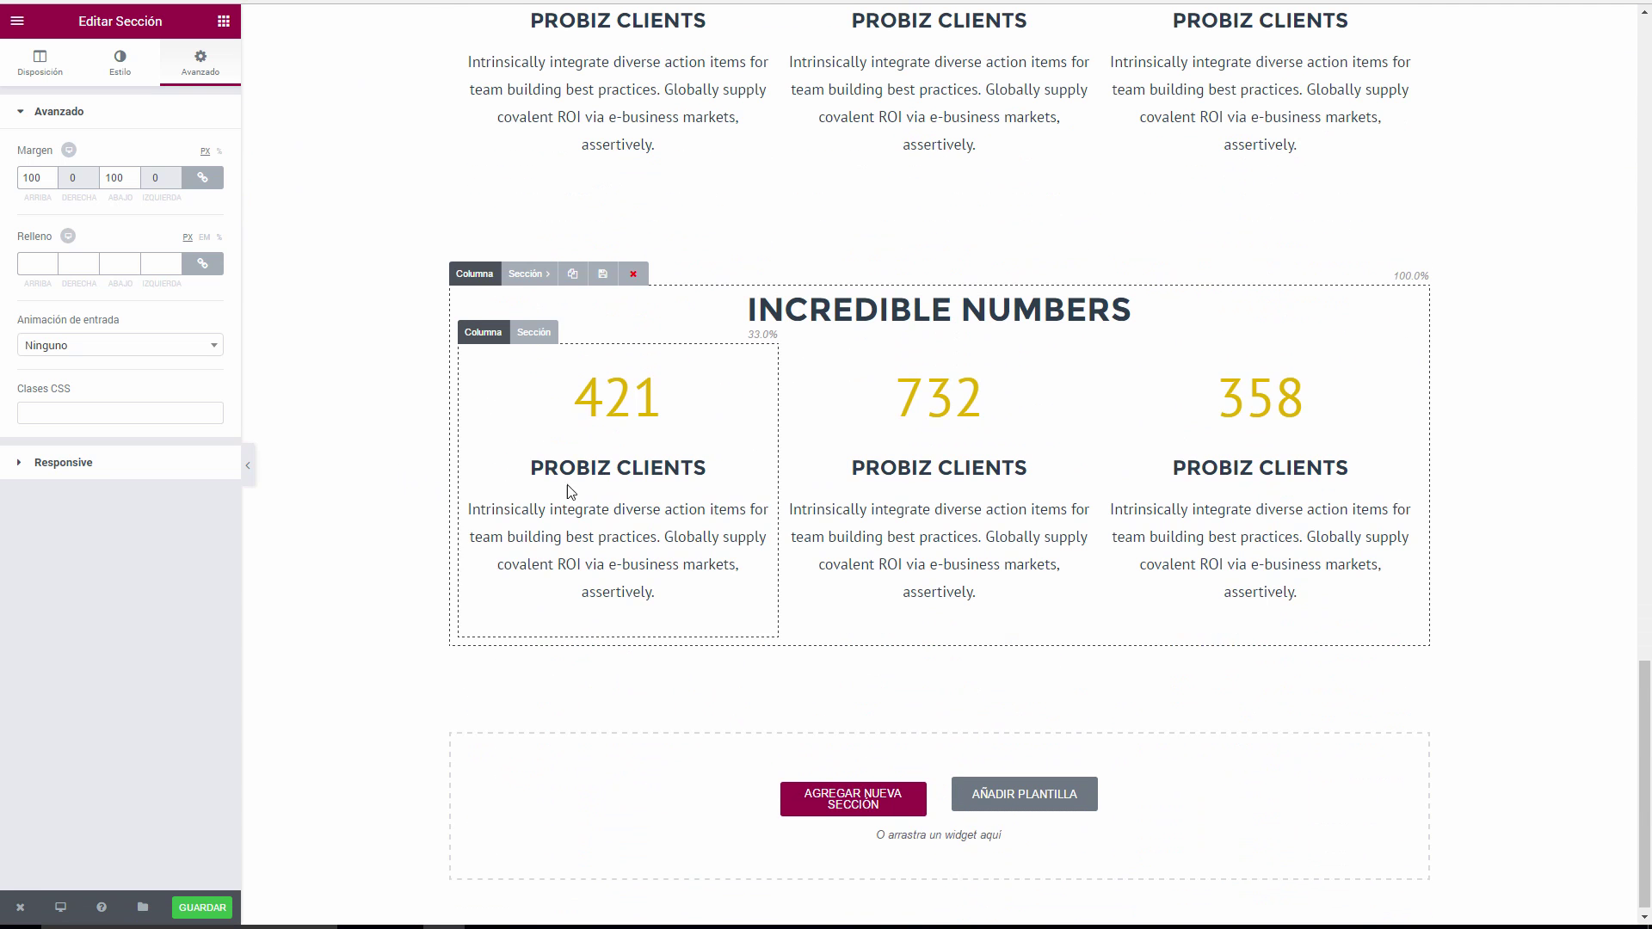
{"action": "left_click", "coordinate": [531, 322]}
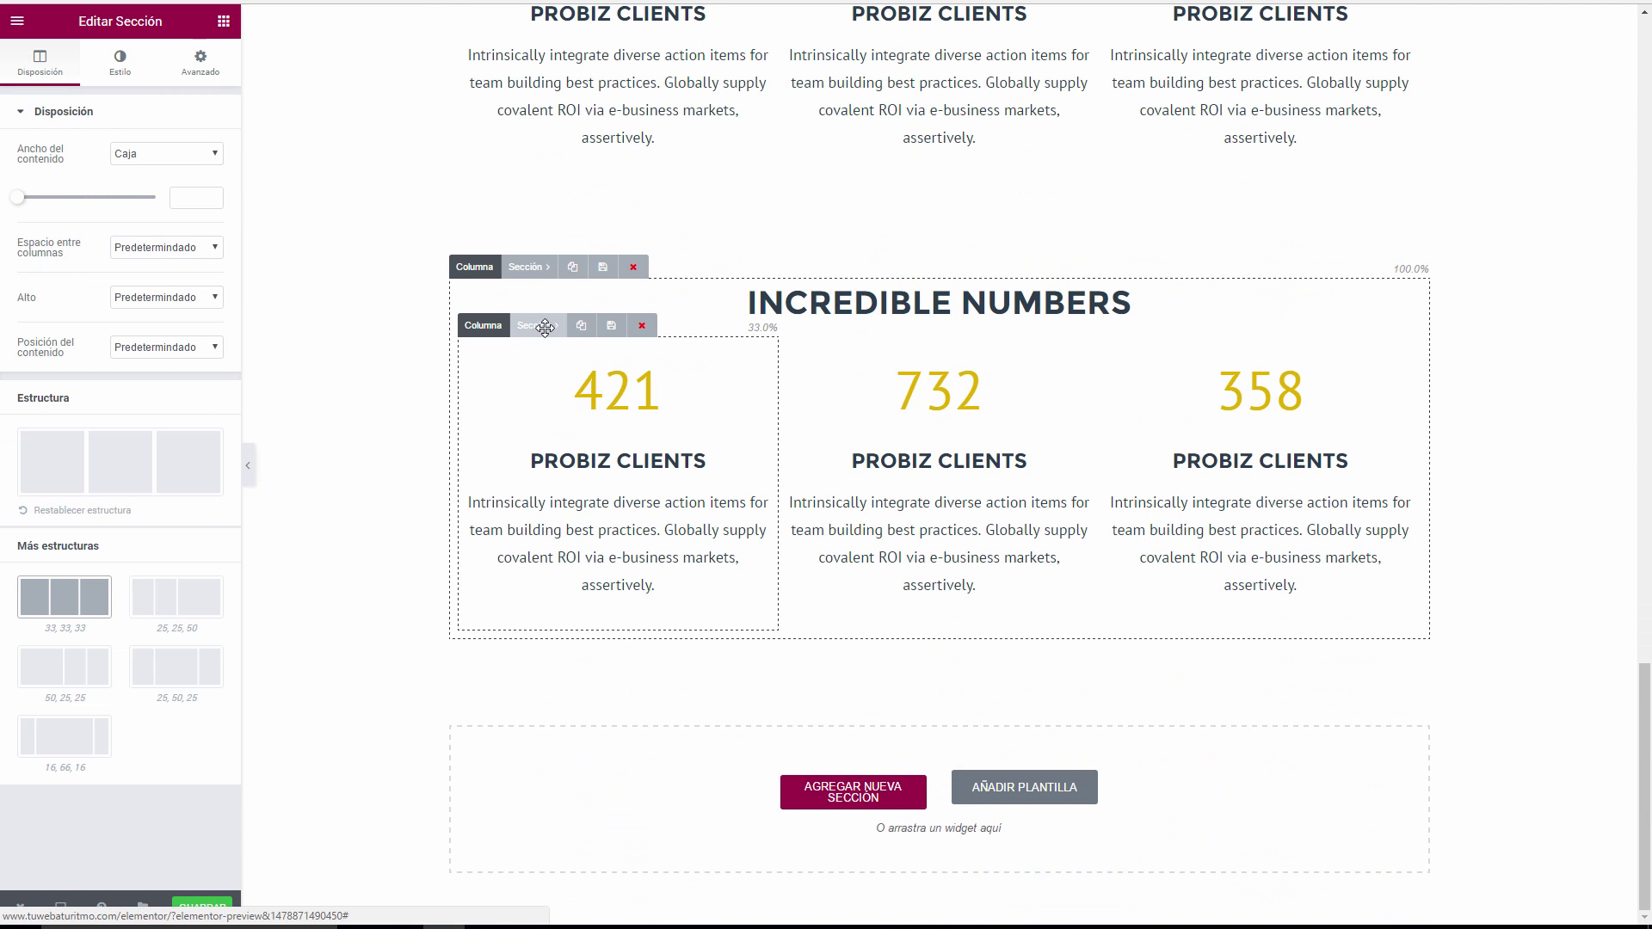
{"action": "left_click", "coordinate": [644, 326]}
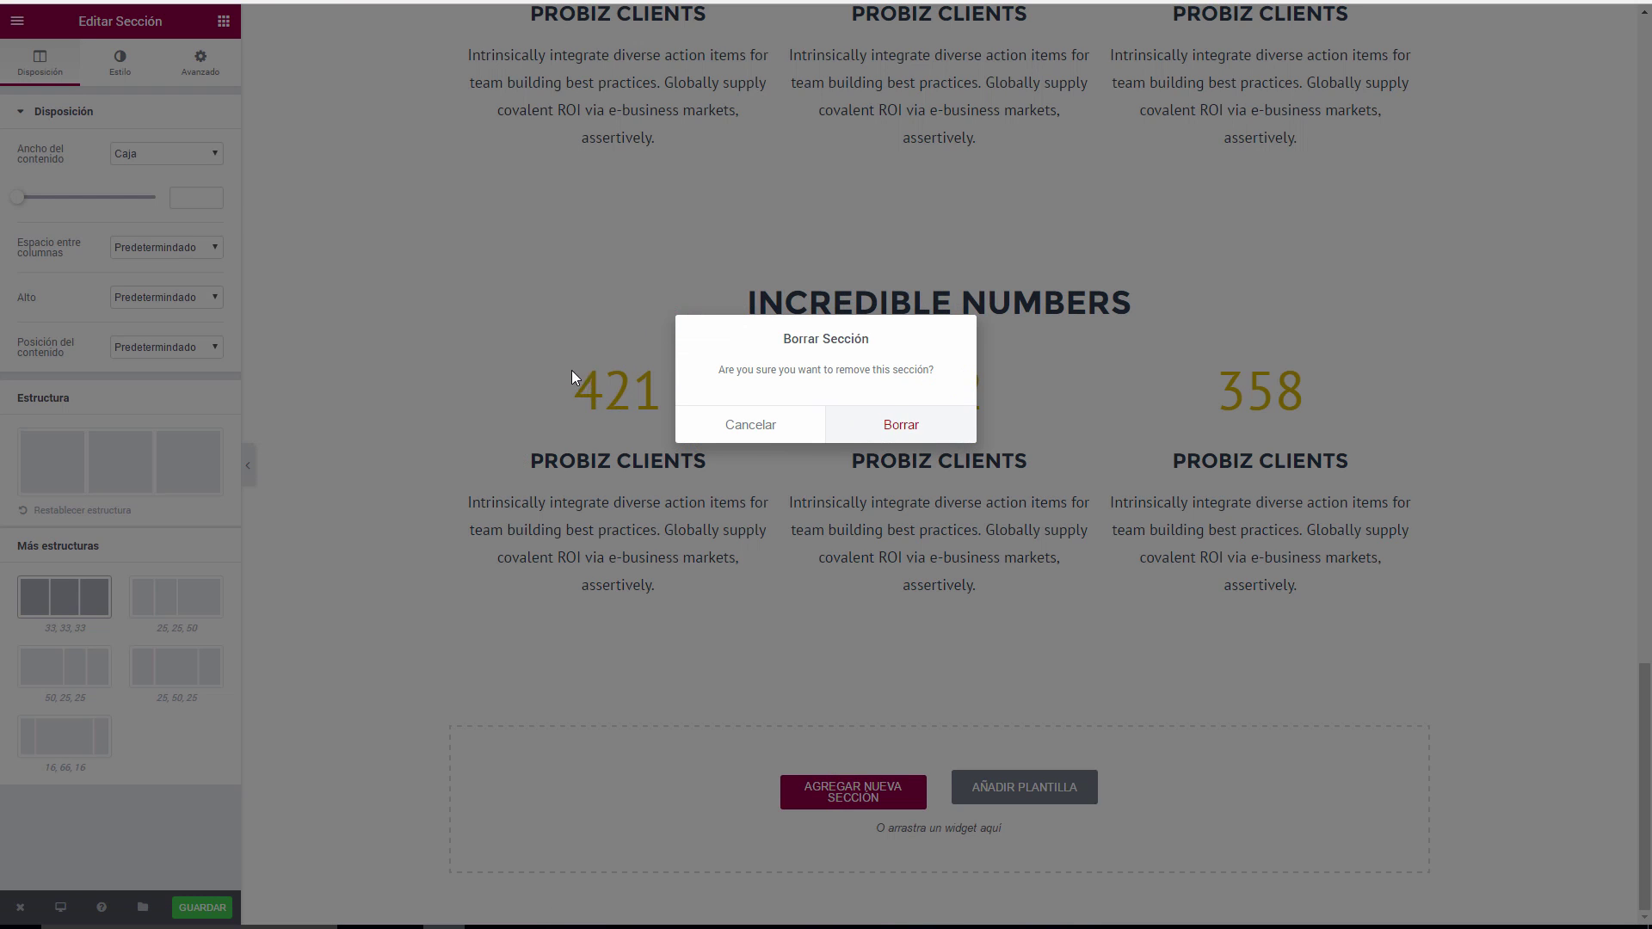
{"action": "key", "text": "Return"}
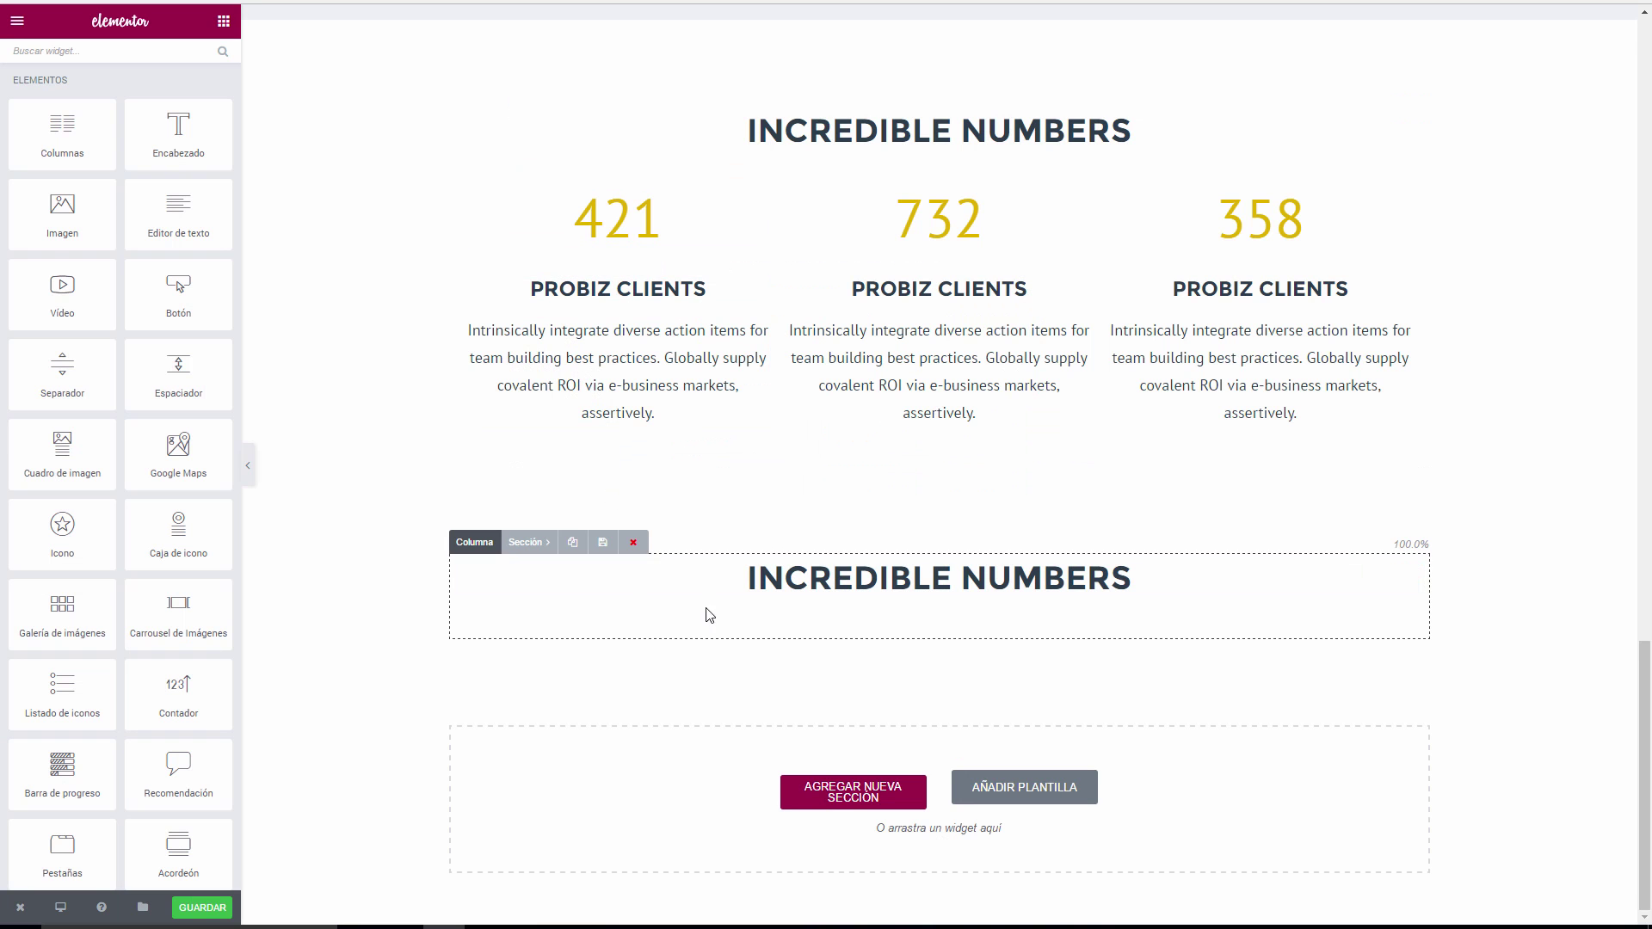
Give the duplicated INCREDIBLE NUMBERS section a classic background in the light grey #edf2f4.
{"action": "left_click", "coordinate": [525, 542]}
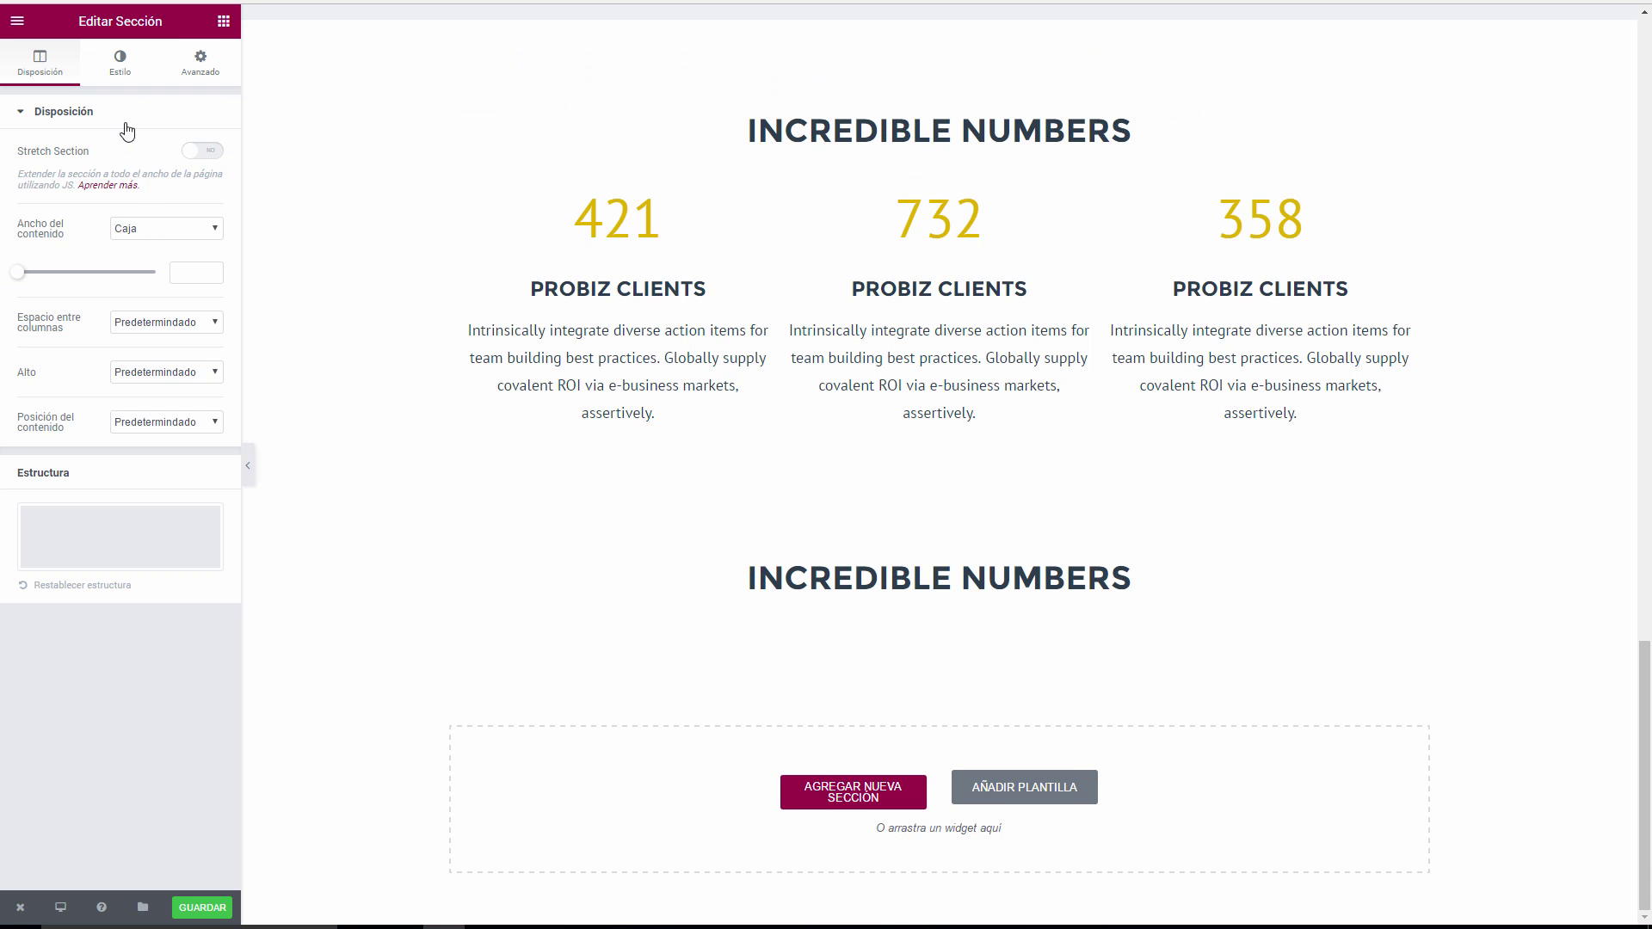
{"action": "left_click", "coordinate": [124, 67]}
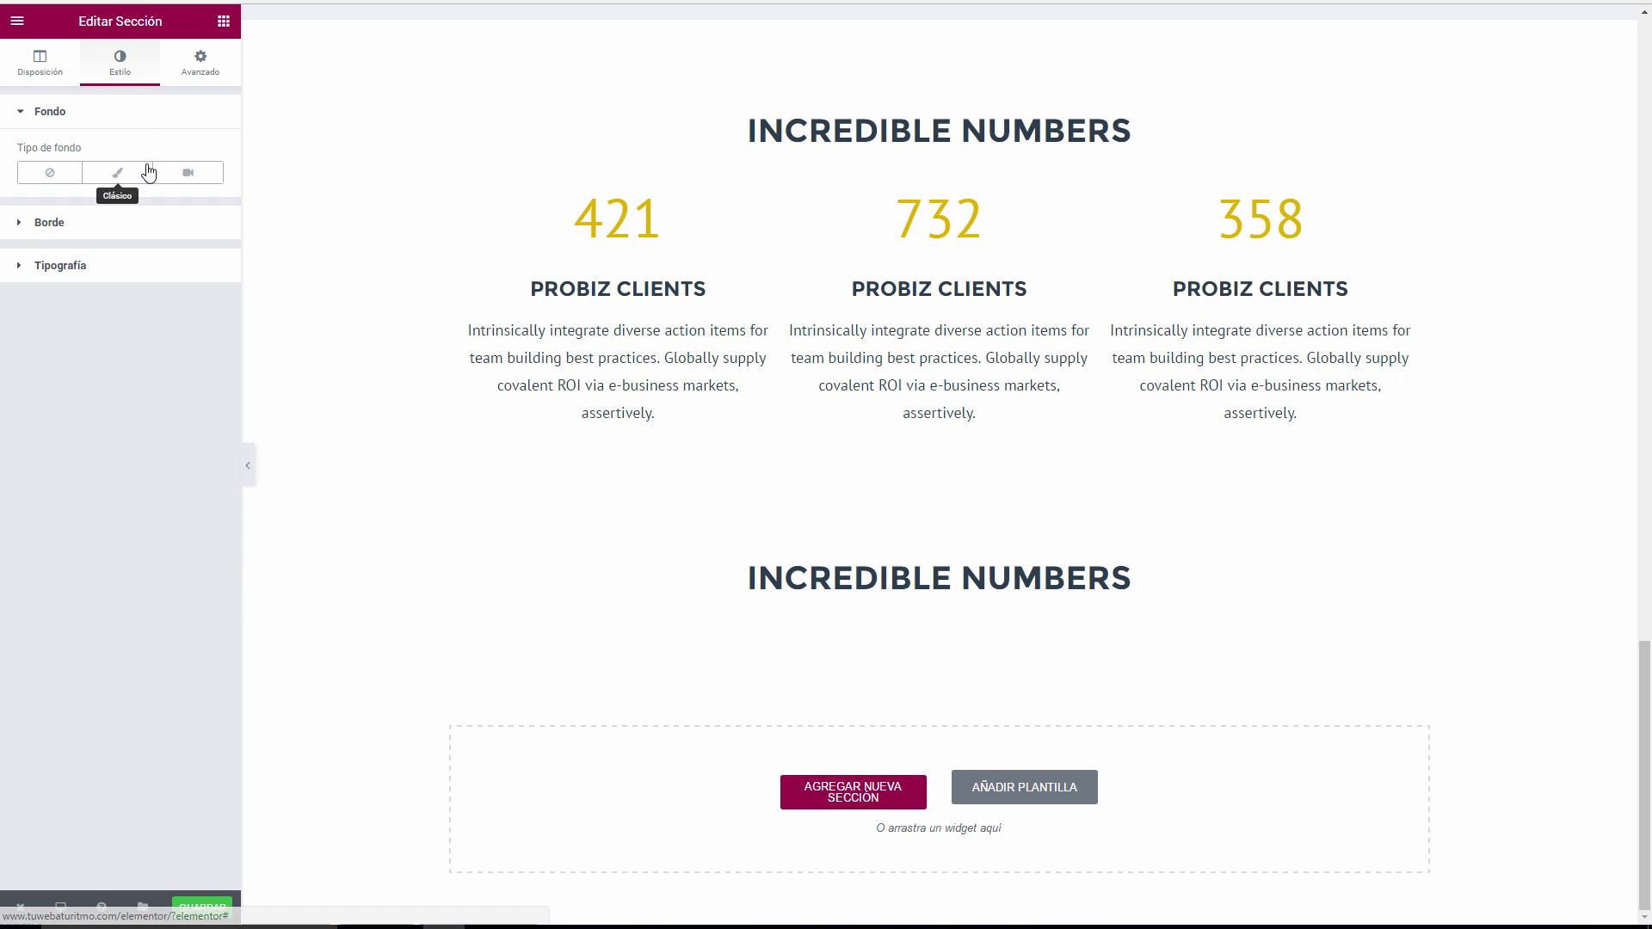
{"action": "left_click", "coordinate": [138, 172]}
{"action": "left_click", "coordinate": [203, 226]}
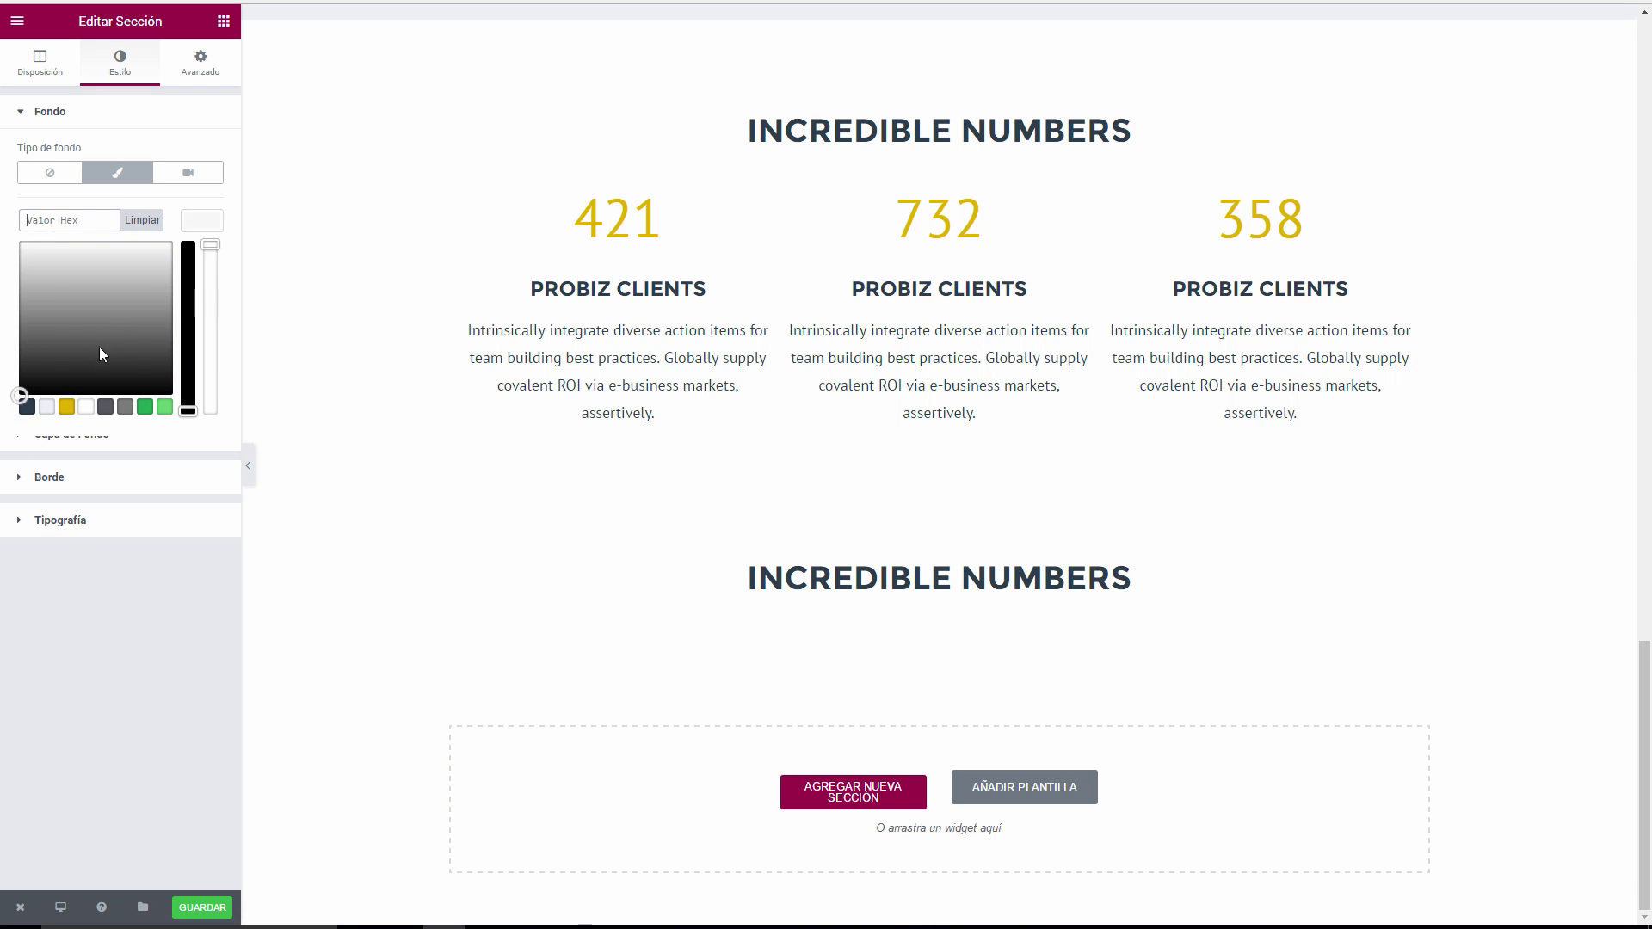
{"action": "left_click", "coordinate": [47, 408]}
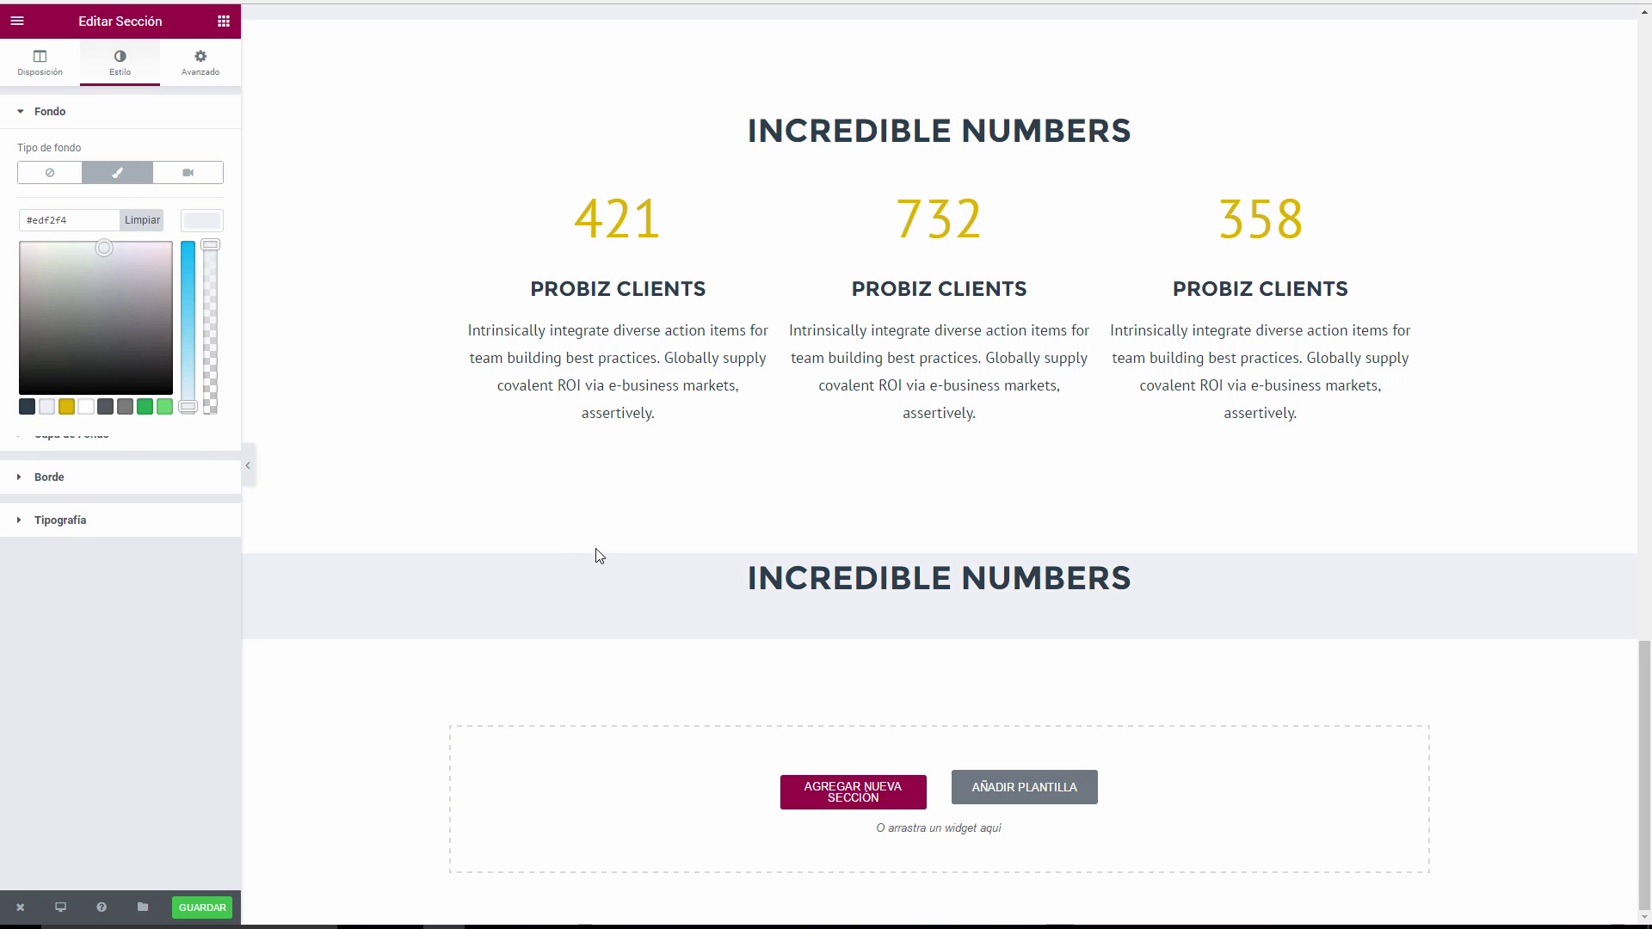
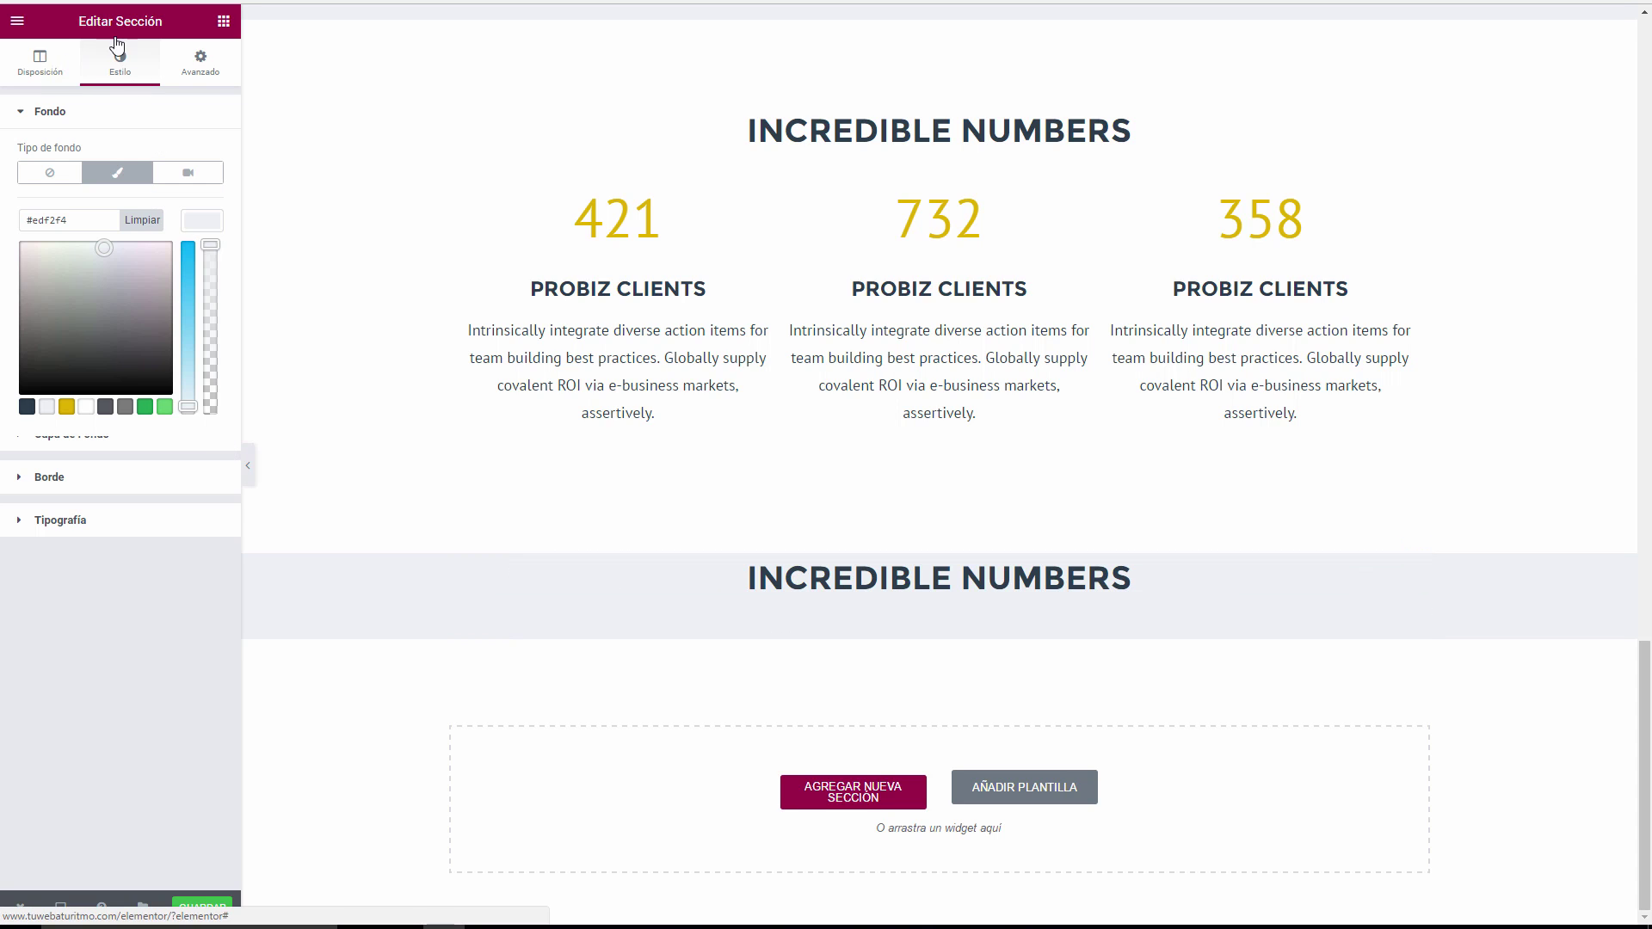
Add an image widget below the copied section's heading and insert all-beaver-logos-horizontal.png from the media library.
{"action": "left_click", "coordinate": [223, 20]}
{"action": "left_click_drag", "start_coordinate": [62, 214], "coordinate": [939, 610]}
{"action": "left_click", "coordinate": [133, 288]}
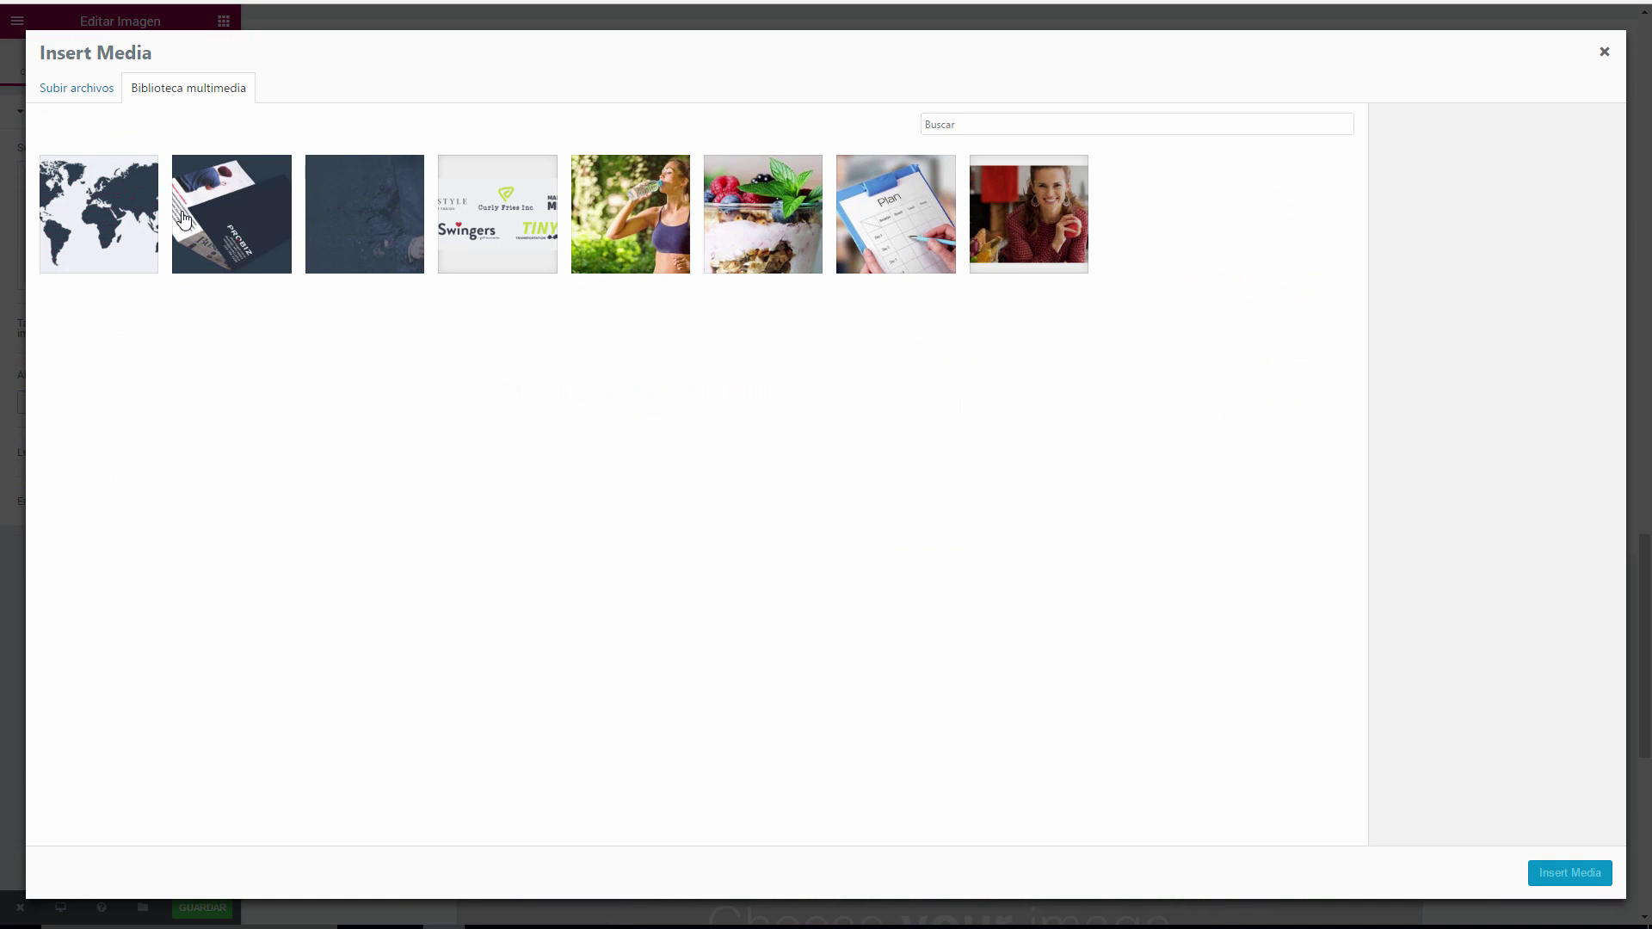
{"action": "left_click", "coordinate": [493, 226]}
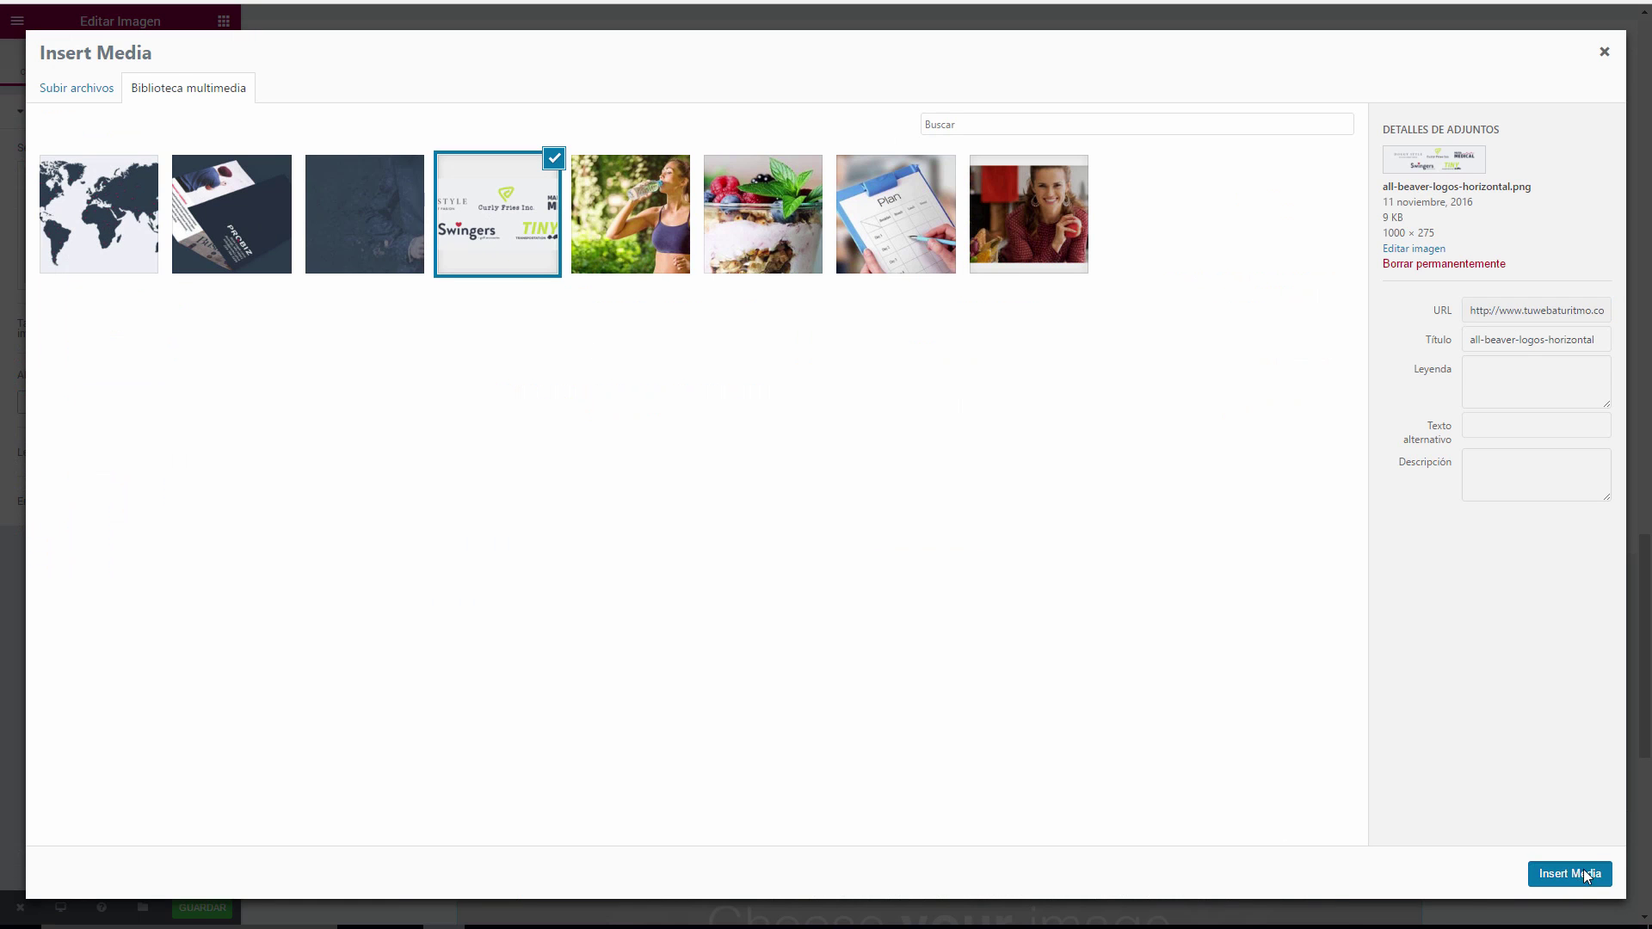
{"action": "left_click", "coordinate": [1565, 875]}
Unlink the logo section's padding values and set them to 90 px top and 80 px bottom.
{"action": "scroll", "coordinate": [819, 498], "scroll_direction": "down", "scroll_amount": 2}
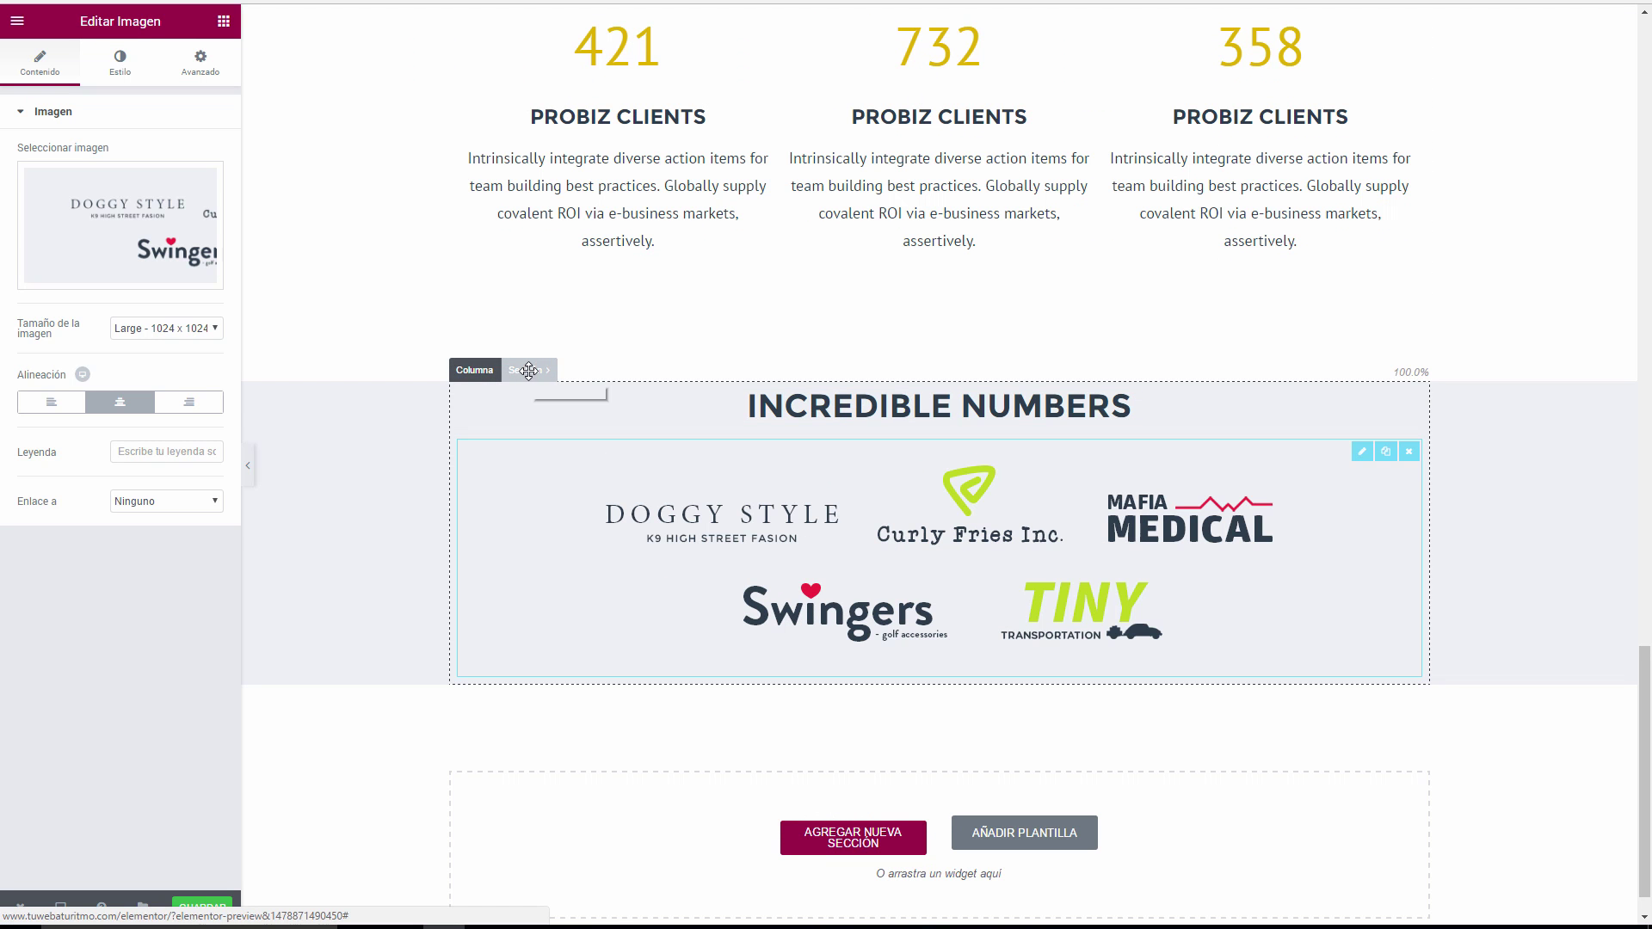
{"action": "left_click", "coordinate": [527, 370]}
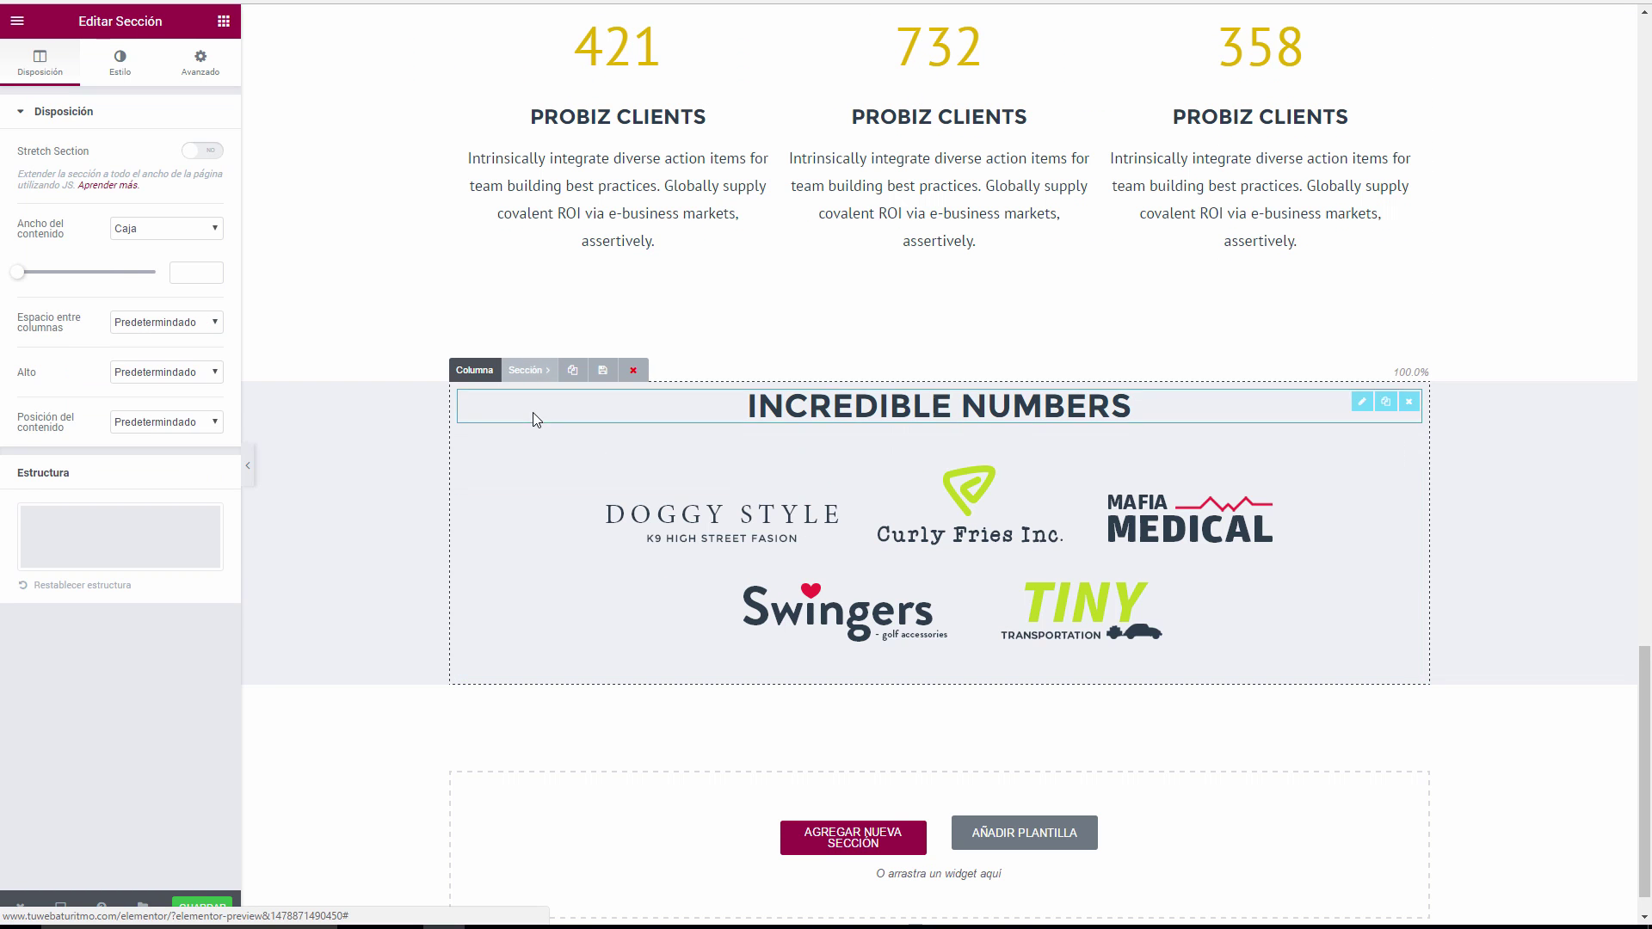
{"action": "left_click", "coordinate": [203, 65]}
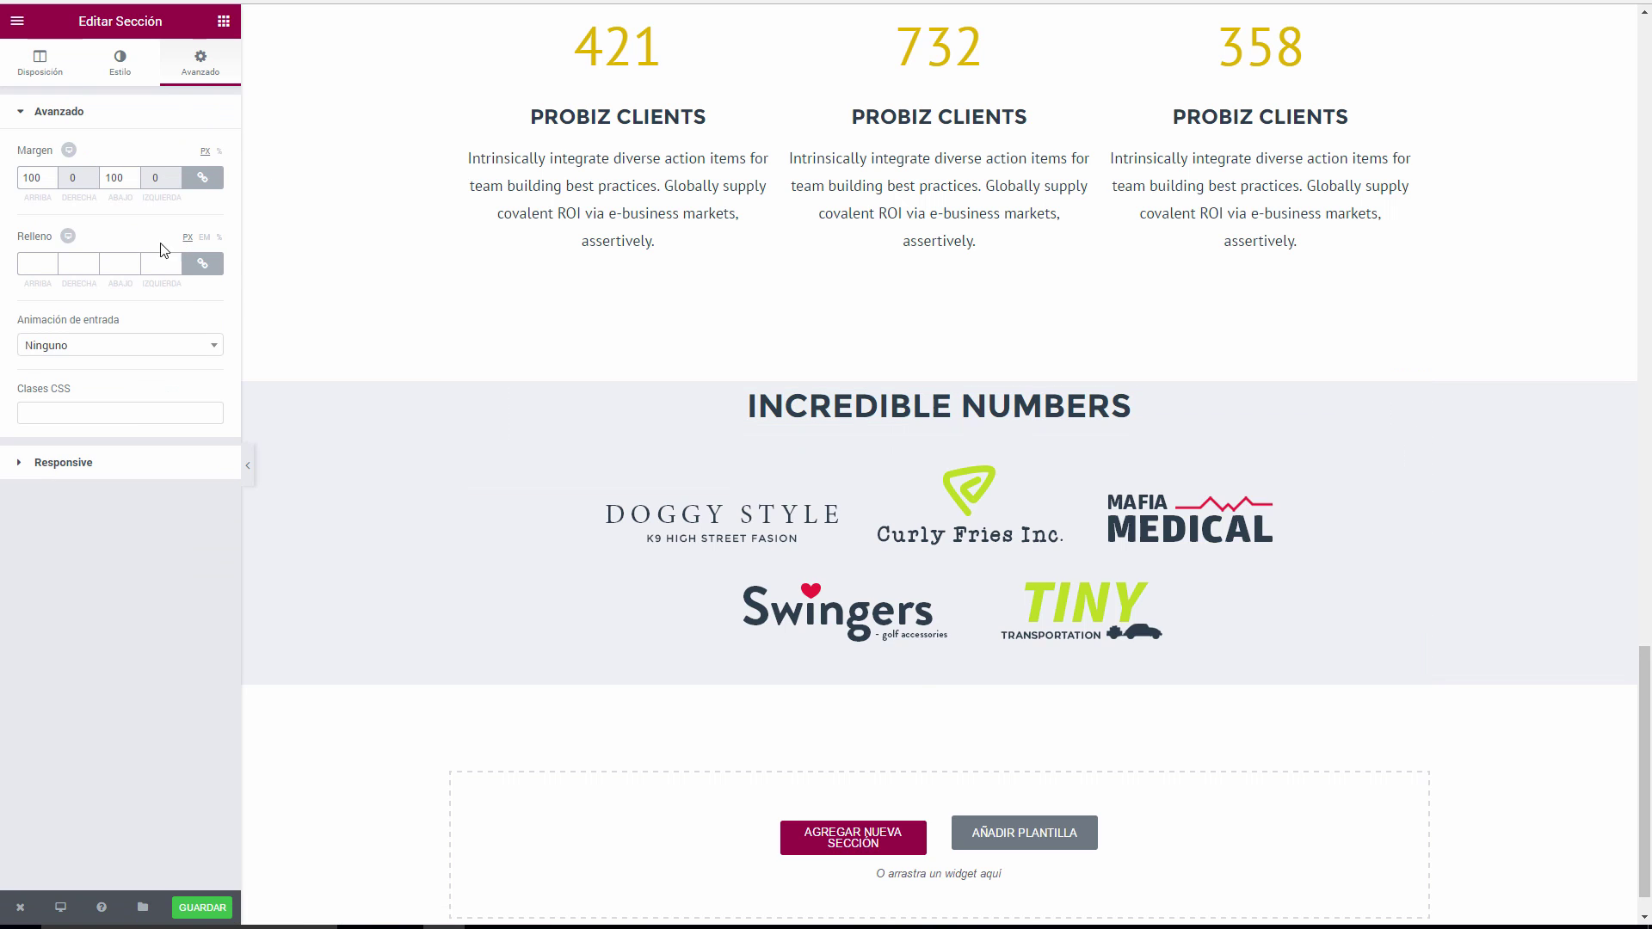
{"action": "left_click", "coordinate": [202, 263]}
{"action": "left_click_drag", "start_coordinate": [43, 271], "coordinate": [12, 267]}
{"action": "type", "text": "90"}
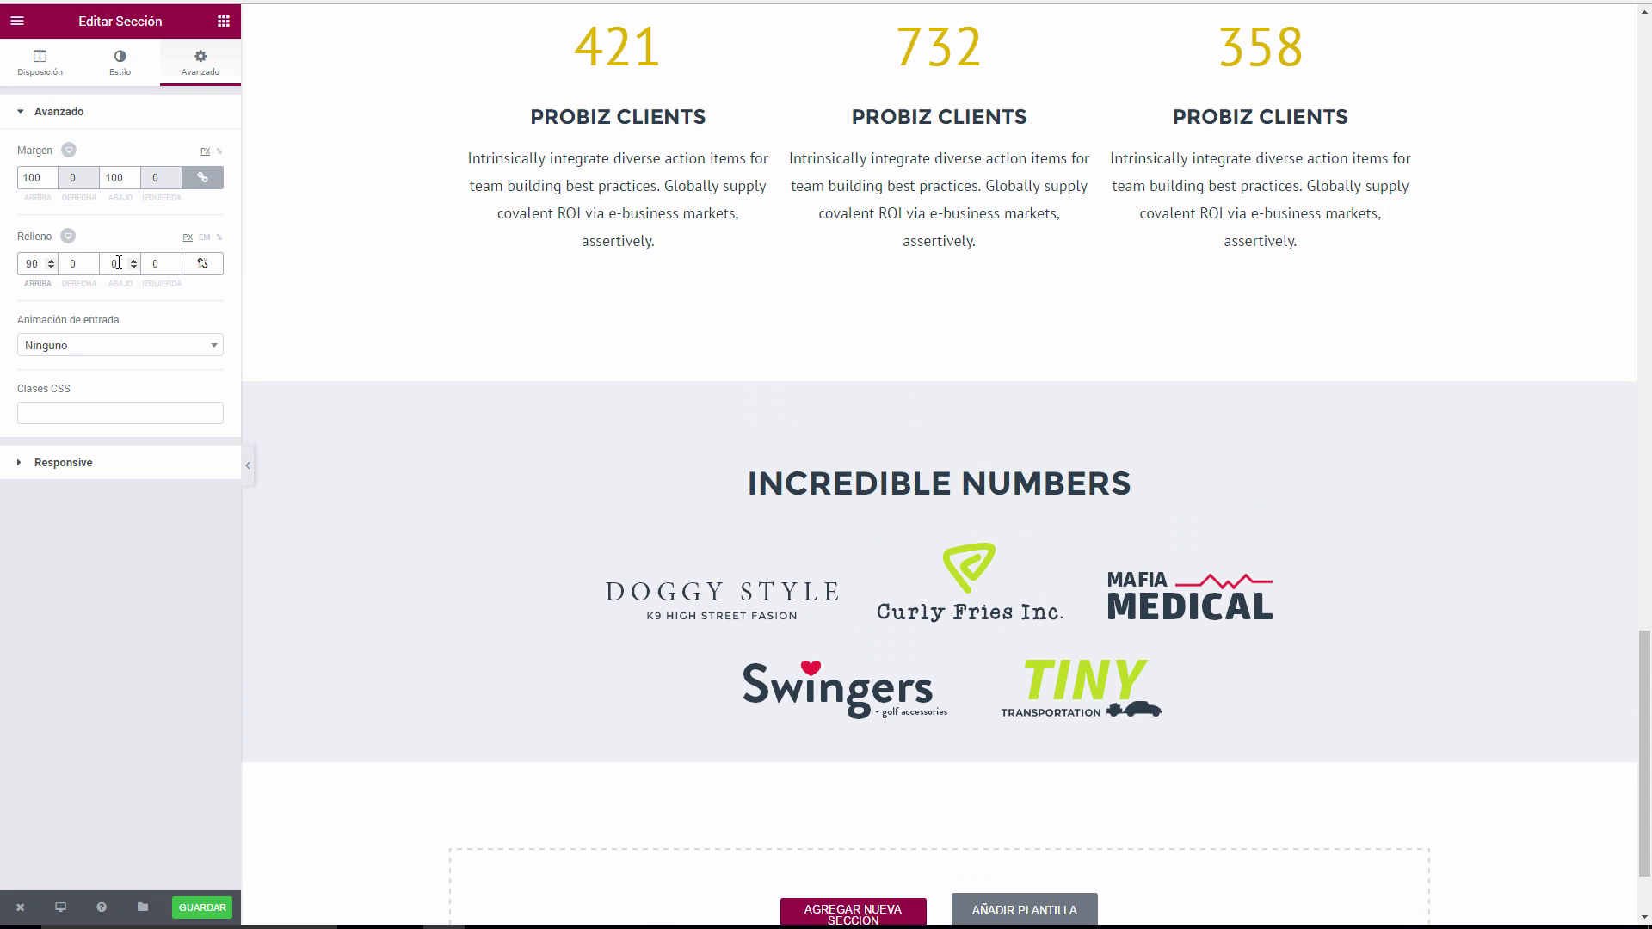
{"action": "double_click", "coordinate": [119, 264]}
{"action": "type", "text": "80"}
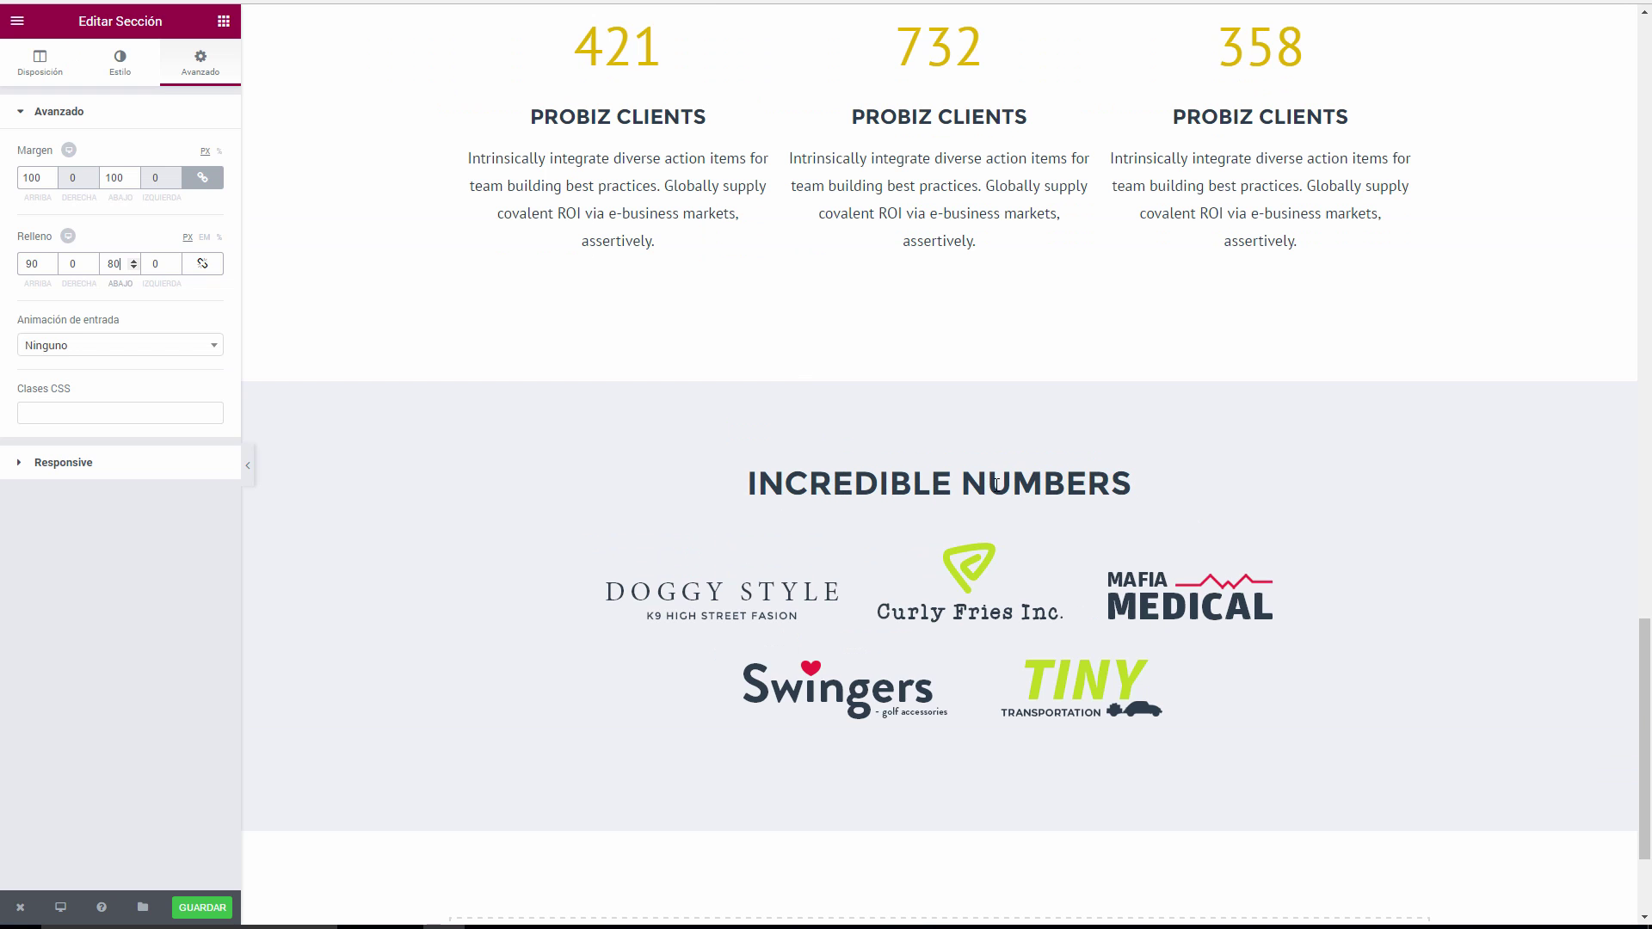
Unlink the margins of the heading above the logos and set its bottom margin to 50 px.
{"action": "left_click", "coordinate": [587, 476]}
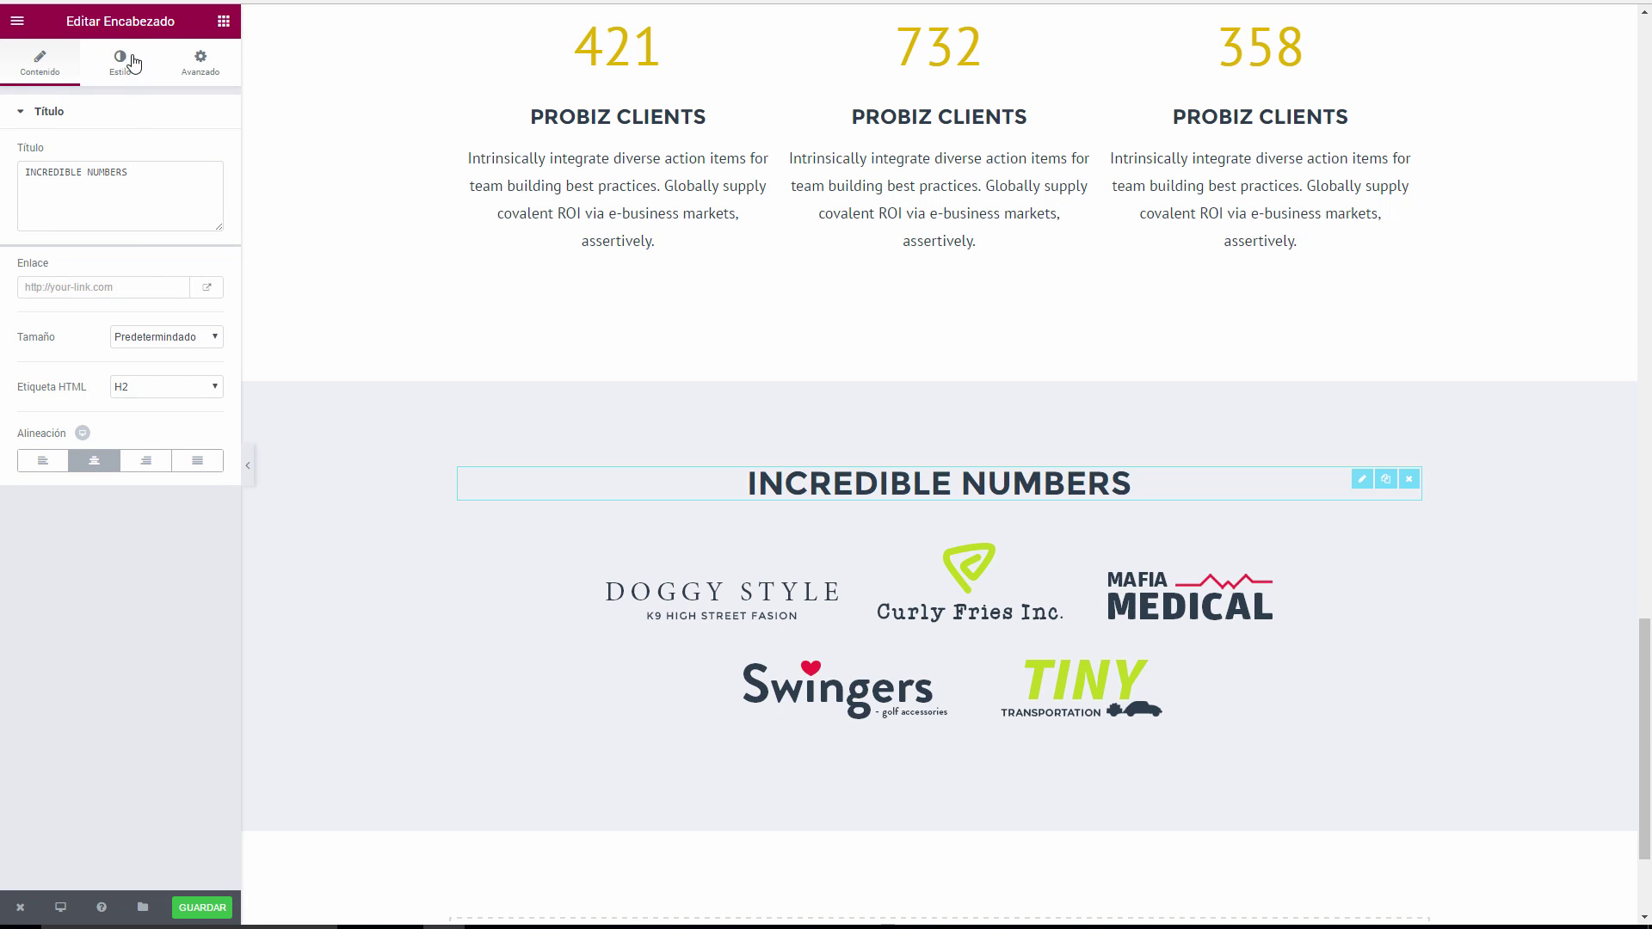
{"action": "left_click", "coordinate": [200, 60]}
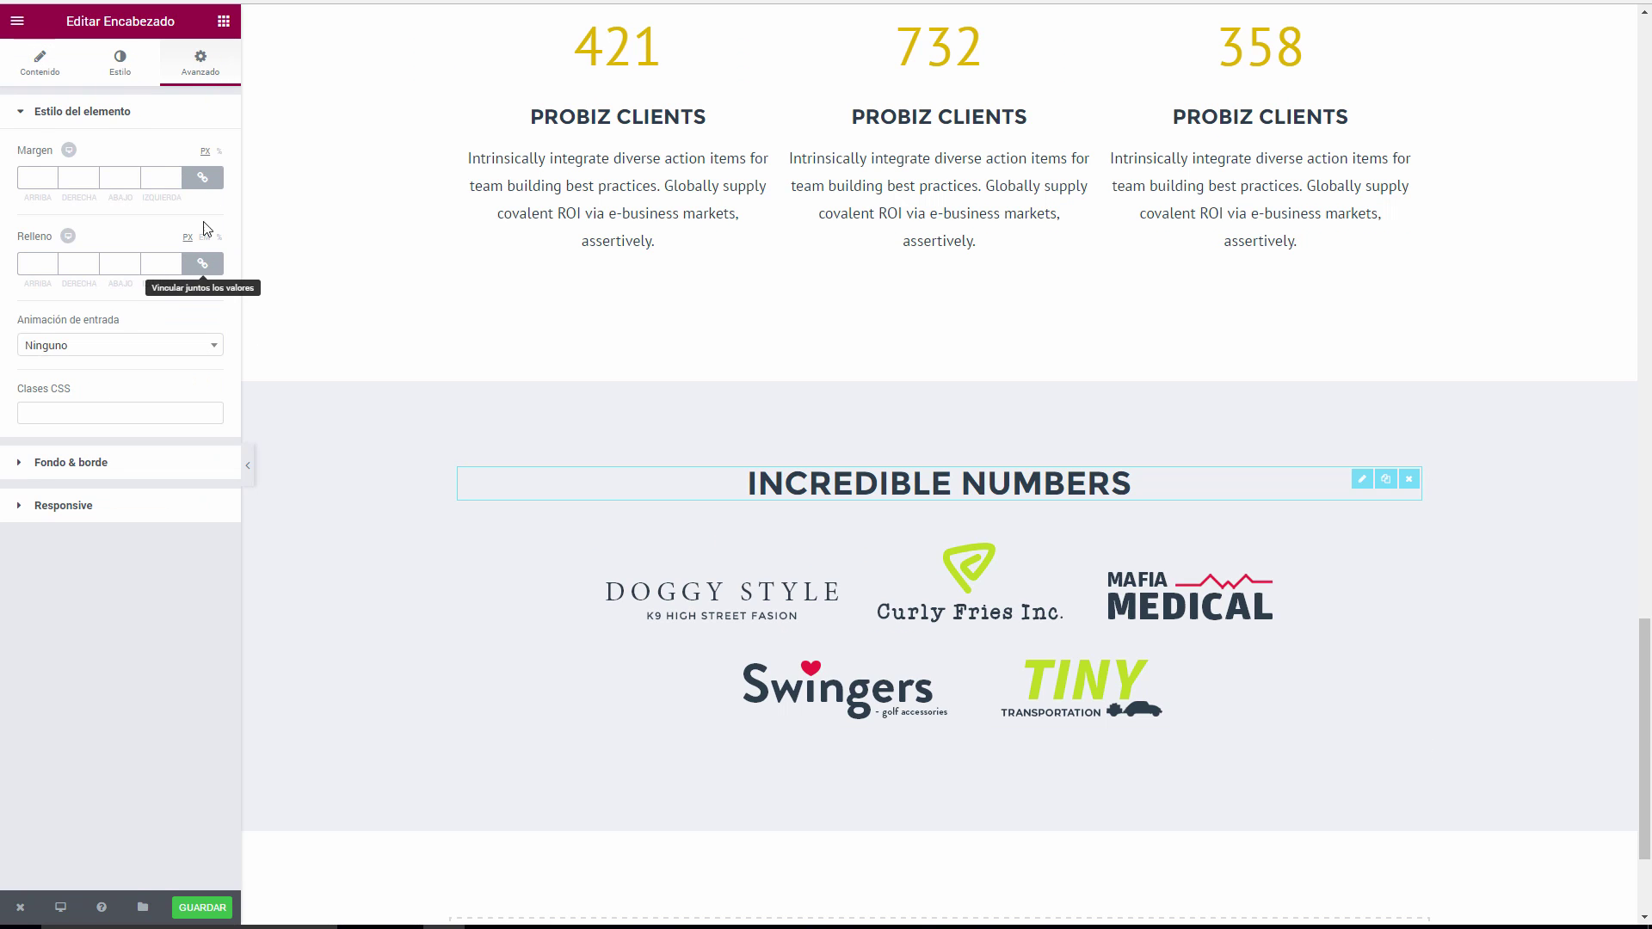
{"action": "left_click", "coordinate": [204, 177]}
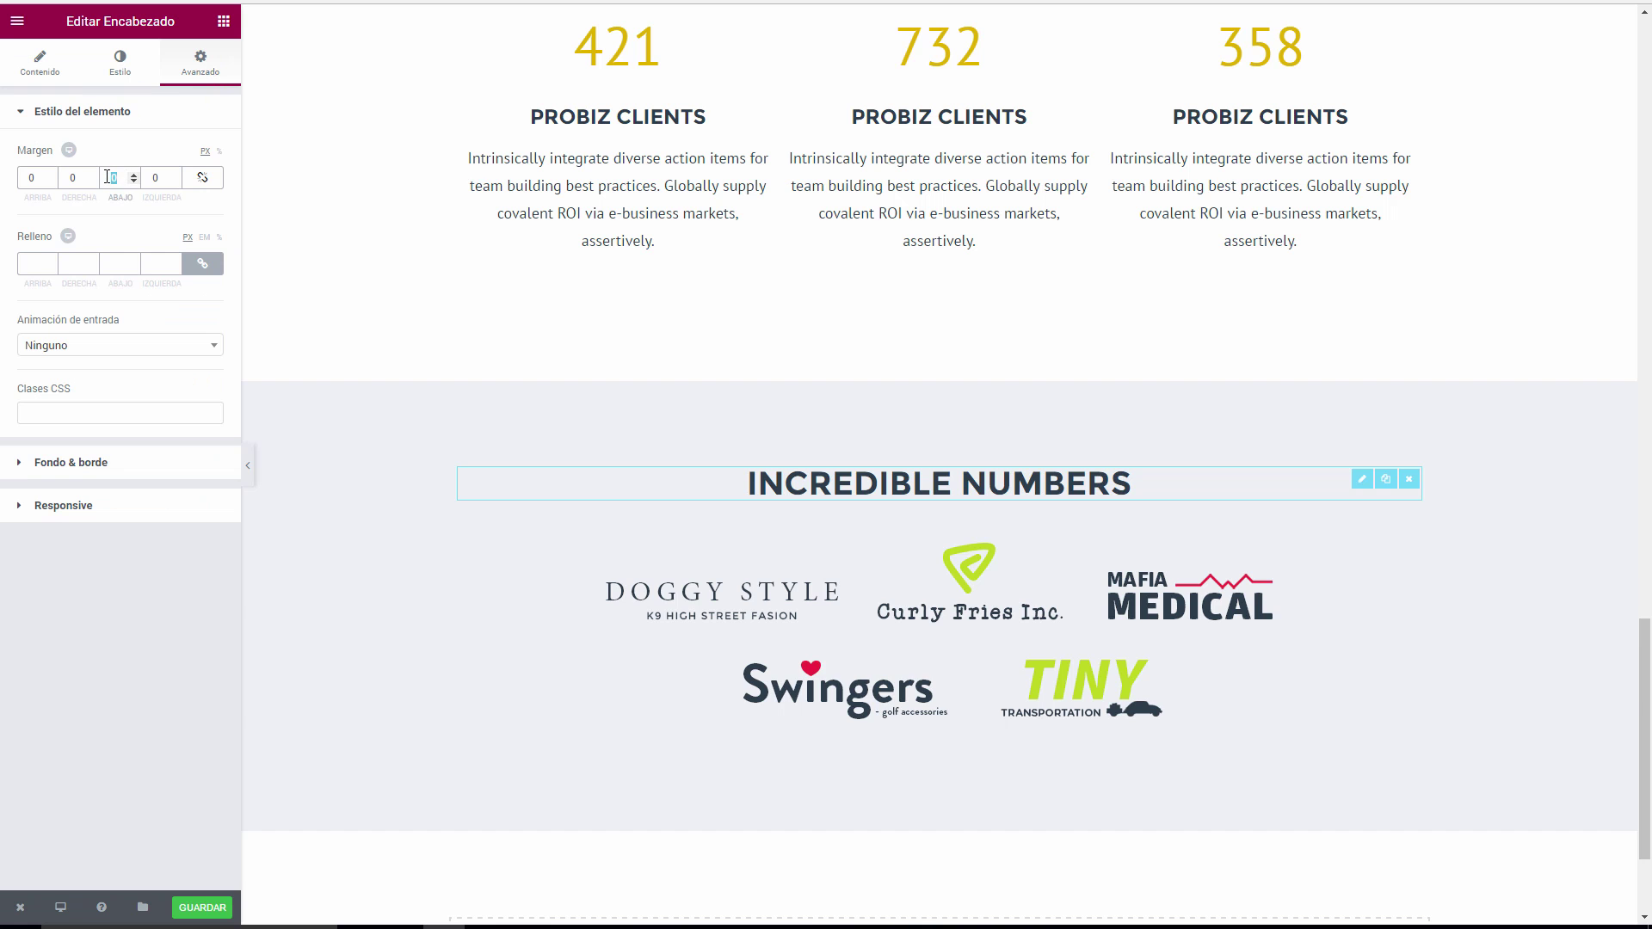
{"action": "type", "text": "50"}
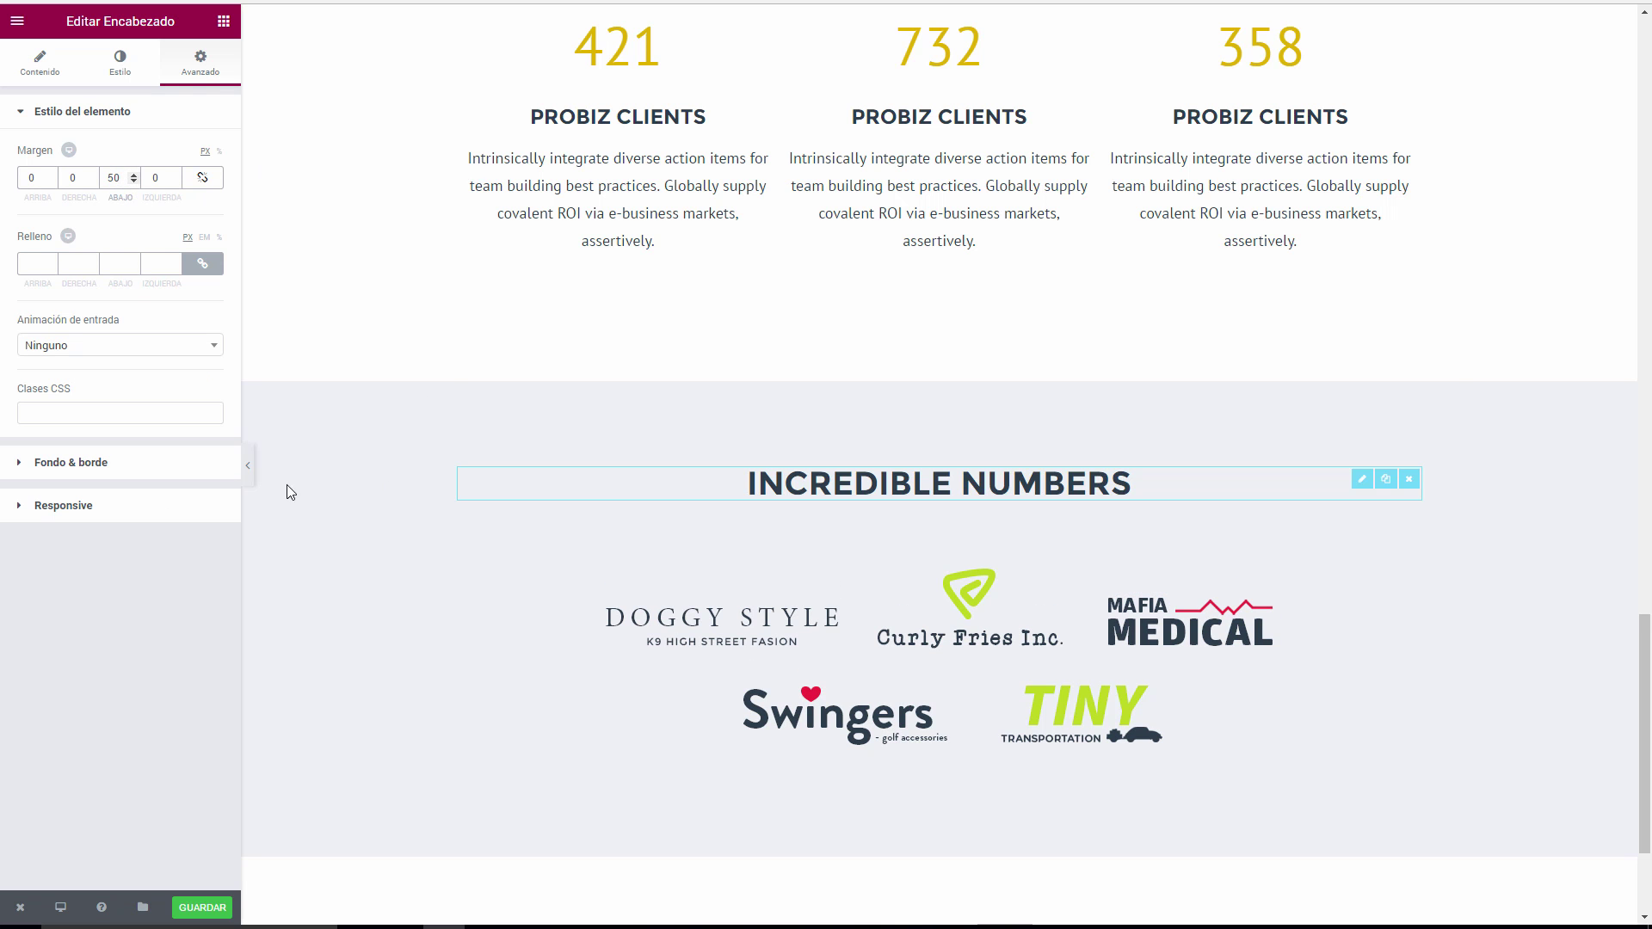
Compare the logo section's spacing with the reference page, and examine the reference's BUSINESS ADVENTURE section alongside its hero section.
{"action": "left_click", "coordinate": [249, 465]}
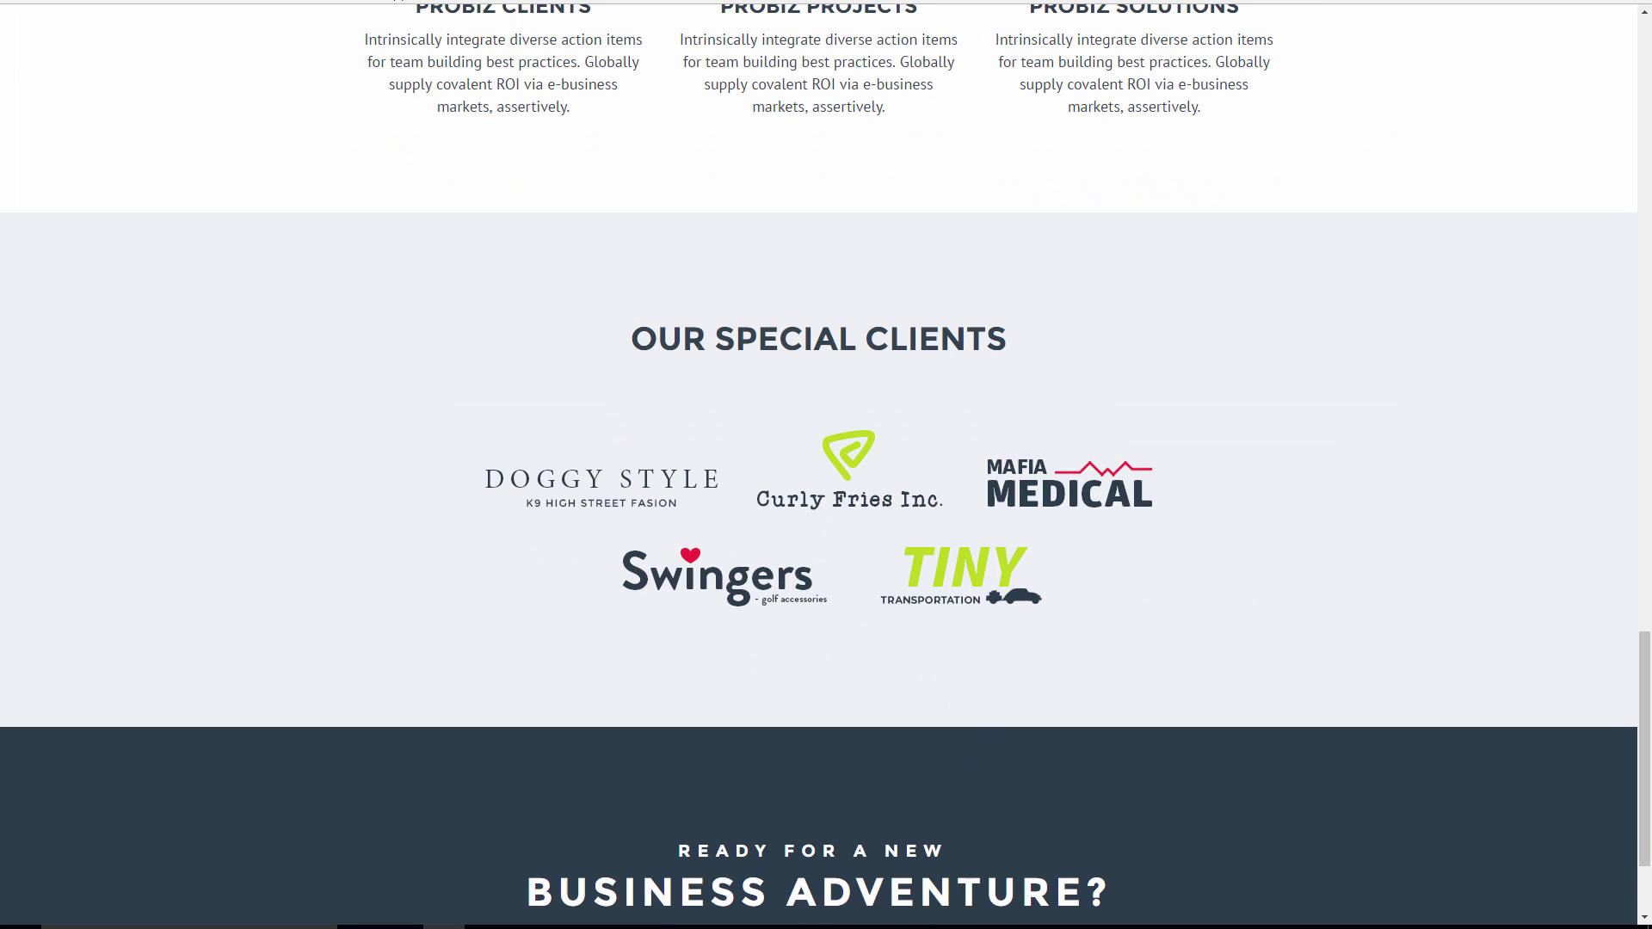
{"action": "scroll", "coordinate": [429, 163], "scroll_direction": "up", "scroll_amount": 2}
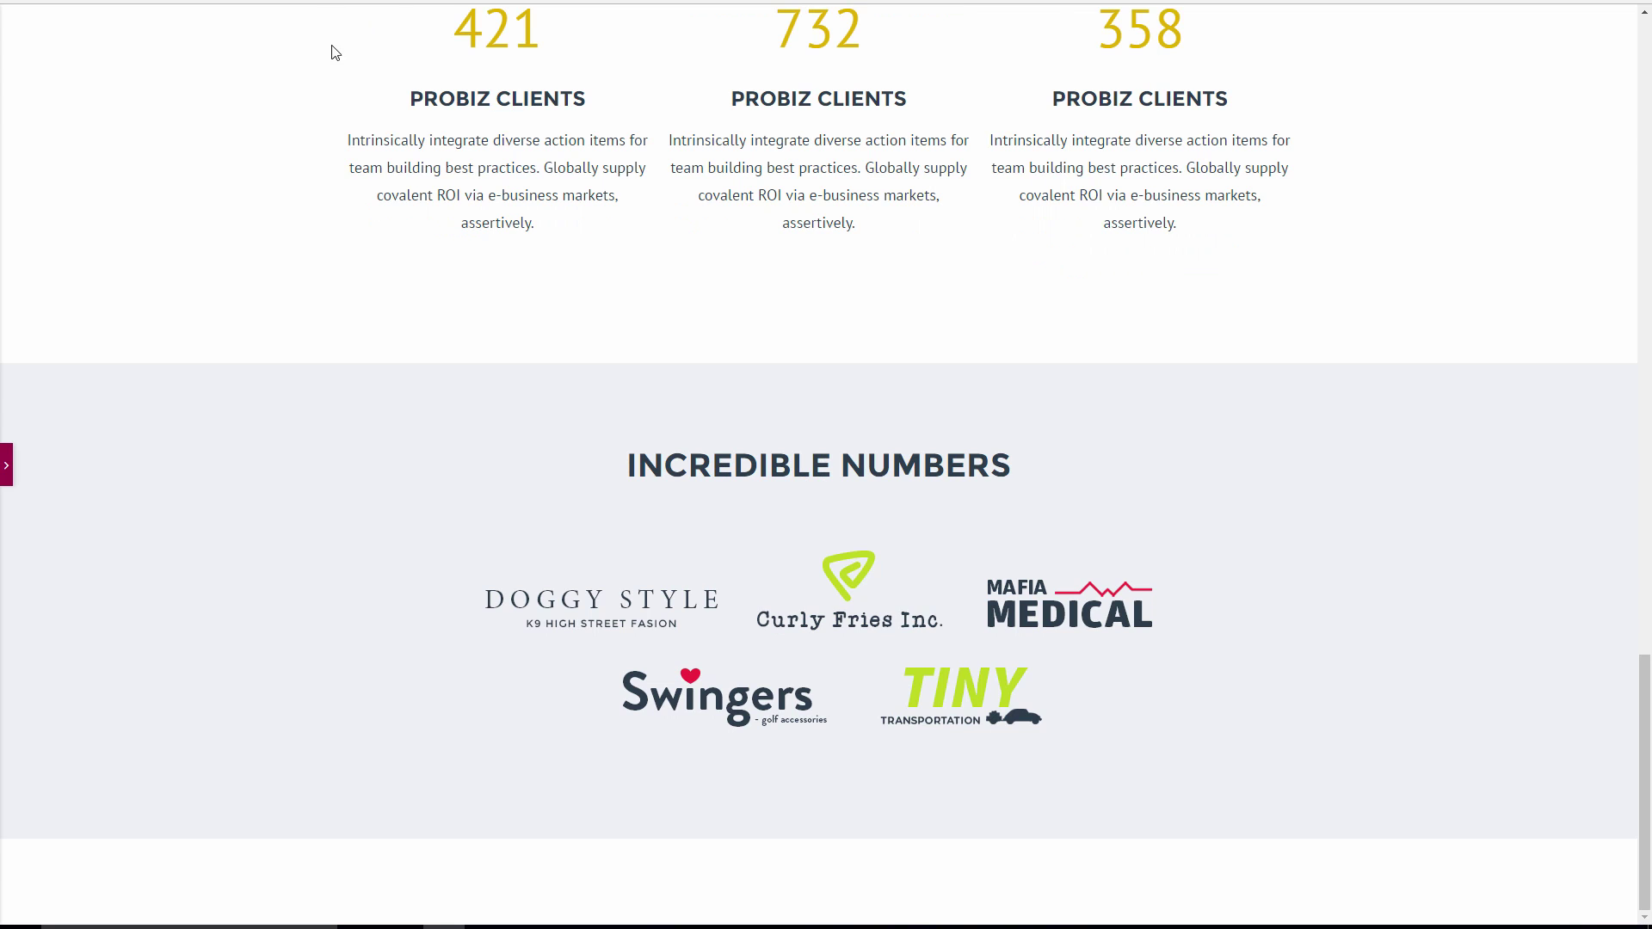
{"action": "scroll", "coordinate": [335, 53], "scroll_direction": "up", "scroll_amount": 1}
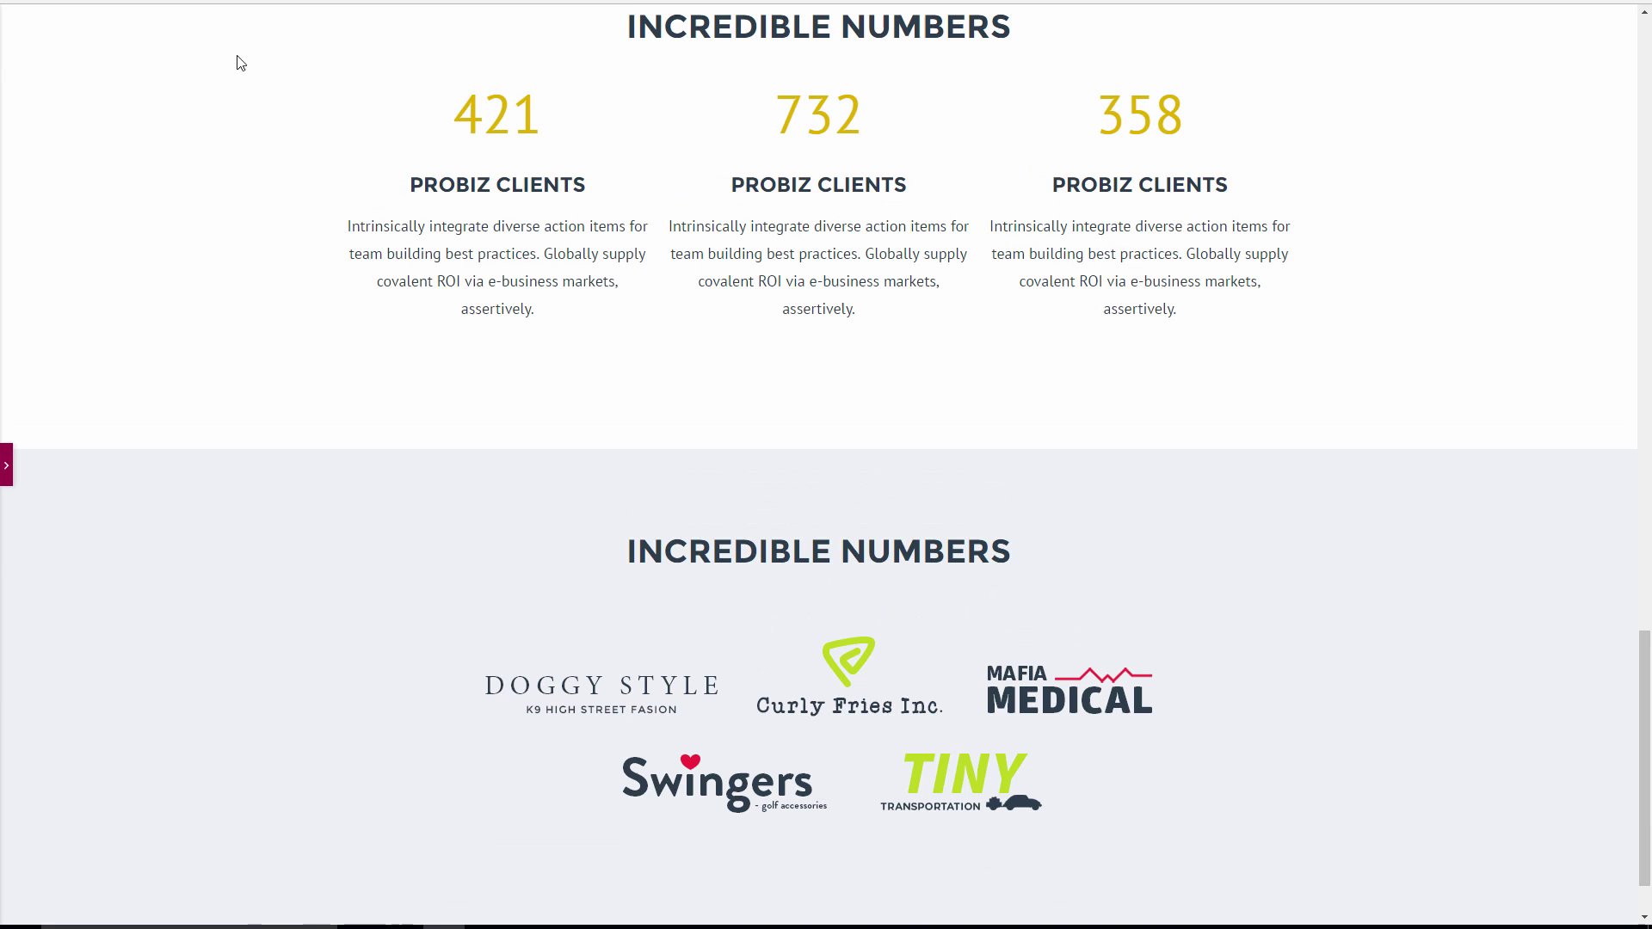
{"action": "scroll", "coordinate": [243, 354], "scroll_direction": "down", "scroll_amount": 1}
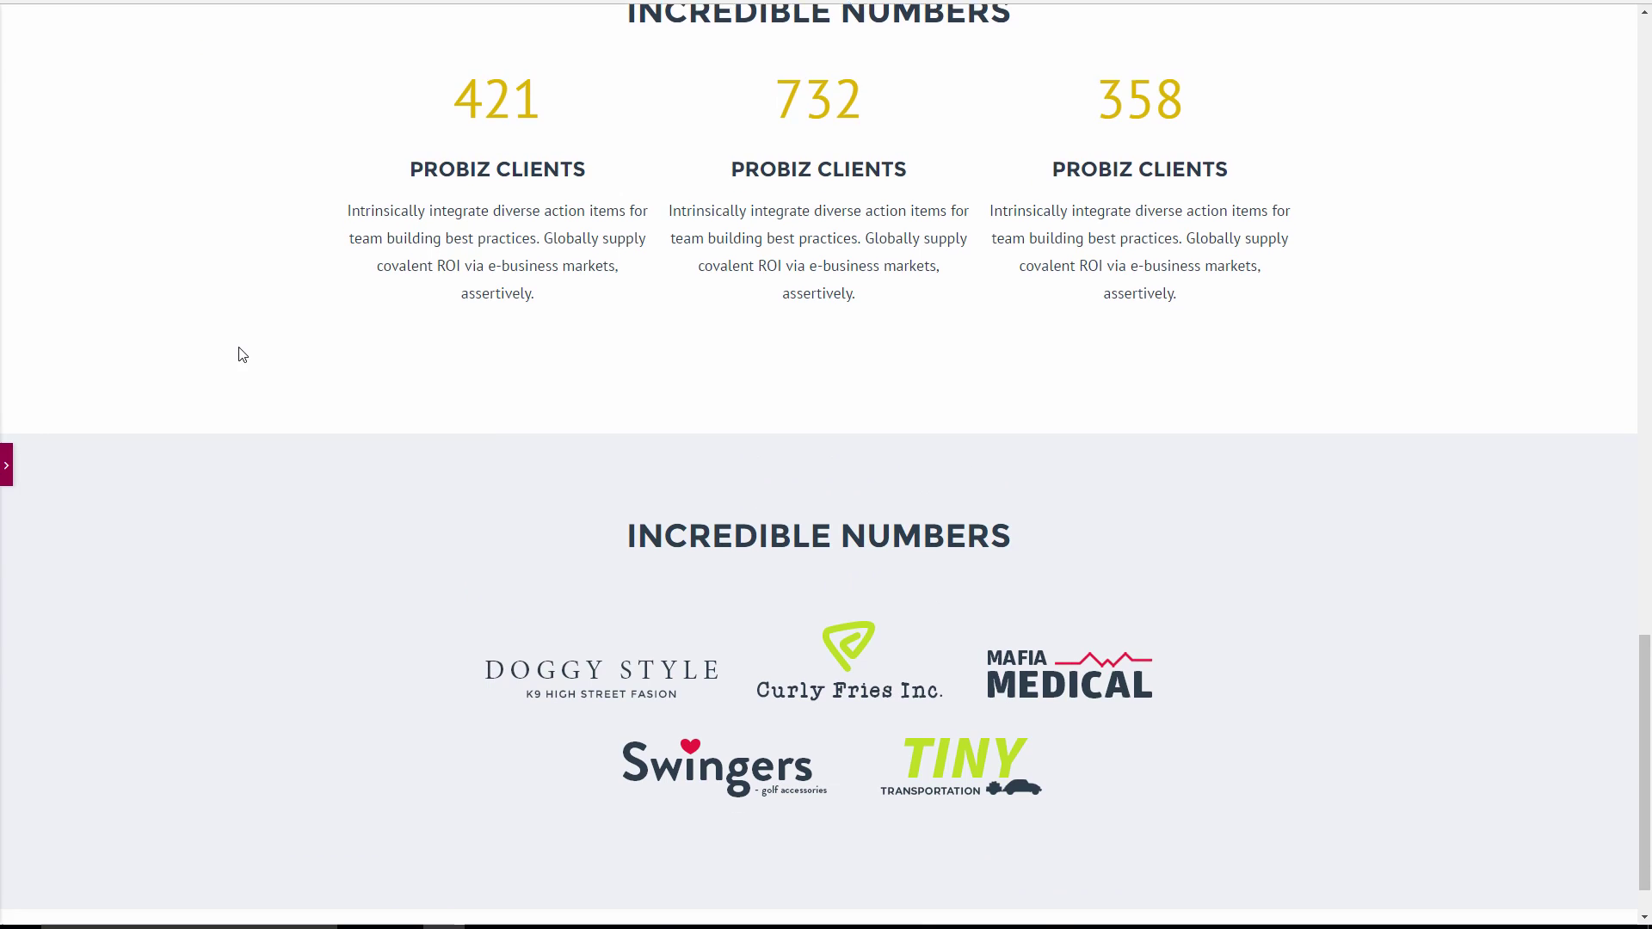
{"action": "scroll", "coordinate": [242, 355], "scroll_direction": "down", "scroll_amount": 1}
{"action": "left_click", "coordinate": [6, 466]}
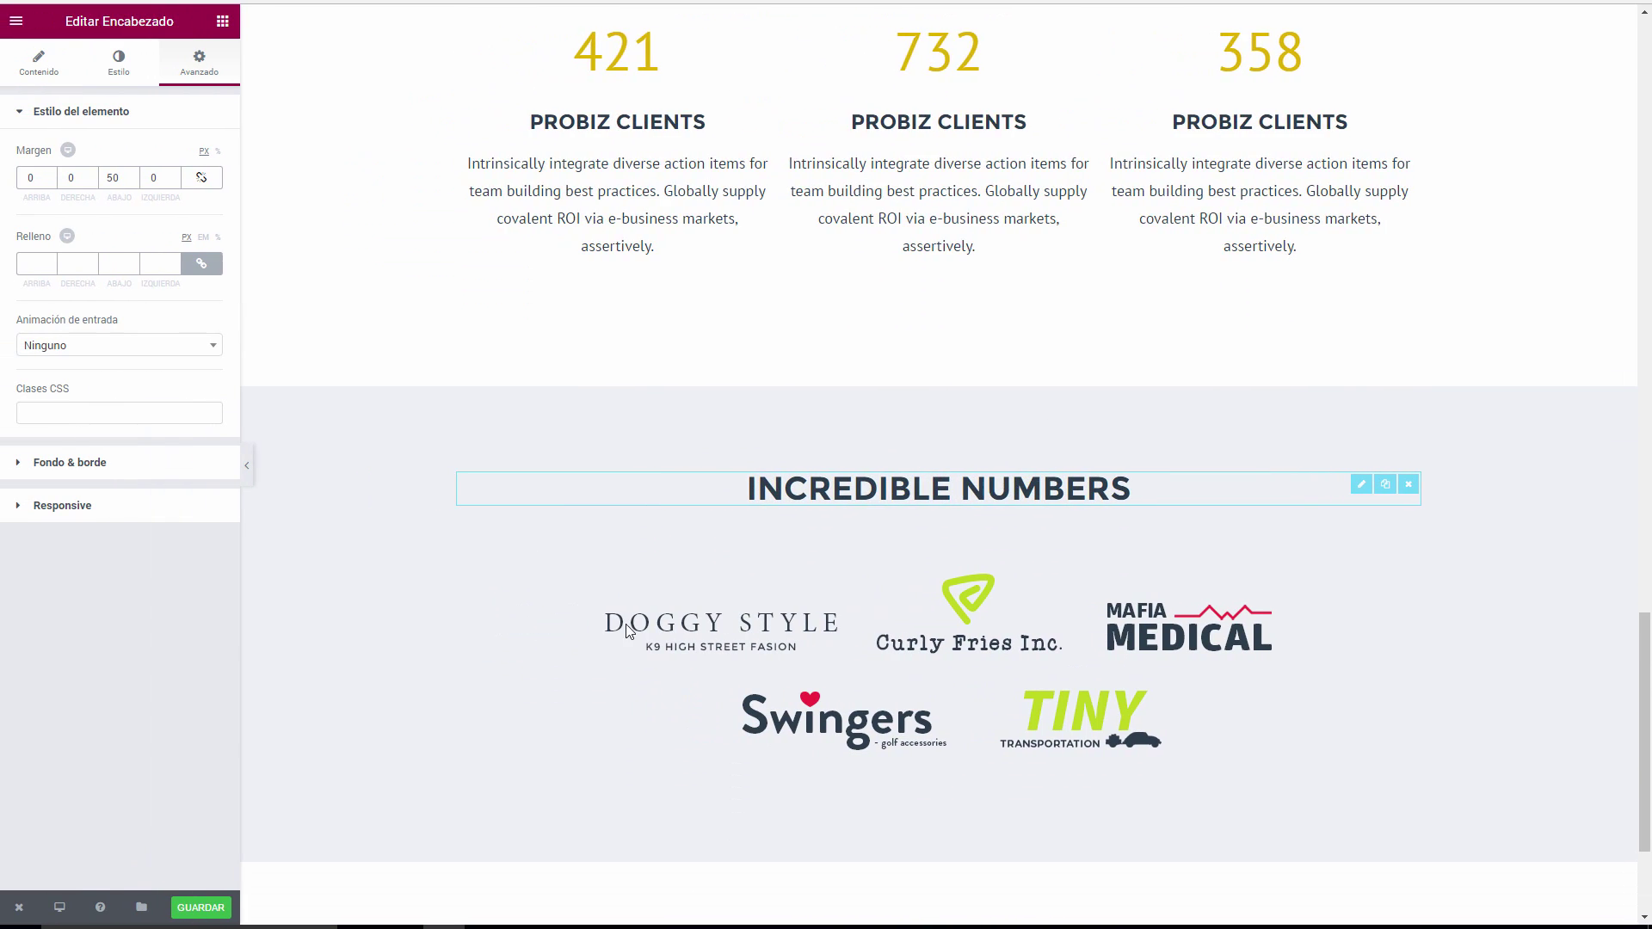
{"action": "scroll", "coordinate": [549, 345], "scroll_direction": "down", "scroll_amount": 3}
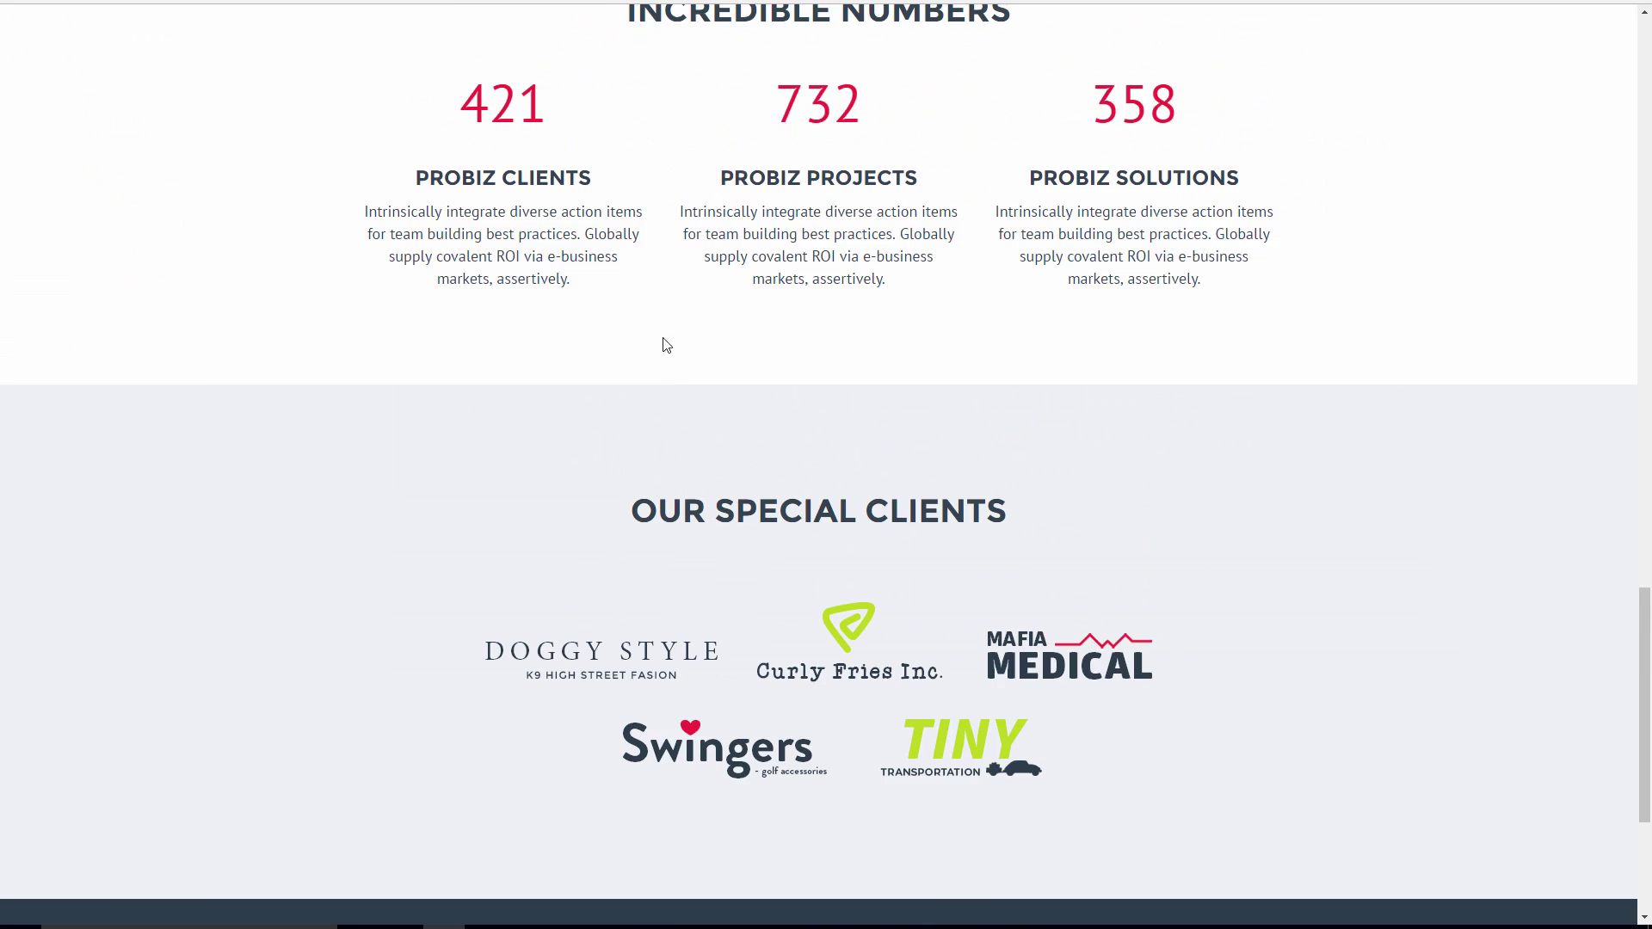
{"action": "scroll", "coordinate": [680, 405], "scroll_direction": "down", "scroll_amount": 4}
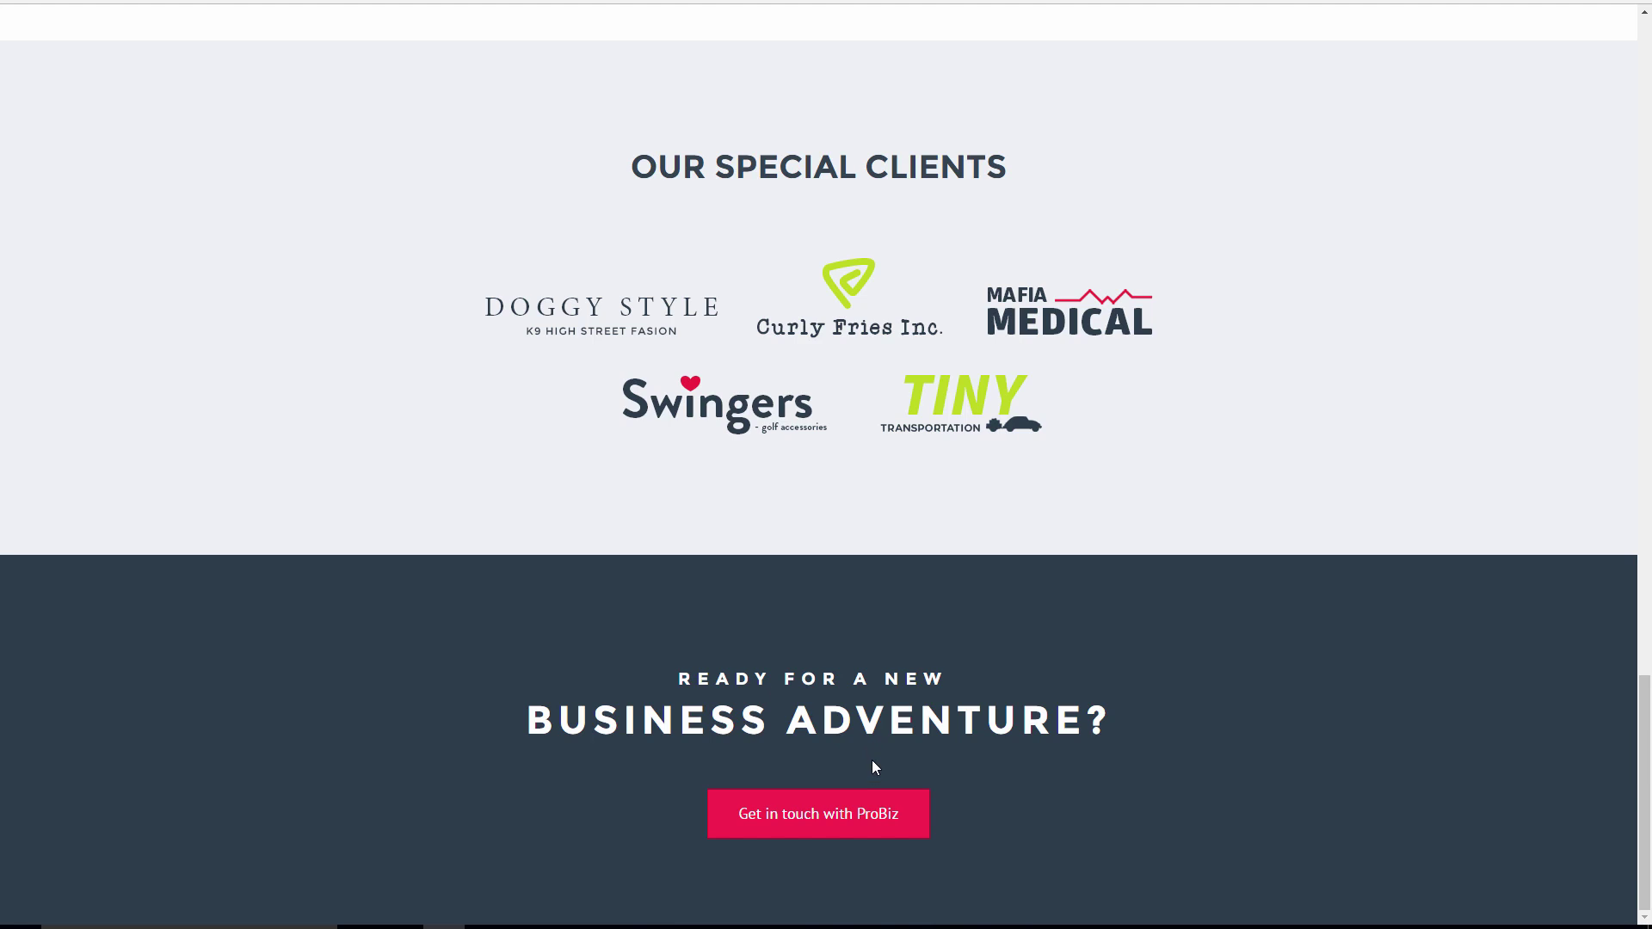
{"action": "scroll", "coordinate": [873, 759], "scroll_direction": "up", "scroll_amount": 20}
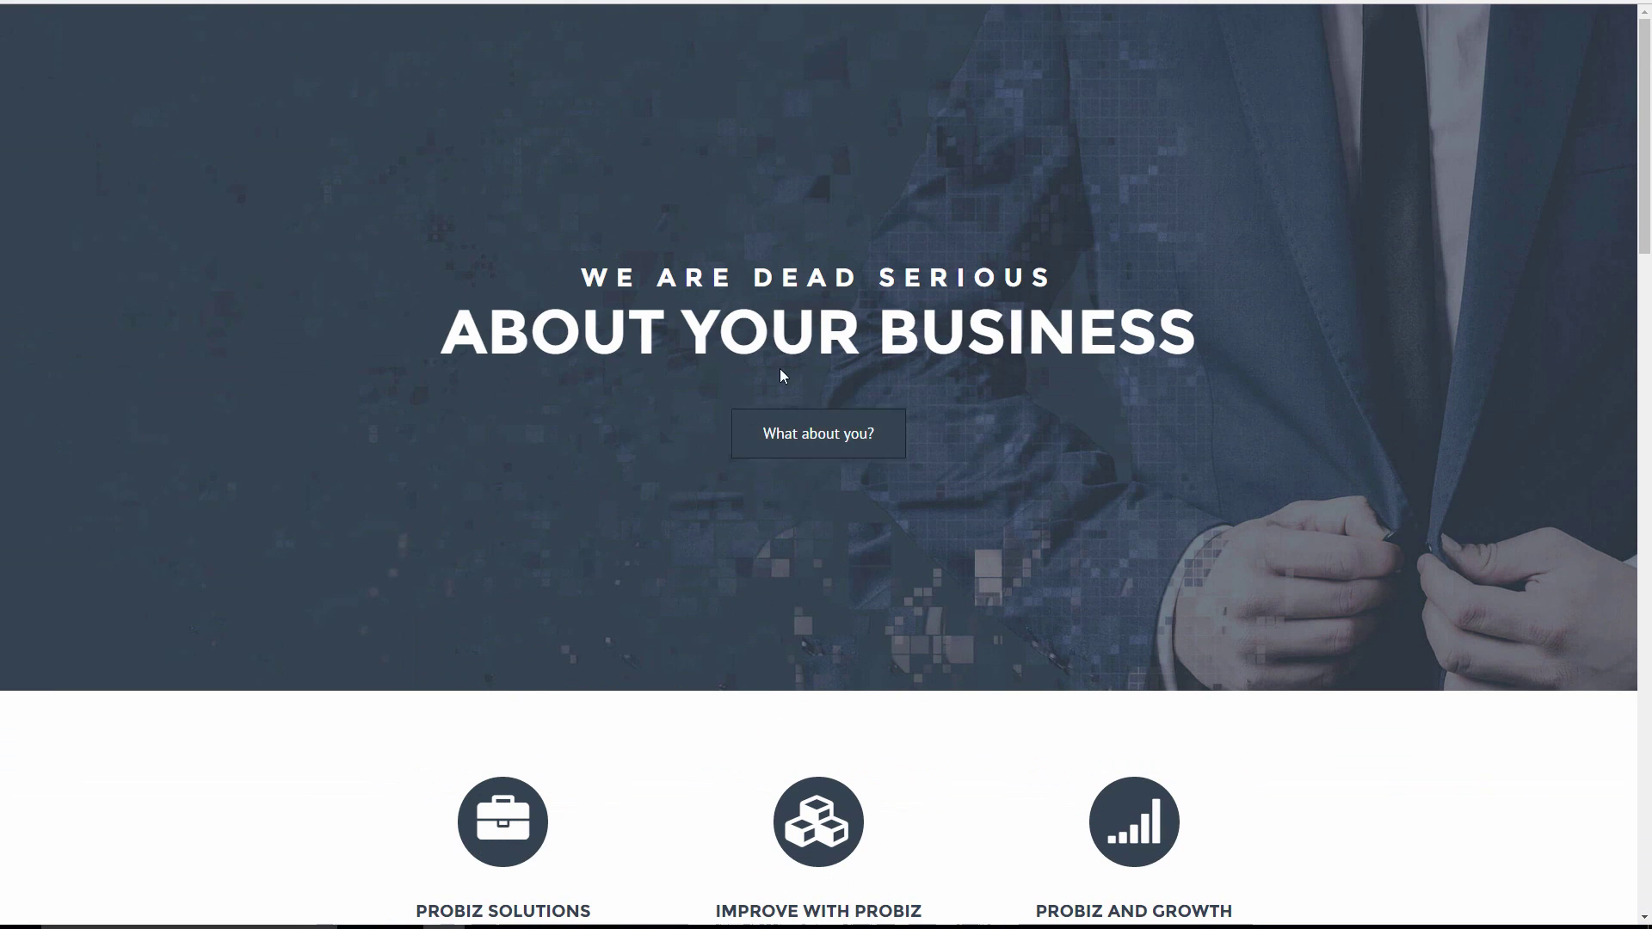
{"action": "scroll", "coordinate": [757, 516], "scroll_direction": "down", "scroll_amount": 20}
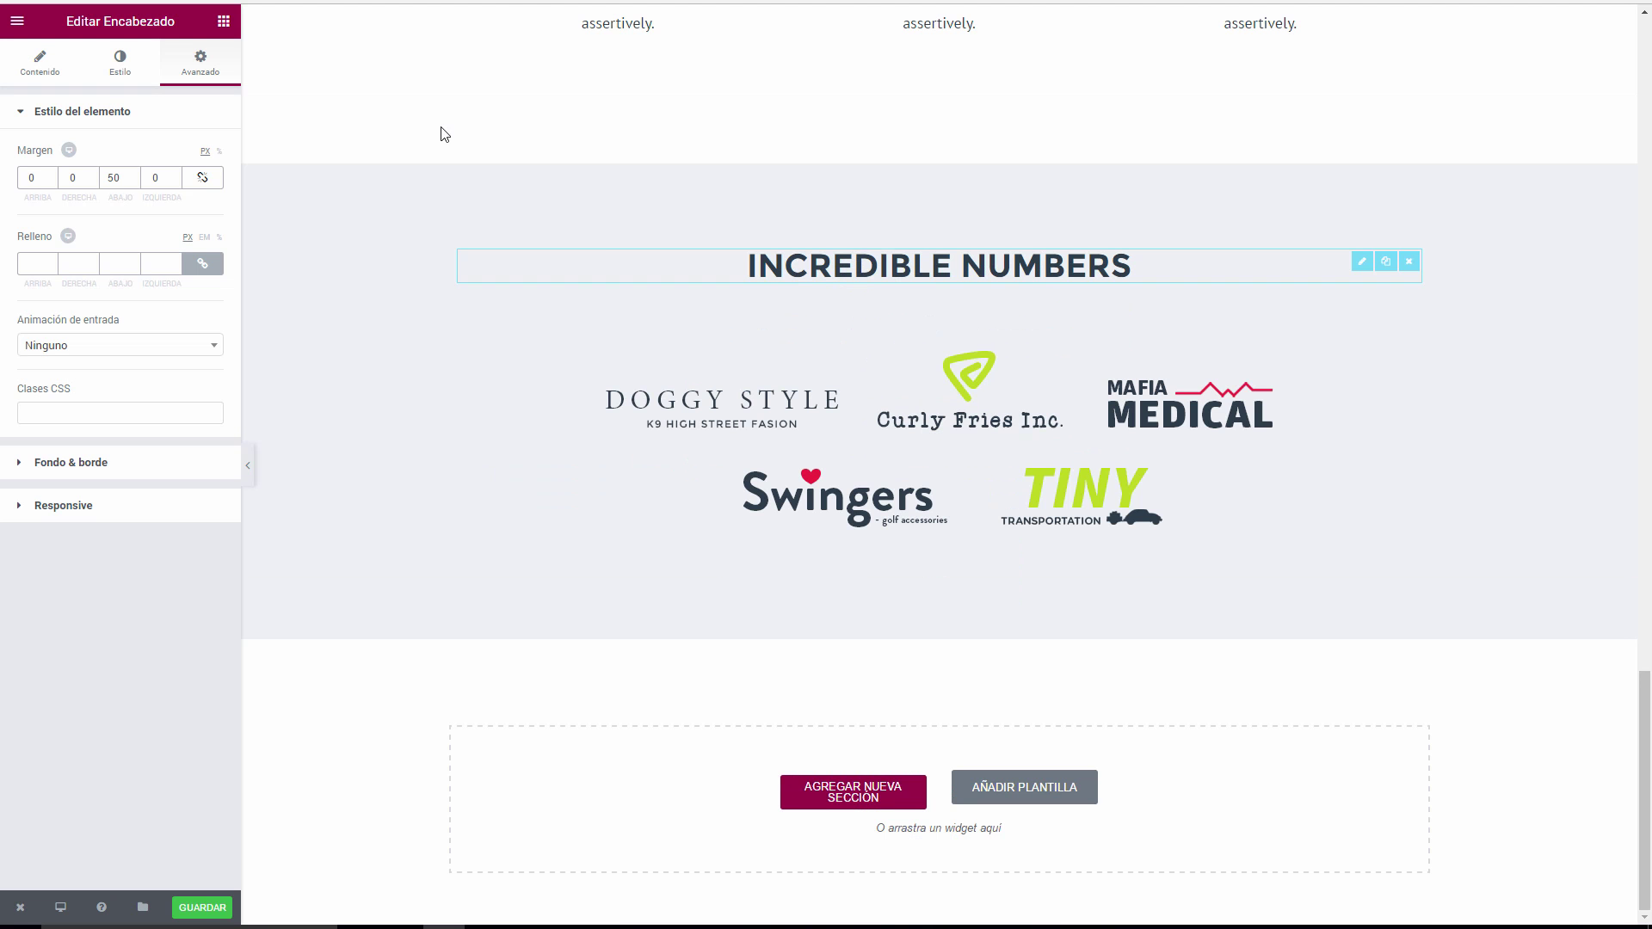
Duplicate the ABOUT YOUR BUSINESS hero section and move the copy to the page's end, below the logo section.
{"action": "scroll", "coordinate": [593, 361], "scroll_direction": "up", "scroll_amount": 15}
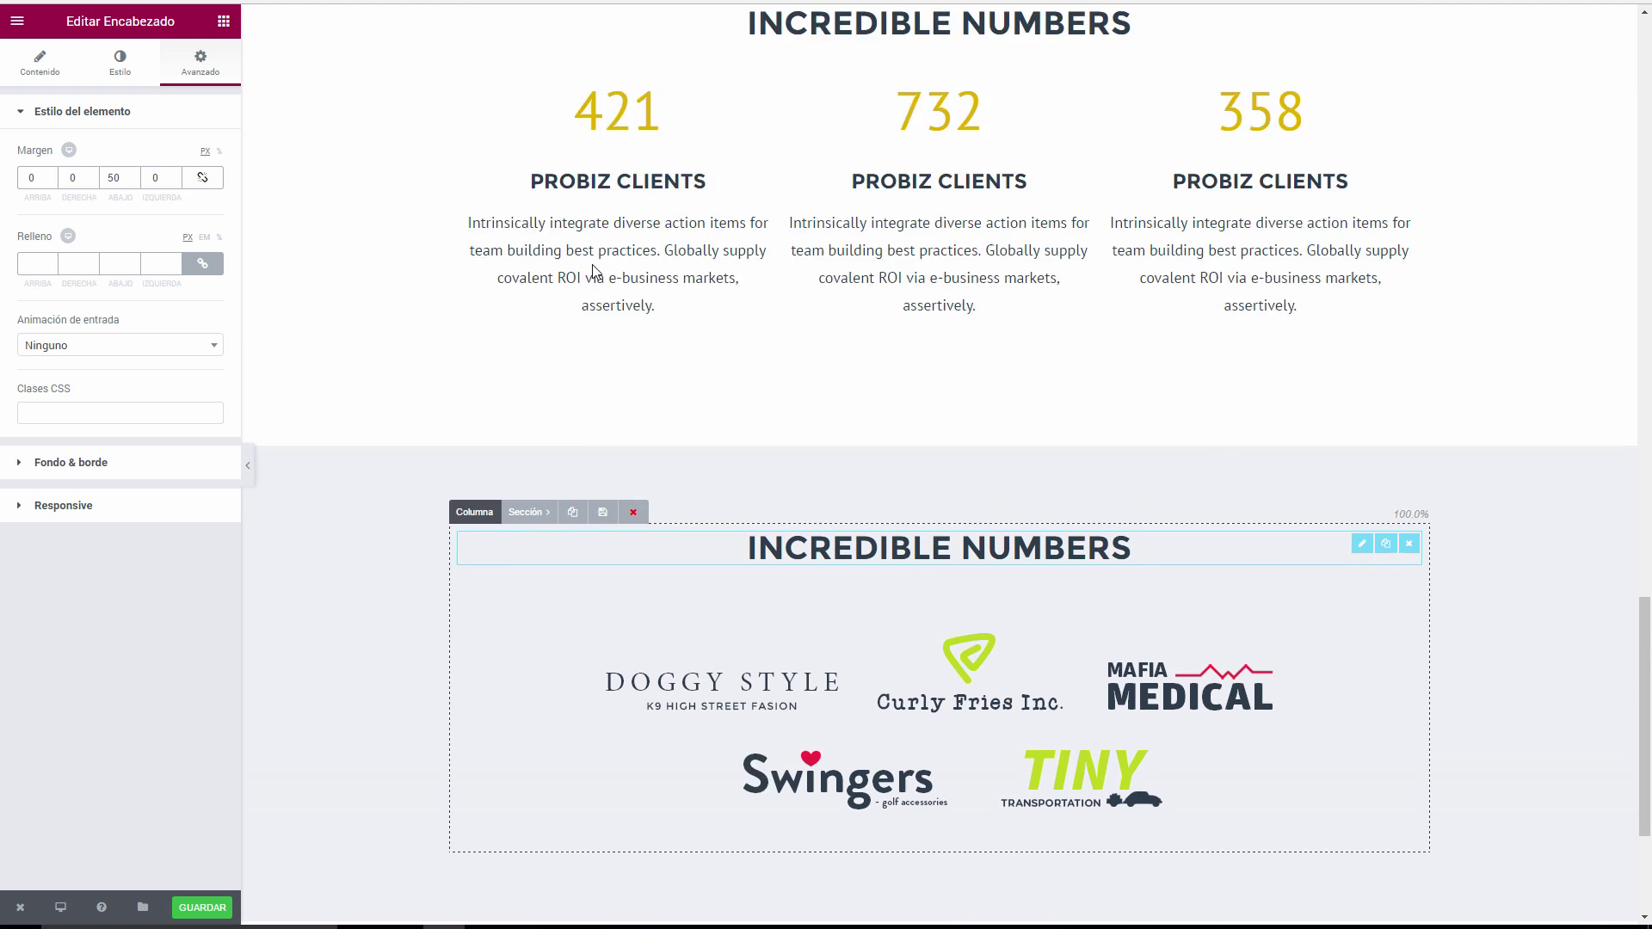
{"action": "scroll", "coordinate": [629, 293], "scroll_direction": "up", "scroll_amount": 7}
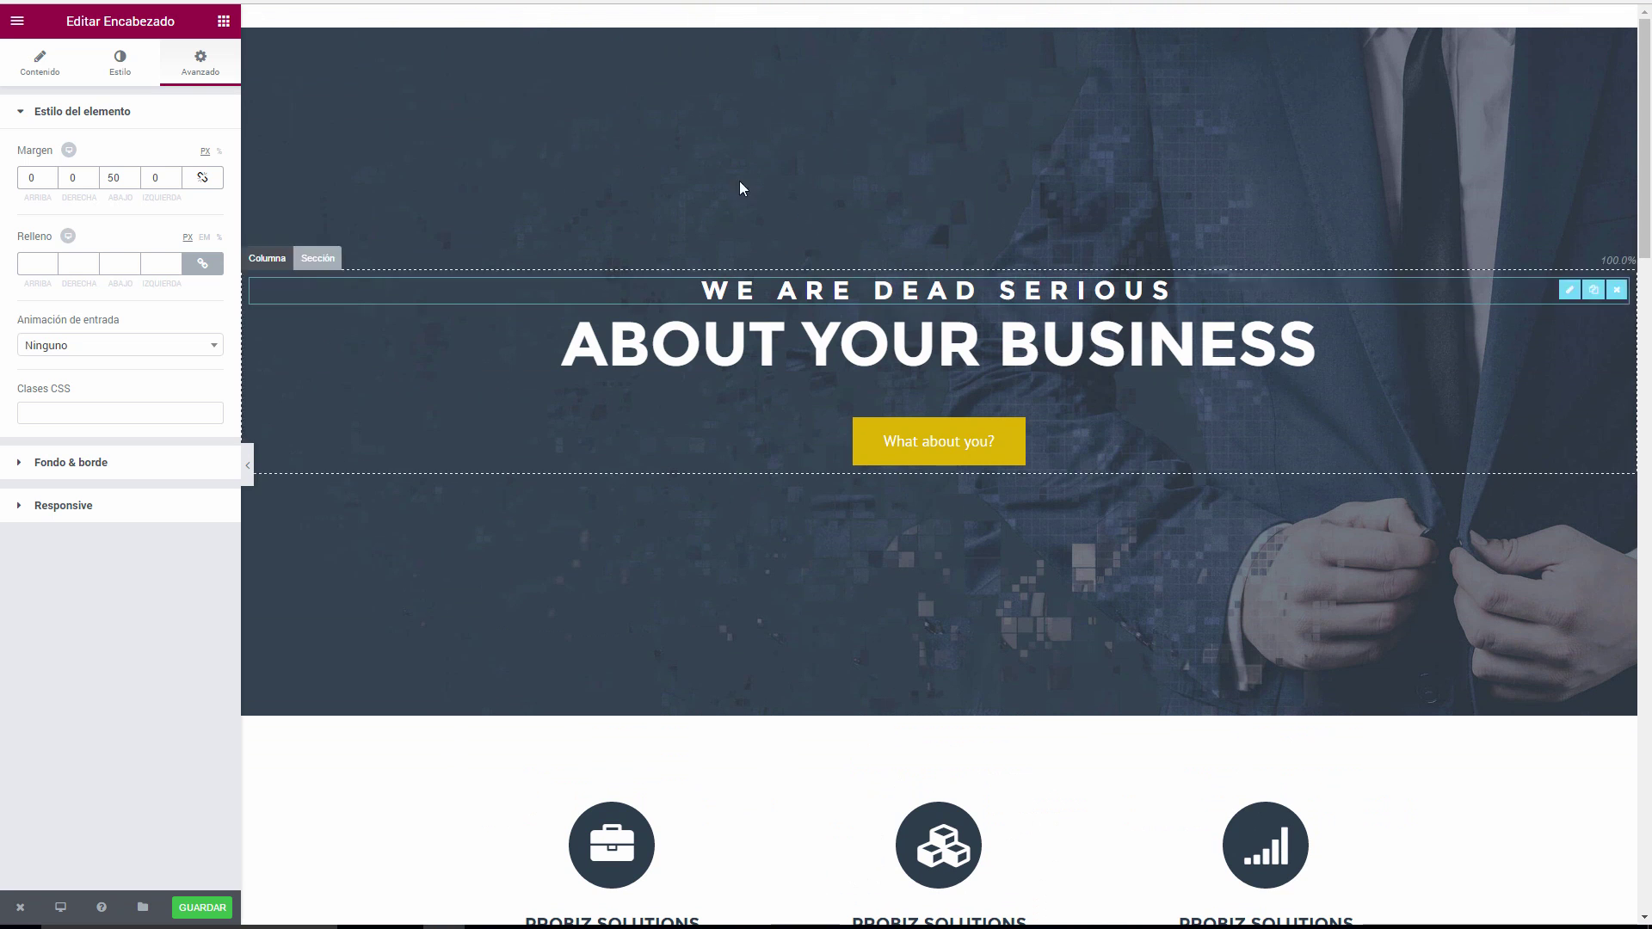
{"action": "left_click", "coordinate": [321, 267]}
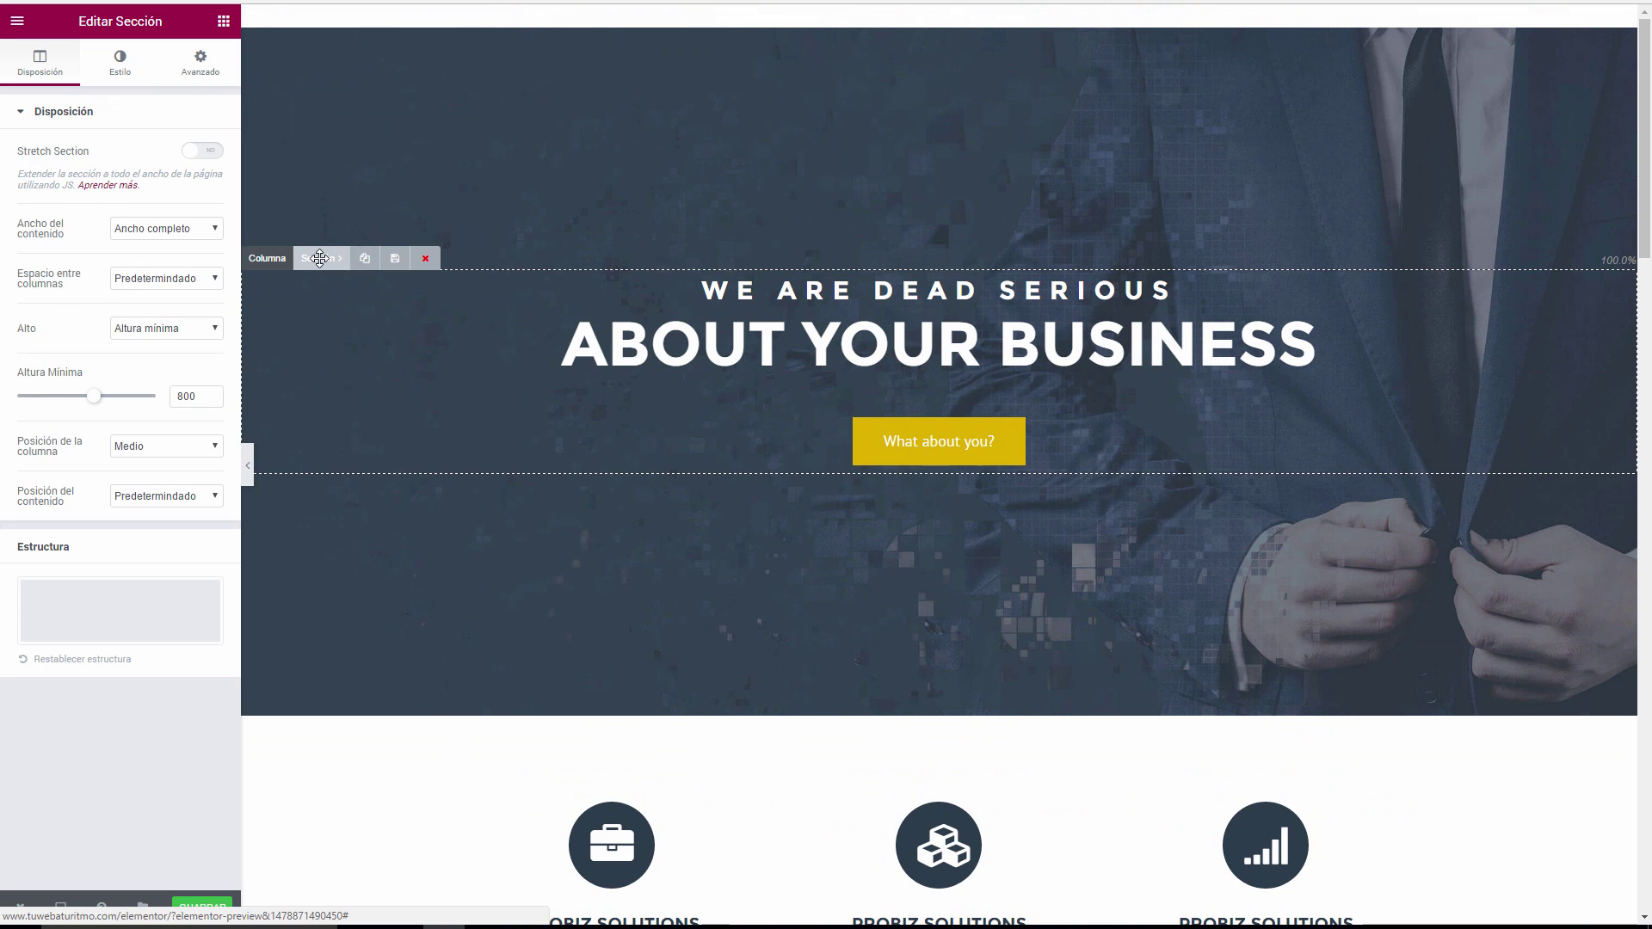
{"action": "left_click", "coordinate": [367, 267]}
{"action": "scroll", "coordinate": [686, 421], "scroll_direction": "down", "scroll_amount": 8}
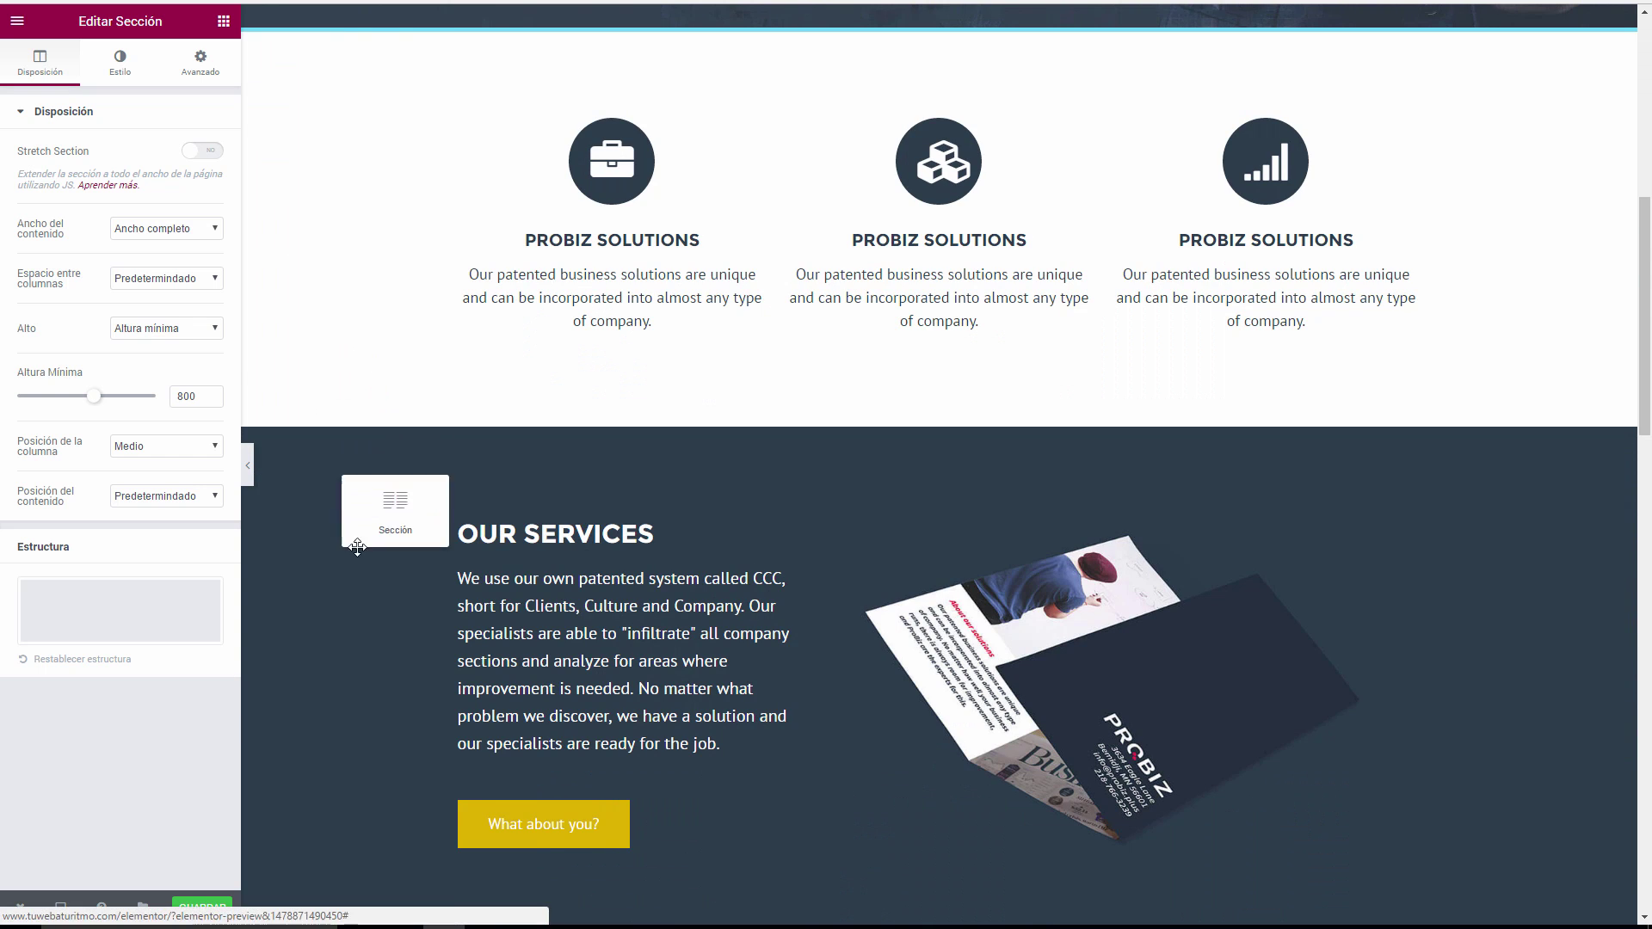
{"action": "scroll", "coordinate": [370, 516], "scroll_direction": "down", "scroll_amount": 8}
{"action": "scroll", "coordinate": [362, 899], "scroll_direction": "down", "scroll_amount": 6}
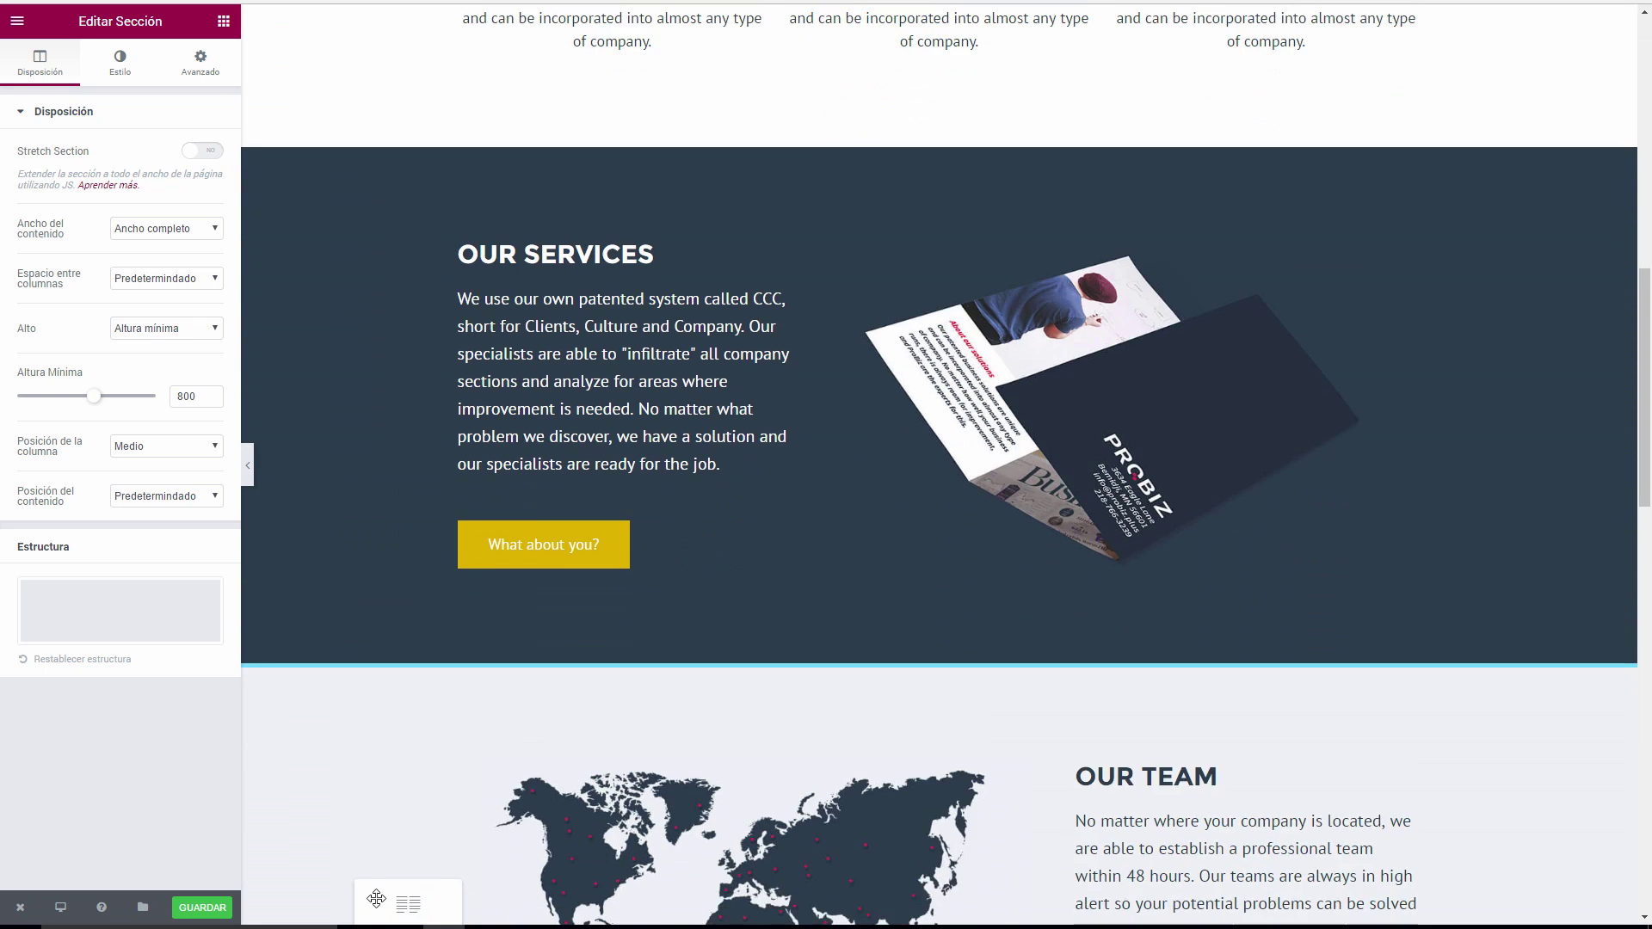
{"action": "scroll", "coordinate": [383, 898], "scroll_direction": "down", "scroll_amount": 7}
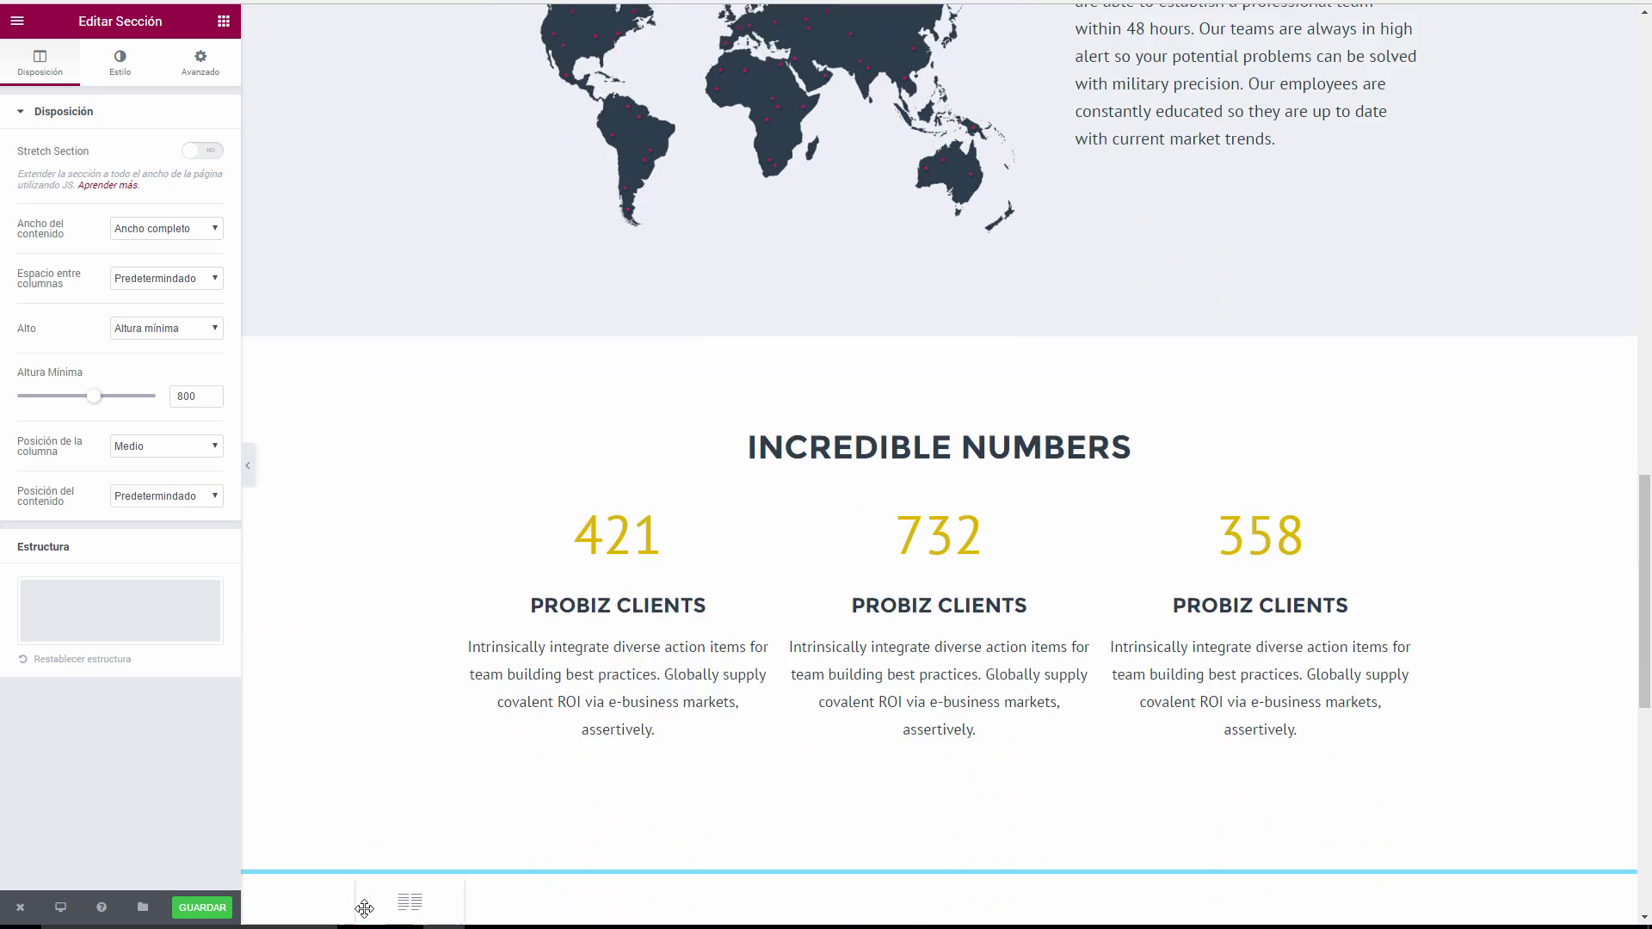
{"action": "scroll", "coordinate": [365, 909], "scroll_direction": "down", "scroll_amount": 8}
{"action": "left_click_drag", "start_coordinate": [458, 899], "coordinate": [518, 634]}
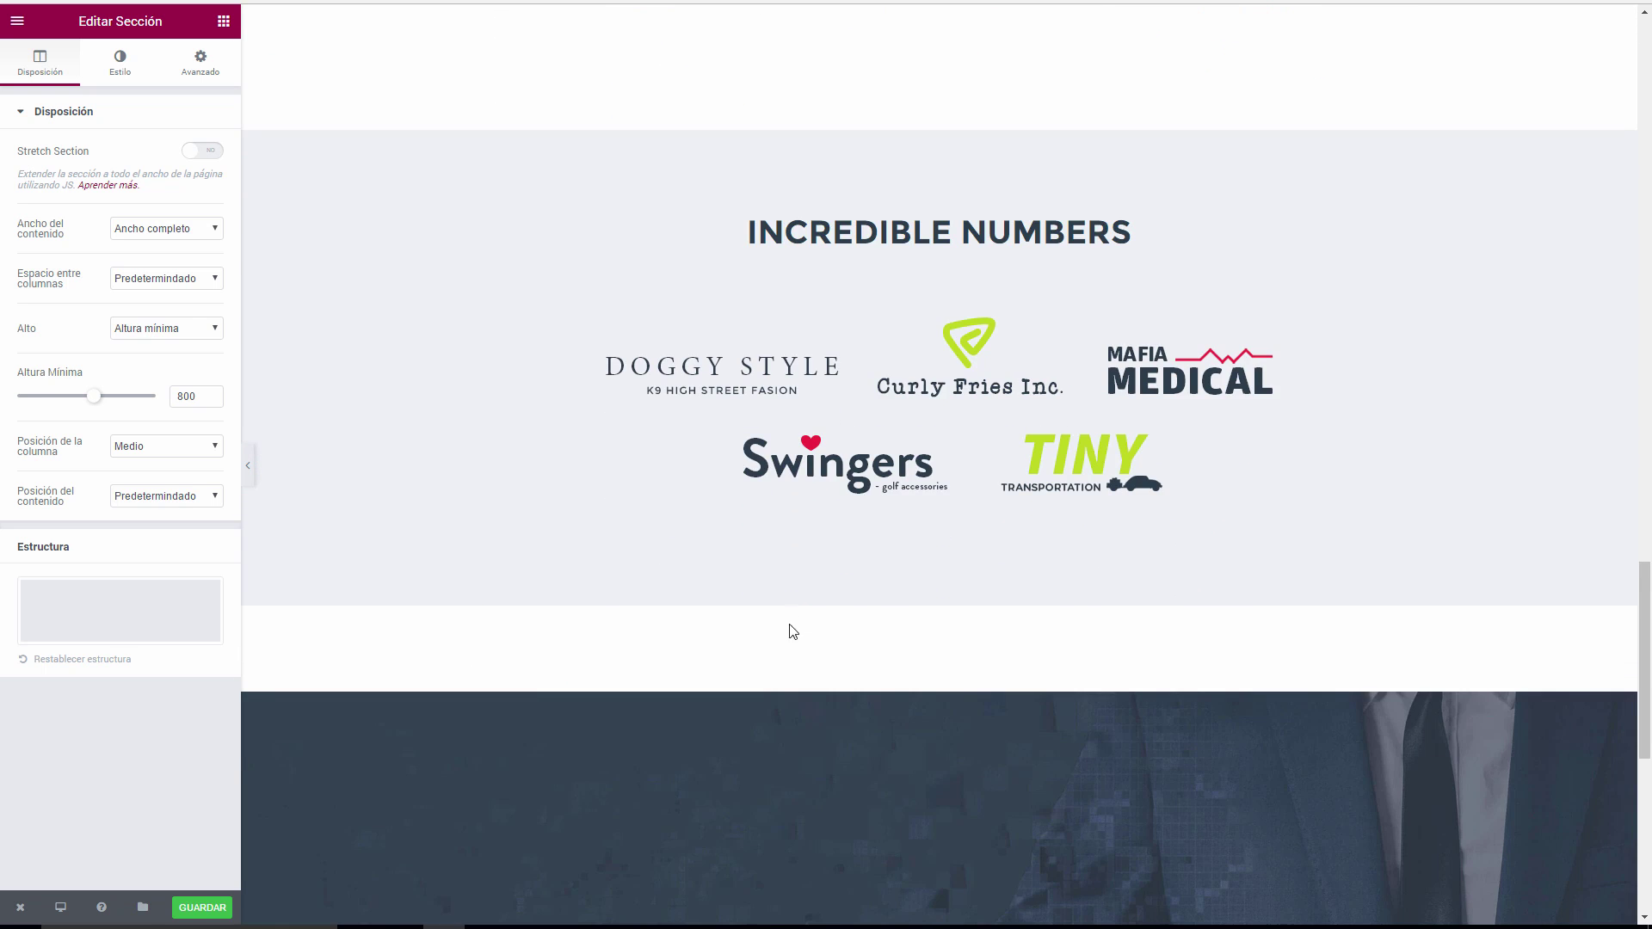
{"action": "scroll", "coordinate": [849, 565], "scroll_direction": "down", "scroll_amount": 3}
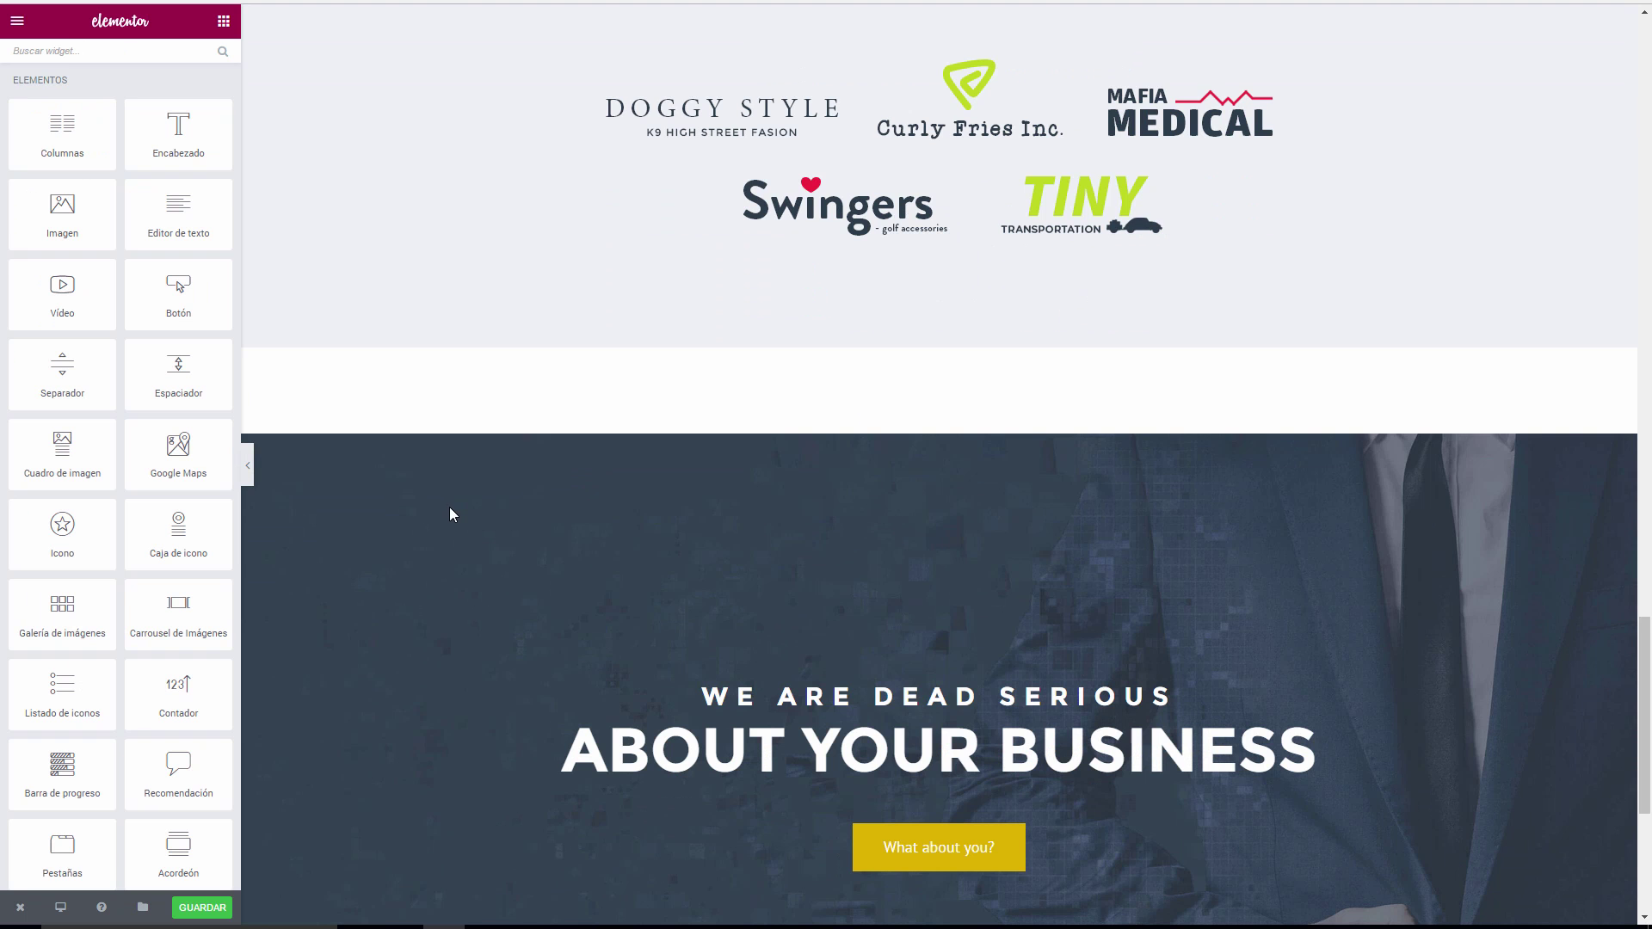
{"action": "scroll", "coordinate": [452, 516], "scroll_direction": "down", "scroll_amount": 2}
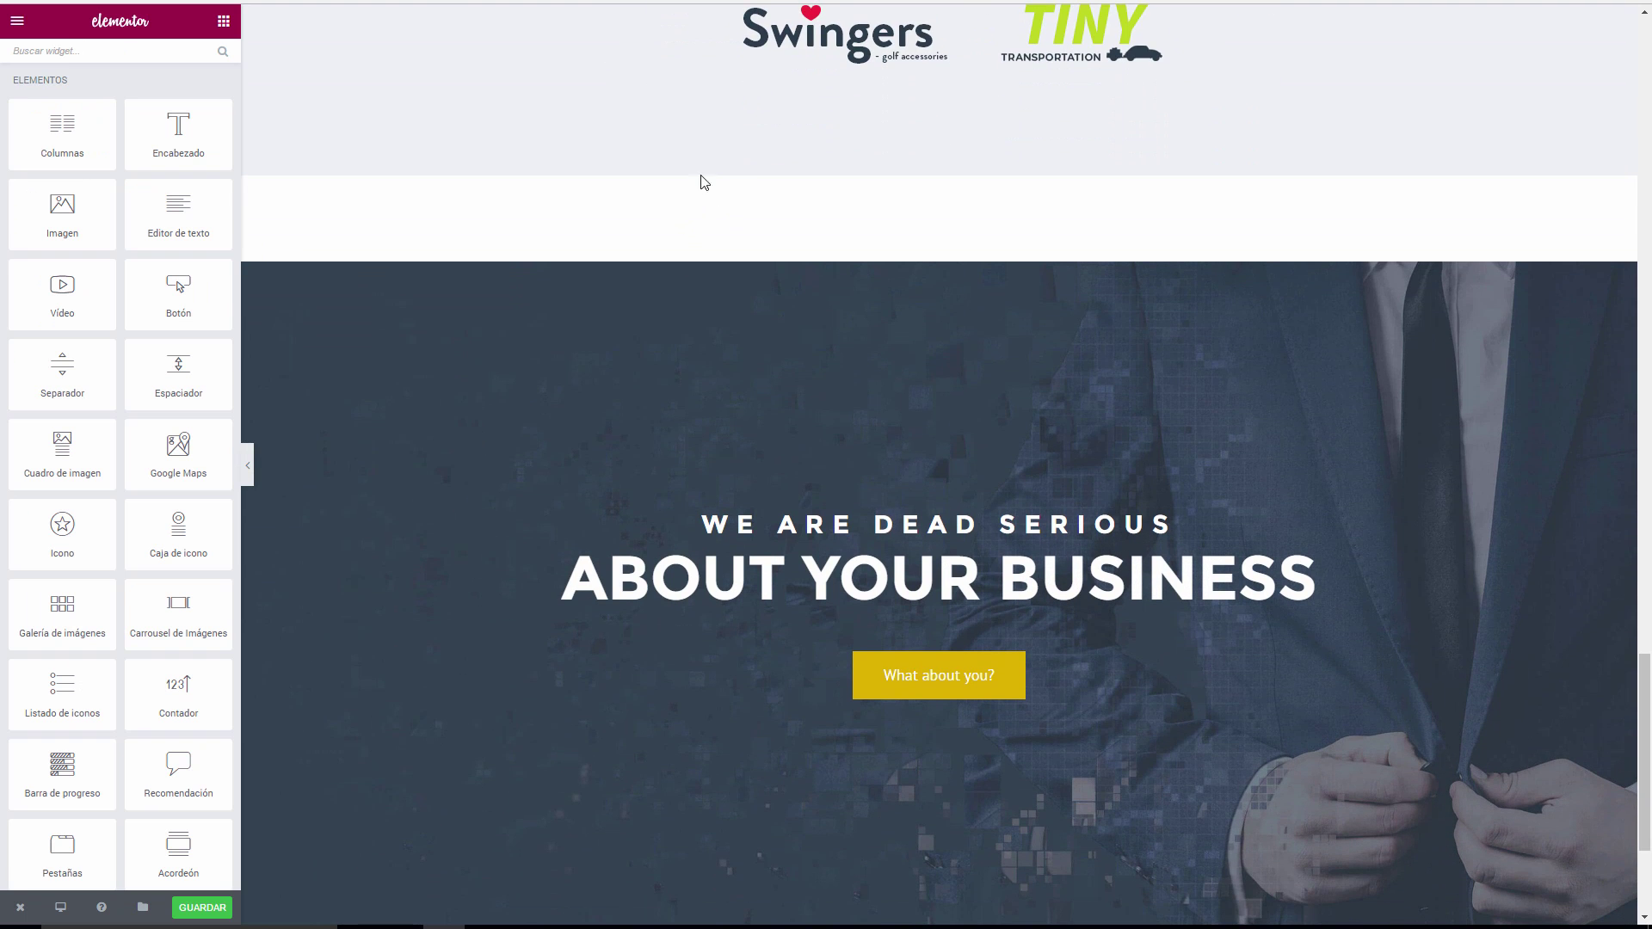
{"action": "scroll", "coordinate": [721, 243], "scroll_direction": "up", "scroll_amount": 5}
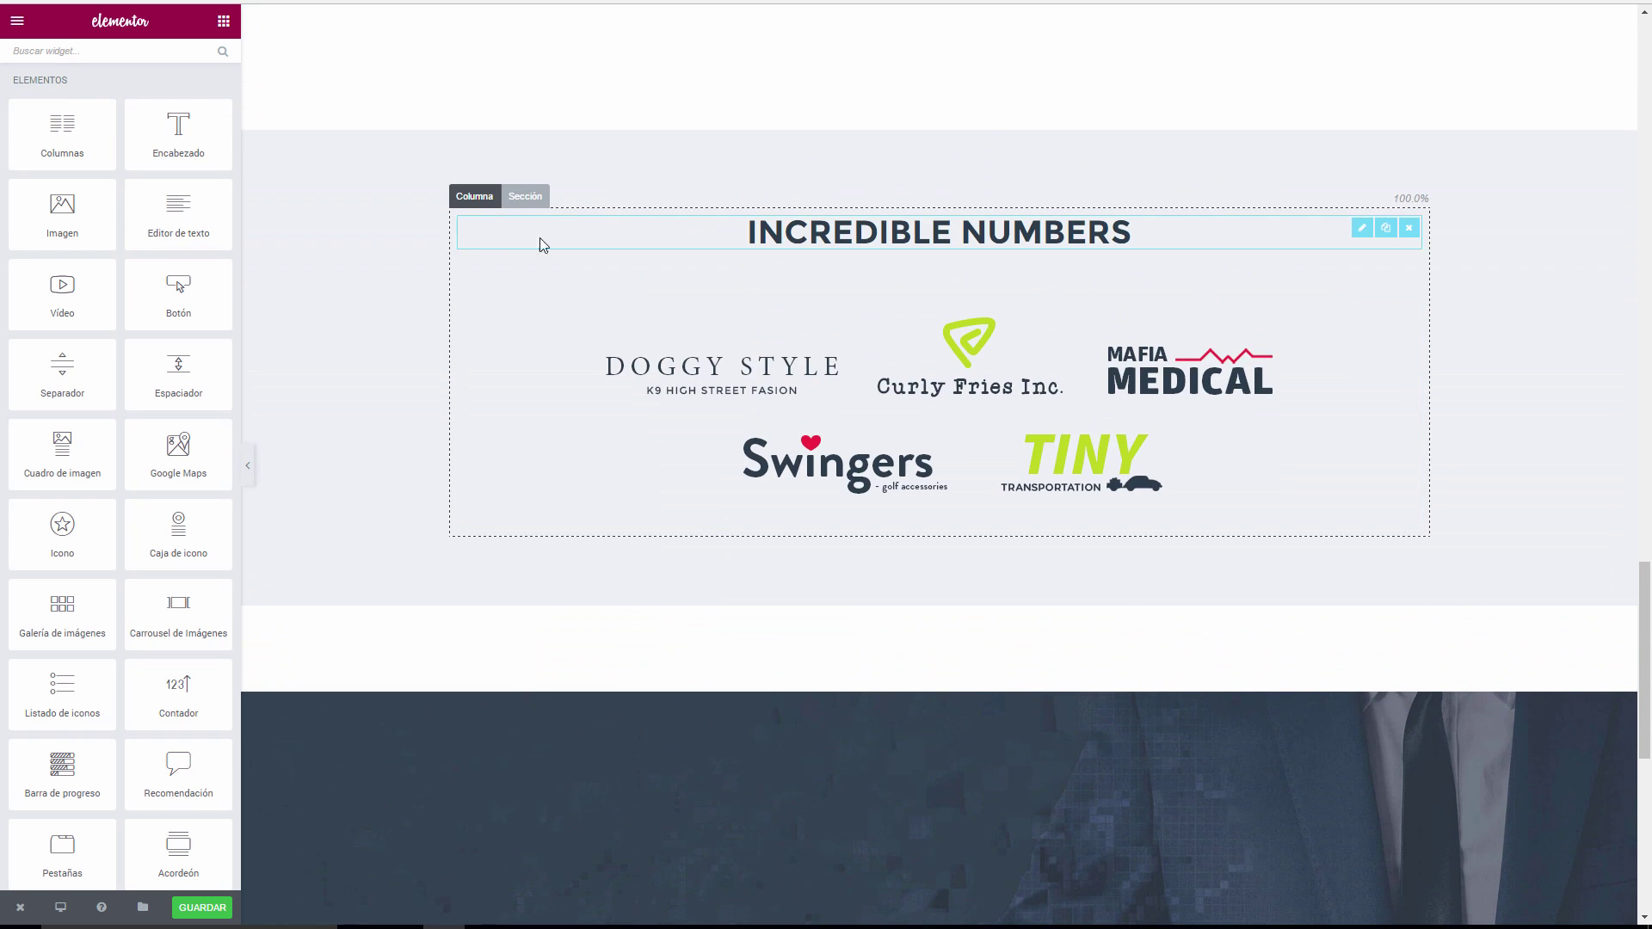
Unlink the logo section's margin values and set its bottom margin to 0 px.
{"action": "left_click", "coordinate": [528, 196]}
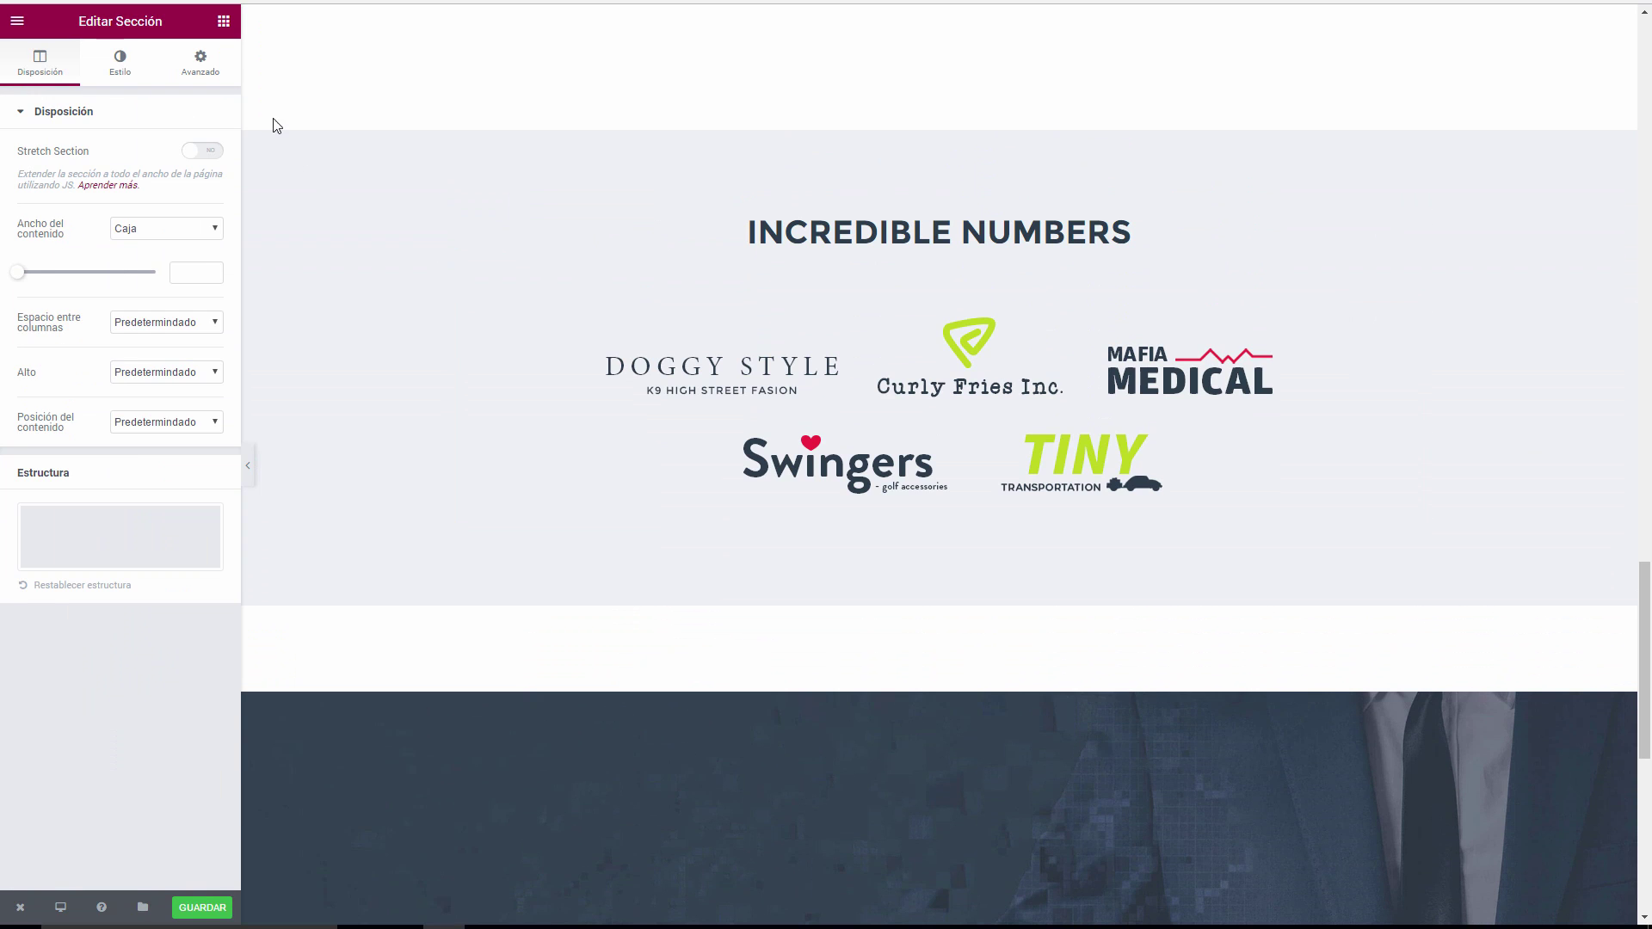
{"action": "left_click", "coordinate": [200, 67]}
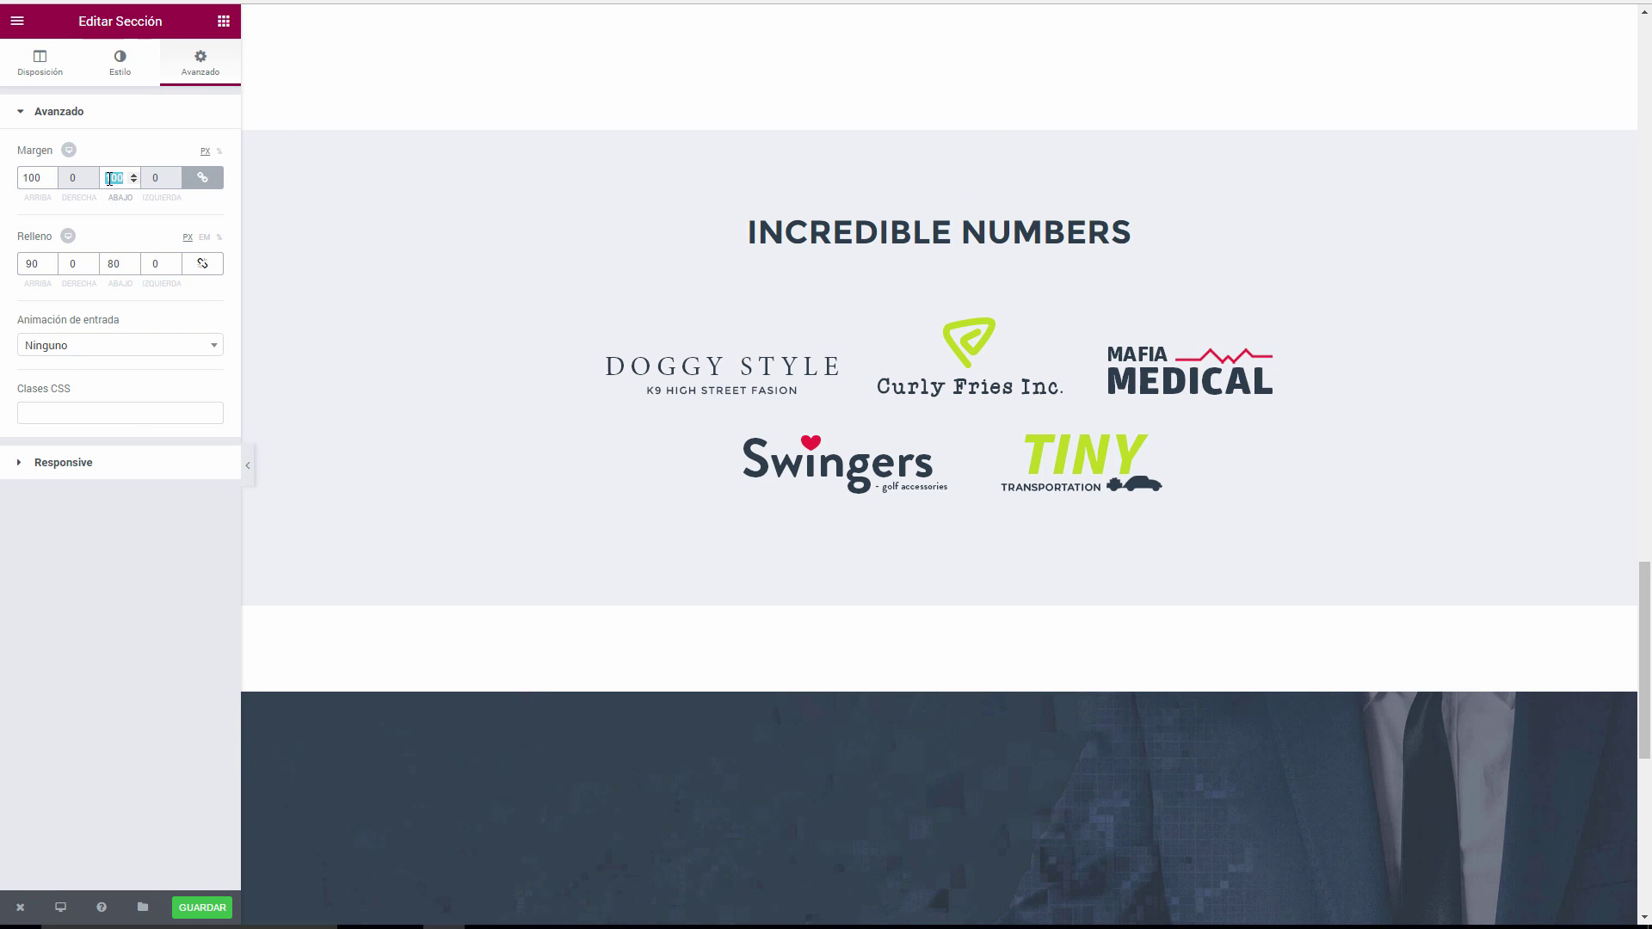
{"action": "left_click", "coordinate": [202, 177]}
{"action": "type", "text": "0"}
{"action": "scroll", "coordinate": [658, 279], "scroll_direction": "down", "scroll_amount": 4}
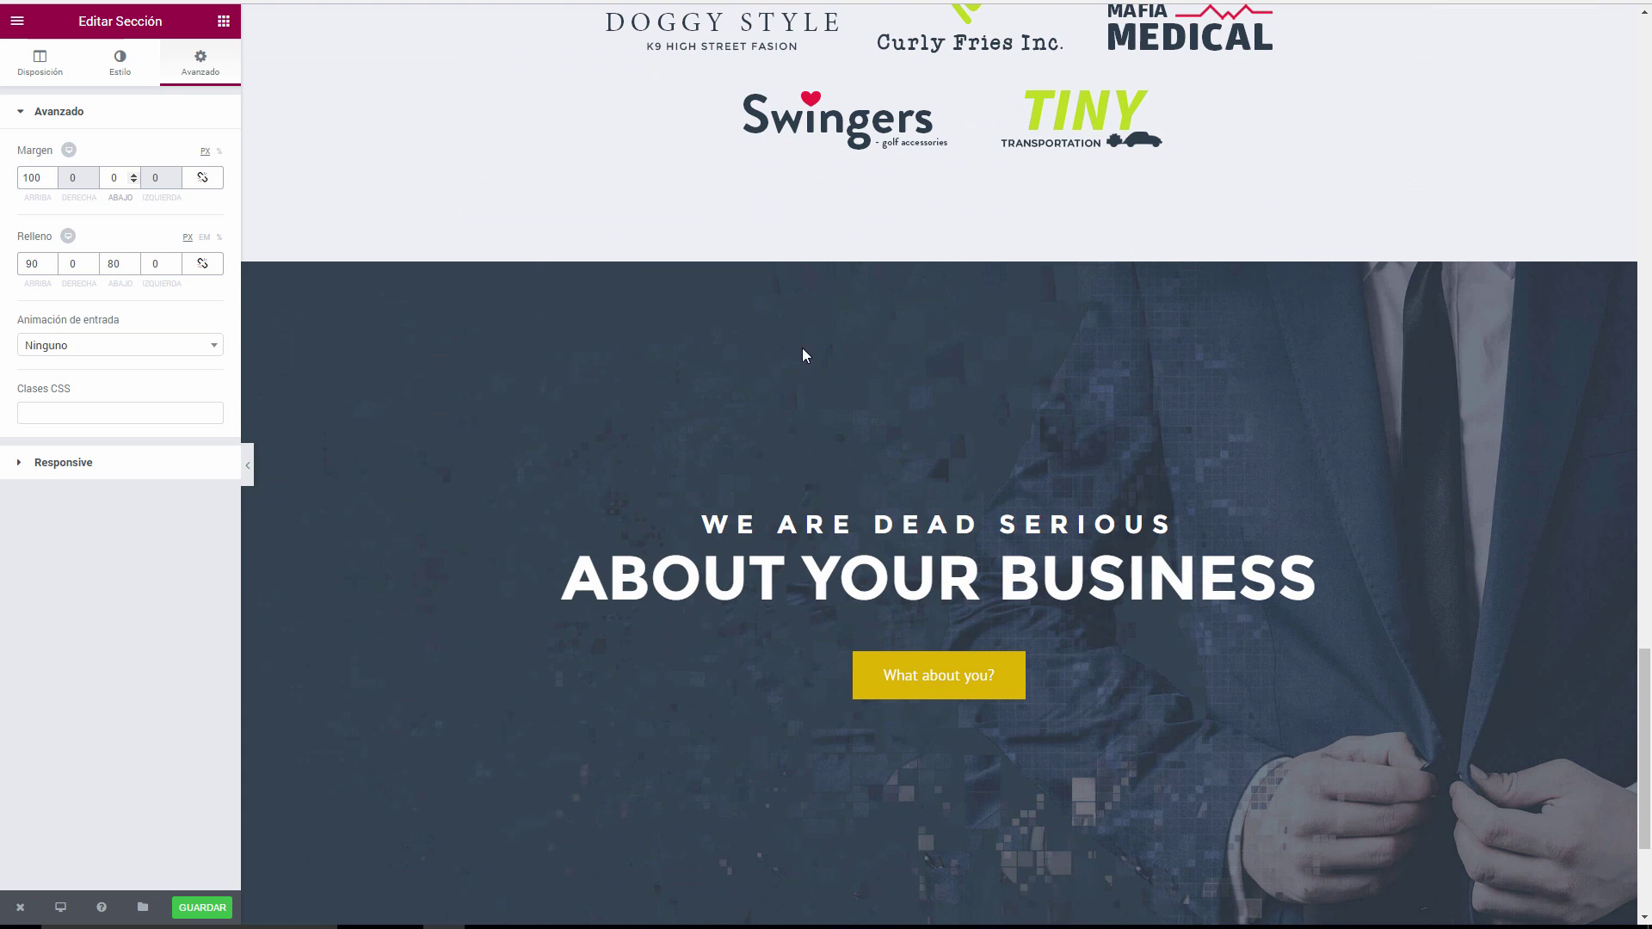
{"action": "scroll", "coordinate": [647, 364], "scroll_direction": "up", "scroll_amount": 3}
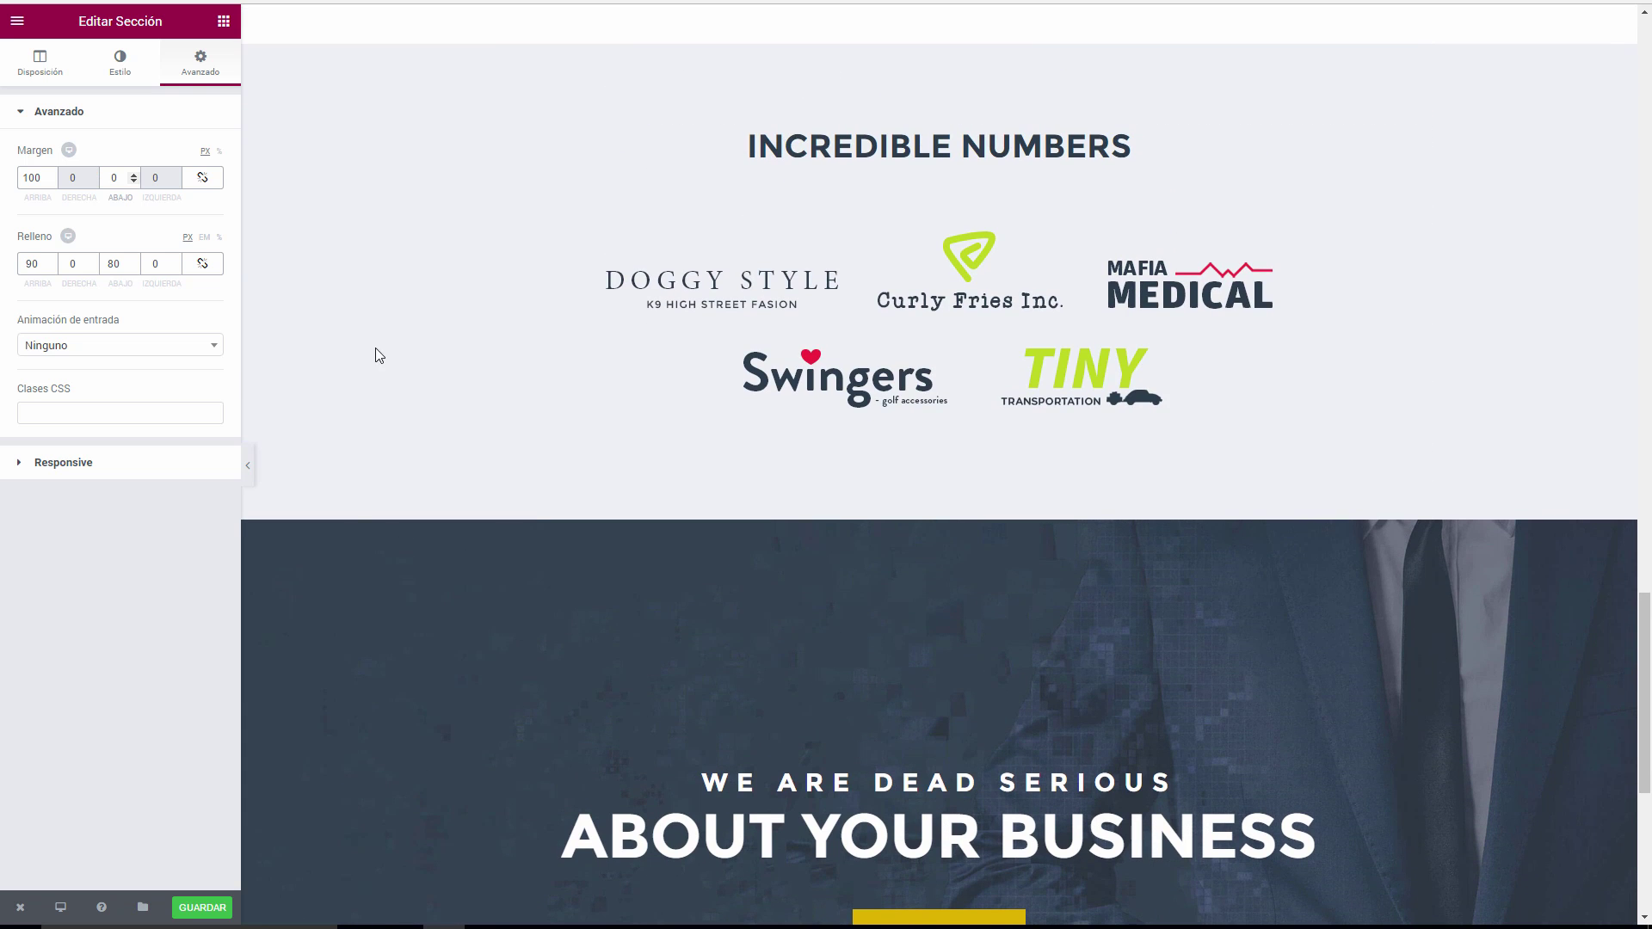
{"action": "scroll", "coordinate": [413, 534], "scroll_direction": "down", "scroll_amount": 2}
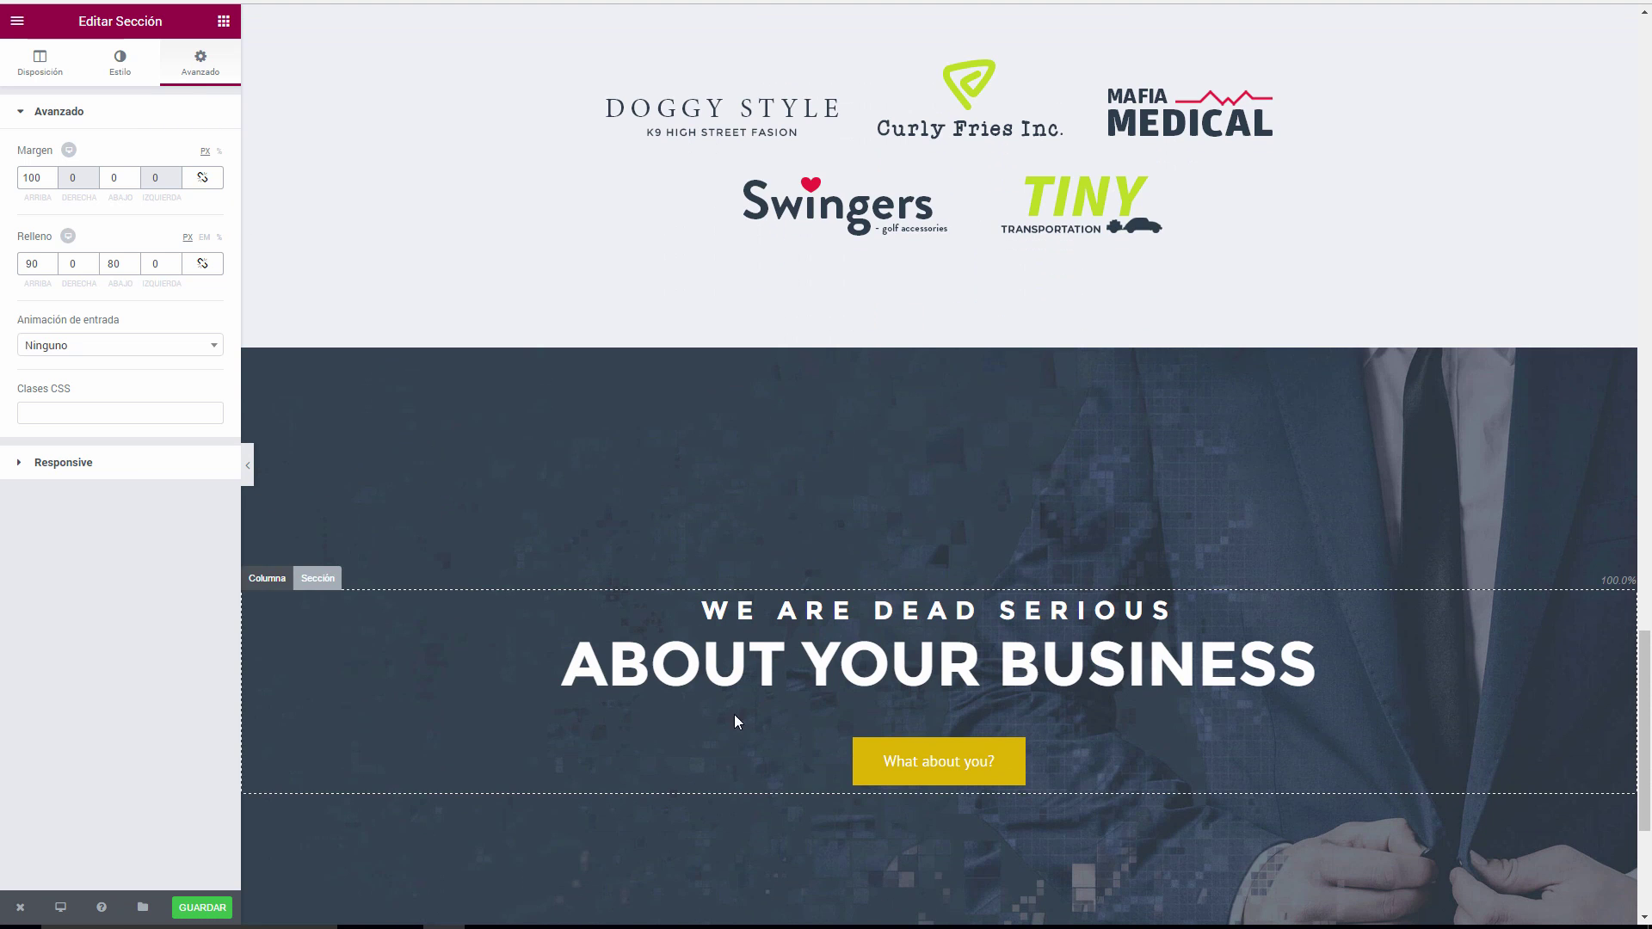
Remove the background image from the duplicated hero section and set its background color to #2c3c4c.
{"action": "left_click", "coordinate": [314, 579]}
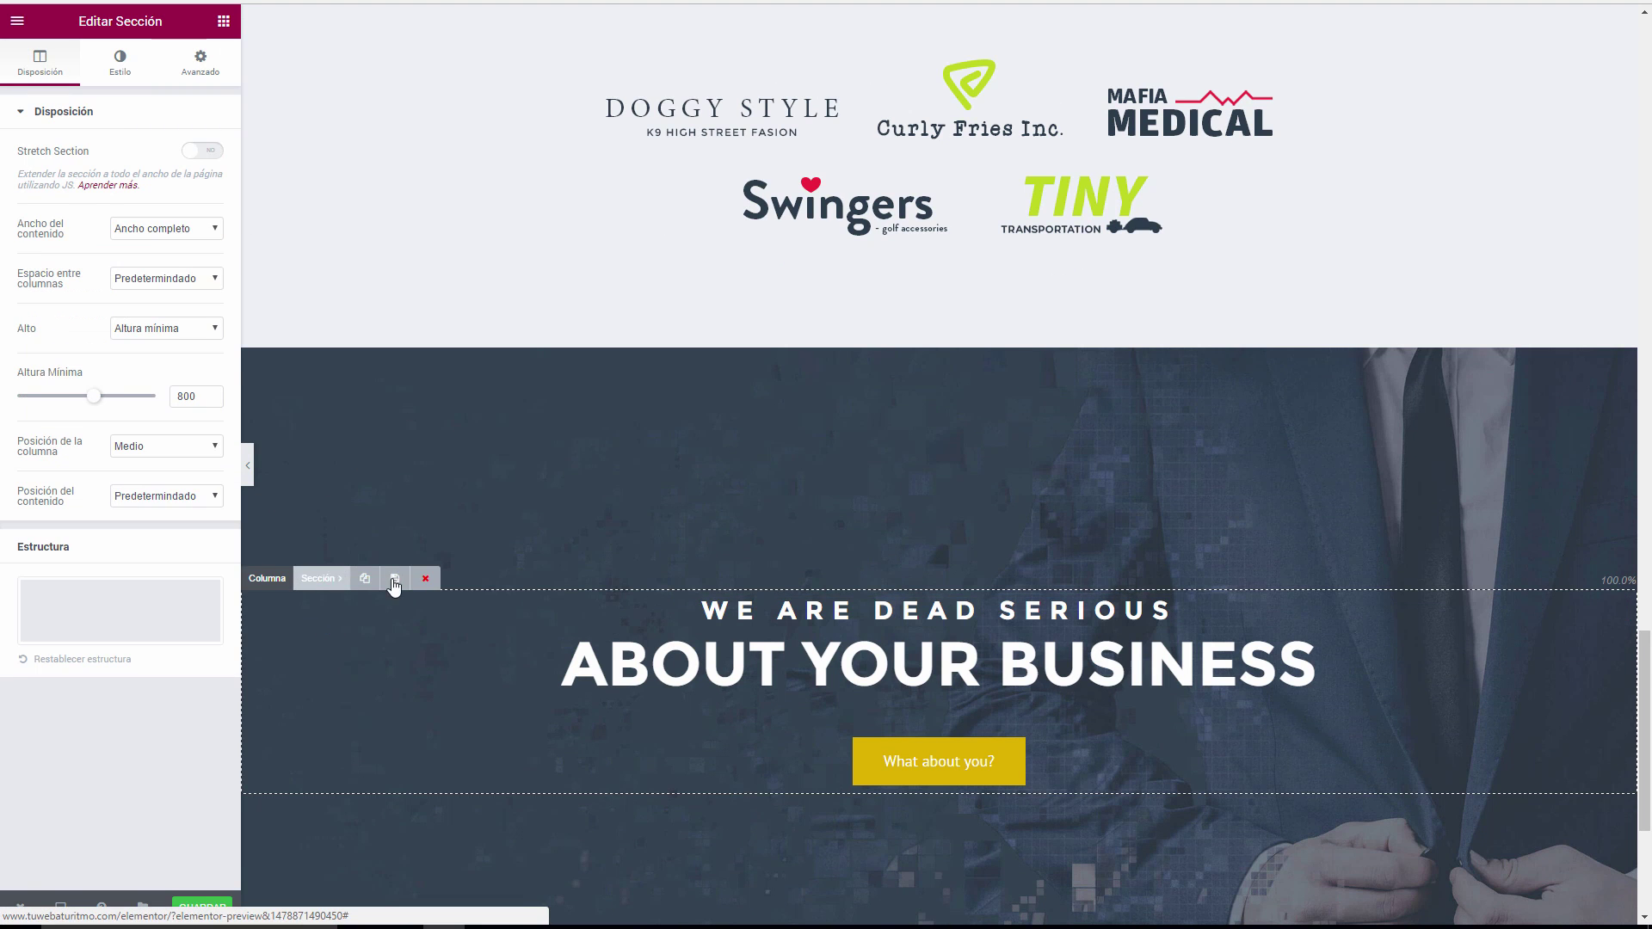
{"action": "scroll", "coordinate": [364, 567], "scroll_direction": "down", "scroll_amount": 2}
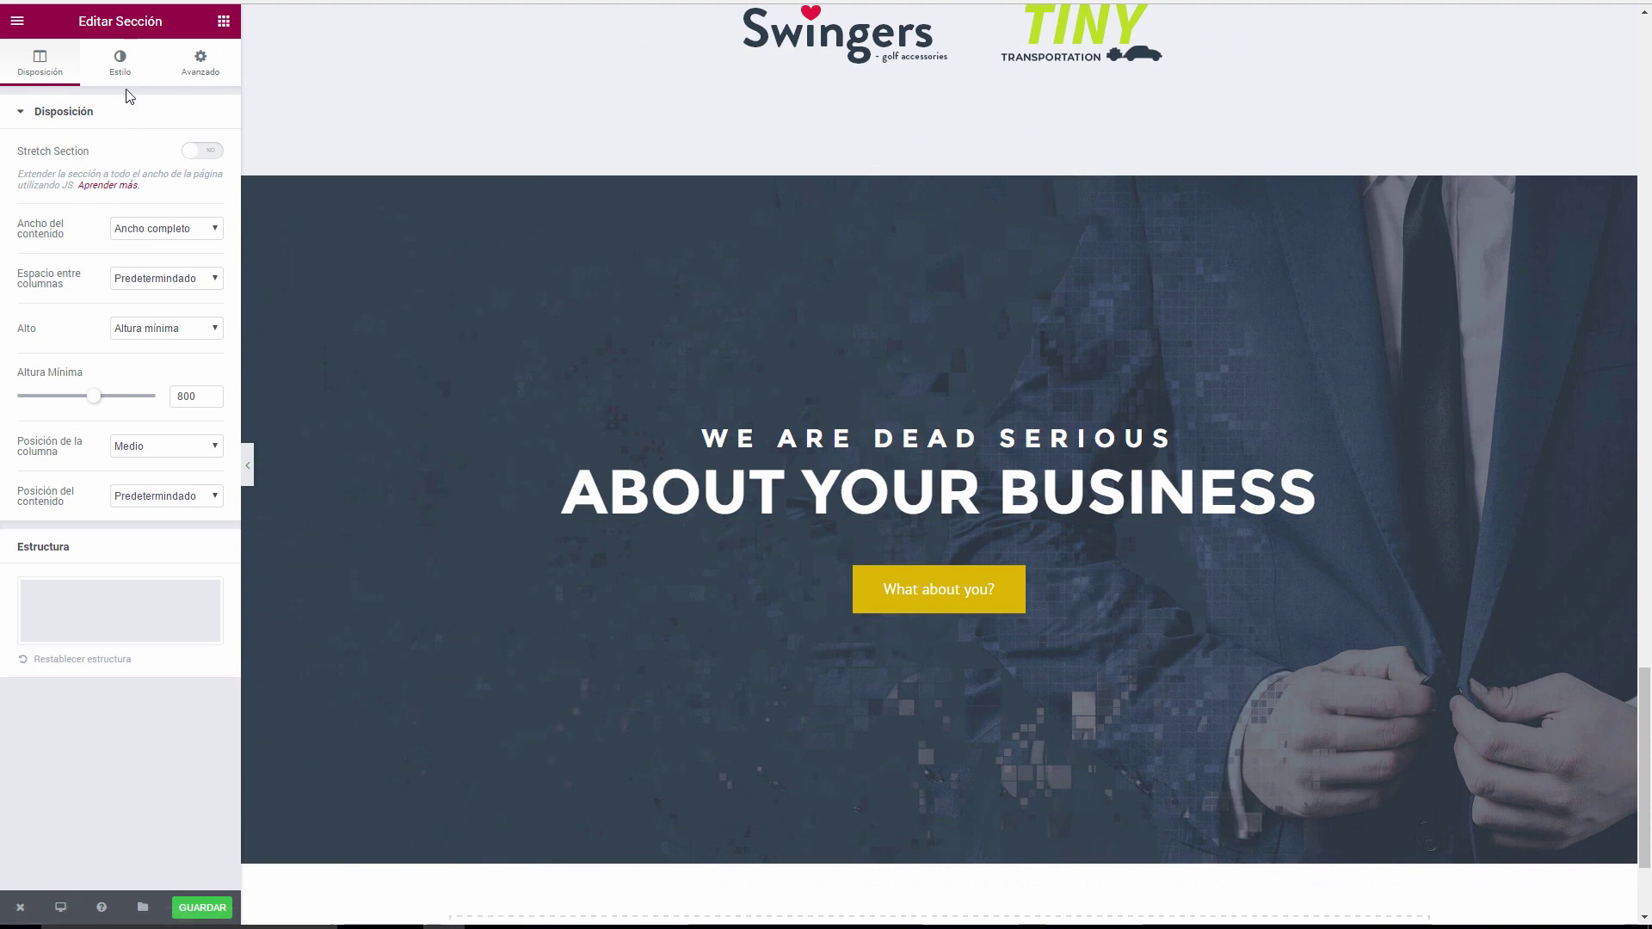
{"action": "left_click", "coordinate": [125, 69]}
{"action": "left_click", "coordinate": [119, 392]}
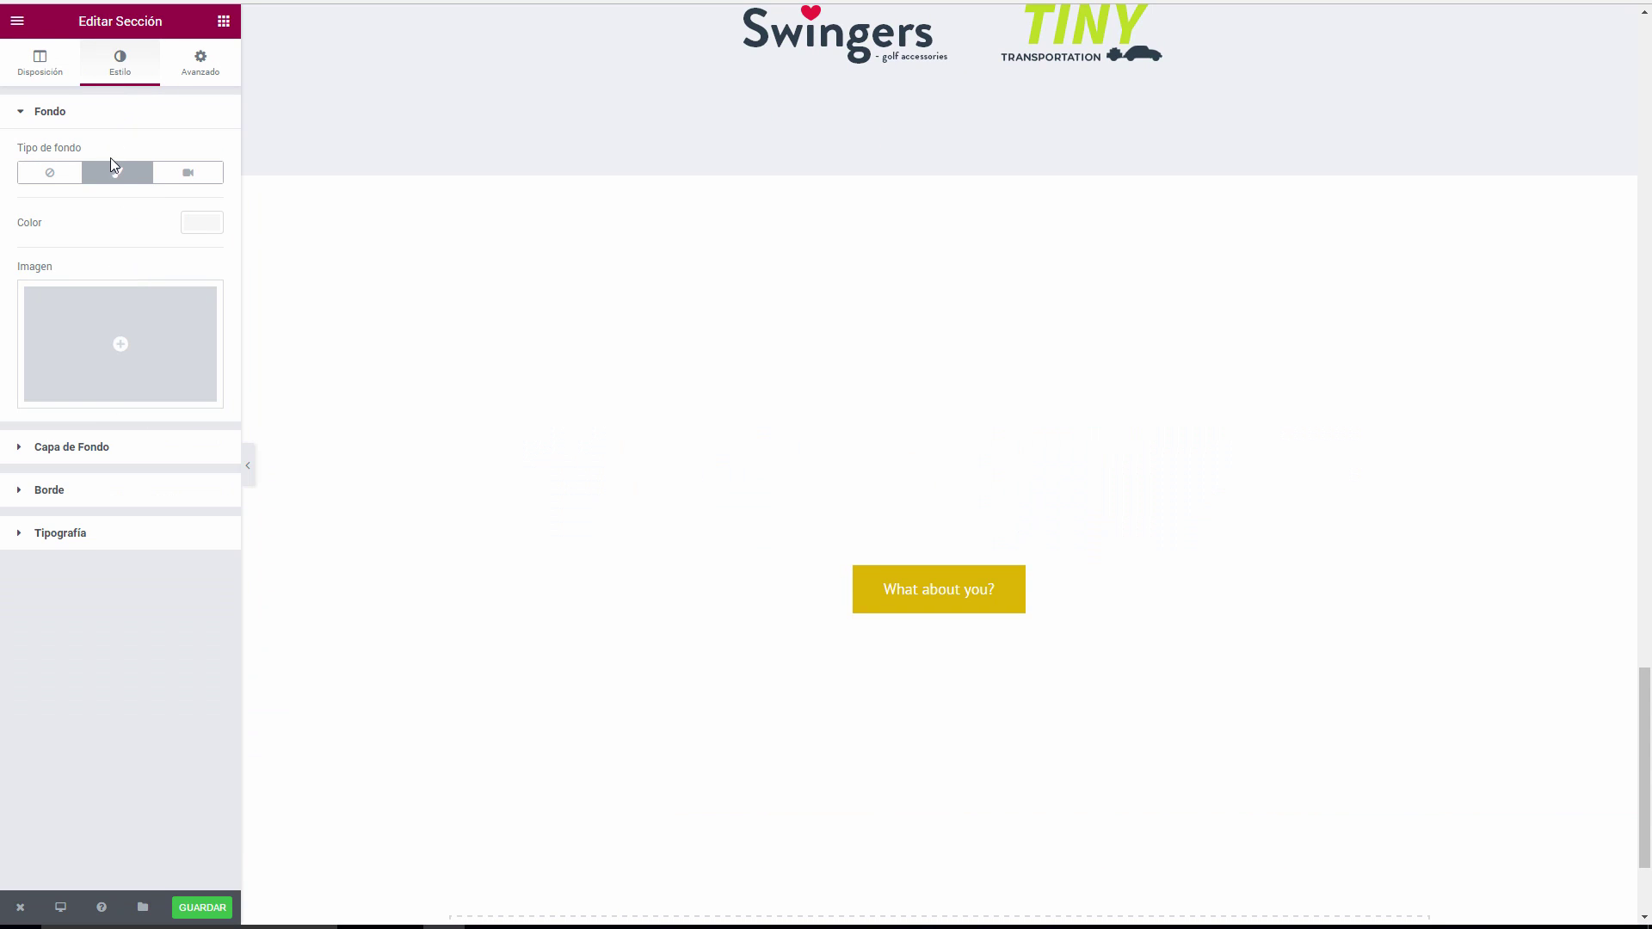
{"action": "left_click", "coordinate": [202, 223]}
{"action": "left_click", "coordinate": [28, 407]}
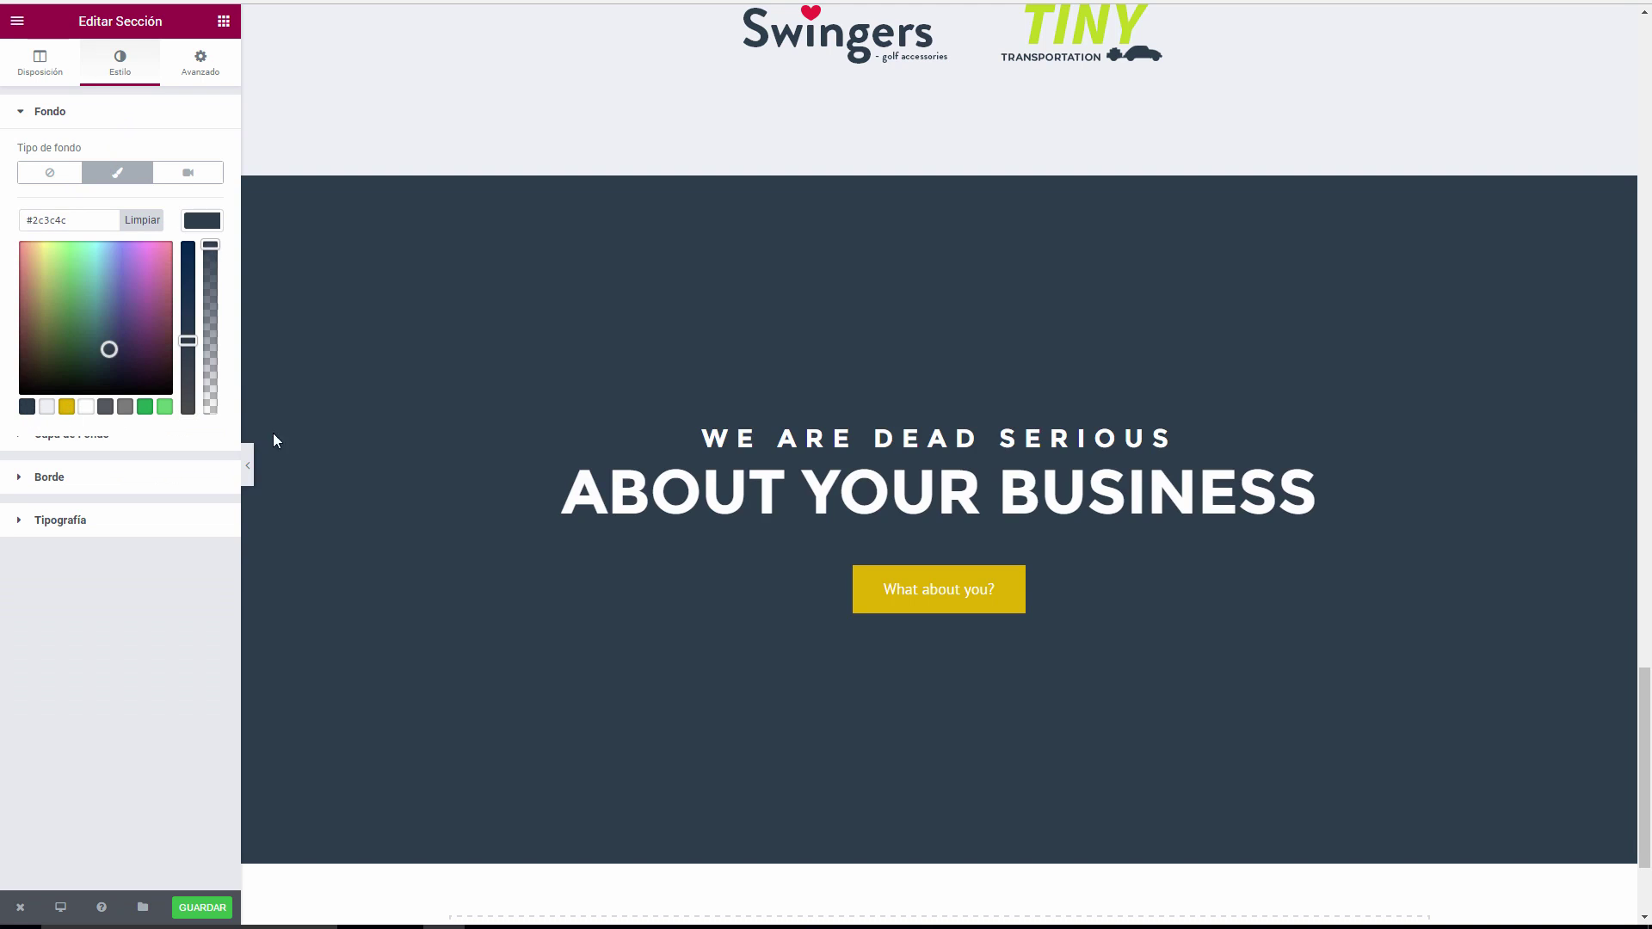
Inspect the height of the reference's BUSINESS ADVENTURE section and set the duplicated hero section's minimum height to 430.
{"action": "left_click", "coordinate": [43, 68]}
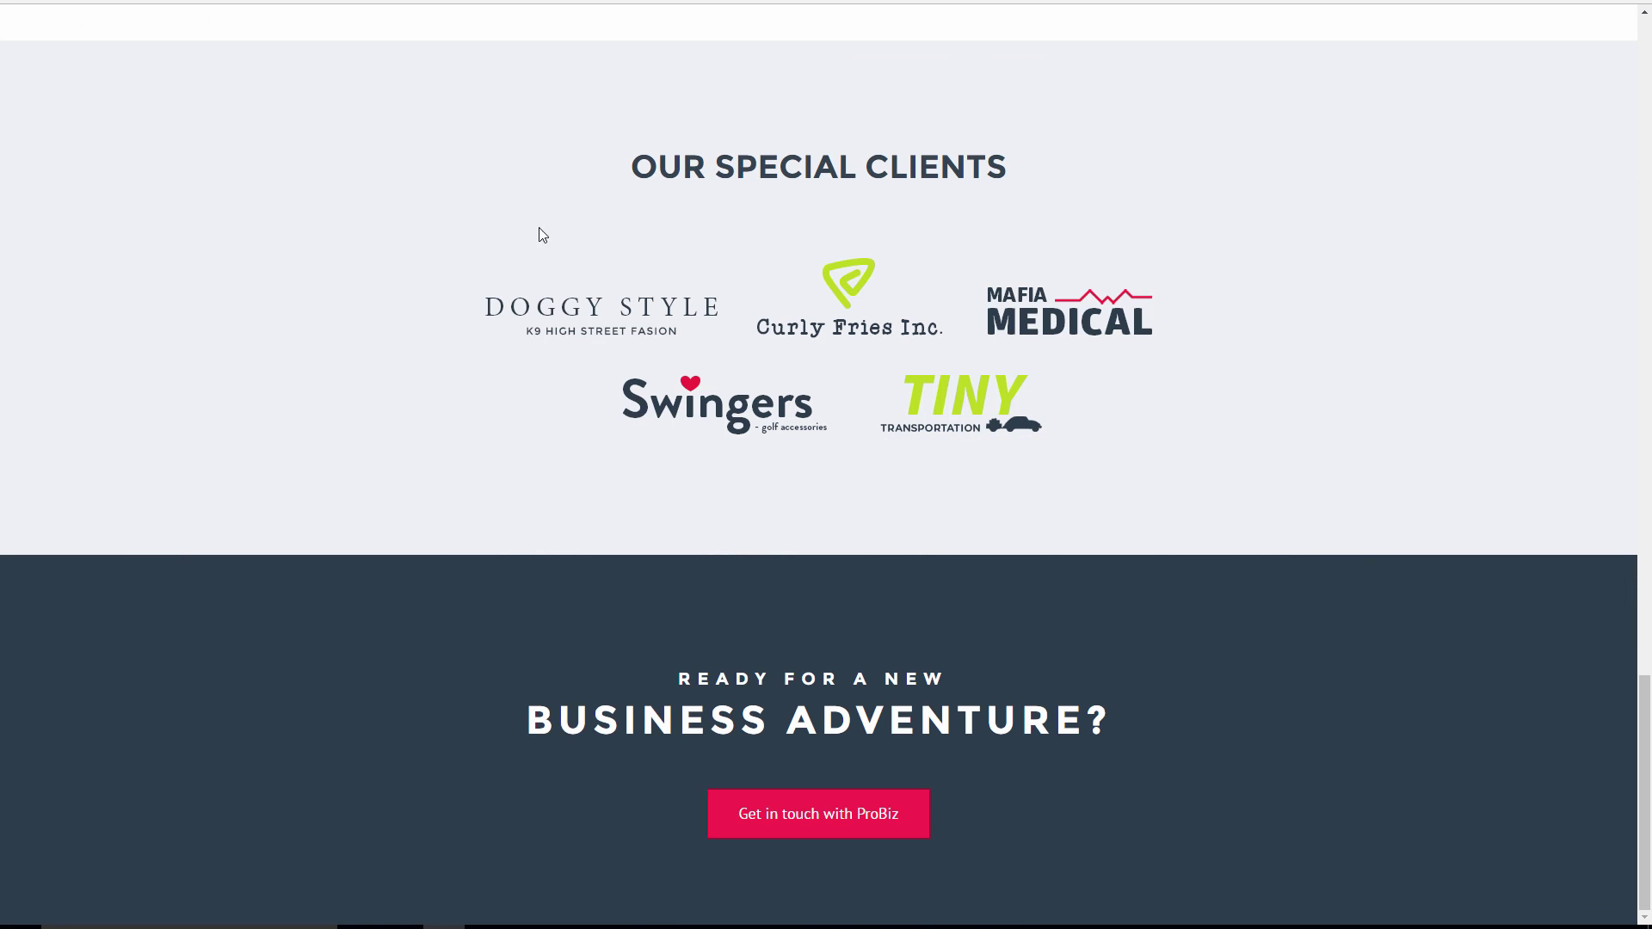
{"action": "right_click", "coordinate": [335, 625]}
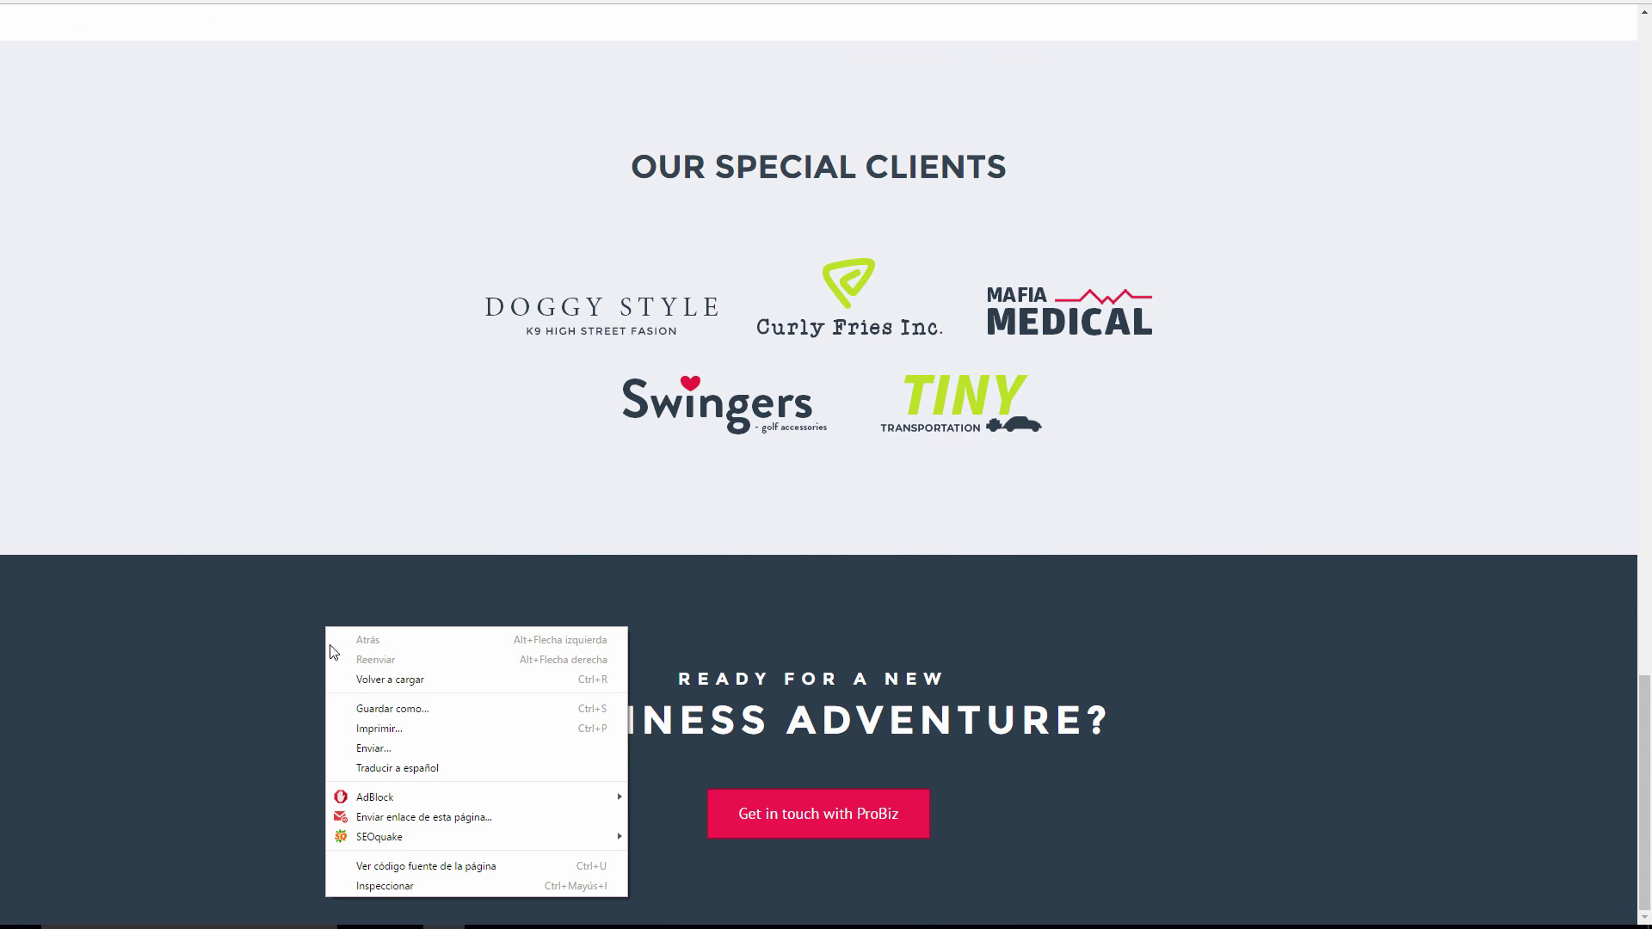
{"action": "left_click", "coordinate": [378, 876]}
{"action": "scroll", "coordinate": [293, 461], "scroll_direction": "down", "scroll_amount": 3}
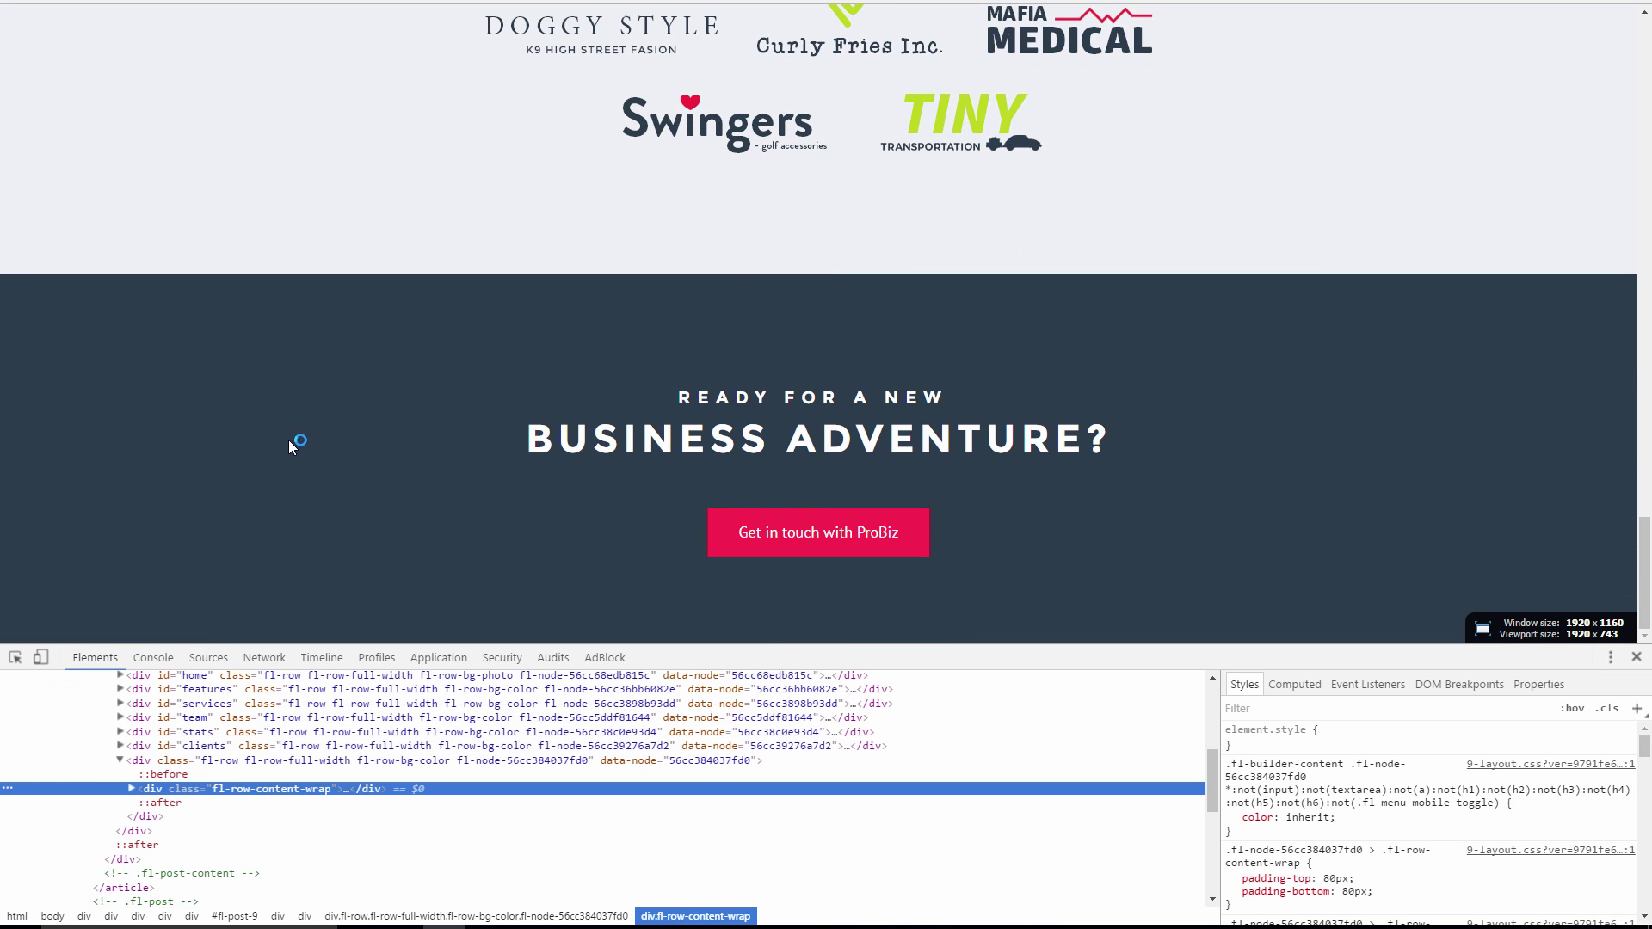
{"action": "left_click", "coordinate": [16, 658]}
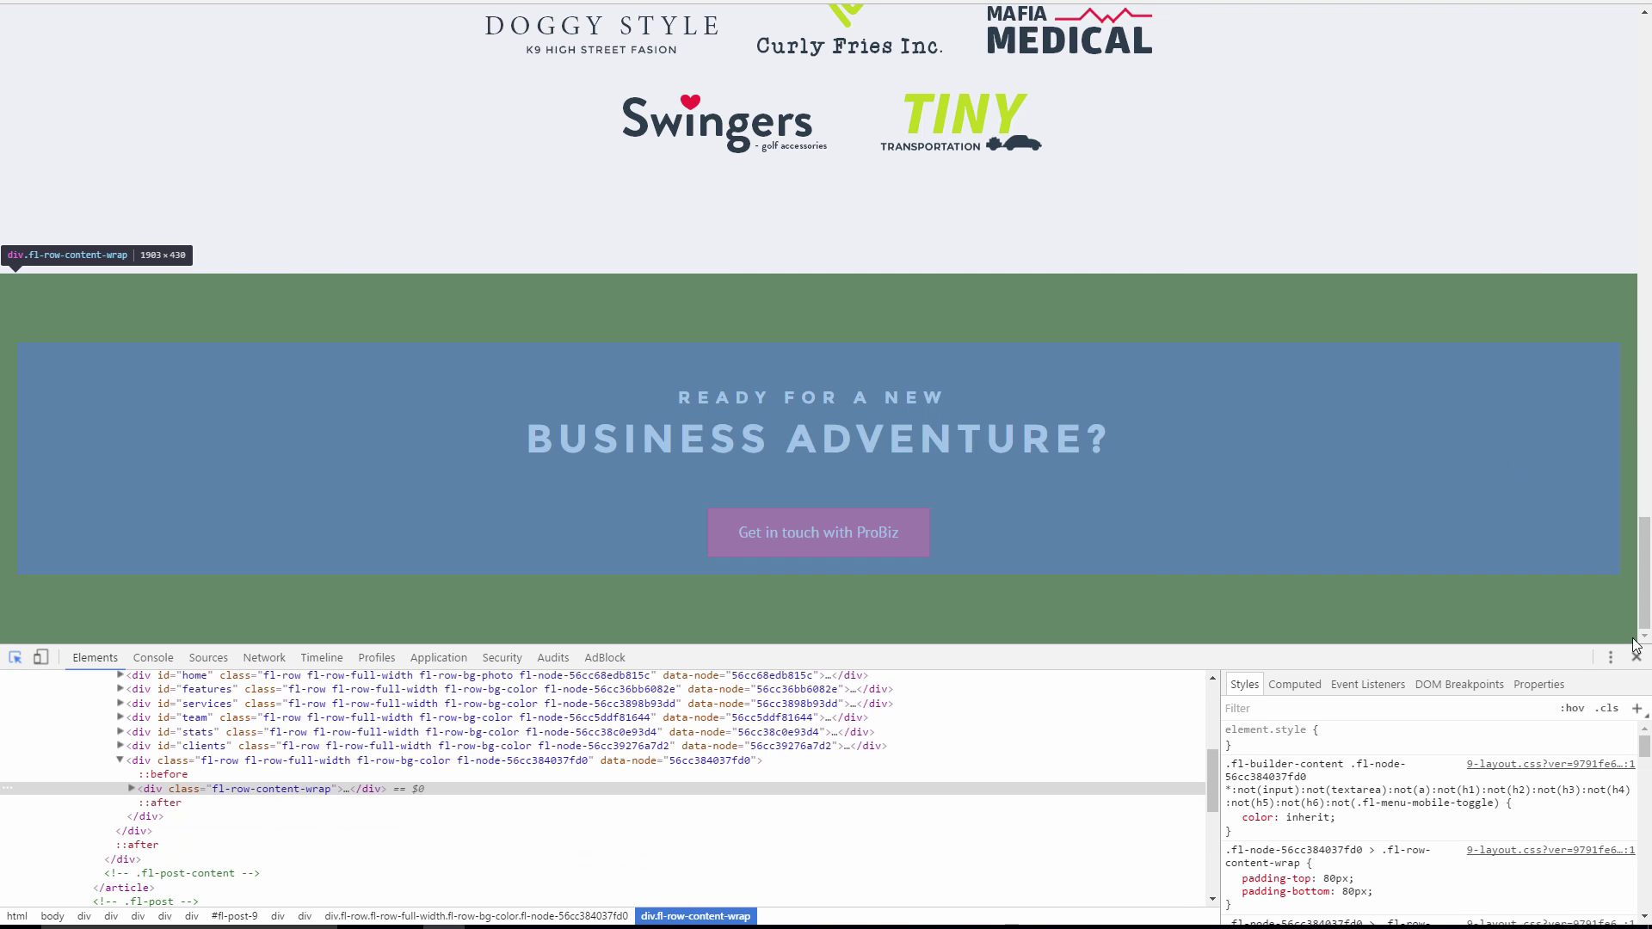
{"action": "left_click", "coordinate": [1637, 659]}
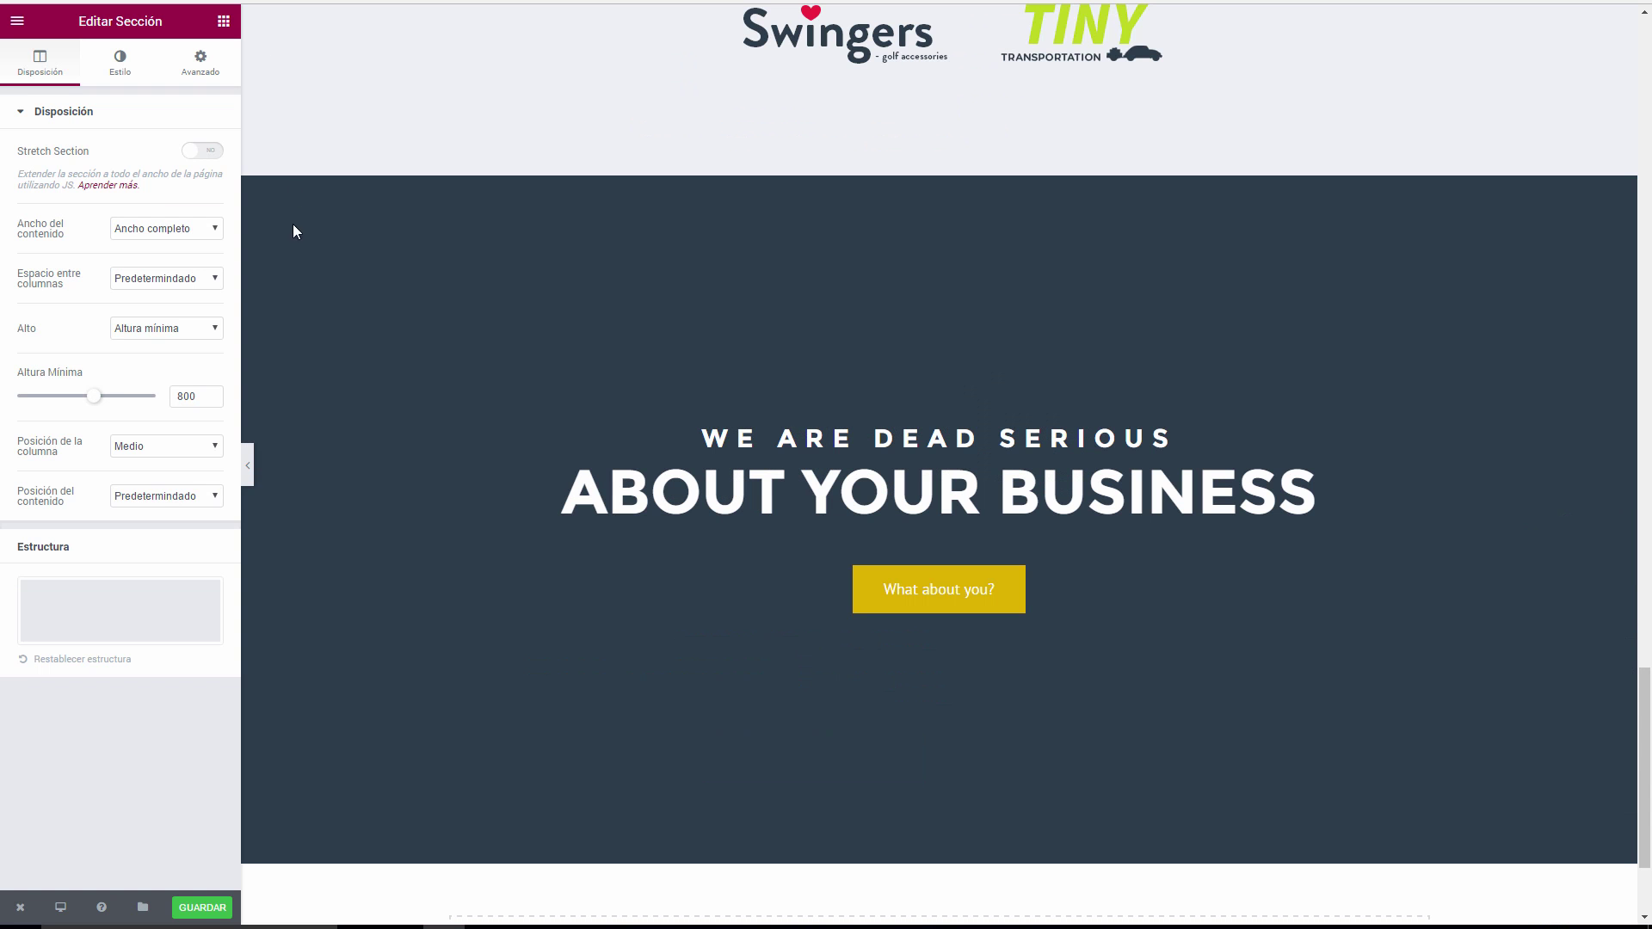
{"action": "left_click_drag", "start_coordinate": [198, 394], "coordinate": [191, 393]}
{"action": "type", "text": "430"}
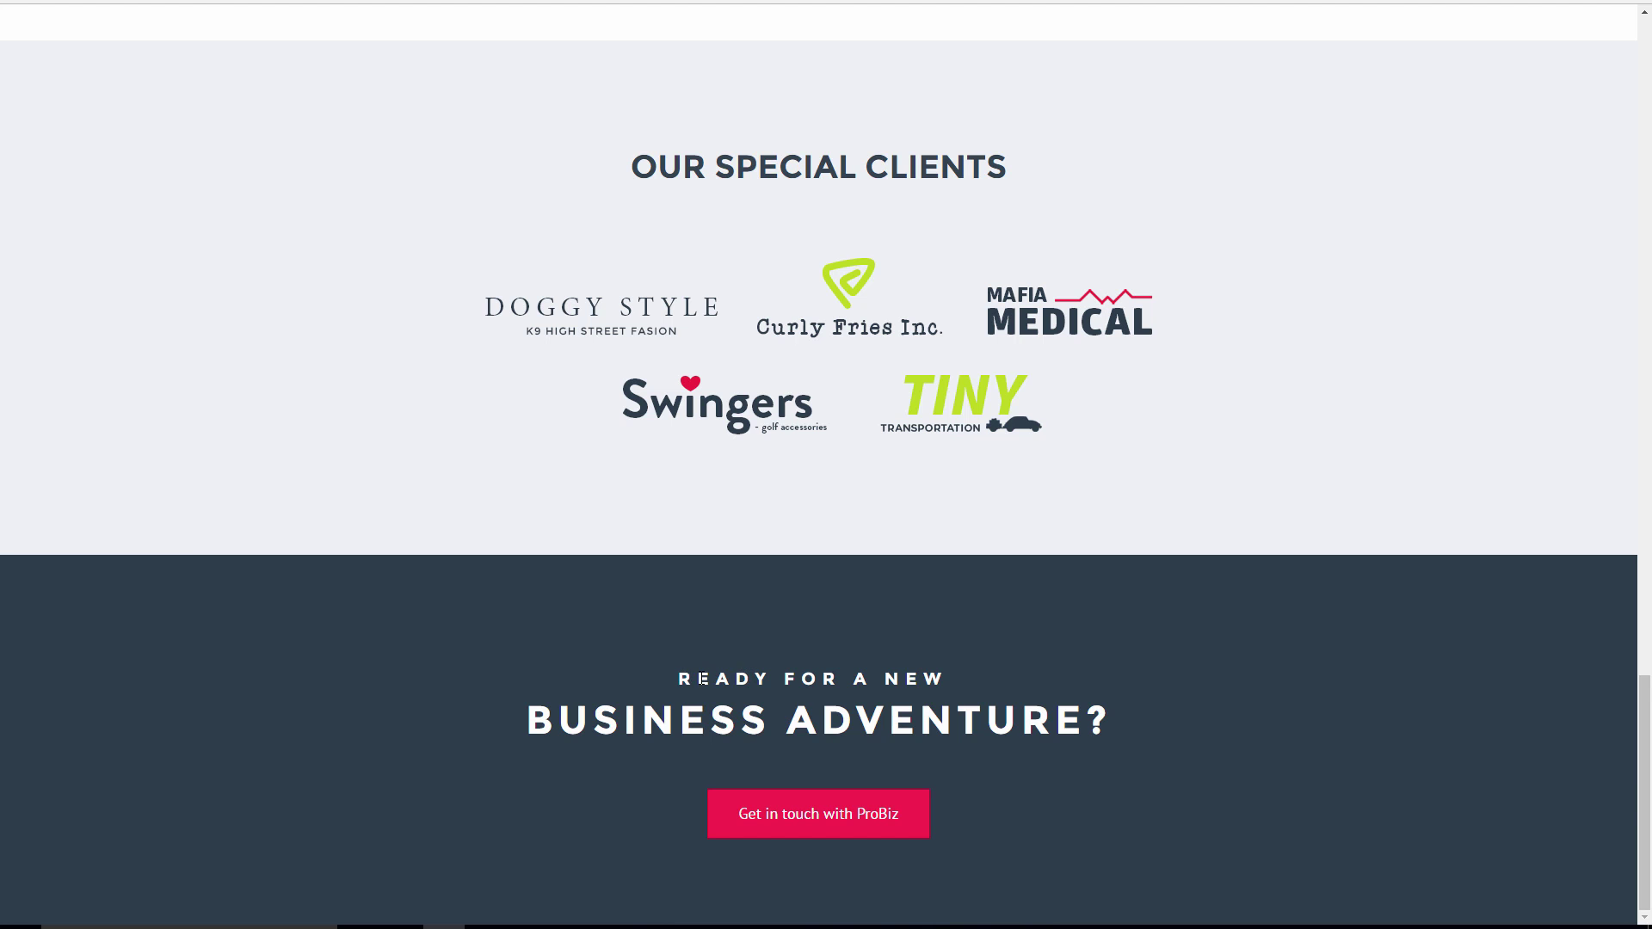
Inspect the reference's upper heading, replace WE ARE DEAD SERIOUS with READY FOR A NEW, and set its font size to 20 px.
{"action": "left_click_drag", "start_coordinate": [679, 679], "coordinate": [941, 679]}
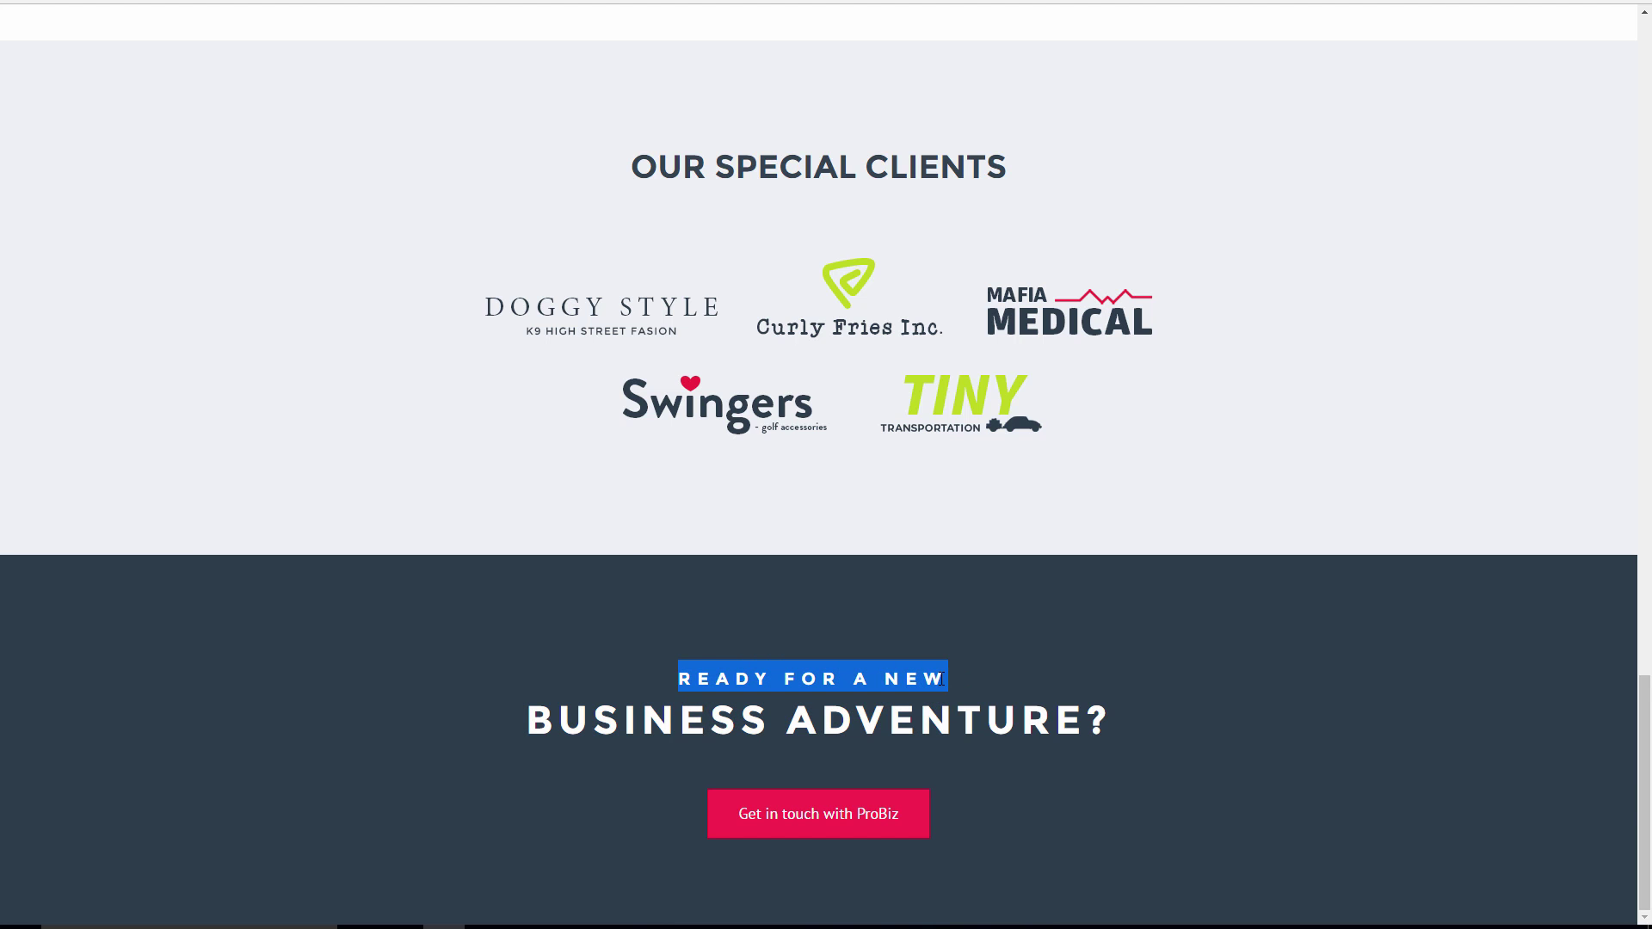
{"action": "right_click", "coordinate": [713, 669]}
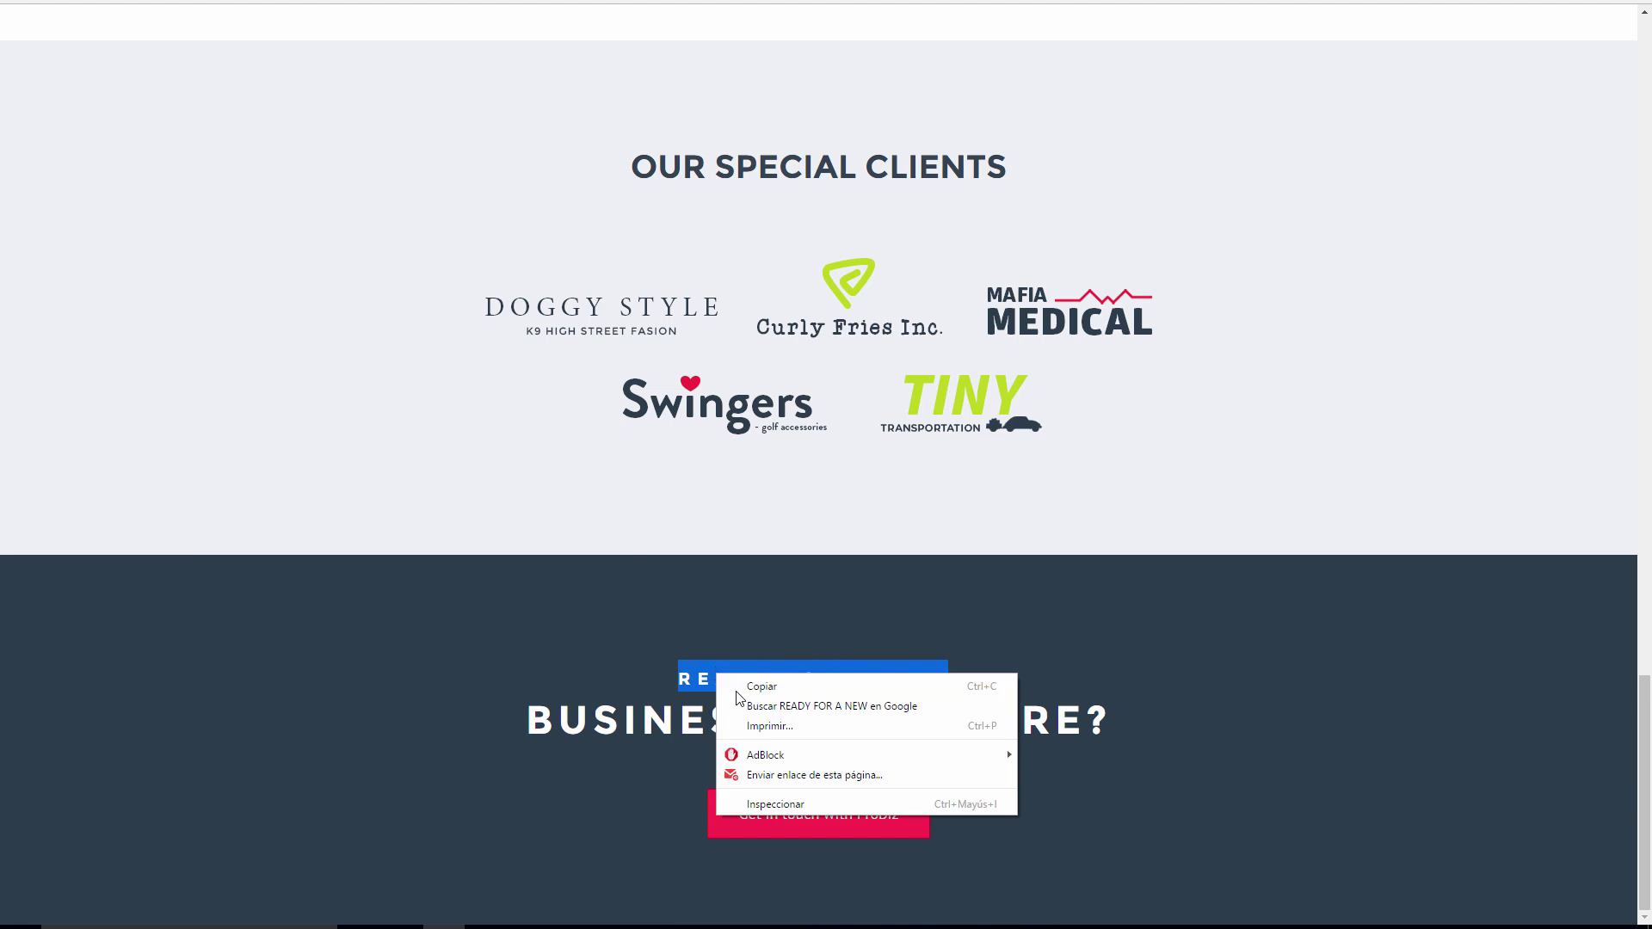
{"action": "left_click", "coordinate": [818, 807]}
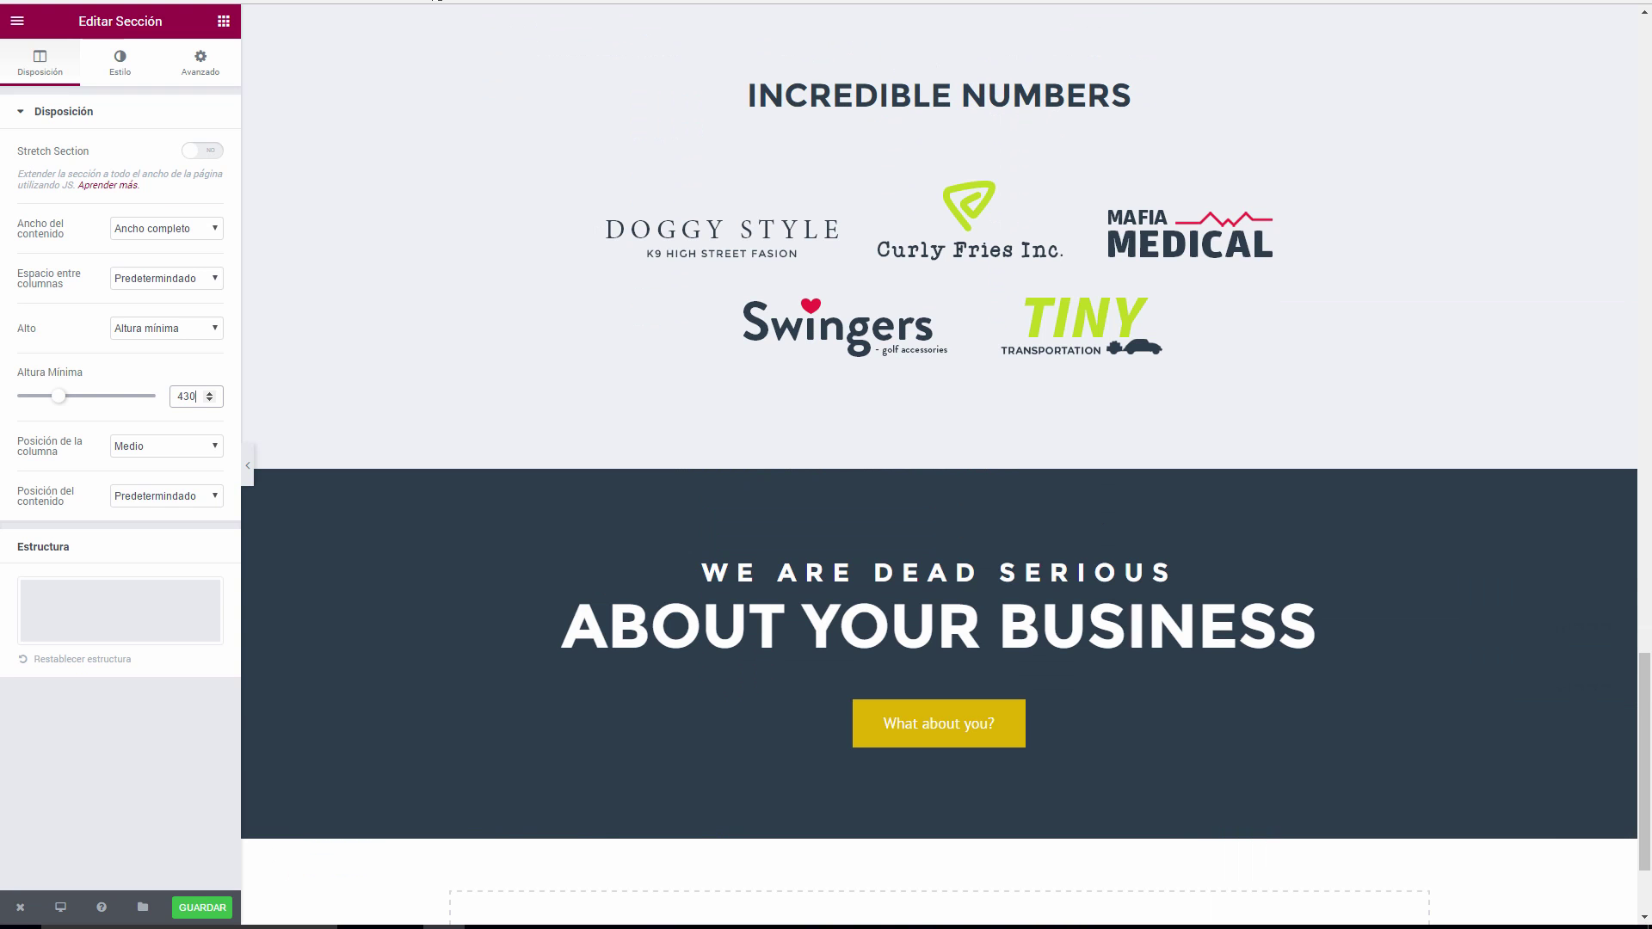
{"action": "left_click", "coordinate": [606, 572]}
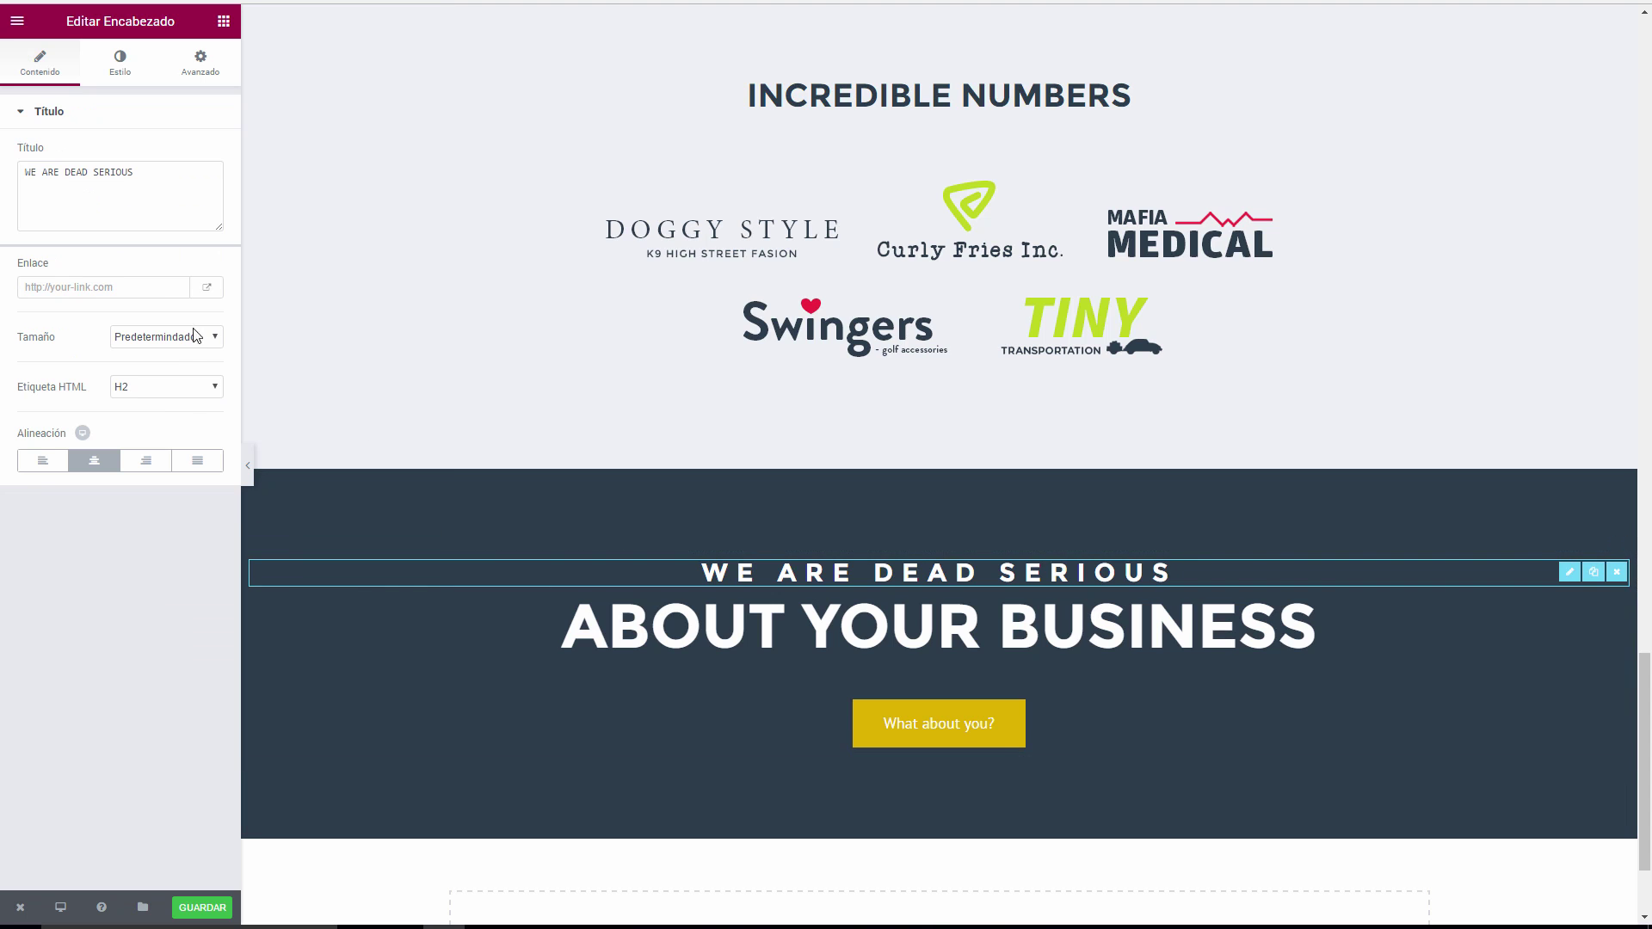
{"action": "left_click_drag", "start_coordinate": [143, 182], "coordinate": [3, 141]}
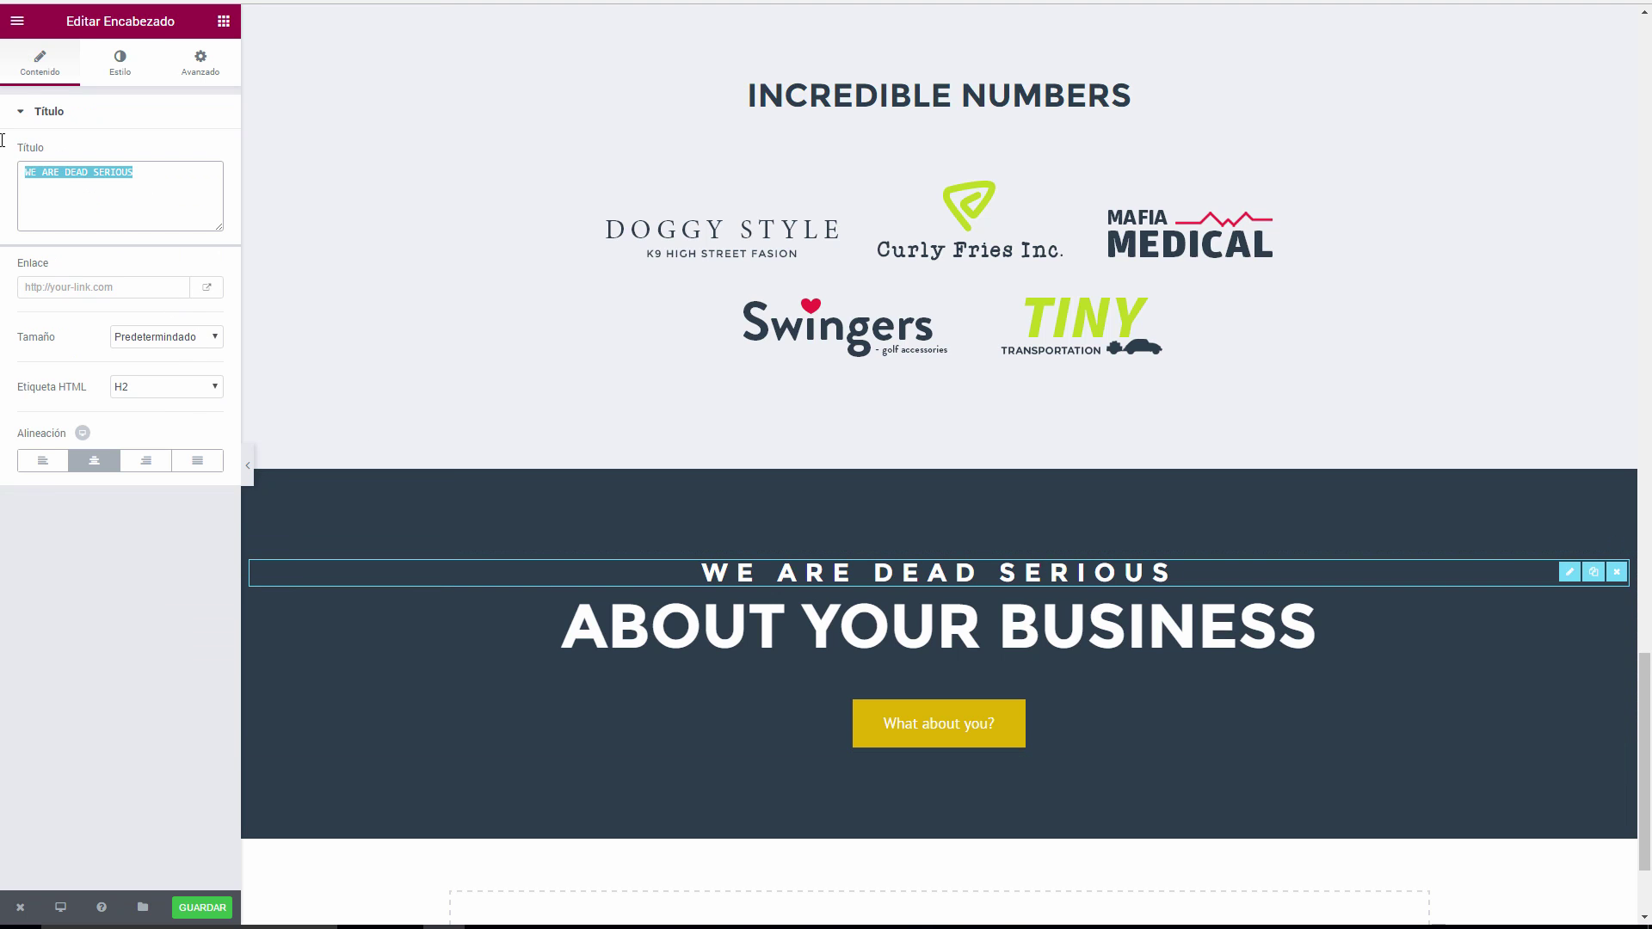
{"action": "type", "text": "READY FOR A NEW"}
{"action": "left_click", "coordinate": [119, 62]}
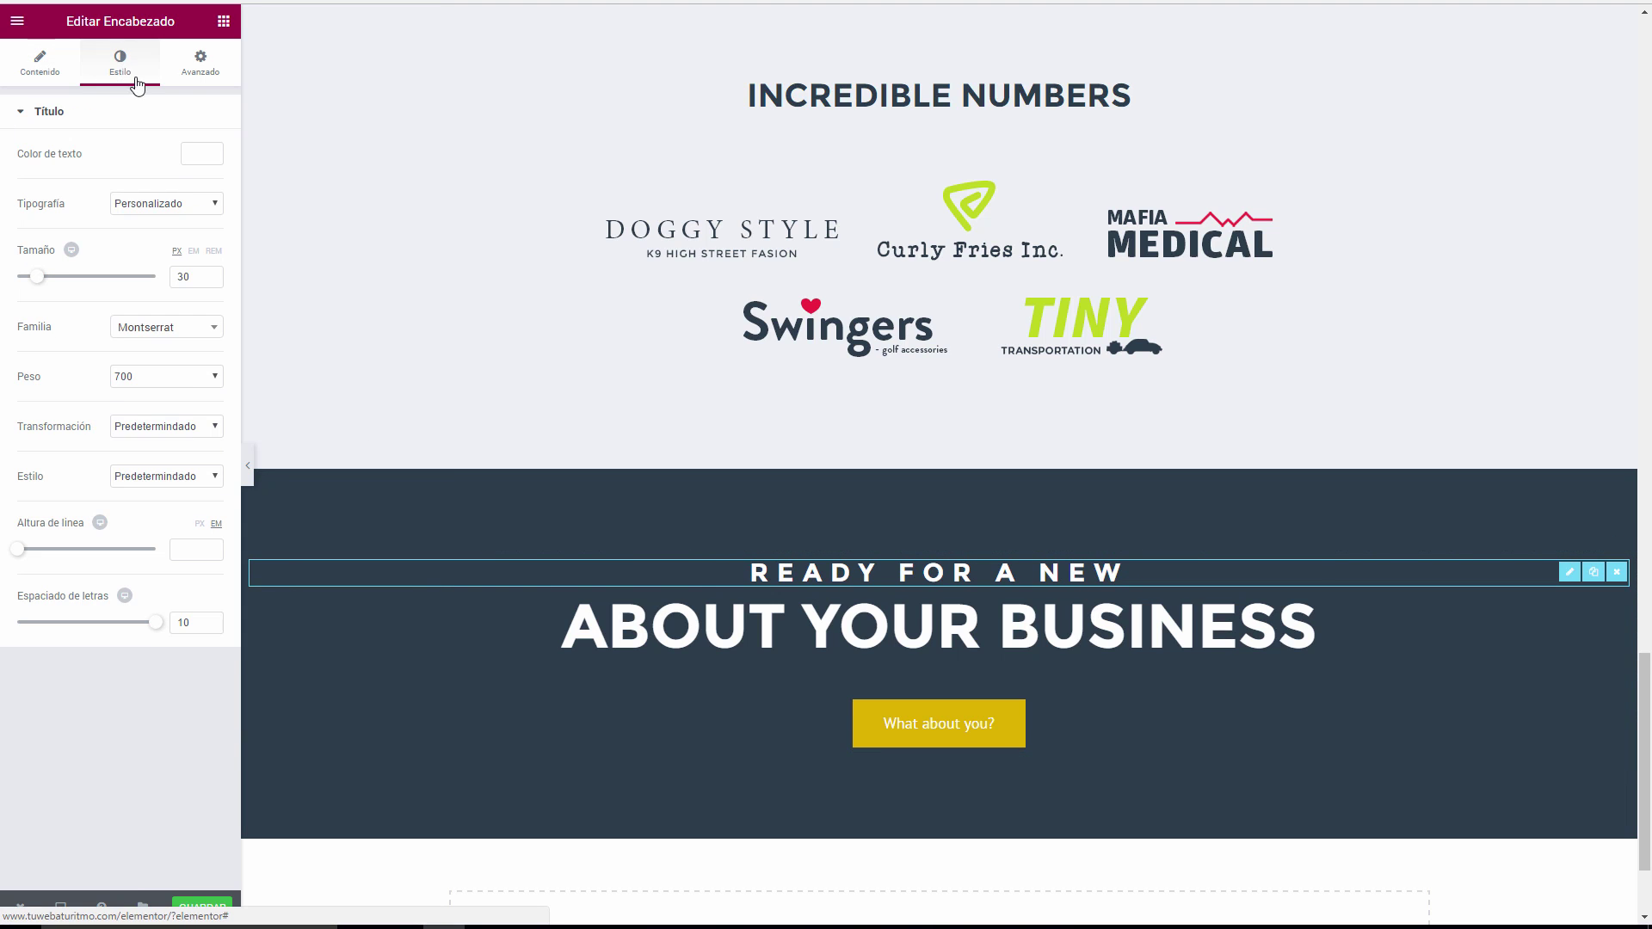
{"action": "left_click", "coordinate": [184, 276]}
{"action": "type", "text": "20"}
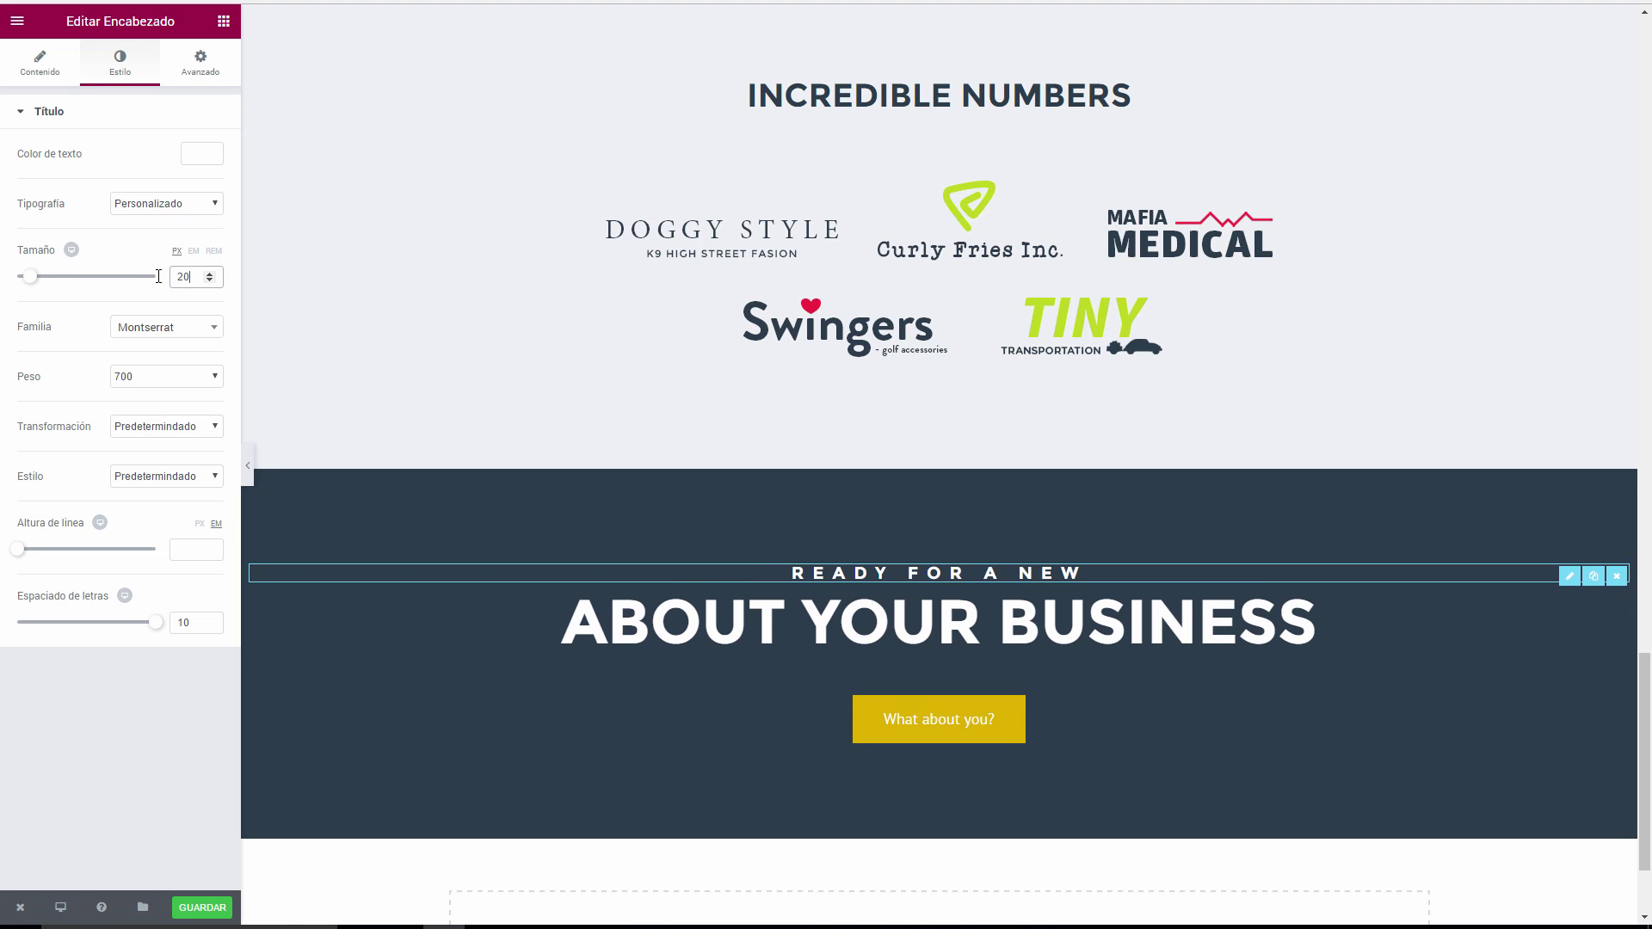
Inspect the reference's BUSINESS ADVENTURE? heading and give the ABOUT YOUR BUSINESS heading a 46 px font size and letter spacing of 6.
{"action": "key", "text": "ctrl+Tab"}
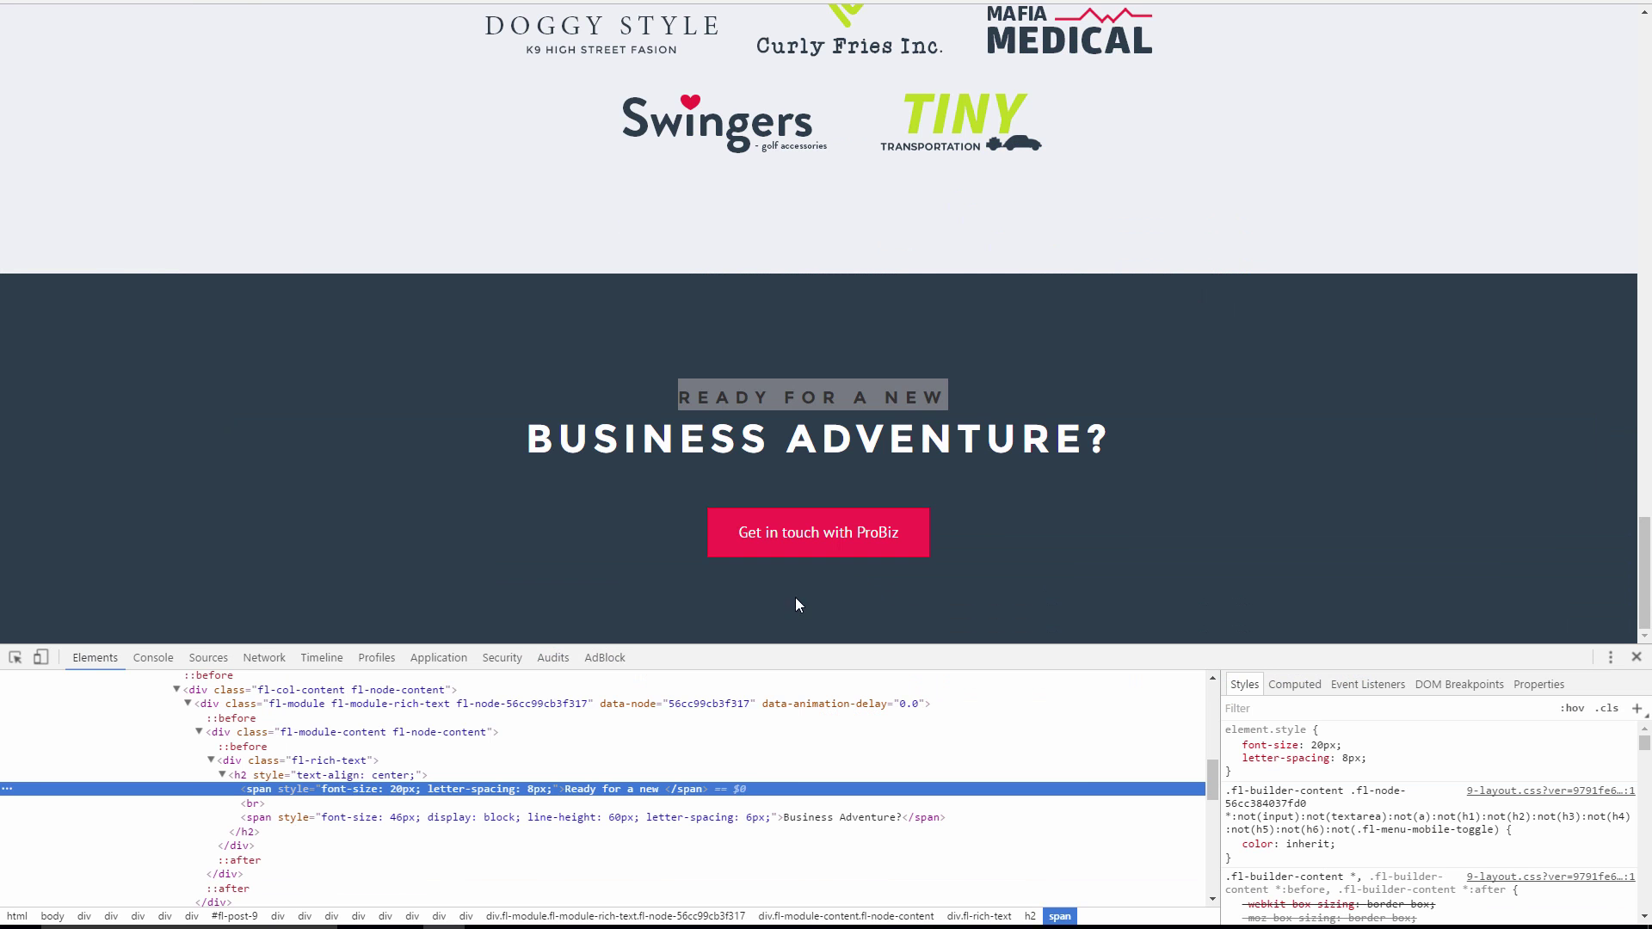
{"action": "right_click", "coordinate": [597, 442]}
{"action": "left_click", "coordinate": [687, 700]}
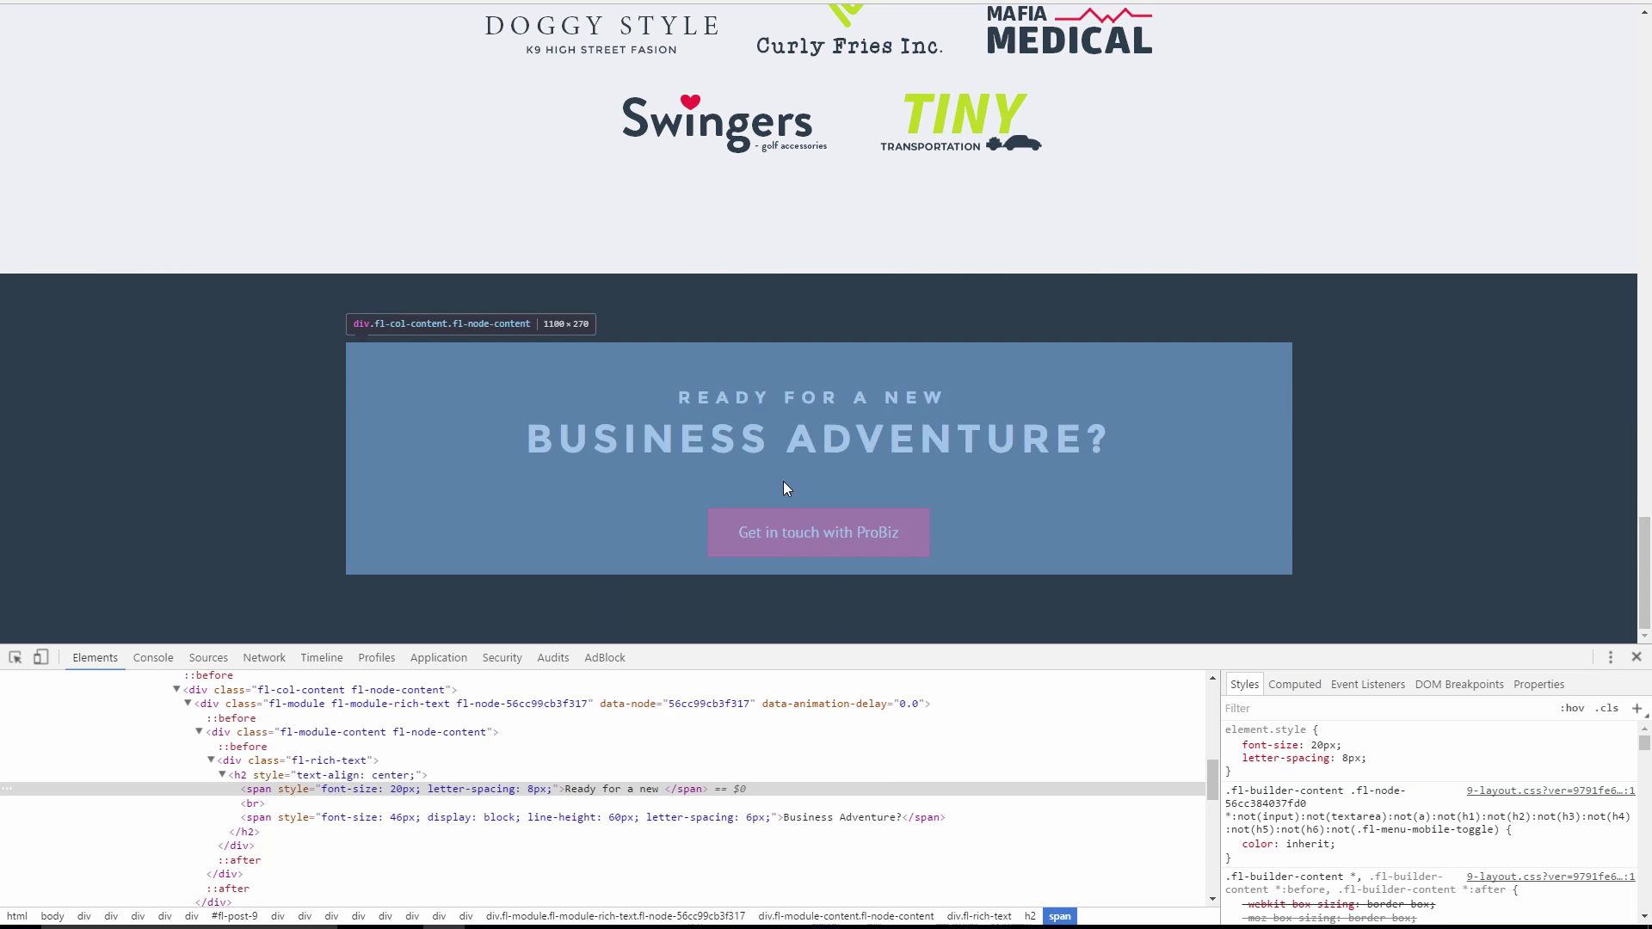
{"action": "left_click", "coordinate": [689, 817]}
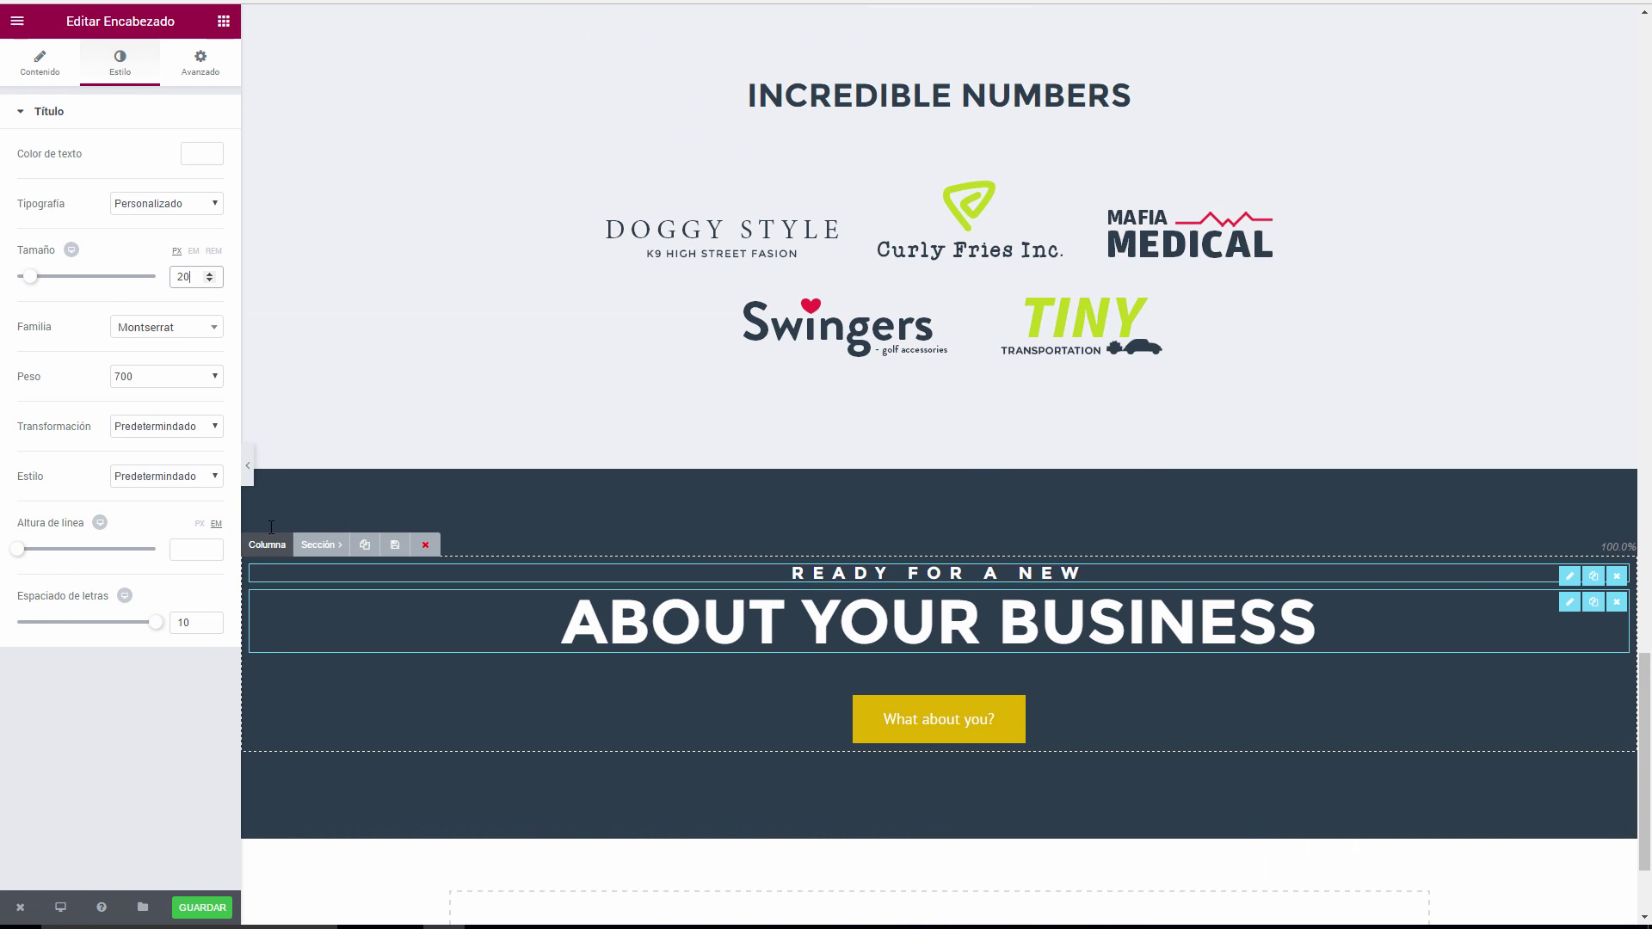
{"action": "left_click", "coordinate": [115, 72]}
{"action": "double_click", "coordinate": [184, 277]}
{"action": "type", "text": "46"}
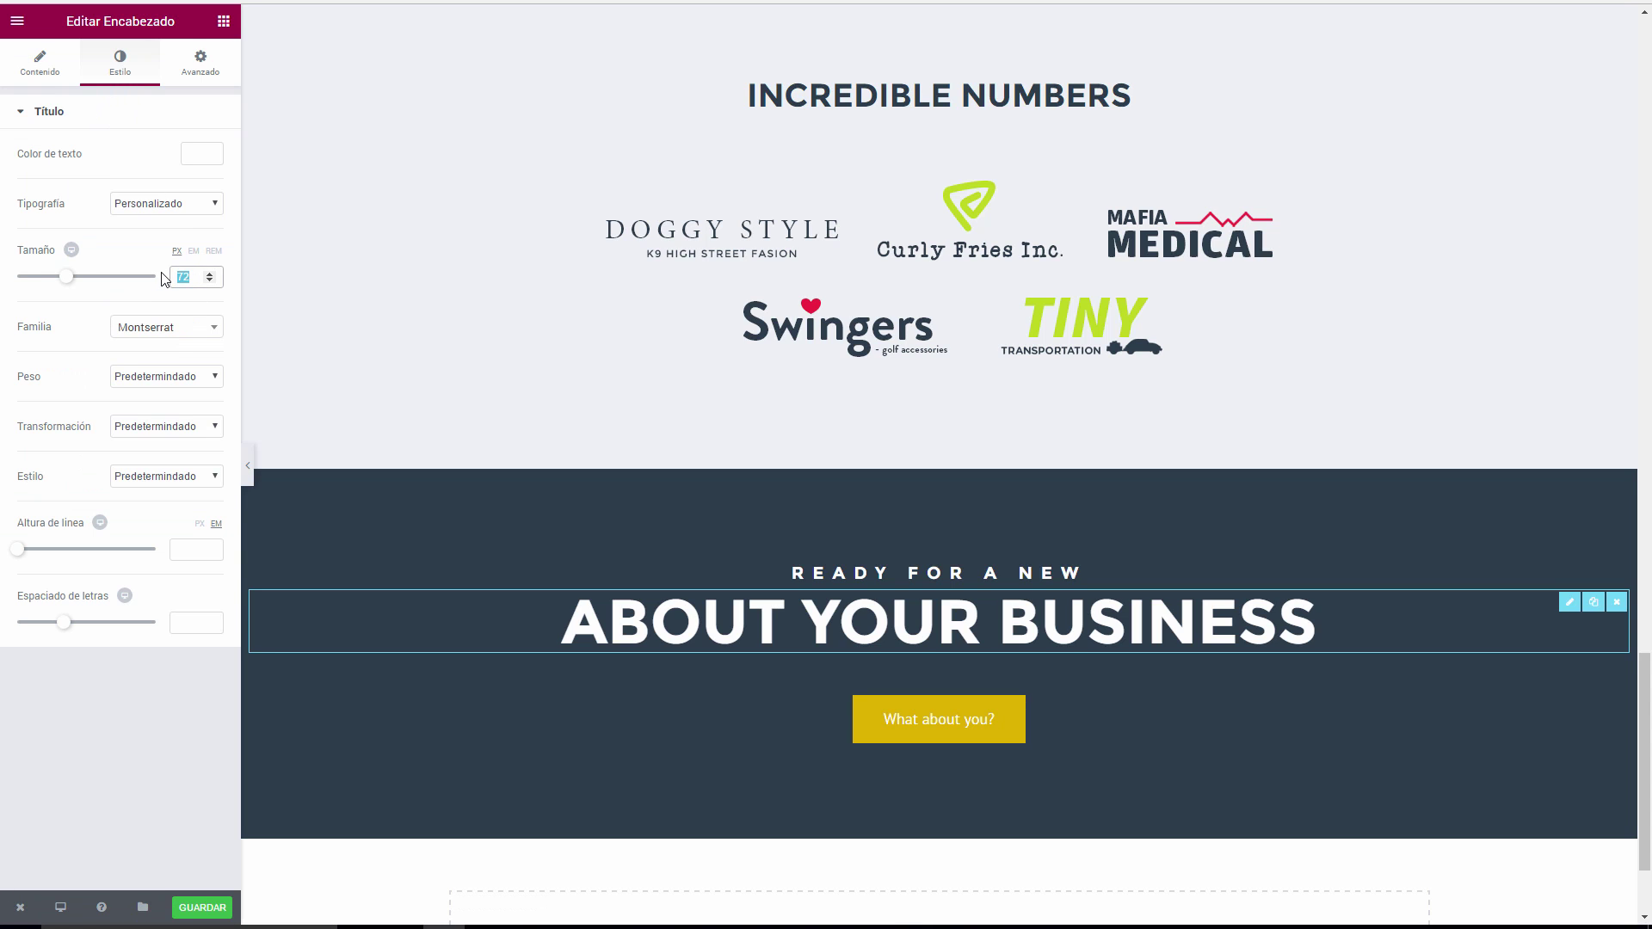
{"action": "left_click", "coordinate": [192, 624]}
{"action": "type", "text": "6"}
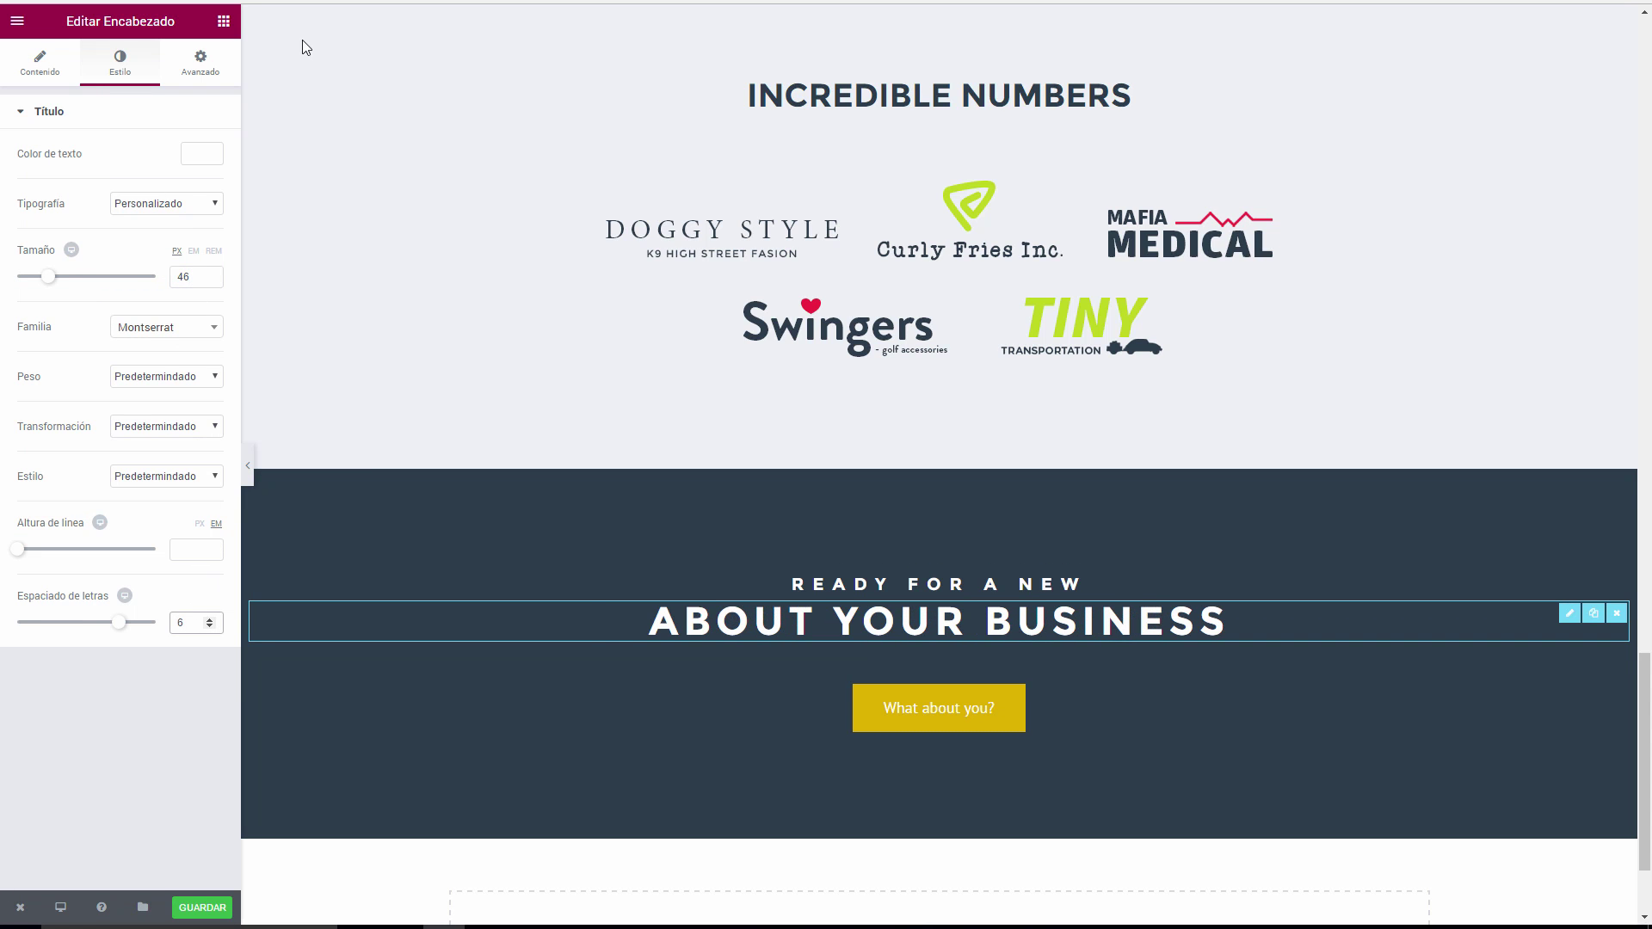
Copy the main heading text from the reference page and replace ABOUT YOUR BUSINESS with BUSINESS ADVENTURE?
{"action": "key", "text": "ctrl+Tab"}
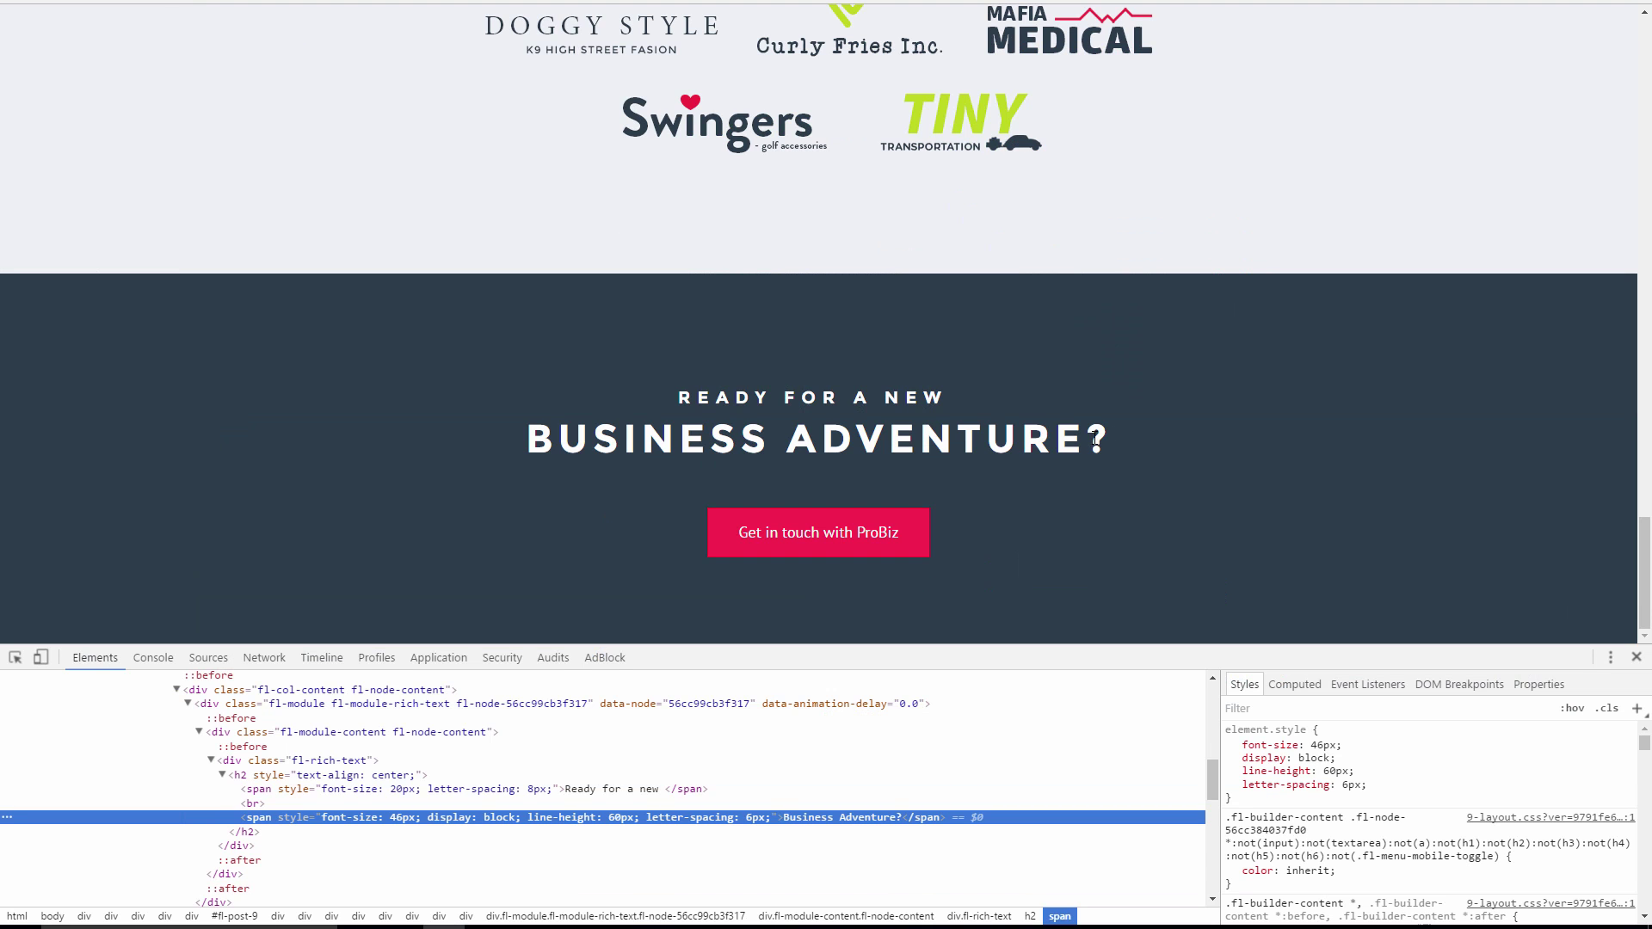
{"action": "left_click_drag", "start_coordinate": [1095, 439], "coordinate": [534, 430]}
{"action": "key", "text": "ctrl+c"}
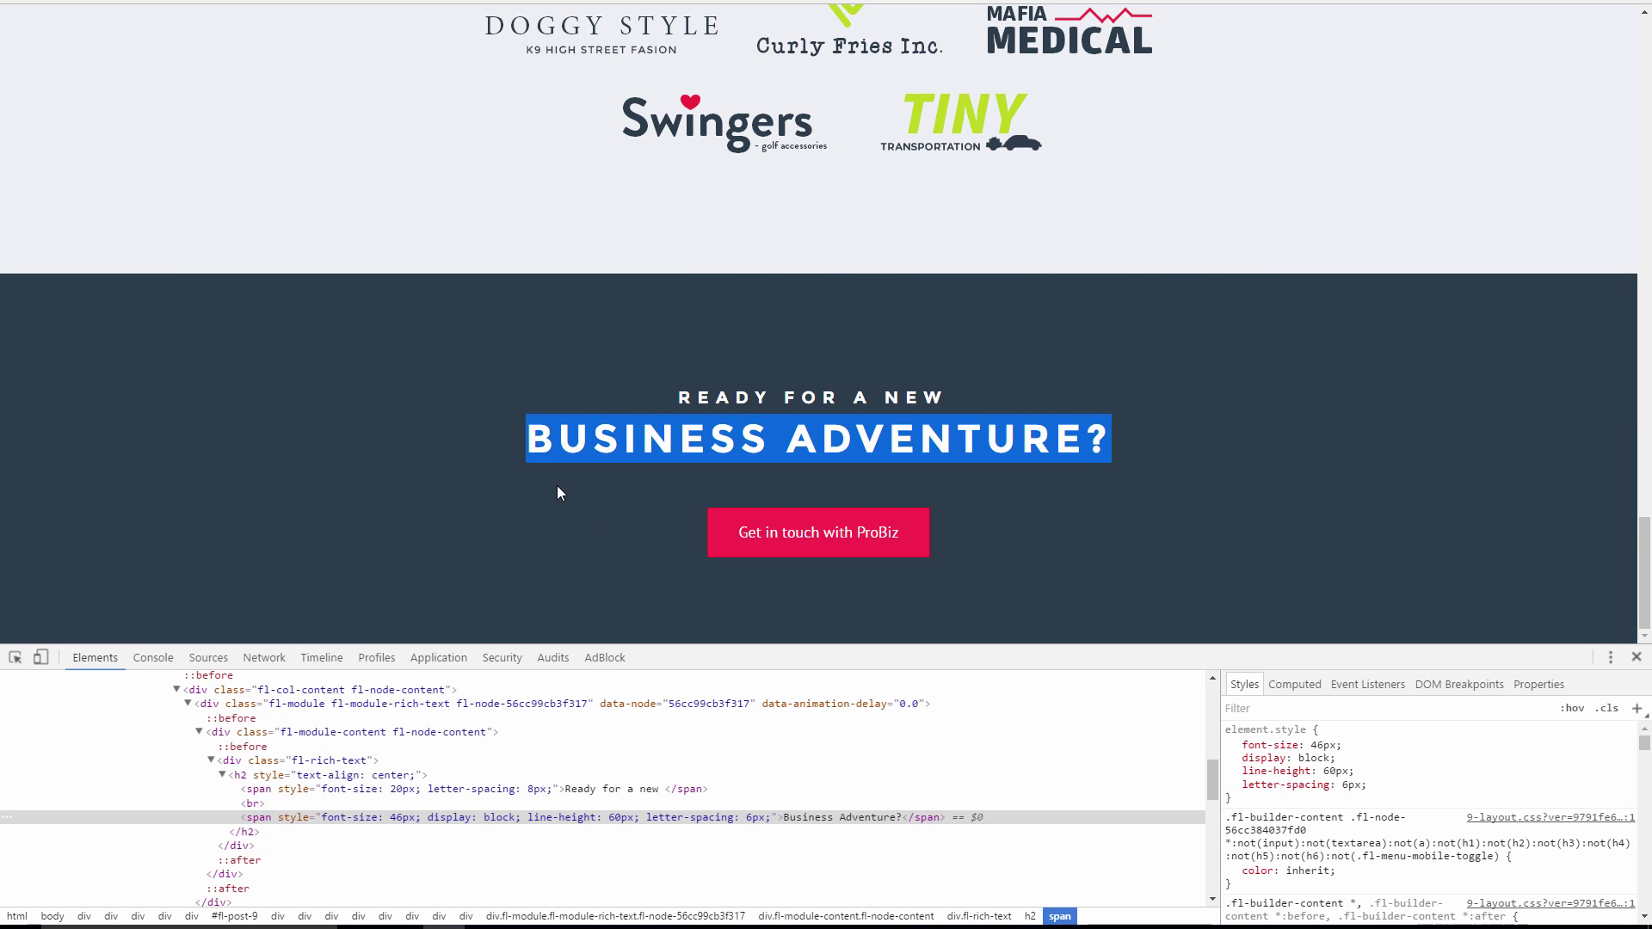
{"action": "left_click", "coordinate": [346, 1]}
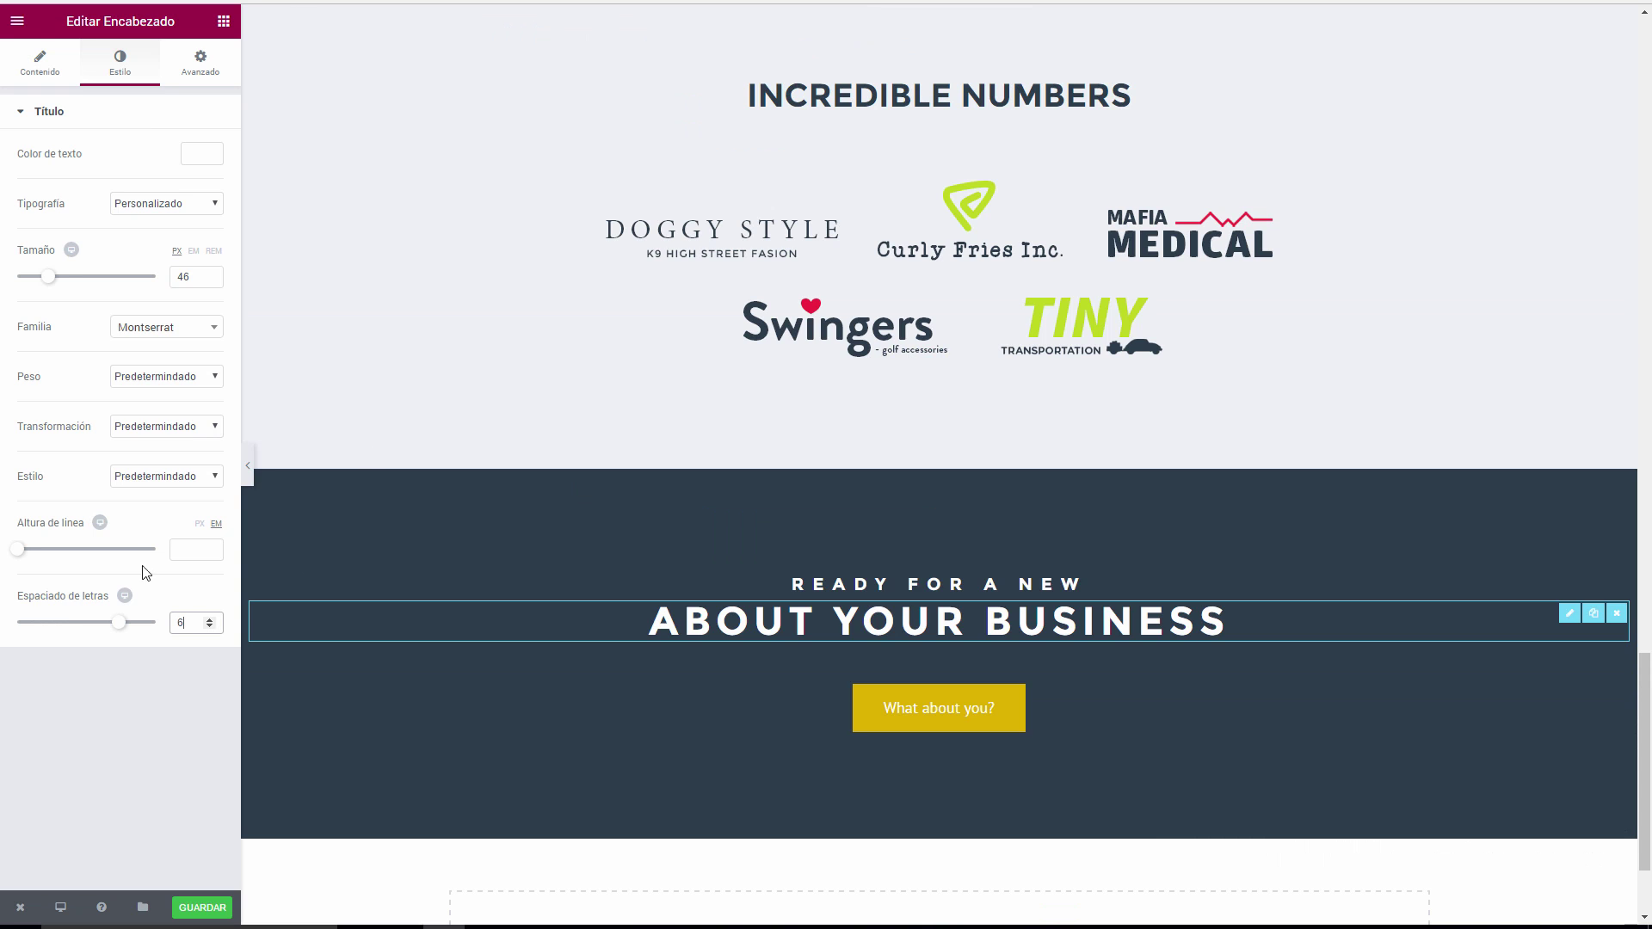
{"action": "left_click", "coordinate": [40, 63]}
{"action": "left_click_drag", "start_coordinate": [136, 172], "coordinate": [2, 152]}
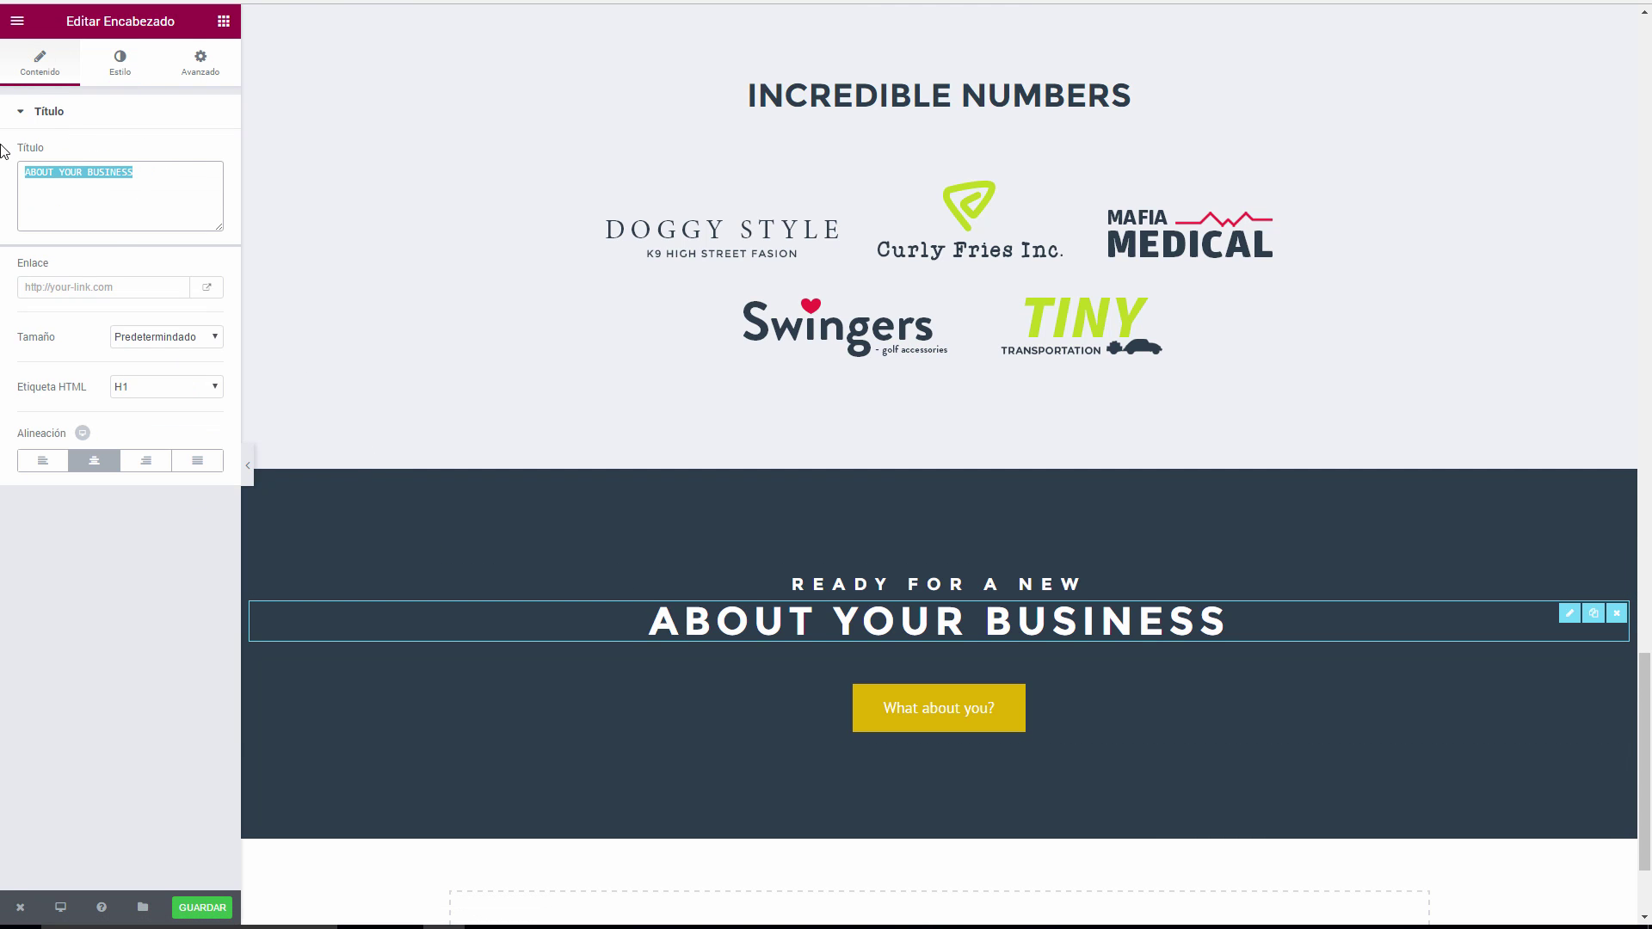
{"action": "key", "text": "ctrl+v"}
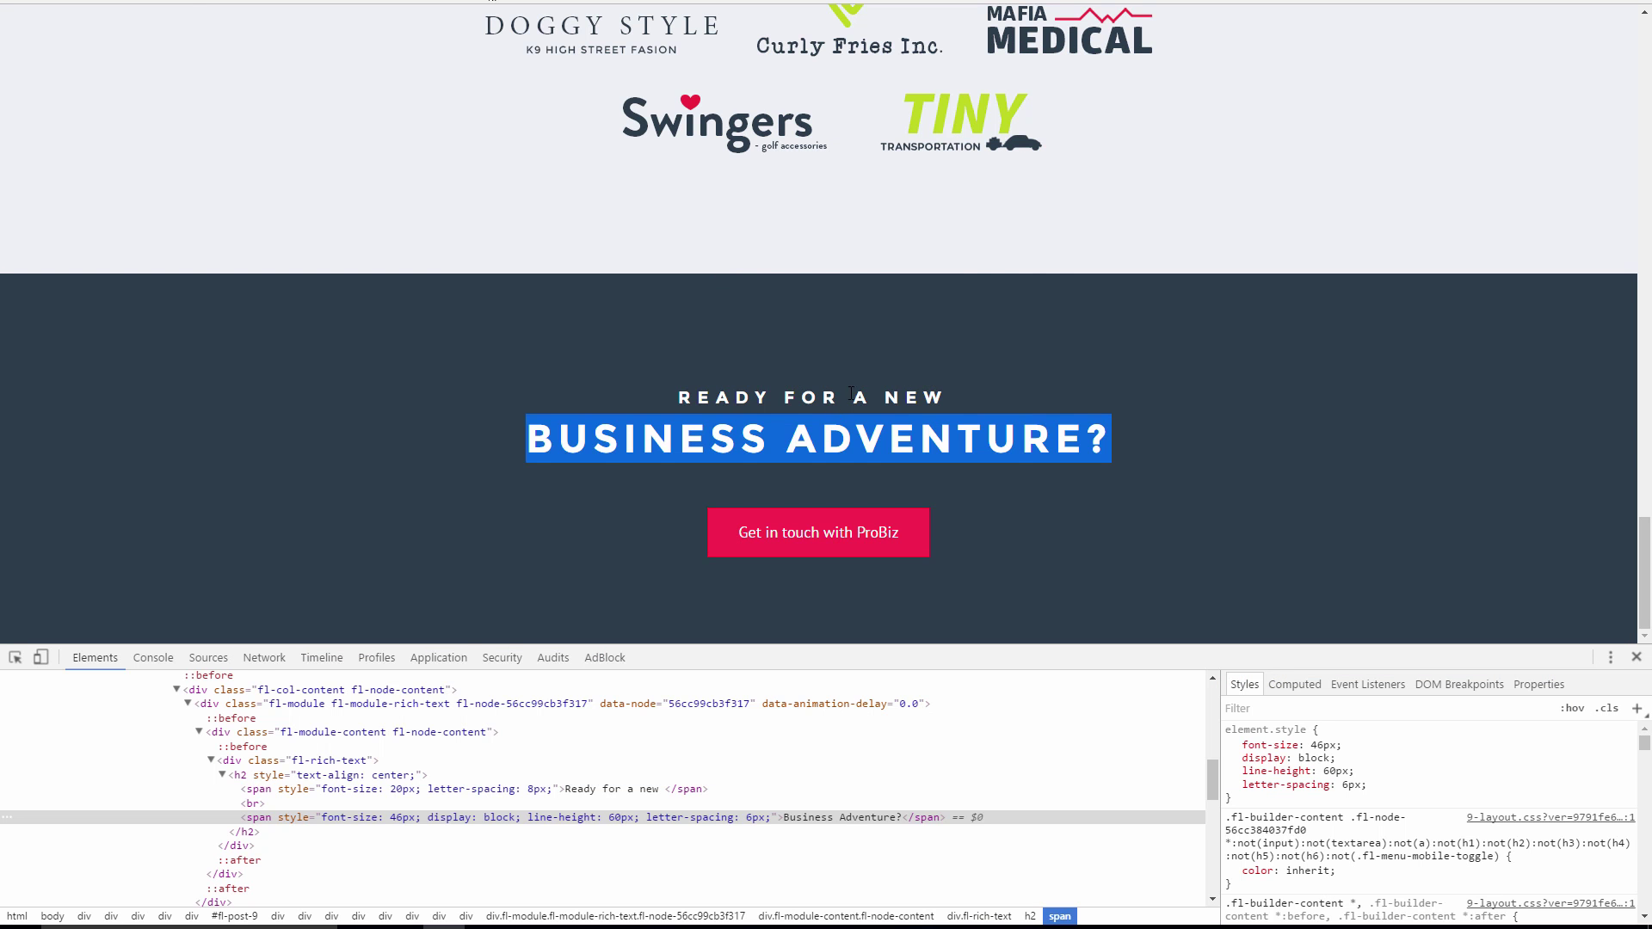
Compare the closing section's headings with the reference page in a full-width preview.
{"action": "left_click", "coordinate": [851, 394]}
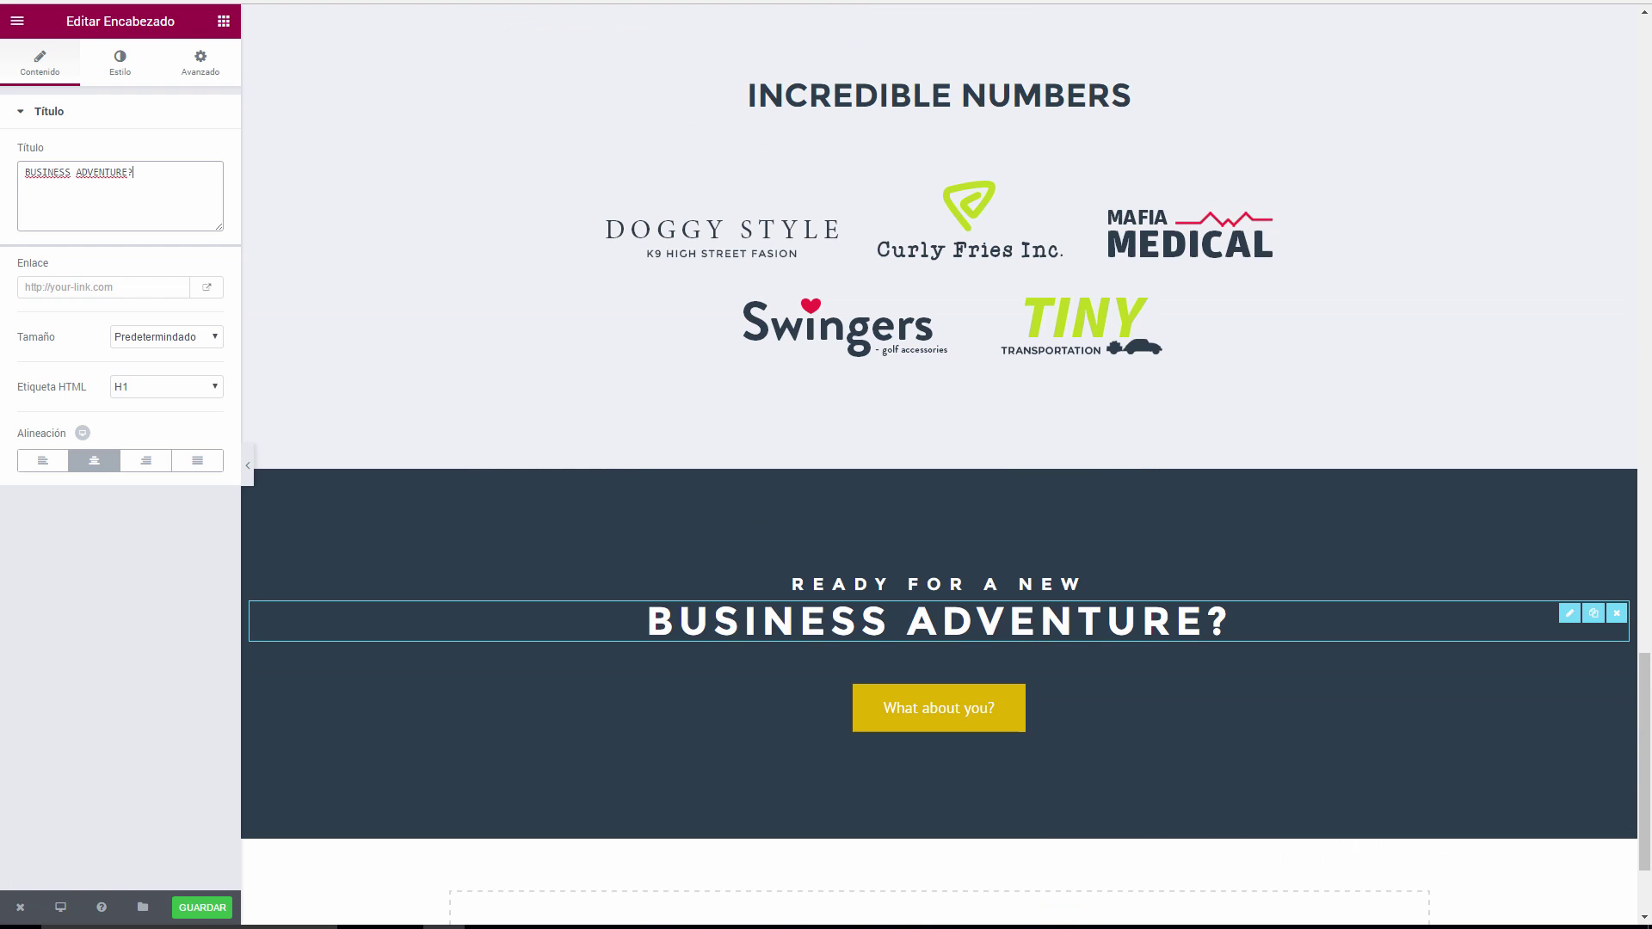
{"action": "left_click", "coordinate": [249, 465]}
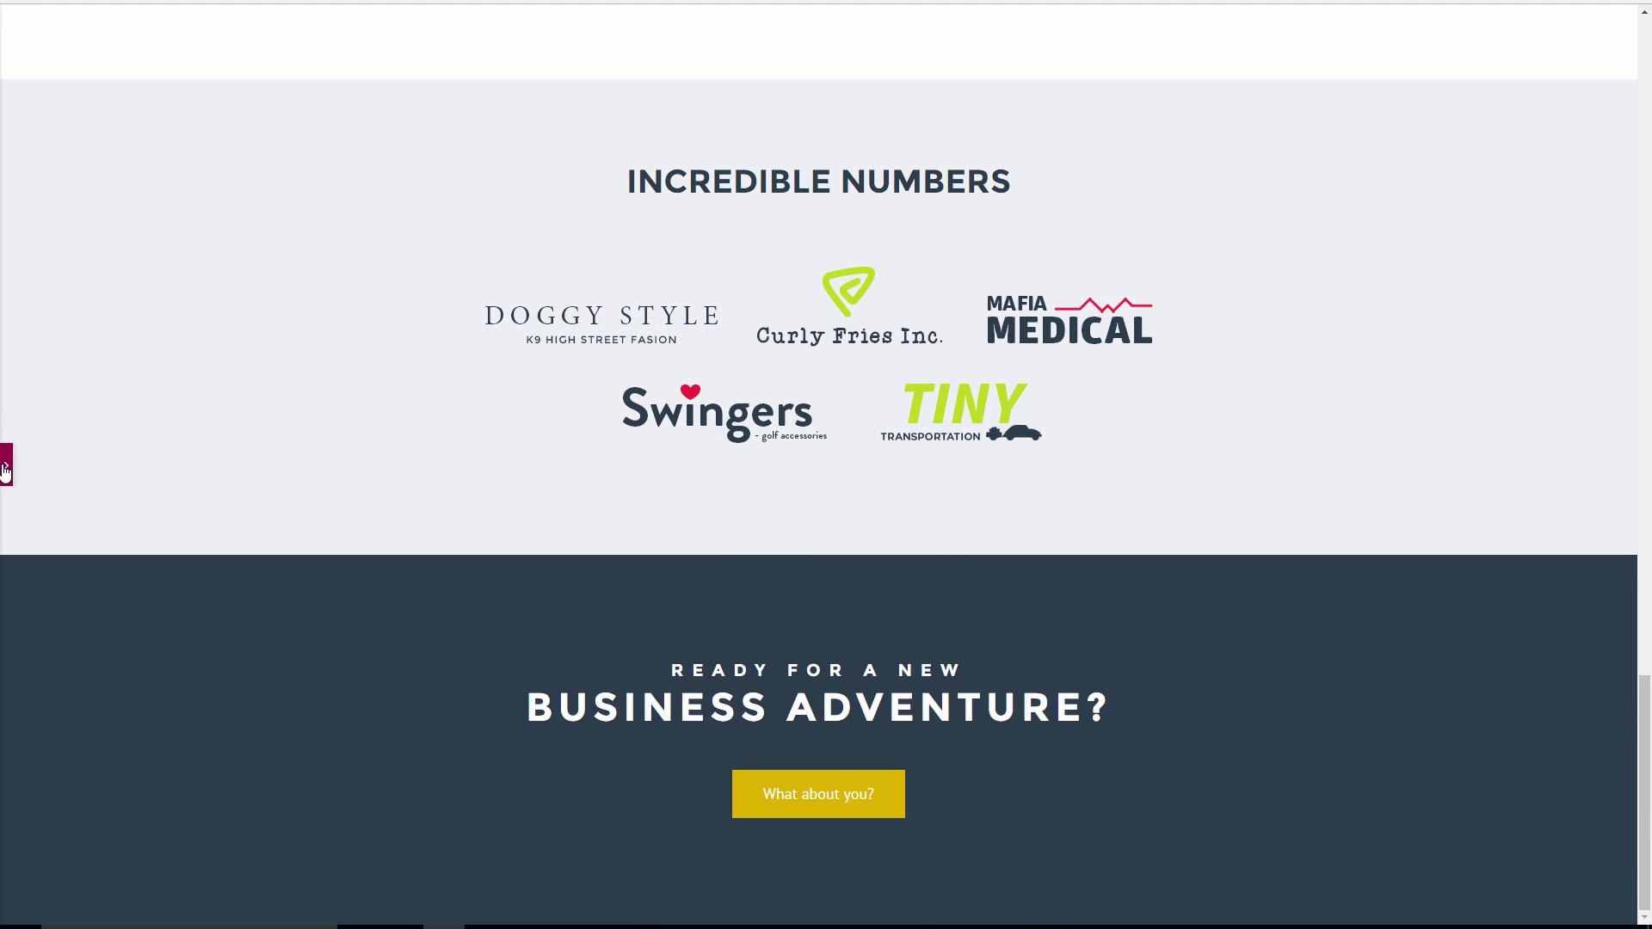
{"action": "left_click", "coordinate": [6, 472]}
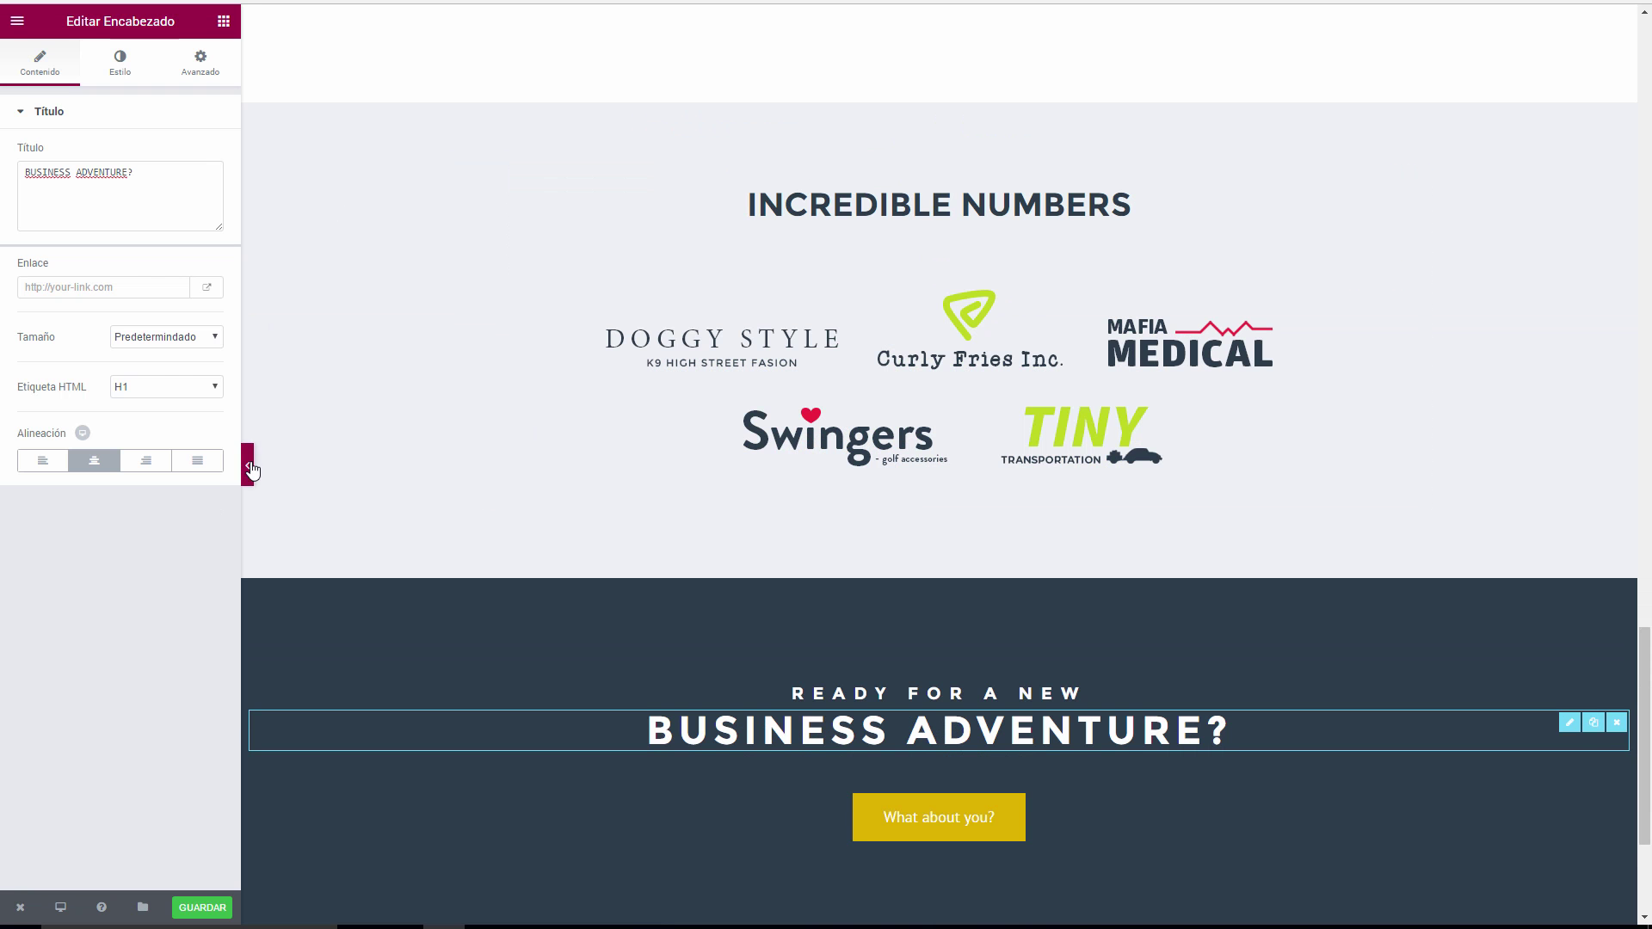
Preview the closing section at full width, save the page, and exit the editor to the published page.
{"action": "left_click", "coordinate": [250, 468]}
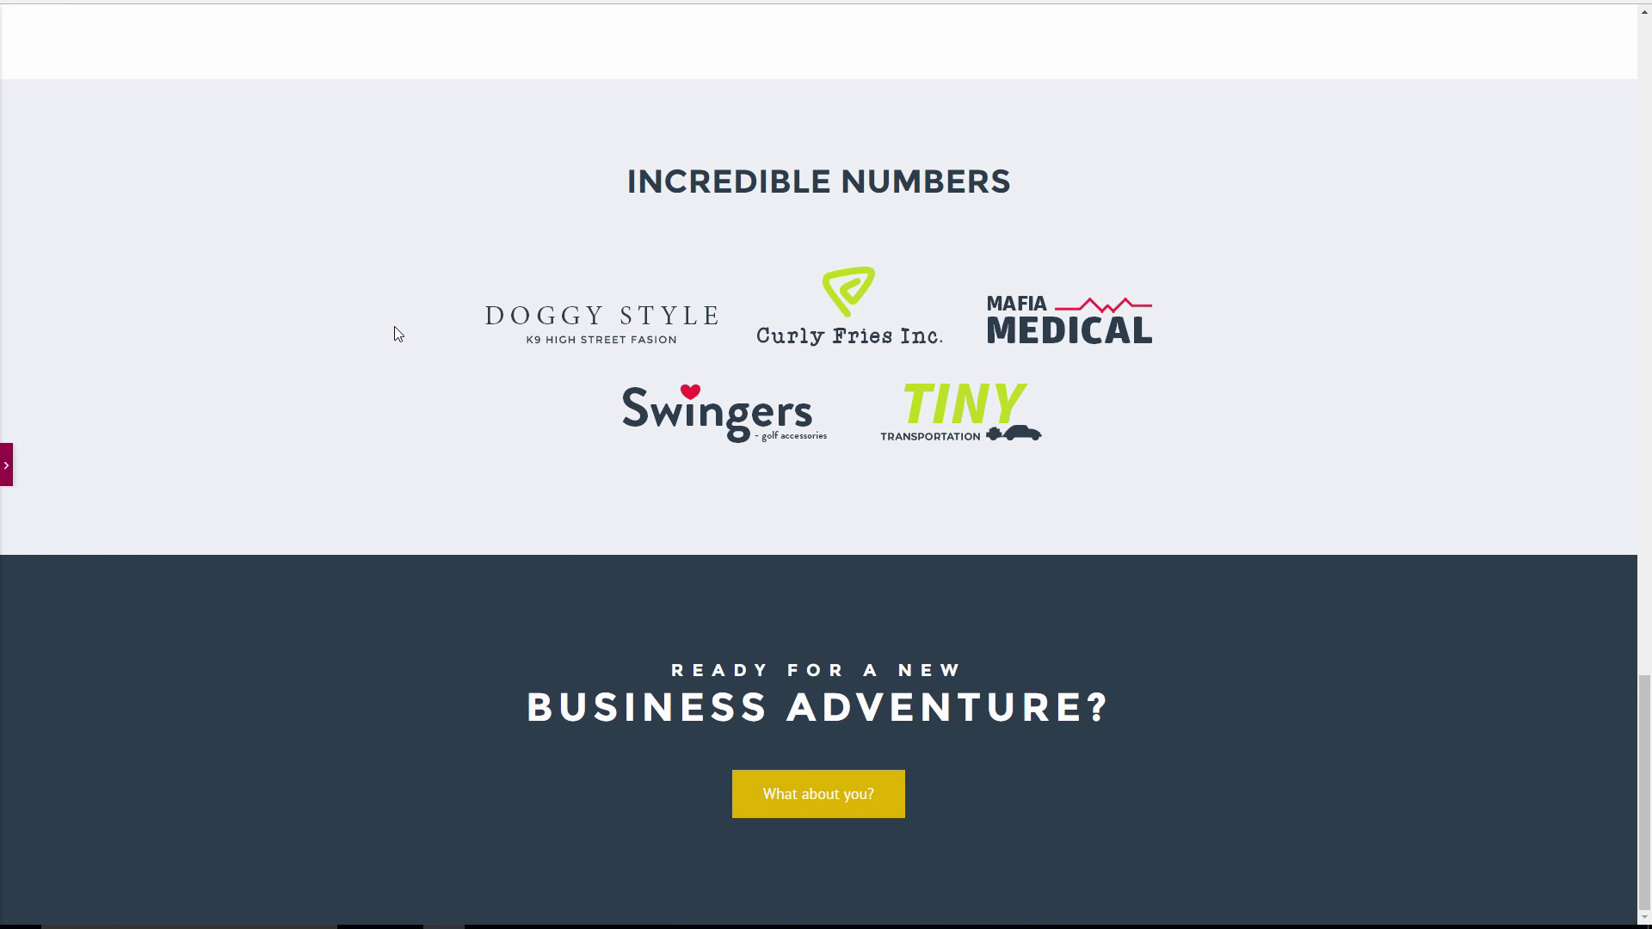
{"action": "left_click", "coordinate": [6, 465]}
{"action": "left_click", "coordinate": [202, 908]}
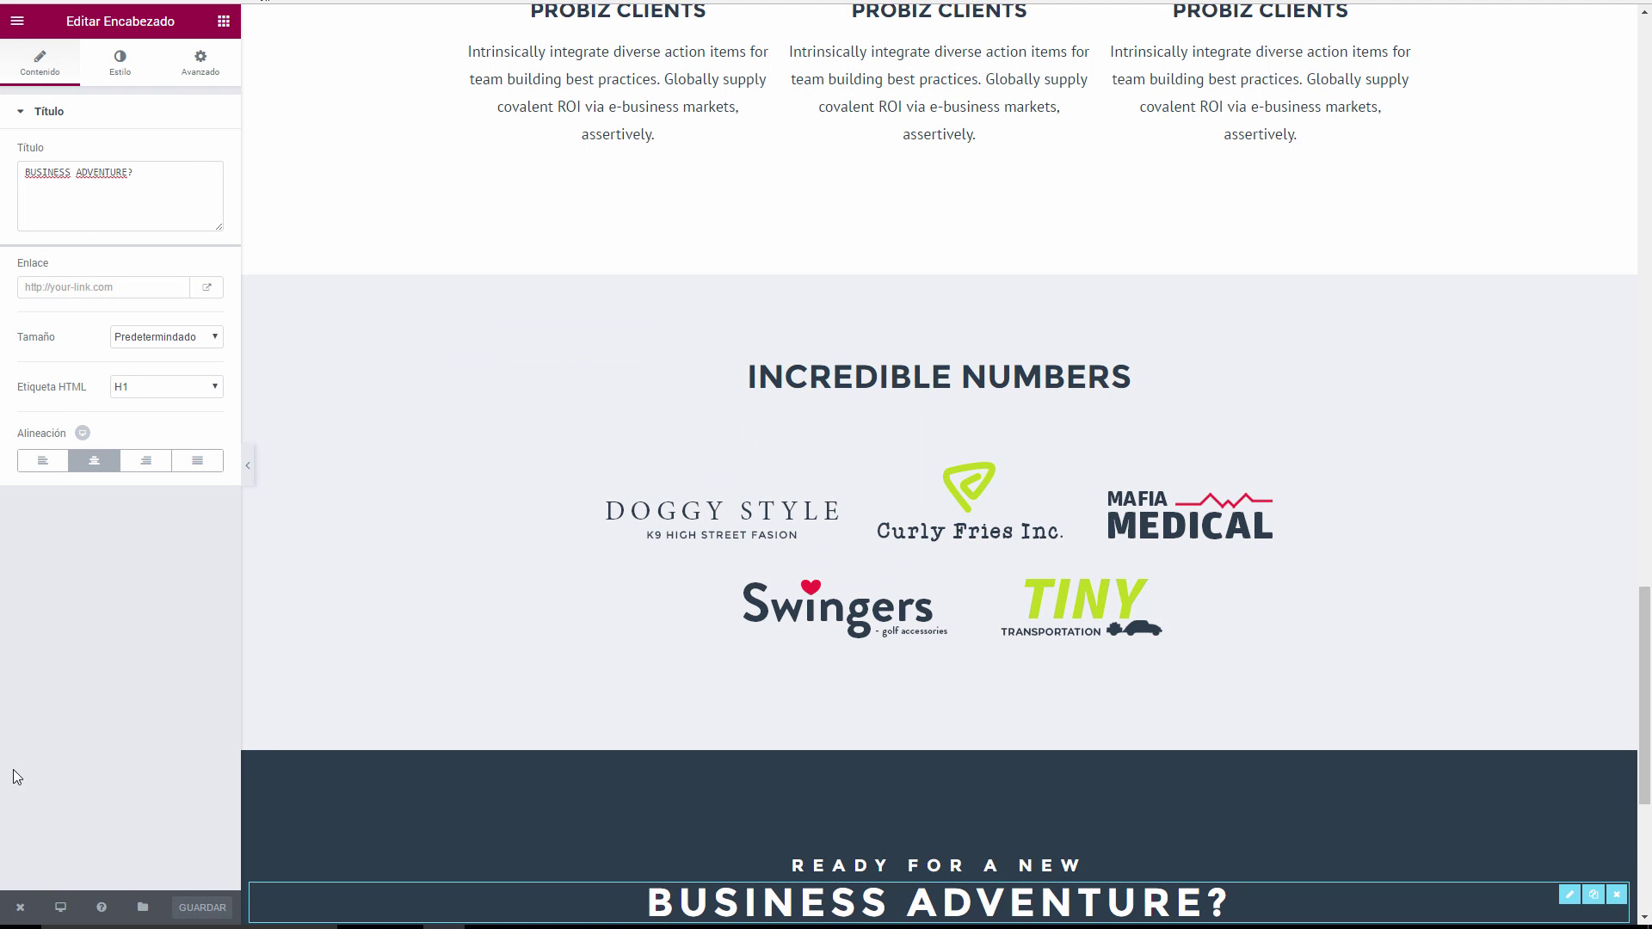
{"action": "left_click", "coordinate": [19, 908]}
{"action": "left_click", "coordinate": [57, 833]}
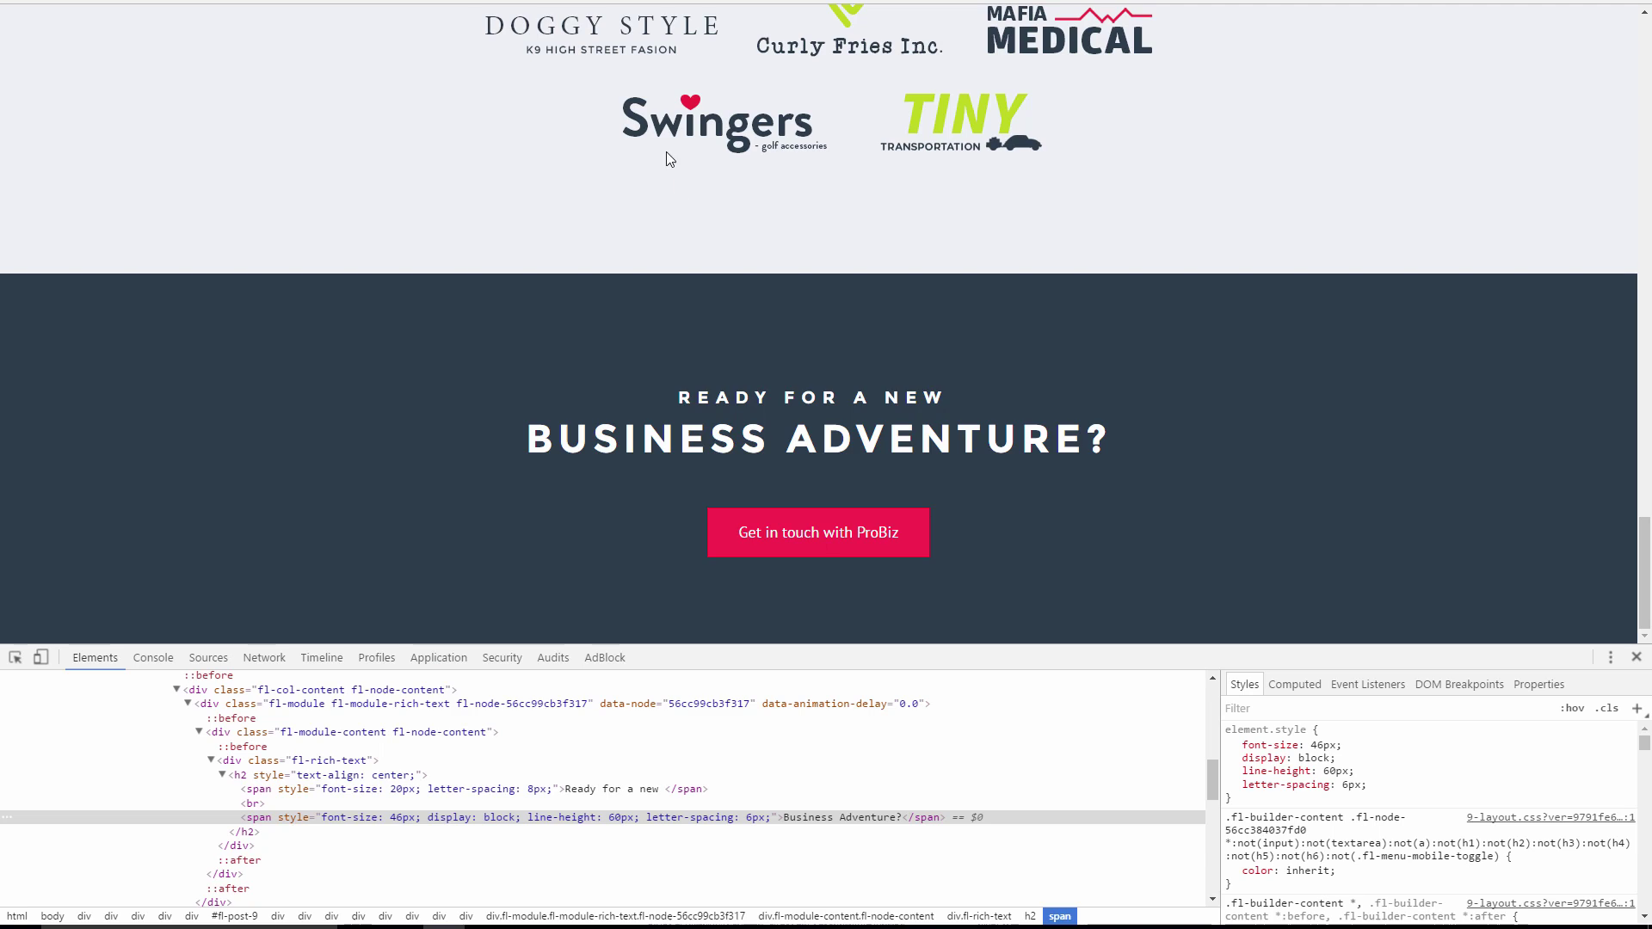
Close the reference page's developer tools and compare the published page's hero, three feature columns and OUR SERVICES section with the reference.
{"action": "scroll", "coordinate": [707, 239], "scroll_direction": "up", "scroll_amount": 10}
{"action": "left_click", "coordinate": [1637, 659]}
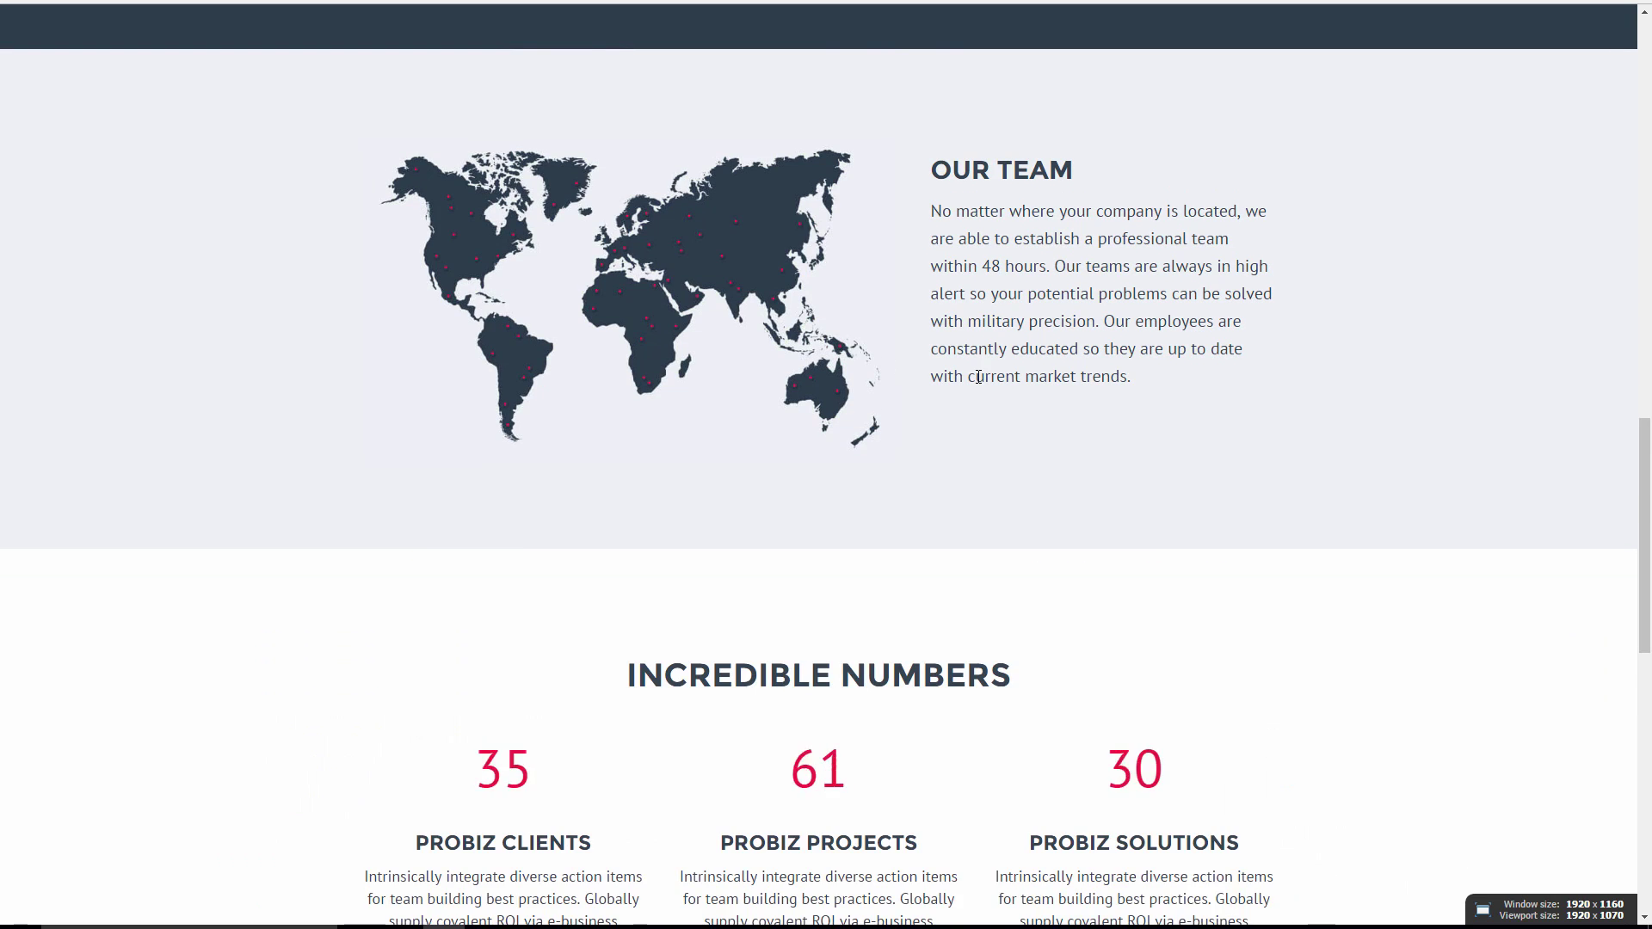
{"action": "scroll", "coordinate": [910, 341], "scroll_direction": "up", "scroll_amount": 15}
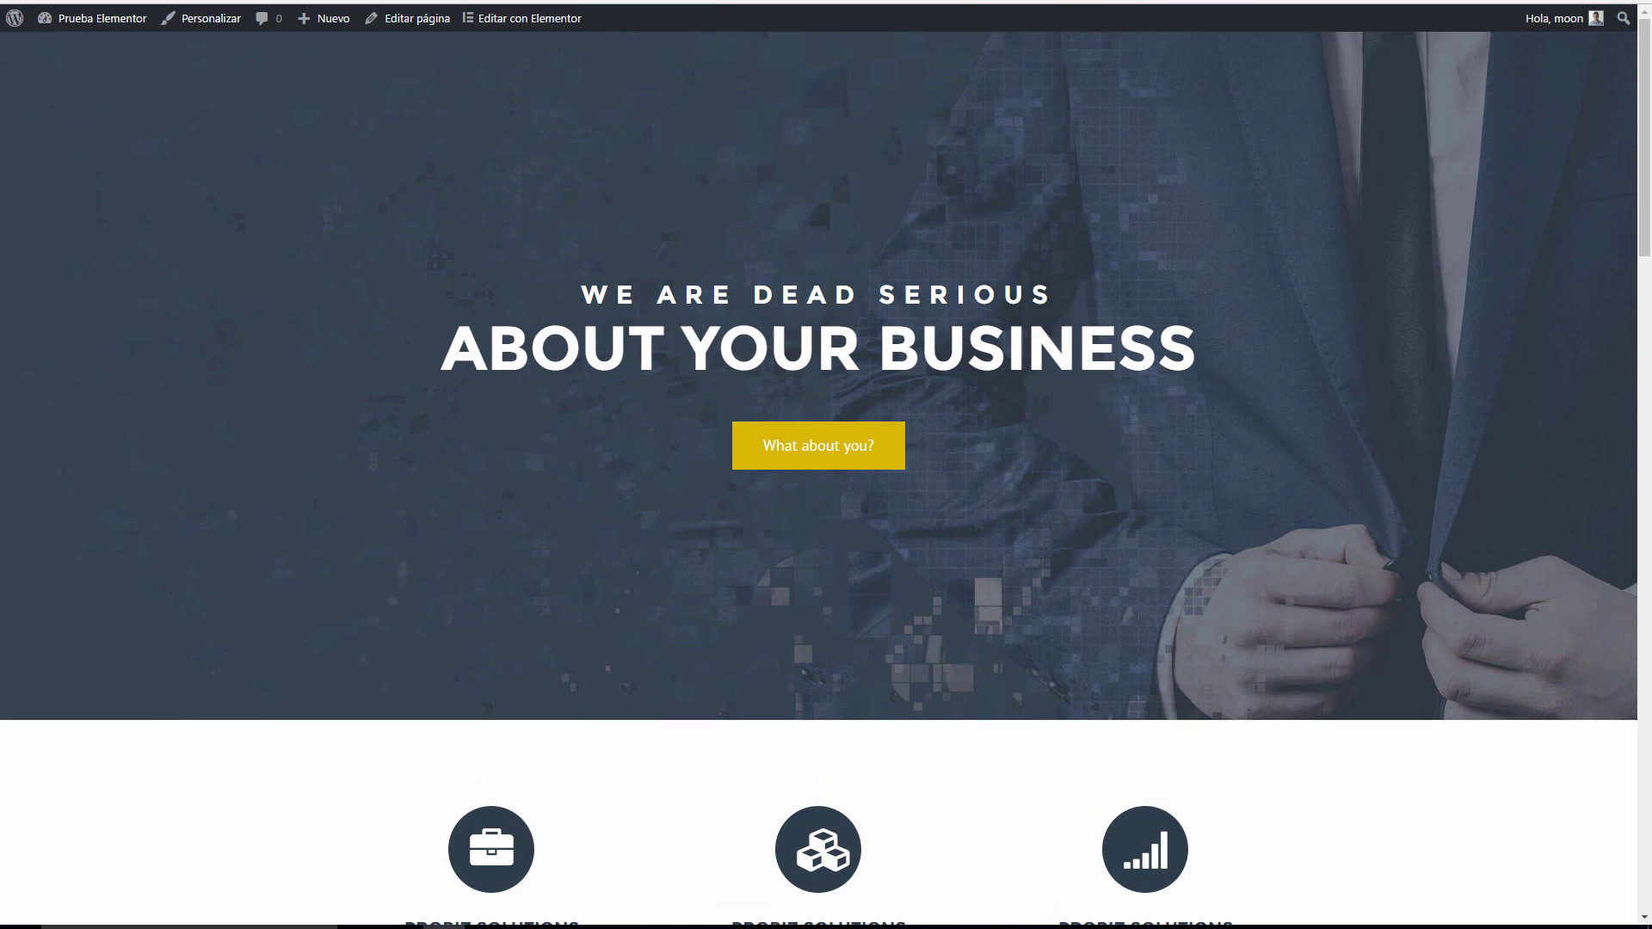
{"action": "scroll", "coordinate": [494, 92], "scroll_direction": "down", "scroll_amount": 6}
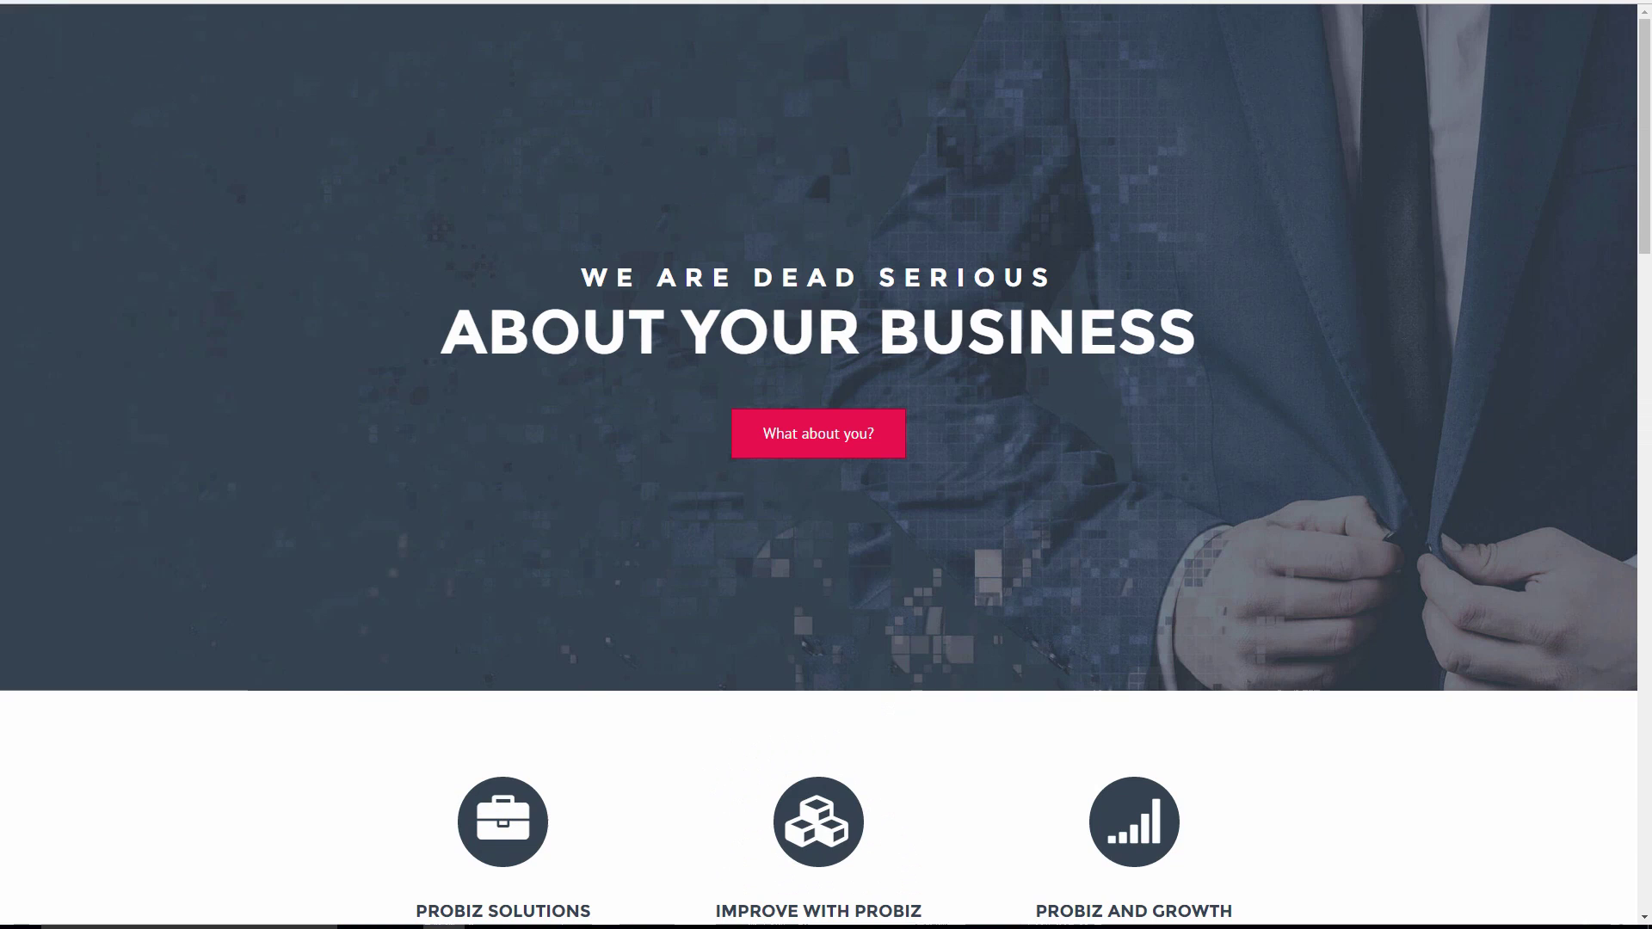
{"action": "scroll", "coordinate": [697, 247], "scroll_direction": "down", "scroll_amount": 5}
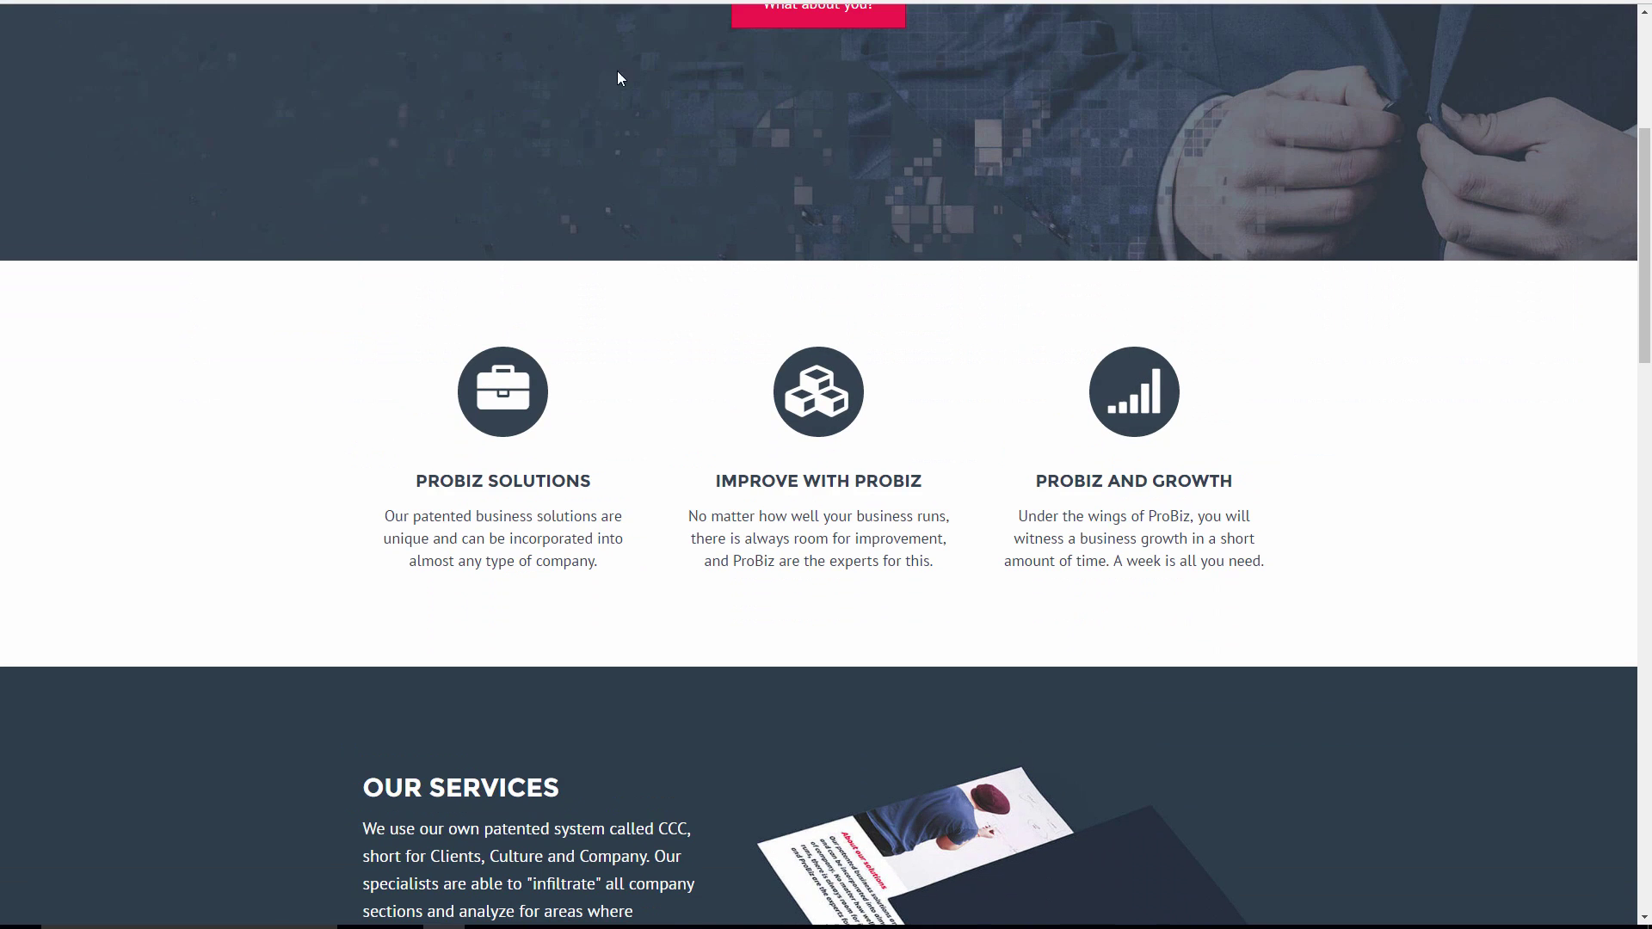
{"action": "scroll", "coordinate": [620, 122], "scroll_direction": "down", "scroll_amount": 2}
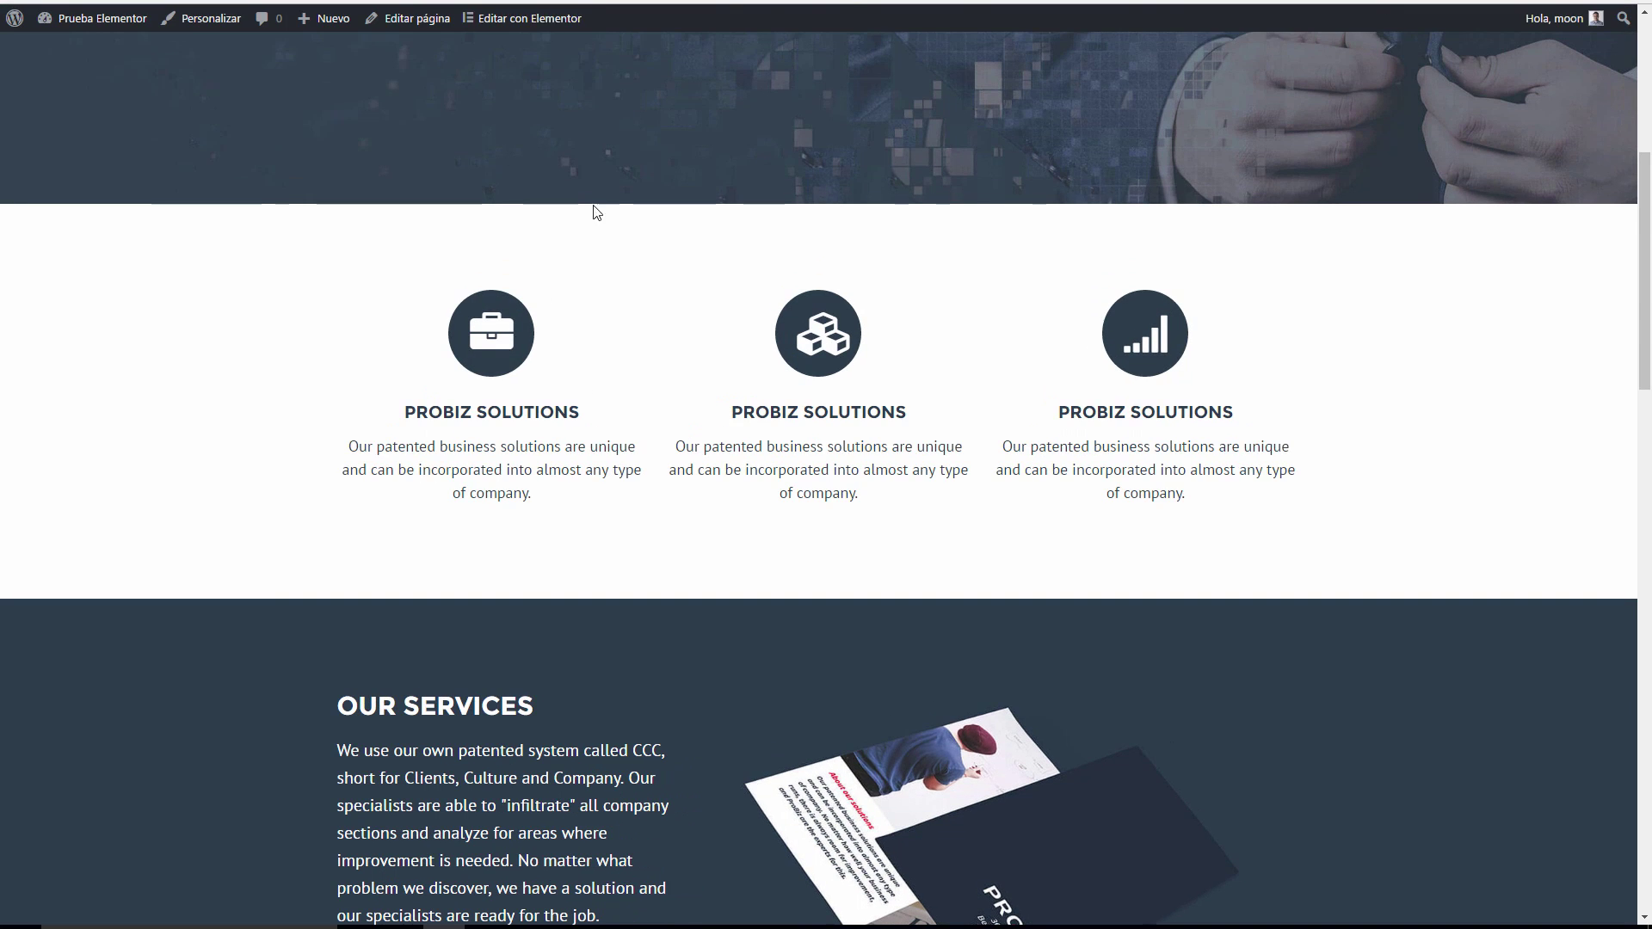
{"action": "scroll", "coordinate": [686, 336], "scroll_direction": "down", "scroll_amount": 5}
{"action": "scroll", "coordinate": [495, 225], "scroll_direction": "down", "scroll_amount": 2}
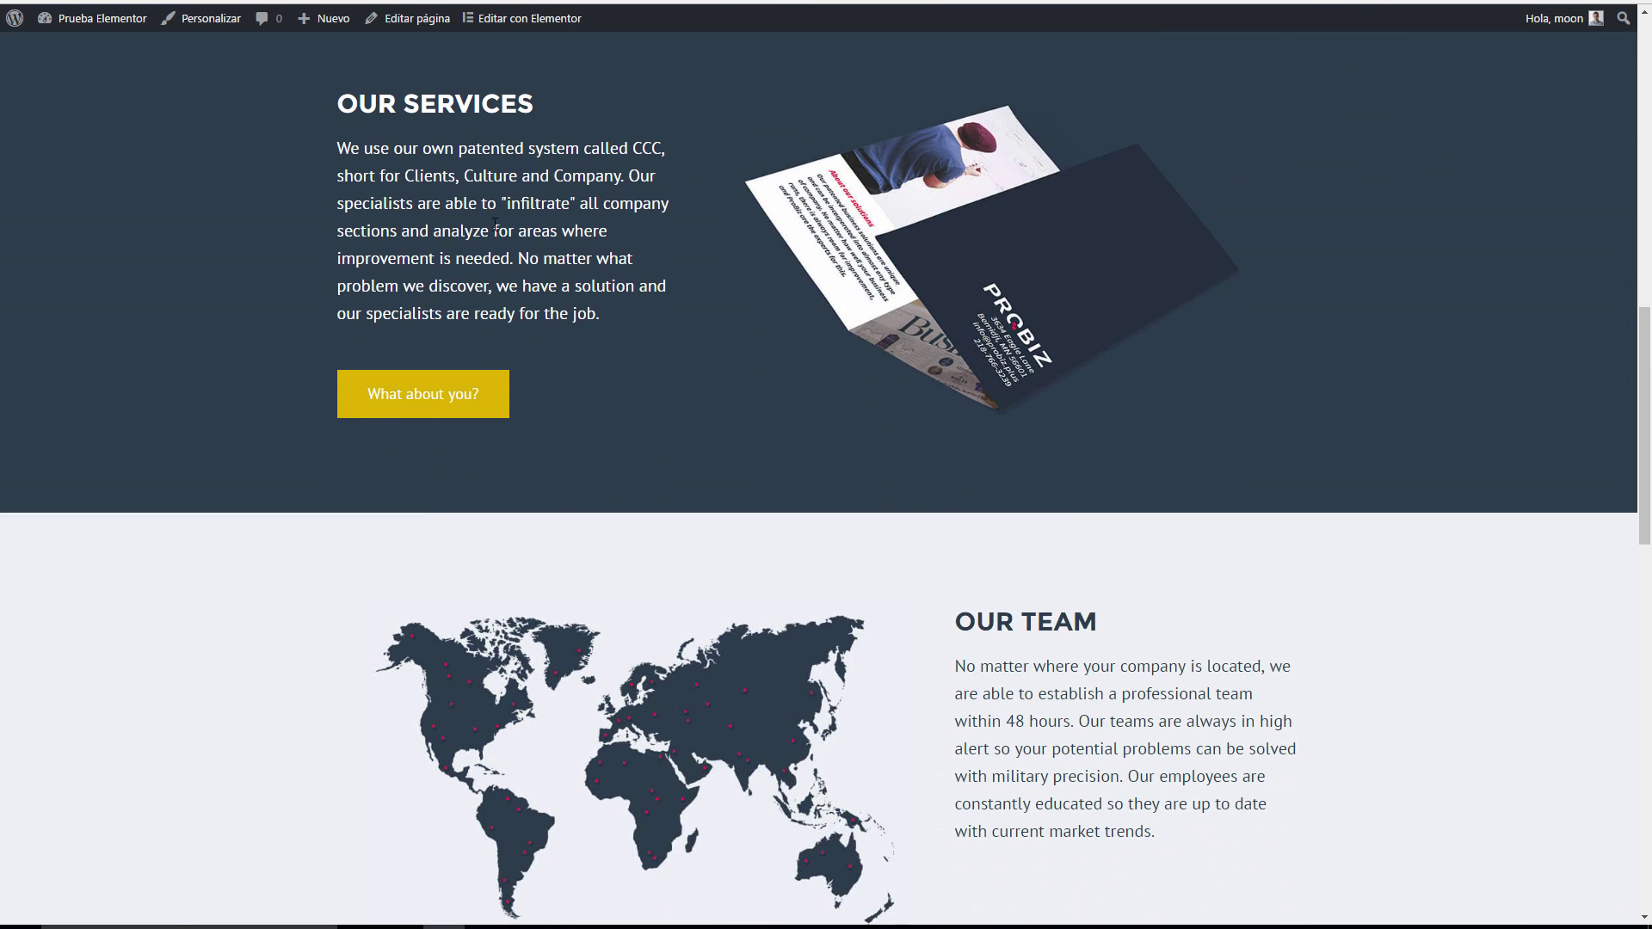
{"action": "scroll", "coordinate": [495, 221], "scroll_direction": "up", "scroll_amount": 1}
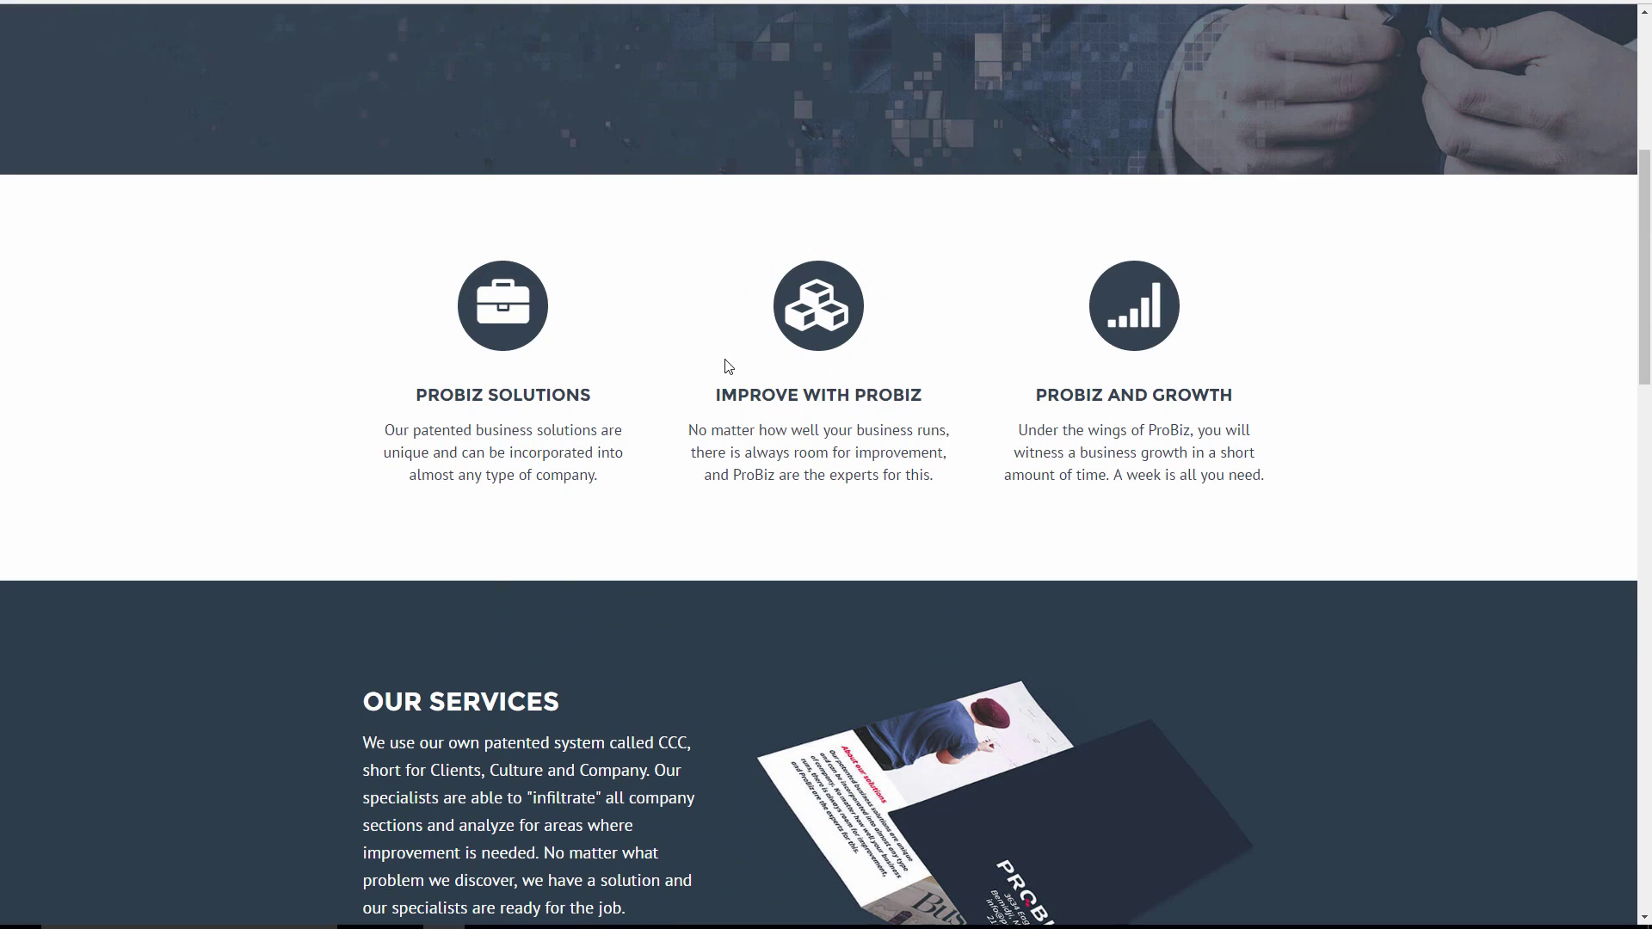
{"action": "scroll", "coordinate": [725, 368], "scroll_direction": "down", "scroll_amount": 6}
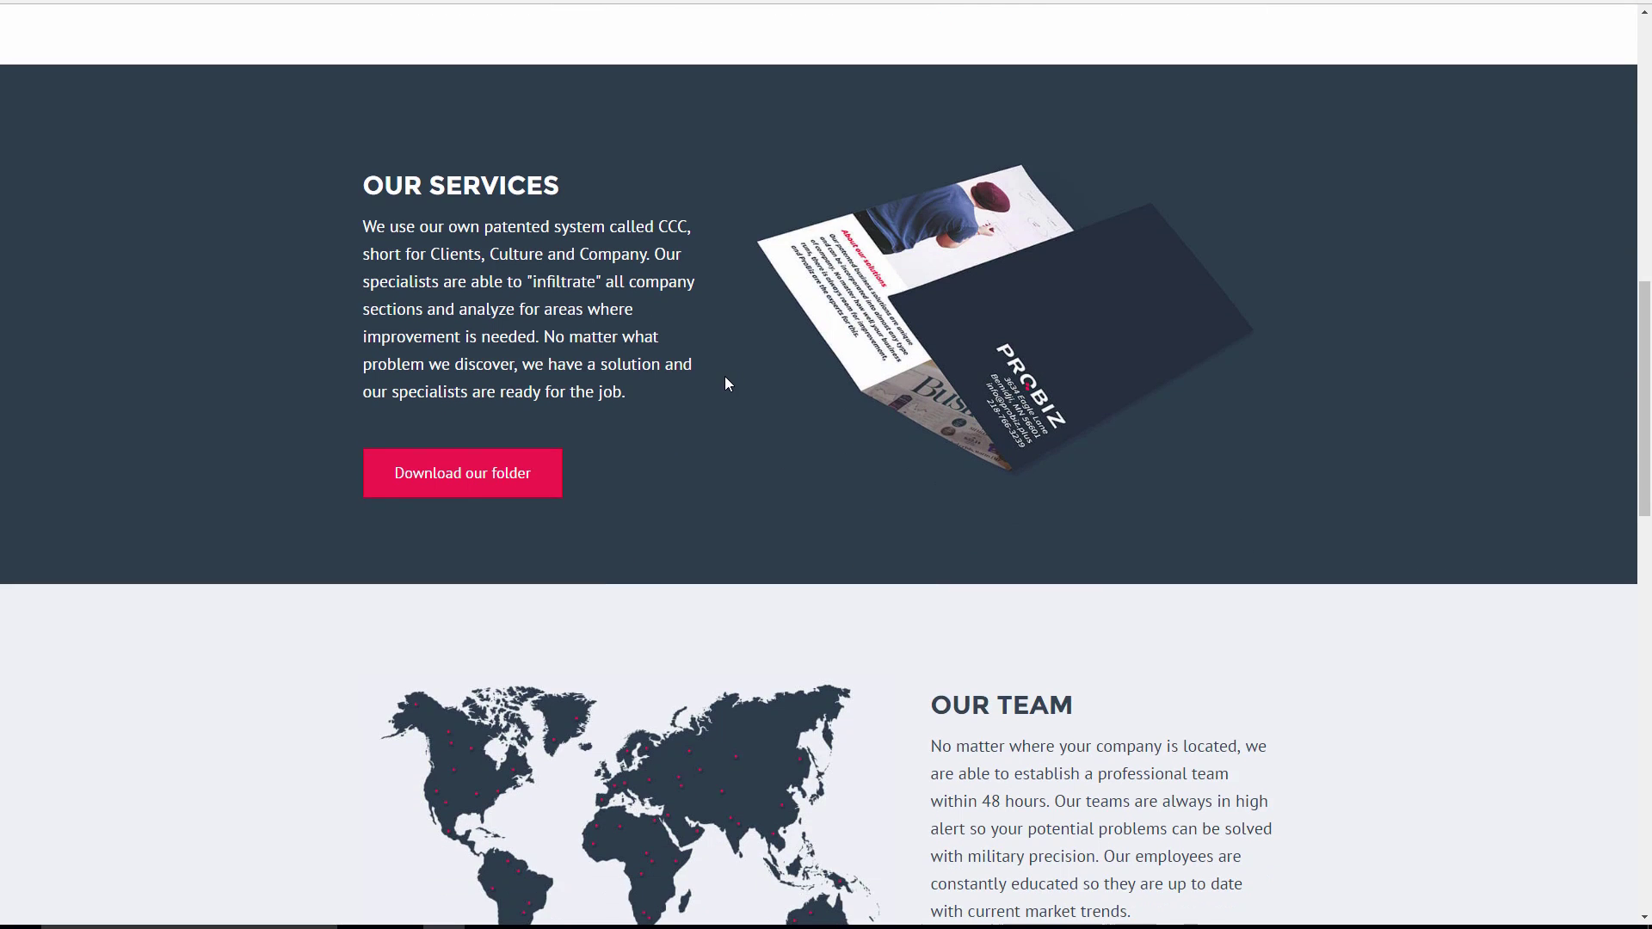
{"action": "scroll", "coordinate": [725, 379], "scroll_direction": "down", "scroll_amount": 1}
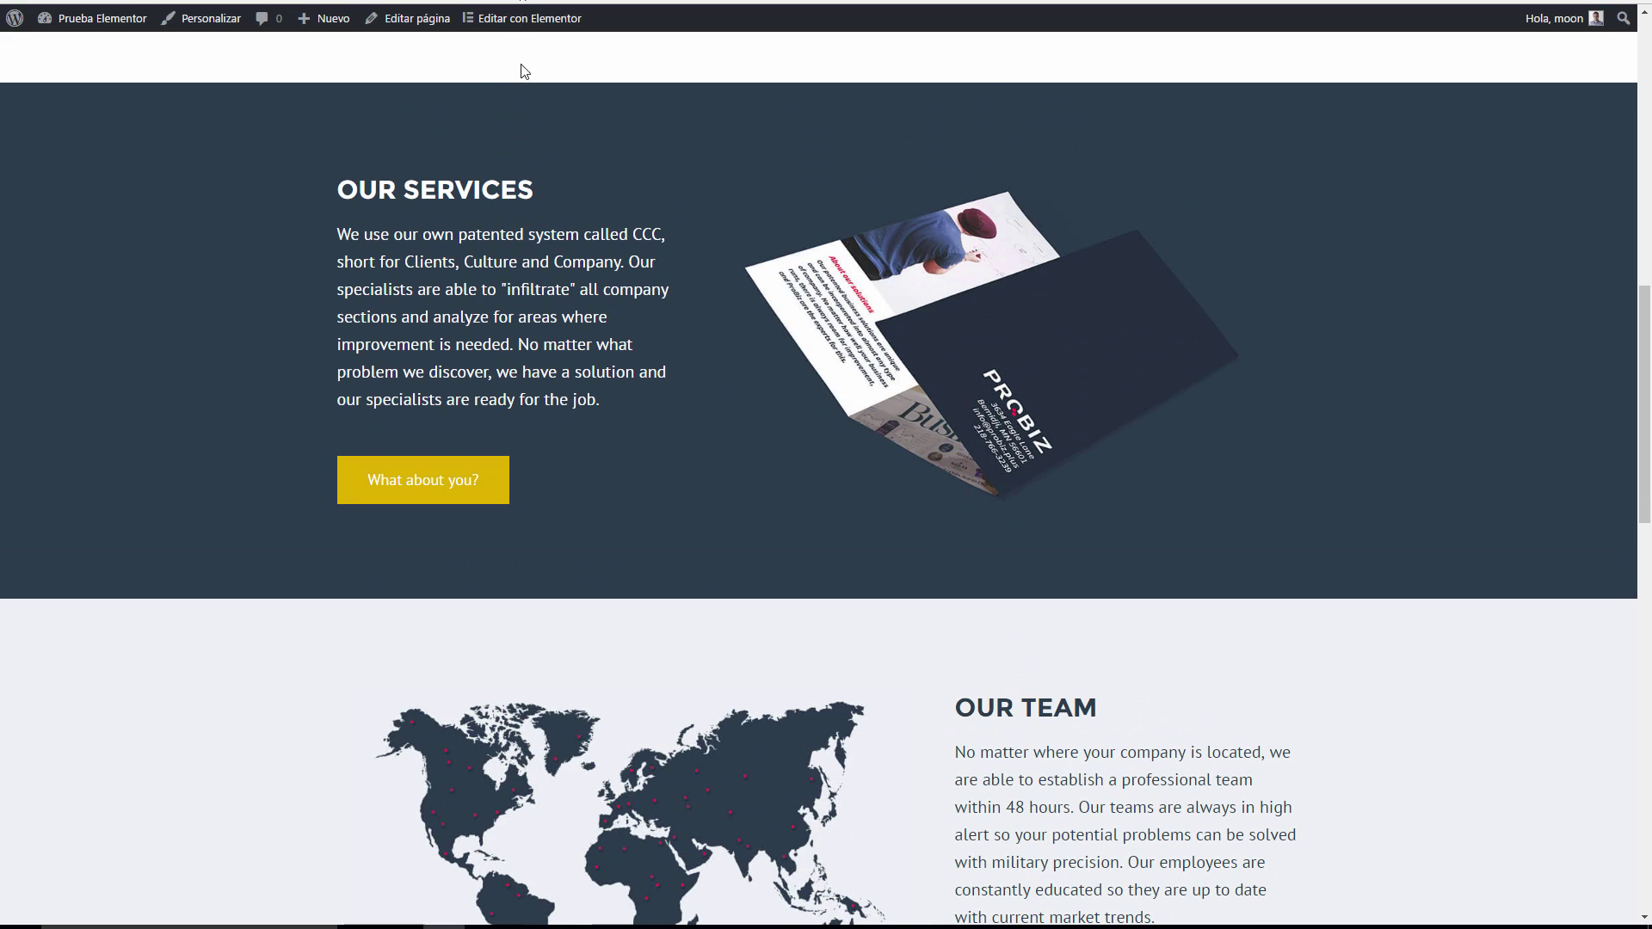
{"action": "scroll", "coordinate": [525, 71], "scroll_direction": "down", "scroll_amount": 1}
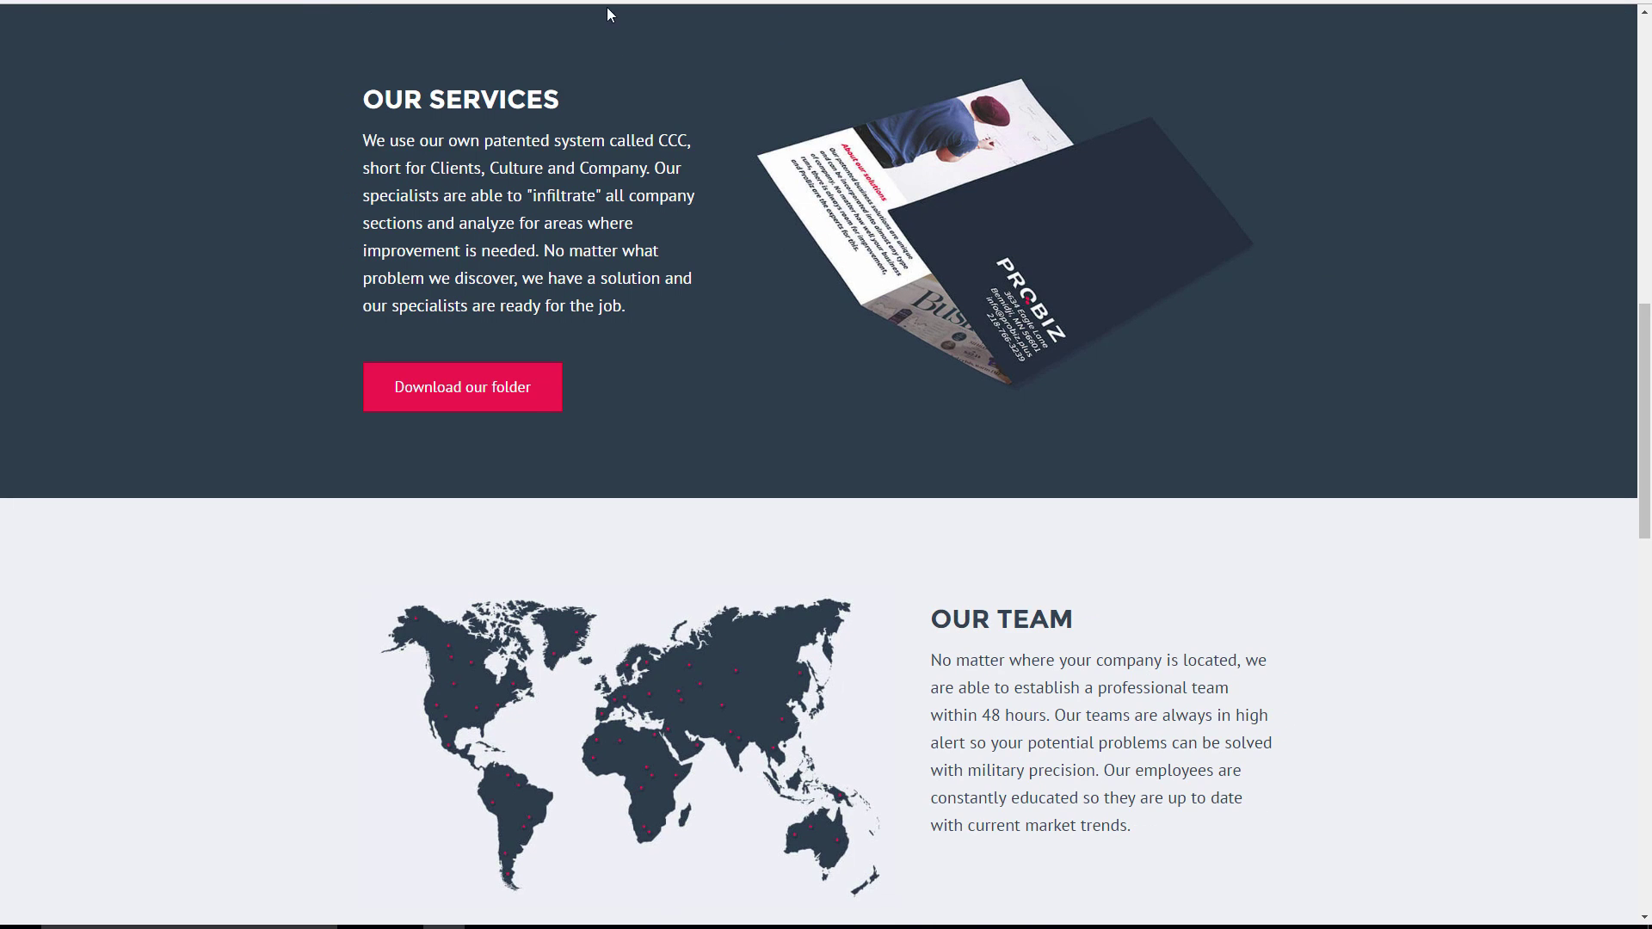
{"action": "scroll", "coordinate": [723, 259], "scroll_direction": "down", "scroll_amount": 4}
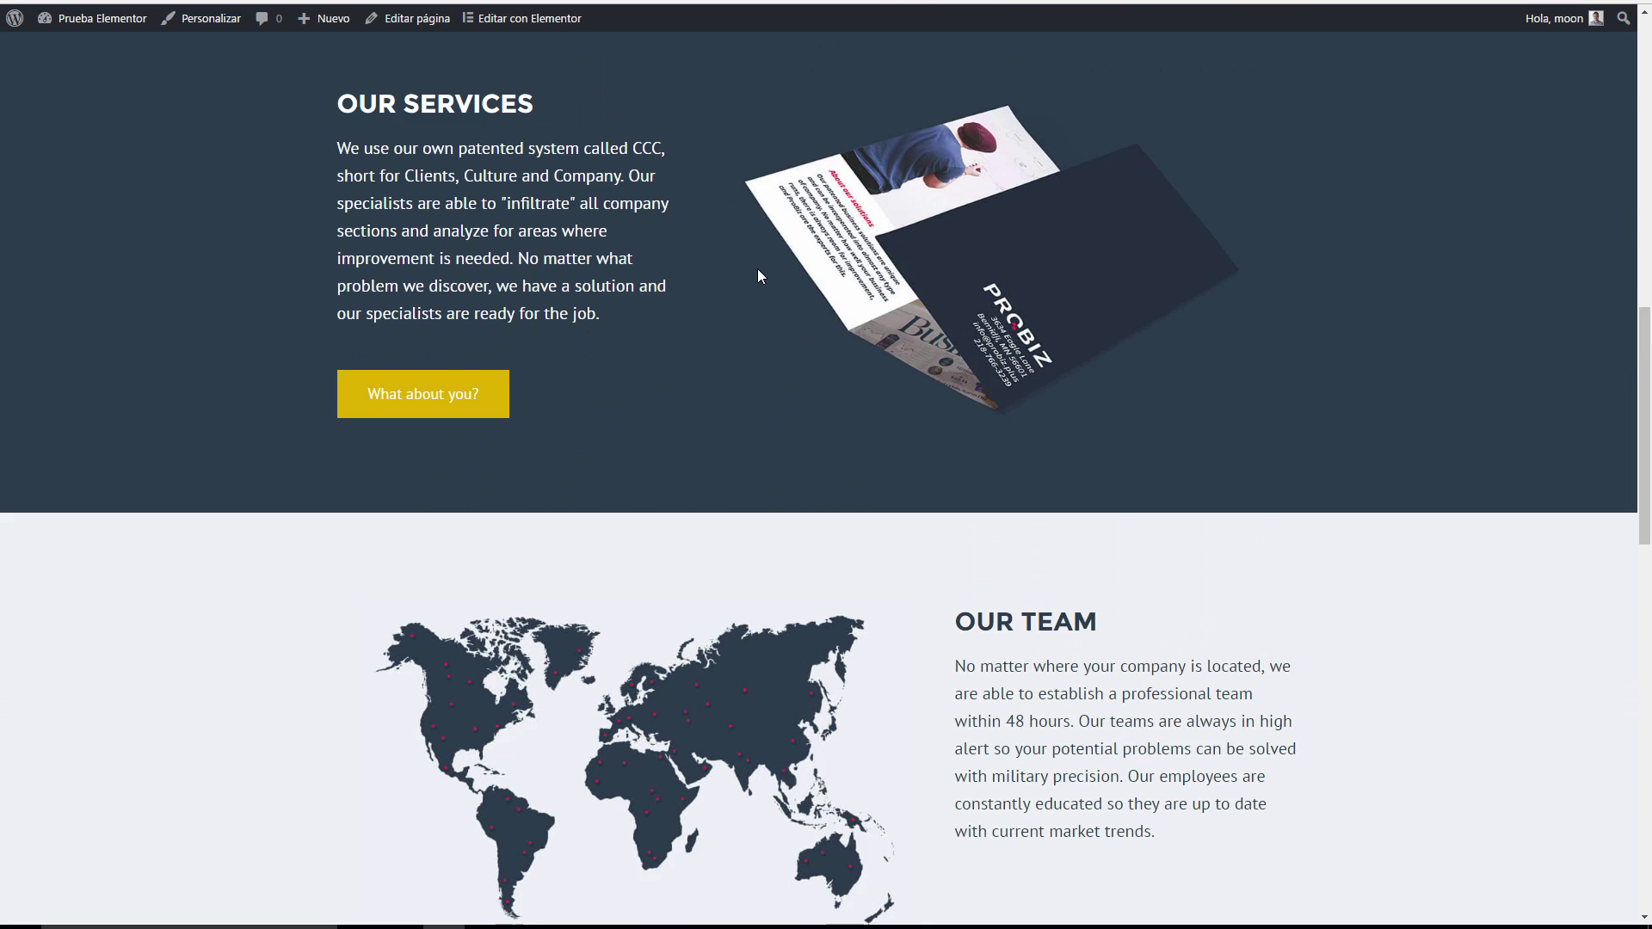
Compare the OUR TEAM, INCREDIBLE NUMBERS and client logo sections with the reference, and review the published page through its closing section.
{"action": "scroll", "coordinate": [757, 269], "scroll_direction": "down", "scroll_amount": 4}
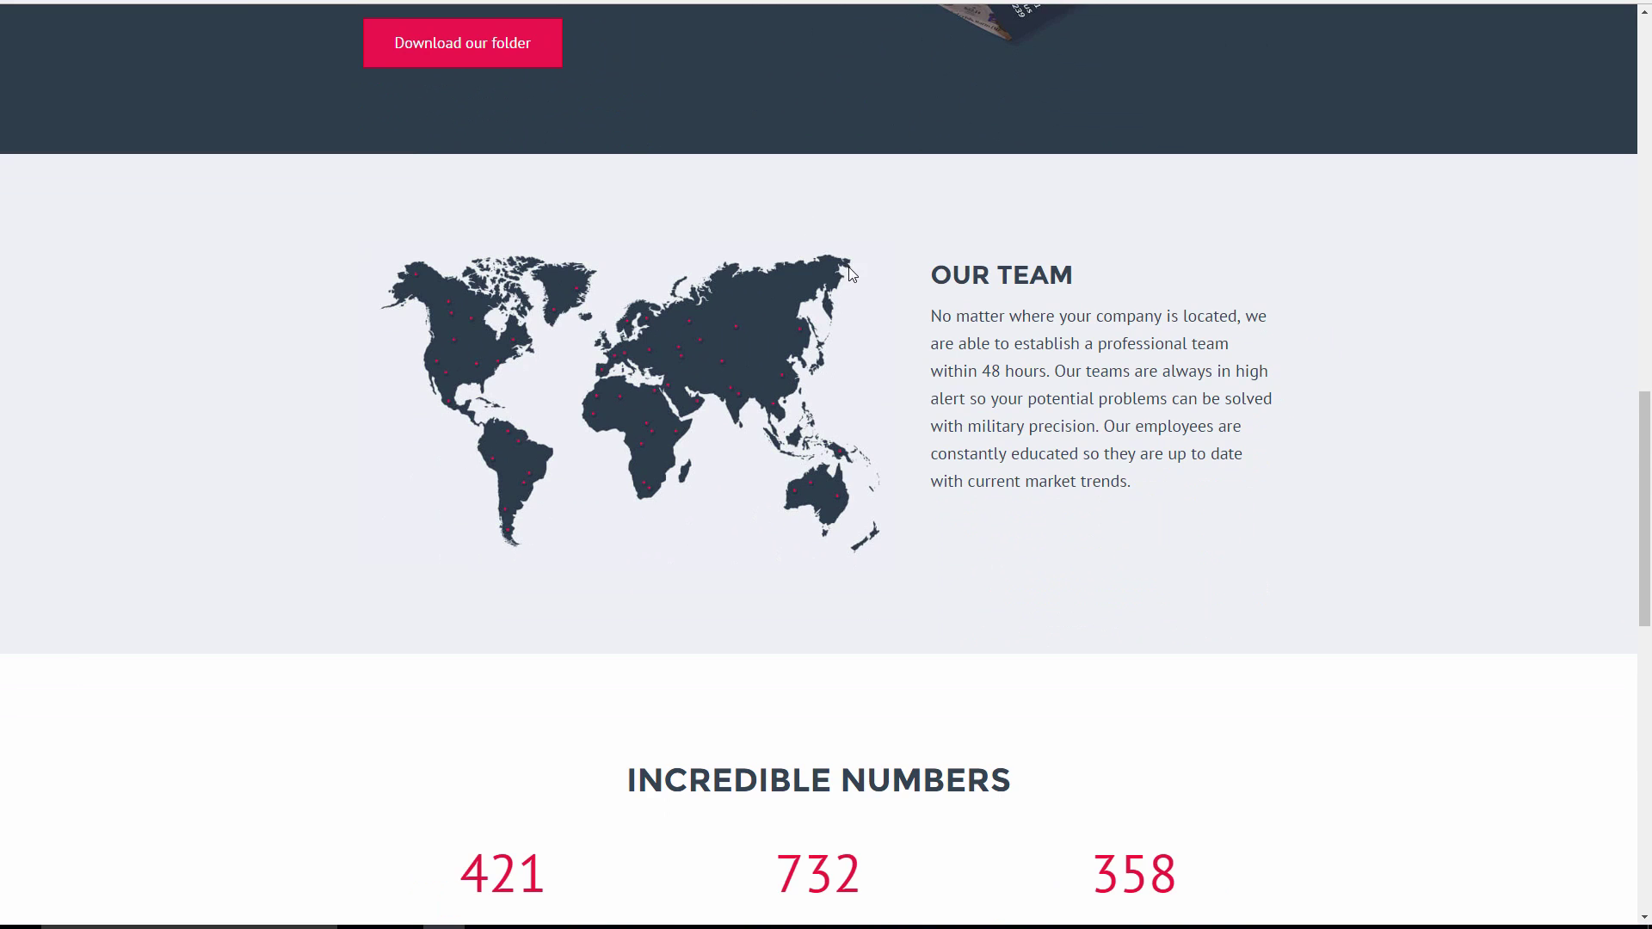
{"action": "scroll", "coordinate": [851, 273], "scroll_direction": "down", "scroll_amount": 5}
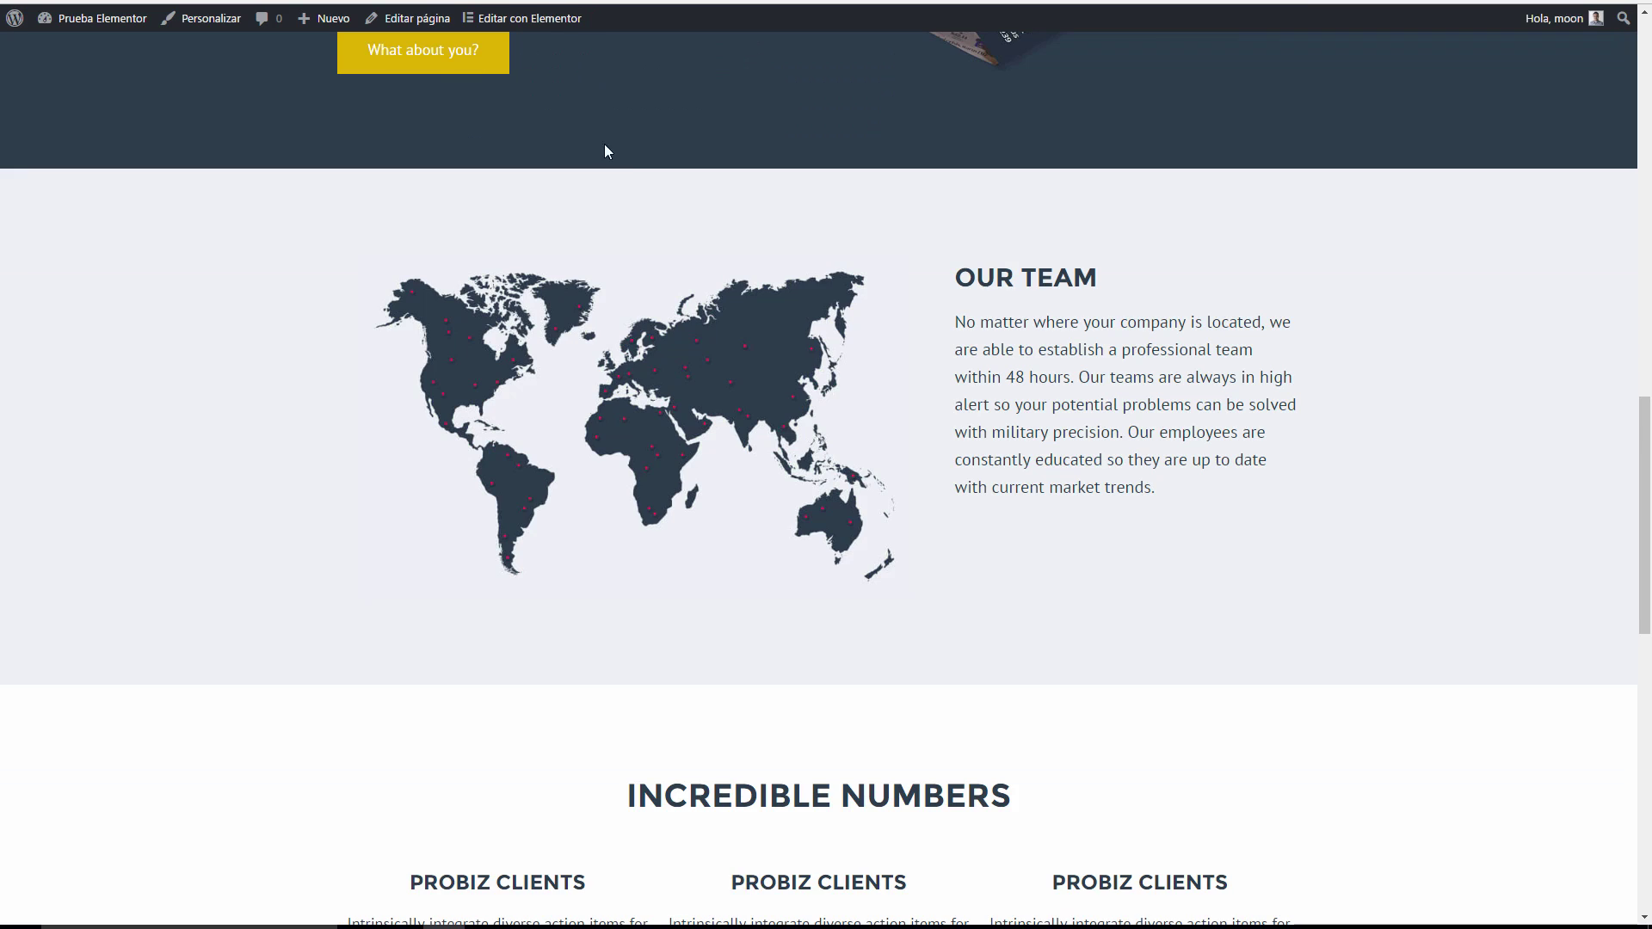
{"action": "scroll", "coordinate": [701, 270], "scroll_direction": "down", "scroll_amount": 7}
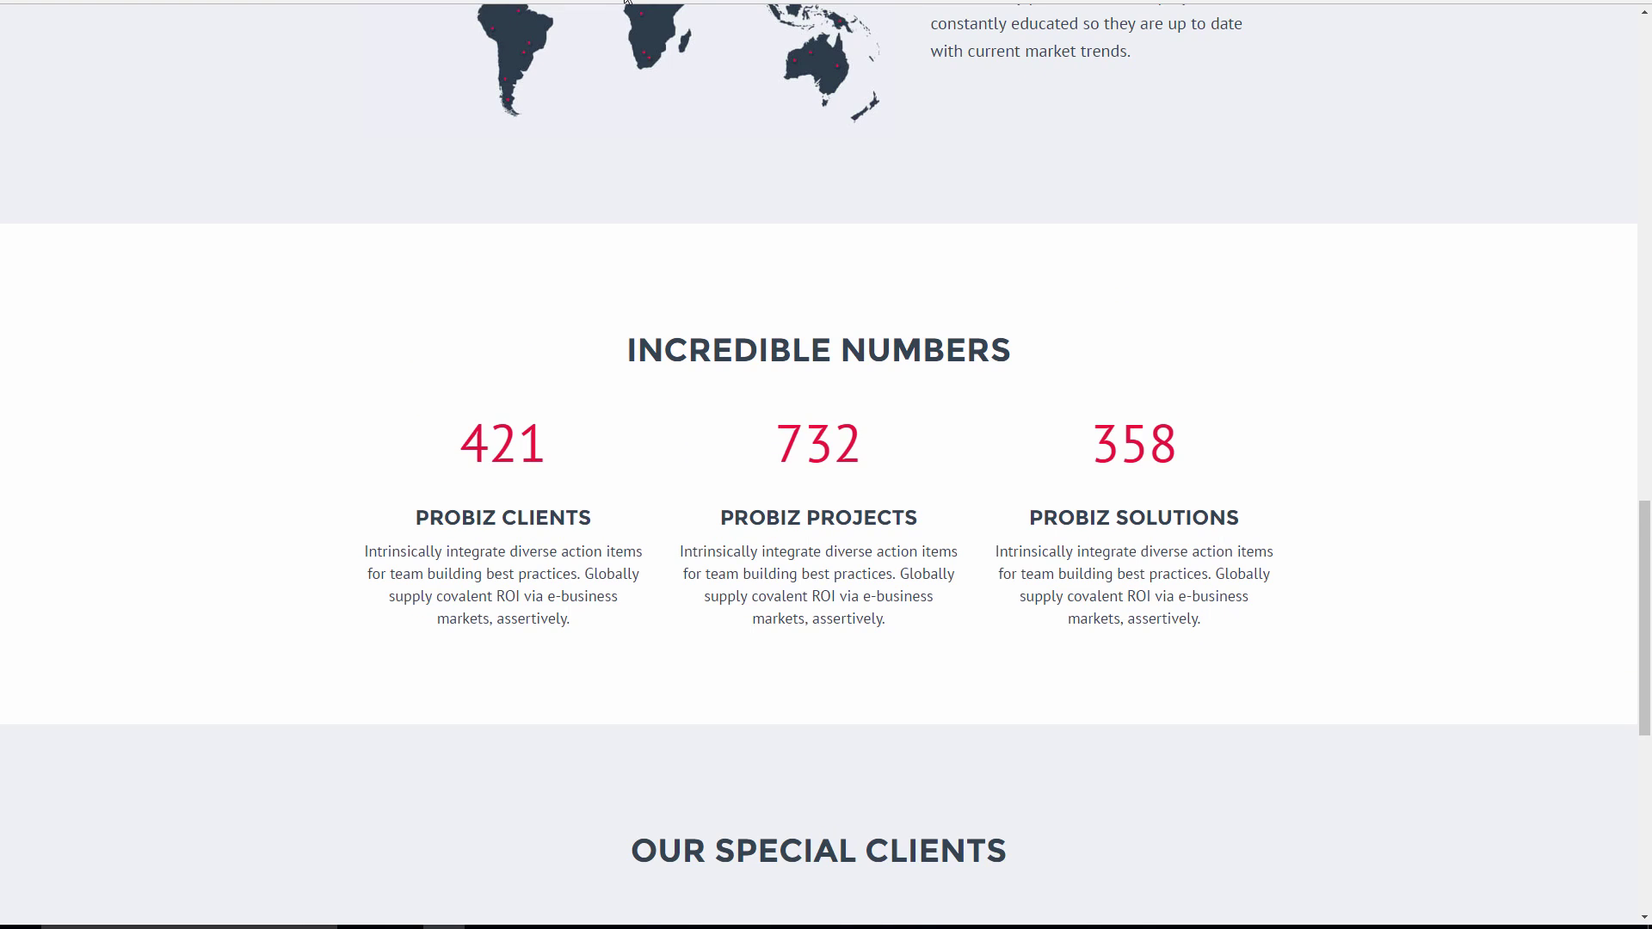
{"action": "scroll", "coordinate": [819, 351], "scroll_direction": "down", "scroll_amount": 2}
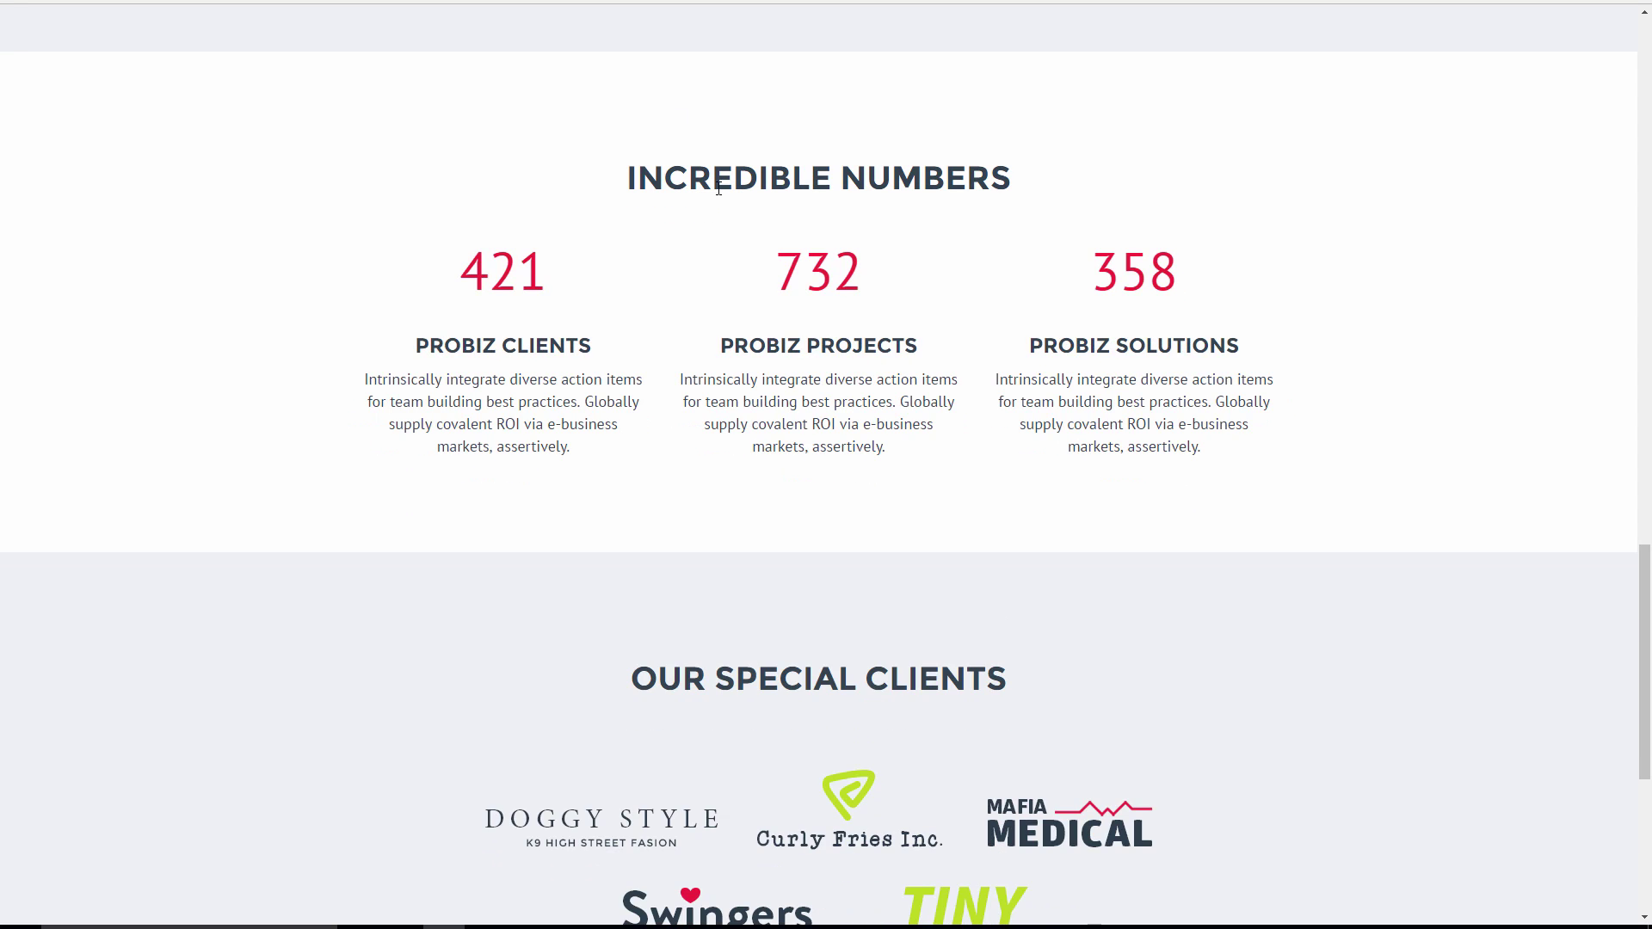
{"action": "scroll", "coordinate": [734, 247], "scroll_direction": "down", "scroll_amount": 6}
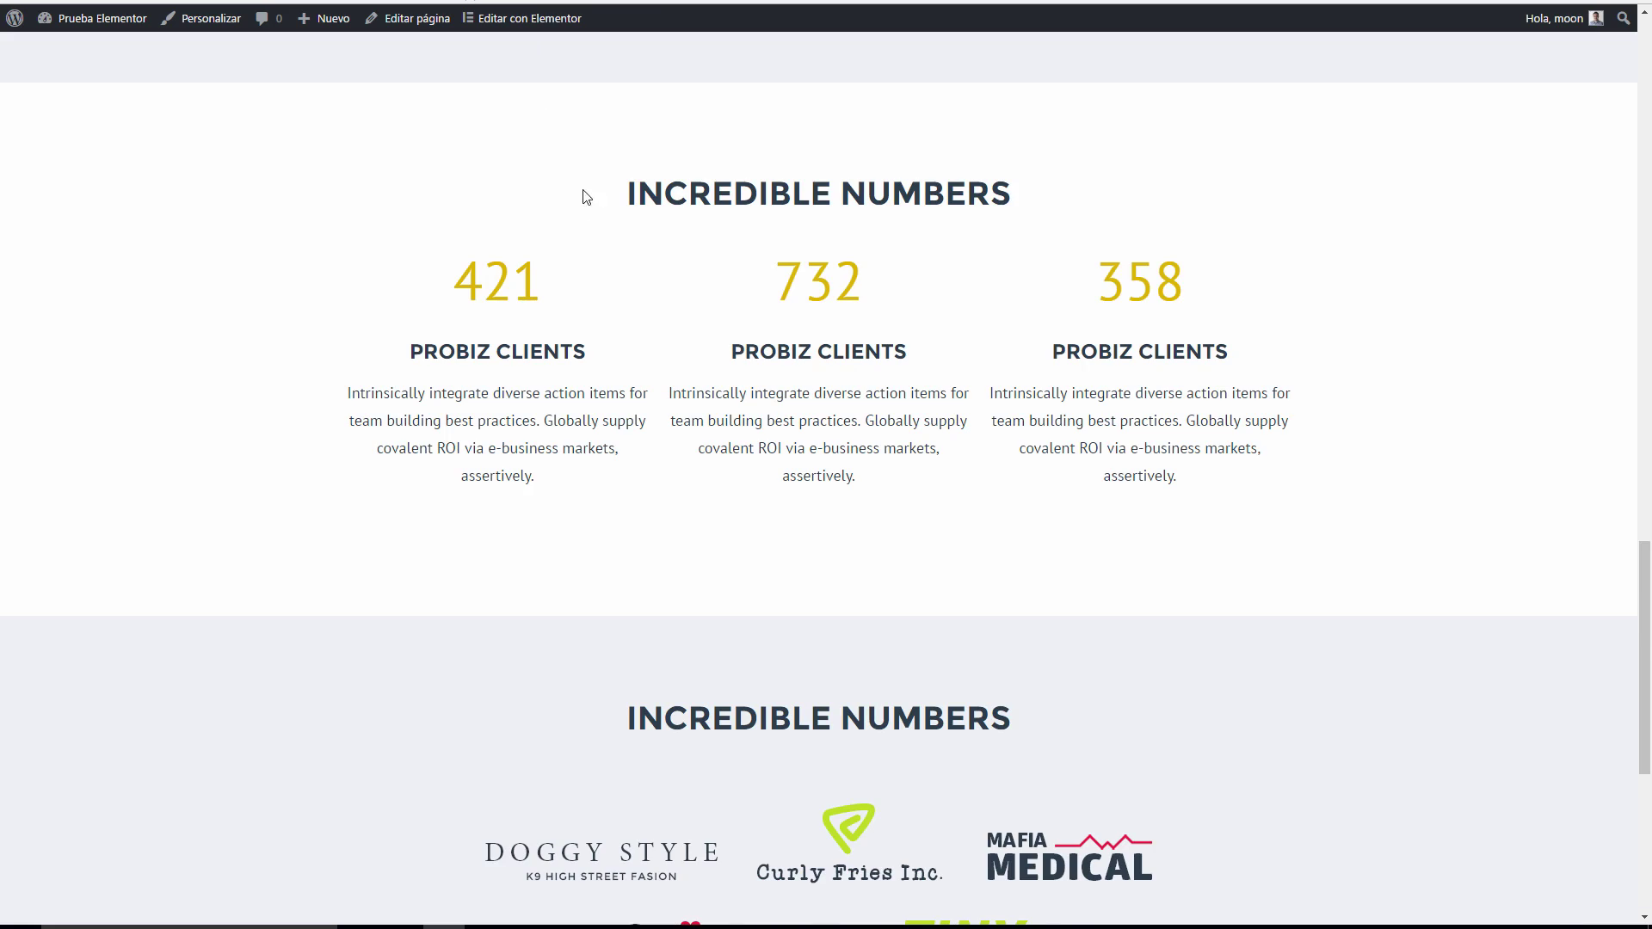
{"action": "scroll", "coordinate": [602, 254], "scroll_direction": "down", "scroll_amount": 6}
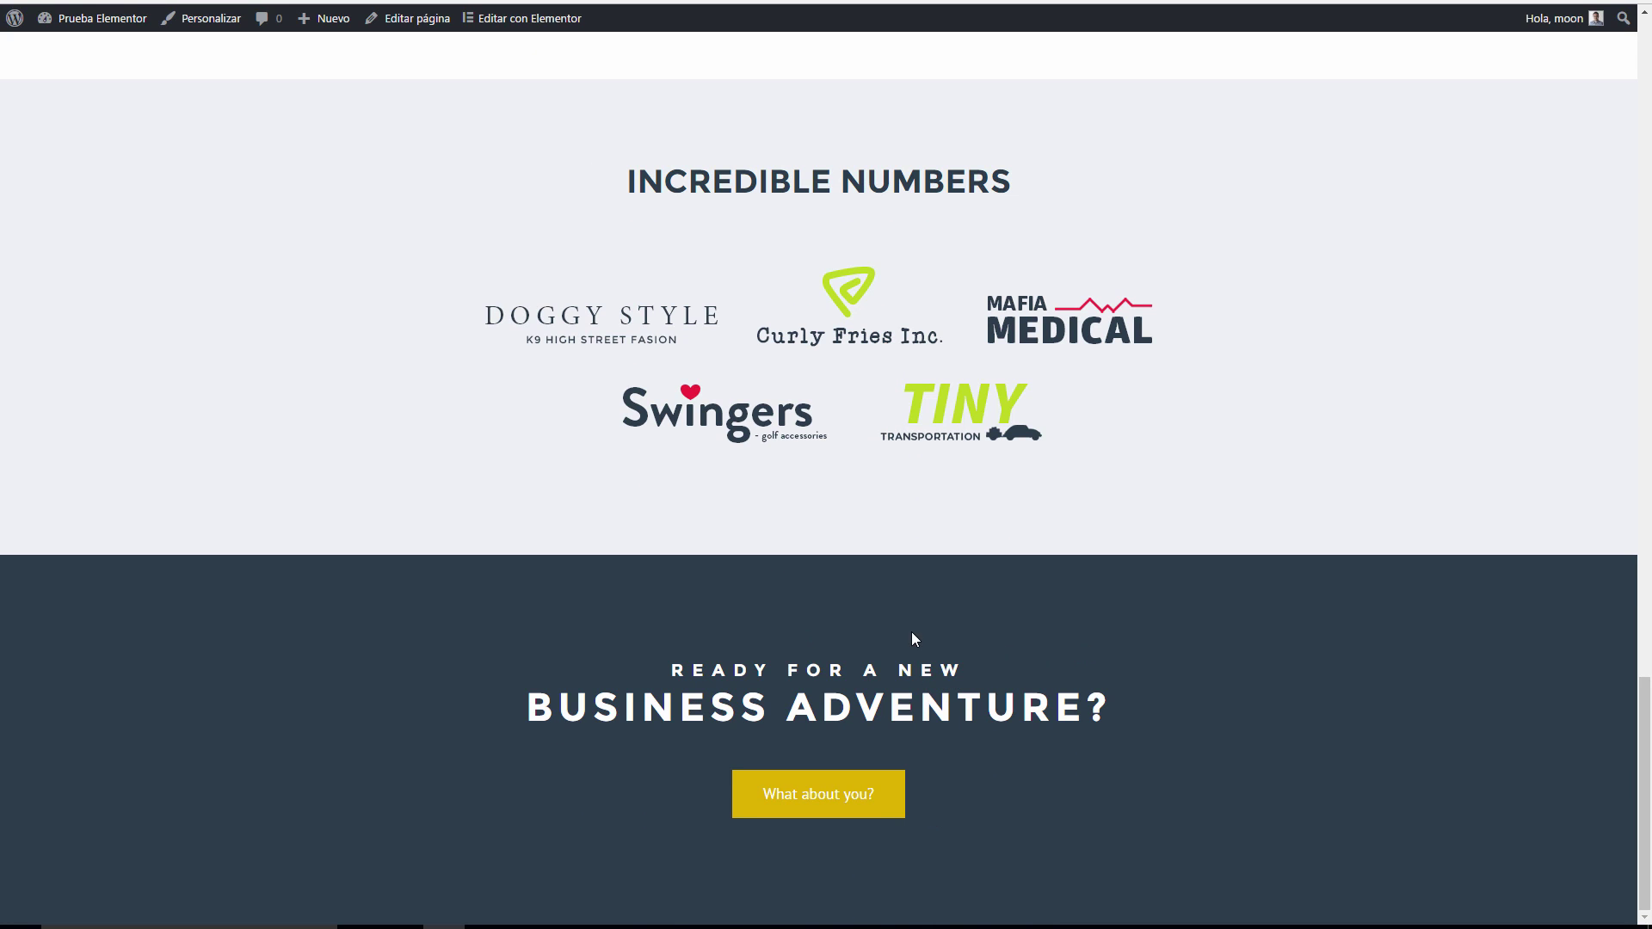
{"action": "scroll", "coordinate": [837, 272], "scroll_direction": "up", "scroll_amount": 2}
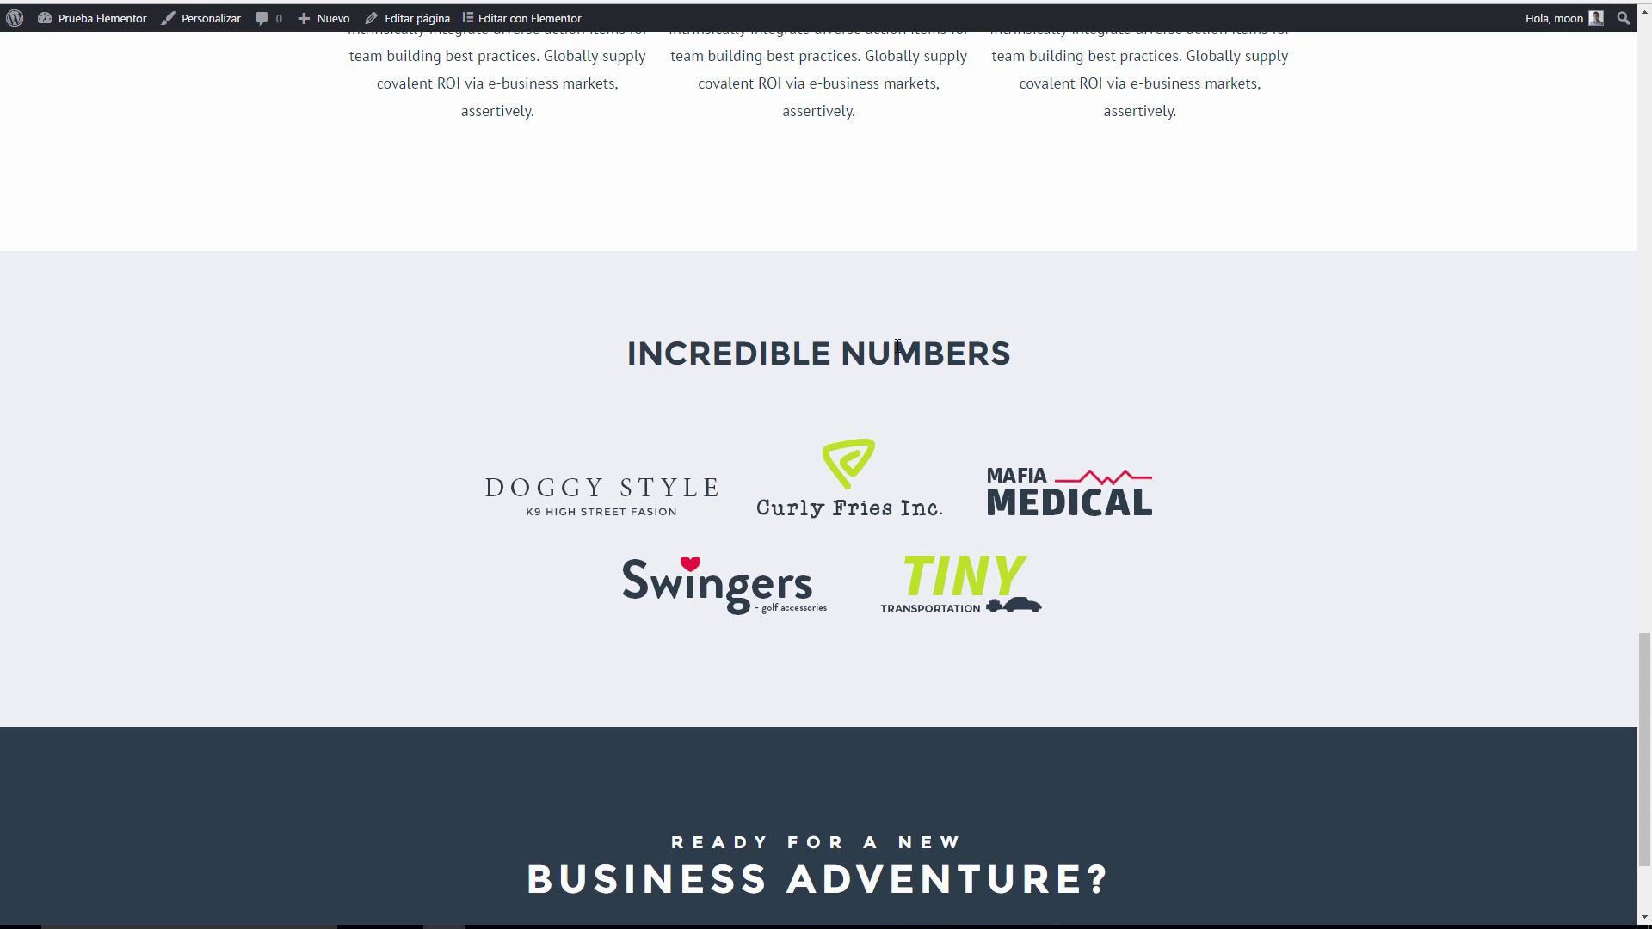
{"action": "scroll", "coordinate": [903, 362], "scroll_direction": "up", "scroll_amount": 5}
{"action": "scroll", "coordinate": [962, 432], "scroll_direction": "up", "scroll_amount": 14}
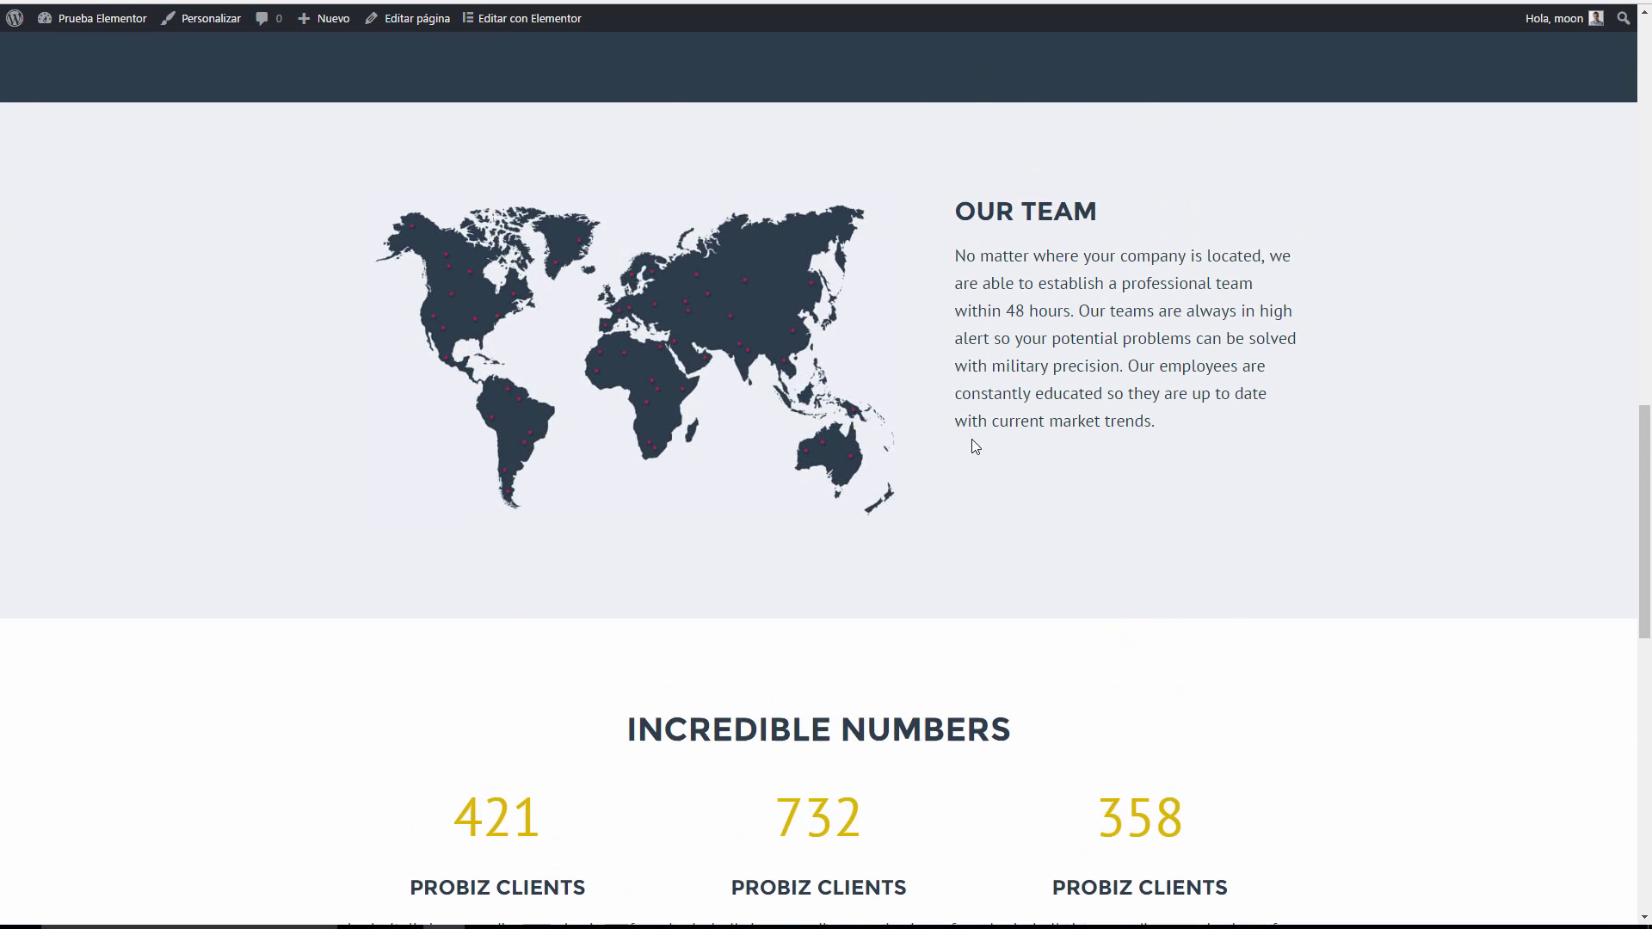
{"action": "scroll", "coordinate": [747, 401], "scroll_direction": "up", "scroll_amount": 9}
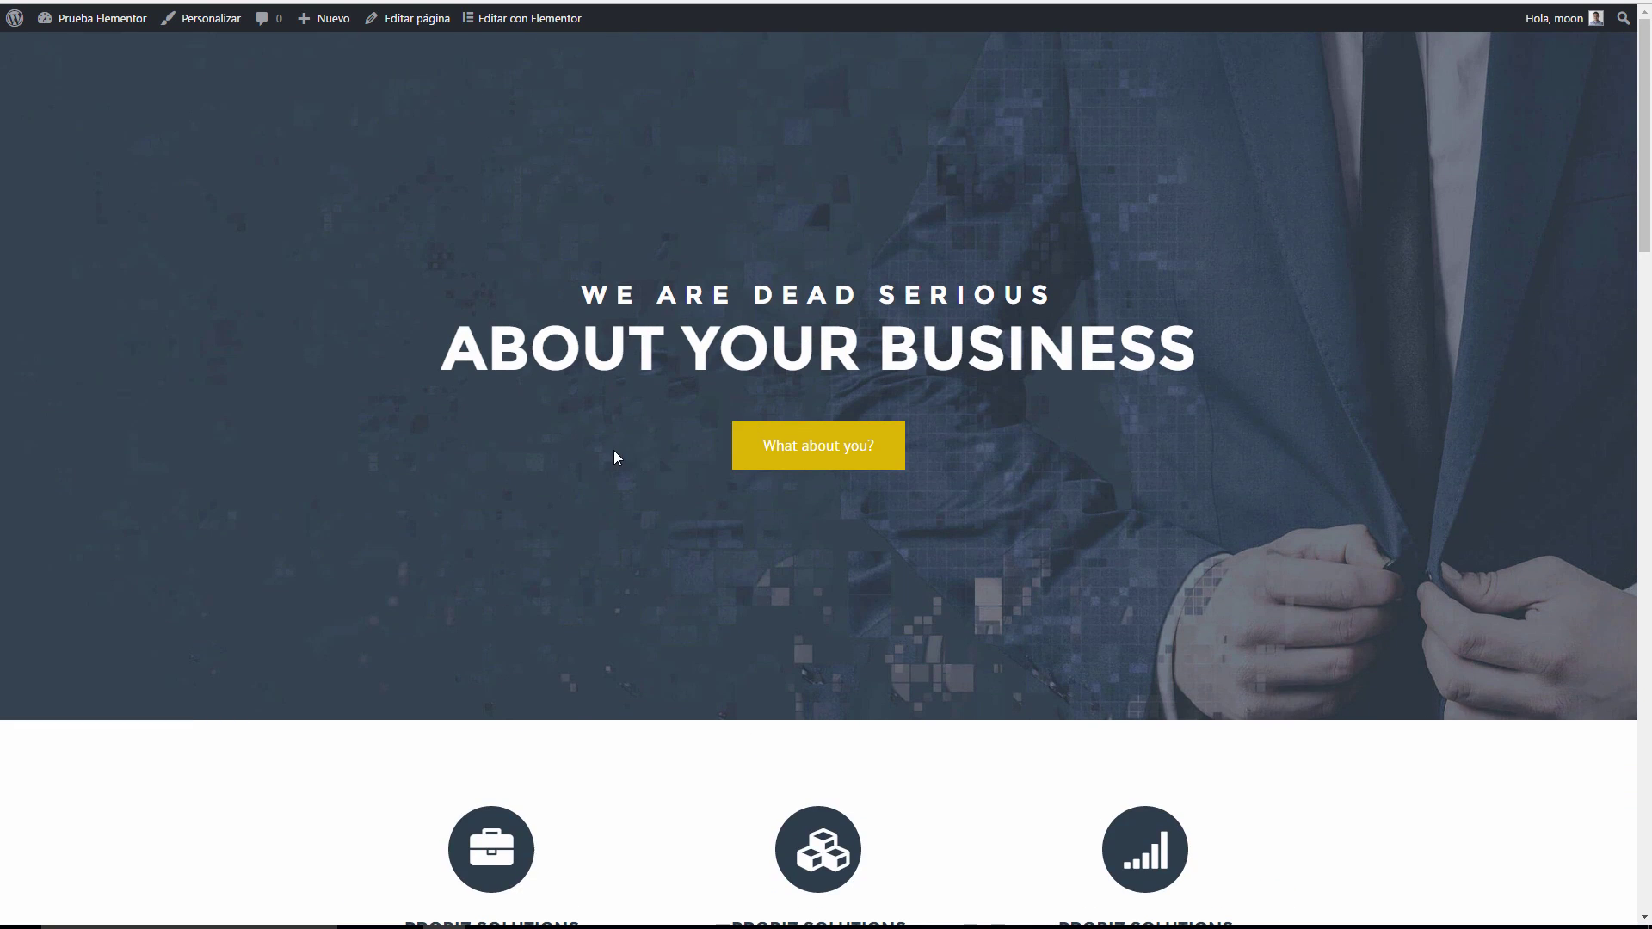